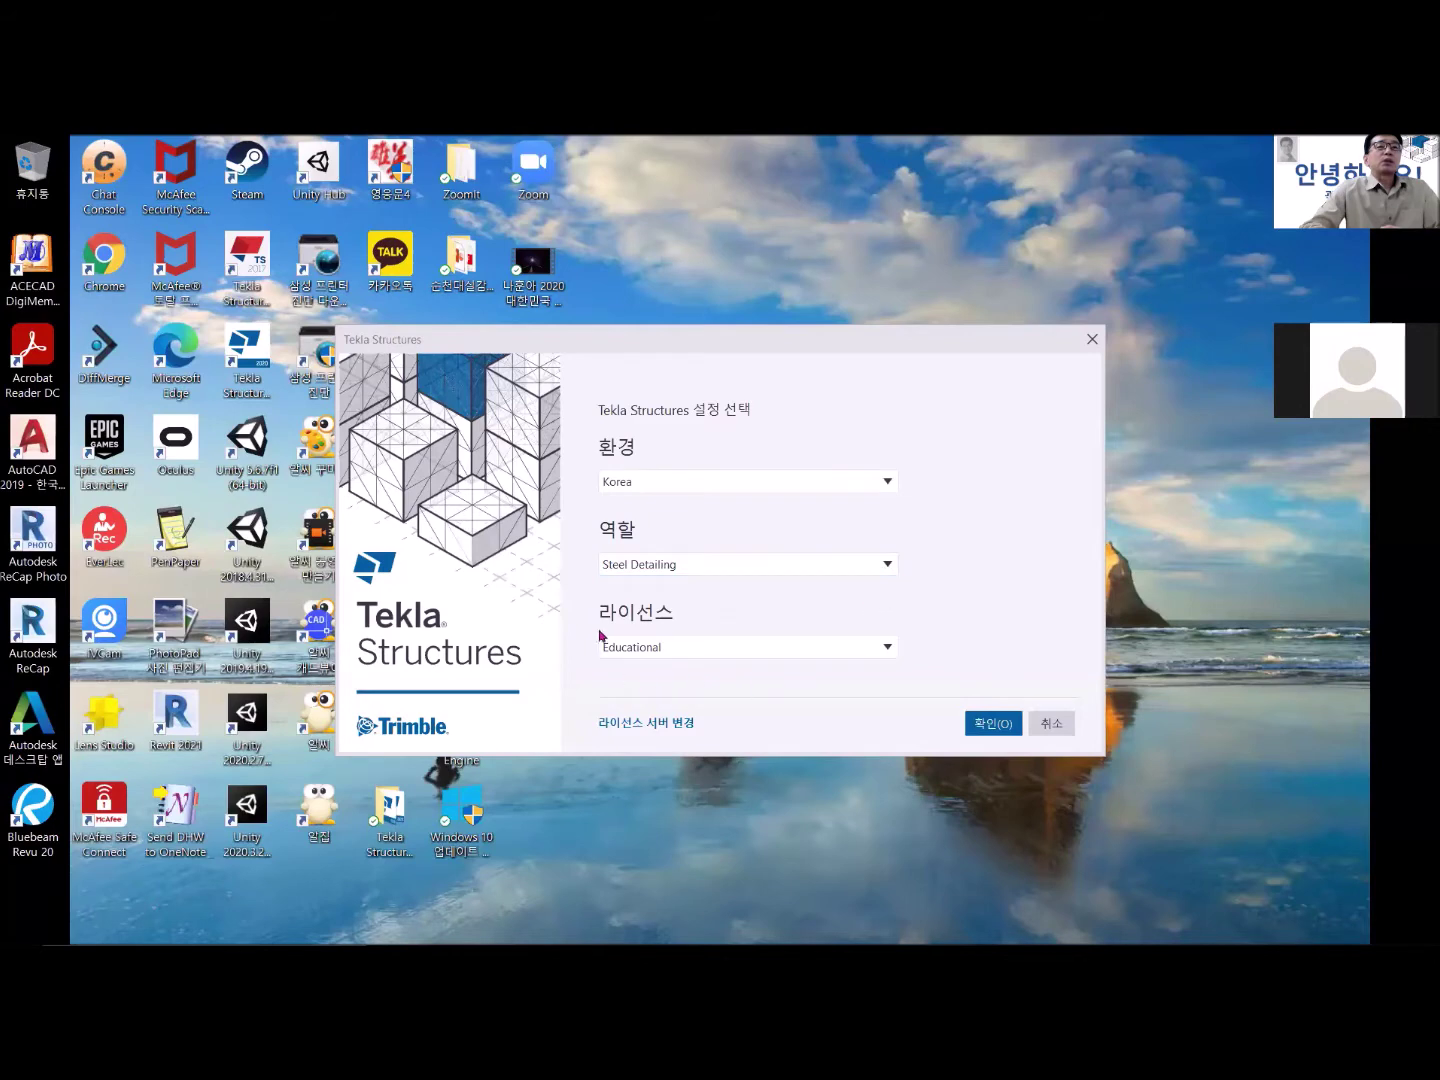
# Start with the Korea environment, Steel Detailing role and Educational license, and maximize the PortalFrame model's 3D view.
pyautogui.click(993, 724)
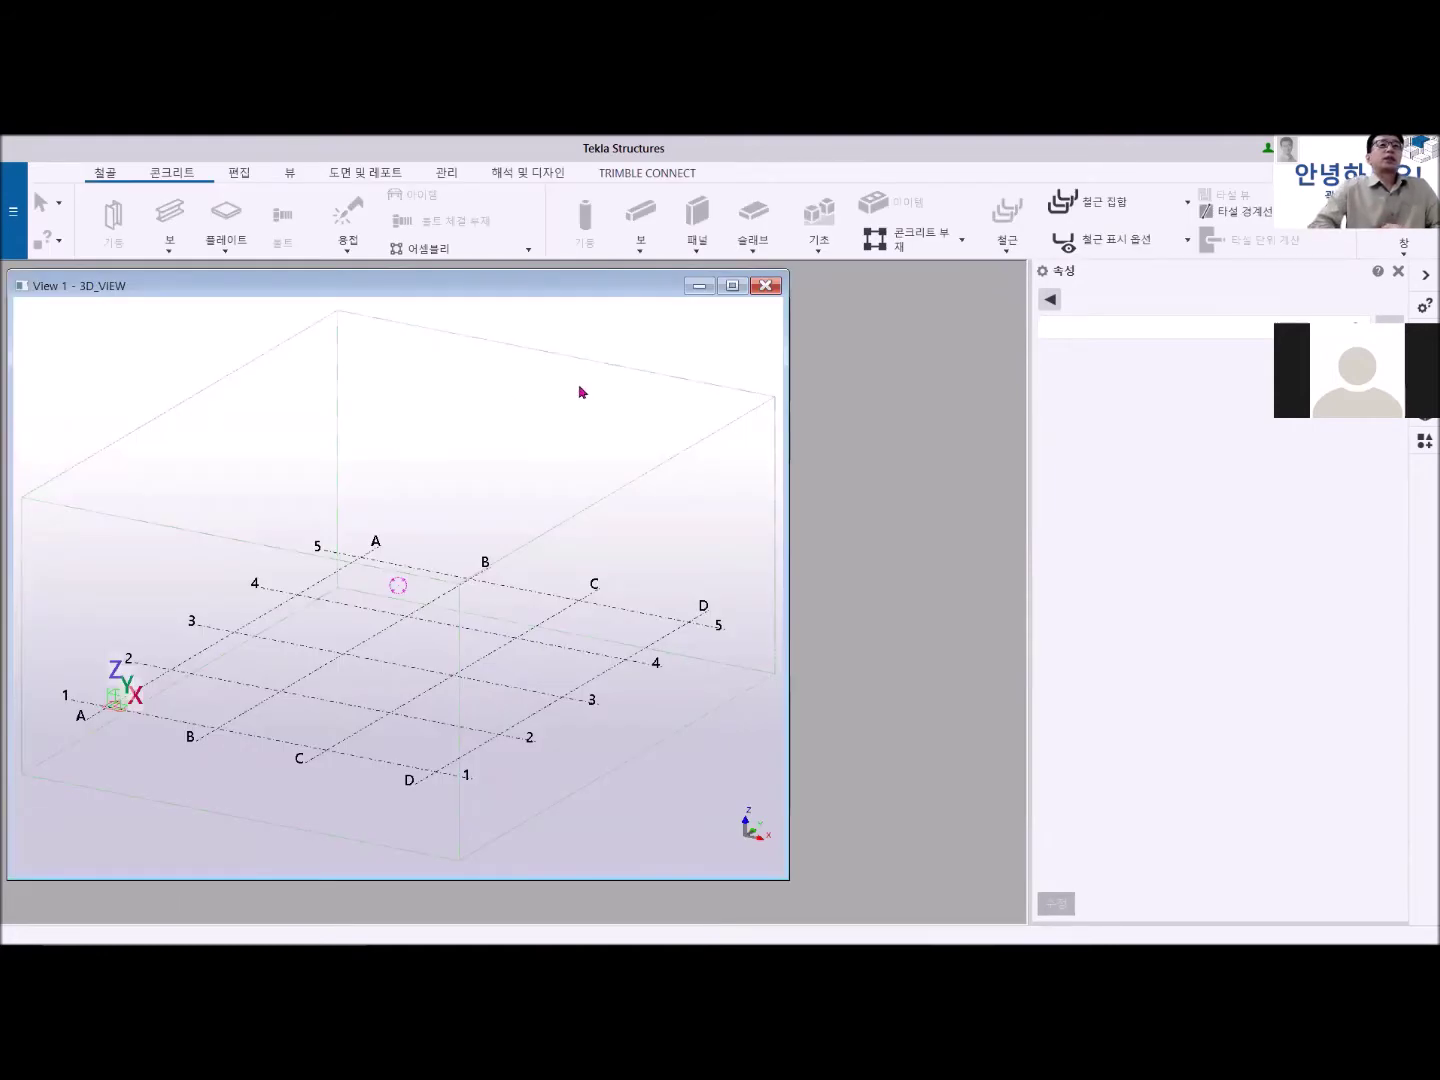
pyautogui.click(744, 289)
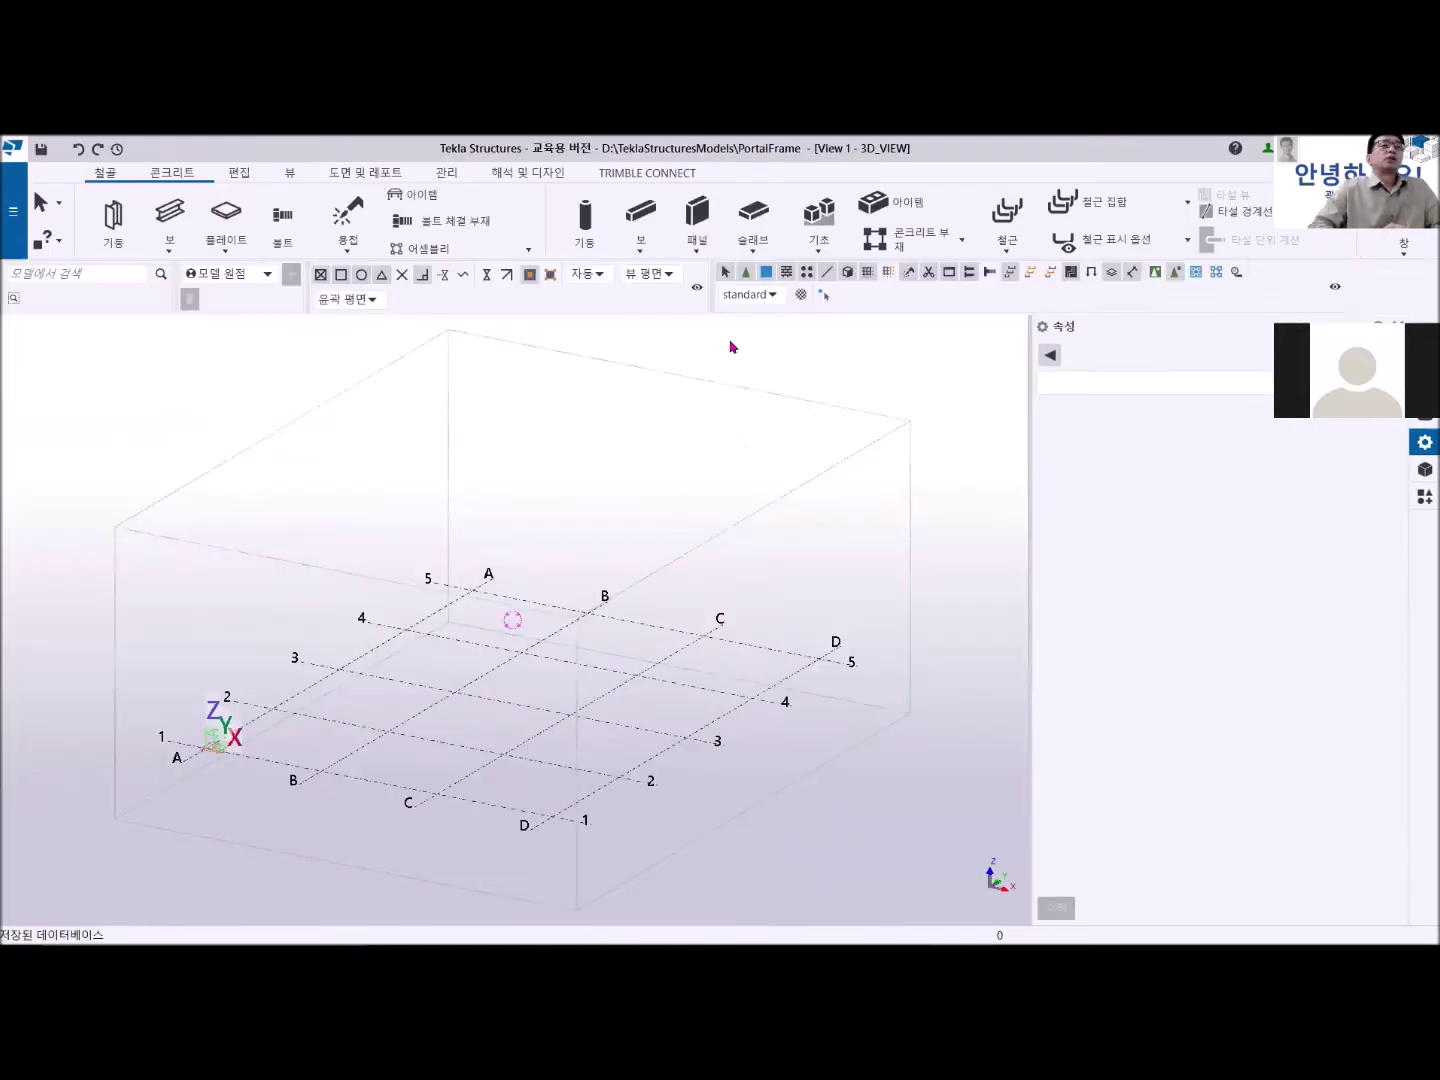
pyautogui.scroll(-3, 585, 482)
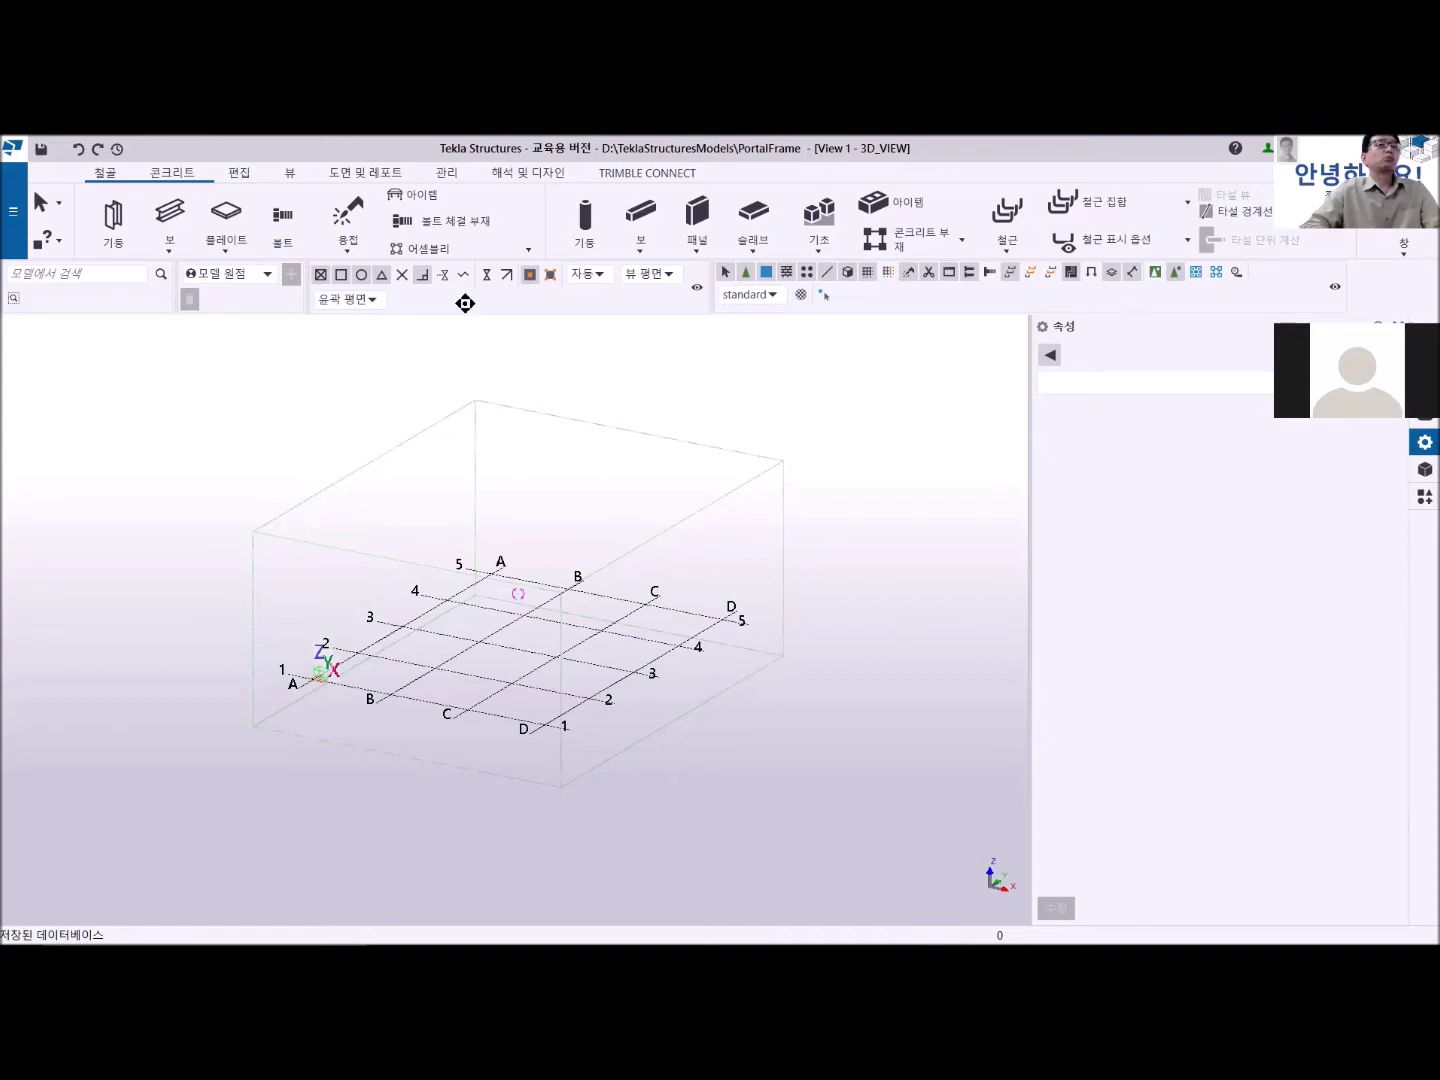
# Redraw the 3D view repeatedly to toggle the work area box and origin symbol off and on.
pyautogui.click(290, 175)
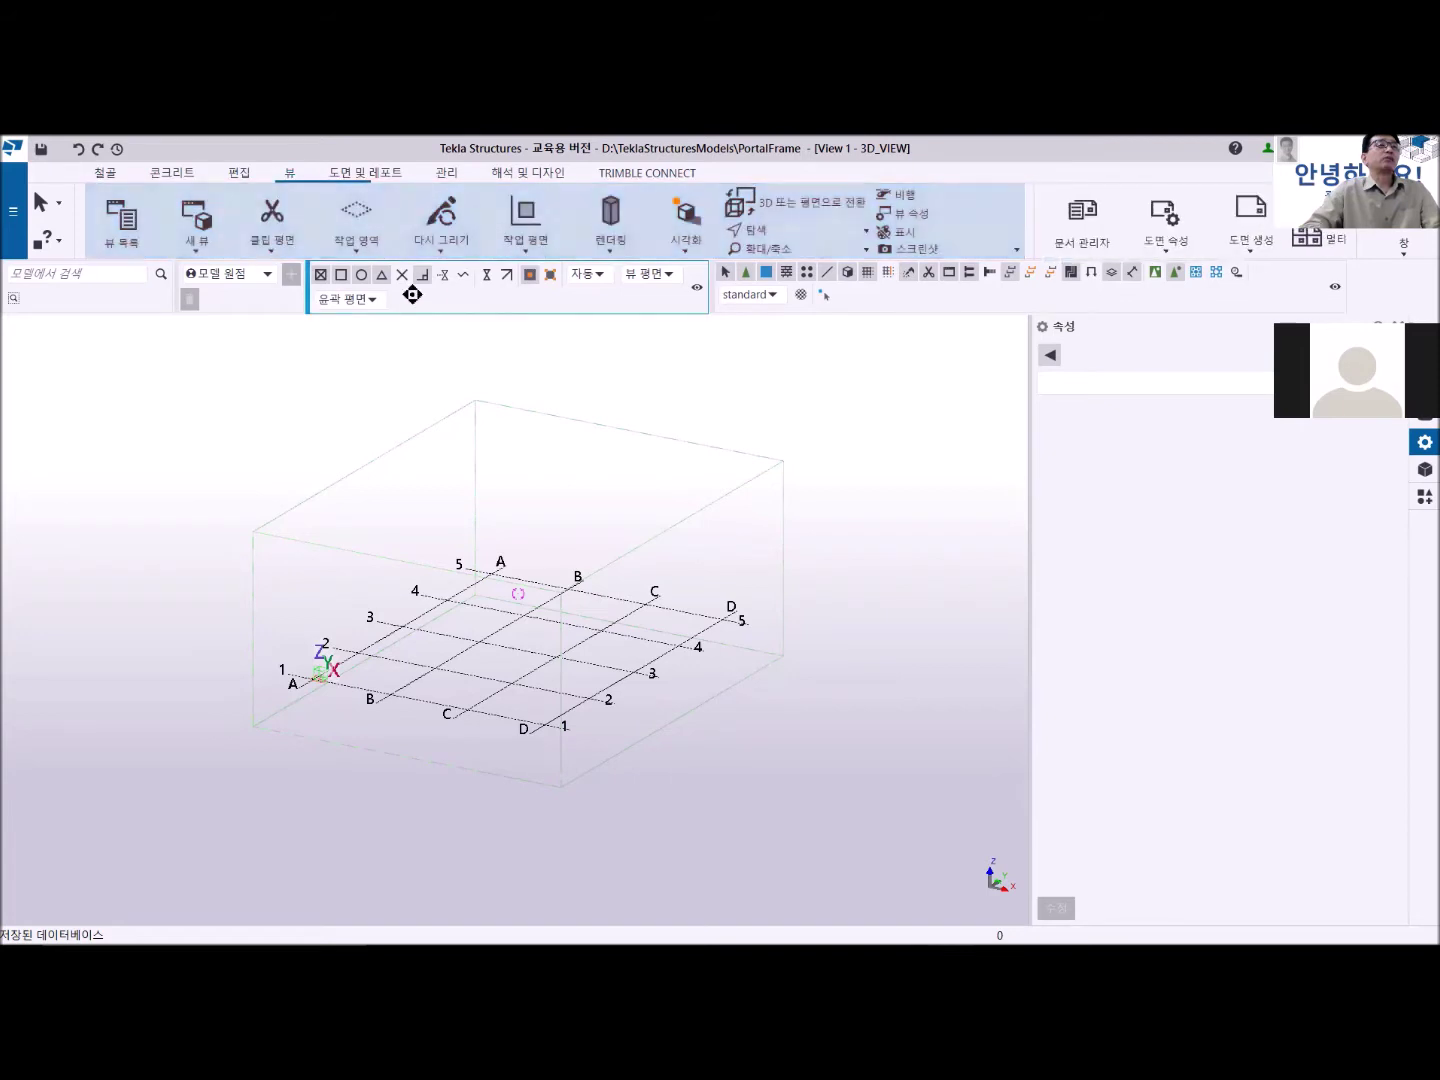
pyautogui.click(445, 220)
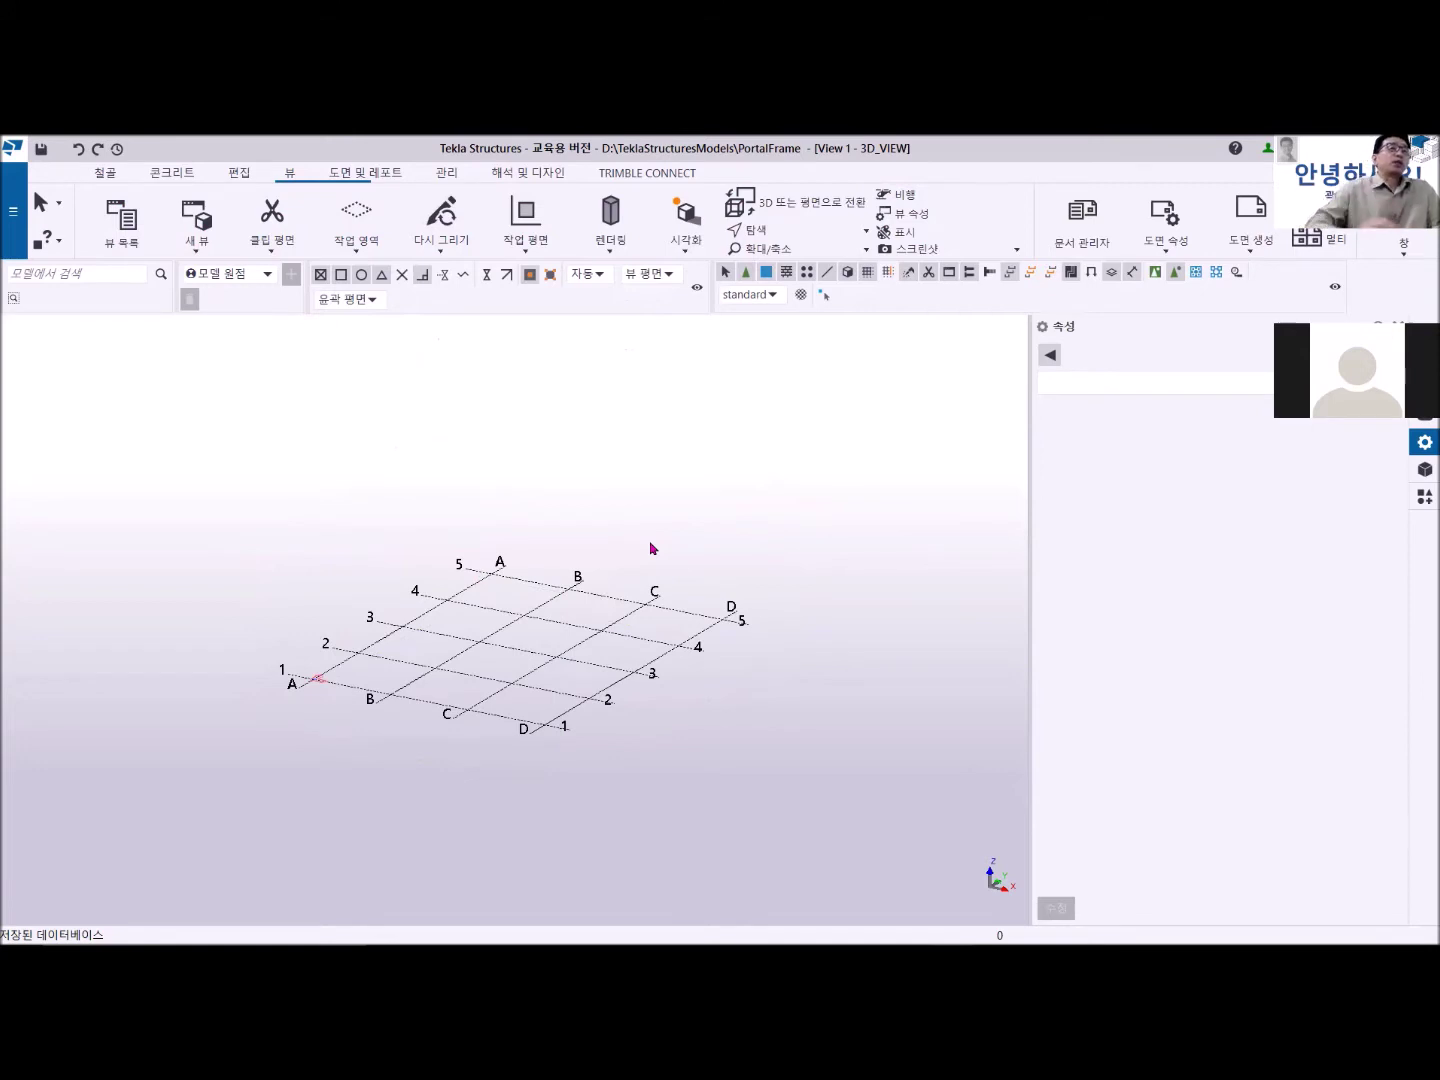
pyautogui.click(436, 223)
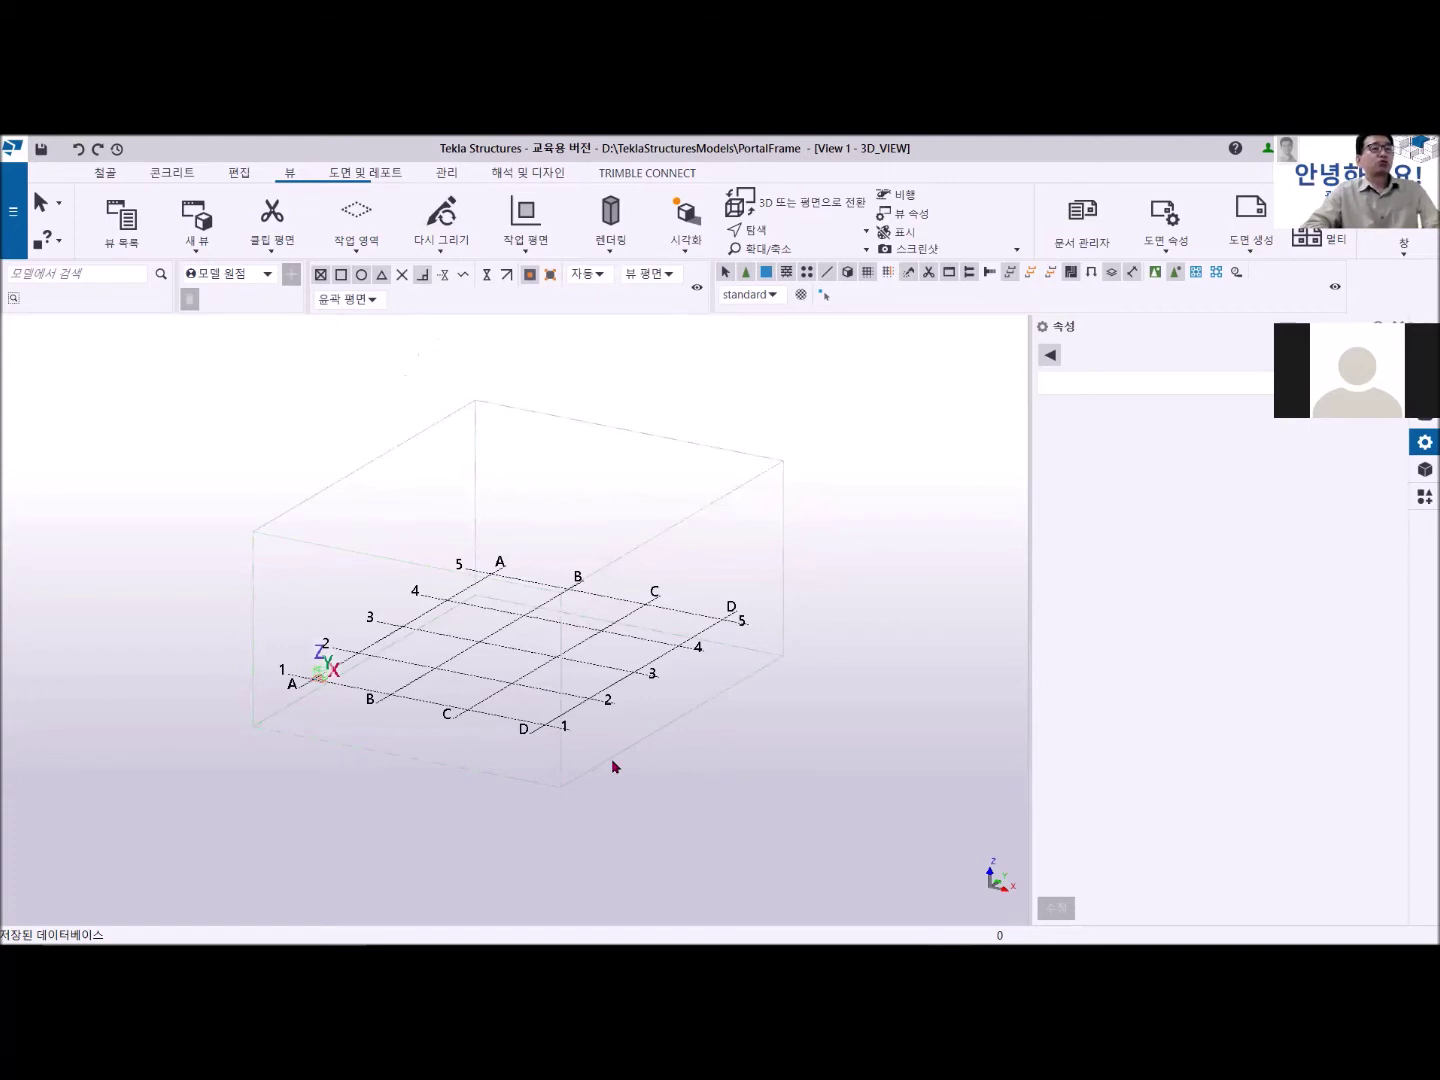
pyautogui.click(447, 221)
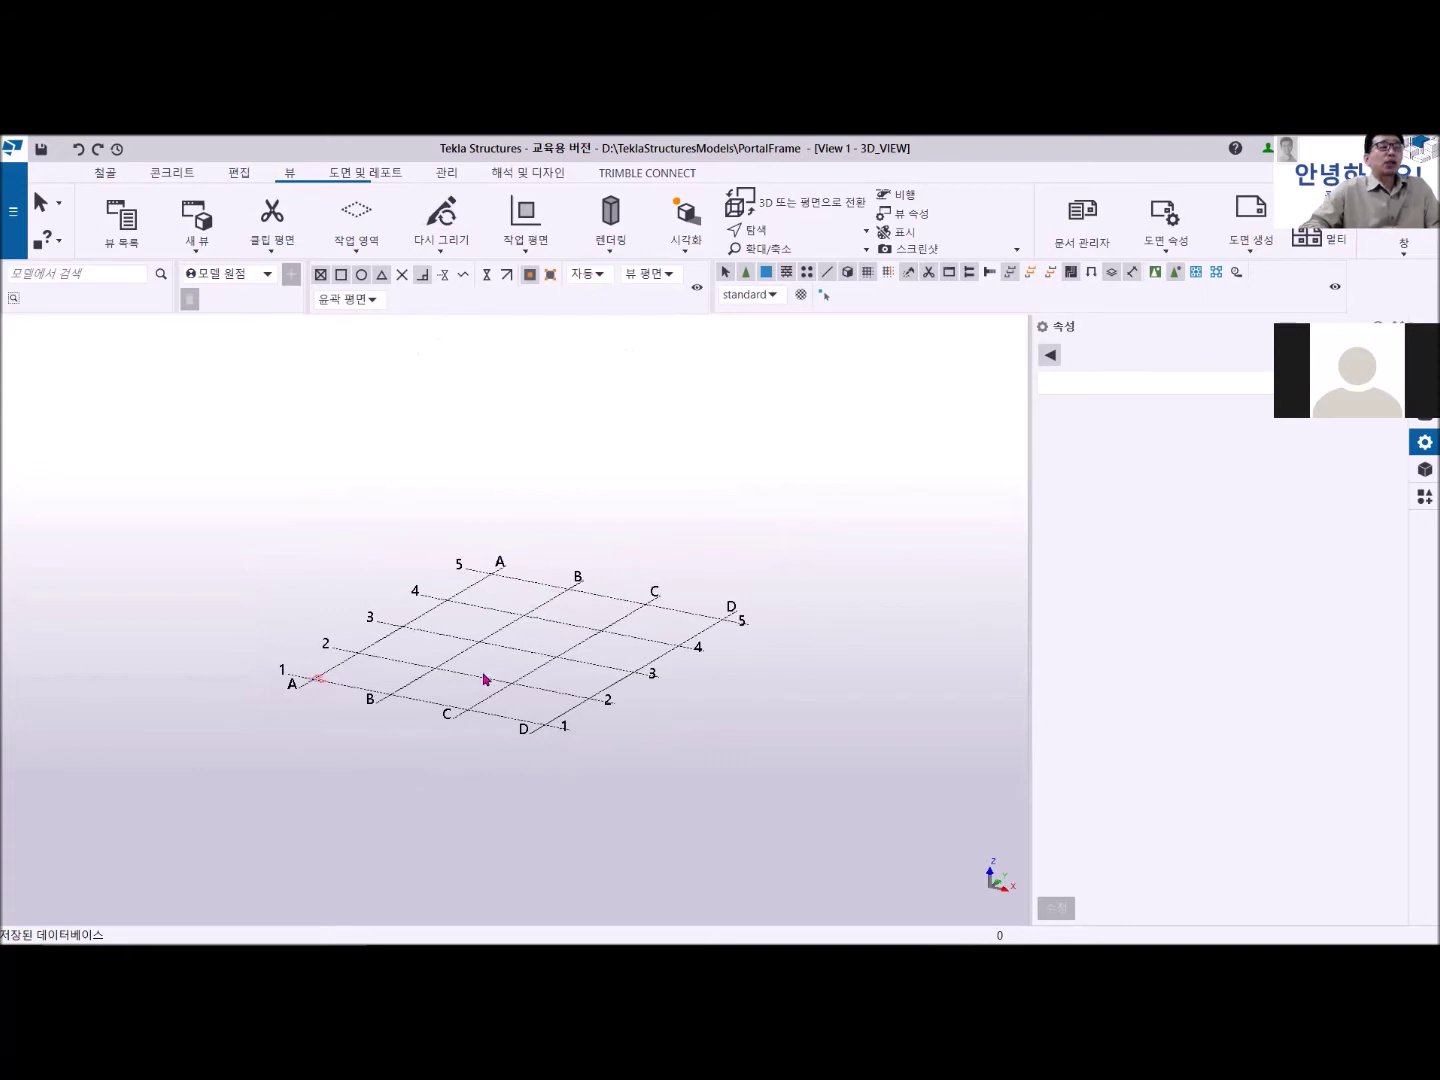
pyautogui.click(442, 221)
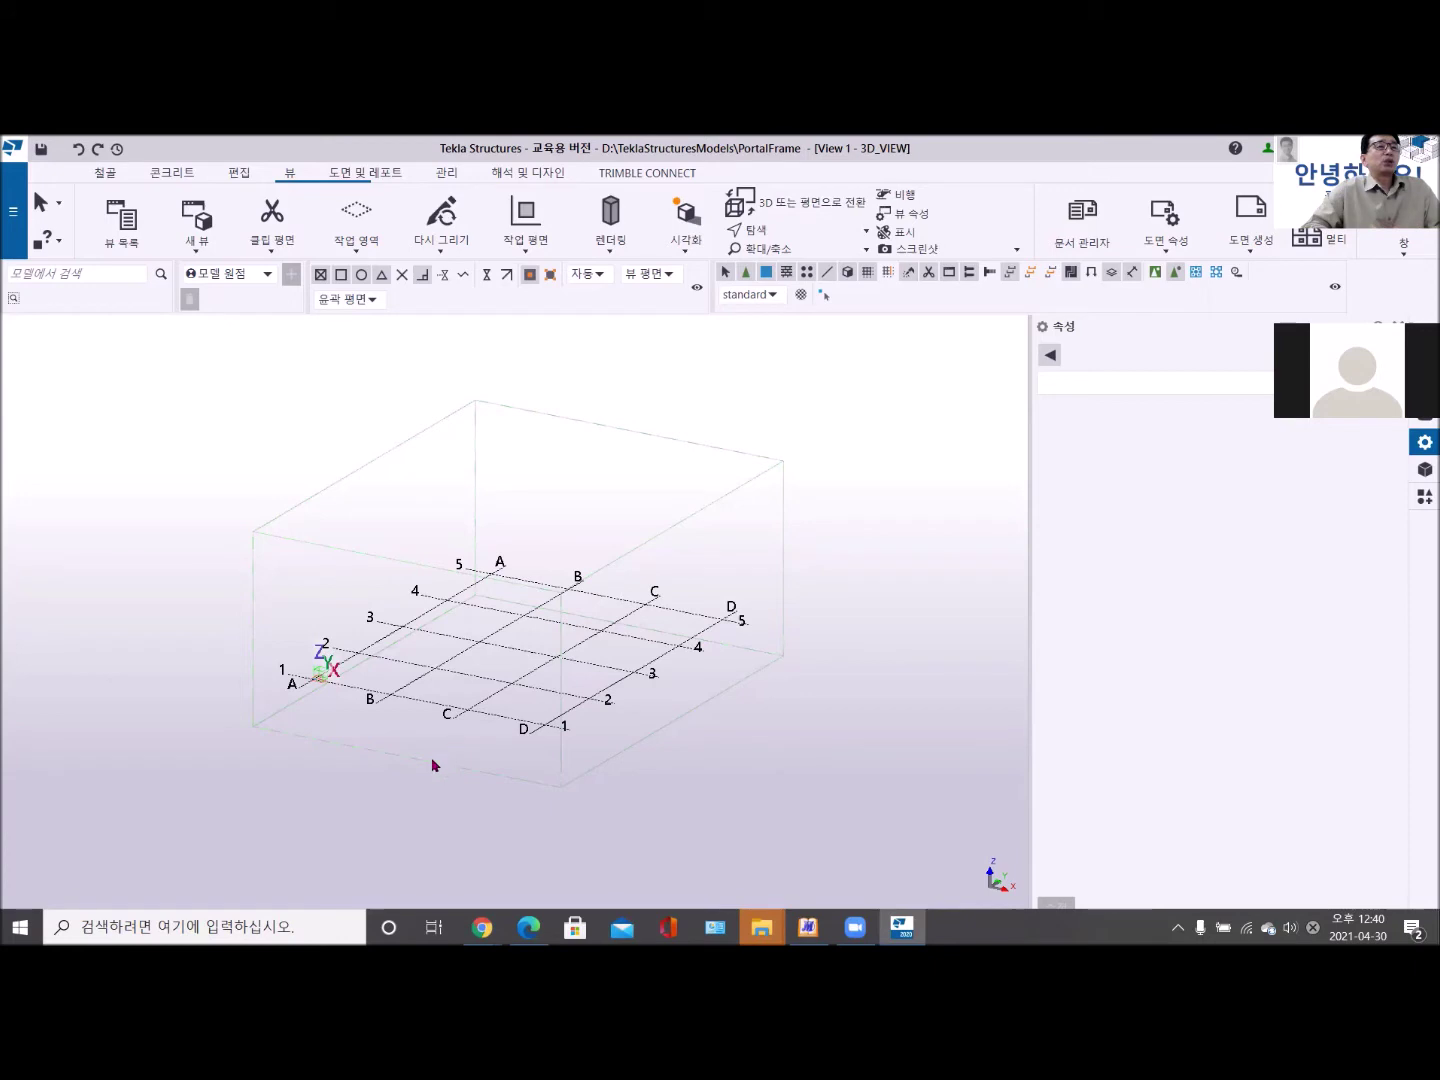
# Open the model options and examine the general settings for the automatic save intervals in modeling and drawing creation.
pyautogui.click(10, 228)
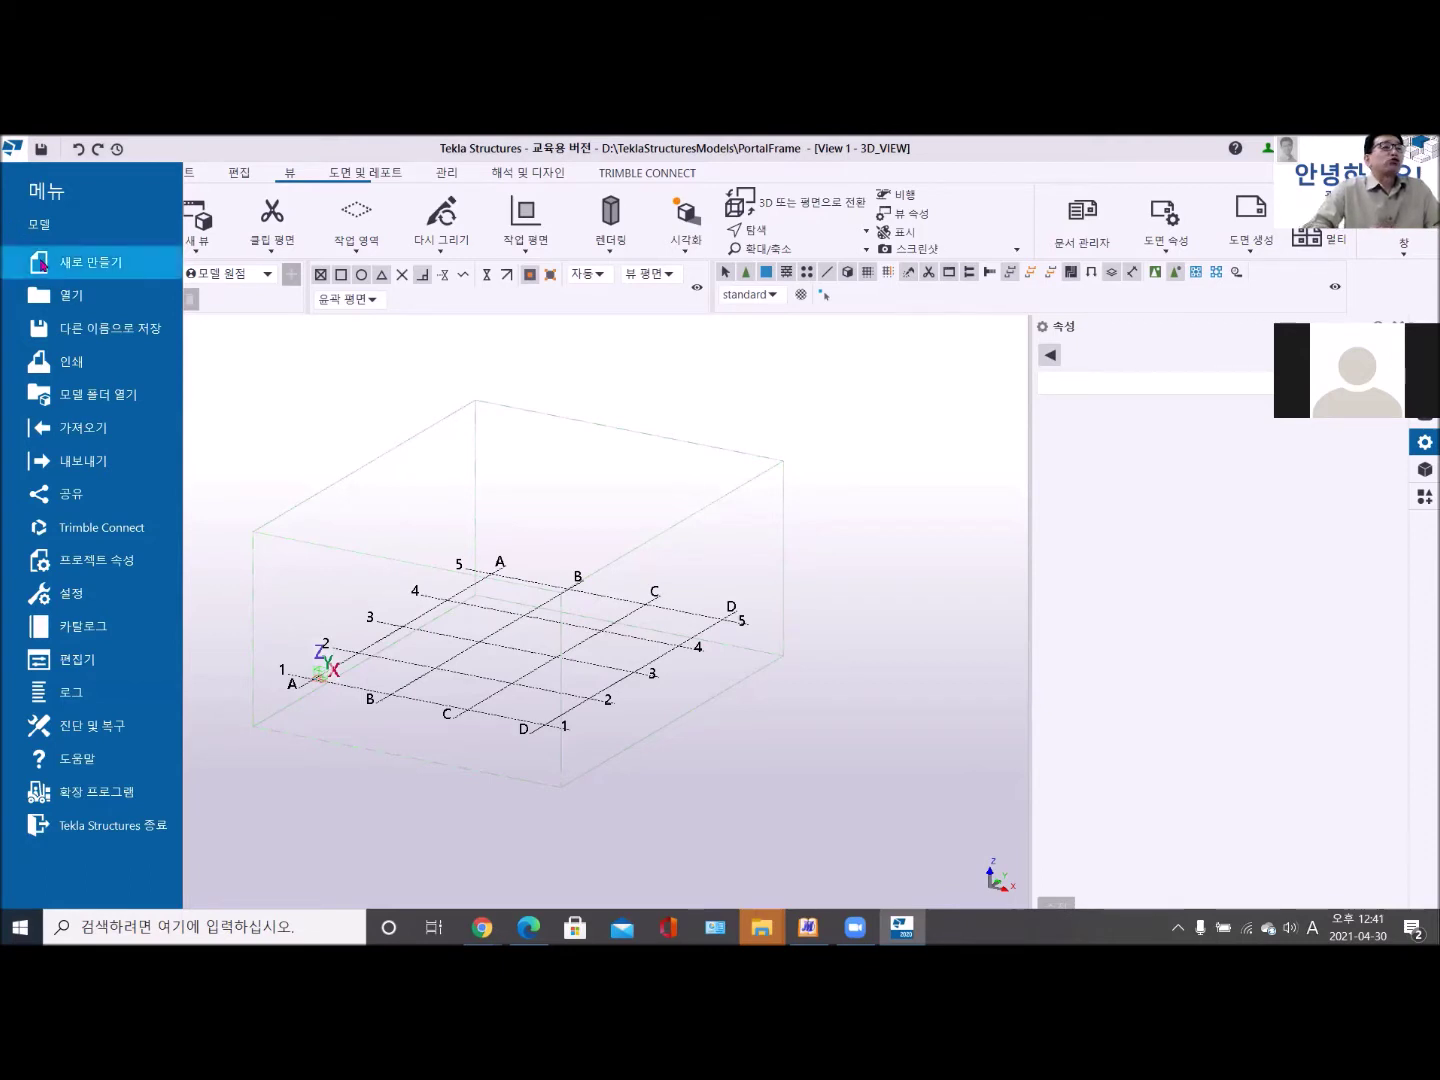
pyautogui.click(67, 604)
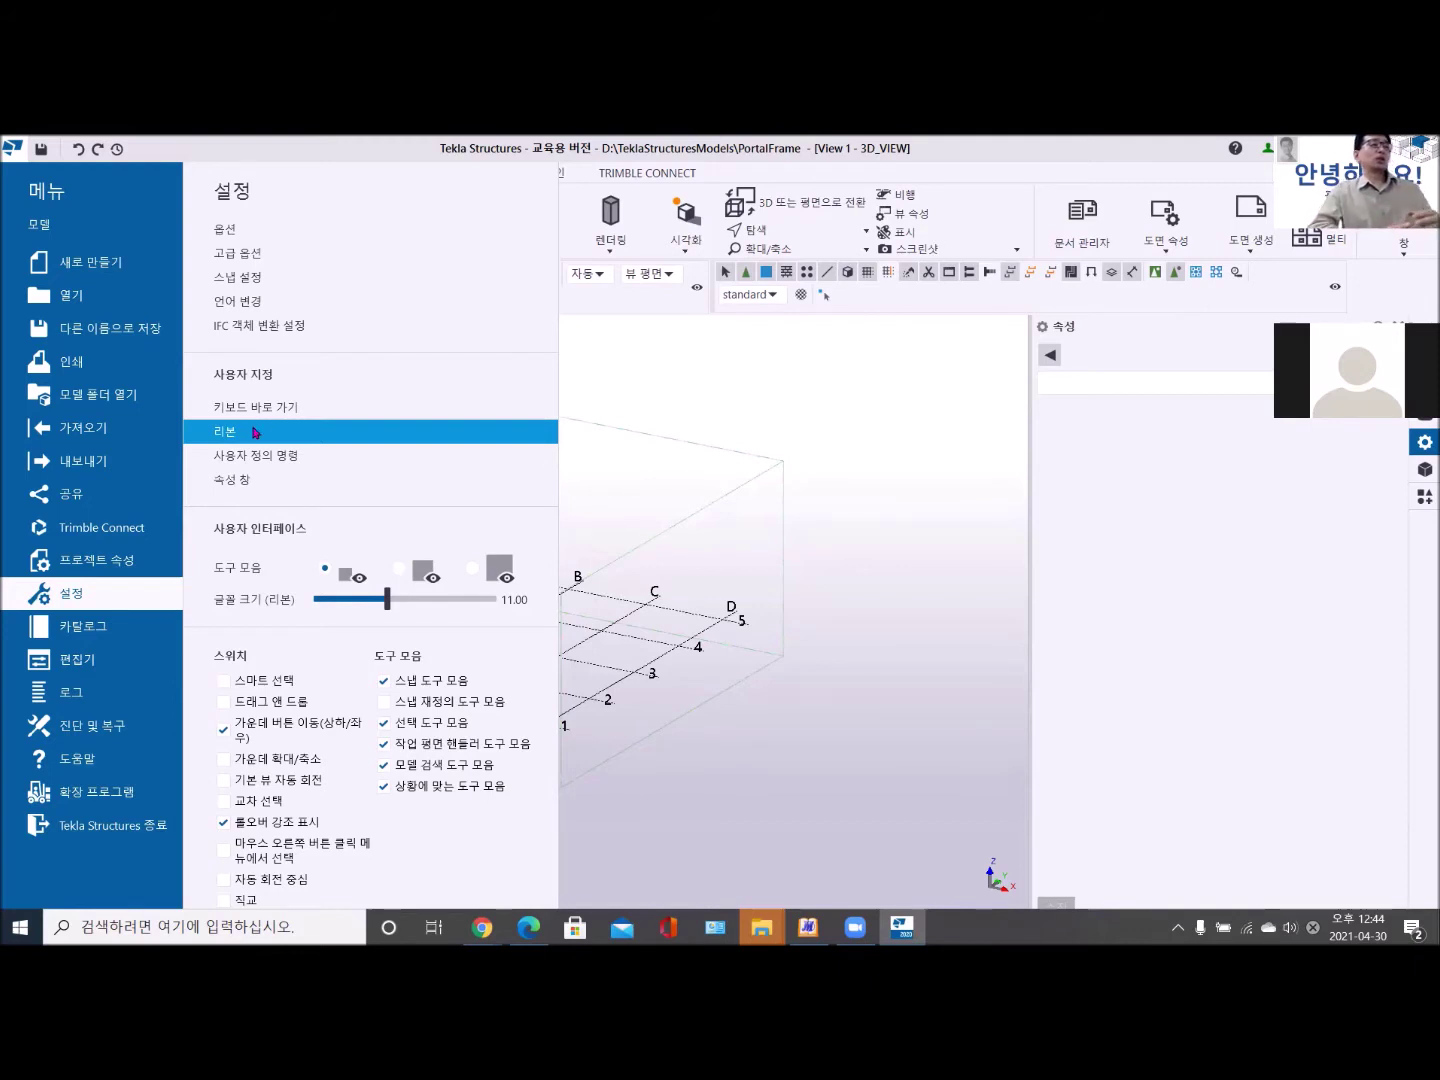
pyautogui.click(257, 432)
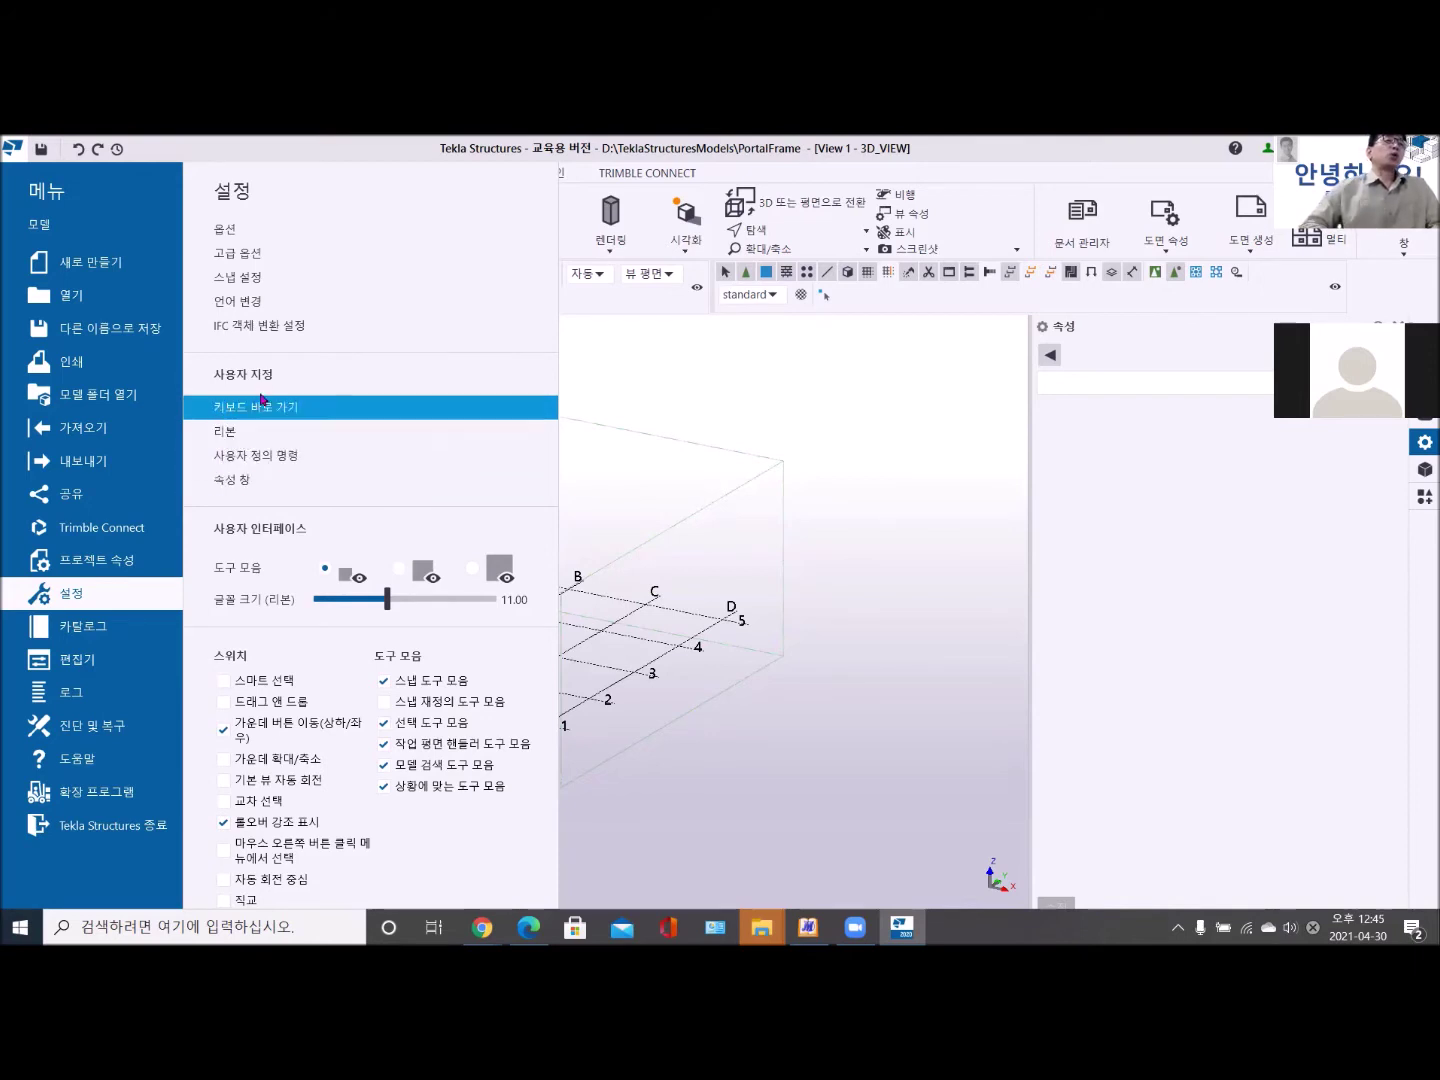
pyautogui.click(218, 234)
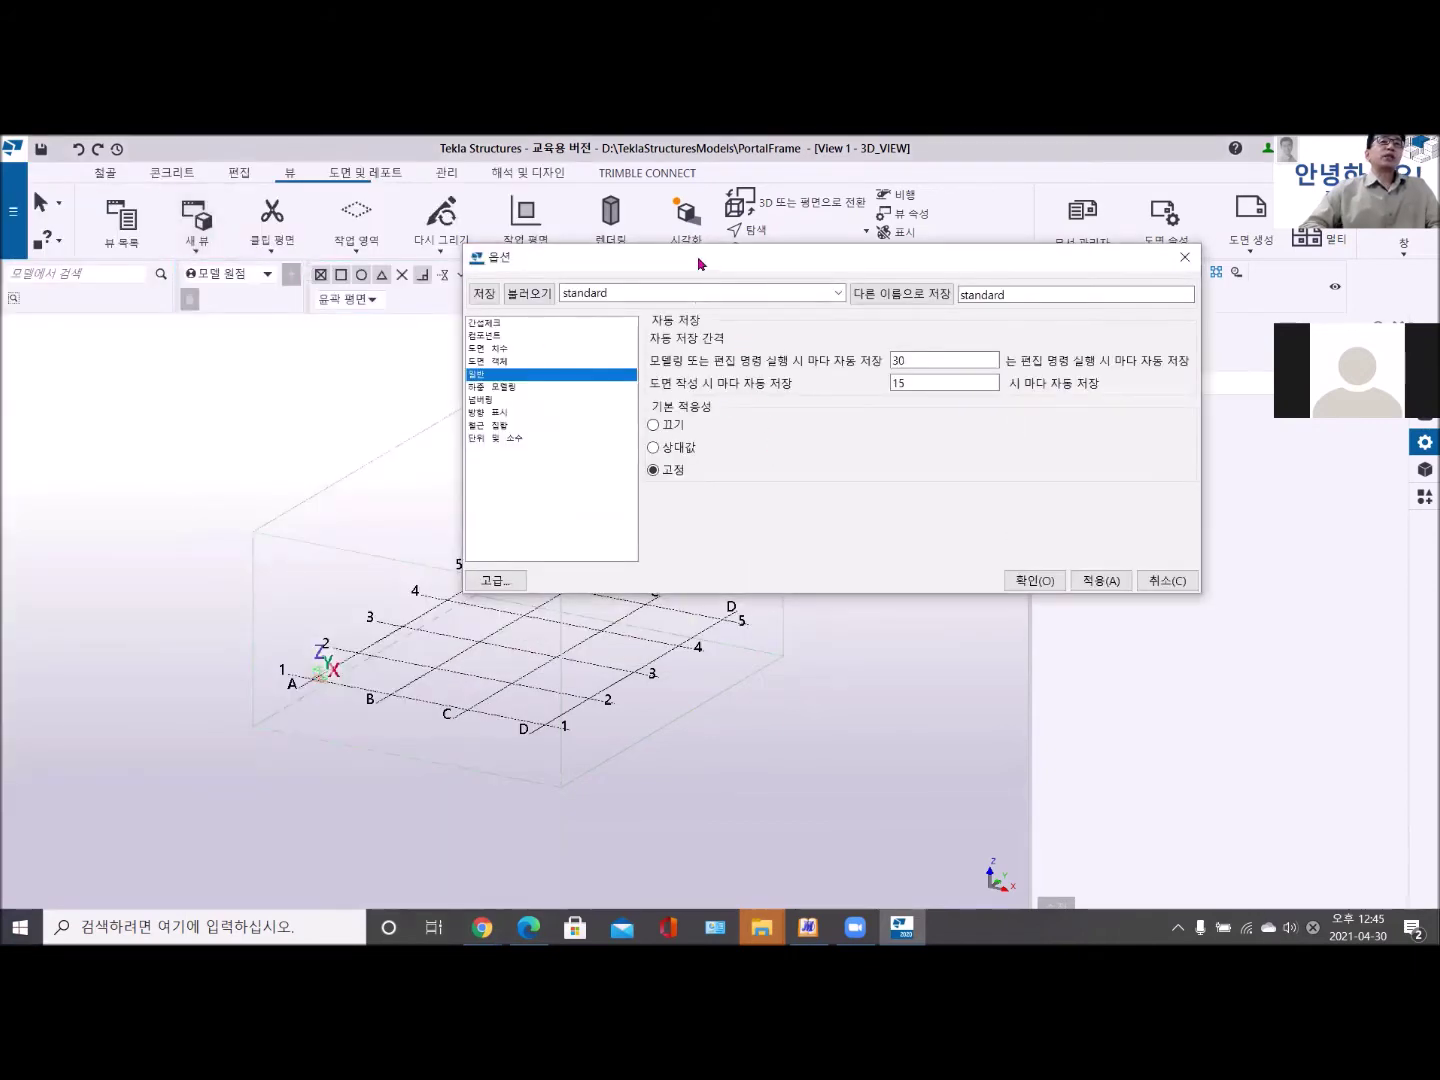
pyautogui.moveTo(717, 259); pyautogui.dragTo(495, 282)
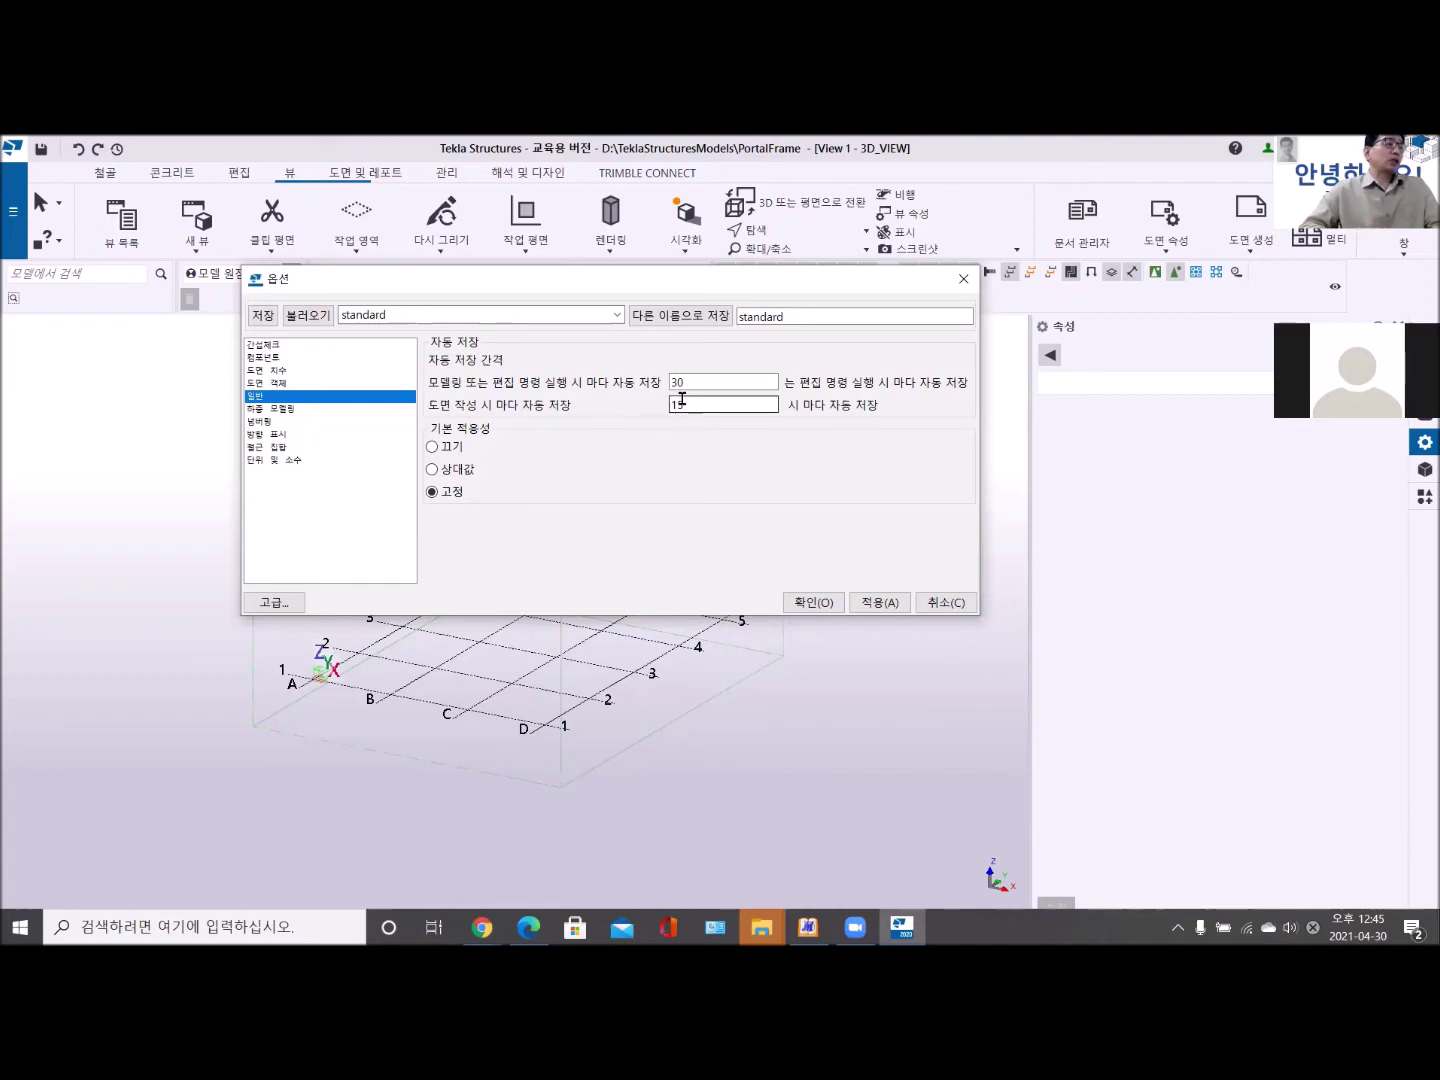
pyautogui.click(696, 377)
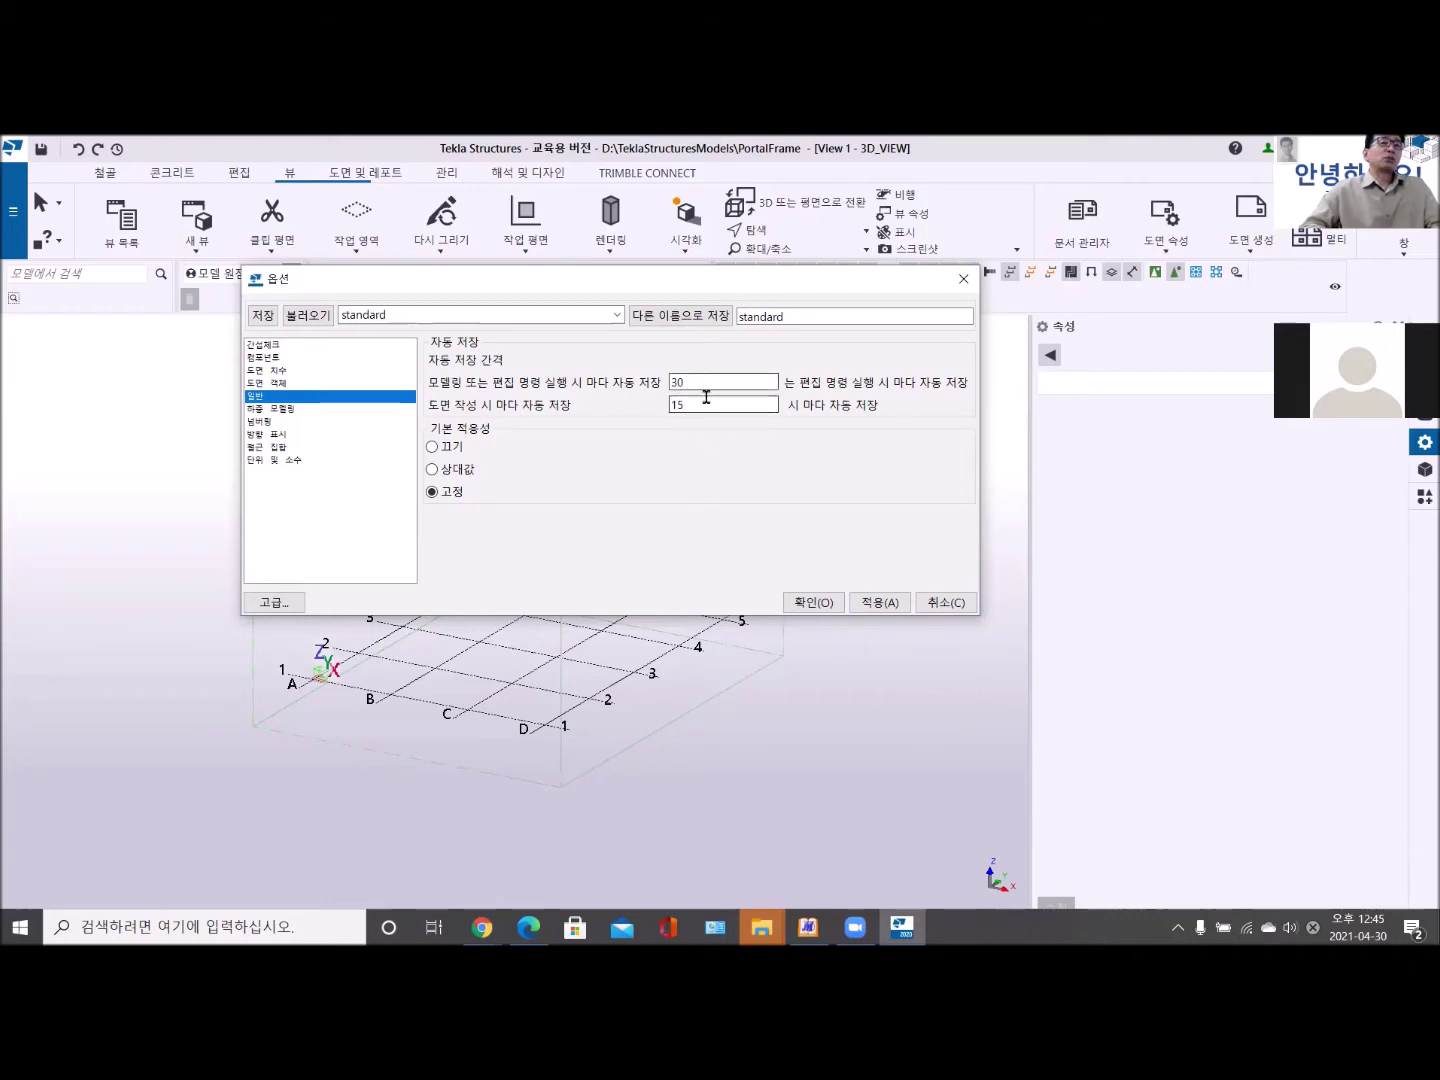
pyautogui.click(697, 406)
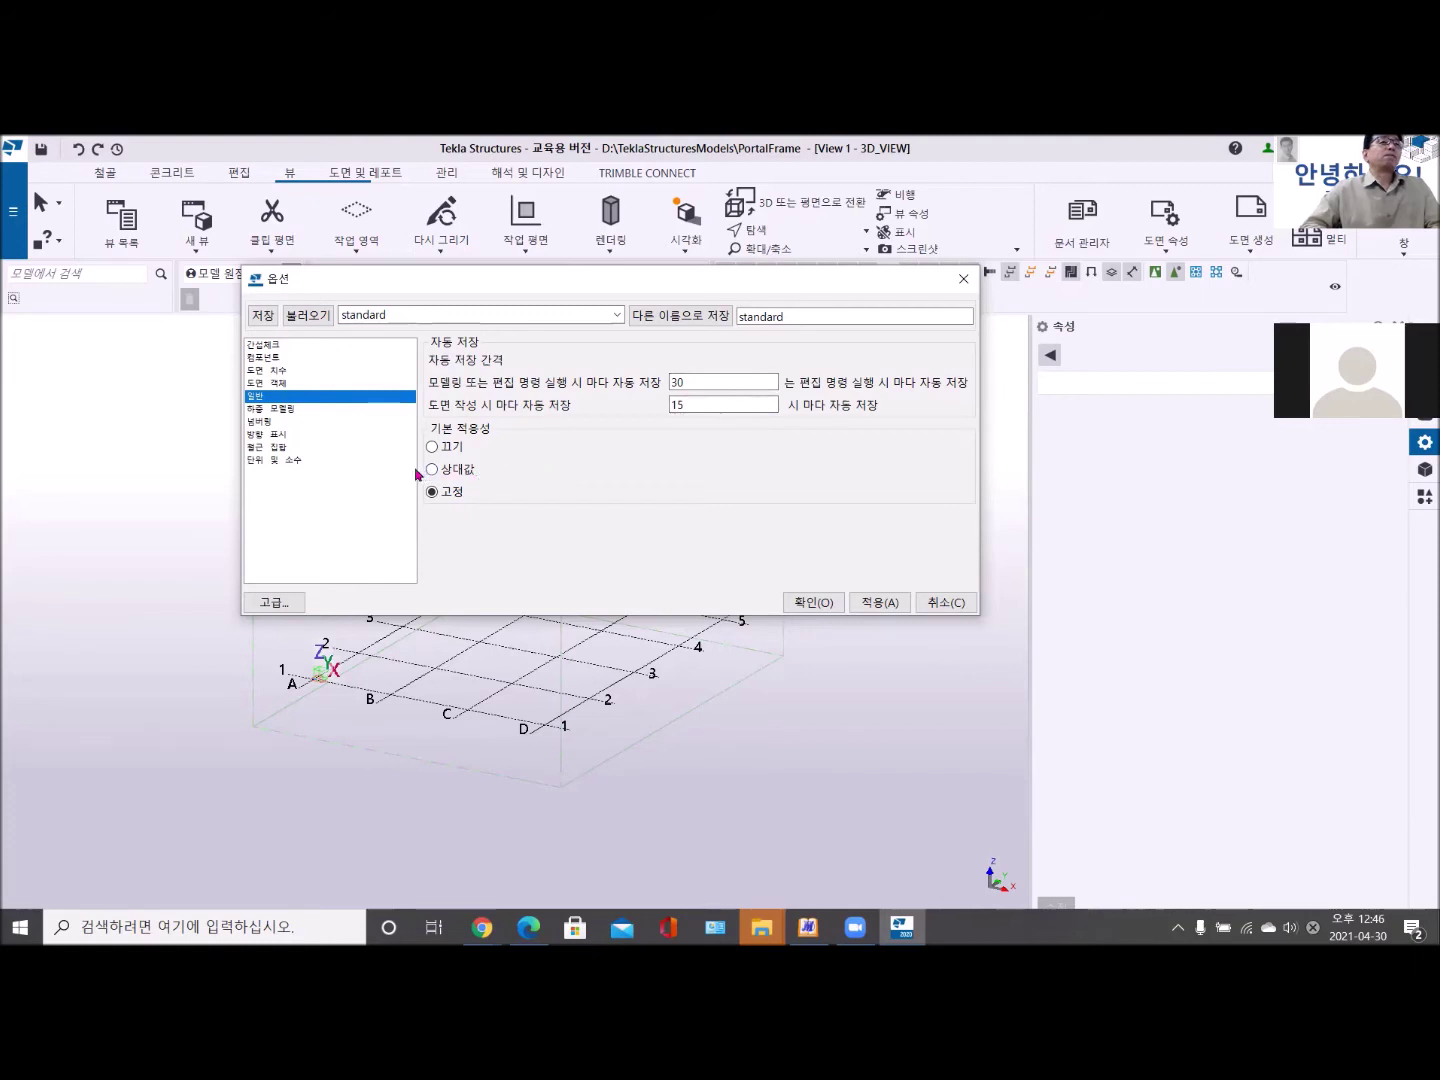
# Set the project north angle to -90 degrees in the orientation mark options, apply it and inspect the model origin symbol.
pyautogui.click(275, 437)
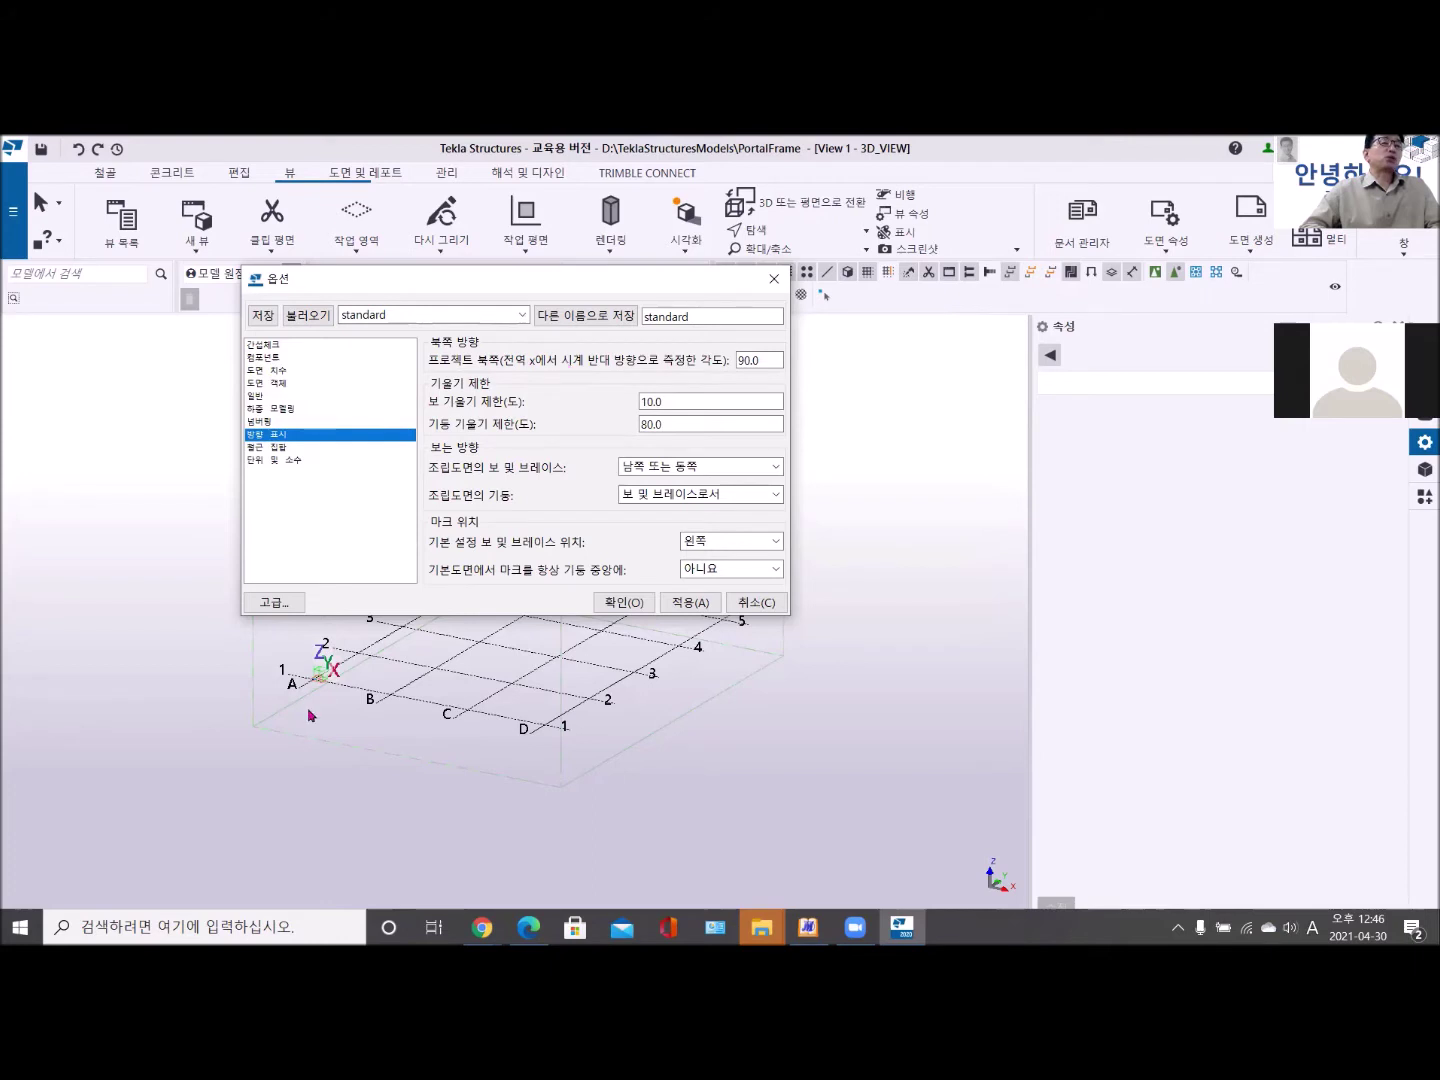
pyautogui.click(322, 676)
pyautogui.scroll(5, 322, 676)
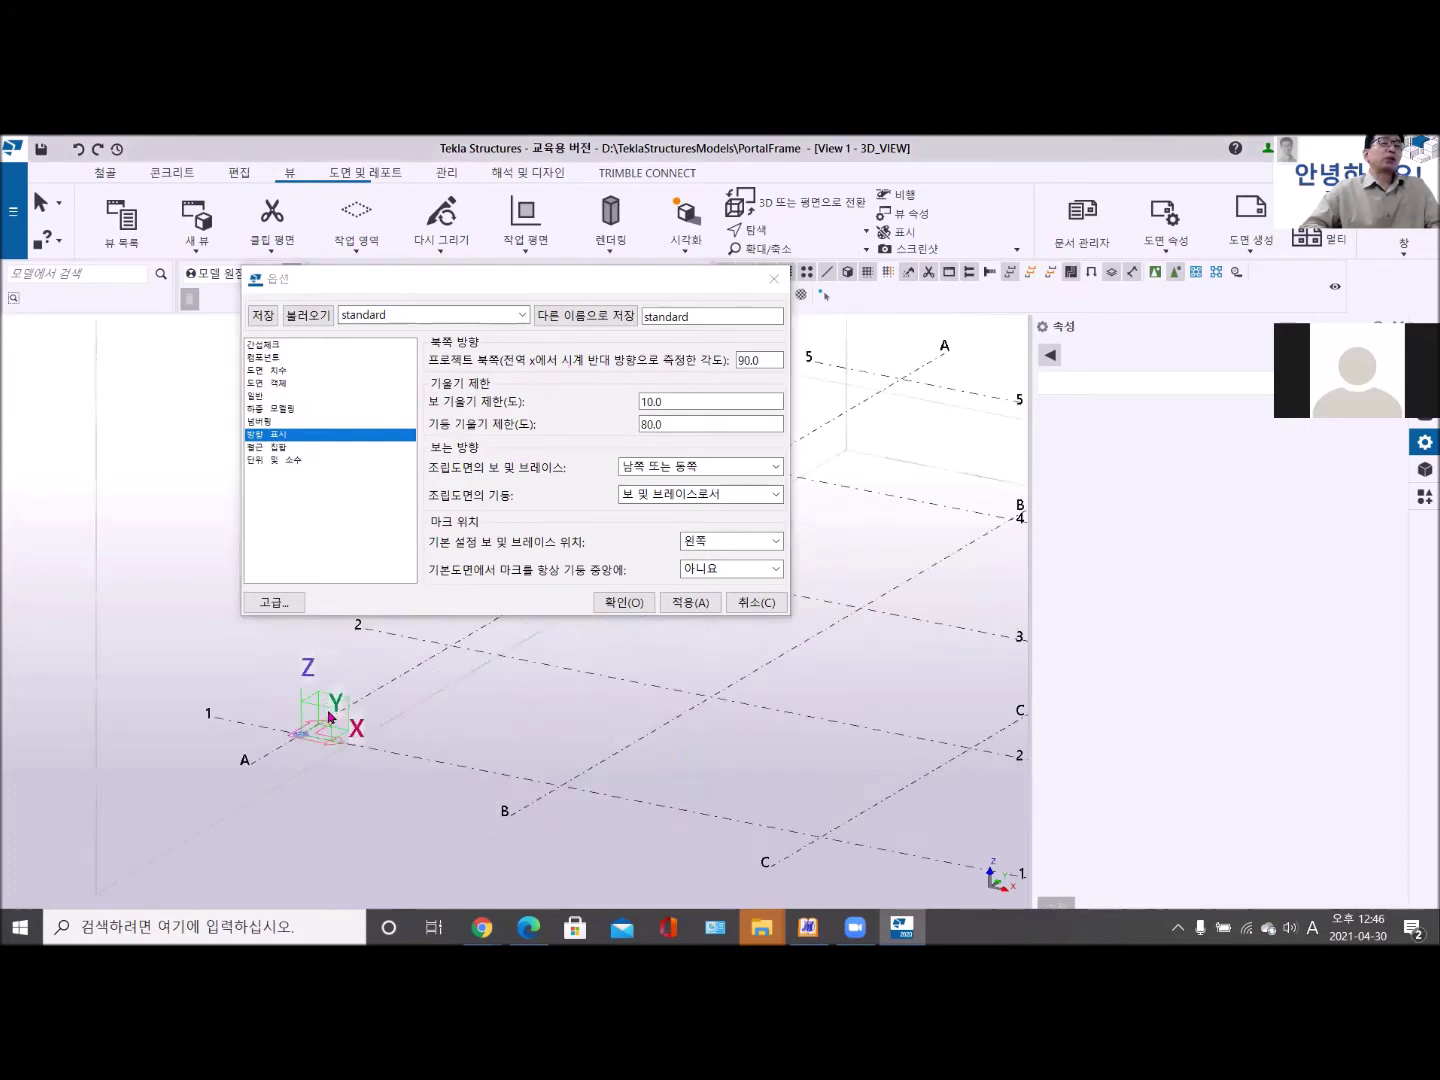
pyautogui.scroll(5, 312, 742)
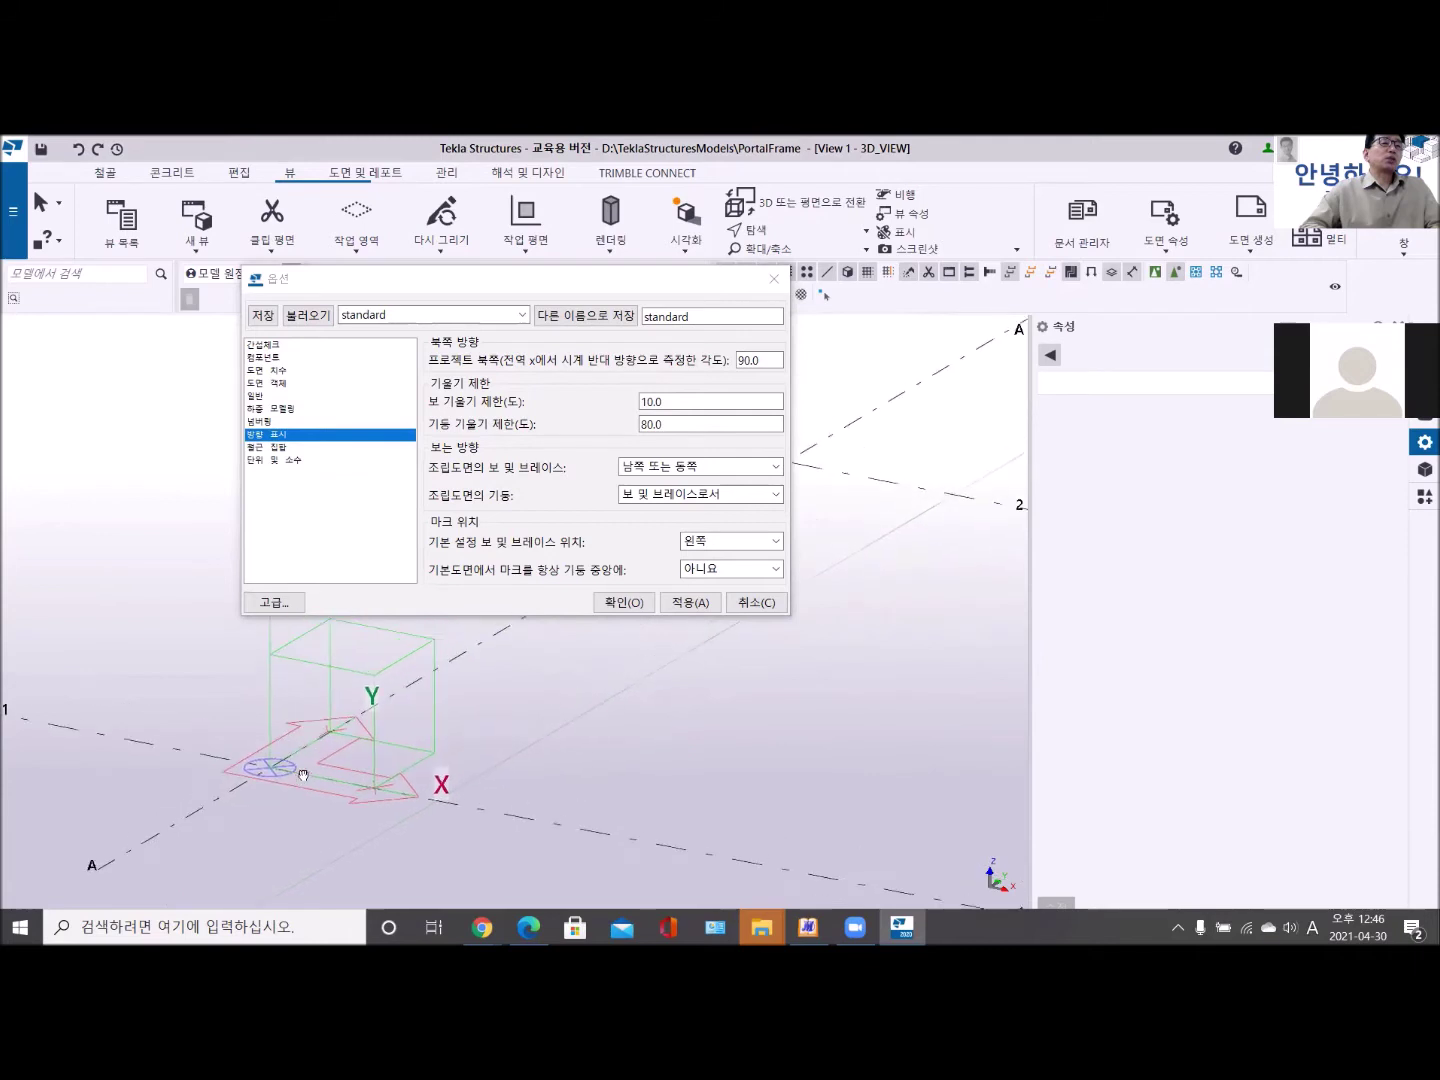
pyautogui.scroll(-5, 312, 742)
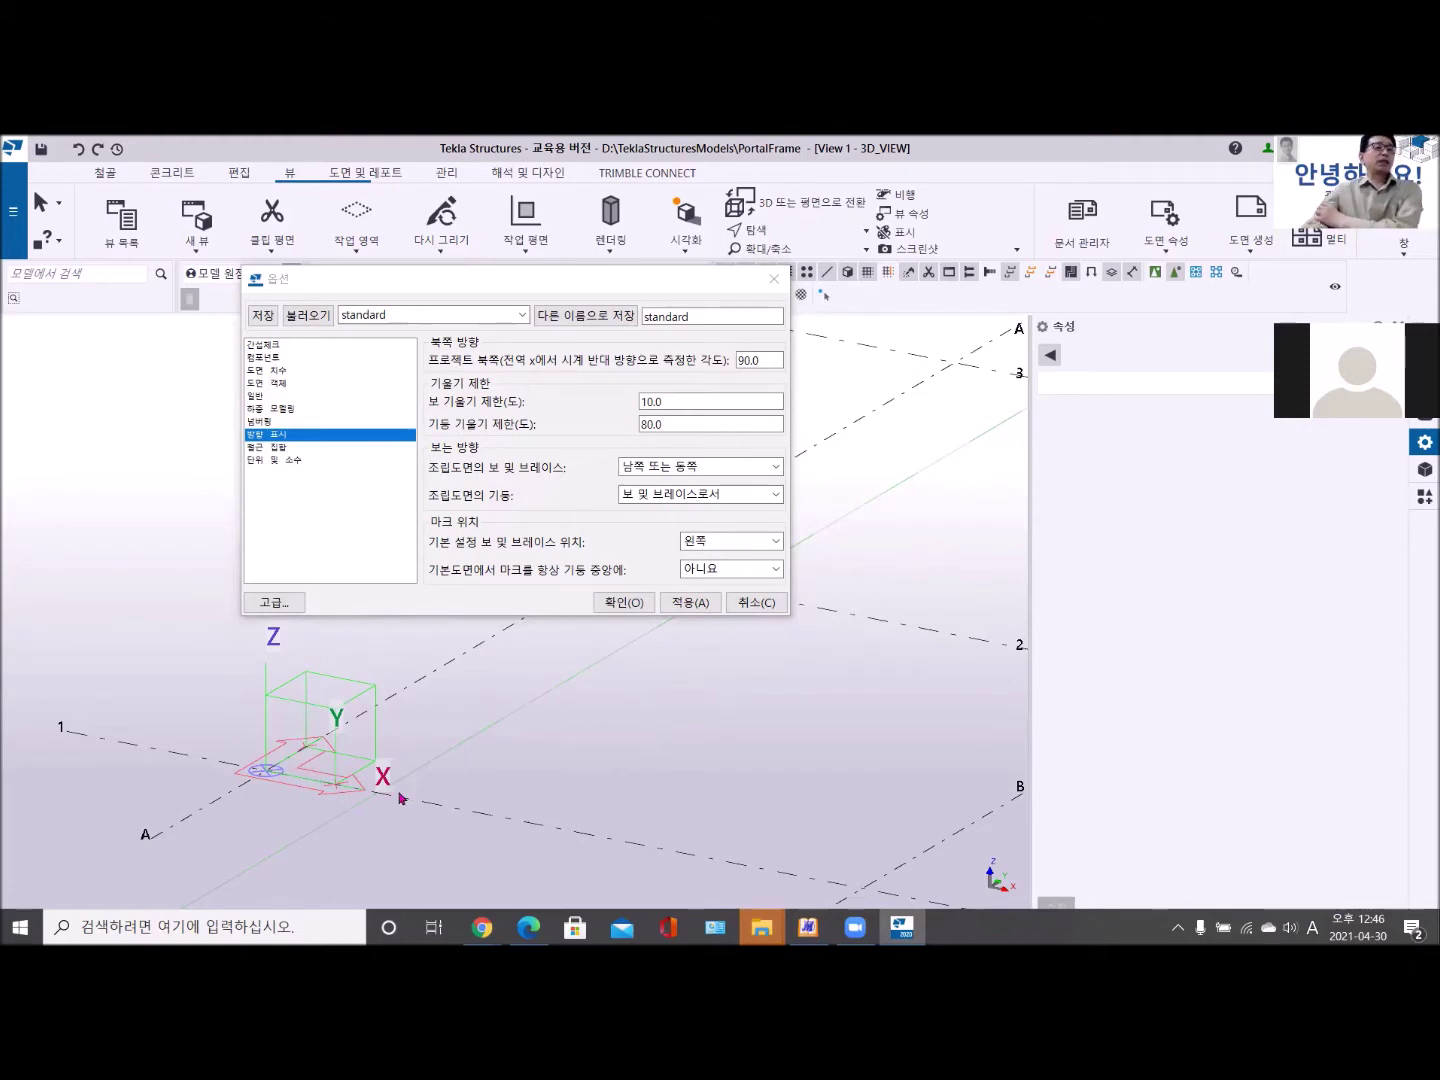
pyautogui.click(739, 360)
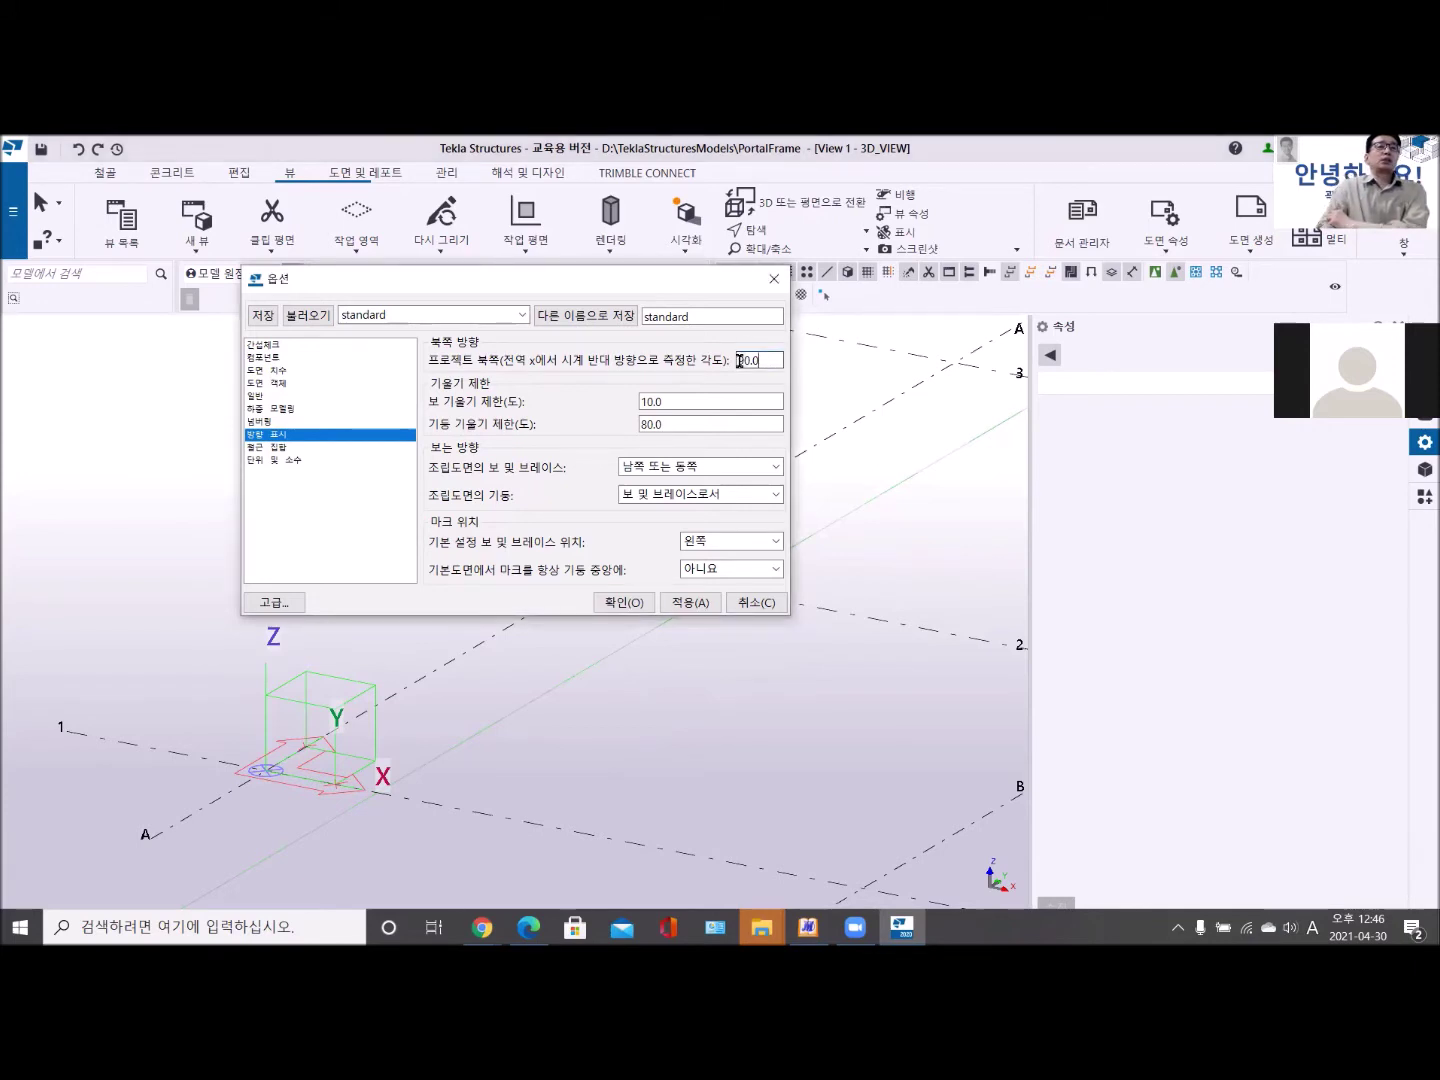
pyautogui.write('-')
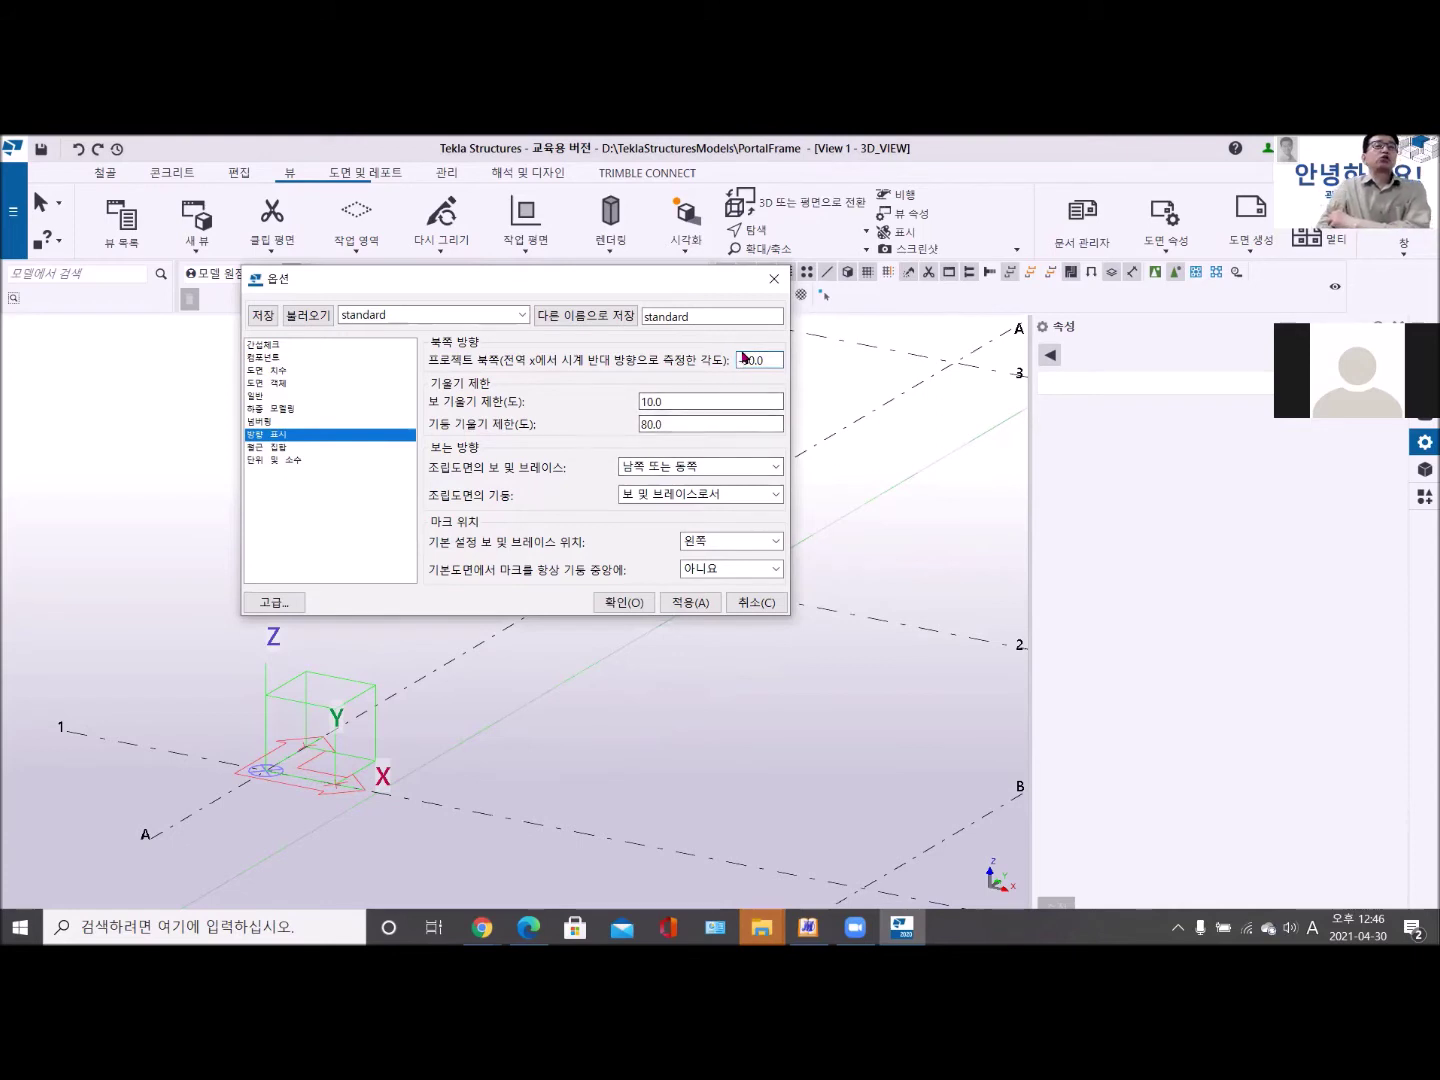
pyautogui.click(689, 603)
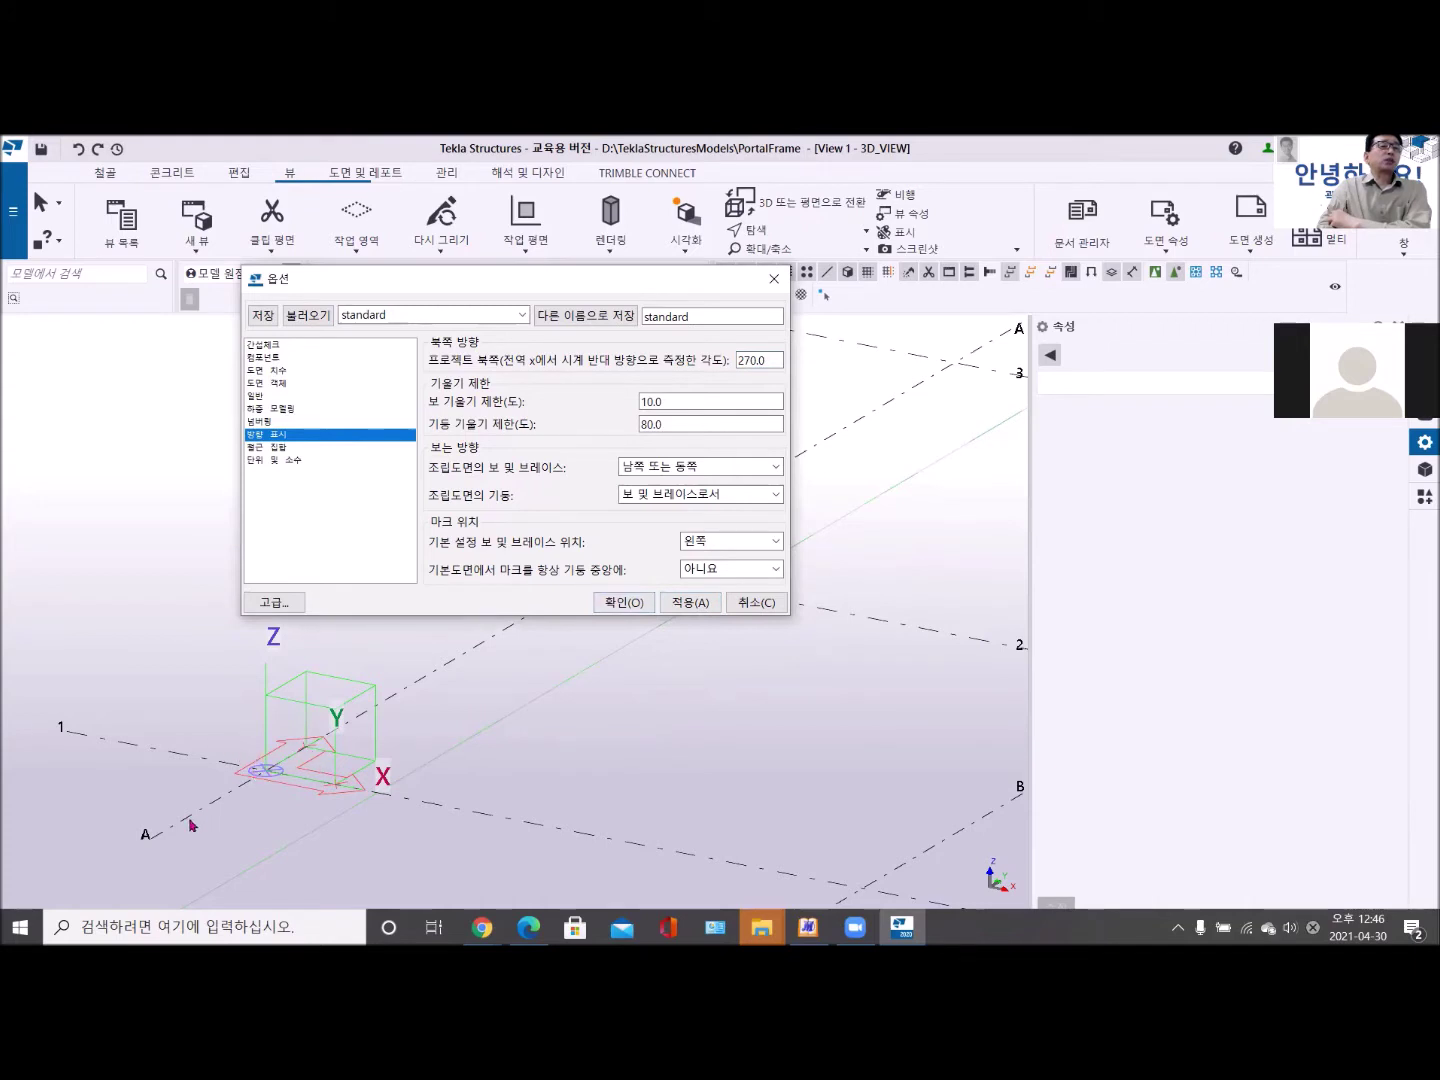
pyautogui.click(624, 603)
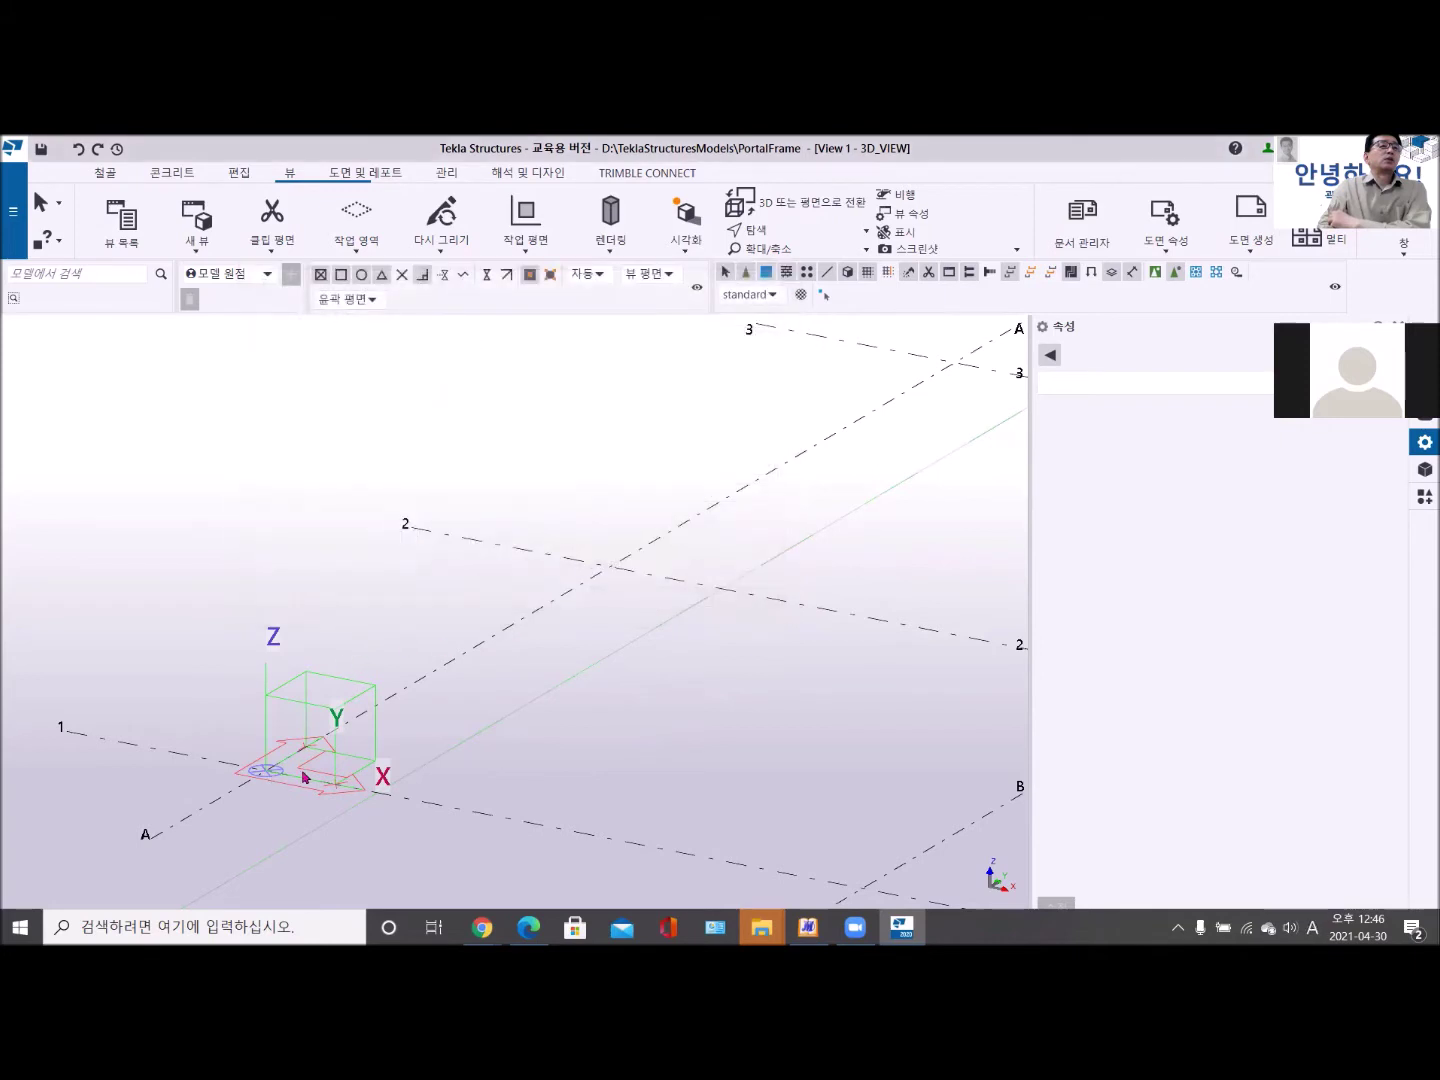
pyautogui.scroll(5, 303, 776)
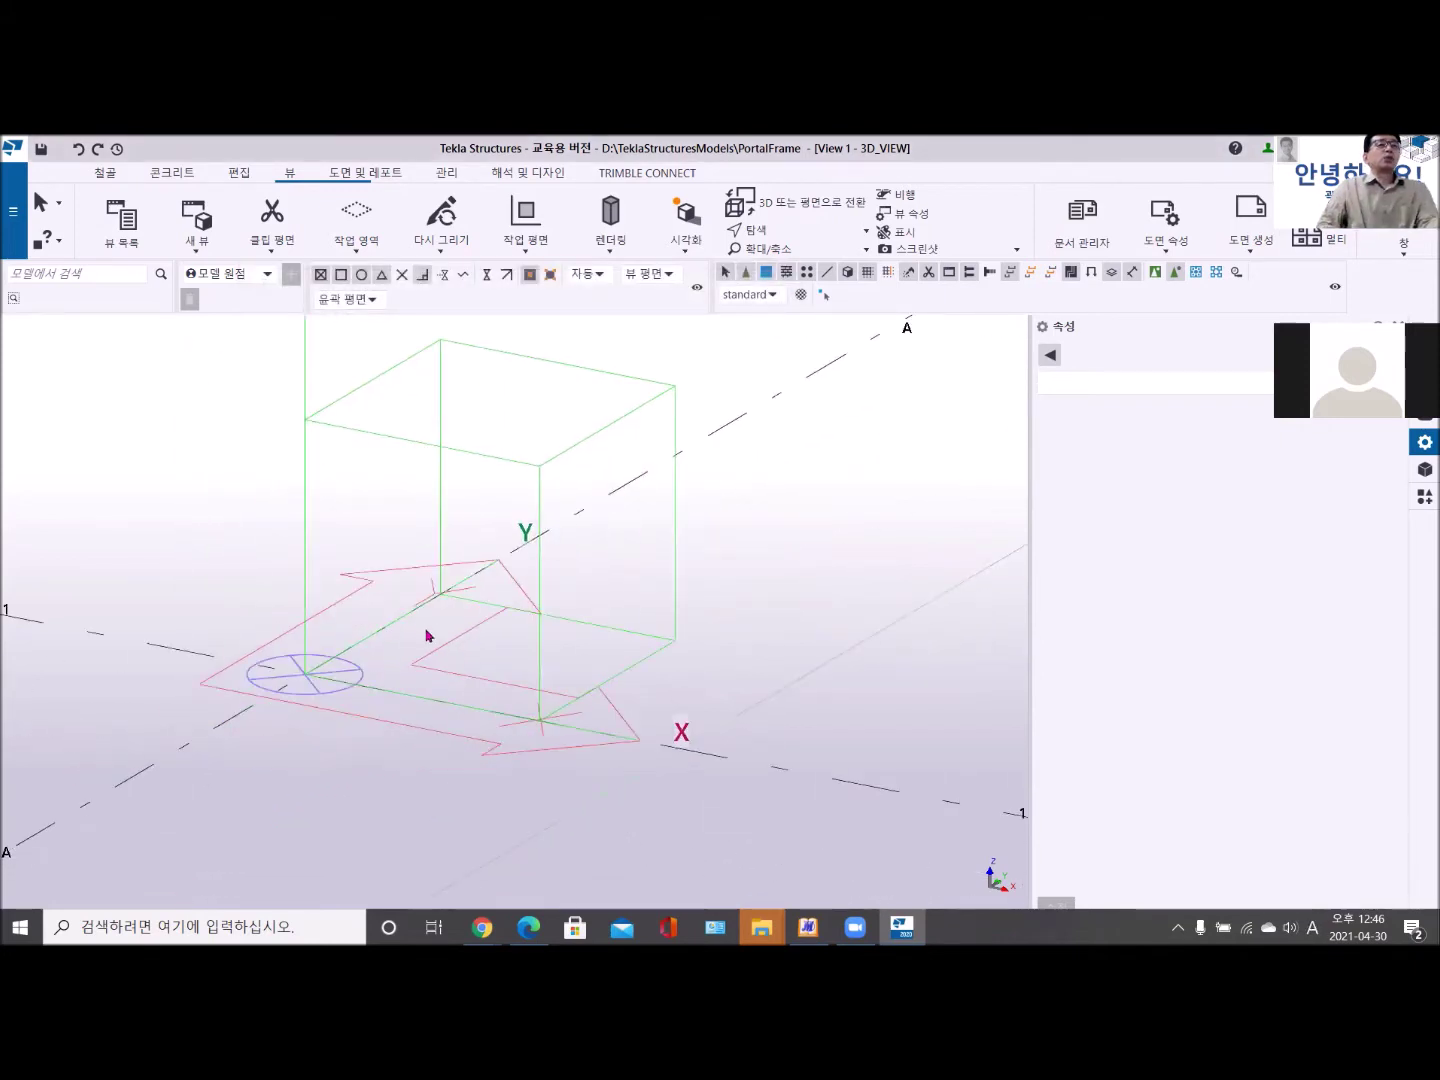
# Reset the project north angle to 90 degrees in the orientation mark options and review the beam and column tilt limits.
pyautogui.click(12, 214)
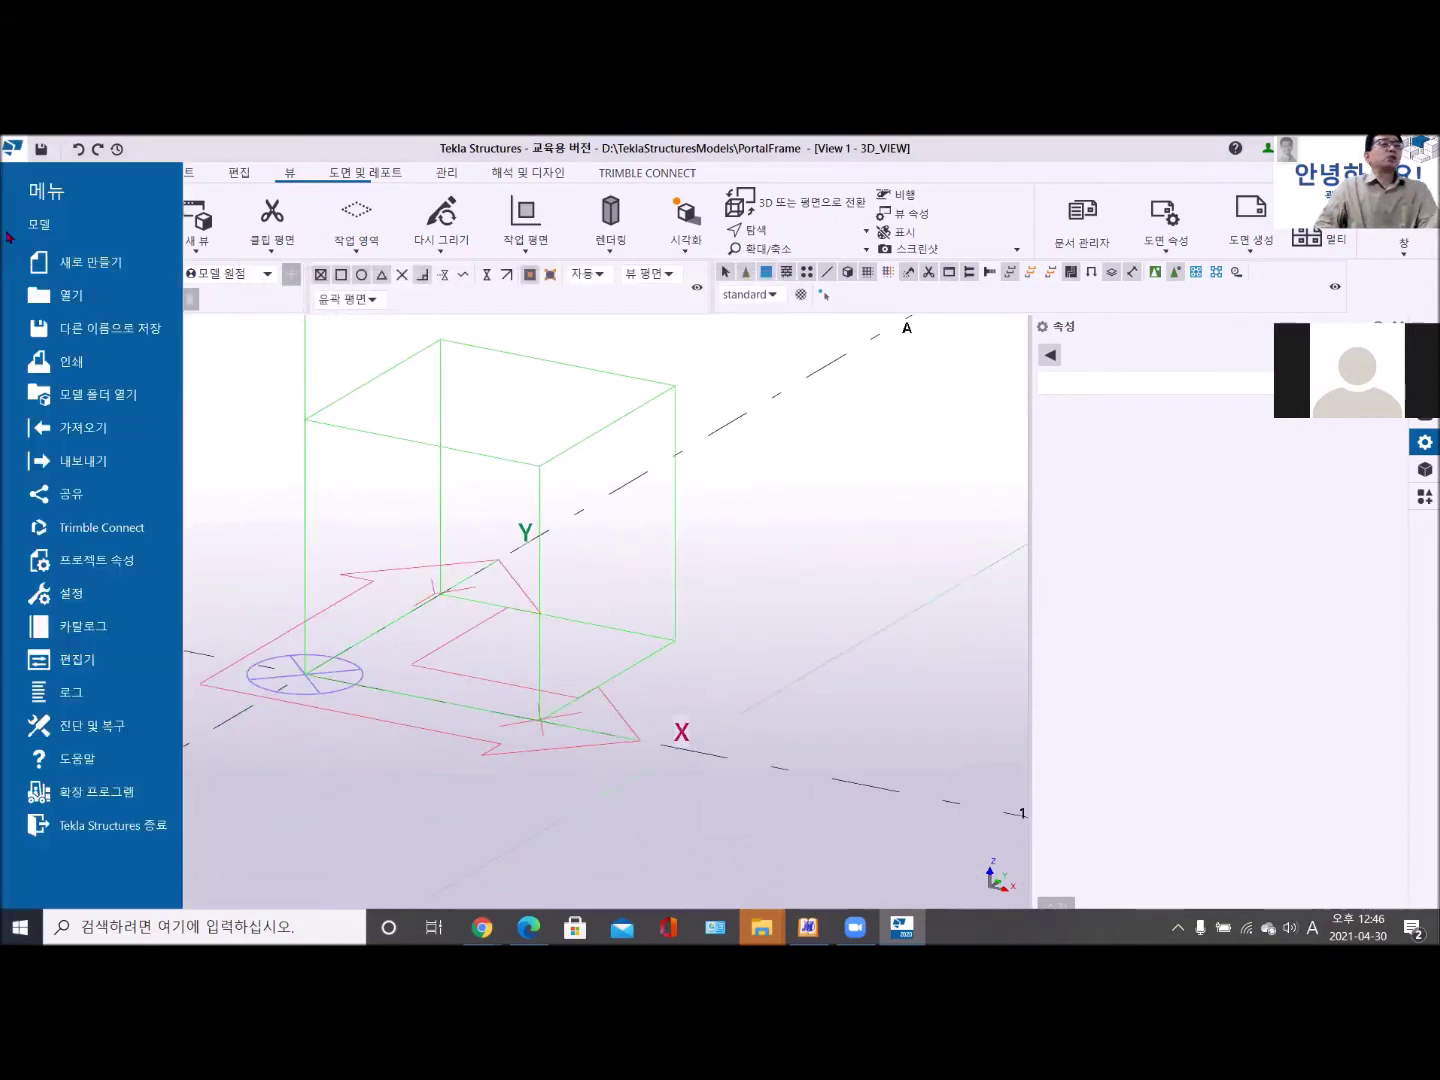
pyautogui.click(78, 598)
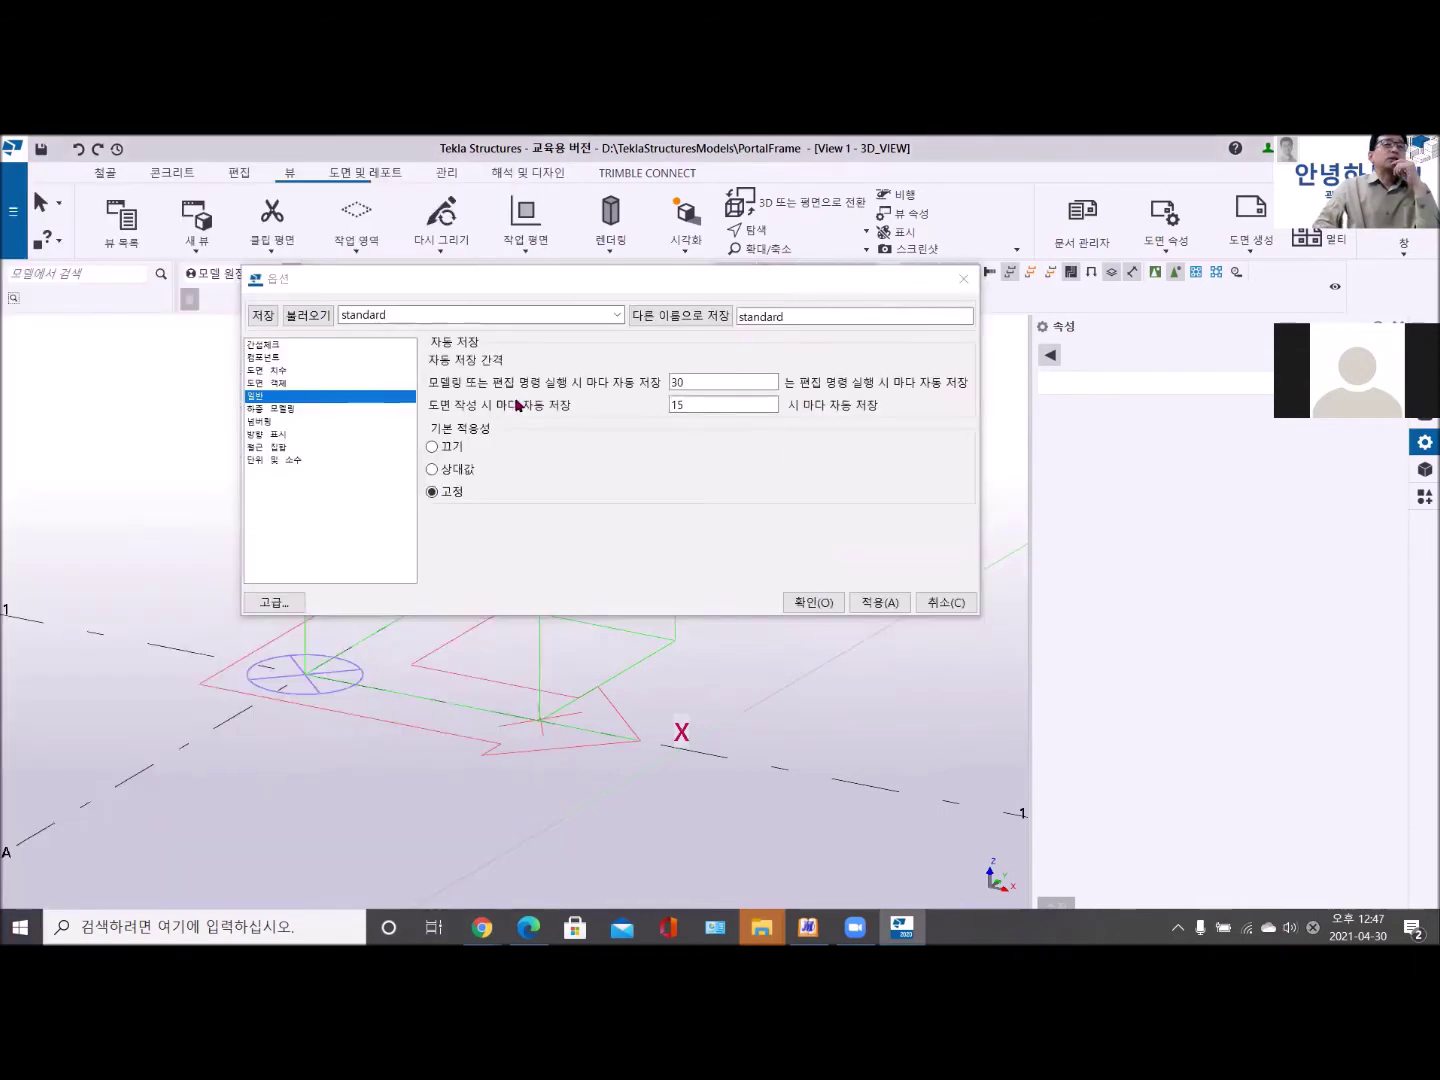
pyautogui.click(264, 435)
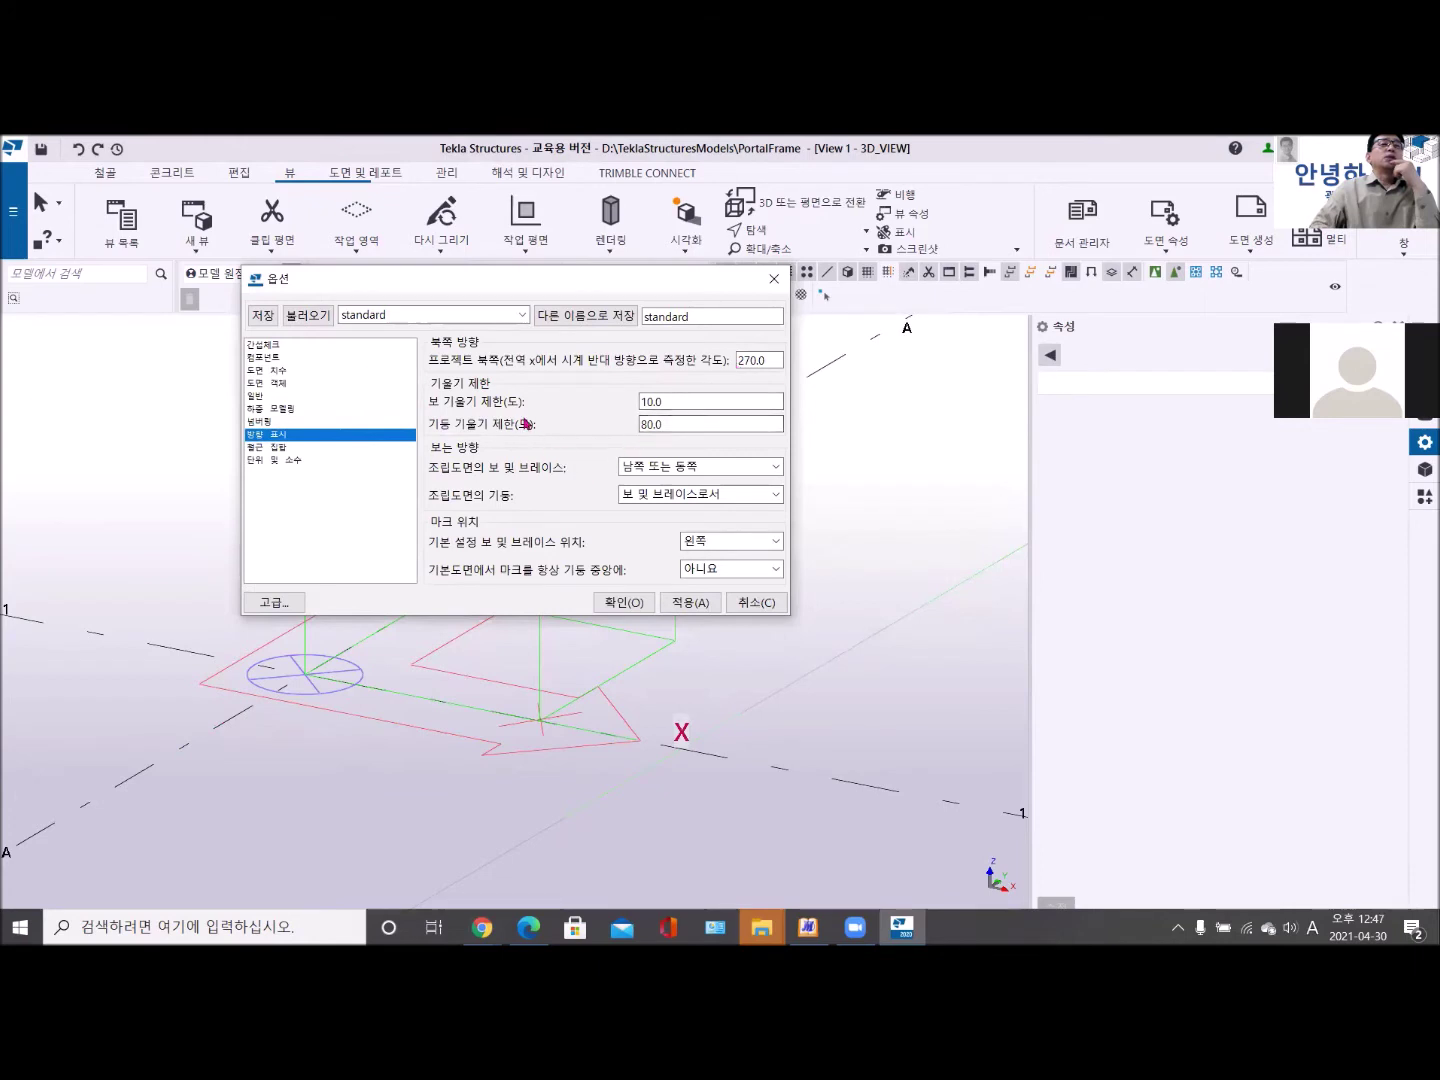
pyautogui.doubleClick(775, 356)
pyautogui.write('90')
pyautogui.click(703, 604)
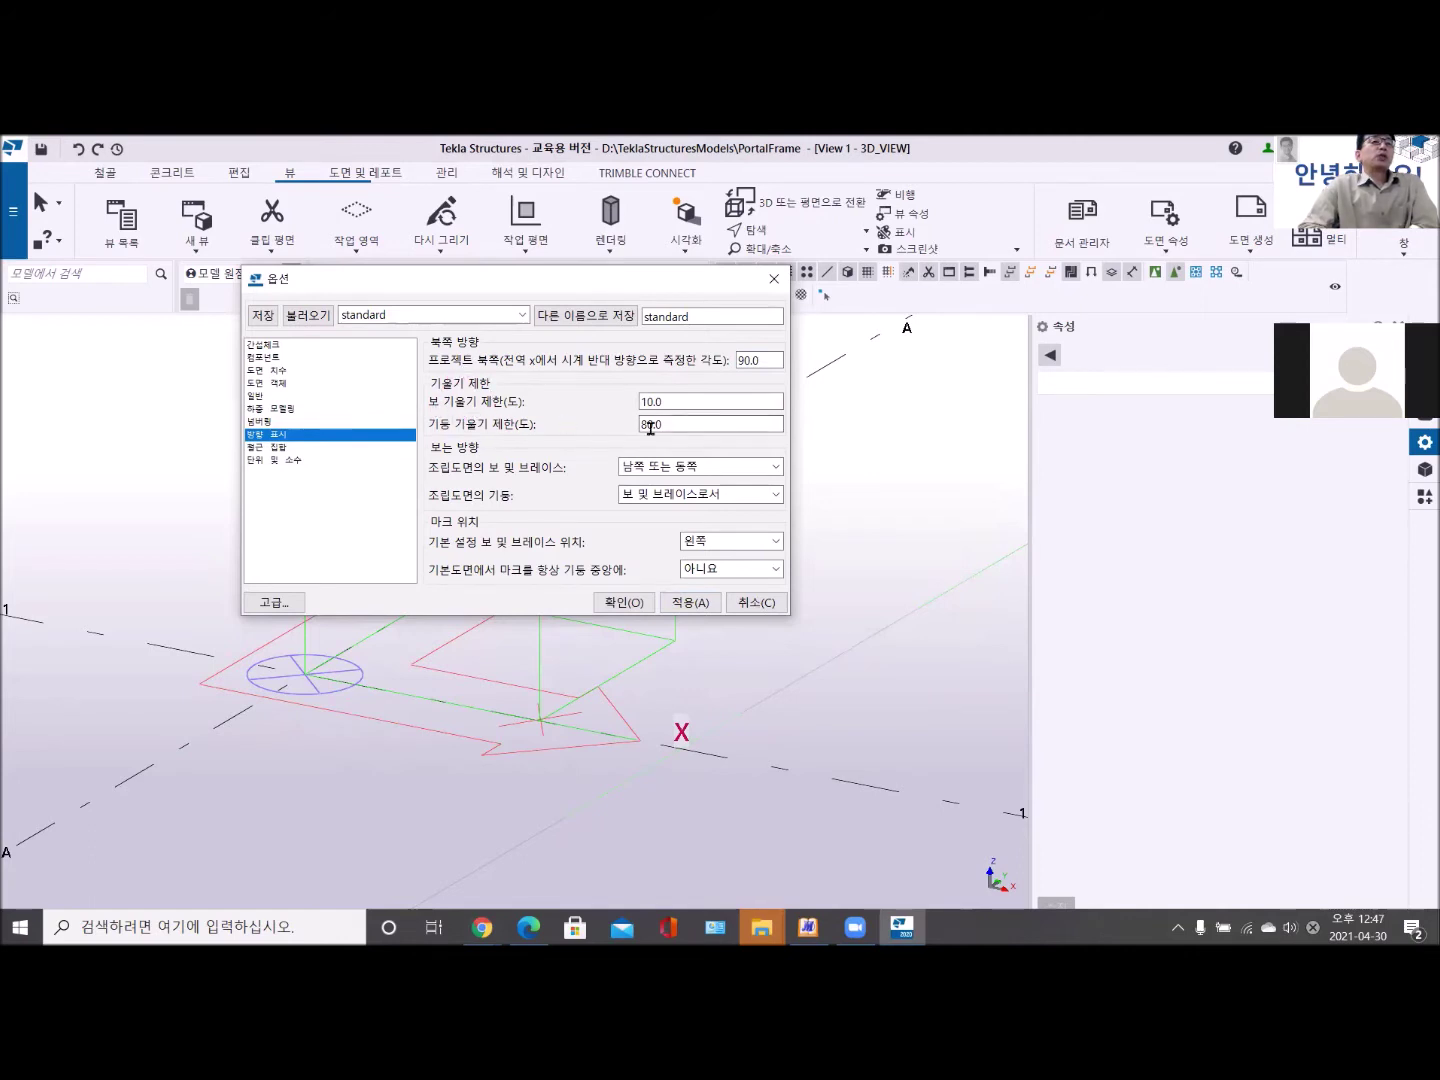
pyautogui.moveTo(676, 400); pyautogui.dragTo(637, 406)
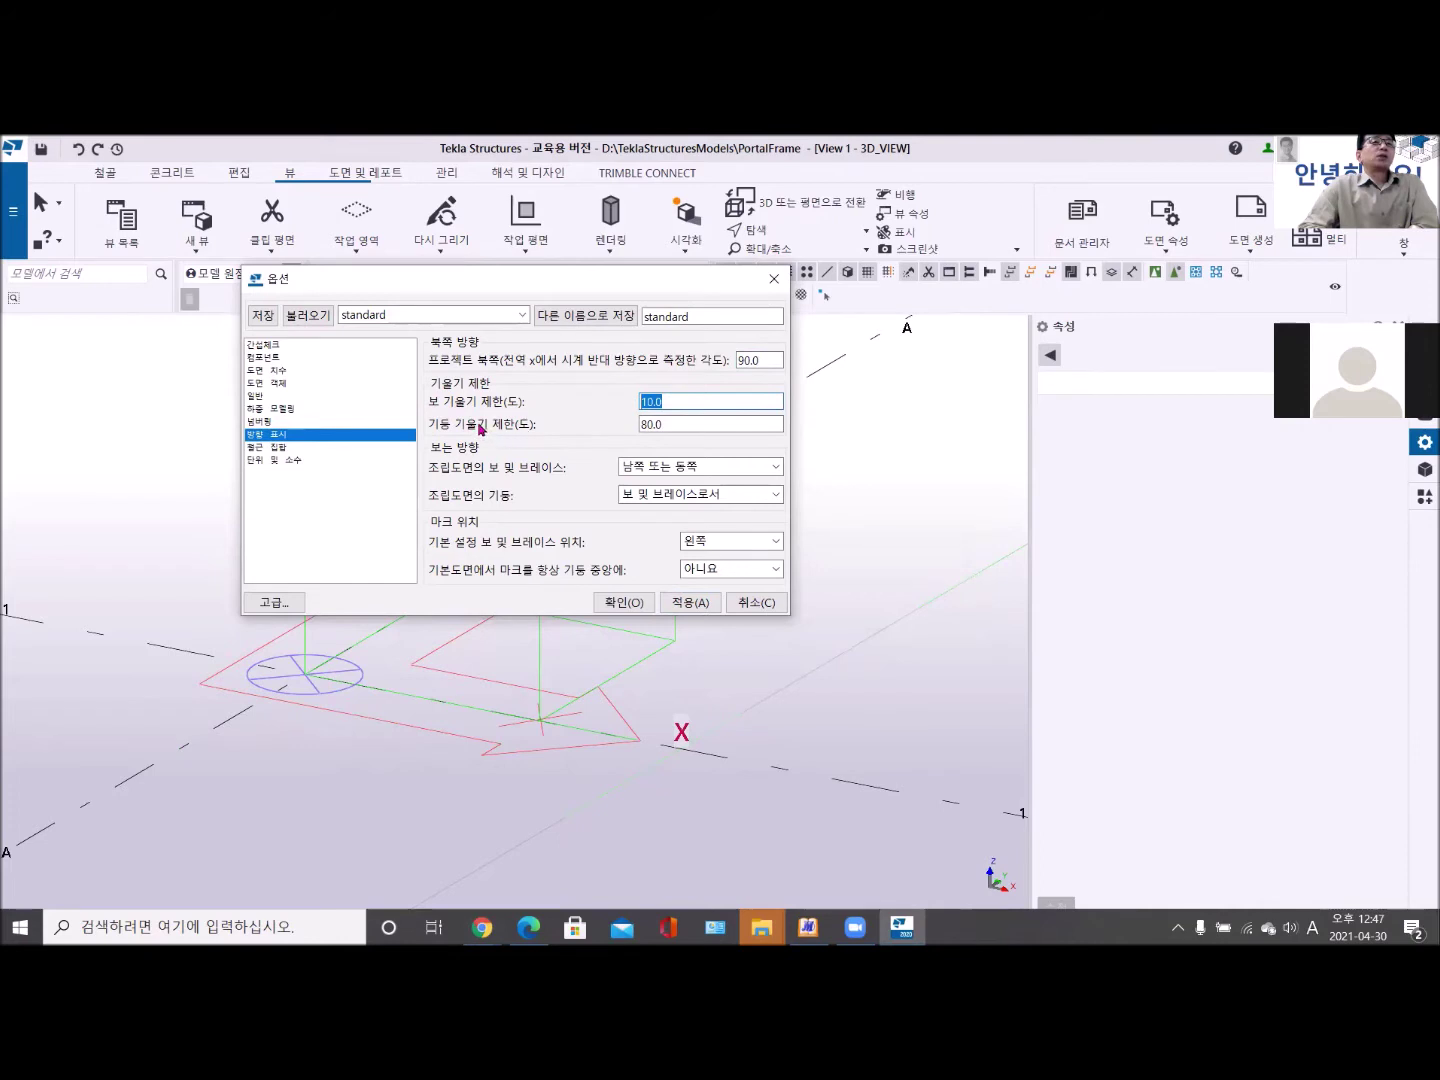
pyautogui.moveTo(673, 428); pyautogui.dragTo(633, 427)
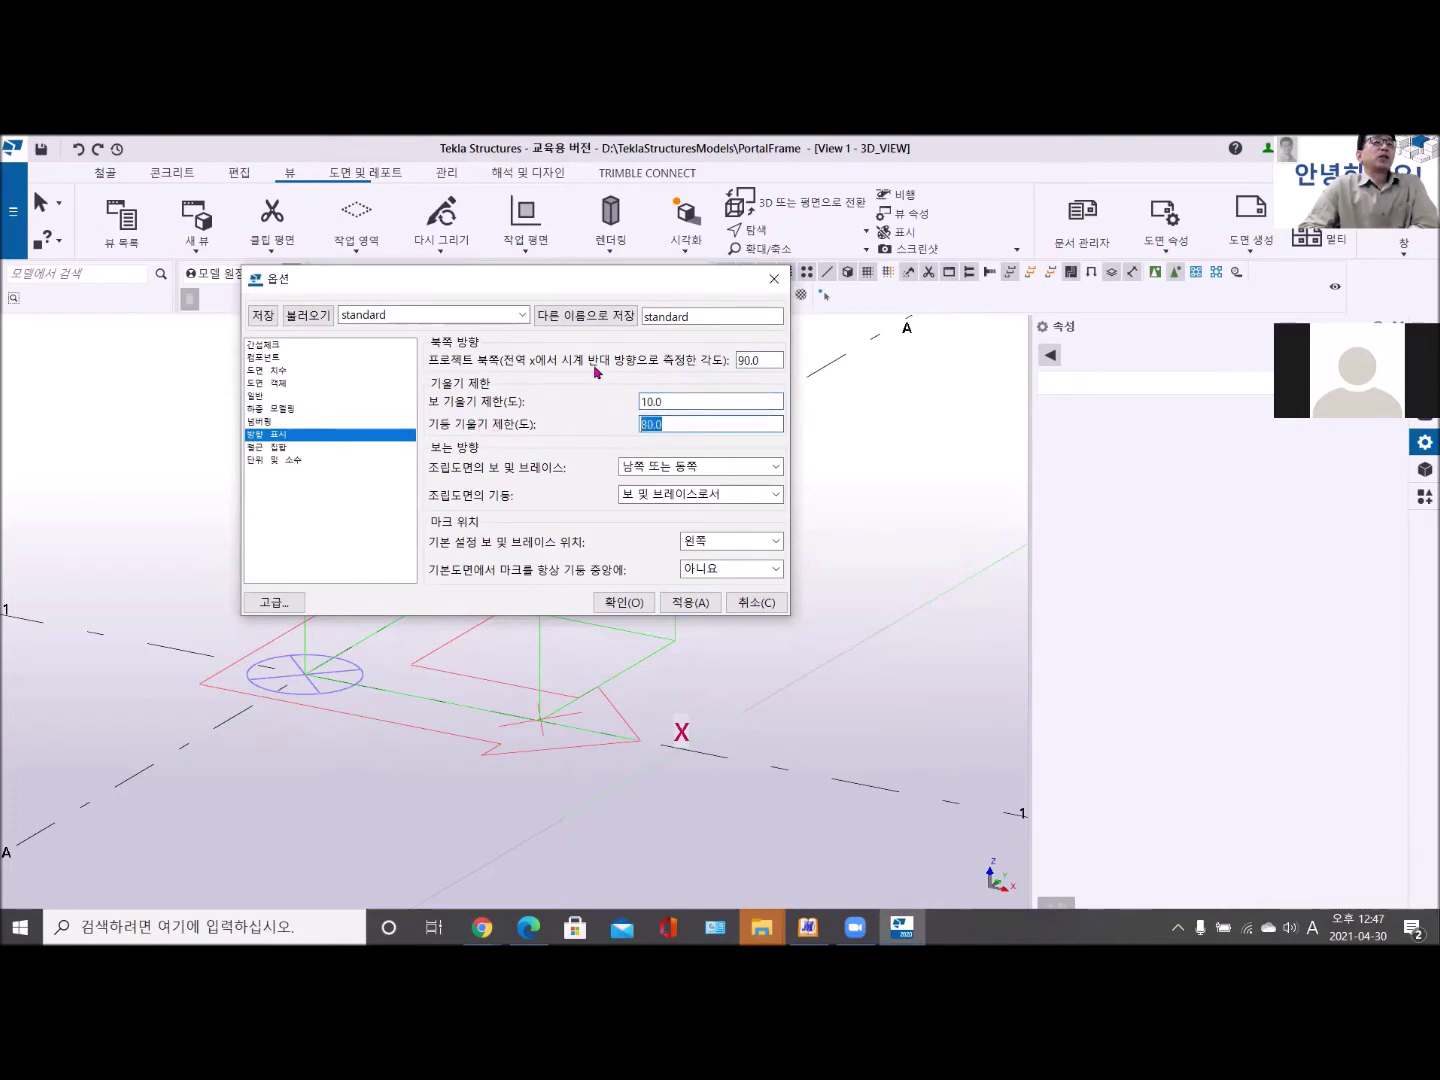
# Create a steel column at the model origin, where grid lines A and 1 intersect.
pyautogui.moveTo(544, 287); pyautogui.dragTo(841, 296)
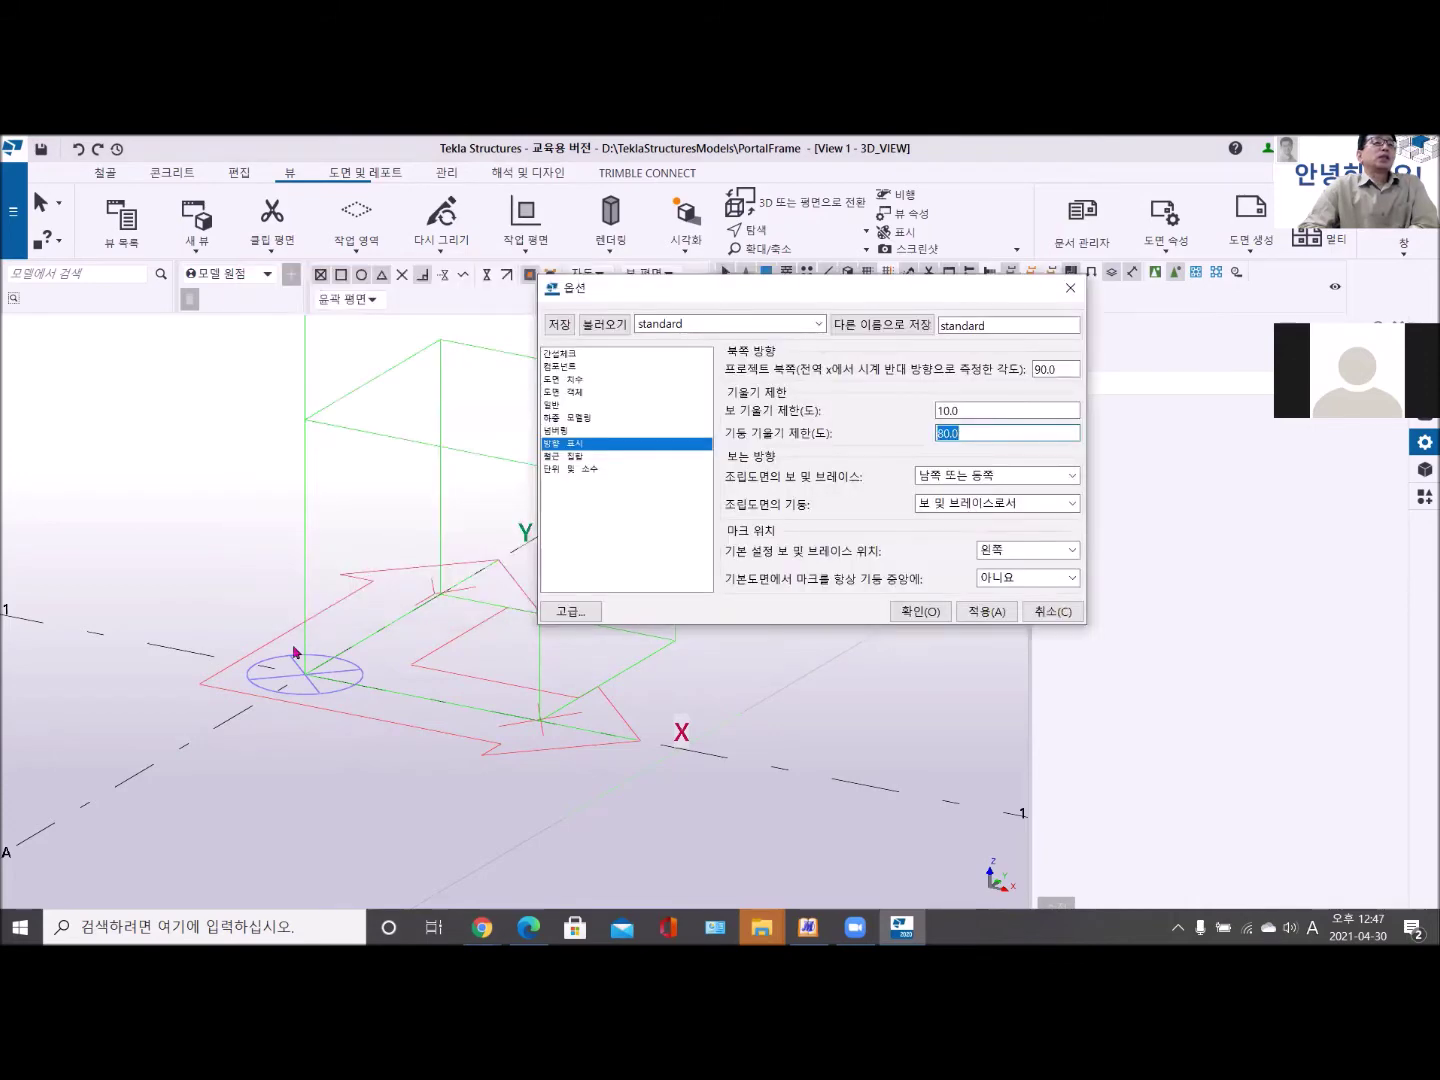
pyautogui.scroll(-5, 295, 653)
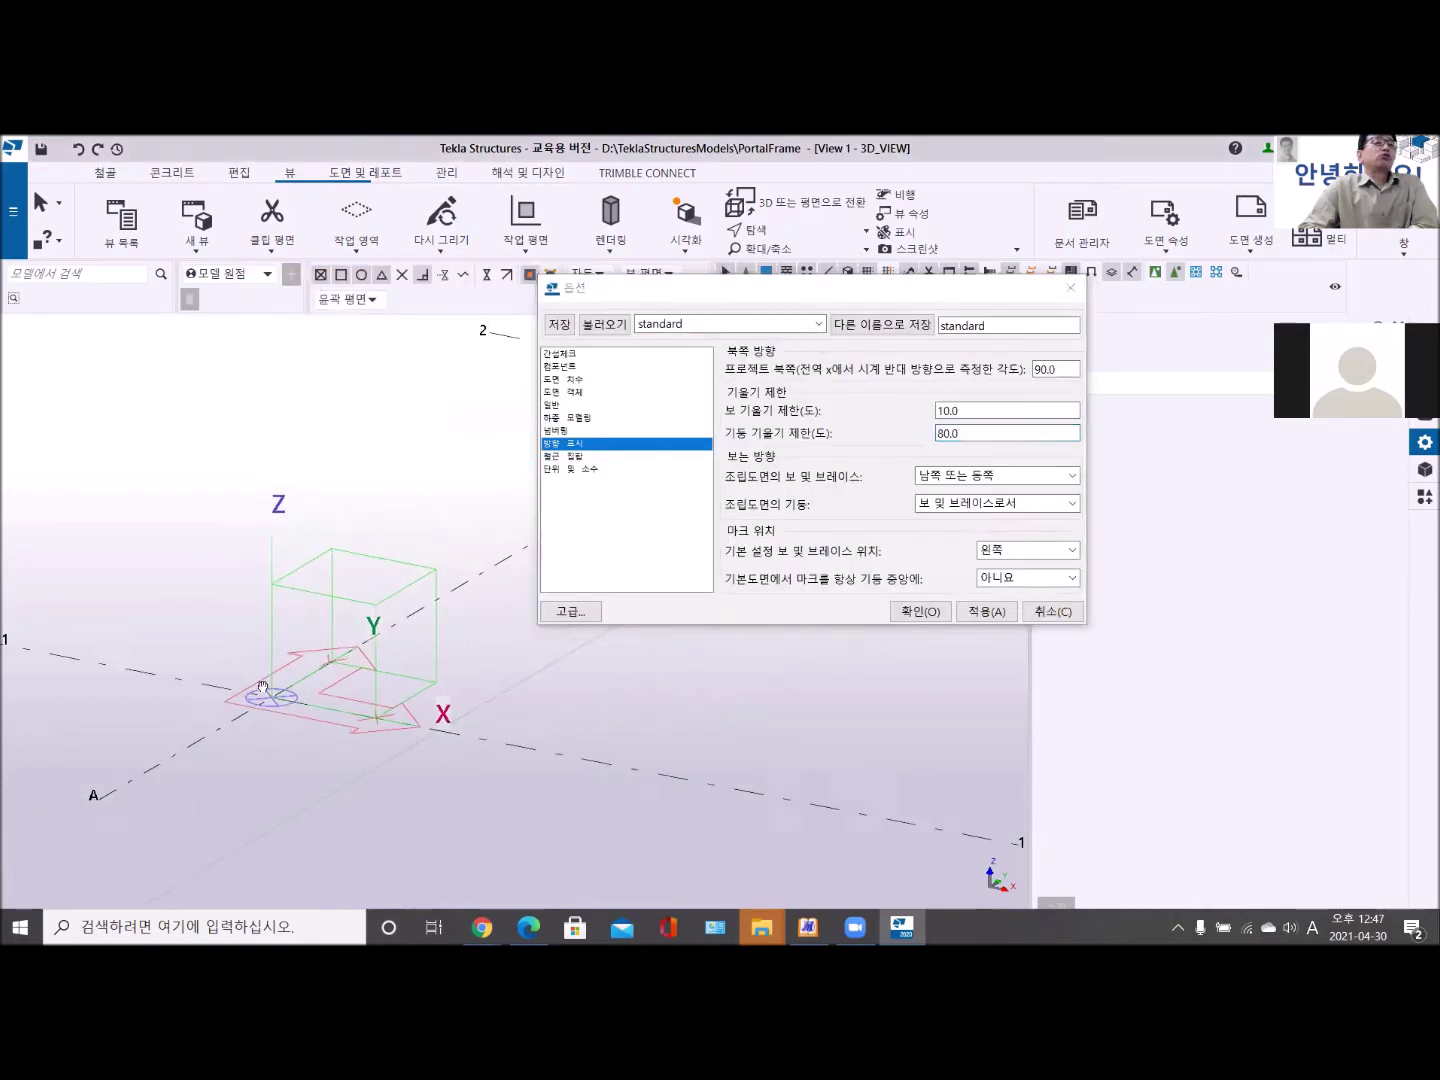
pyautogui.click(100, 176)
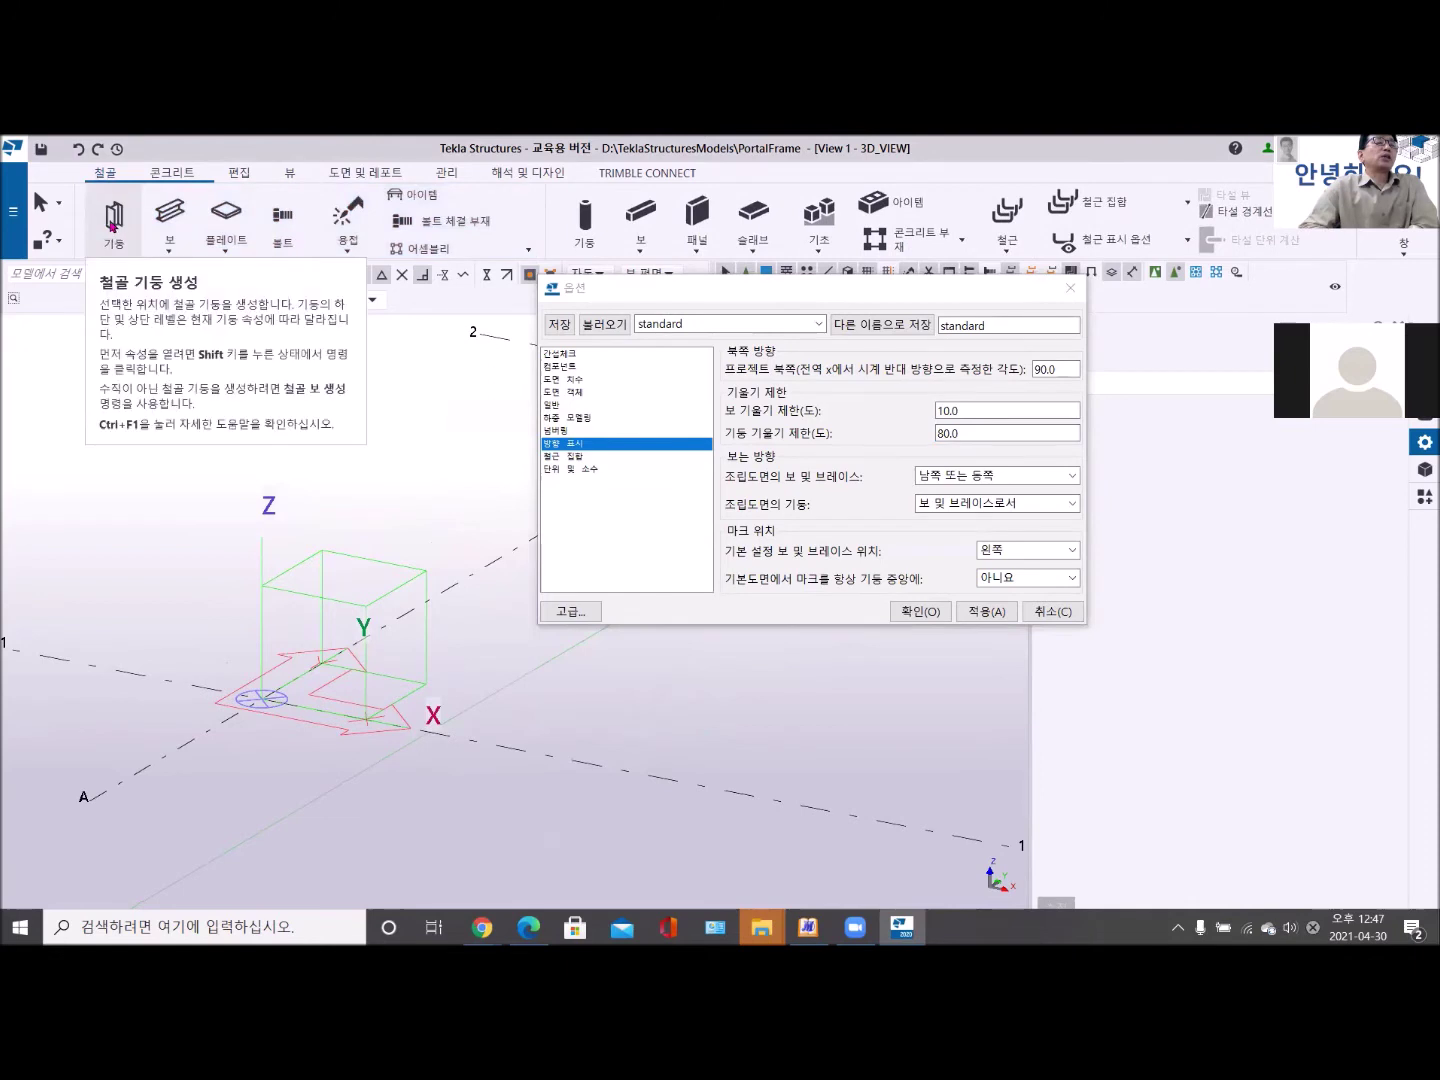
pyautogui.click(113, 221)
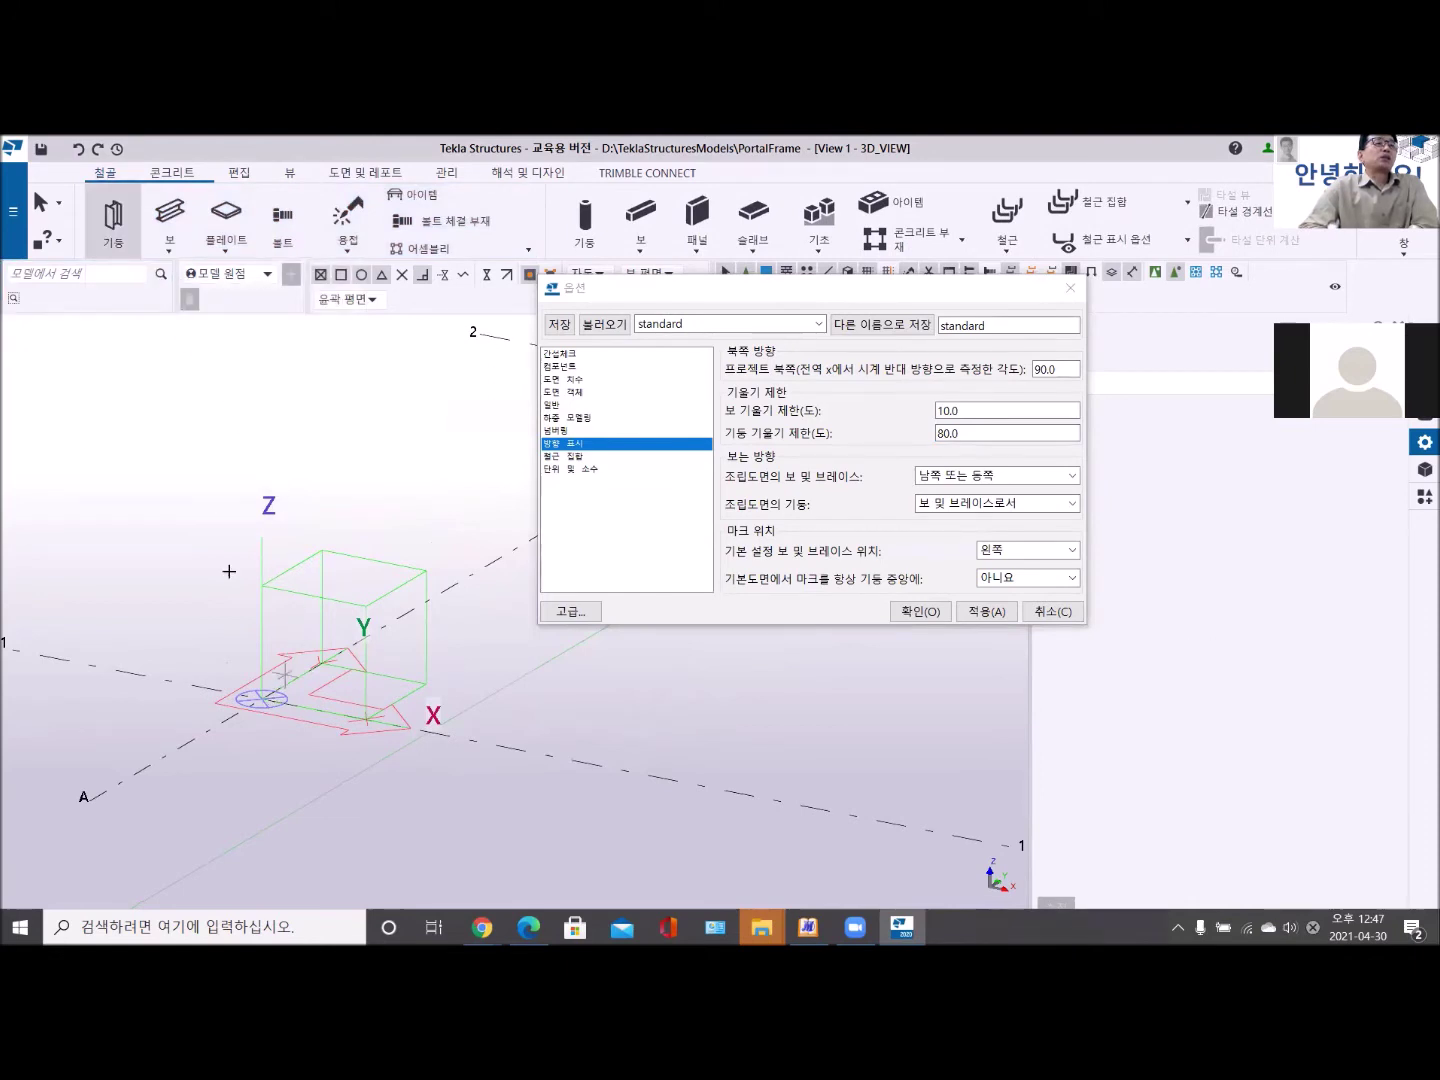
pyautogui.click(261, 697)
pyautogui.rightClick(331, 432)
pyautogui.click(370, 441)
pyautogui.scroll(-3, 273, 671)
pyautogui.moveTo(272, 672); pyautogui.dragTo(284, 652, button='middle')
pyautogui.scroll(-5, 284, 651)
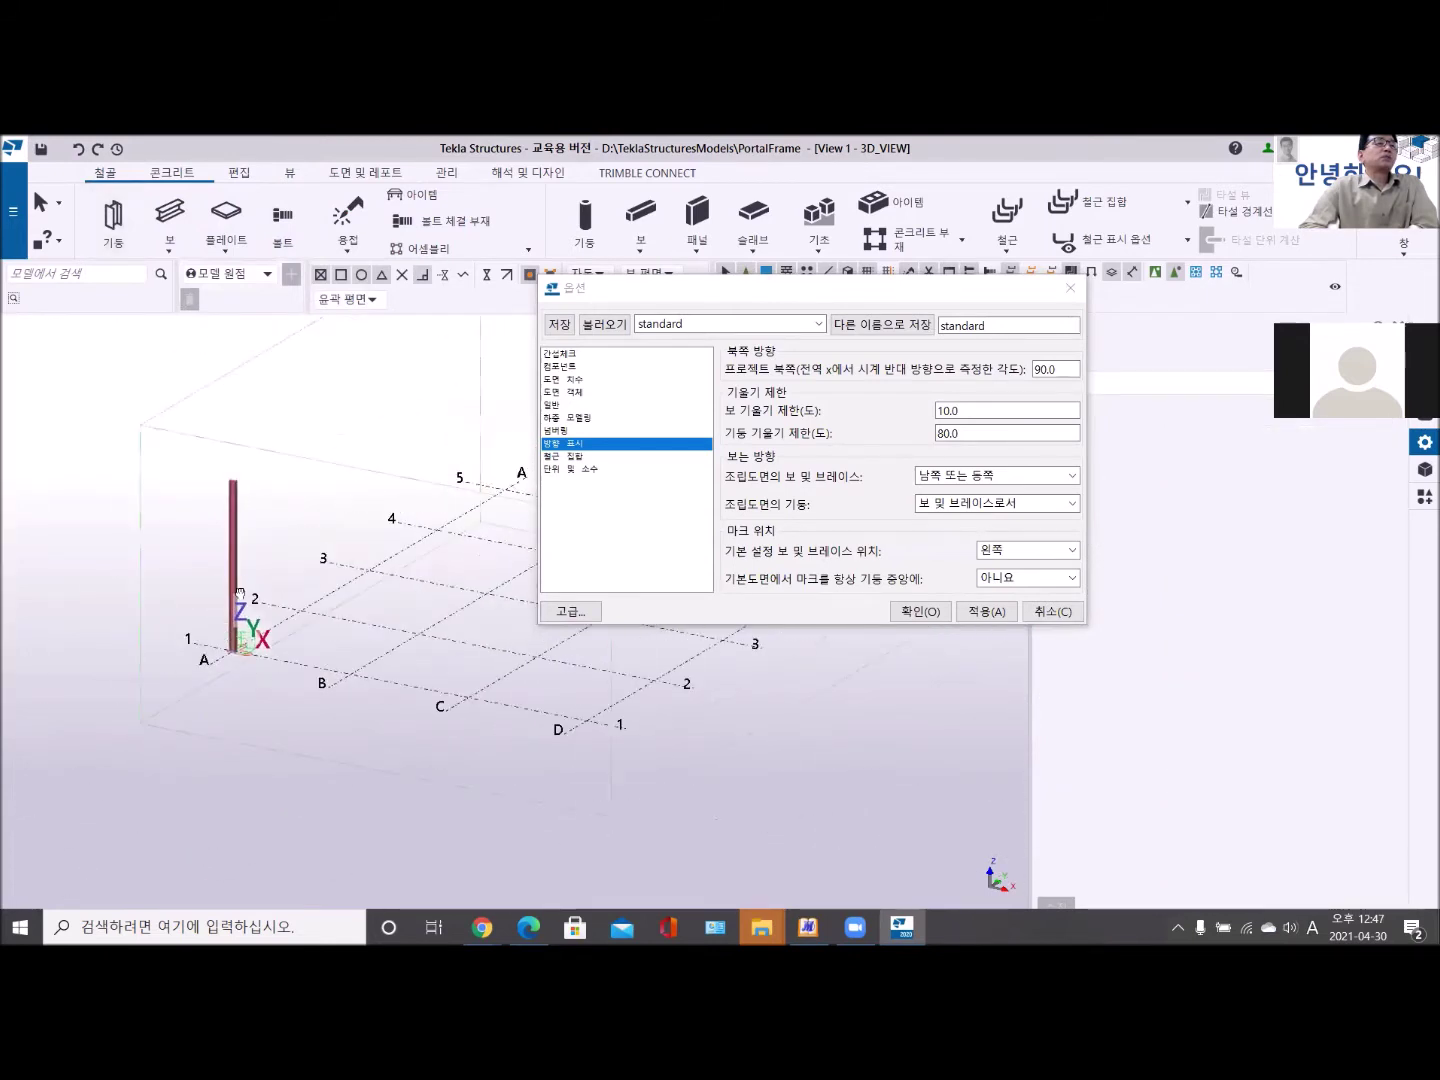
# Set up a rotational move of the steel column around a line axis on grid line A, from Y -1000 to Y -2000 at X 0, Z 0.
pyautogui.scroll(5, 233, 531)
pyautogui.scroll(-5, 233, 506)
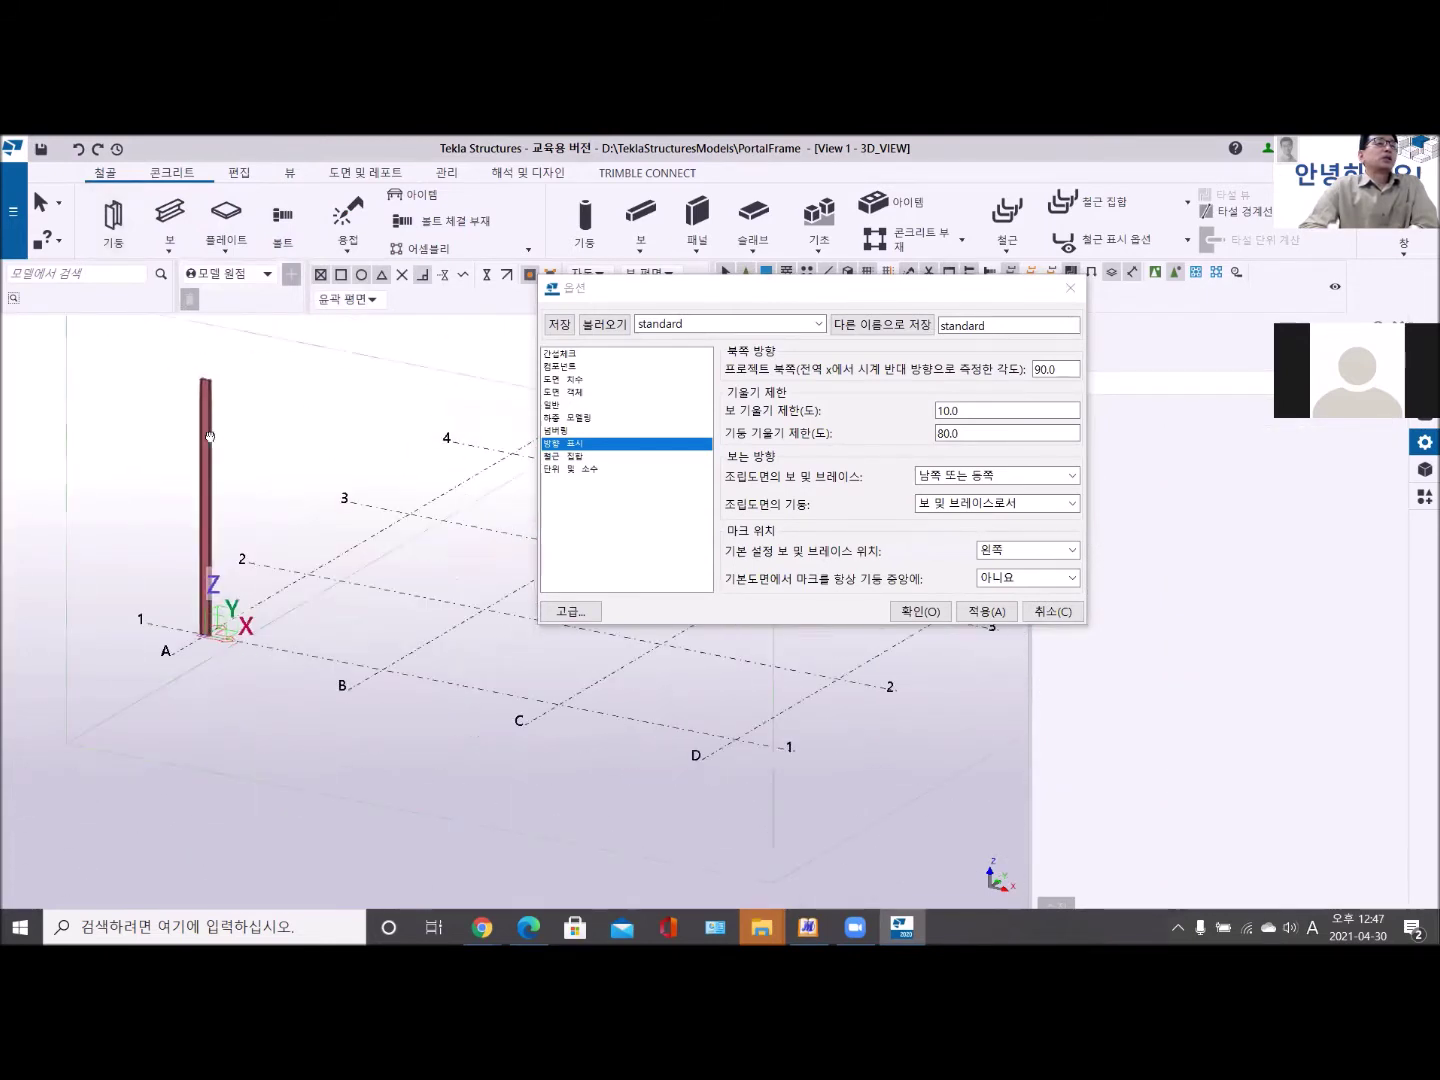
pyautogui.click(212, 417)
pyautogui.moveTo(712, 292); pyautogui.dragTo(539, 243)
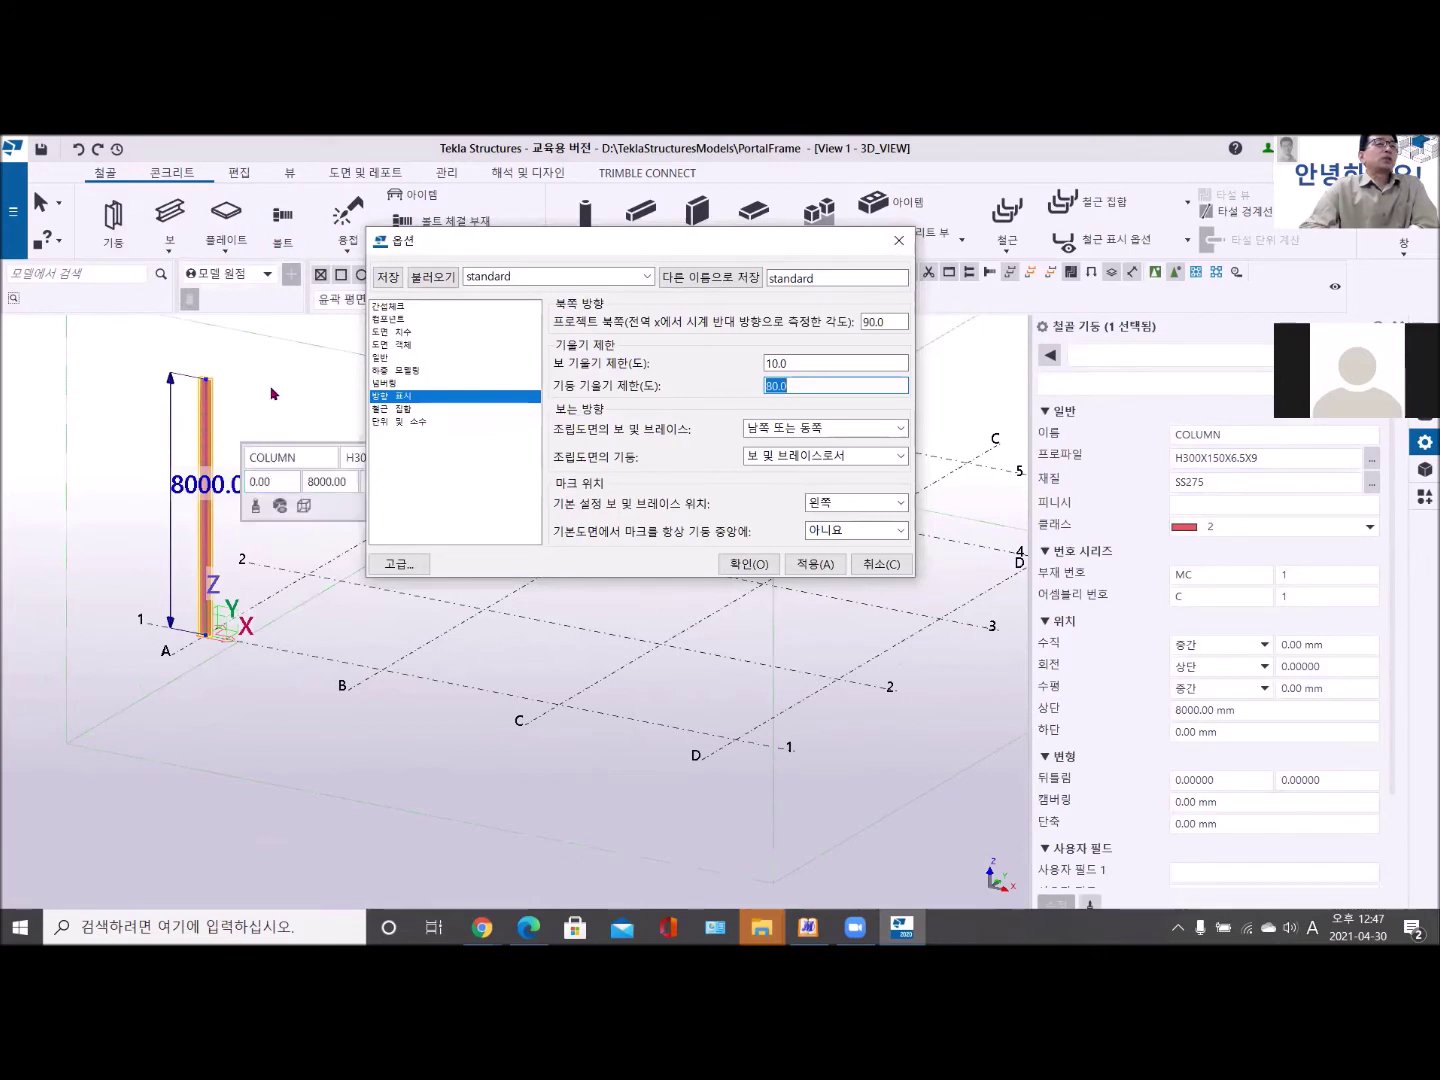
pyautogui.rightClick(110, 341)
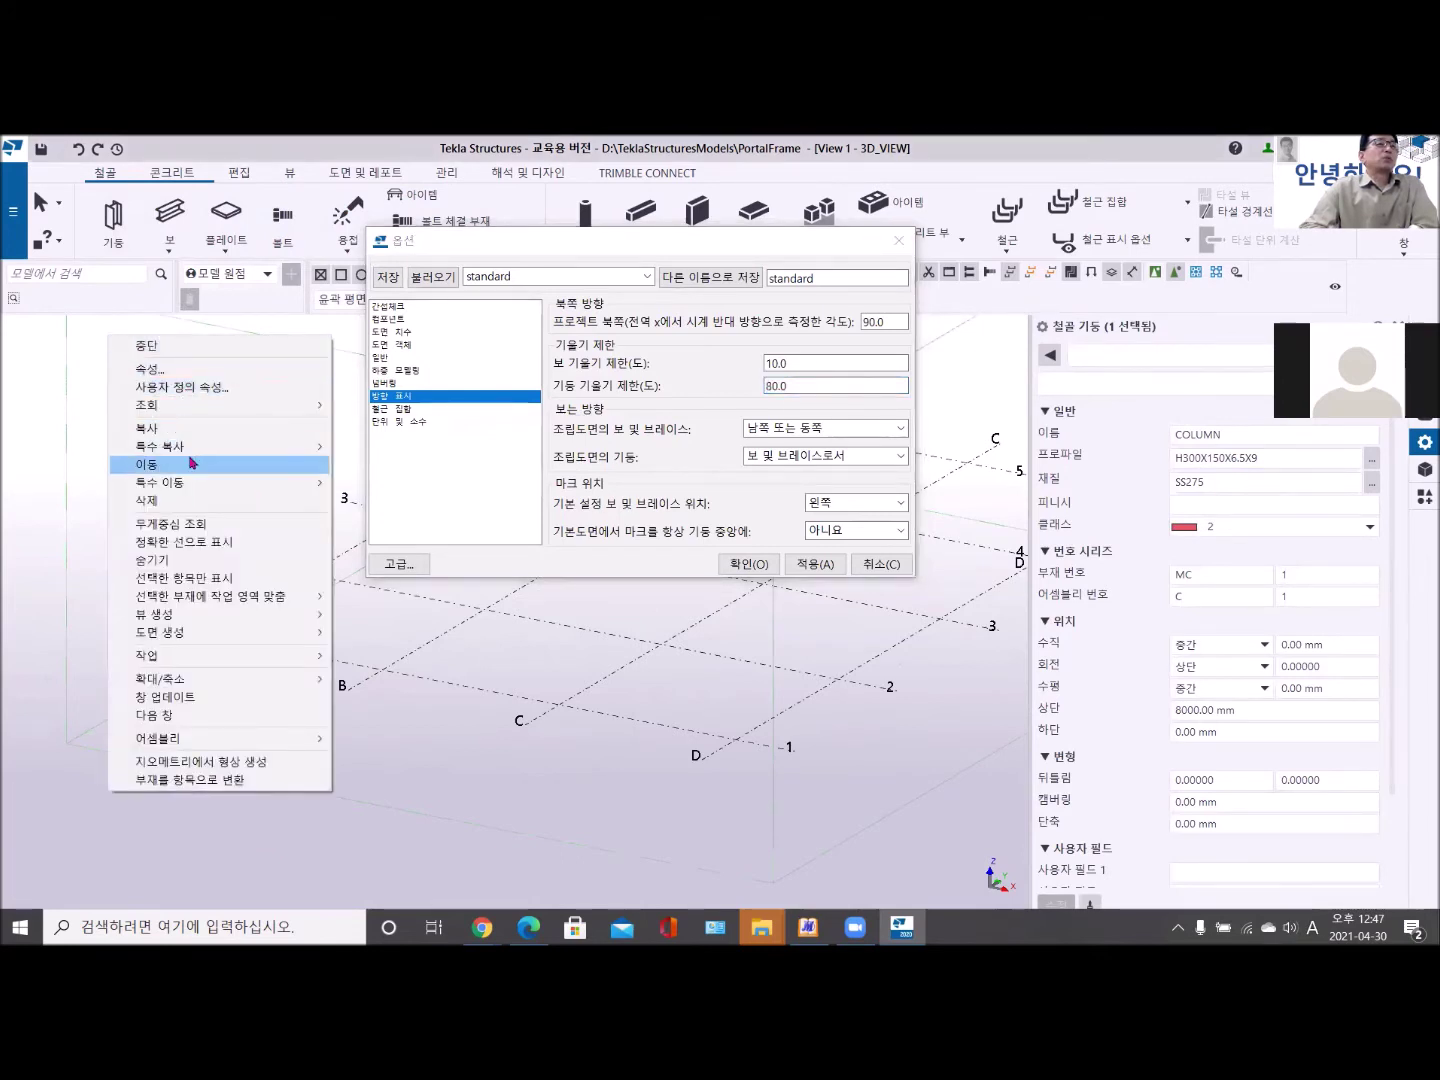
pyautogui.moveTo(196, 488)
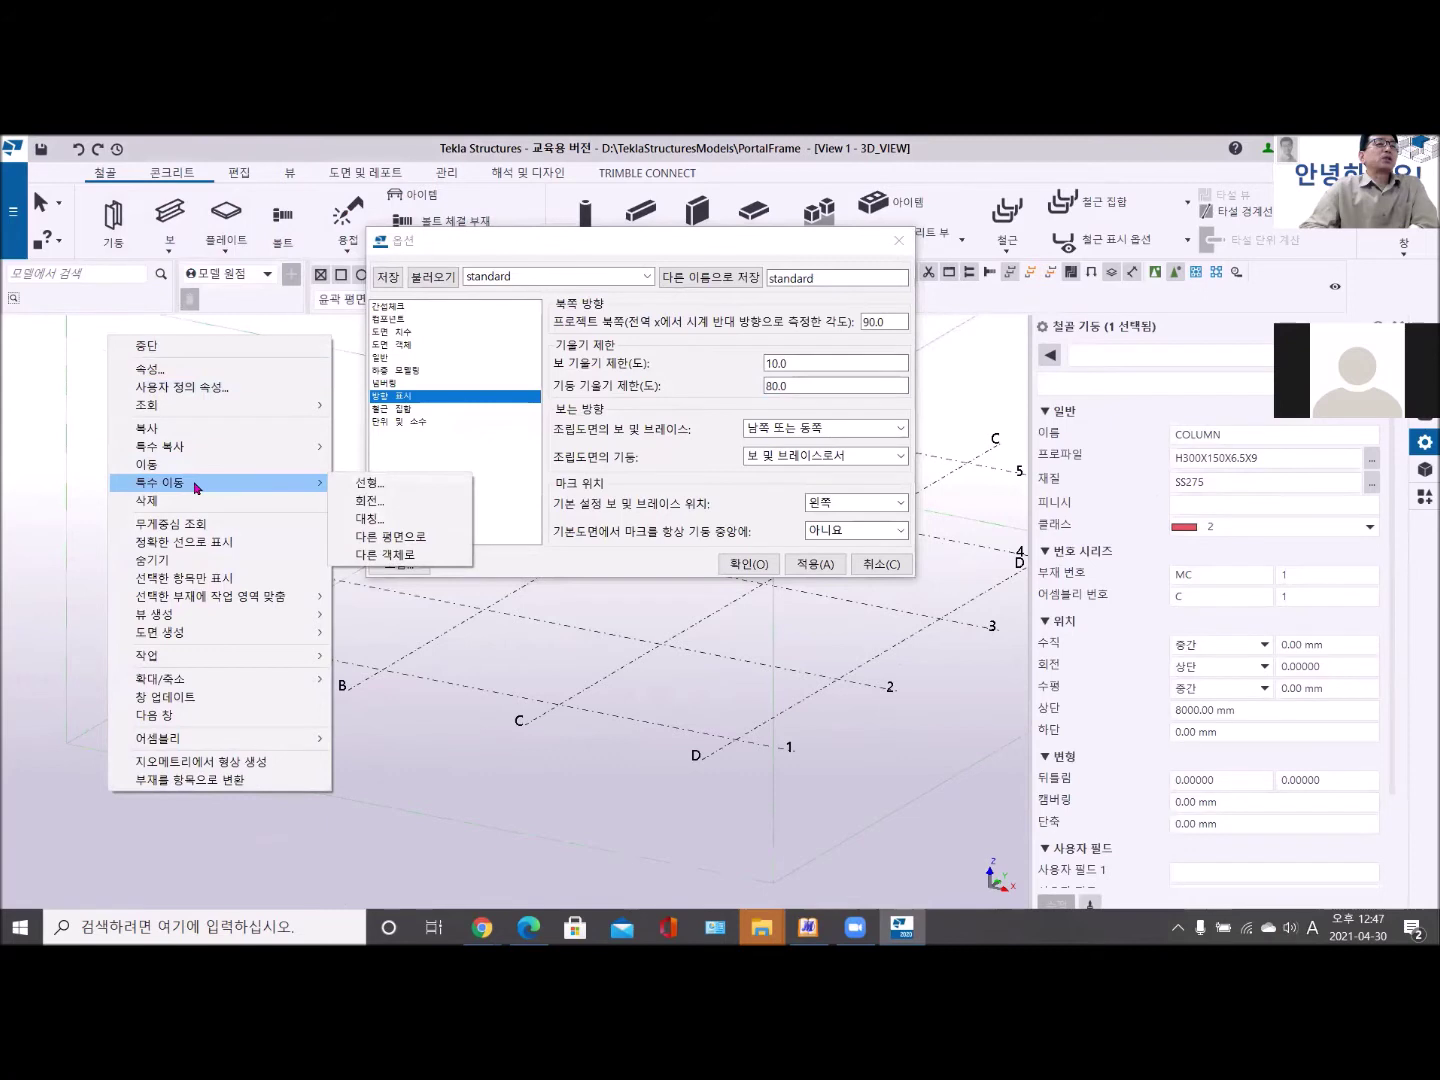
pyautogui.click(370, 500)
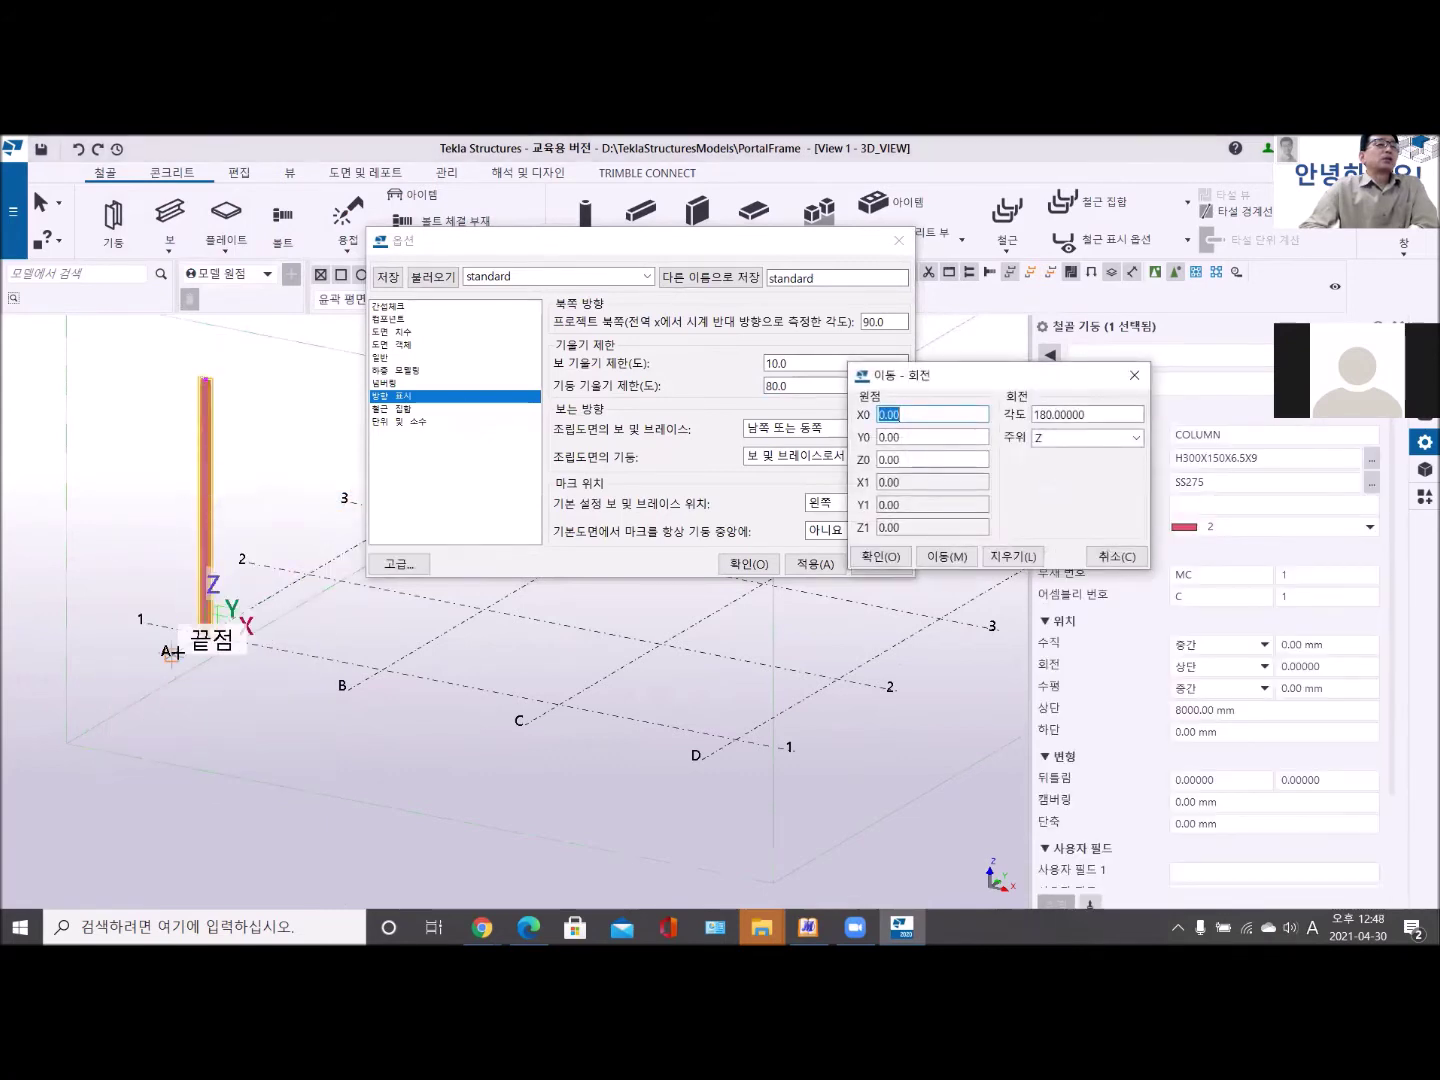
pyautogui.scroll(2, 212, 626)
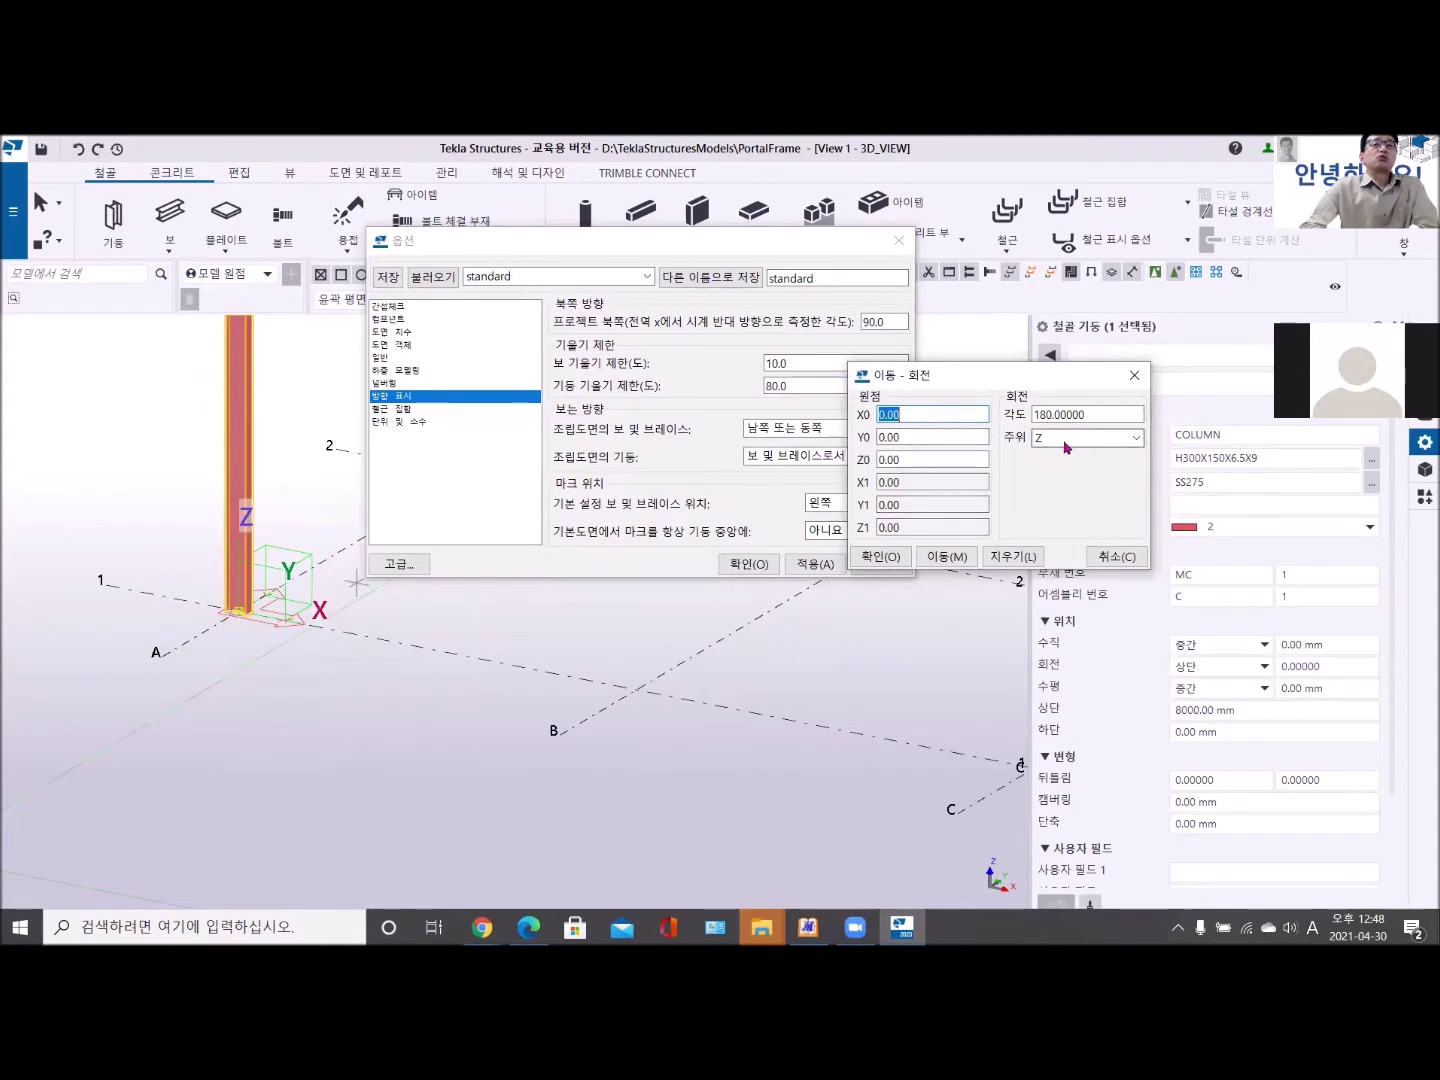
pyautogui.click(1137, 438)
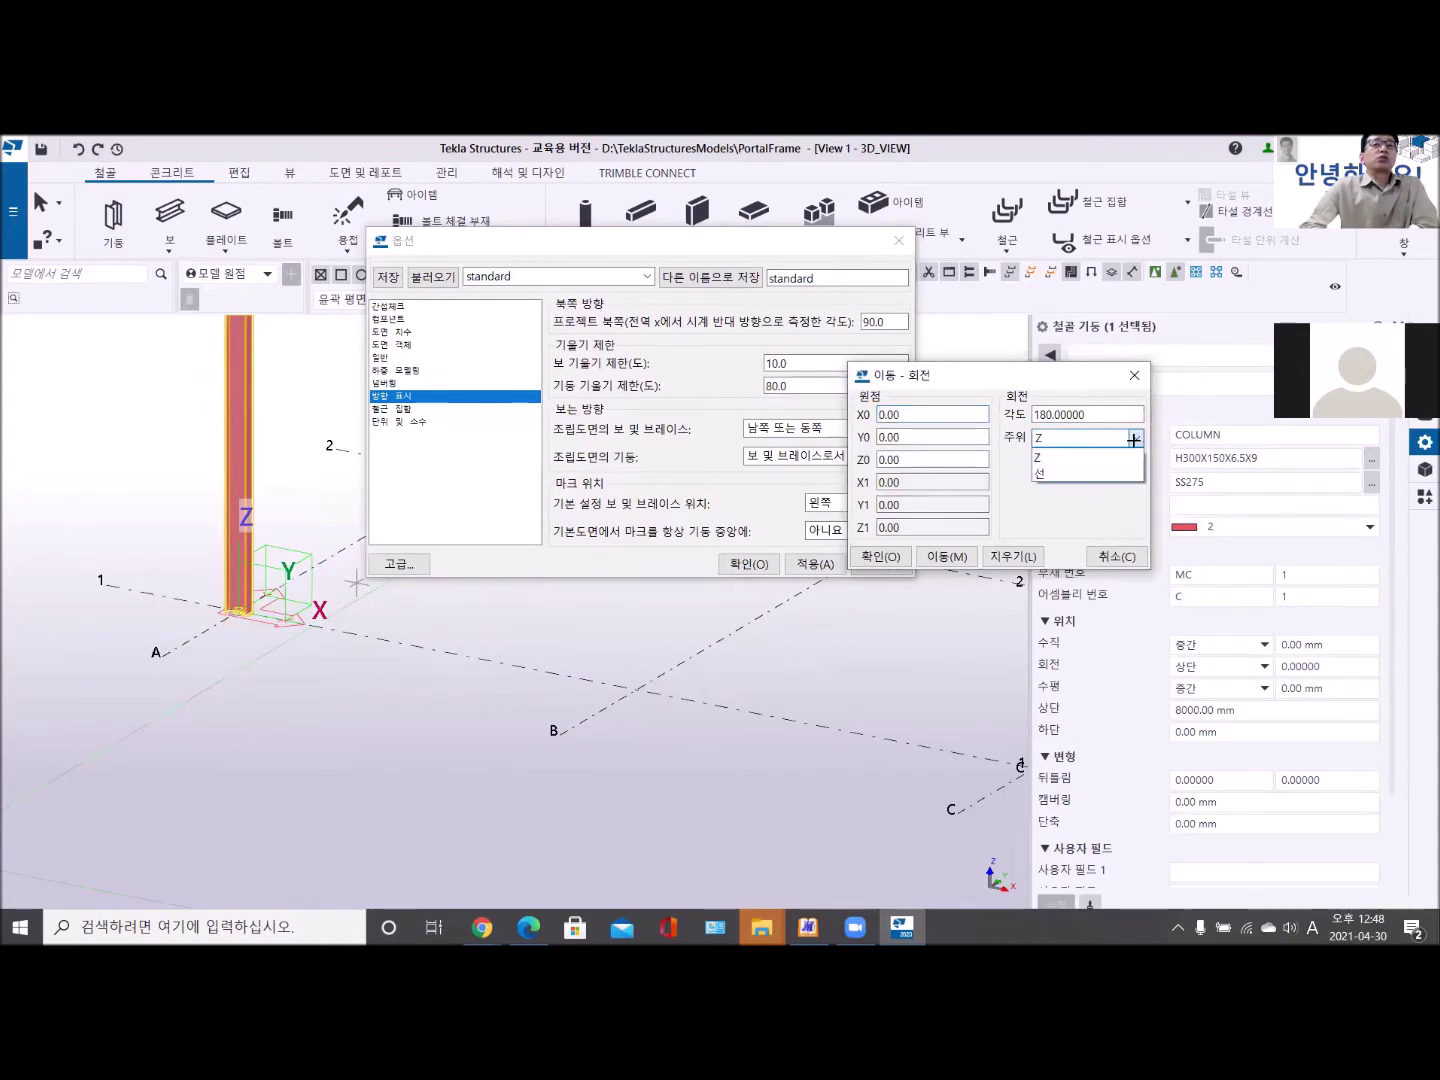
pyautogui.click(1058, 477)
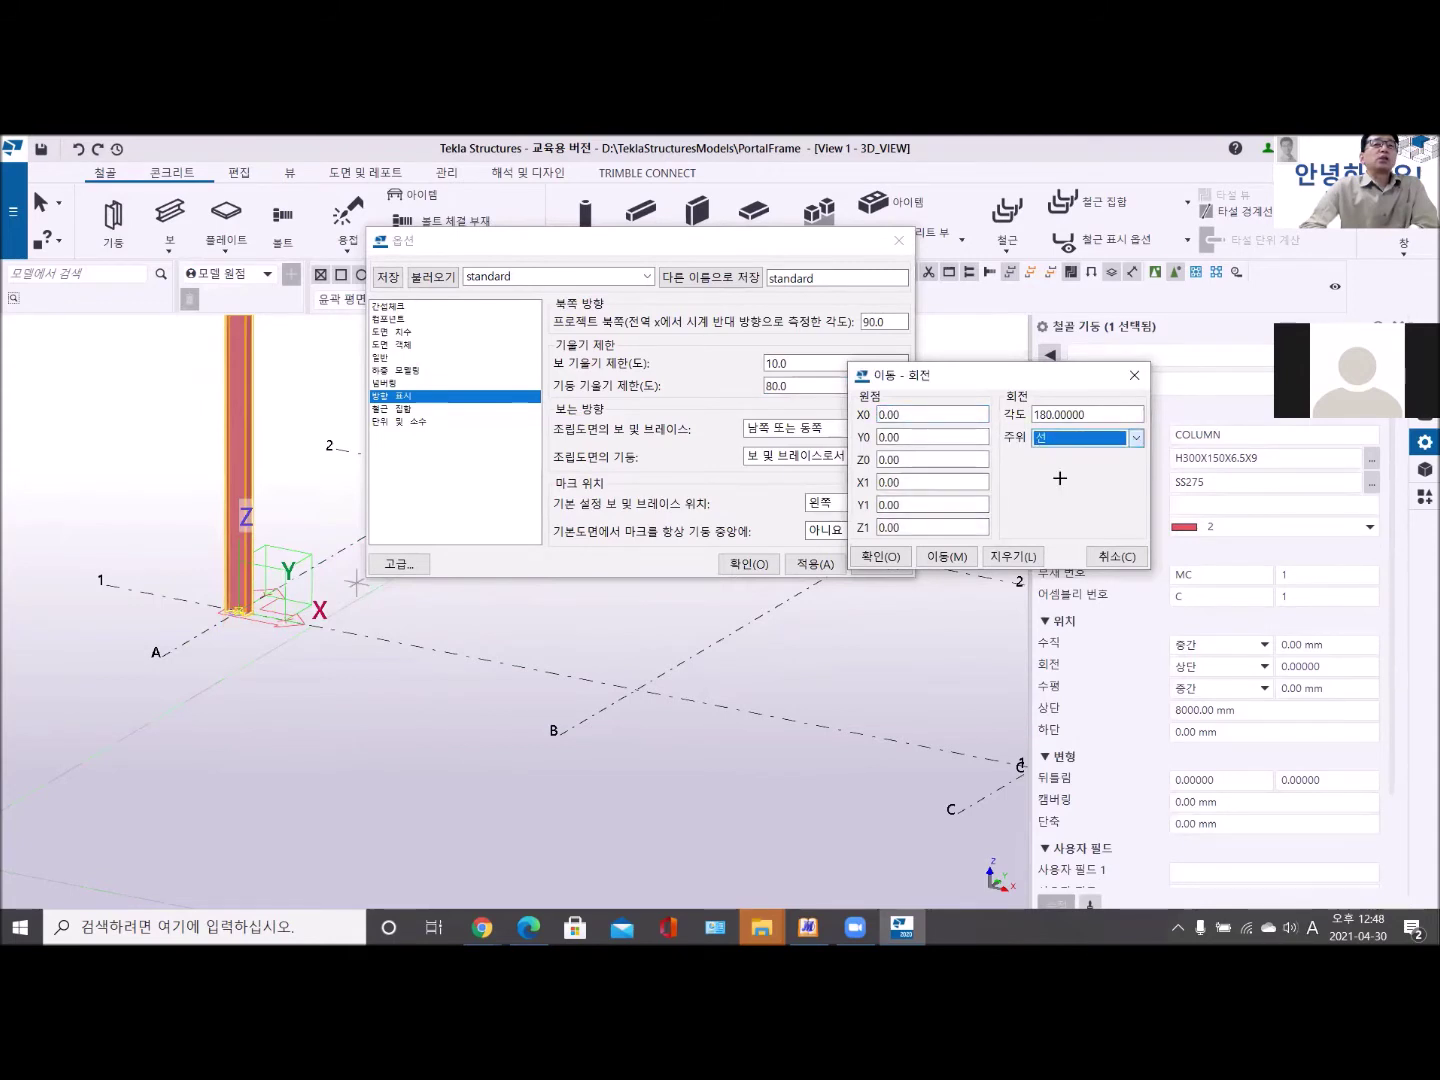
pyautogui.click(207, 627)
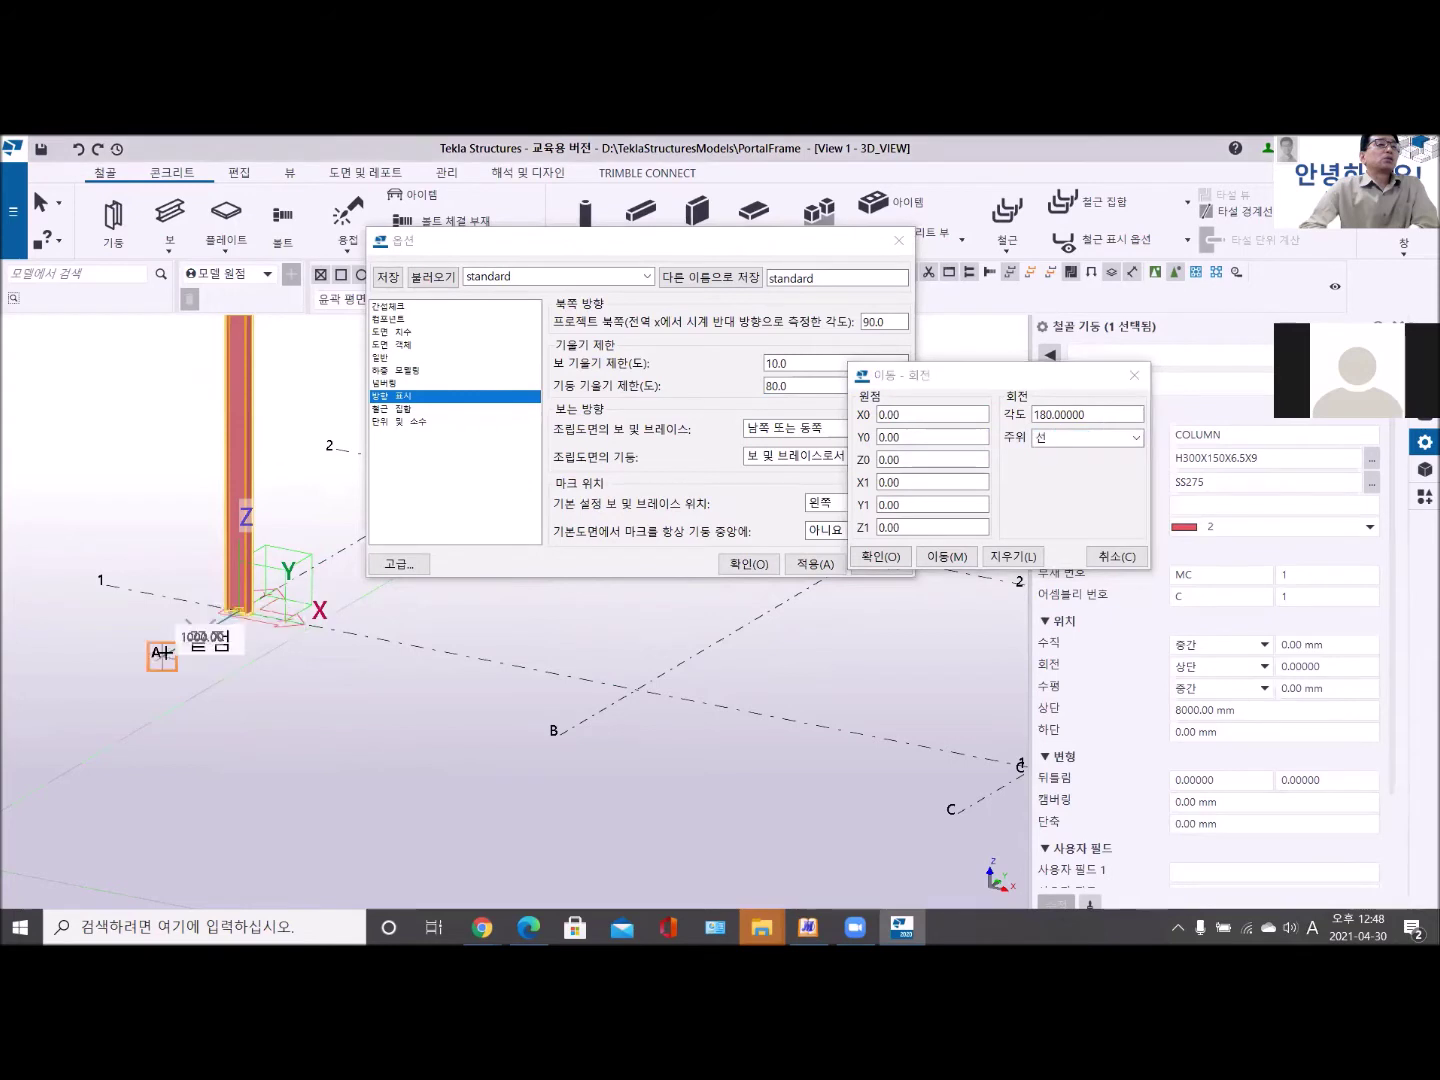
pyautogui.click(161, 655)
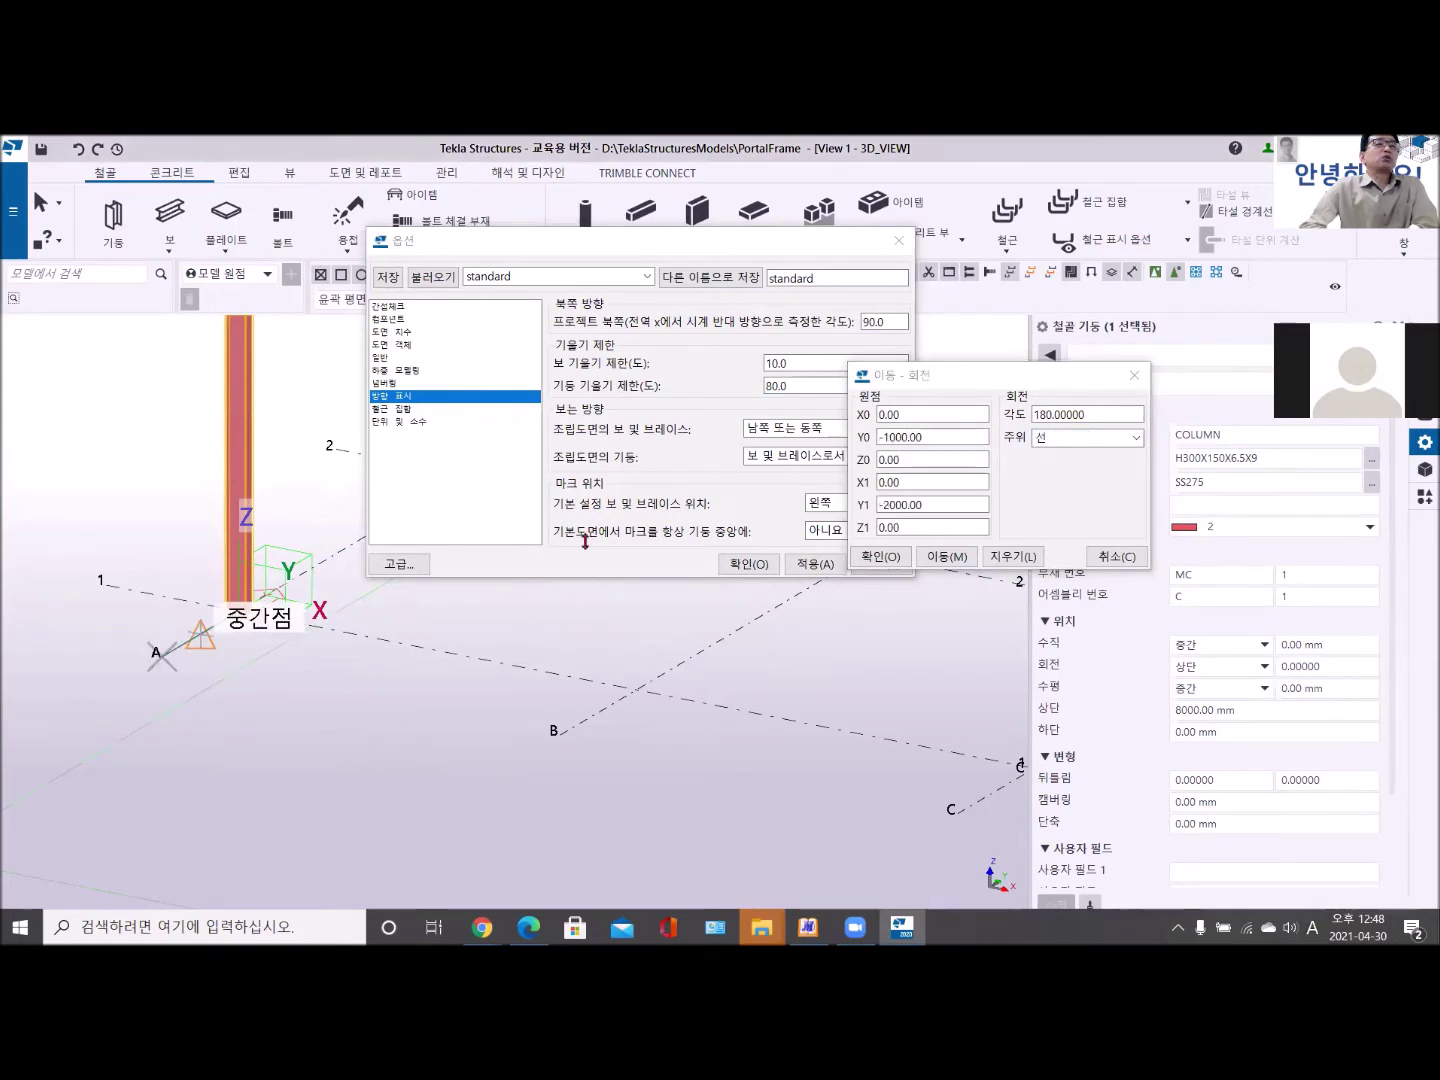
# Rotate the column by -15 degrees about the defined line axis and end the rotation command.
pyautogui.doubleClick(1030, 421)
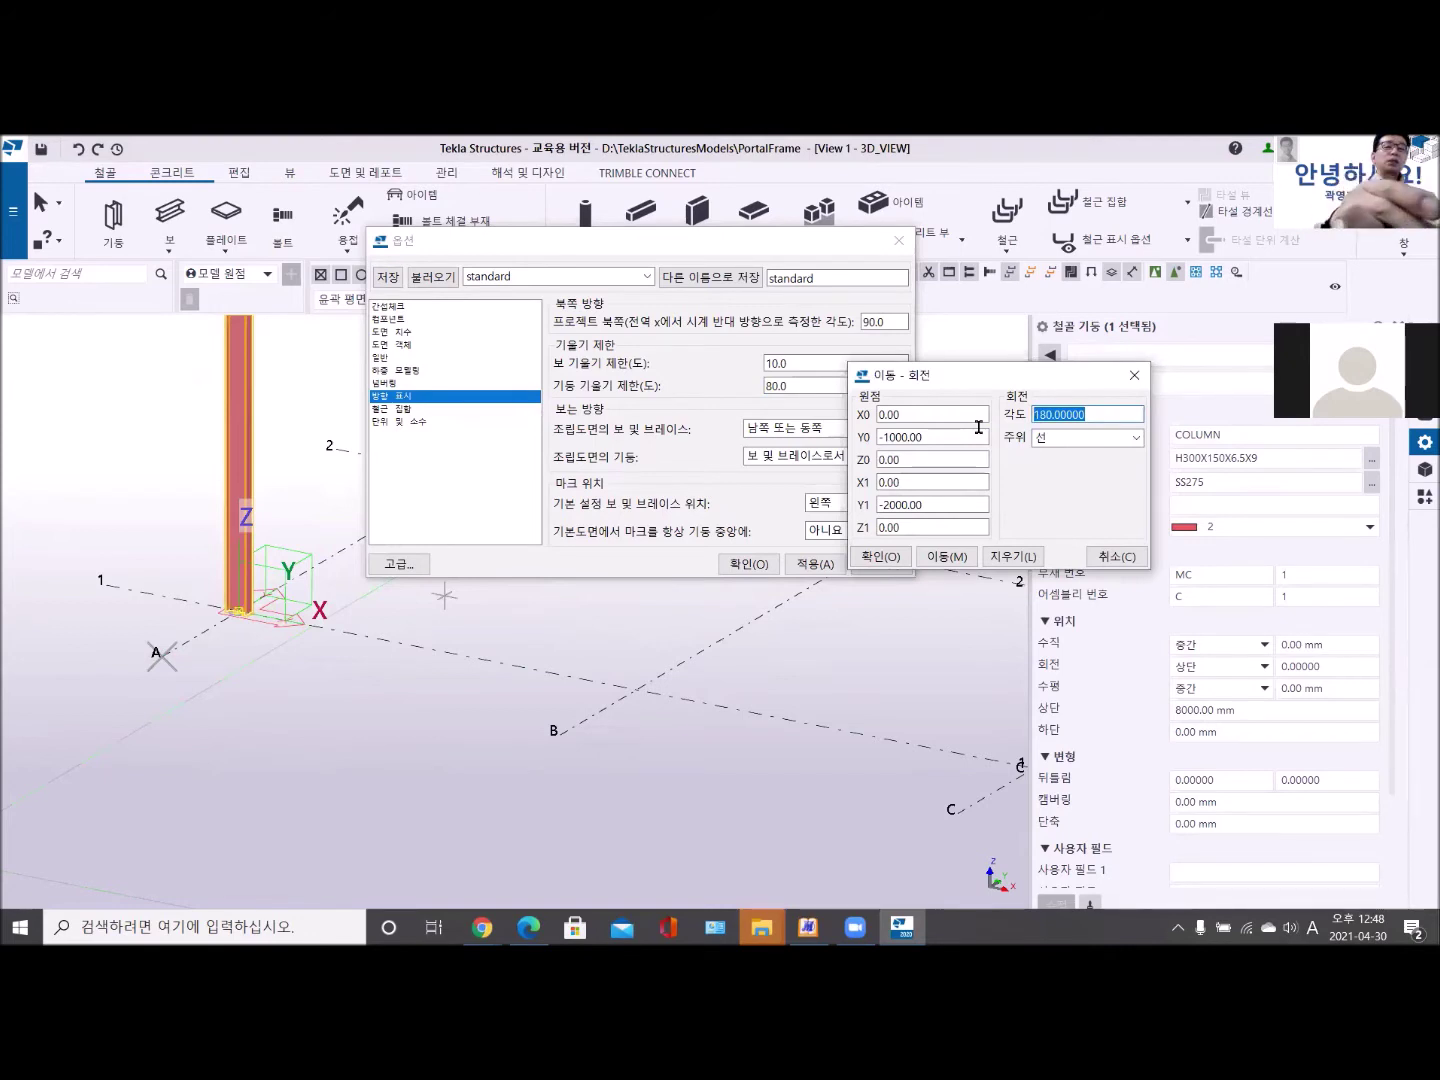
pyautogui.write('-15')
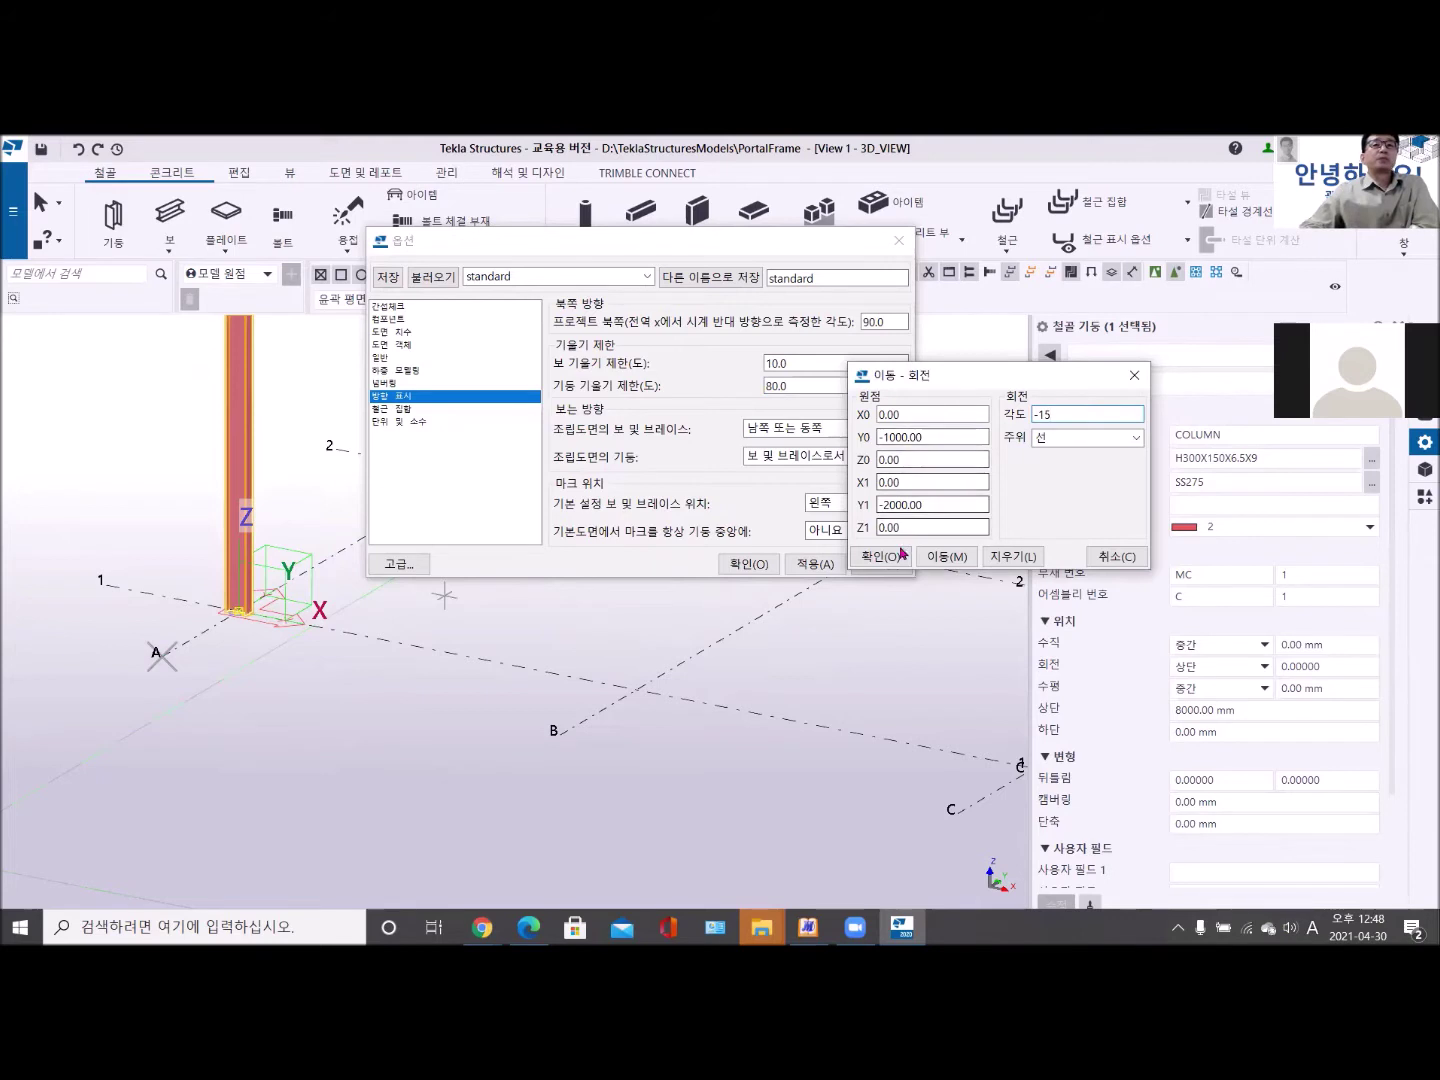
pyautogui.click(945, 556)
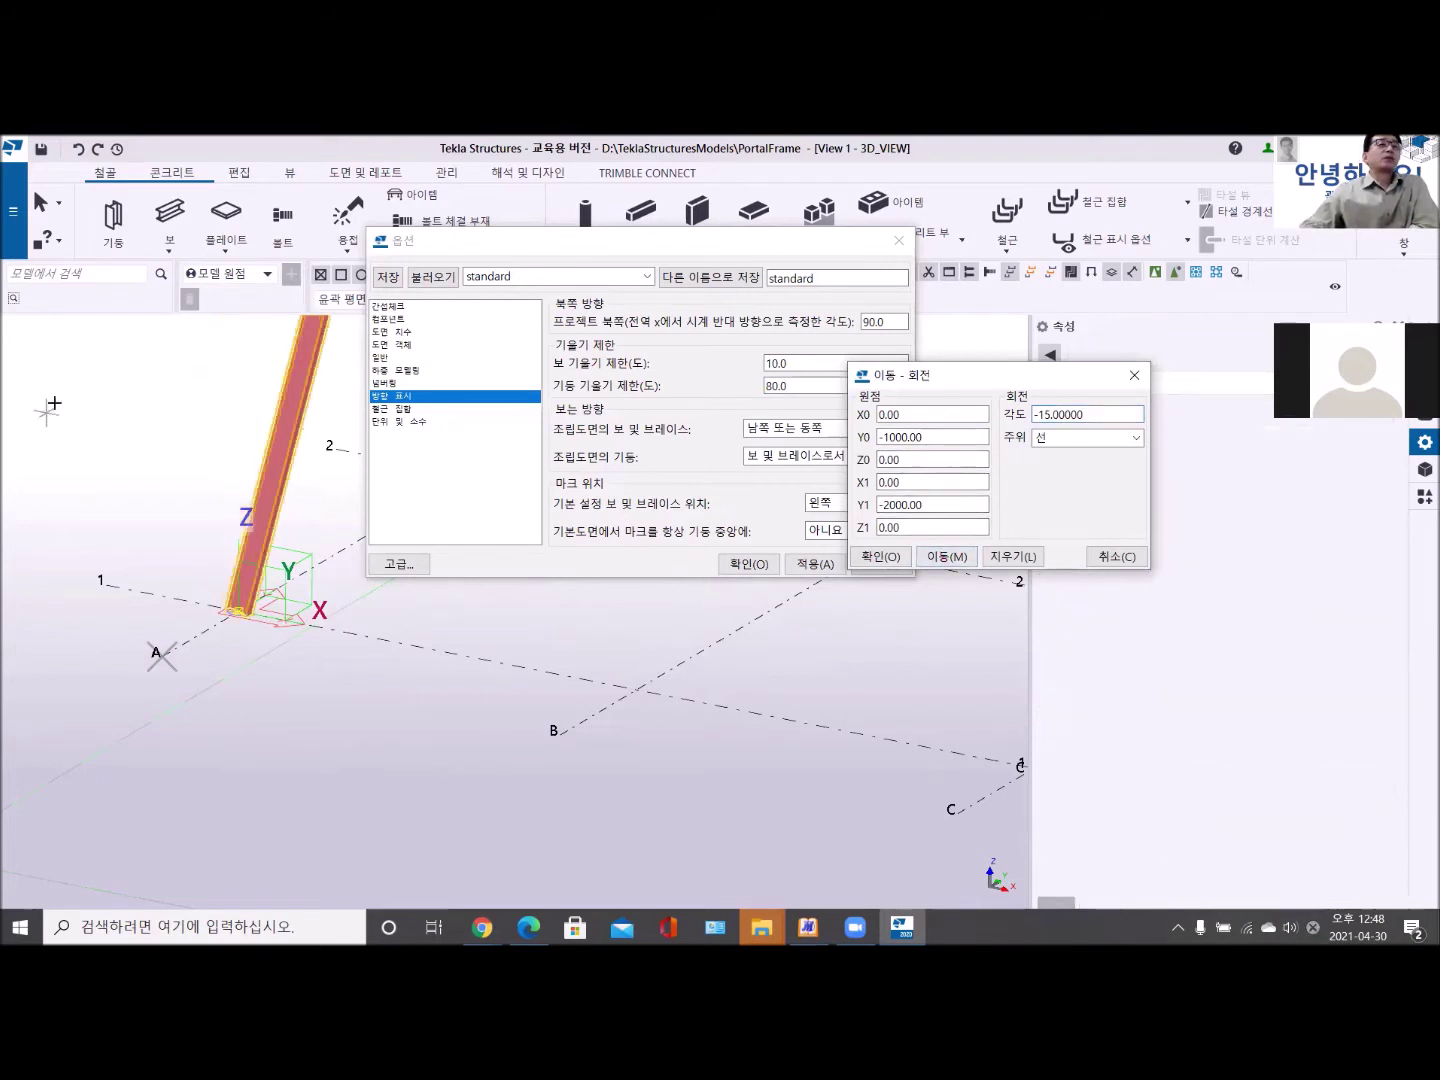
pyautogui.rightClick(102, 393)
pyautogui.click(126, 404)
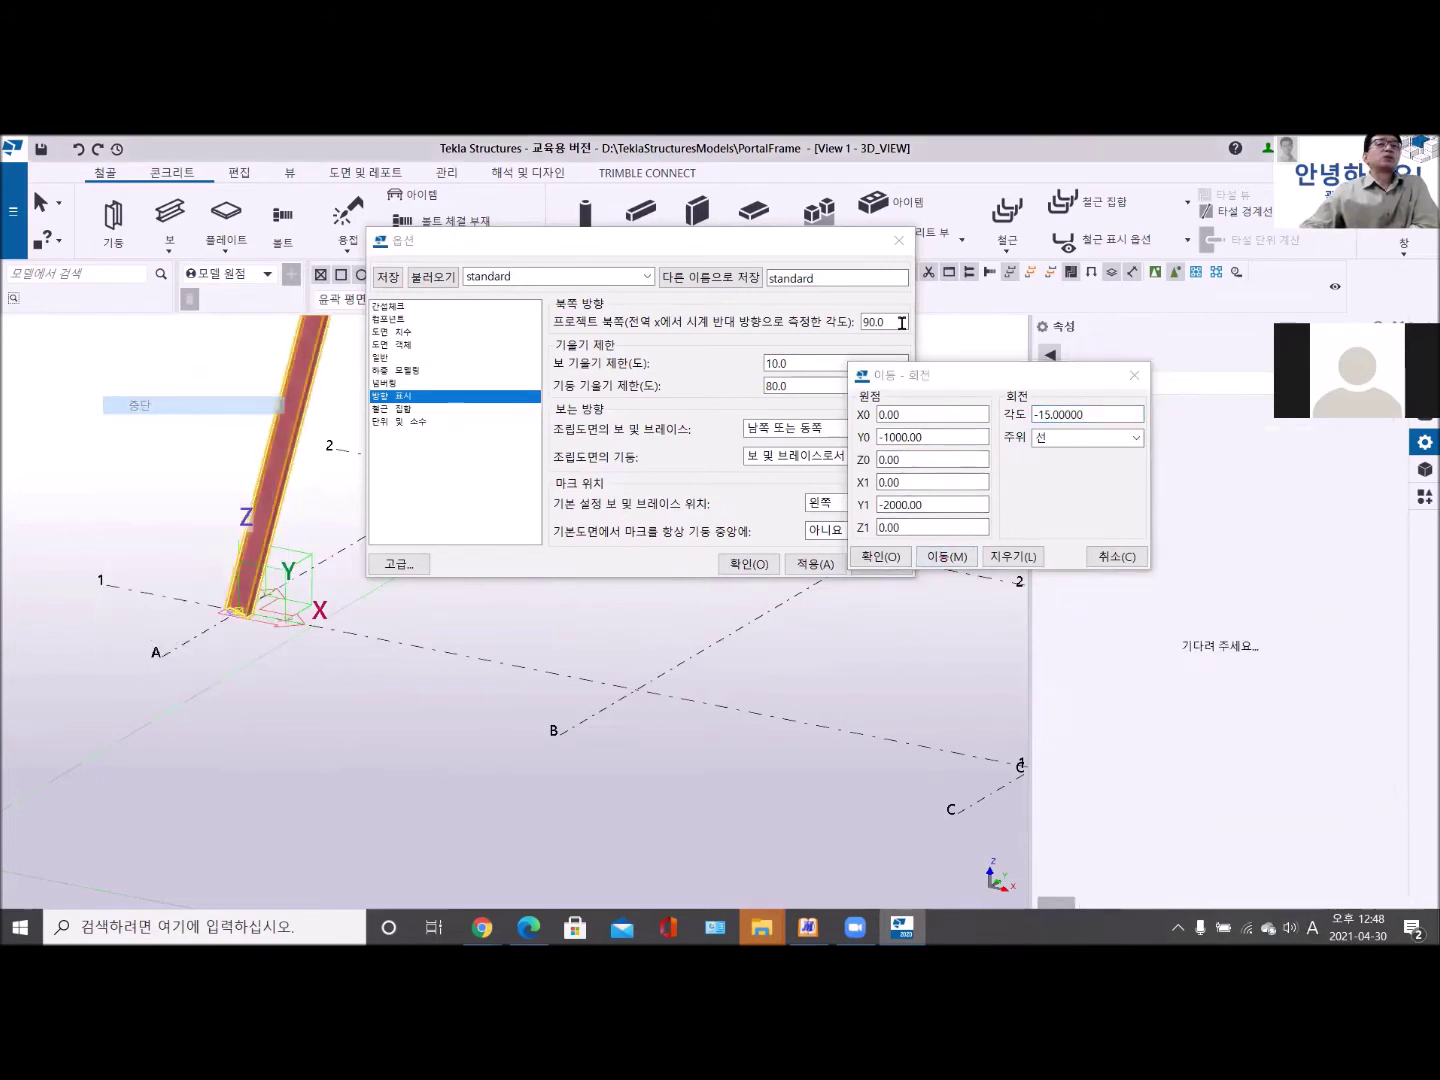
pyautogui.click(1135, 375)
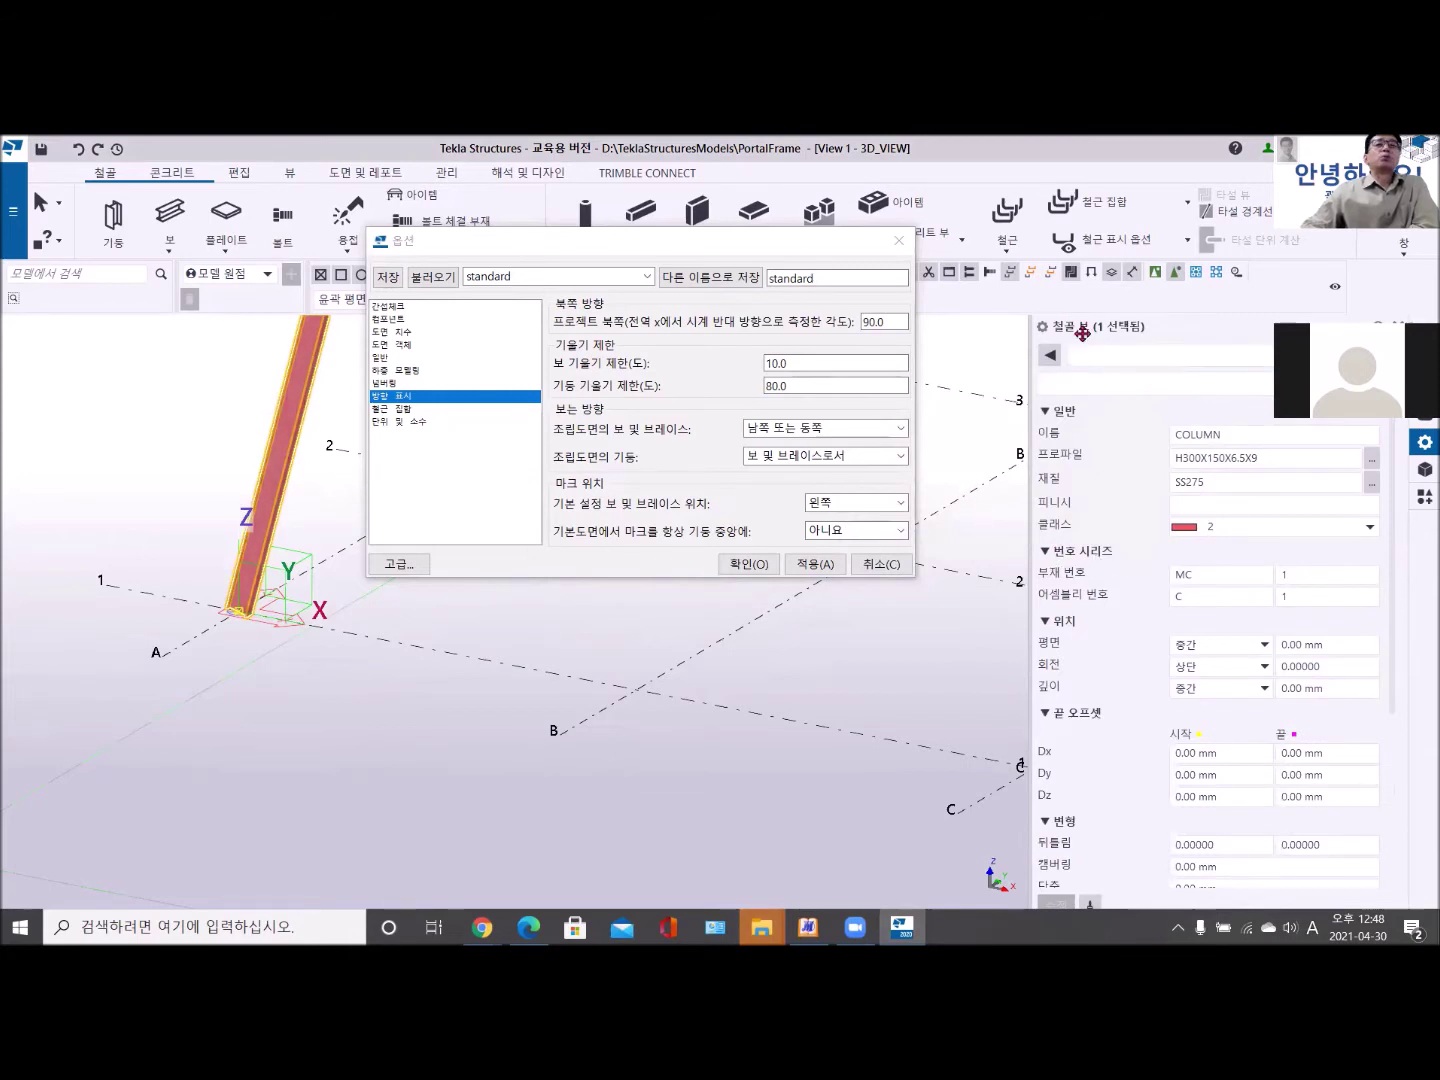
# Compare the tilted column and its member type in the properties with the column tilt limit in the orientation mark options.
pyautogui.moveTo(770, 246); pyautogui.dragTo(707, 546)
pyautogui.scroll(-3, 412, 469)
pyautogui.moveTo(363, 436); pyautogui.dragTo(135, 623, button='middle')
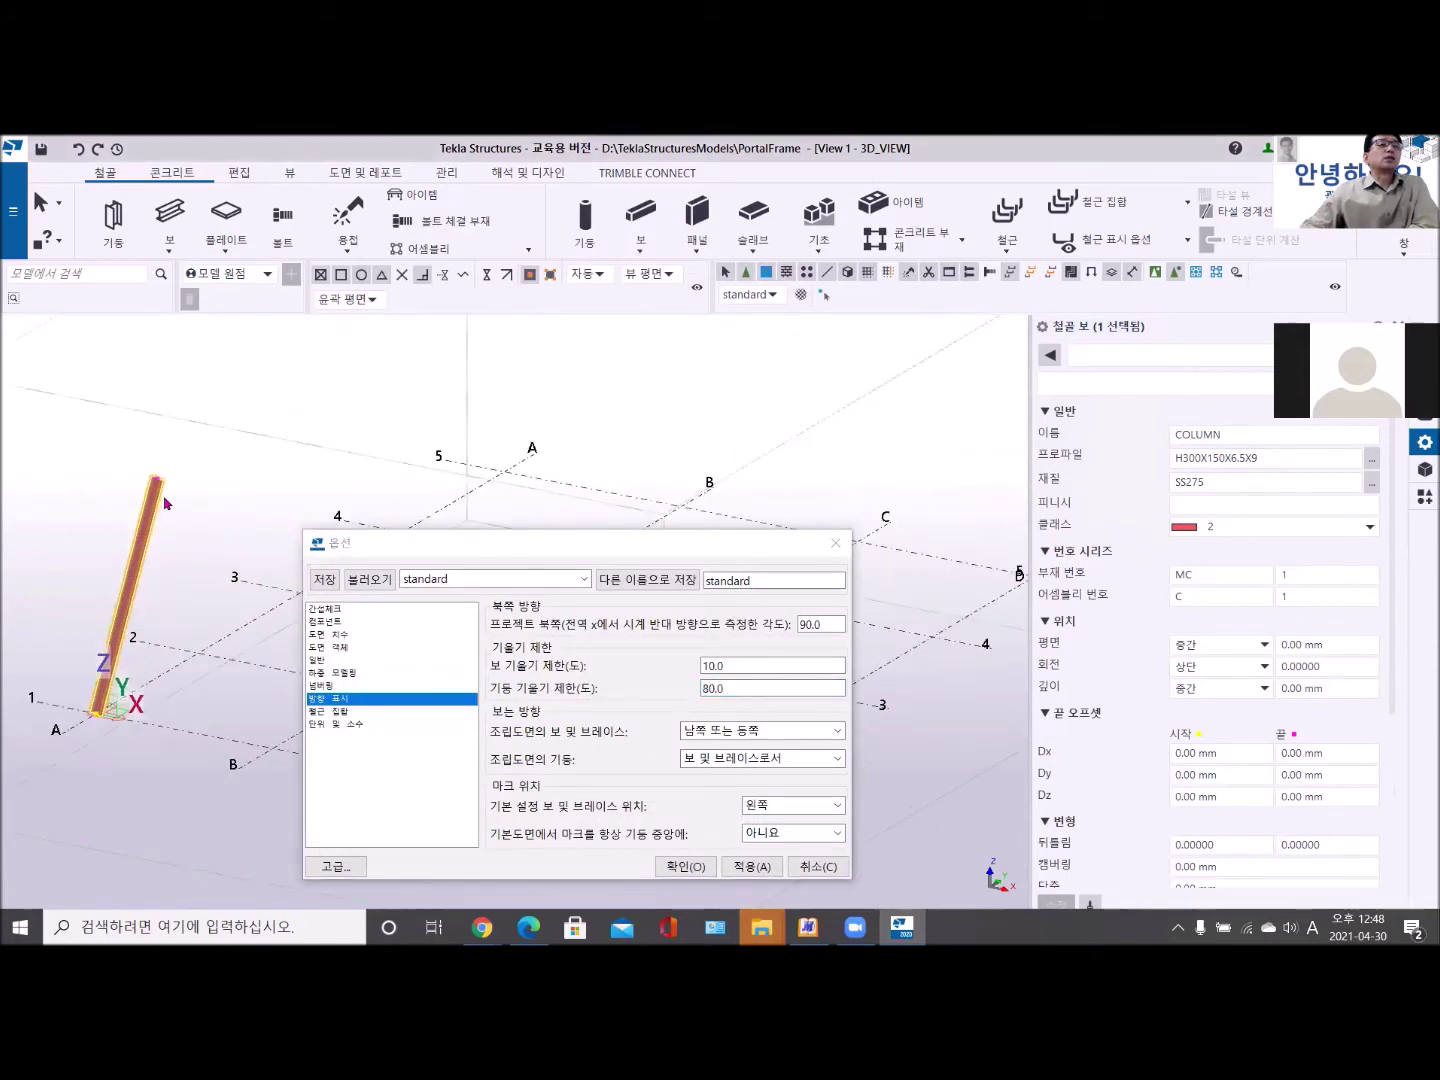
pyautogui.moveTo(752, 684); pyautogui.dragTo(690, 683)
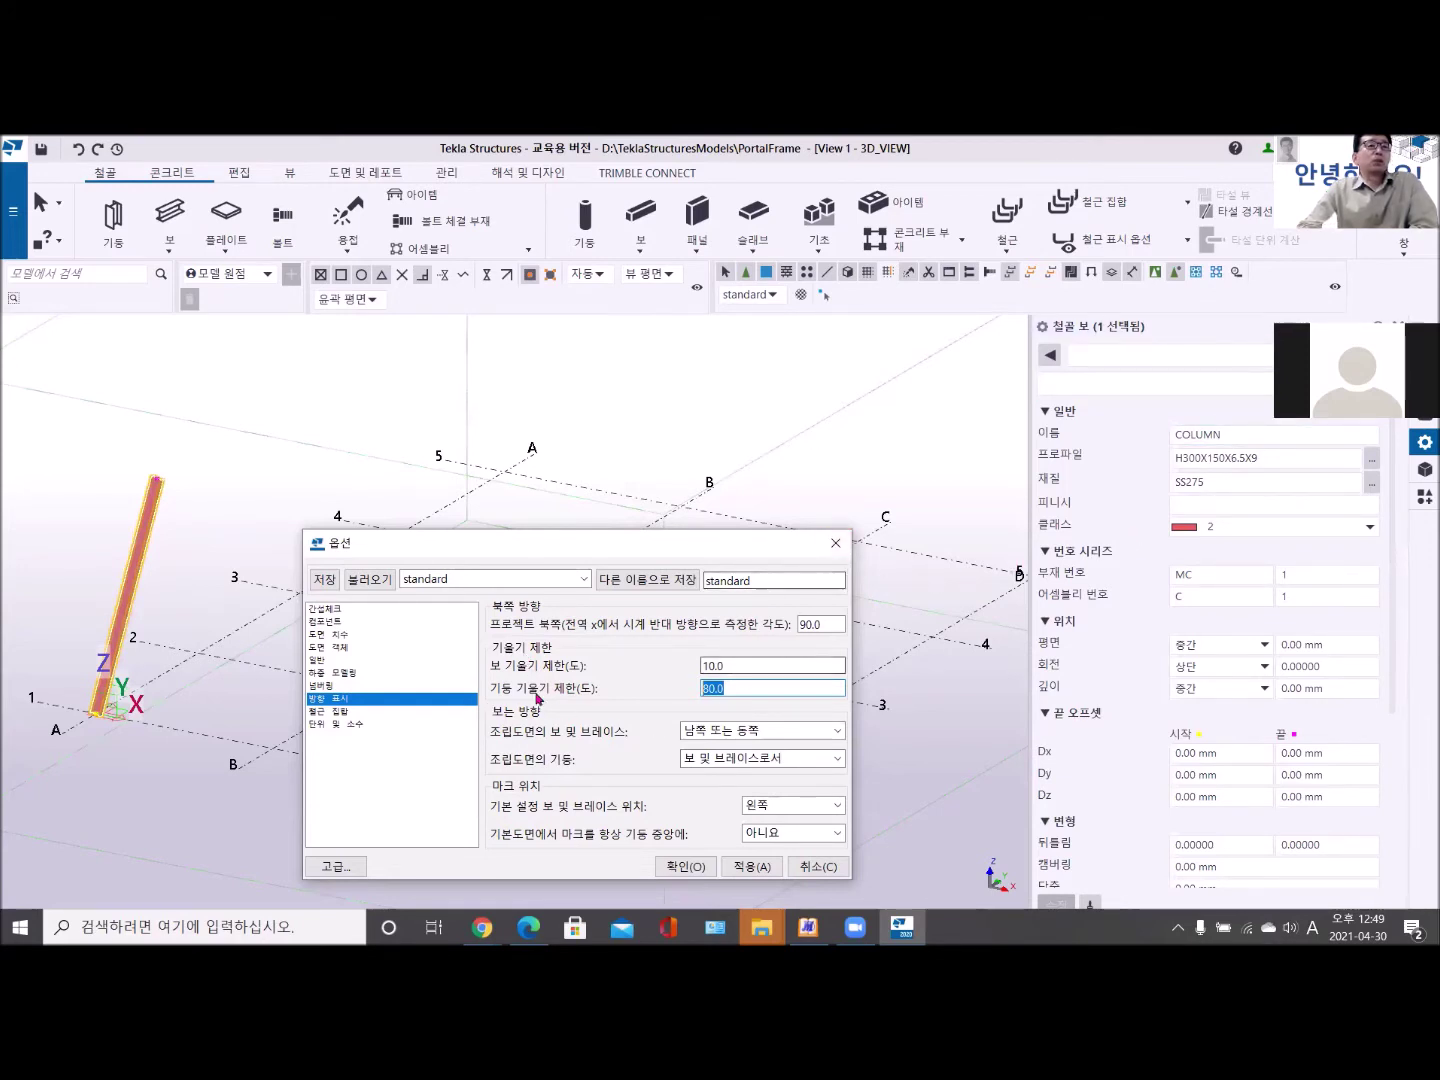
pyautogui.moveTo(564, 545); pyautogui.dragTo(613, 409)
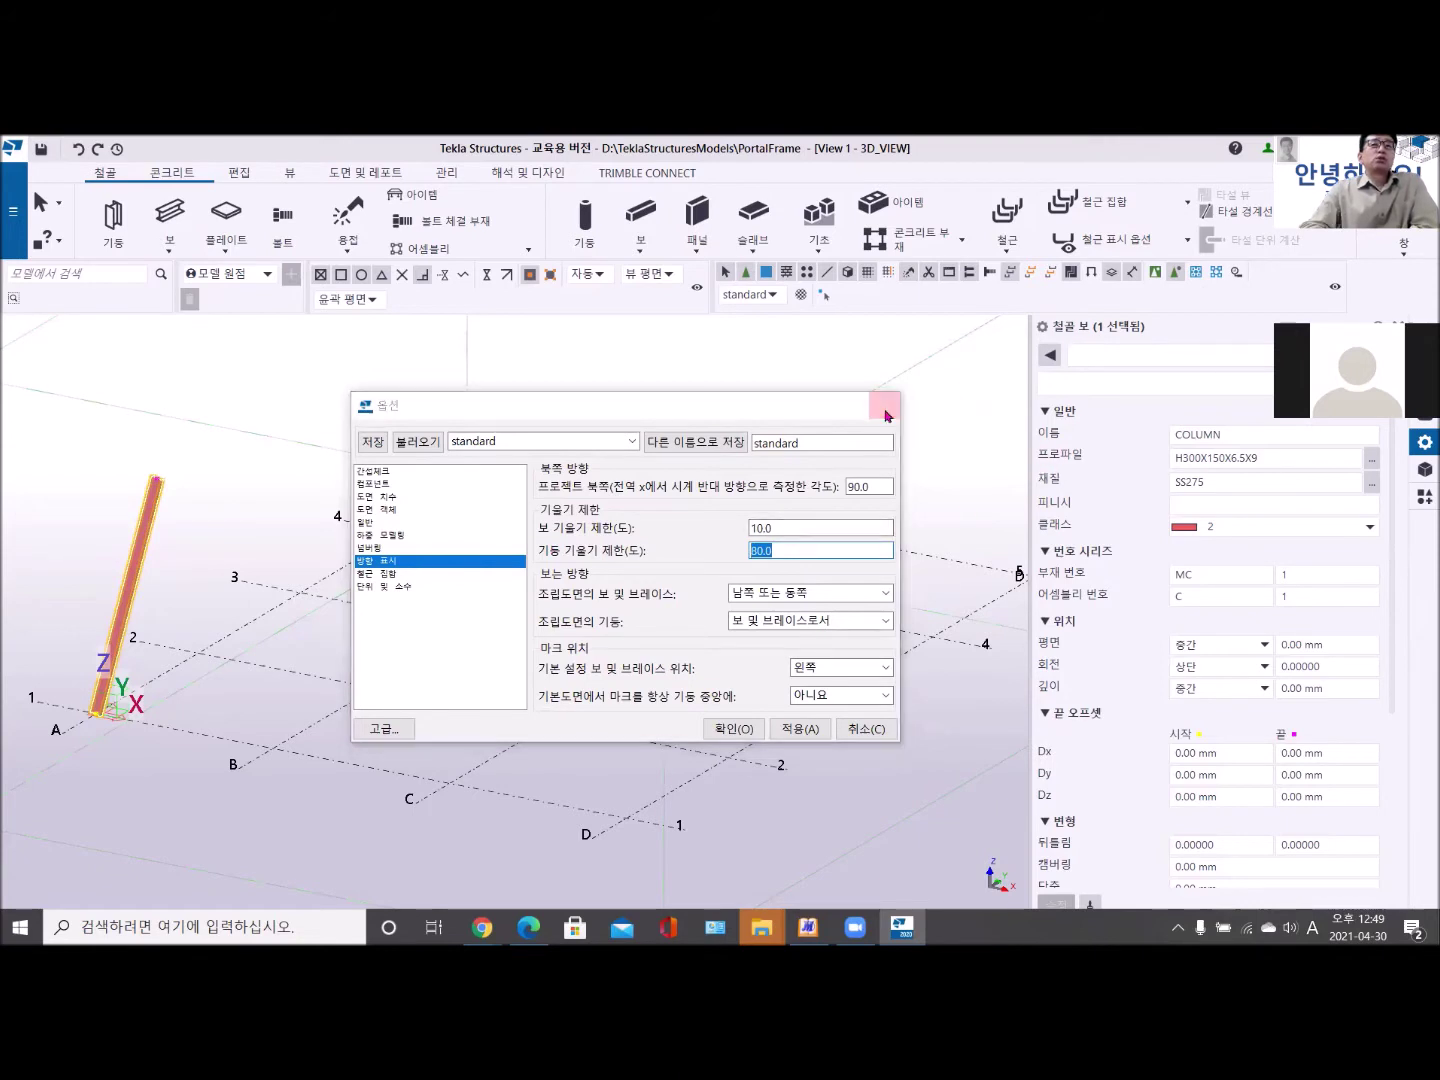
# Close the options and undo the column's -15 degree rotation.
pyautogui.click(205, 585)
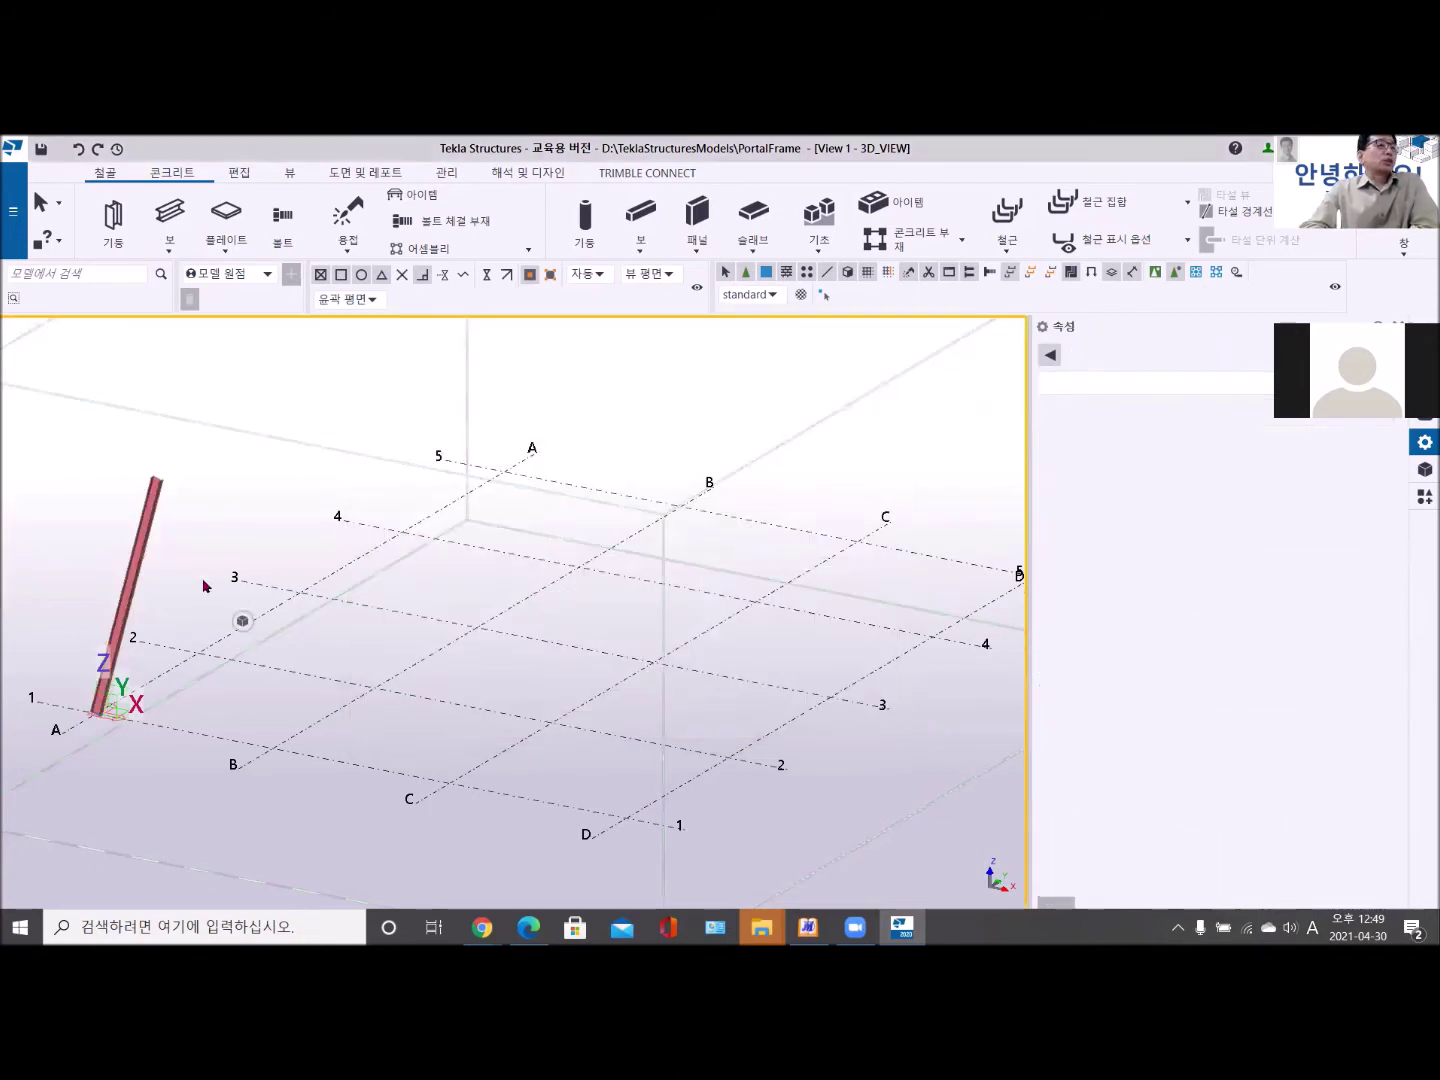
pyautogui.moveTo(206, 585); pyautogui.dragTo(347, 562, button='middle')
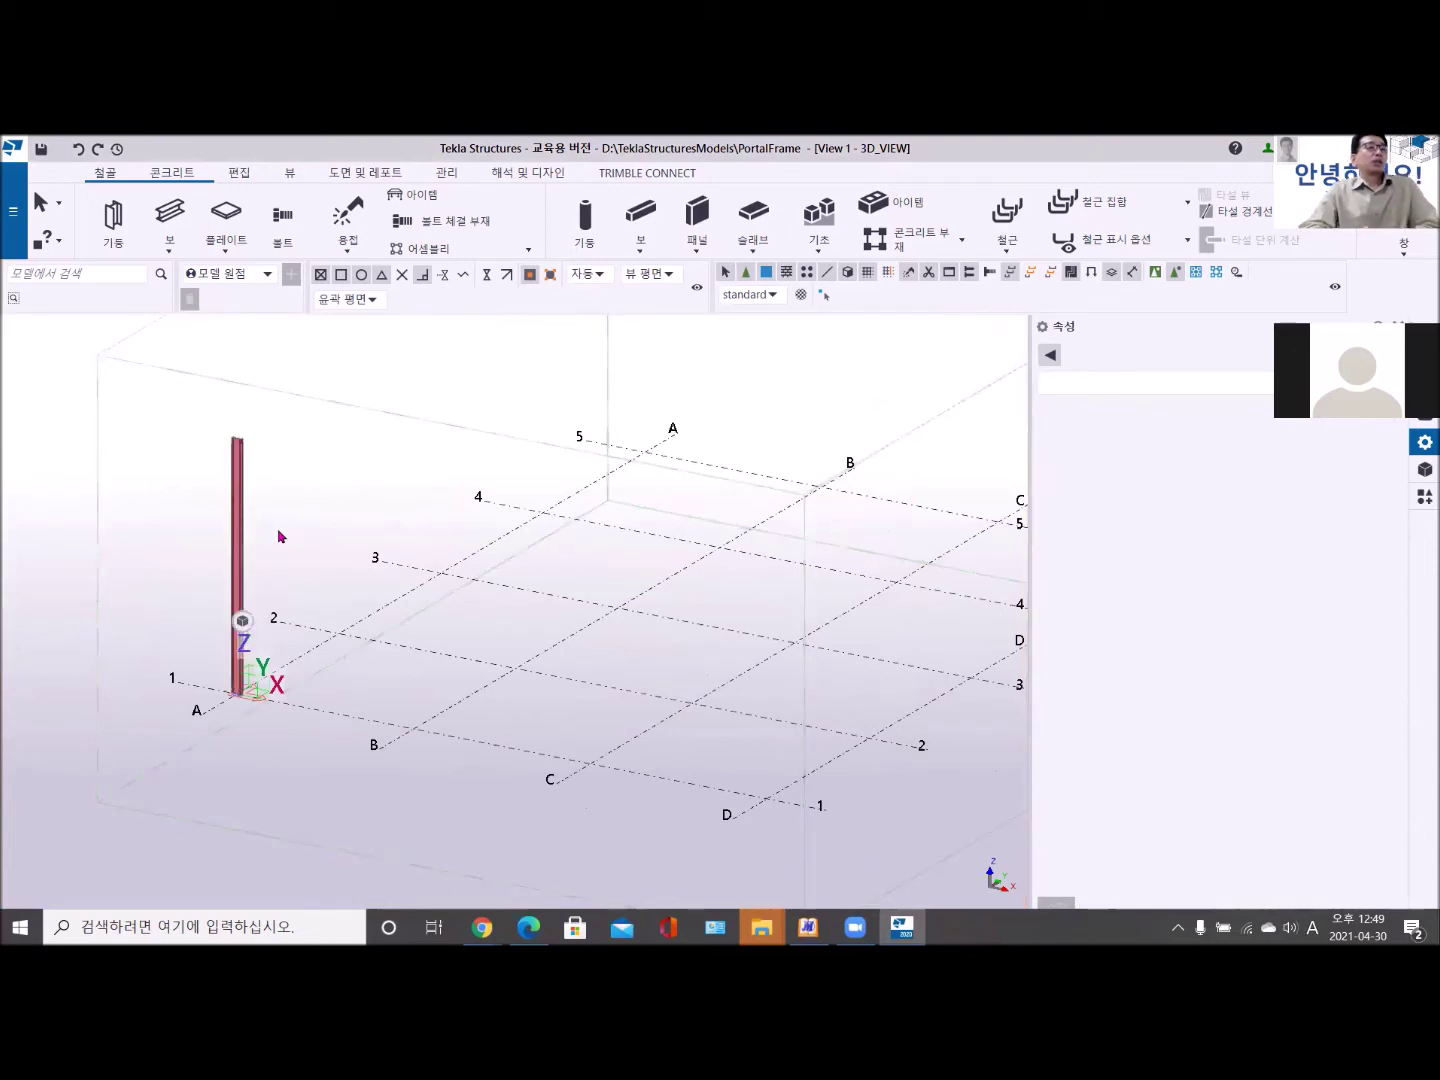
# Start another rotational move of the upright column, picking the line axis through the midpoint and end point of grid line A's outer extension.
pyautogui.scroll(2, 329, 498)
pyautogui.click(290, 458)
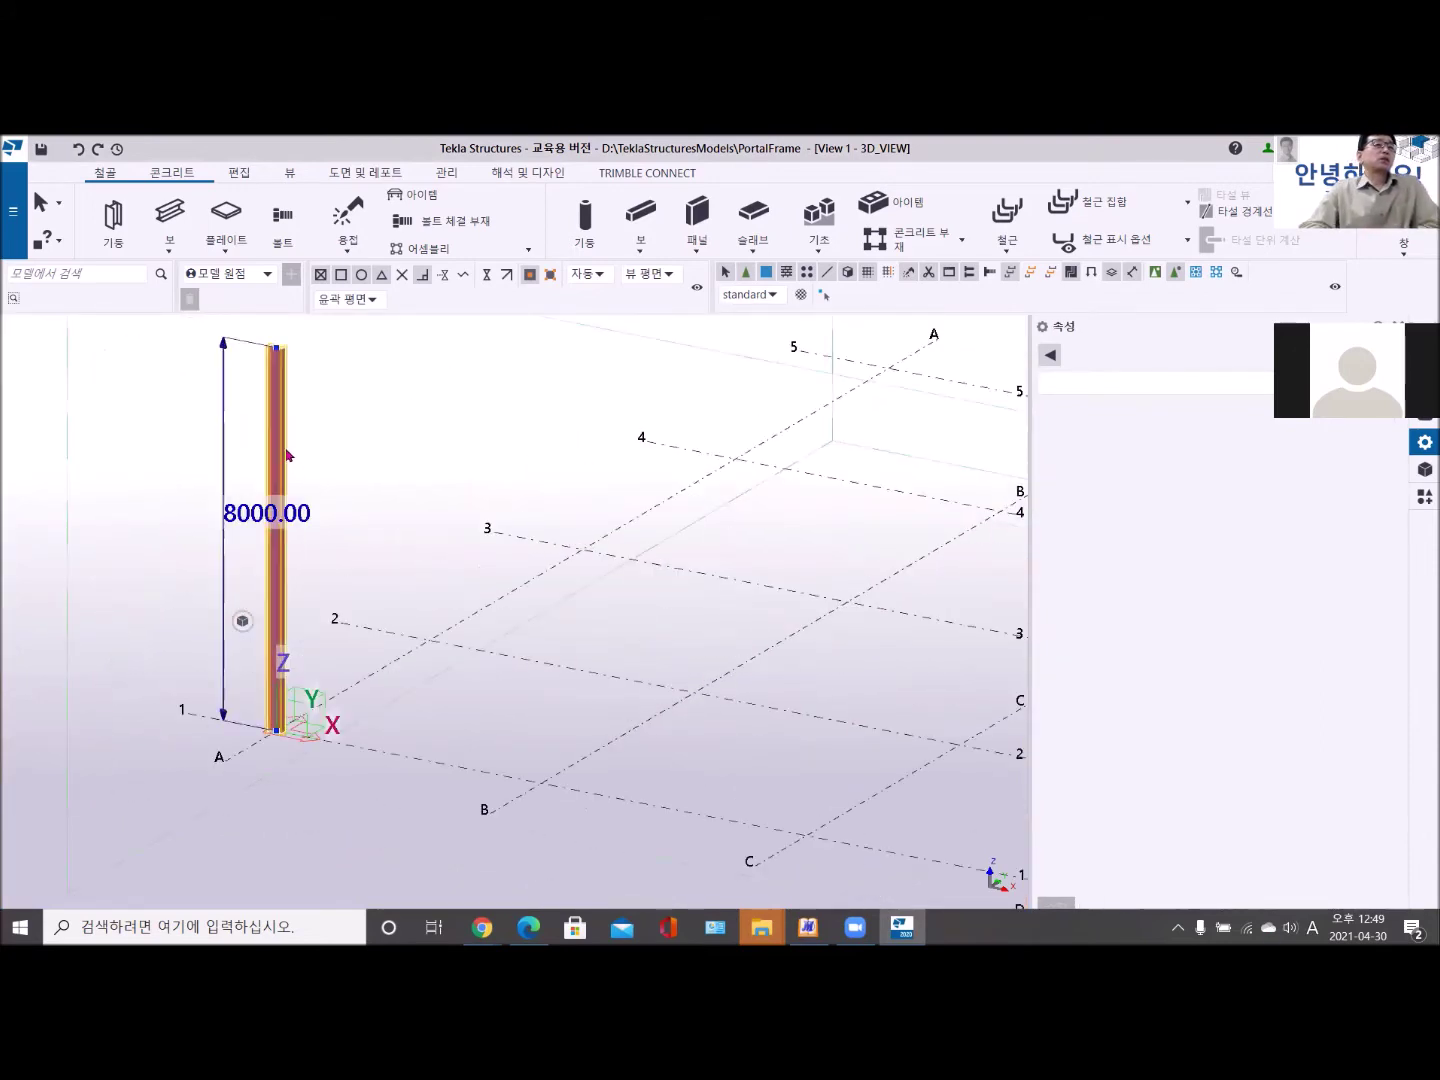
pyautogui.rightClick(362, 421)
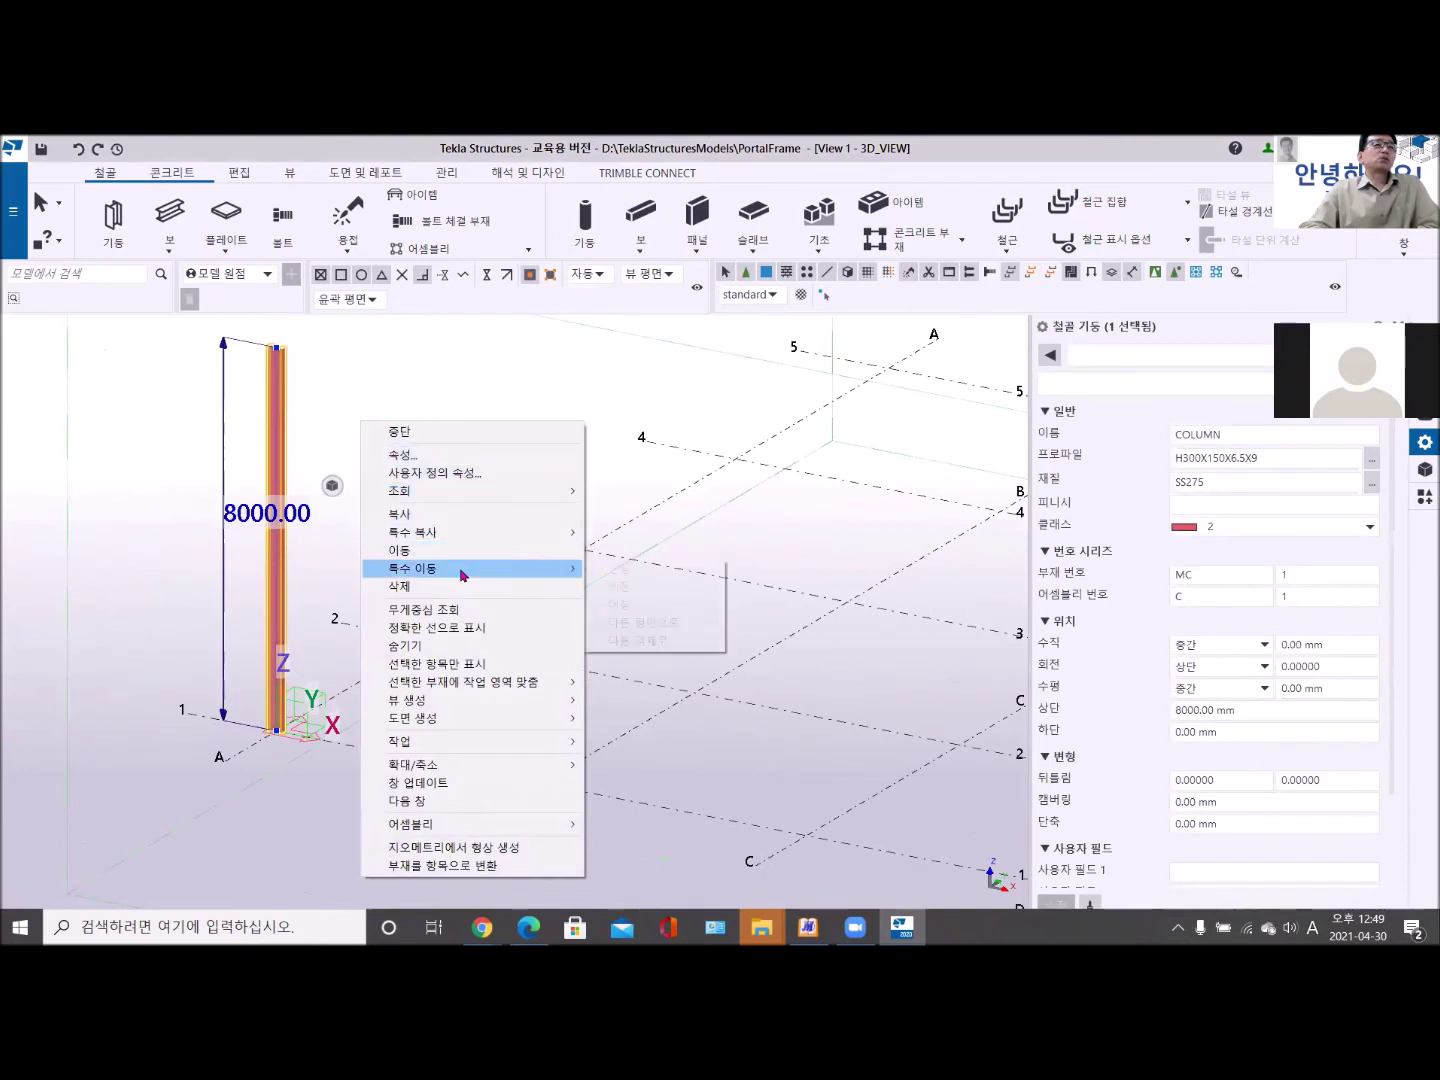
pyautogui.moveTo(465, 572)
pyautogui.click(620, 588)
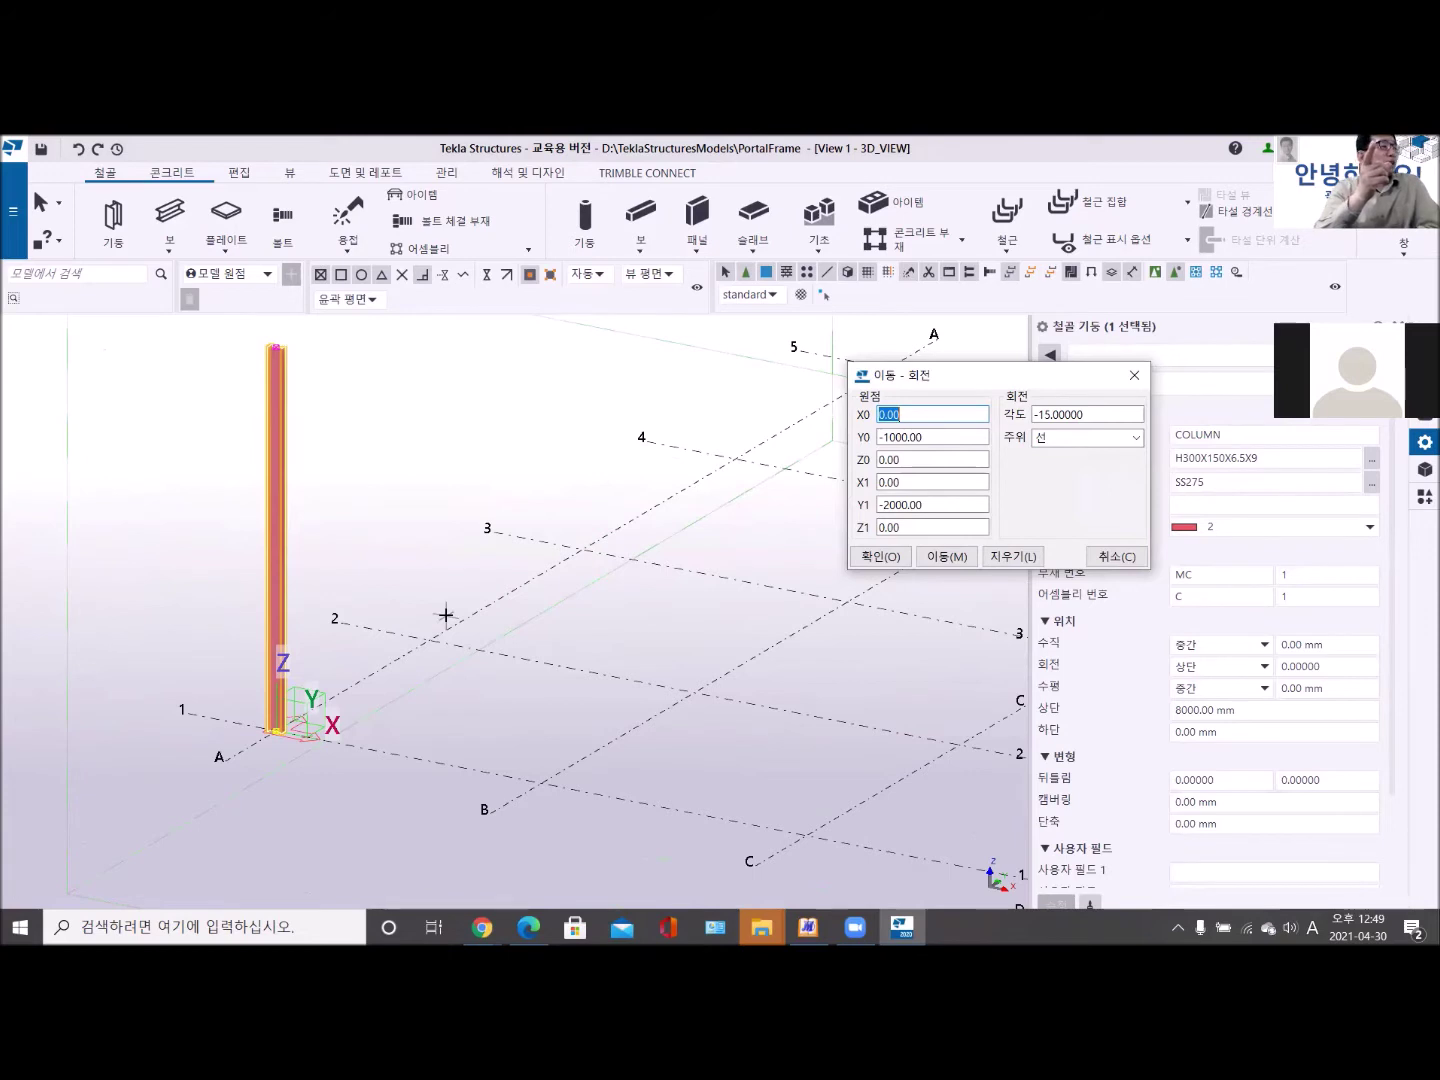
pyautogui.scroll(5, 185, 804)
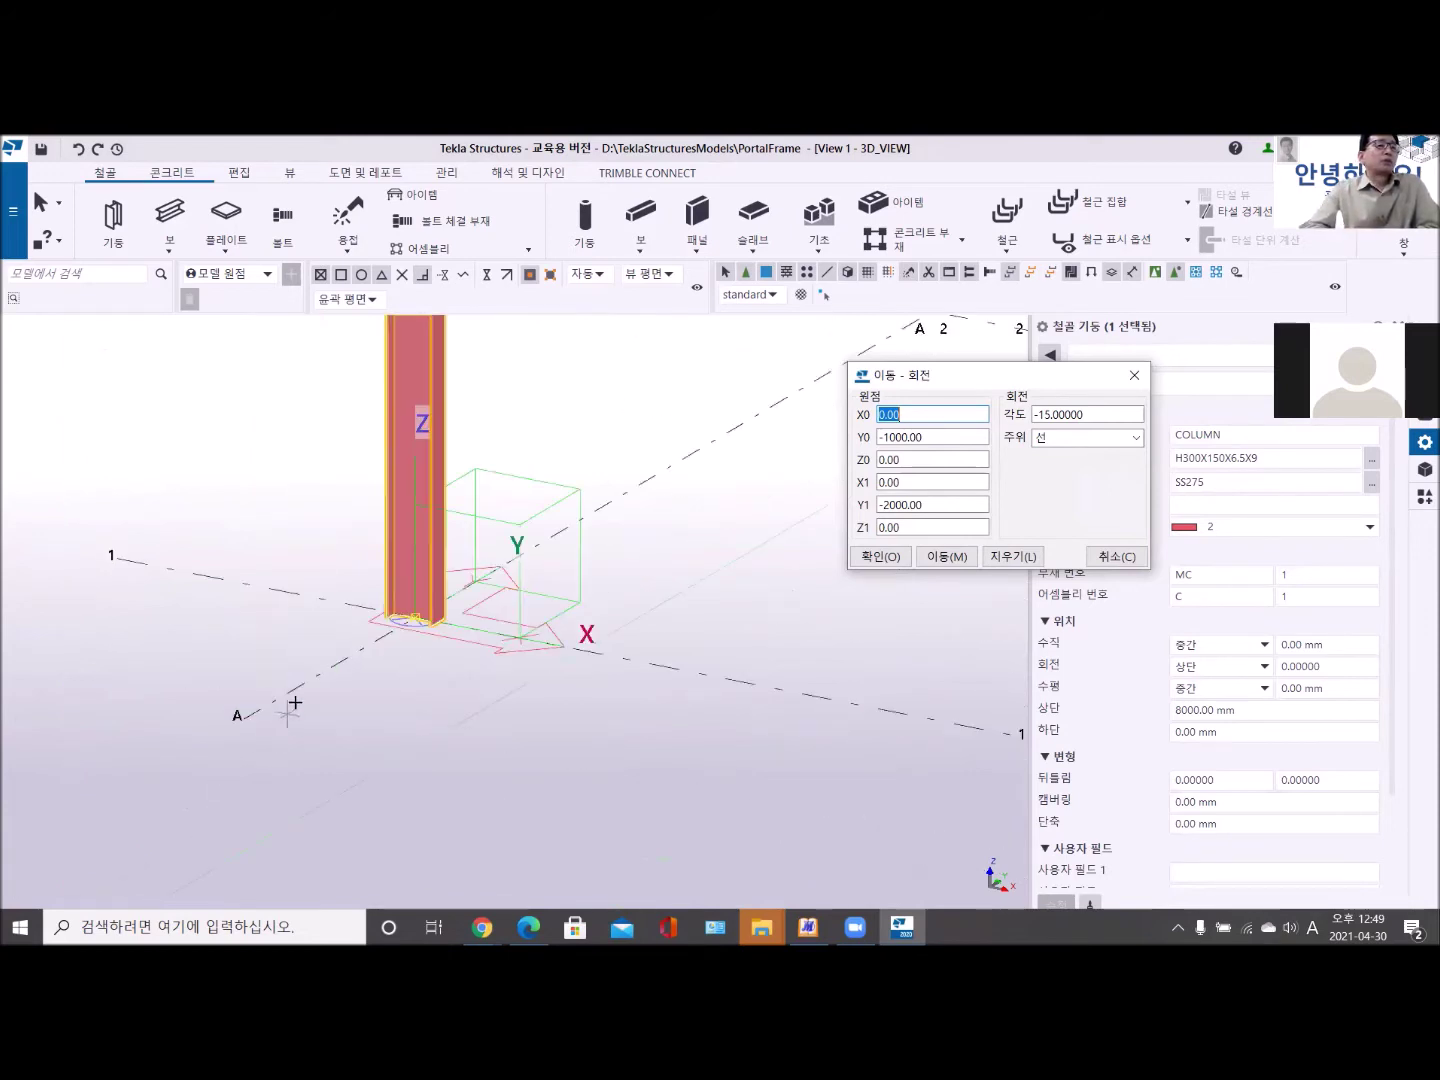
pyautogui.click(328, 677)
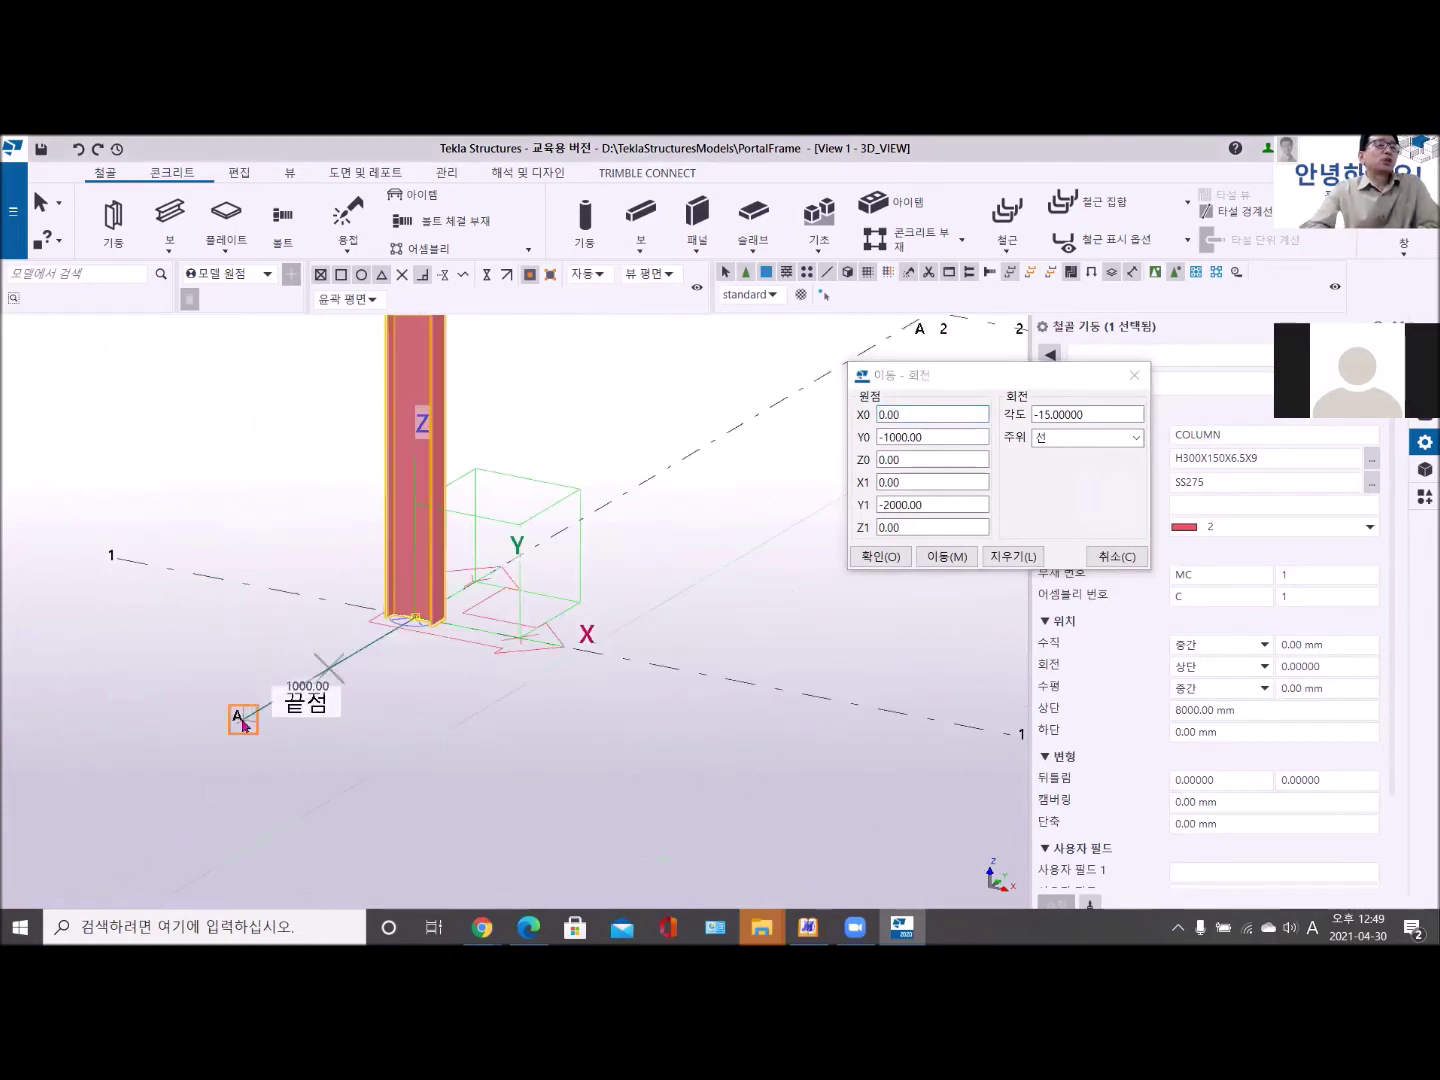
pyautogui.click(241, 717)
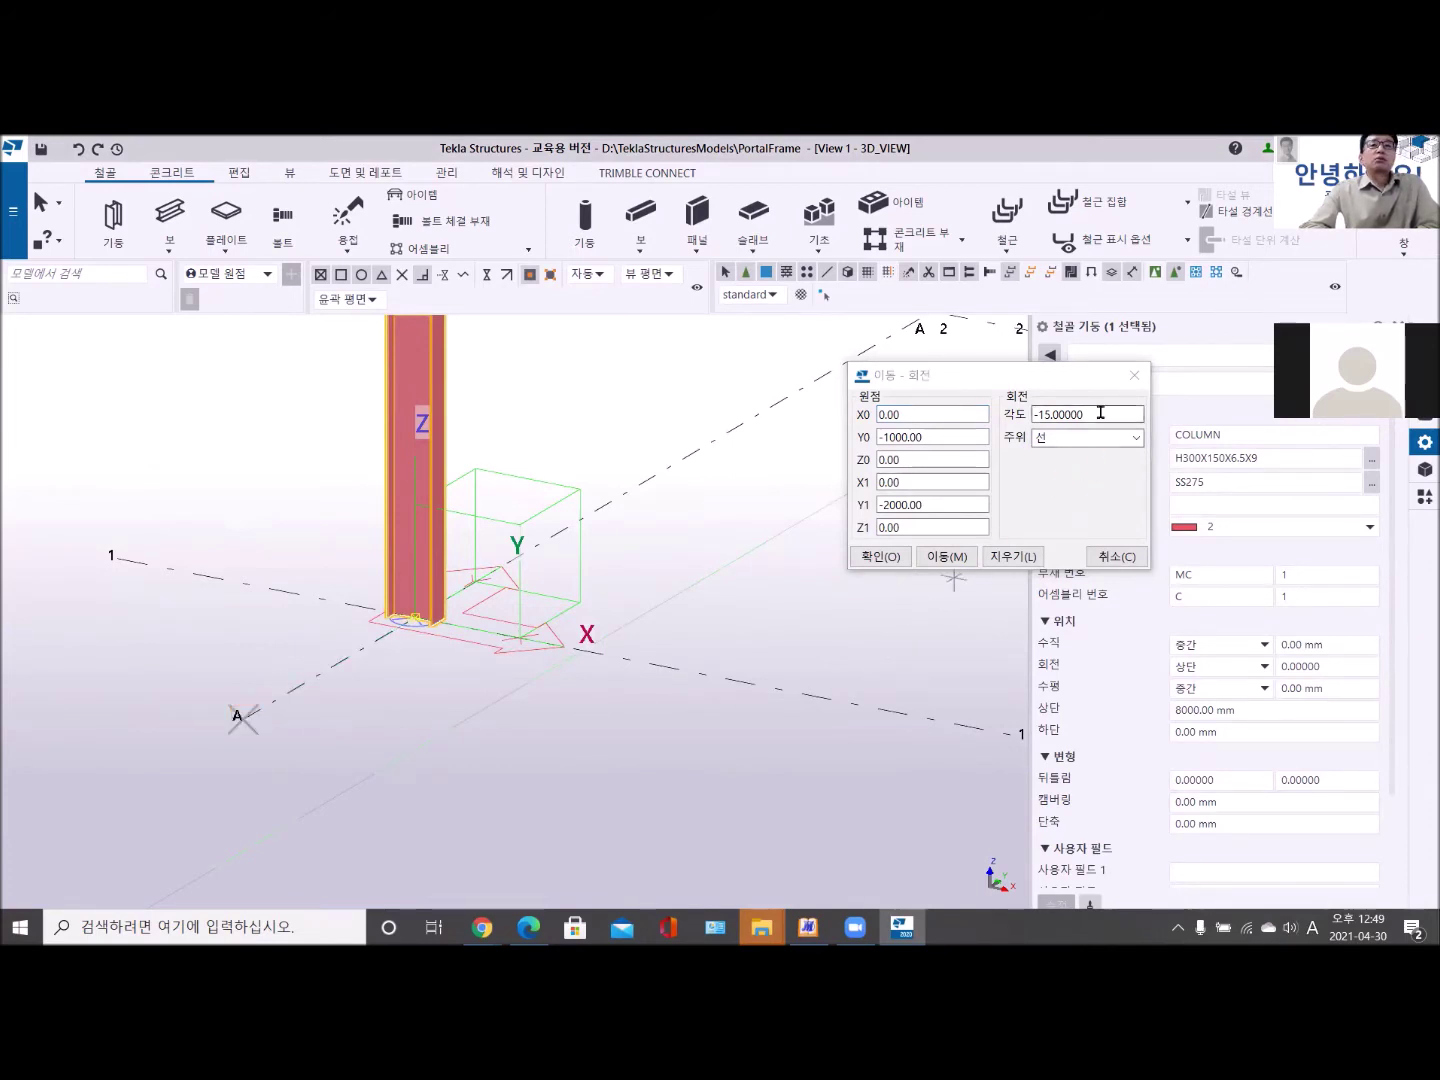
# Rotate the column by -5 degrees about the picked axis and close the rotation settings.
pyautogui.moveTo(1104, 413); pyautogui.dragTo(964, 413)
pyautogui.write('-5')
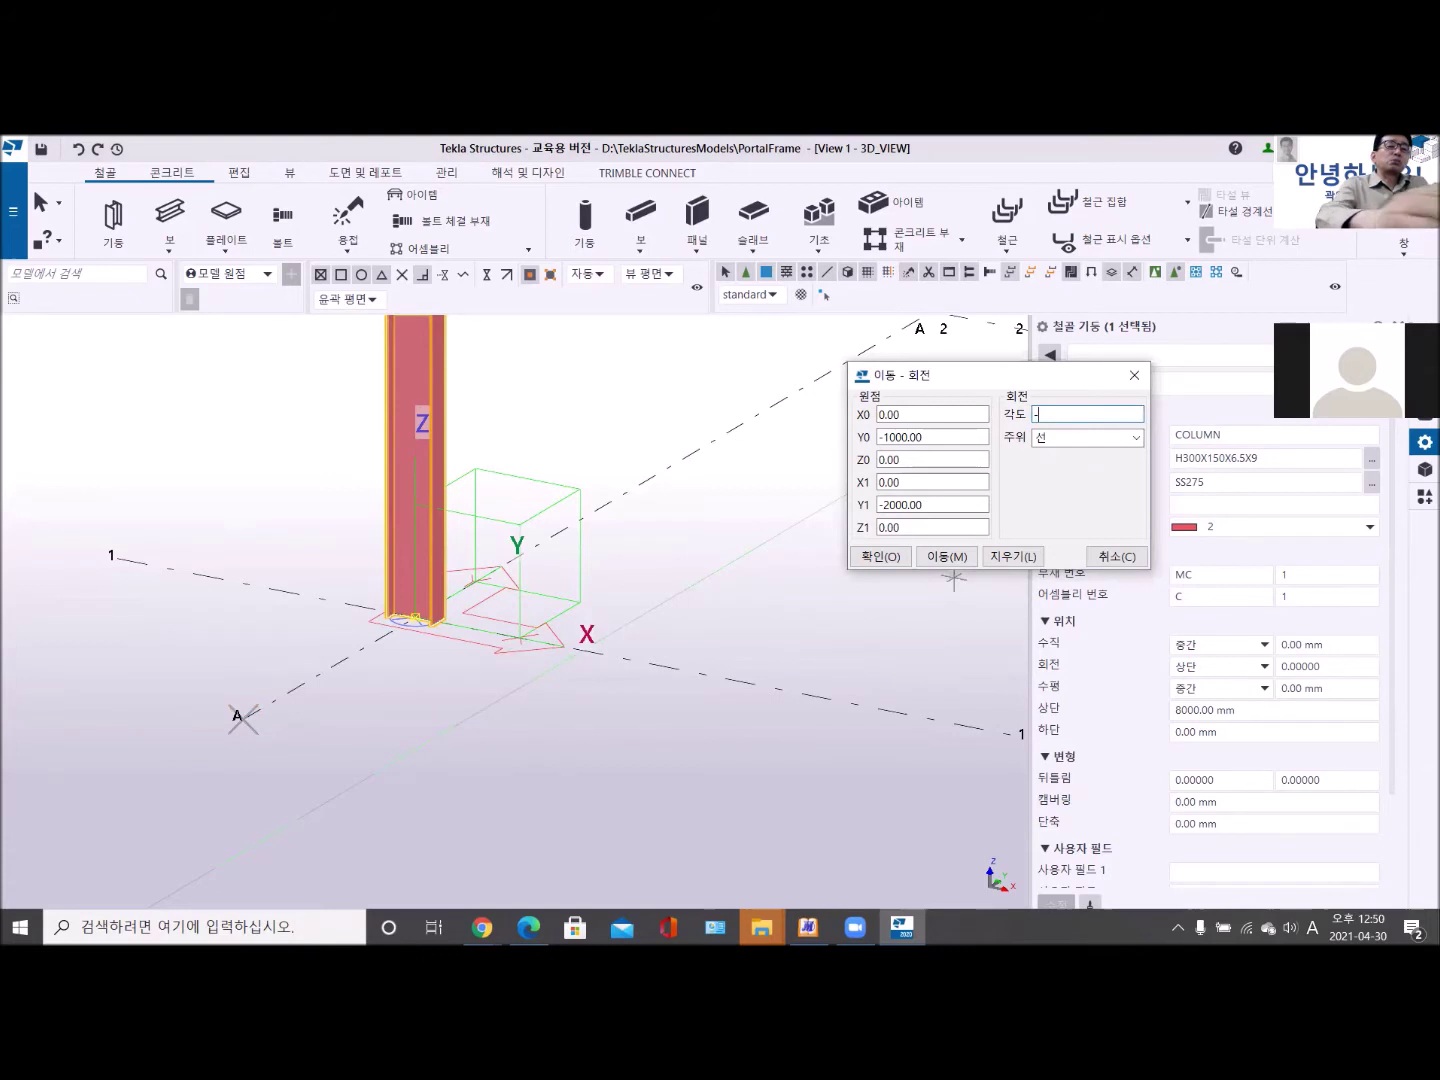
pyautogui.click(946, 556)
pyautogui.rightClick(570, 392)
pyautogui.click(619, 402)
pyautogui.scroll(-5, 550, 461)
pyautogui.moveTo(550, 460); pyautogui.dragTo(392, 603, button='middle')
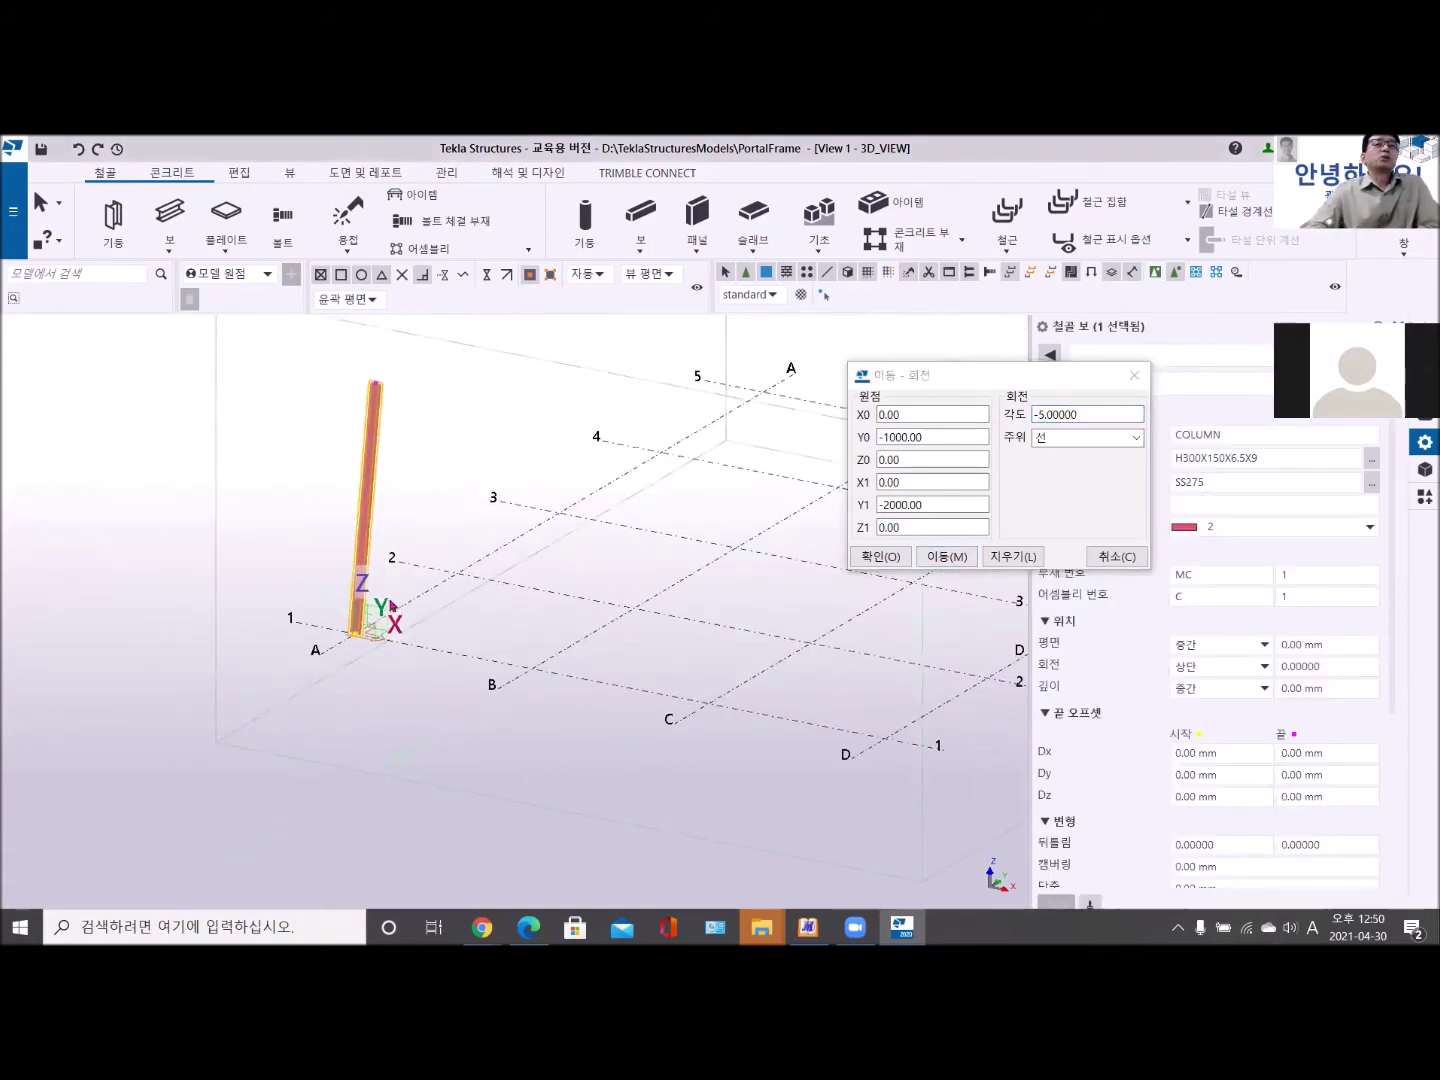
pyautogui.click(1134, 374)
# Reselect the slightly tilted column to examine its member type in the properties, and inspect its shape up close.
pyautogui.click(443, 415)
pyautogui.click(376, 398)
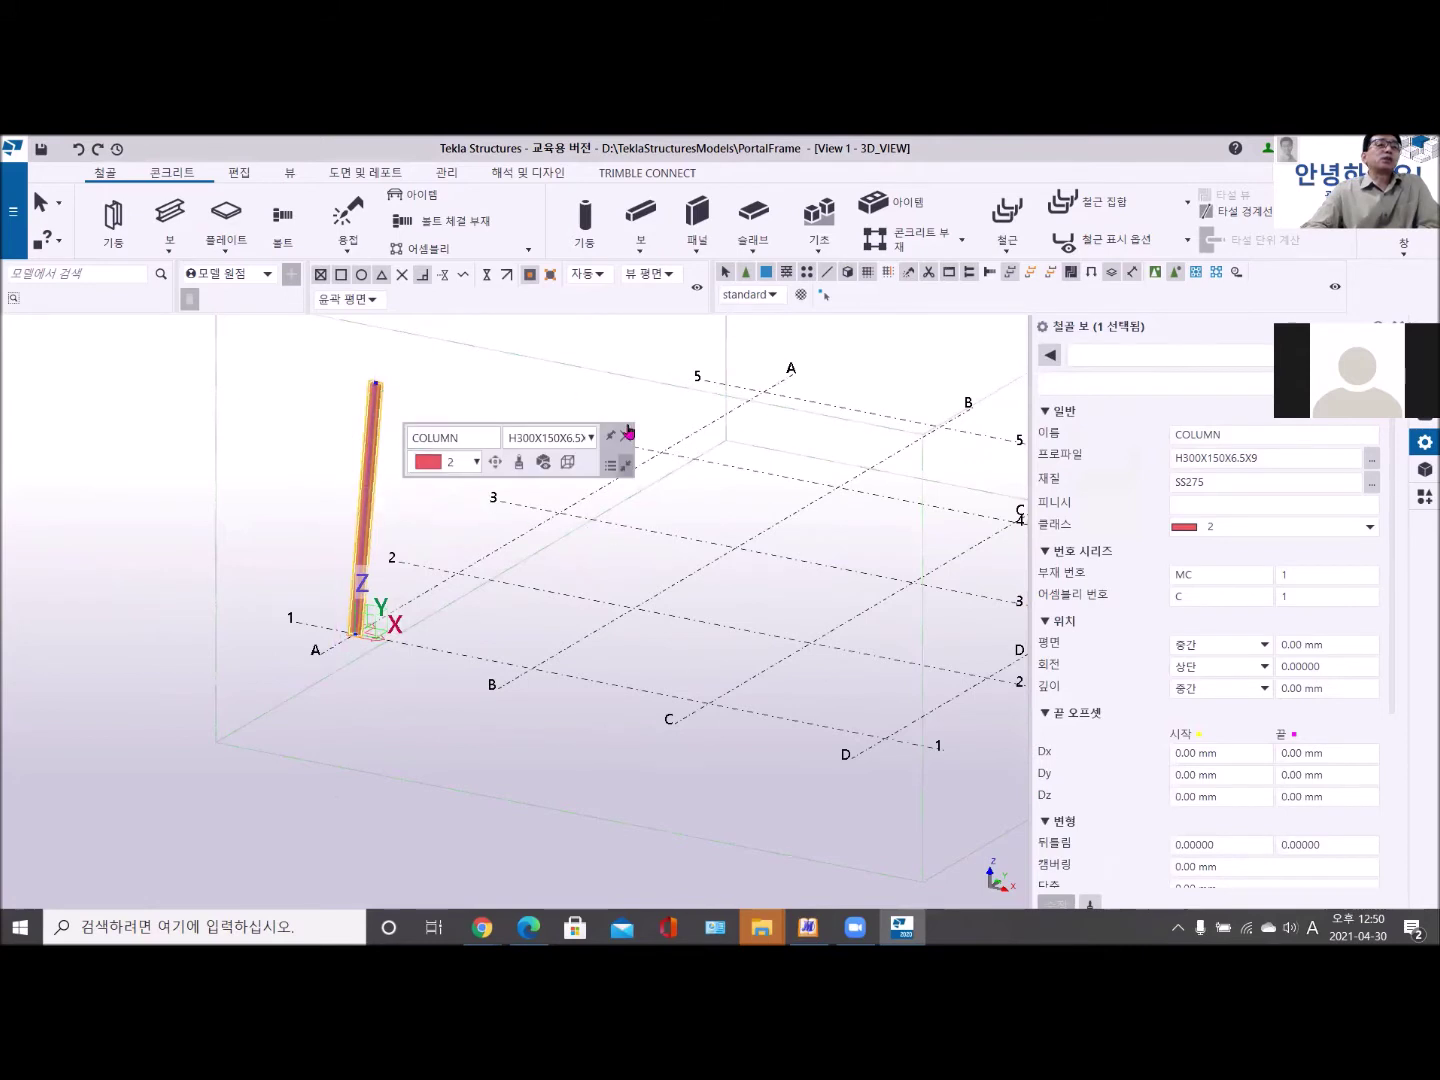
pyautogui.click(409, 399)
pyautogui.scroll(4, 391, 420)
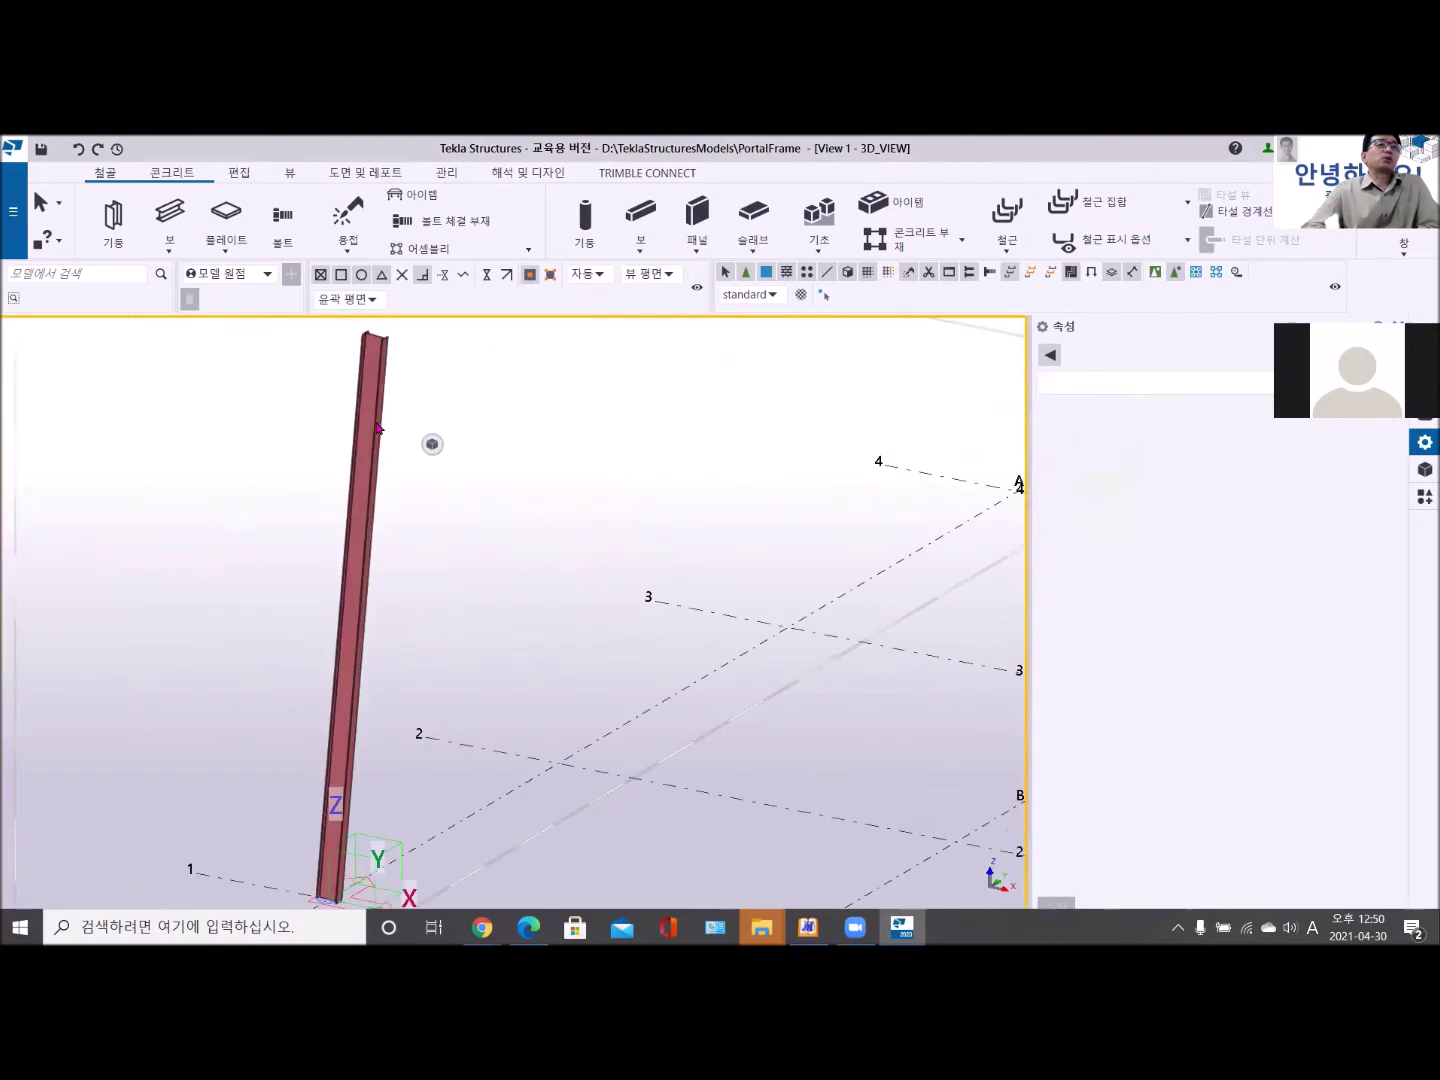
pyautogui.click(14, 217)
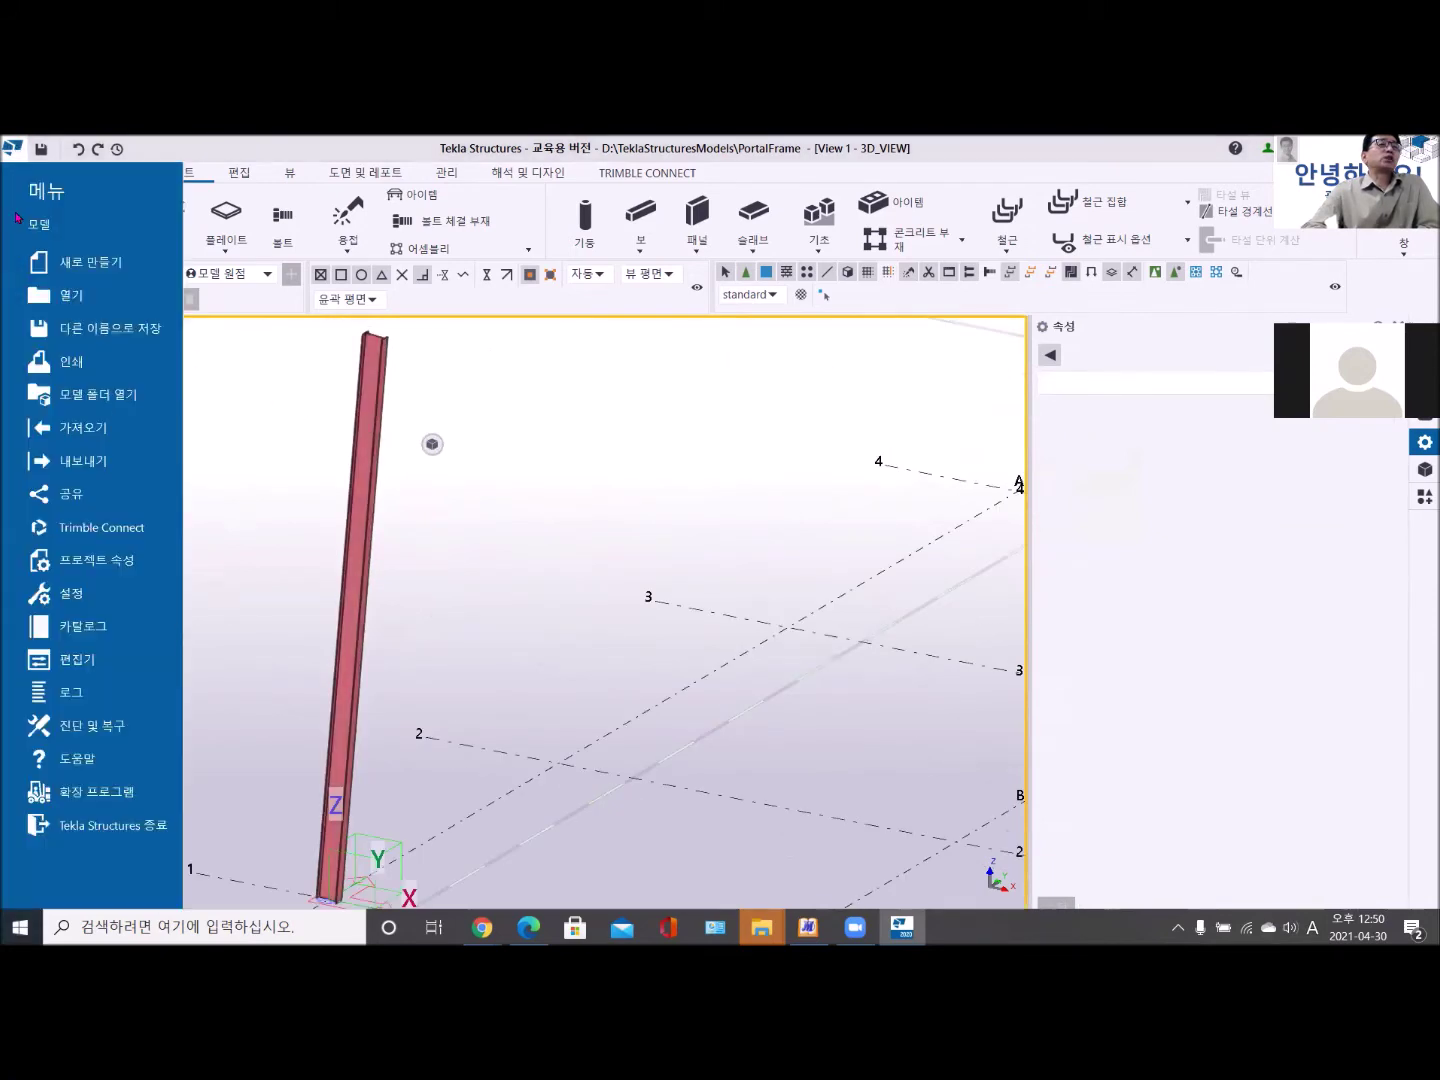
pyautogui.click(117, 601)
pyautogui.click(263, 253)
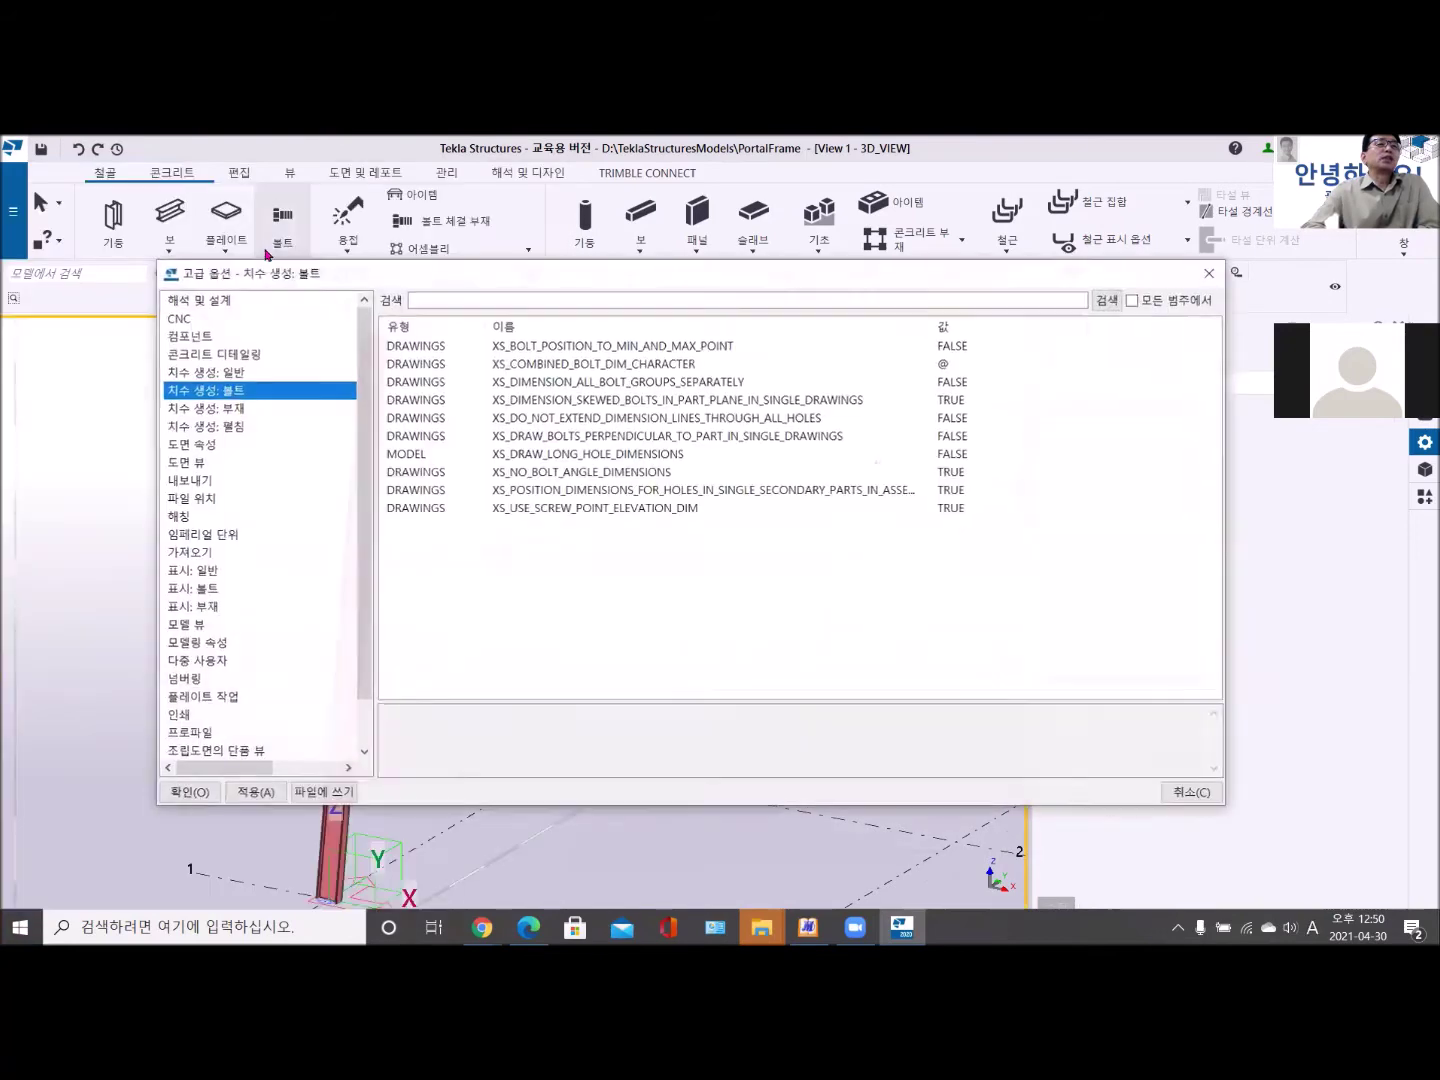
pyautogui.click(1210, 274)
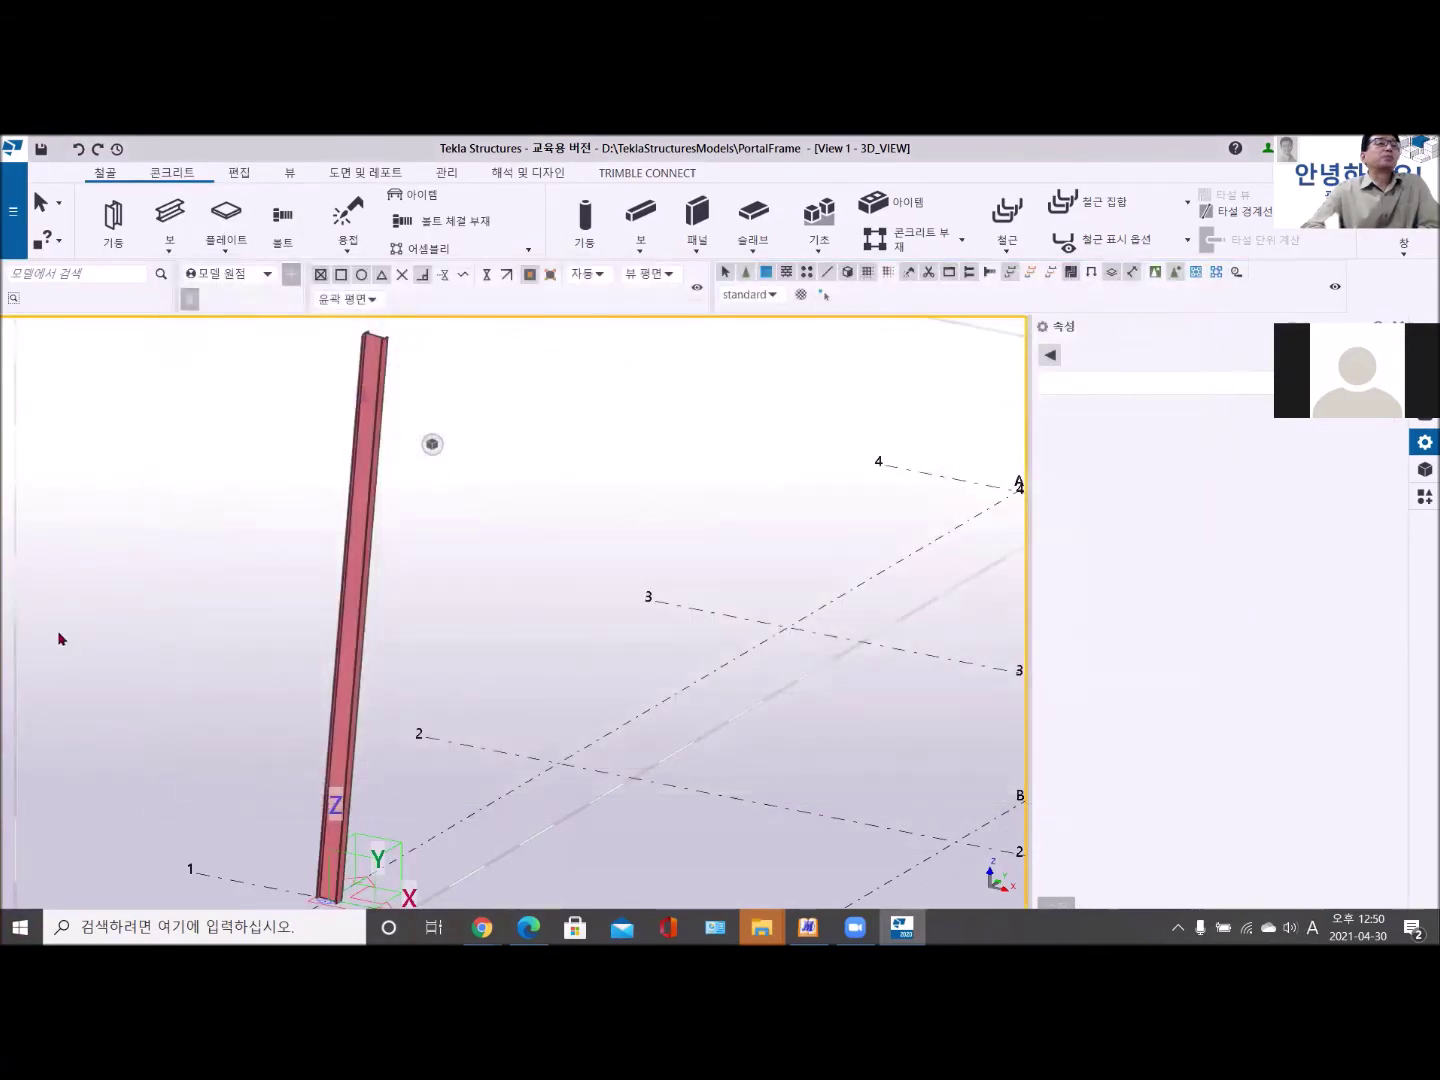
# Undo the column's -5 degree rotation and select the upright column at grid intersection A-1.
pyautogui.scroll(-5, 142, 627)
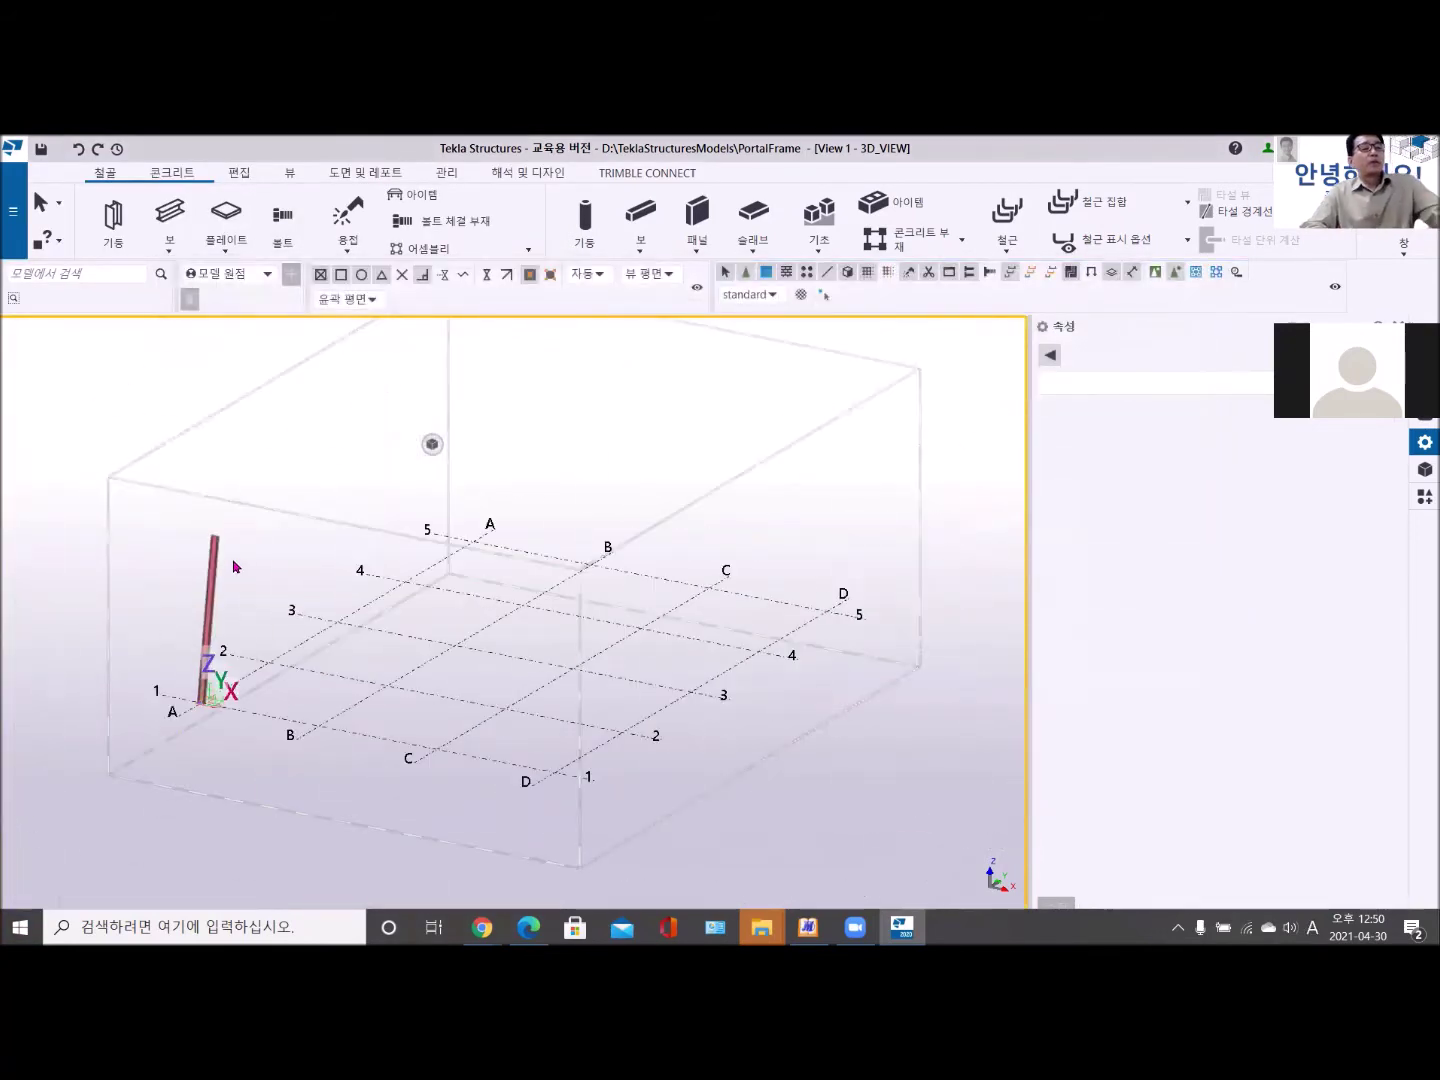
pyautogui.moveTo(277, 535); pyautogui.dragTo(378, 490, button='middle')
pyautogui.scroll(2, 299, 544)
pyautogui.click(305, 511)
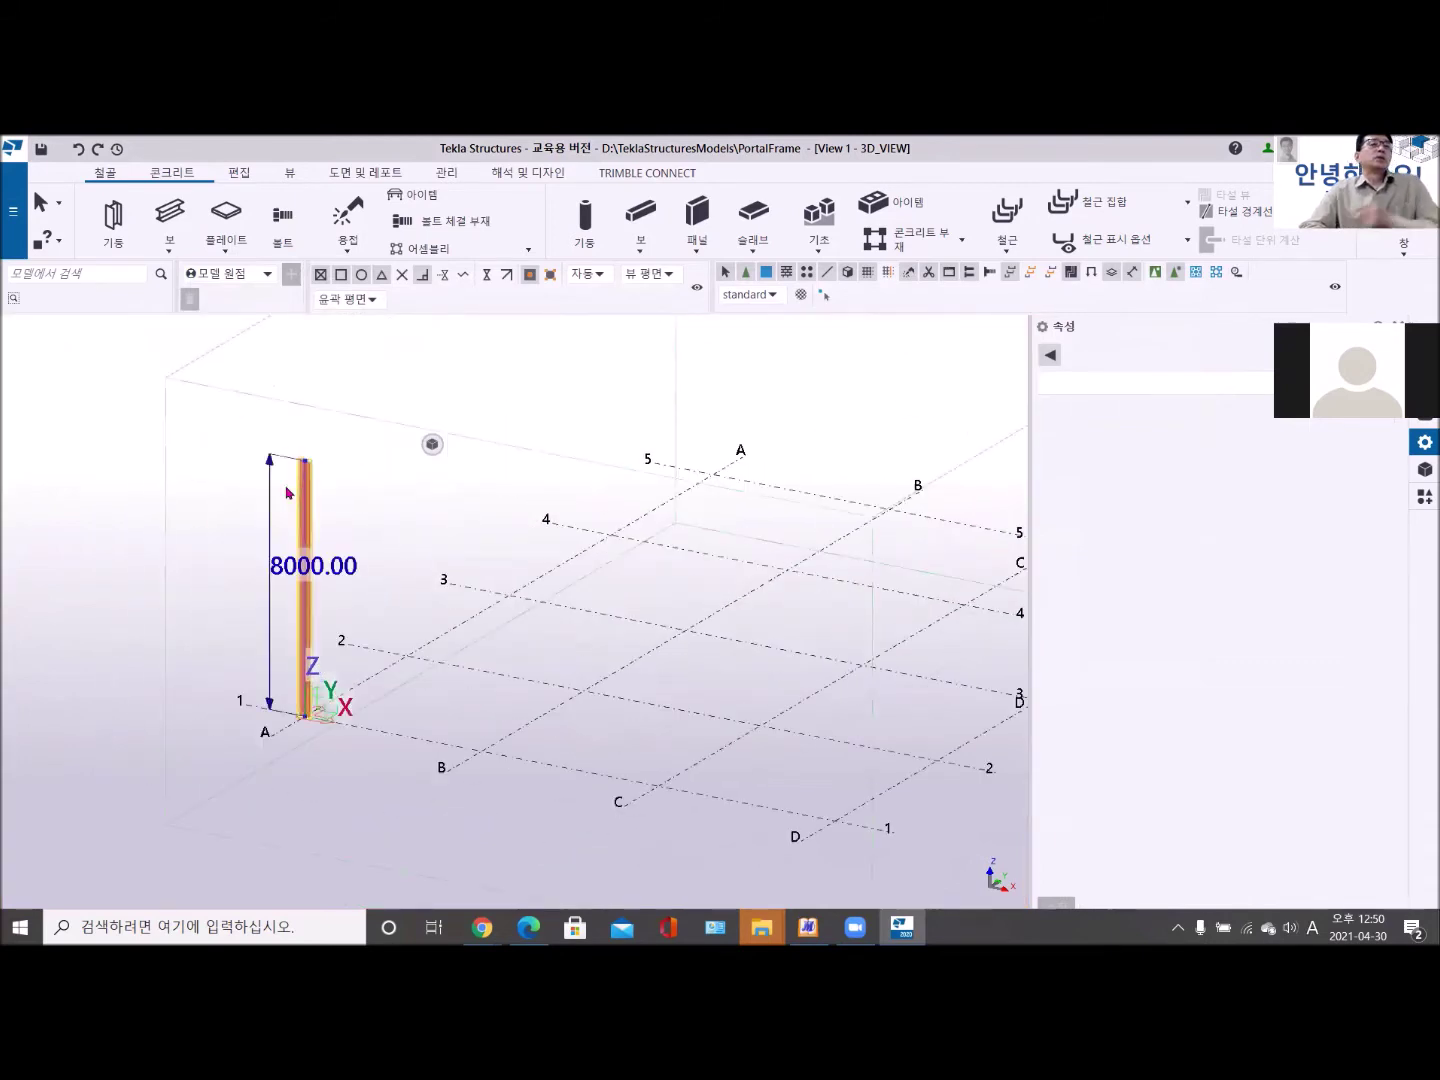
# Delete the selected steel column at grid intersection A-1 and clear the selection in the 3D view.
pyautogui.press('Delete')
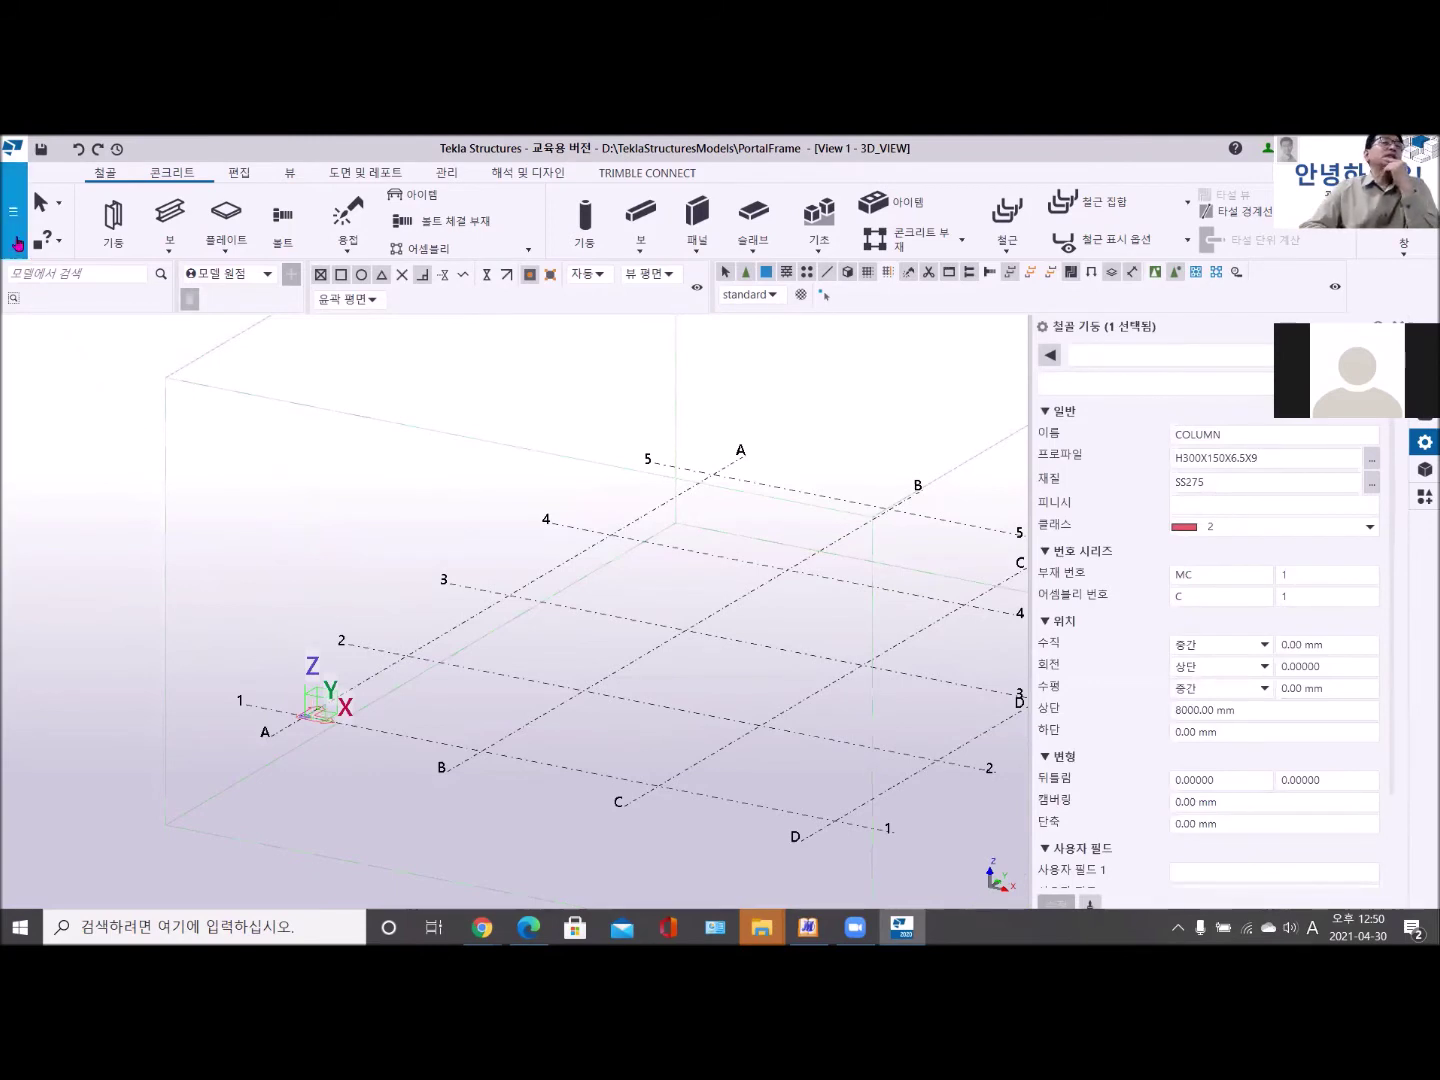
pyautogui.click(345, 414)
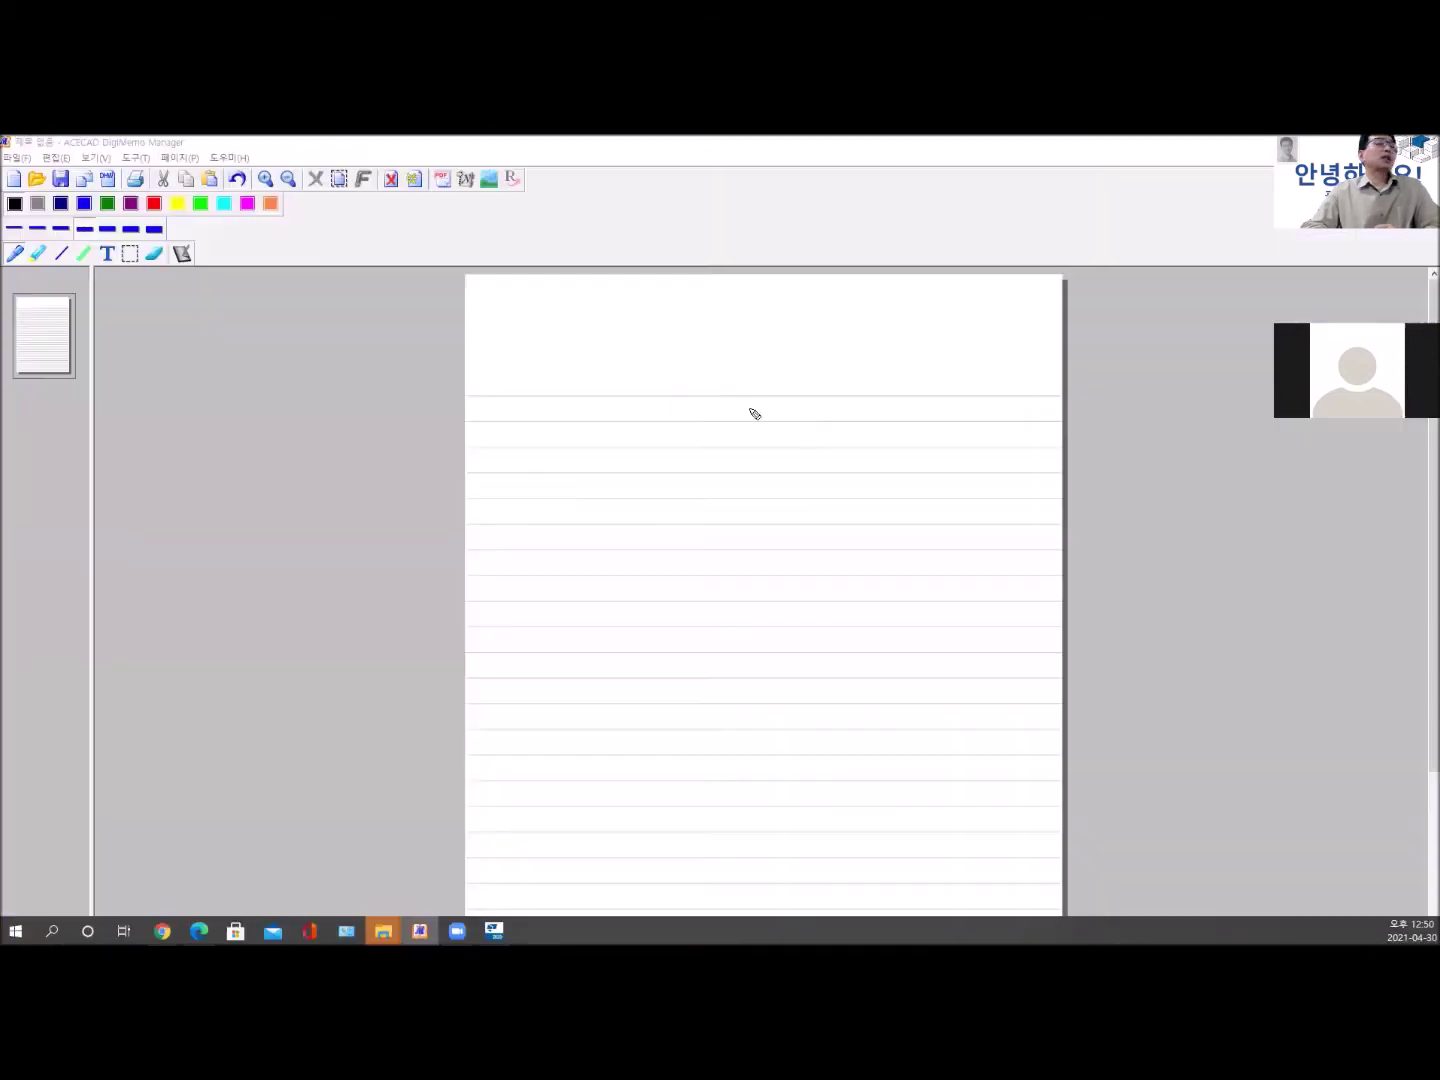
# In DigiMemo Manager, add a text box on the page's first ruled line reading "작업영역(Workarea) / 숨기기(Hide)".
pyautogui.click(109, 254)
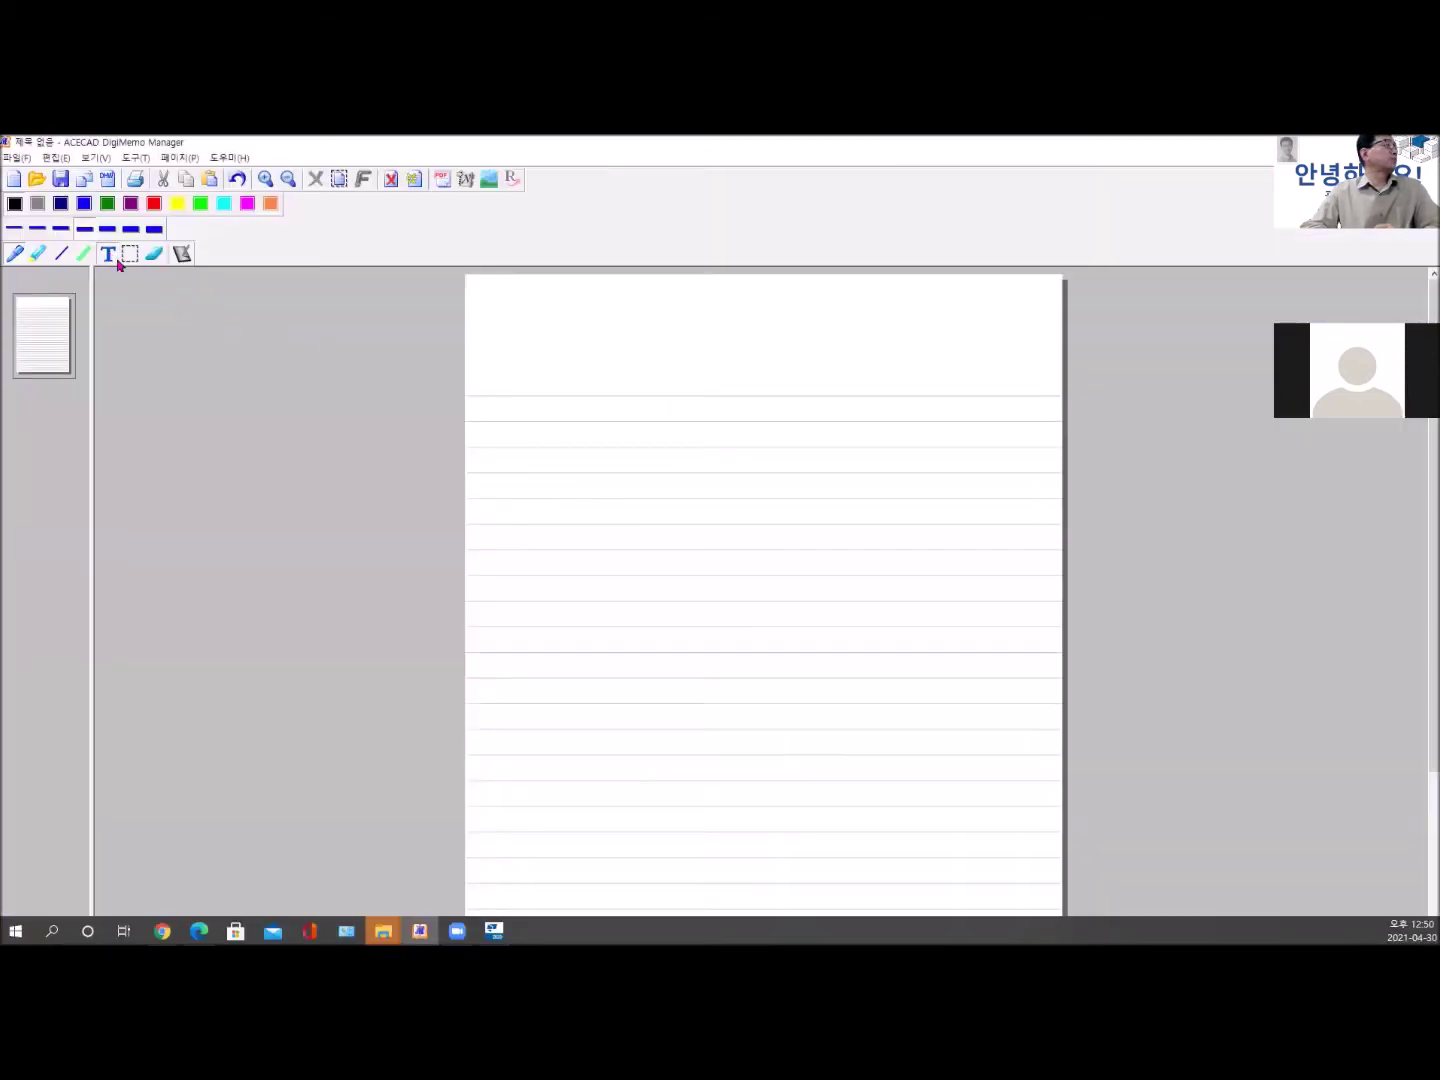
pyautogui.moveTo(477, 396); pyautogui.dragTo(1046, 414)
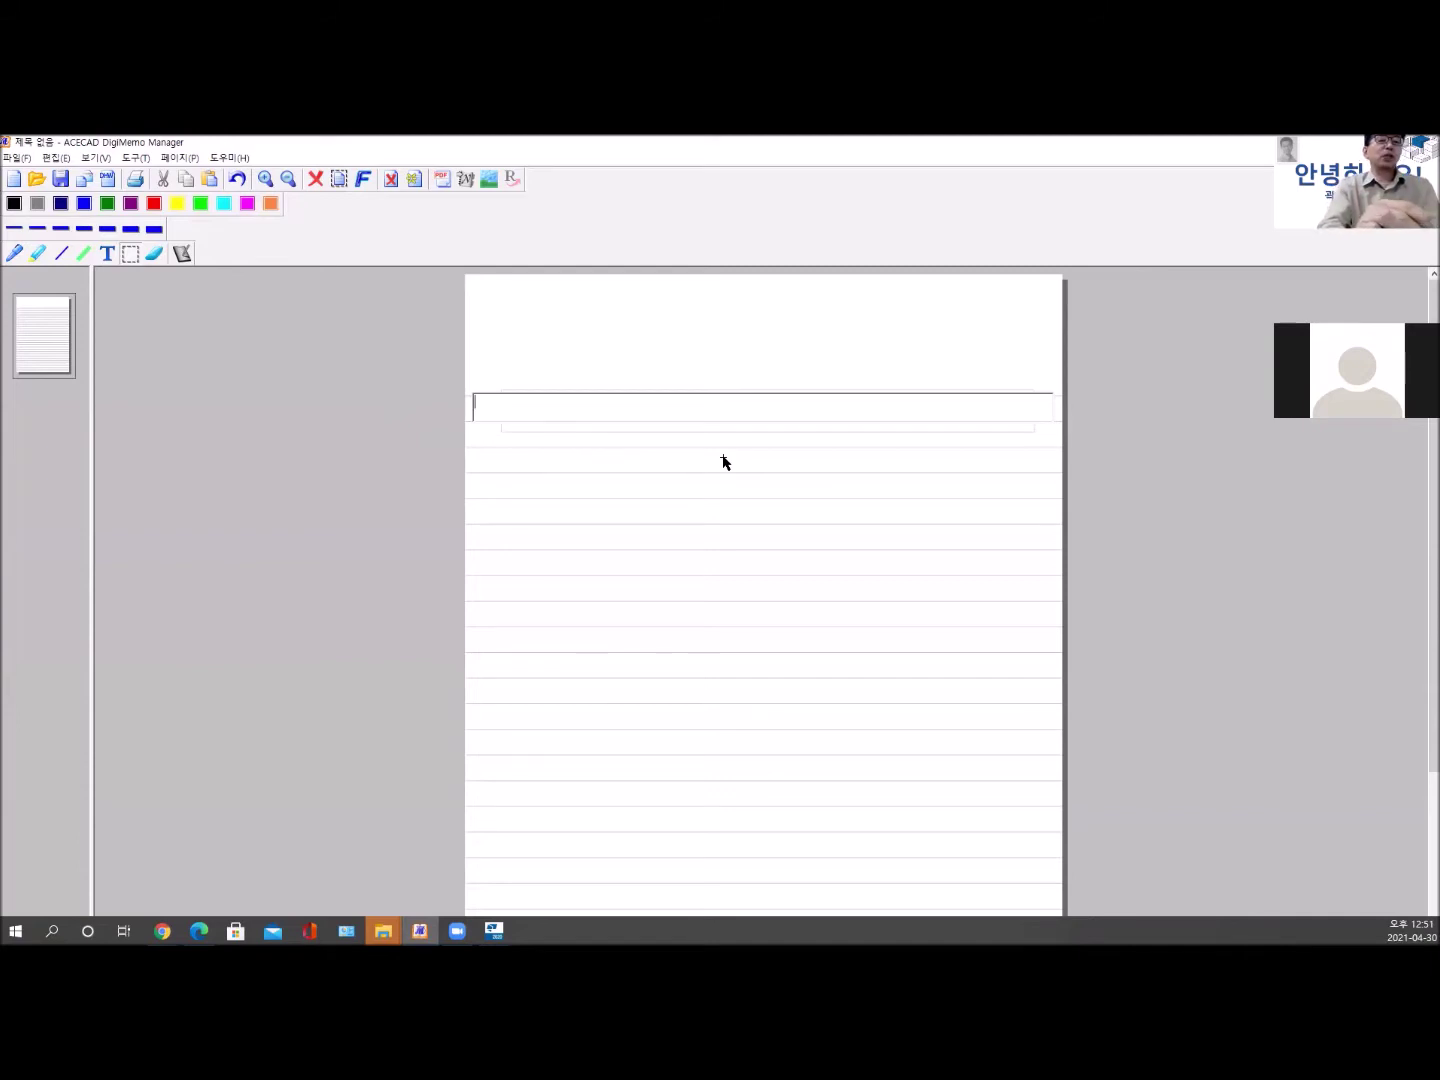
pyautogui.write('ㄱㅇㅓㅂㅇㅇㅕㄱ')
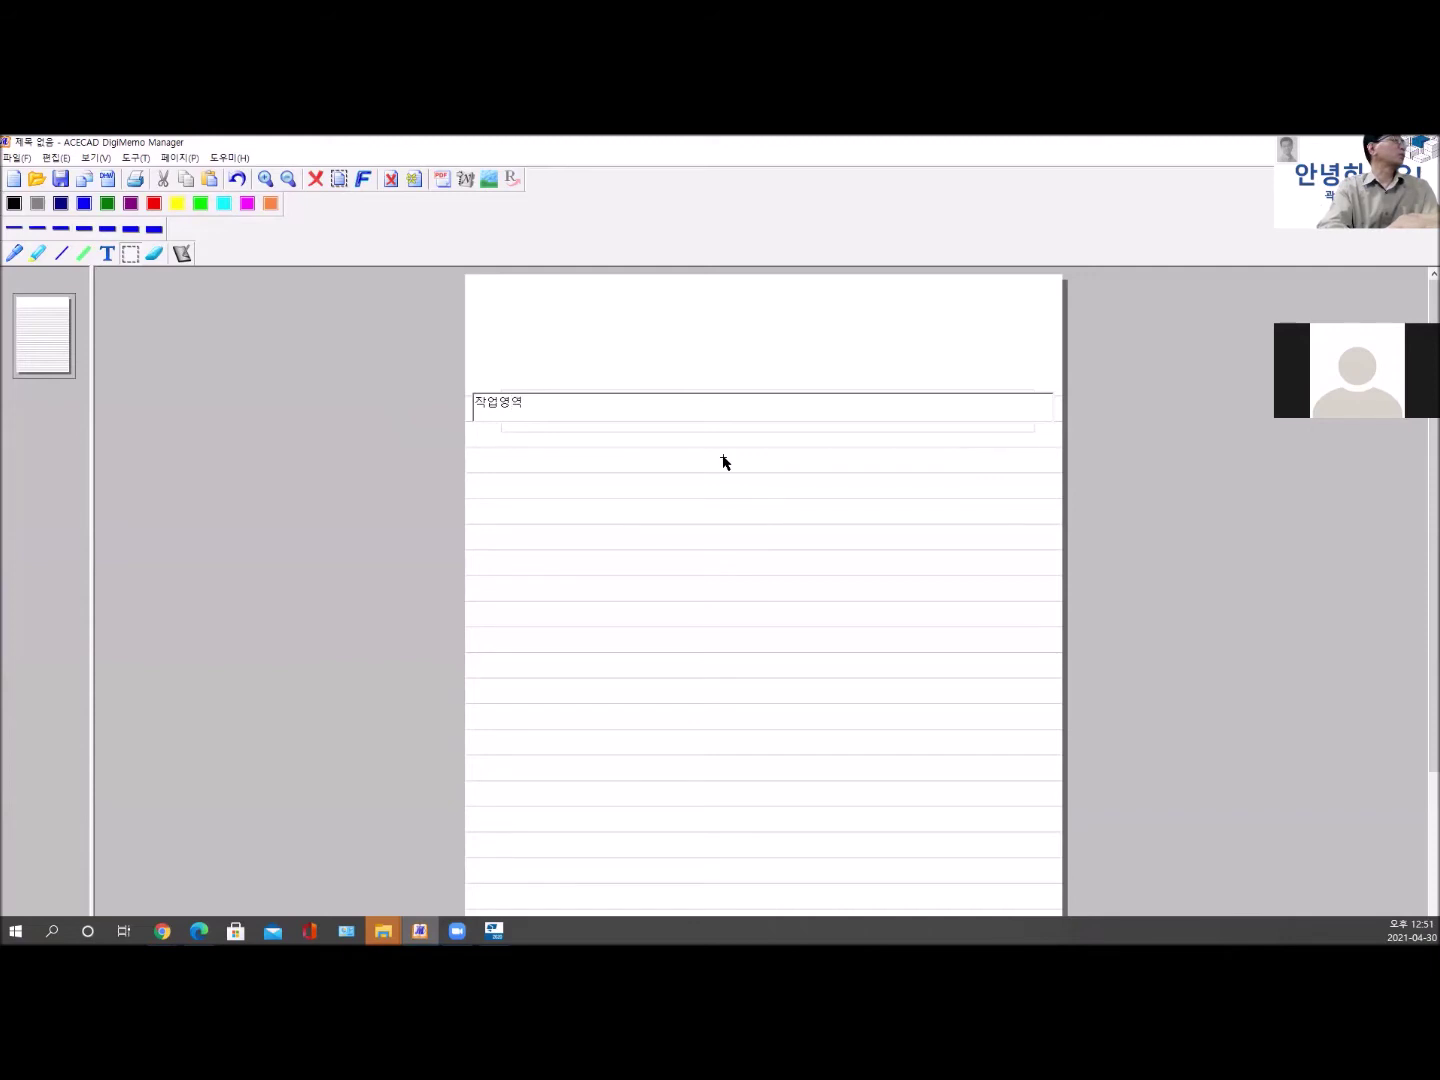
pyautogui.write('(Workarea) /')
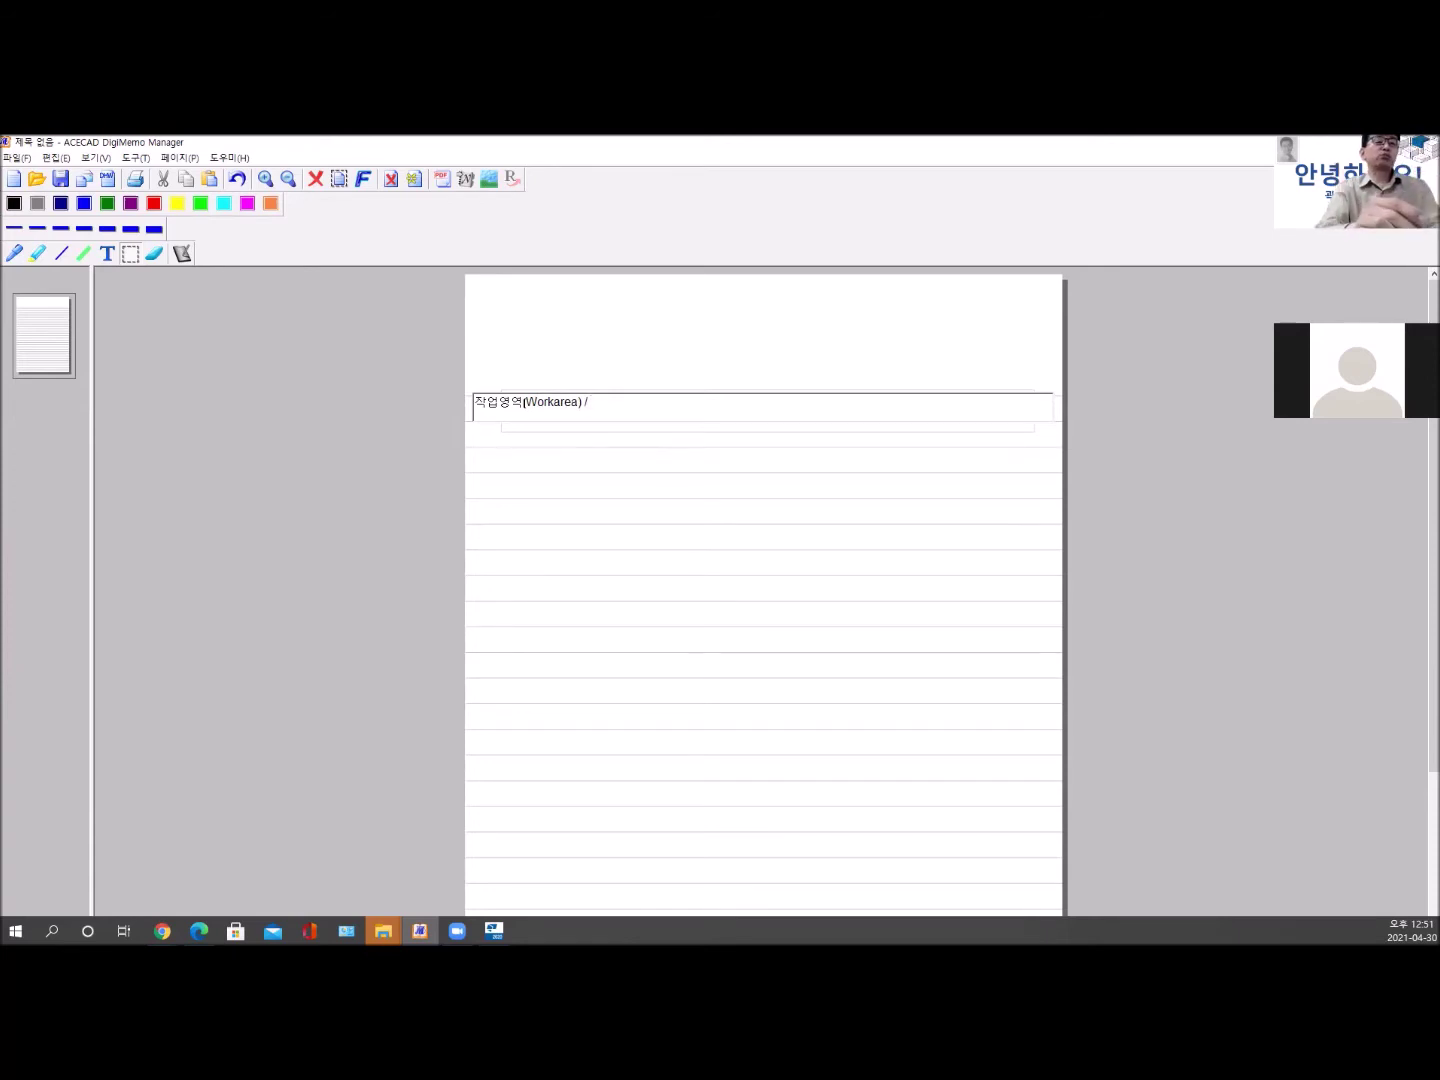
pyautogui.write('송귀')
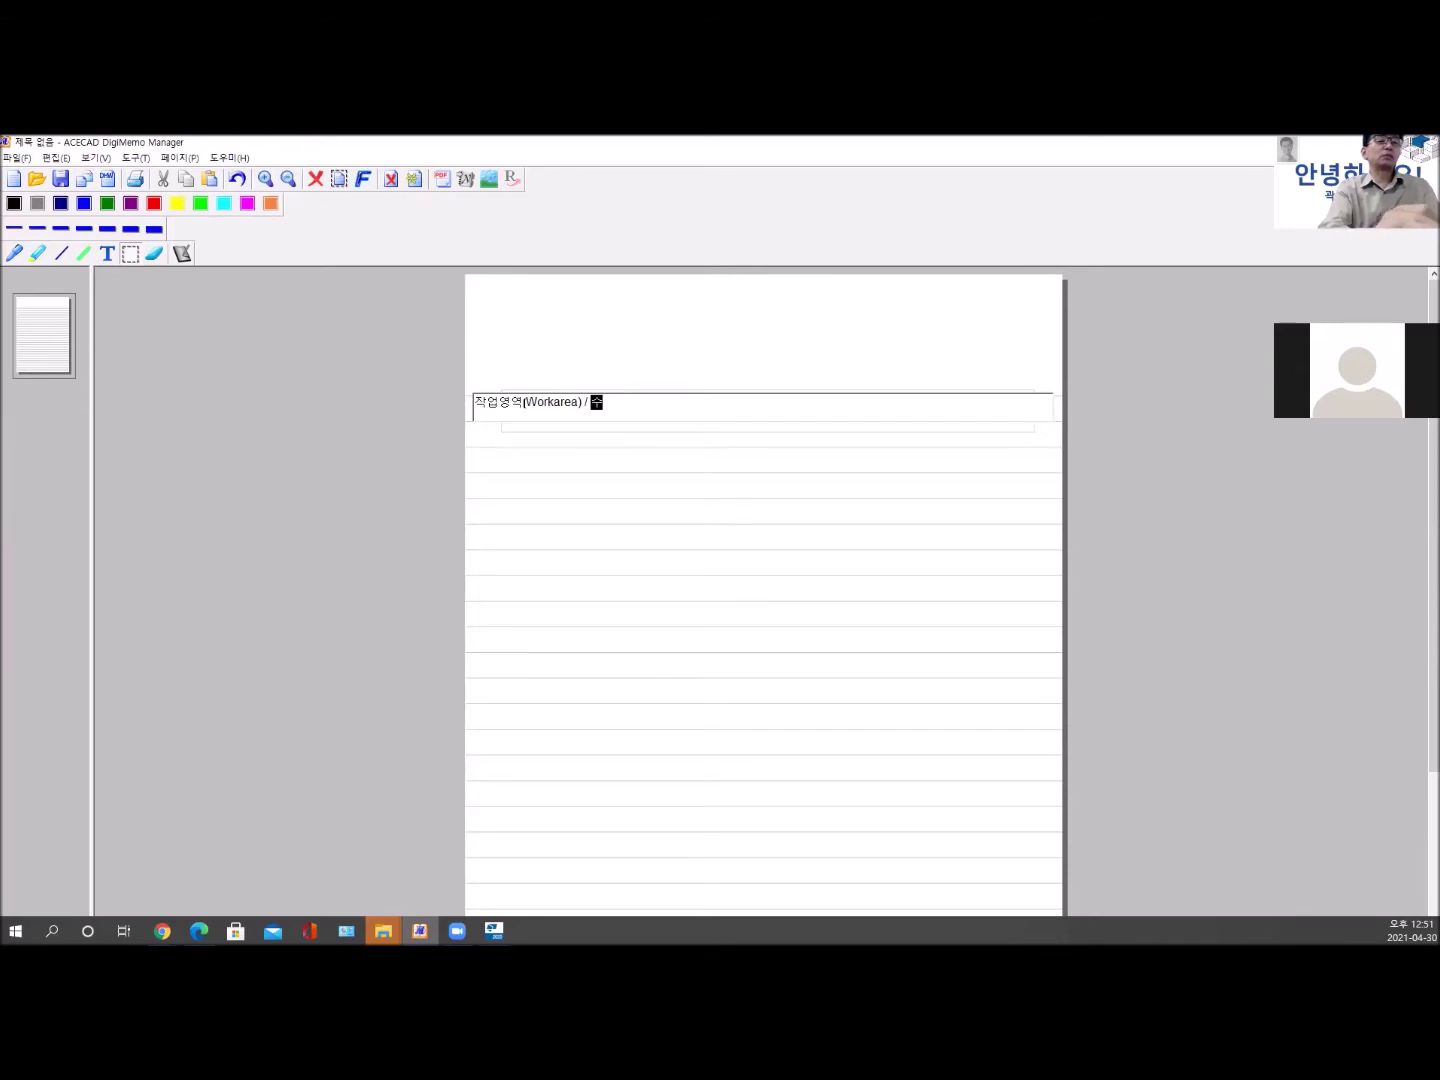
pyautogui.write('기기')
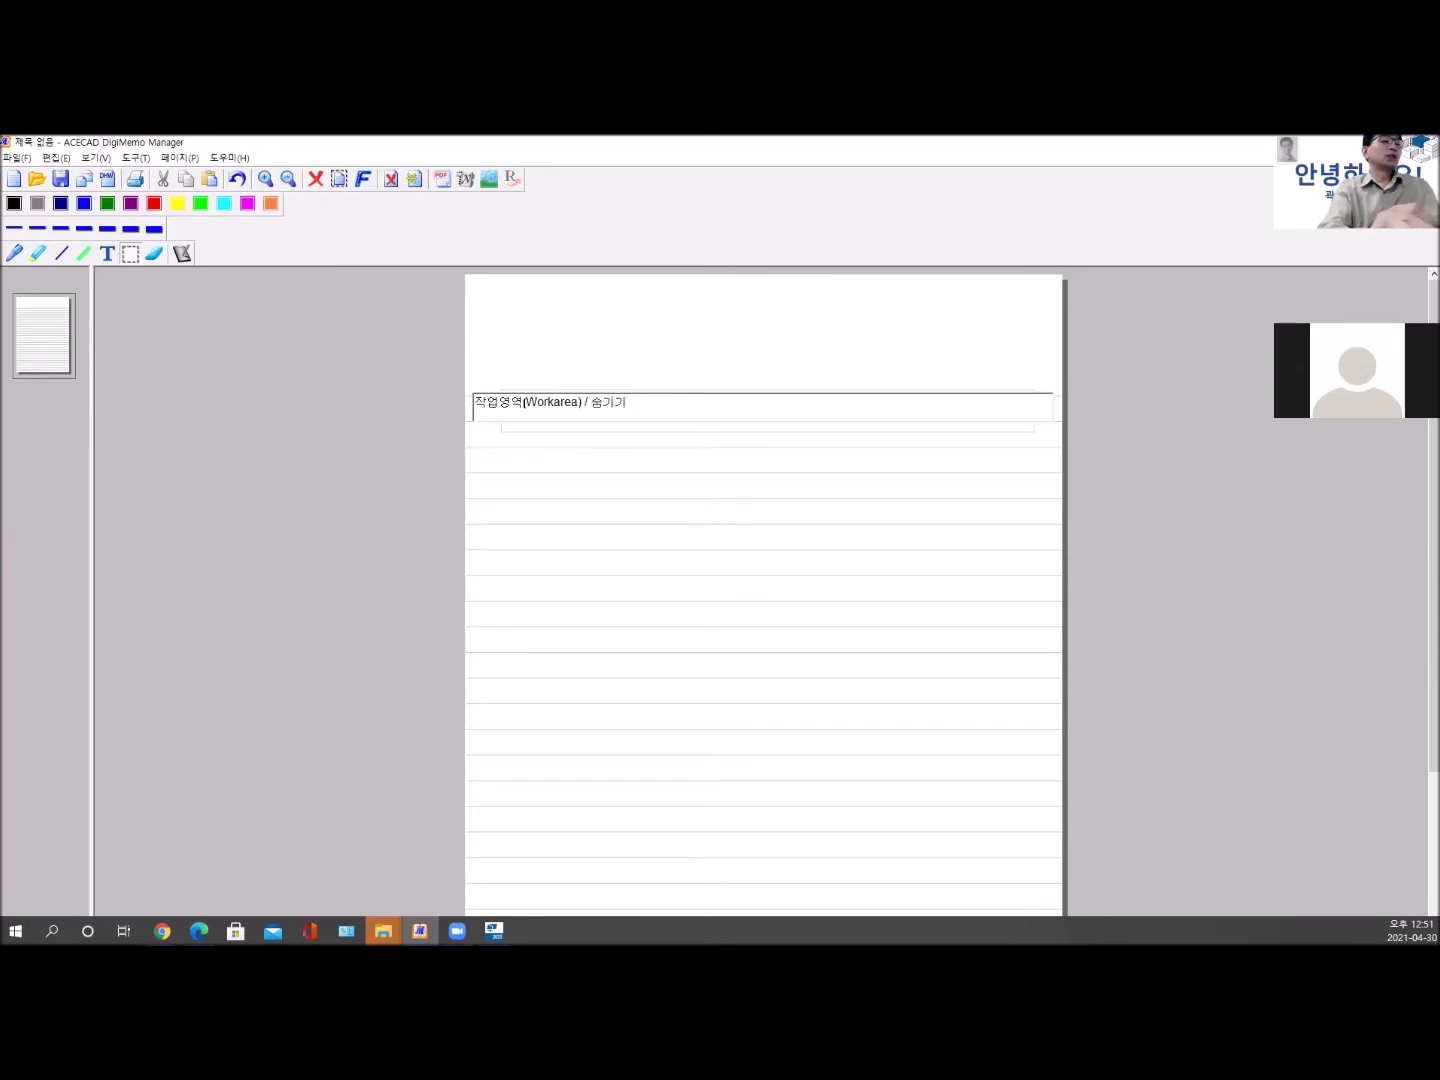
pyautogui.write('()')
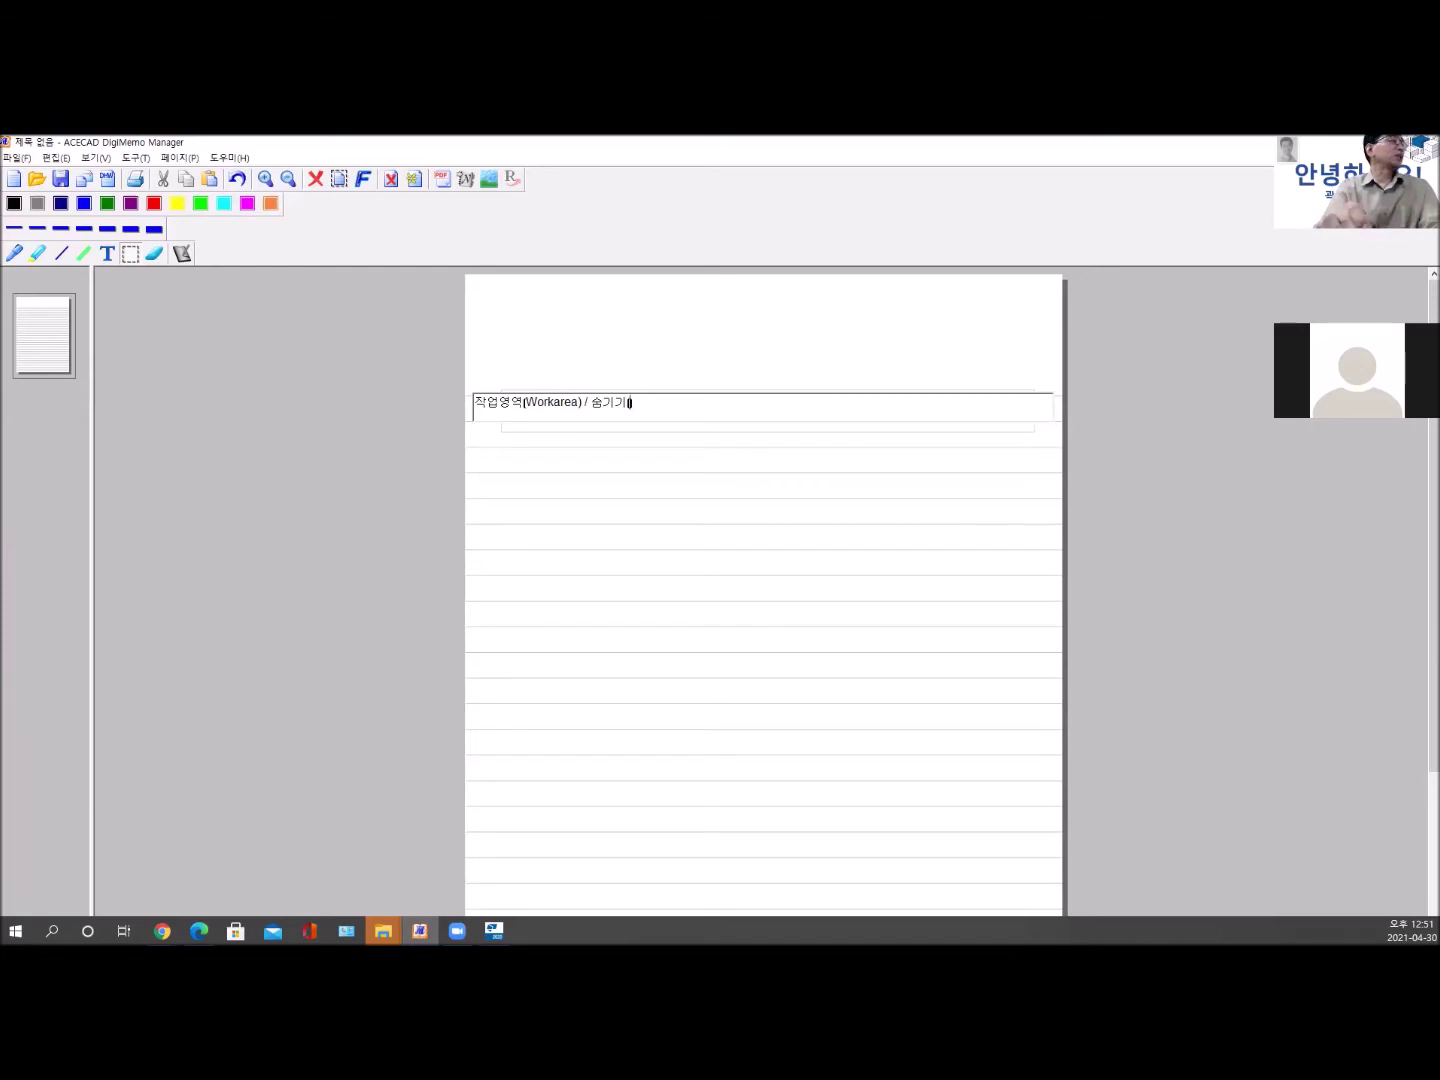
pyautogui.write('Hide')
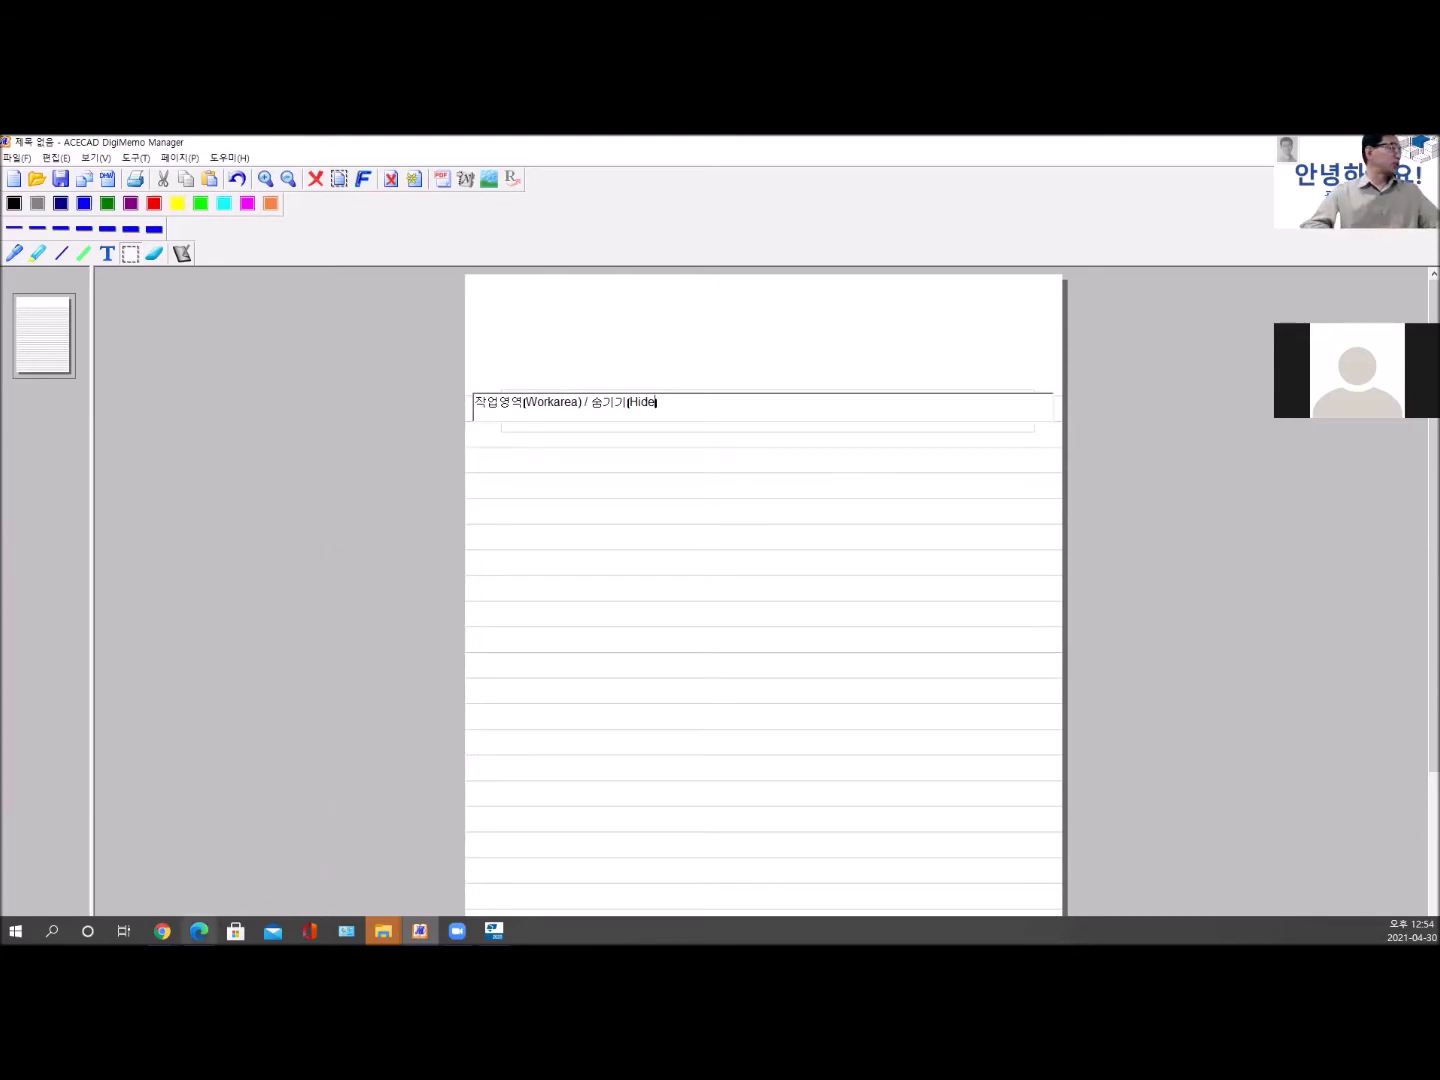
# Switch to Chrome, maximize its window, and search Google for "작업영역 숨기기 tekla".
pyautogui.click(162, 932)
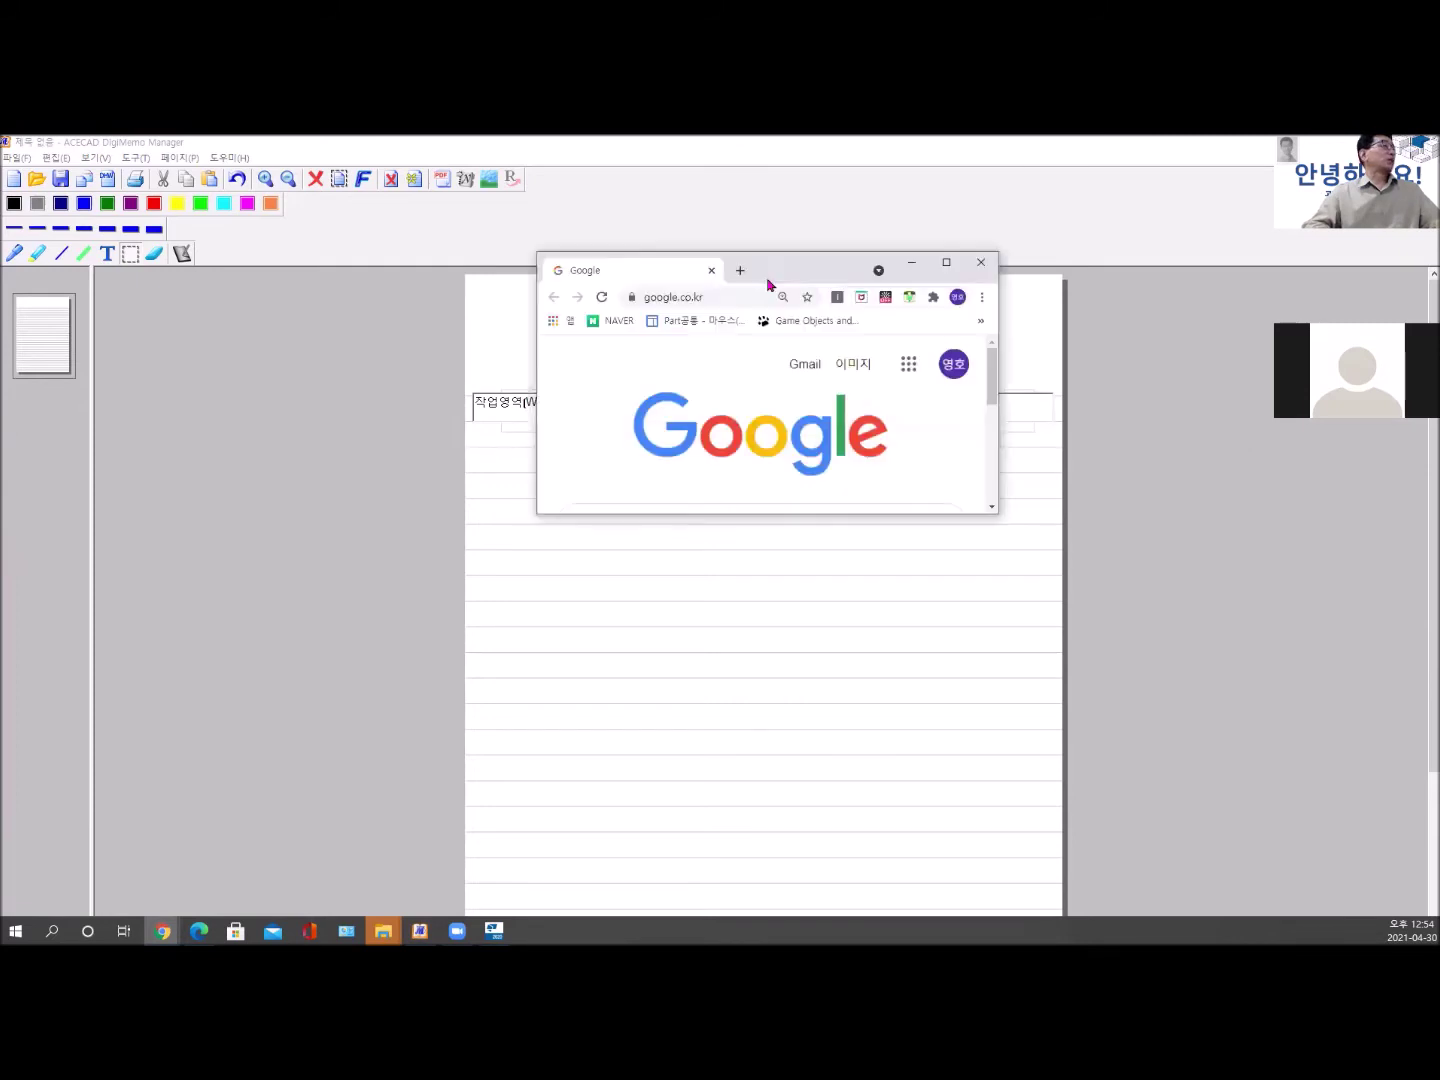
pyautogui.click(944, 260)
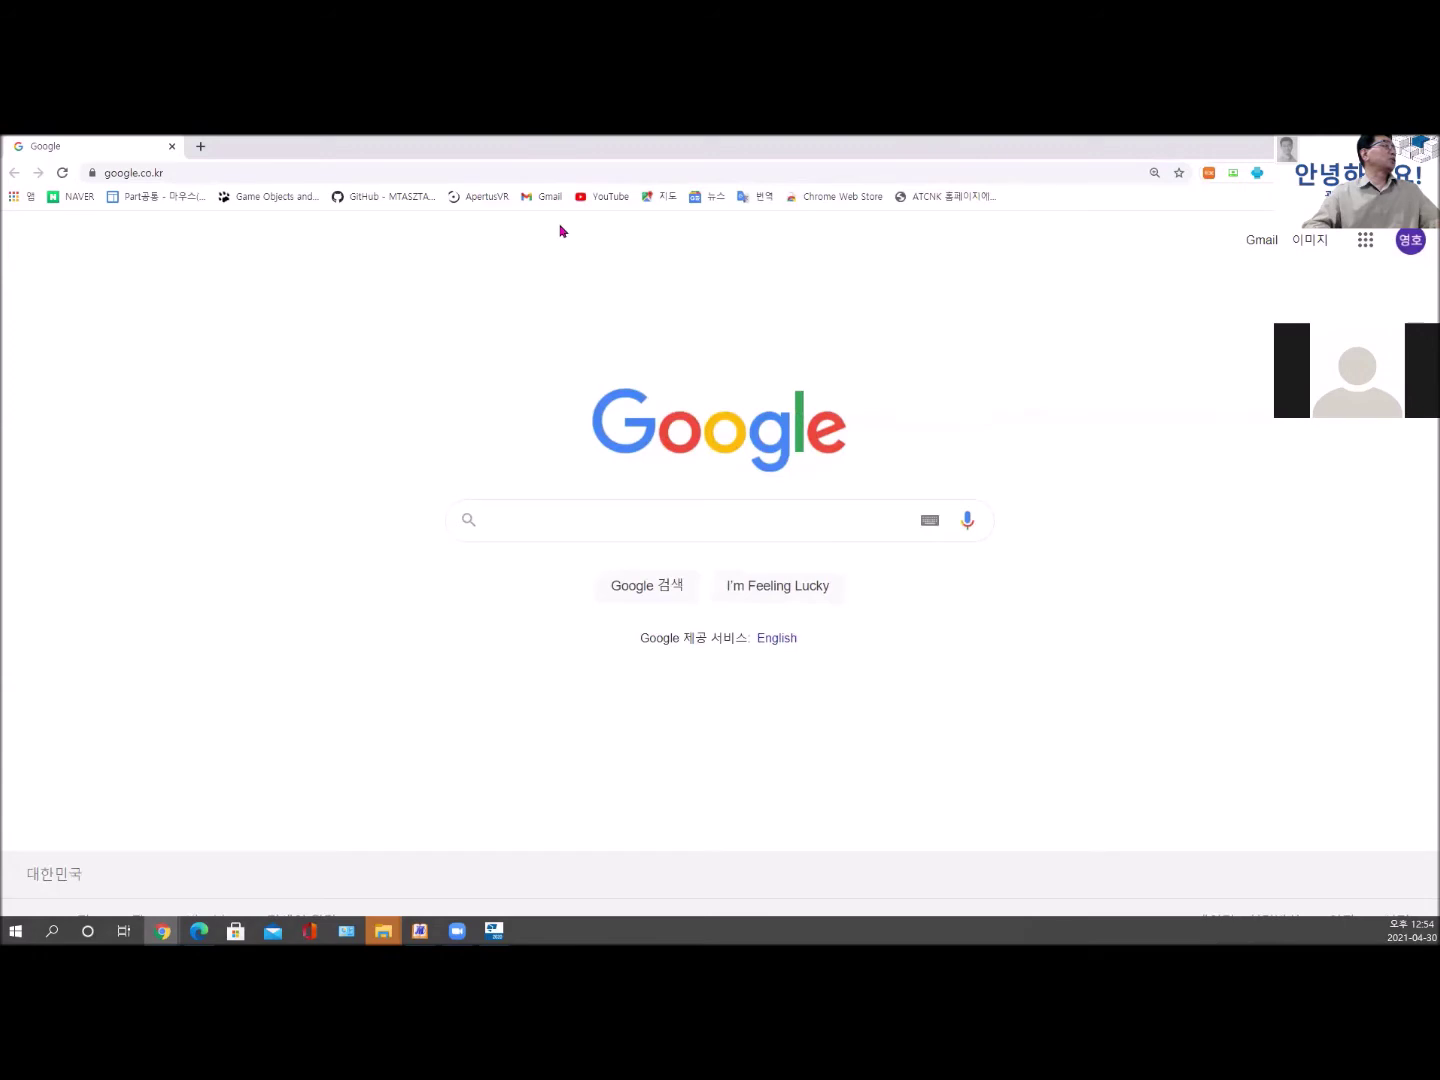
pyautogui.click(570, 521)
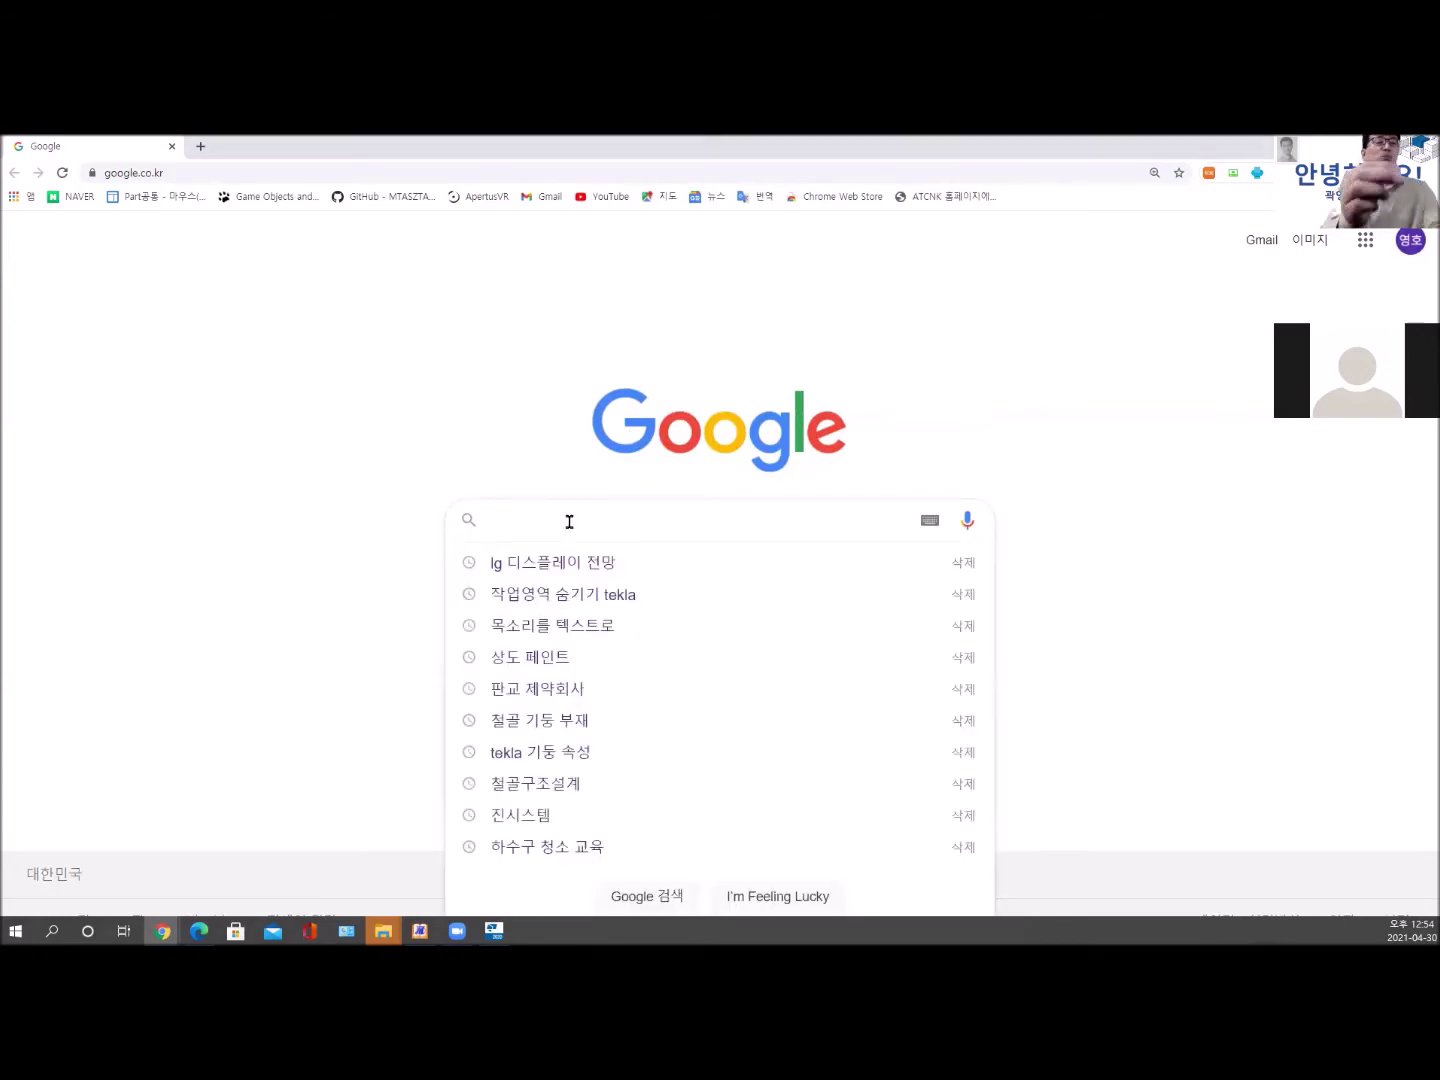
pyautogui.write('wkr')
pyautogui.press('BackSpace')
pyautogui.press('BackSpace')
pyautogui.press('BackSpace')
pyautogui.write('작업')
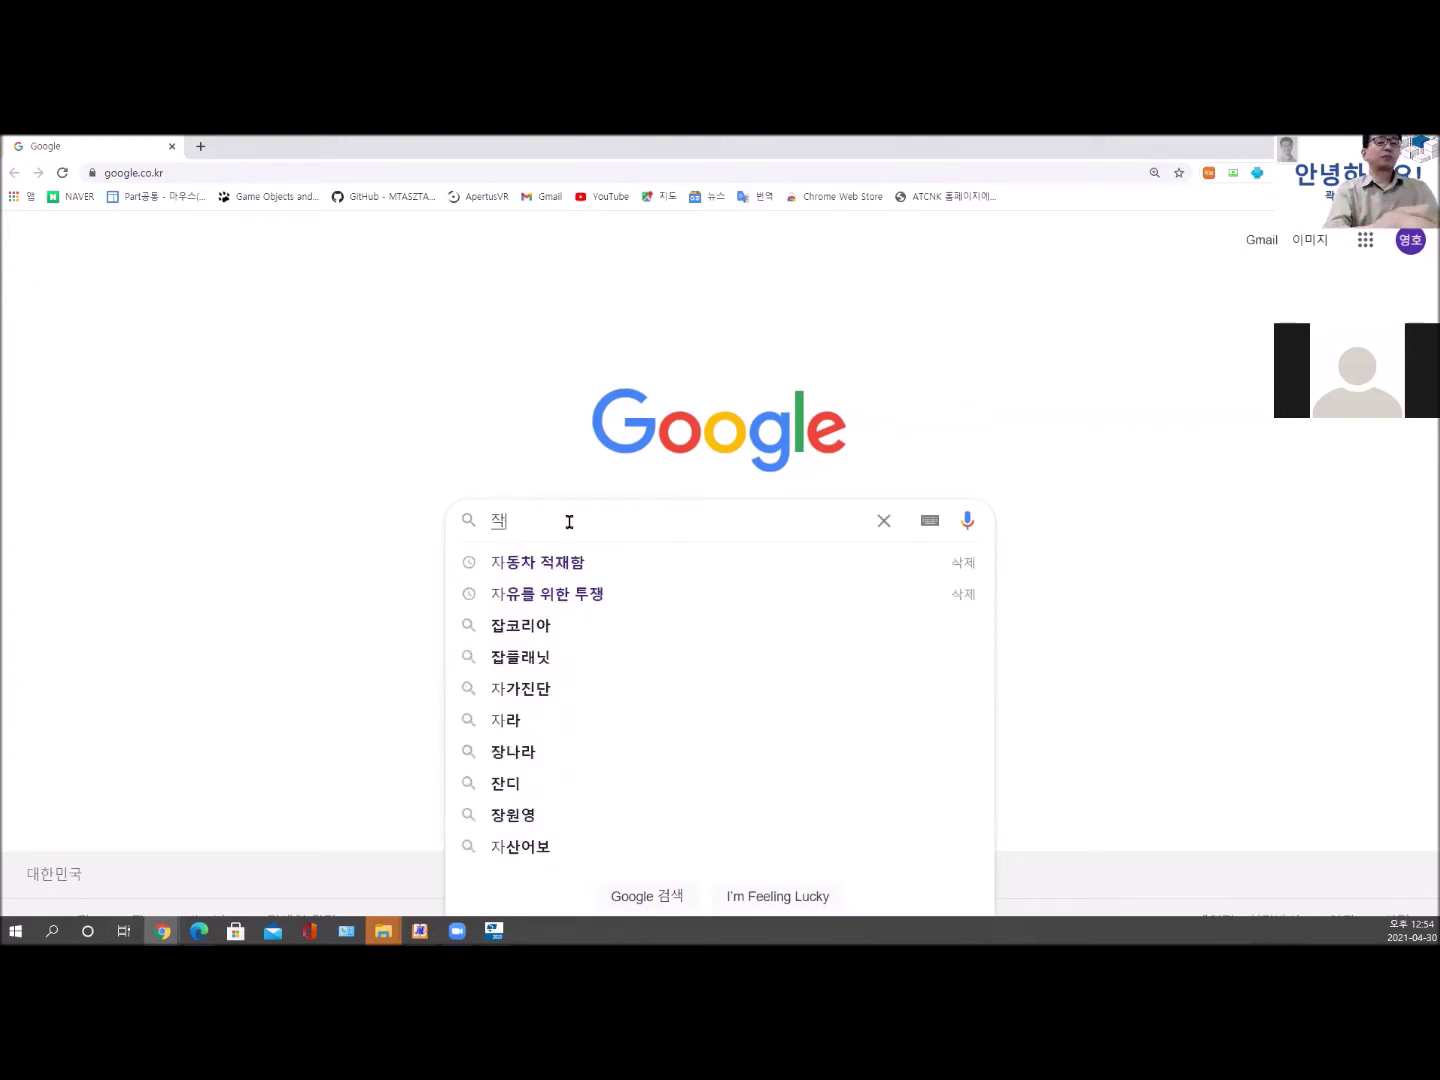
pyautogui.write('영역')
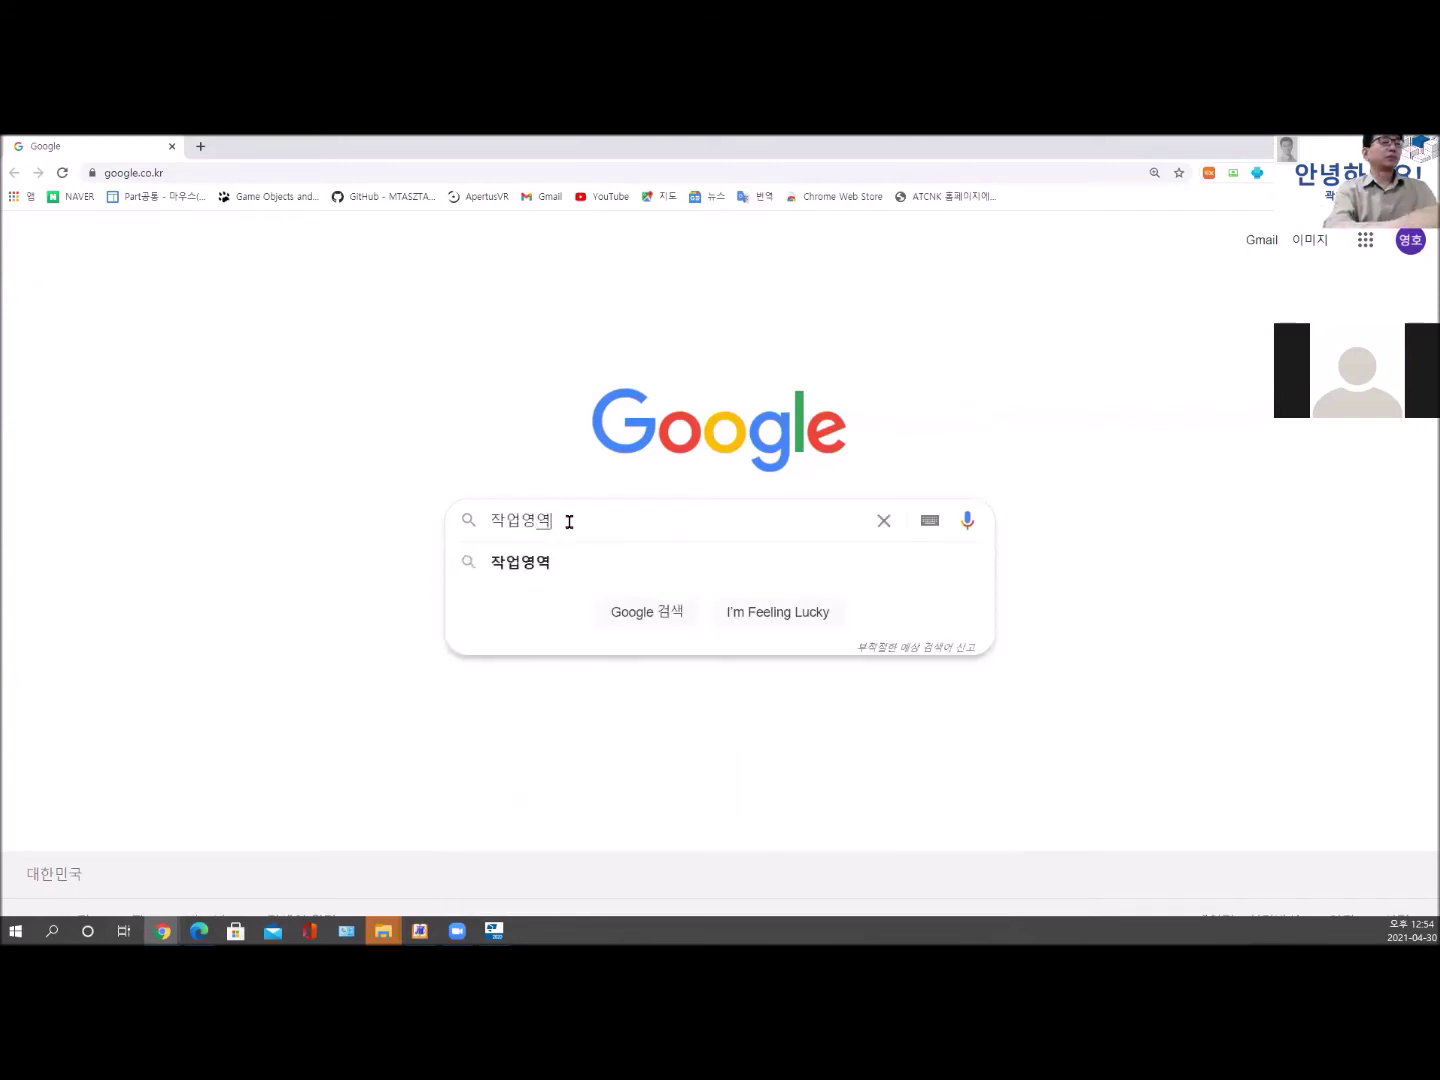
pyautogui.write(' 숨기기')
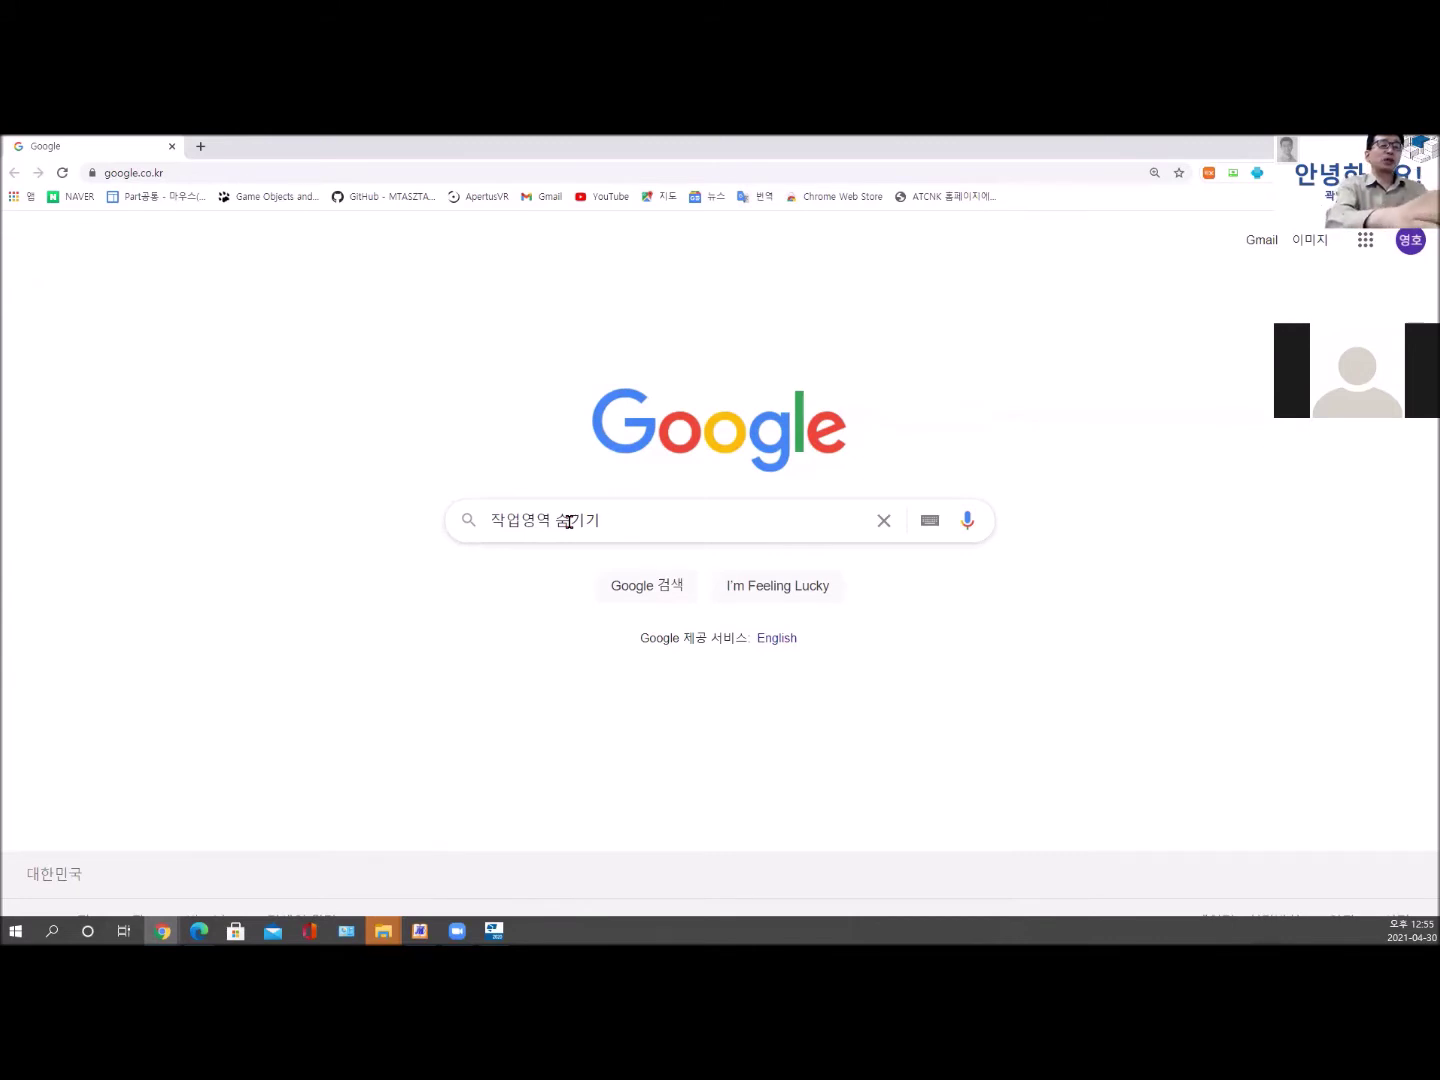
pyautogui.write('tekla')
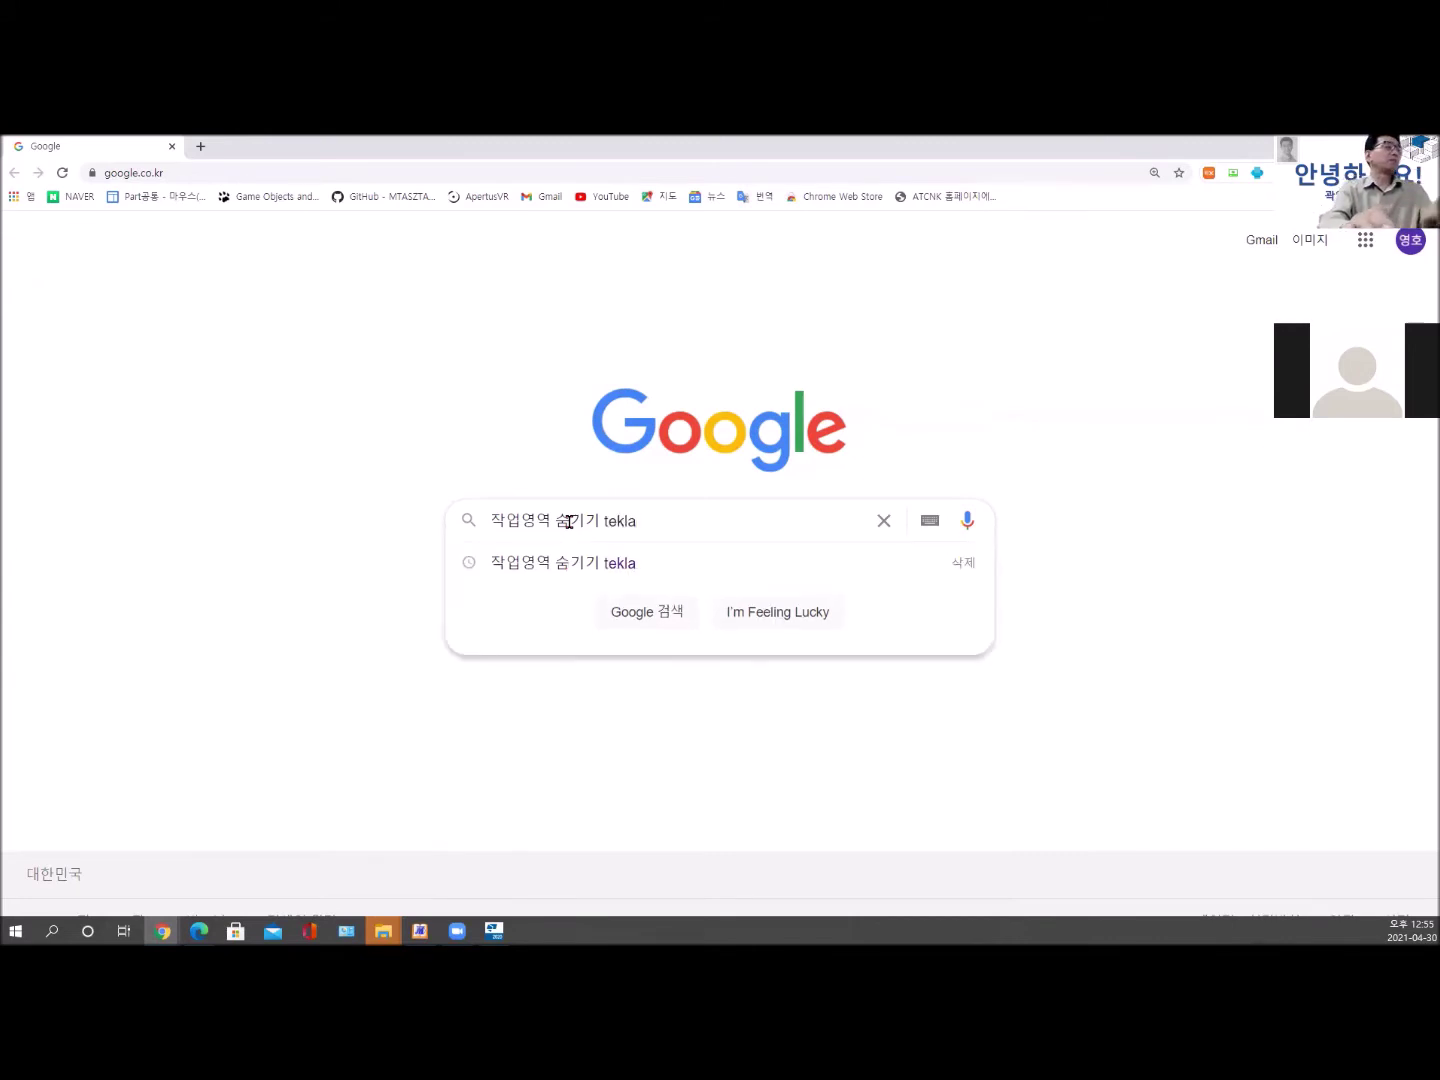
pyautogui.press('Return')
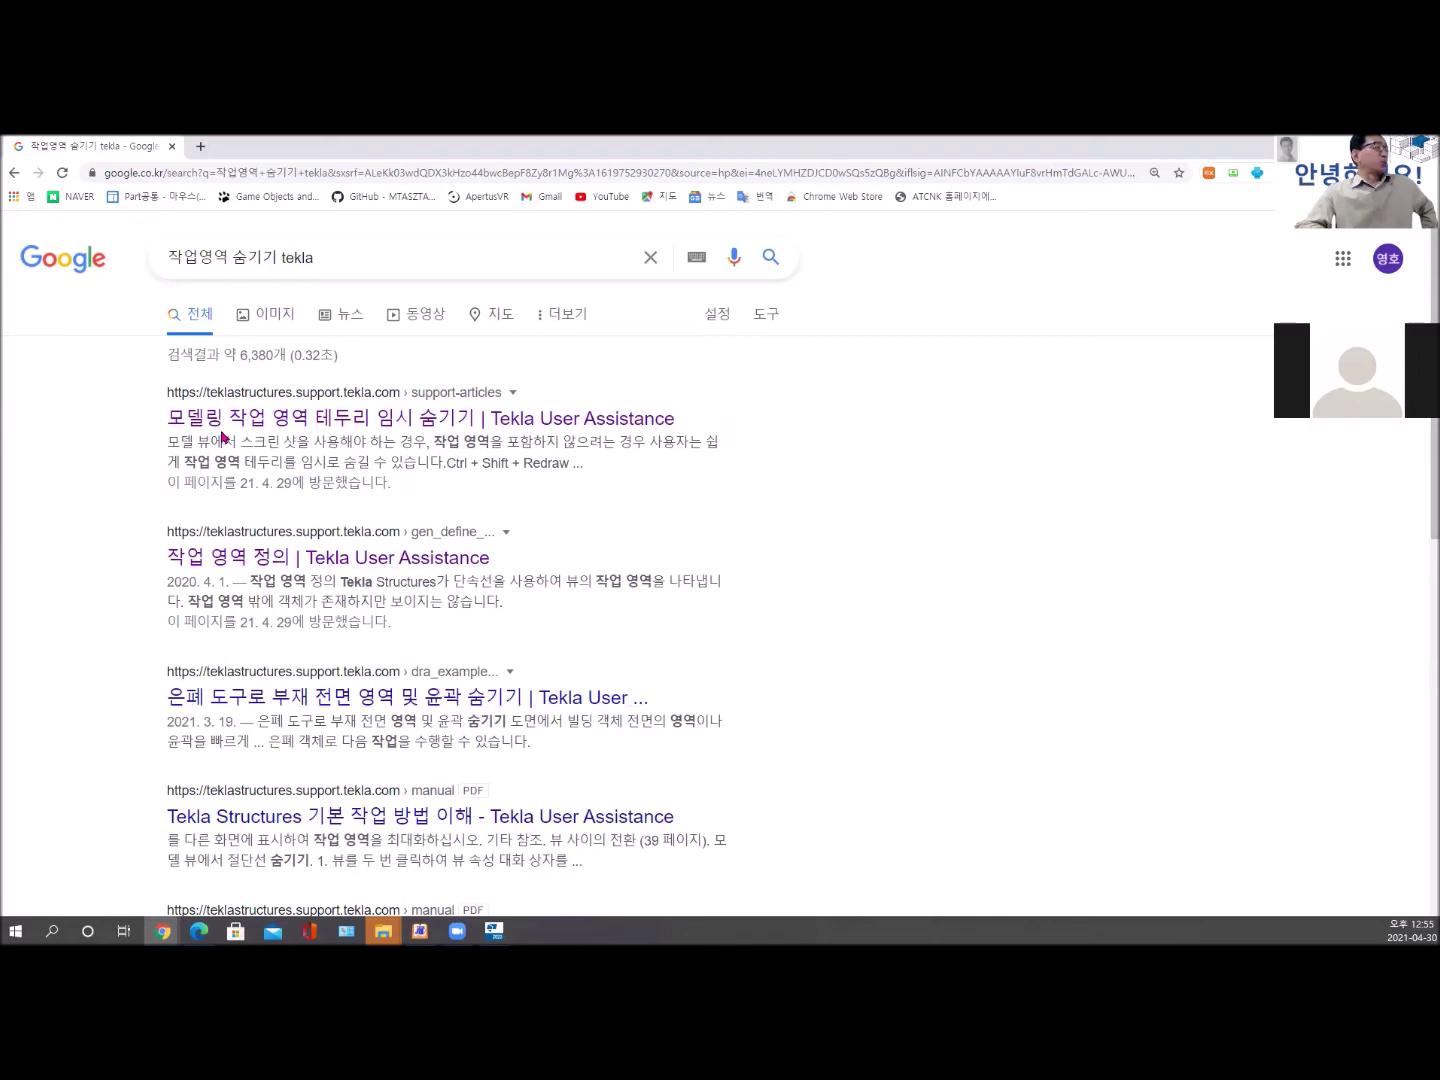
# Read the Tekla support article on temporarily hiding the modeling work area border, and return to the search results.
pyautogui.click(328, 428)
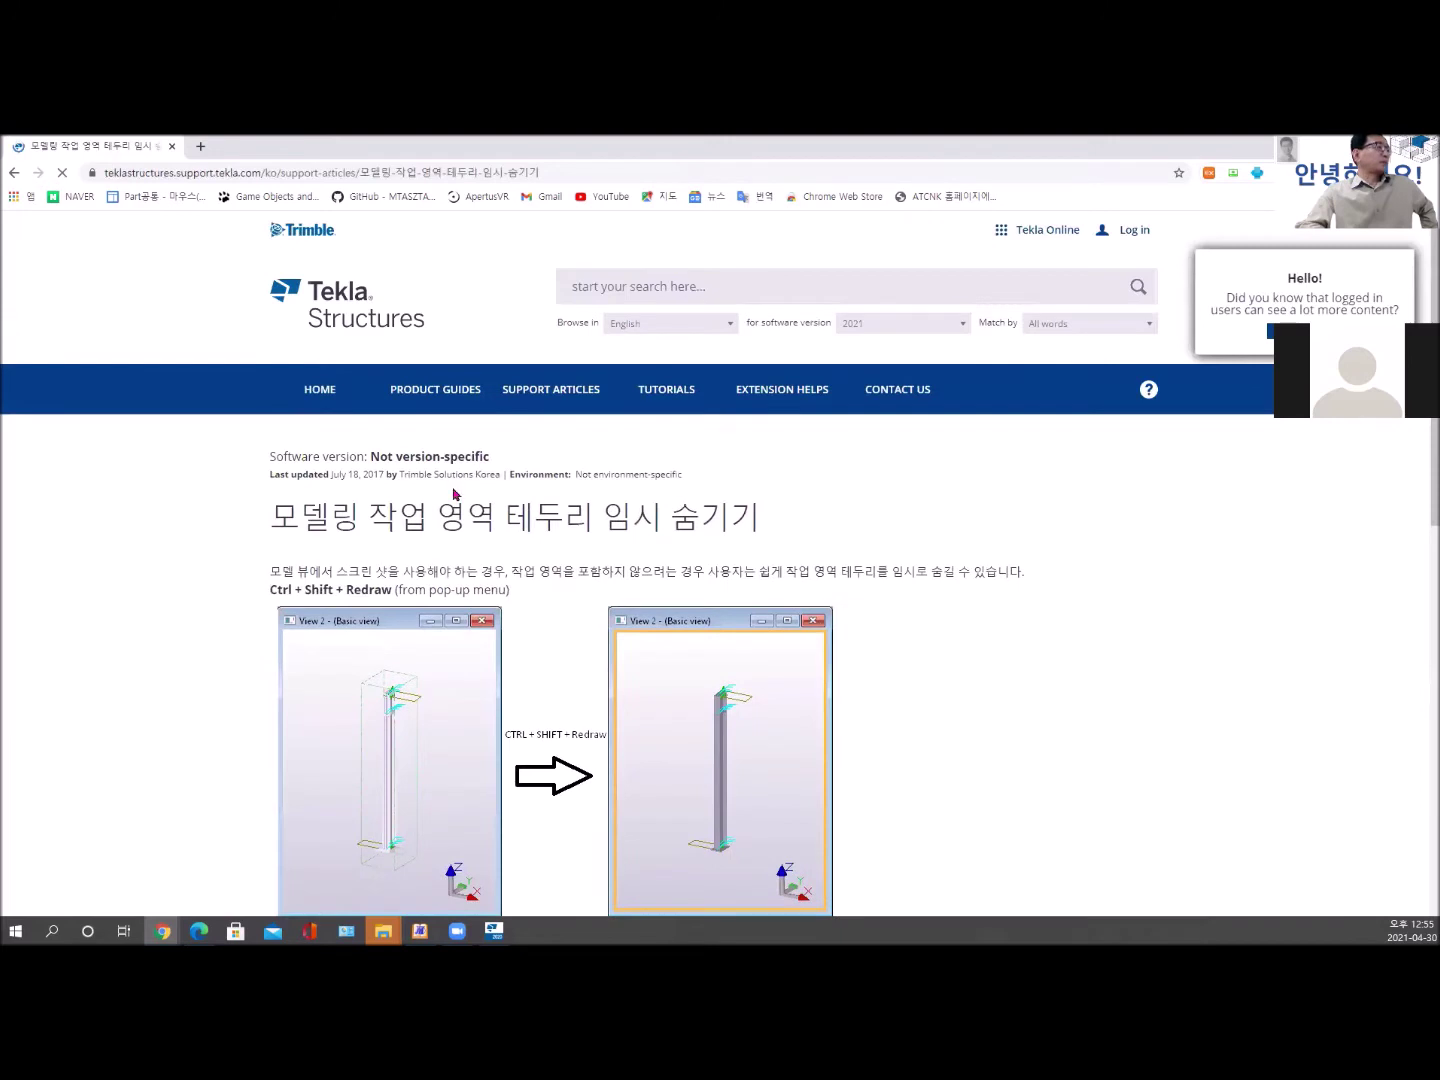
pyautogui.scroll(-2, 491, 563)
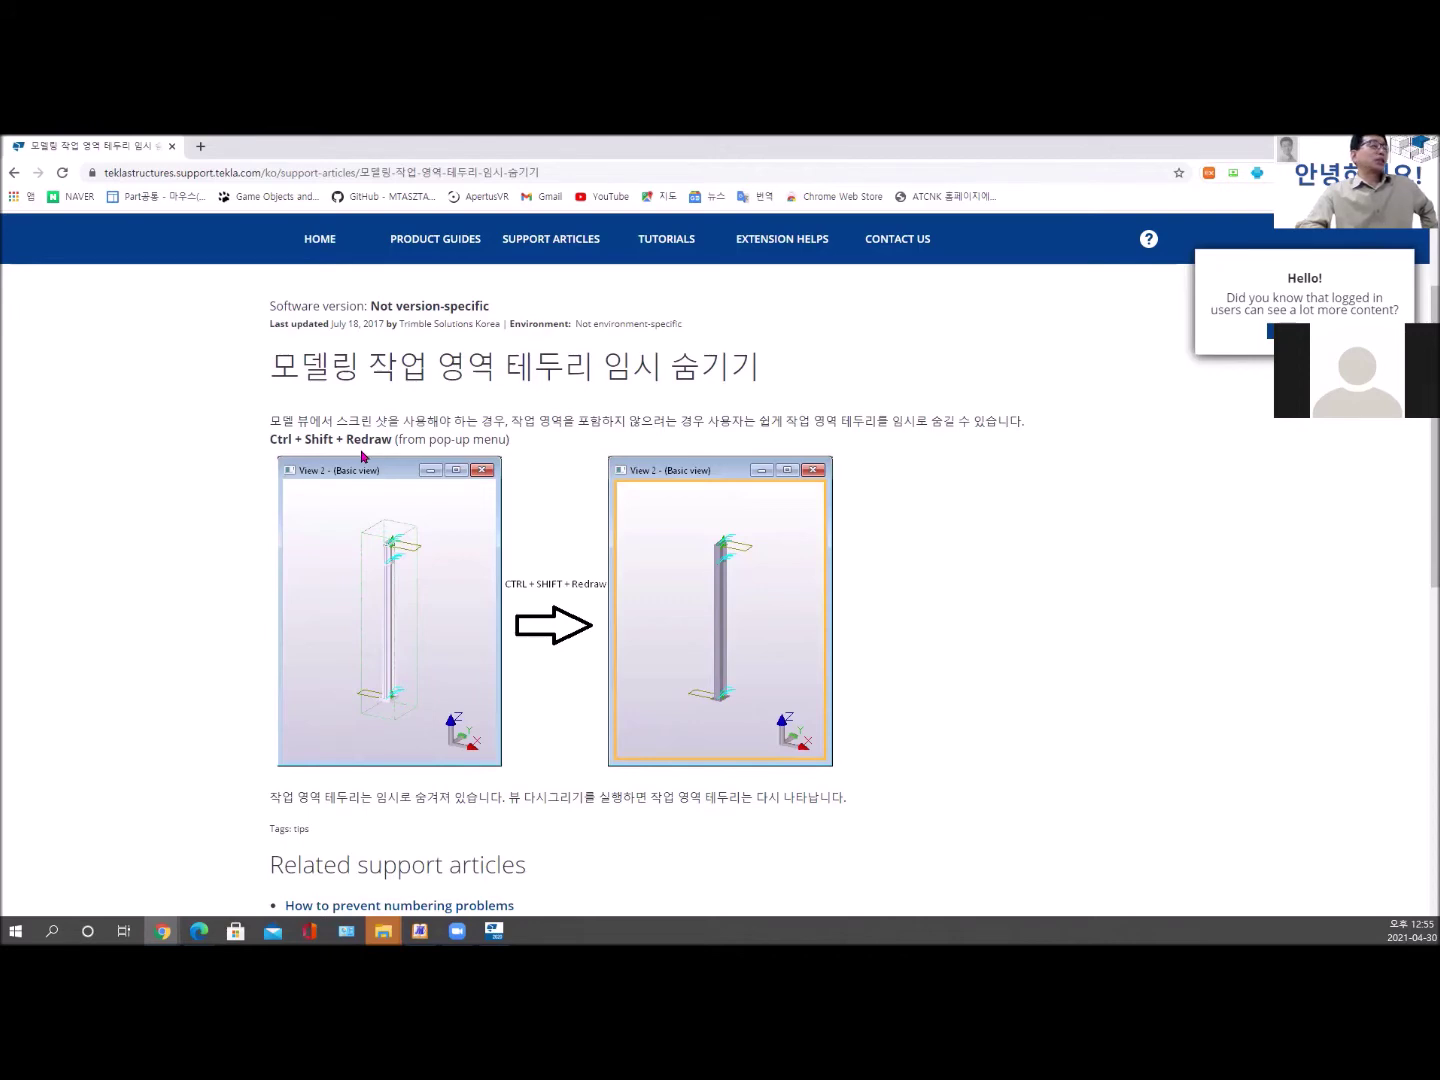
pyautogui.scroll(-3, 542, 651)
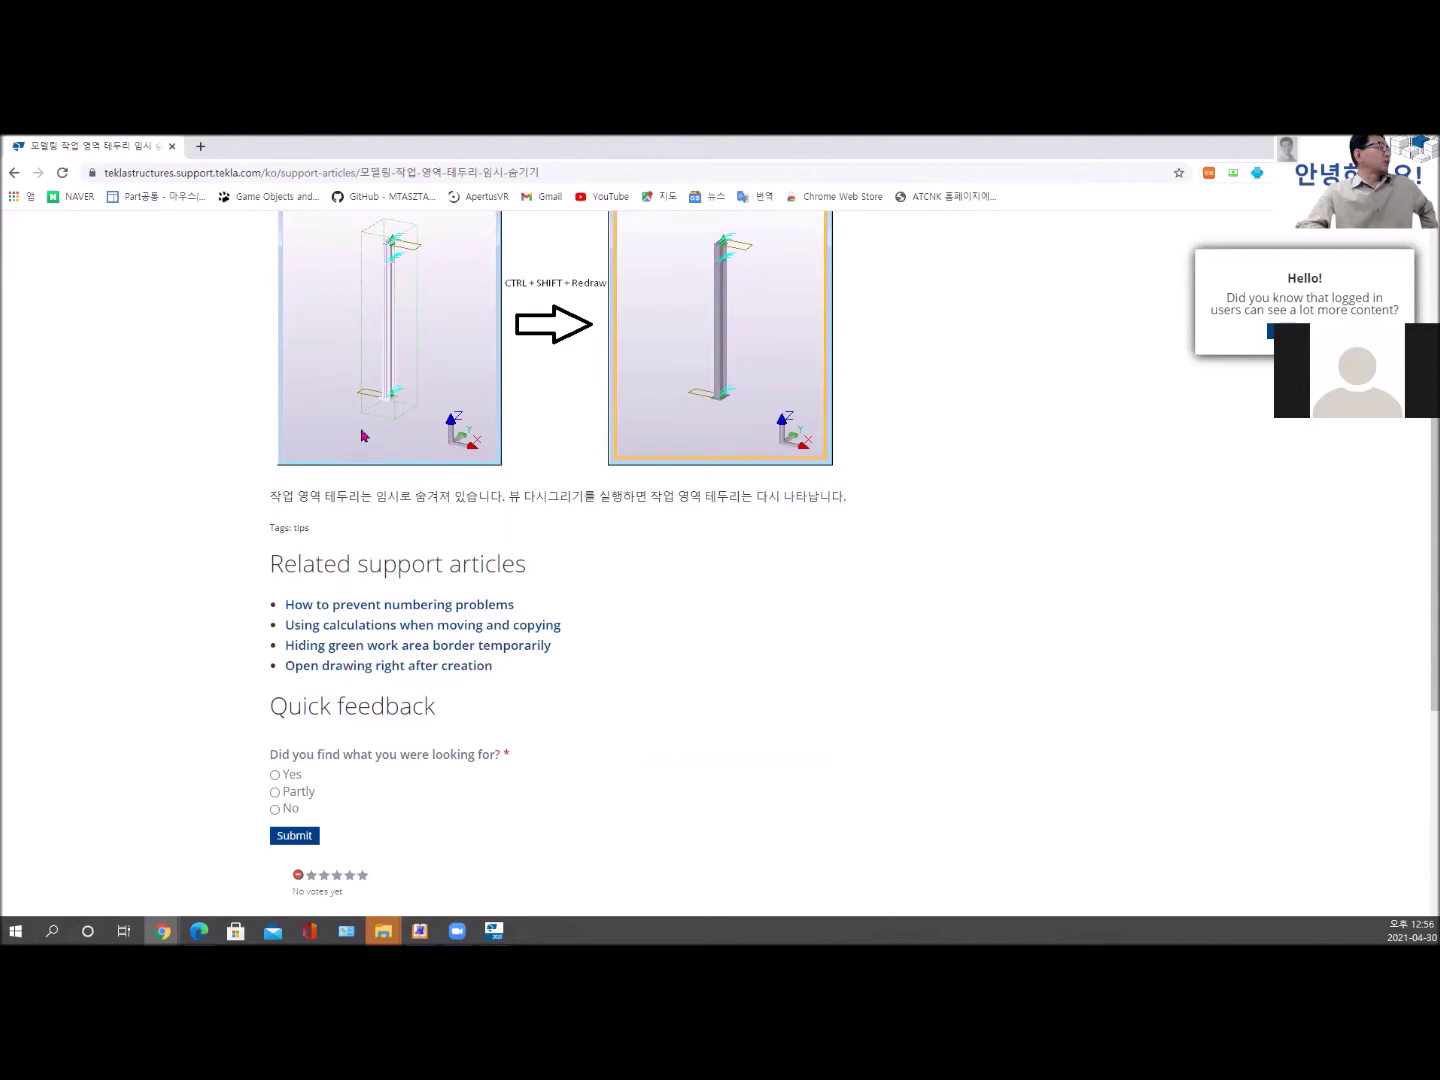
pyautogui.click(14, 174)
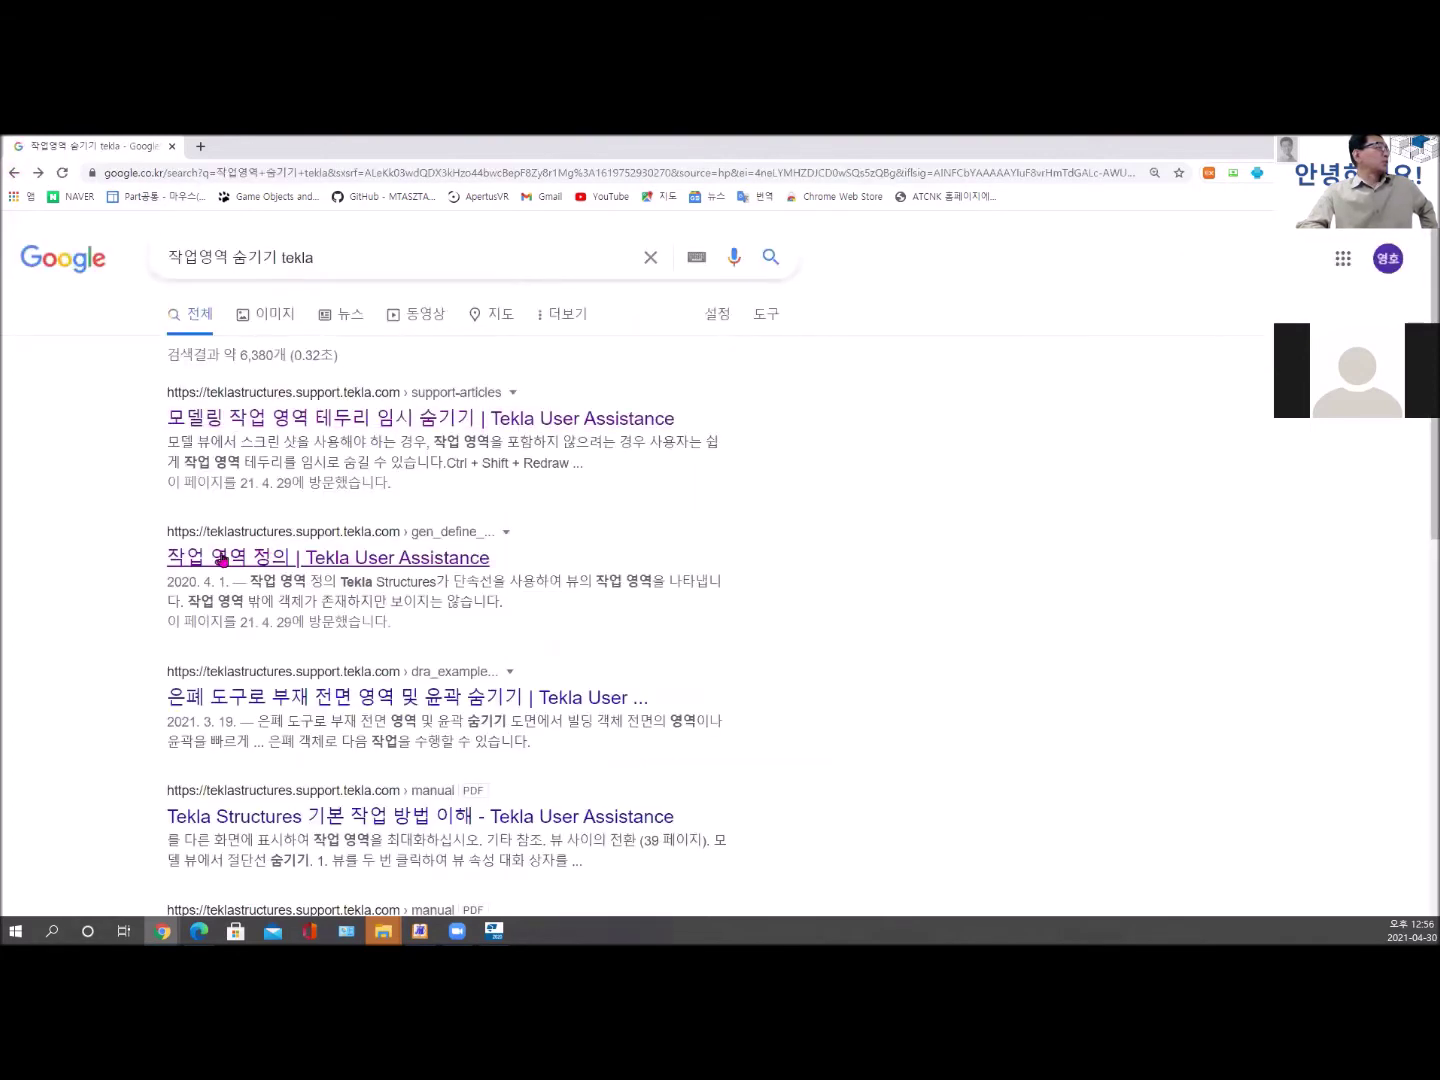
# Open the "작업 영역 정의" article and expand its four sections on fitting the work area and hiding the work area box.
pyautogui.click(222, 559)
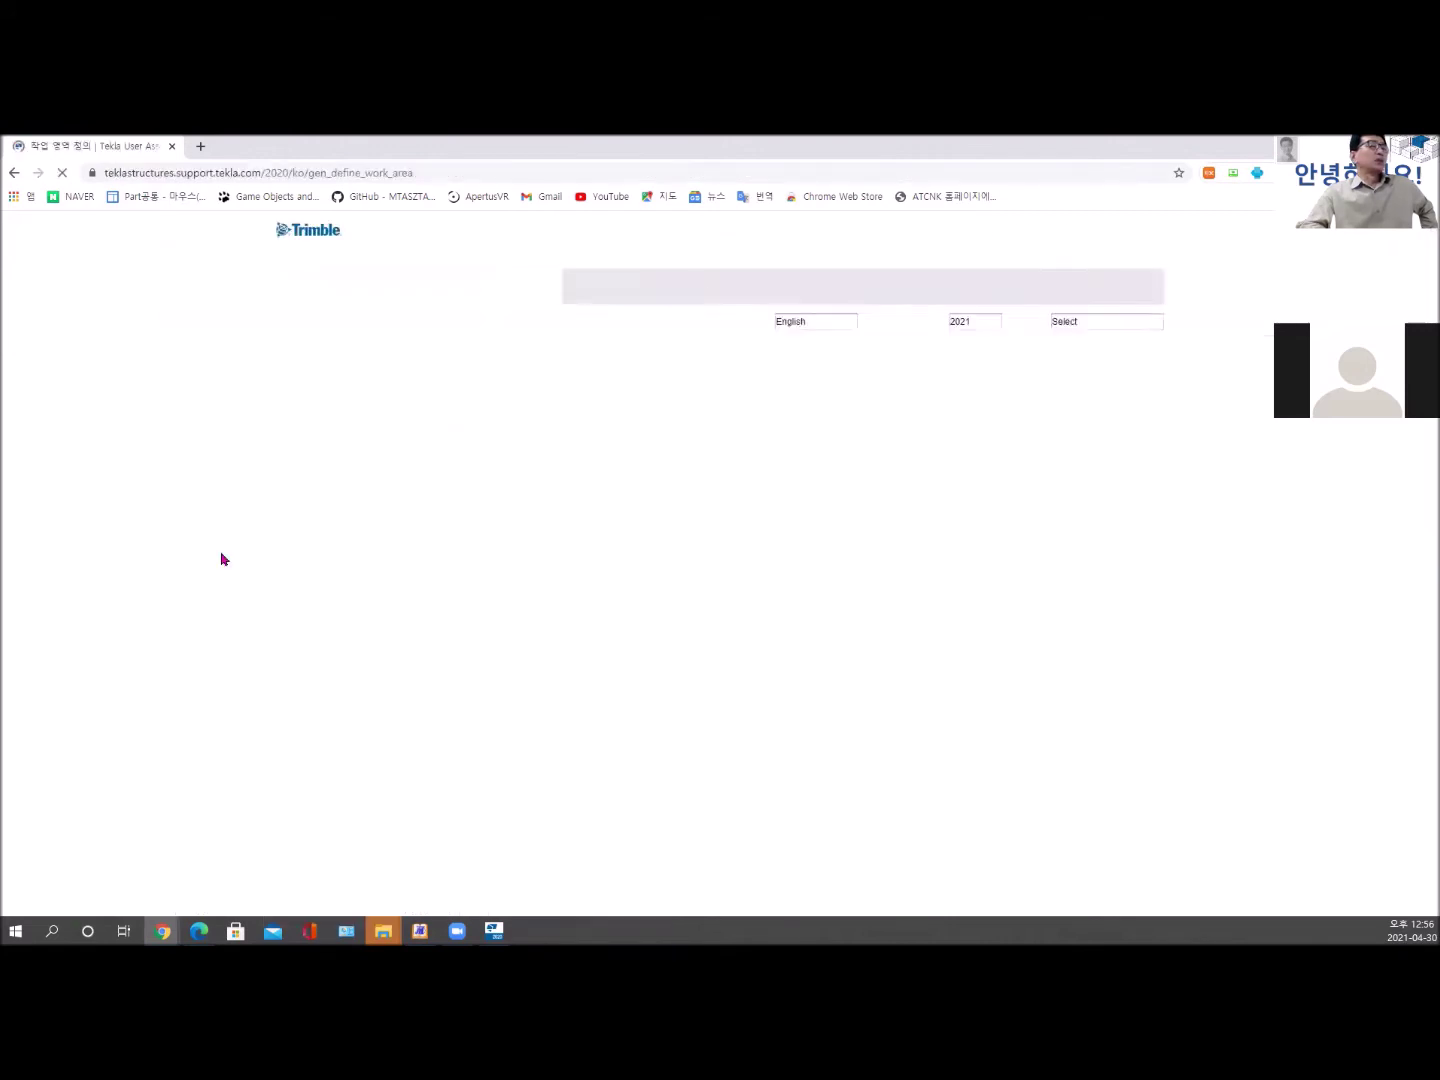
pyautogui.scroll(-3, 302, 580)
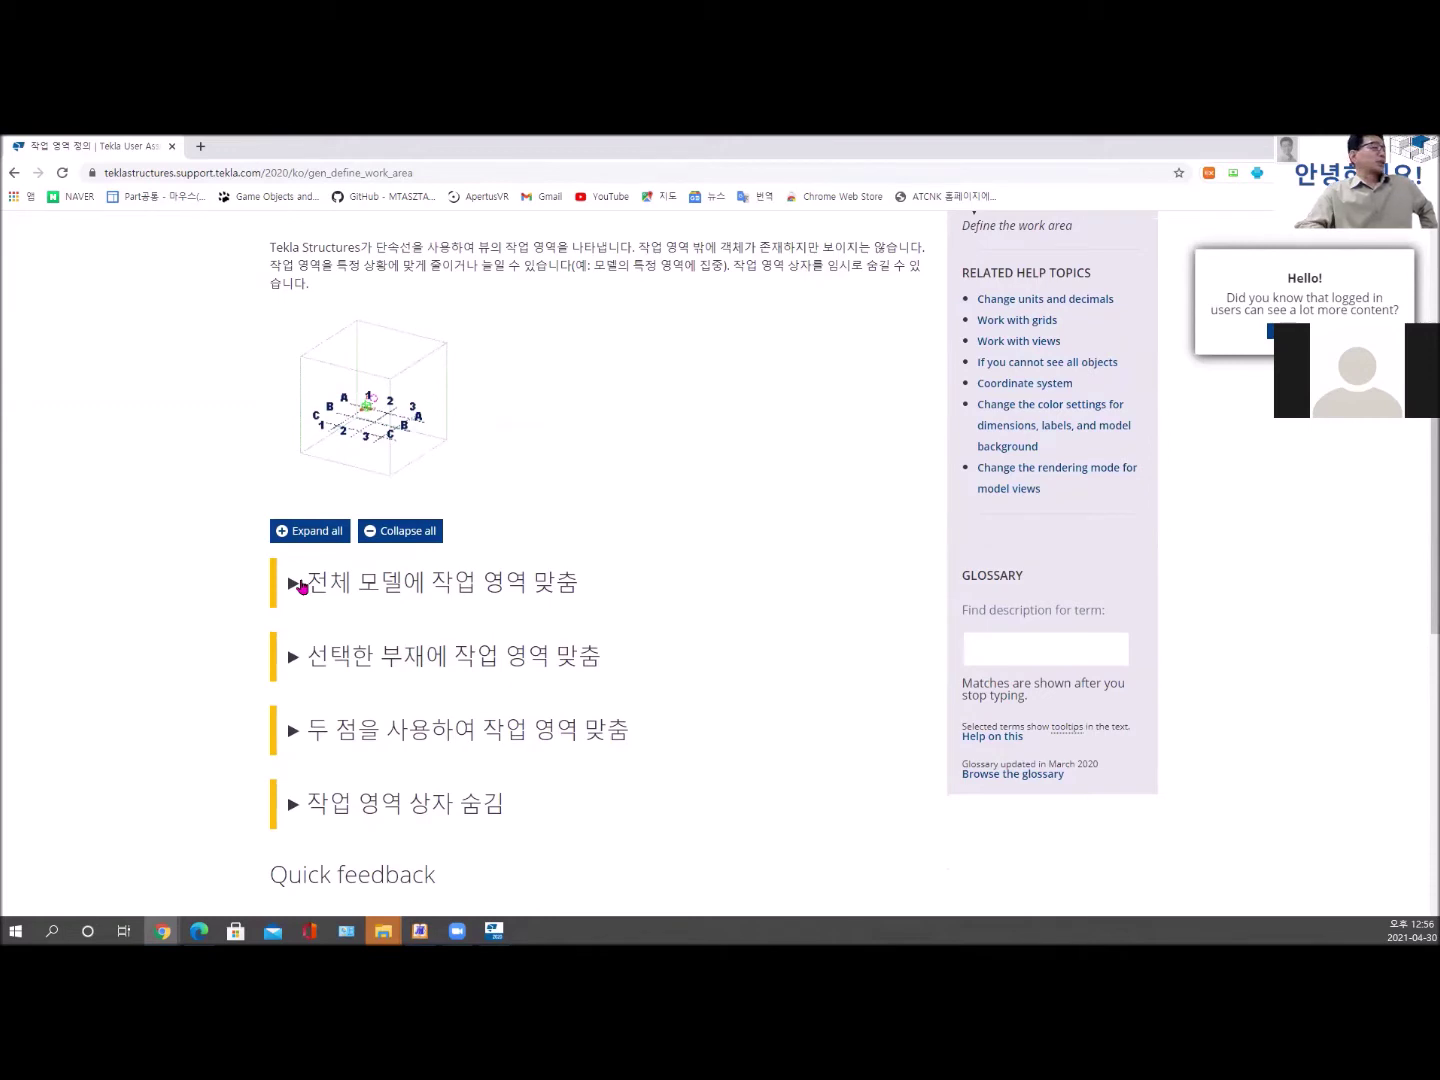
pyautogui.scroll(-1, 301, 589)
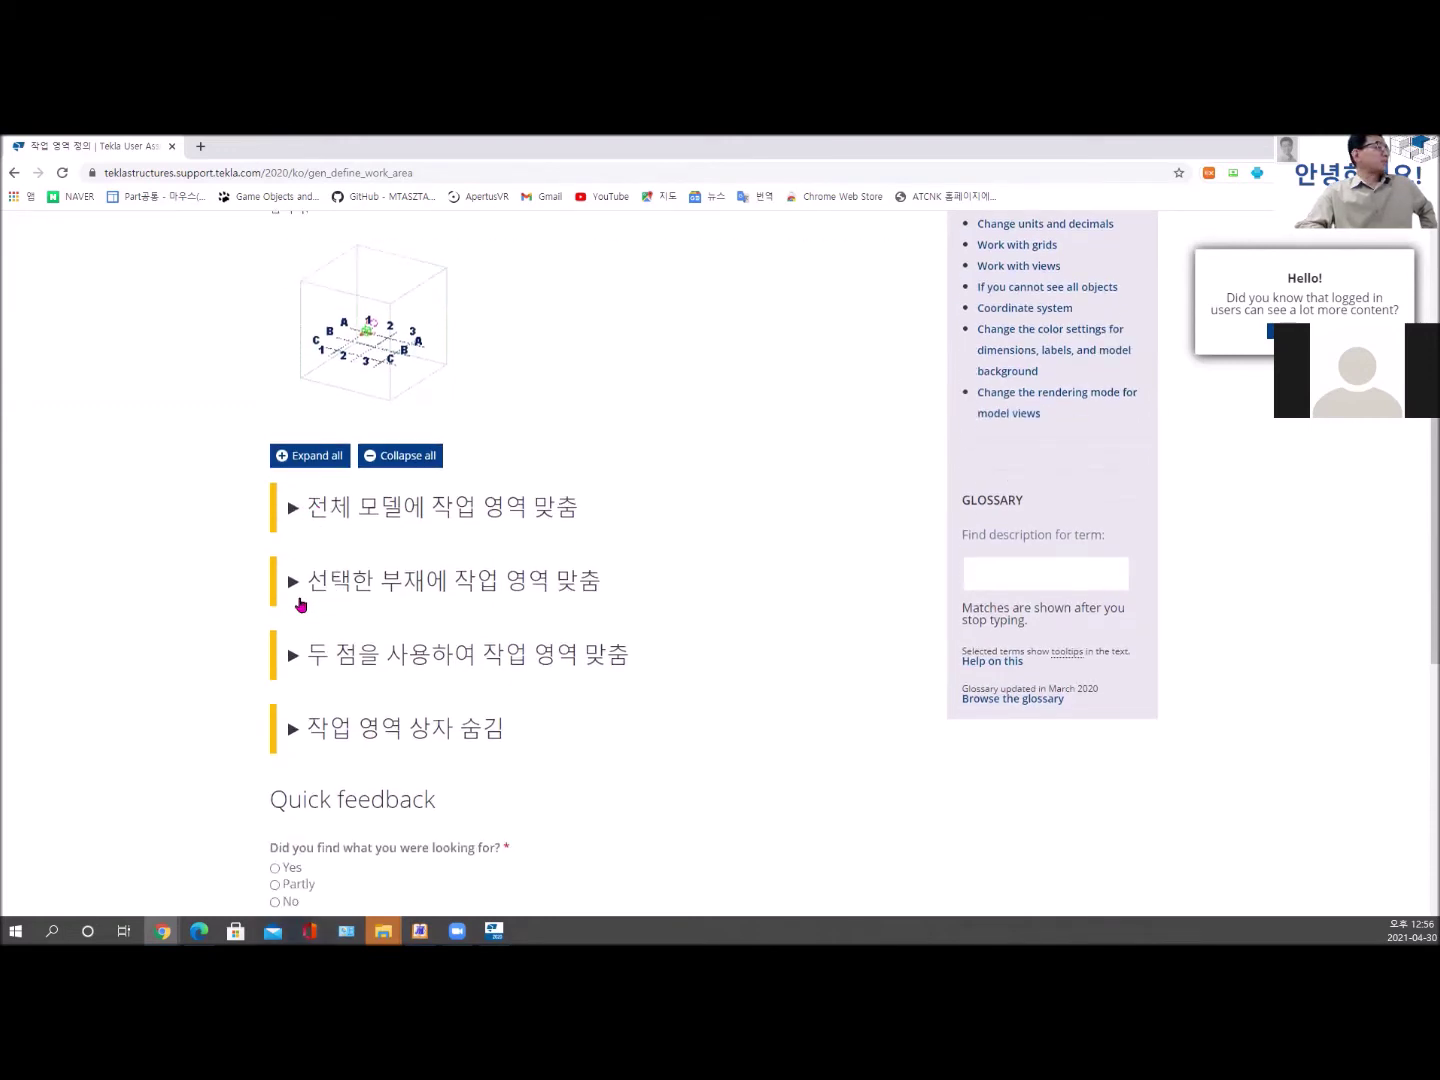
pyautogui.click(351, 511)
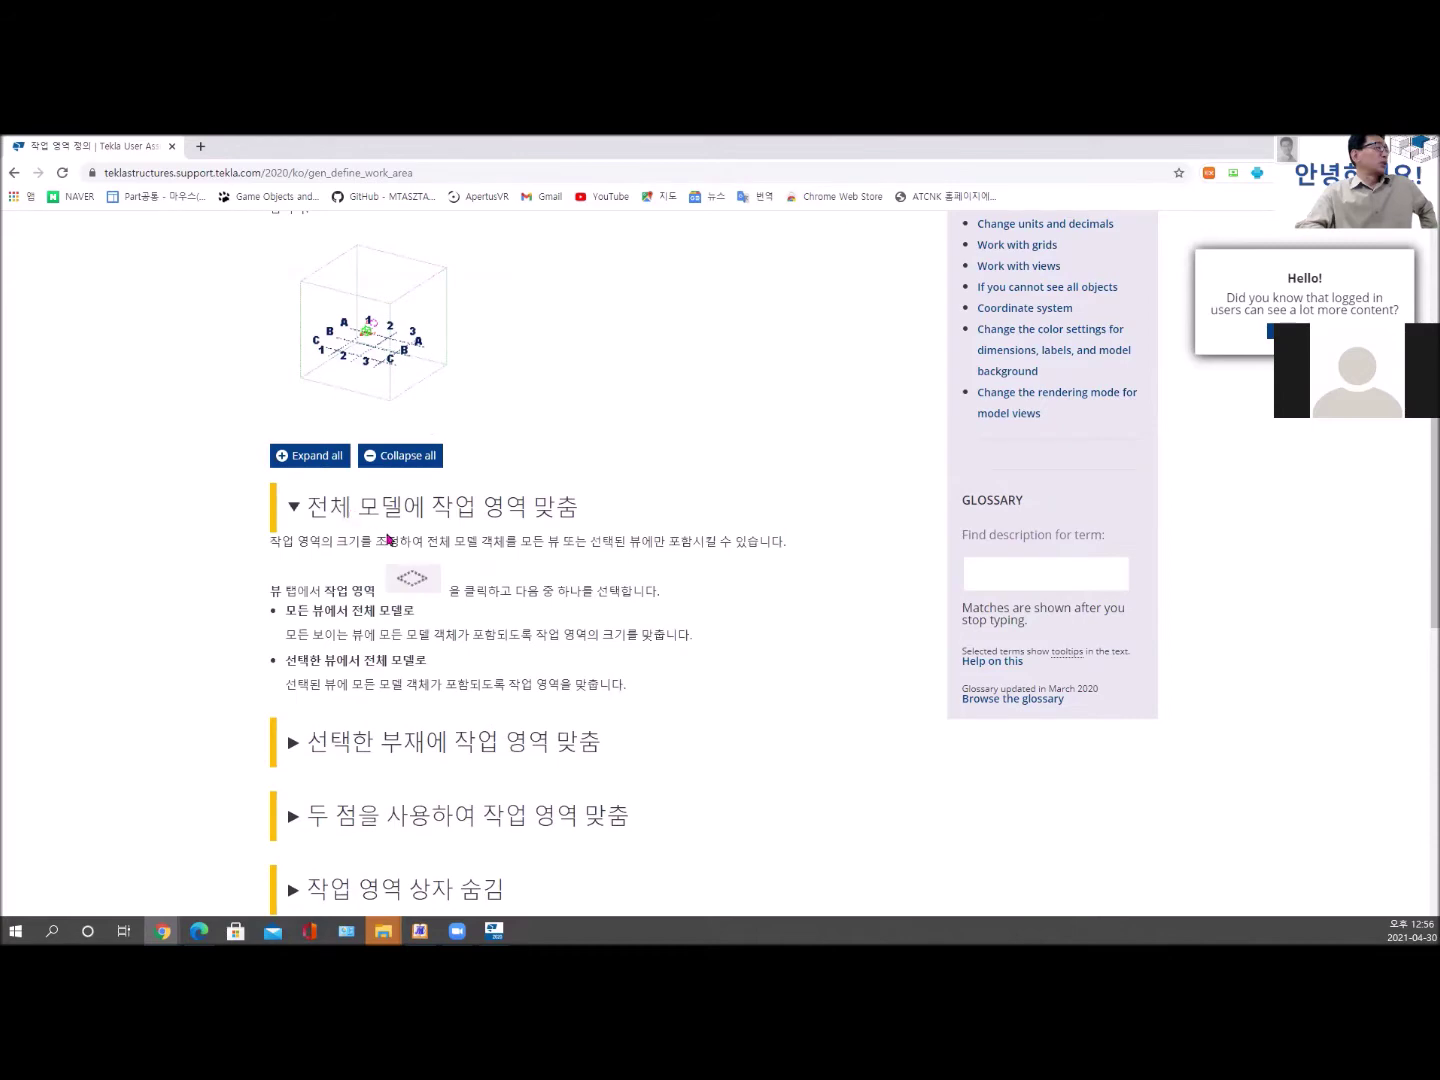
pyautogui.scroll(-2, 366, 628)
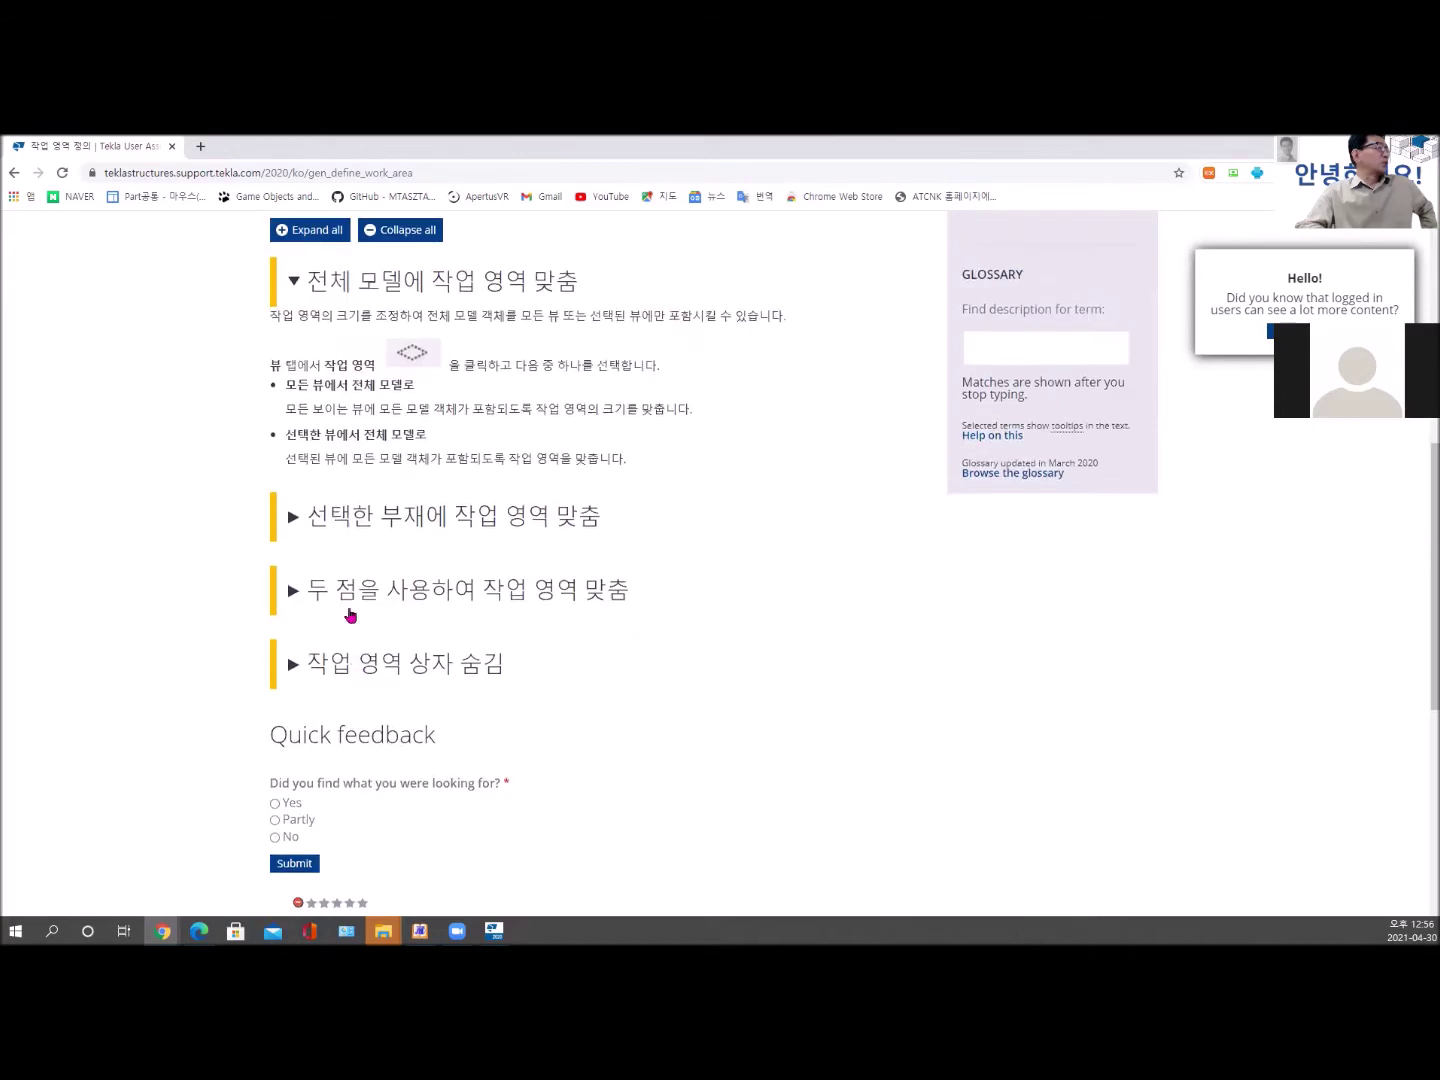
pyautogui.click(355, 525)
pyautogui.scroll(-2, 395, 560)
pyautogui.click(388, 556)
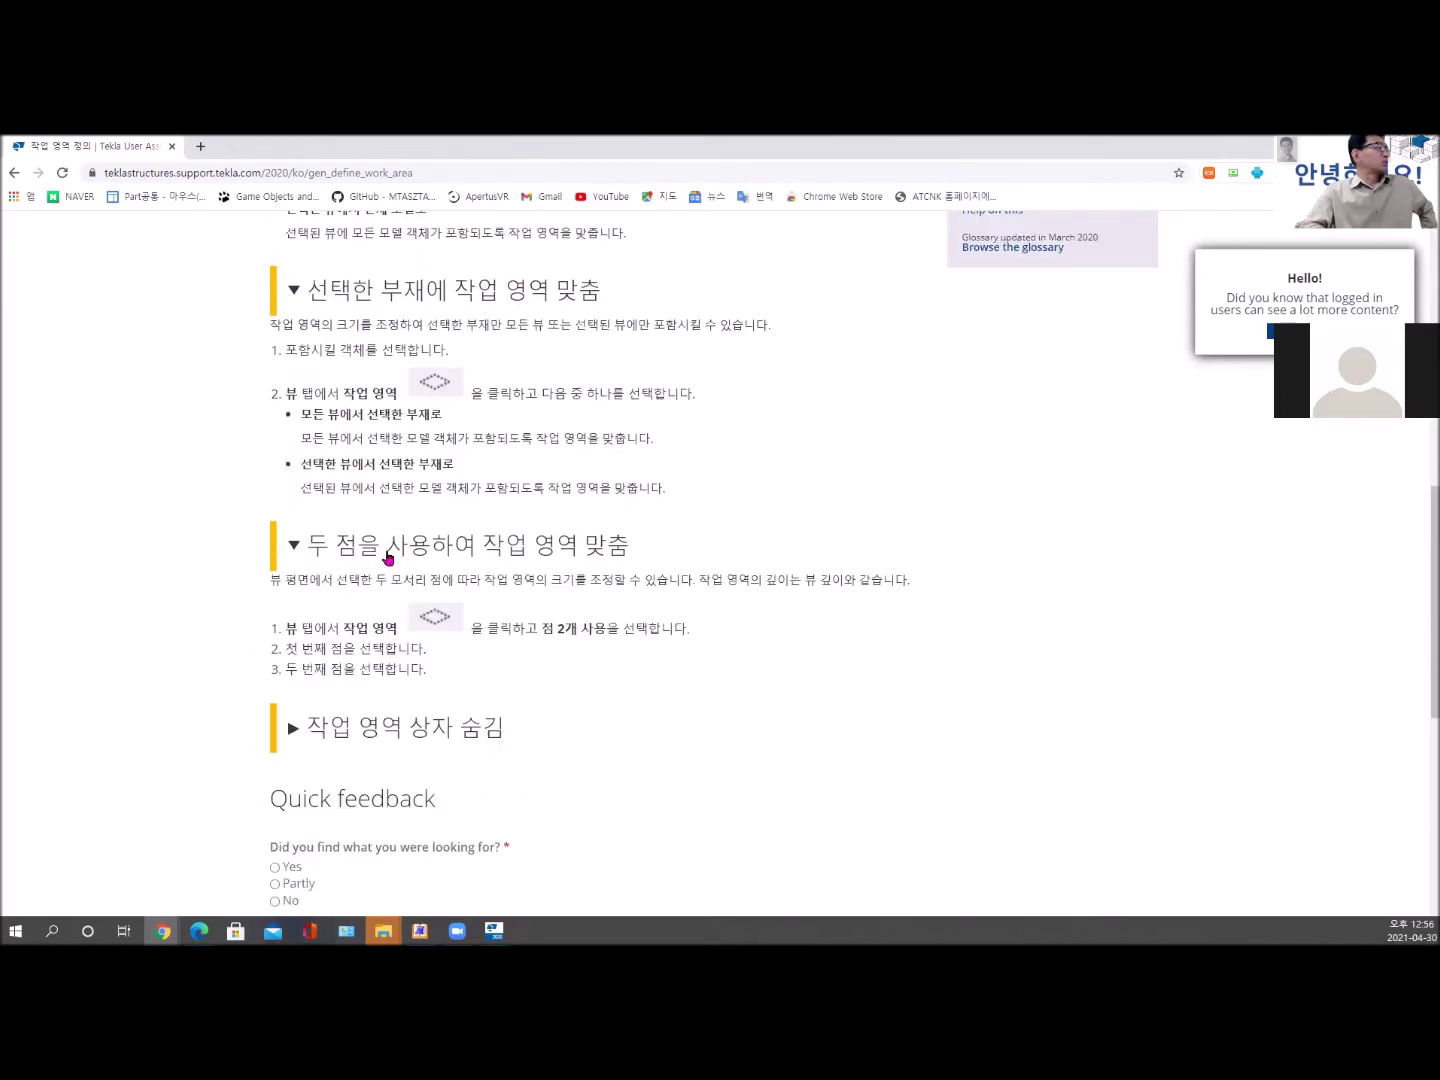
pyautogui.scroll(-2, 391, 570)
pyautogui.click(382, 585)
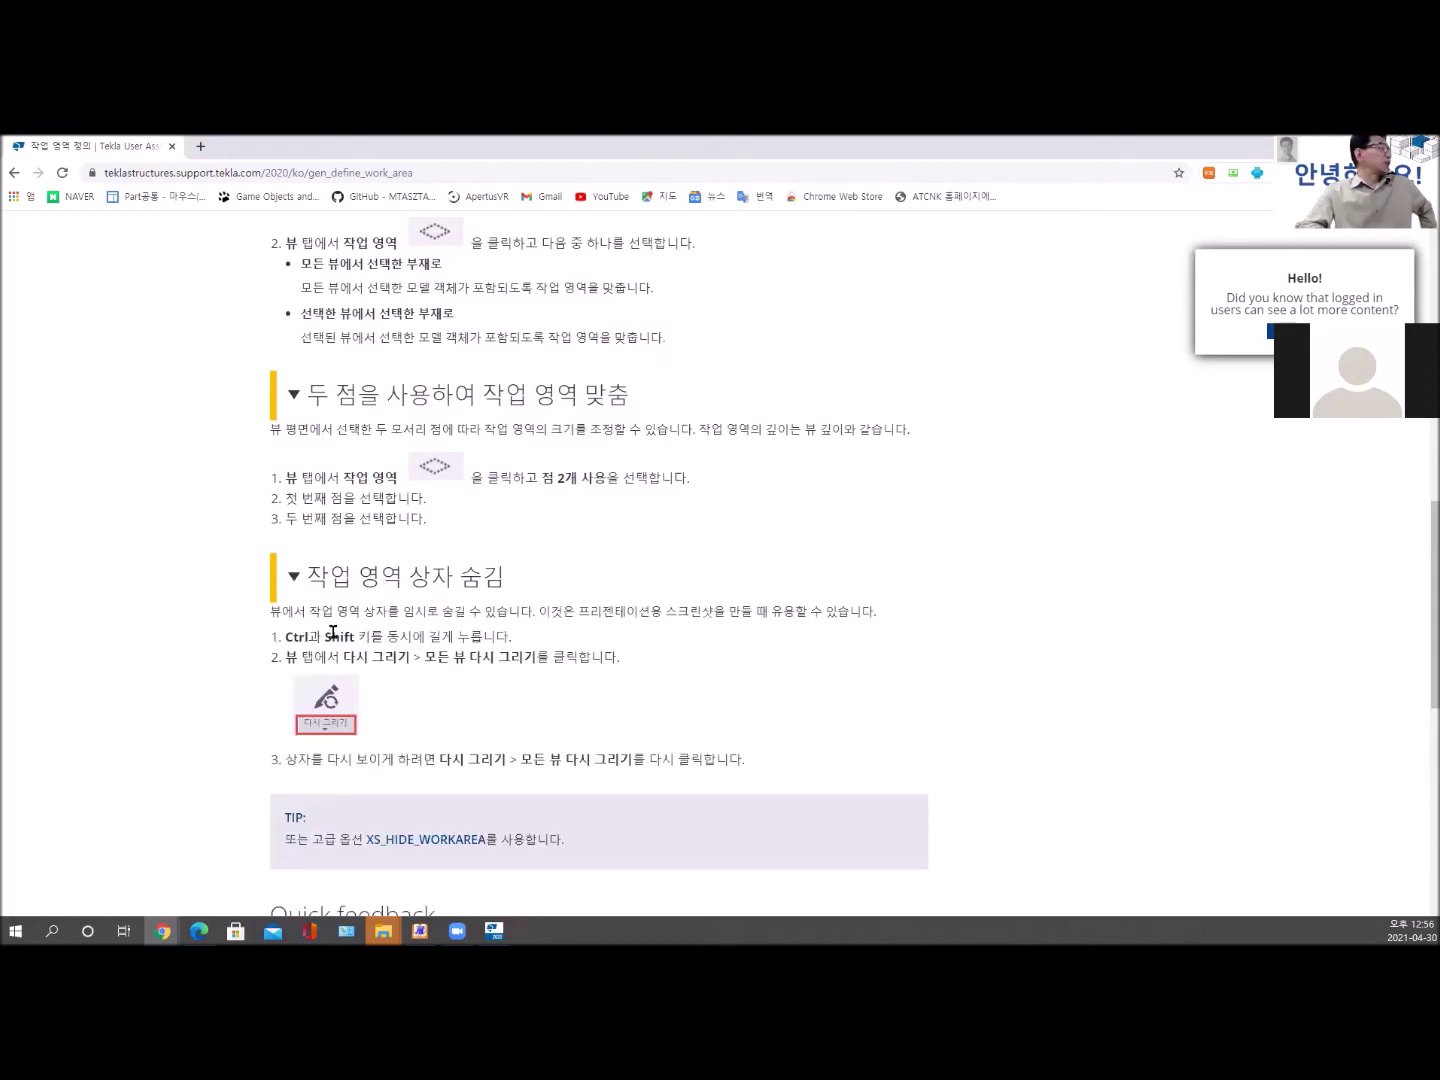
pyautogui.scroll(-1, 333, 630)
pyautogui.scroll(-1, 375, 595)
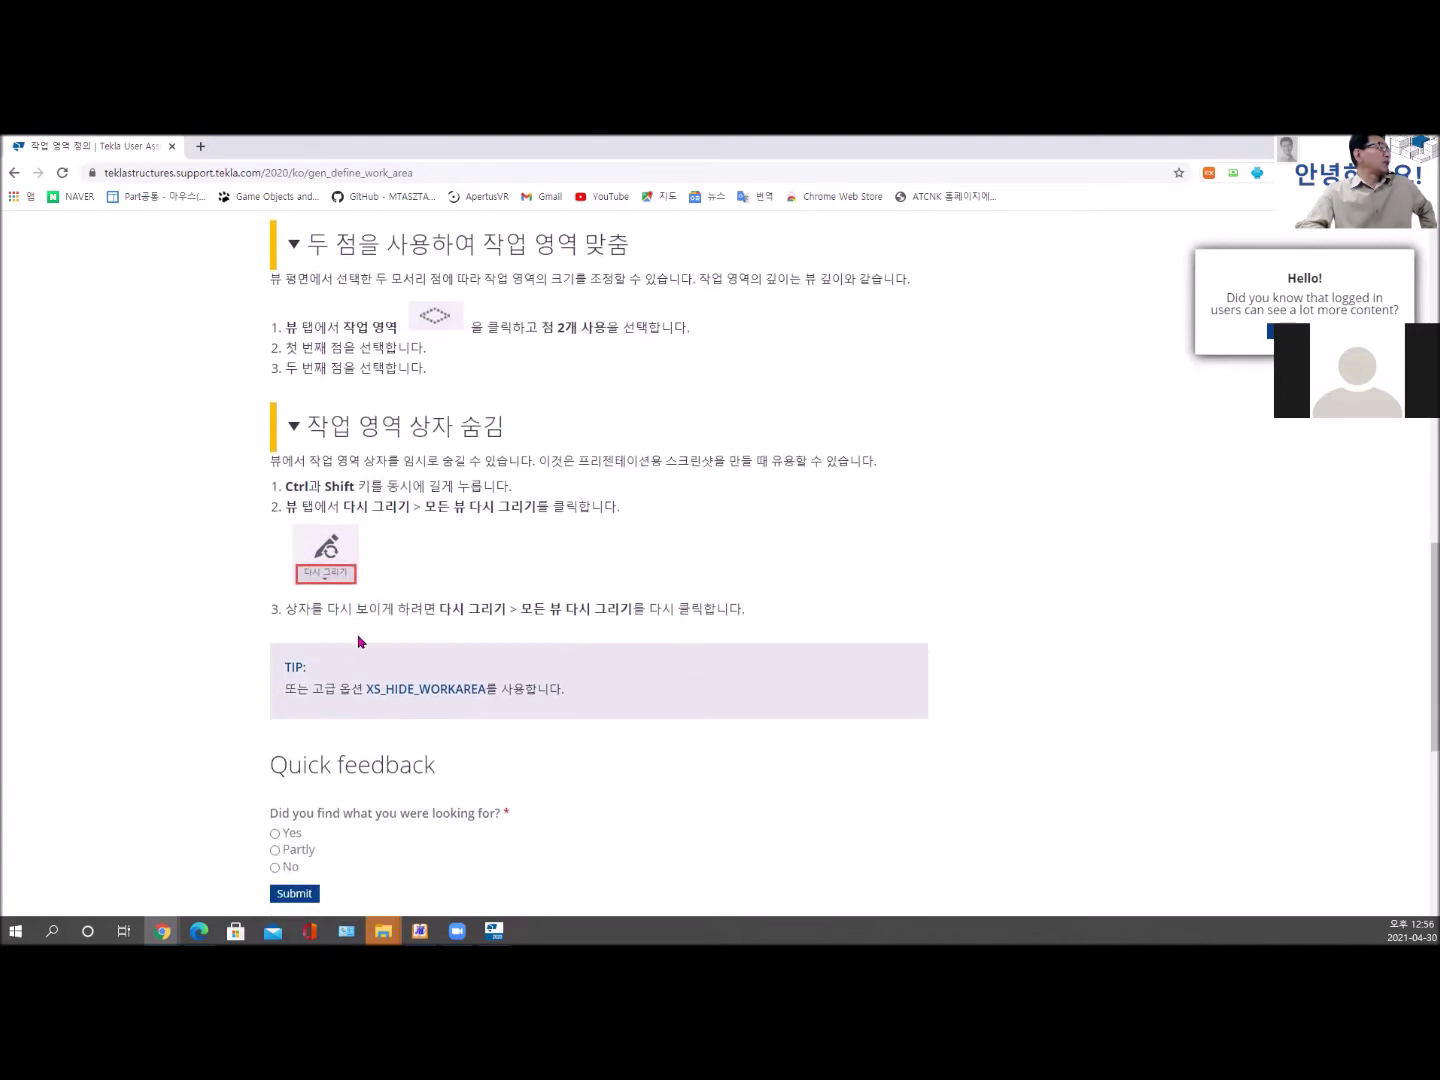
# Review the article's hiding tip and its work area fitting sections, and open the linked XS_HIDE_WORKAREA advanced option page.
pyautogui.moveTo(284, 686); pyautogui.dragTo(554, 685)
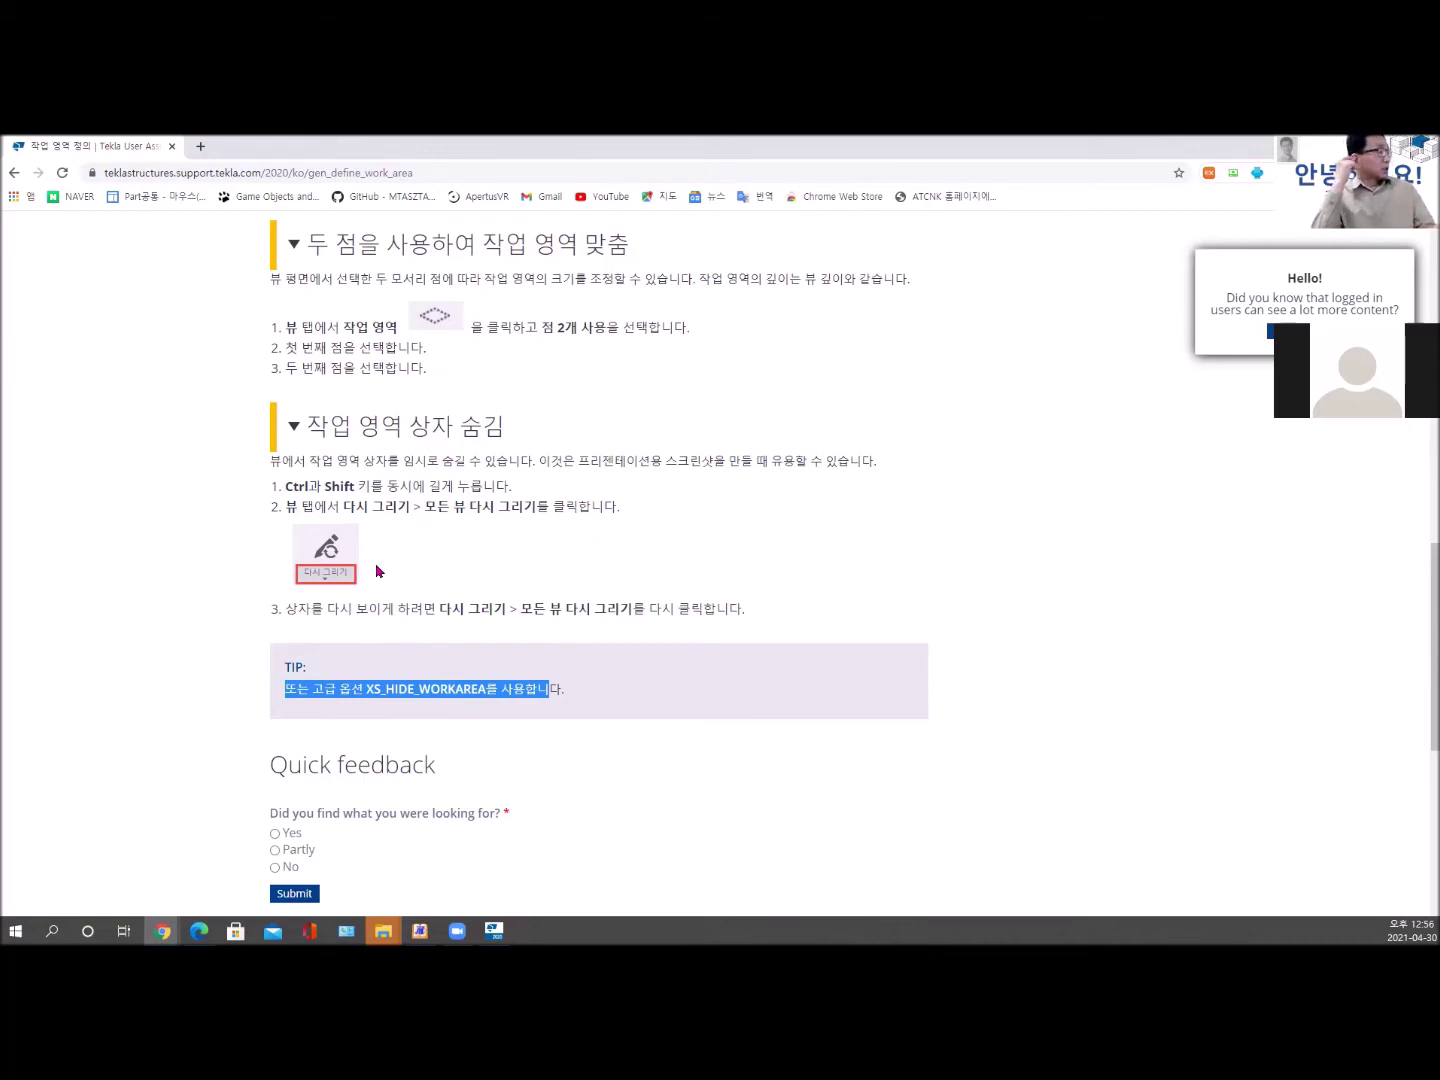
pyautogui.scroll(4, 540, 588)
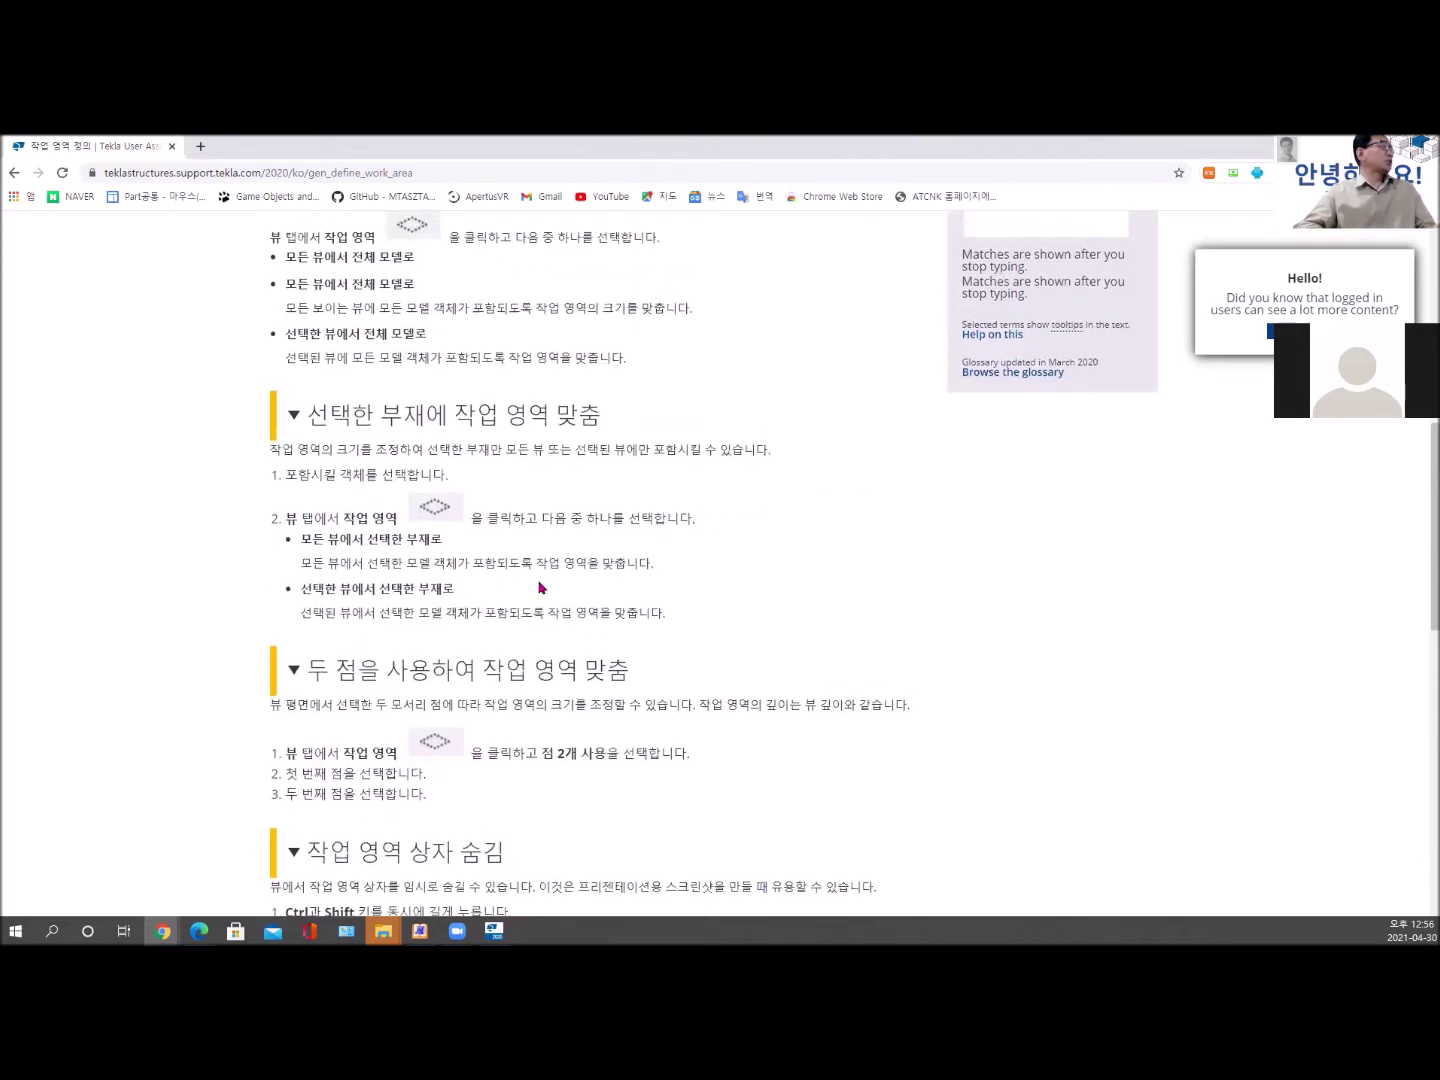
pyautogui.scroll(2, 540, 587)
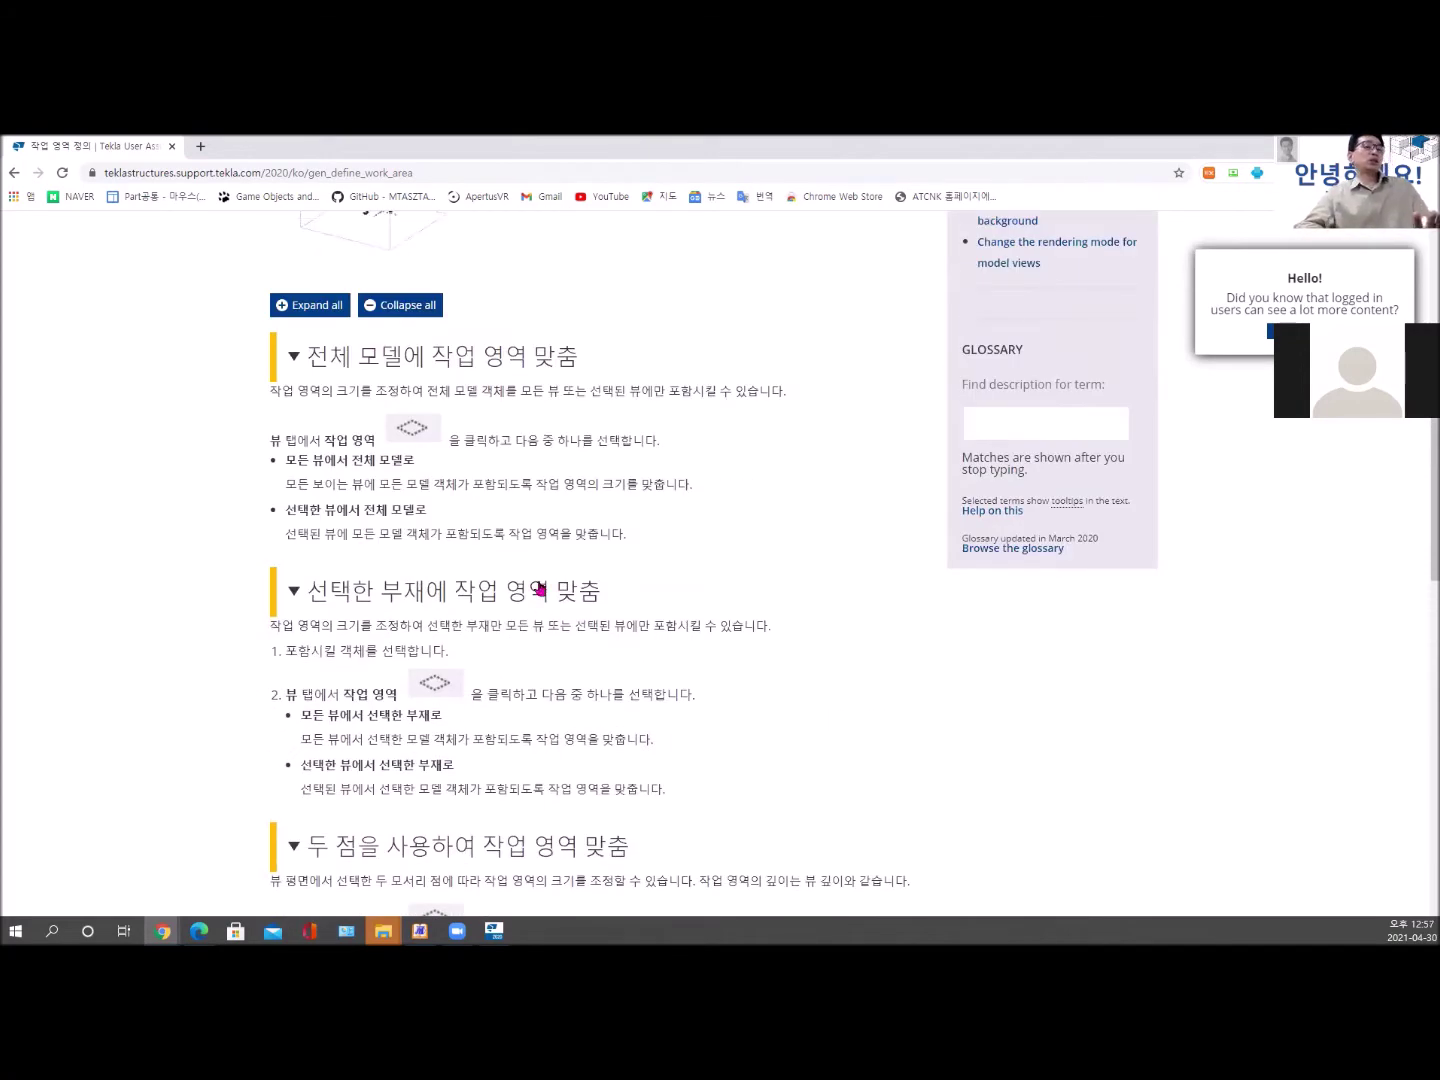
pyautogui.scroll(-8, 540, 590)
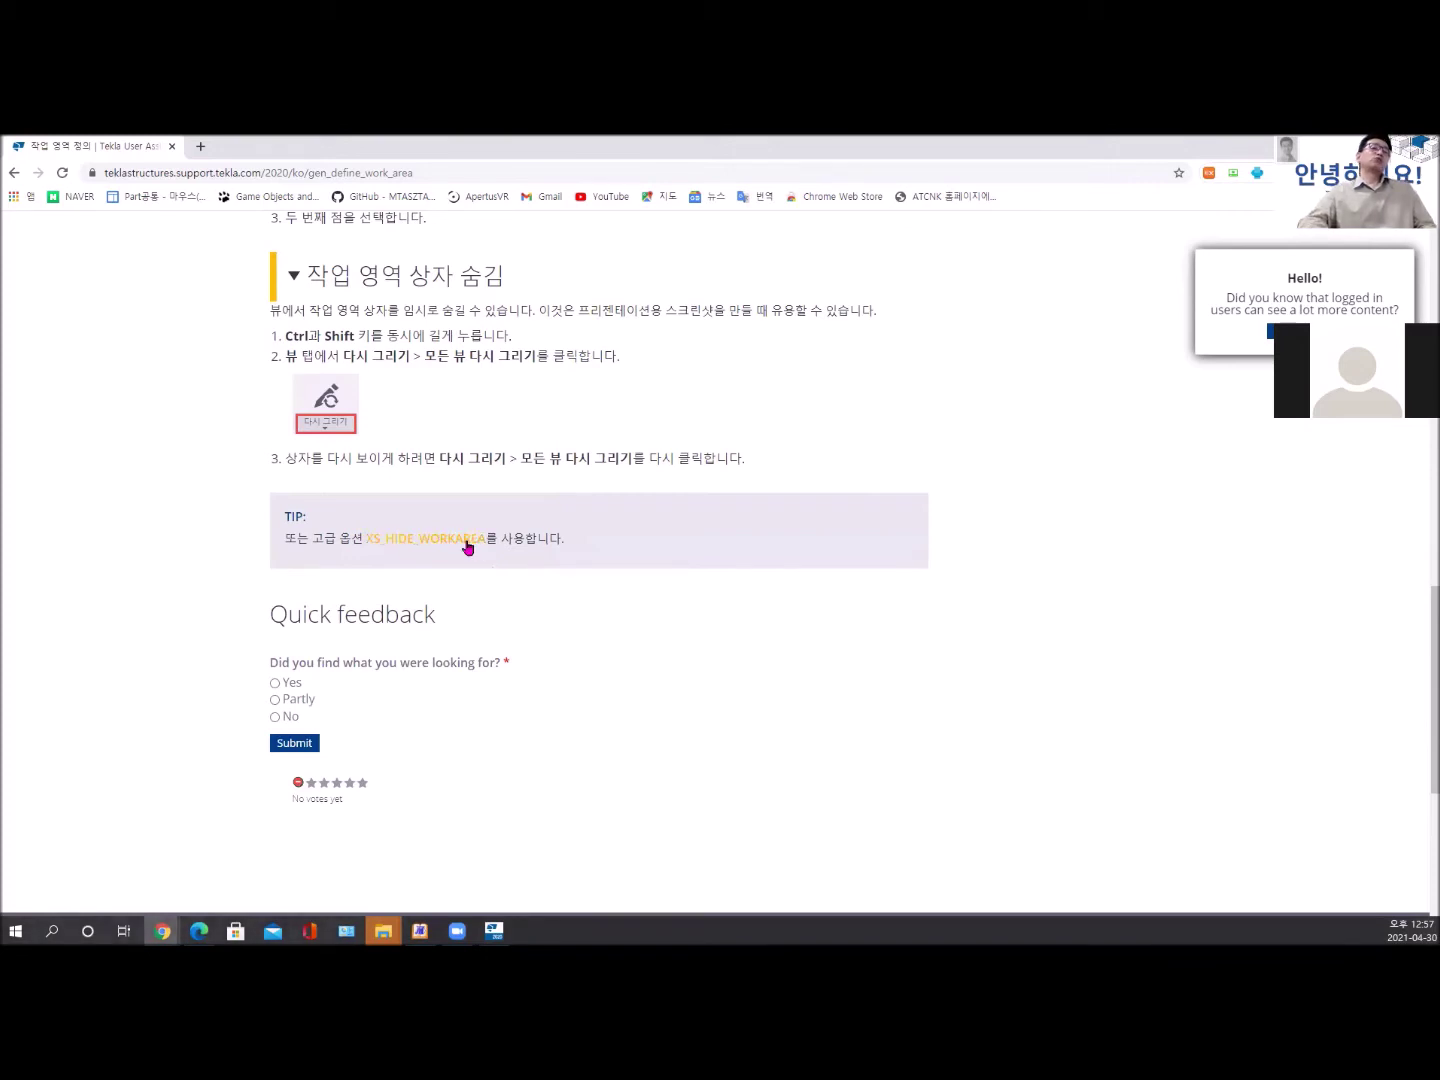
pyautogui.click(413, 541)
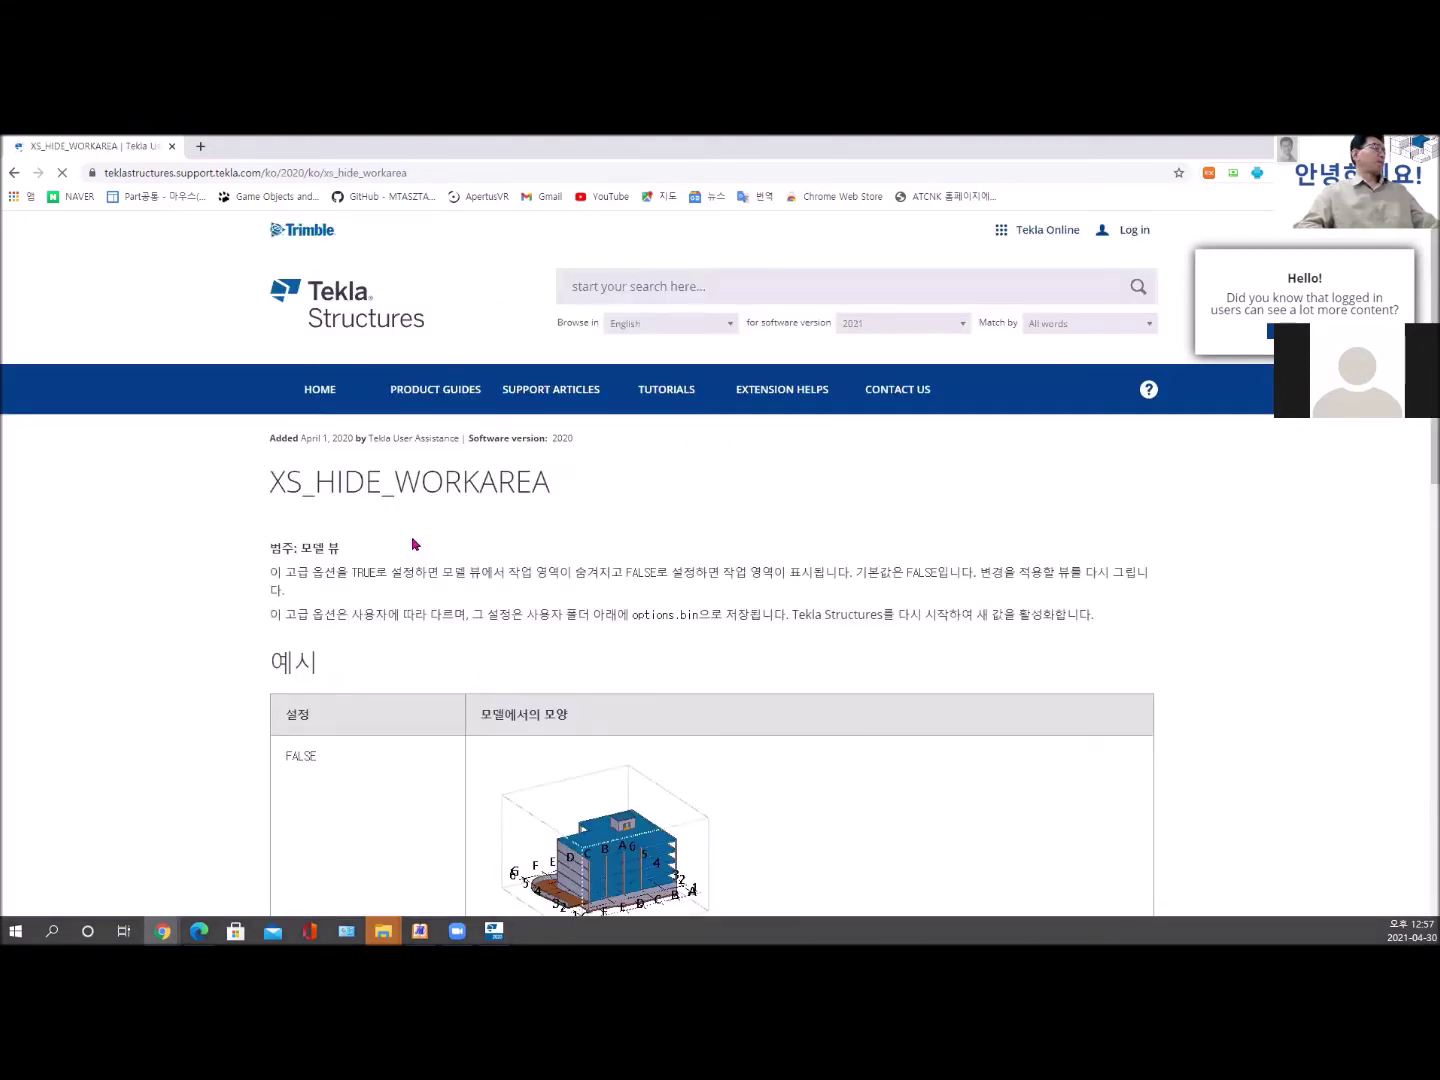
# Read the XS_HIDE_WORKAREA description and its FALSE/TRUE examples, and open the advanced options (고급 옵션) in Tekla Structures.
pyautogui.scroll(-3, 412, 581)
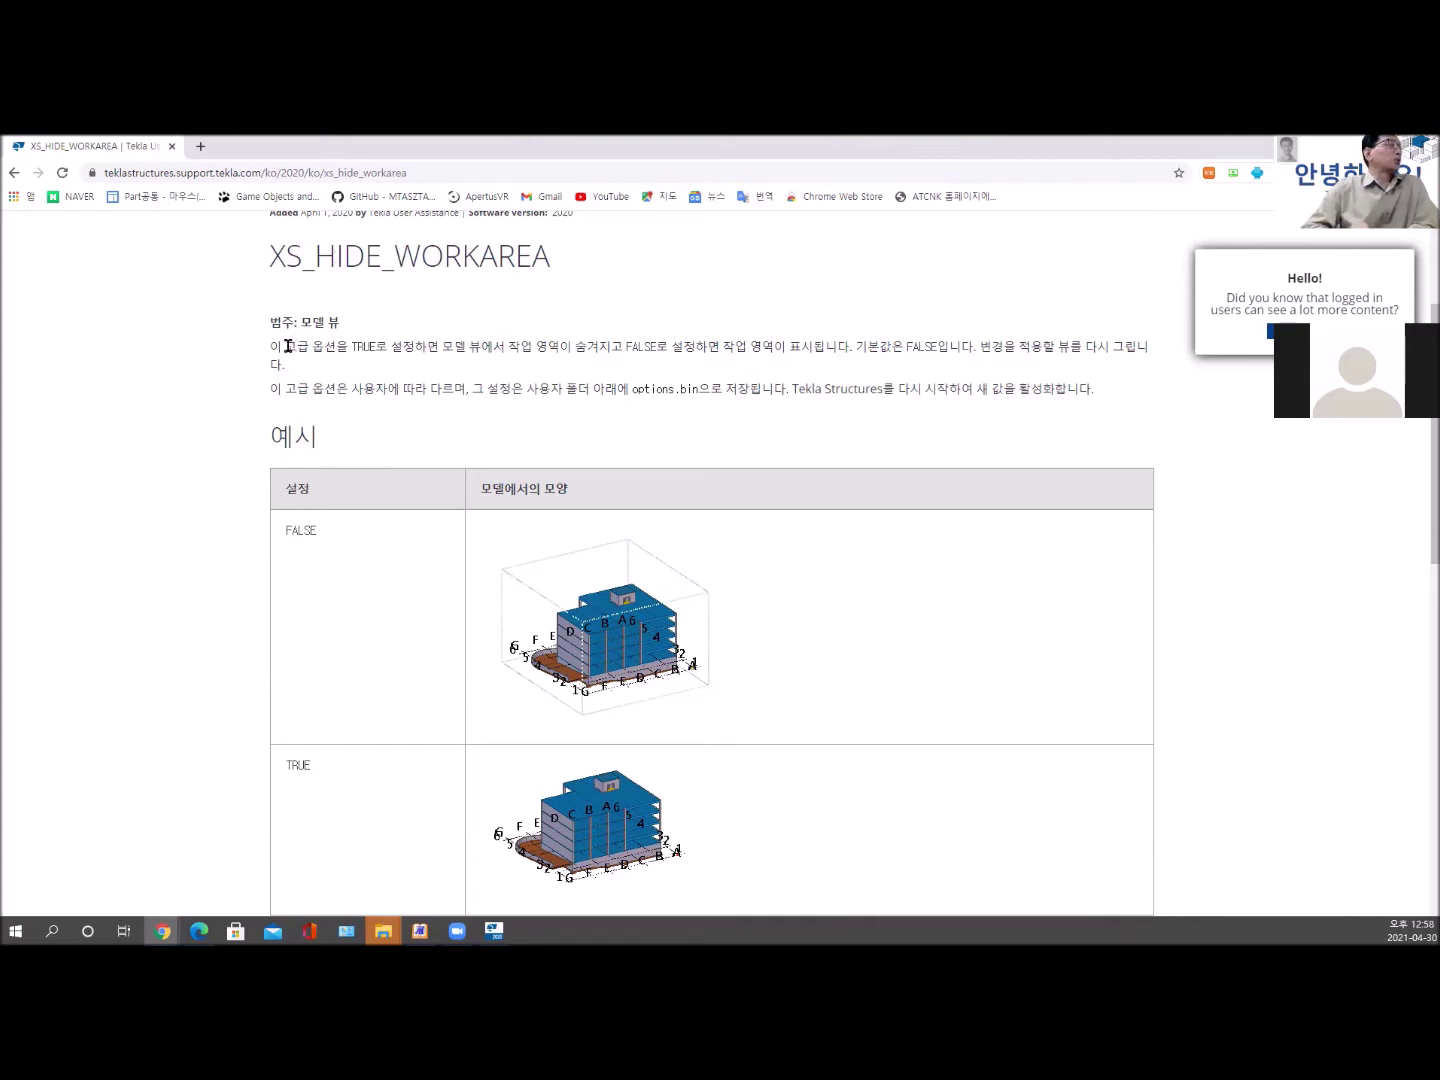
pyautogui.moveTo(286, 347); pyautogui.dragTo(335, 347)
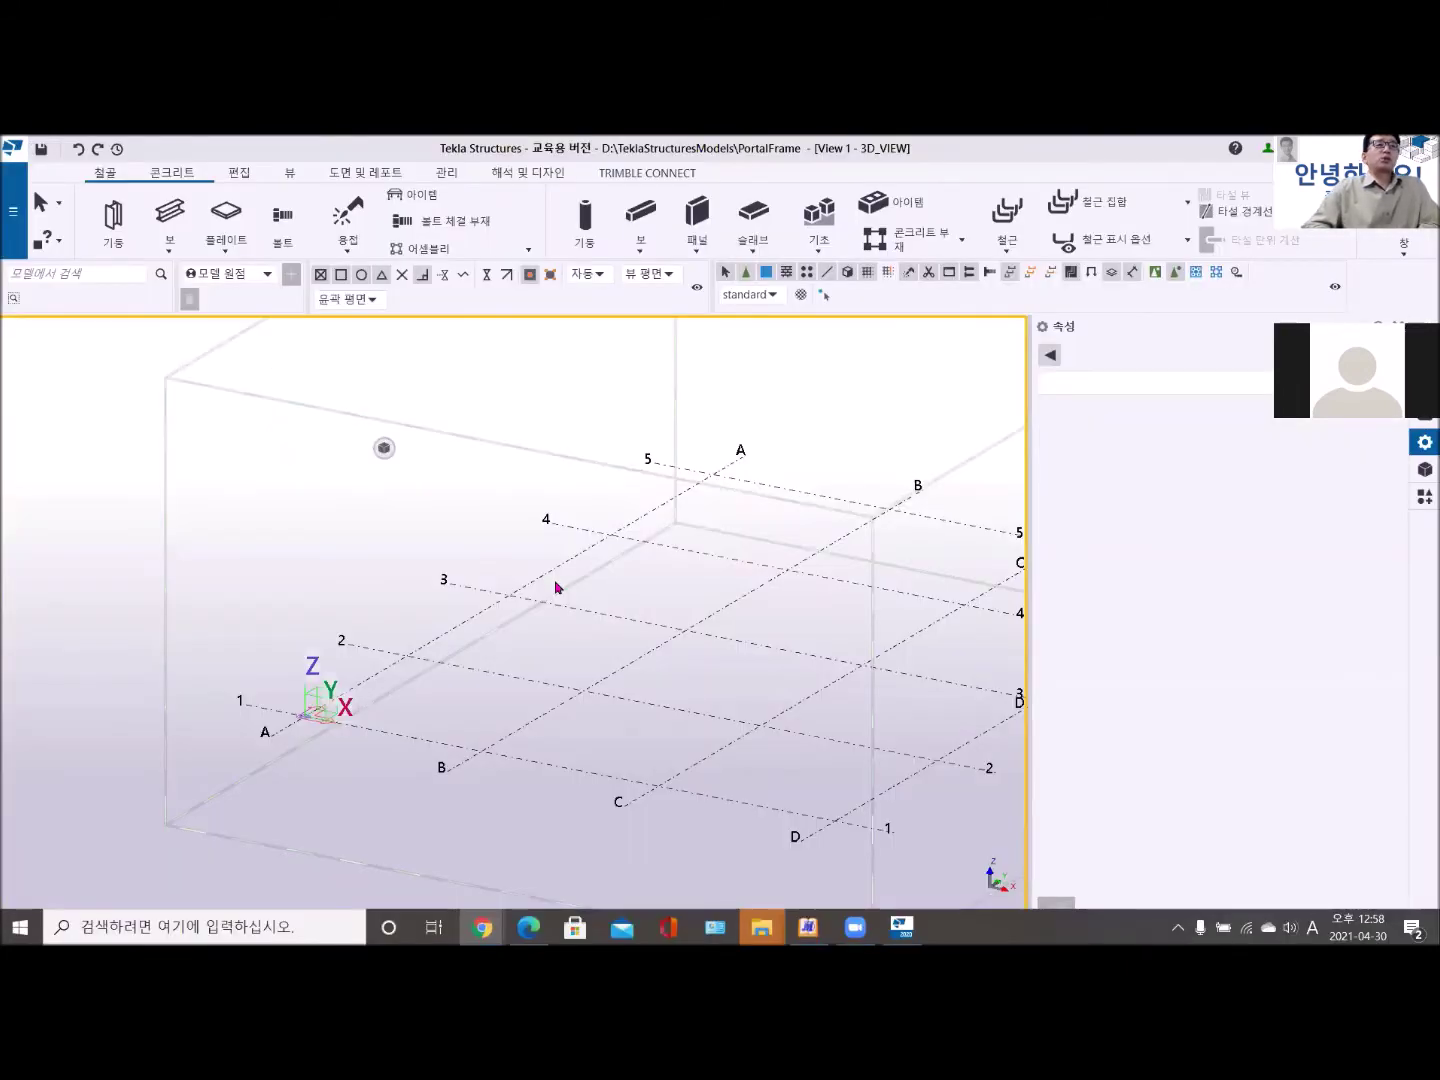
pyautogui.click(14, 214)
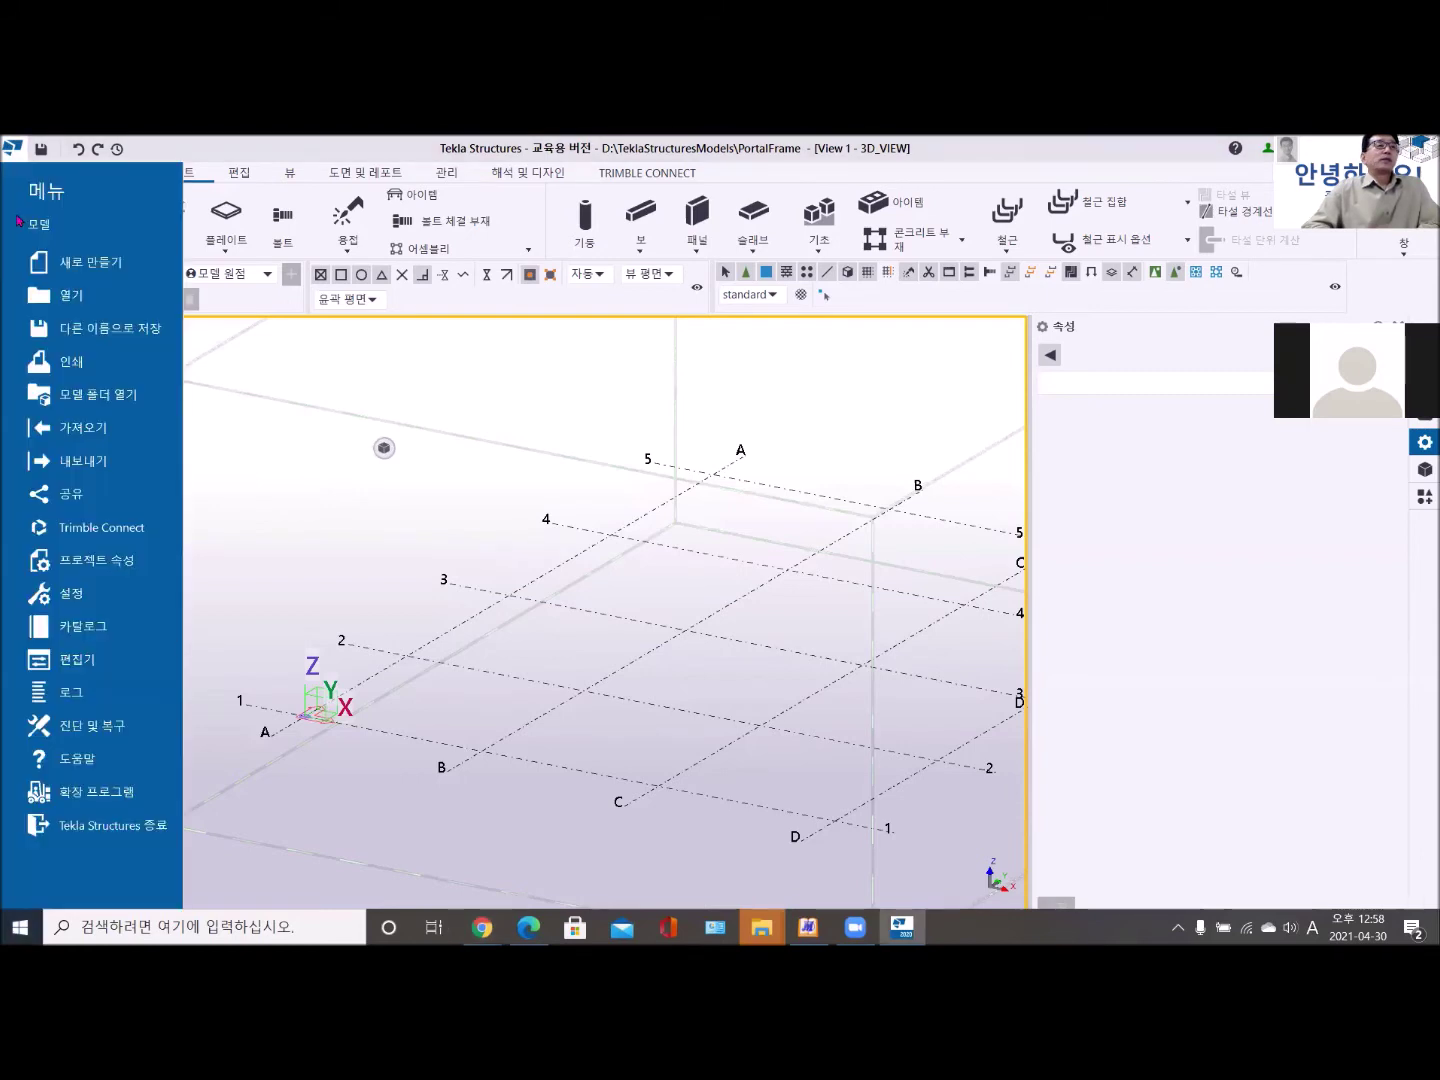
pyautogui.click(112, 603)
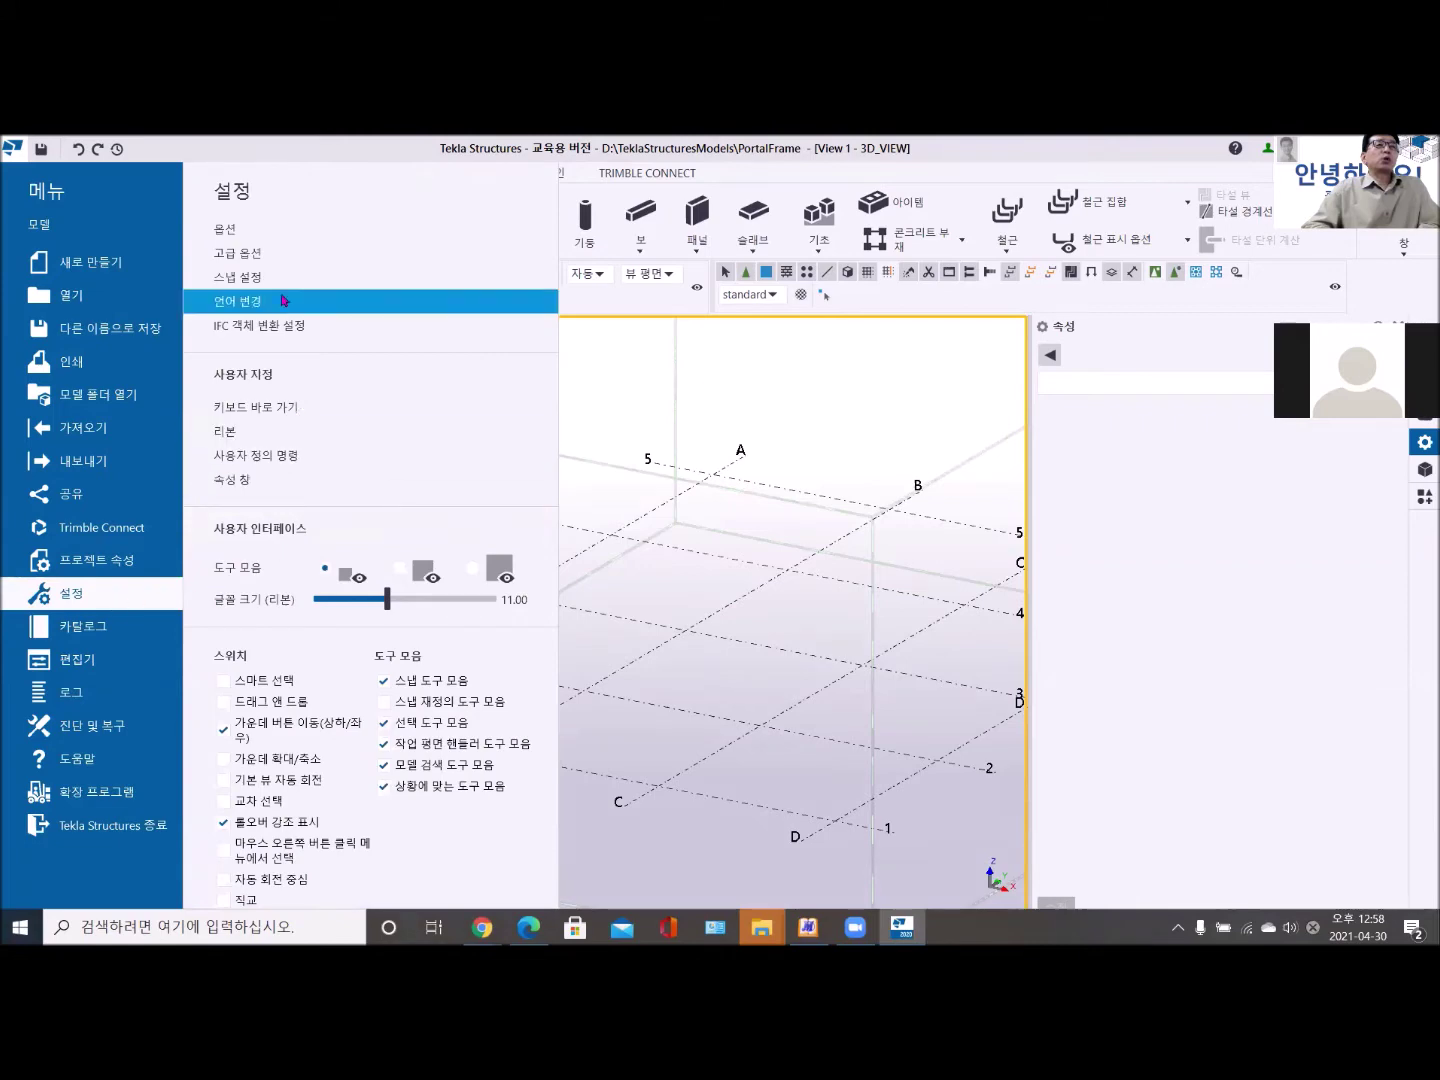
pyautogui.click(248, 256)
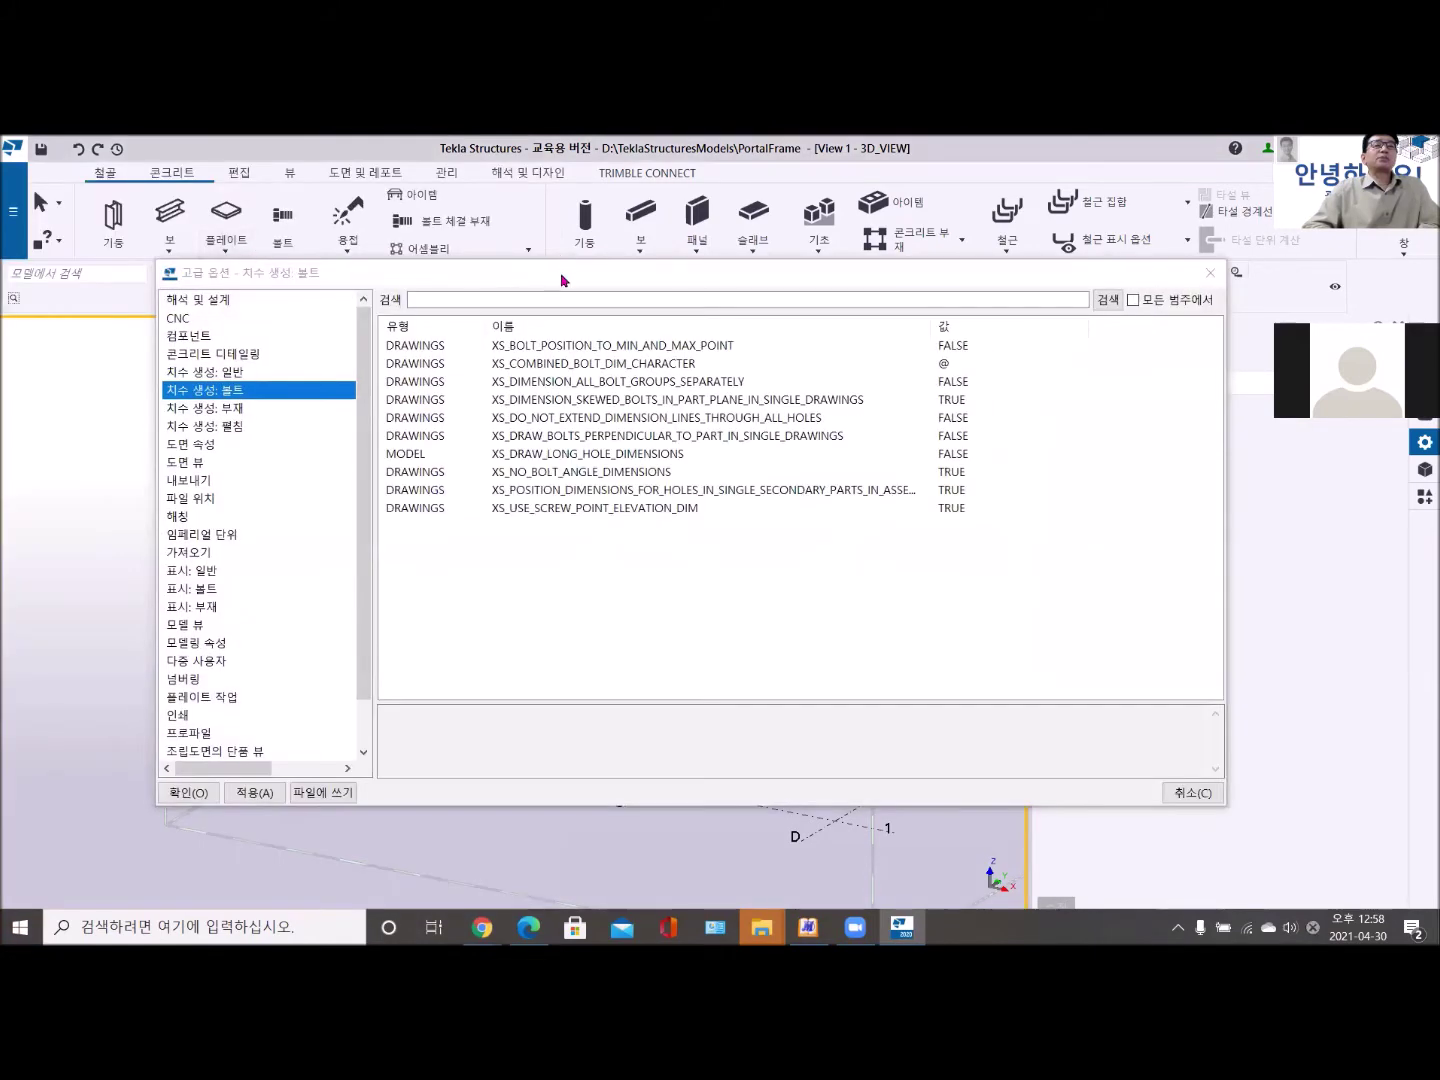
# Show the model view (모델 뷰) category of the advanced options and search it for "workarea".
pyautogui.moveTo(565, 280); pyautogui.dragTo(544, 256)
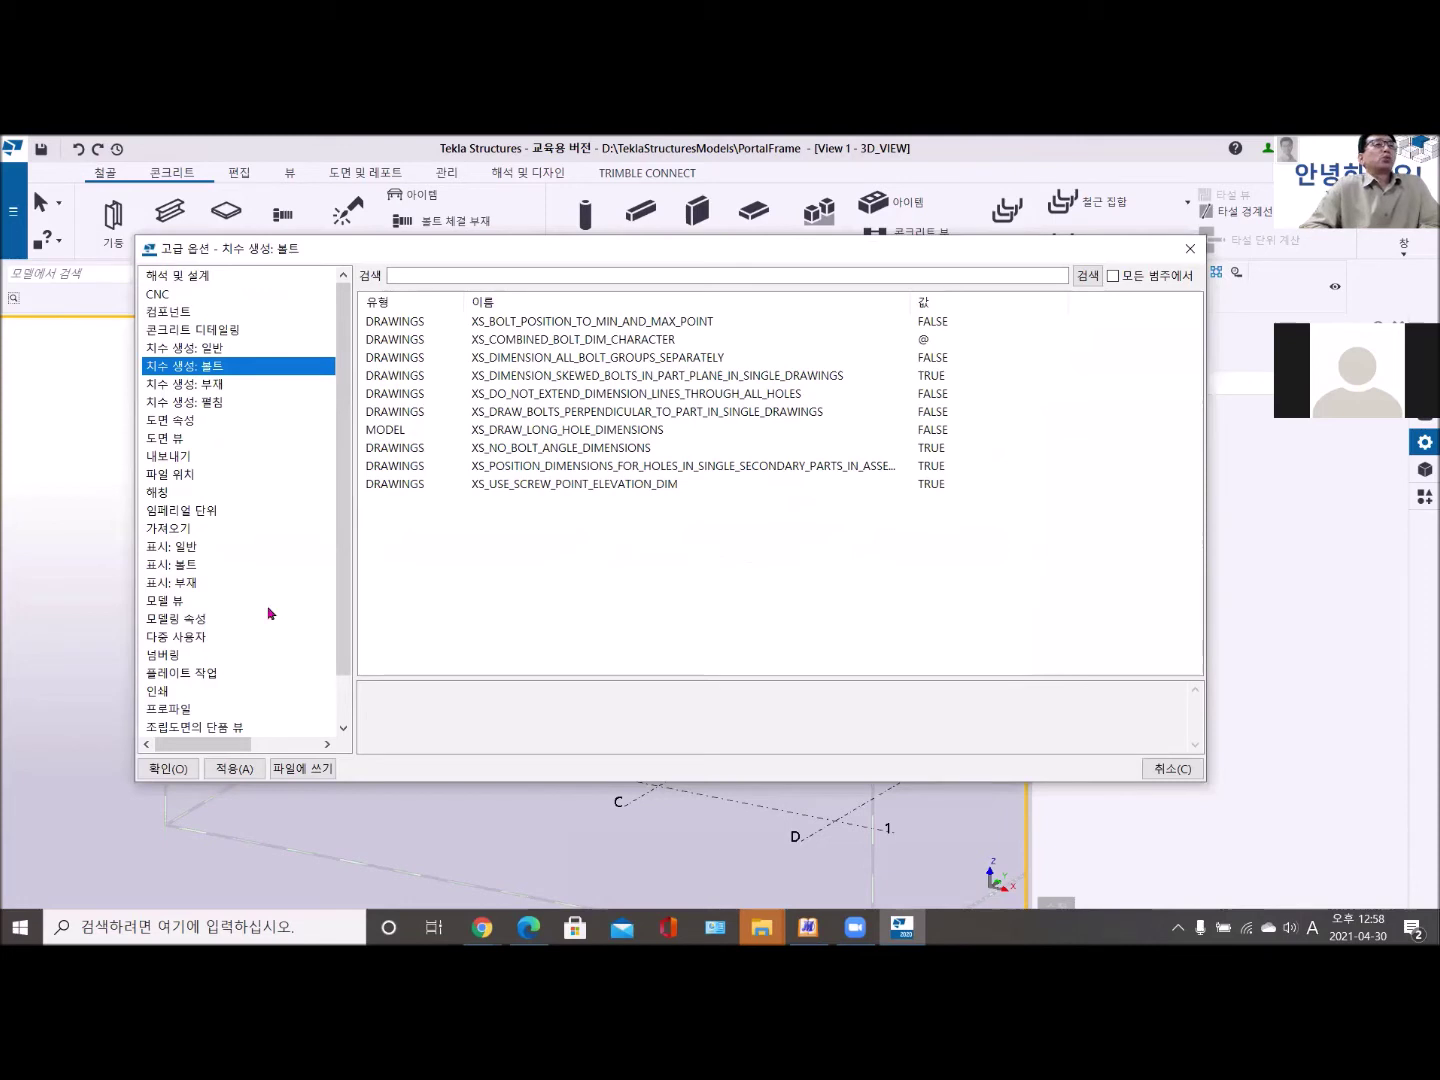
pyautogui.scroll(-1, 285, 569)
pyautogui.scroll(1, 285, 569)
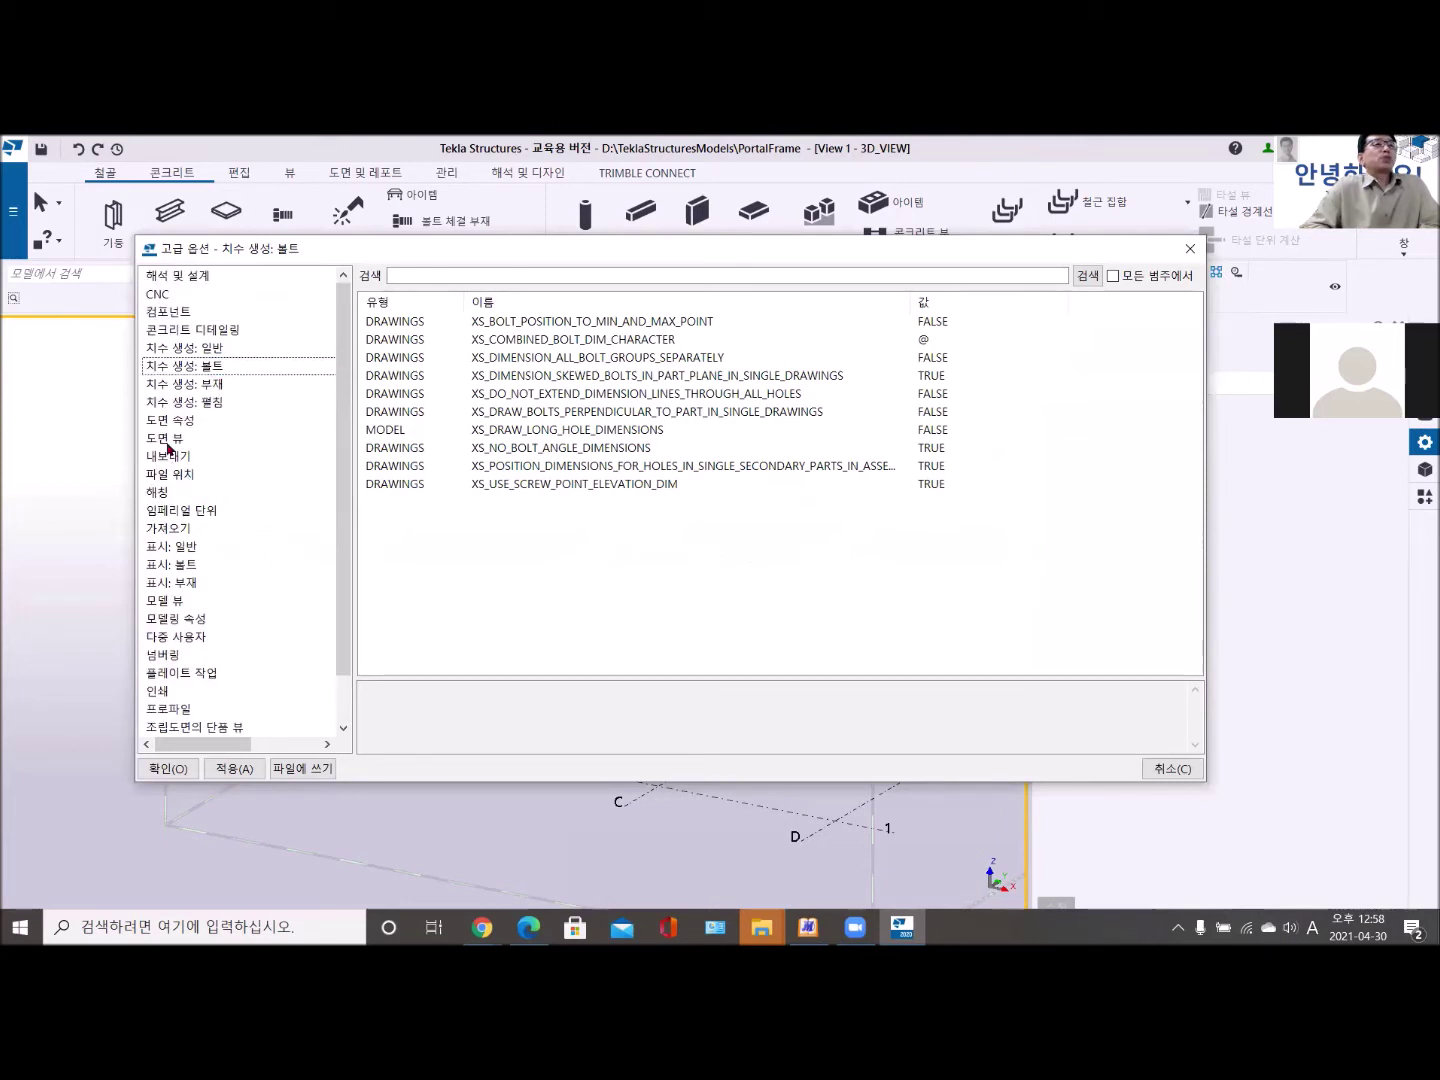
pyautogui.click(175, 602)
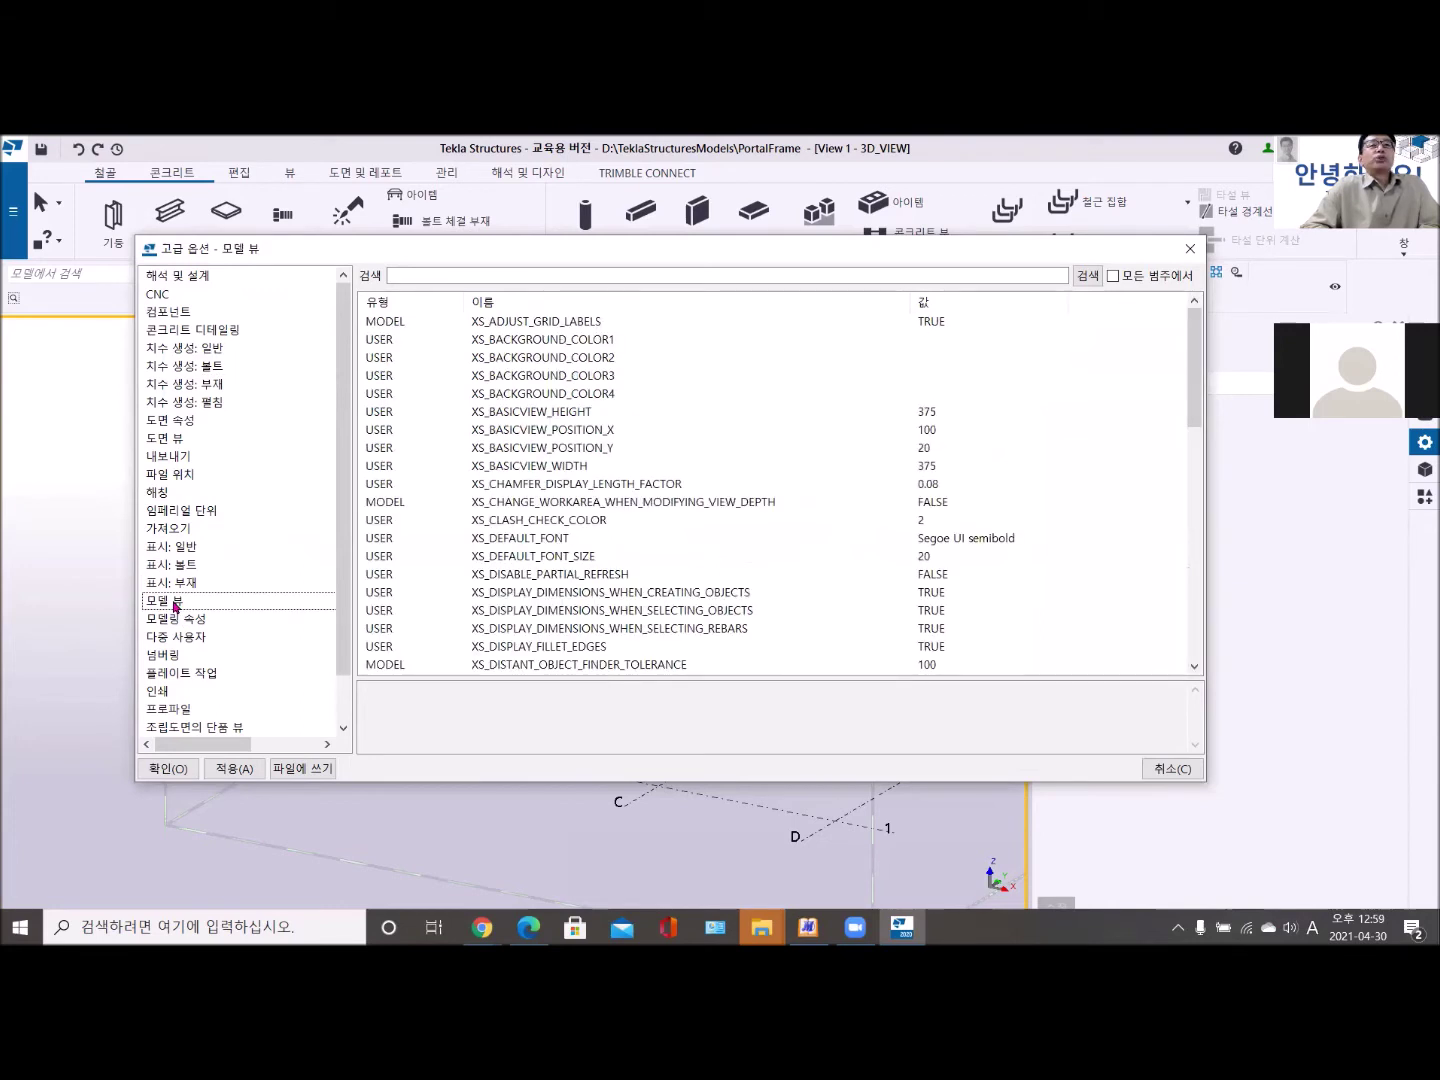
pyautogui.click(414, 276)
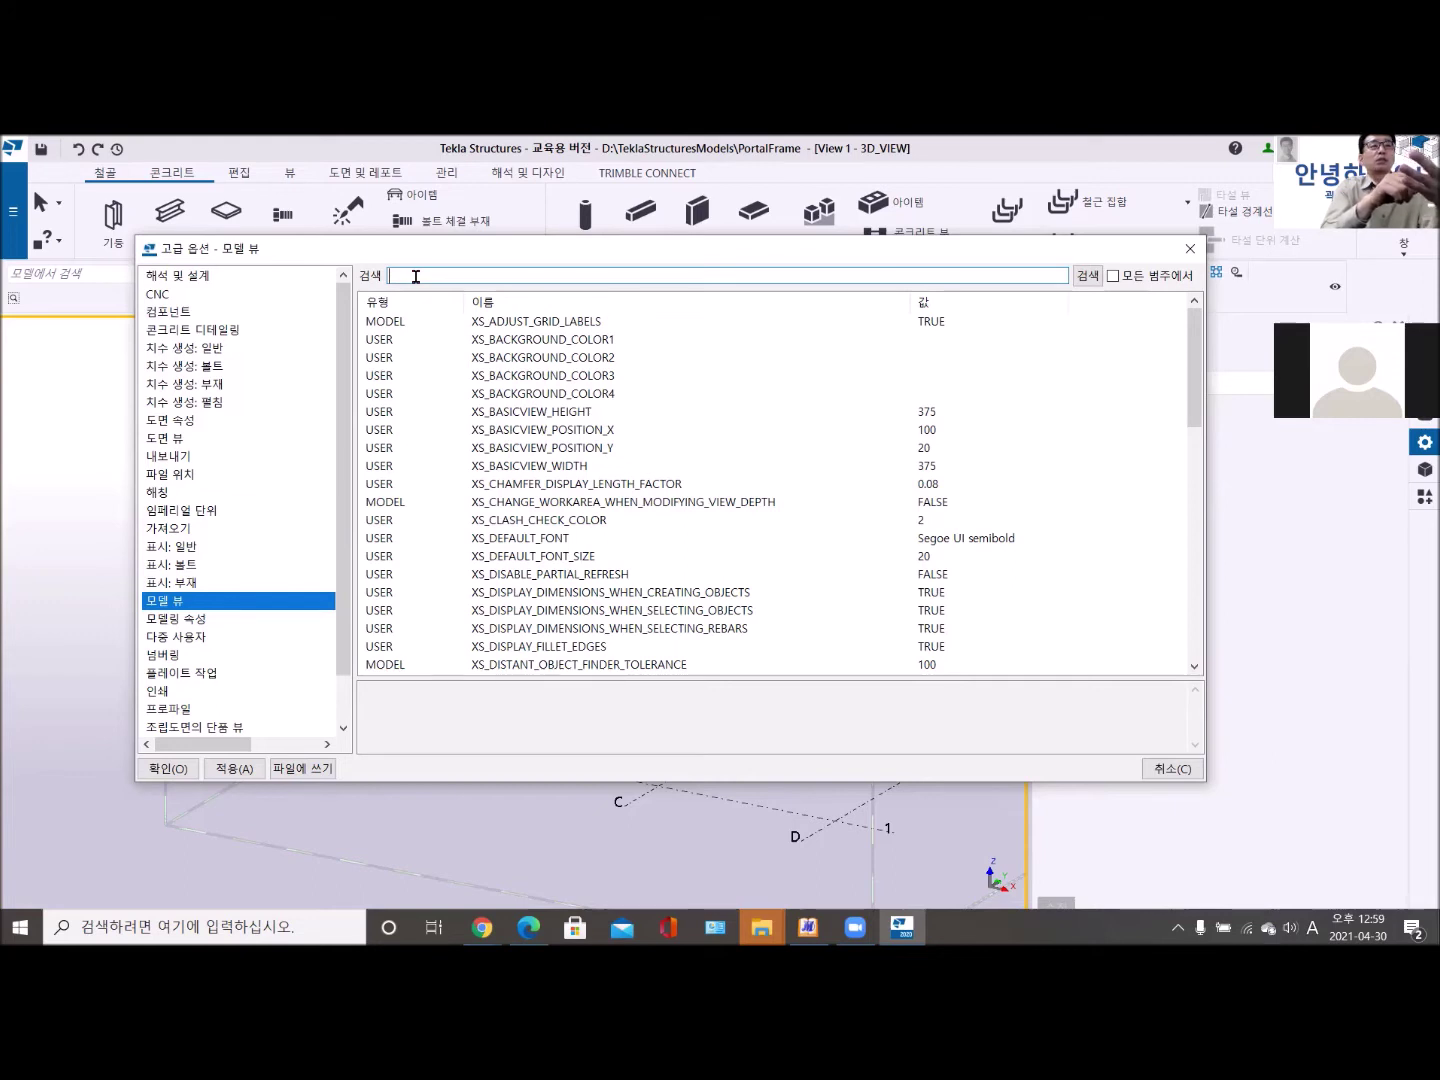
pyautogui.write('wo')
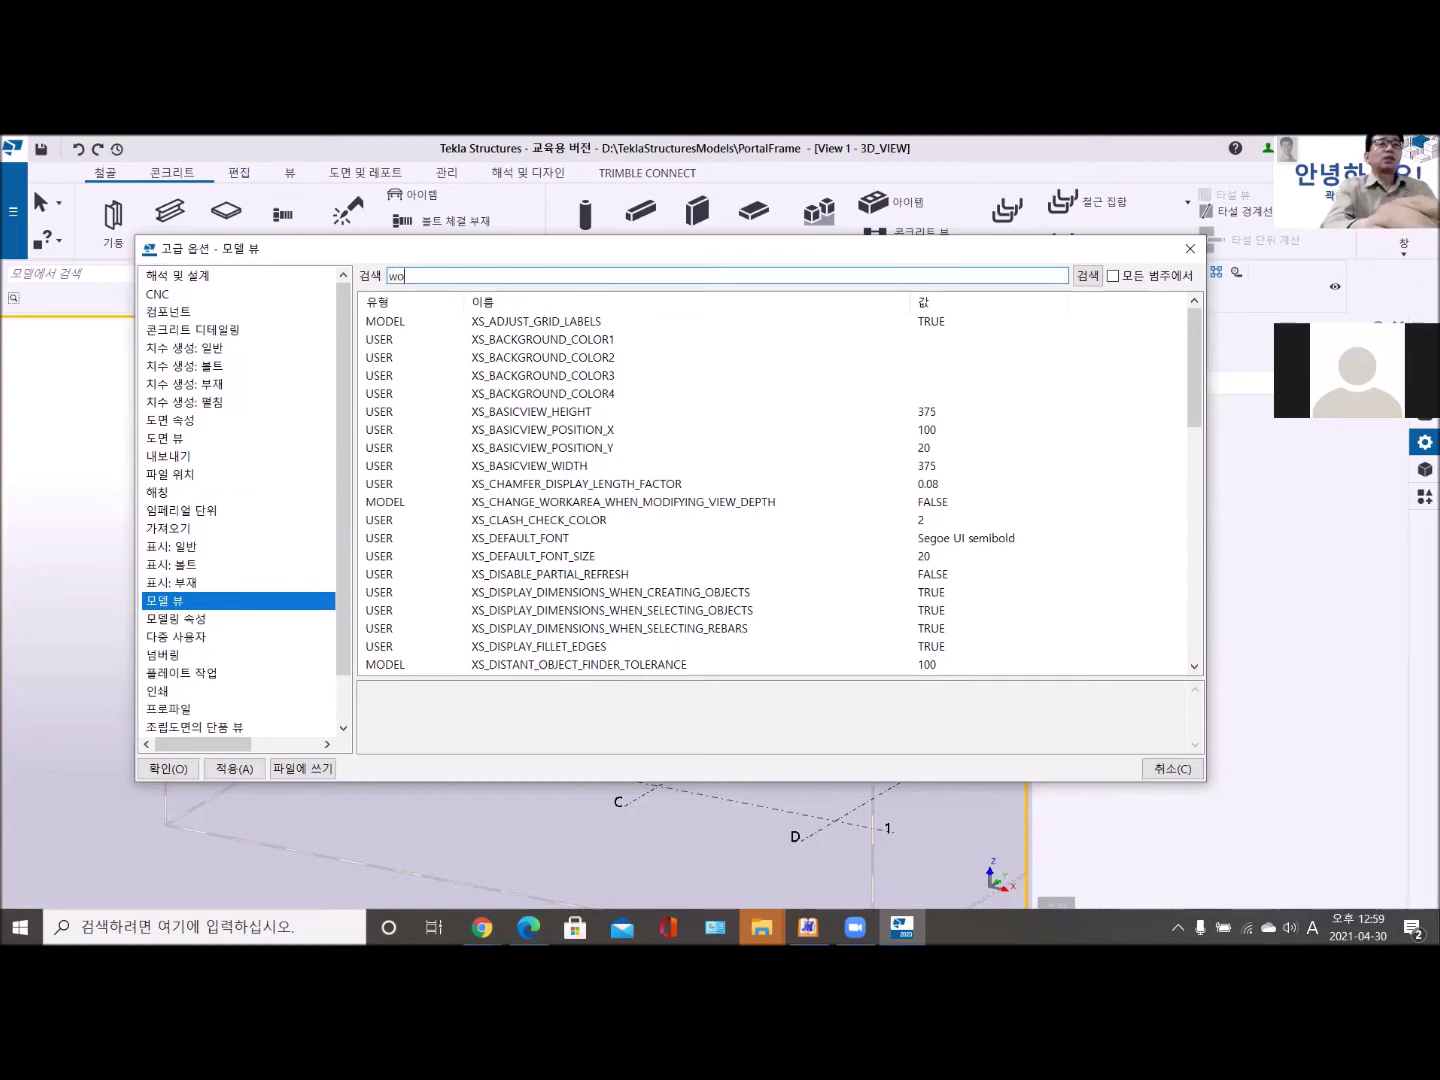
pyautogui.write('rk')
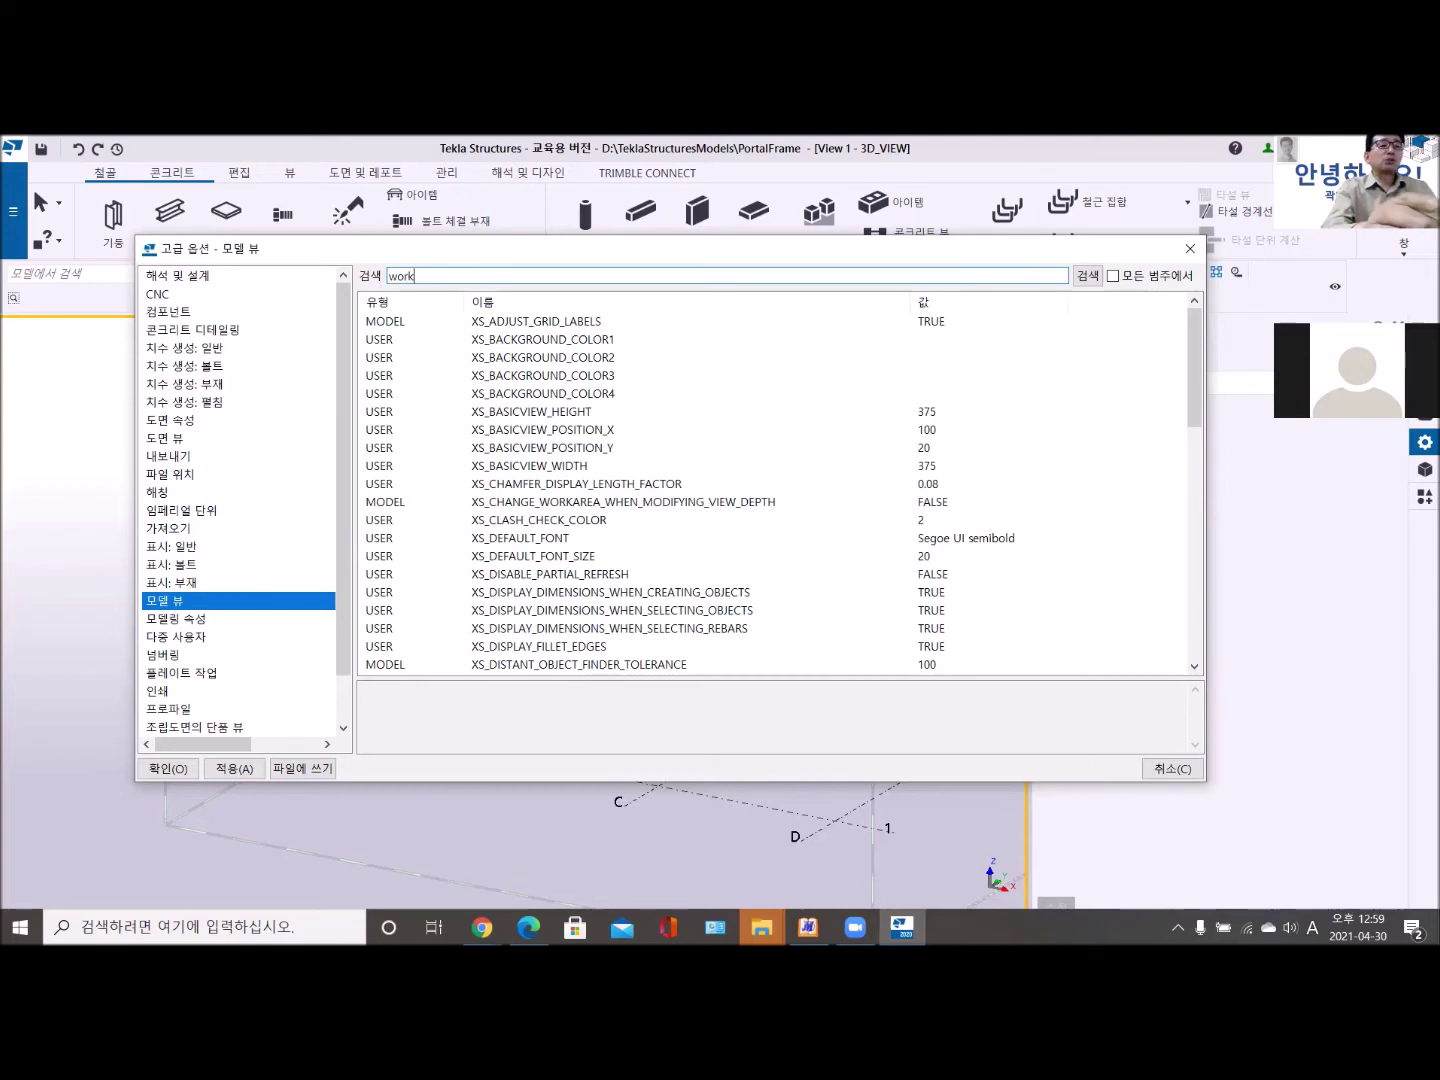
pyautogui.write('area')
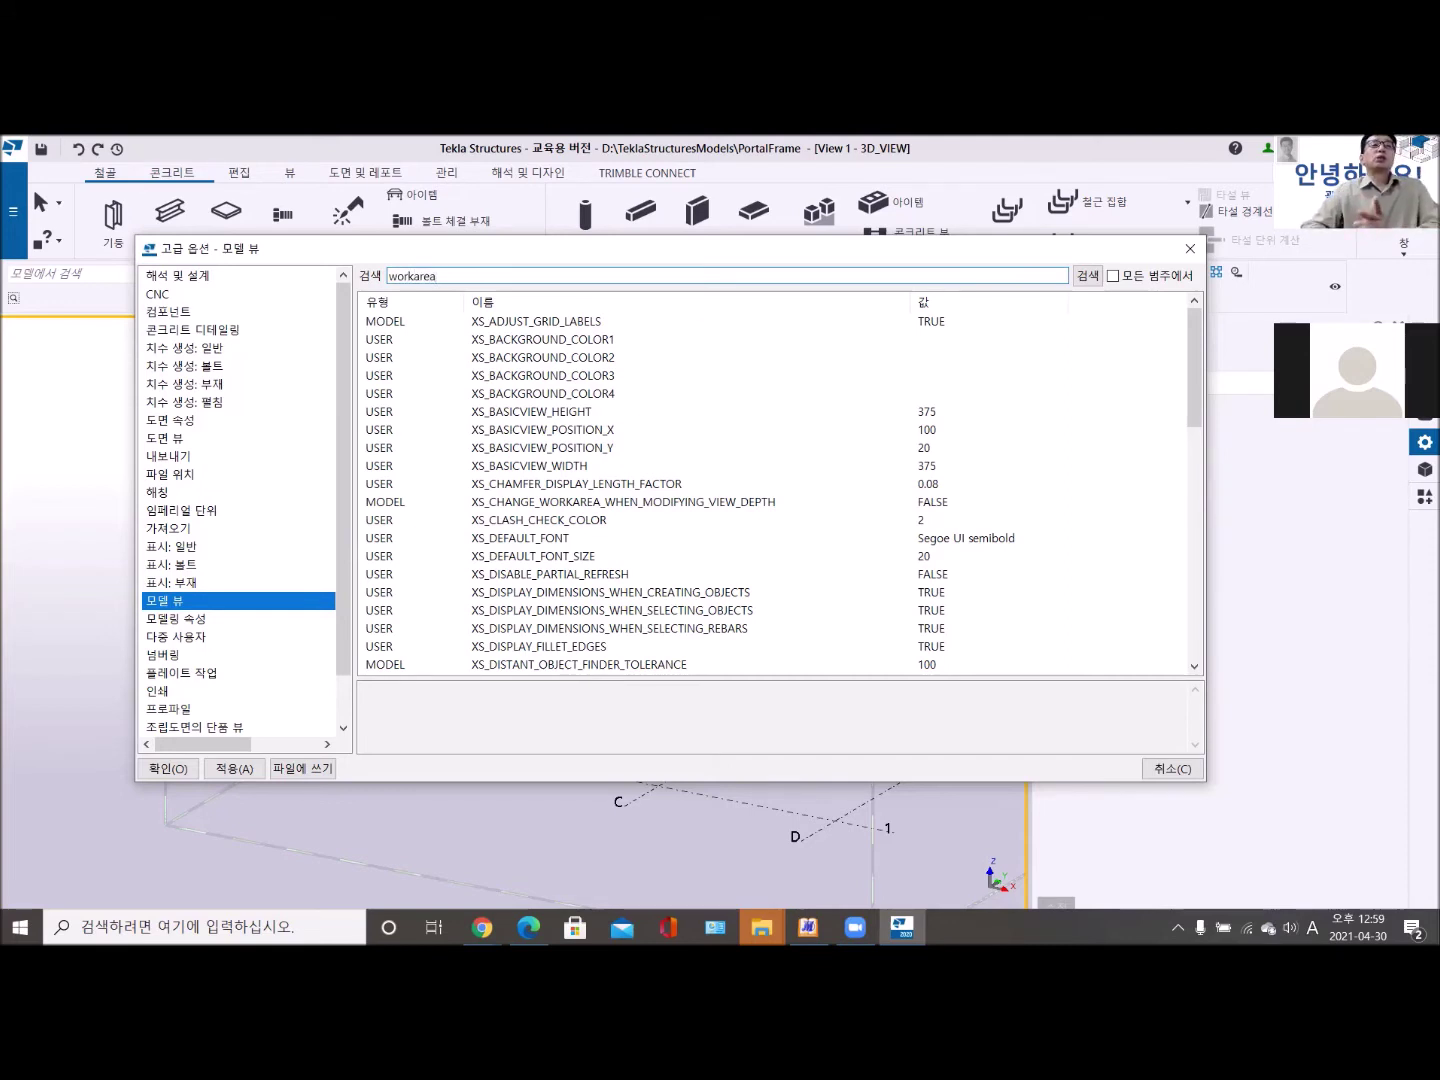
pyautogui.click(1088, 278)
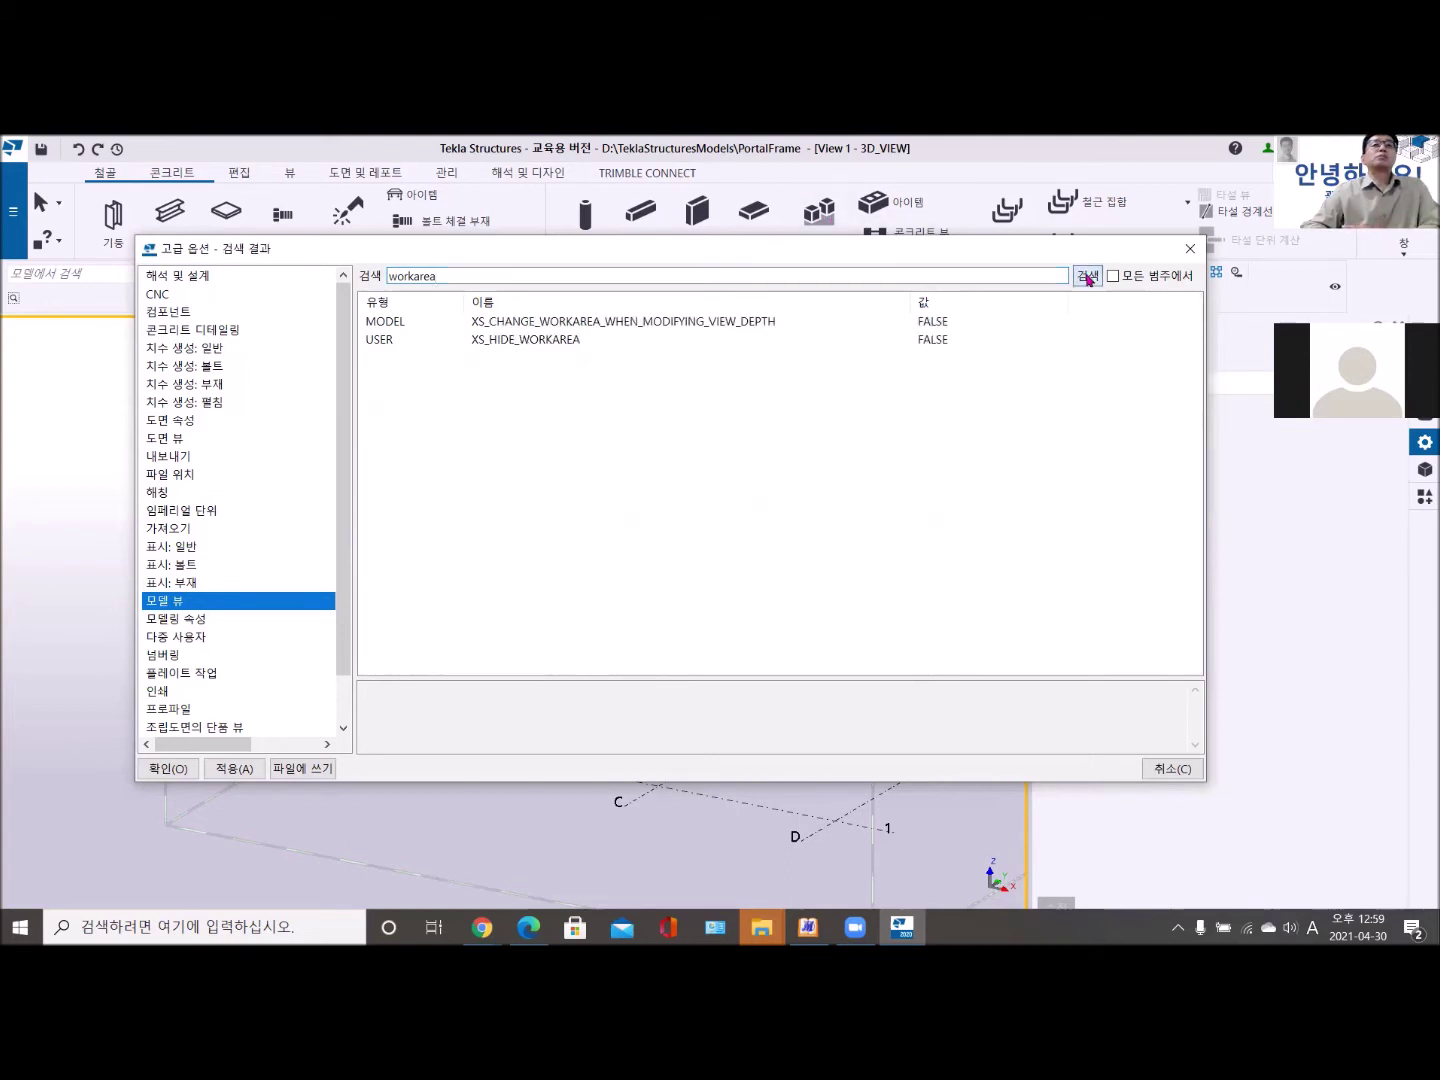
# Set the XS_HIDE_WORKAREA advanced option to TRUE and apply the change.
pyautogui.click(604, 321)
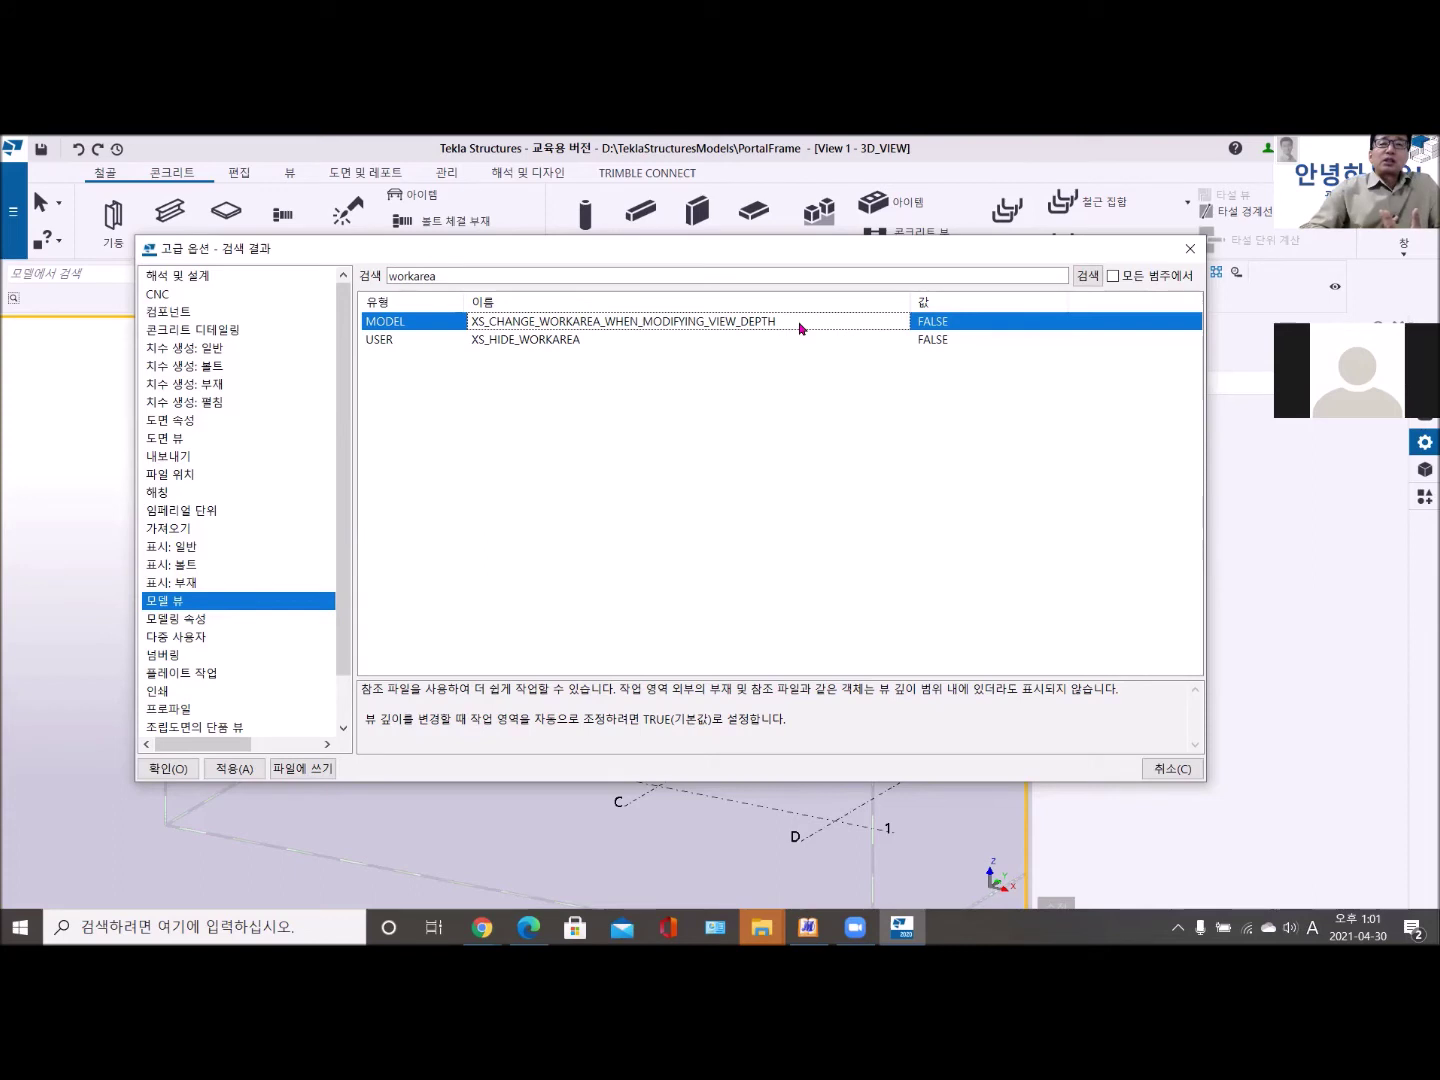
pyautogui.click(957, 340)
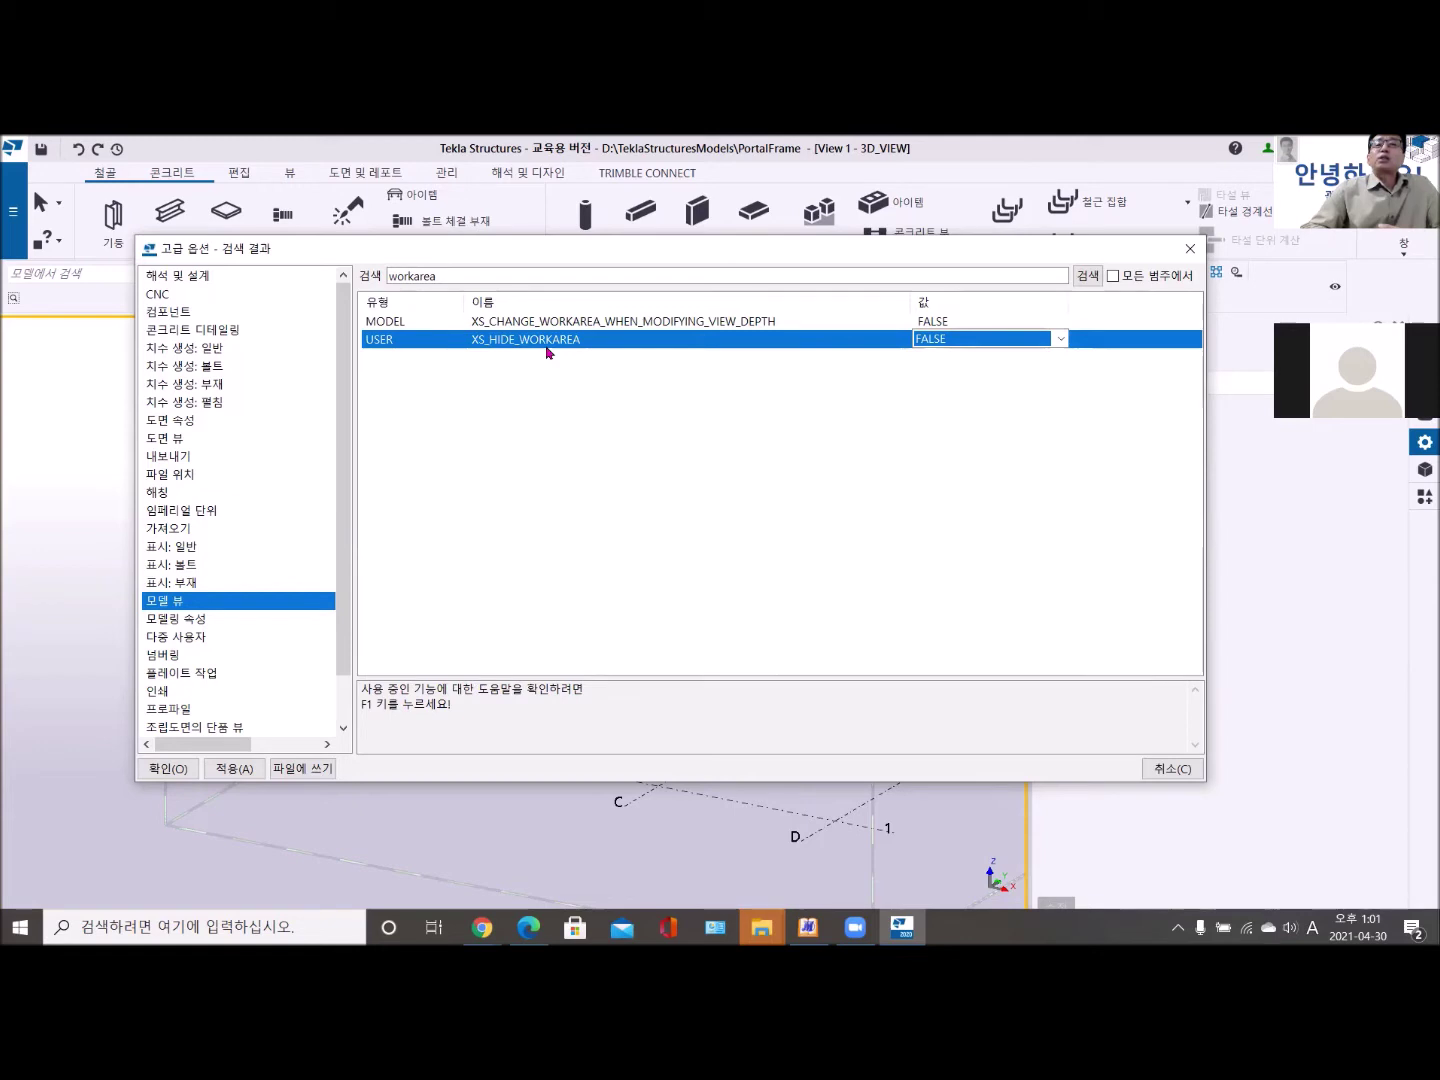
pyautogui.click(950, 339)
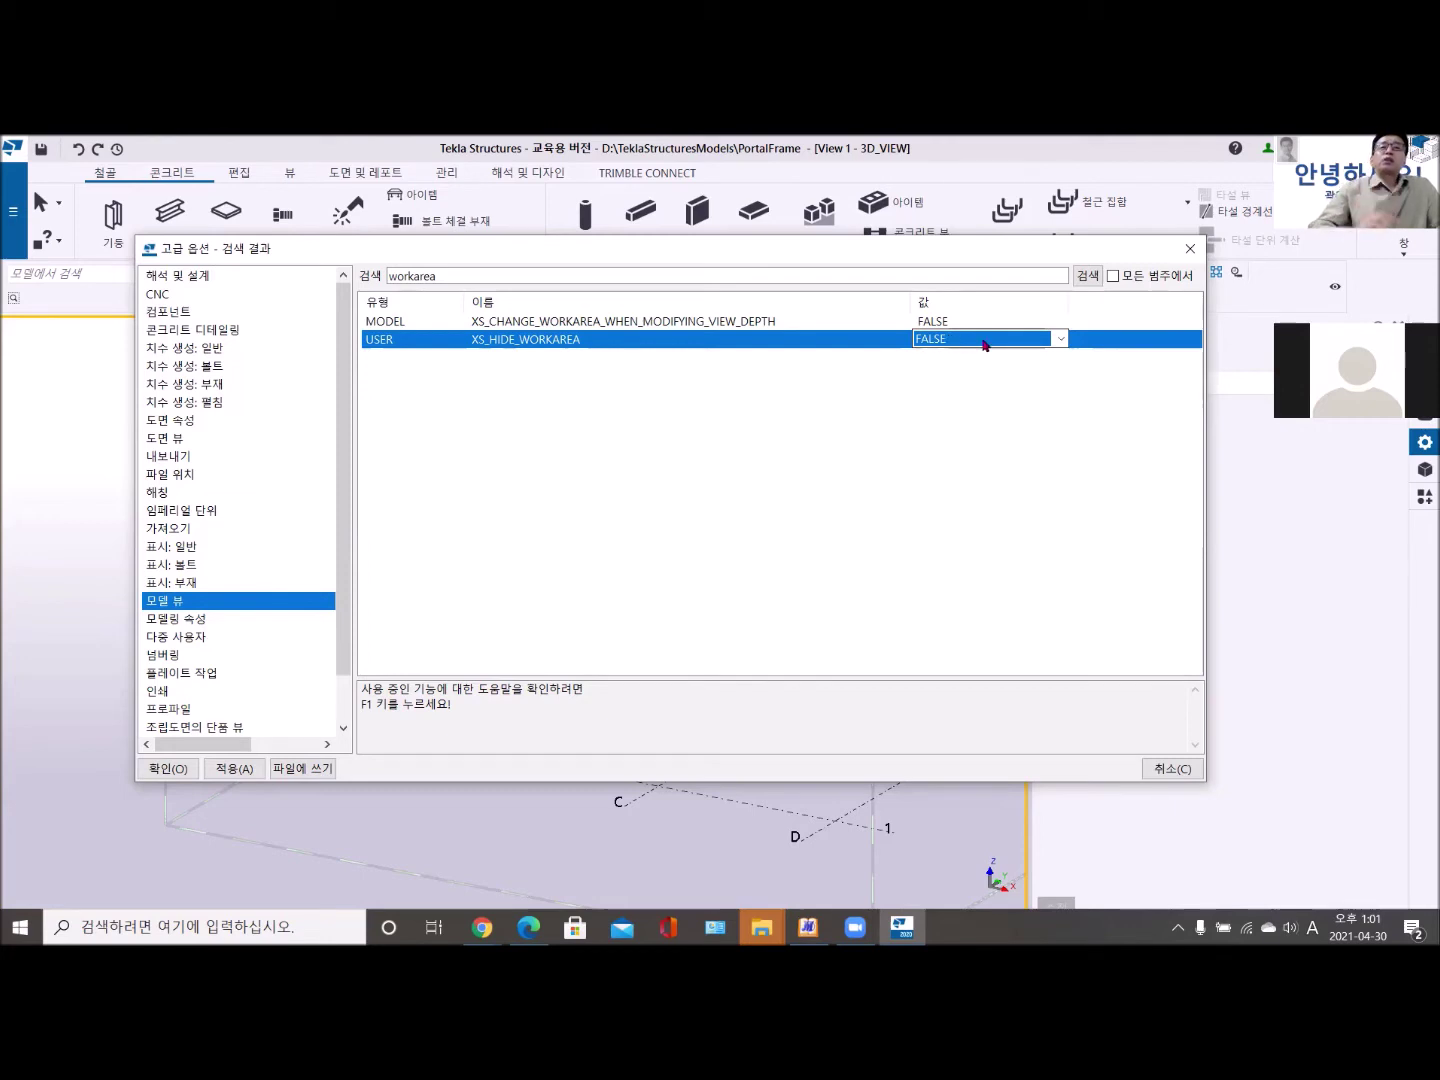
pyautogui.click(985, 341)
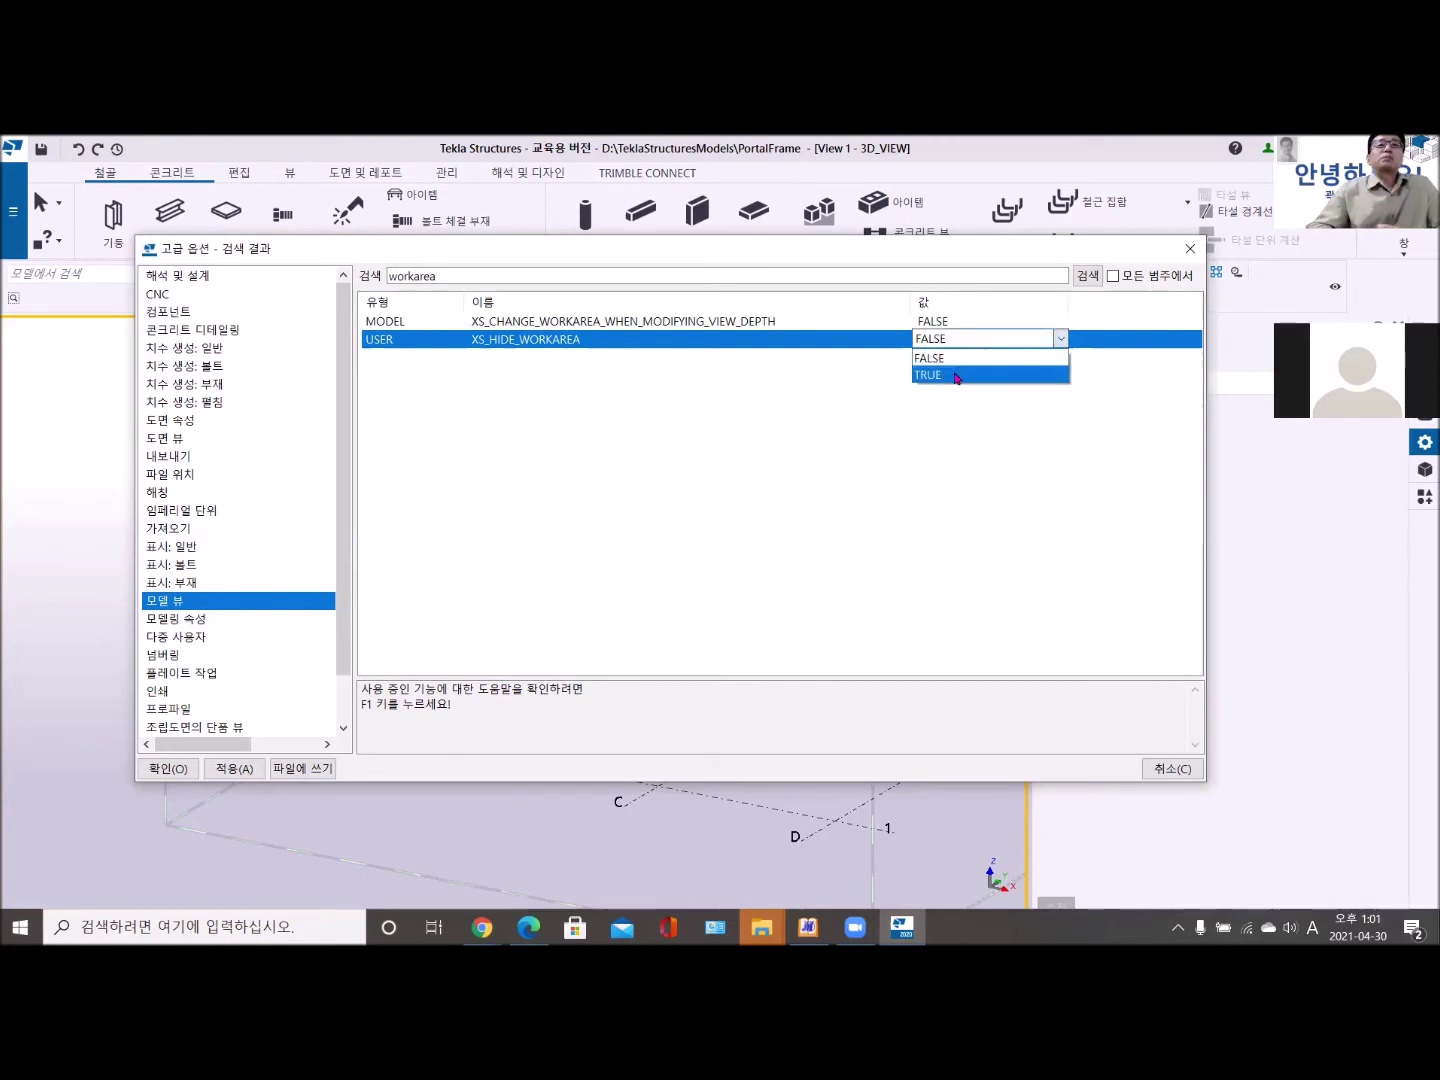
pyautogui.click(959, 375)
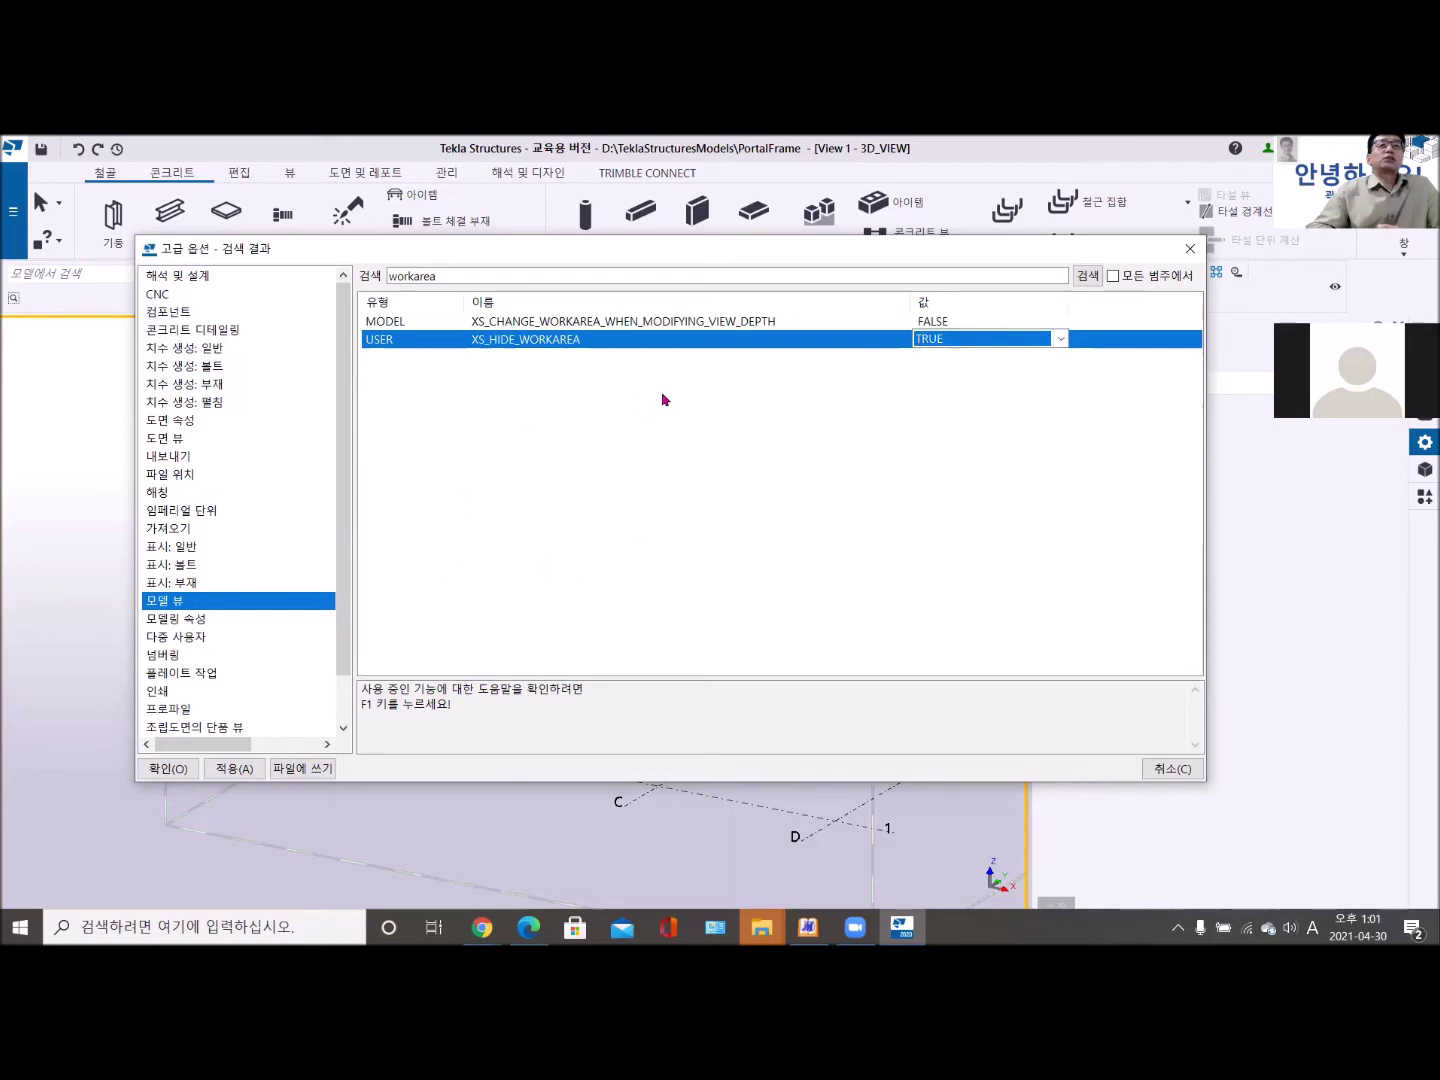
pyautogui.click(760, 394)
pyautogui.click(236, 769)
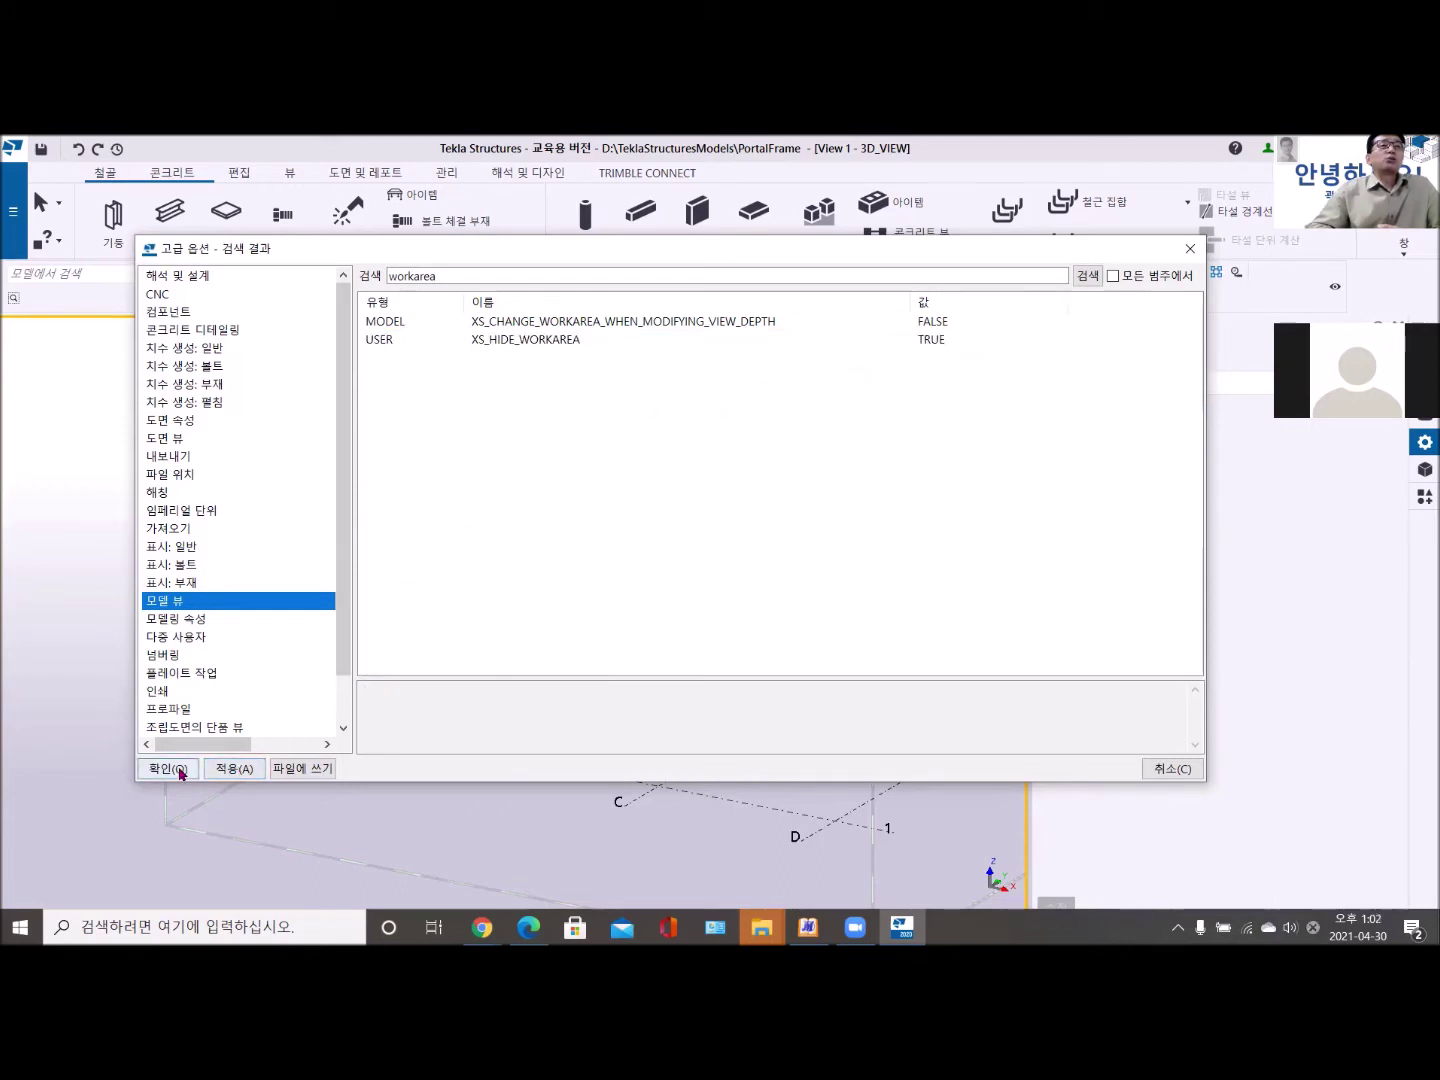
# Move the advanced options dialog away from the model and redraw the 3D_VIEW view to apply the work area setting.
pyautogui.moveTo(578, 257); pyautogui.dragTo(1073, 402)
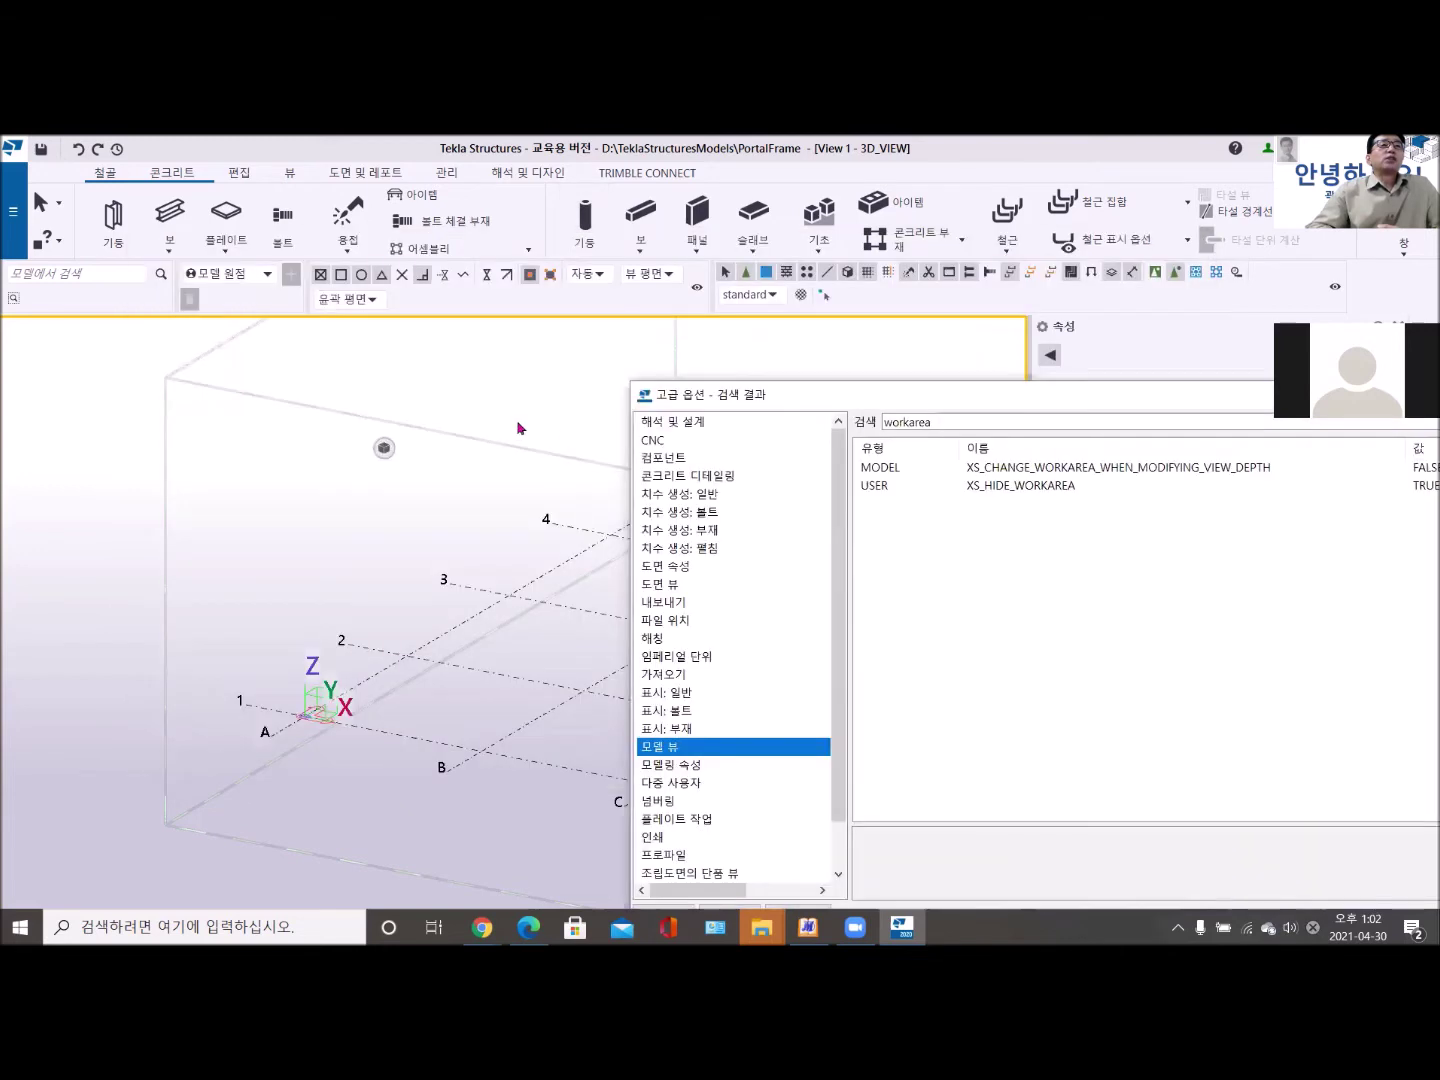
pyautogui.click(326, 460)
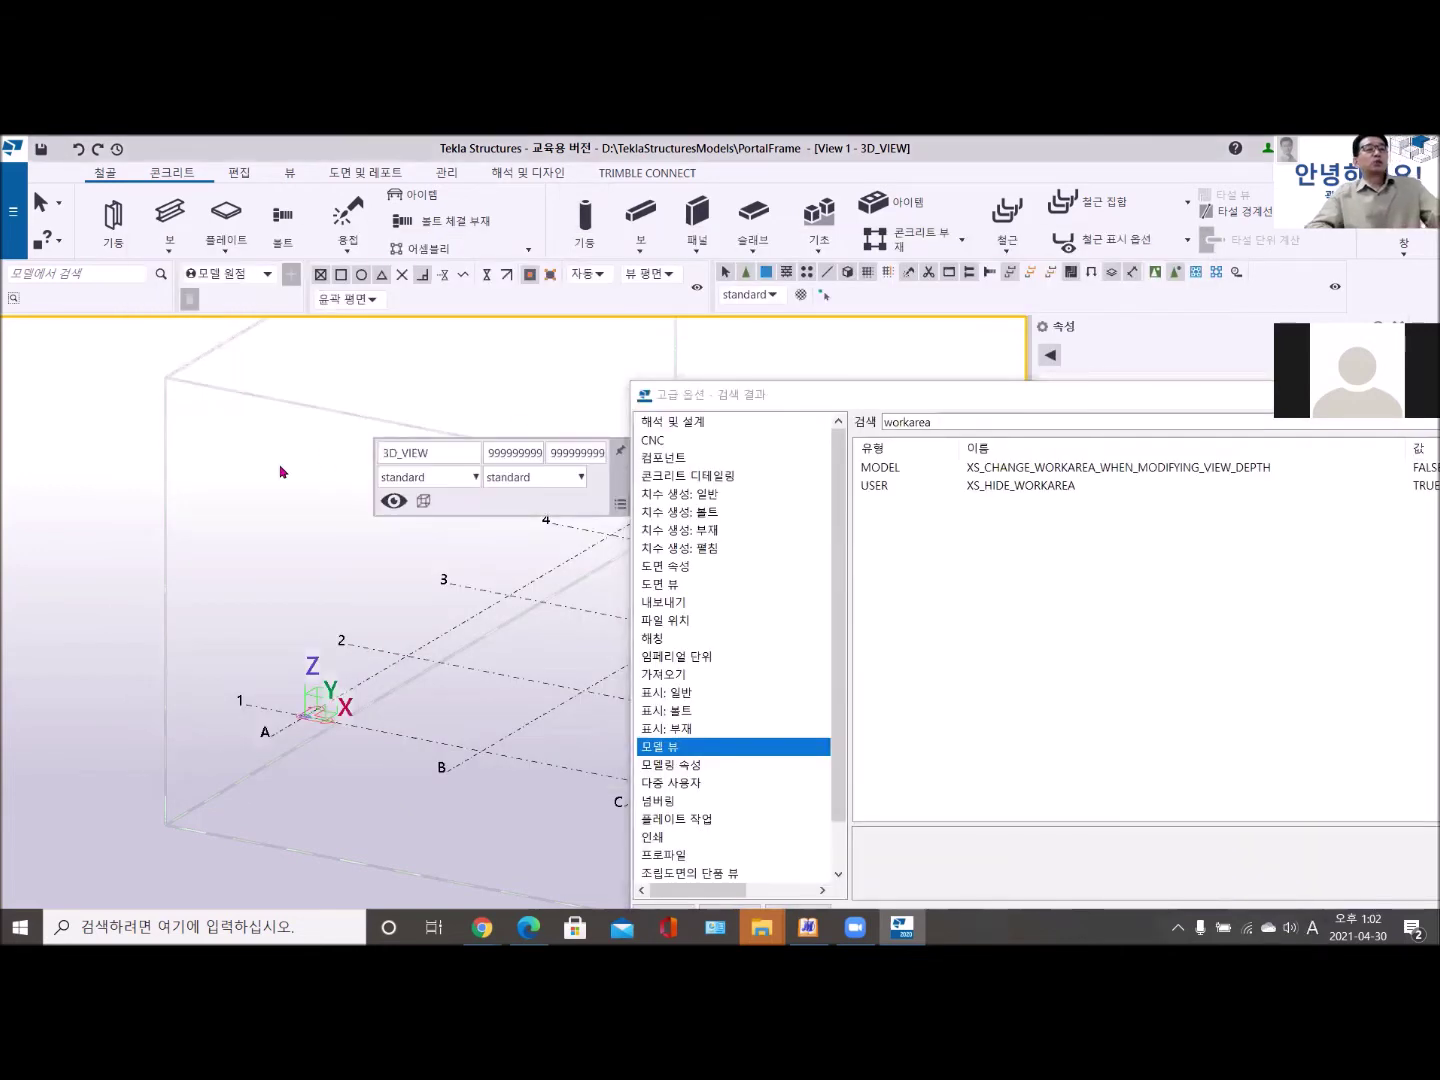
pyautogui.click(293, 175)
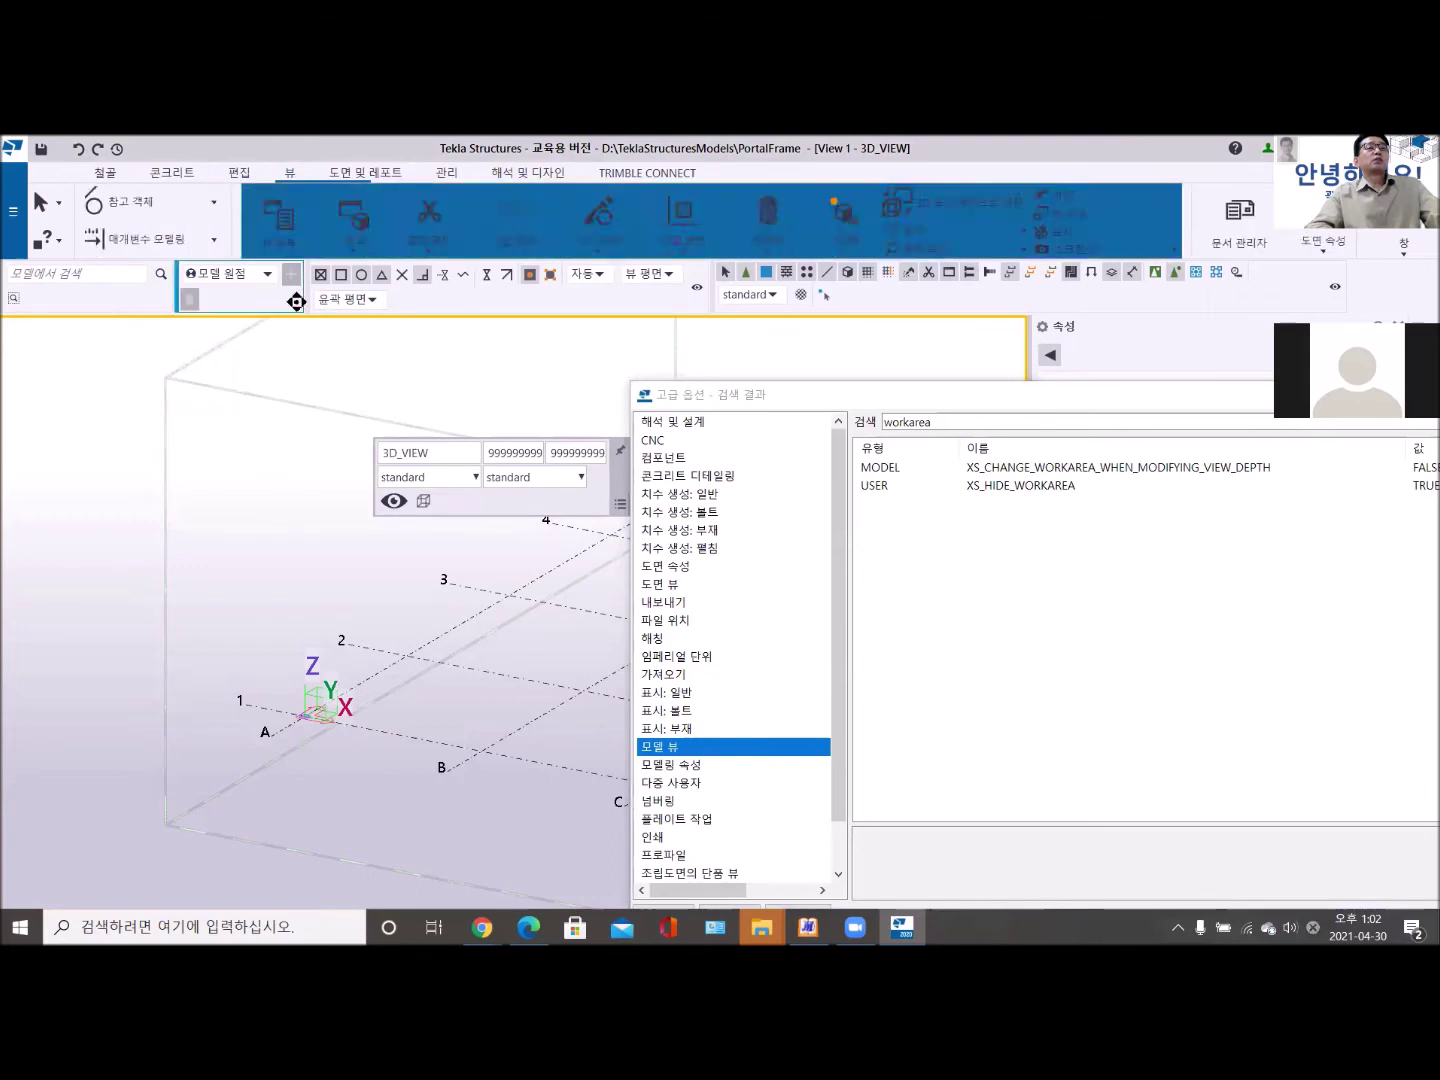
pyautogui.click(443, 229)
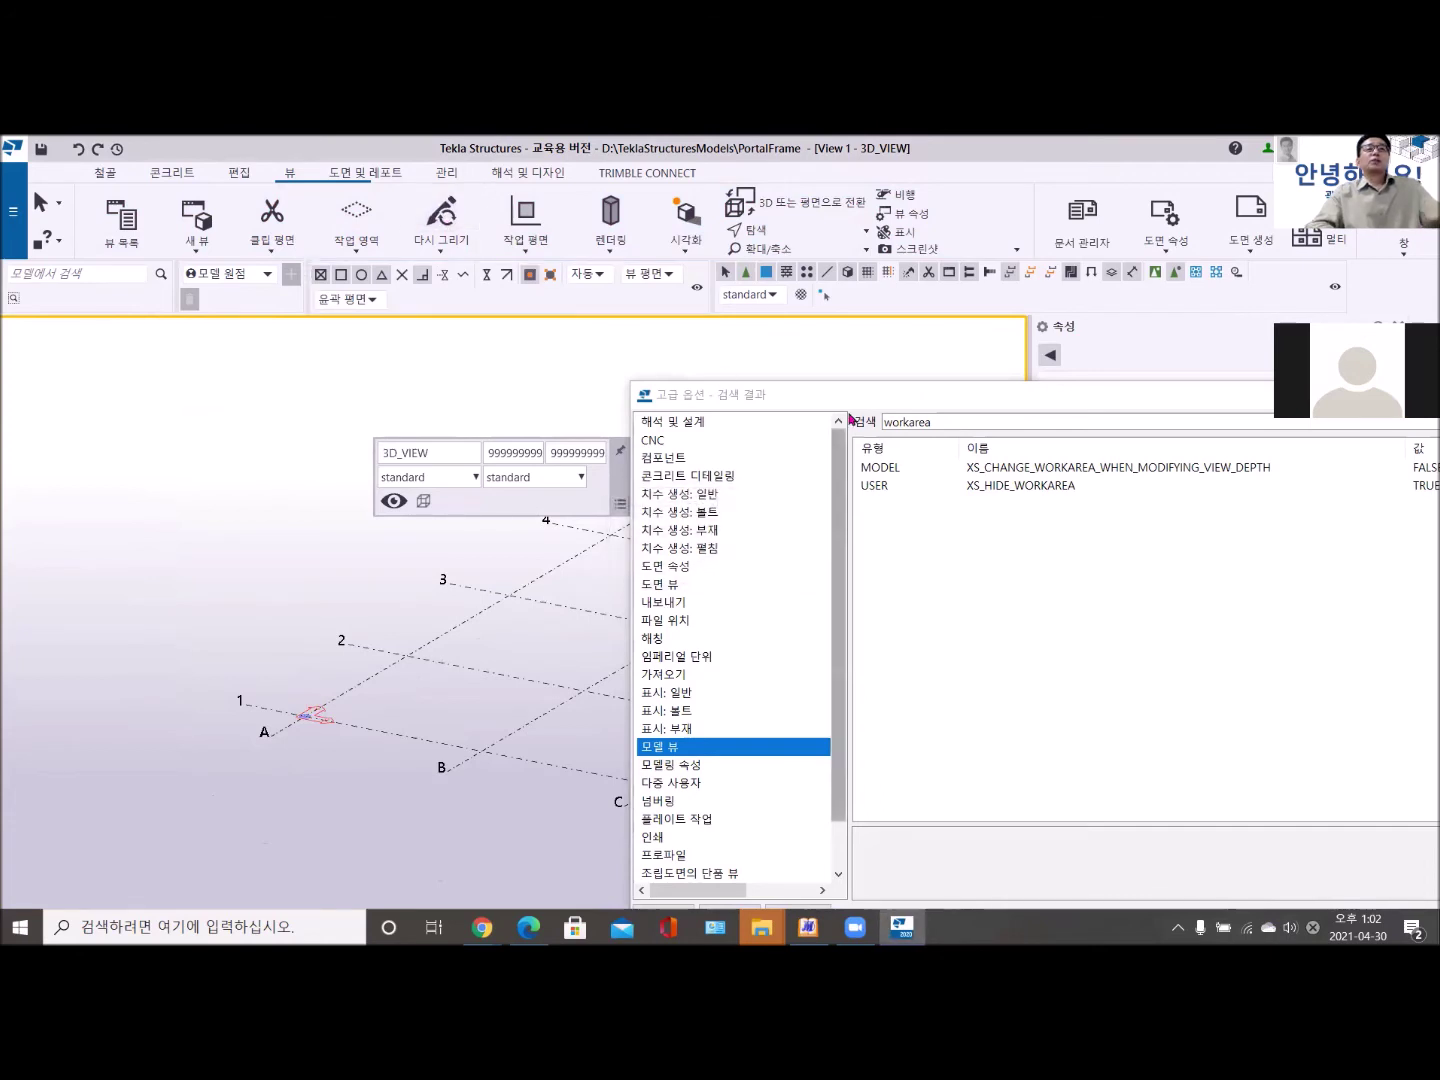
# Examine the dimensioning, concrete detailing and component categories of the advanced options, including the description of XS_USE_SMALLER_GUSSET_PLATE.
pyautogui.moveTo(806, 395); pyautogui.dragTo(636, 299)
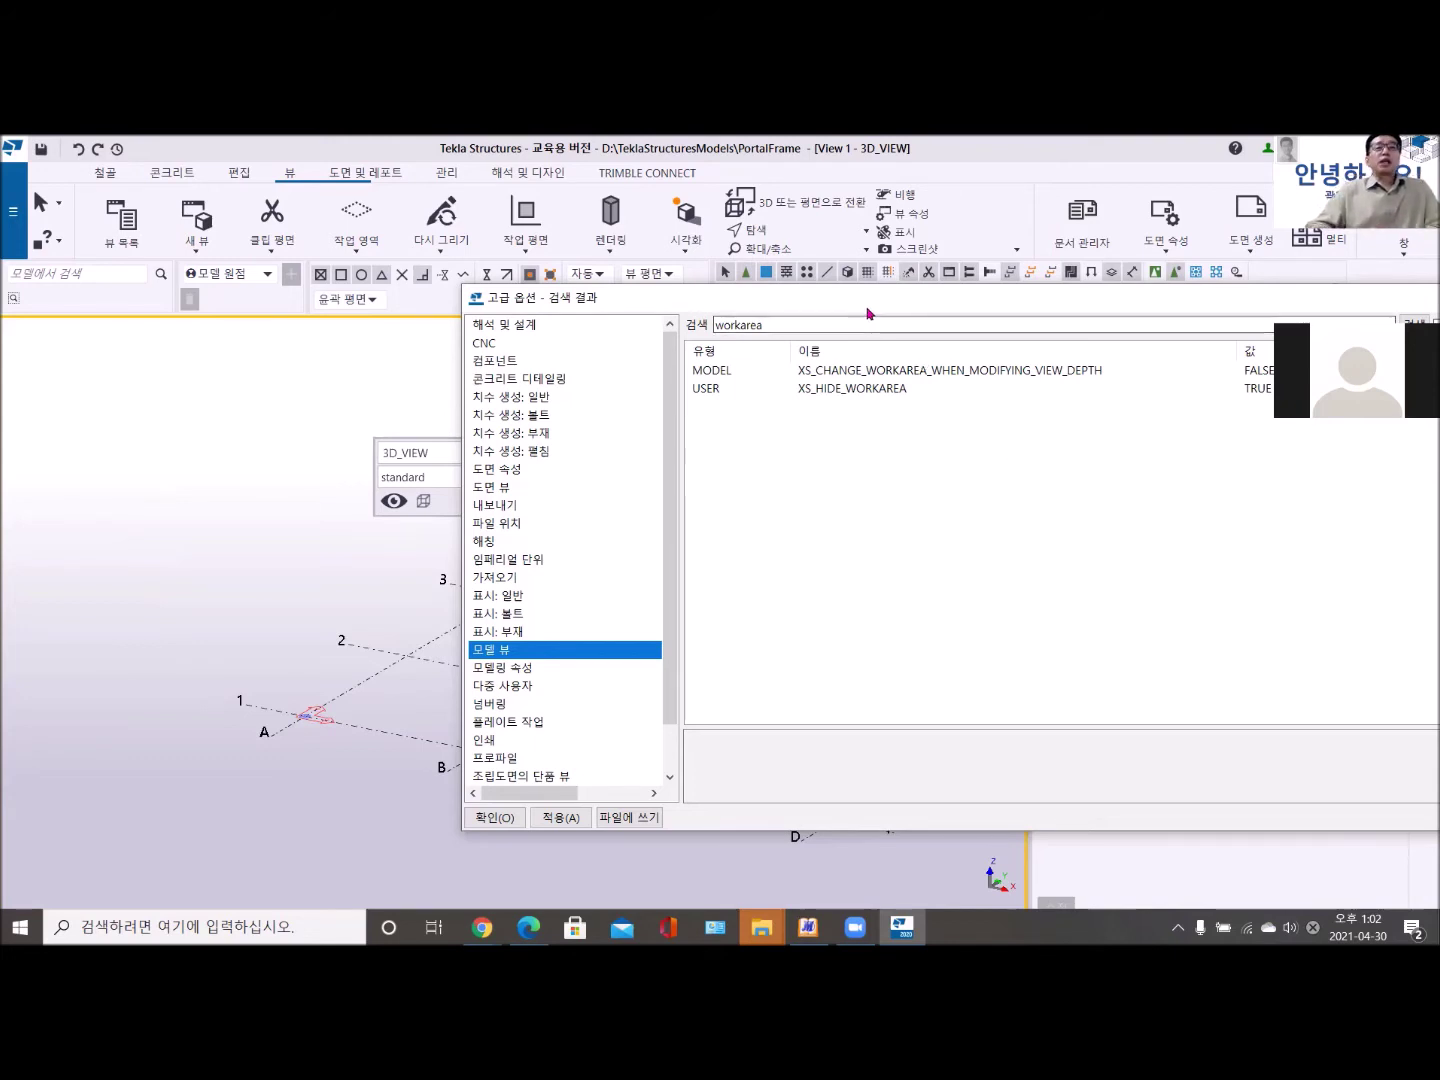
pyautogui.moveTo(868, 301); pyautogui.dragTo(624, 301)
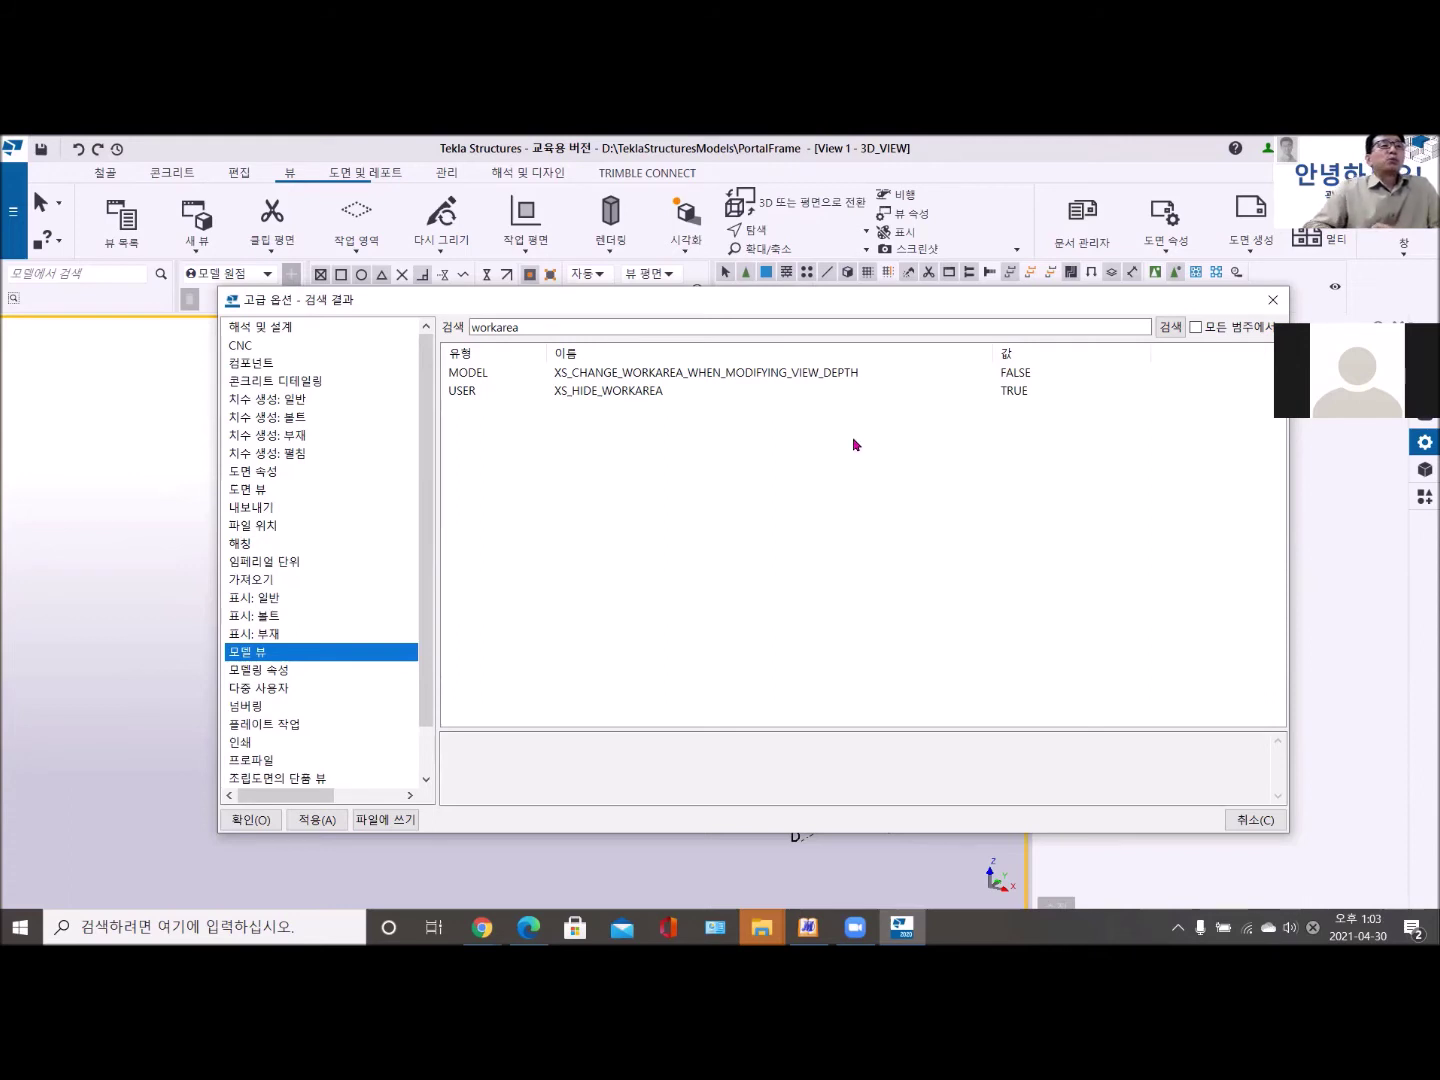
pyautogui.click(273, 419)
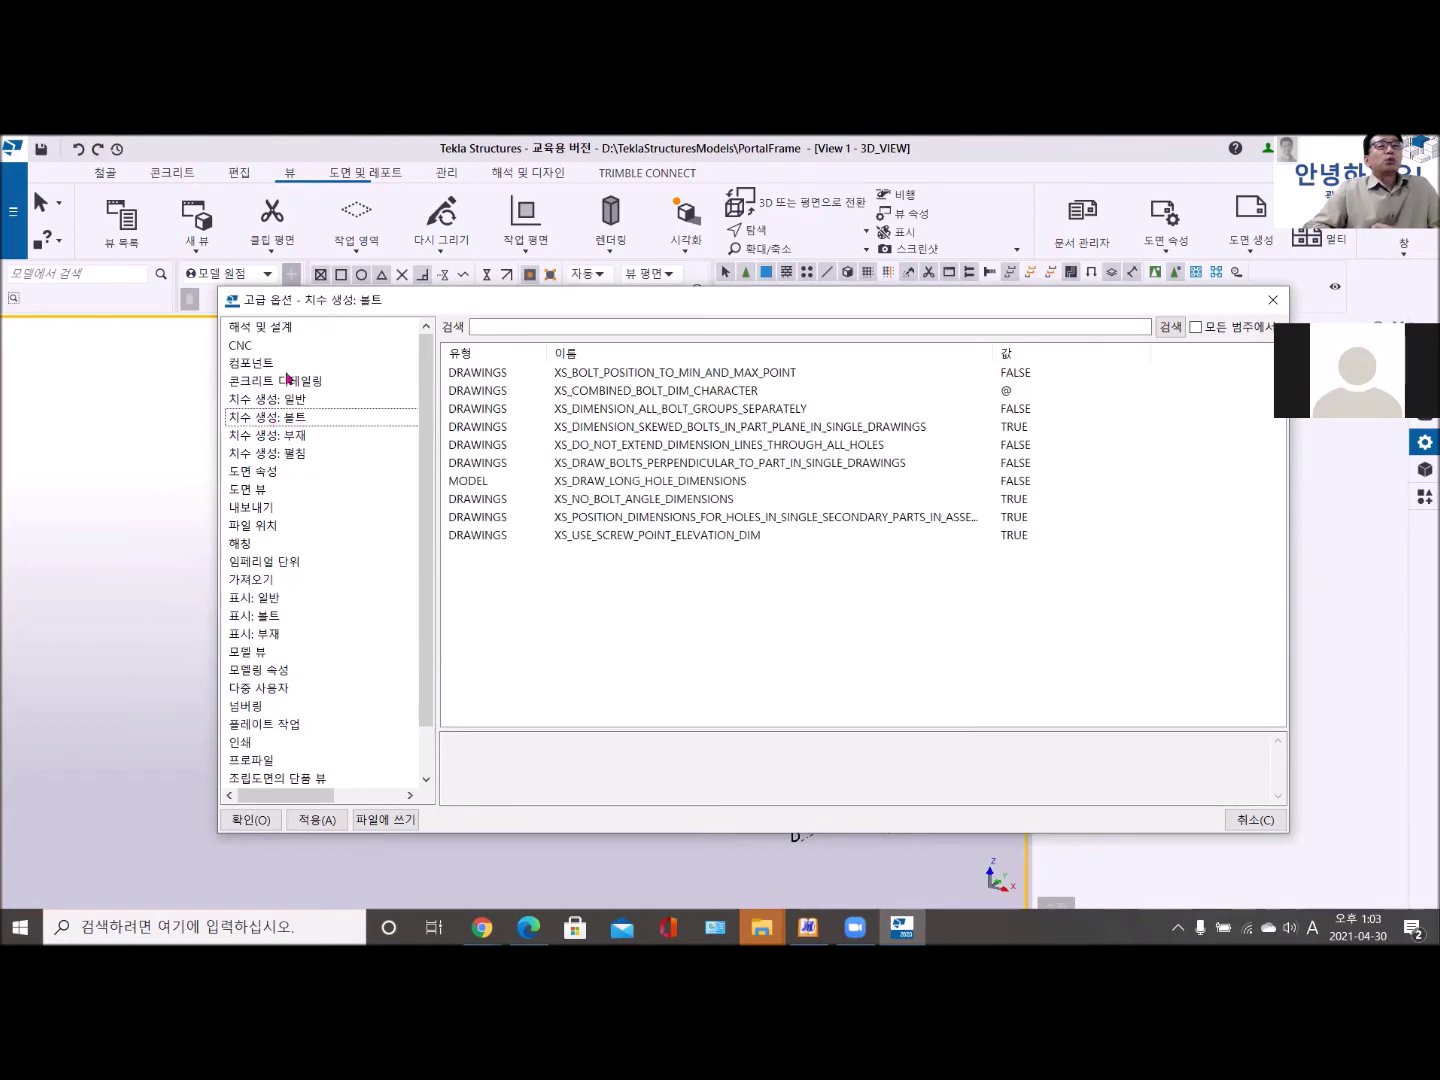
pyautogui.click(282, 382)
pyautogui.click(293, 401)
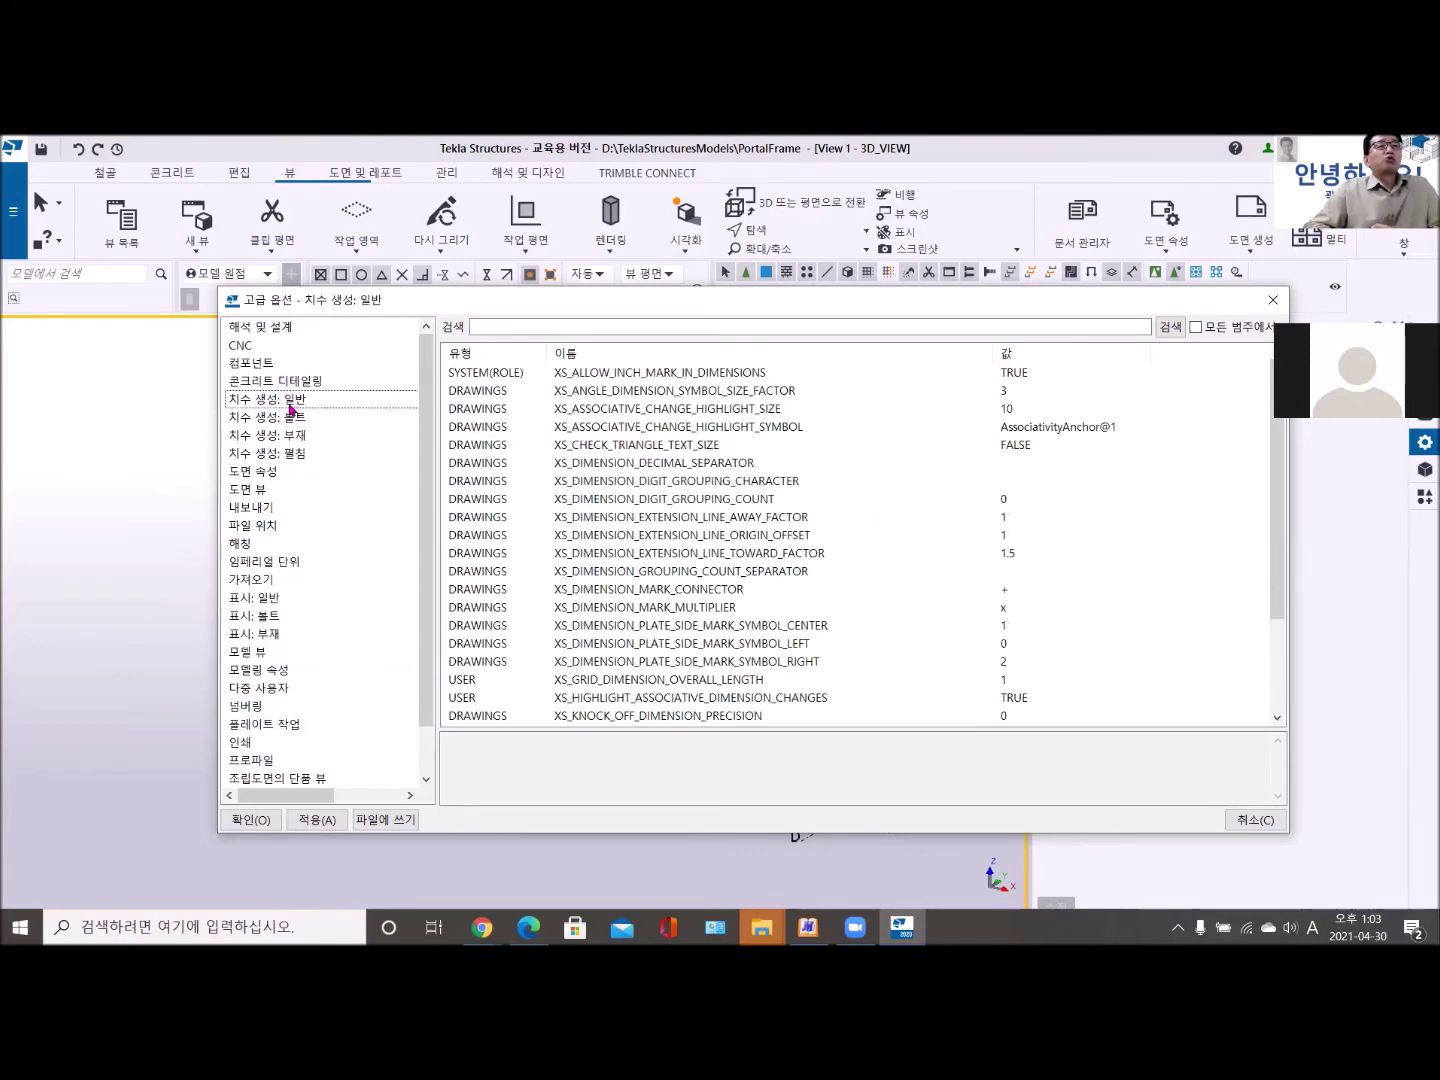
pyautogui.click(284, 433)
pyautogui.click(271, 417)
pyautogui.click(280, 383)
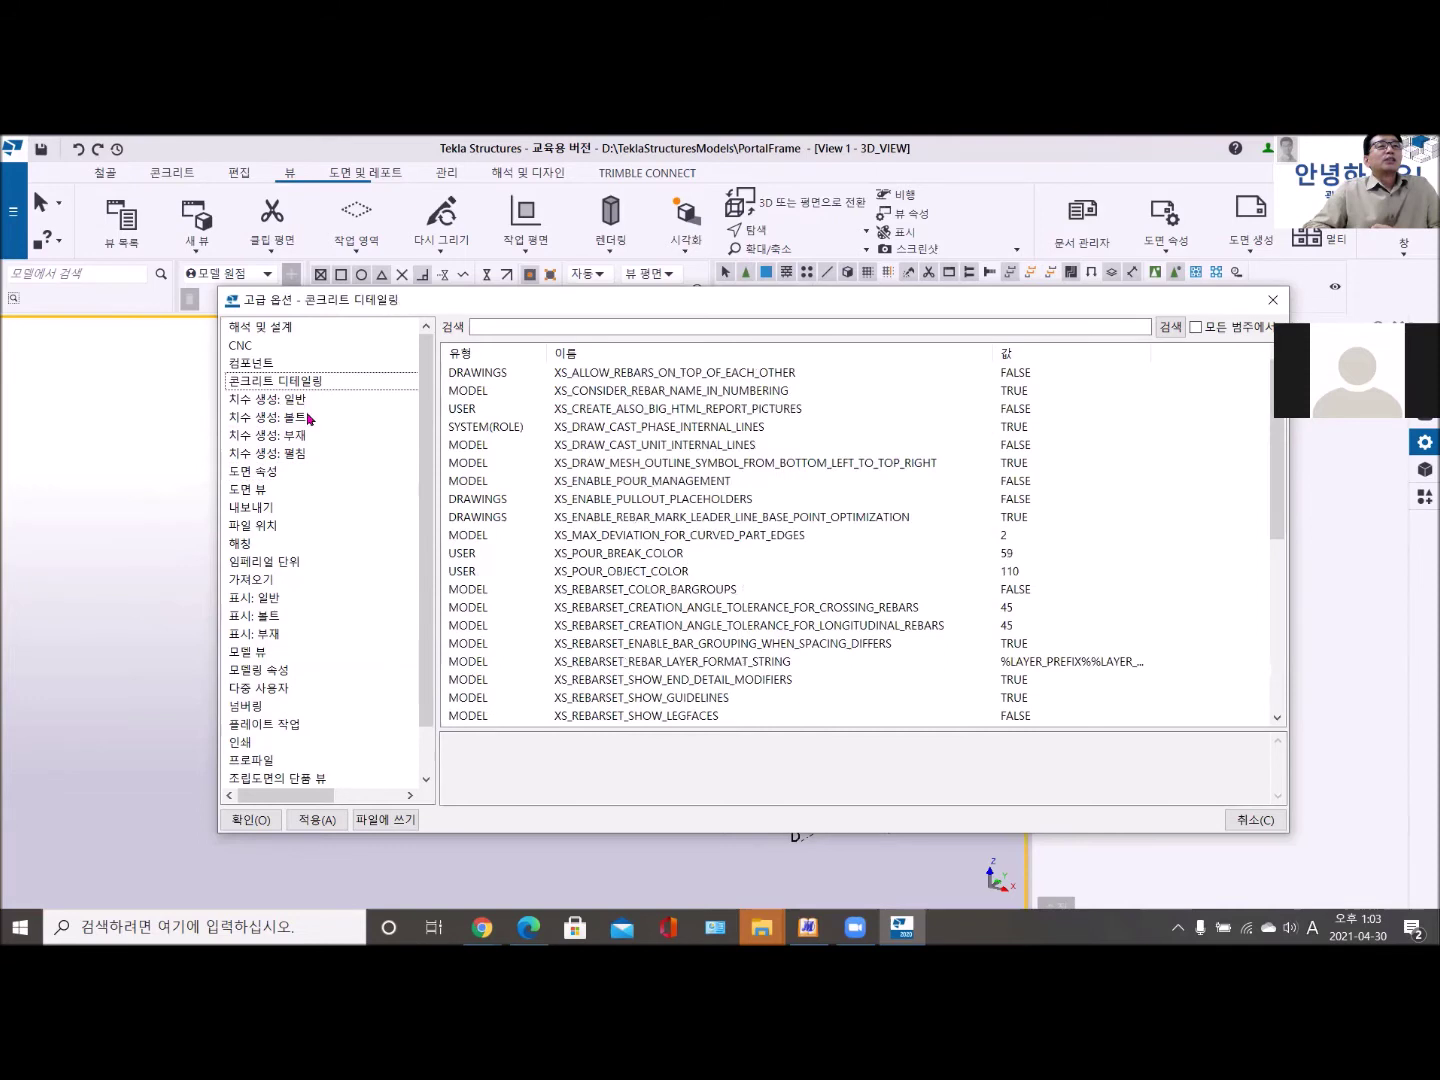
pyautogui.click(257, 365)
pyautogui.click(584, 378)
pyautogui.click(594, 401)
pyautogui.click(603, 518)
pyautogui.click(620, 644)
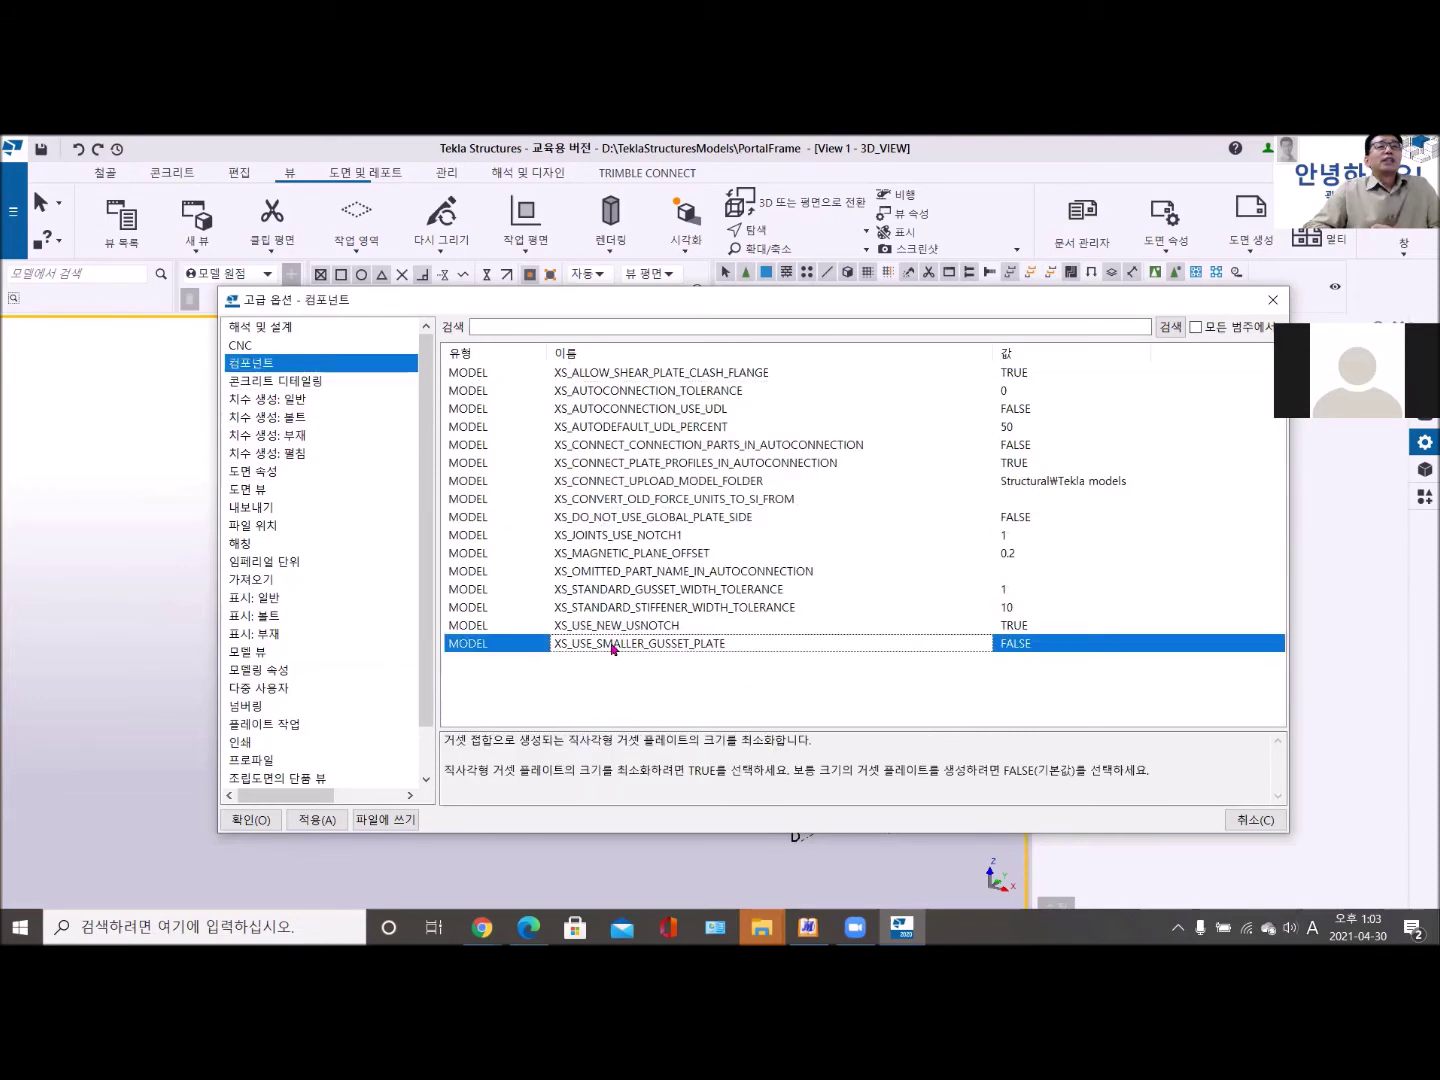
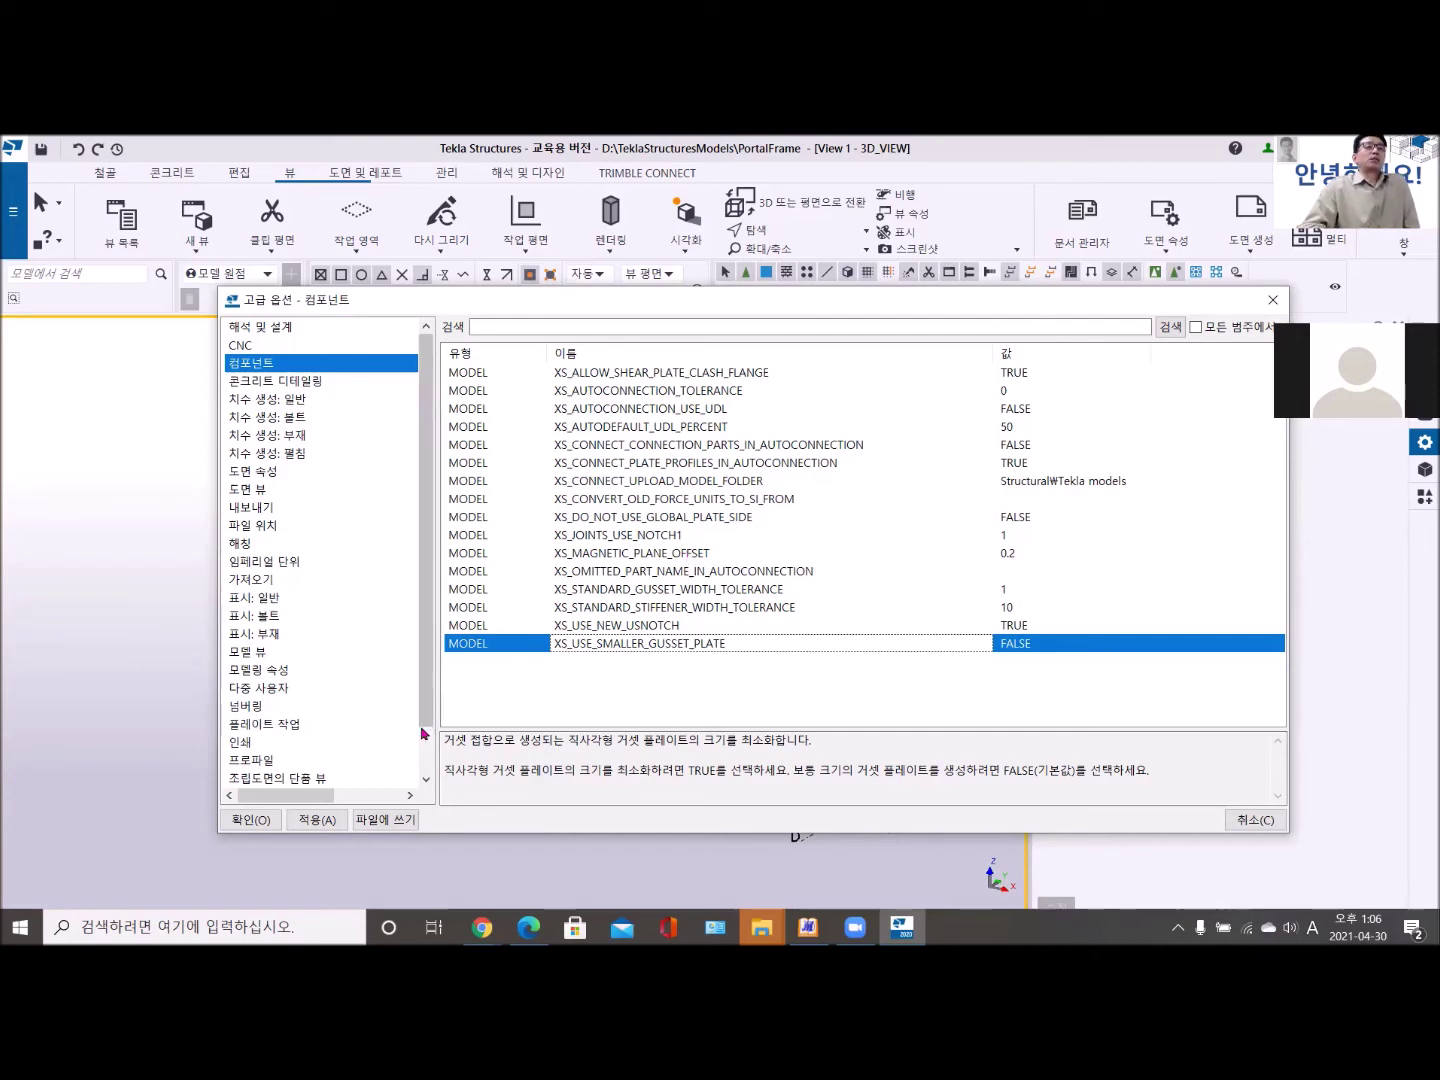
# Look through the full list of options in the numbering (넘버링) category of the advanced options.
pyautogui.click(250, 707)
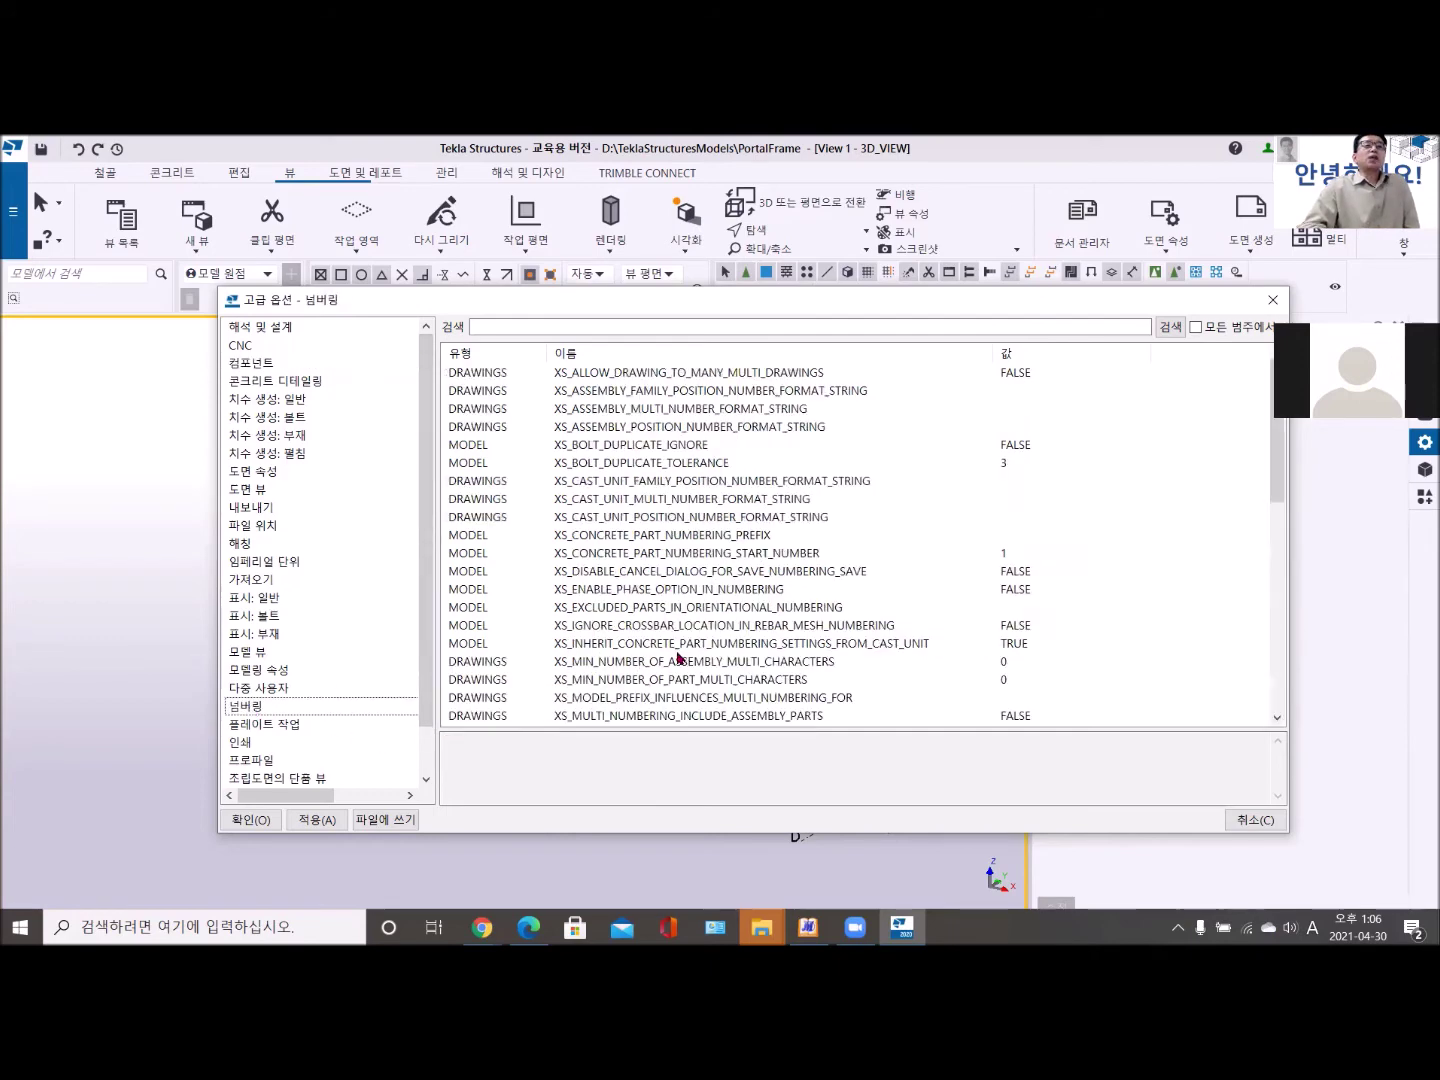
pyautogui.scroll(-4, 761, 599)
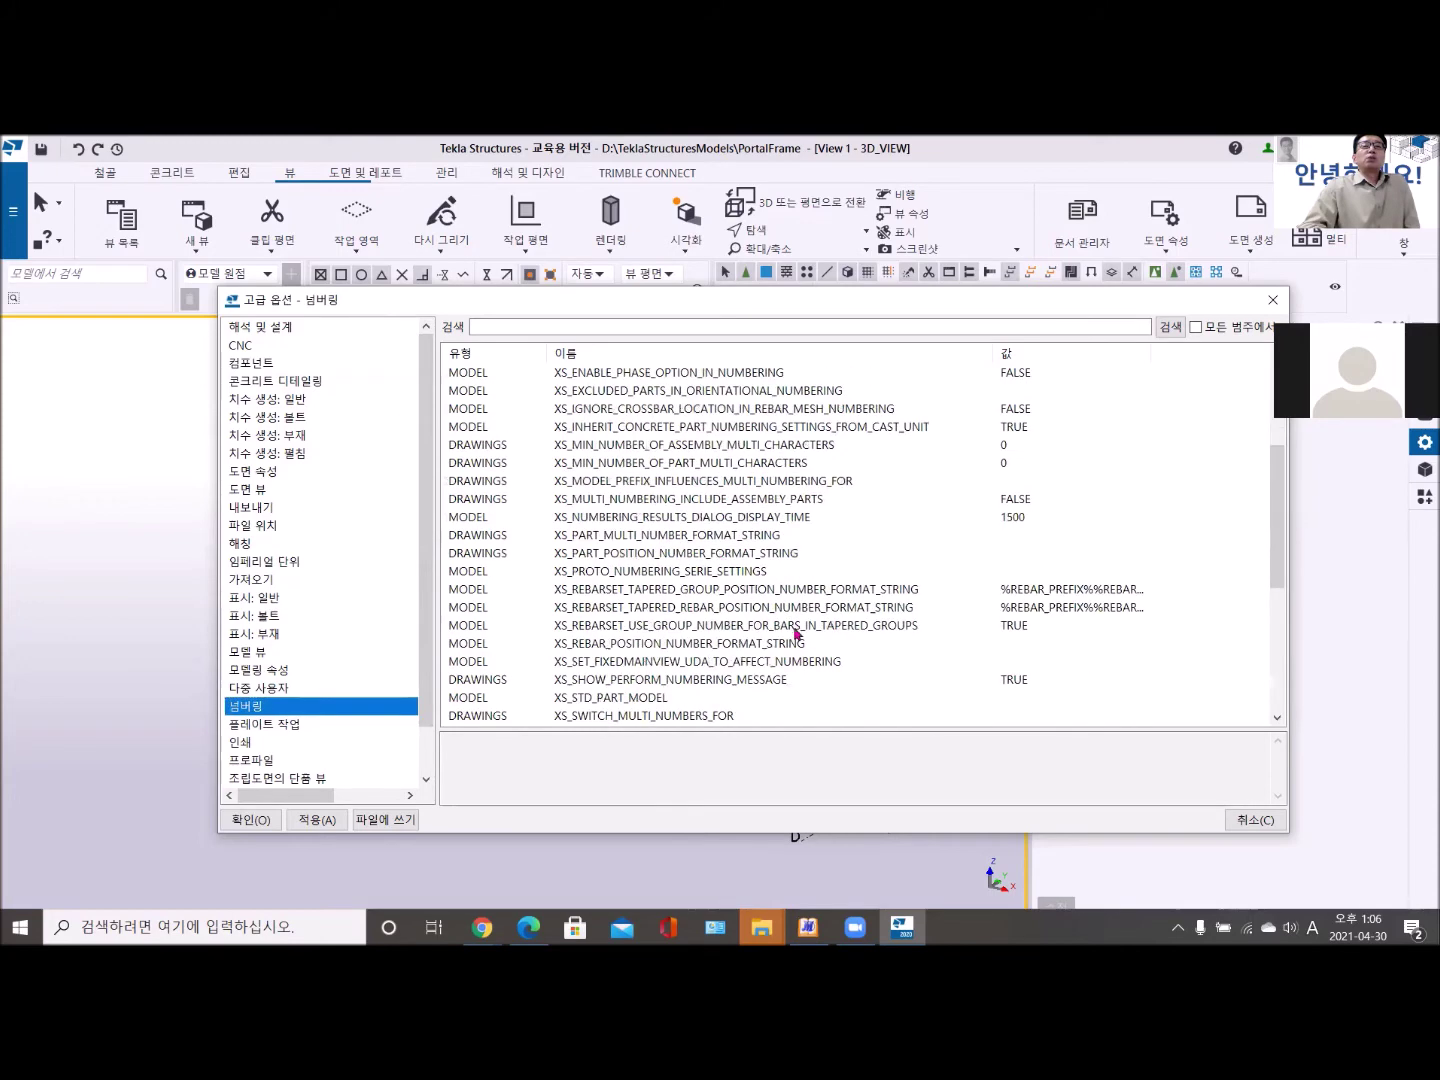
pyautogui.scroll(-6, 797, 633)
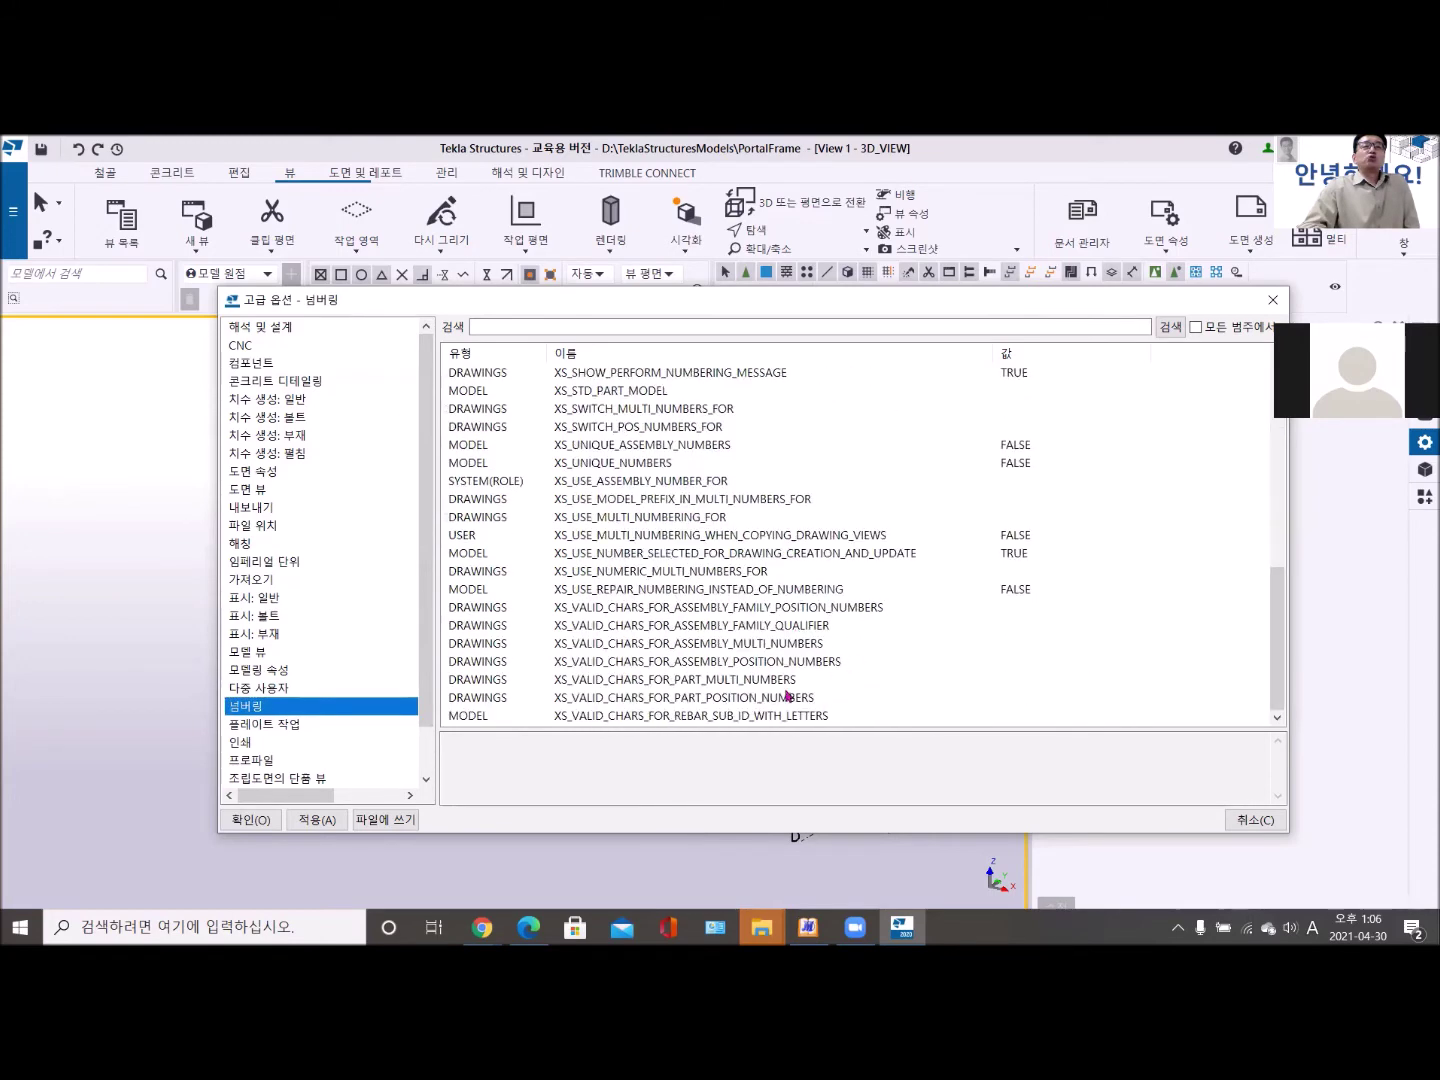
pyautogui.scroll(7, 781, 667)
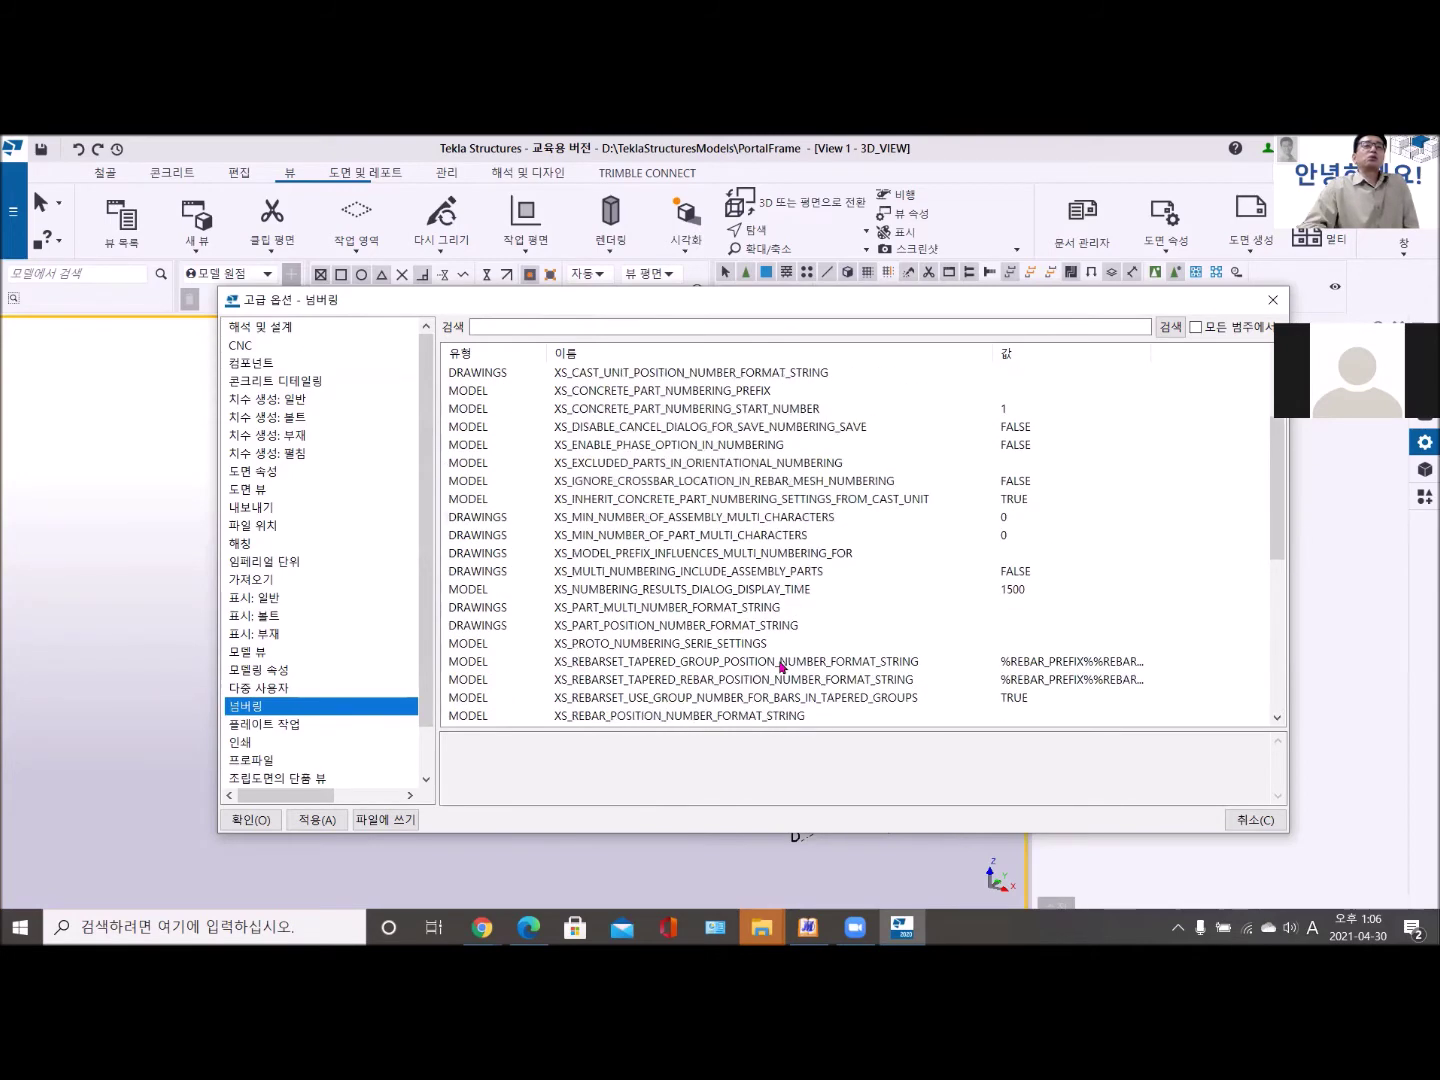
pyautogui.scroll(3, 780, 667)
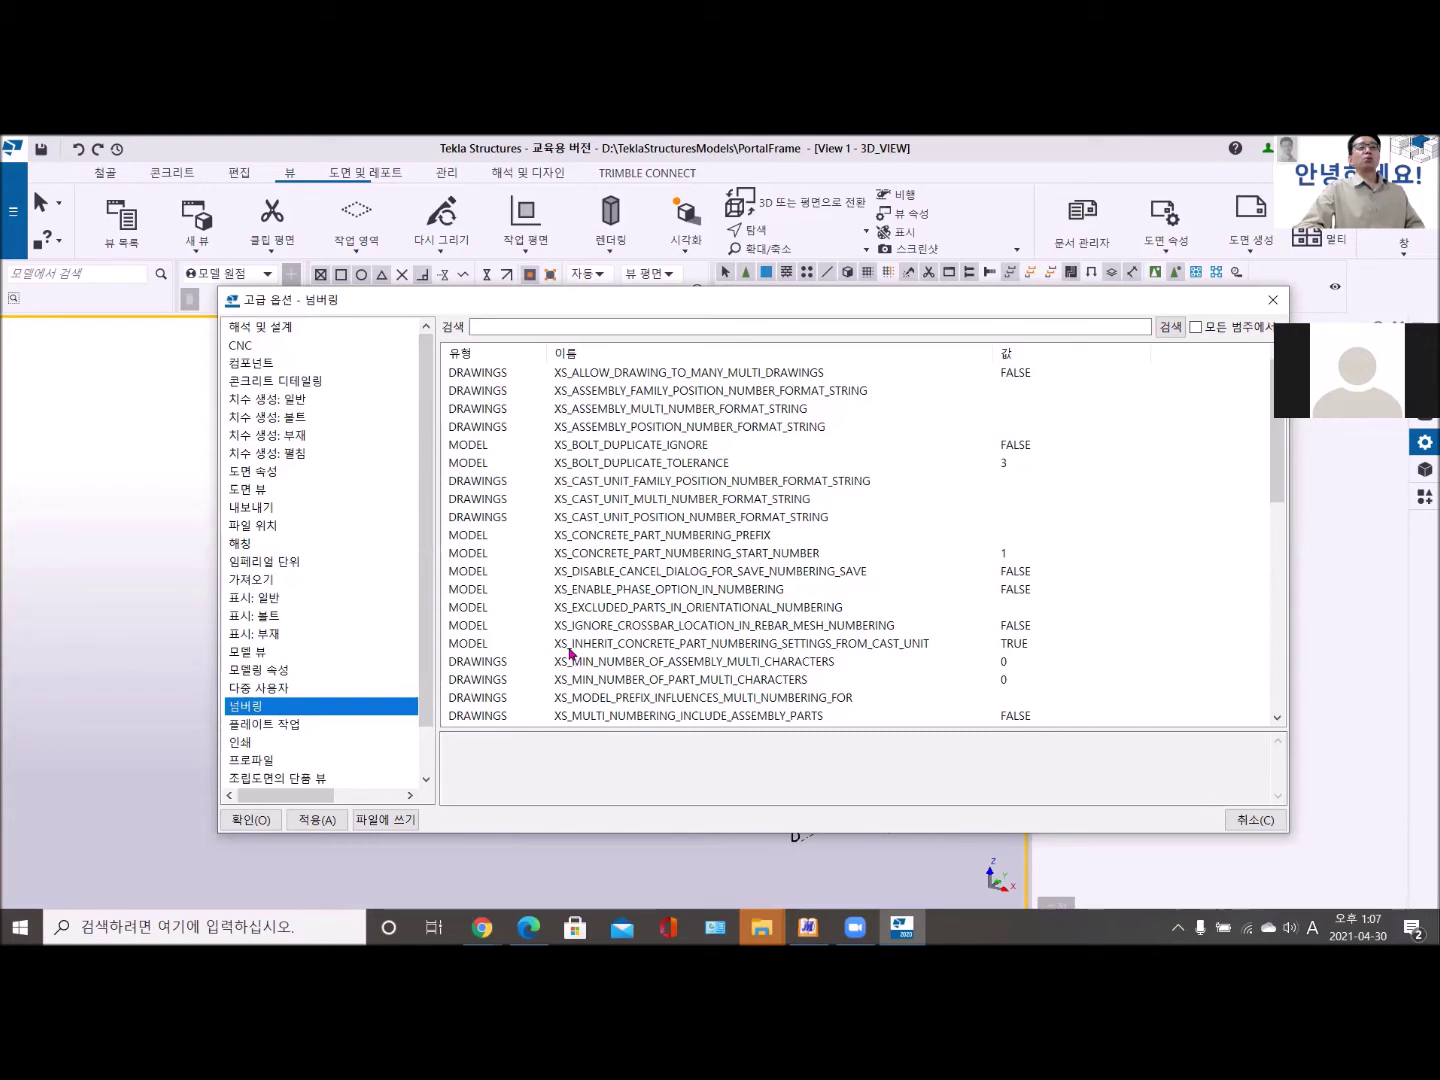
# Search all categories of the advanced options for workarea.
pyautogui.click(557, 323)
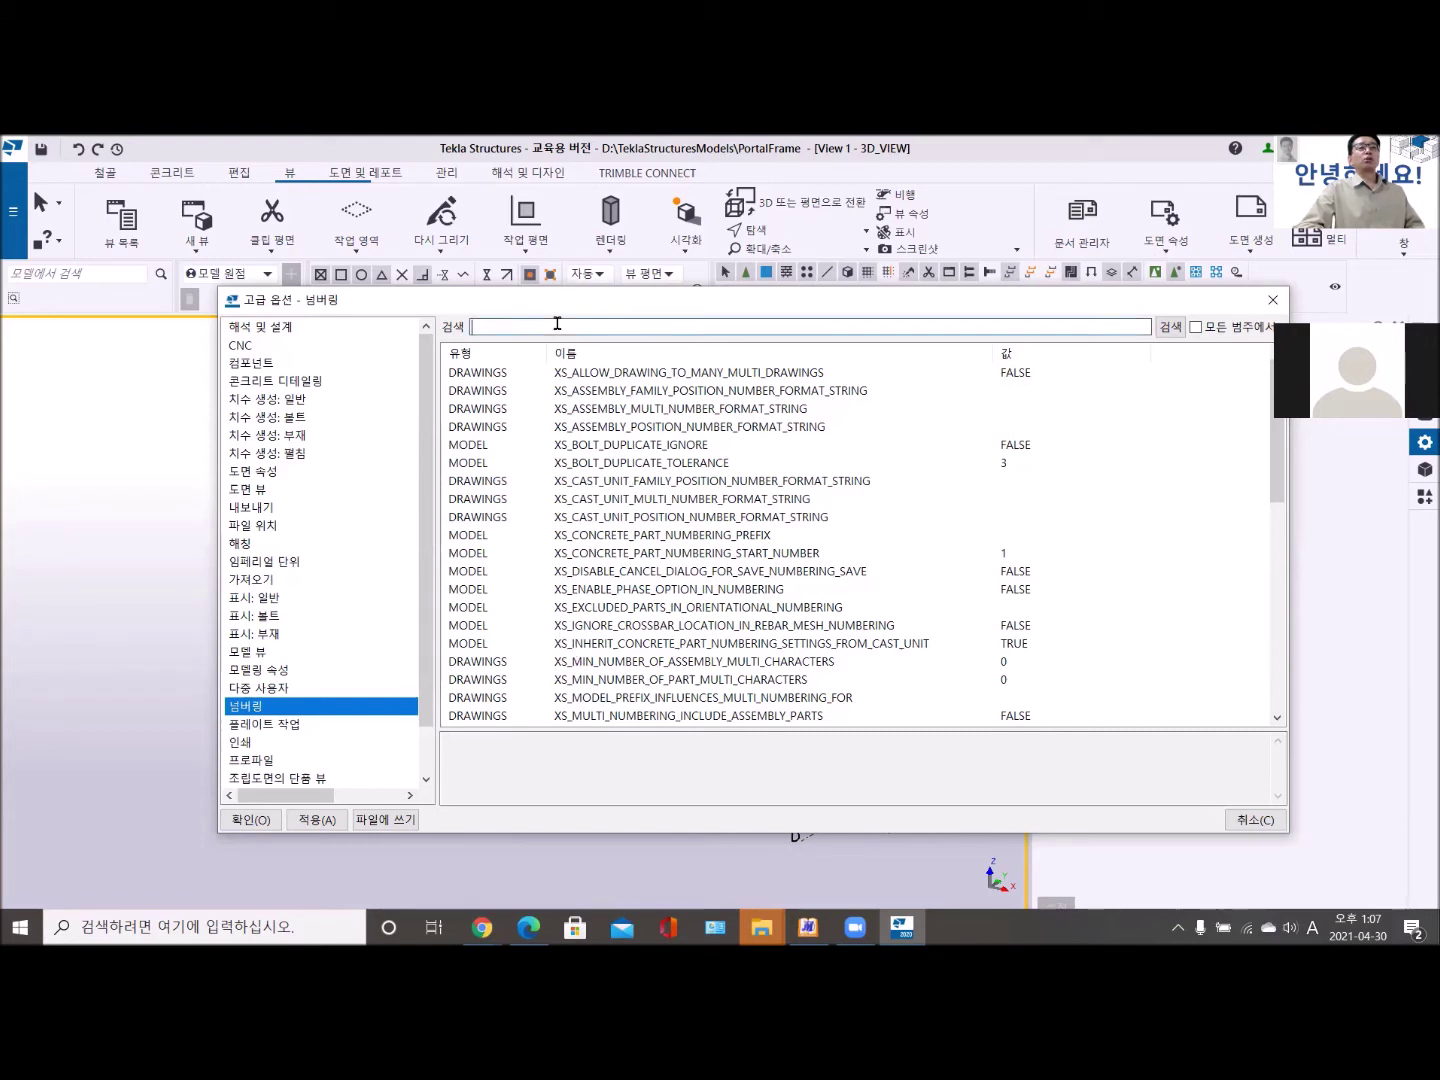
pyautogui.write('wo')
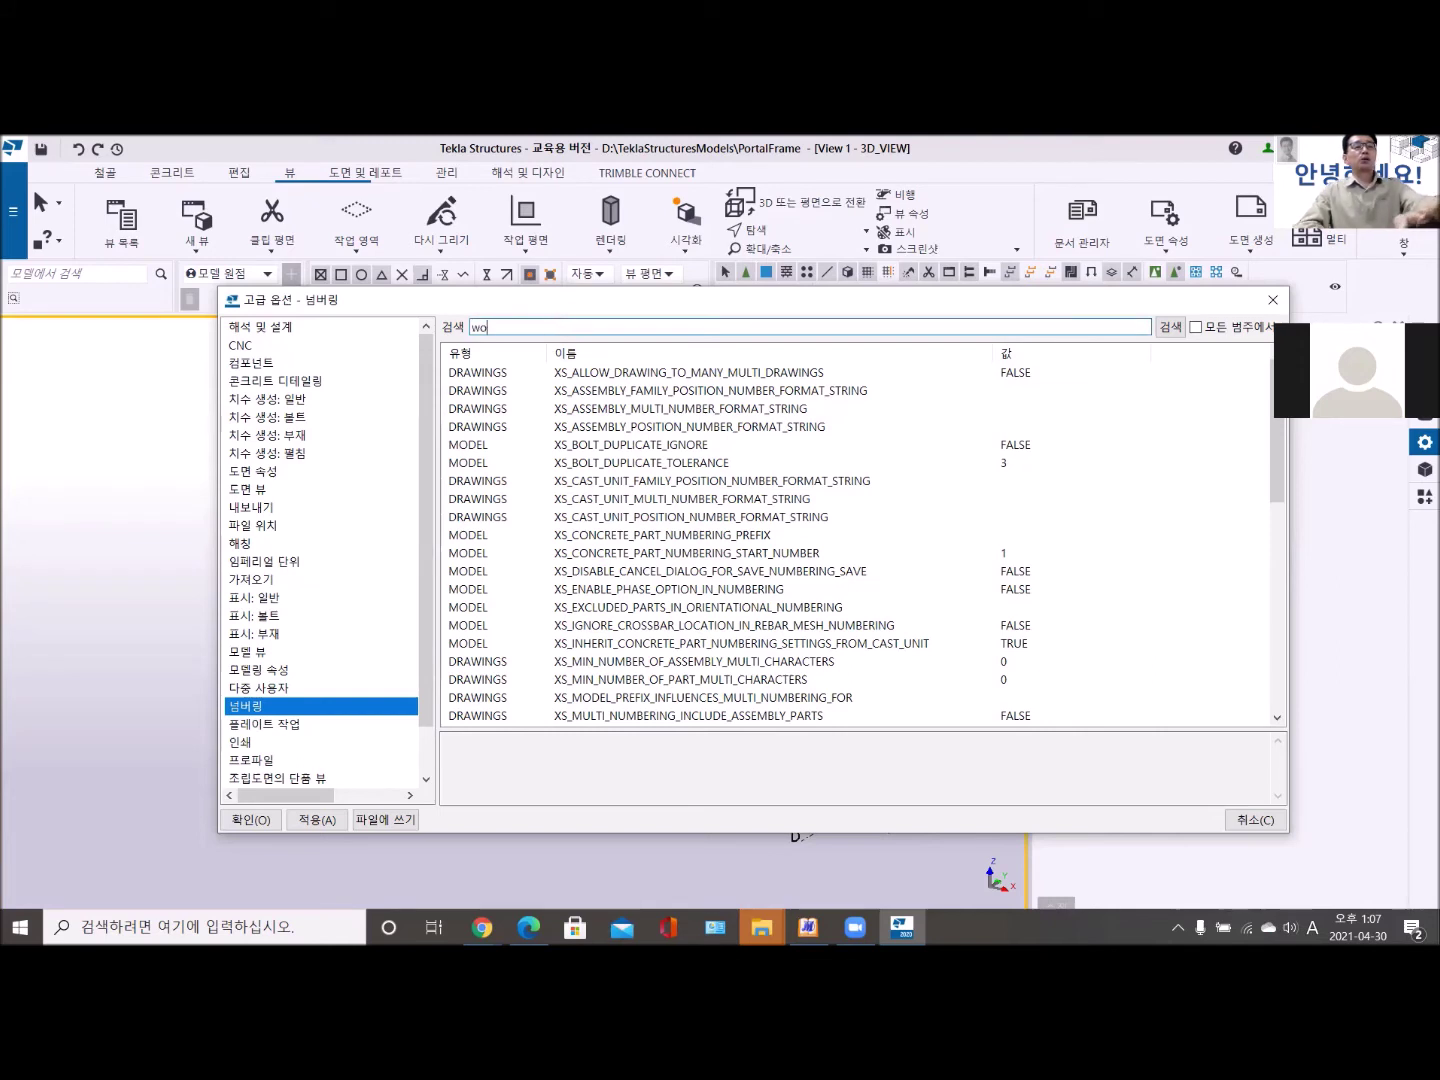
pyautogui.write('rkarea')
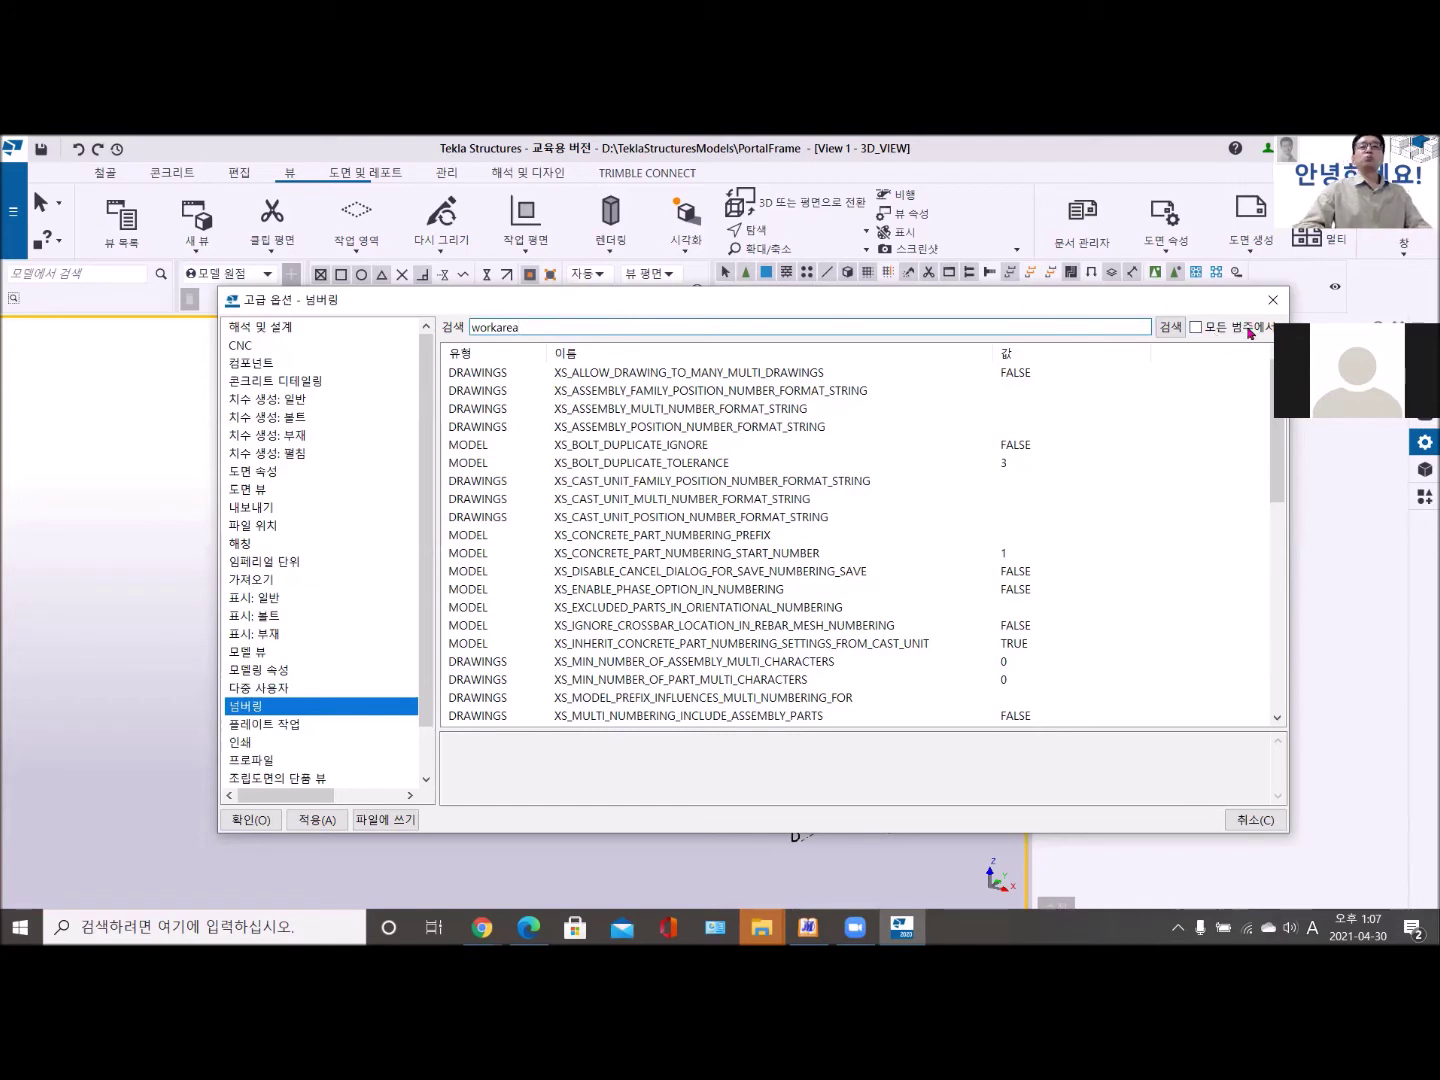
pyautogui.click(1200, 330)
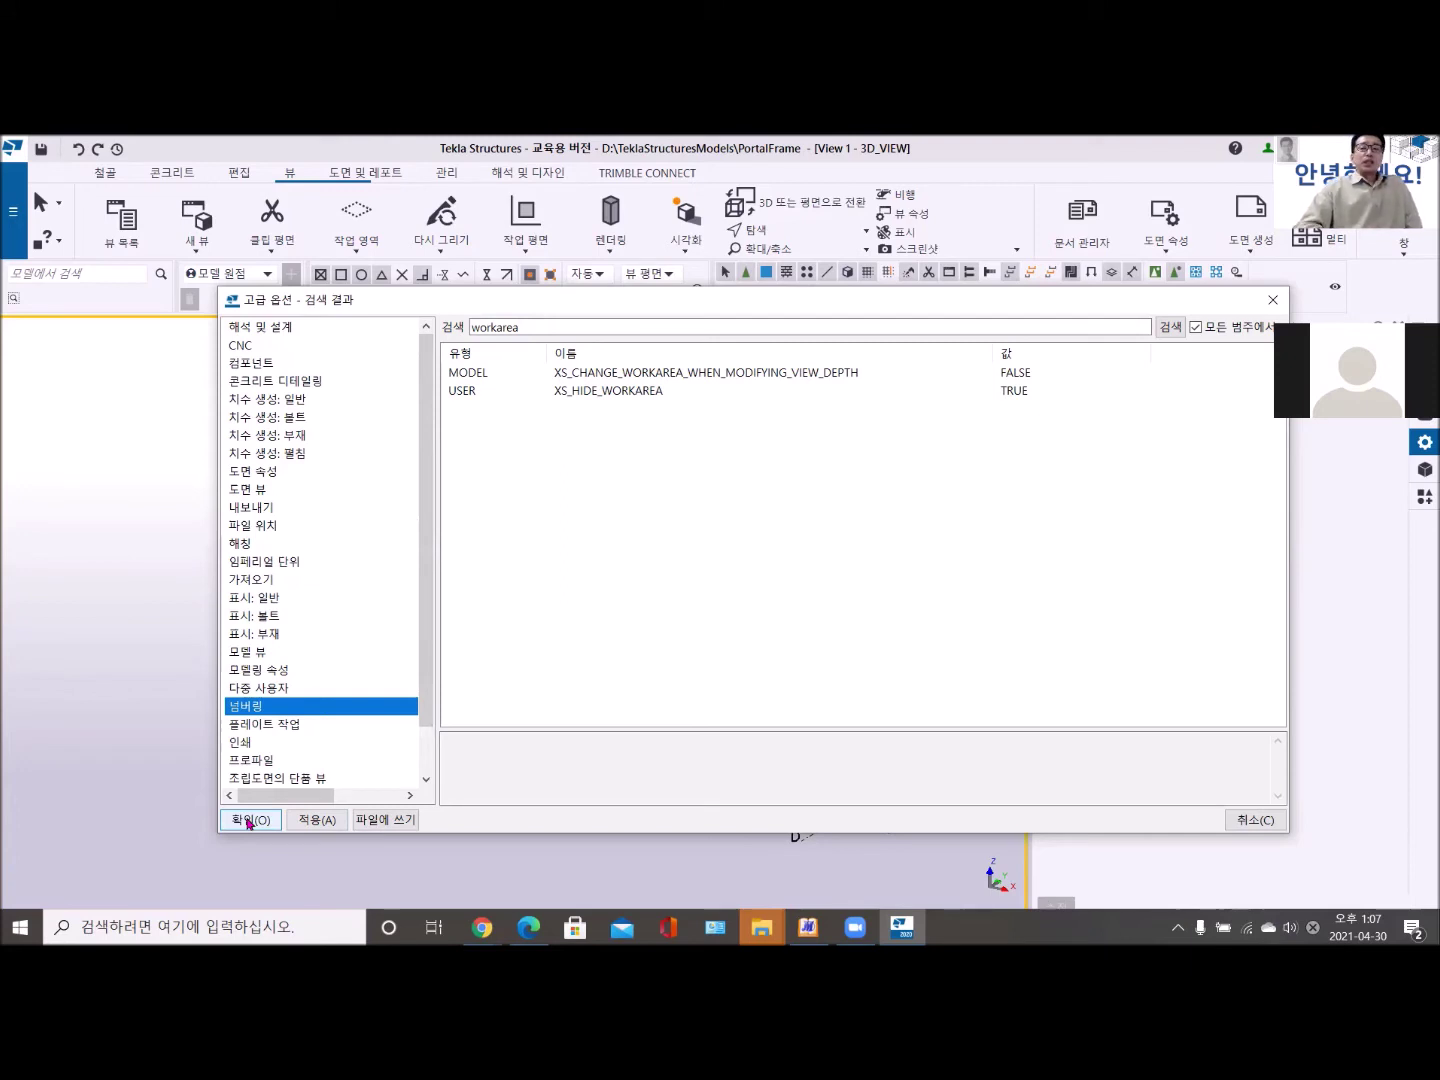
# Write the advanced options to a text file, find its workarea entries, and close the file and the advanced options dialog.
pyautogui.click(383, 822)
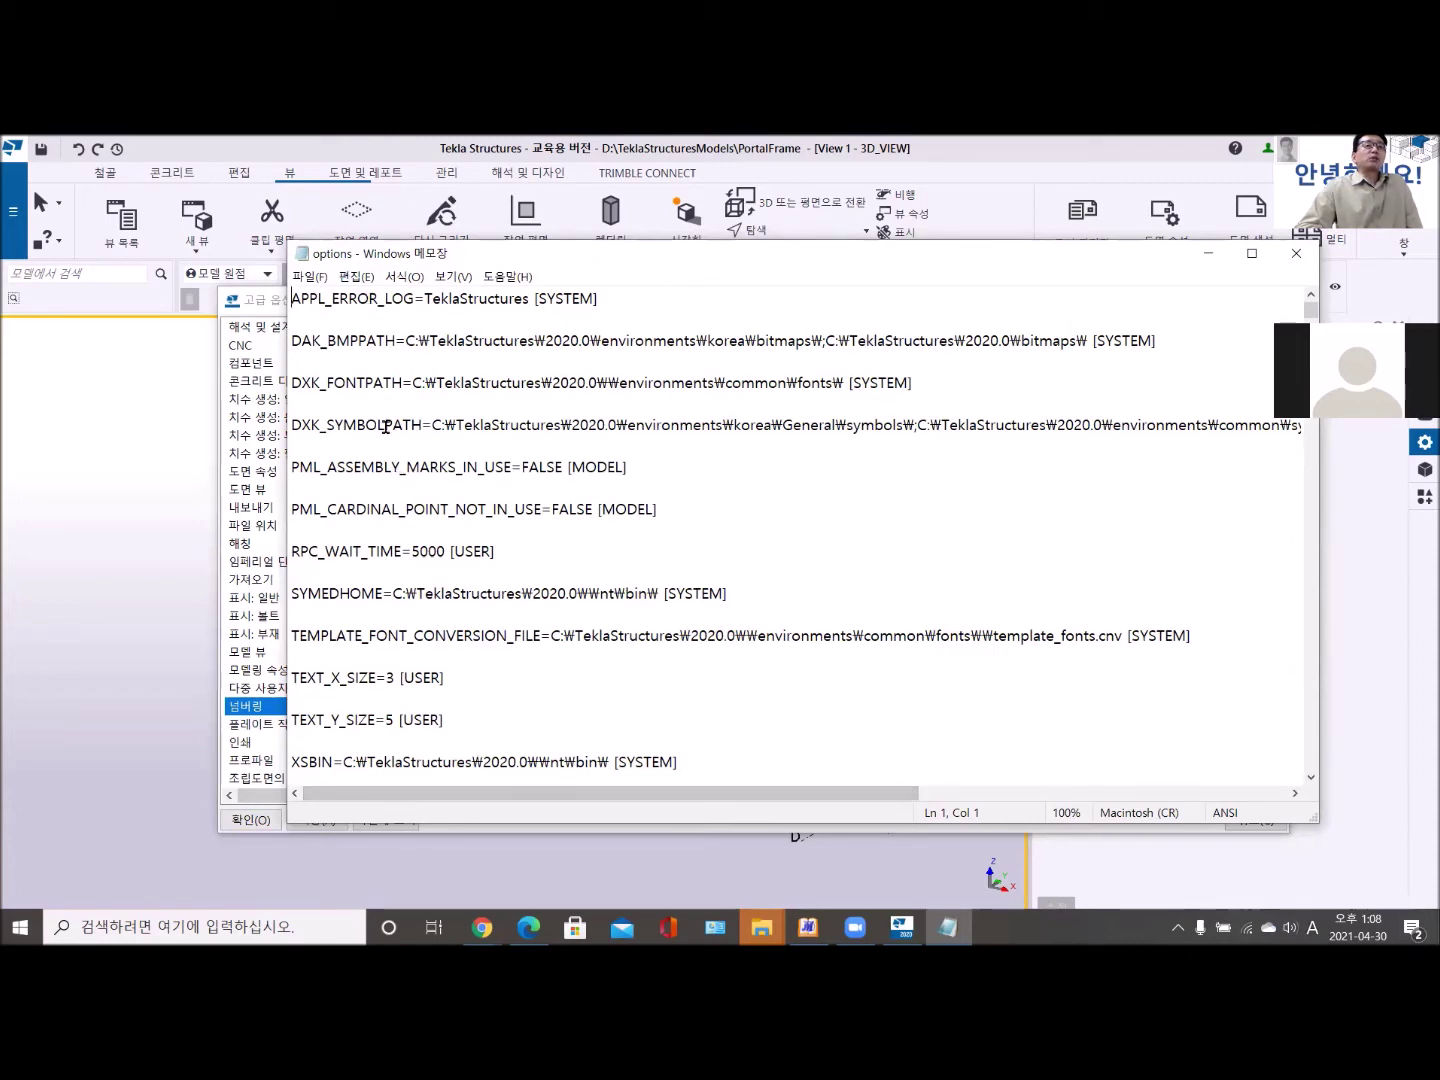
pyautogui.click(356, 277)
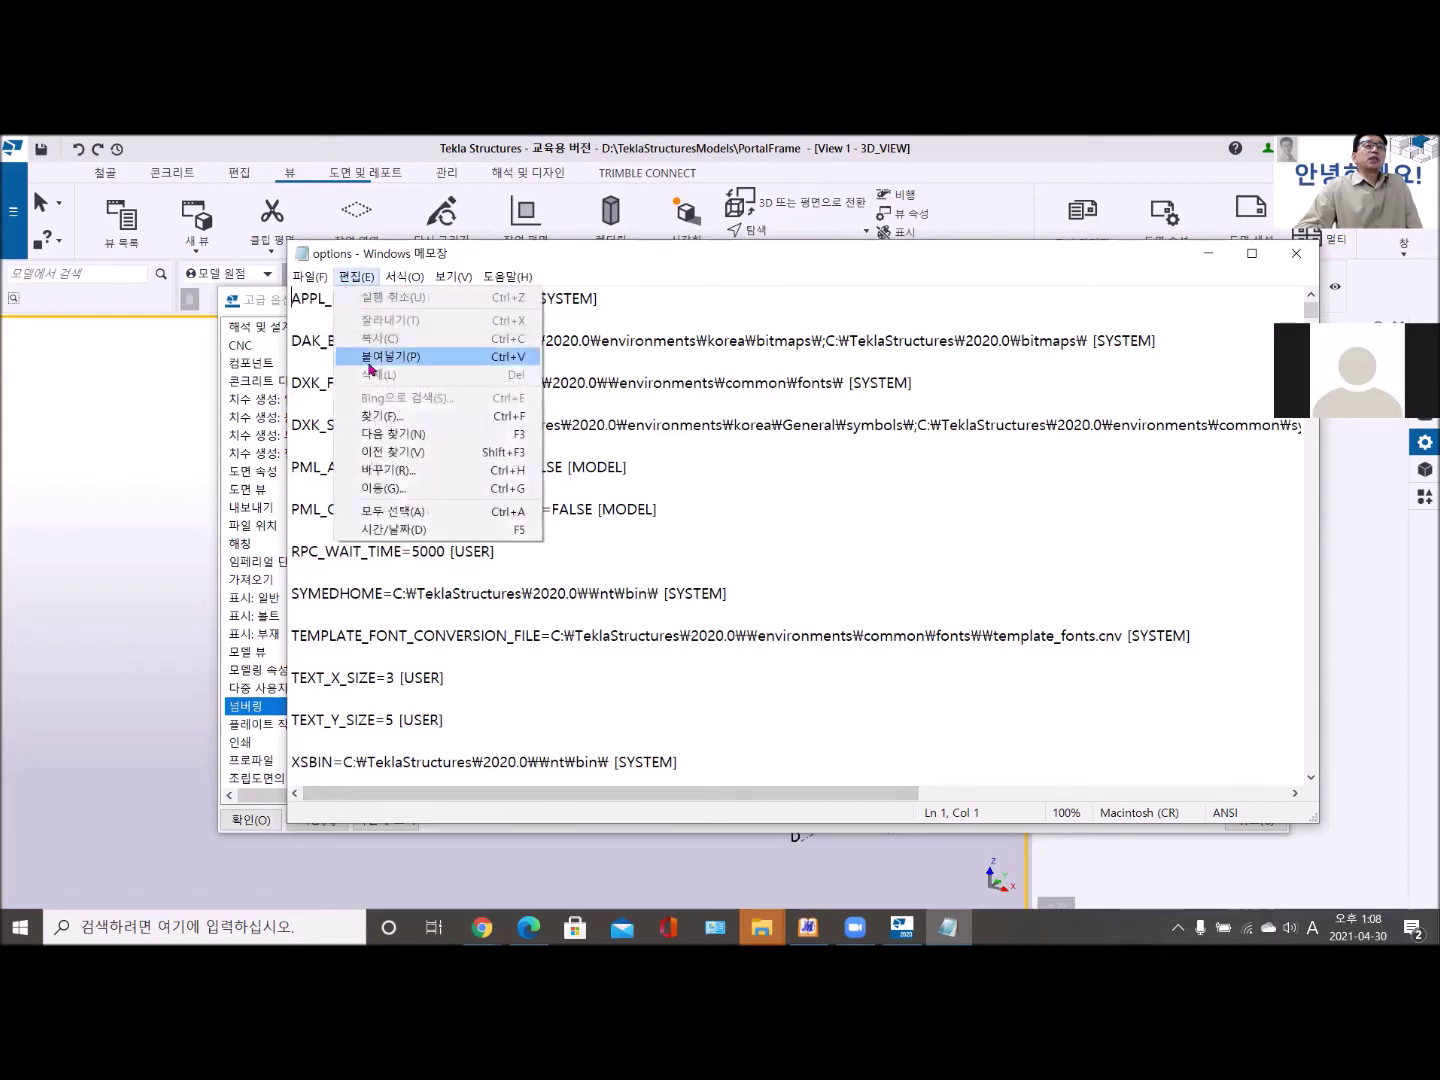
pyautogui.click(386, 418)
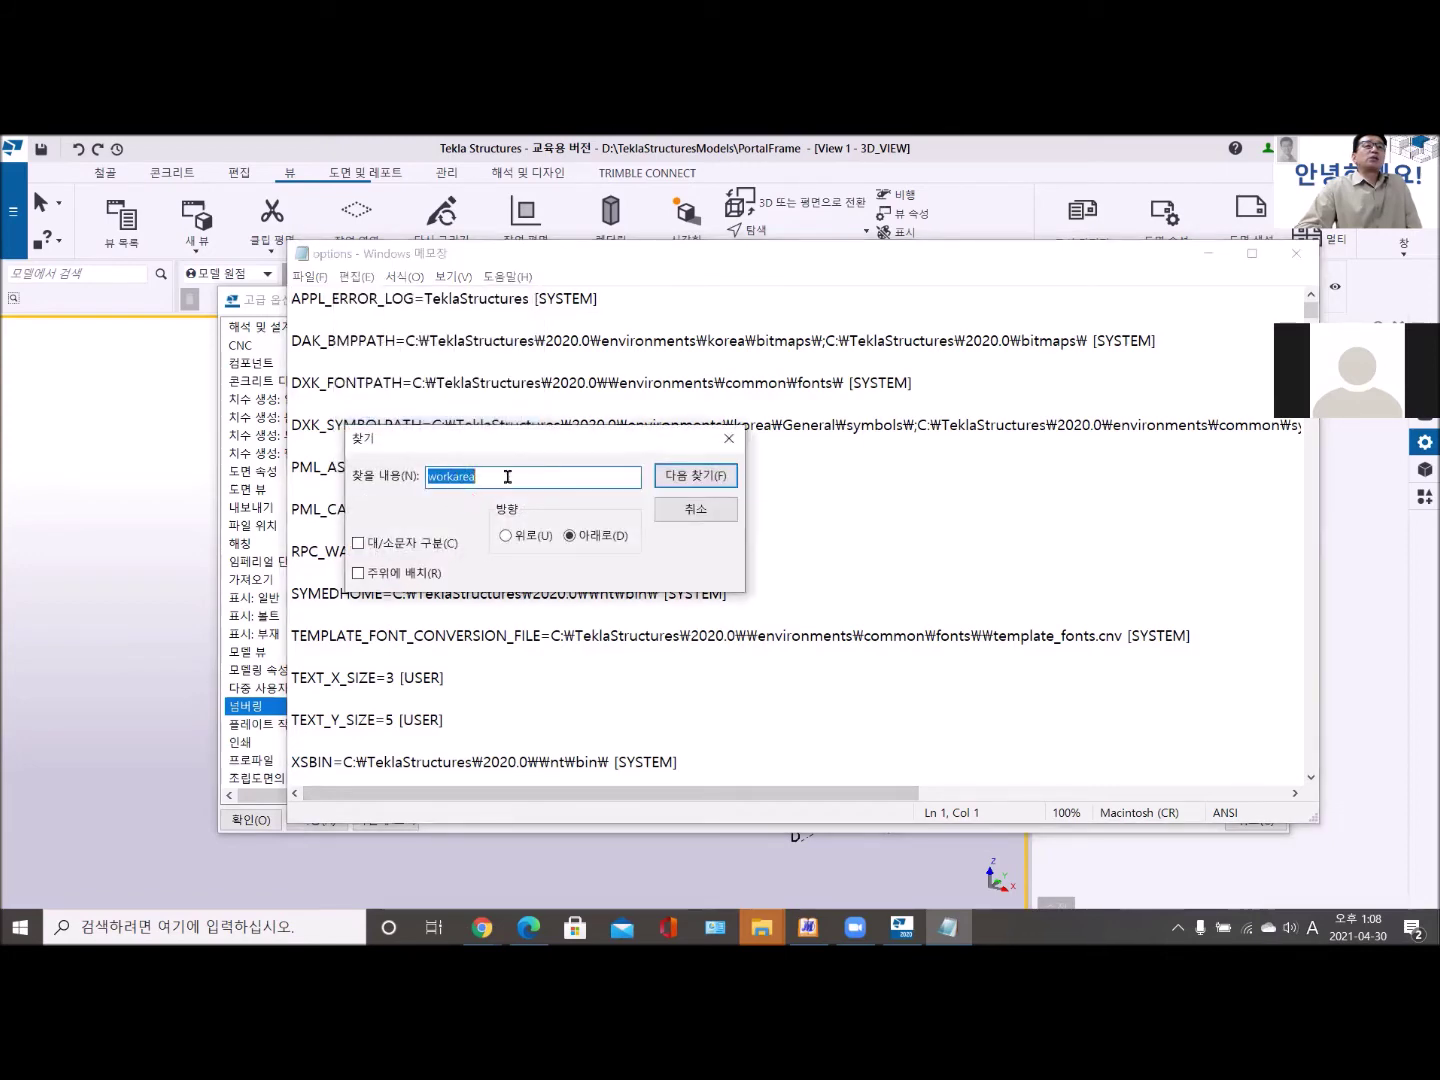
pyautogui.click(703, 473)
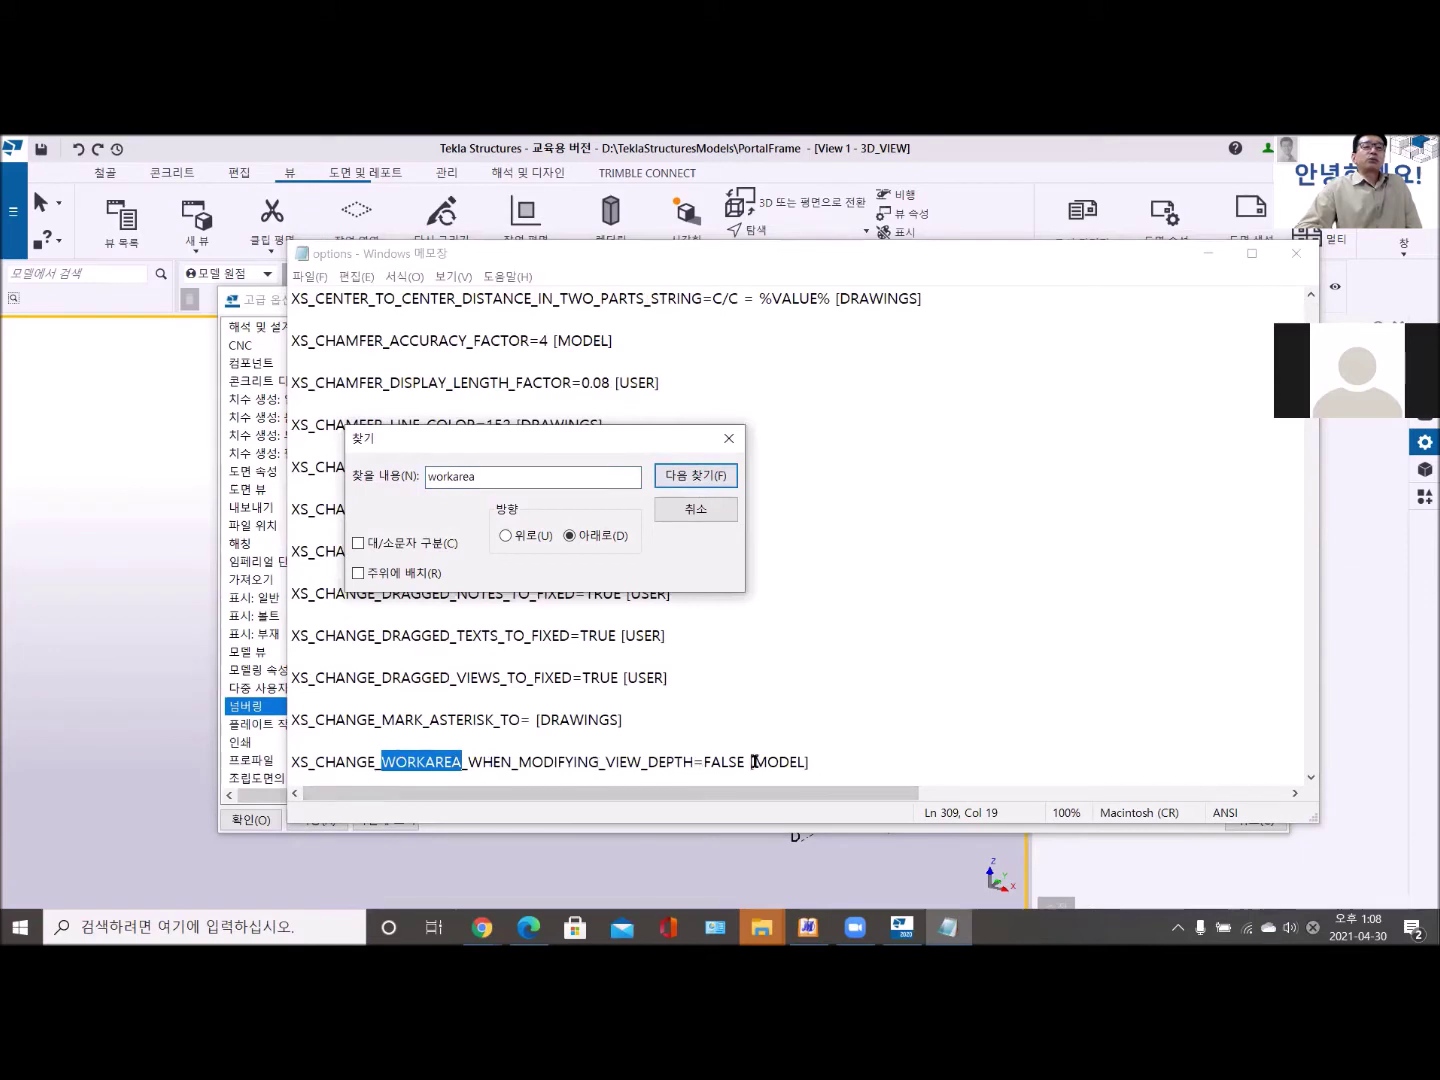
pyautogui.click(696, 475)
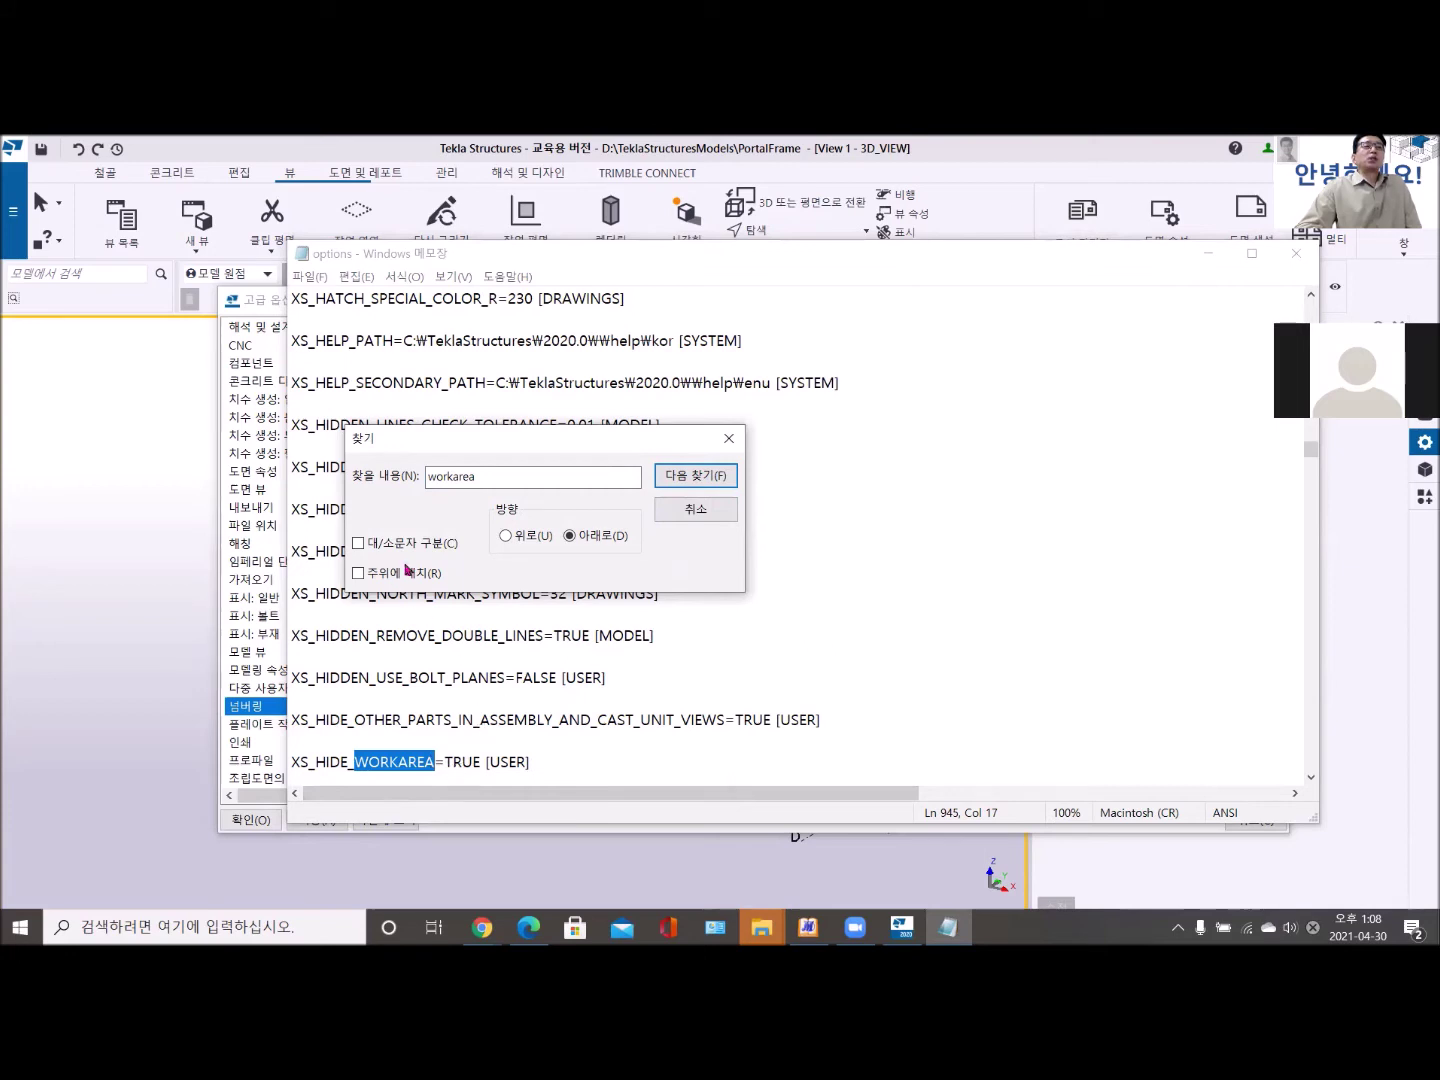
pyautogui.click(722, 433)
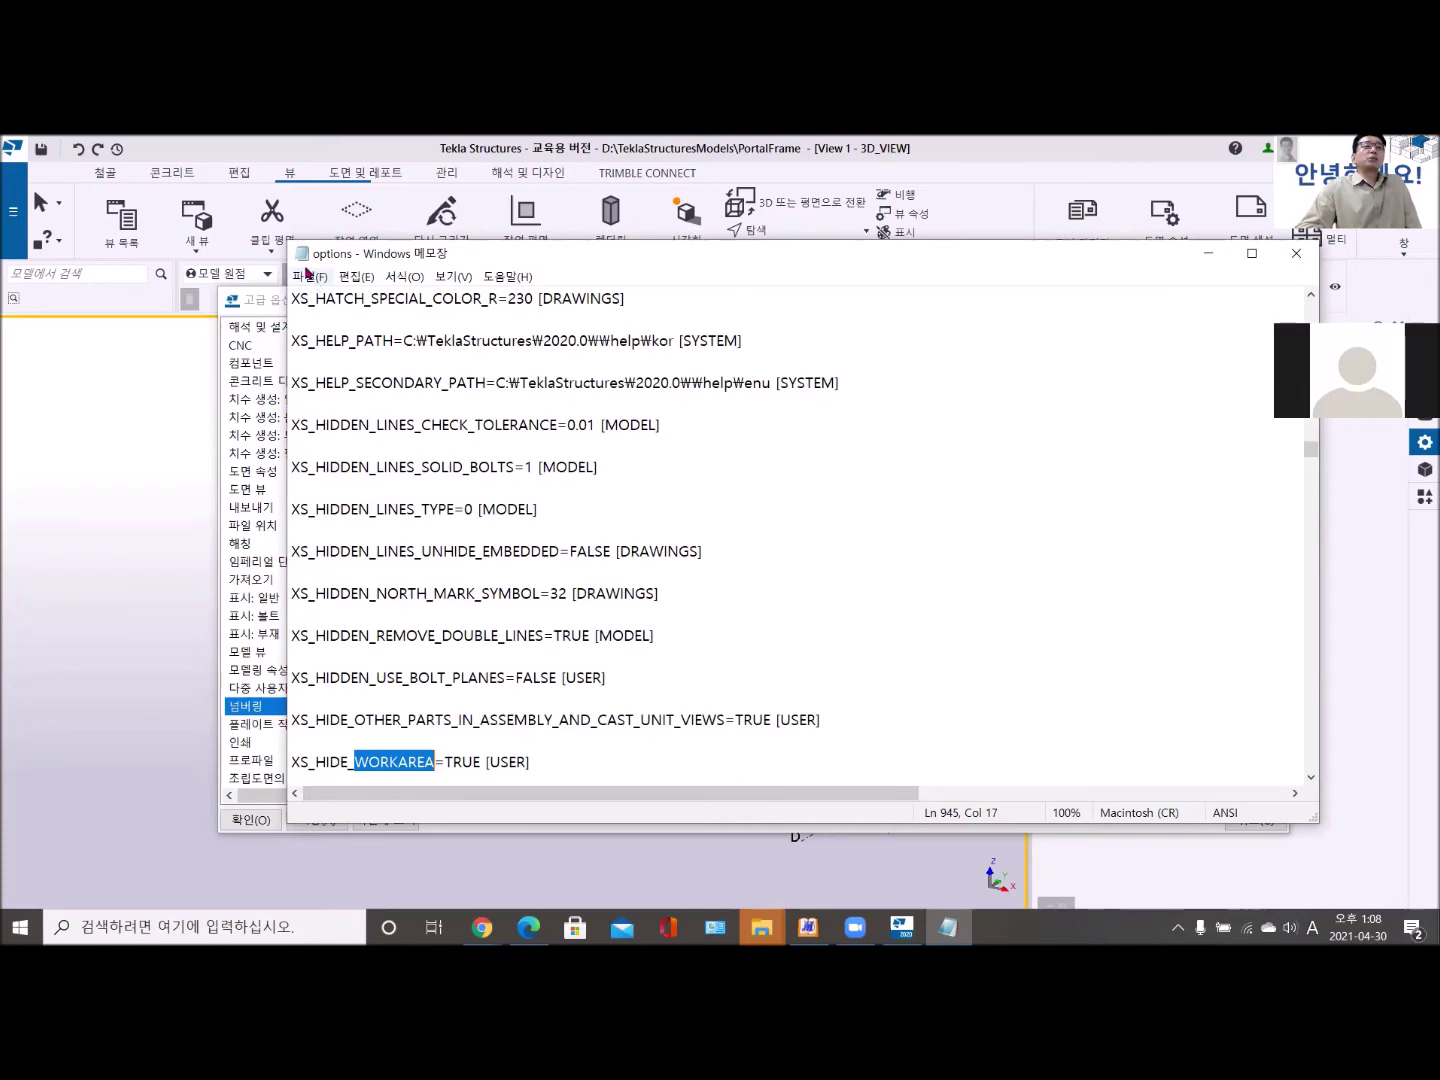
pyautogui.click(1297, 254)
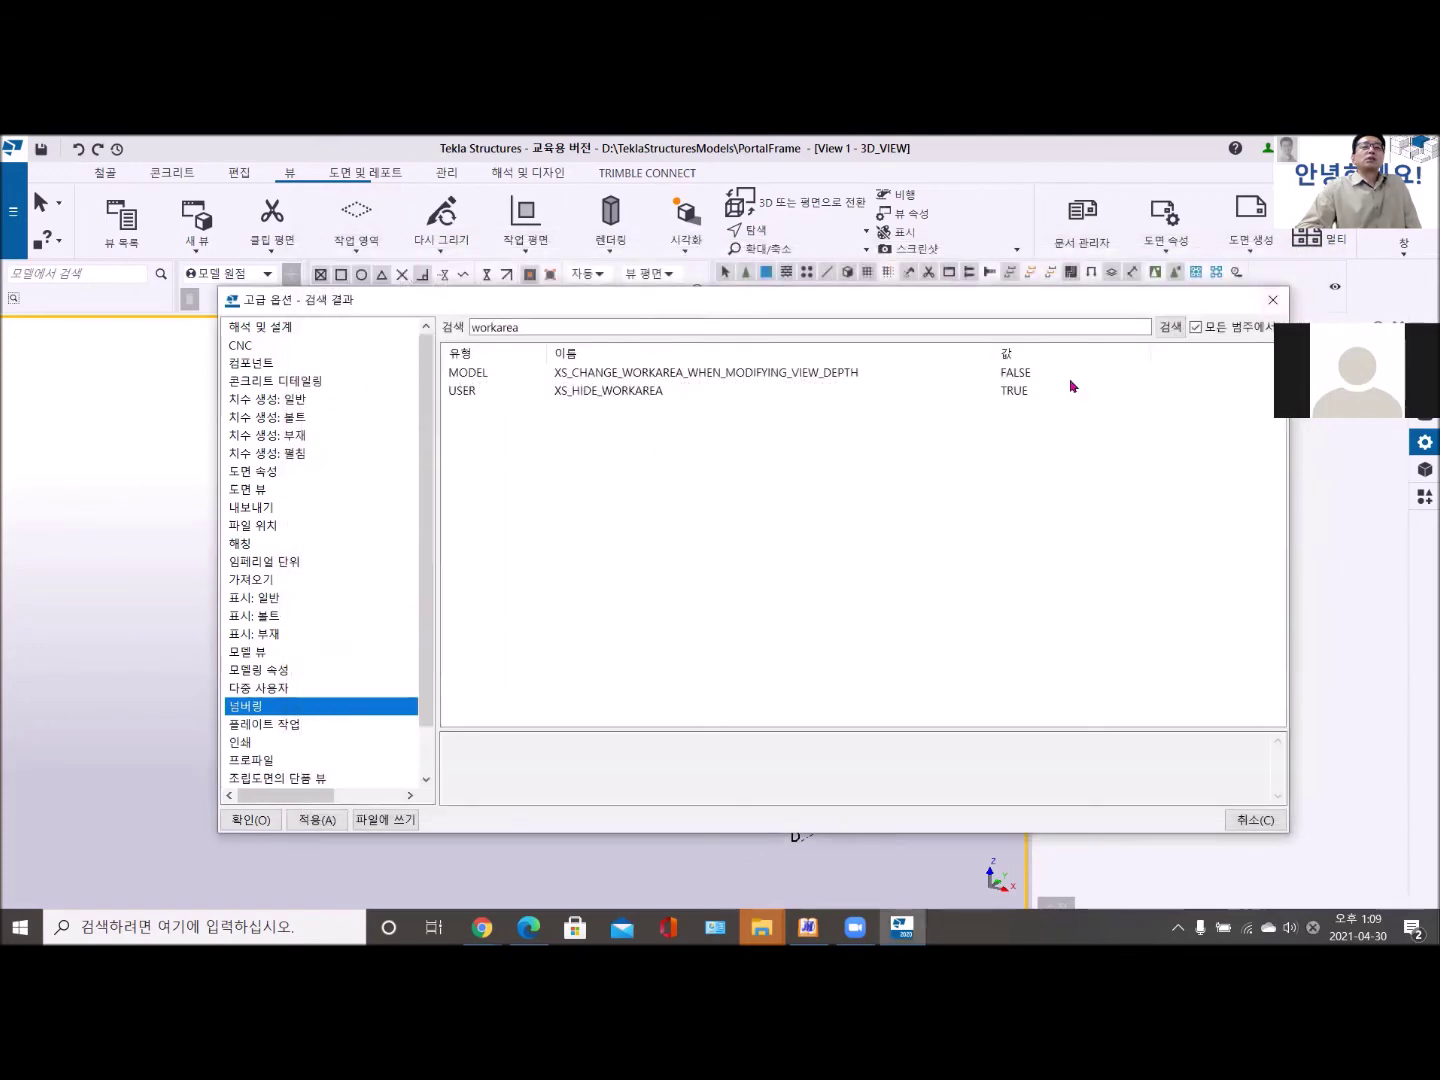
pyautogui.click(1271, 303)
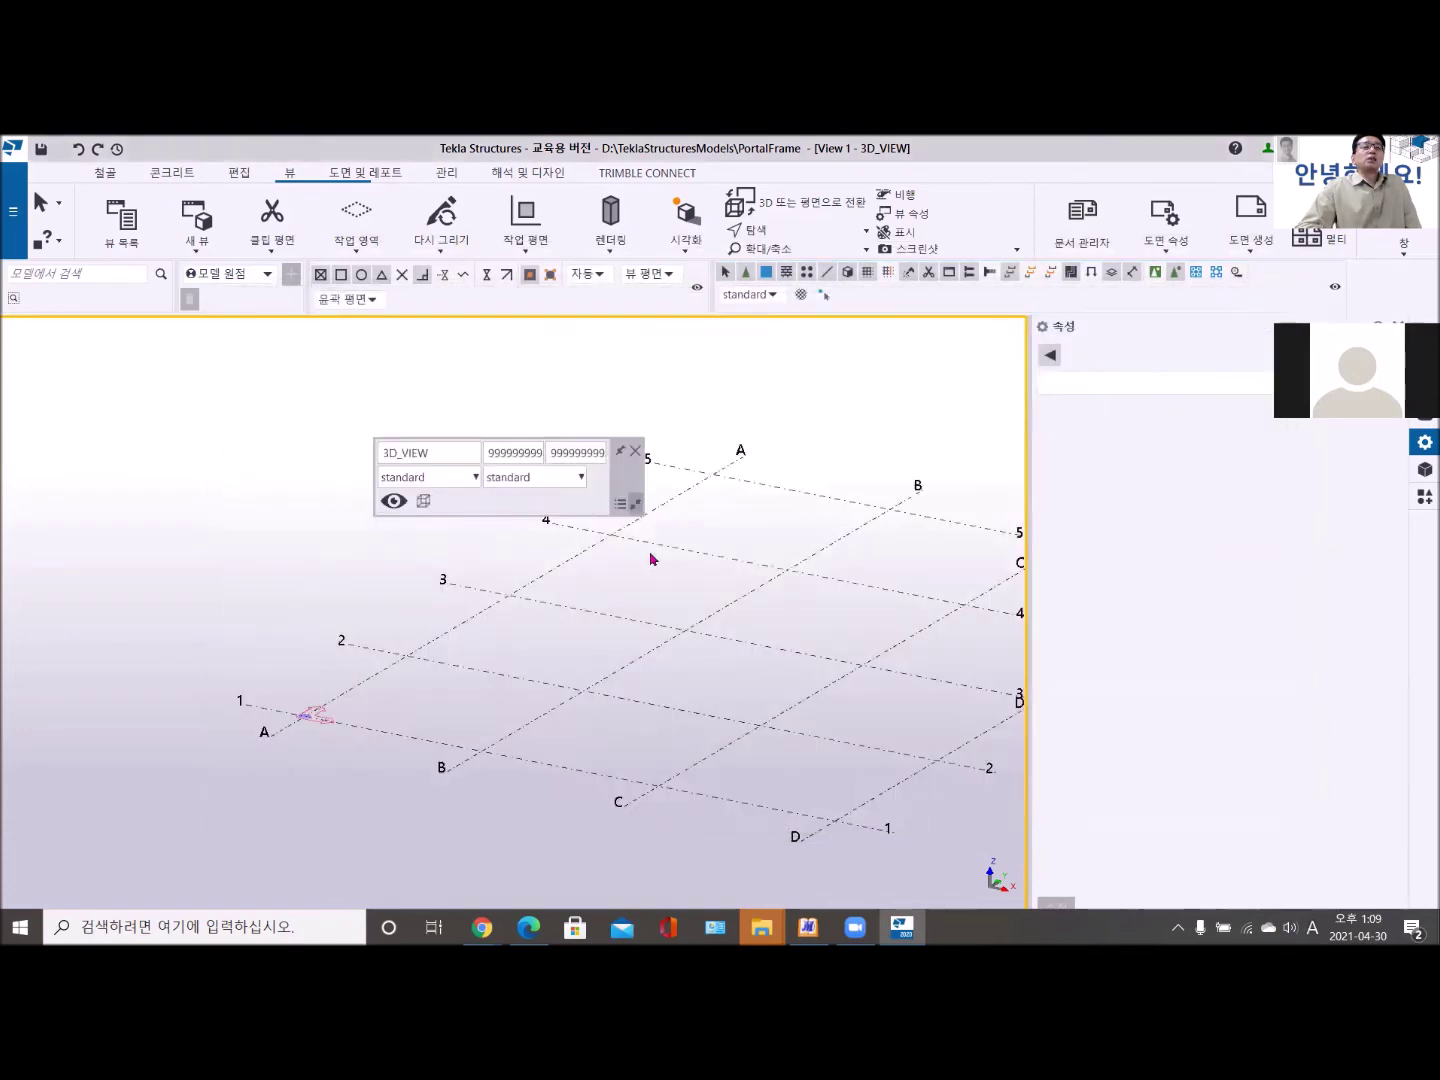
# Open the PortalFrame model folder and examine the file properties of the exported options text file.
pyautogui.moveTo(456, 598); pyautogui.dragTo(262, 635, button='middle')
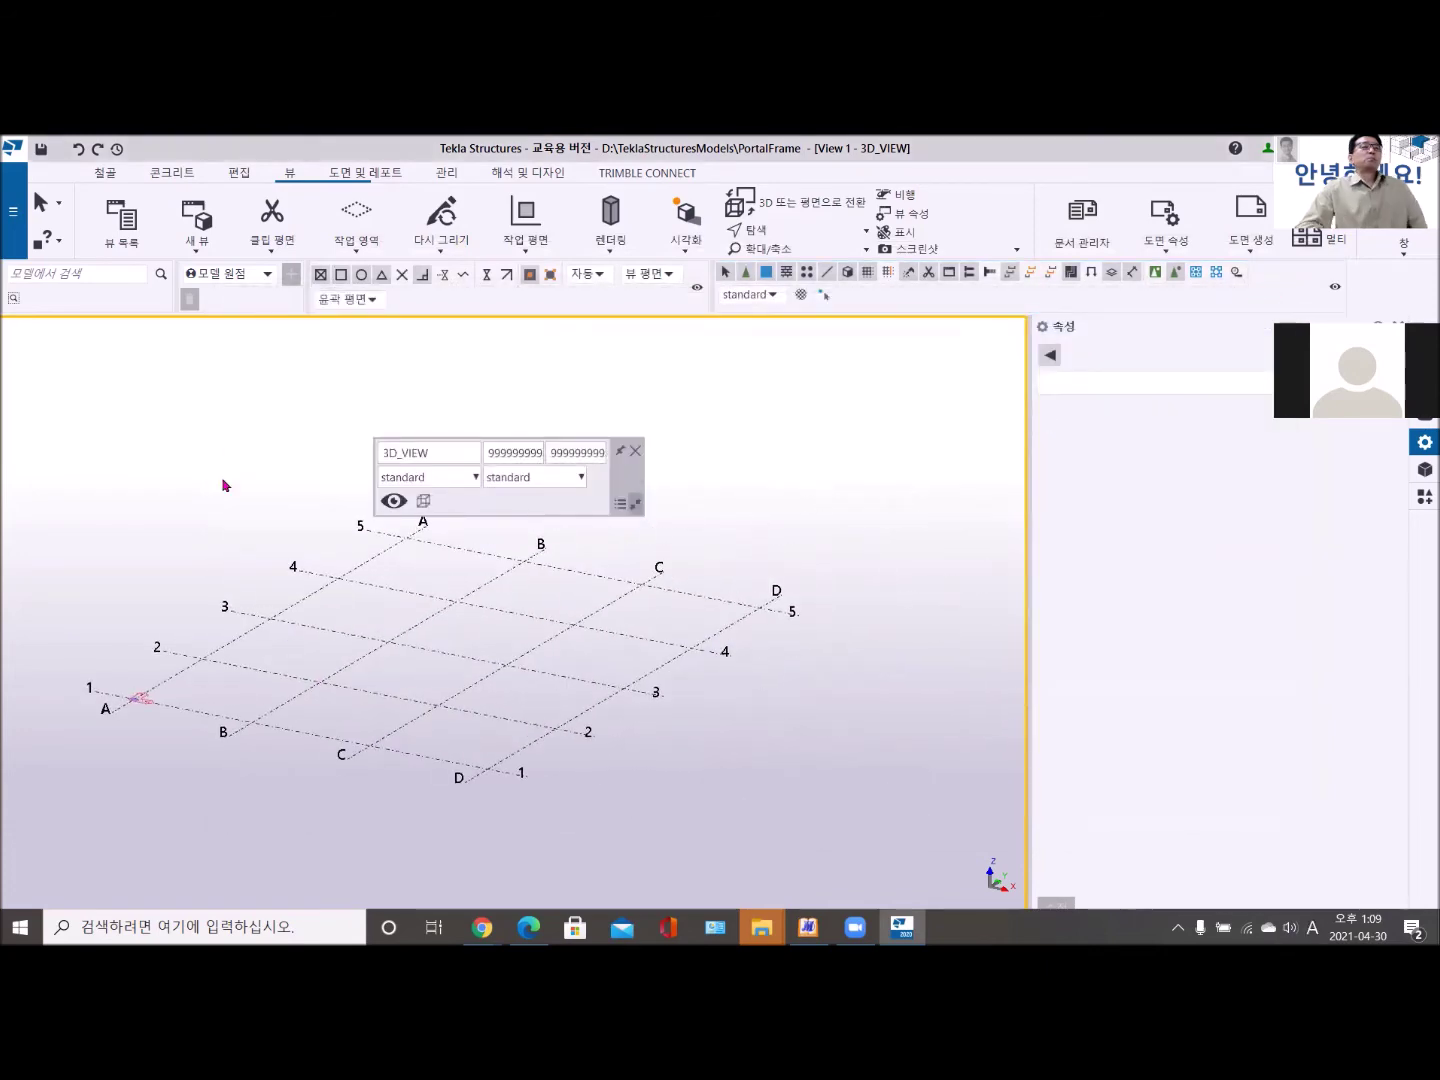
pyautogui.click(14, 218)
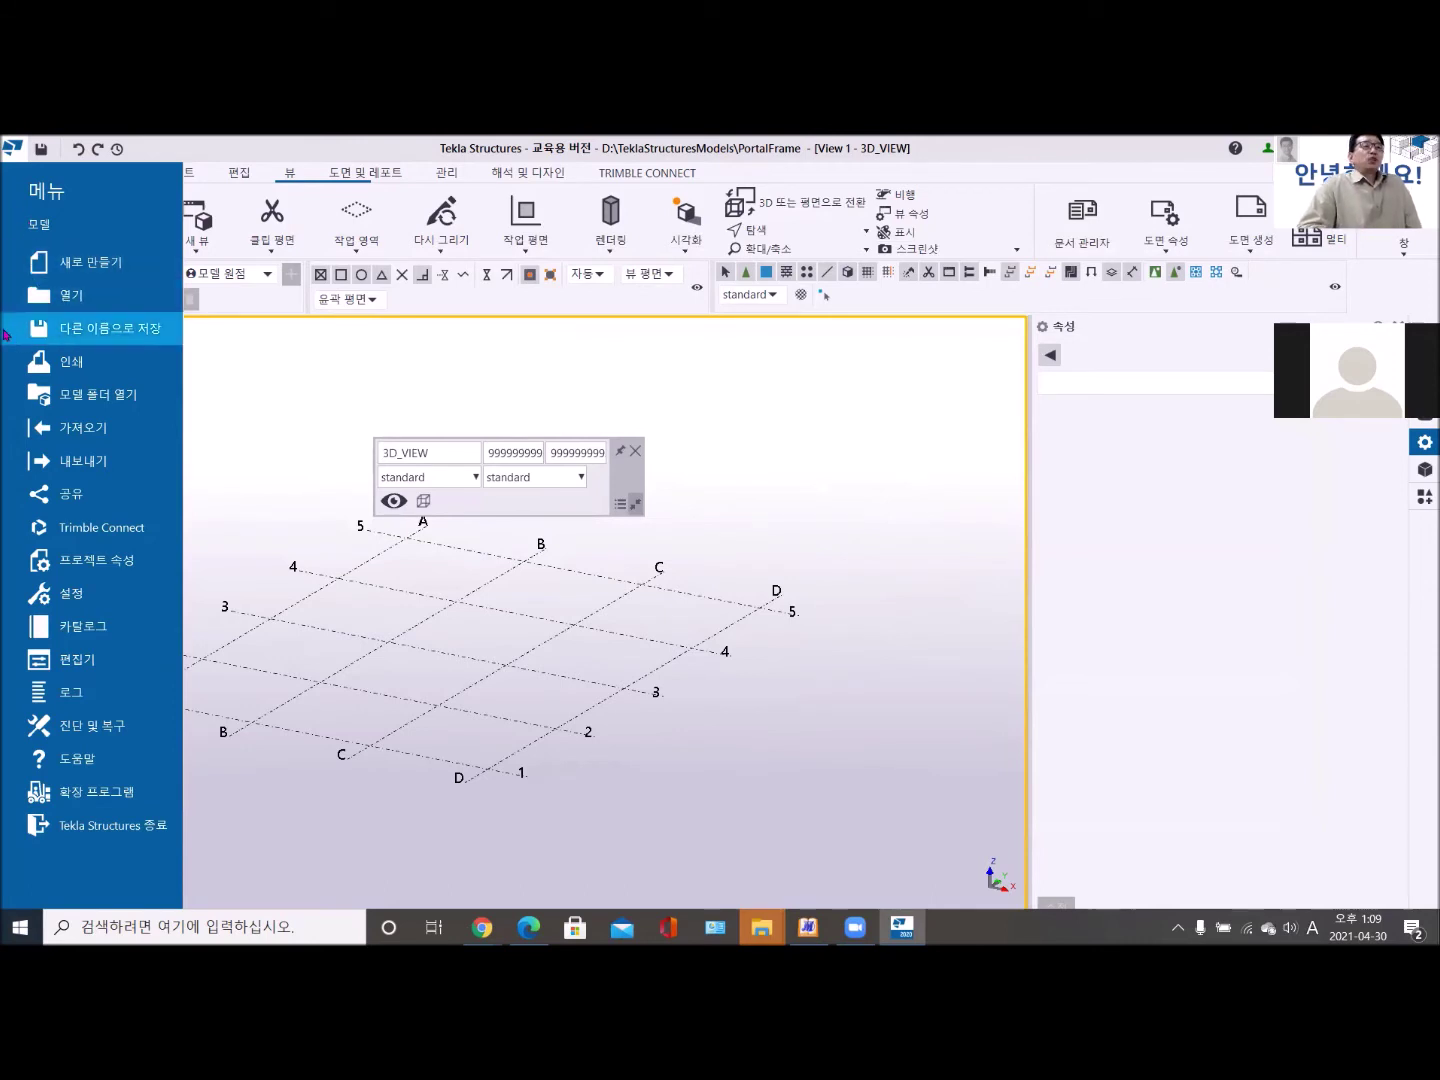
pyautogui.click(82, 406)
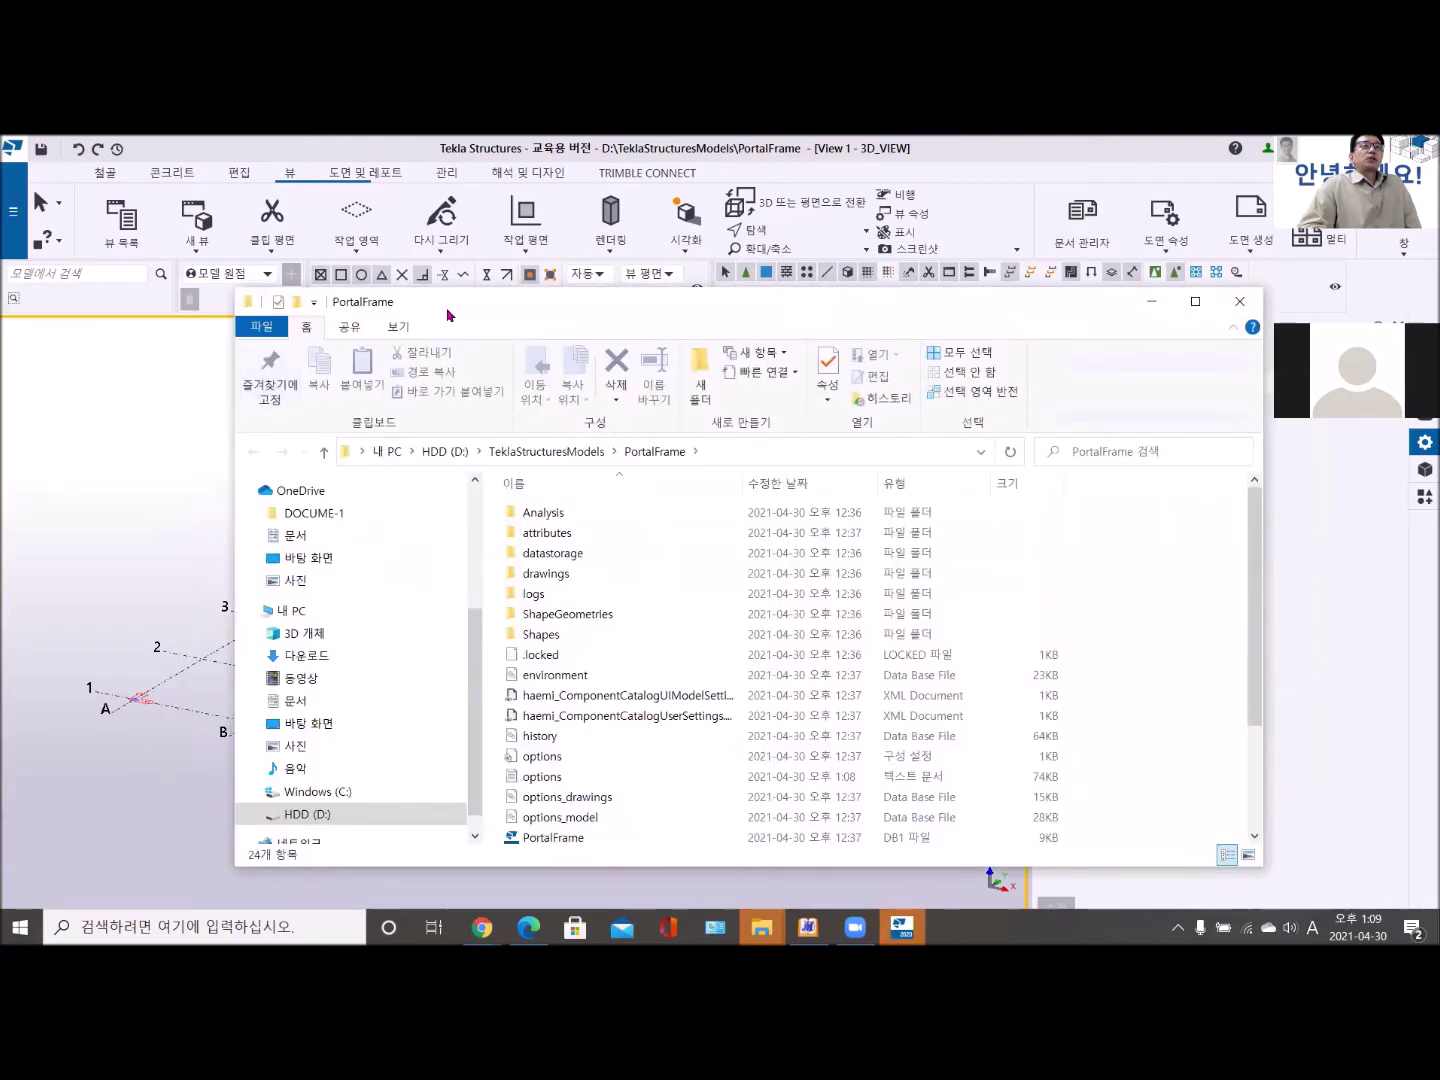
pyautogui.moveTo(452, 309); pyautogui.dragTo(373, 248)
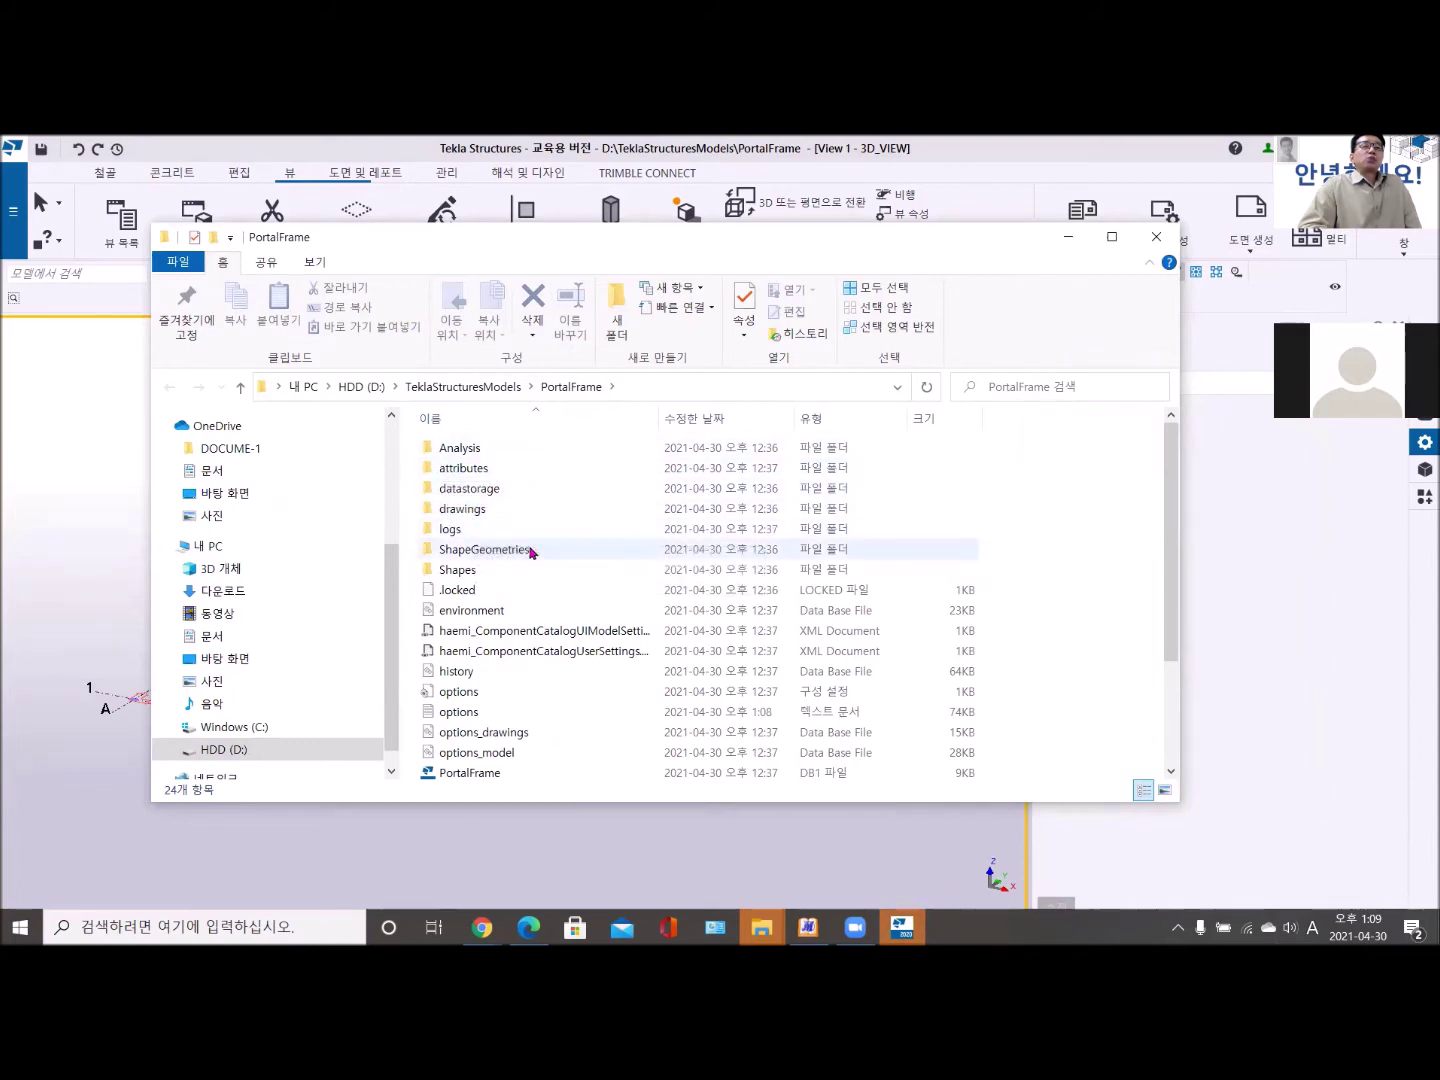
pyautogui.scroll(-2, 520, 565)
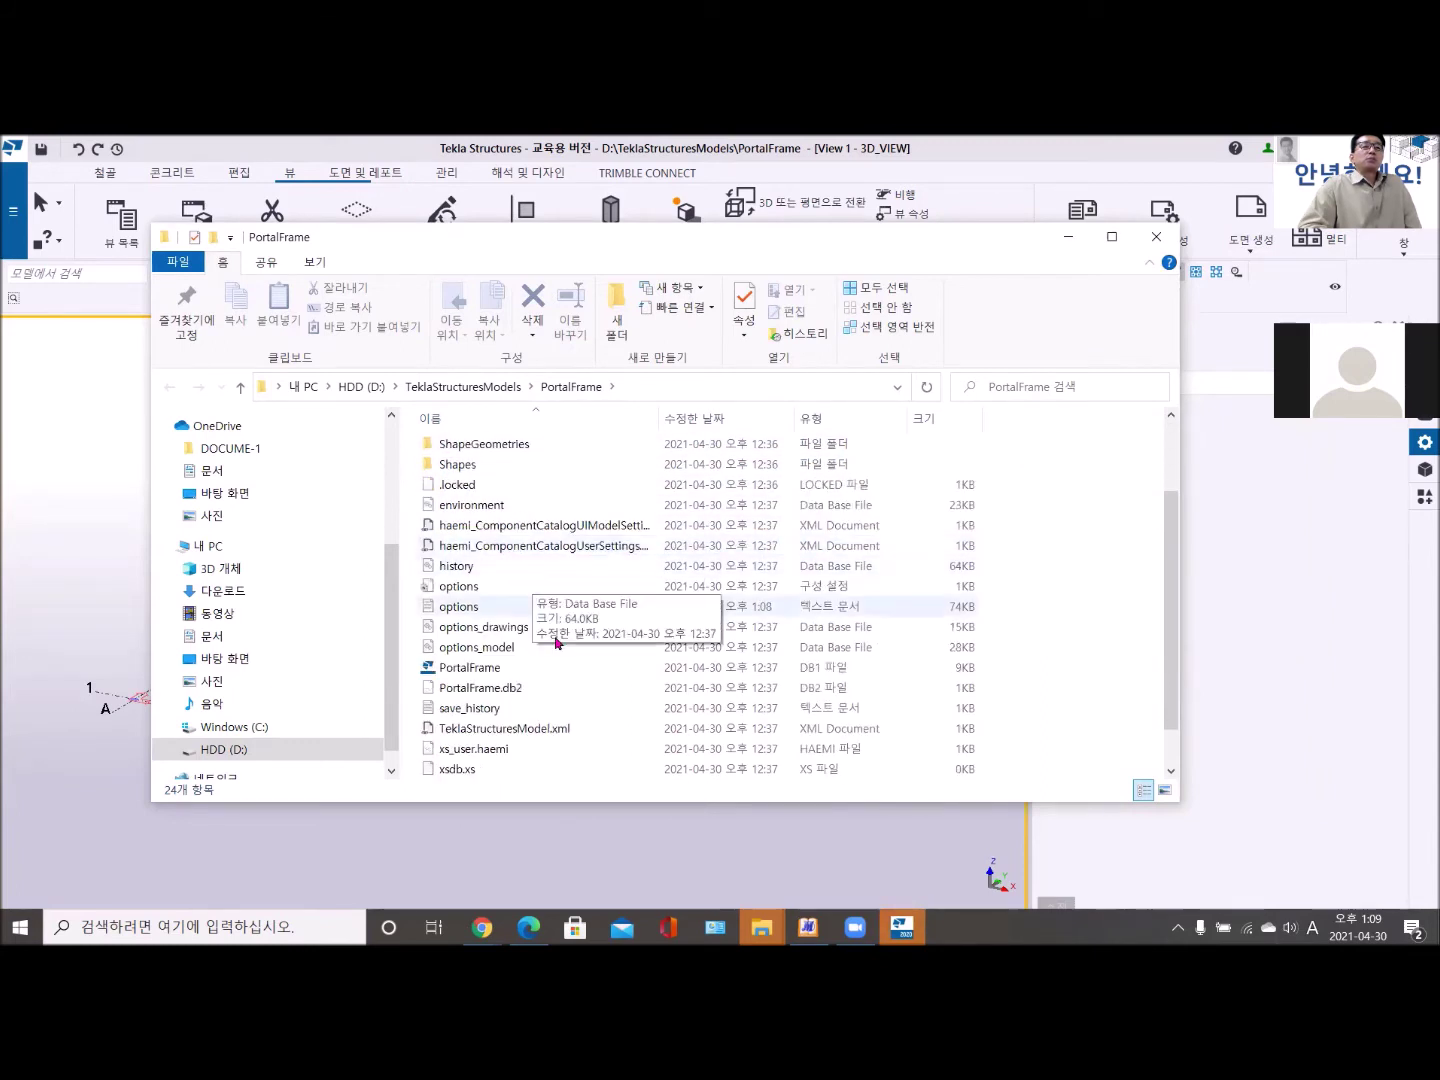
pyautogui.click(498, 672)
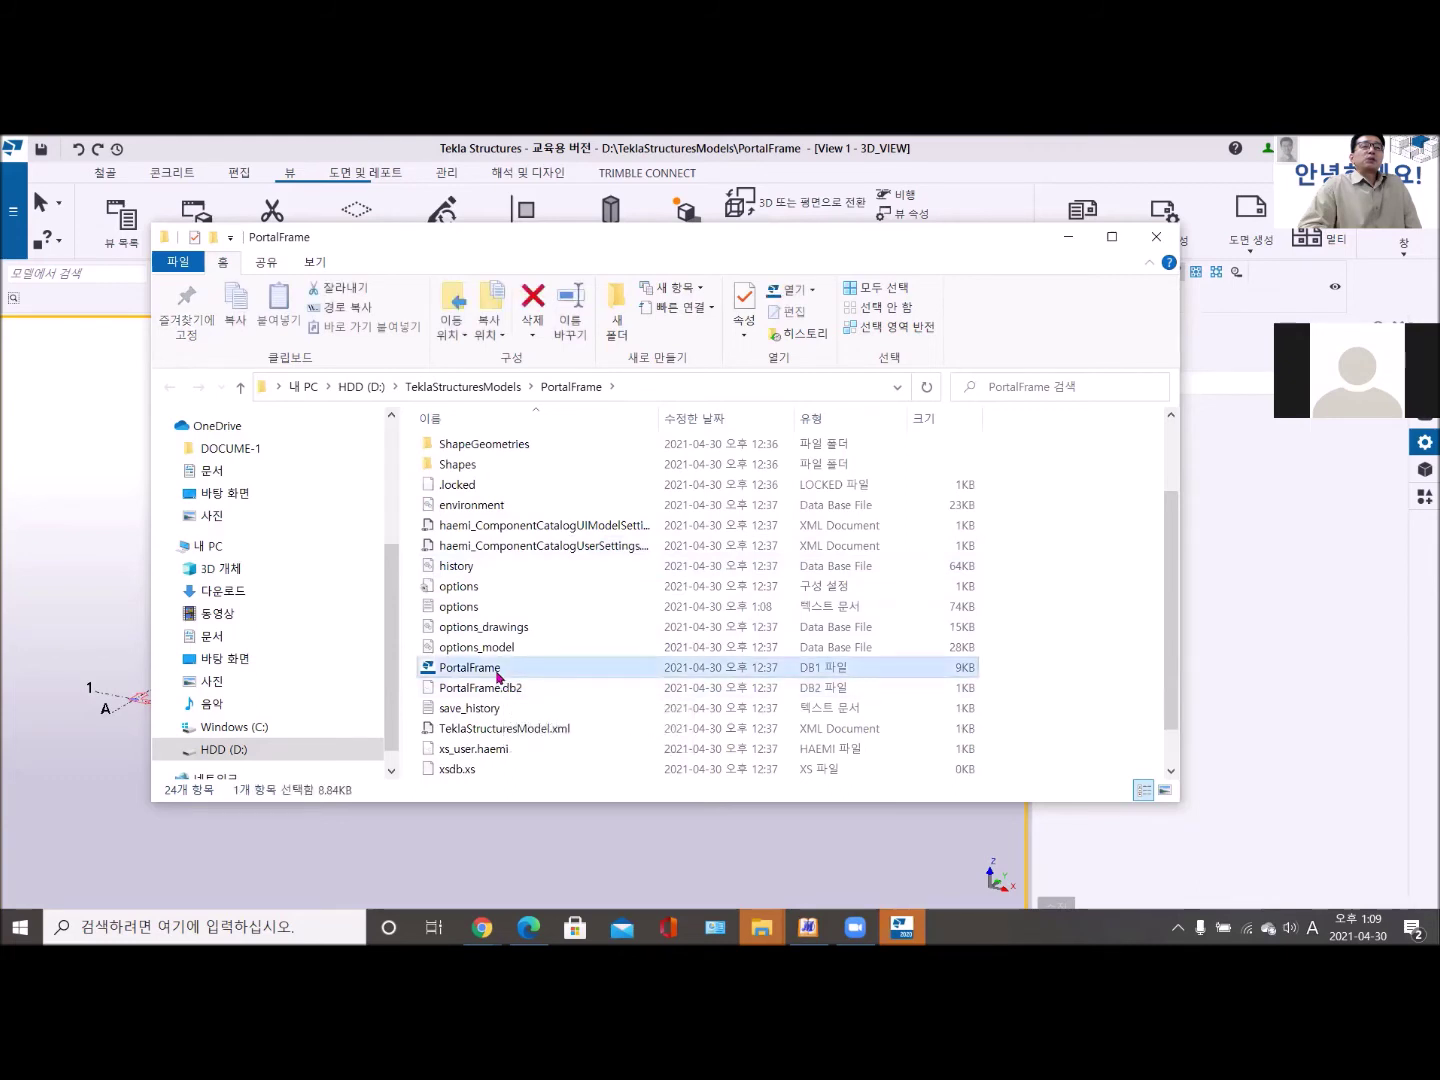
pyautogui.click(476, 609)
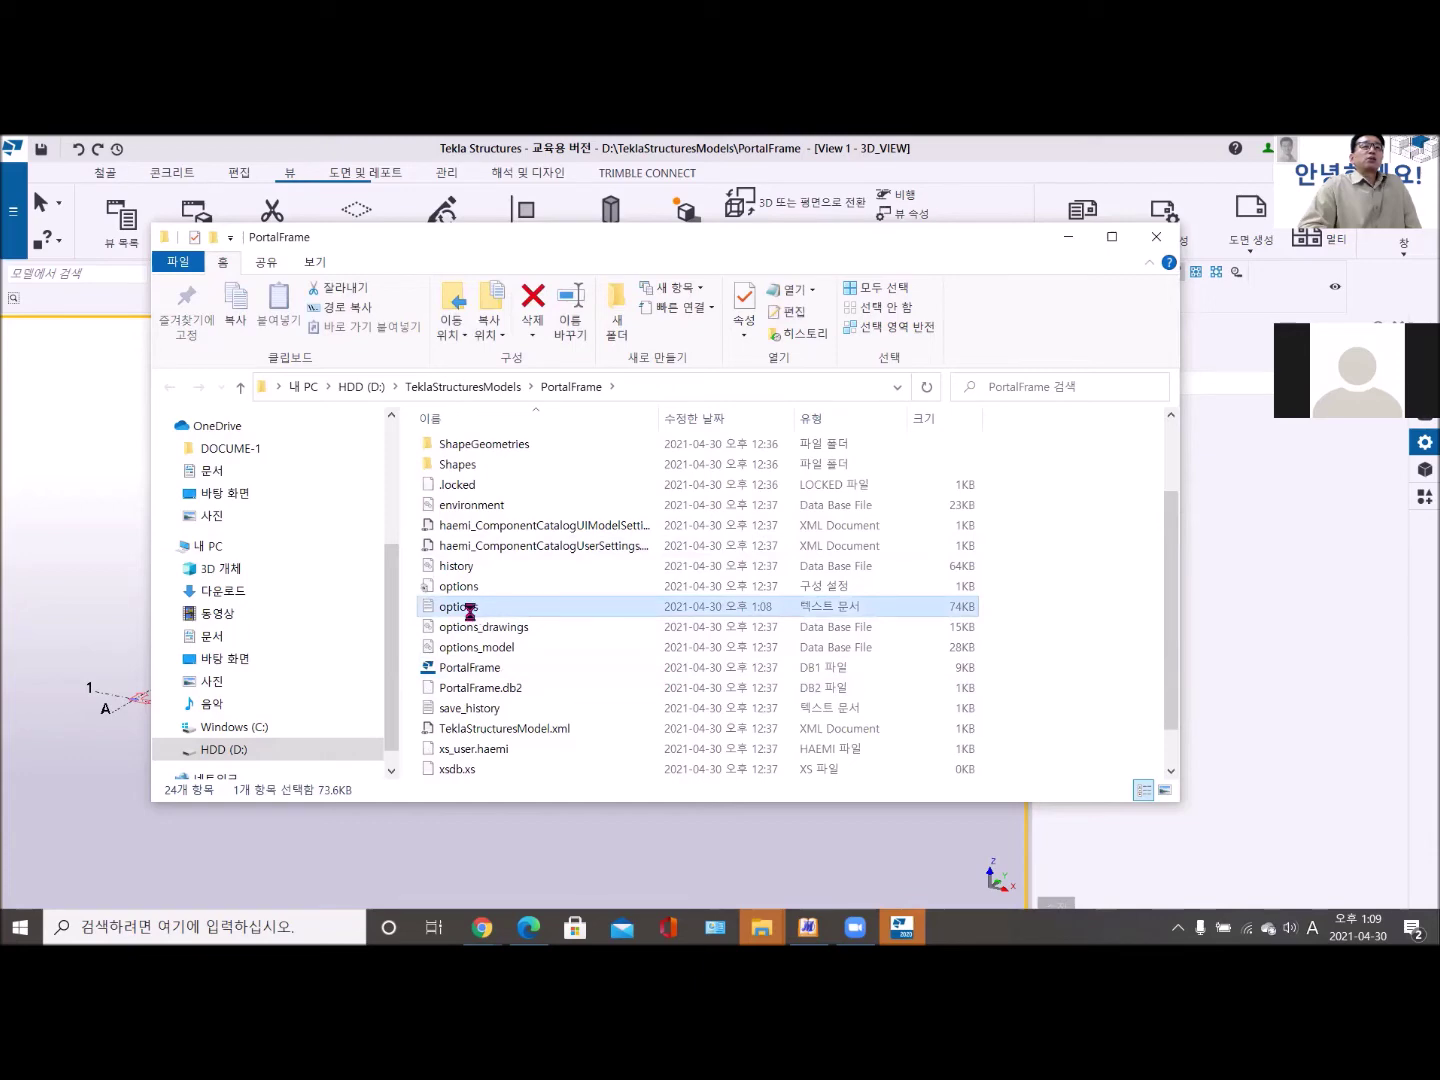
pyautogui.rightClick(471, 609)
pyautogui.click(530, 932)
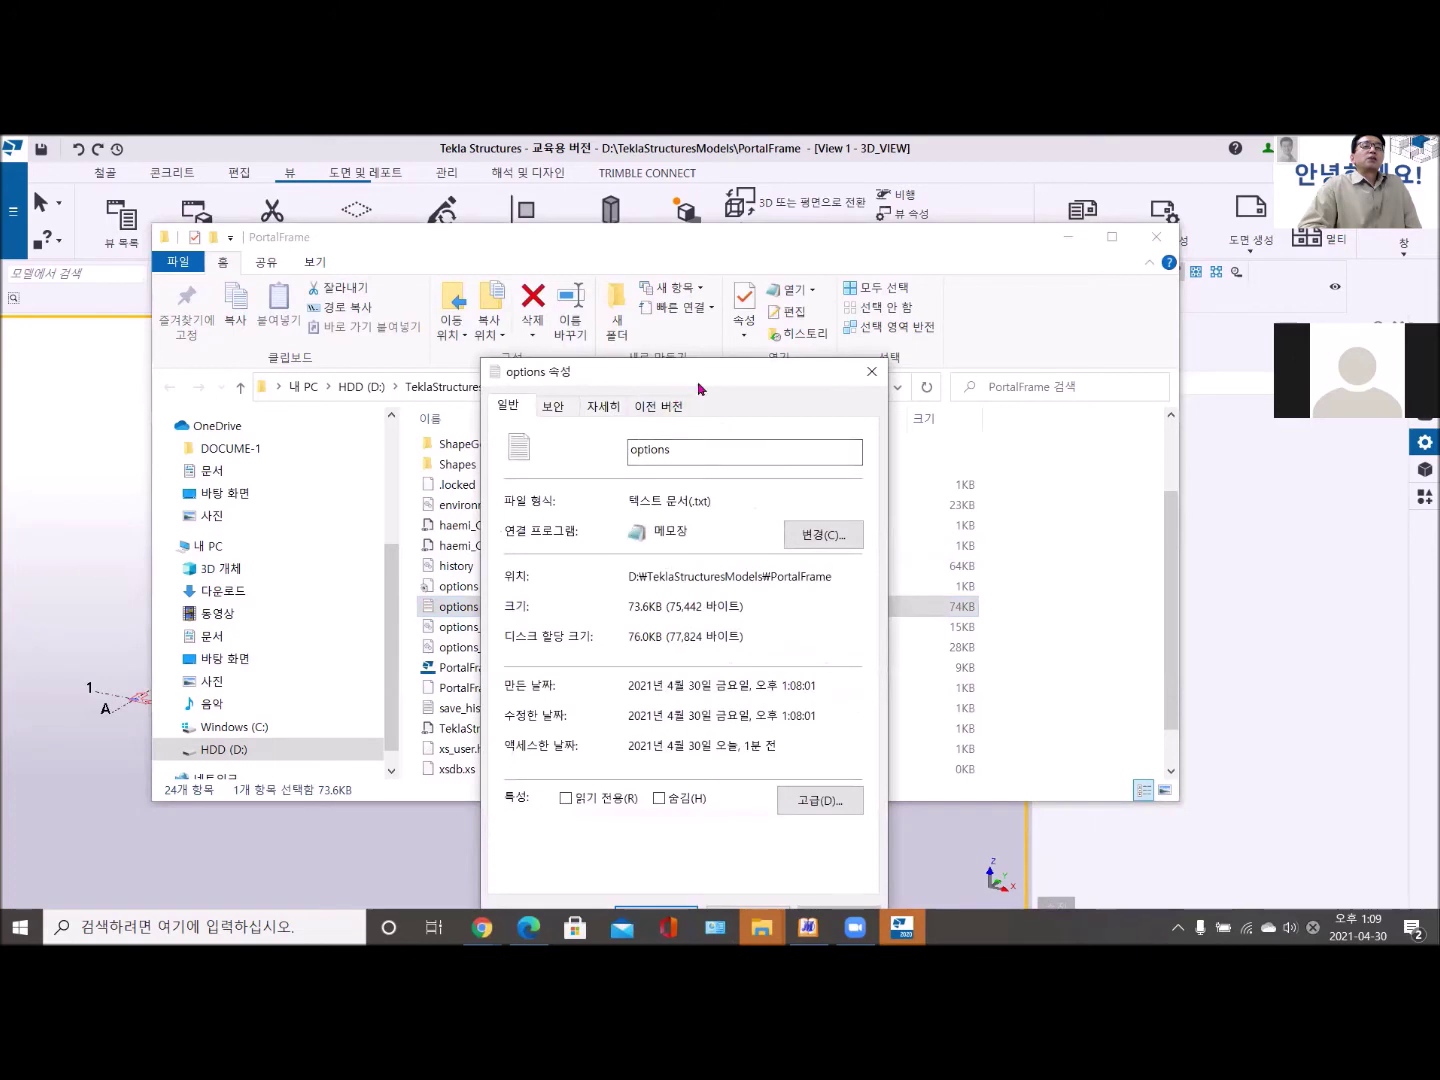
pyautogui.moveTo(702, 385); pyautogui.dragTo(691, 313)
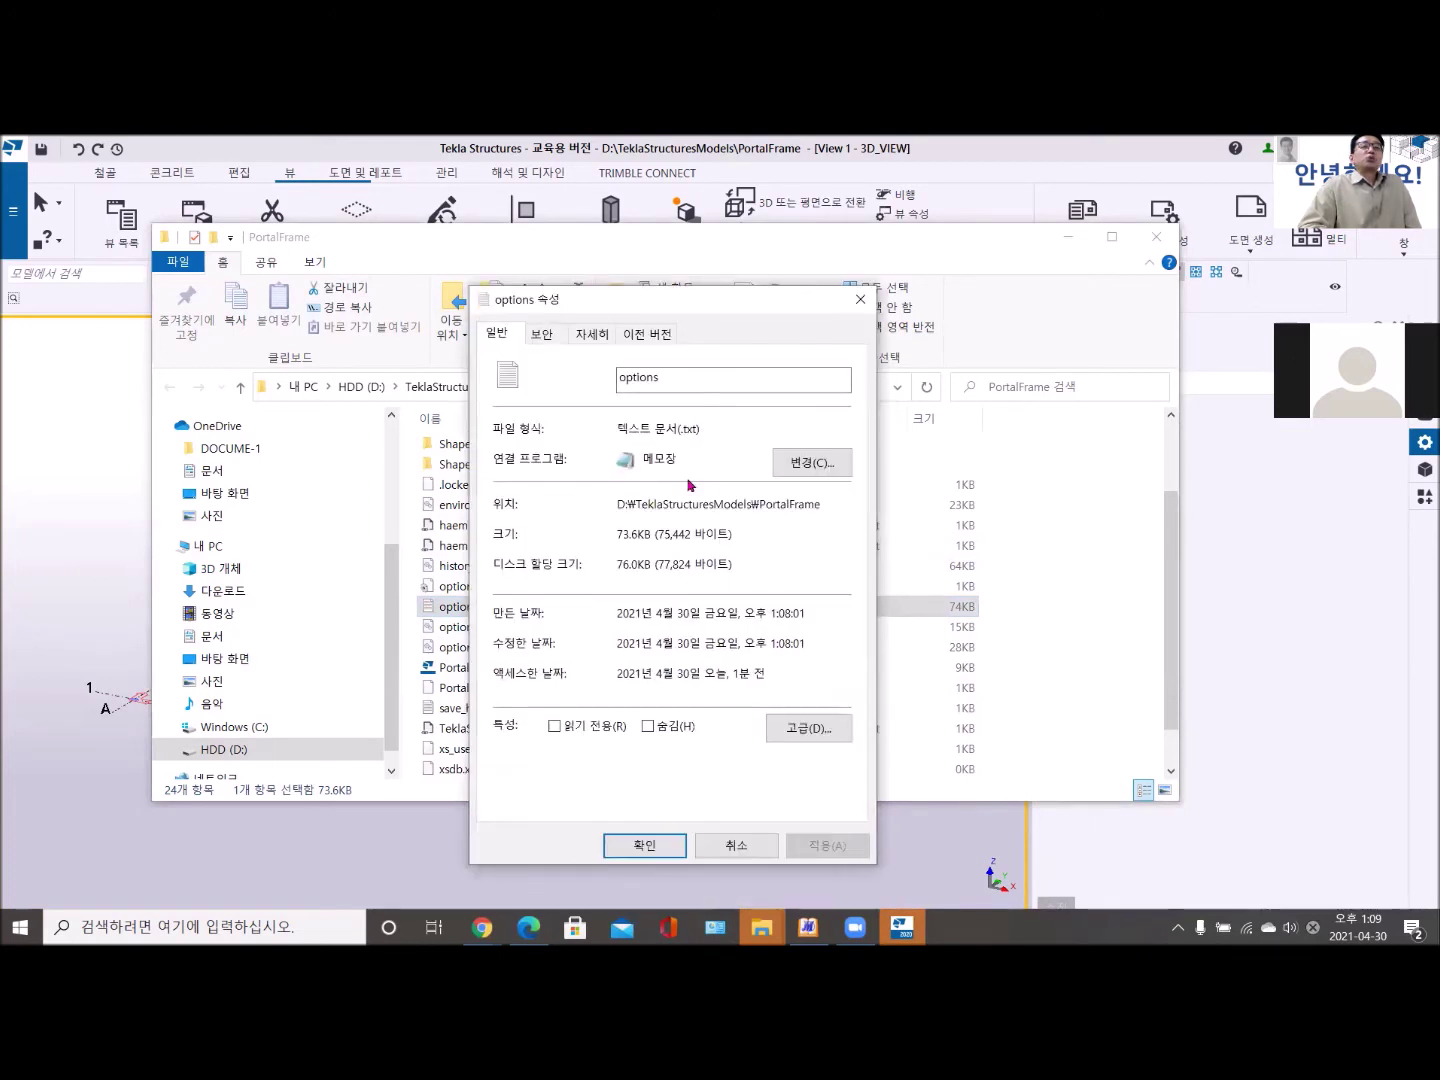
pyautogui.click(860, 299)
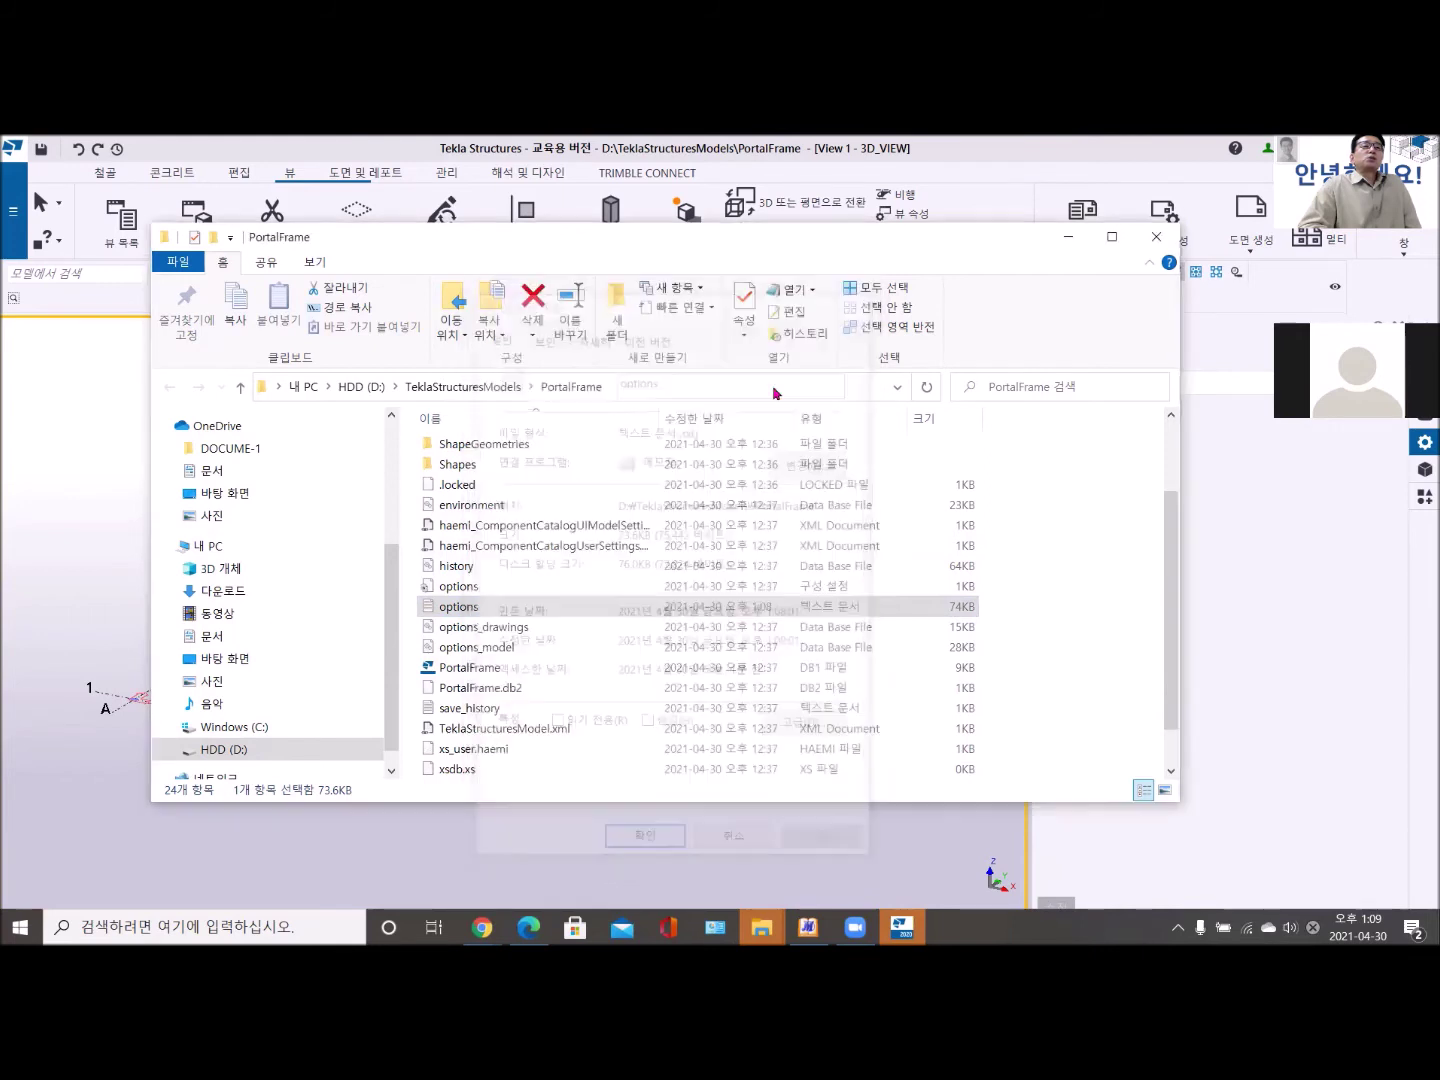
# Open the PortalFrame folder's options configuration settings file in Notepad and examine its XS_ entries.
pyautogui.click(457, 590)
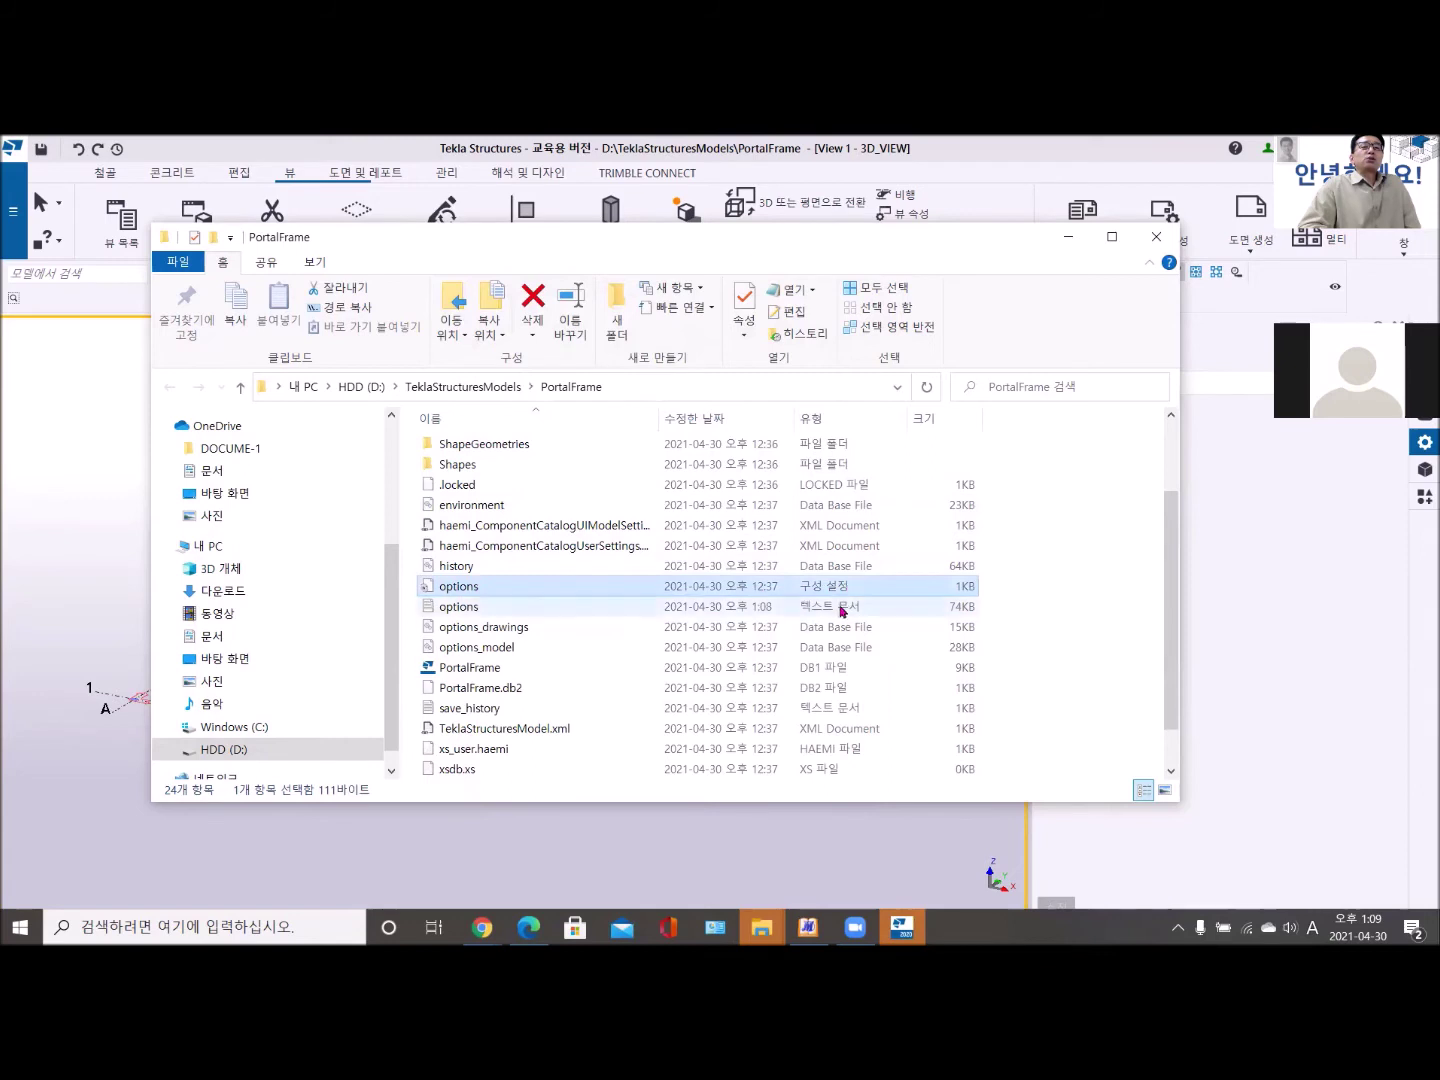
pyautogui.doubleClick(500, 590)
pyautogui.rightClick(499, 587)
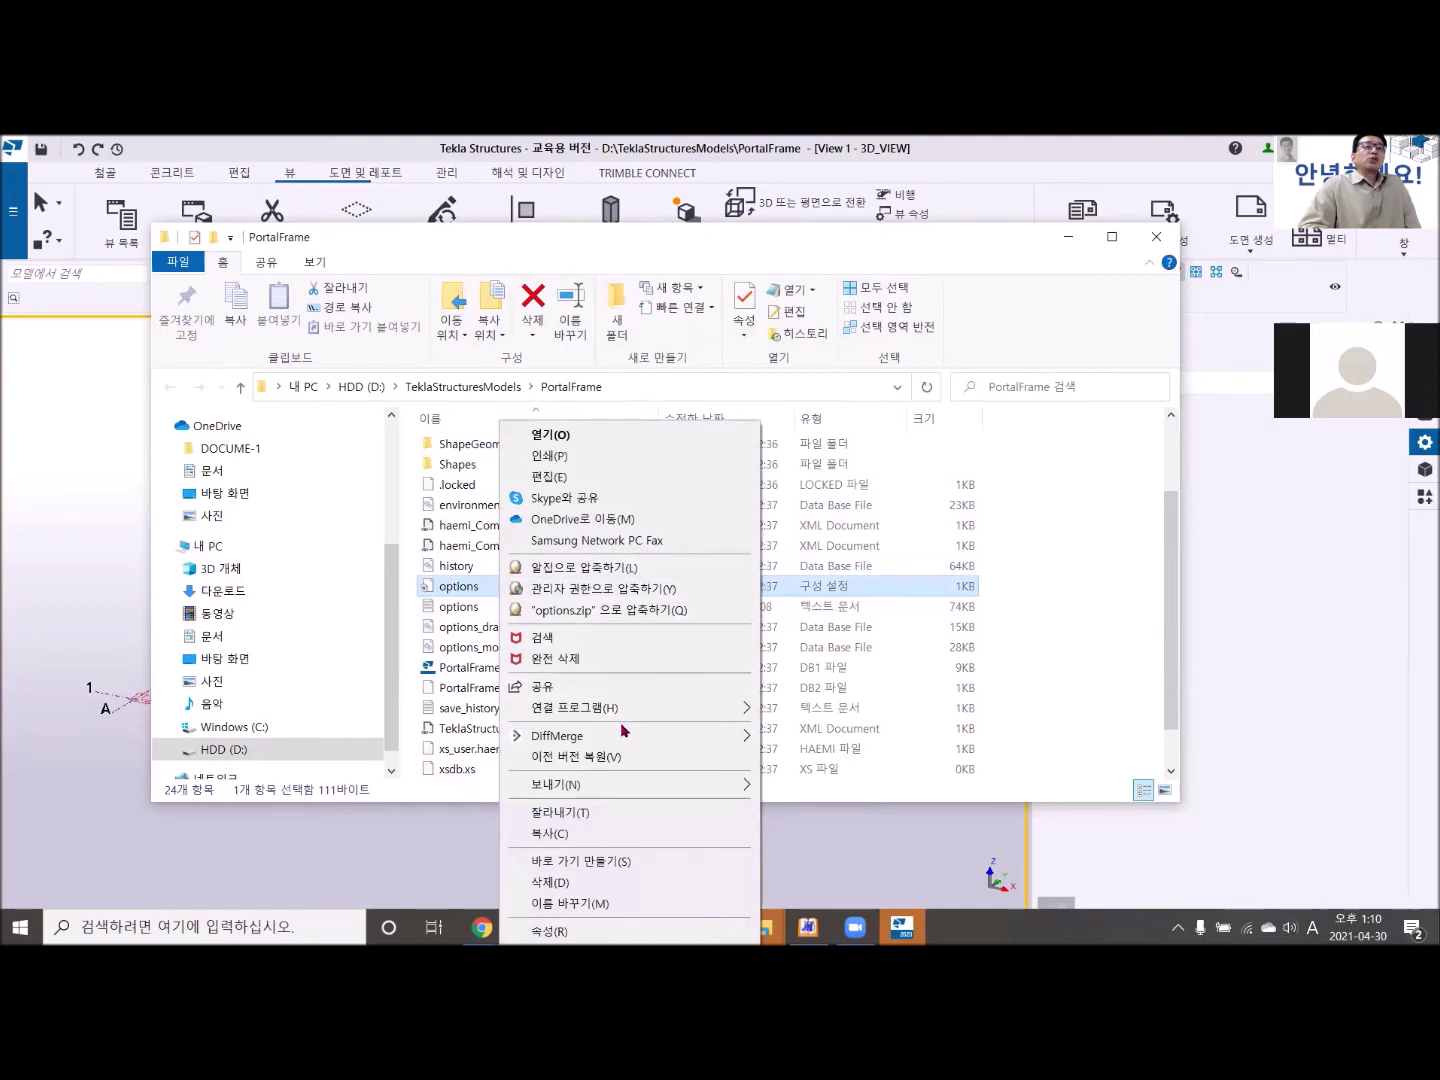
pyautogui.moveTo(628, 714)
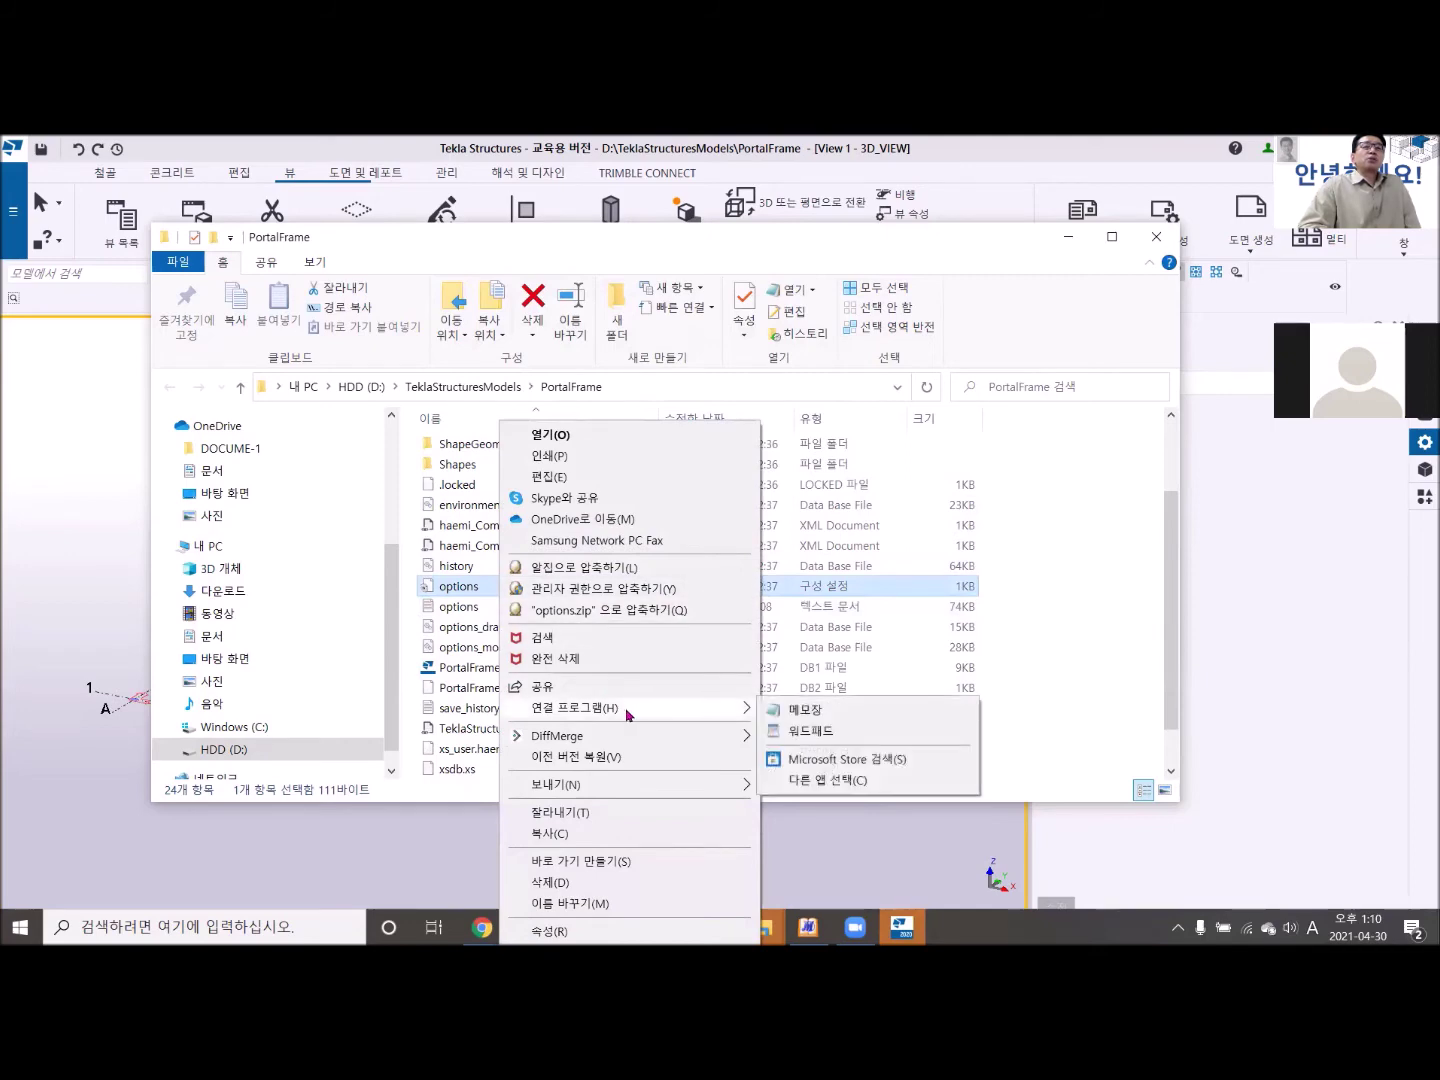
pyautogui.click(803, 712)
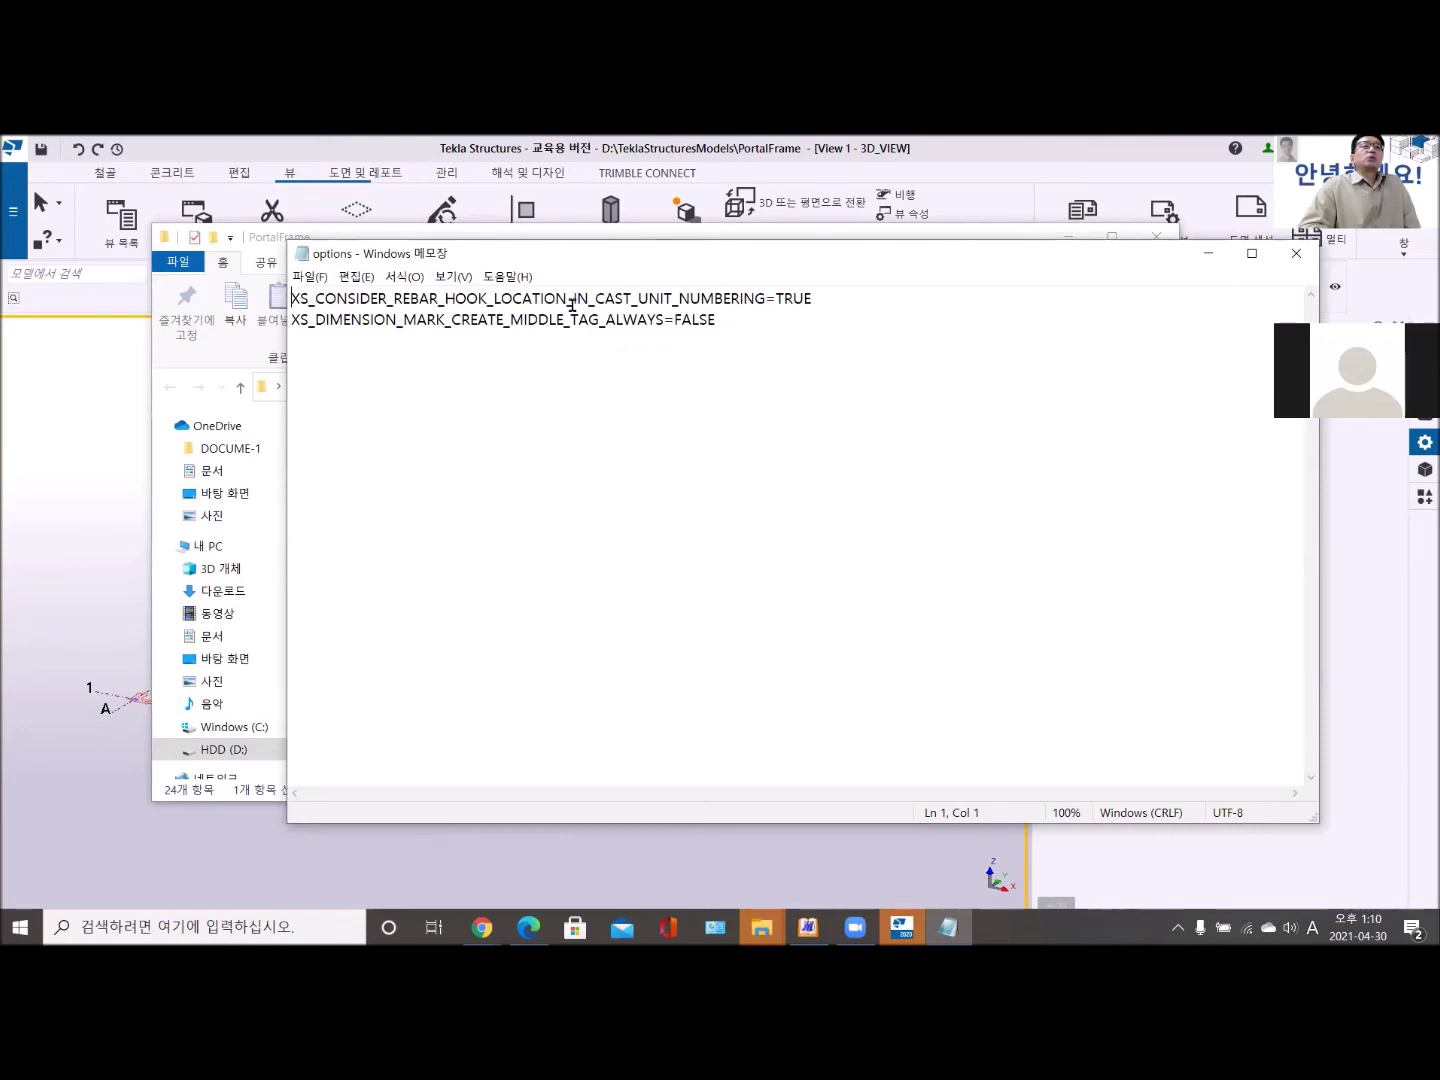
pyautogui.click(1296, 253)
pyautogui.click(464, 610)
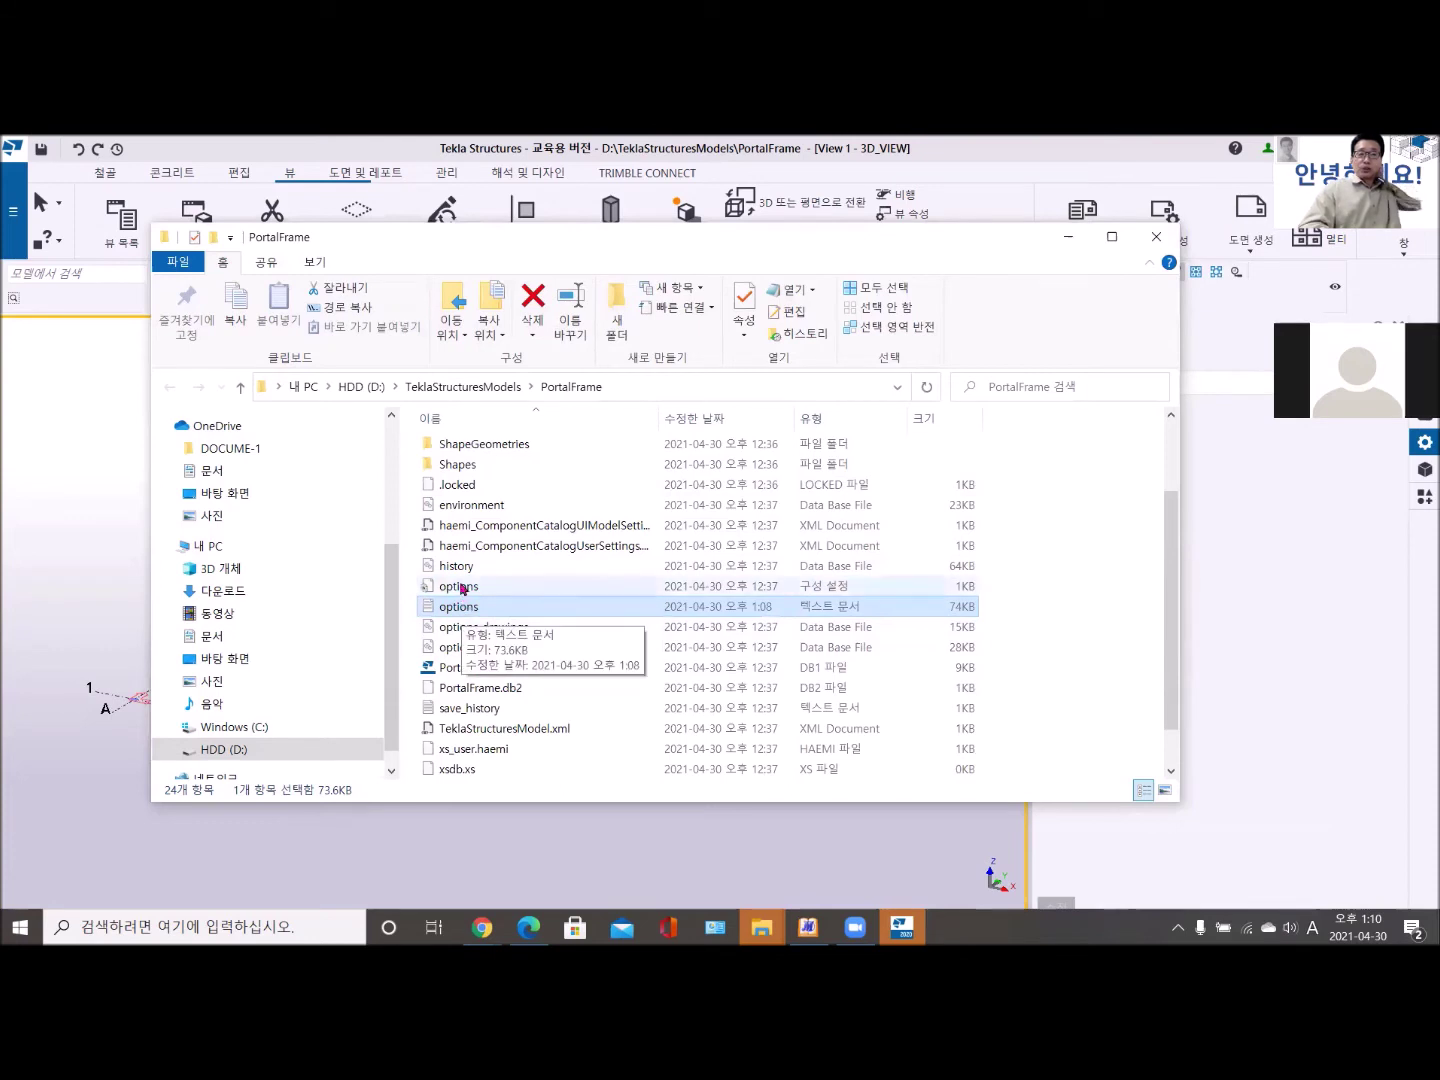
# Look through the 0312-simplestructres-15 model folder for its options files, and close the folder window.
pyautogui.click(446, 388)
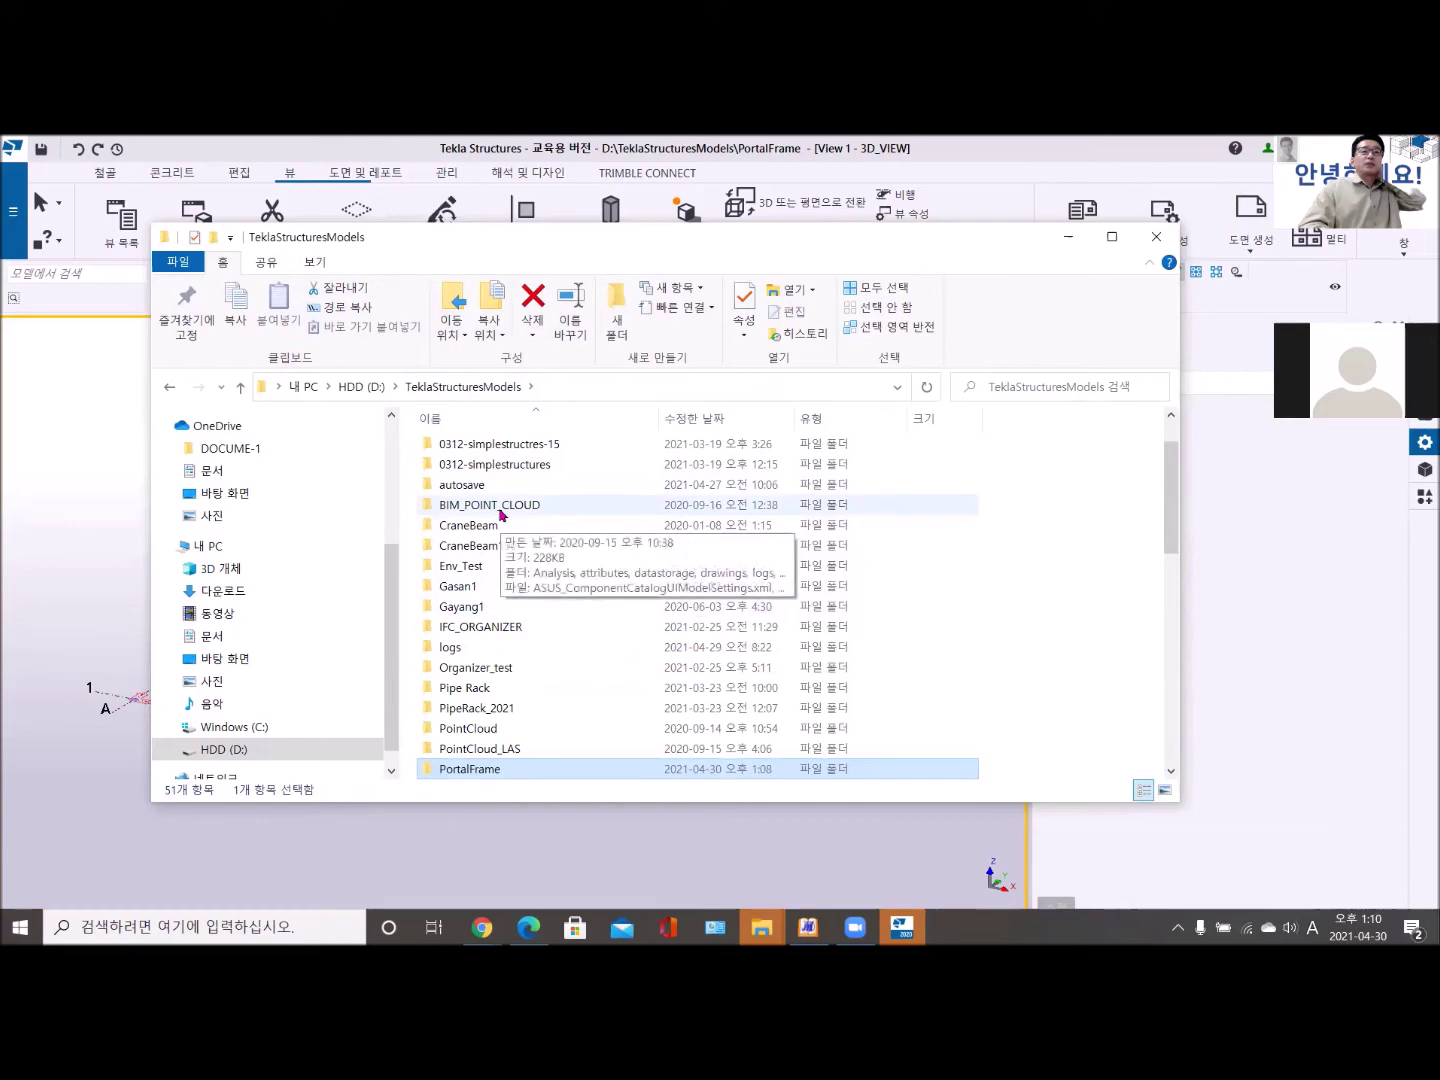
pyautogui.doubleClick(484, 450)
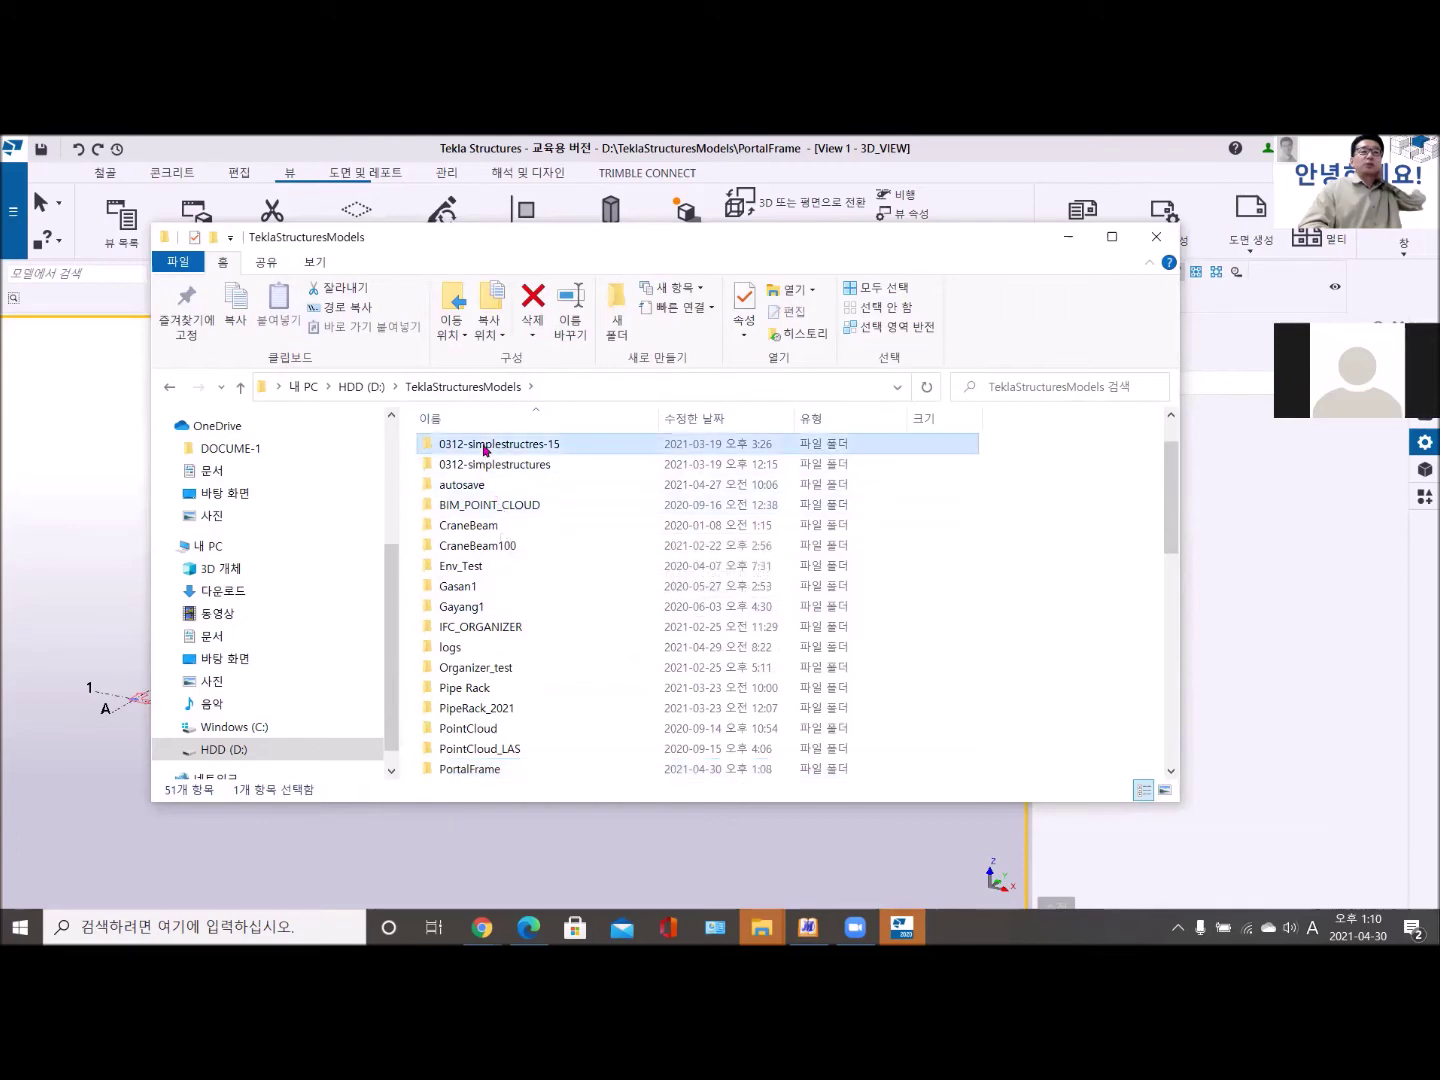
pyautogui.scroll(-1, 623, 630)
pyautogui.scroll(-2, 623, 631)
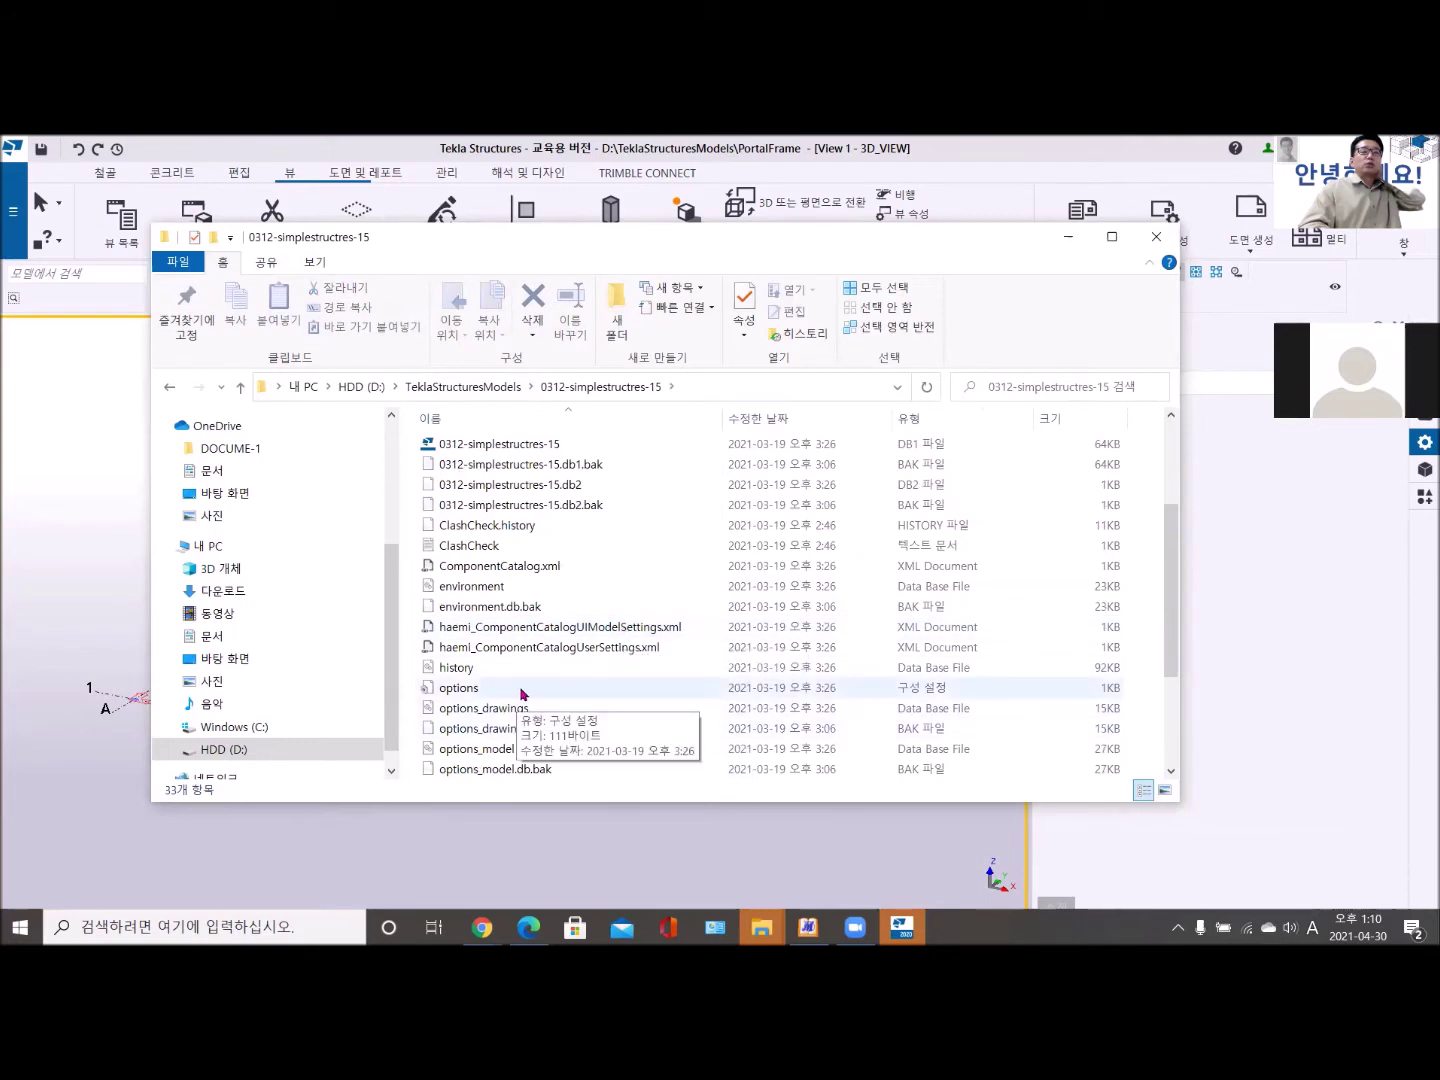
pyautogui.scroll(-2, 520, 693)
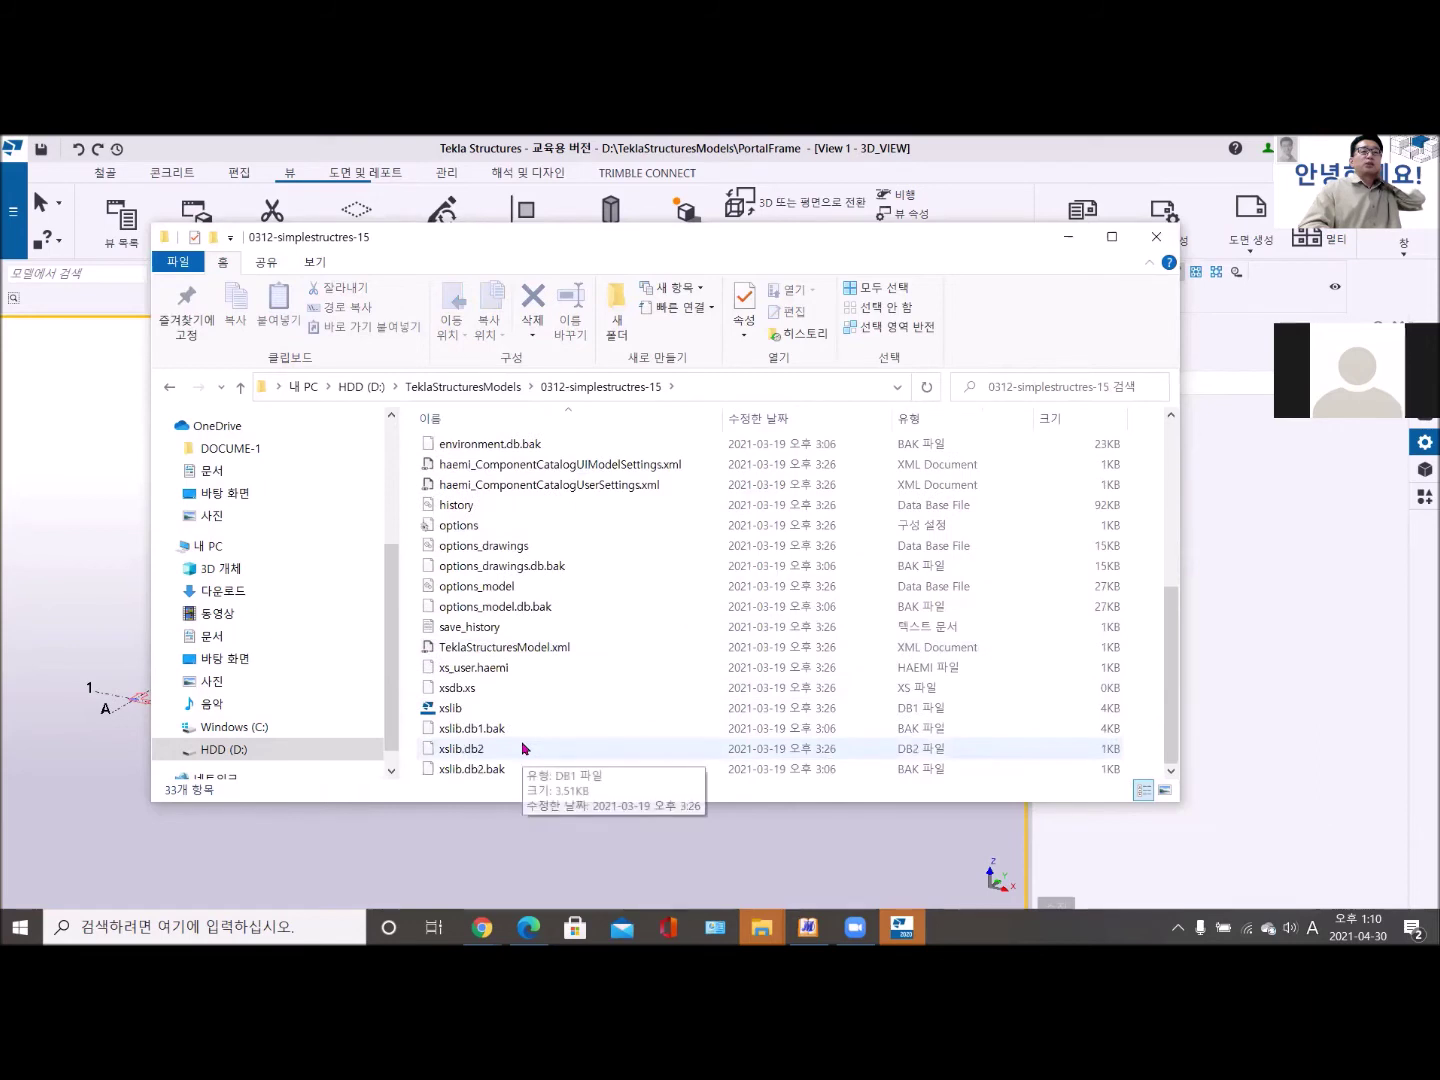
pyautogui.scroll(-1, 526, 748)
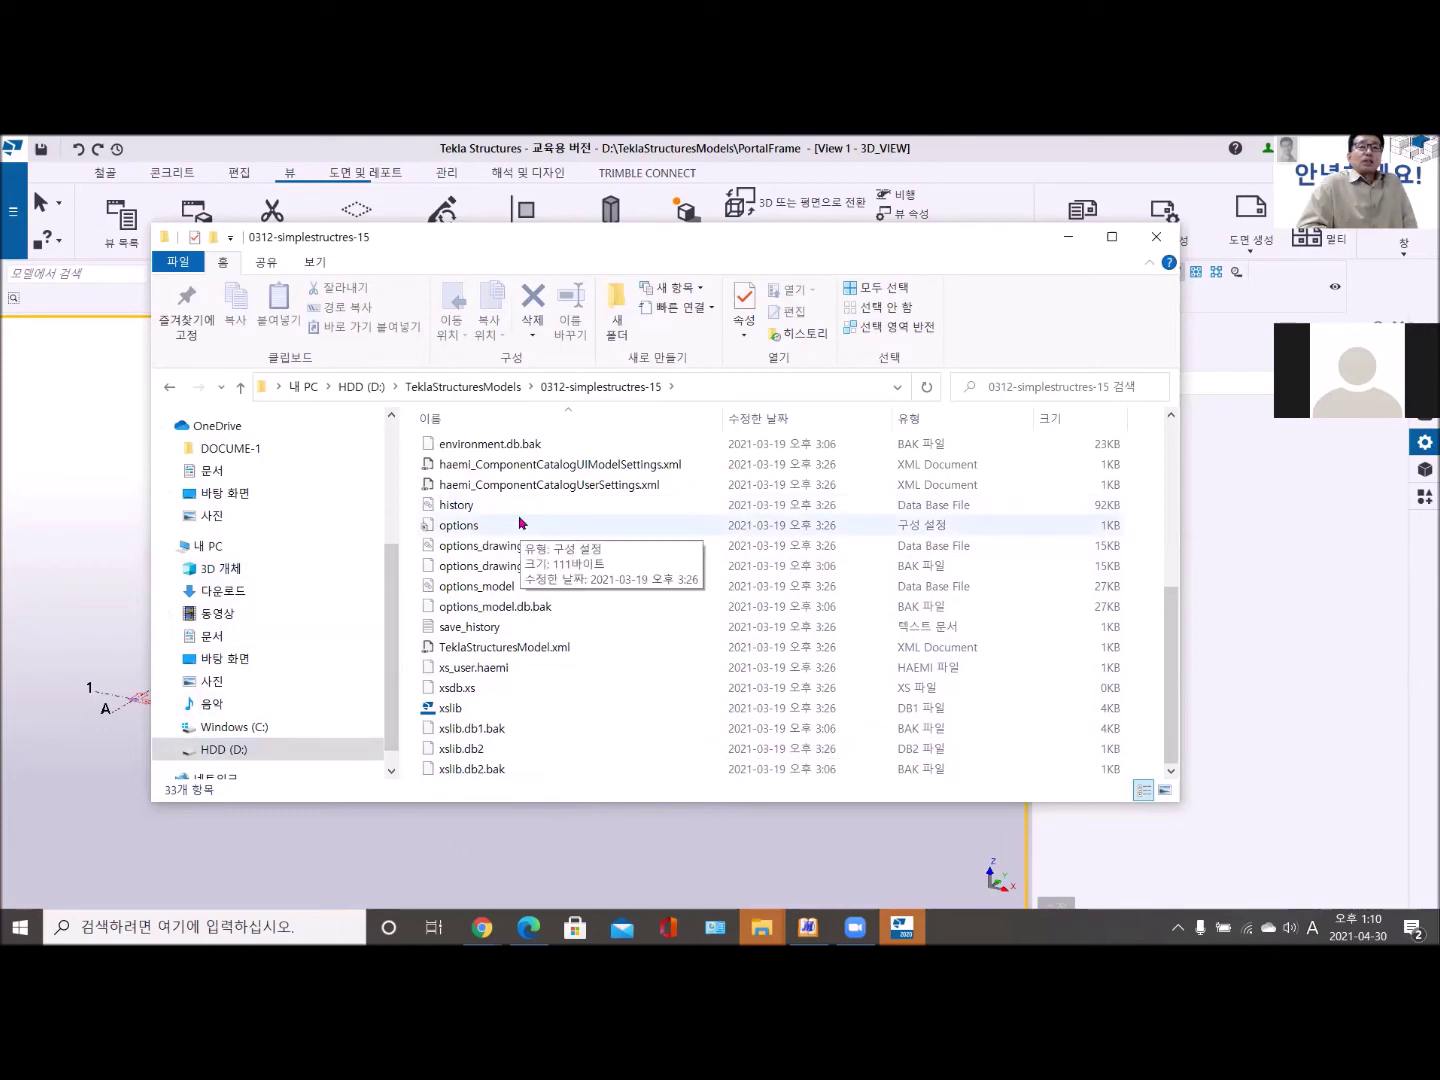
pyautogui.click(1157, 237)
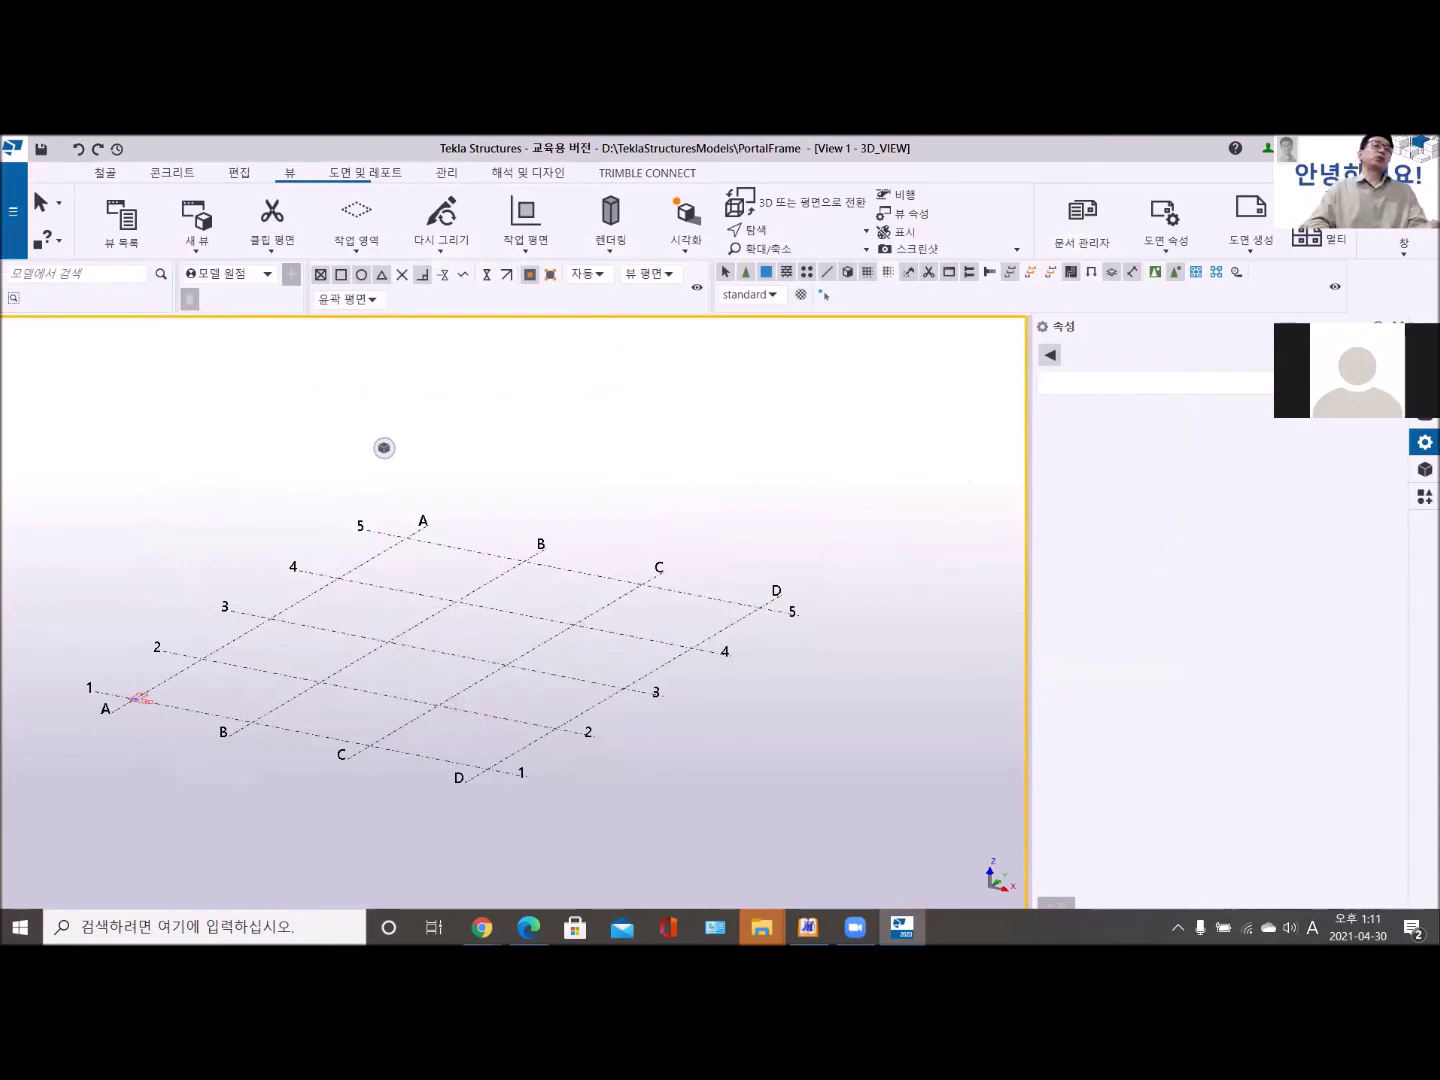
# Open the advanced options and search all categories for workarea.
pyautogui.click(13, 214)
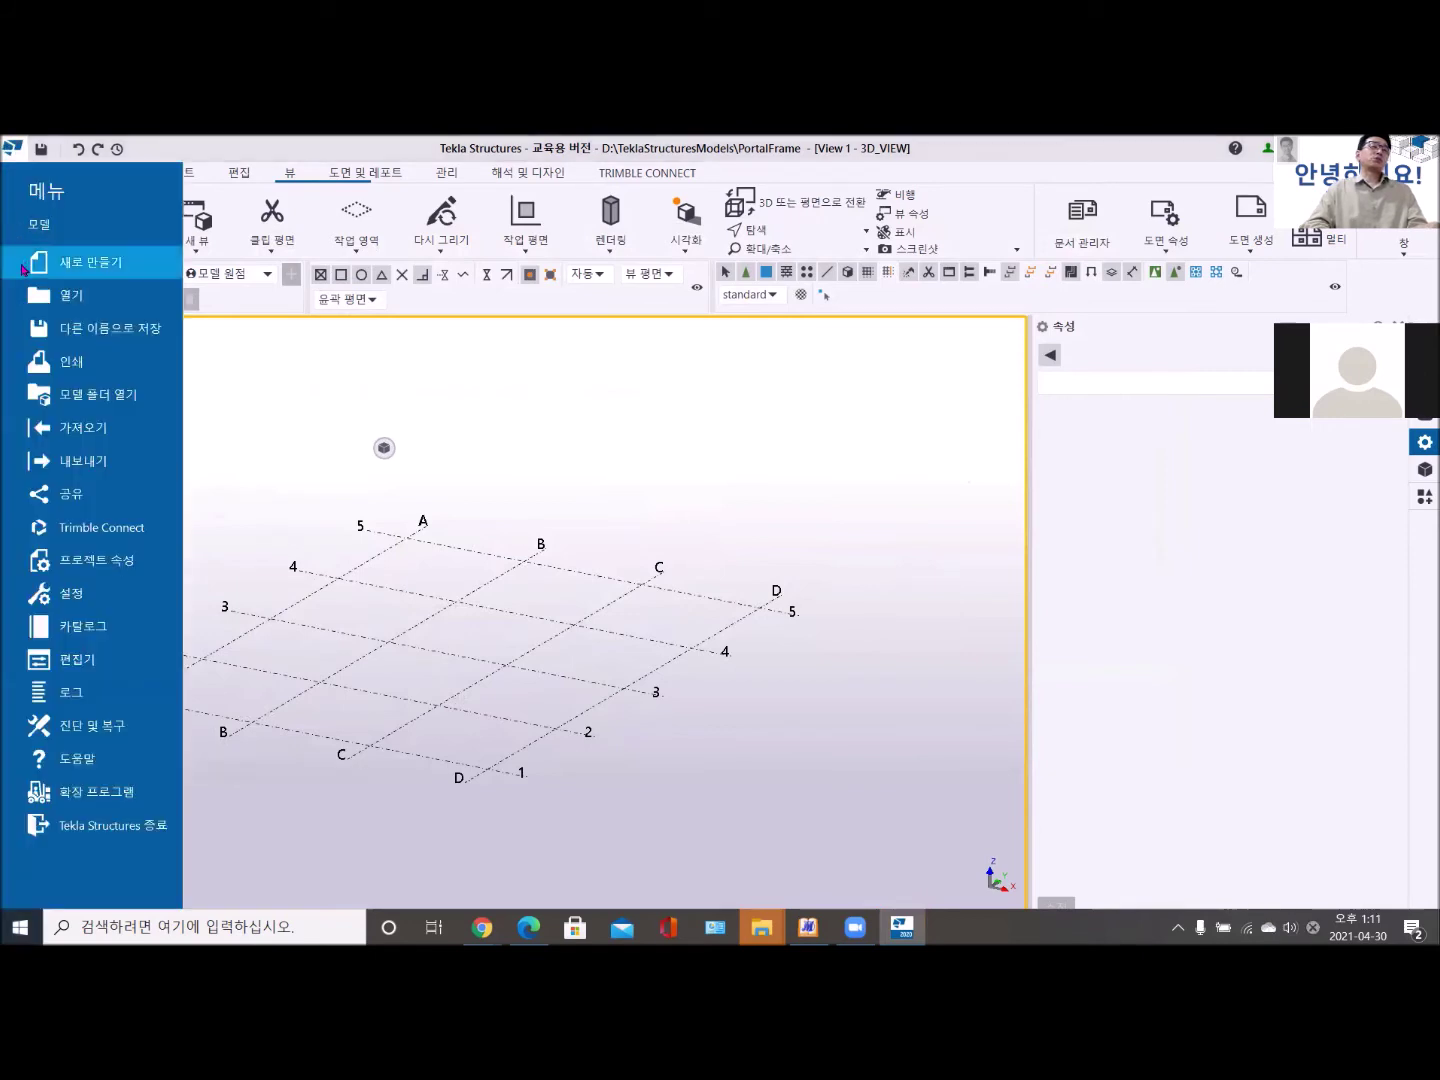
pyautogui.moveTo(128, 612)
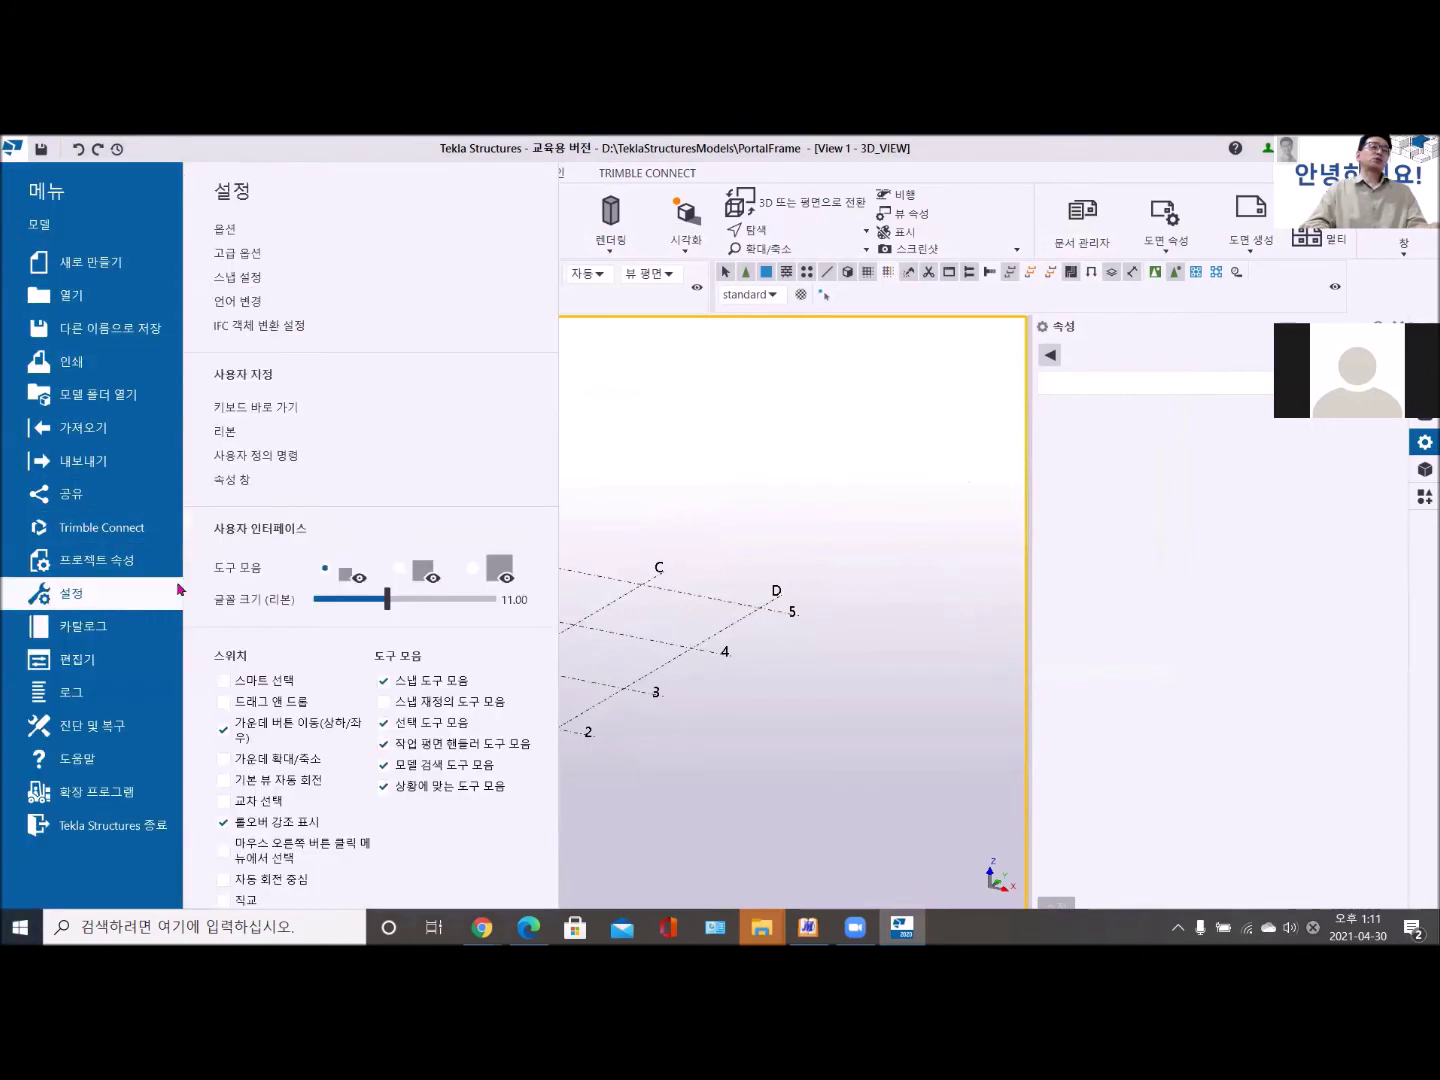
pyautogui.click(272, 254)
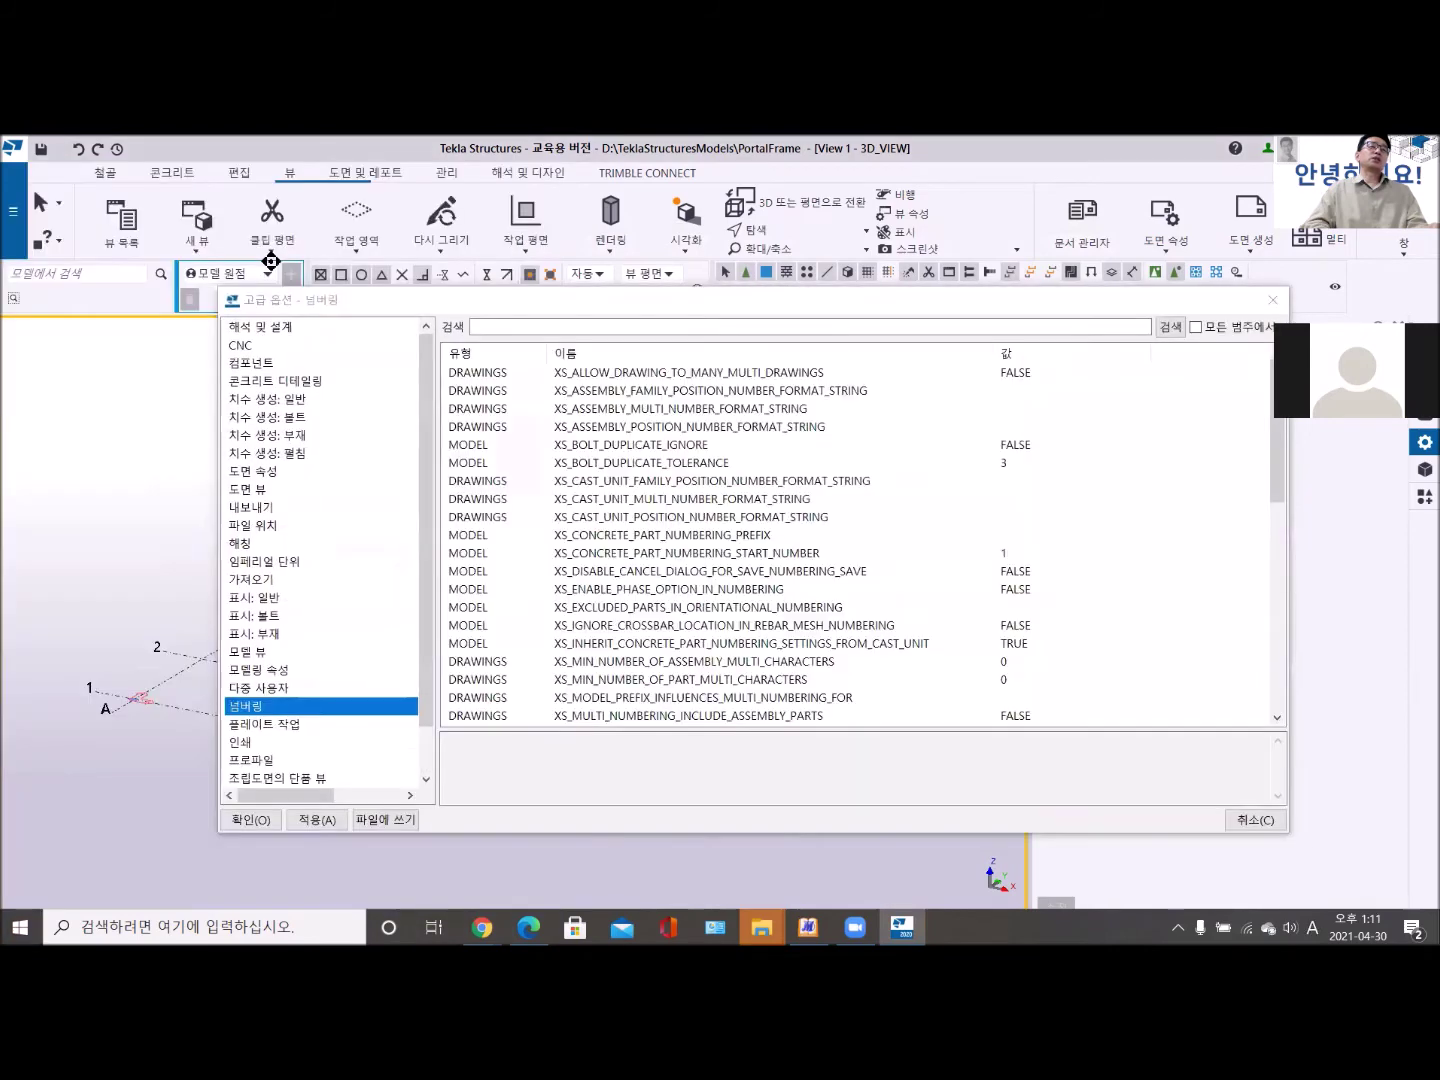
pyautogui.click(1194, 327)
pyautogui.write('wokarea')
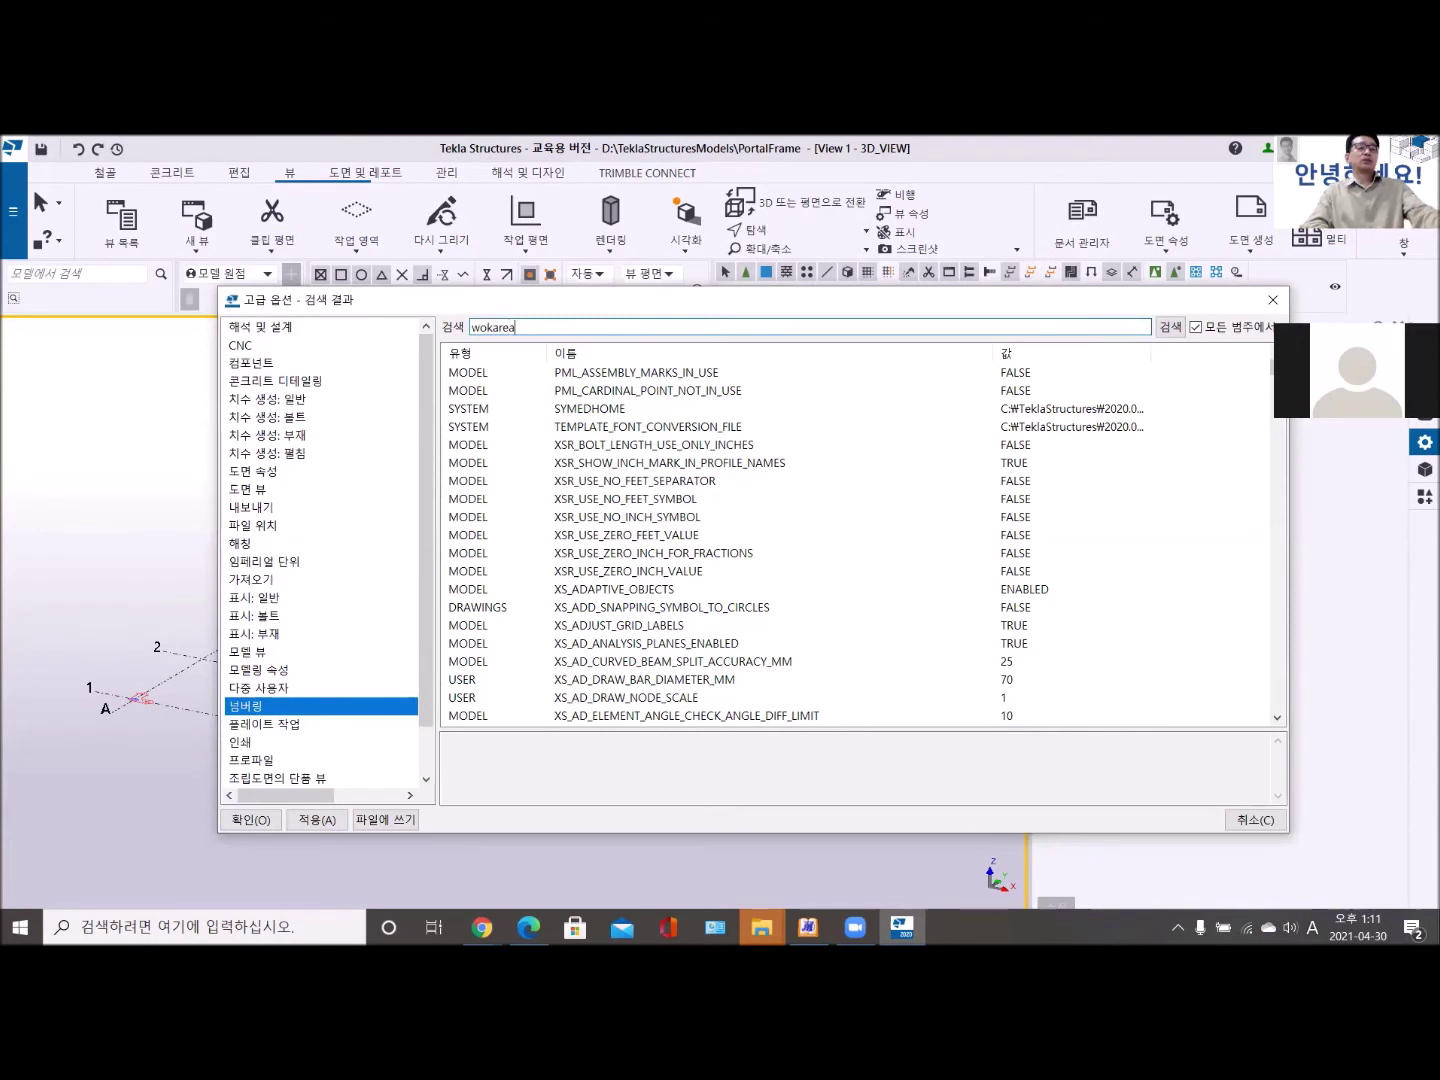
pyautogui.press('Return')
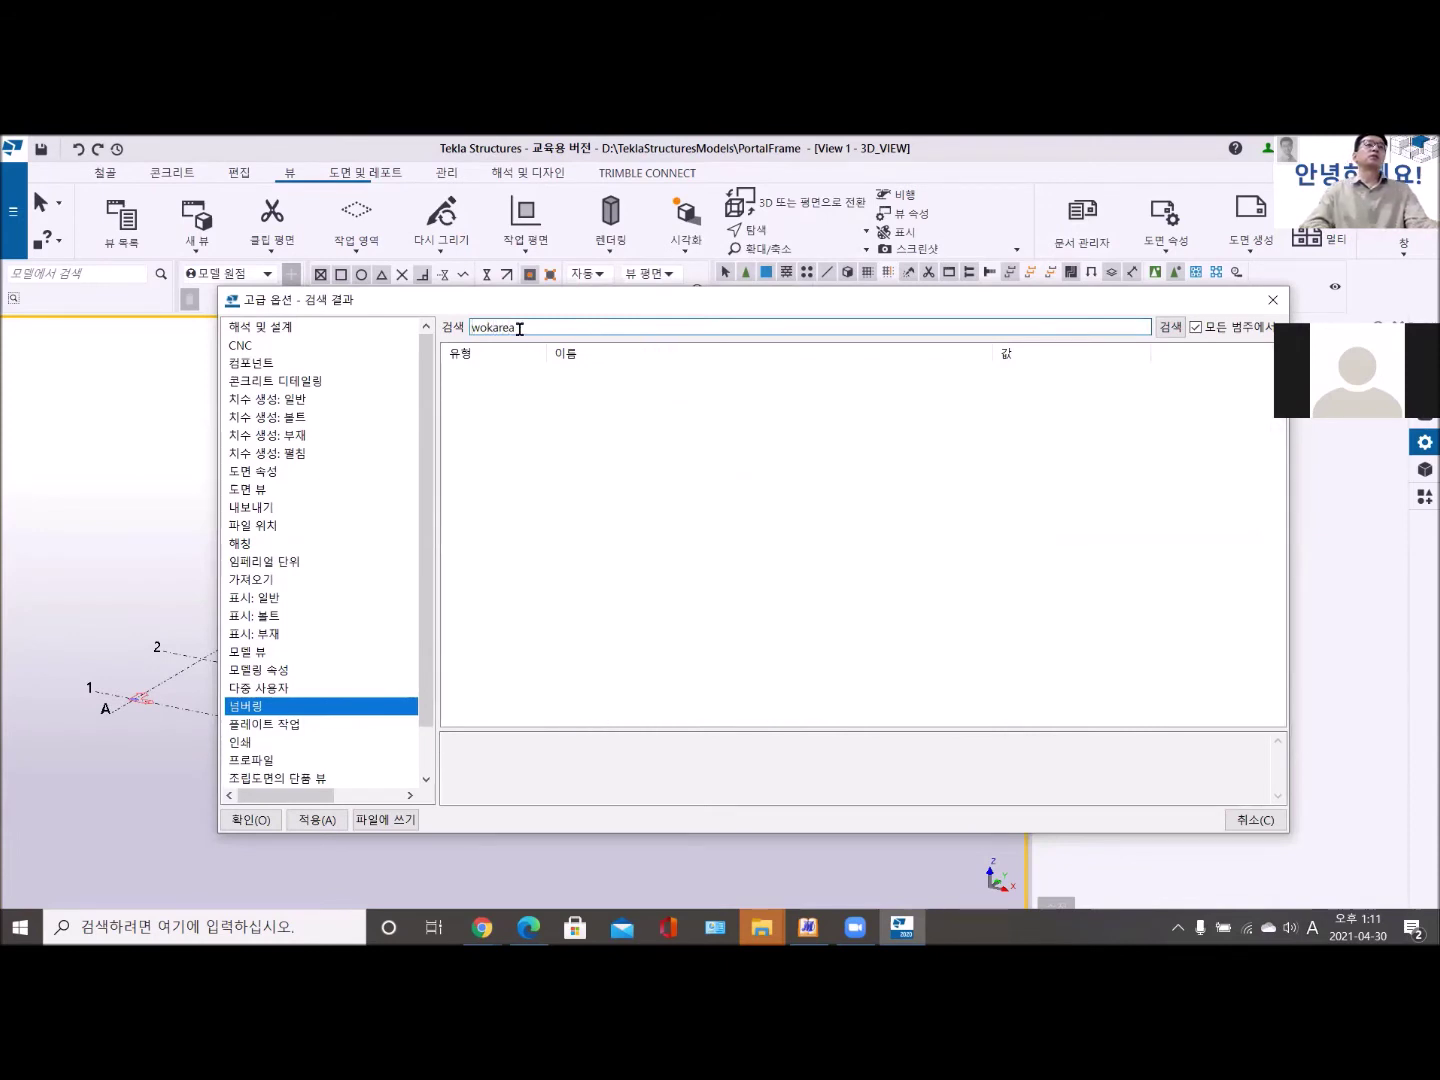
pyautogui.click(486, 329)
pyautogui.write('r')
pyautogui.press('Return')
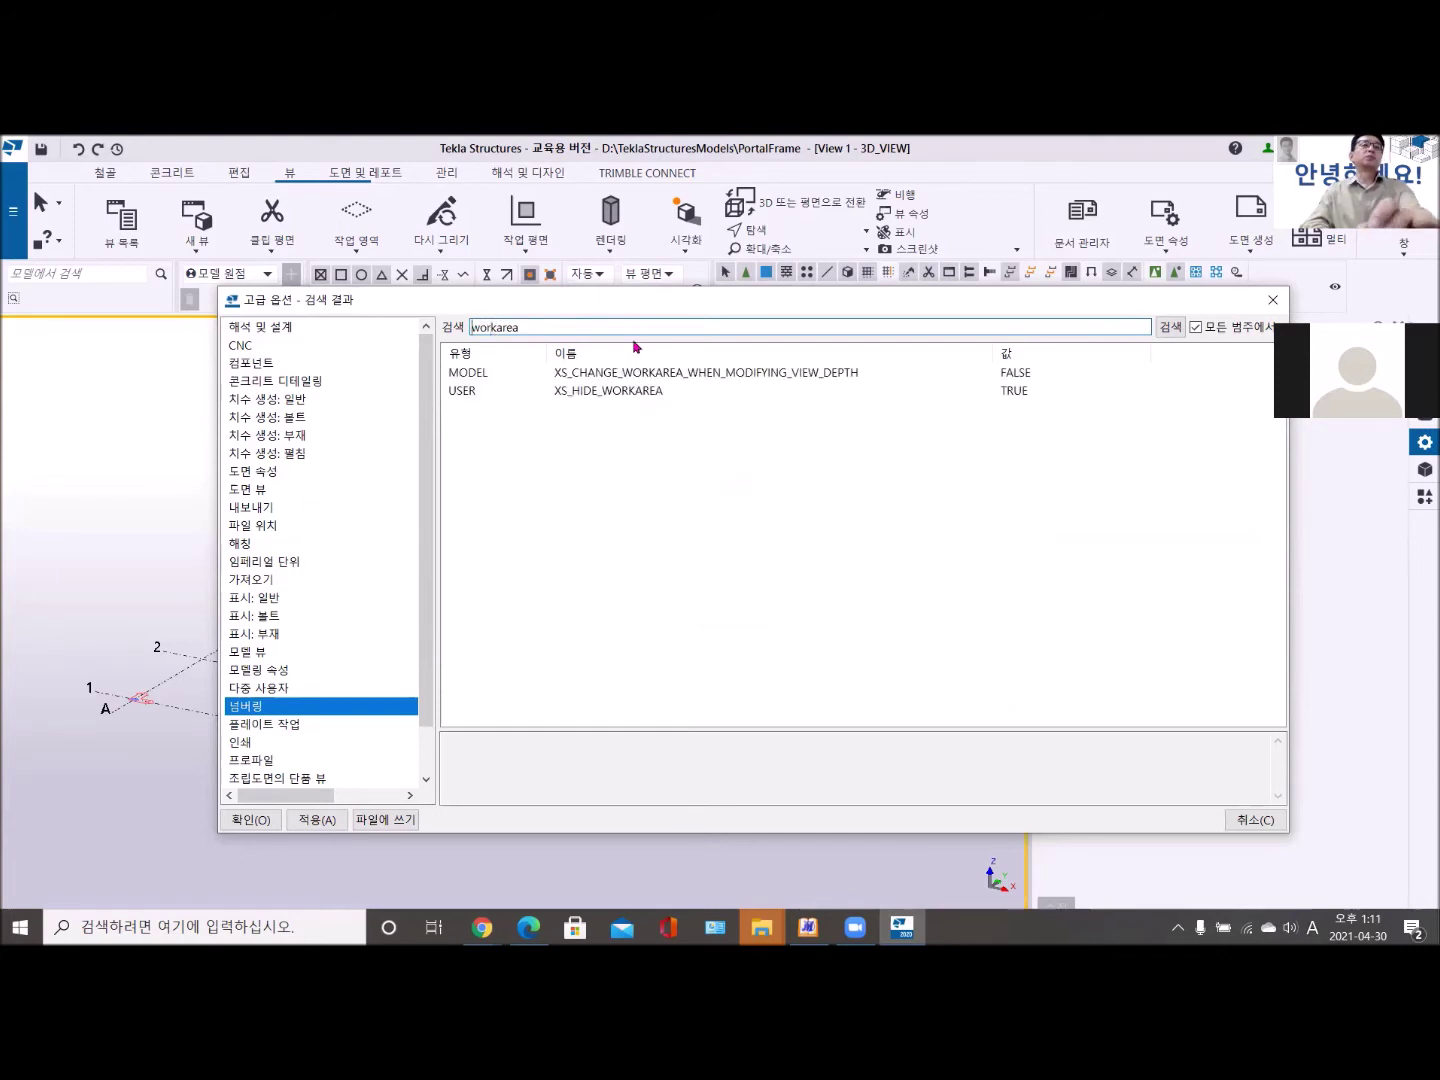
# Set the advanced option XS_HIDE_WORKAREA to FALSE and apply it.
pyautogui.click(658, 389)
pyautogui.click(1053, 392)
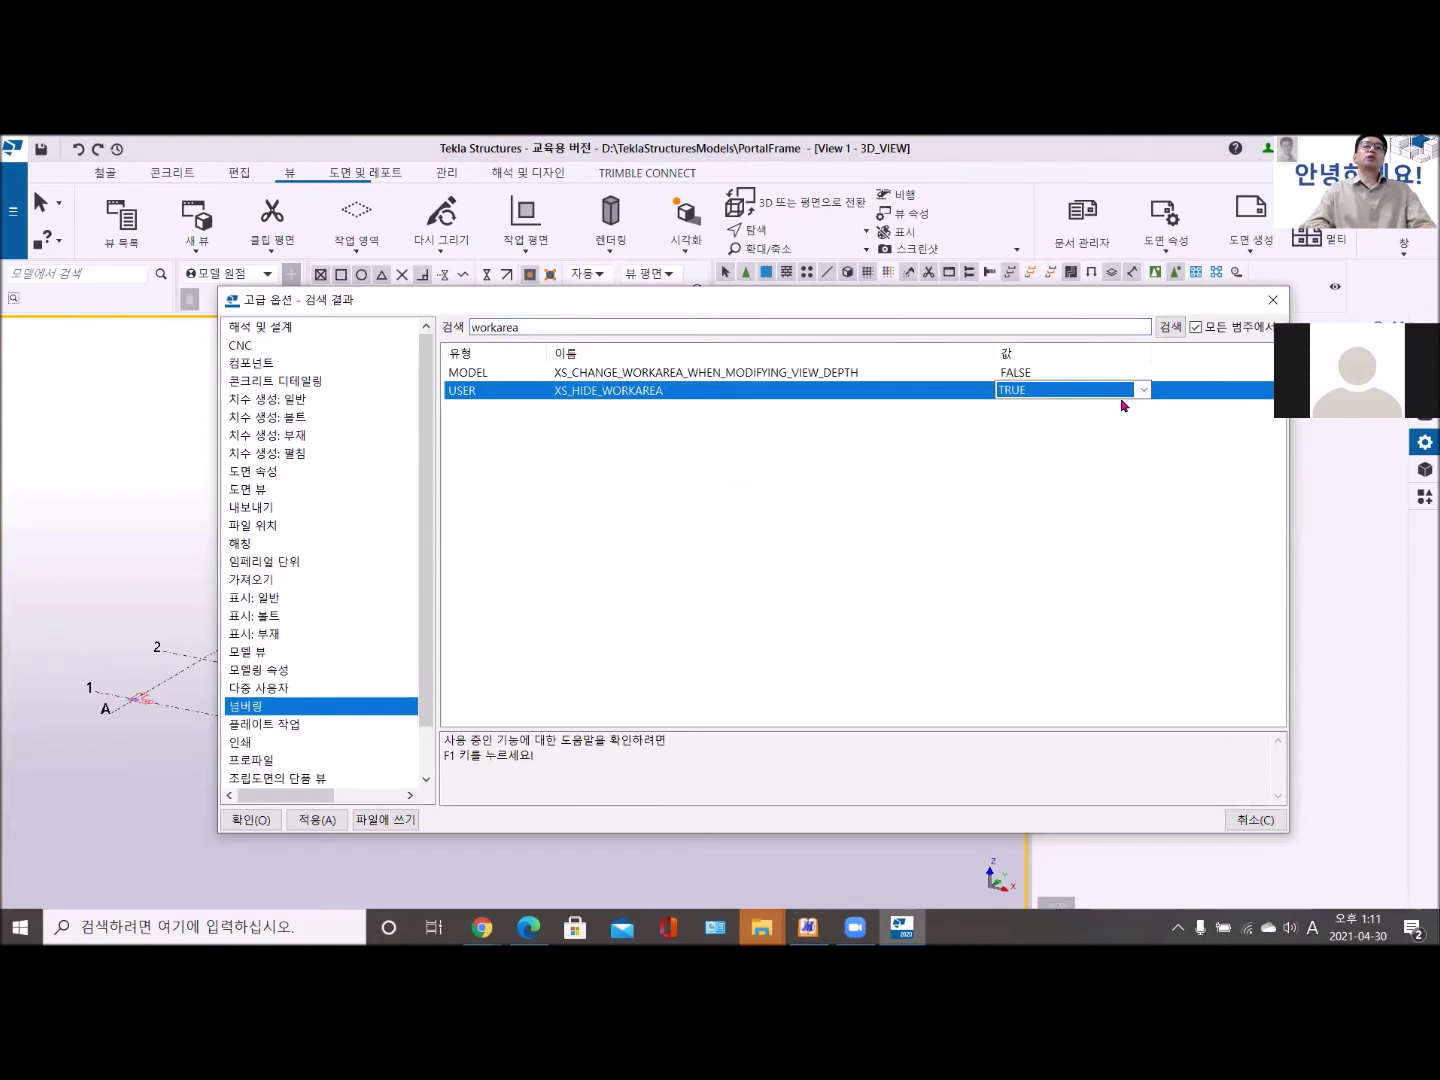
pyautogui.click(1143, 391)
pyautogui.click(1066, 410)
pyautogui.click(319, 823)
pyautogui.click(317, 822)
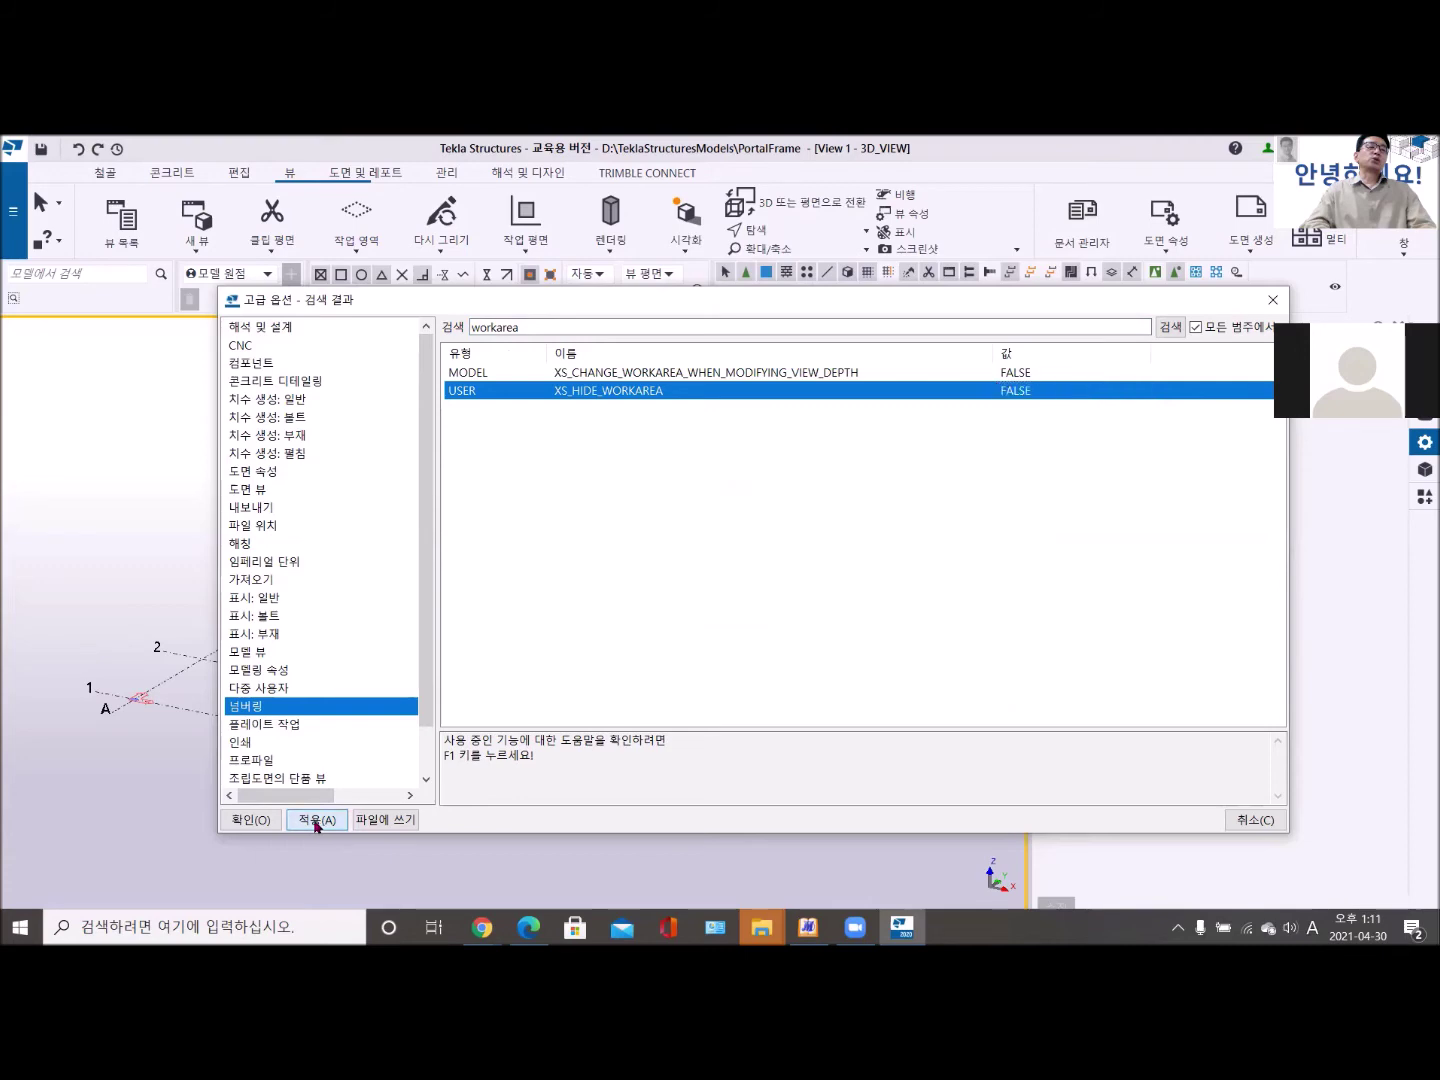
# Write the updated advanced options to a text file and close the resulting Notepad window.
pyautogui.click(372, 823)
pyautogui.click(373, 823)
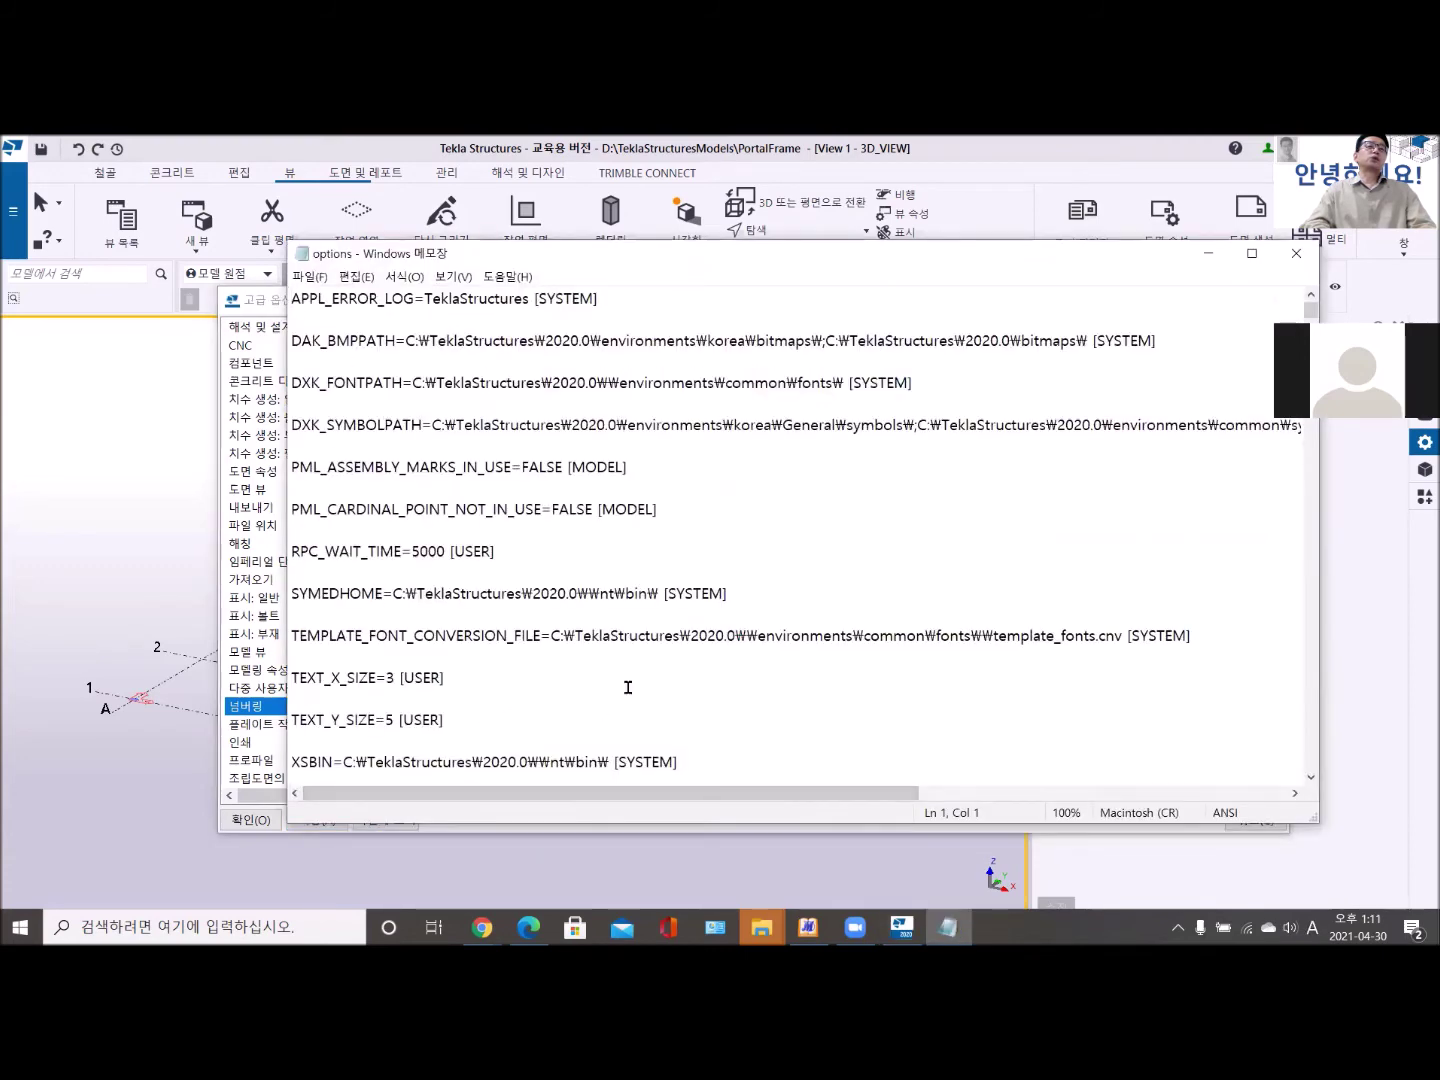
pyautogui.click(1294, 256)
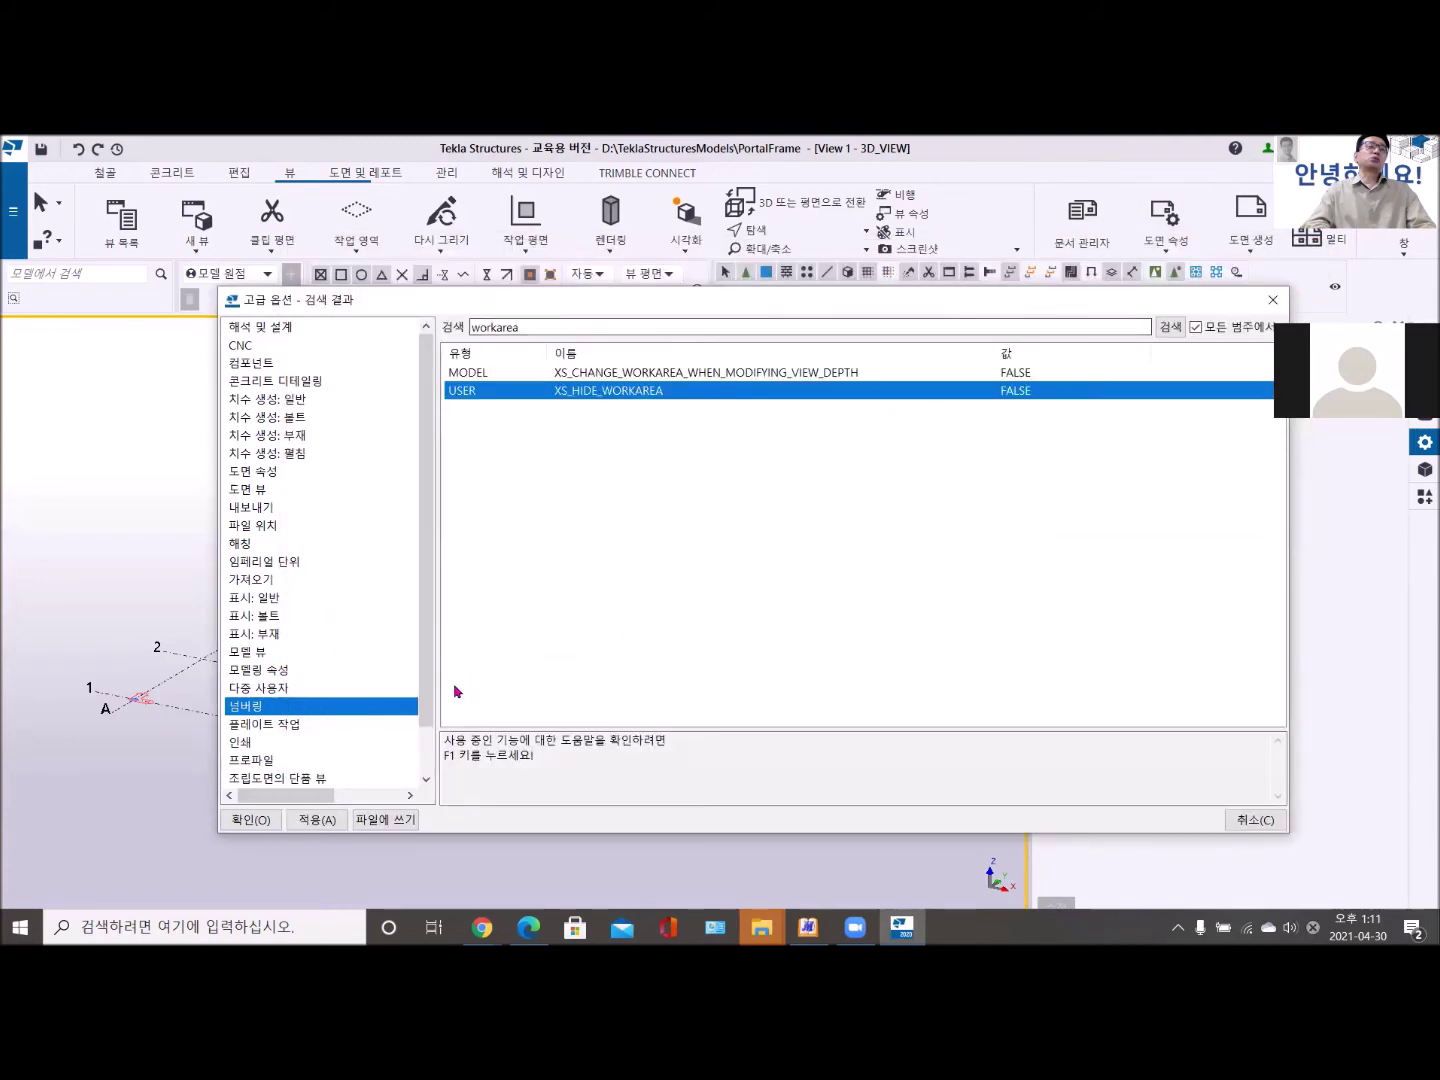
# Confirm the advanced options and redraw the 3D view to bring back the work area box.
pyautogui.click(250, 821)
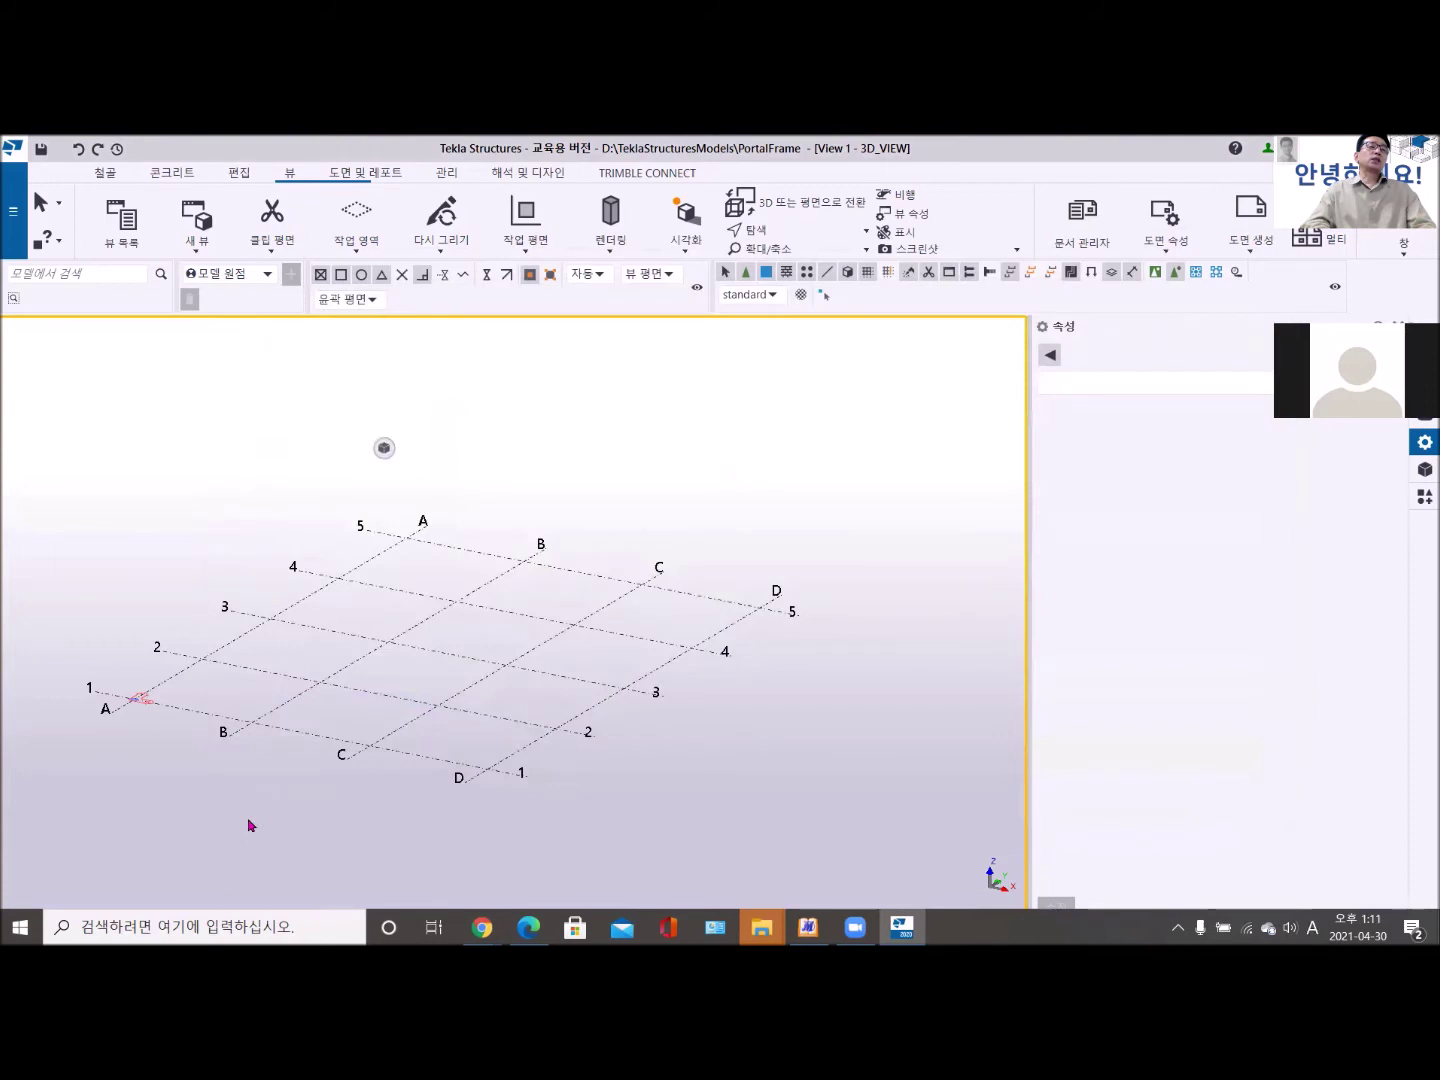
pyautogui.click(445, 217)
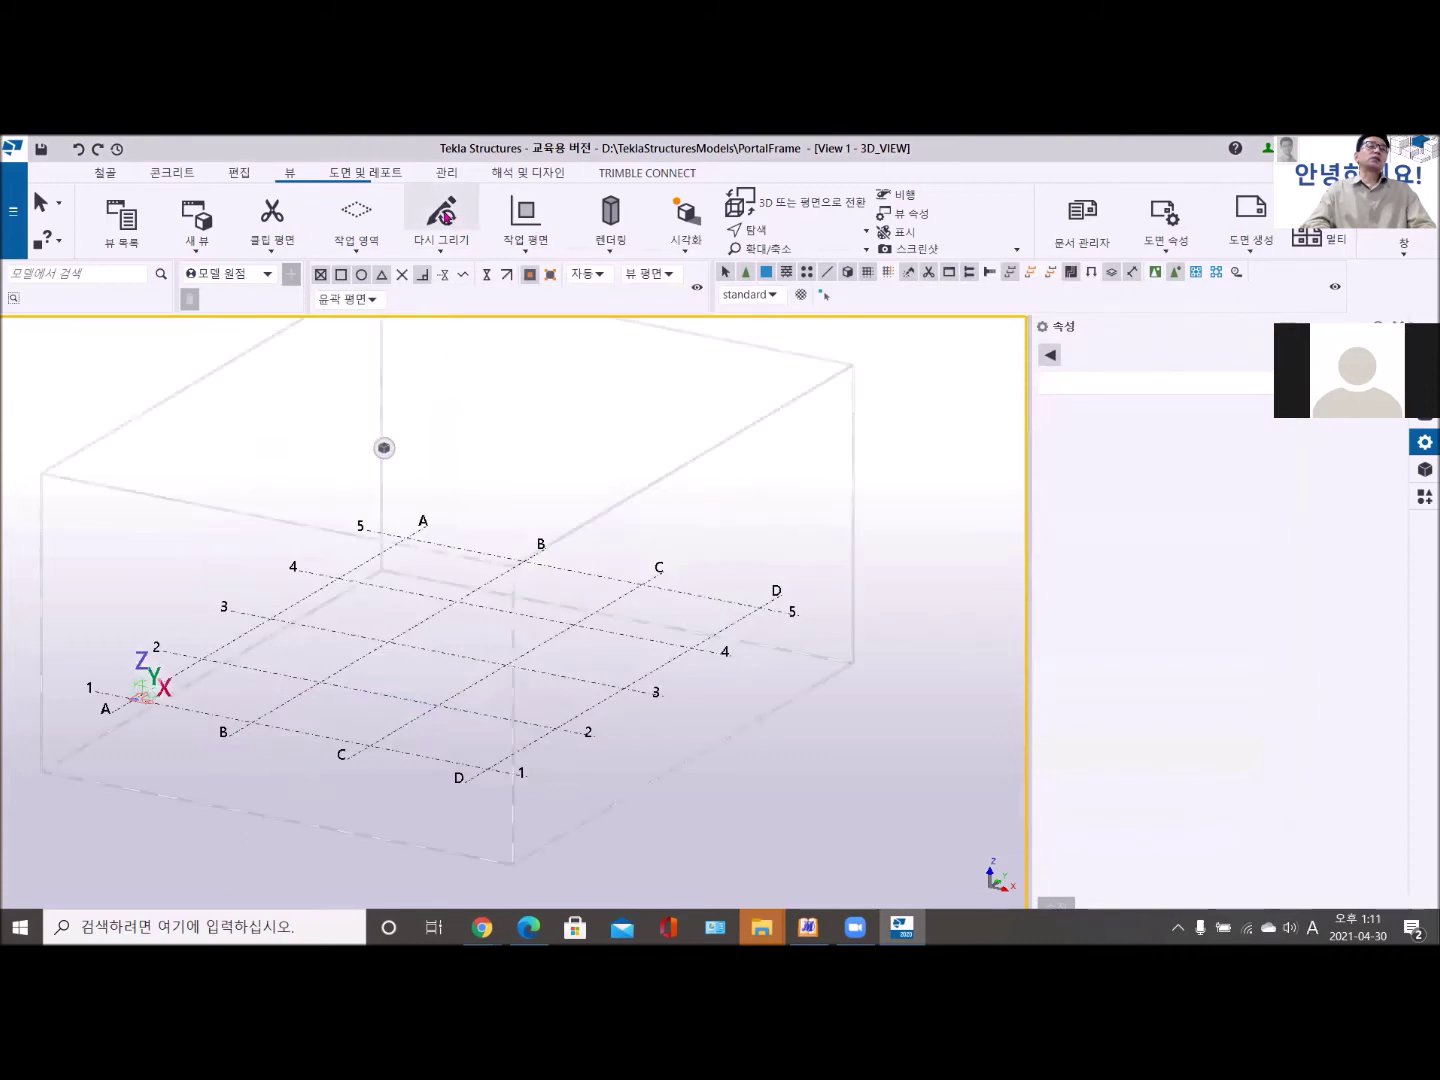
pyautogui.scroll(-4, 530, 505)
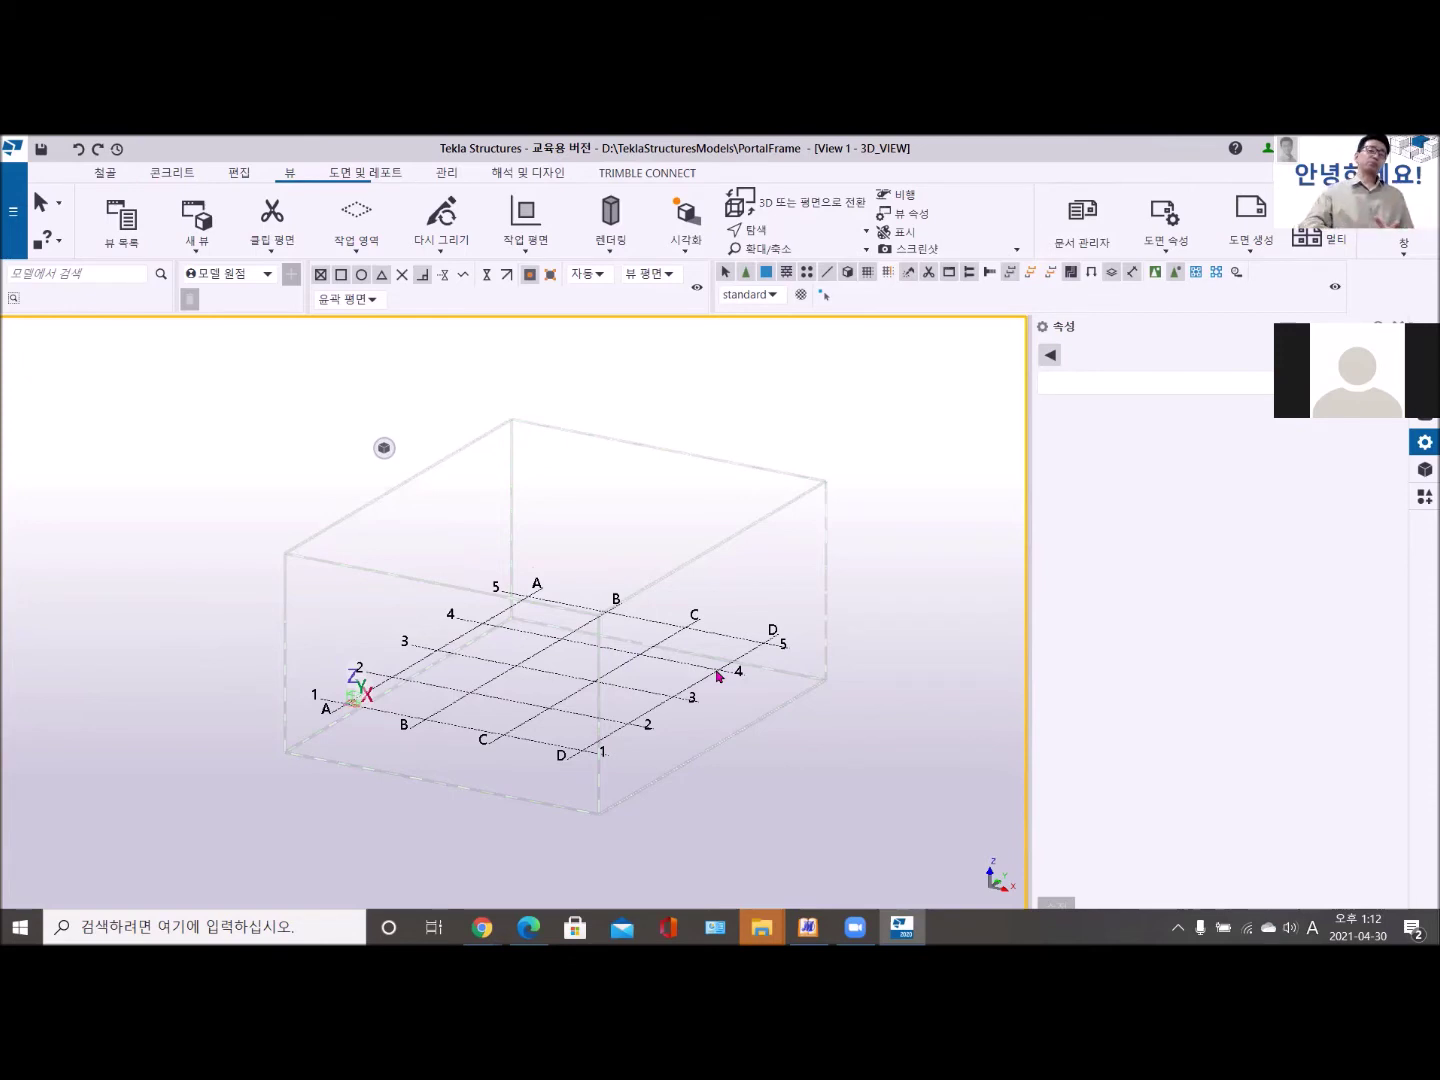
# Switch to Chrome, follow the XS_HIDE_WORKAREA page's link on defining the work area, and examine that help topic.
pyautogui.moveTo(481, 927)
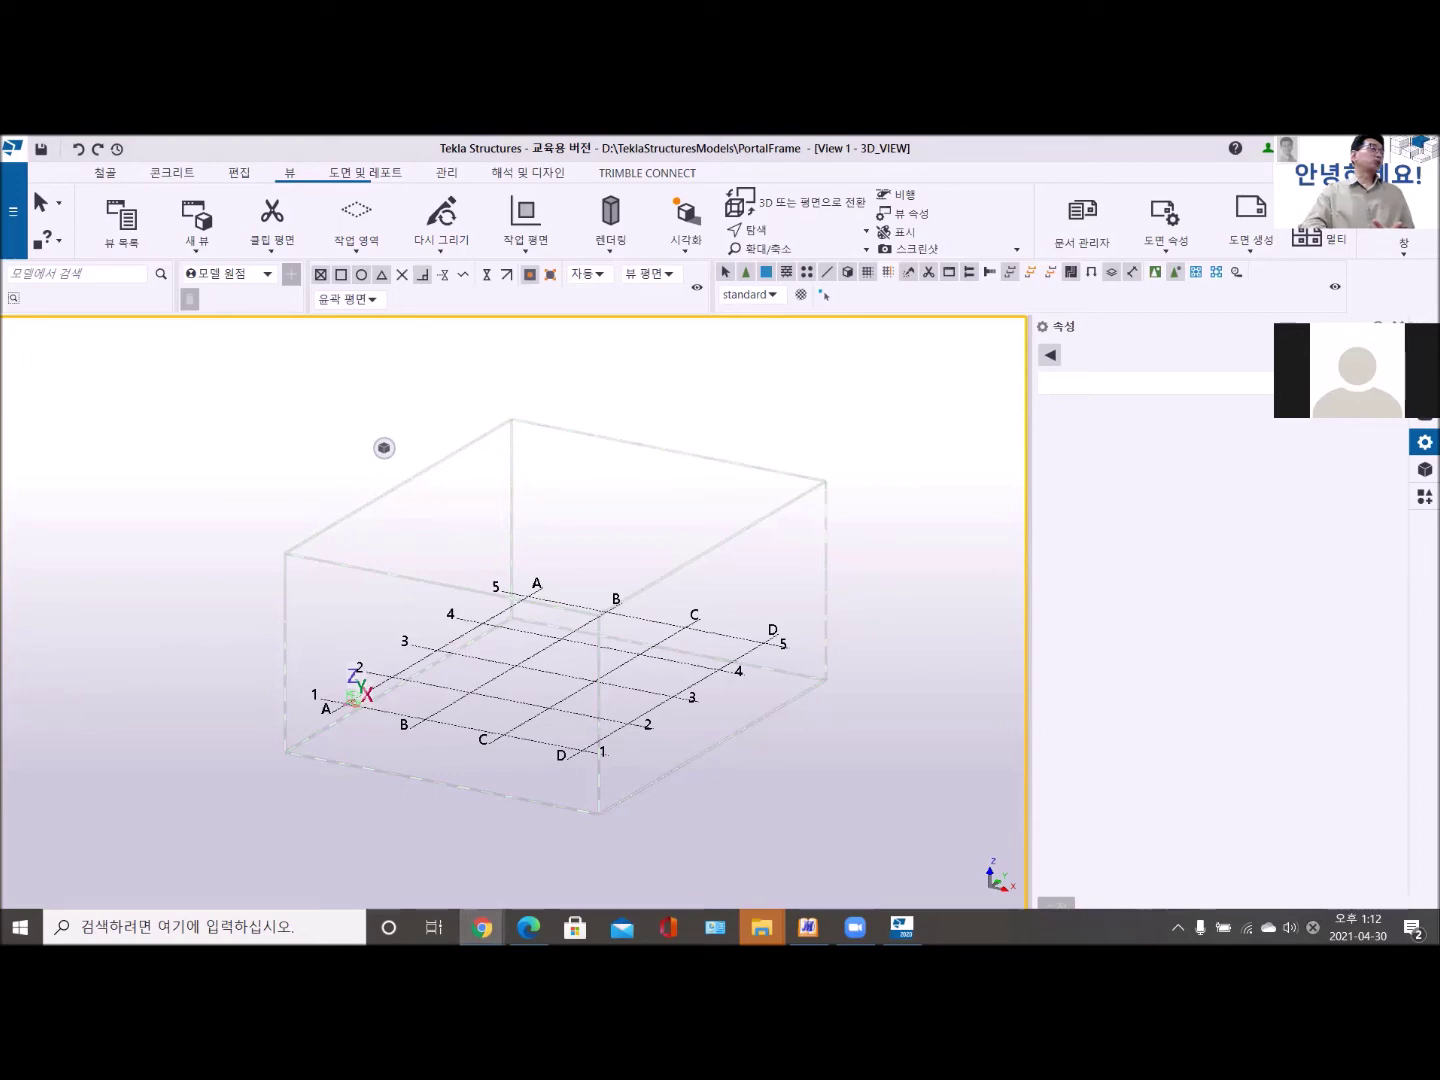
pyautogui.click(163, 931)
pyautogui.scroll(-5, 746, 614)
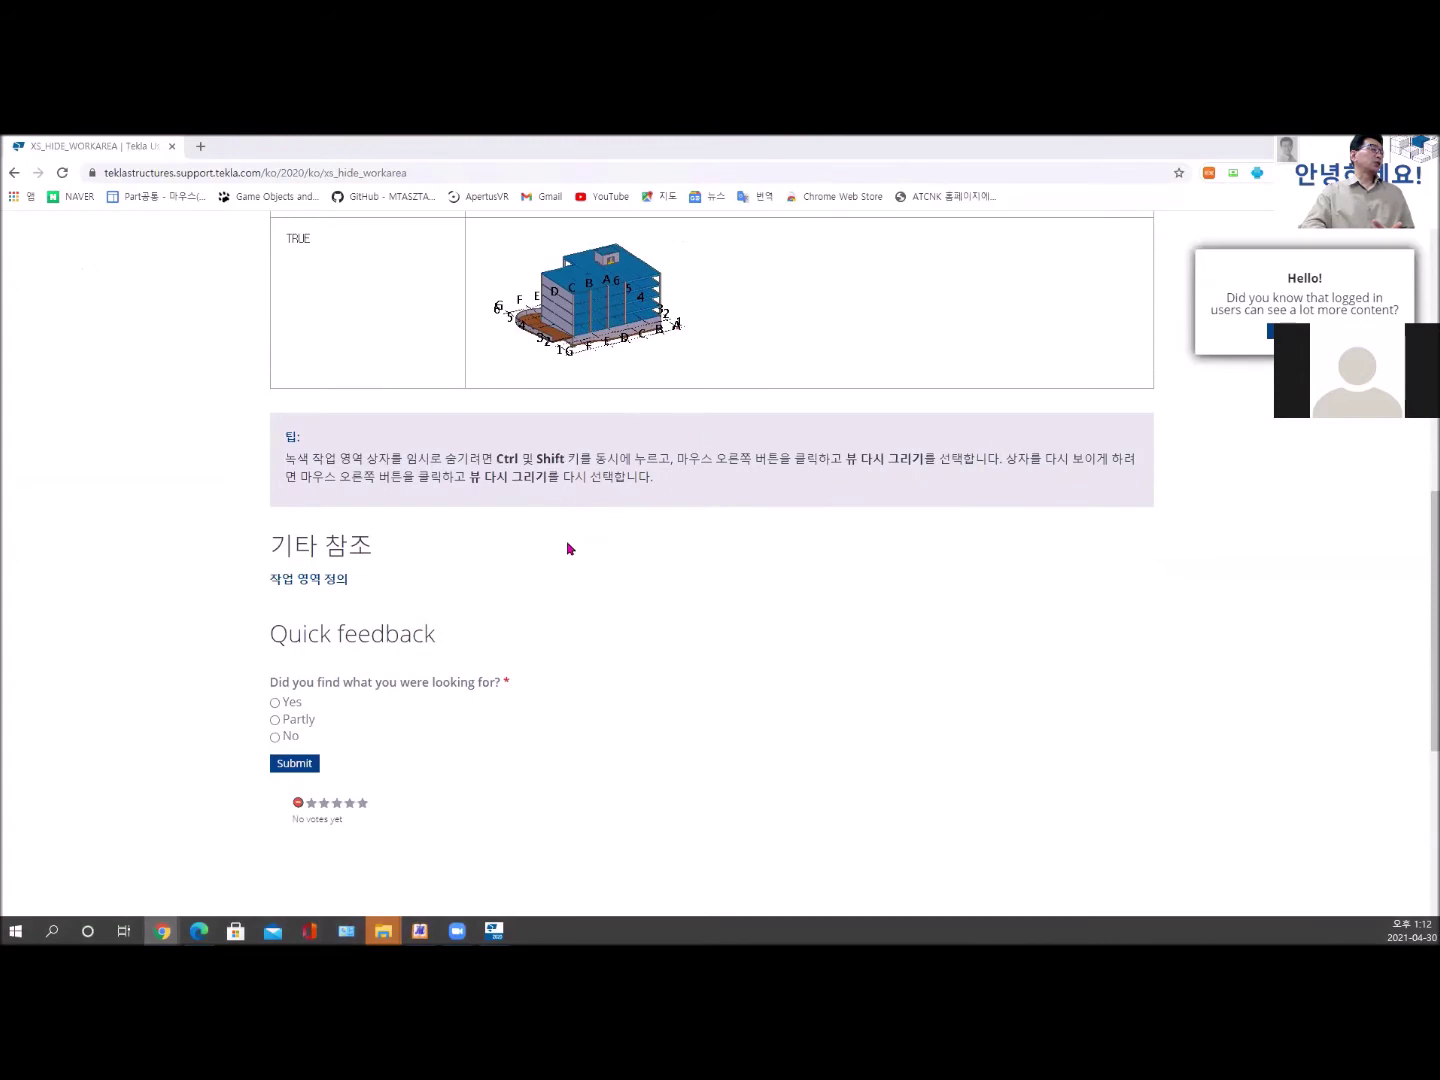
pyautogui.click(331, 581)
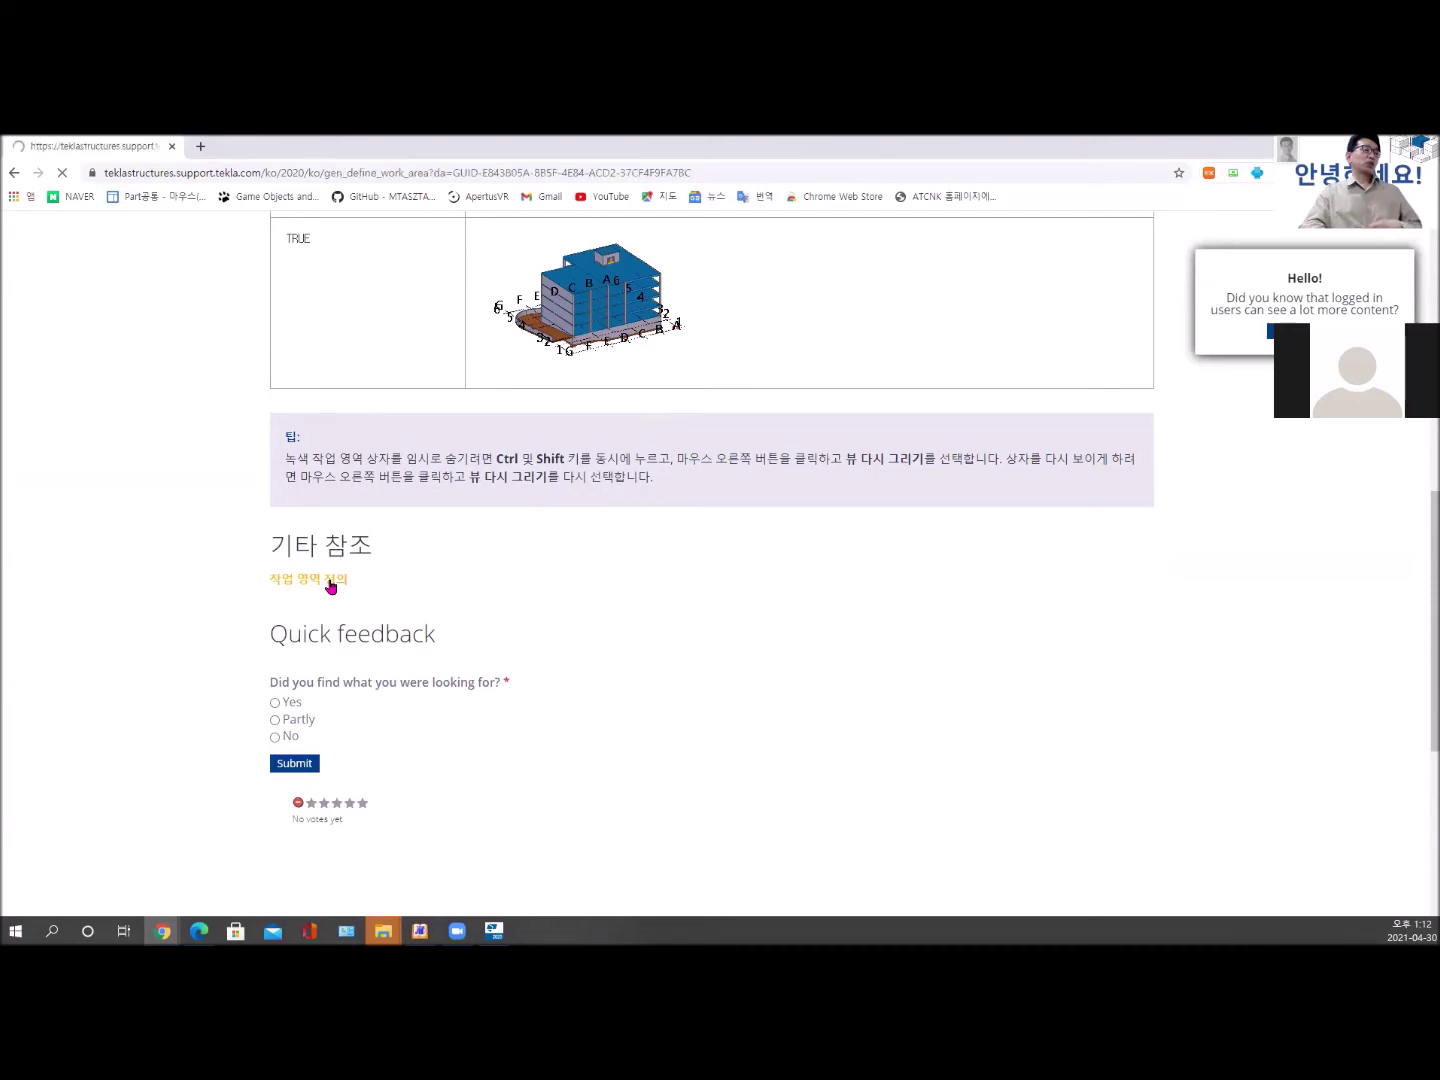
pyautogui.scroll(-3, 478, 603)
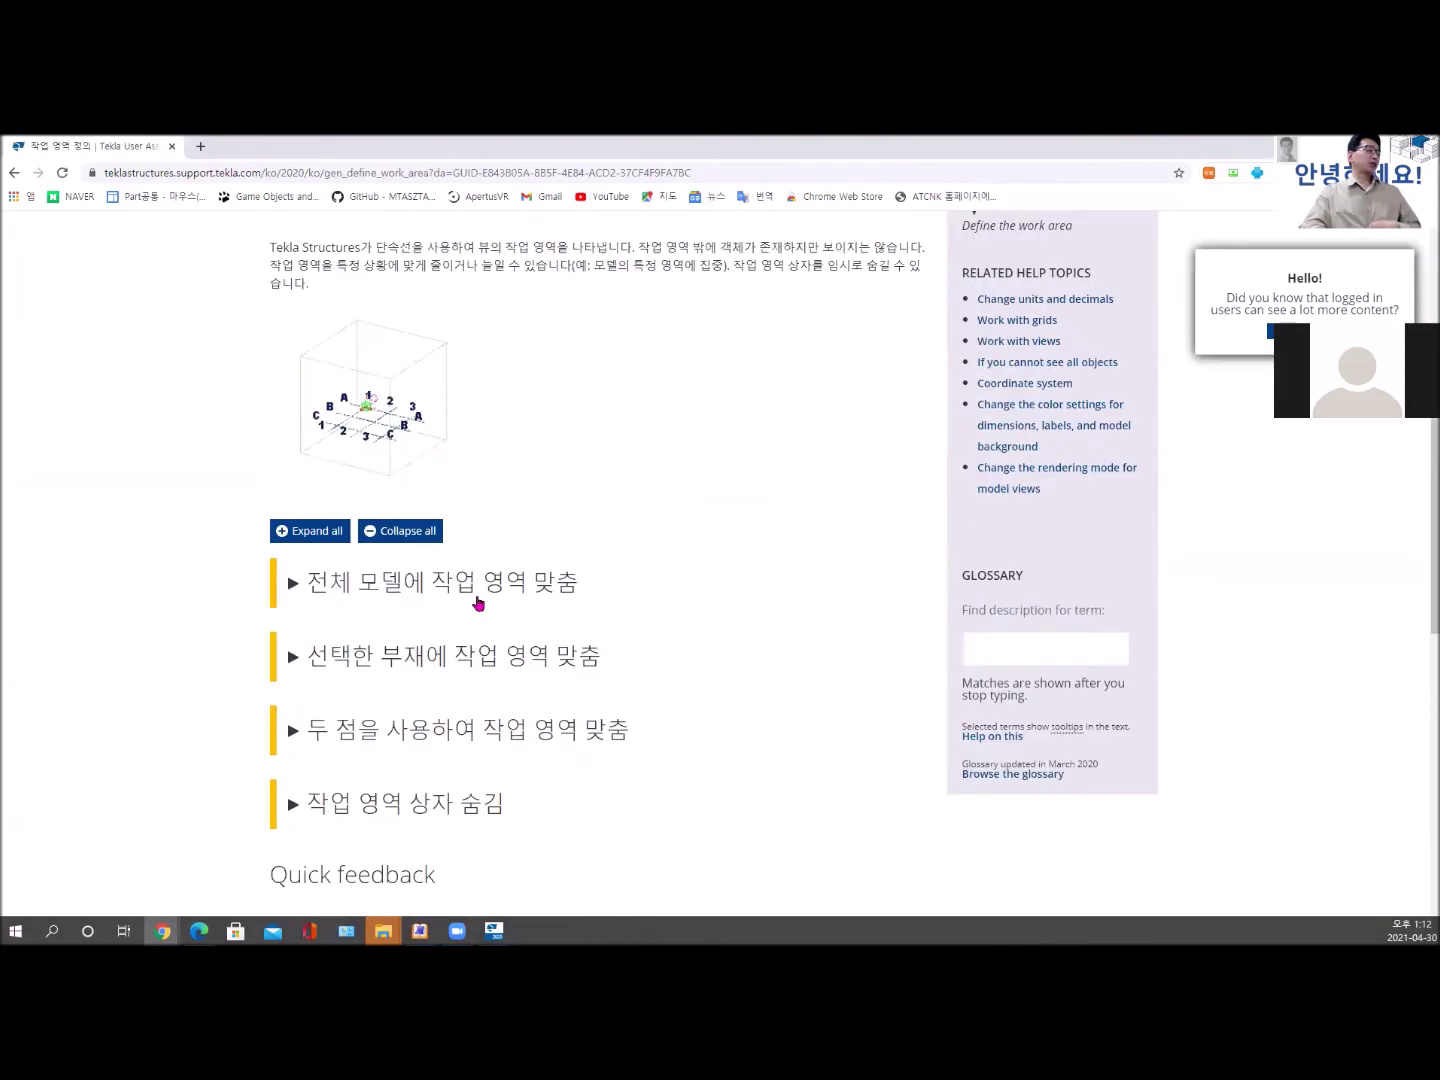
pyautogui.scroll(-2, 477, 602)
pyautogui.scroll(5, 477, 601)
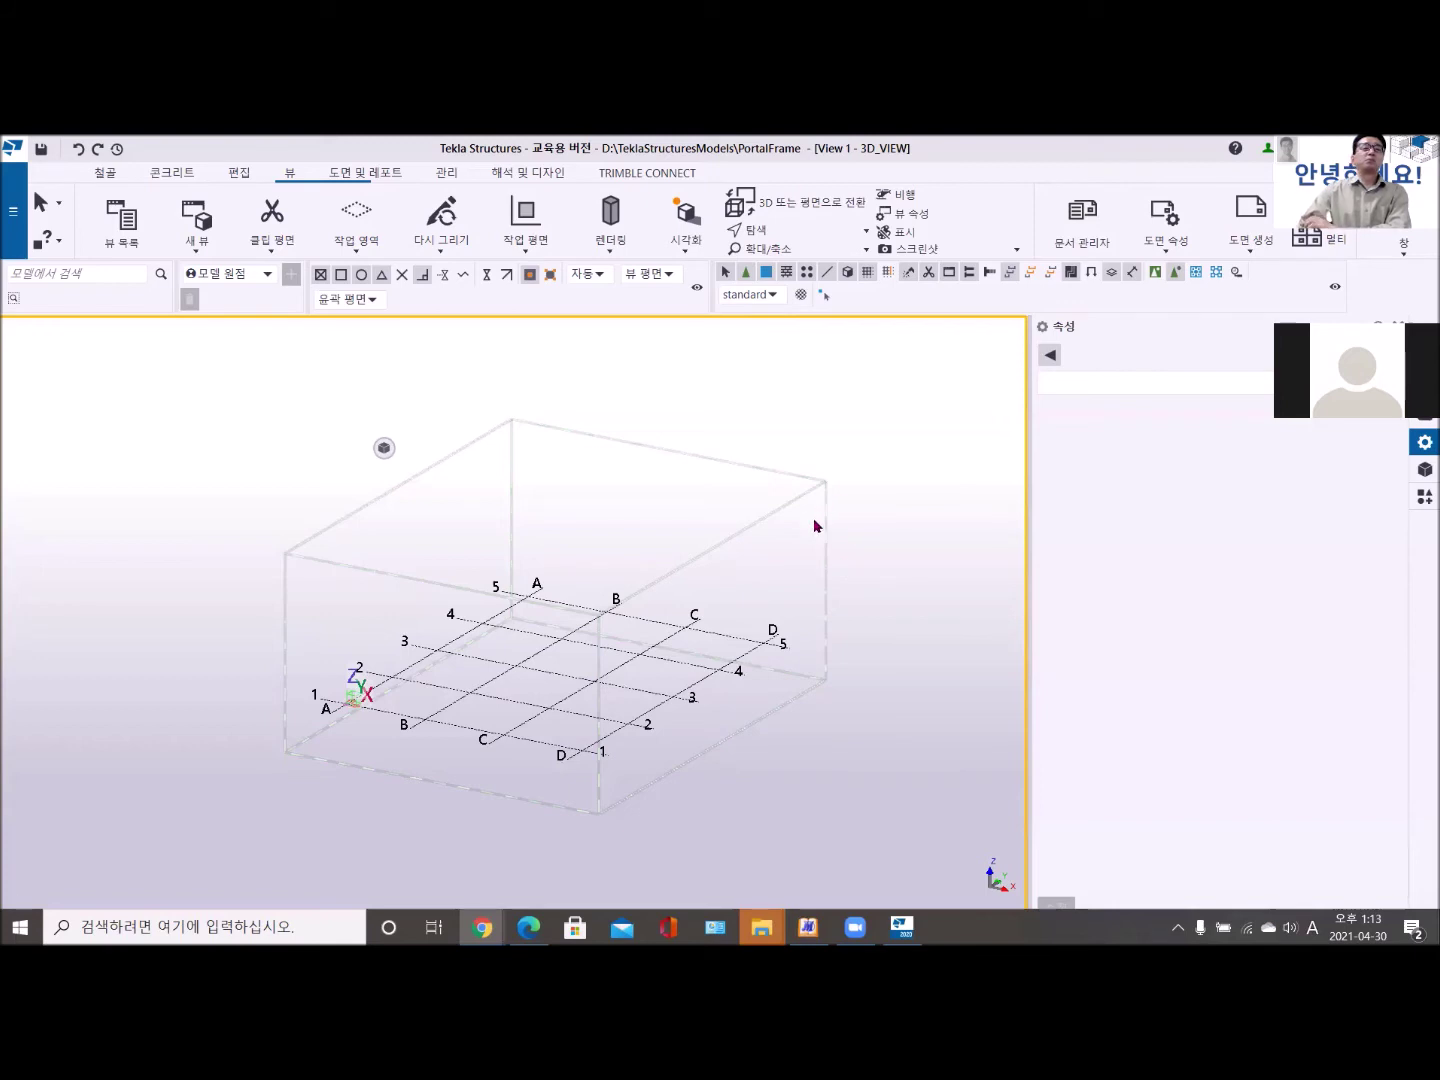
# Switch to the steel textbook PDF, rotate it so page 42 reads upright, and examine the roof framing and column arrangement plans.
pyautogui.moveTo(703, 612); pyautogui.dragTo(659, 625, button='middle')
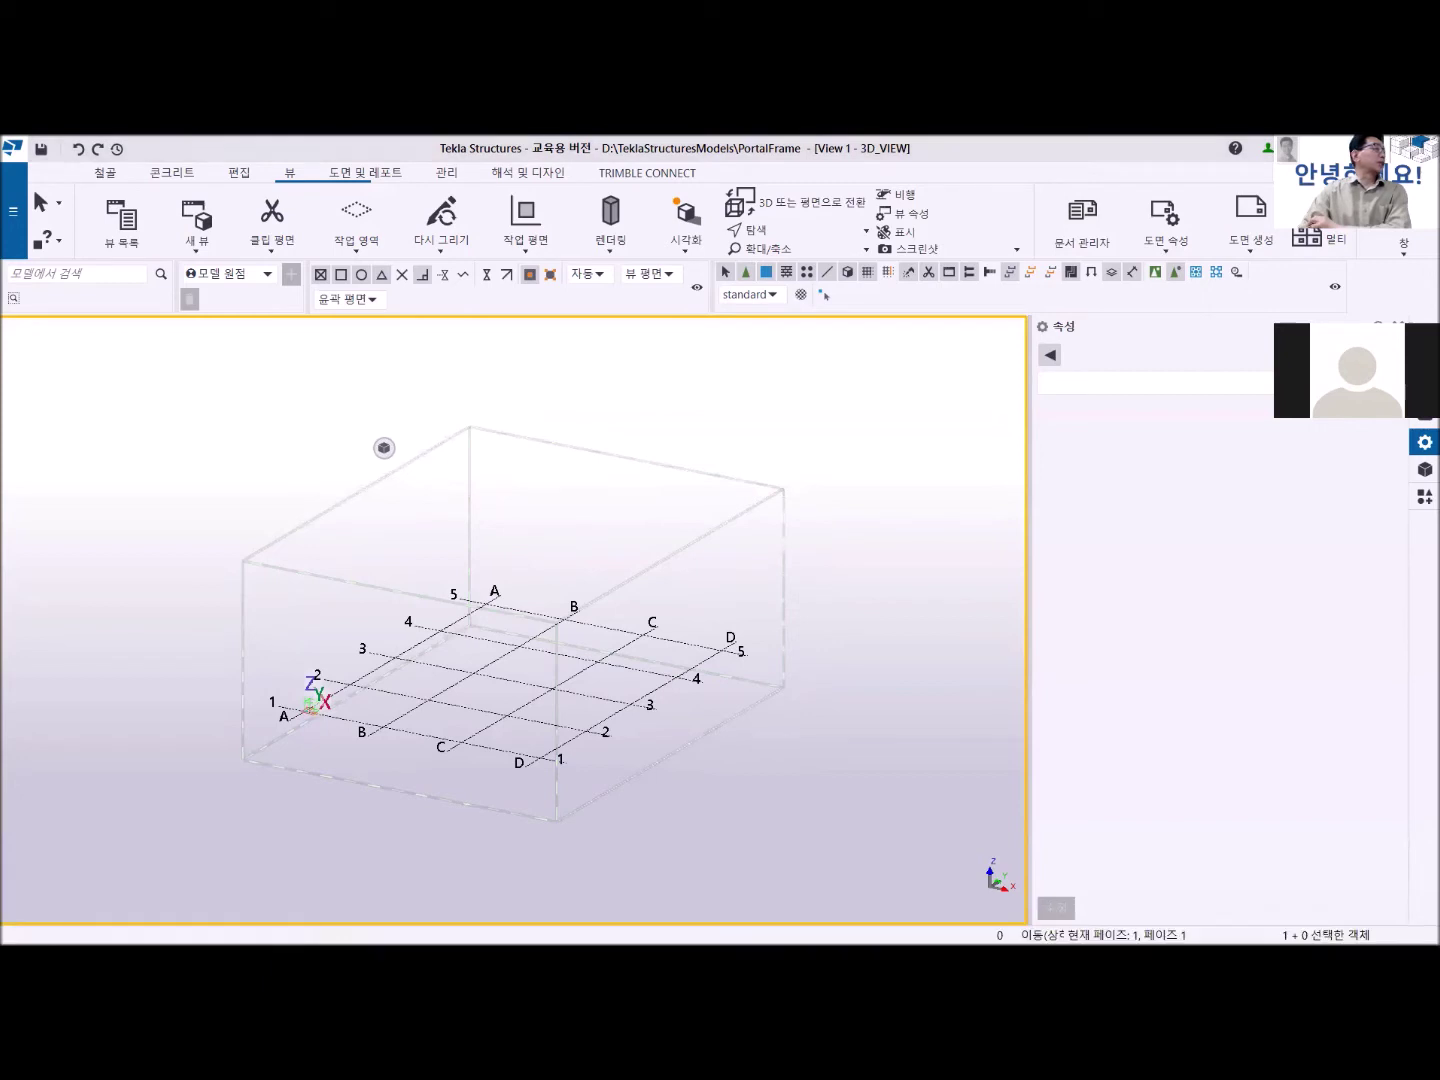
pyautogui.hotkey('alt', 'Tab')
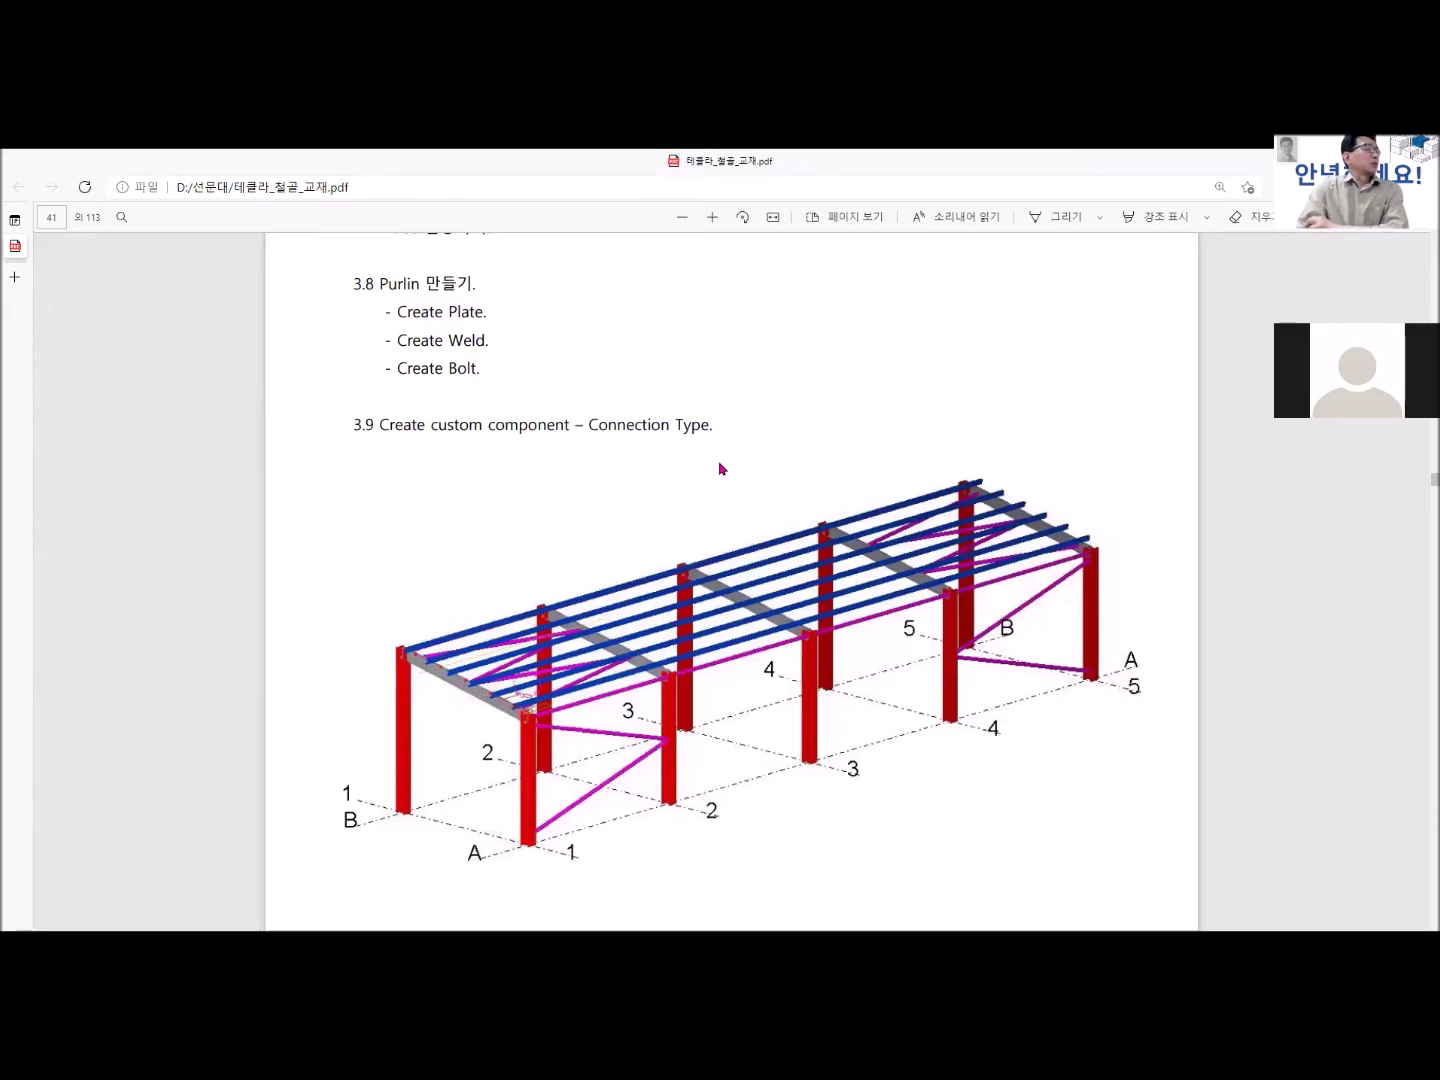
pyautogui.scroll(-3, 719, 468)
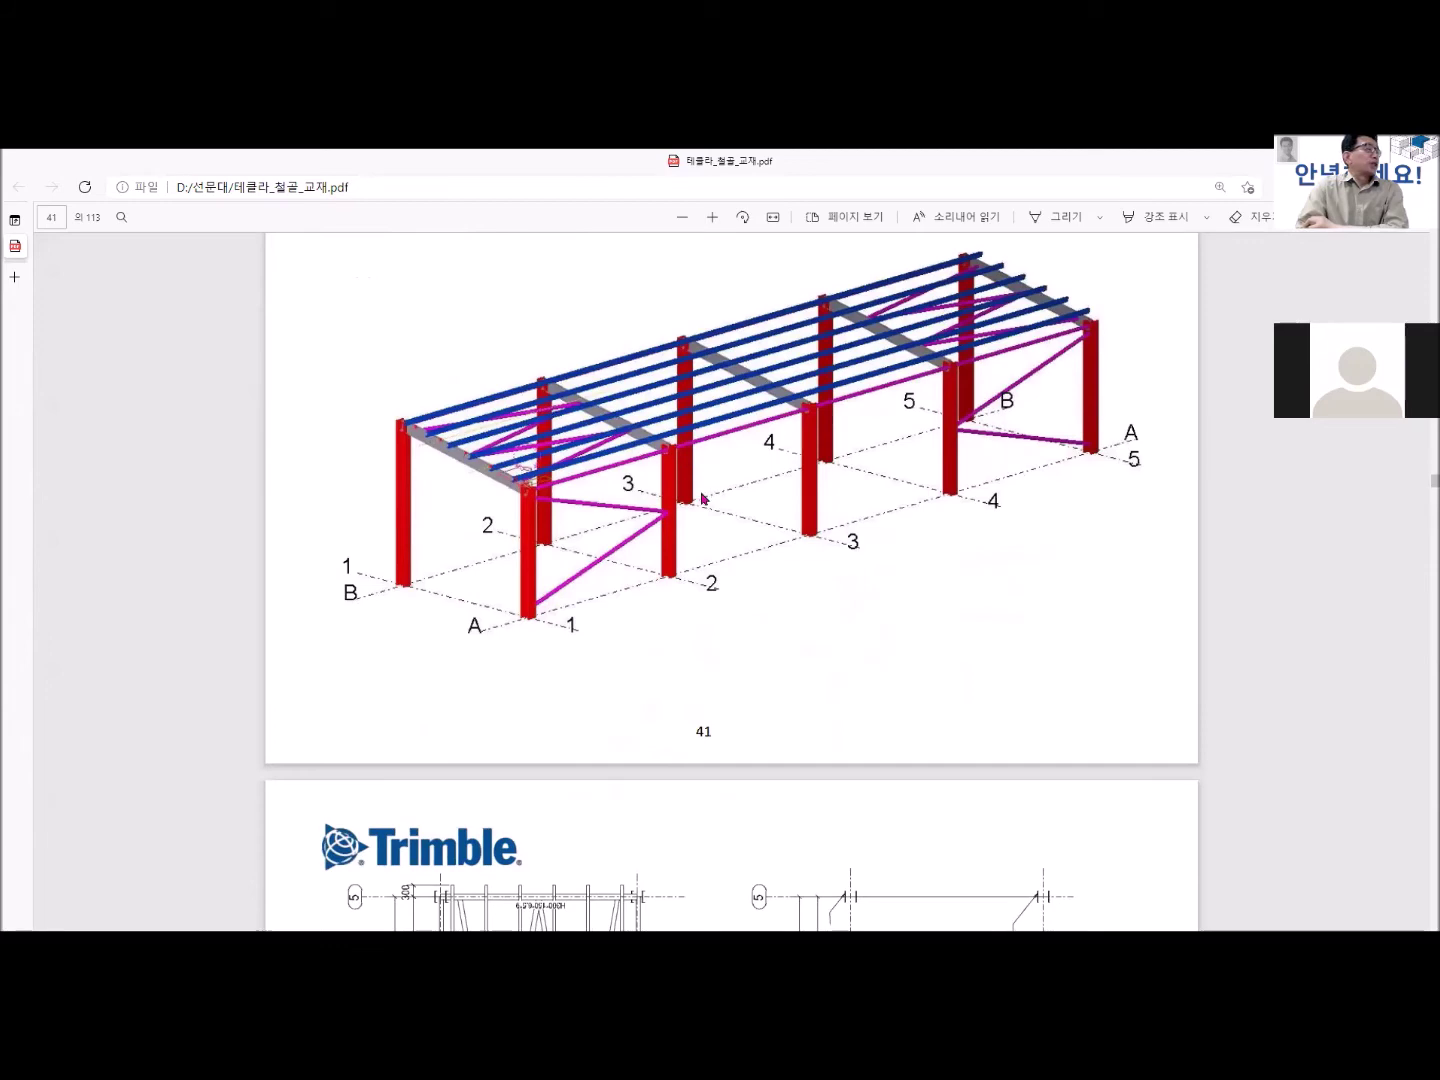
pyautogui.scroll(-5, 710, 498)
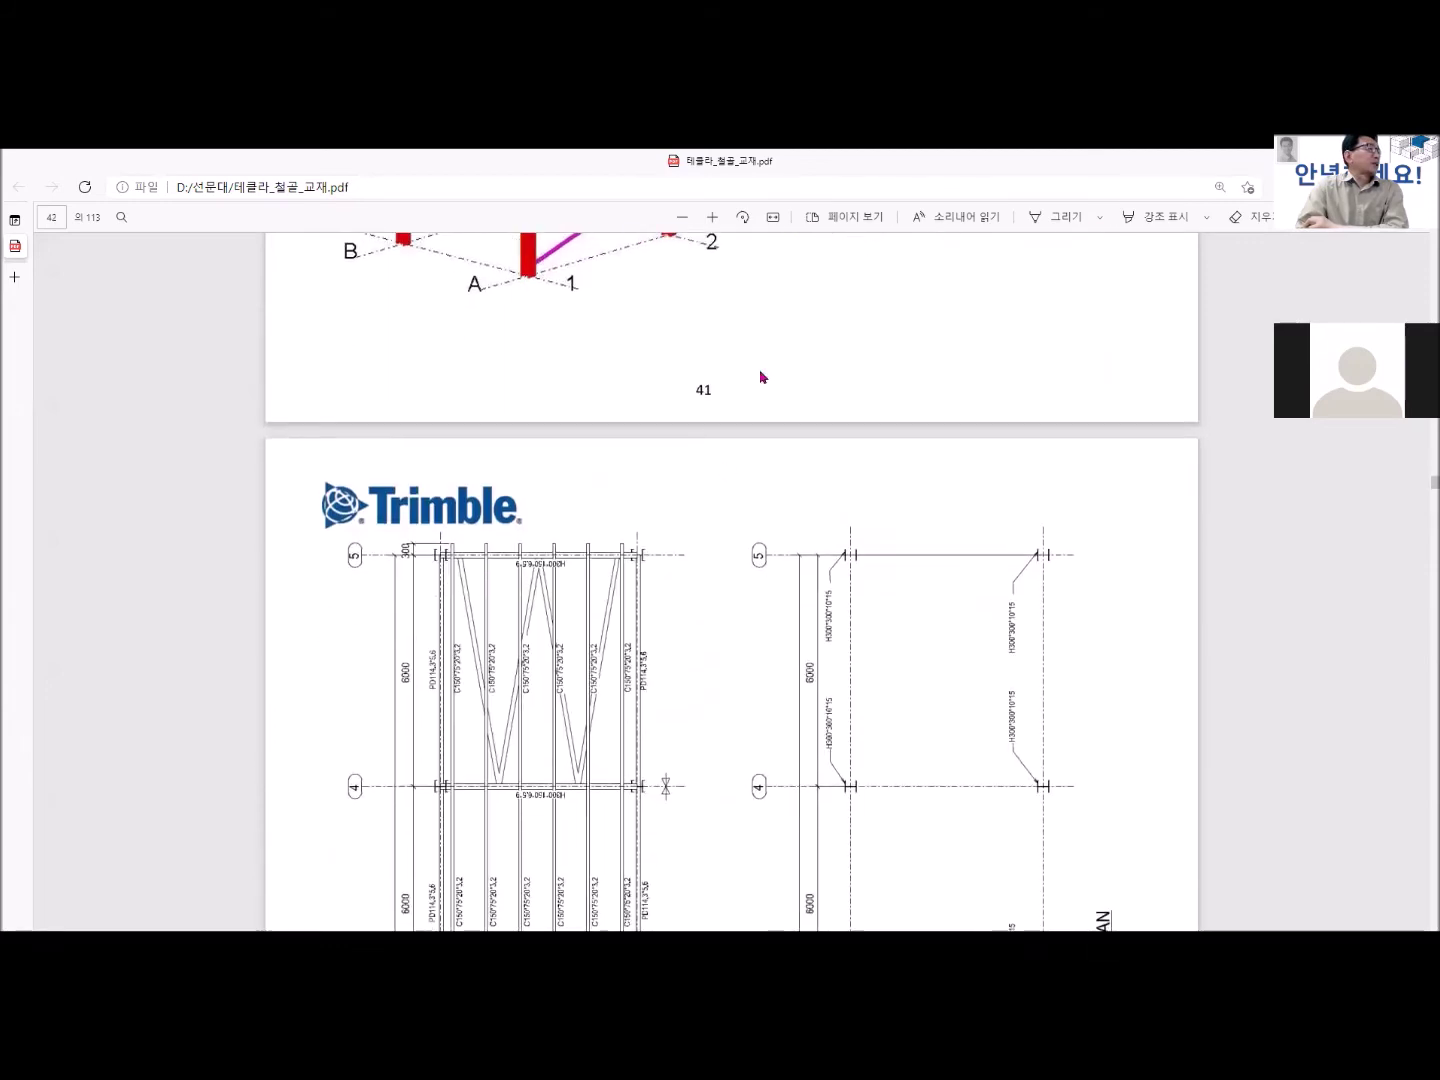
pyautogui.click(743, 217)
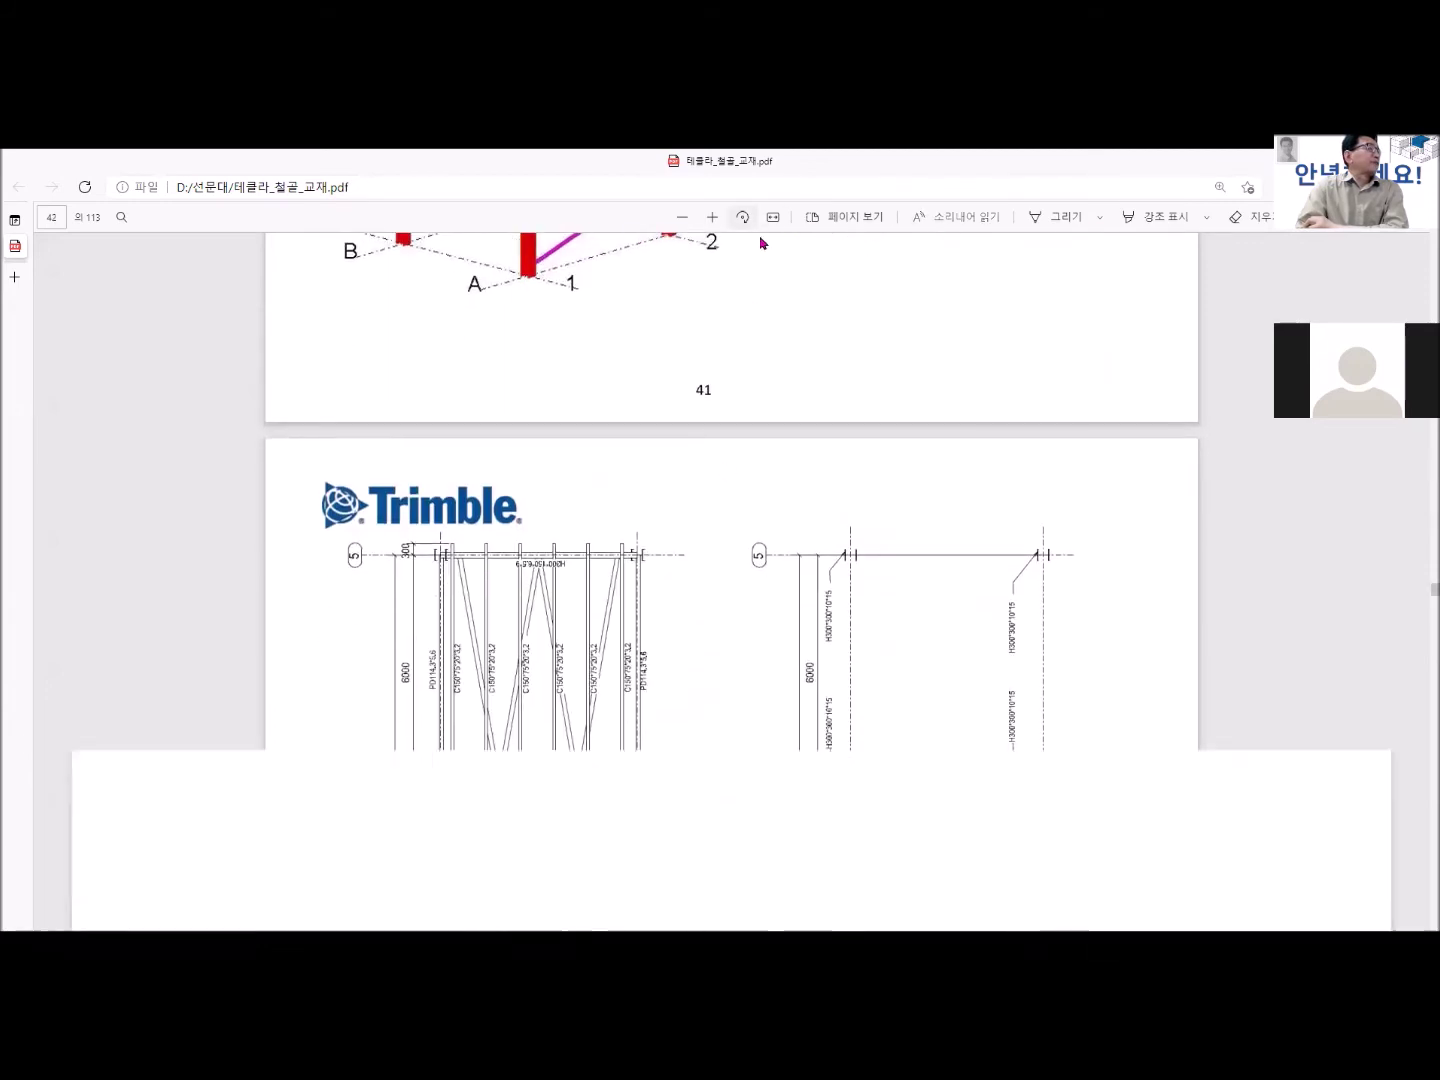
pyautogui.scroll(-2, 712, 536)
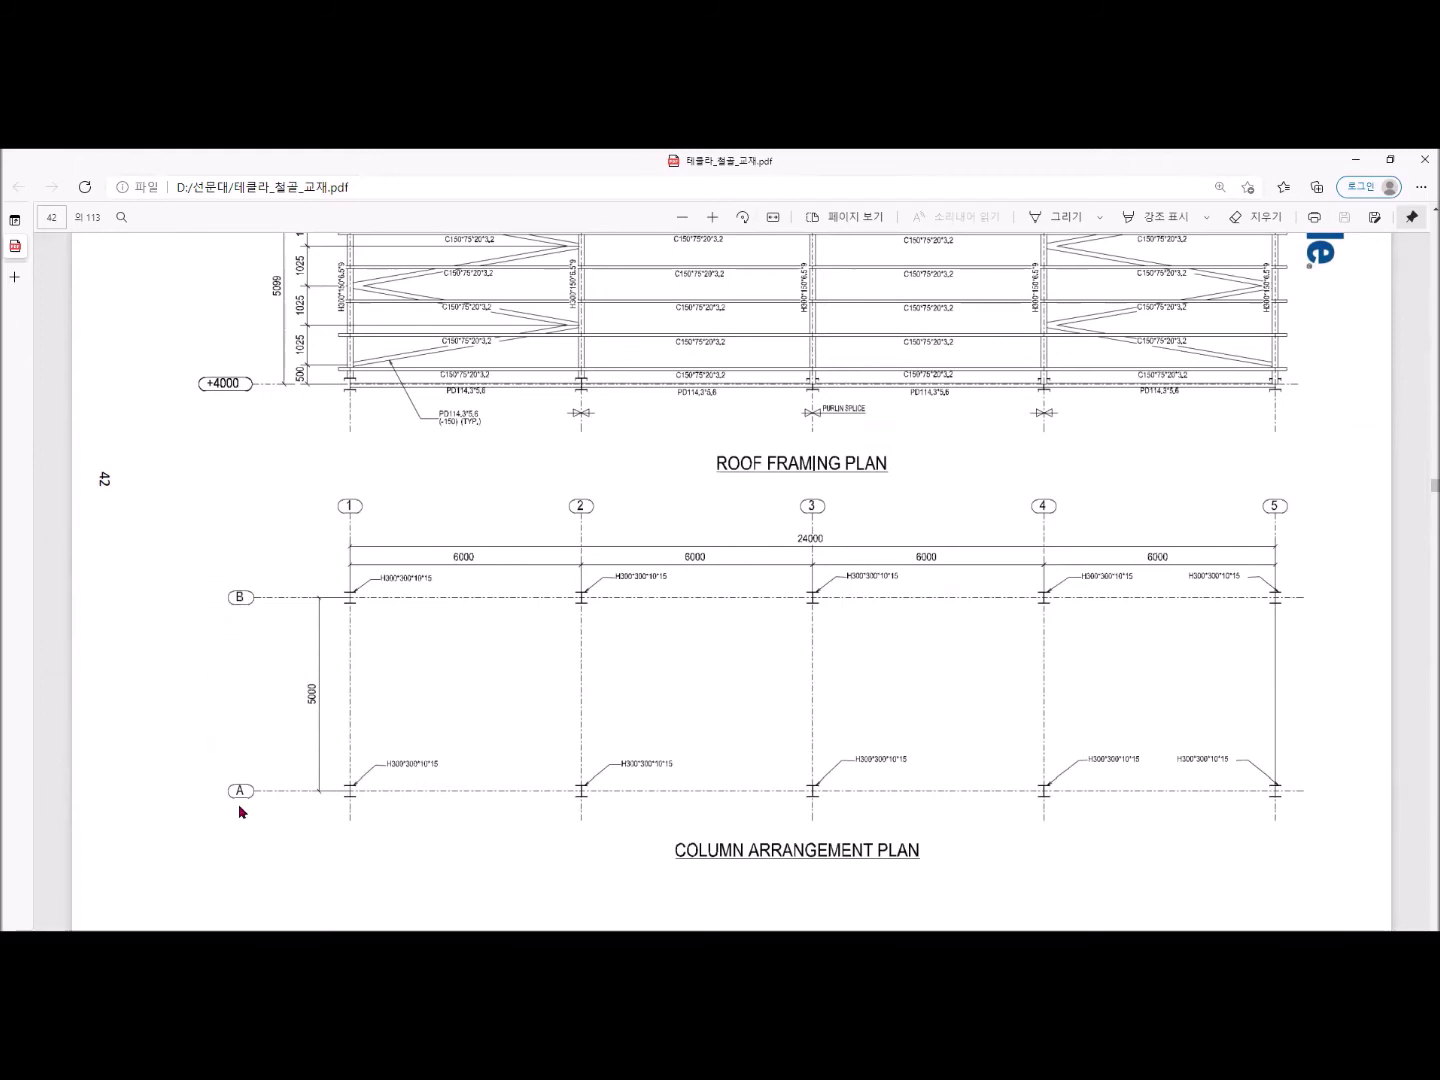
pyautogui.scroll(1, 329, 757)
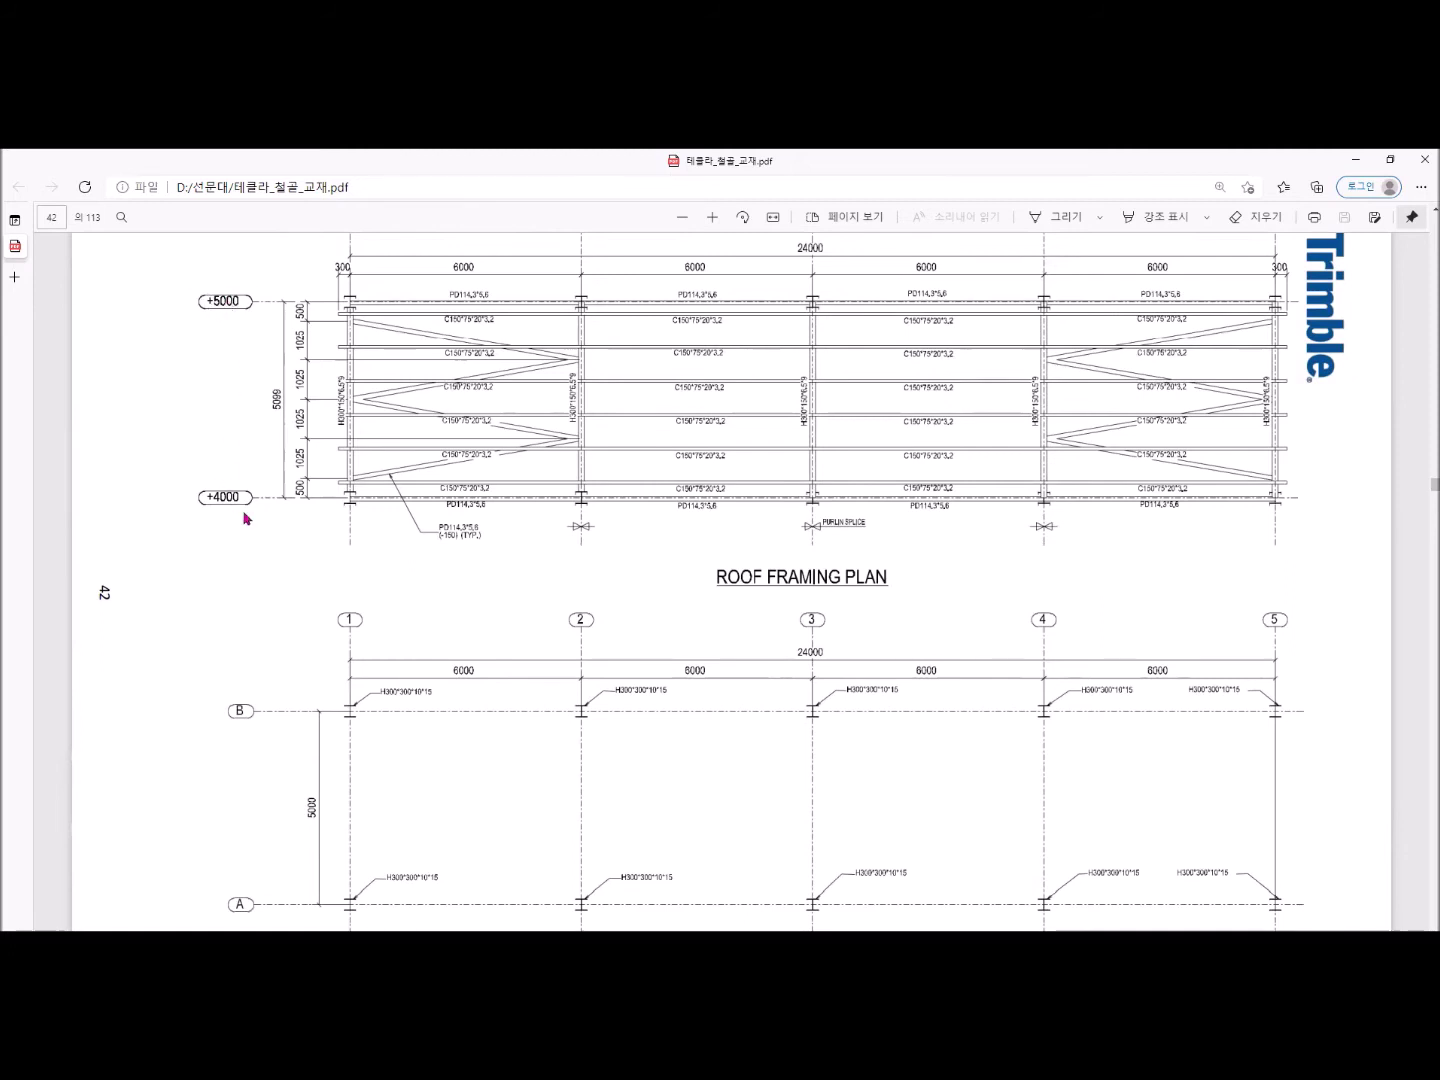
pyautogui.scroll(-1, 491, 608)
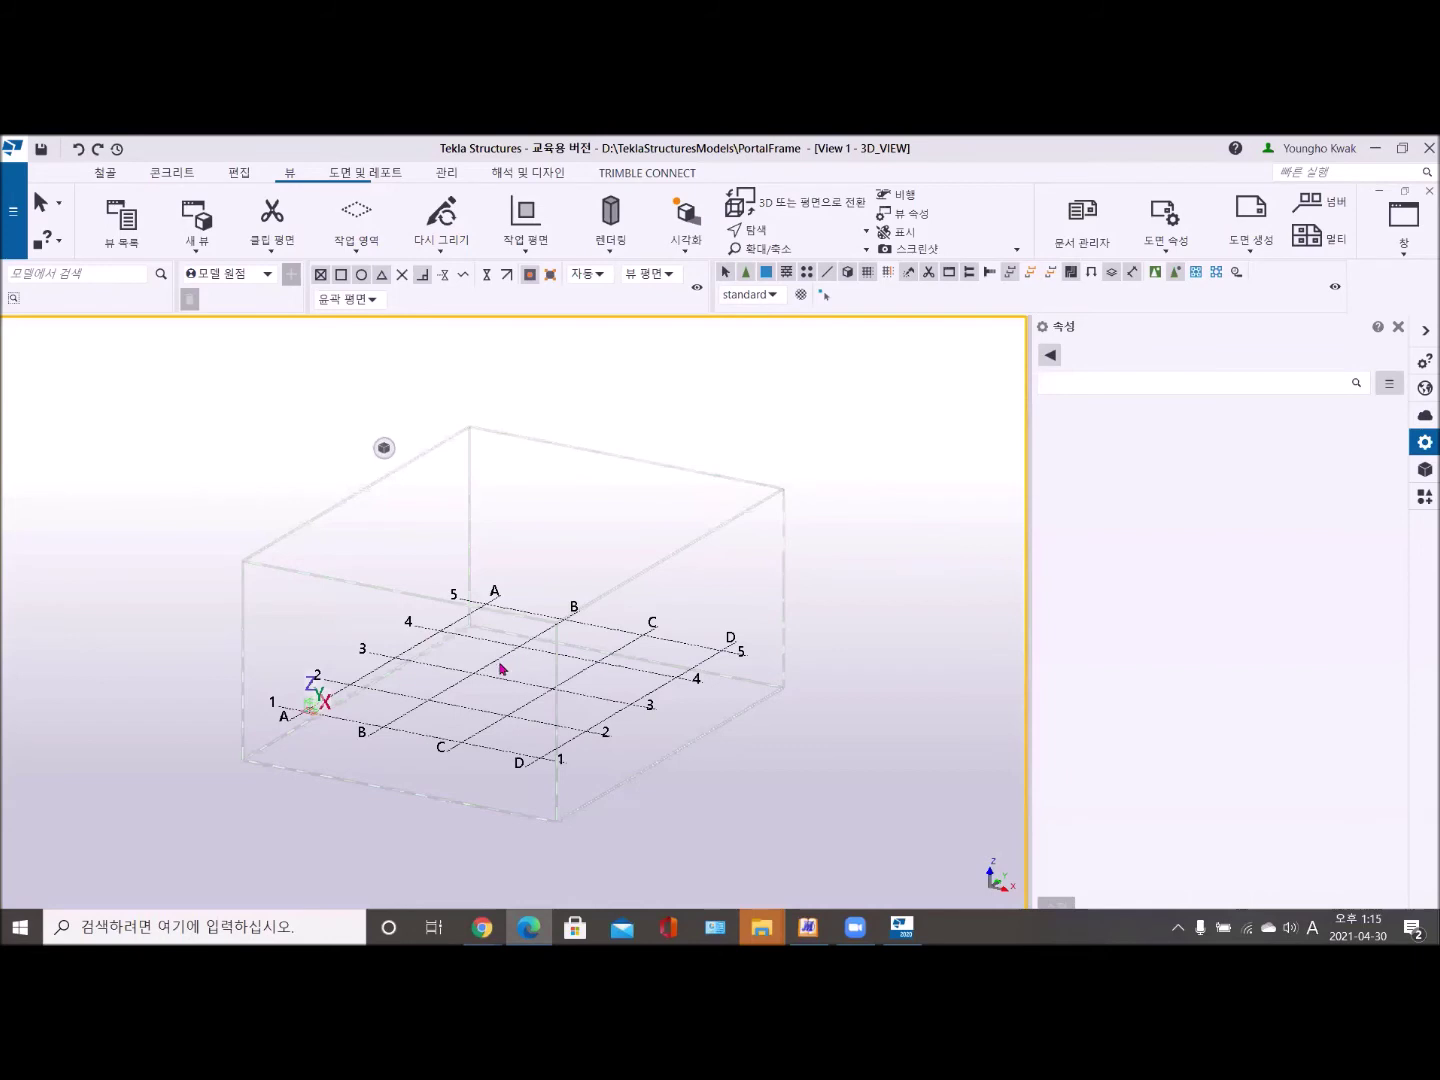
# Select the rectangular grid in Tekla and set its X coordinates to 0.00 4*6000.00.
pyautogui.doubleClick(473, 712)
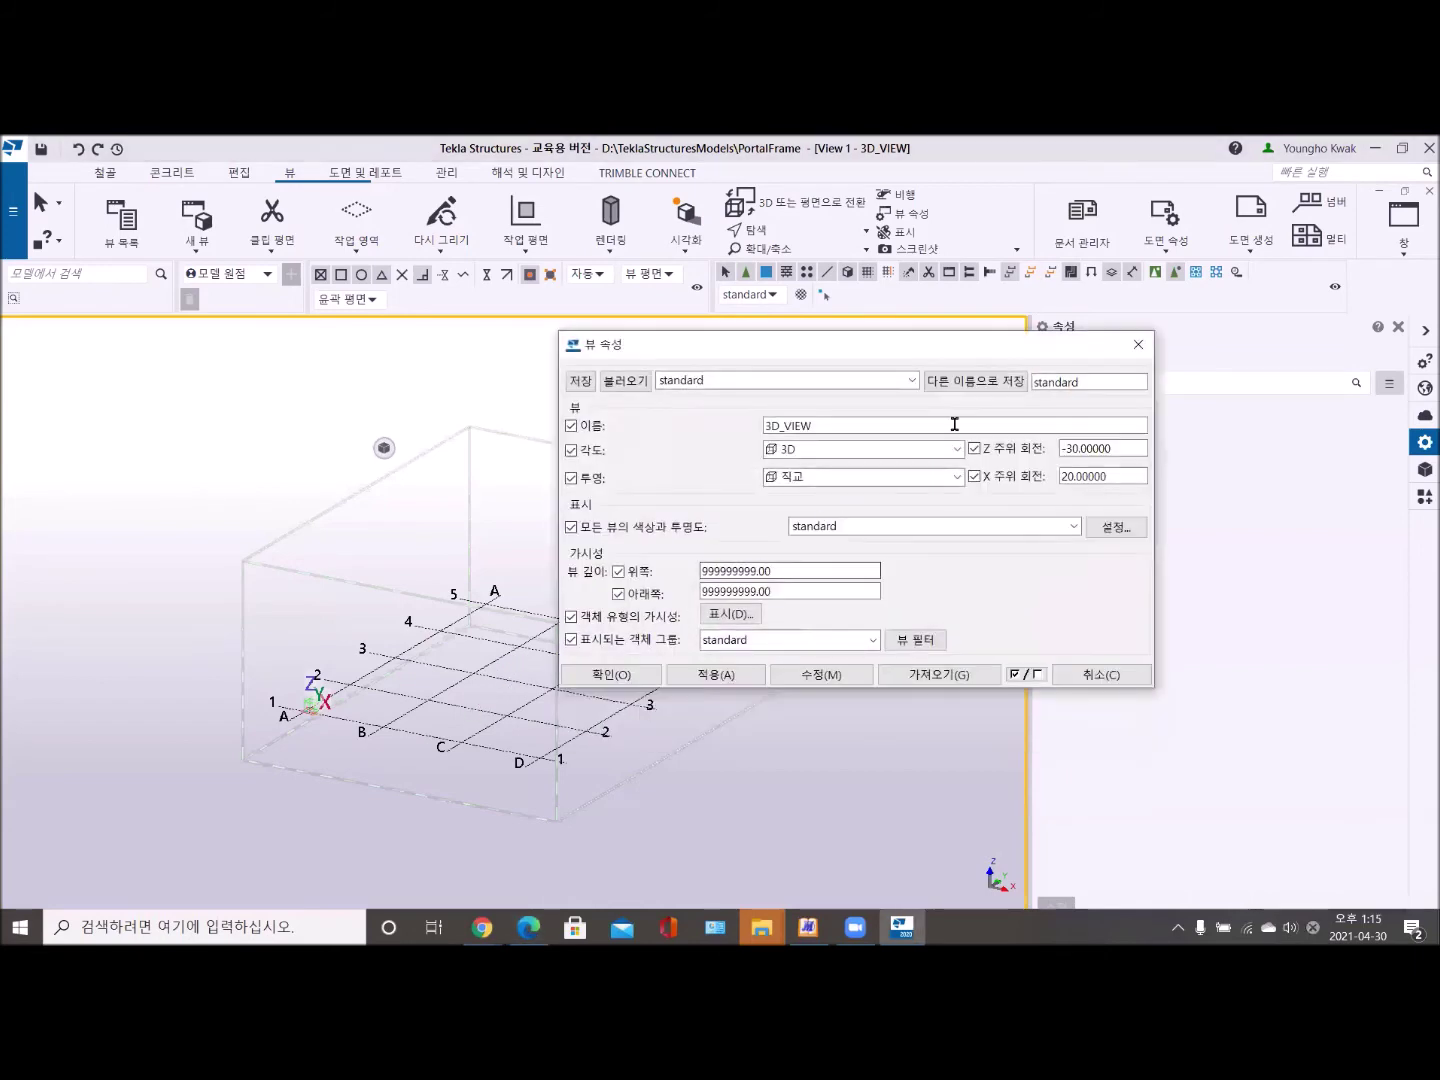
pyautogui.click(1138, 352)
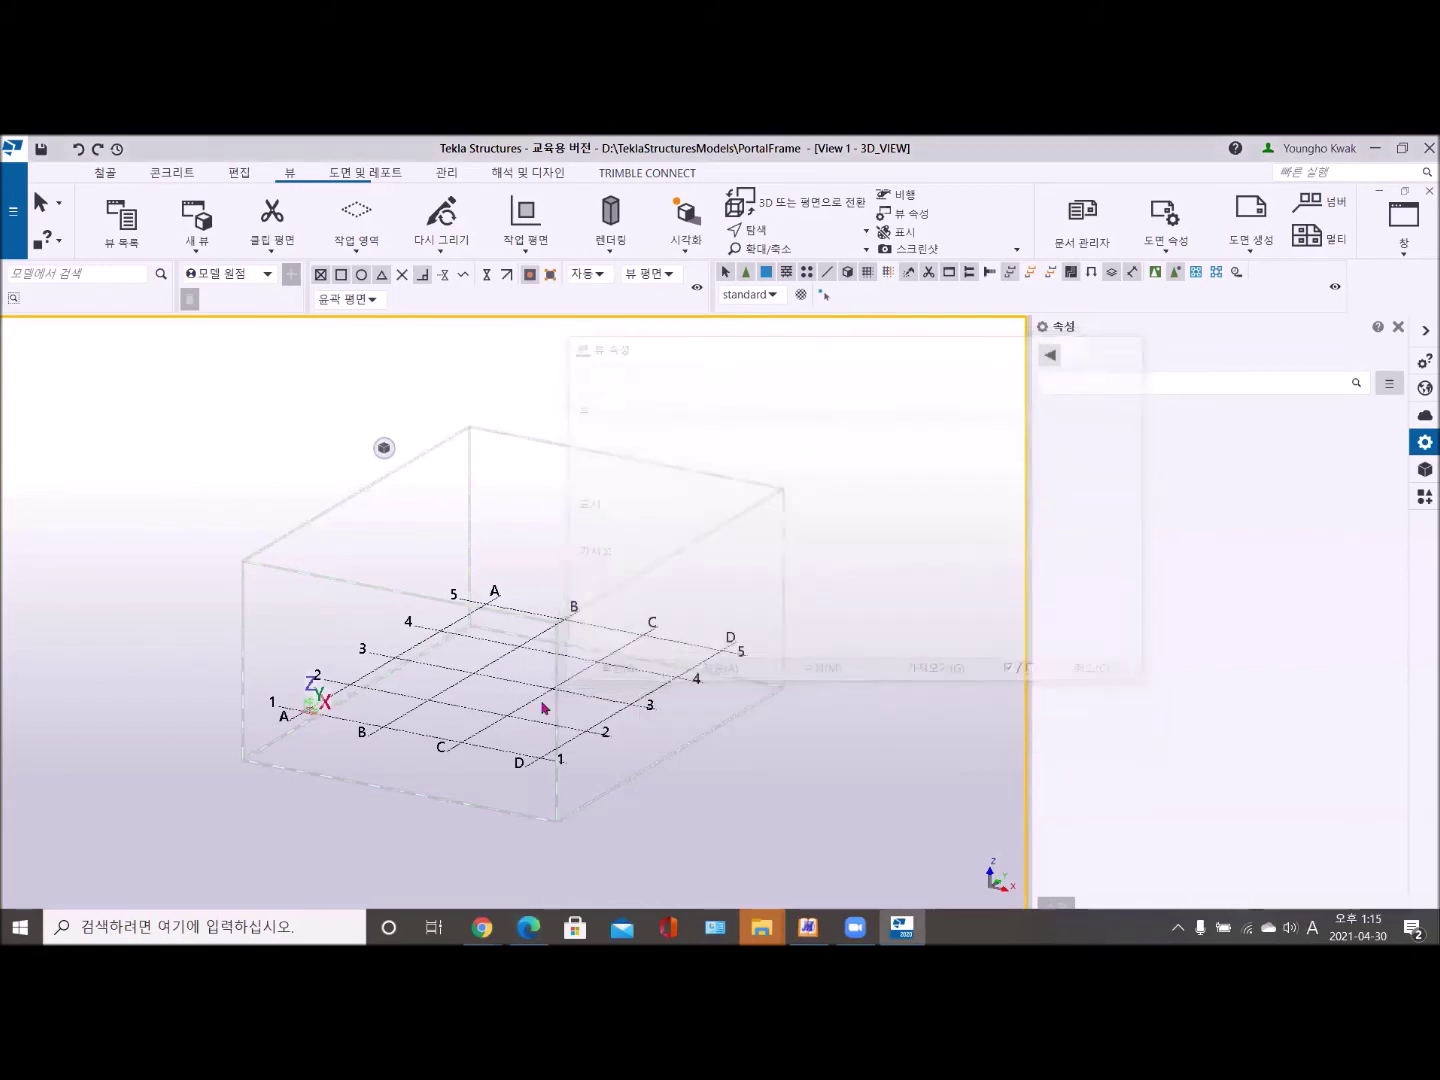
pyautogui.click(460, 711)
pyautogui.click(1205, 434)
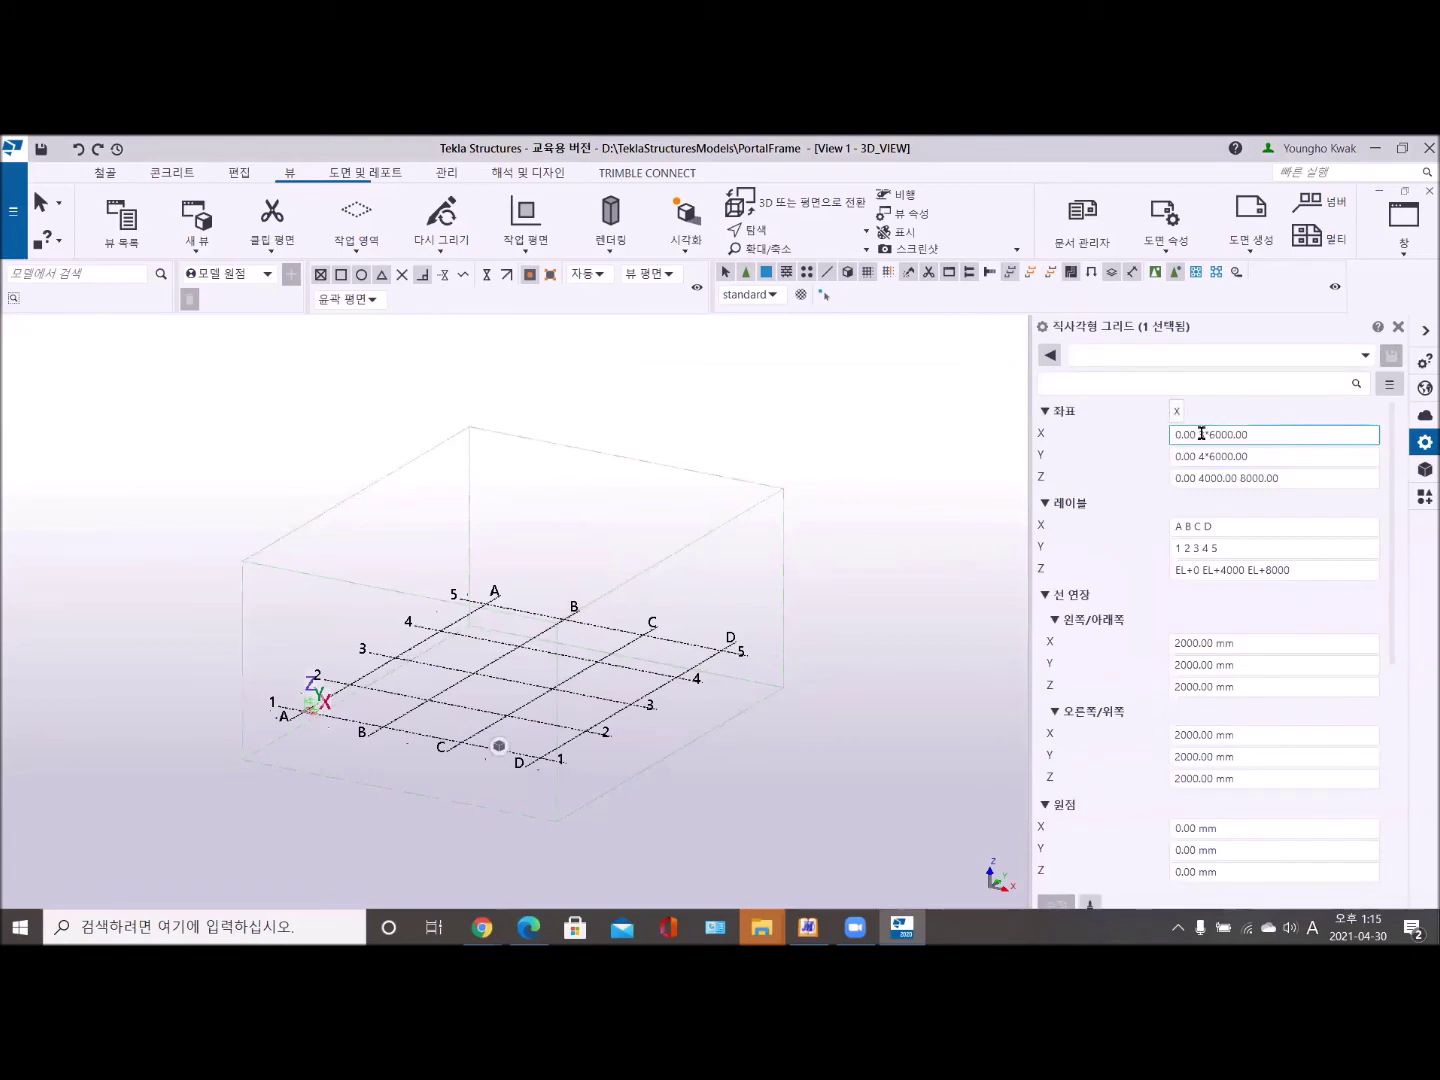
pyautogui.press('BackSpace')
pyautogui.write('3')
pyautogui.press('BackSpace')
pyautogui.write('4')
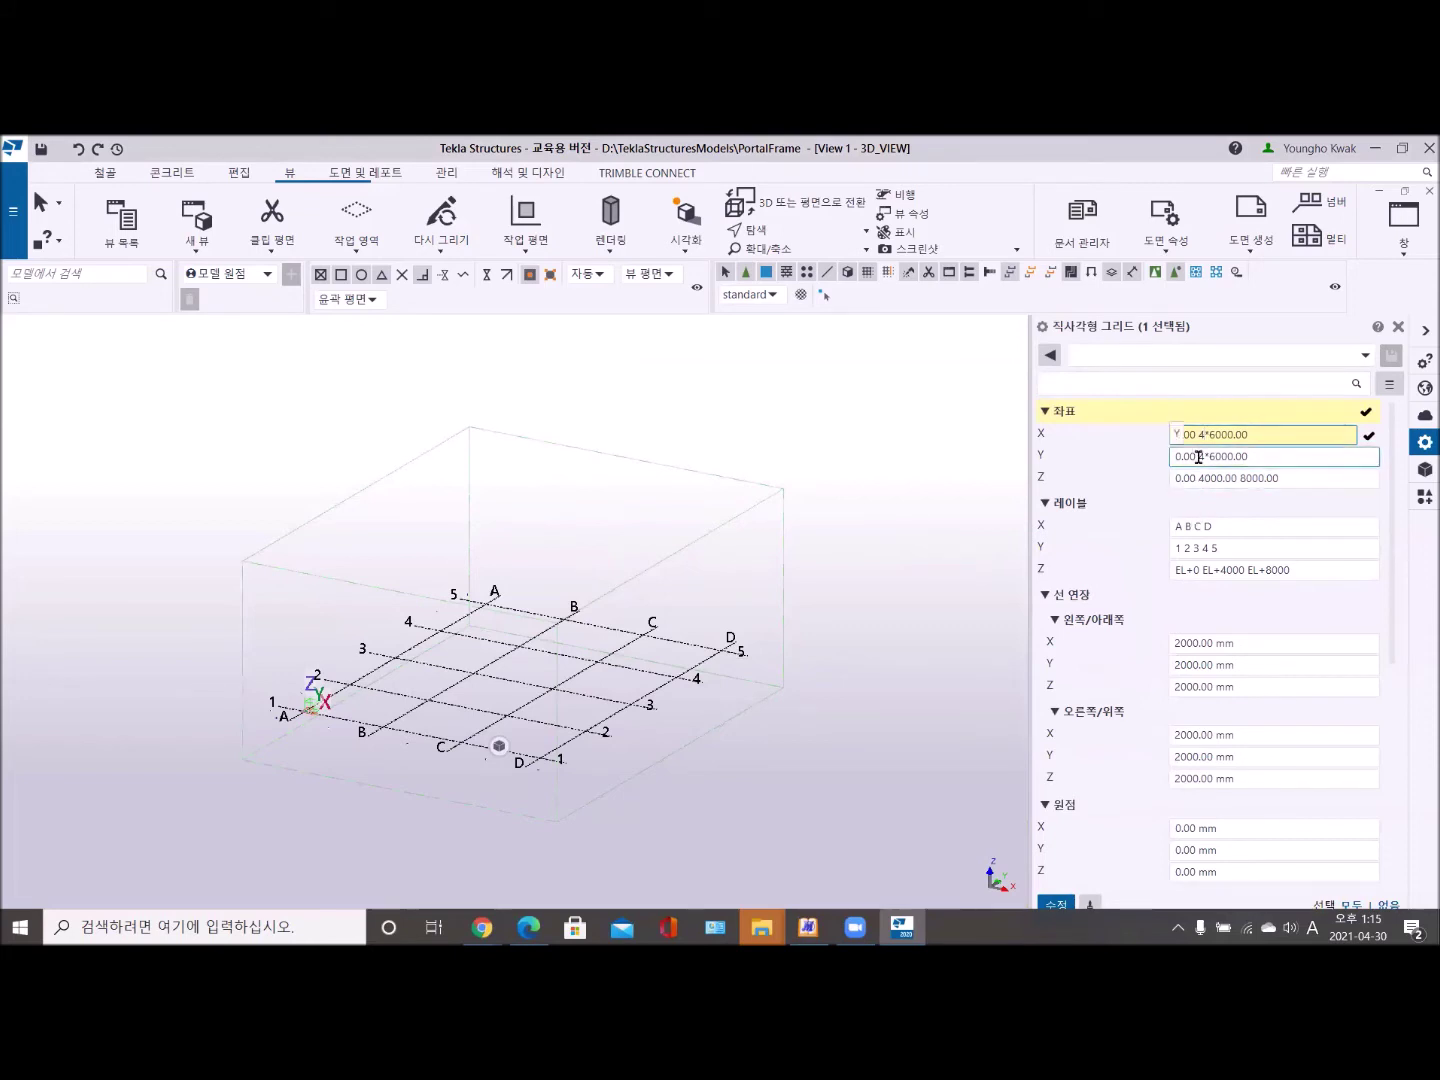
# Set the grid's Y coordinates to 0.00 5000 and its Z coordinates to 0.00 4000.00 5000.00.
pyautogui.doubleClick(1280, 454)
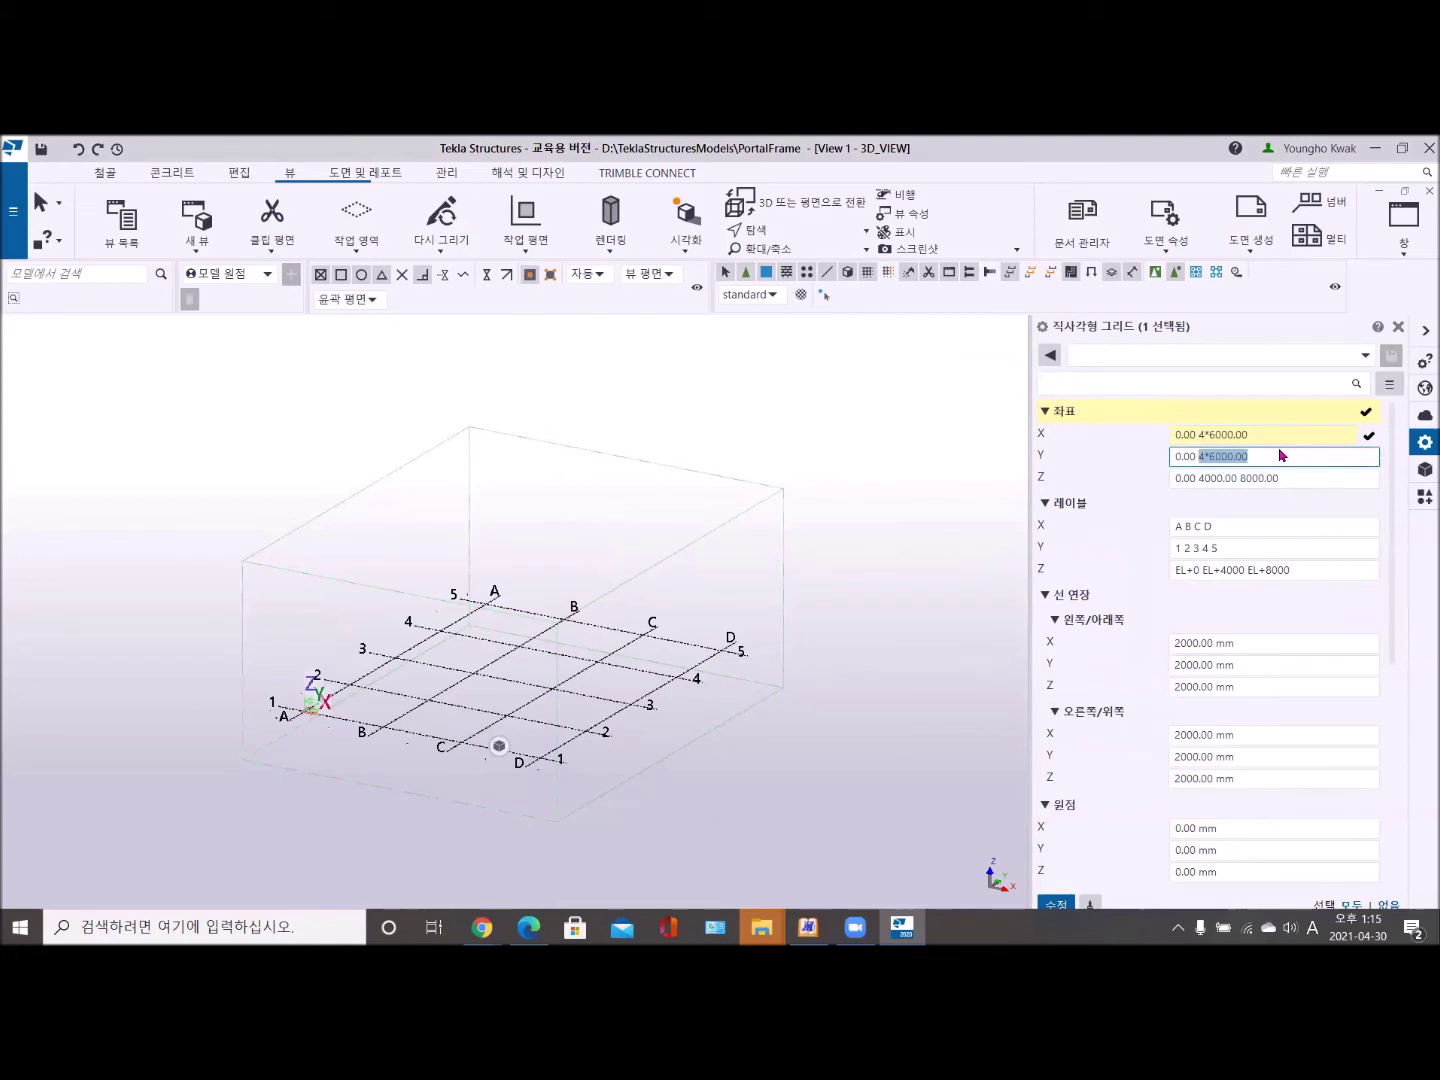
pyautogui.write('5000')
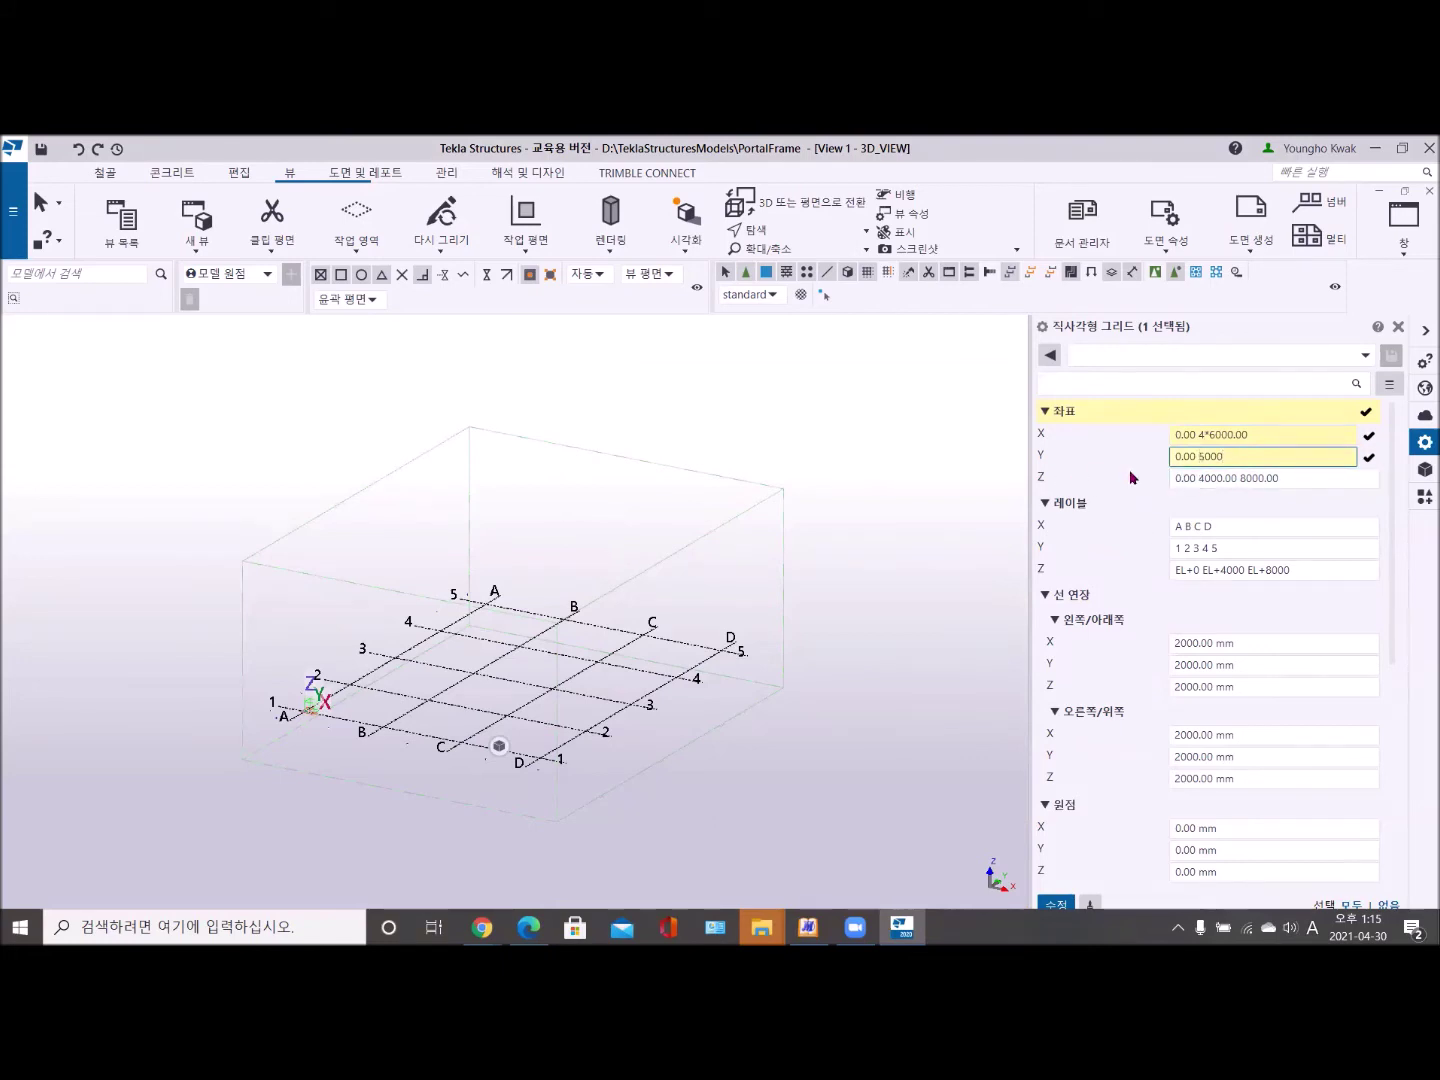
pyautogui.click(1240, 478)
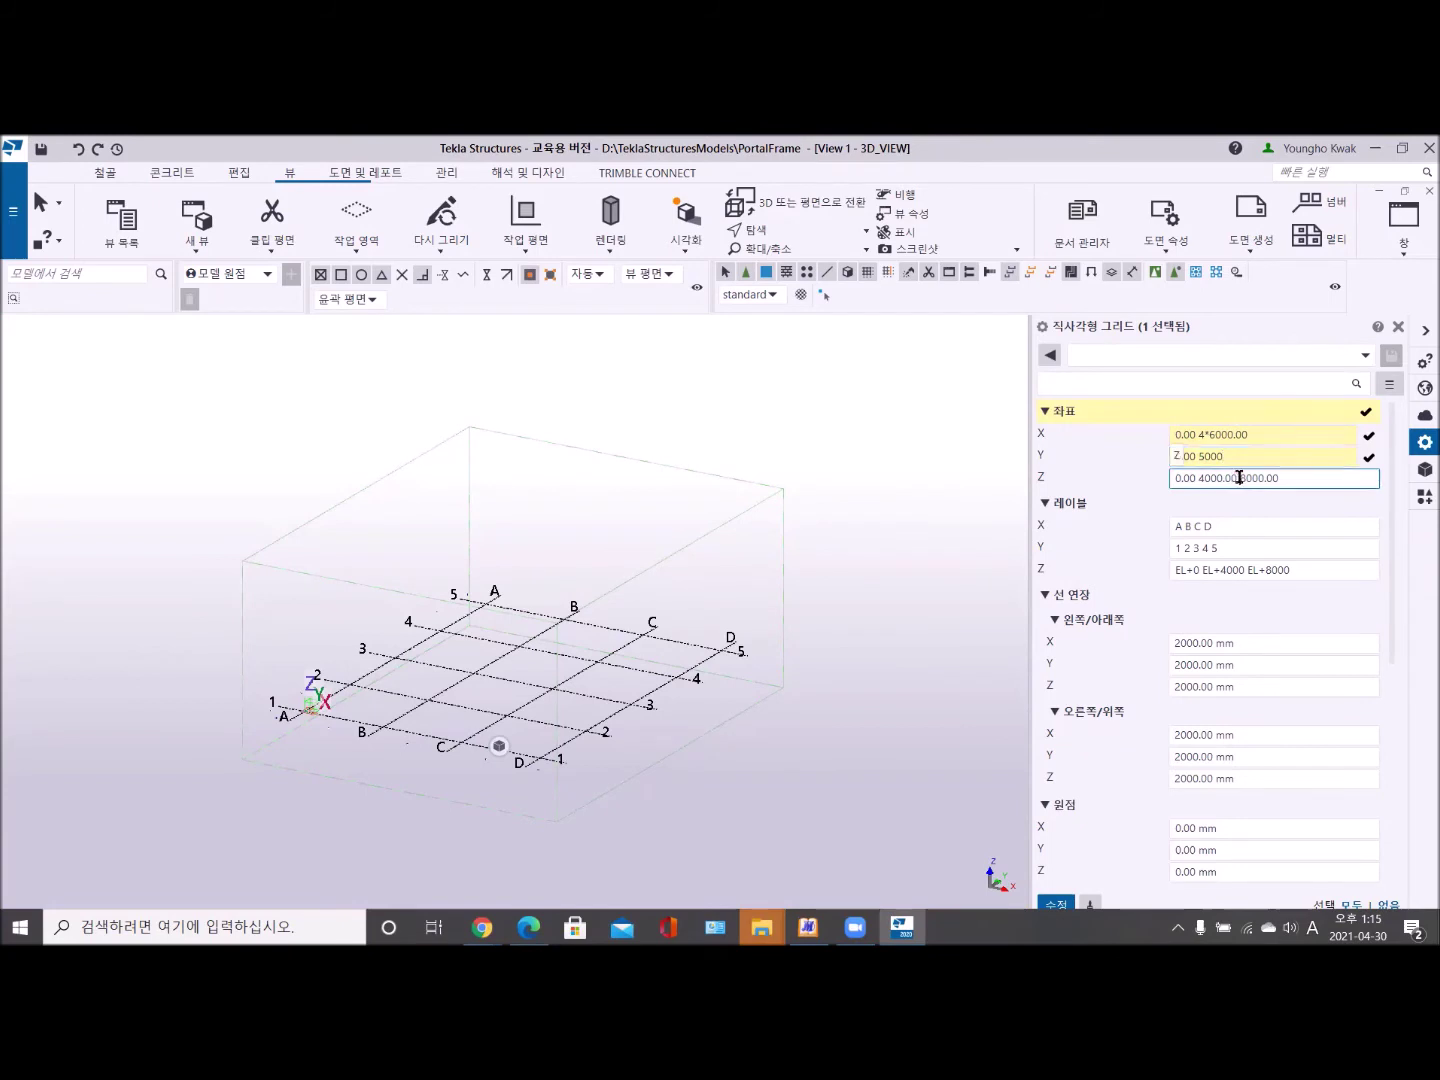
pyautogui.write('5')
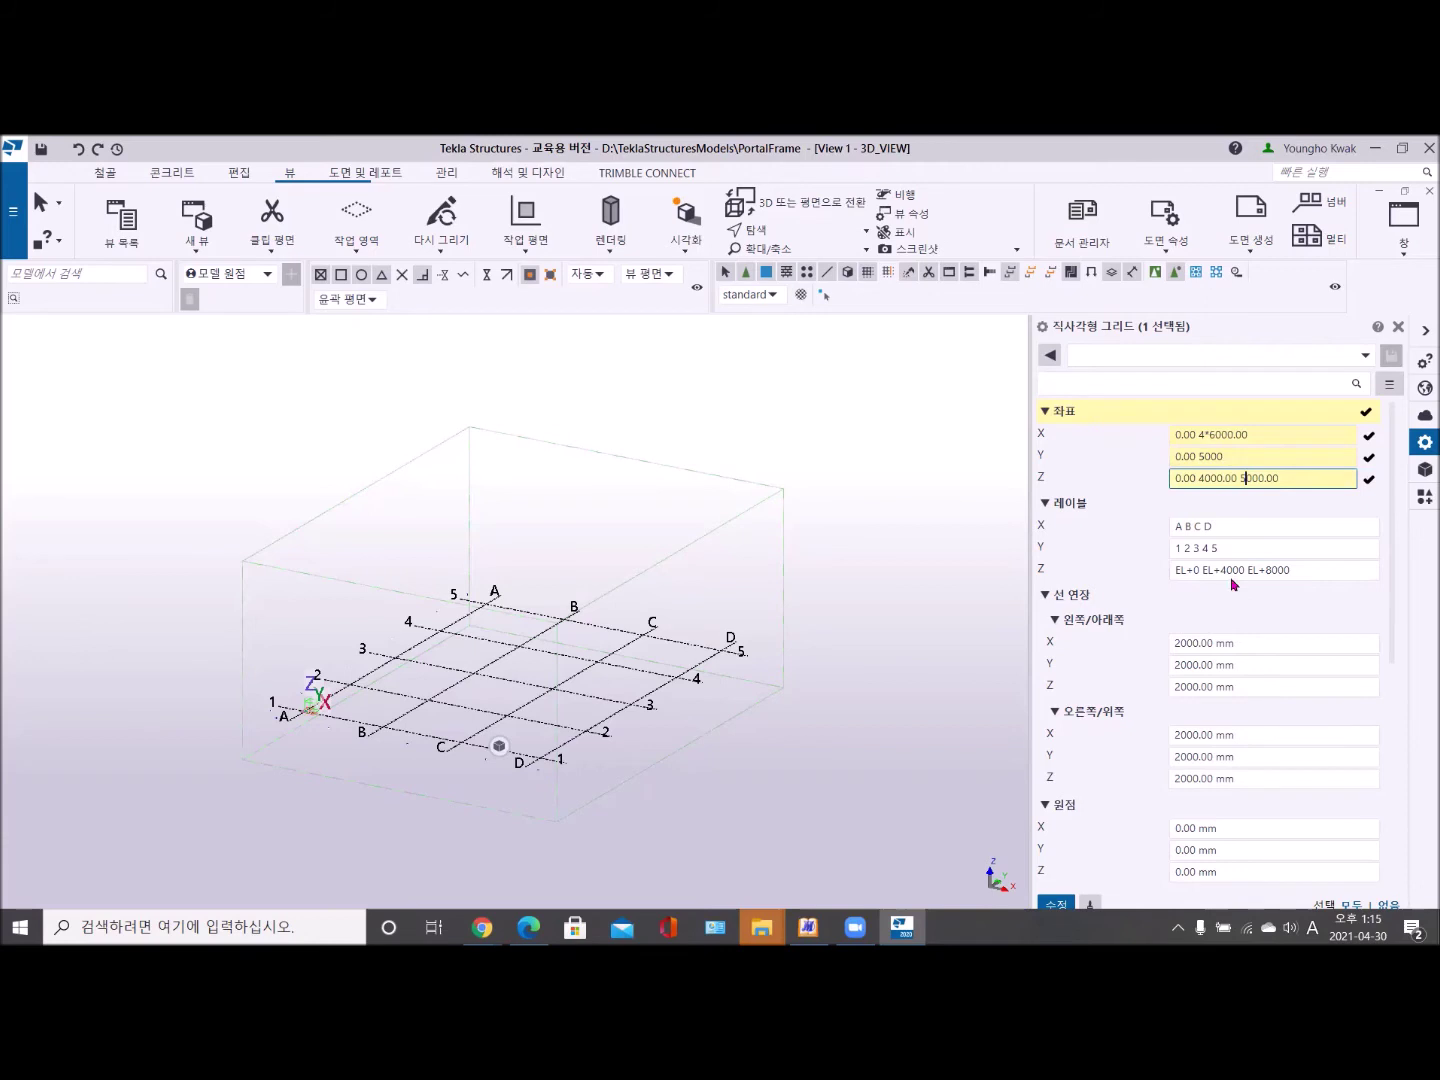
# Set the grid's X labels to 1 2 3 4 5 and its Y labels to A B.
pyautogui.click(1188, 521)
pyautogui.click(1230, 545)
pyautogui.moveTo(1231, 544); pyautogui.dragTo(1168, 546)
pyautogui.hotkey('ctrl', 'c')
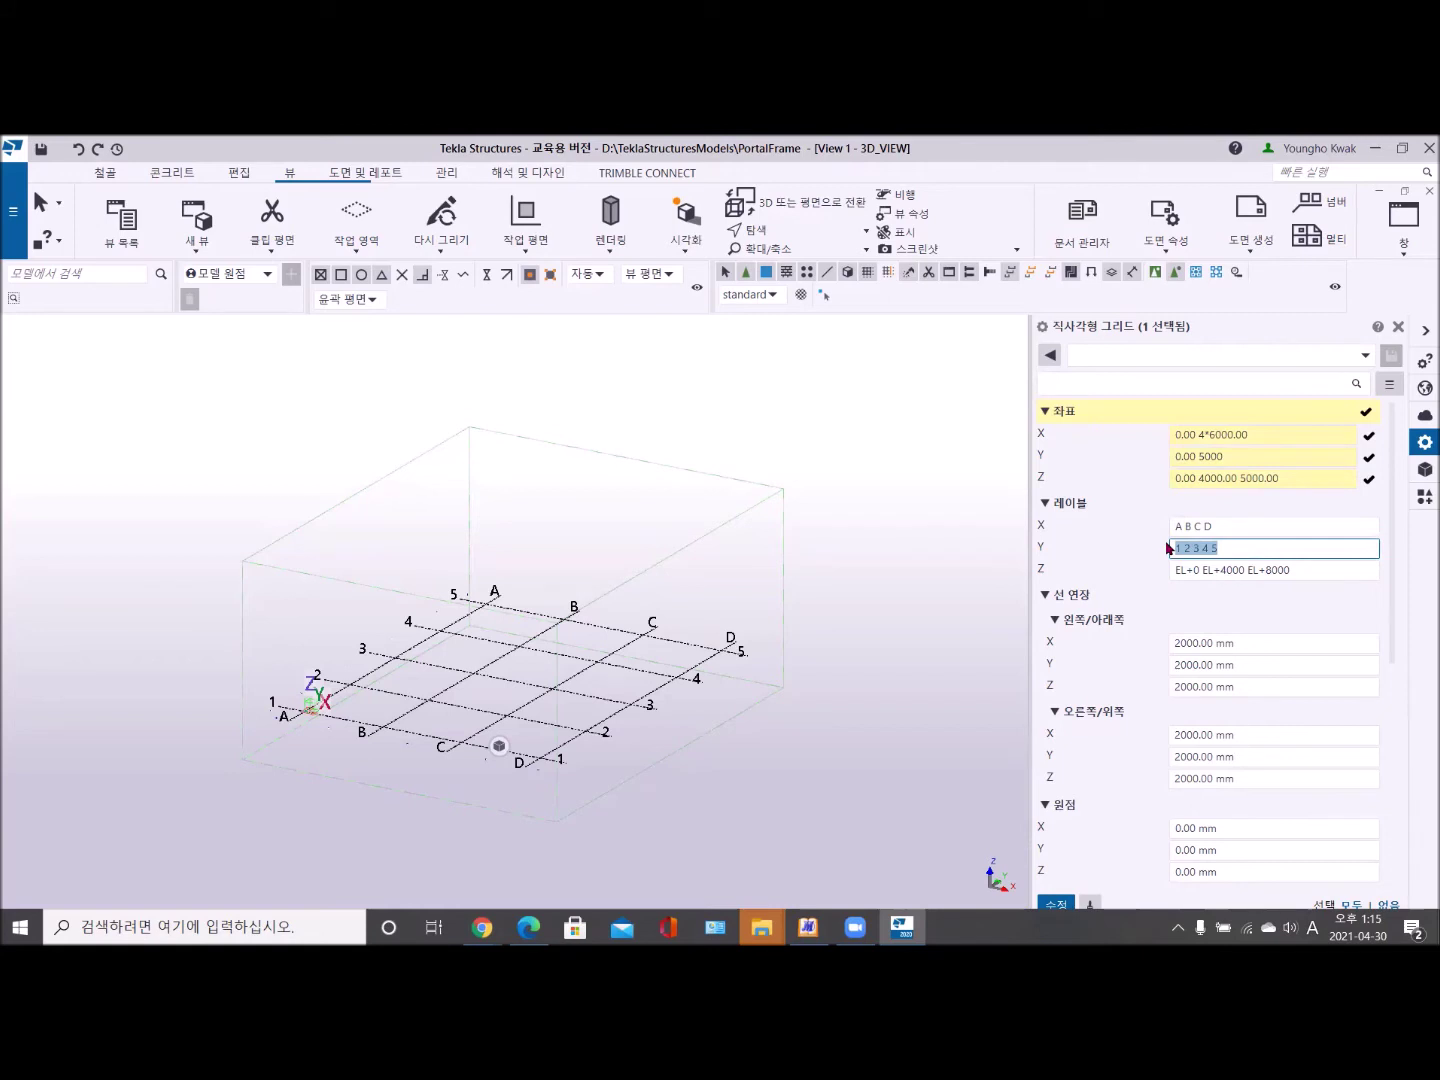
pyautogui.click(1231, 525)
pyautogui.moveTo(1230, 524); pyautogui.dragTo(1163, 528)
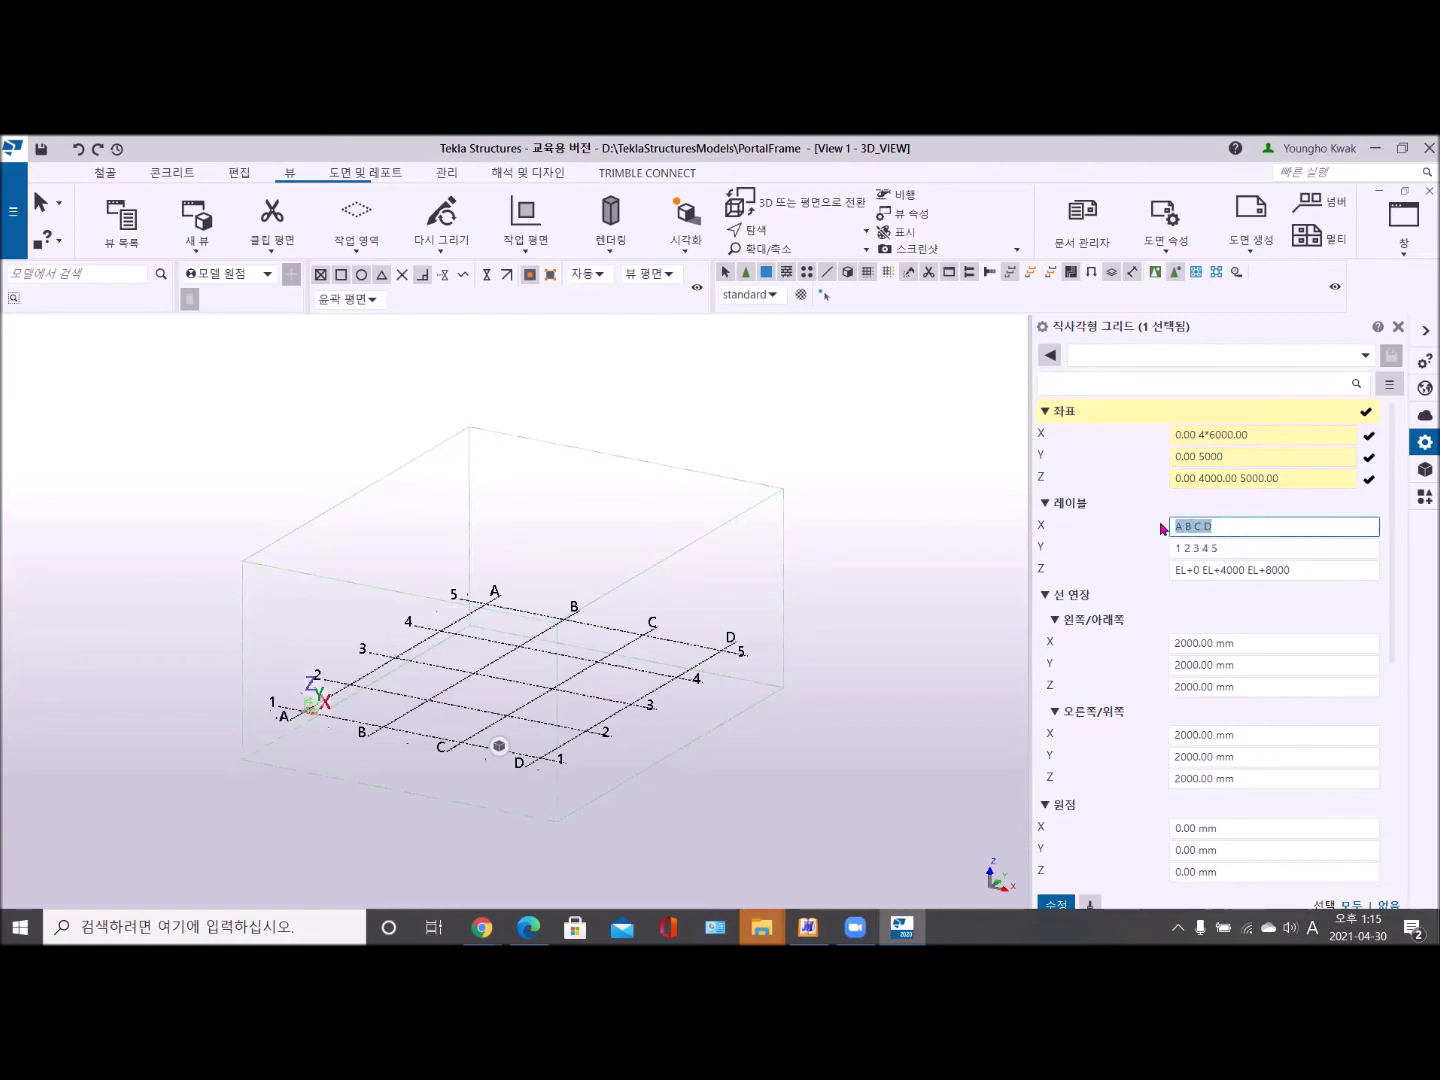
pyautogui.hotkey('ctrl', 'v')
pyautogui.click(1234, 545)
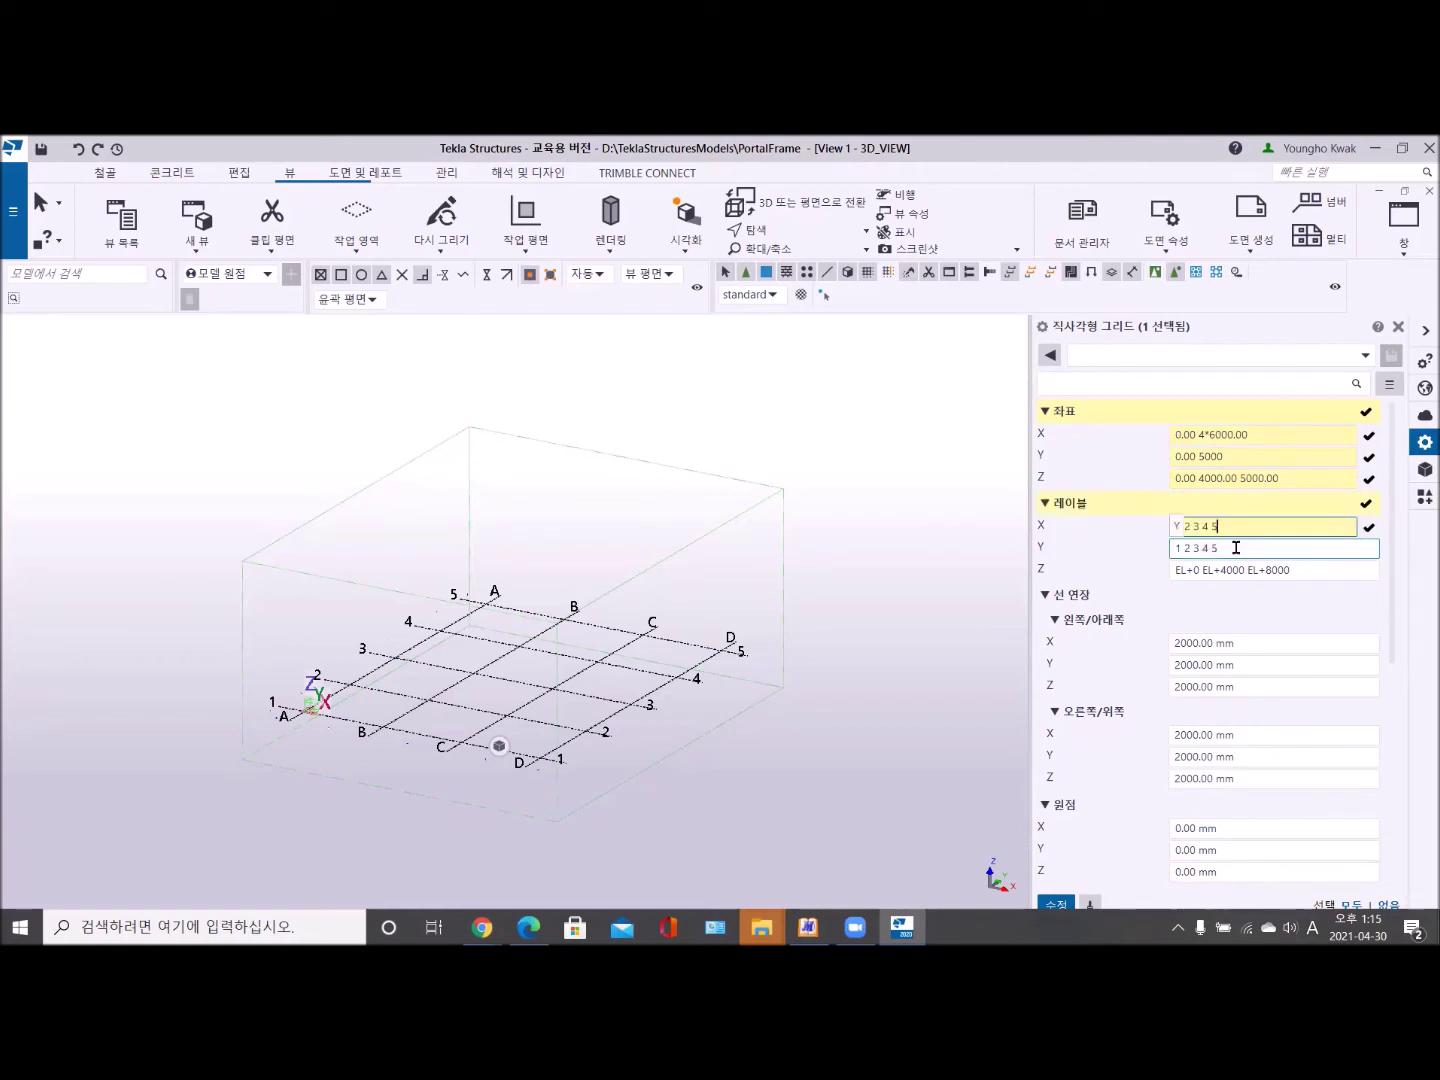
pyautogui.moveTo(1234, 546); pyautogui.dragTo(1123, 550)
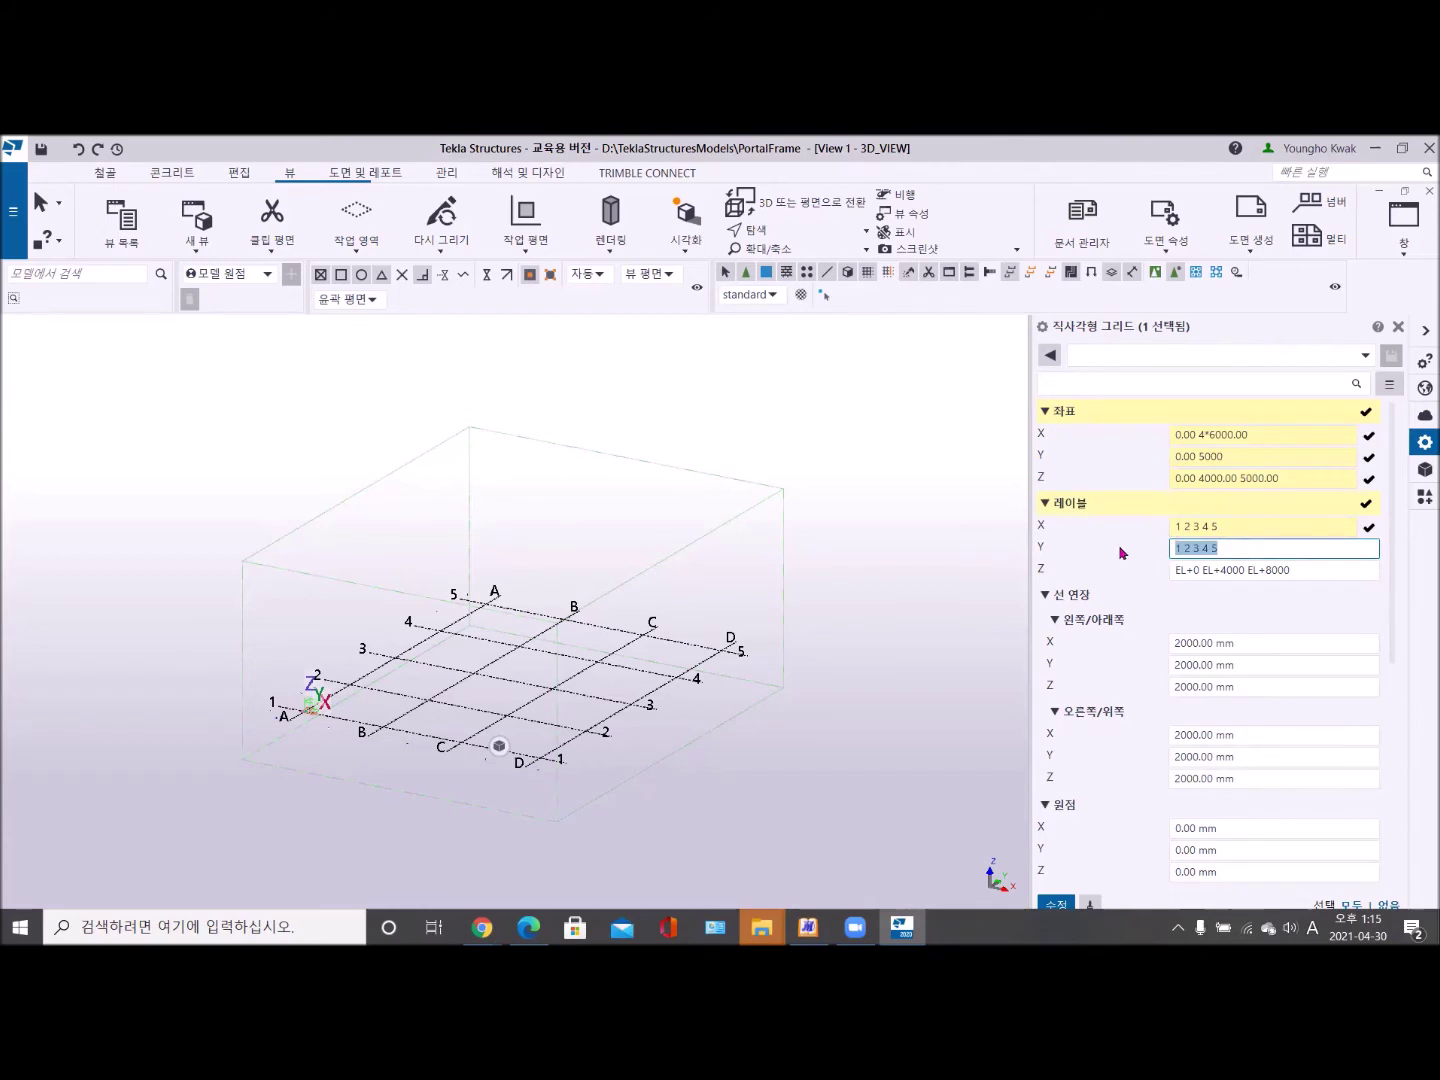
pyautogui.write('A')
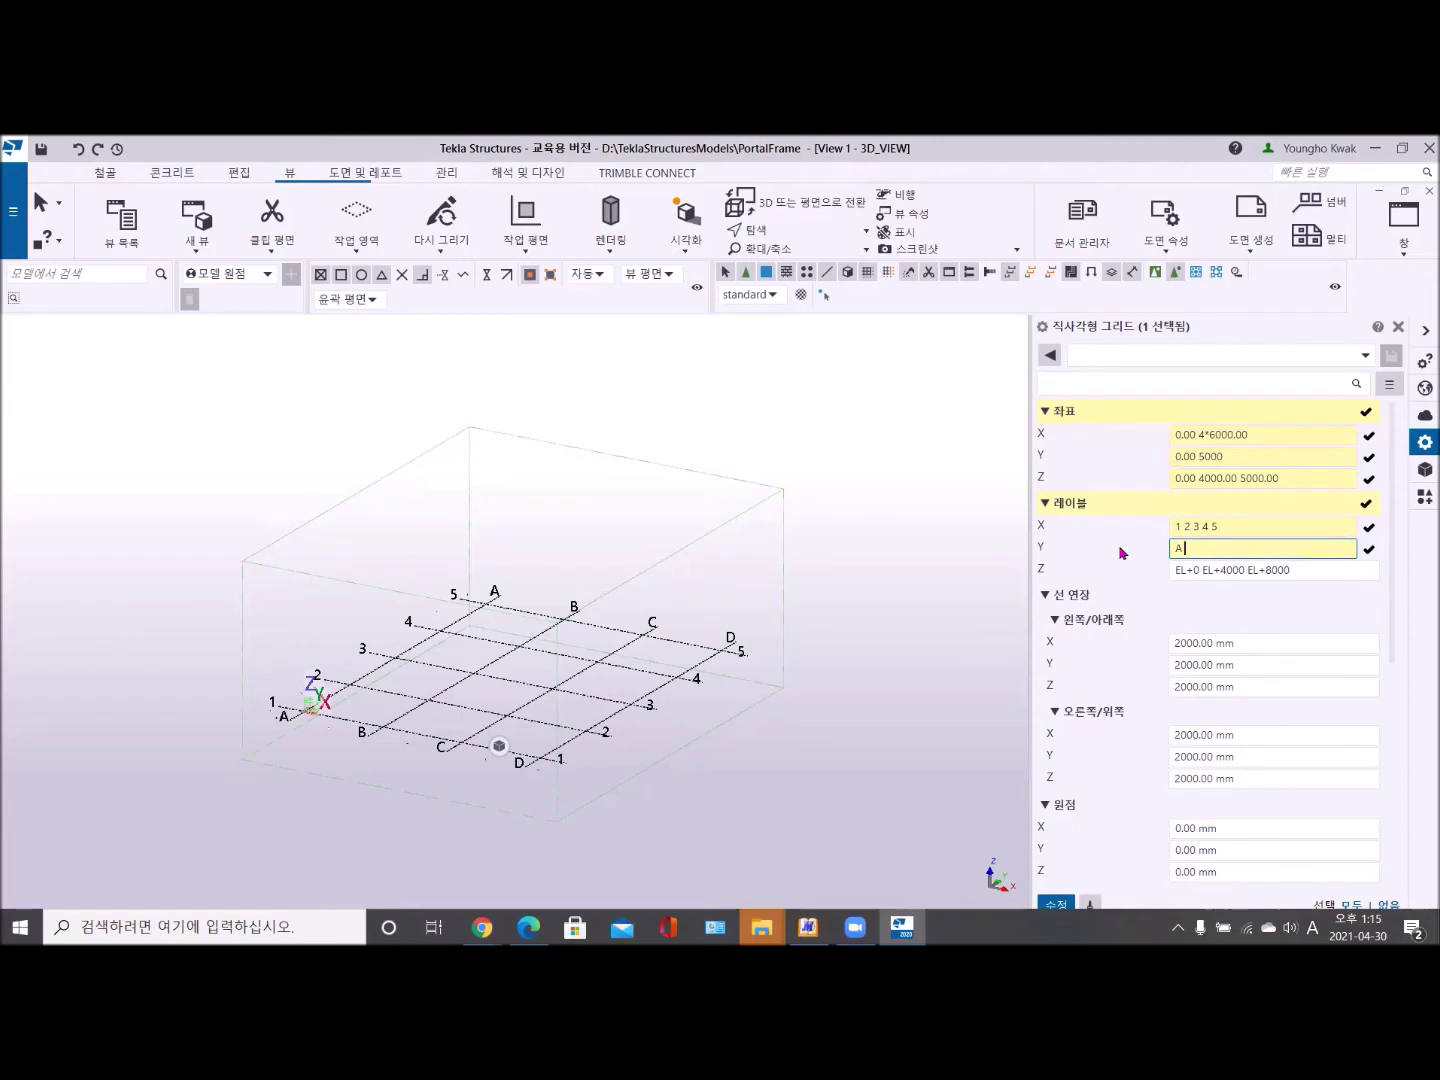
pyautogui.write(' B')
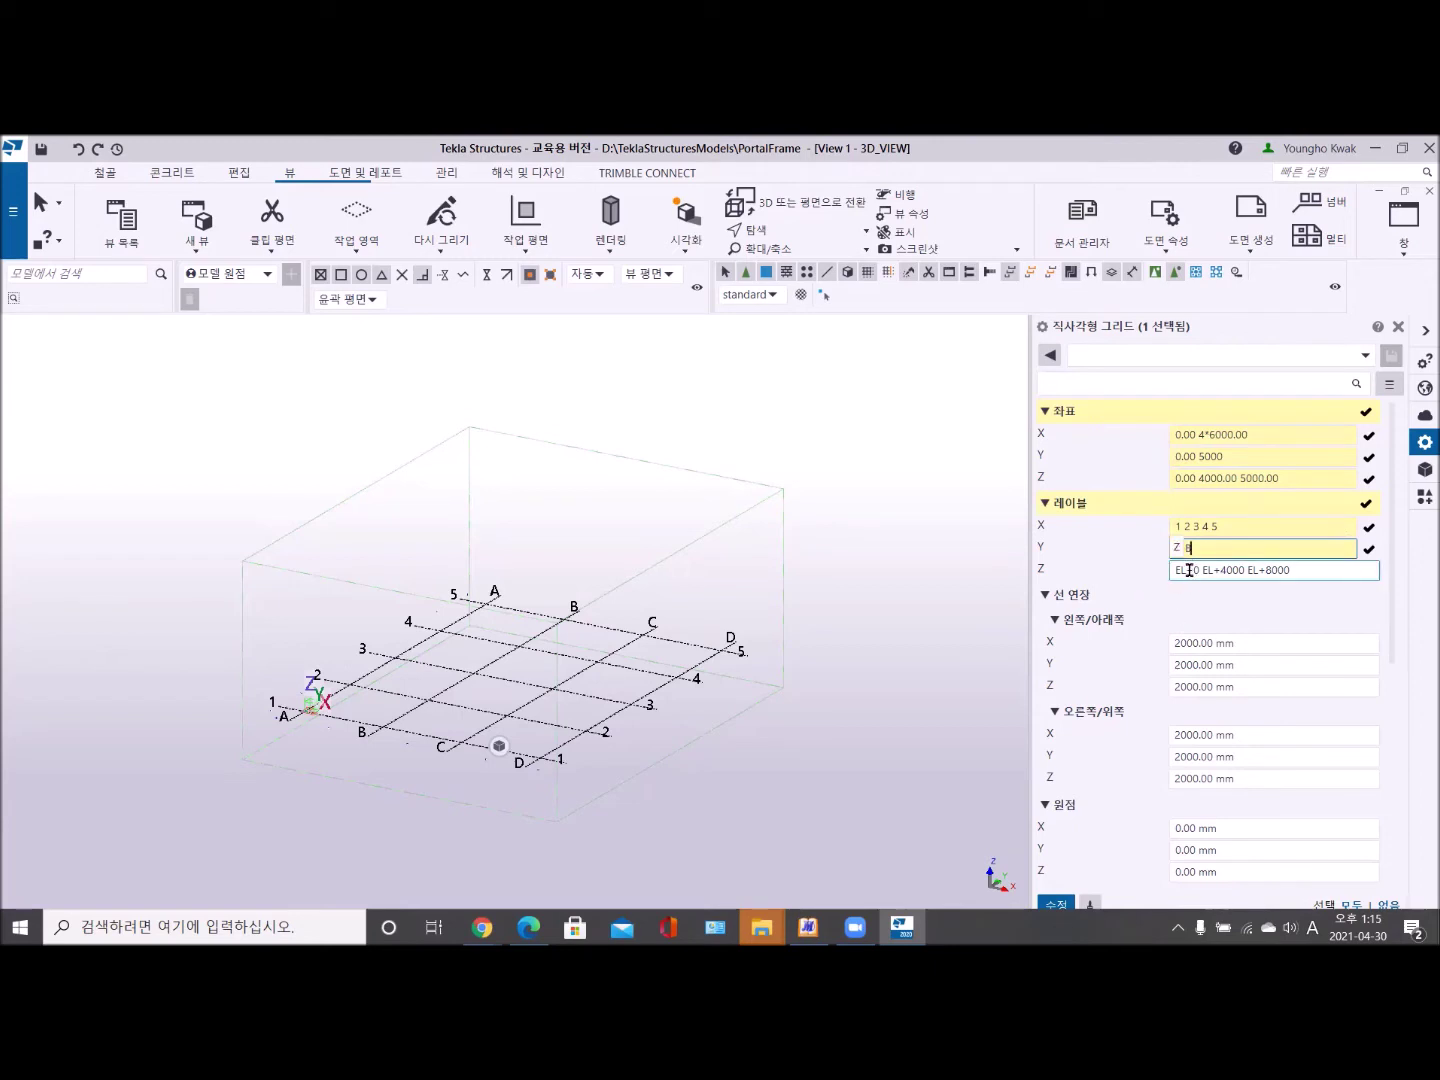
# Set the grid's Z labels to FFL +4000 +5000.
pyautogui.moveTo(1200, 570); pyautogui.dragTo(1161, 569)
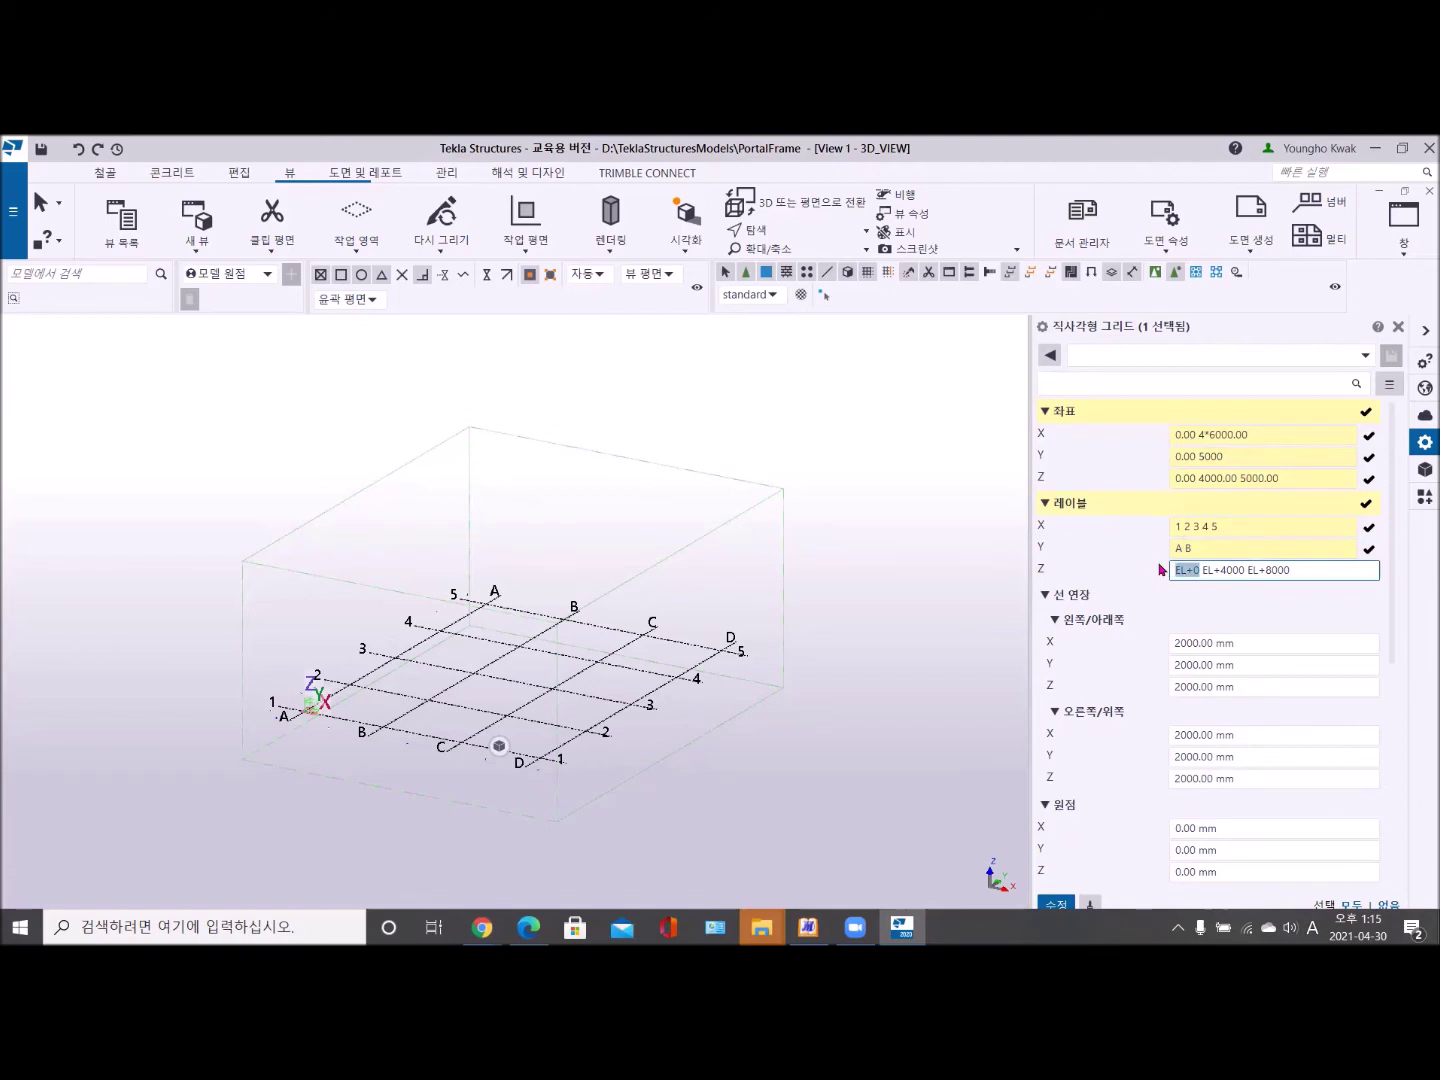
pyautogui.write('FF')
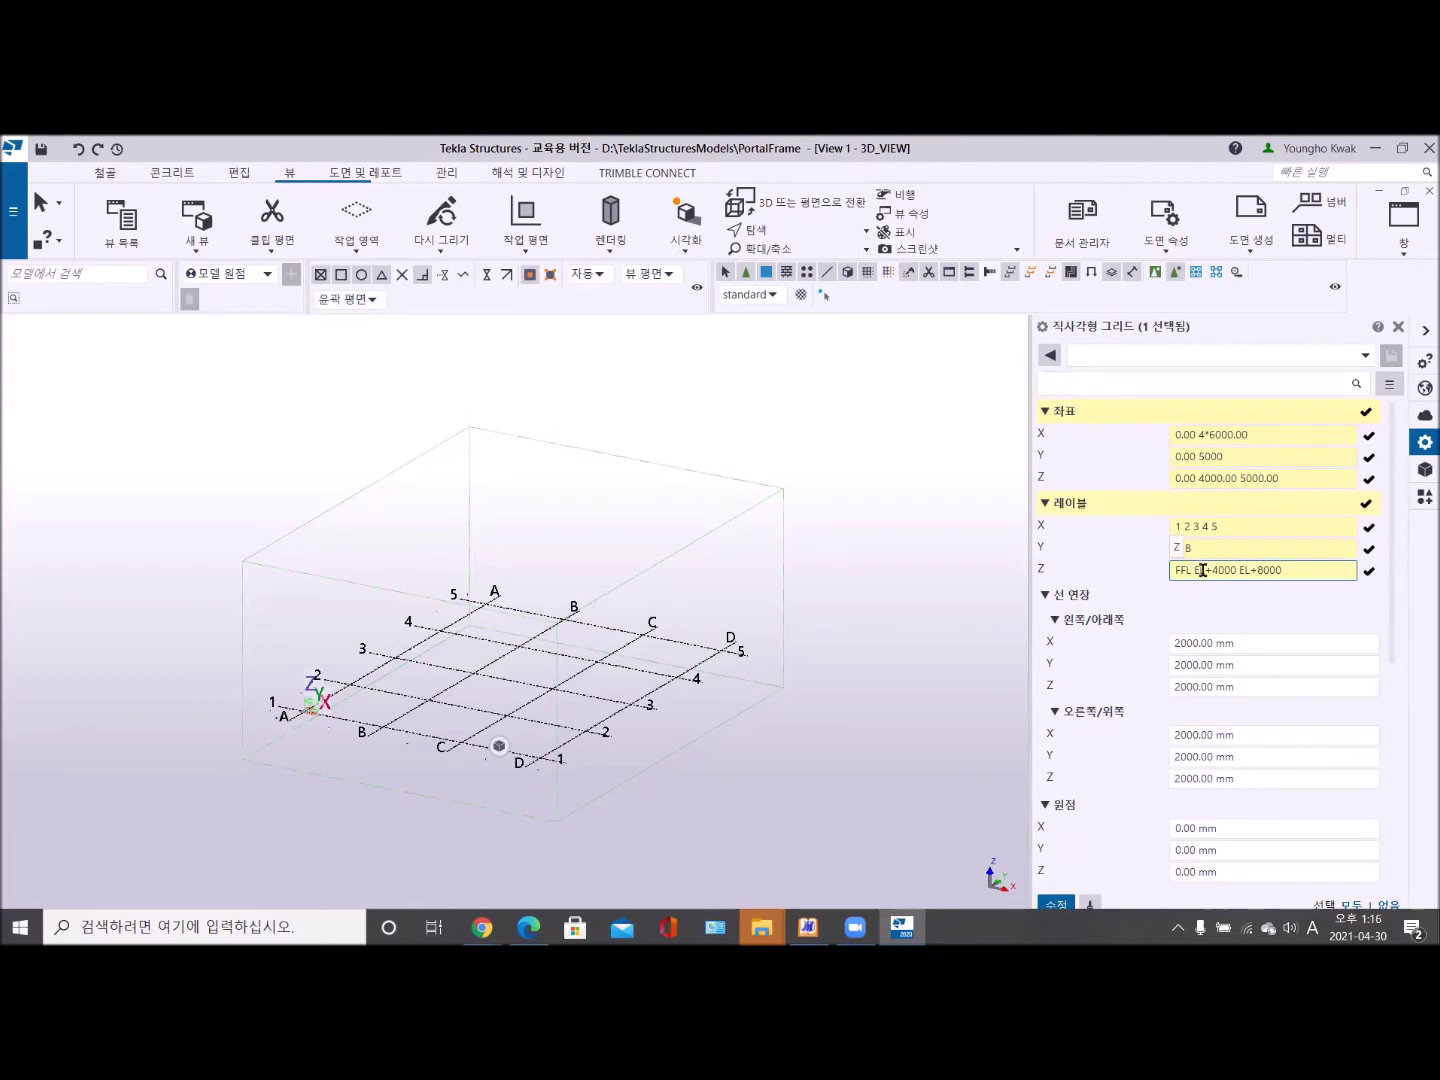
pyautogui.click(1179, 664)
pyautogui.press('BackSpace')
pyautogui.press('BackSpace')
pyautogui.click(1240, 571)
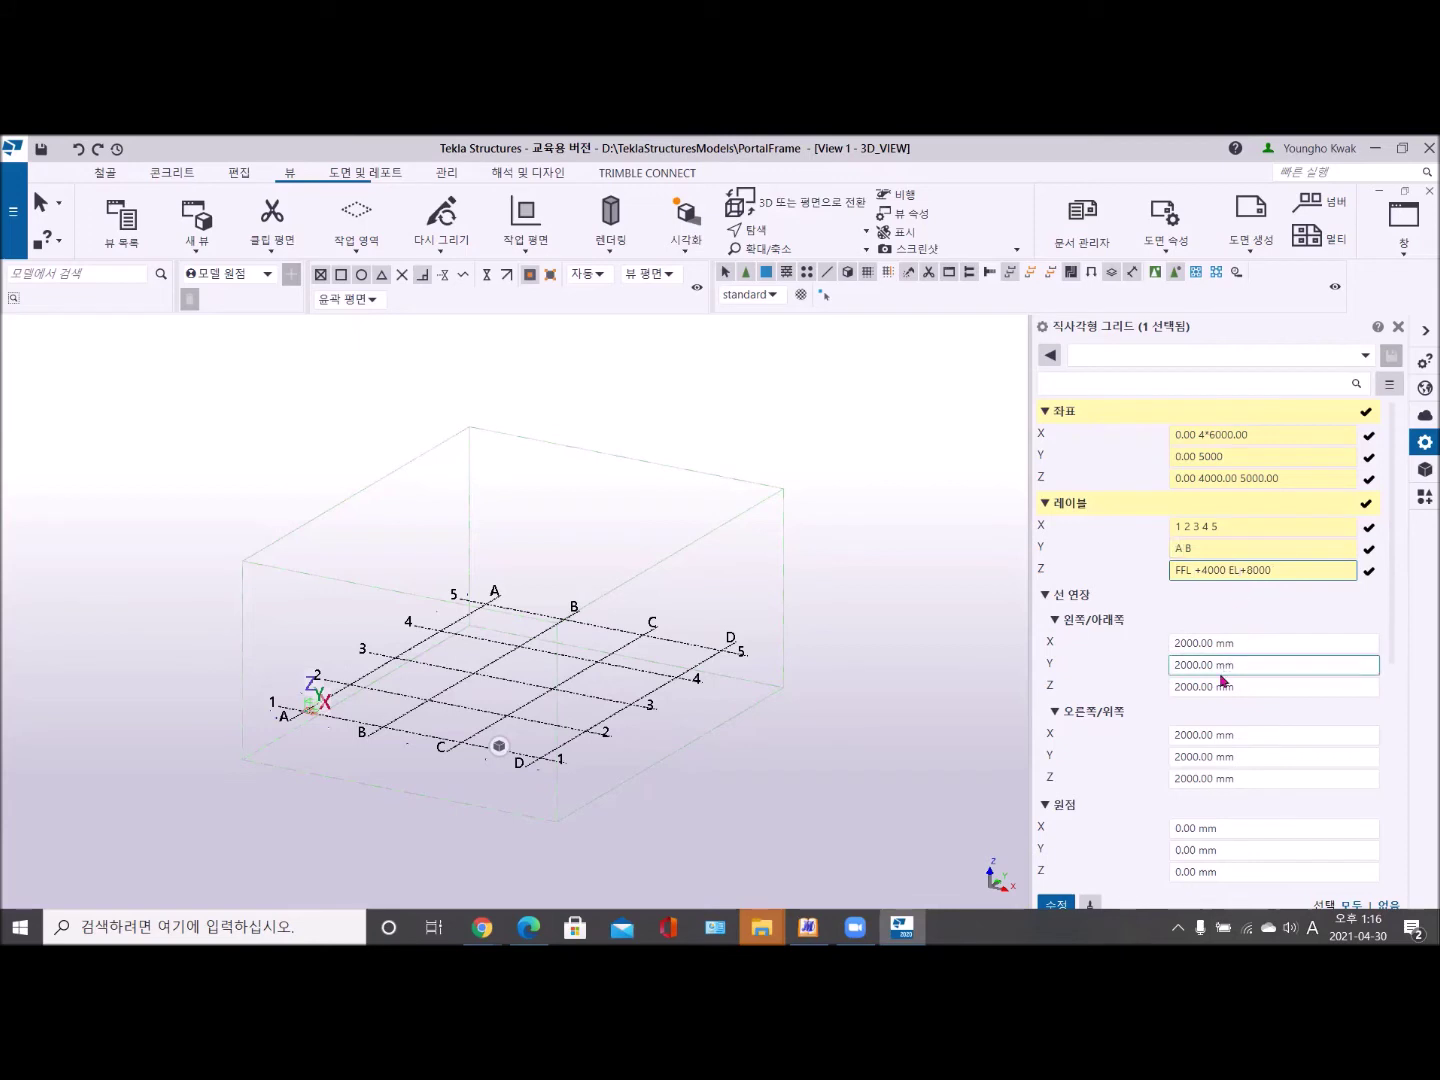
pyautogui.press('BackSpace')
pyautogui.press('BackSpace')
pyautogui.press('Right')
pyautogui.press('Delete')
pyautogui.write('5')
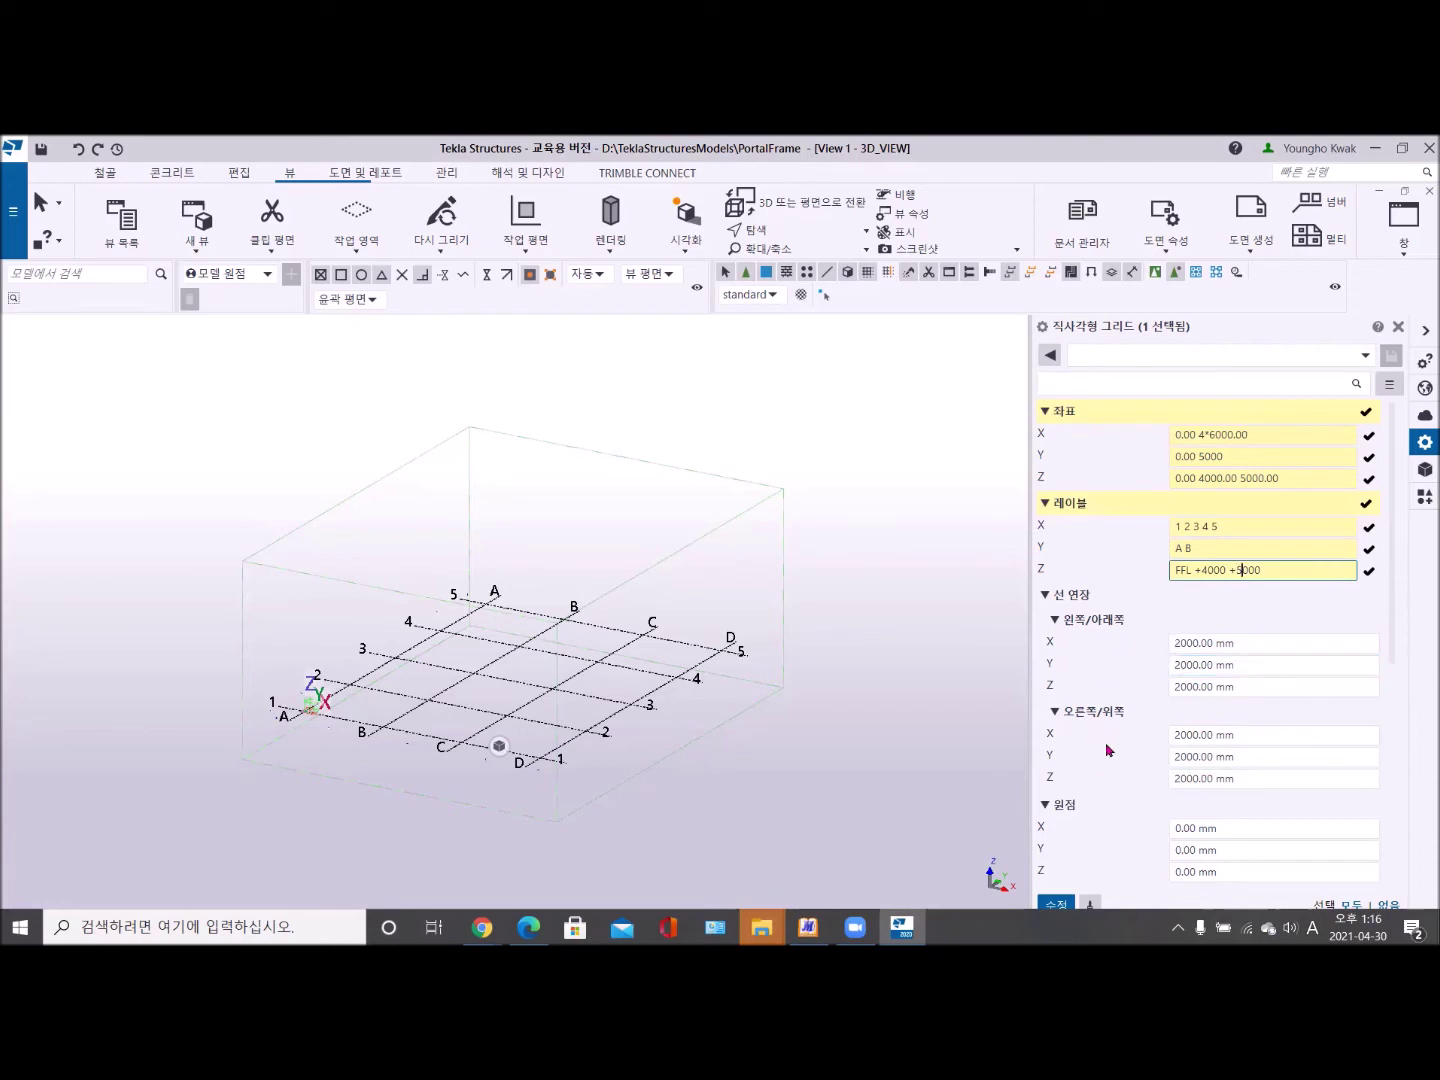
# Apply the new coordinates and labels to the selected rectangular grid.
pyautogui.scroll(-1, 1111, 760)
pyautogui.scroll(-1, 1180, 752)
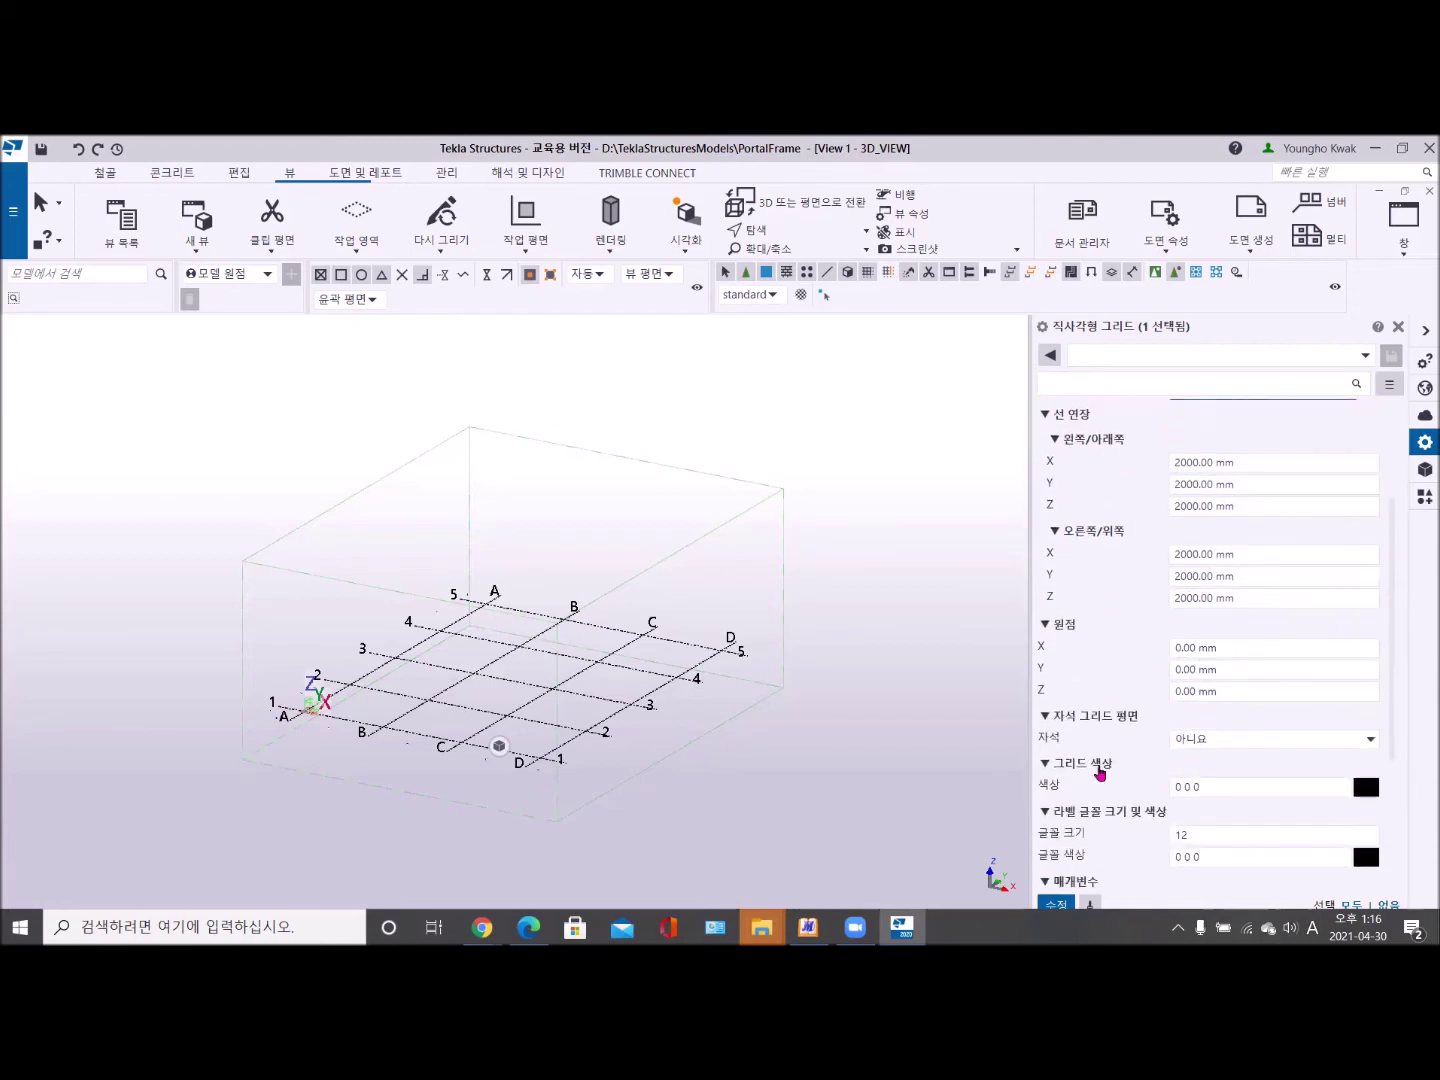
pyautogui.scroll(-1, 1106, 818)
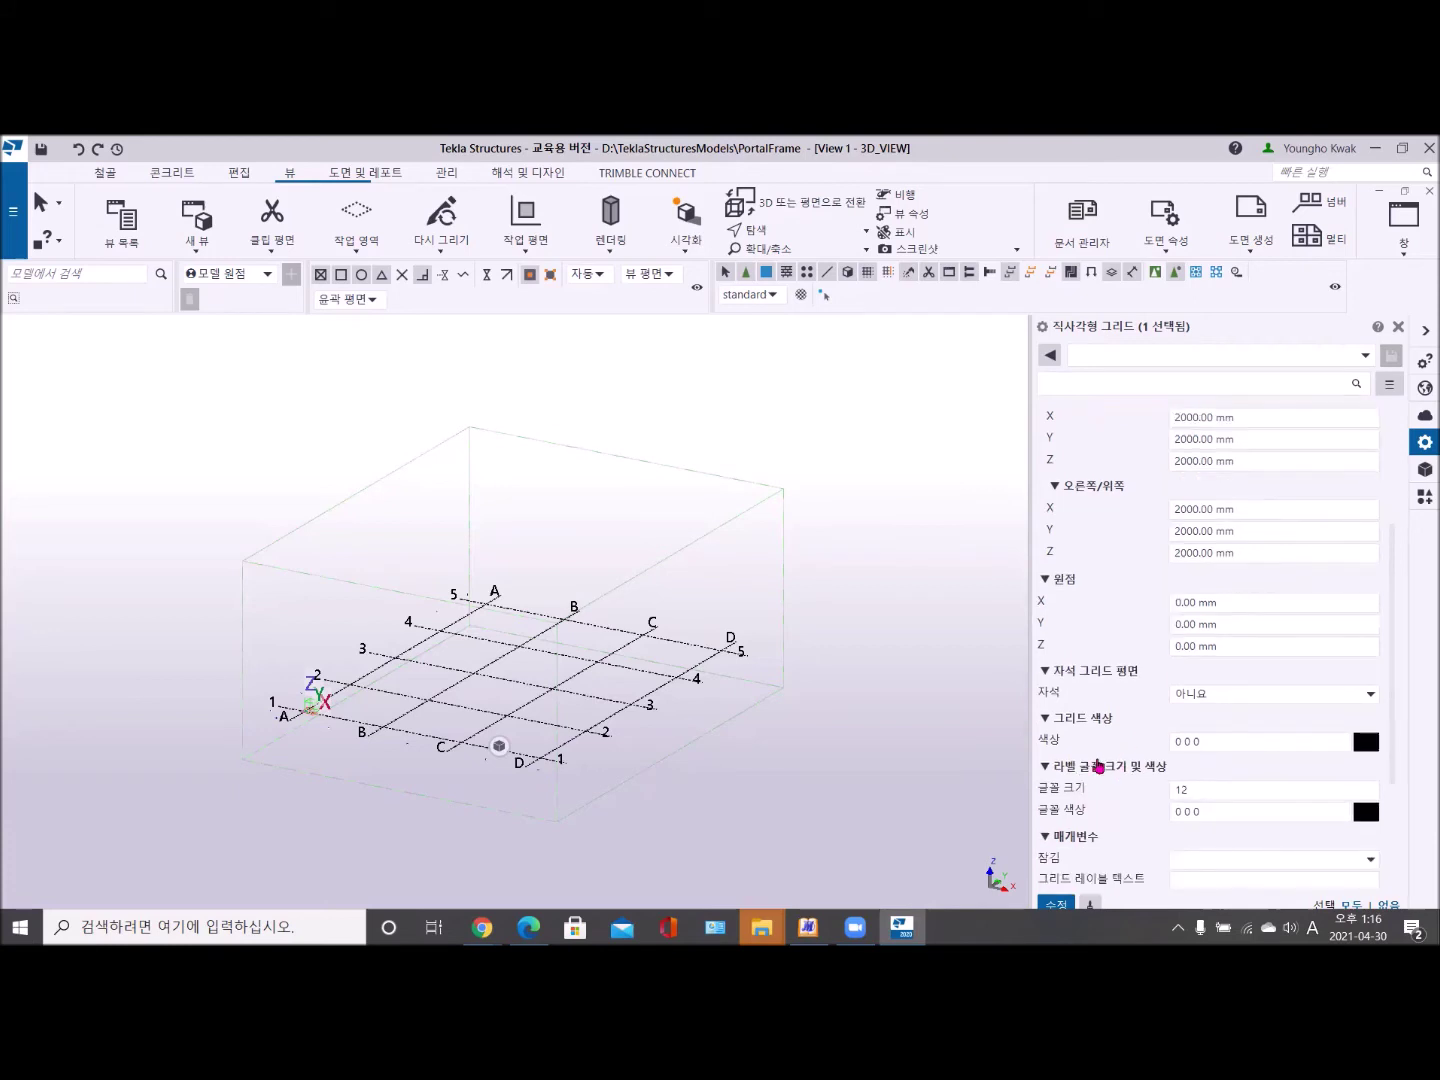
pyautogui.scroll(-1, 1107, 768)
pyautogui.click(1198, 768)
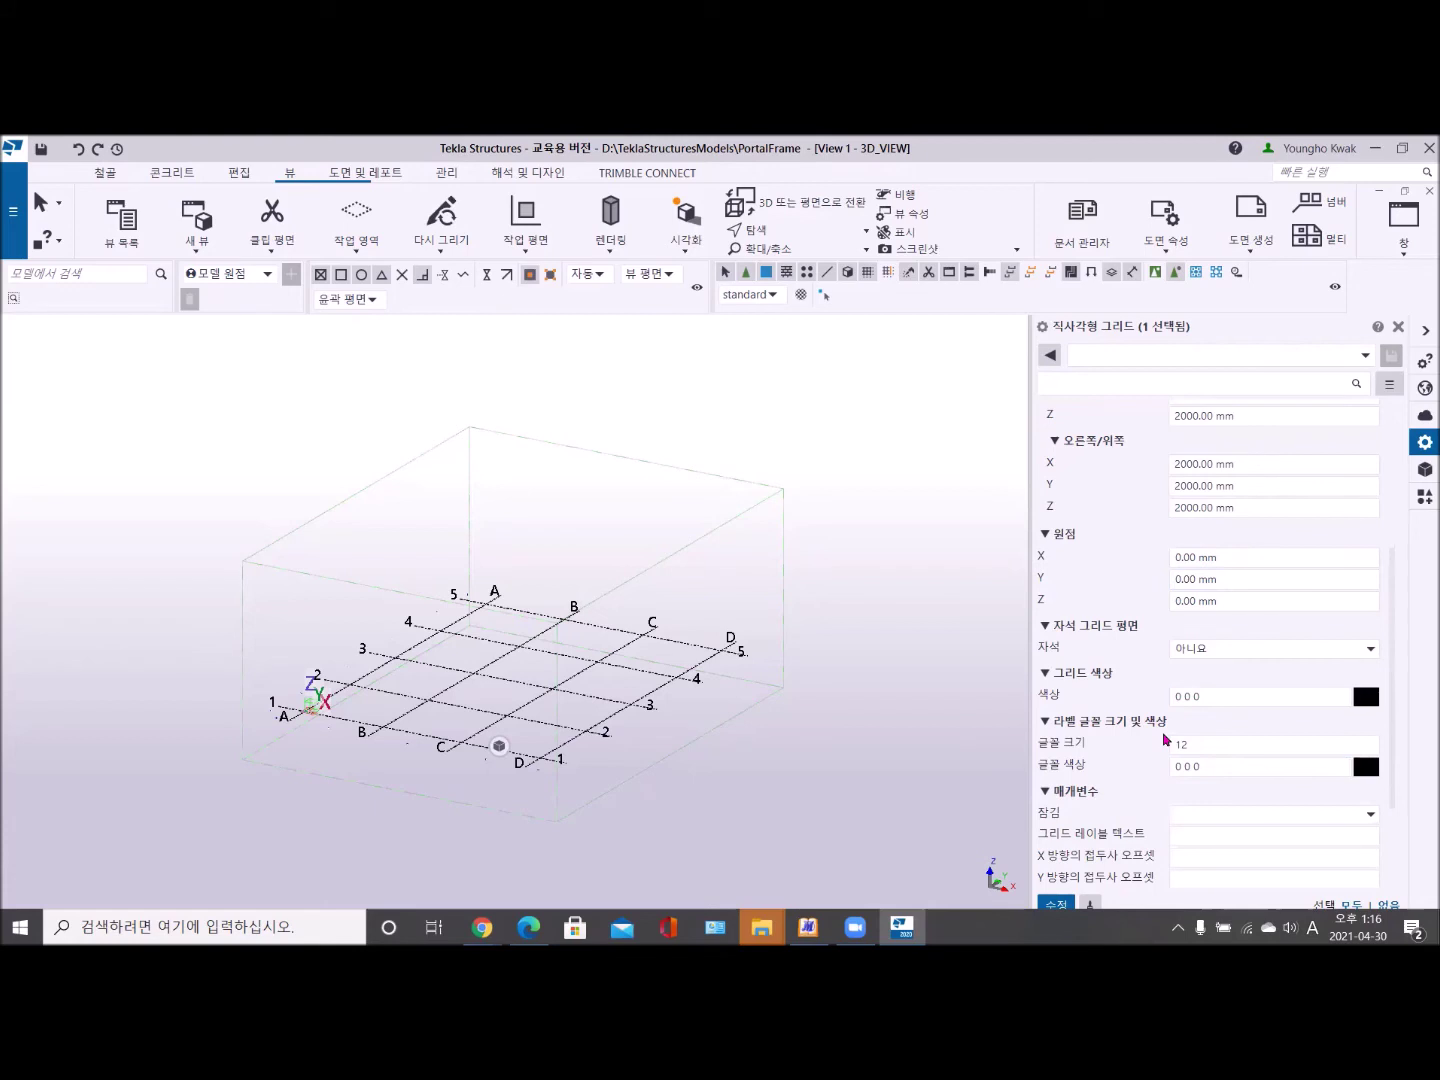
pyautogui.click(1056, 904)
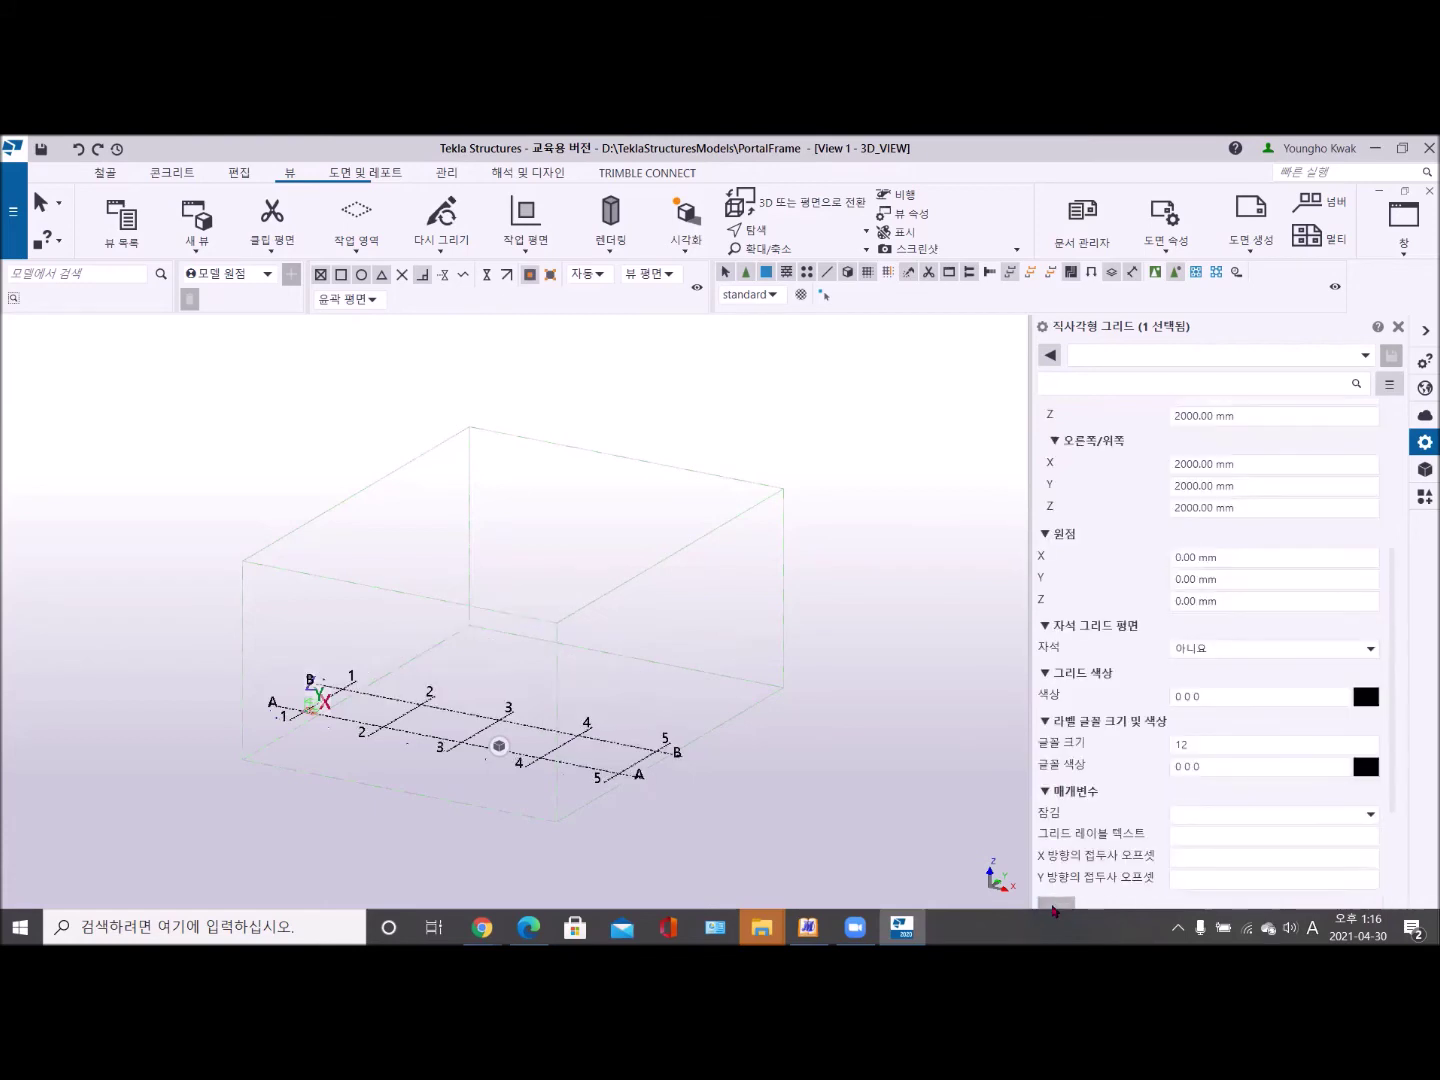
# Fit the work area of the 3D view to the entire model.
pyautogui.click(667, 564)
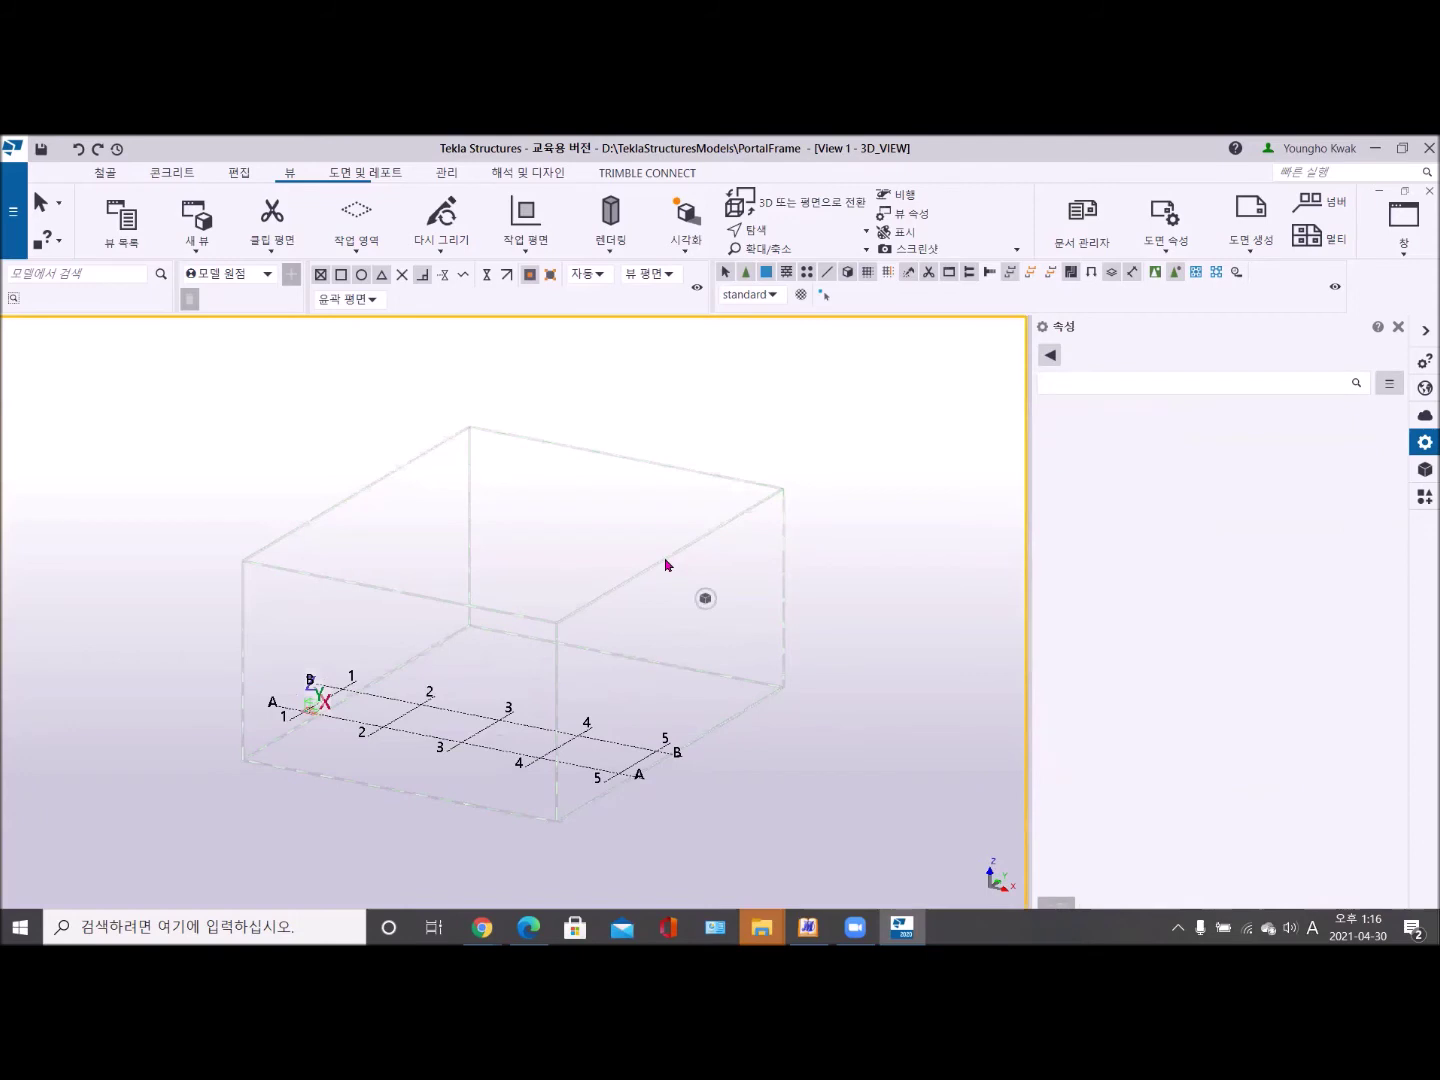
pyautogui.rightClick(667, 564)
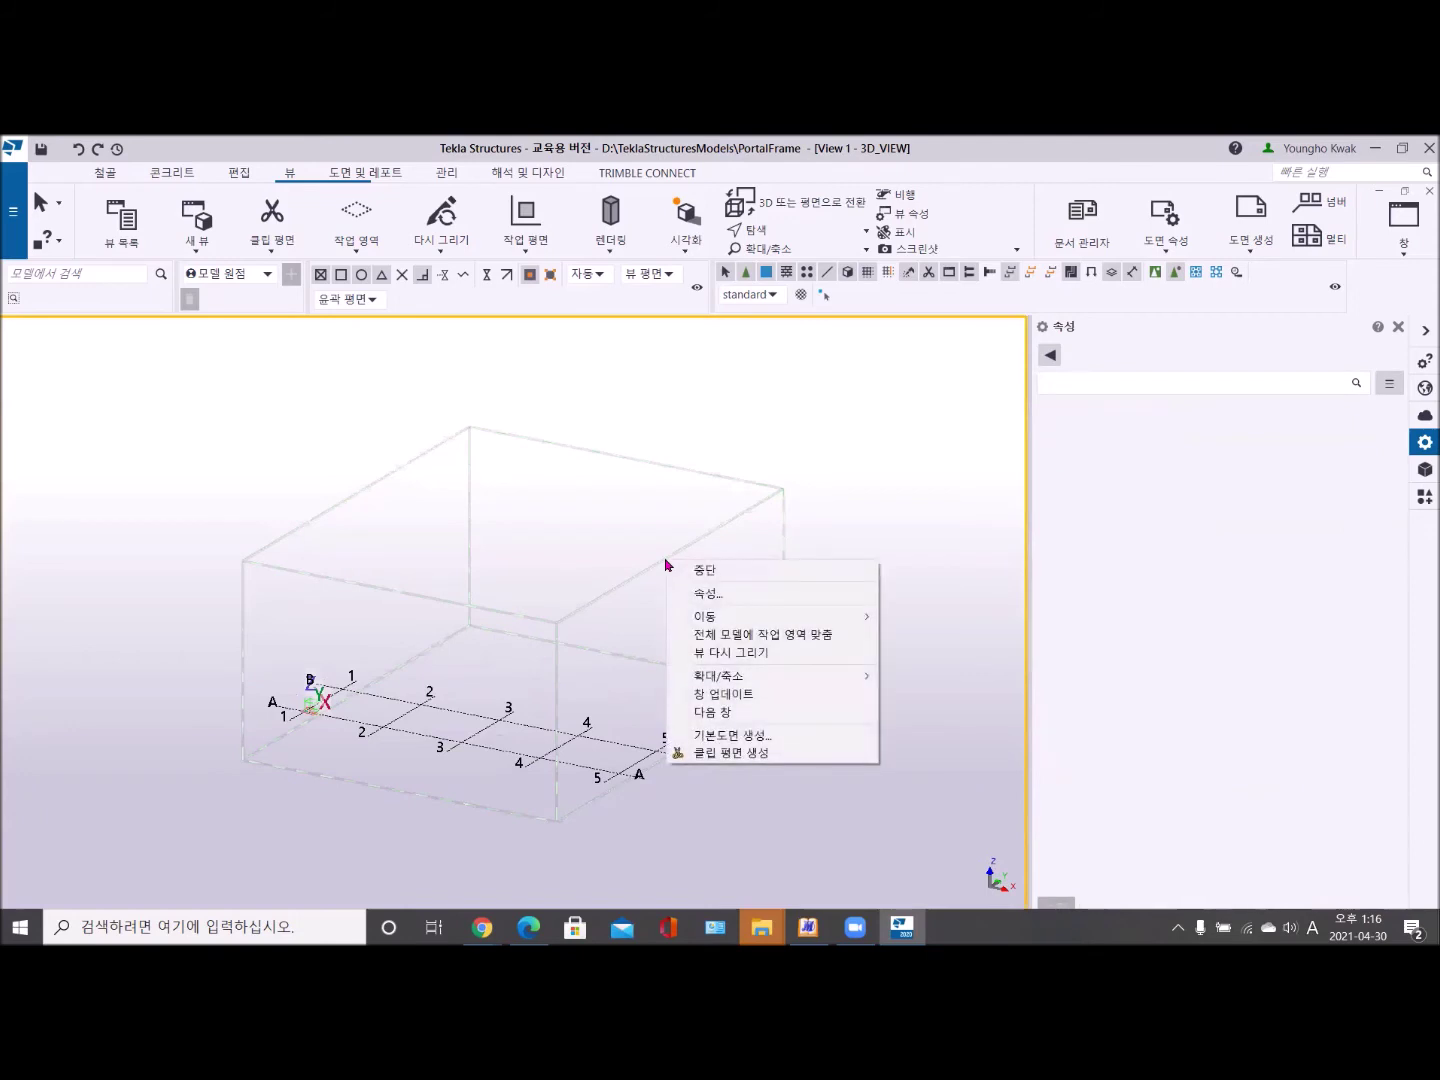
pyautogui.click(778, 640)
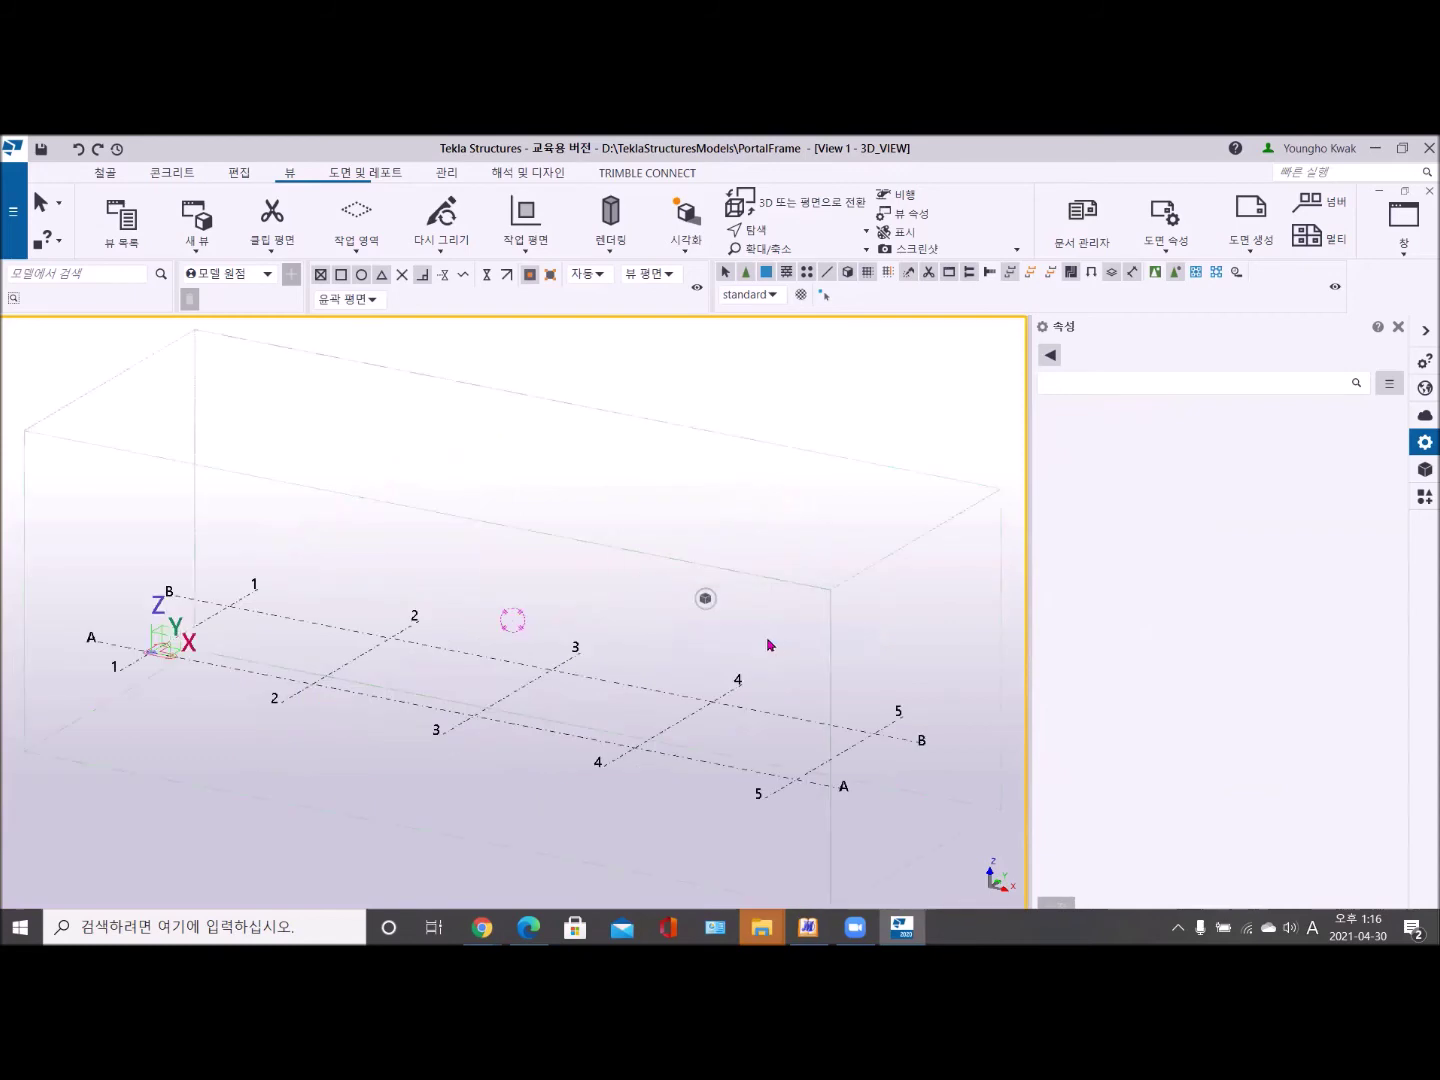
# Switch 3D_VIEW to plan display and fit its work area to the entire model again.
pyautogui.hotkey('ctrl', 'p')
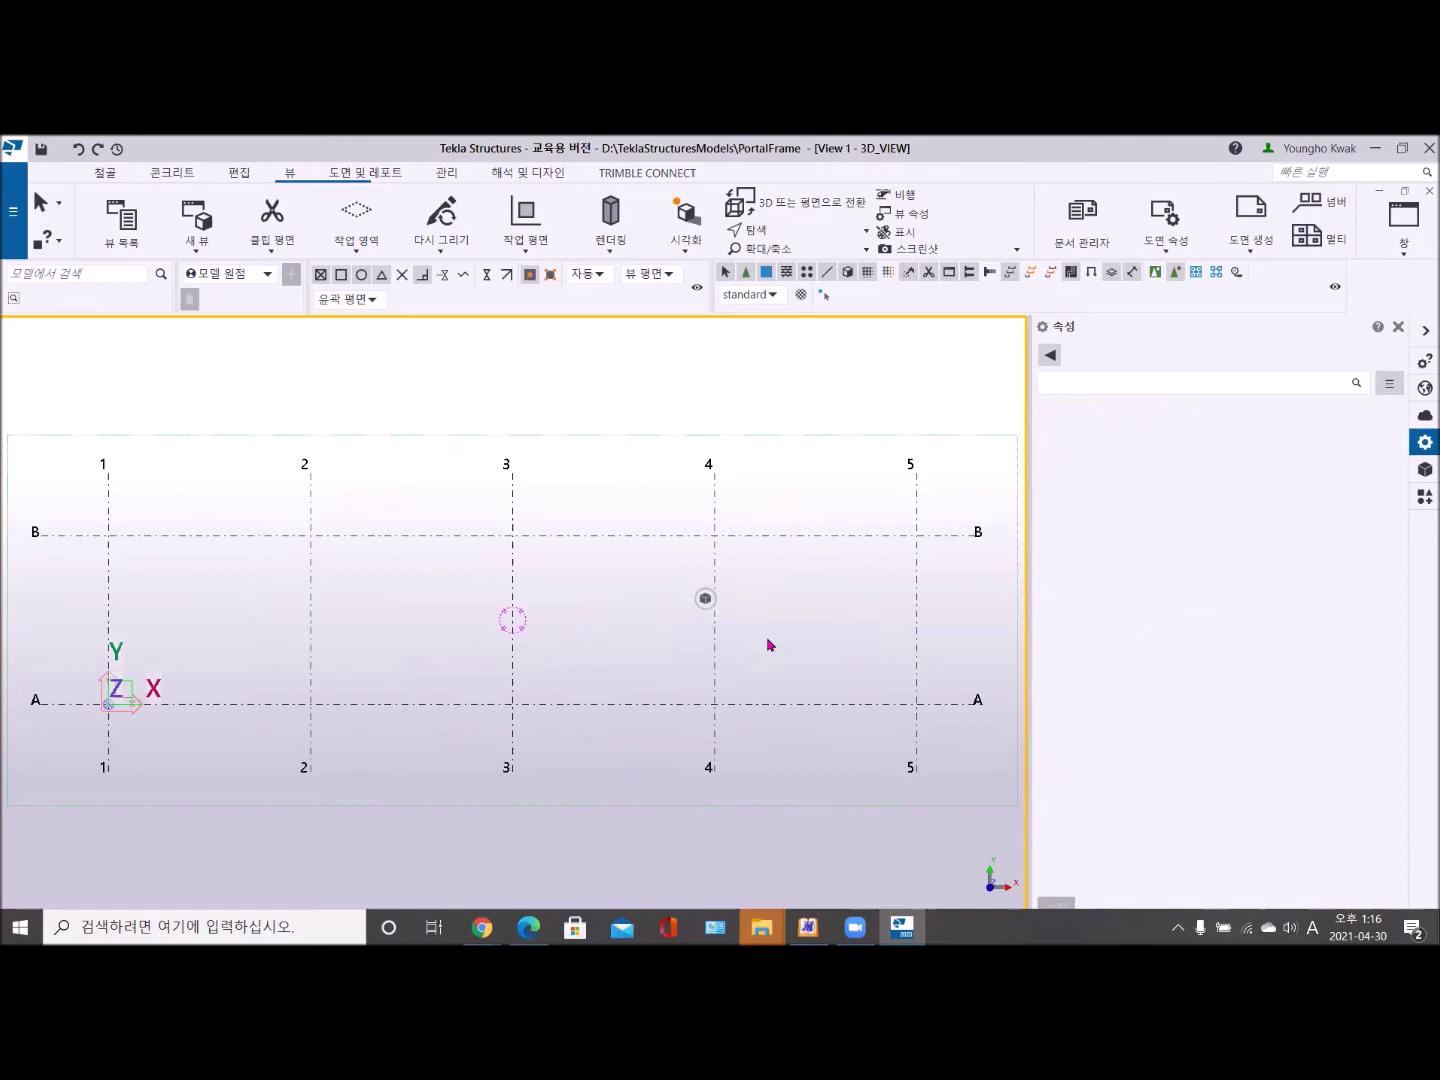
pyautogui.scroll(-3, 770, 644)
pyautogui.moveTo(746, 643); pyautogui.dragTo(361, 639, button='middle')
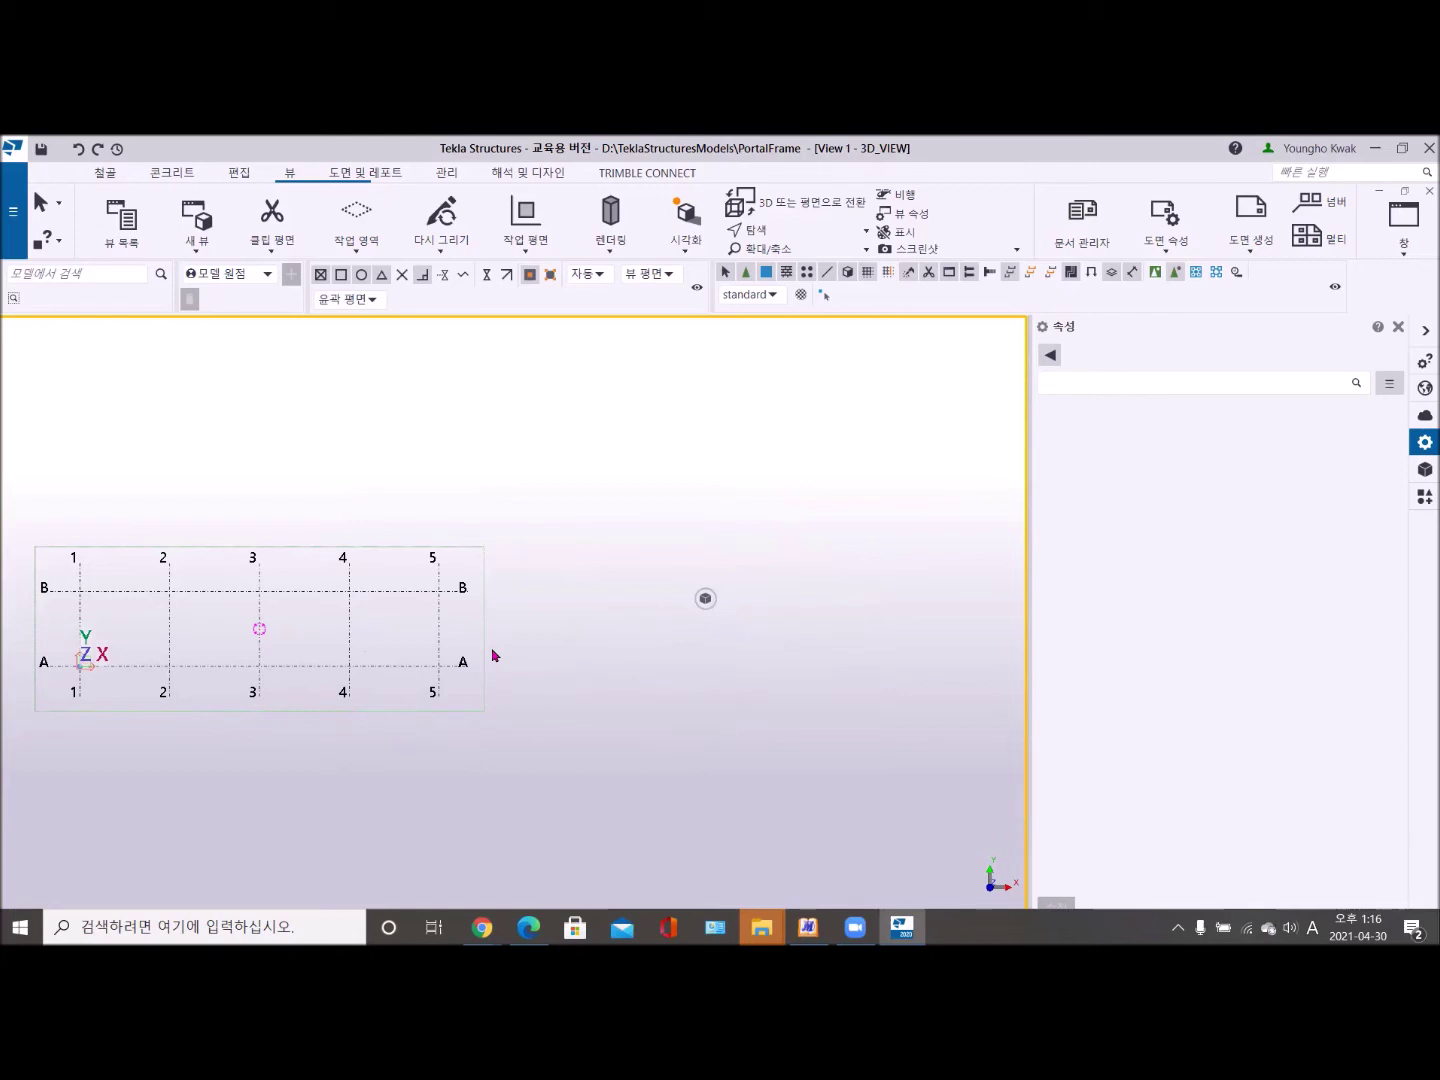
pyautogui.rightClick(429, 443)
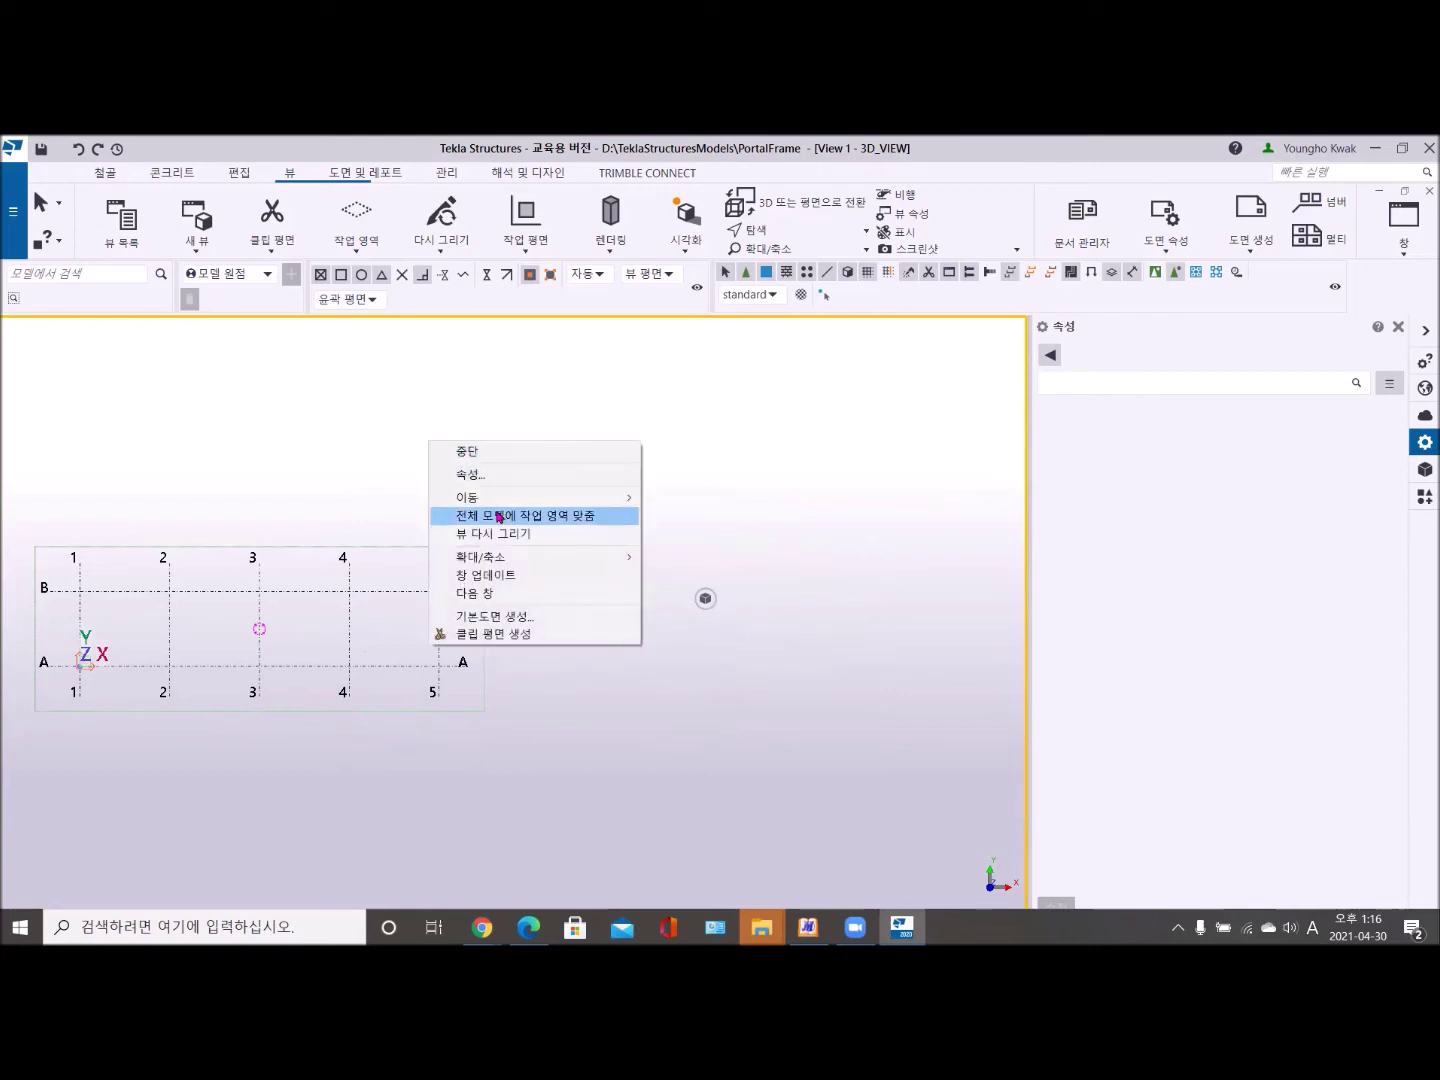
pyautogui.click(497, 520)
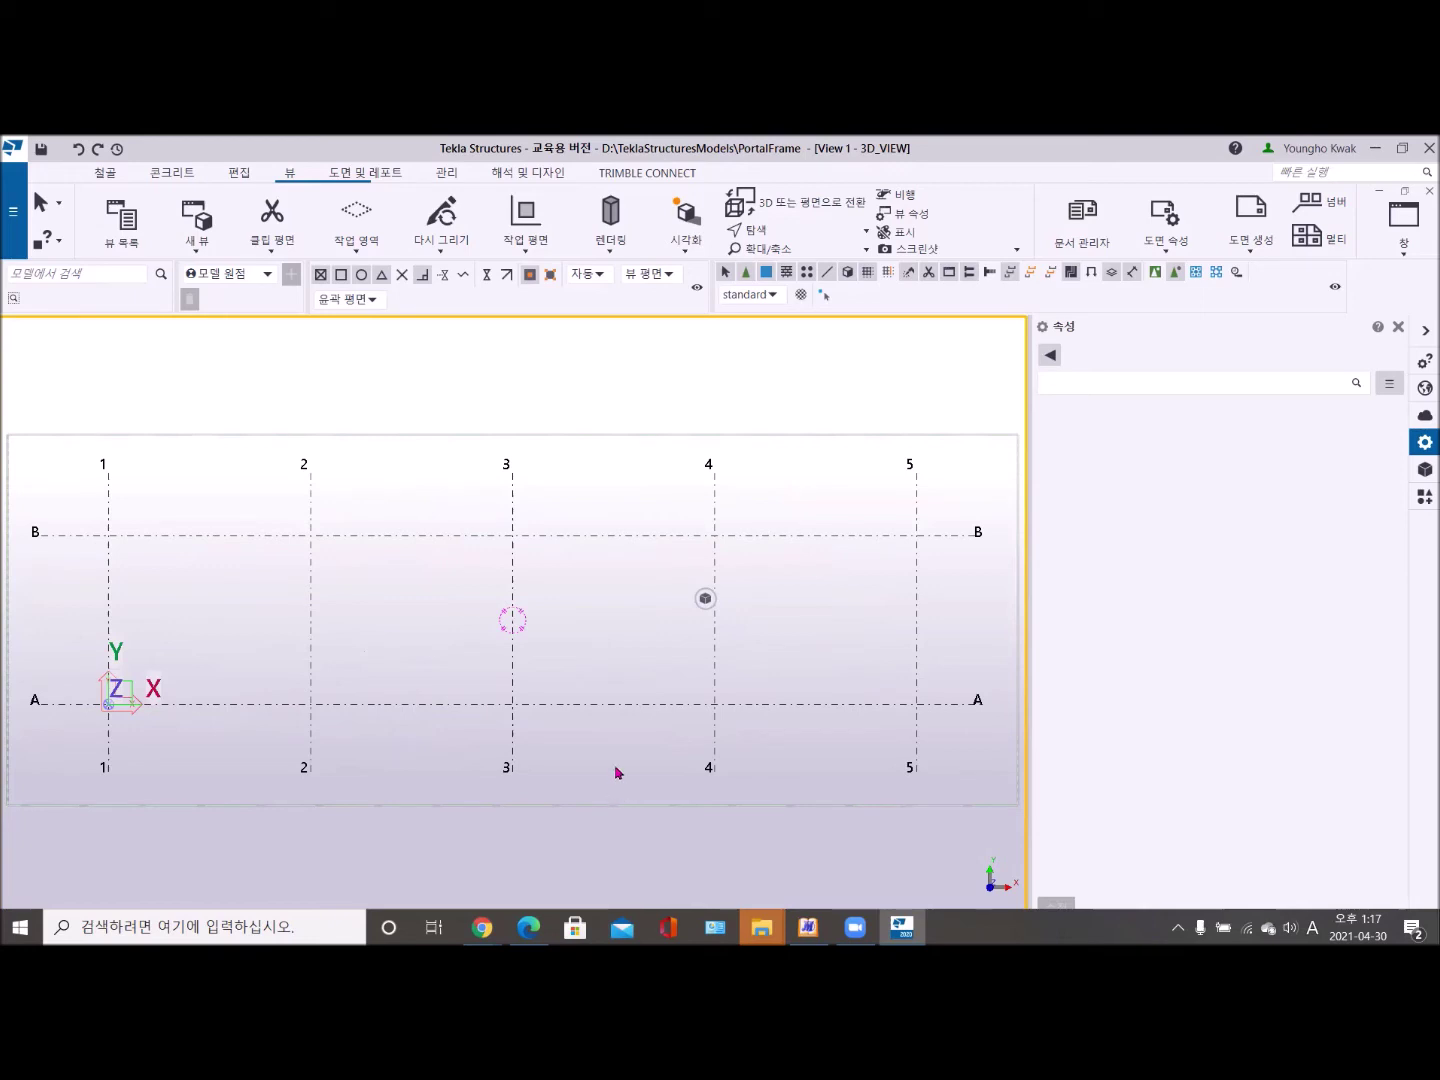
# Create 2D_VIEW views along all grid lines of the rectangular grid, leaving the XY view name prefix empty and keeping GRID for the other planes.
pyautogui.click(583, 704)
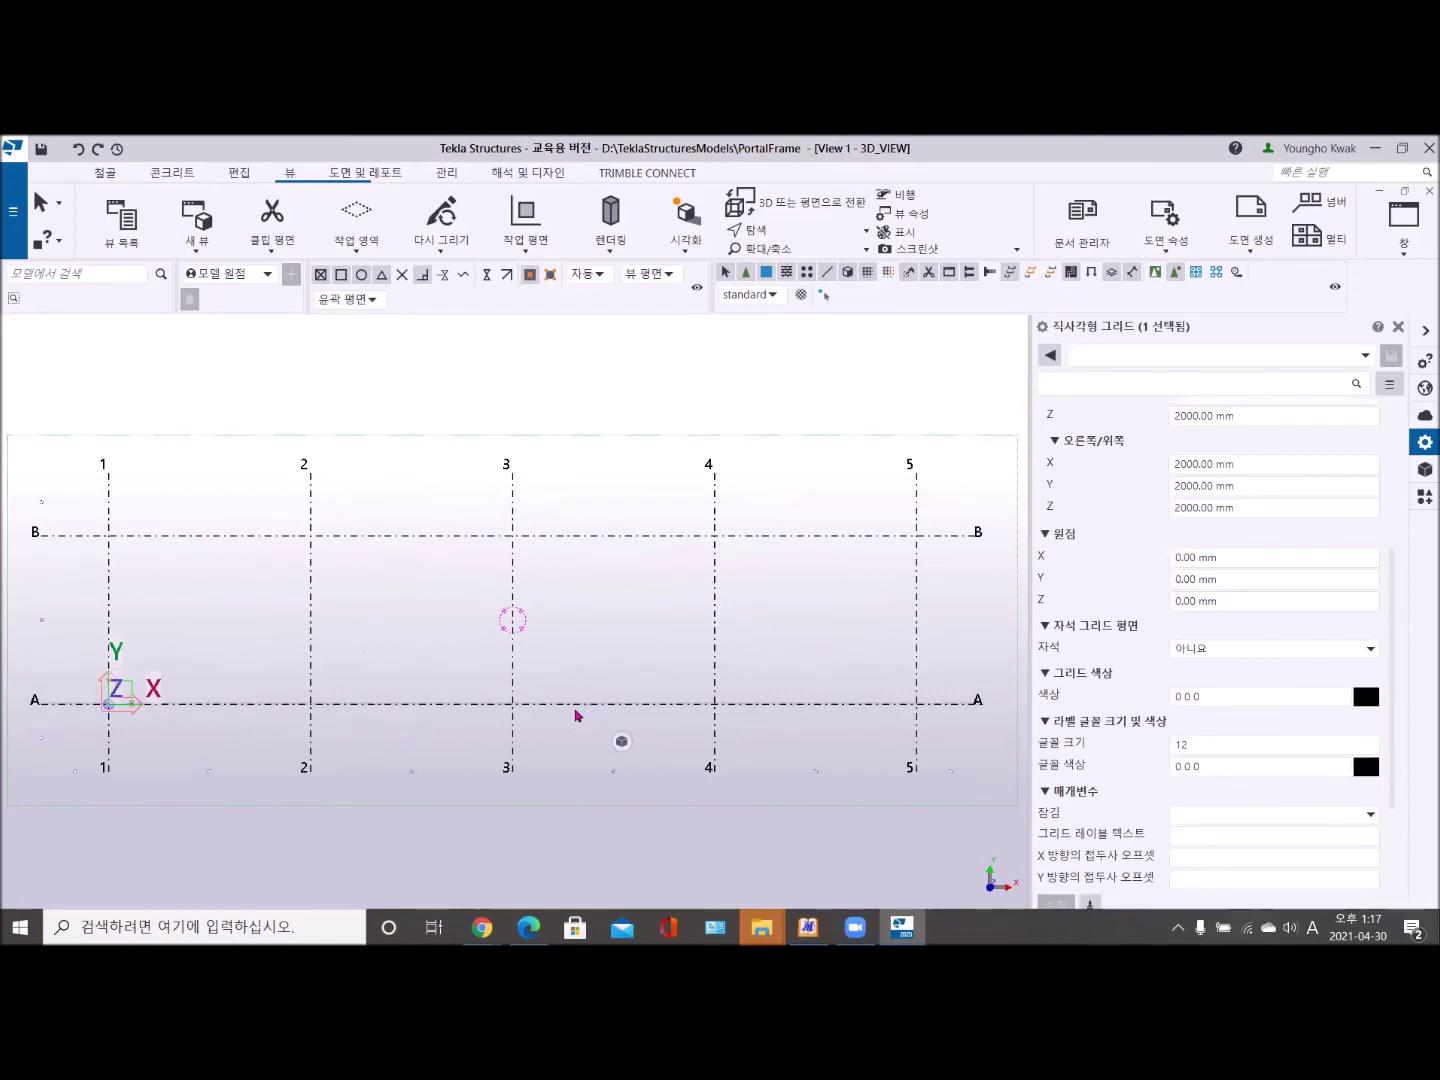
pyautogui.rightClick(589, 386)
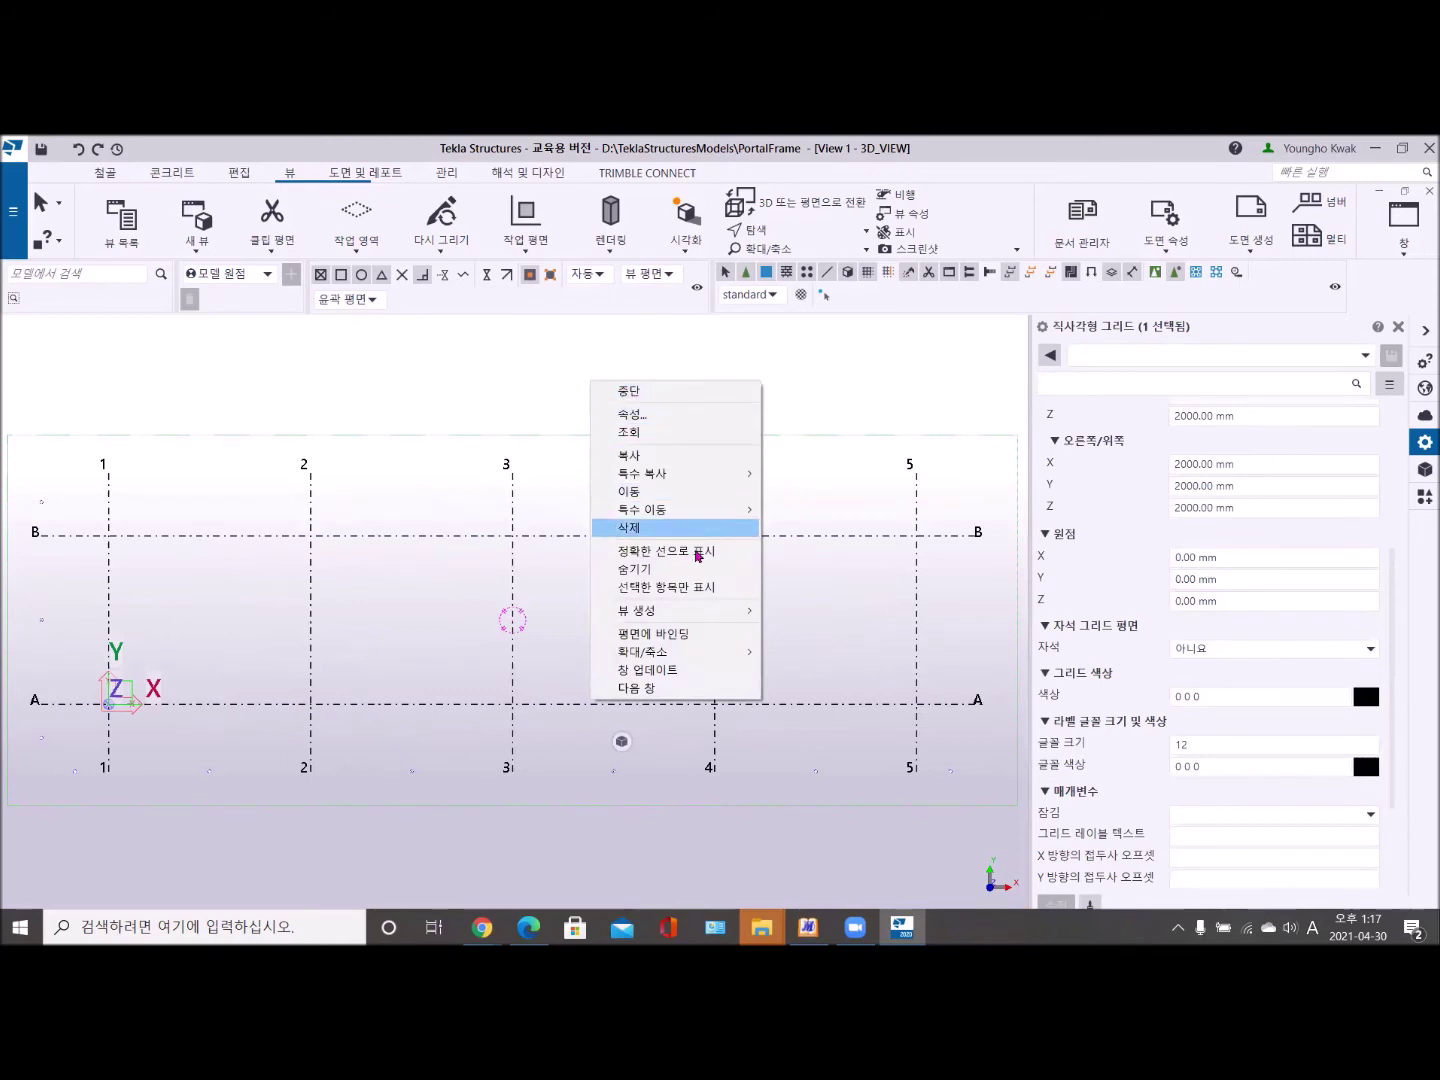
pyautogui.moveTo(702, 612)
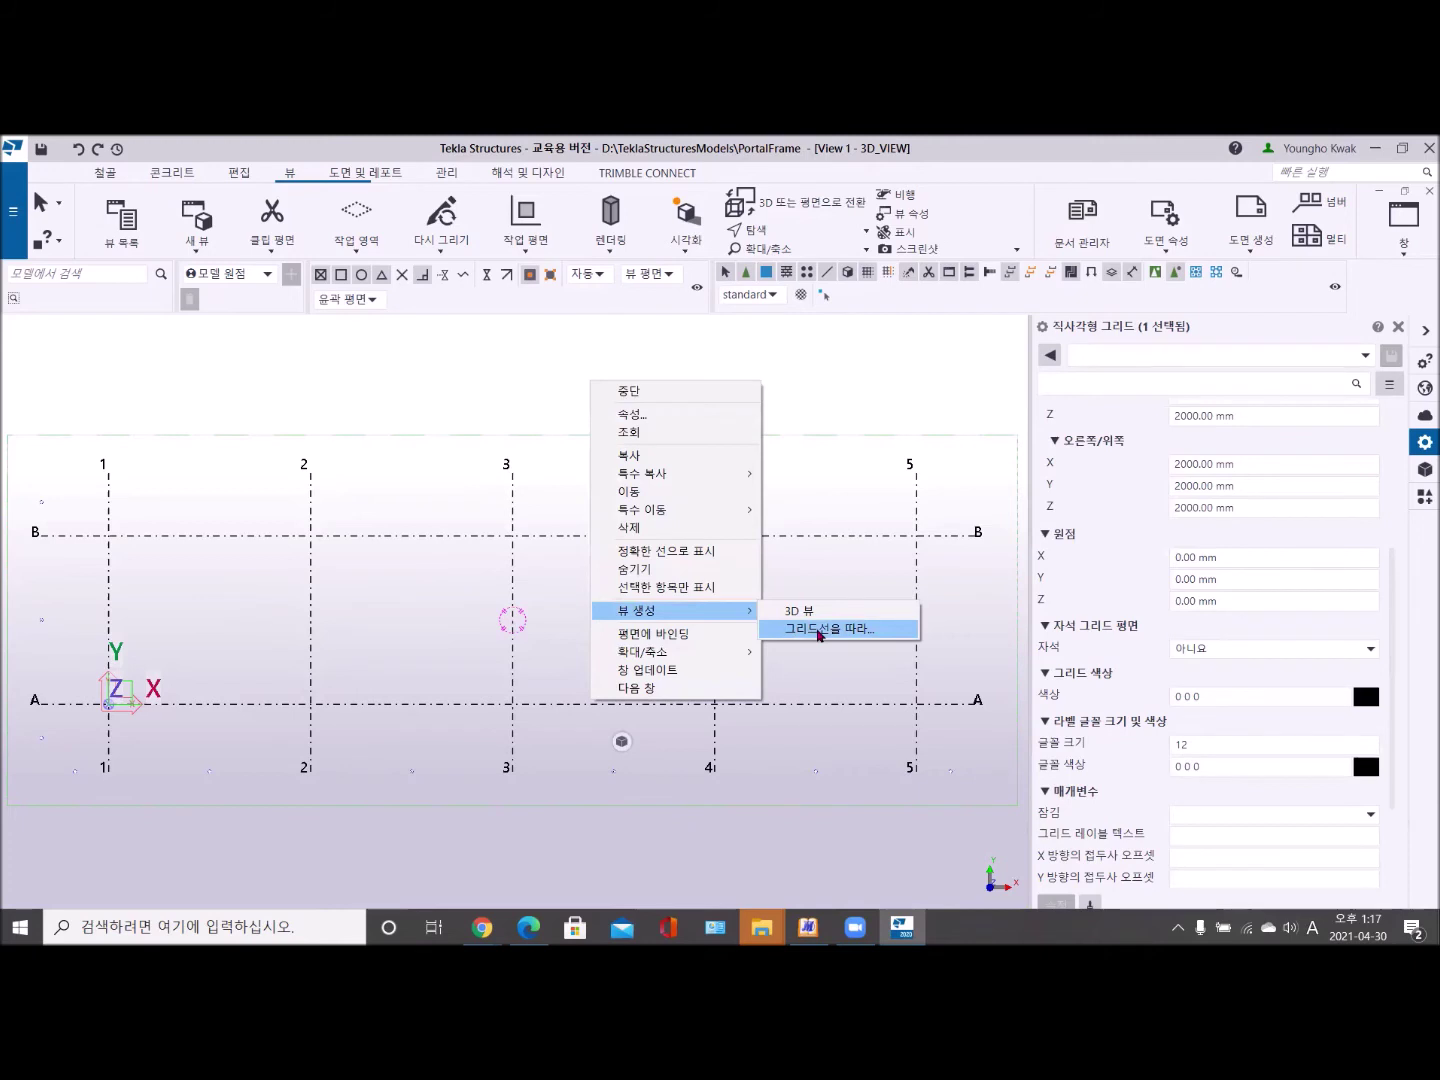
pyautogui.click(818, 630)
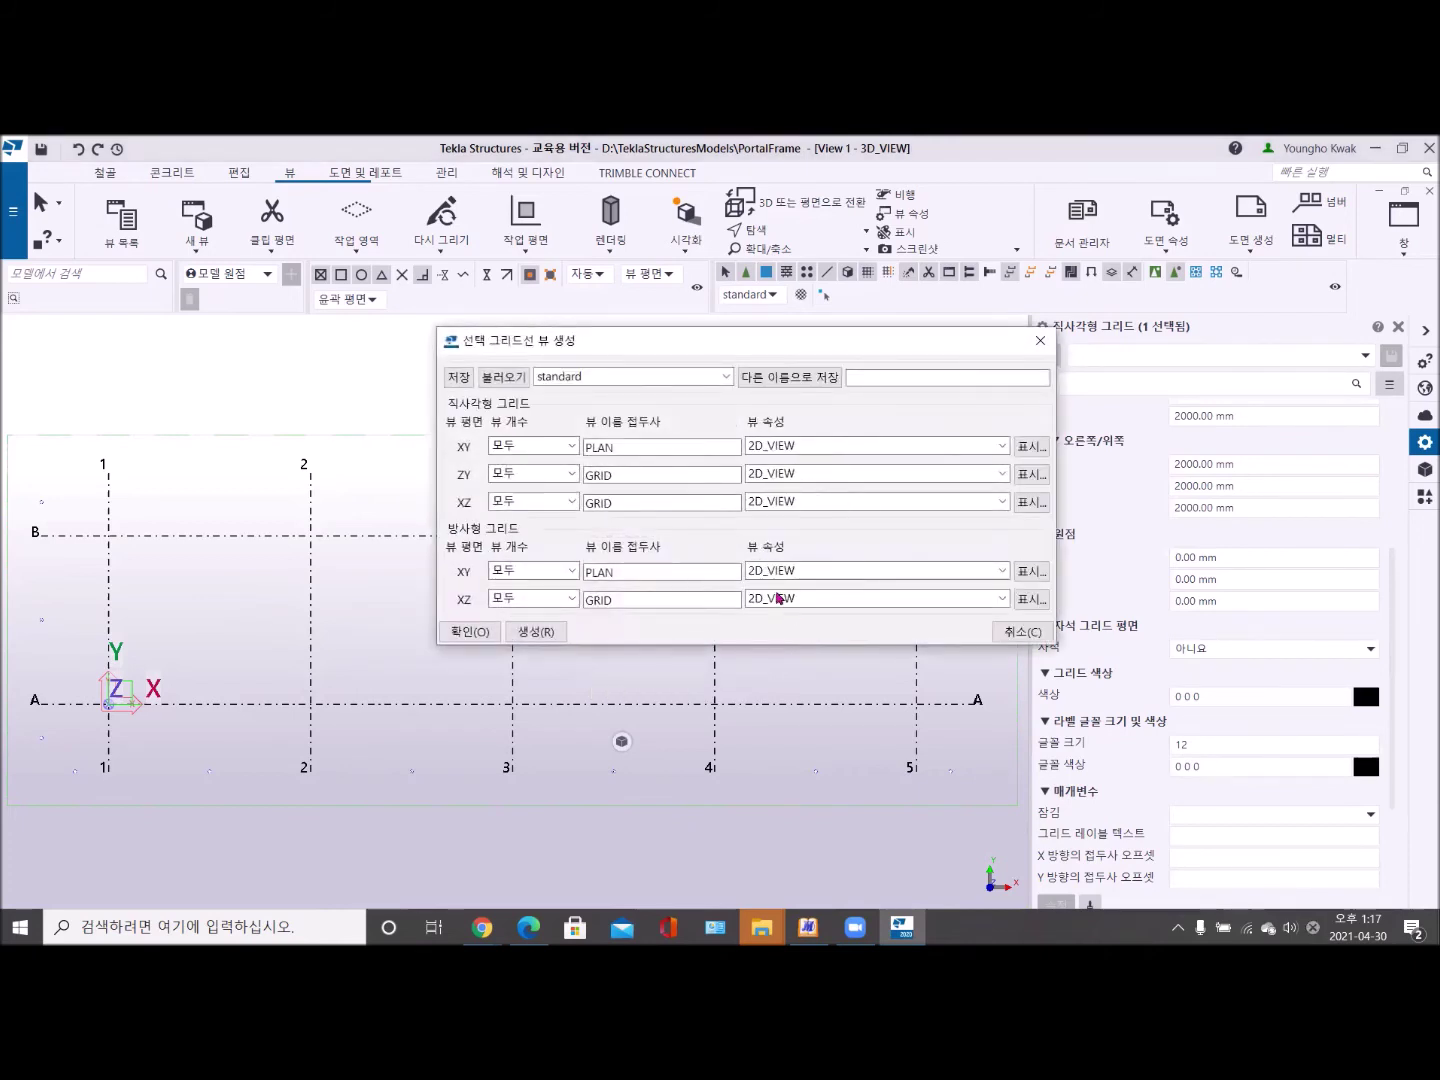
pyautogui.click(669, 449)
pyautogui.press('BackSpace')
pyautogui.press('BackSpace')
pyautogui.press('BackSpace')
pyautogui.press('BackSpace')
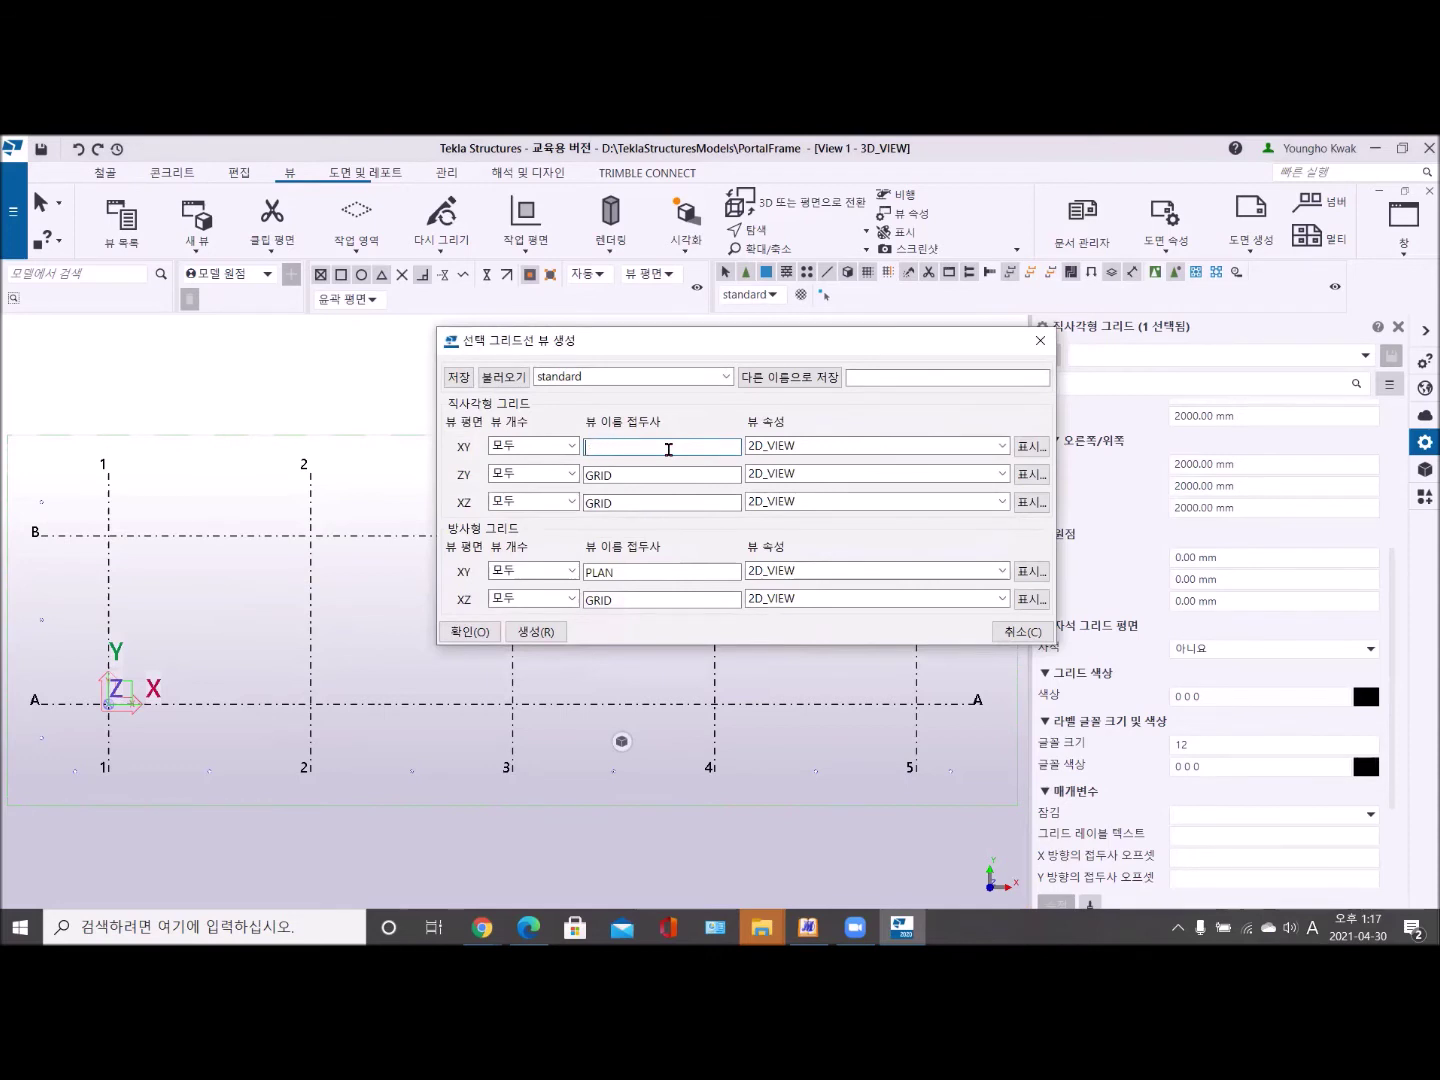
pyautogui.click(538, 632)
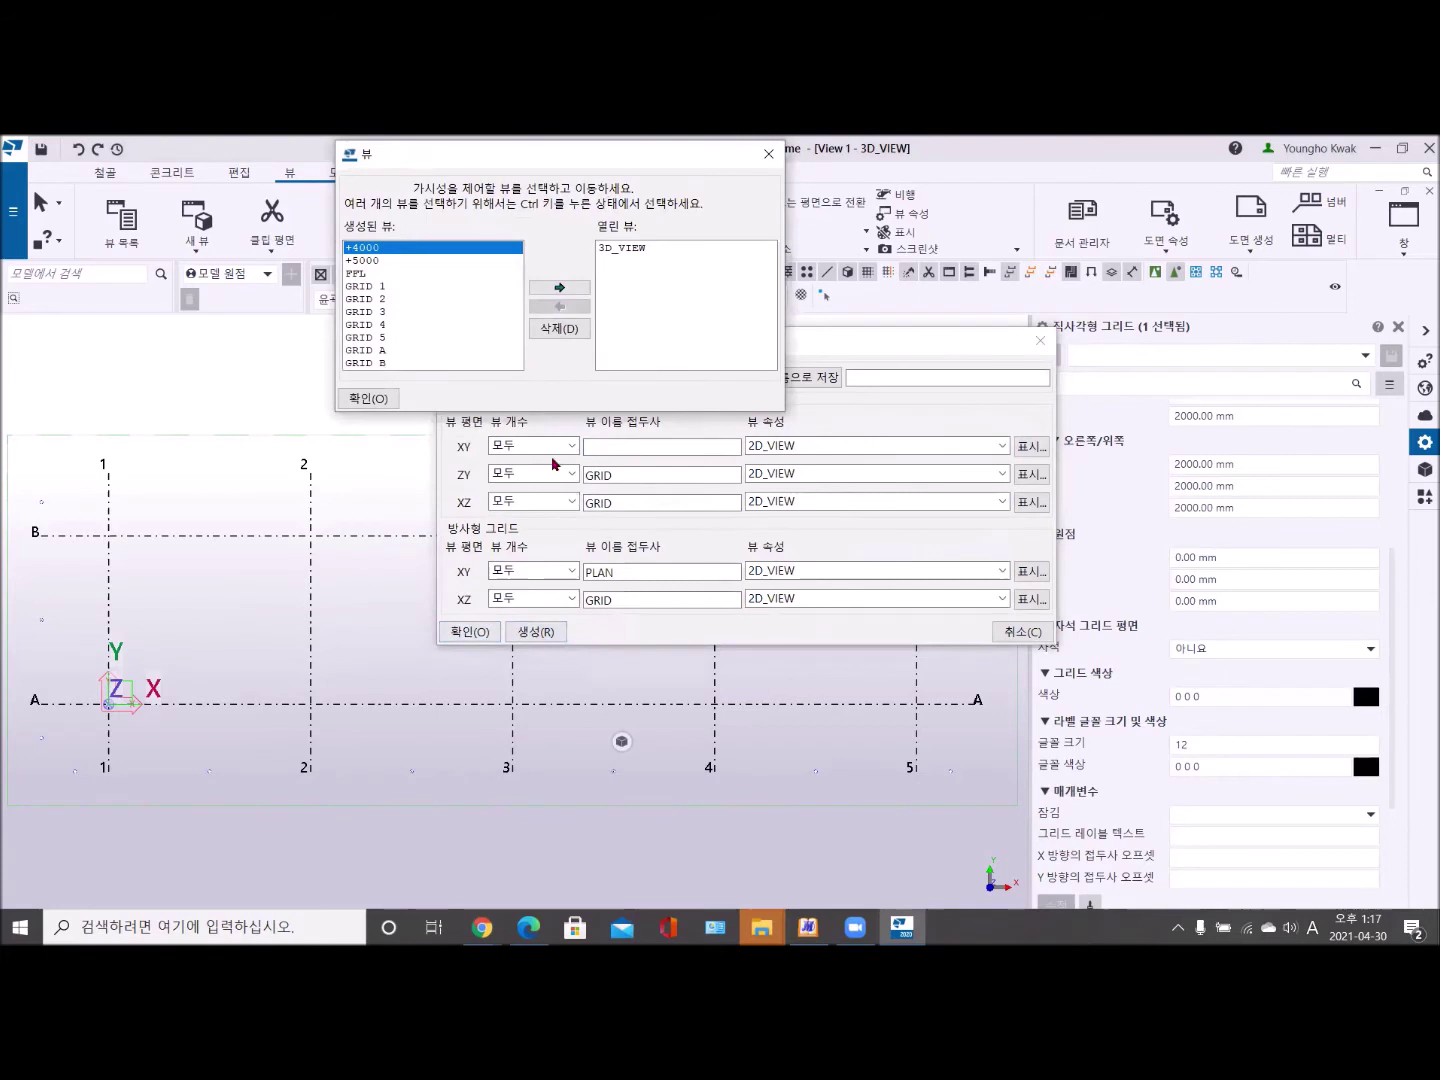
pyautogui.click(476, 637)
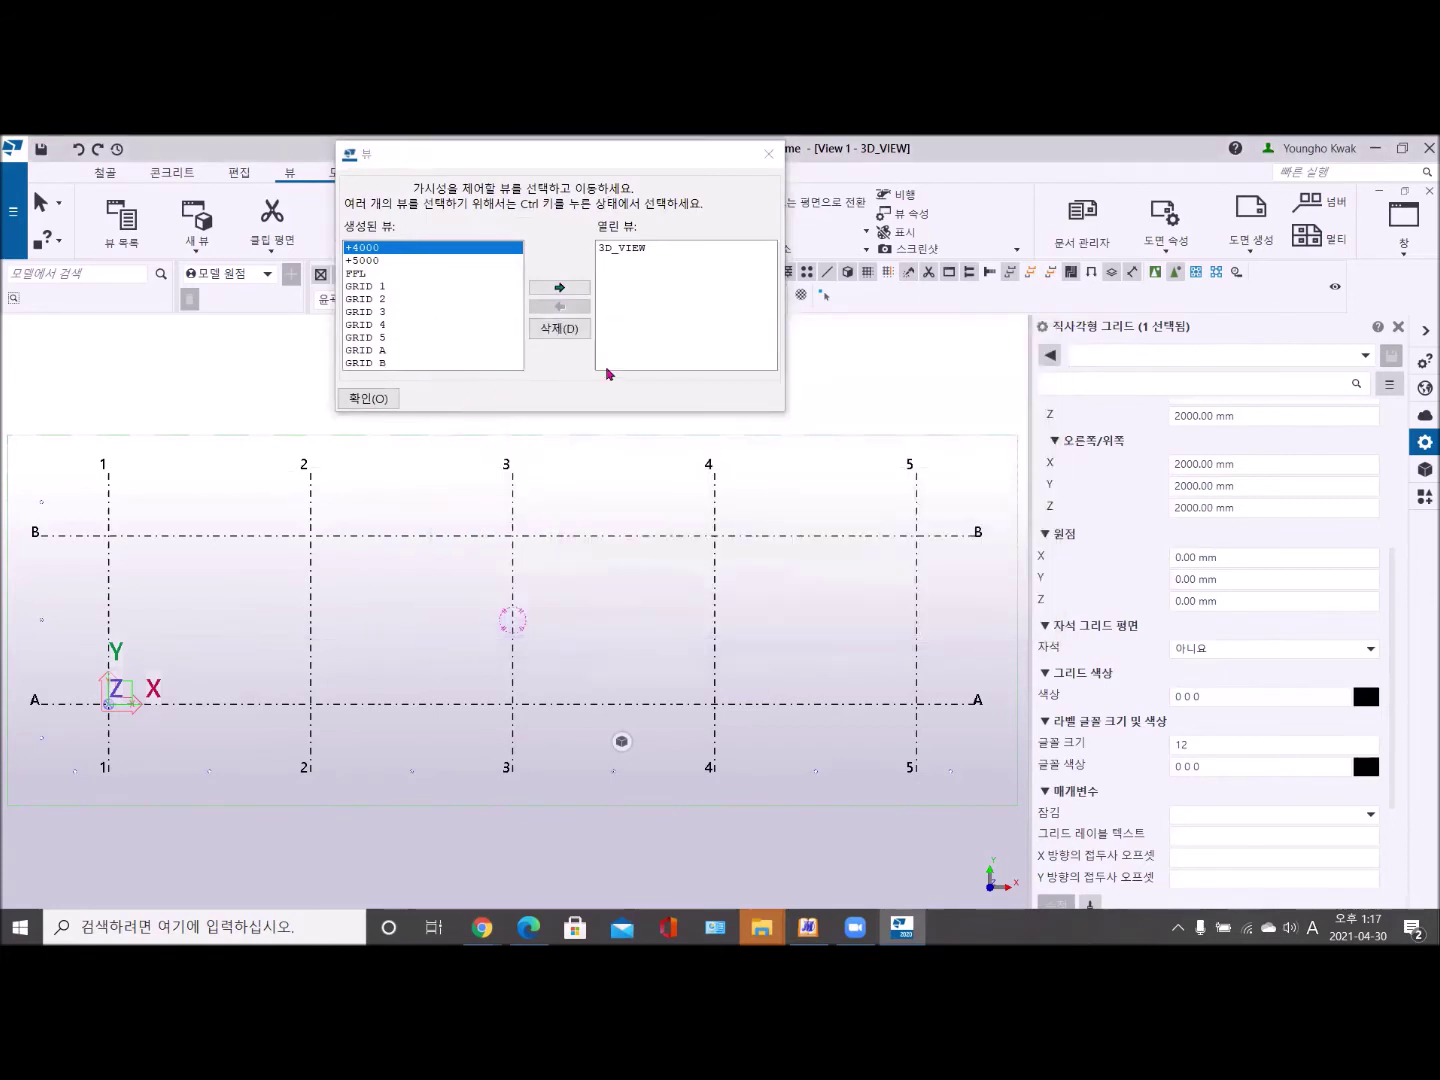
# Open the FFL plan view and tile the open views vertically.
pyautogui.doubleClick(362, 274)
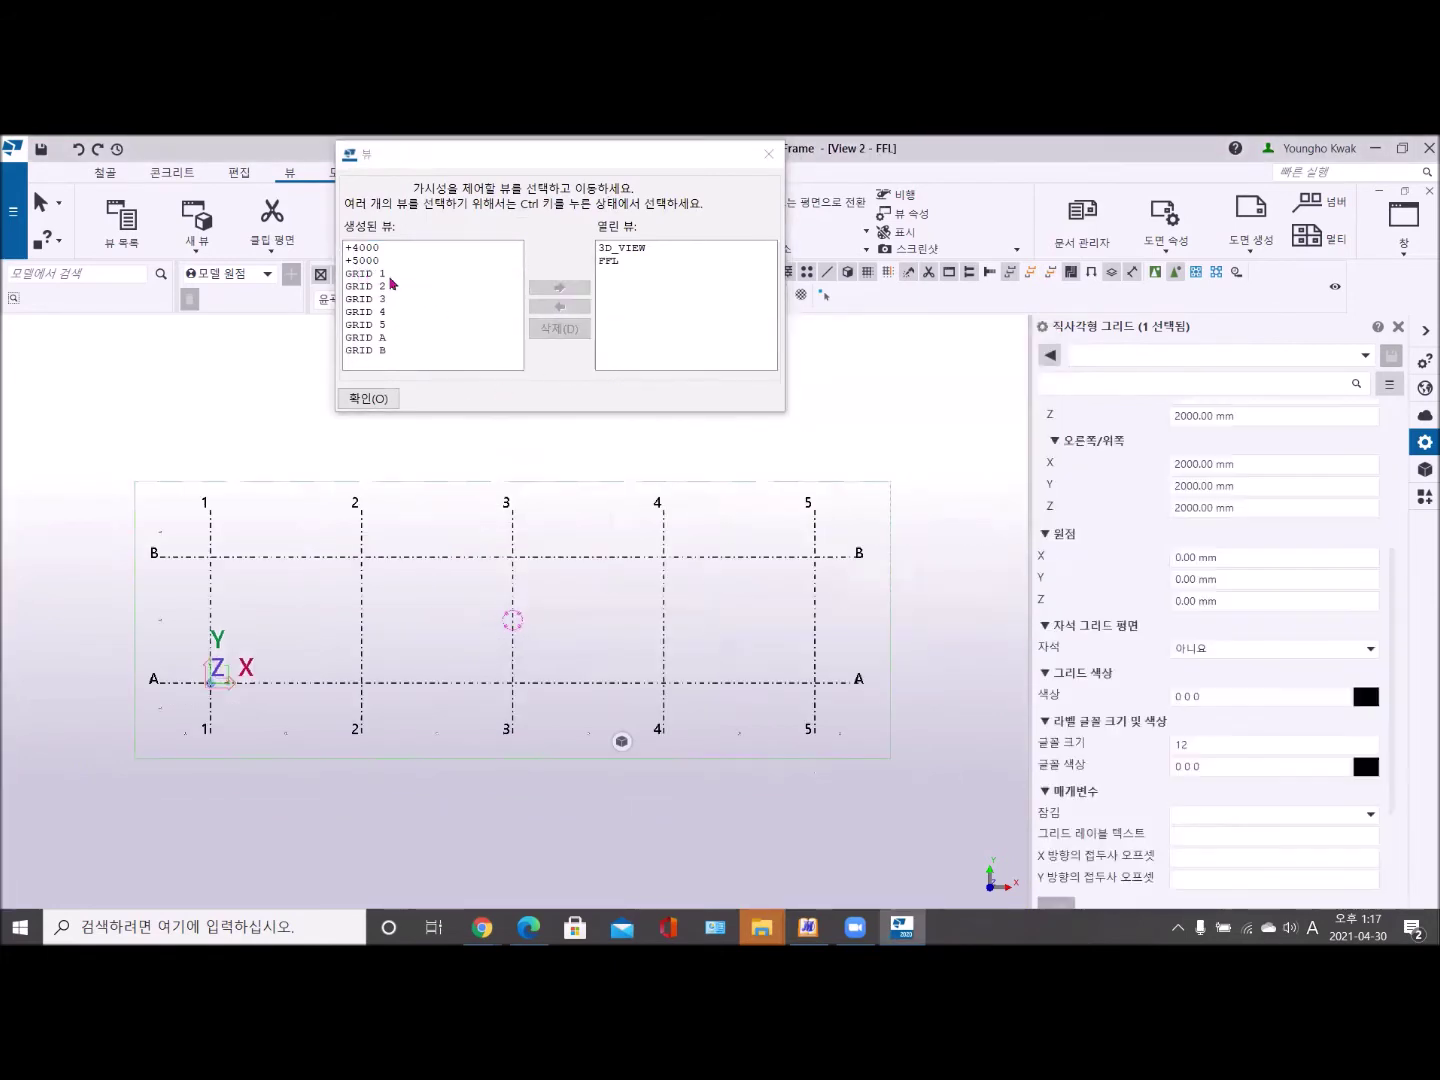
pyautogui.click(769, 154)
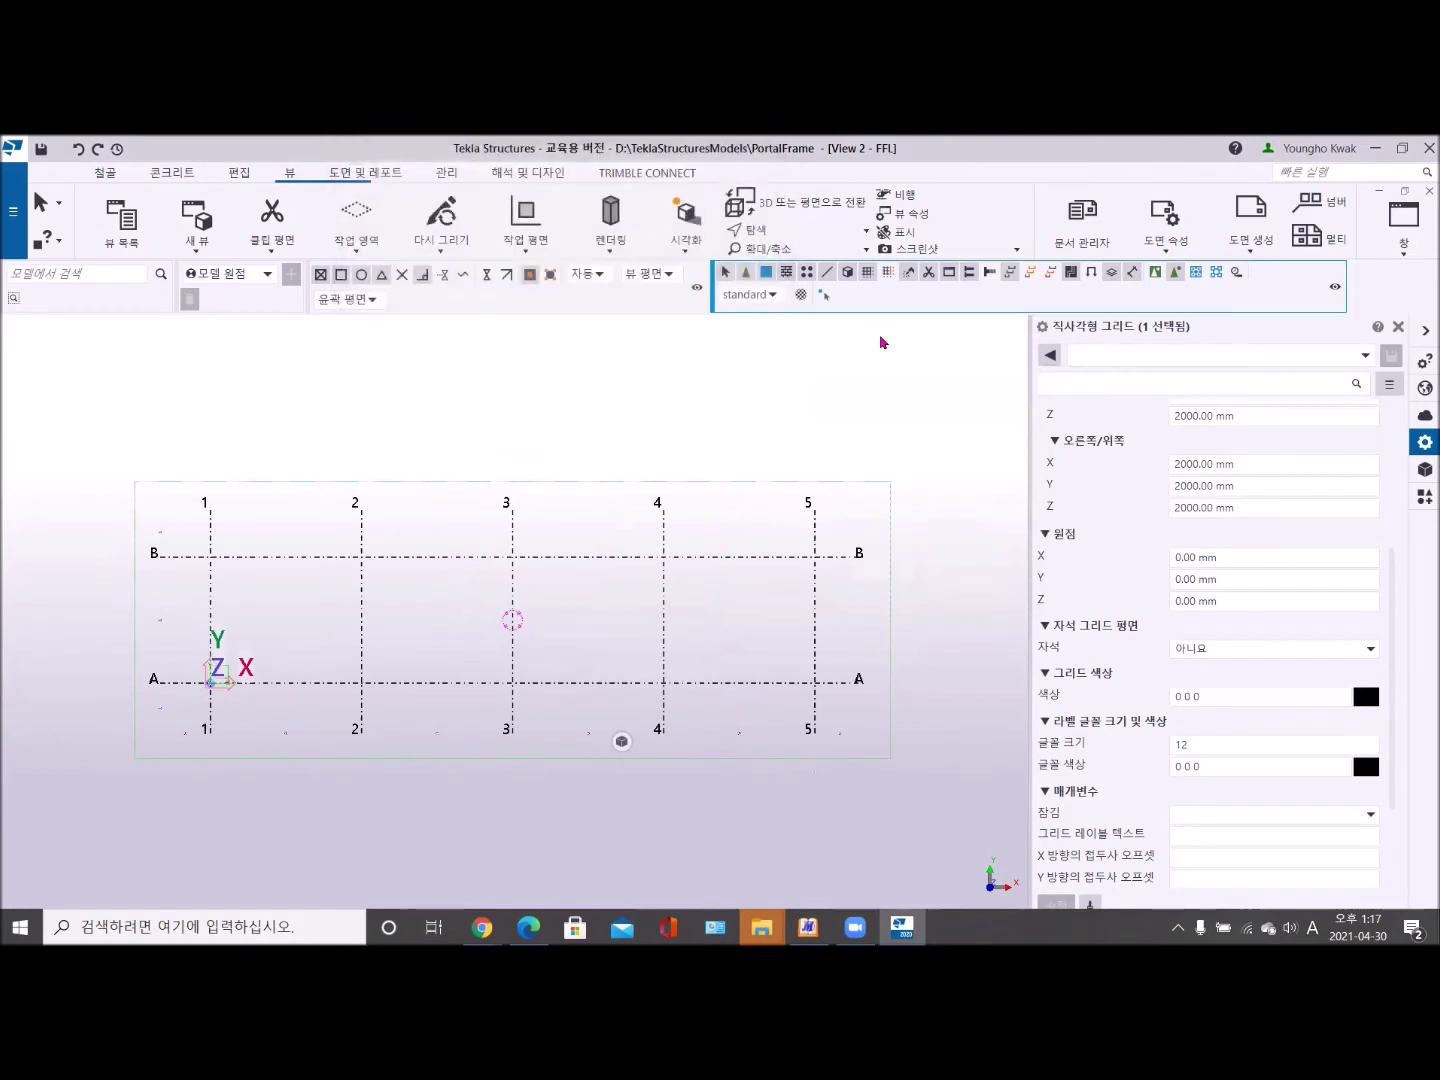
pyautogui.click(1408, 244)
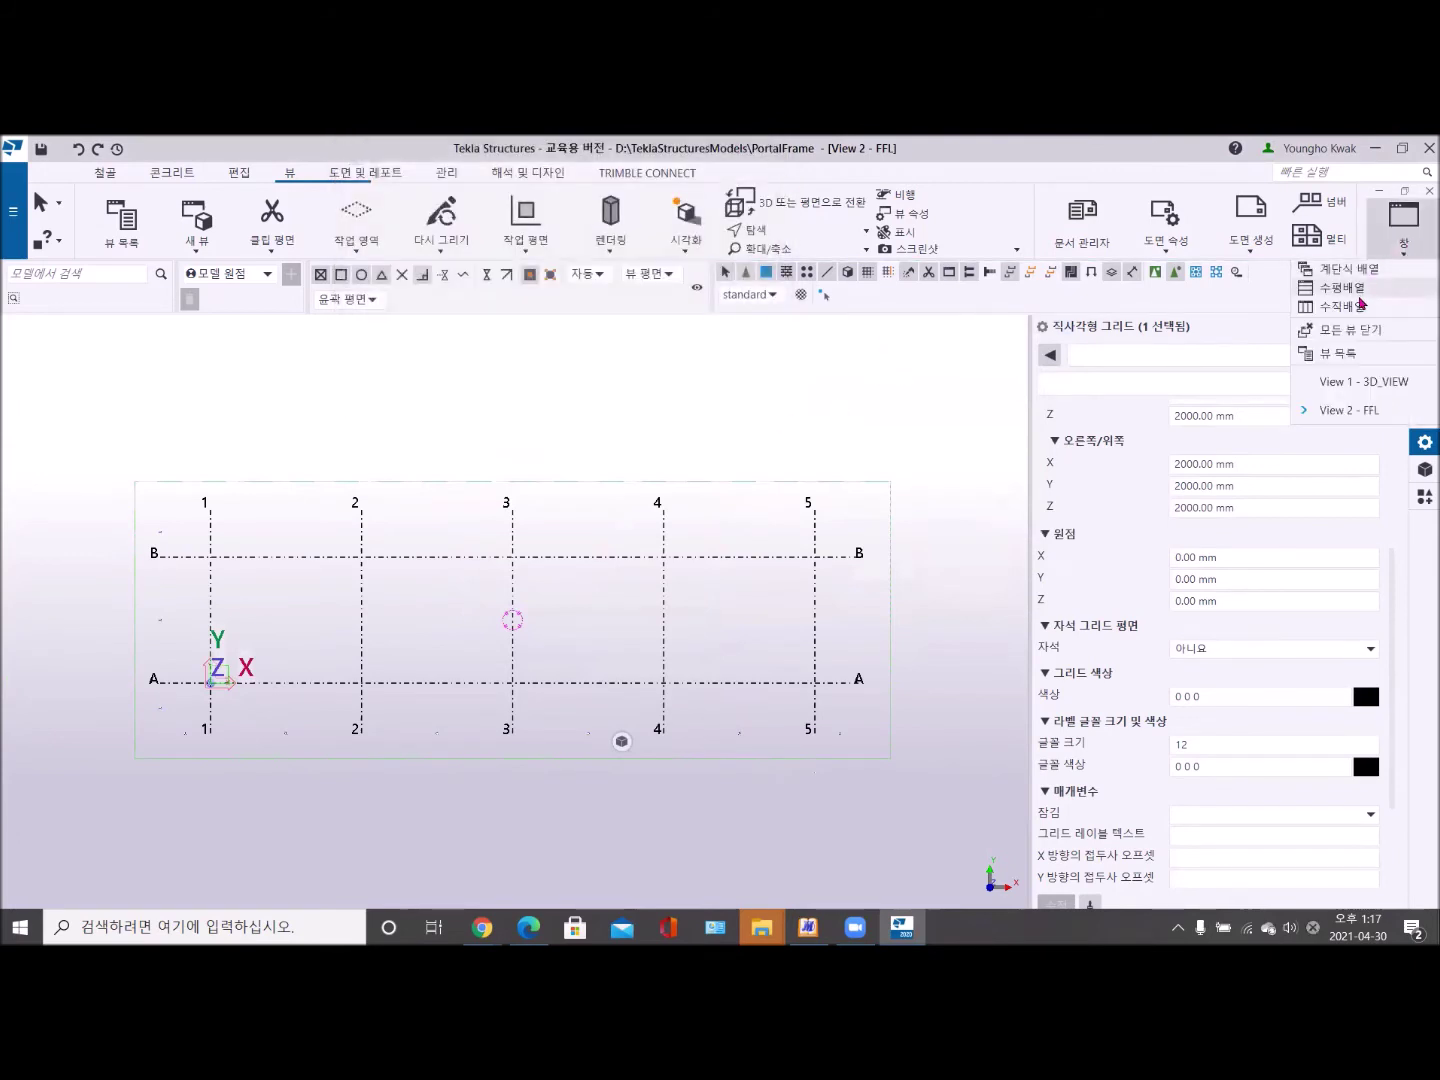
pyautogui.click(1355, 310)
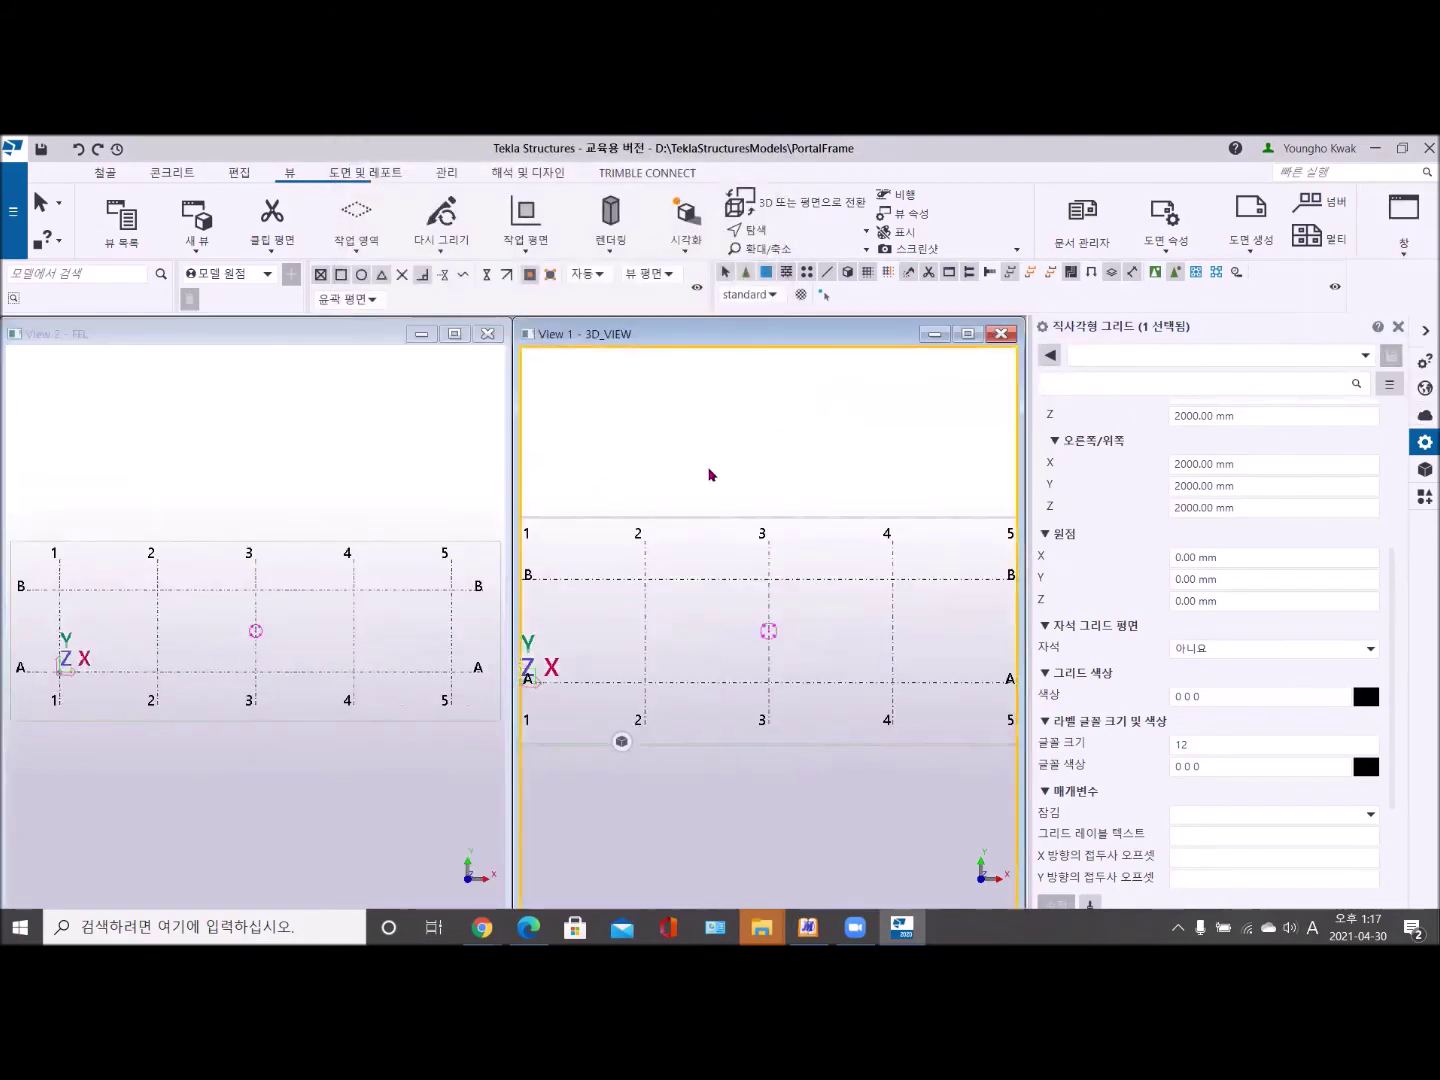
# Switch 3D_VIEW back to 3D display and activate the FFL view, adjusting its framing around the grid.
pyautogui.hotkey('ctrl', 'p')
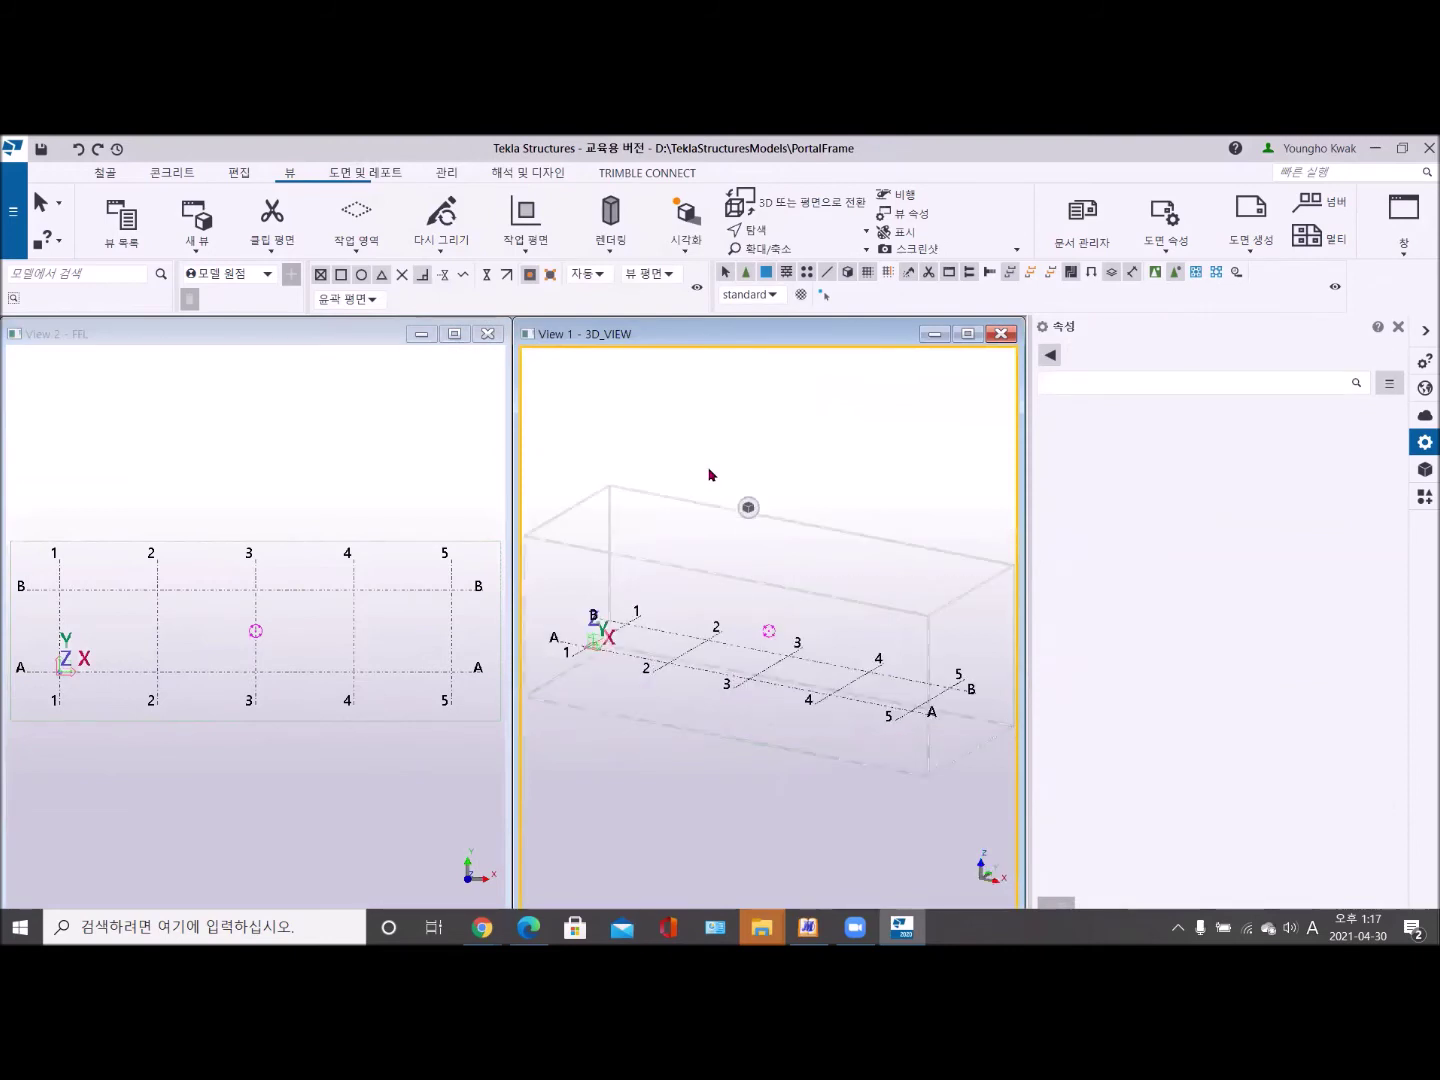
pyautogui.click(328, 688)
pyautogui.scroll(-2, 292, 703)
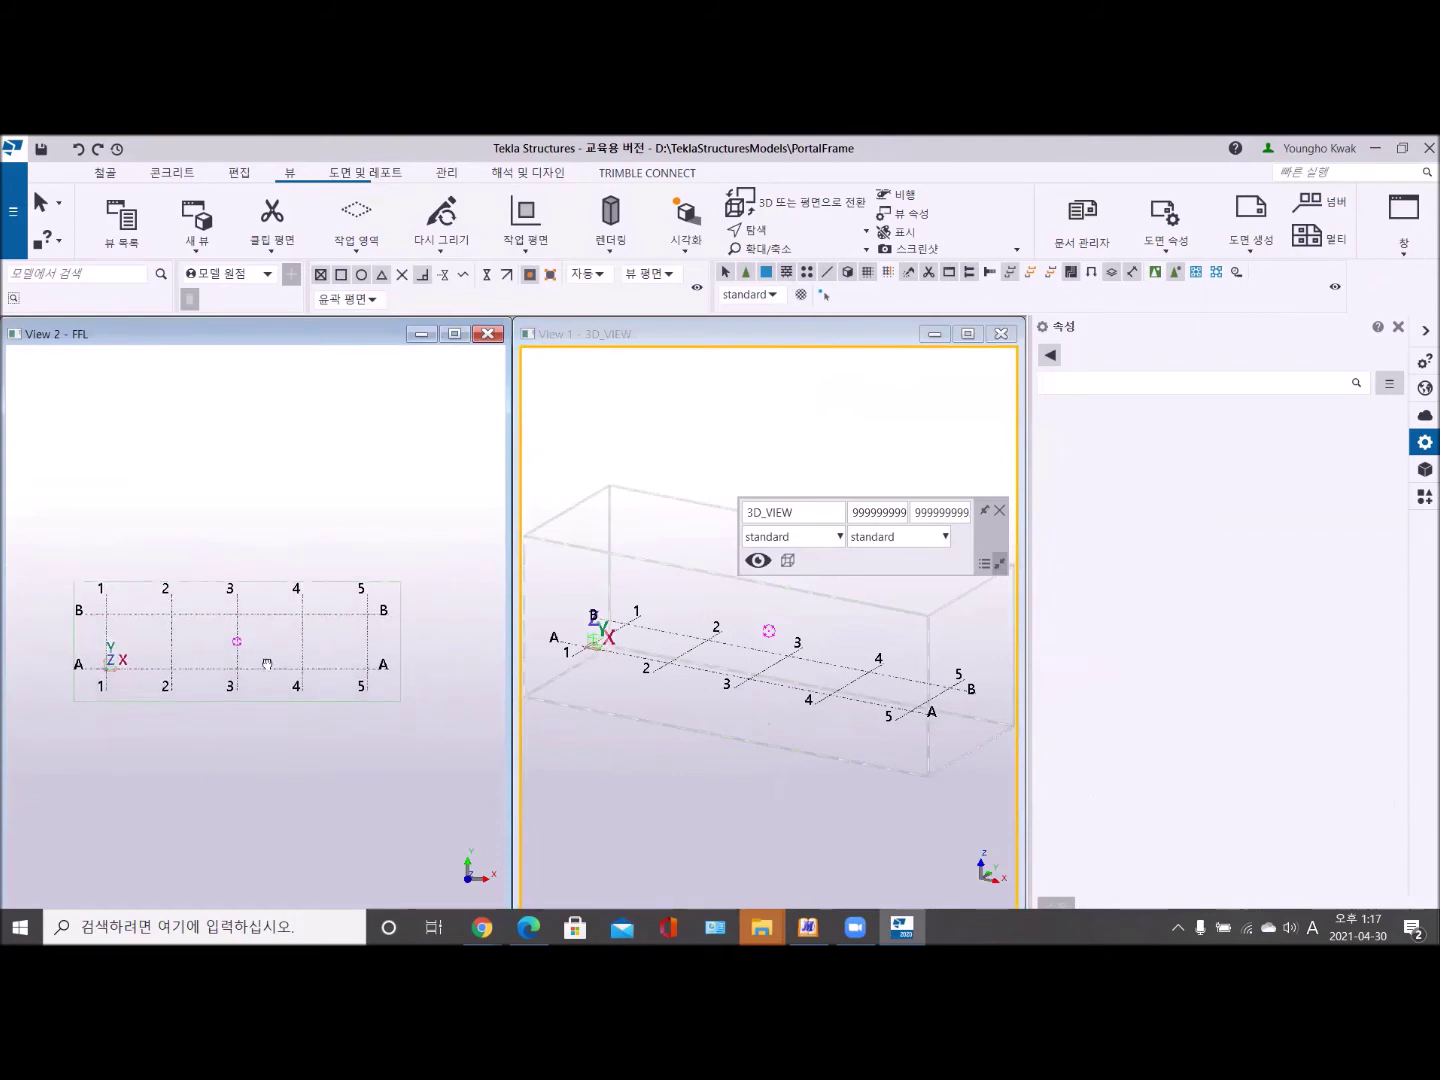
pyautogui.scroll(2, 262, 671)
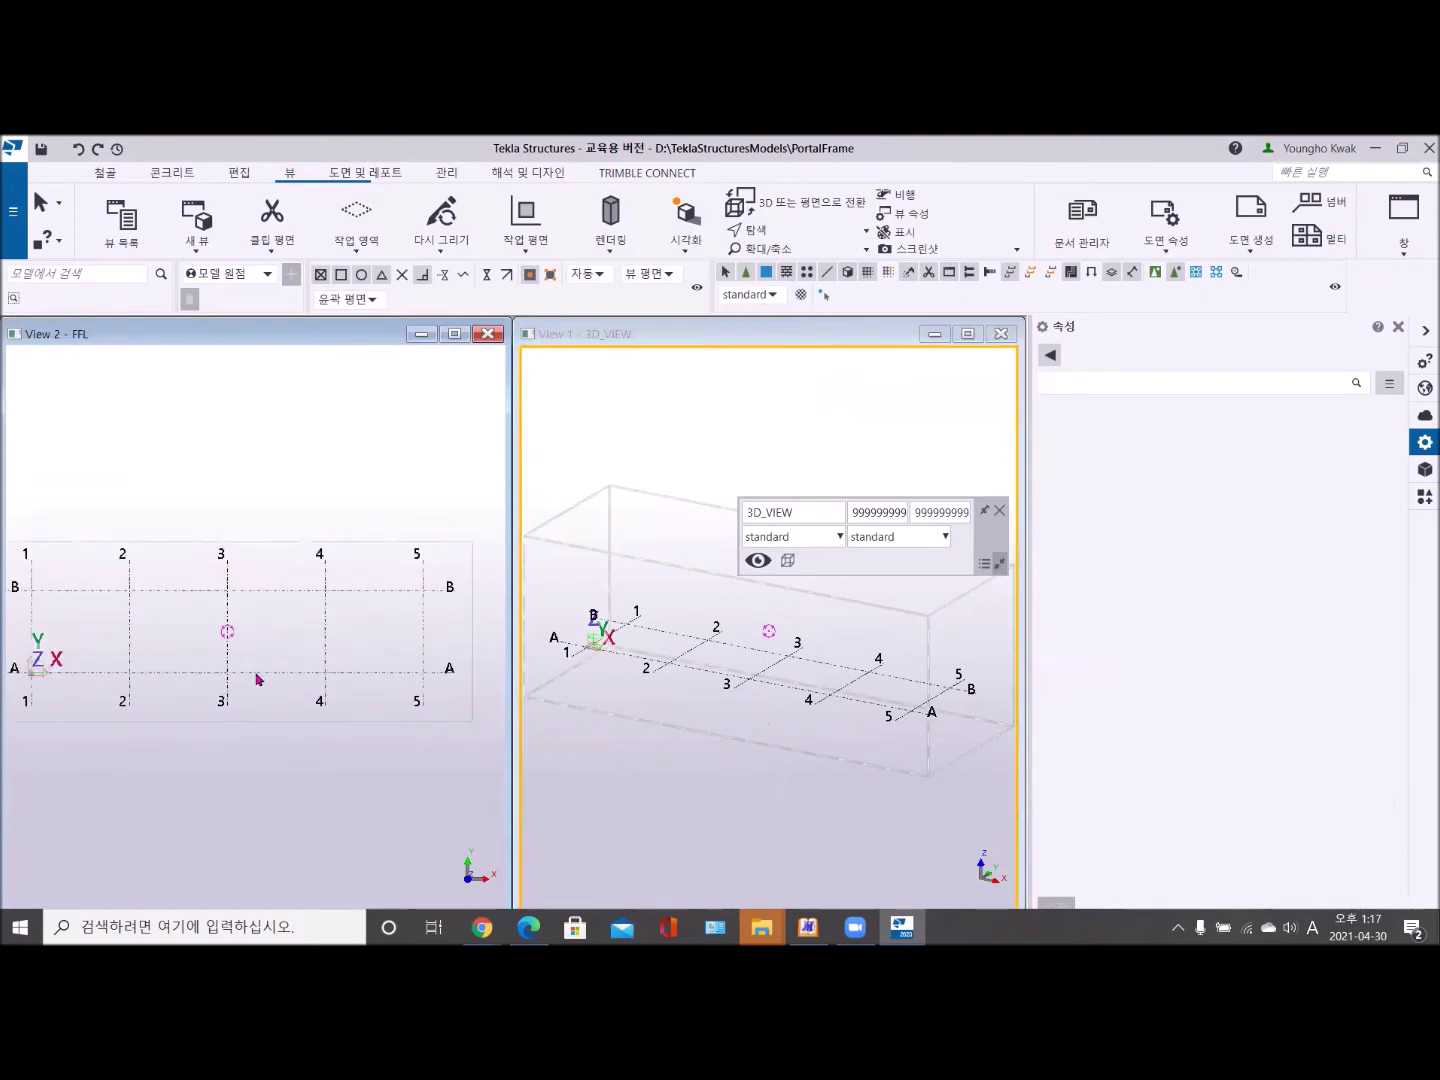
# Collapse the 3D view's contextual toolbar and maximize the FFL plan view.
pyautogui.click(748, 508)
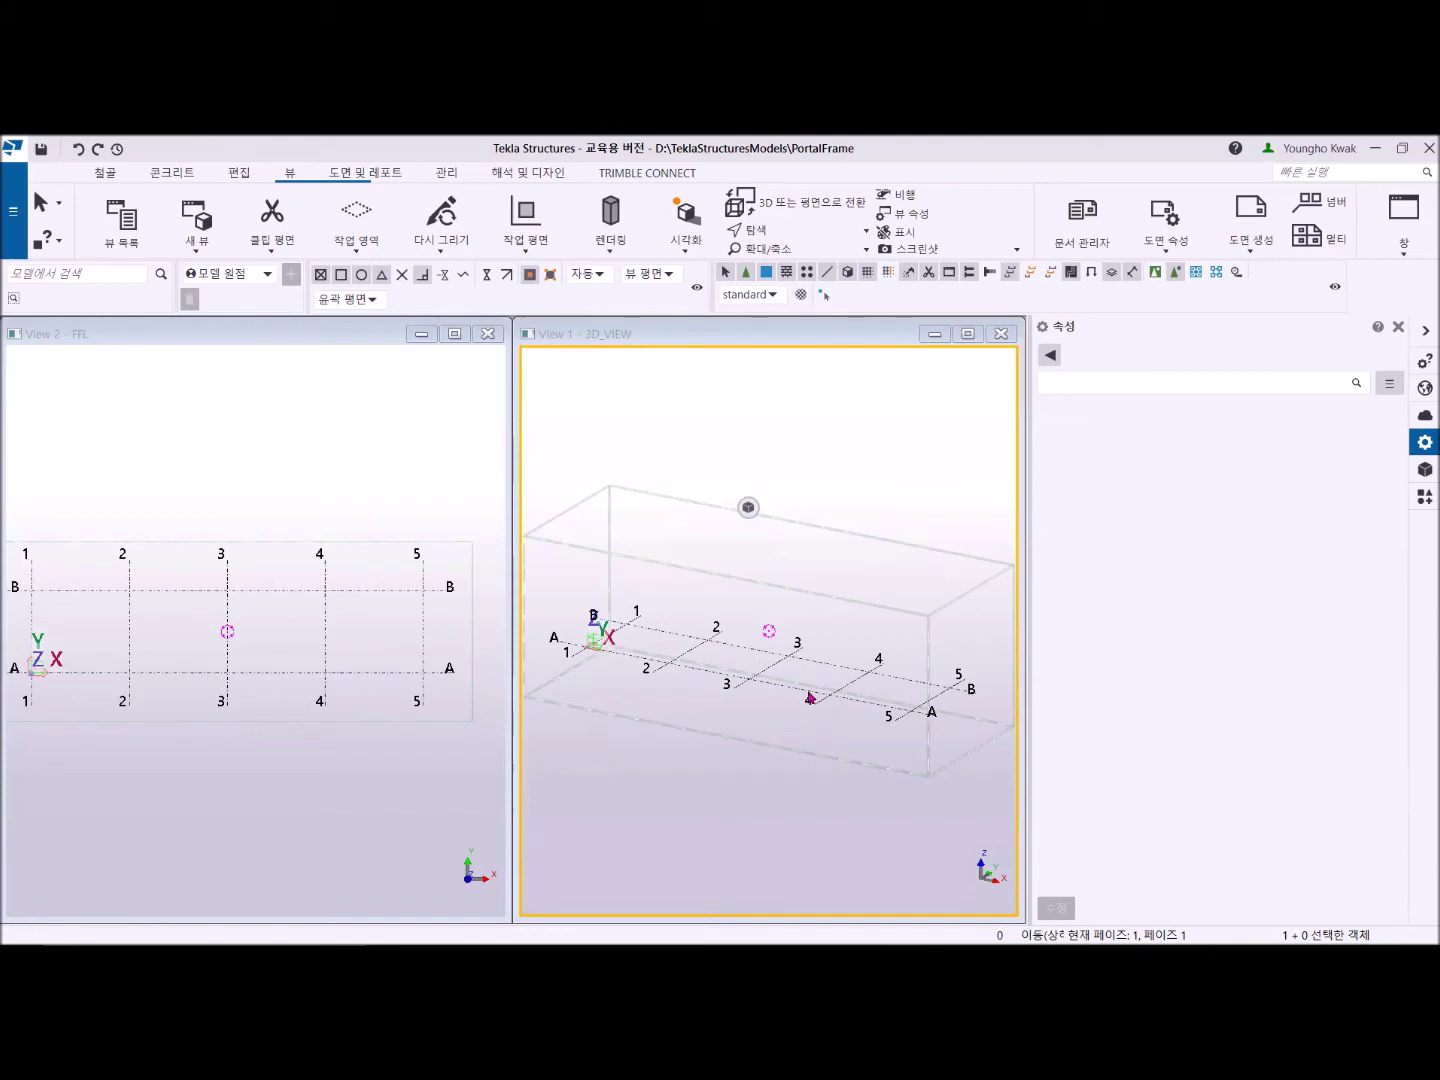
pyautogui.click(455, 335)
pyautogui.scroll(2, 617, 621)
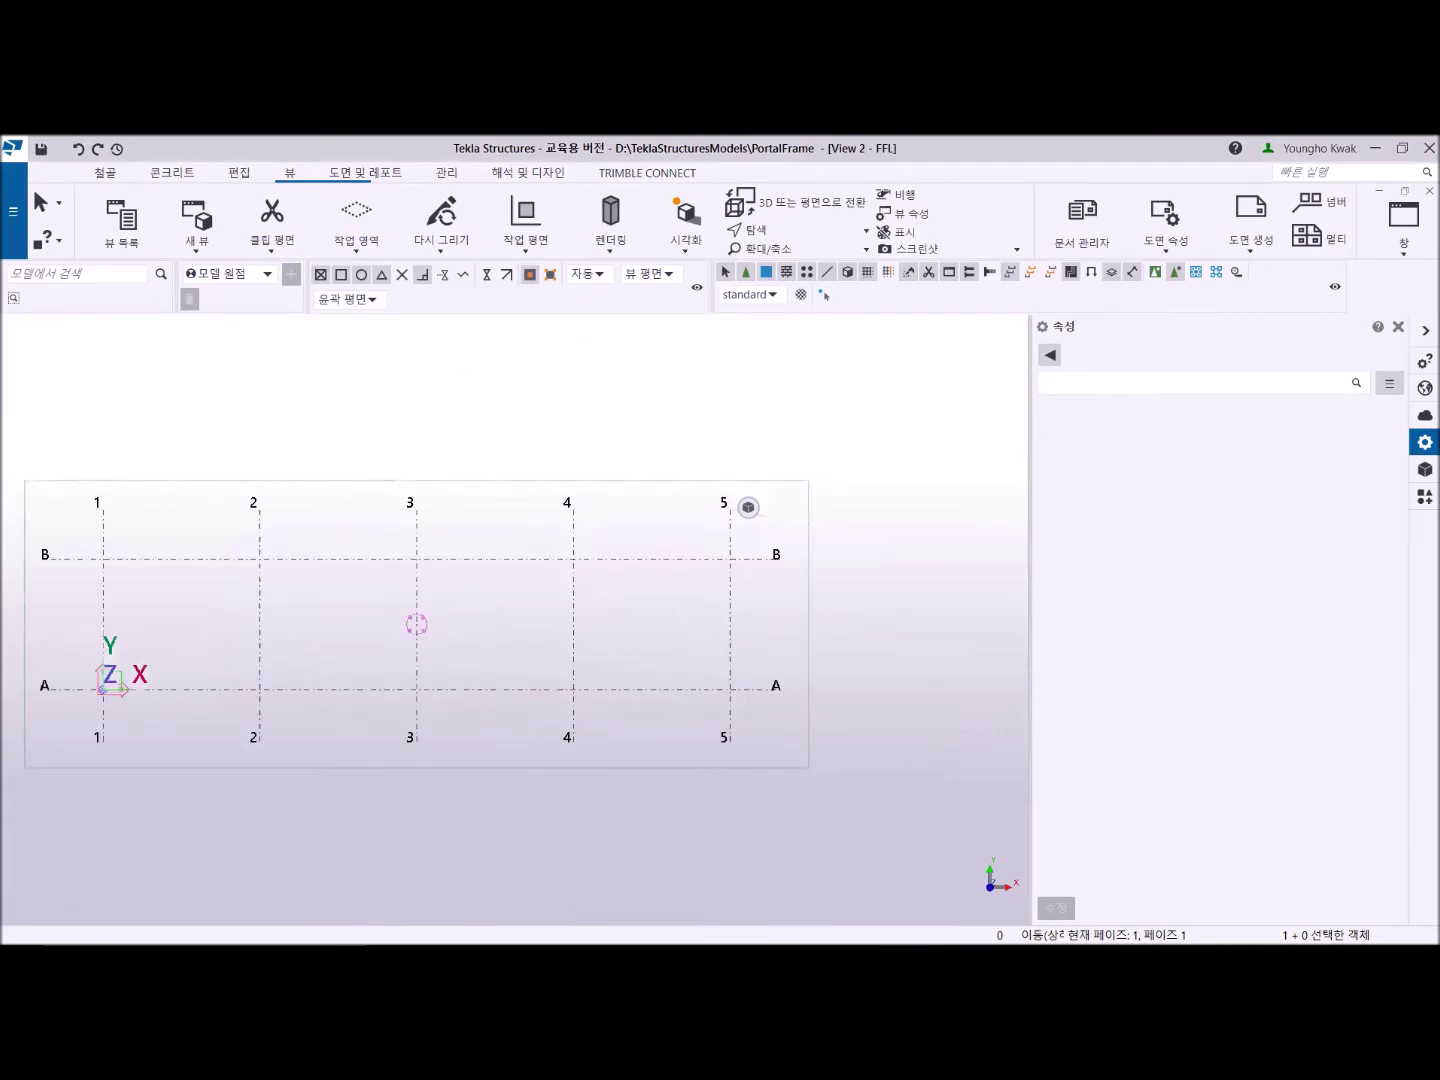
# Examine the work plane and axis symbols at the intersection of grid lines 1 and A.
pyautogui.moveTo(427, 563); pyautogui.dragTo(505, 550, button='middle')
pyautogui.scroll(4, 267, 636)
pyautogui.moveTo(267, 636); pyautogui.dragTo(405, 599, button='middle')
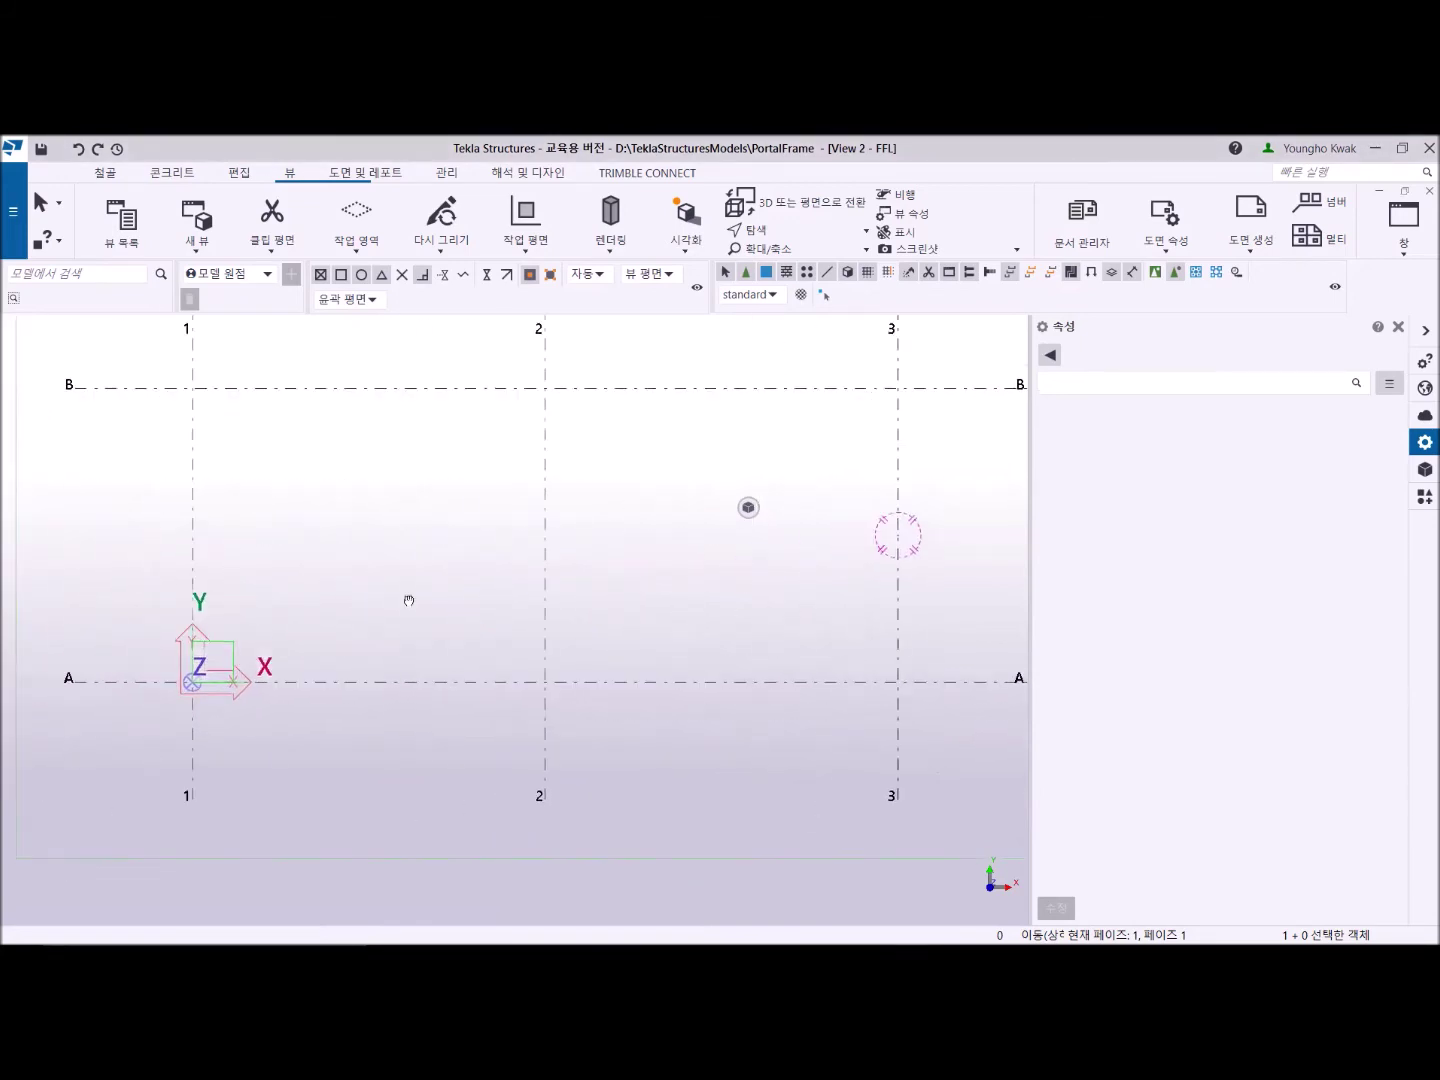
pyautogui.moveTo(257, 655); pyautogui.dragTo(383, 650, button='middle')
pyautogui.scroll(5, 305, 678)
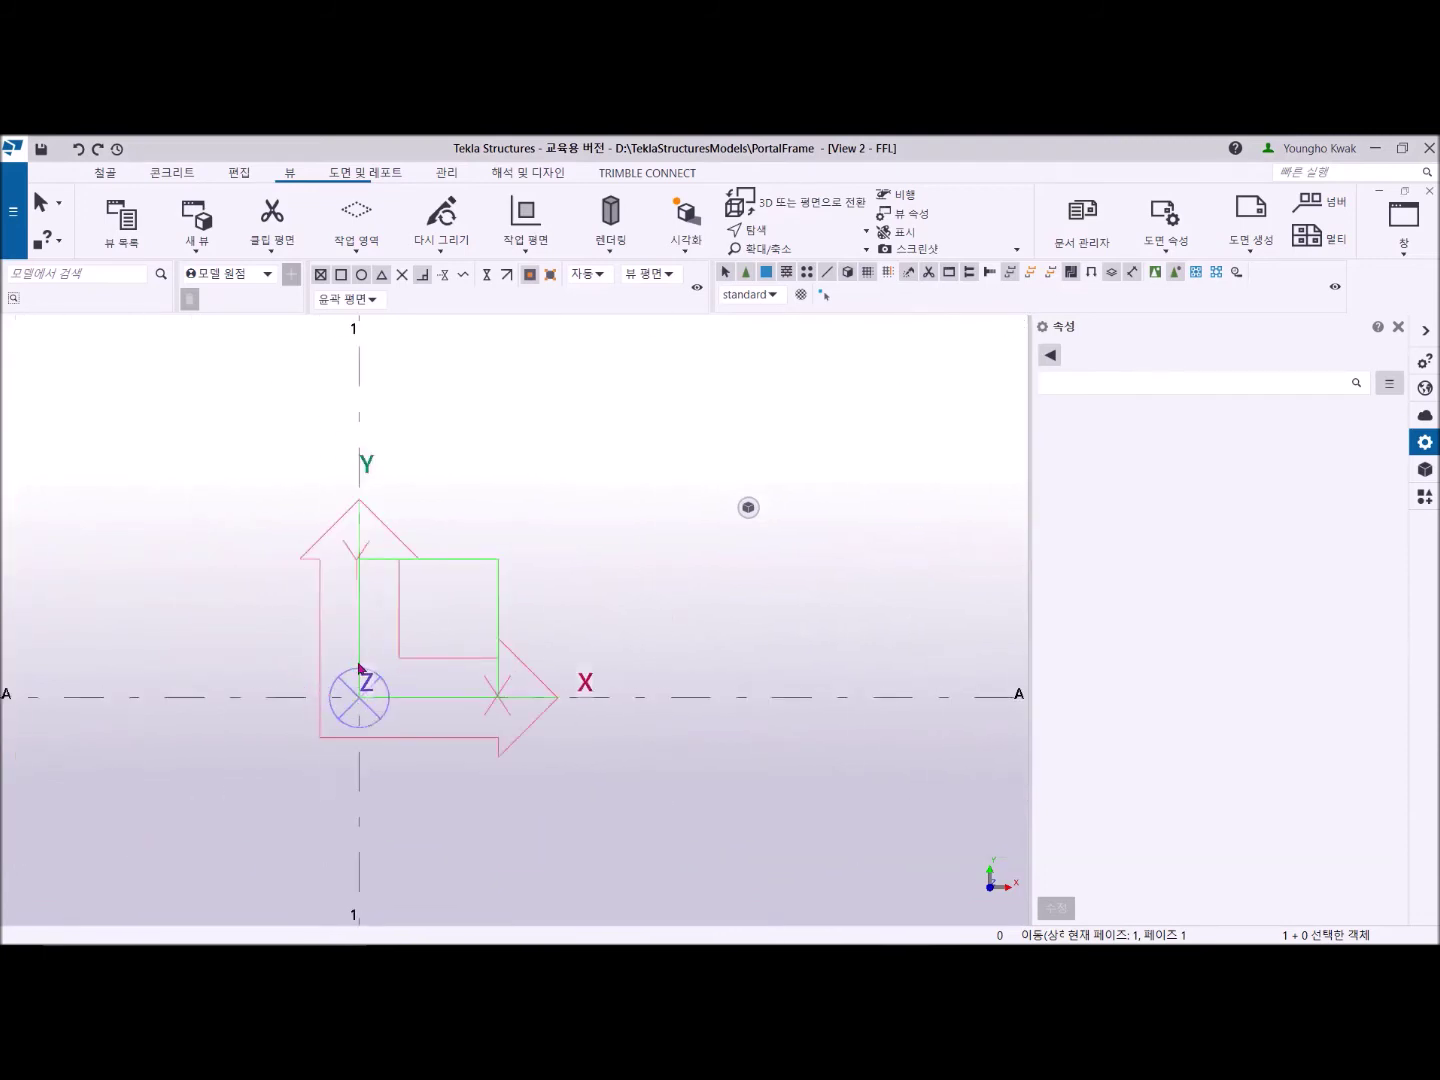
pyautogui.scroll(-3, 358, 706)
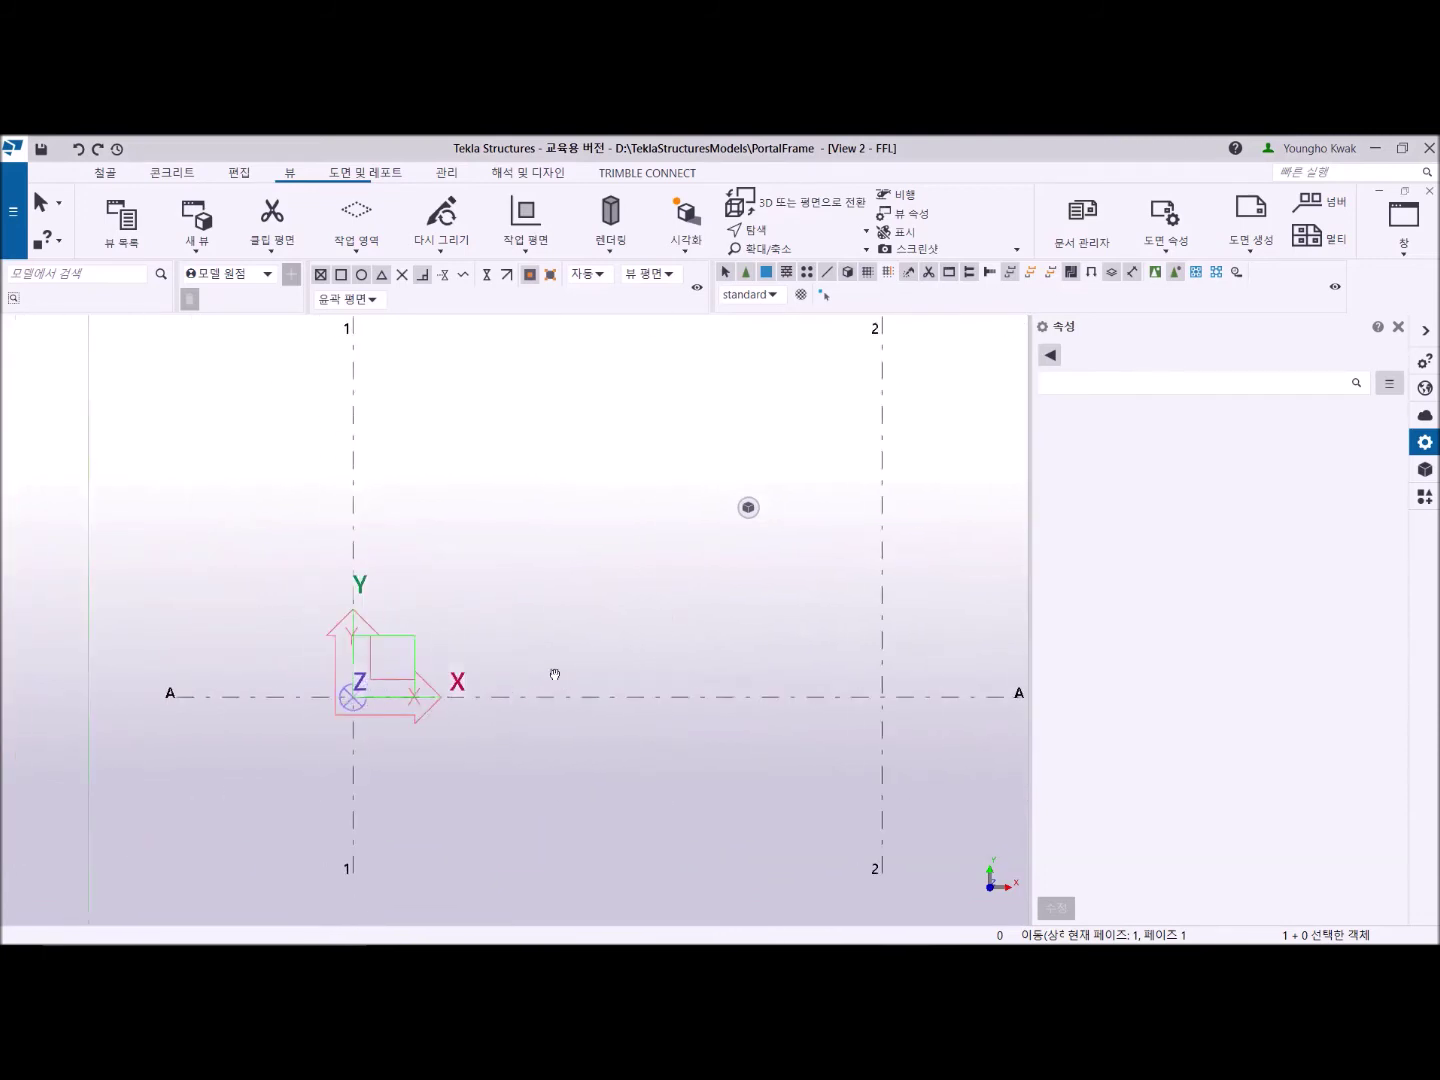
pyautogui.moveTo(553, 675); pyautogui.dragTo(430, 703, button='middle')
pyautogui.scroll(-2, 461, 706)
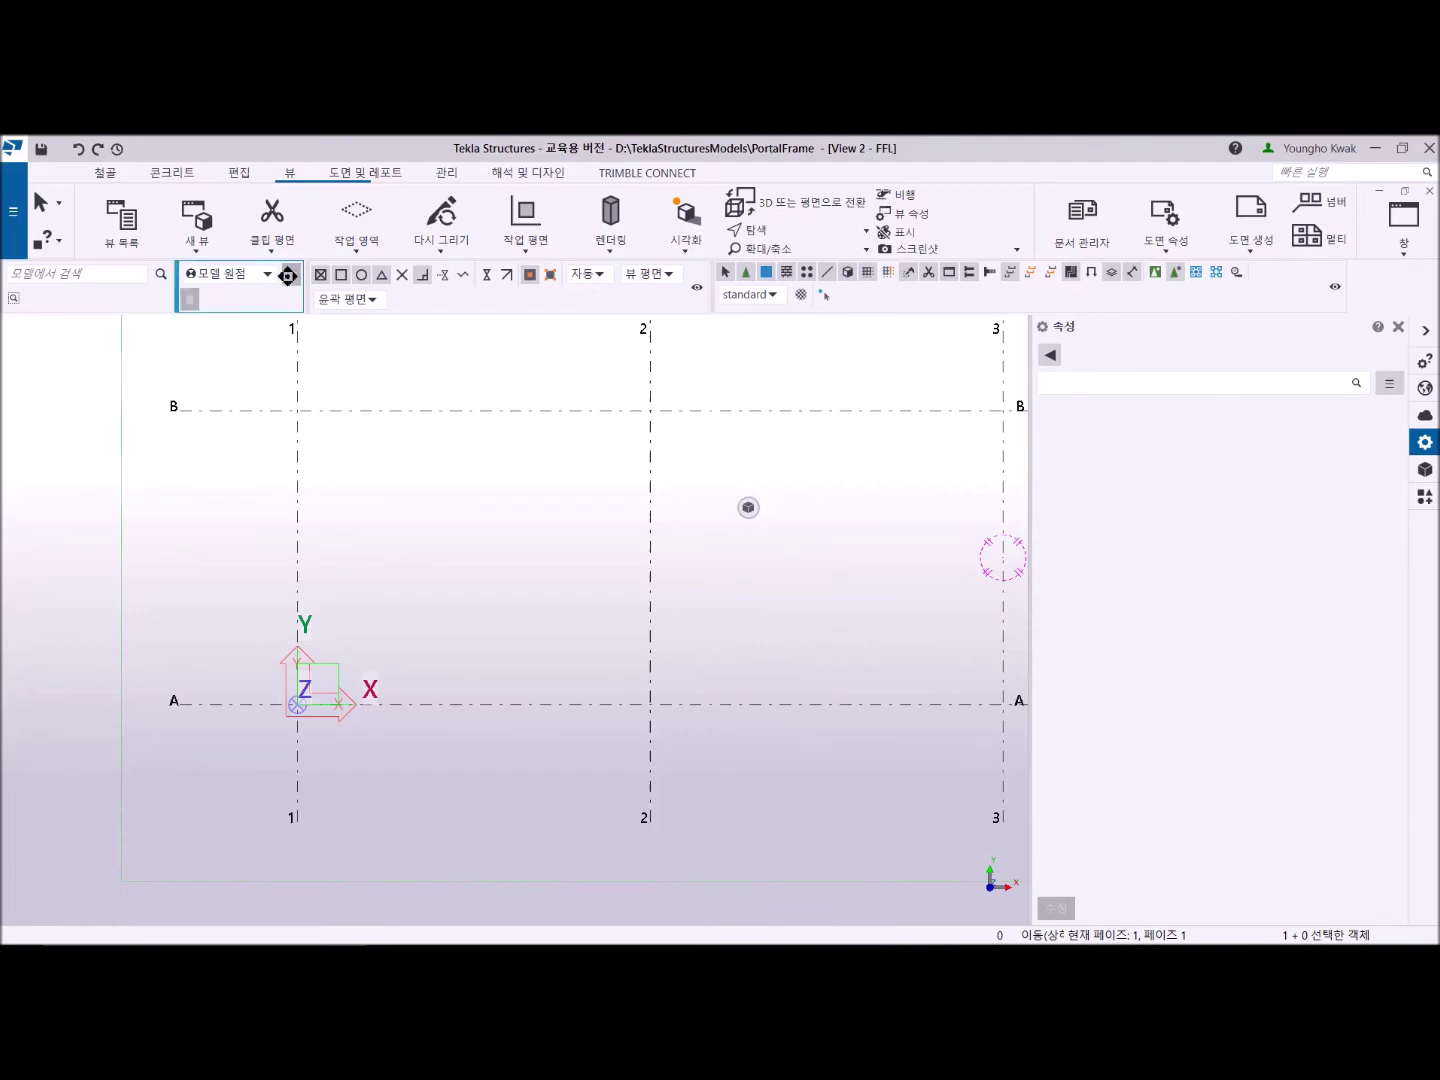
# Add points at arbitrary positions on the midpoints of grid lines A and B between grid lines 1 and 2.
pyautogui.click(235, 178)
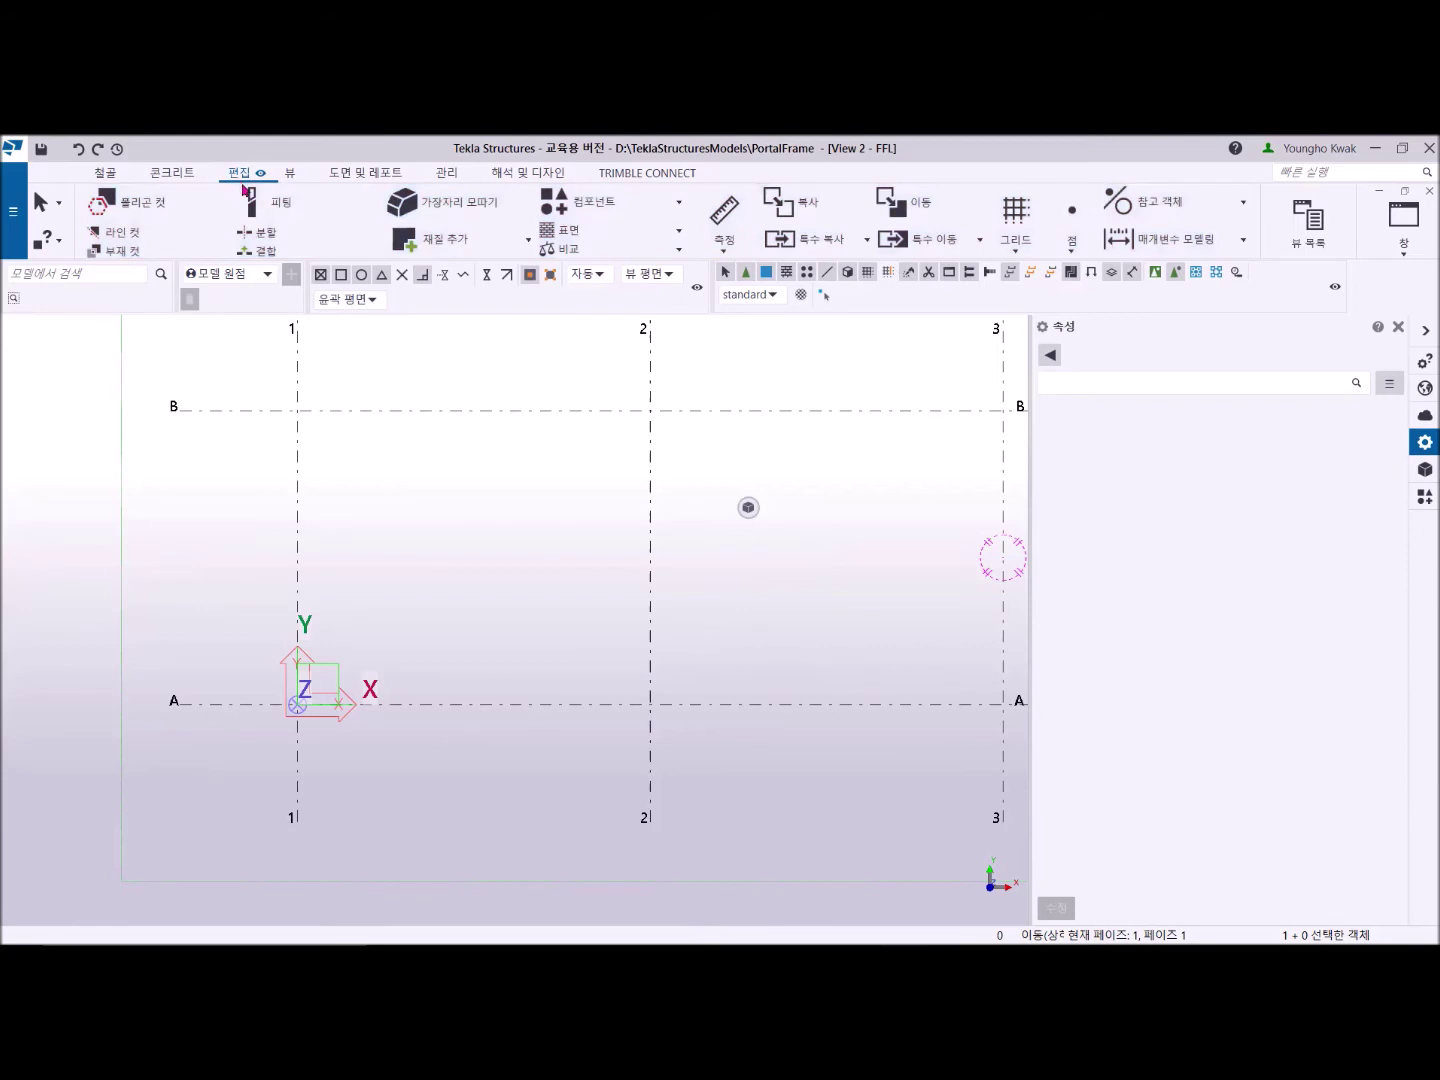
pyautogui.scroll(-2, 514, 241)
pyautogui.scroll(-1, 483, 238)
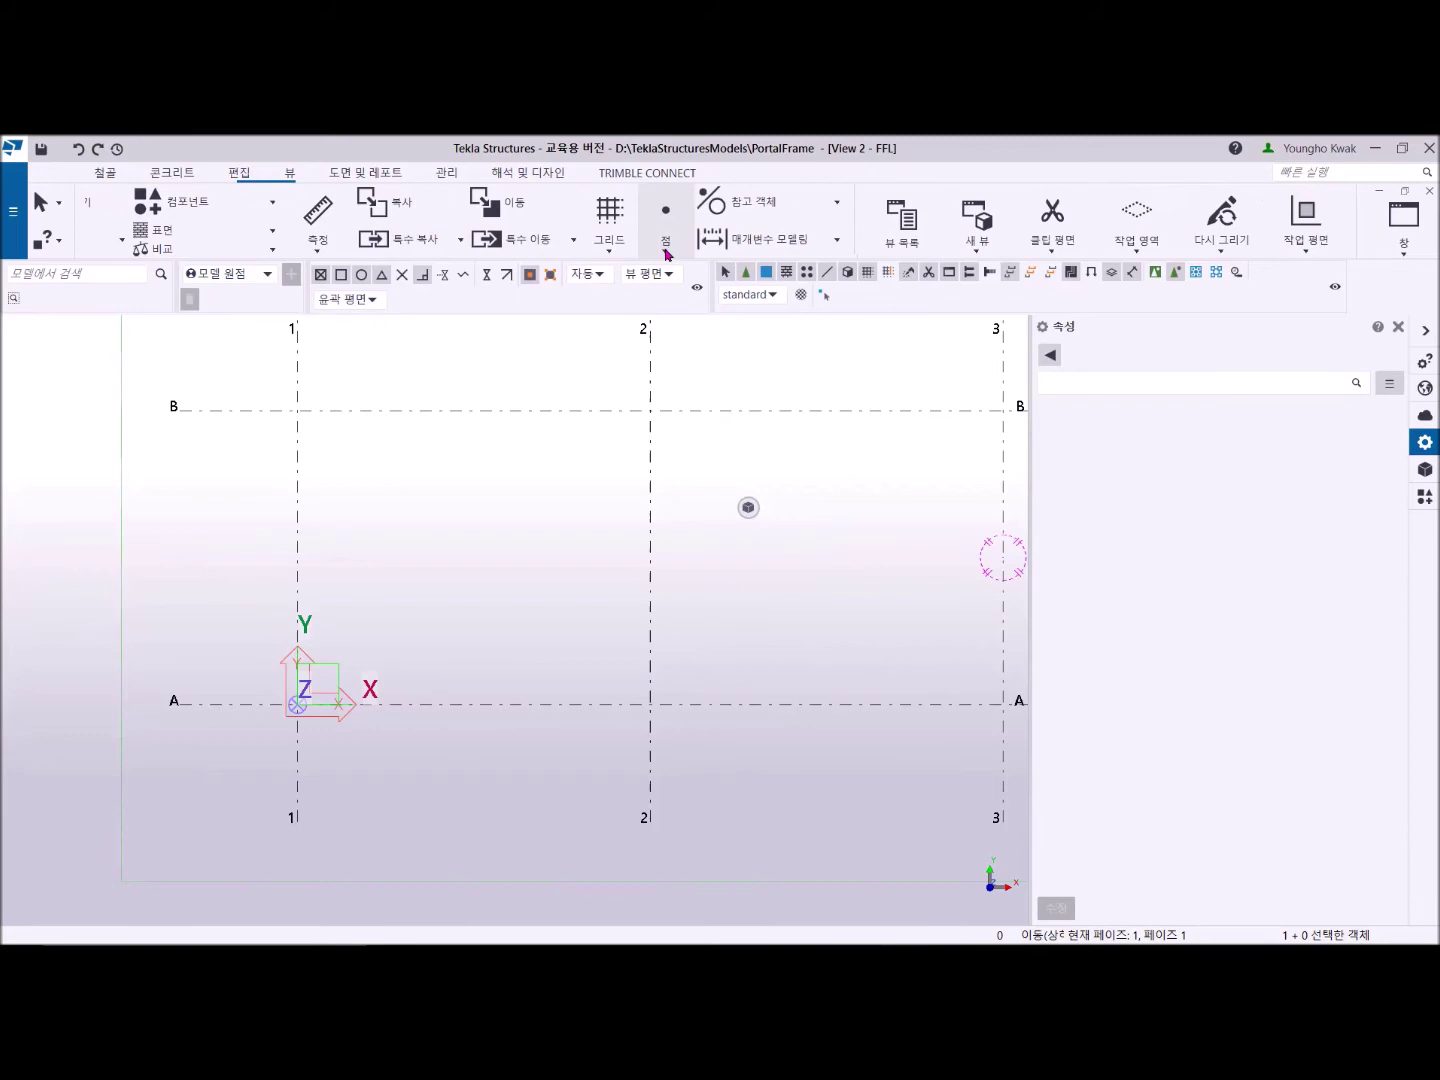
pyautogui.click(667, 254)
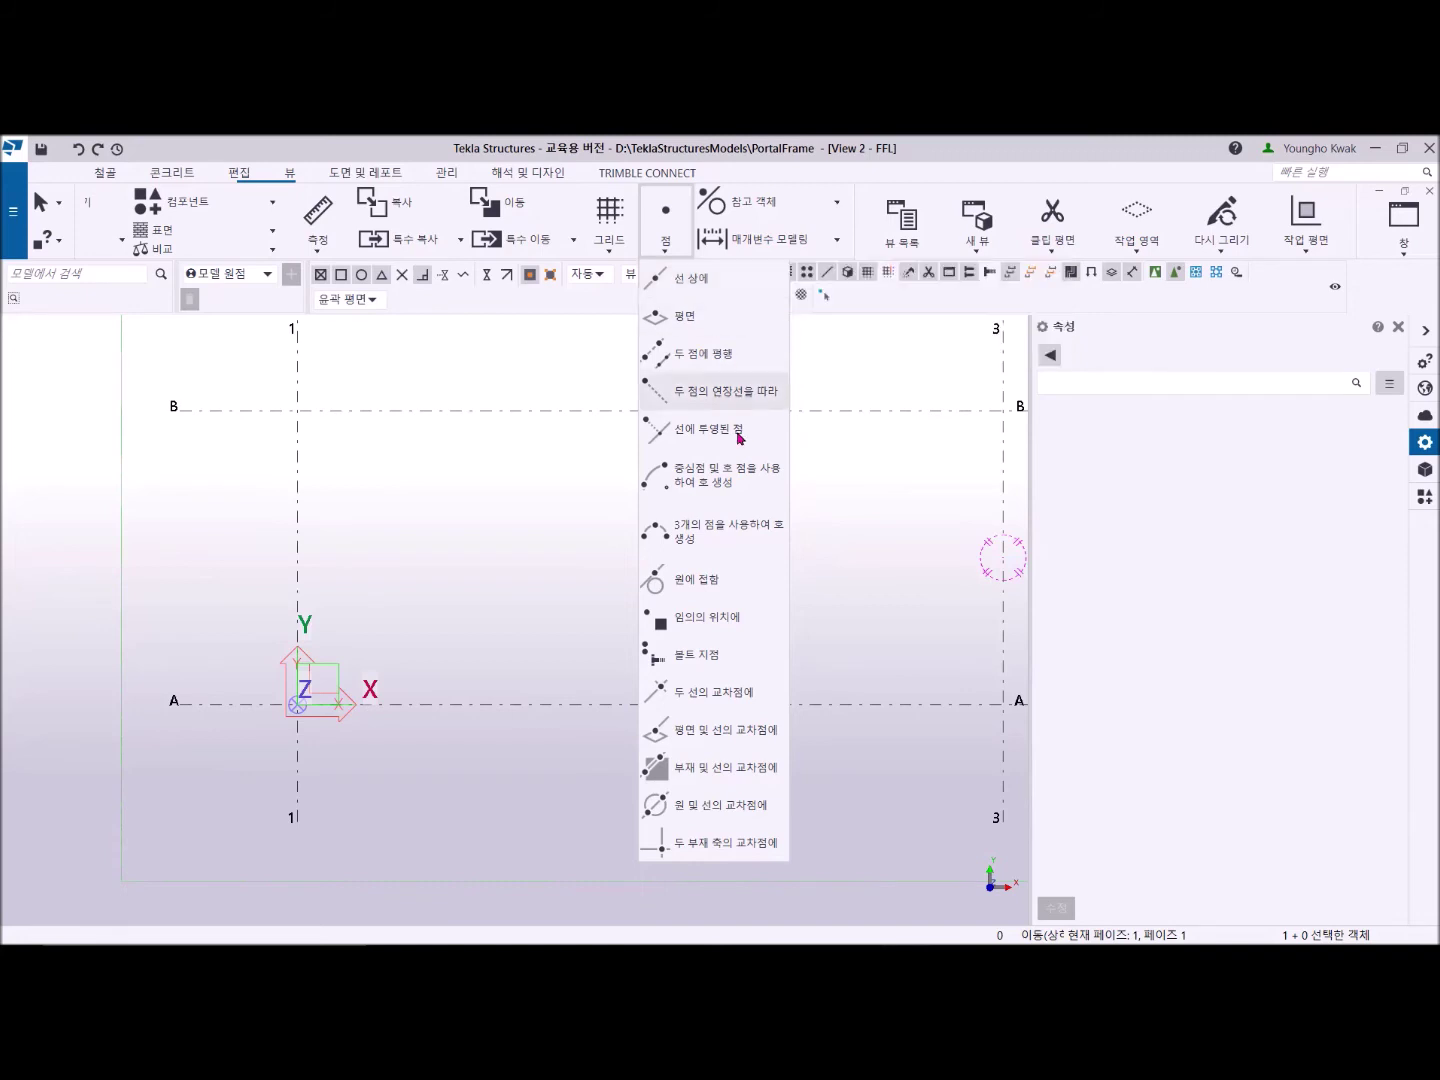
pyautogui.click(726, 630)
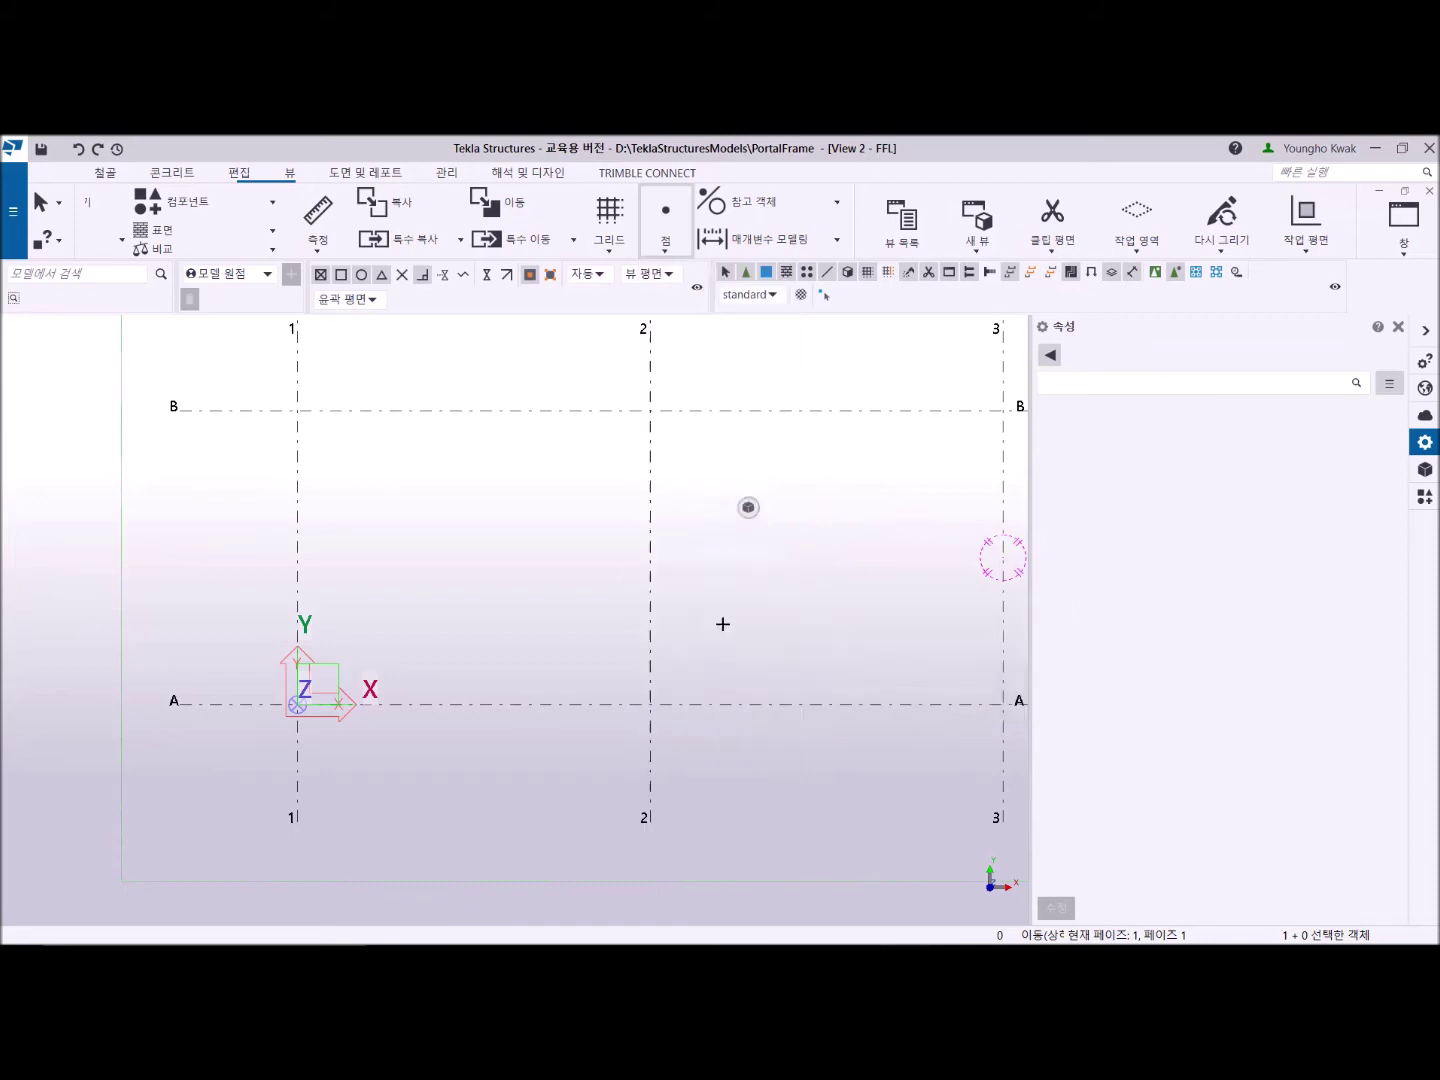
pyautogui.click(473, 707)
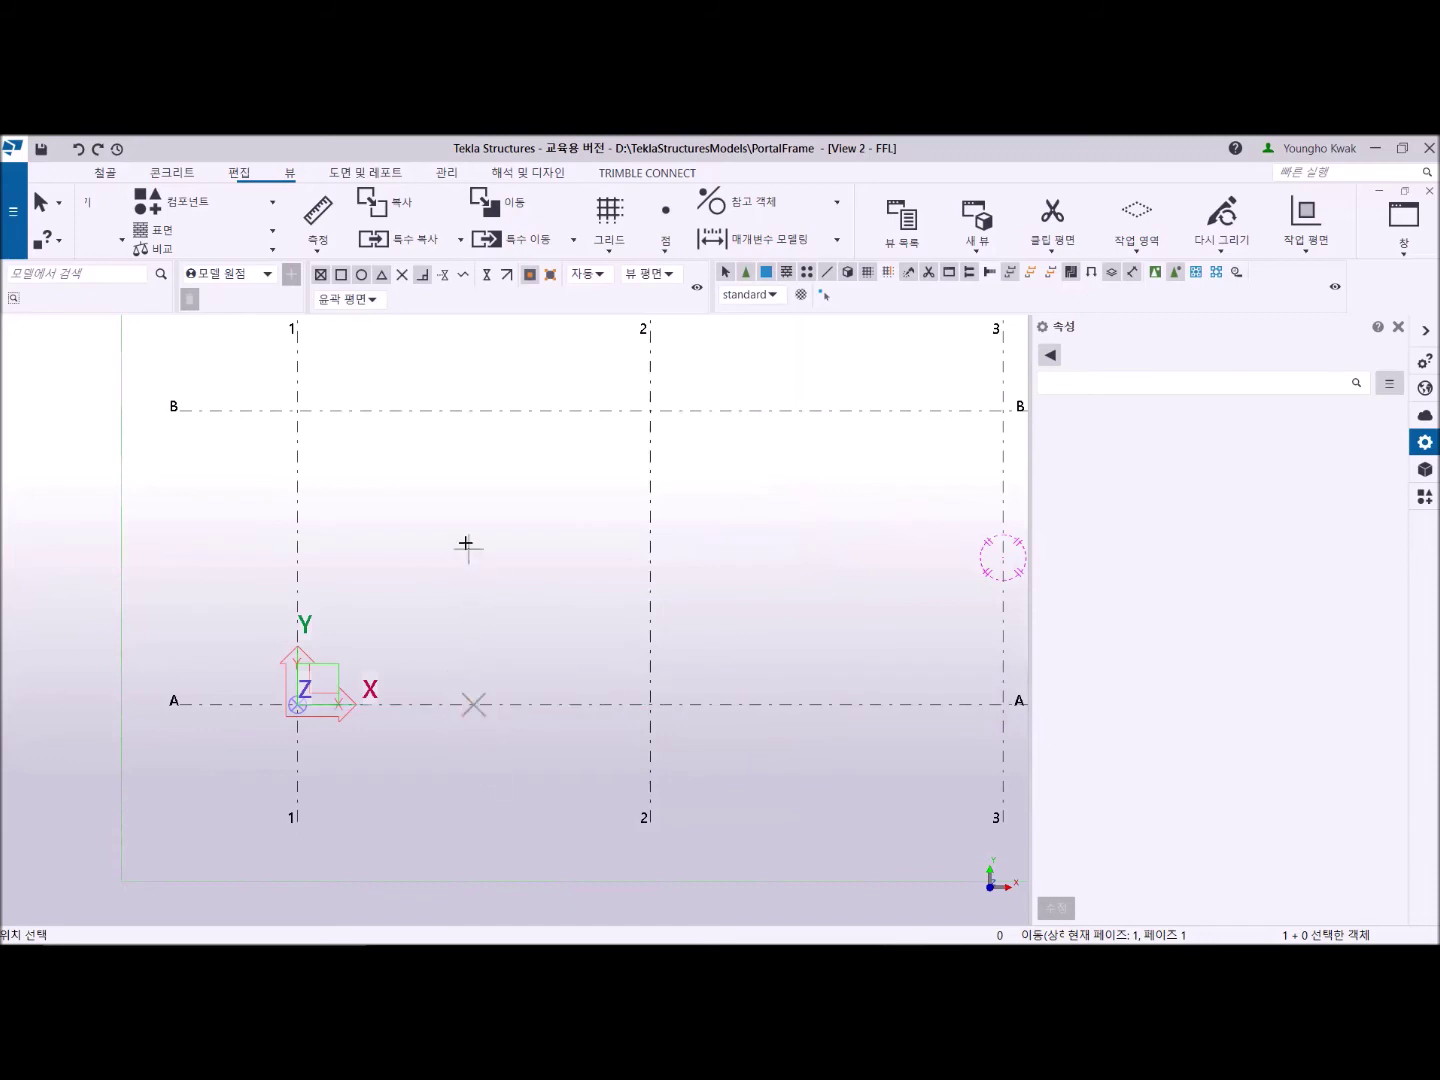
pyautogui.click(478, 409)
pyautogui.rightClick(476, 478)
pyautogui.click(510, 491)
# Add 4 equally spaced points along the line between the two midpoint points on grid lines A and B.
pyautogui.moveTo(492, 559); pyautogui.dragTo(550, 582, button='middle')
pyautogui.scroll(2, 549, 581)
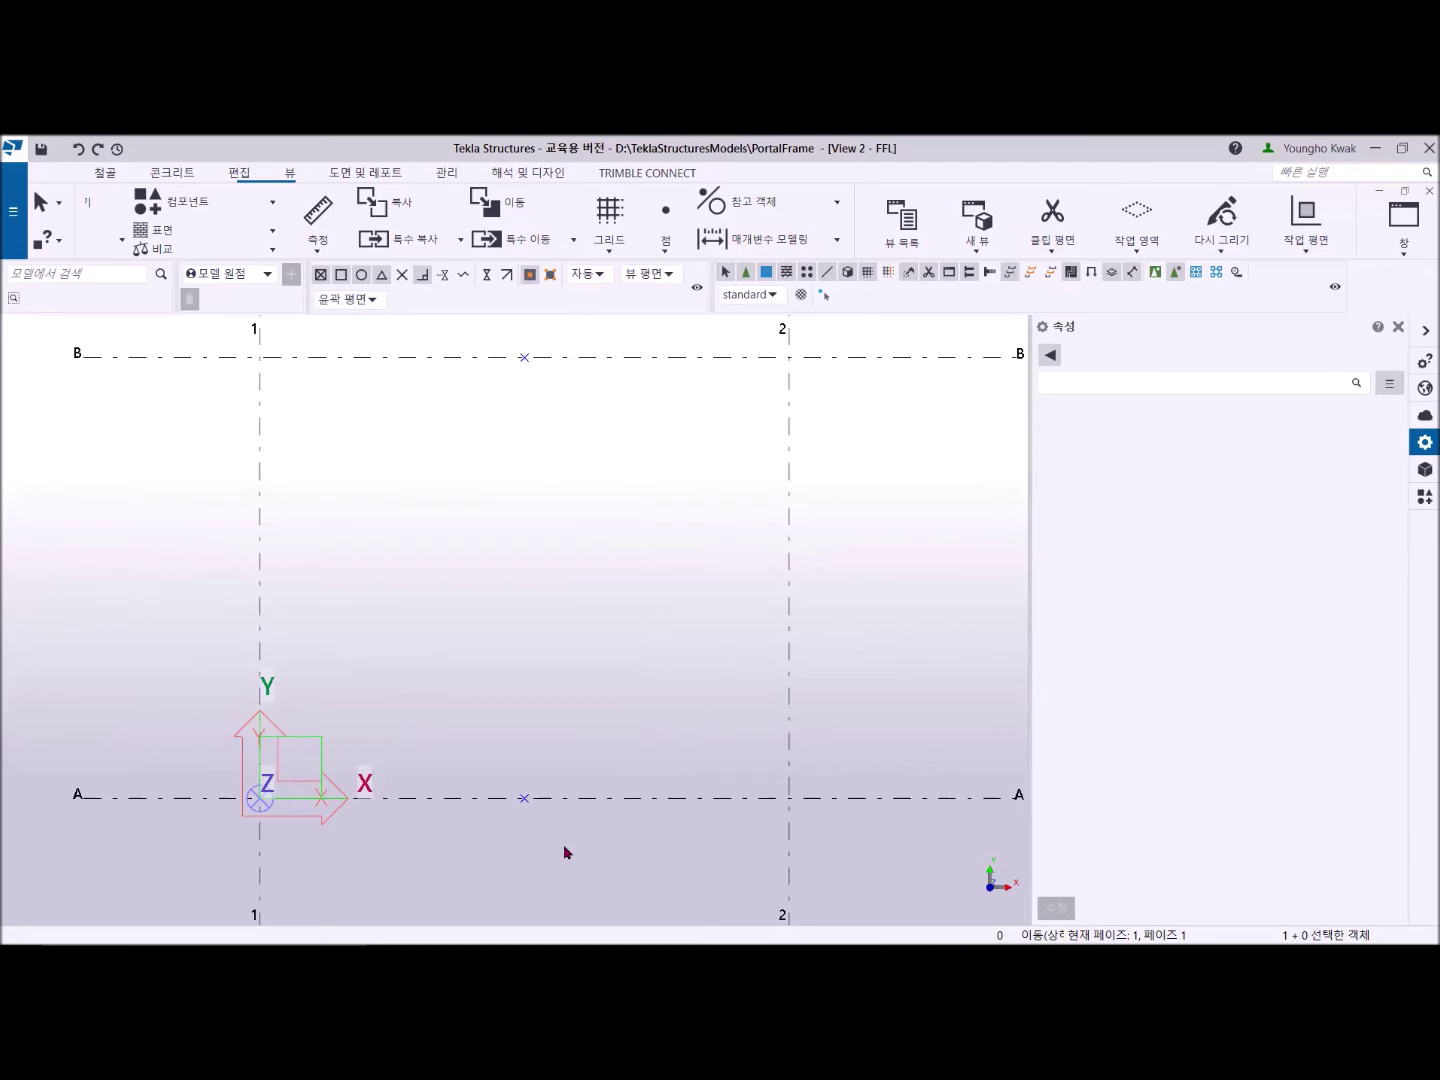
pyautogui.click(667, 255)
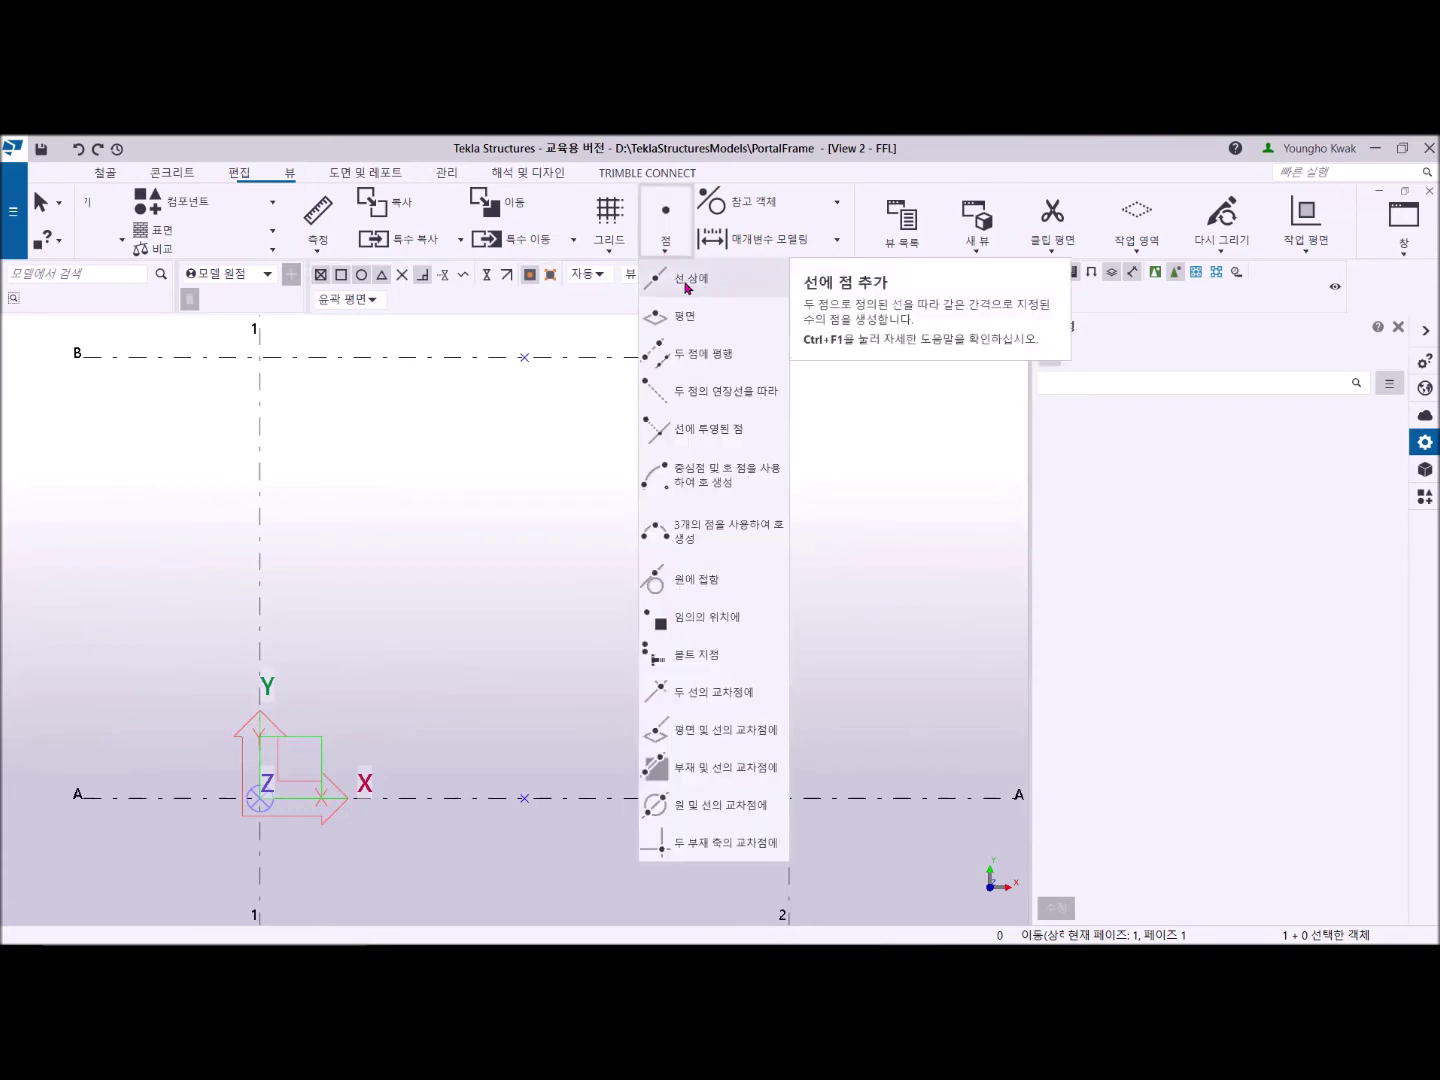
pyautogui.click(687, 284)
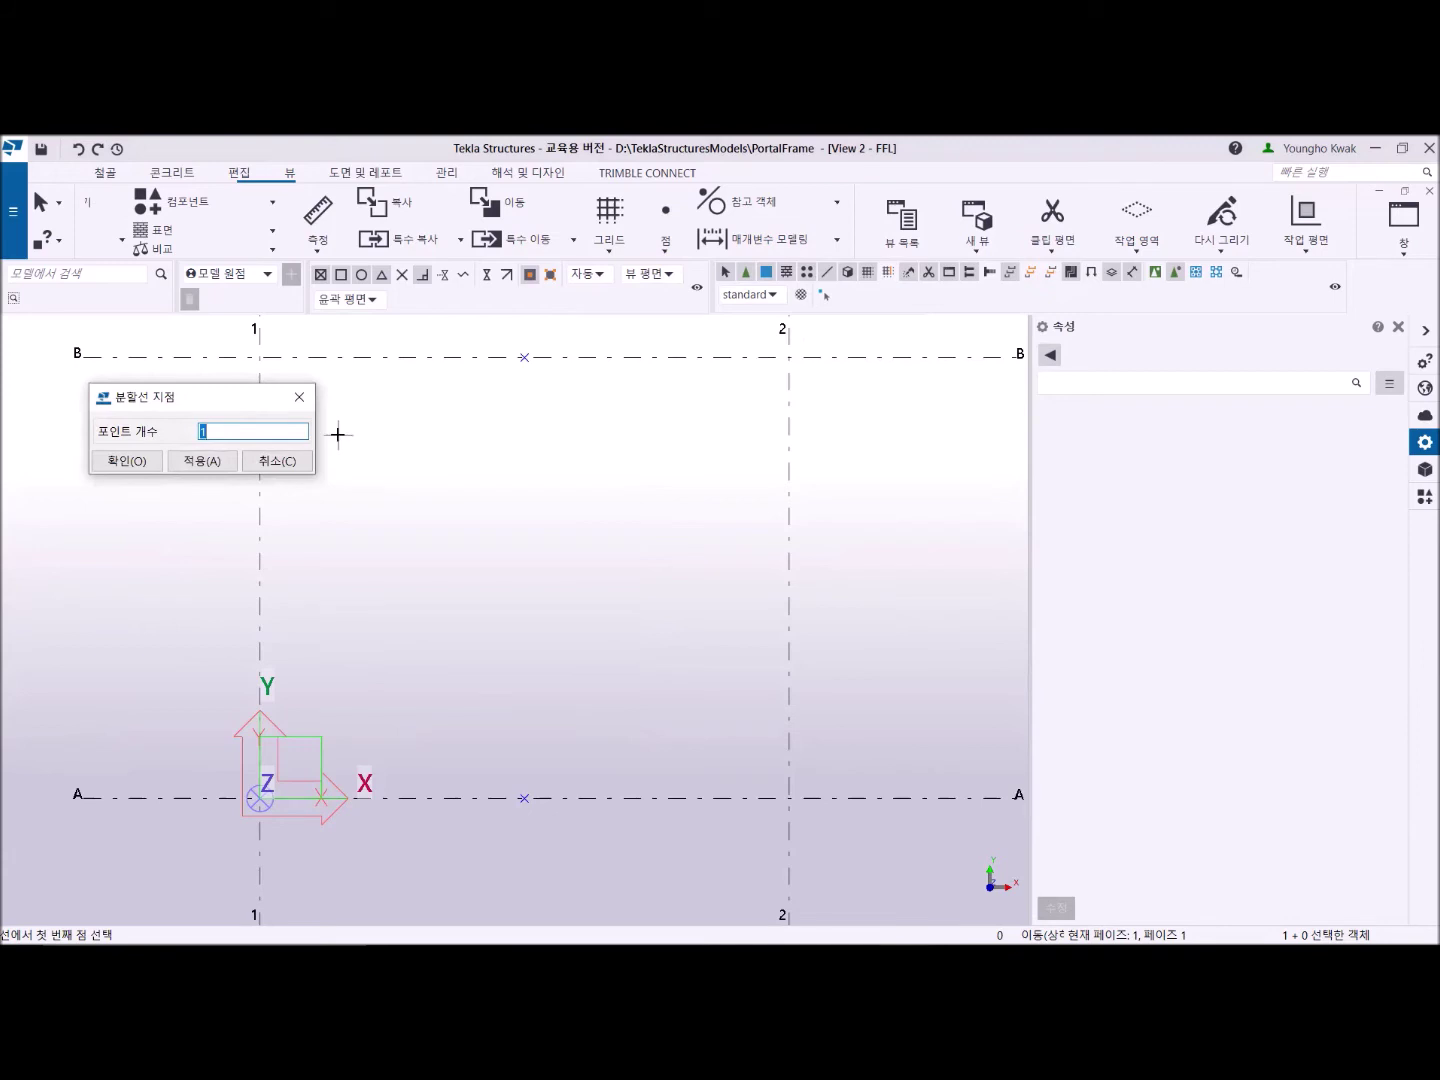
pyautogui.write('4')
pyautogui.click(199, 462)
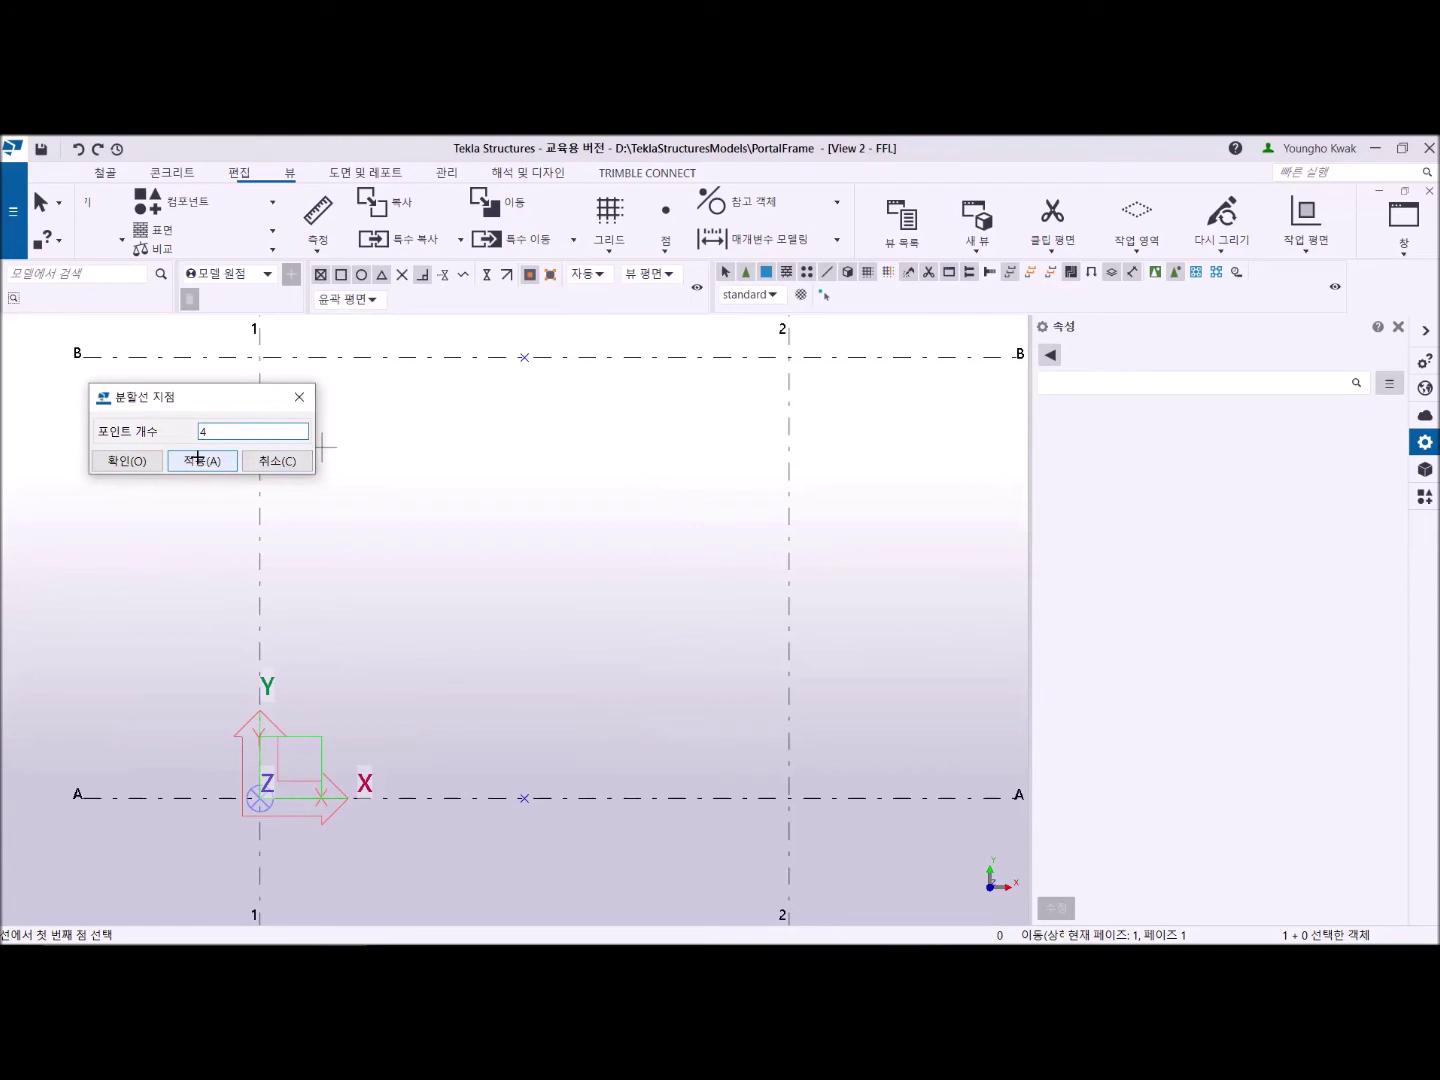
pyautogui.click(126, 461)
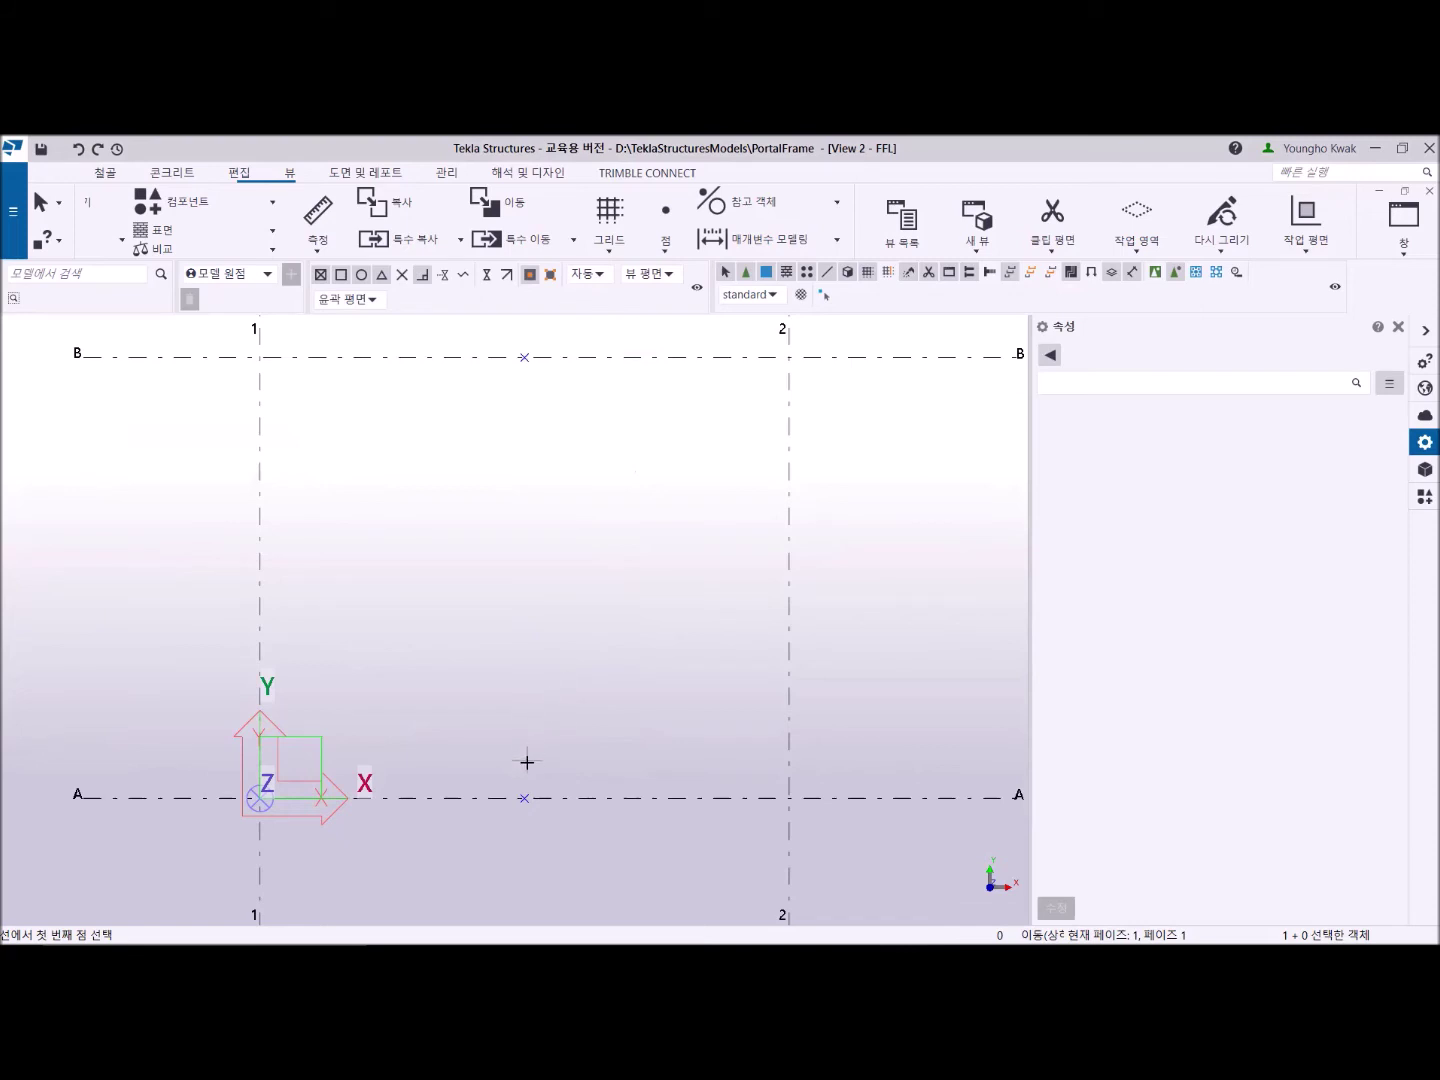
pyautogui.click(525, 797)
pyautogui.click(524, 355)
pyautogui.rightClick(616, 479)
pyautogui.click(657, 492)
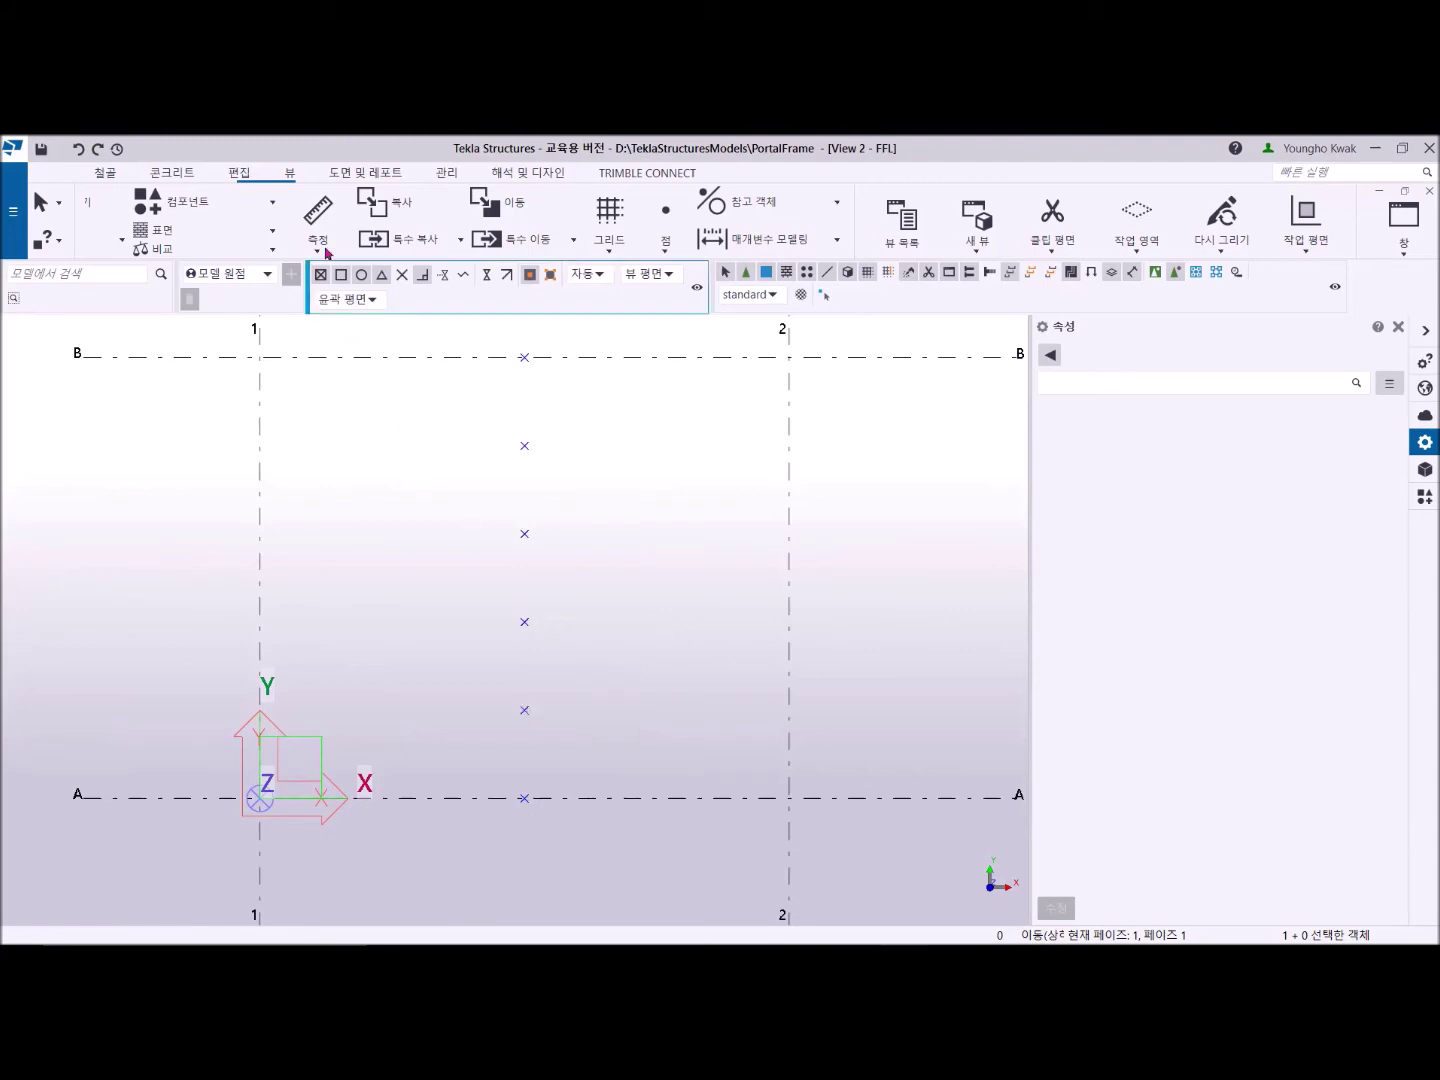
# Turn on the visibility of model points in the FFL view's display settings and redraw the view.
pyautogui.click(289, 176)
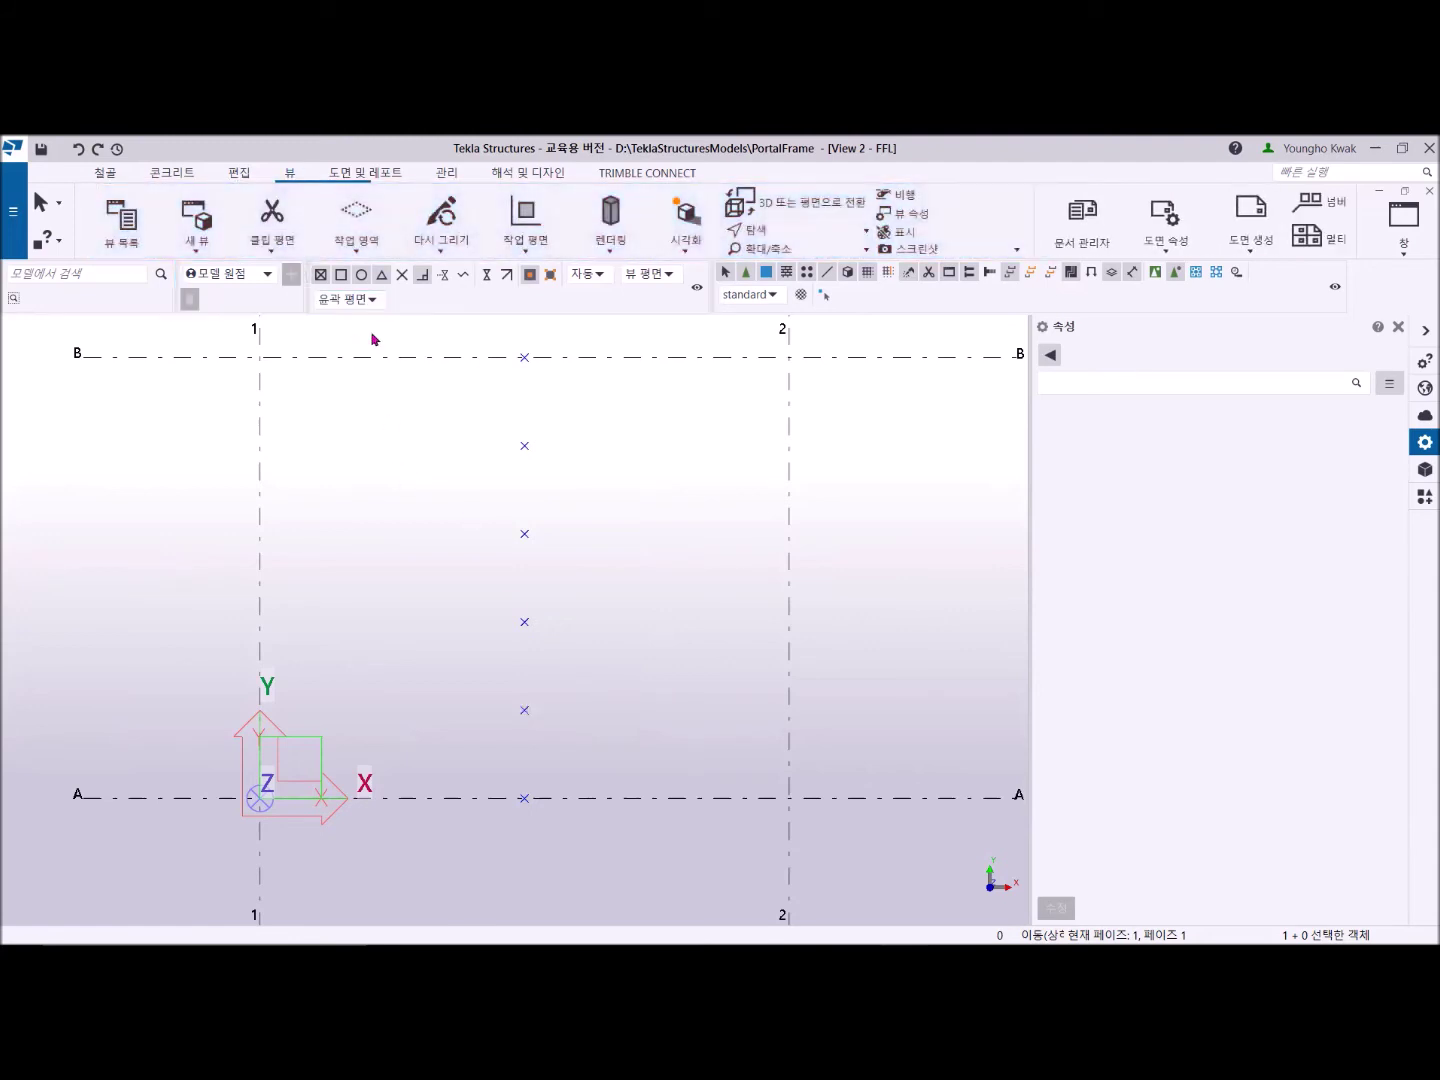
pyautogui.click(446, 222)
pyautogui.doubleClick(445, 506)
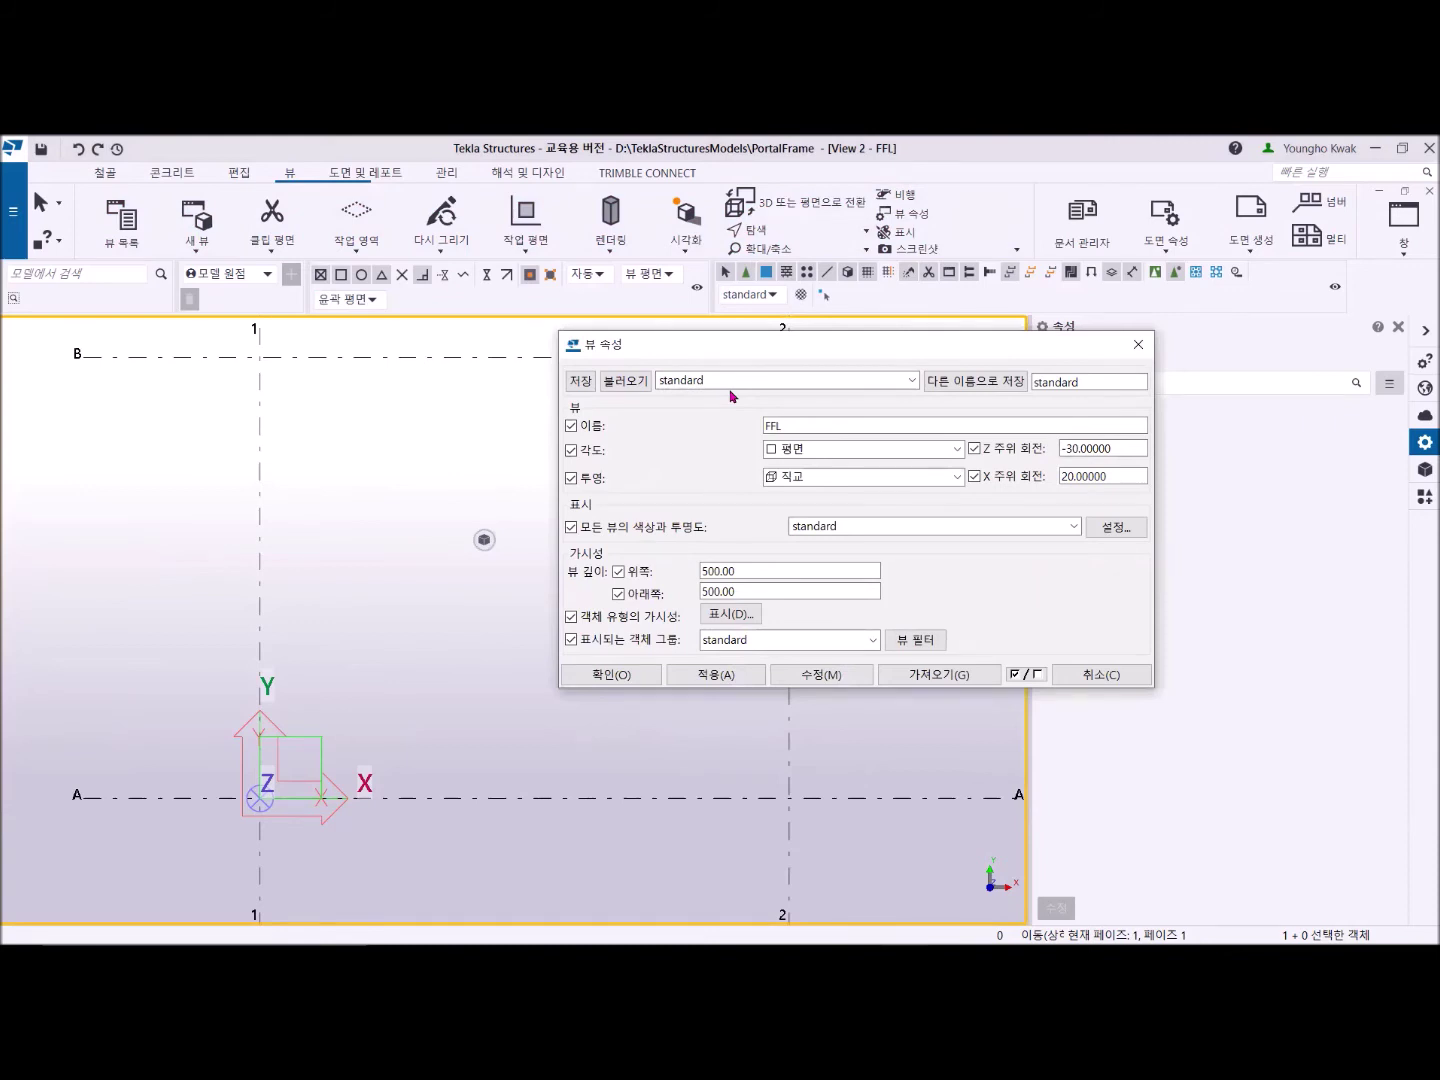
pyautogui.click(731, 614)
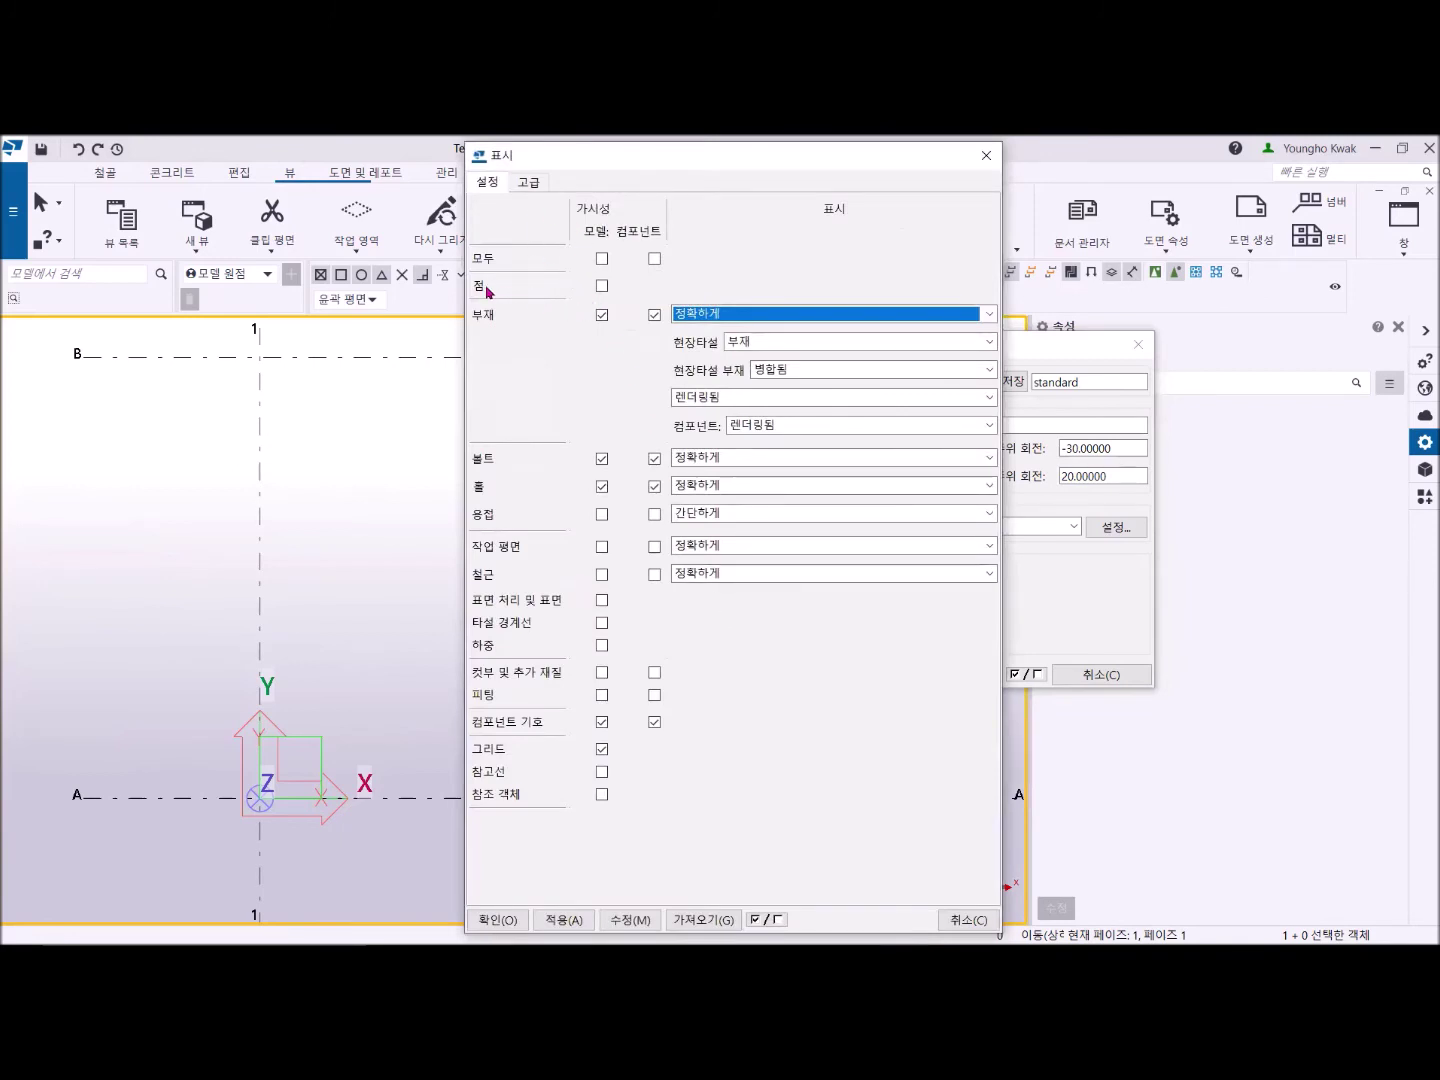
pyautogui.click(600, 287)
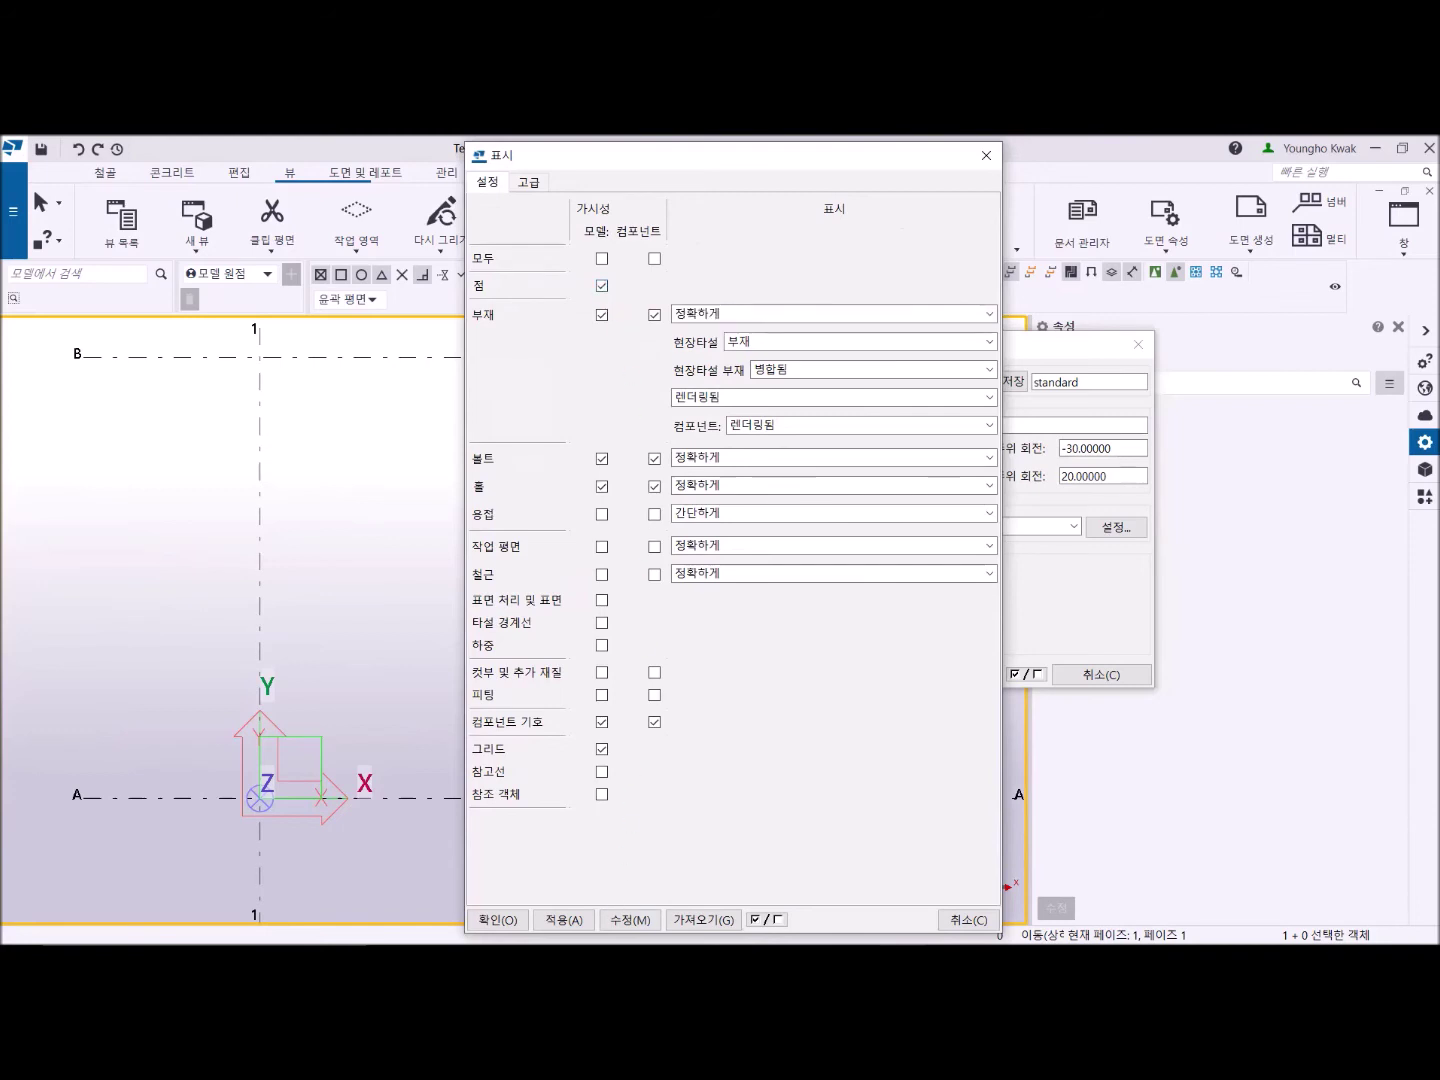
pyautogui.click(628, 919)
pyautogui.click(497, 919)
pyautogui.click(824, 677)
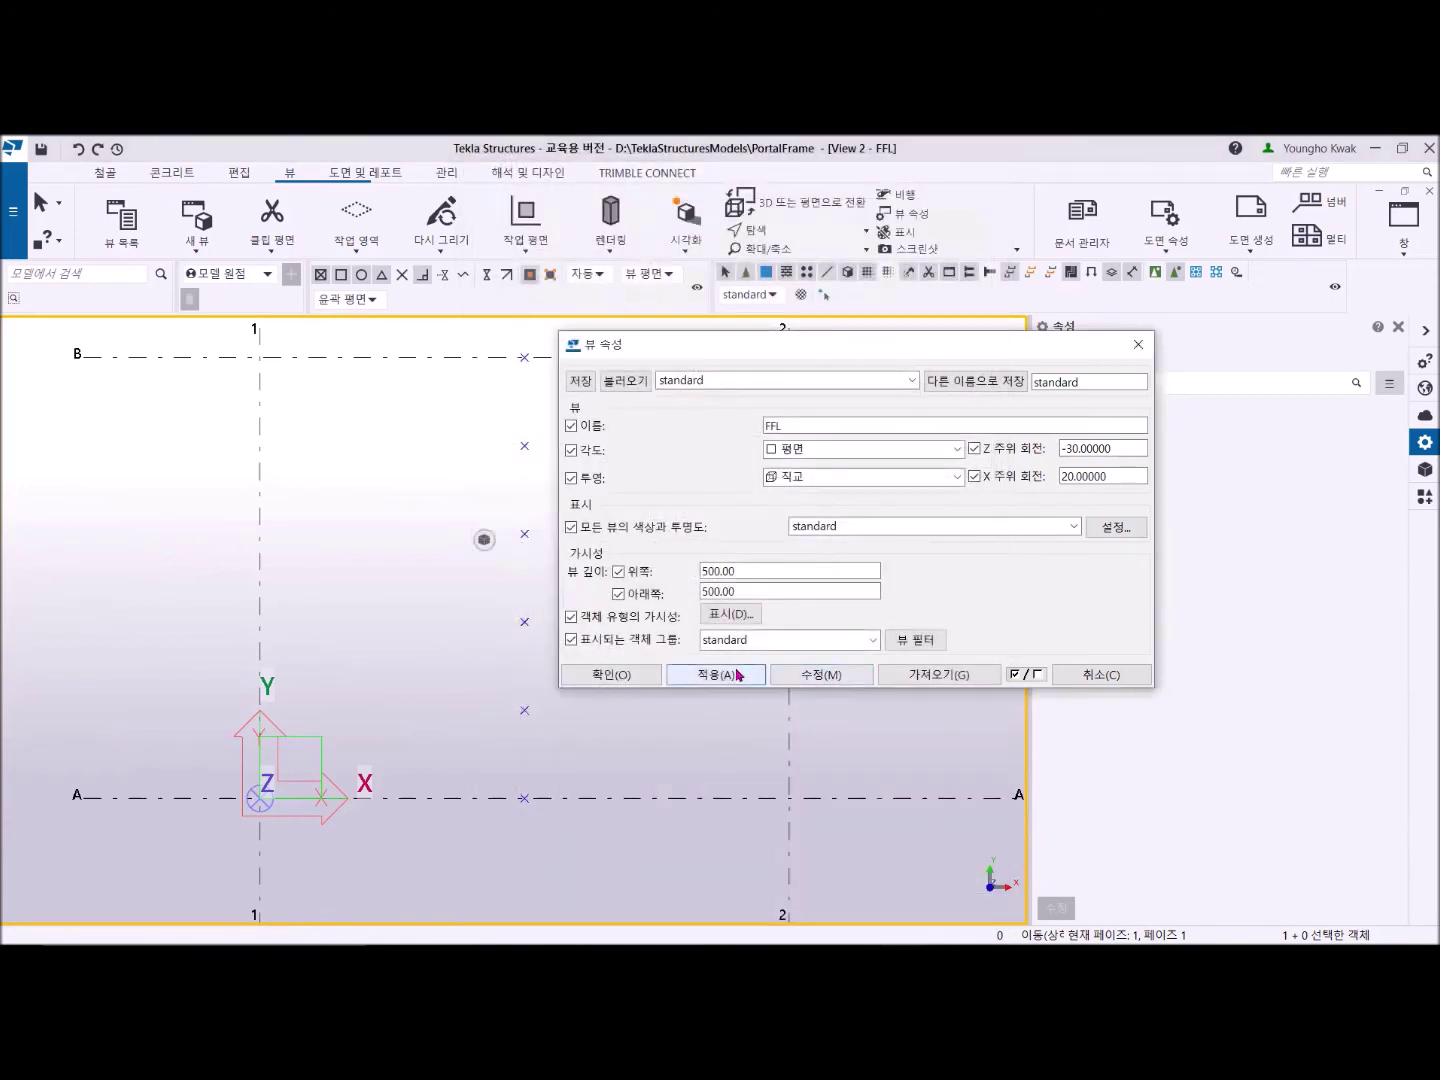
pyautogui.click(611, 676)
pyautogui.click(452, 224)
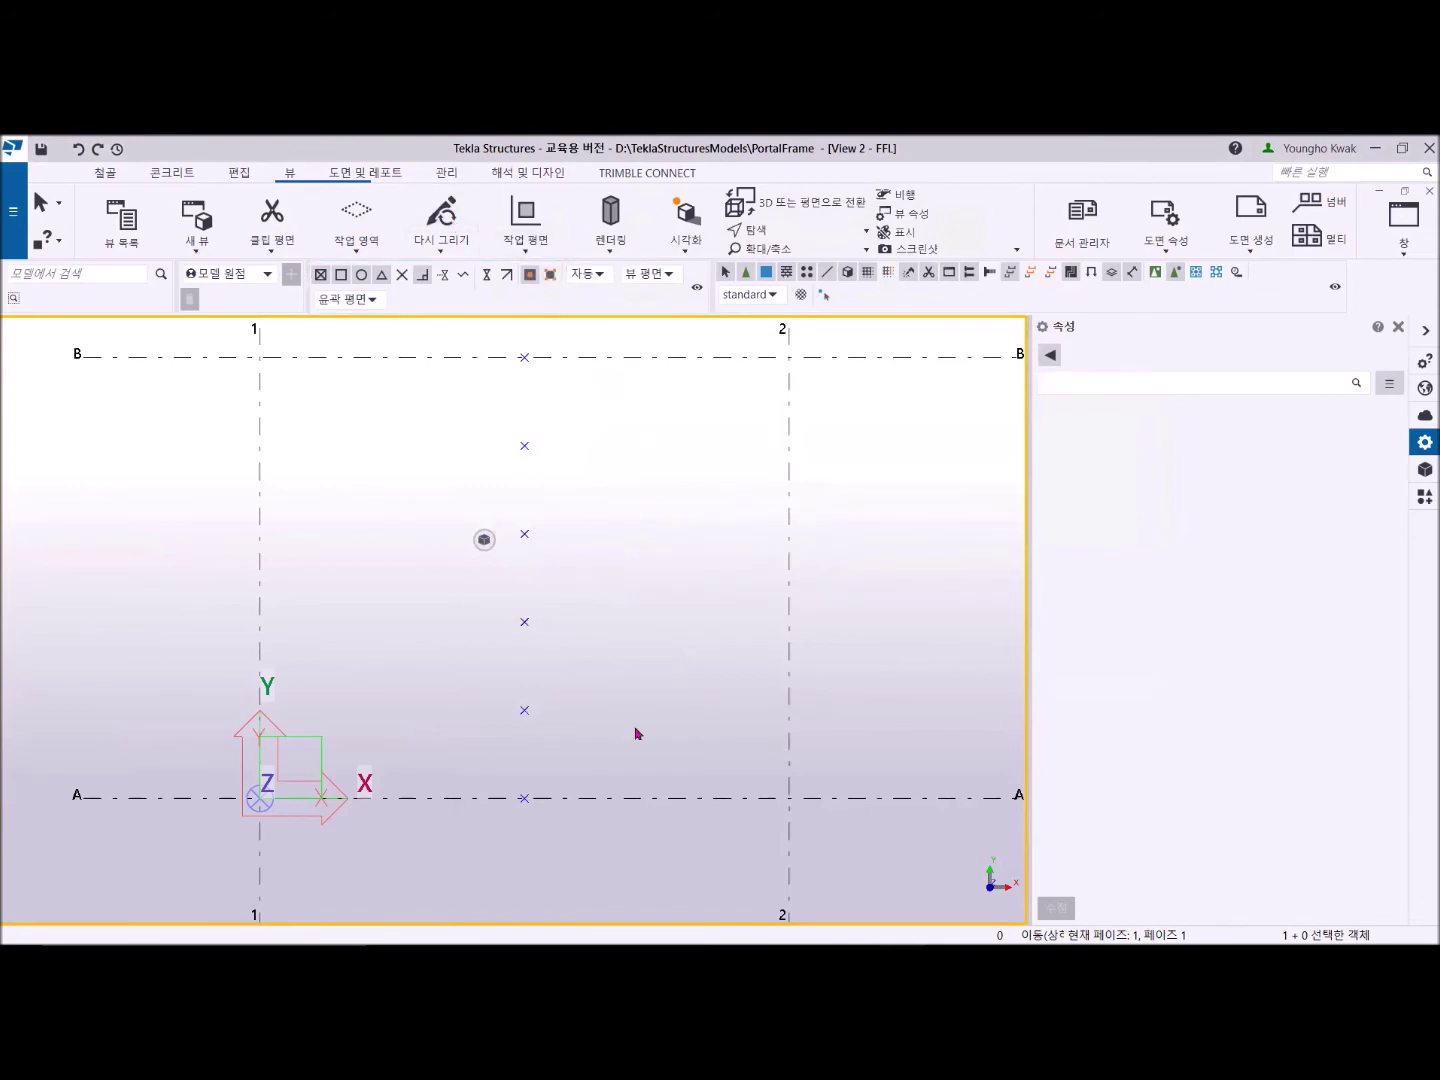
pyautogui.click(485, 538)
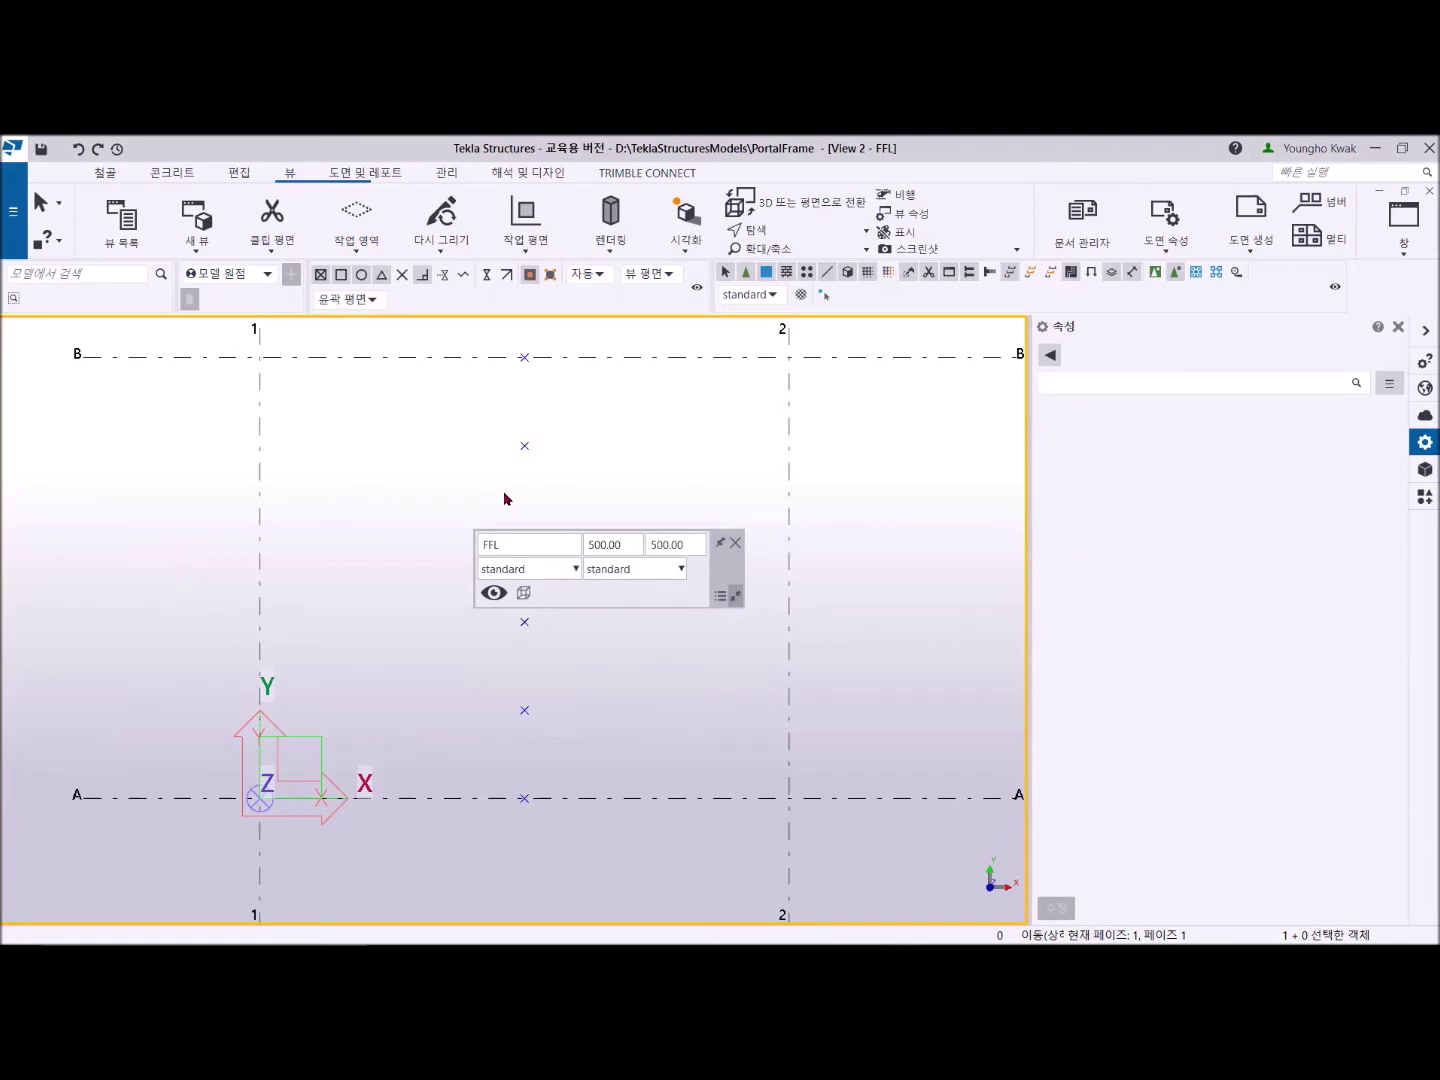
# Add a point at the intersection of the diagonals 2-A to 3-B and 2-B to 3-A in the bay between grid lines 2 and 3.
pyautogui.scroll(-4, 504, 498)
pyautogui.moveTo(630, 514); pyautogui.dragTo(440, 444, button='middle')
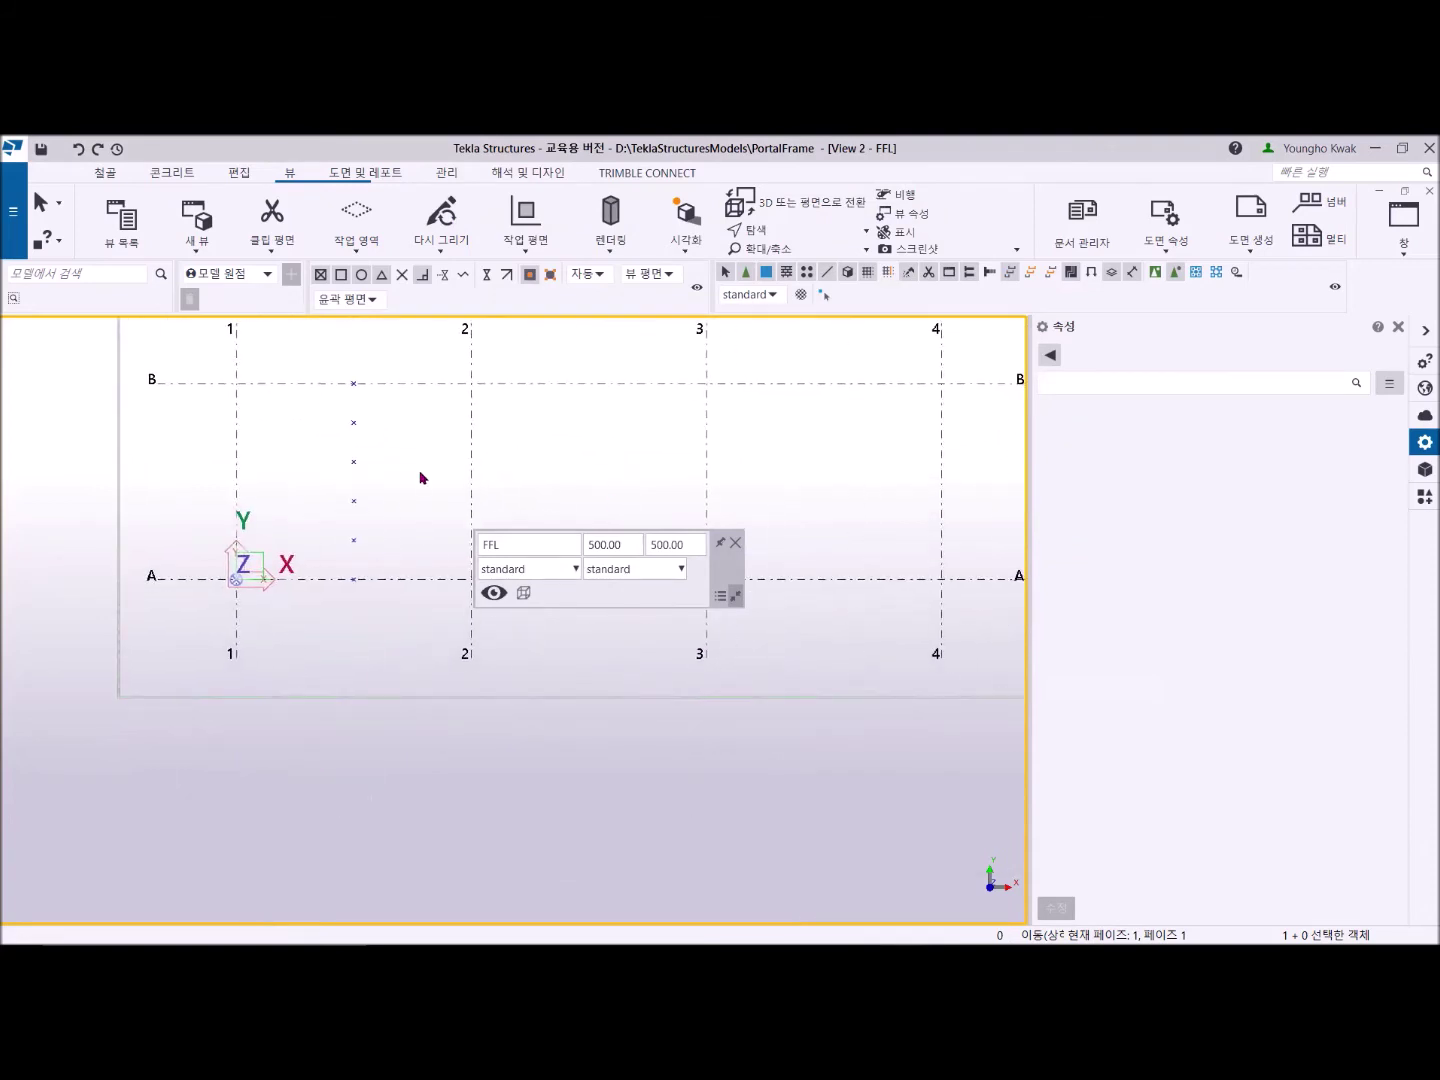
pyautogui.scroll(2, 419, 470)
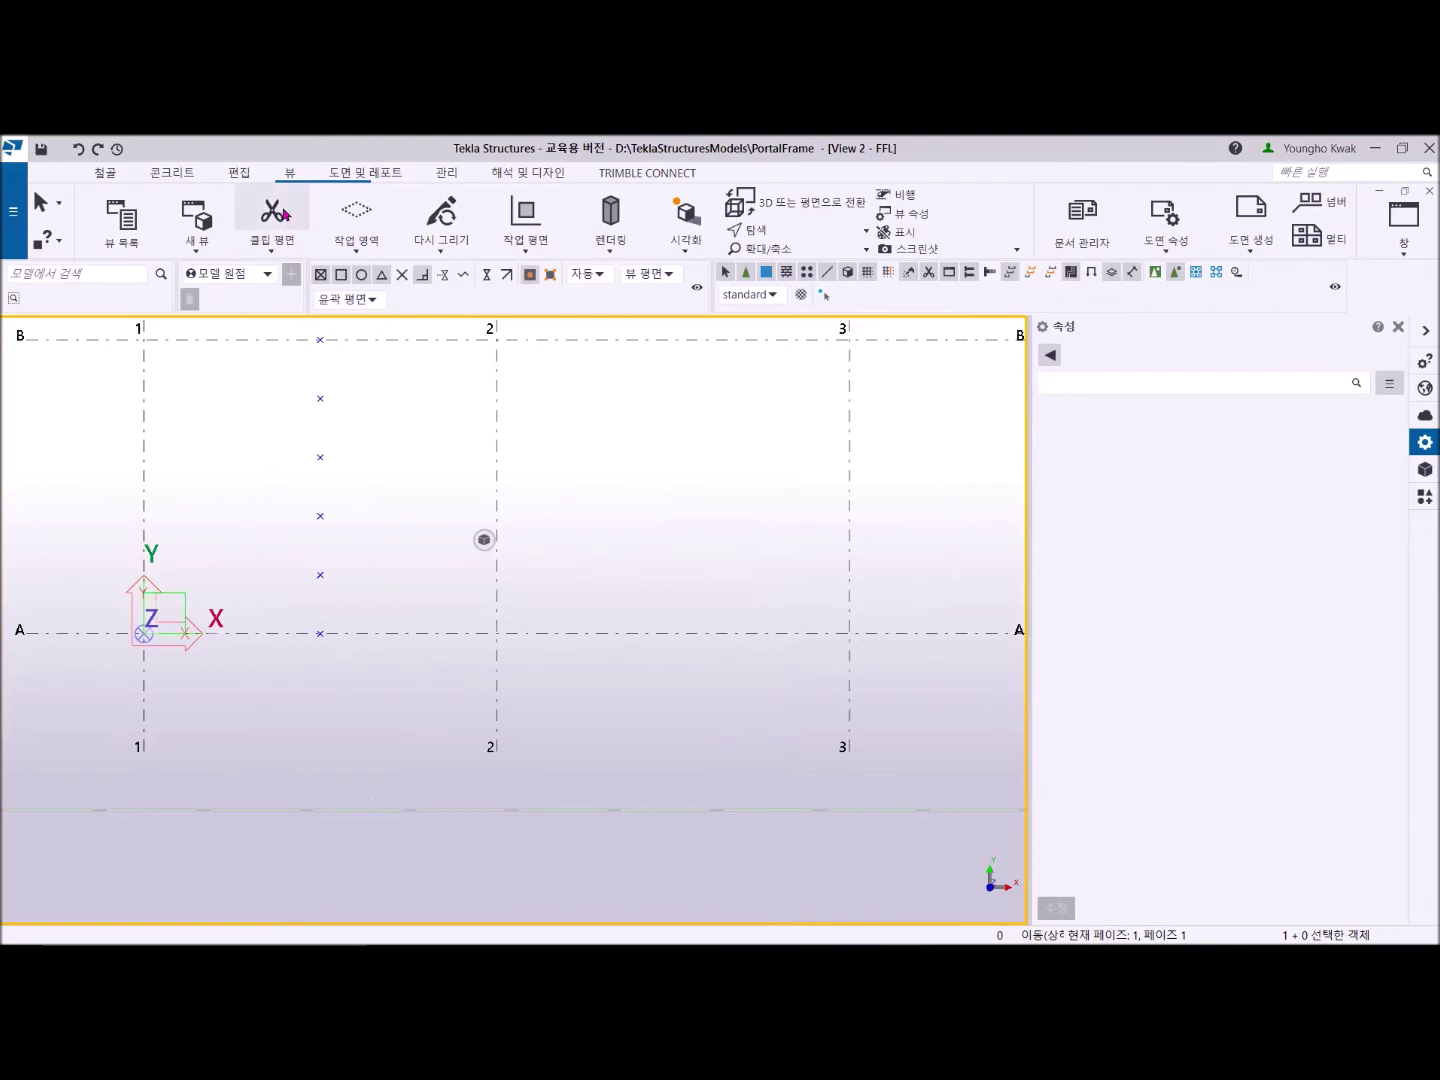
pyautogui.click(242, 175)
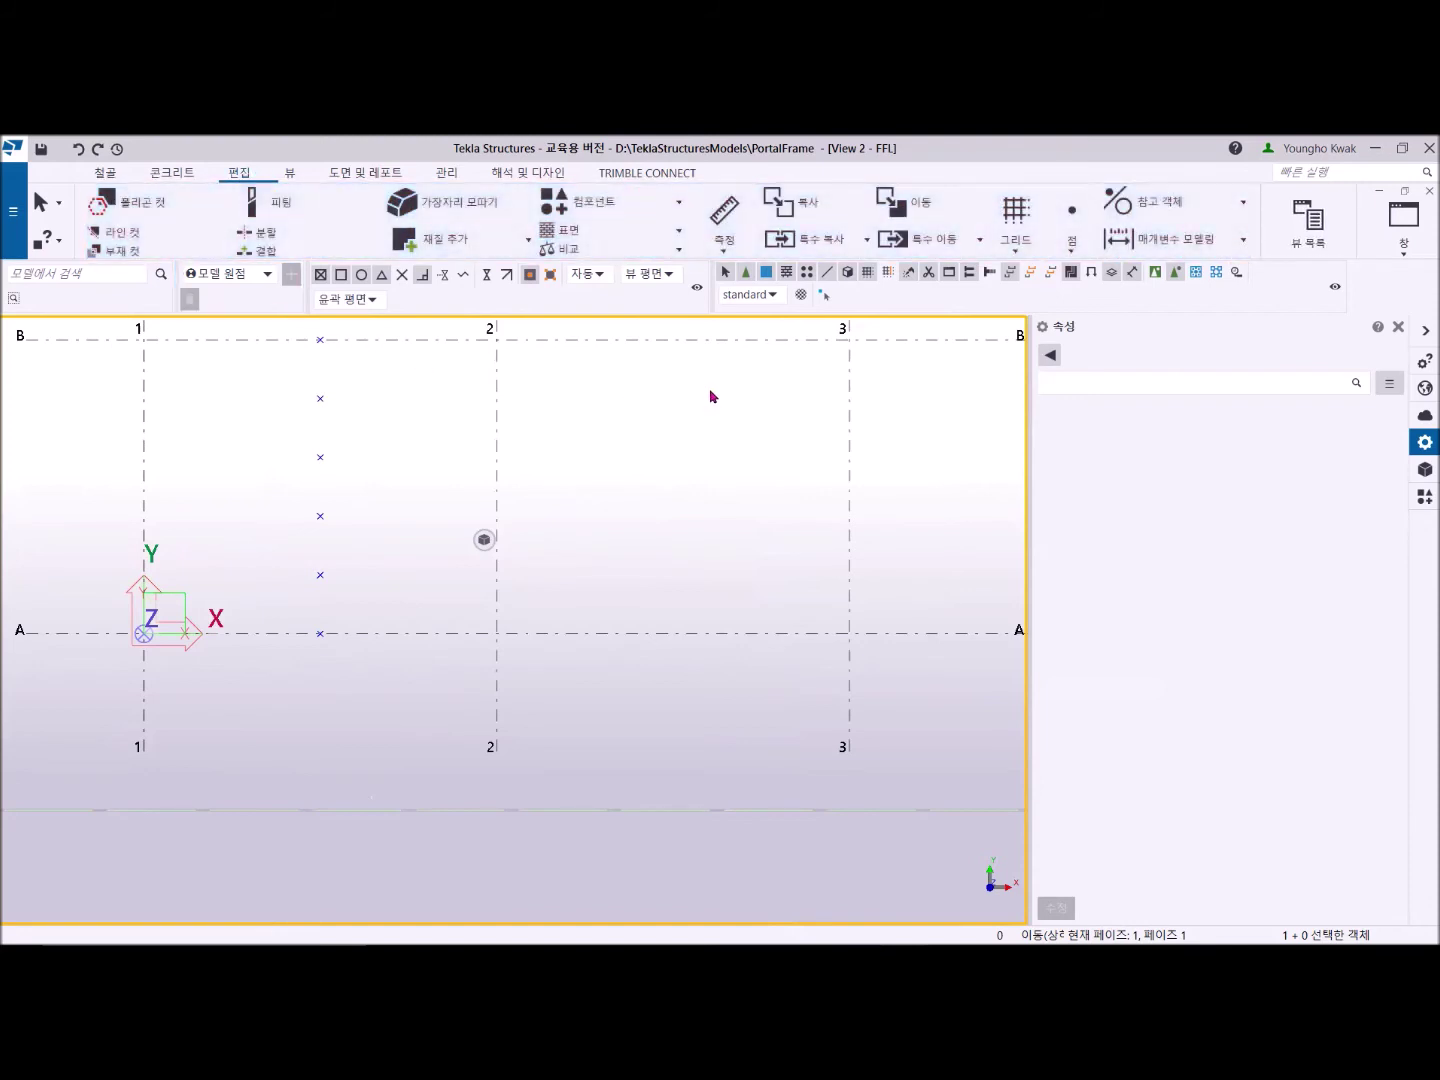
pyautogui.click(1072, 242)
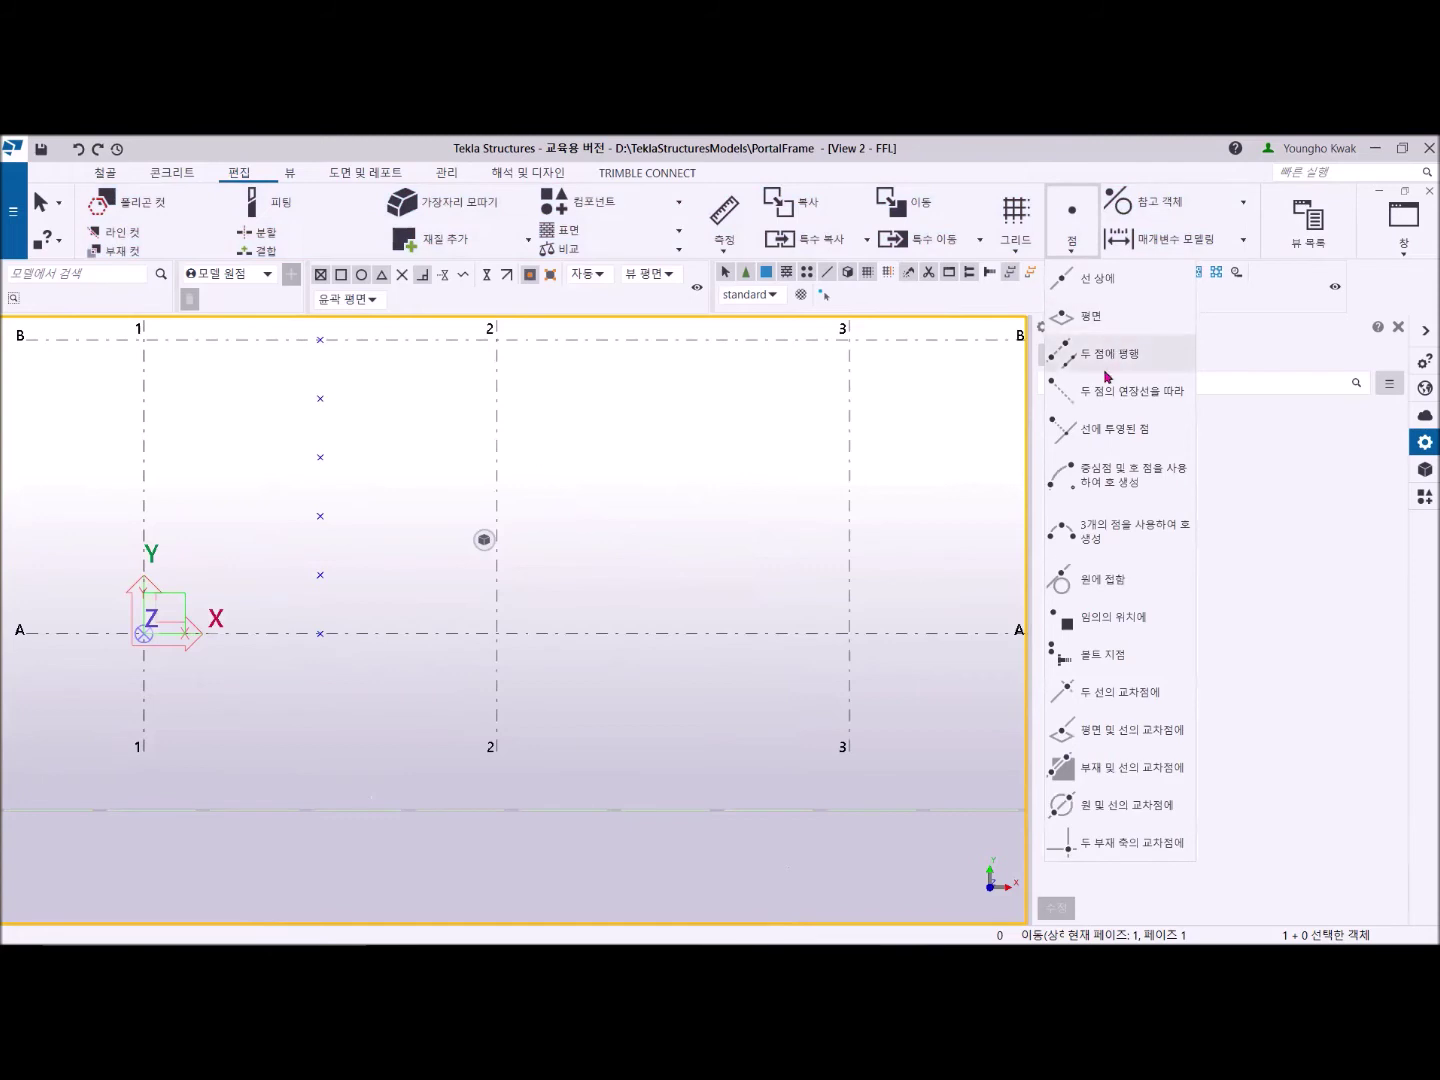
pyautogui.click(1109, 694)
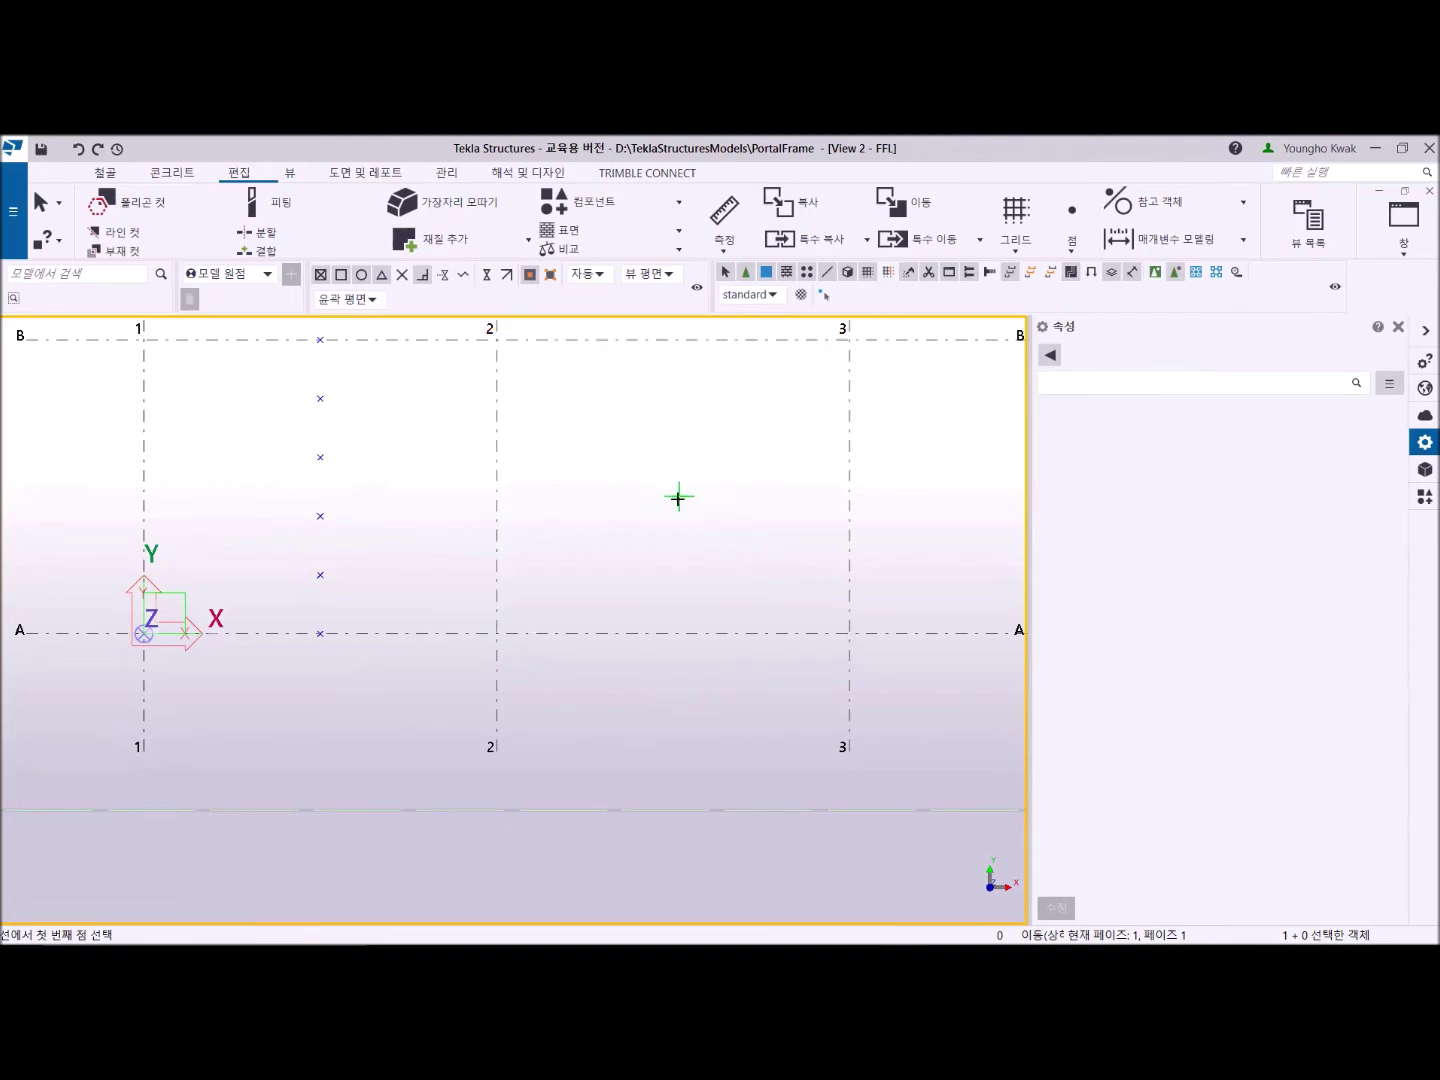
pyautogui.click(496, 632)
pyautogui.click(849, 339)
pyautogui.click(496, 338)
pyautogui.click(849, 632)
pyautogui.rightClick(420, 436)
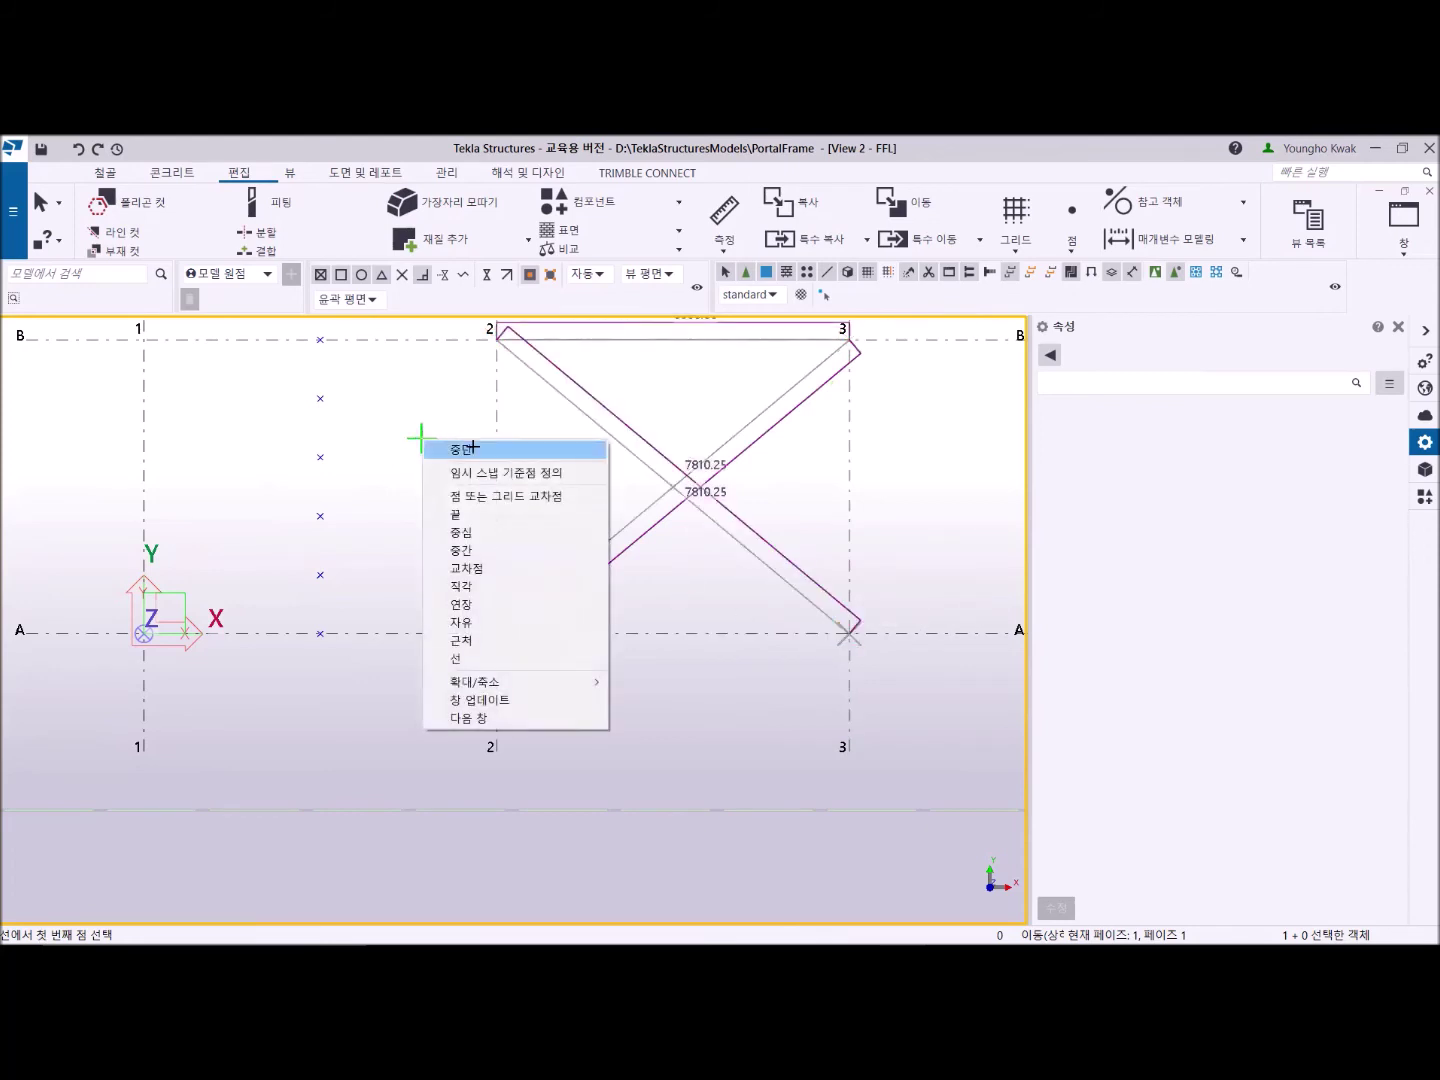
pyautogui.click(475, 447)
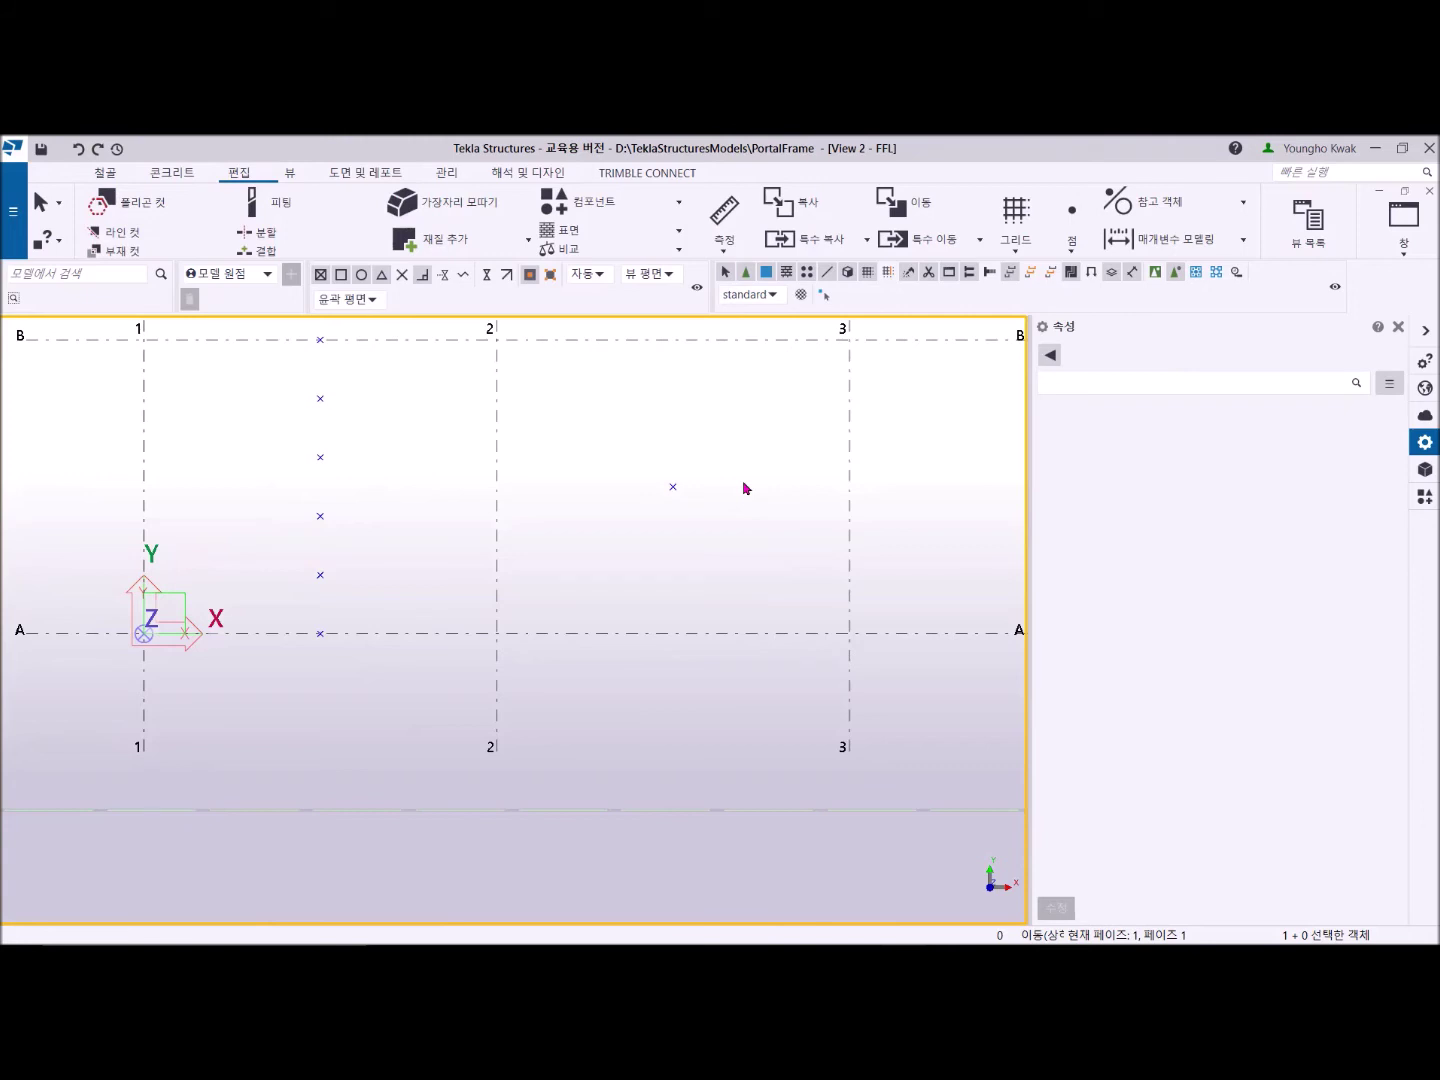
pyautogui.scroll(-2, 585, 596)
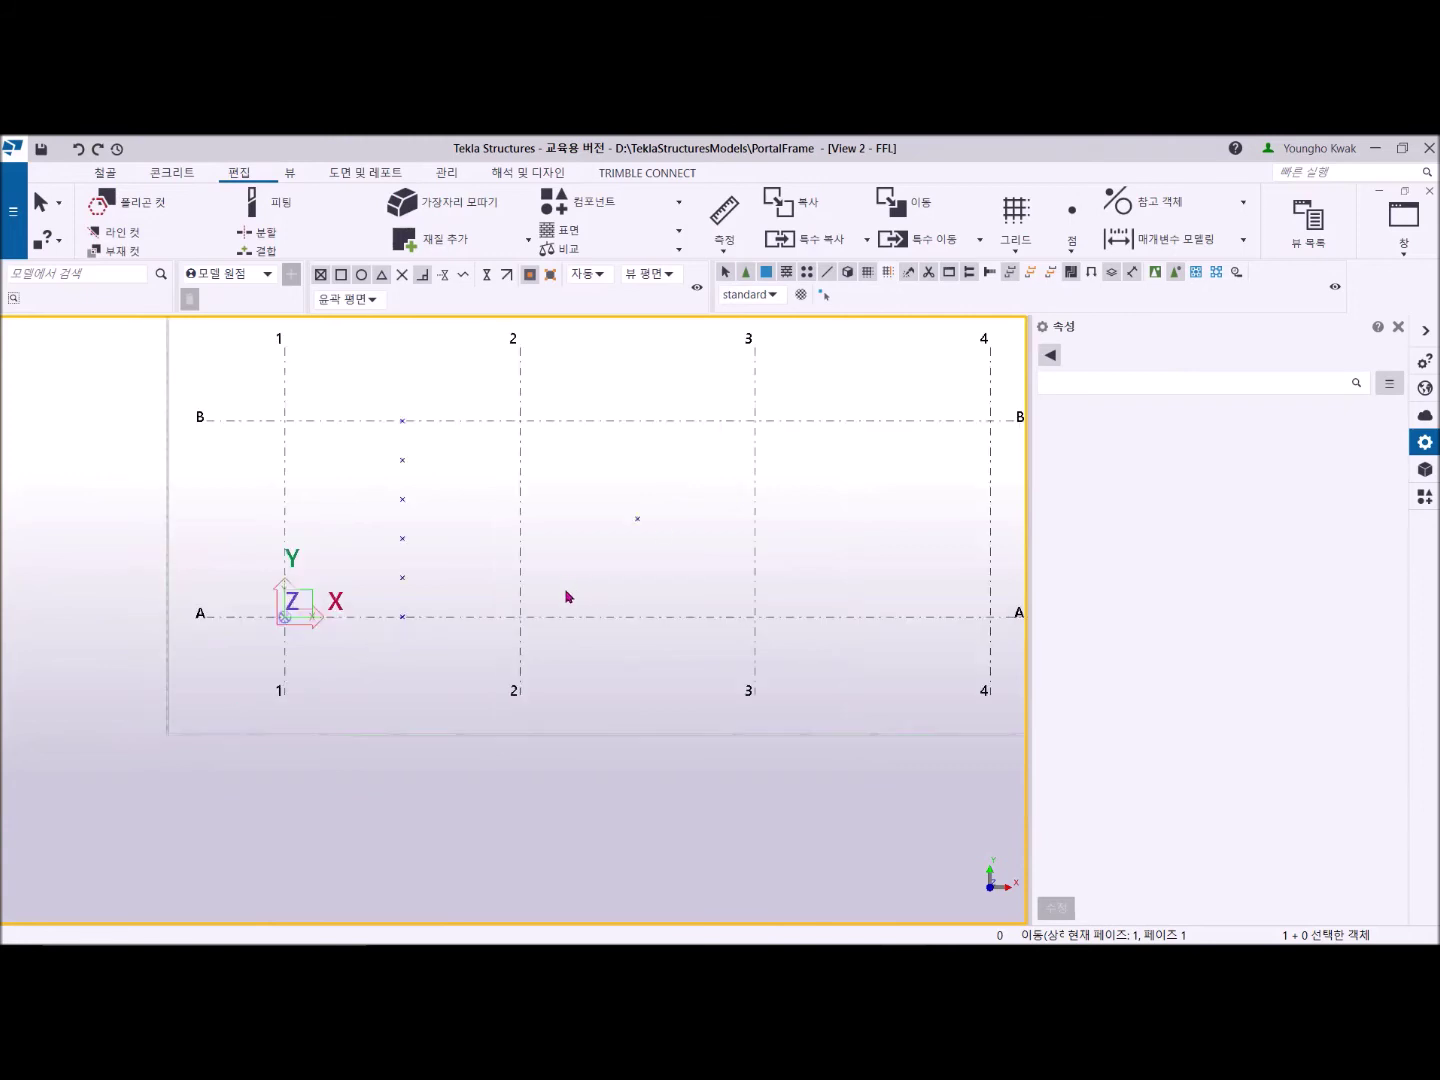
pyautogui.moveTo(569, 595); pyautogui.dragTo(517, 652, button='middle')
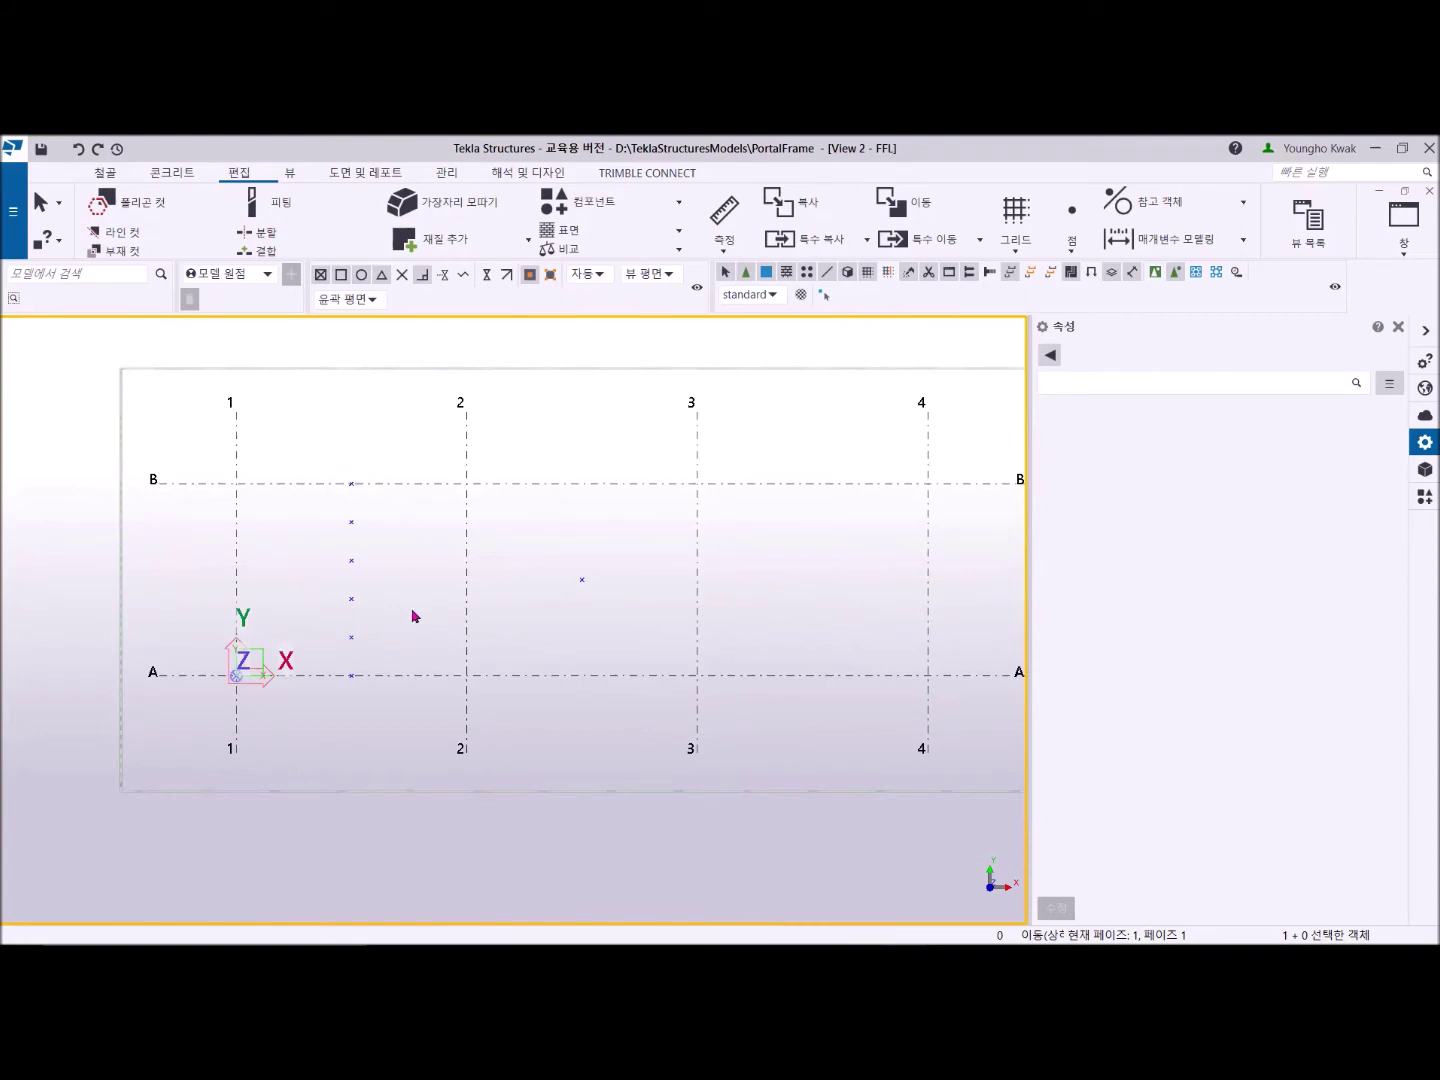
pyautogui.moveTo(395, 617); pyautogui.dragTo(574, 697, button='middle')
pyautogui.scroll(3, 600, 599)
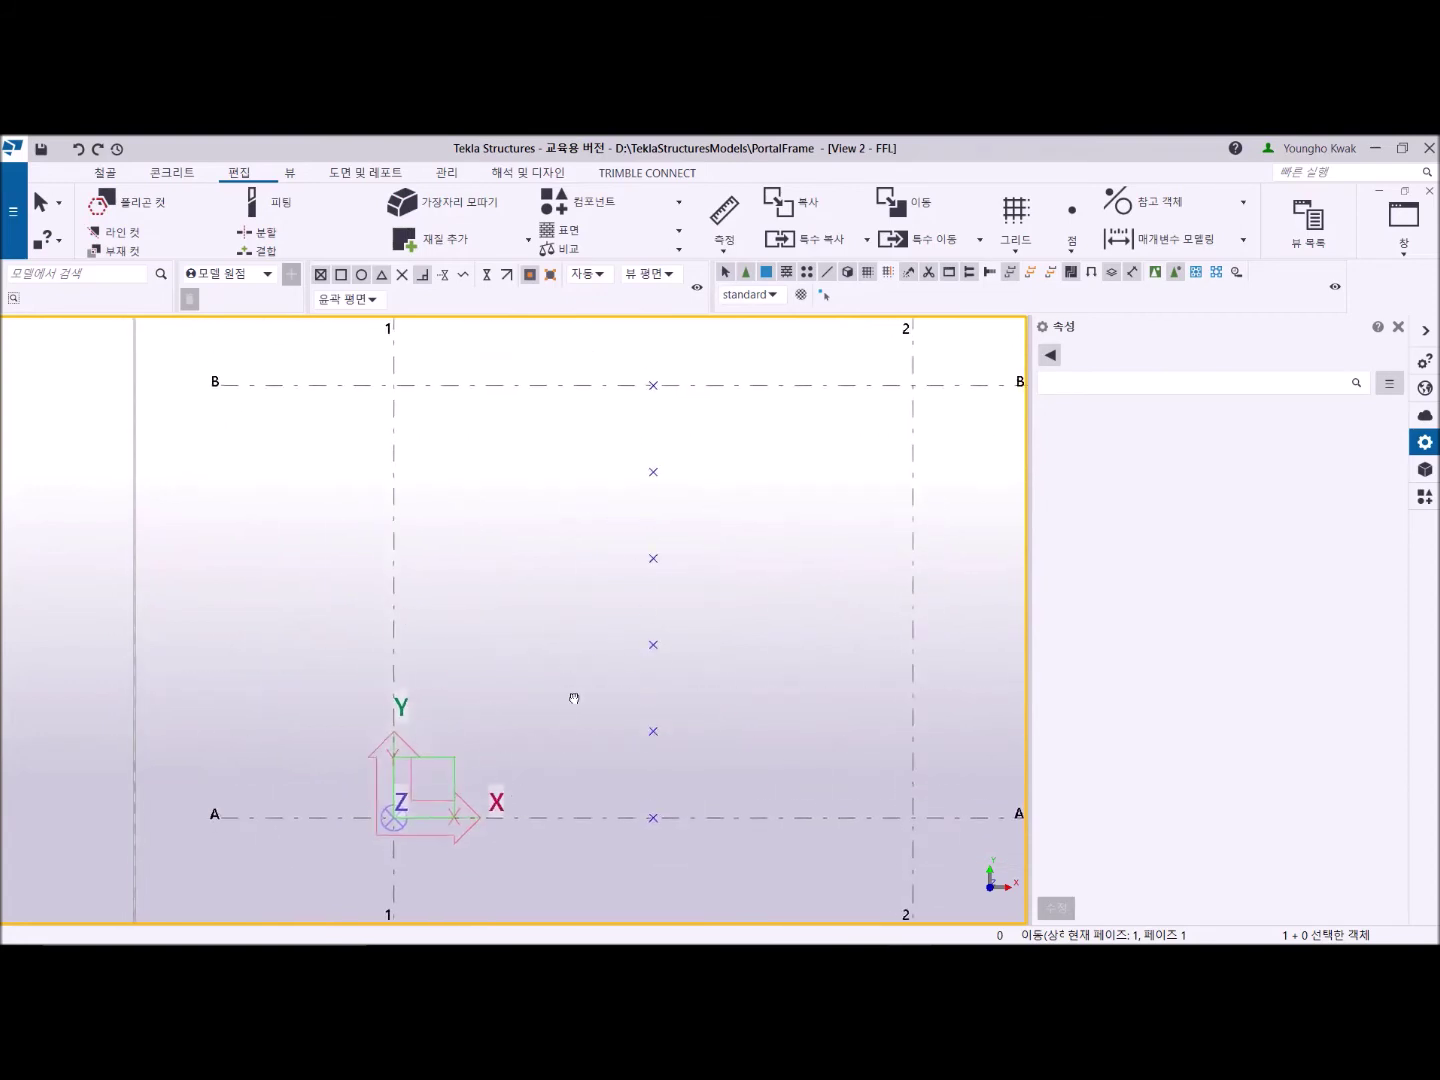
pyautogui.scroll(-2, 571, 698)
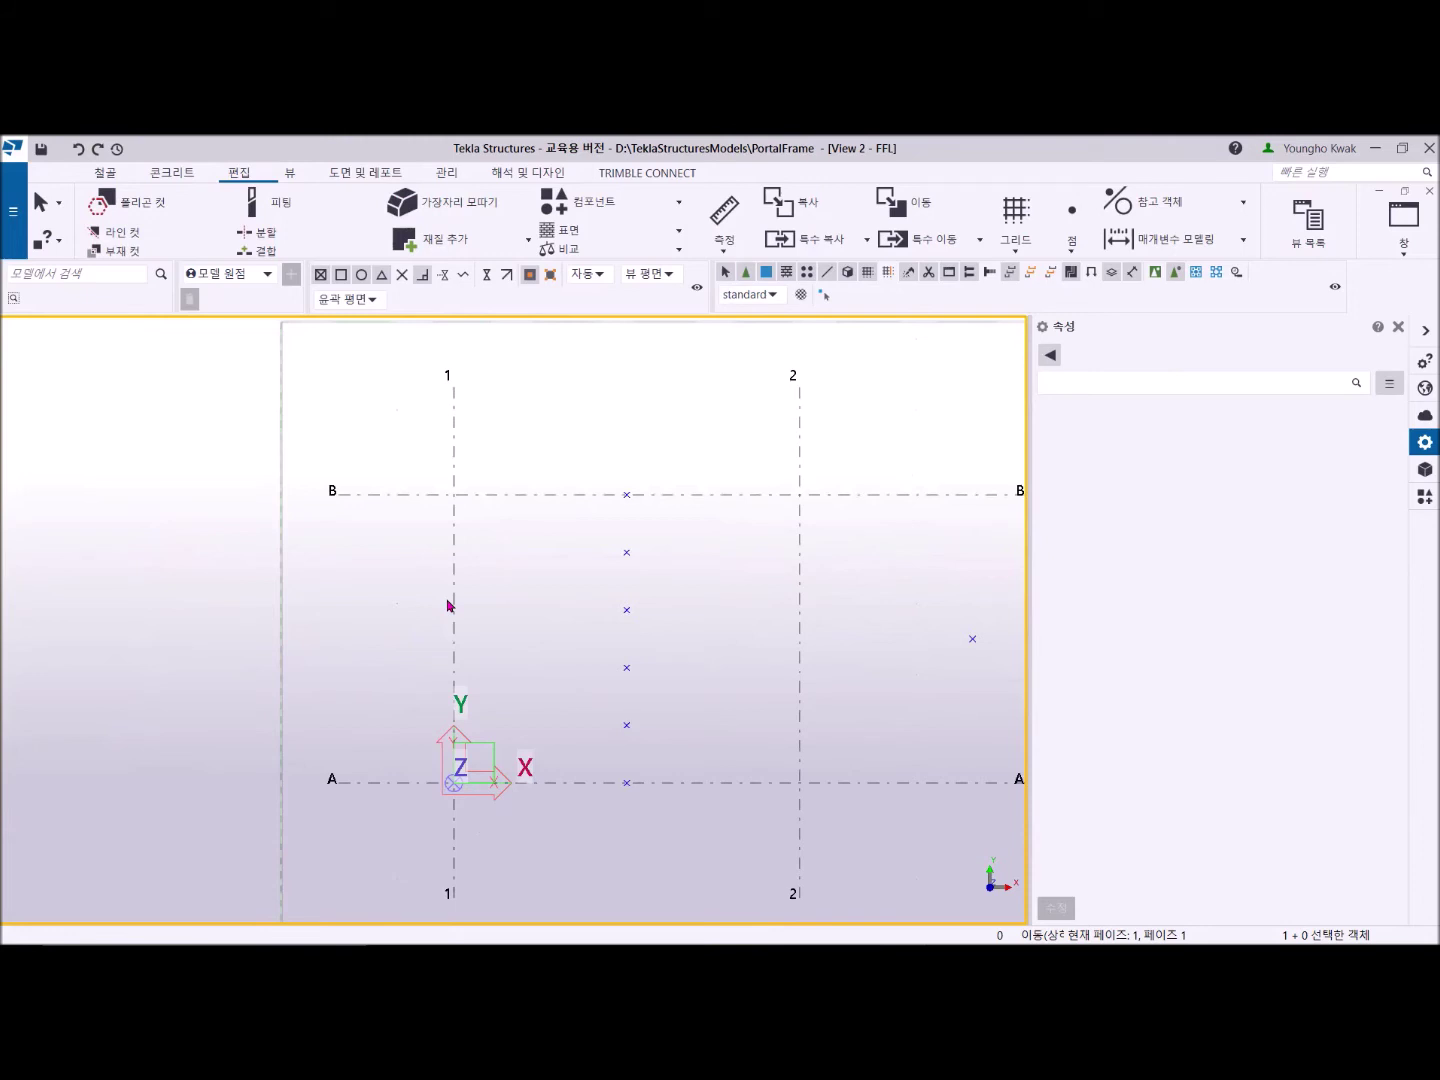
# Model a sloped steel beam on grid line 1 from grid line A to B, entering 0,0,1000 as the end position.
pyautogui.click(103, 176)
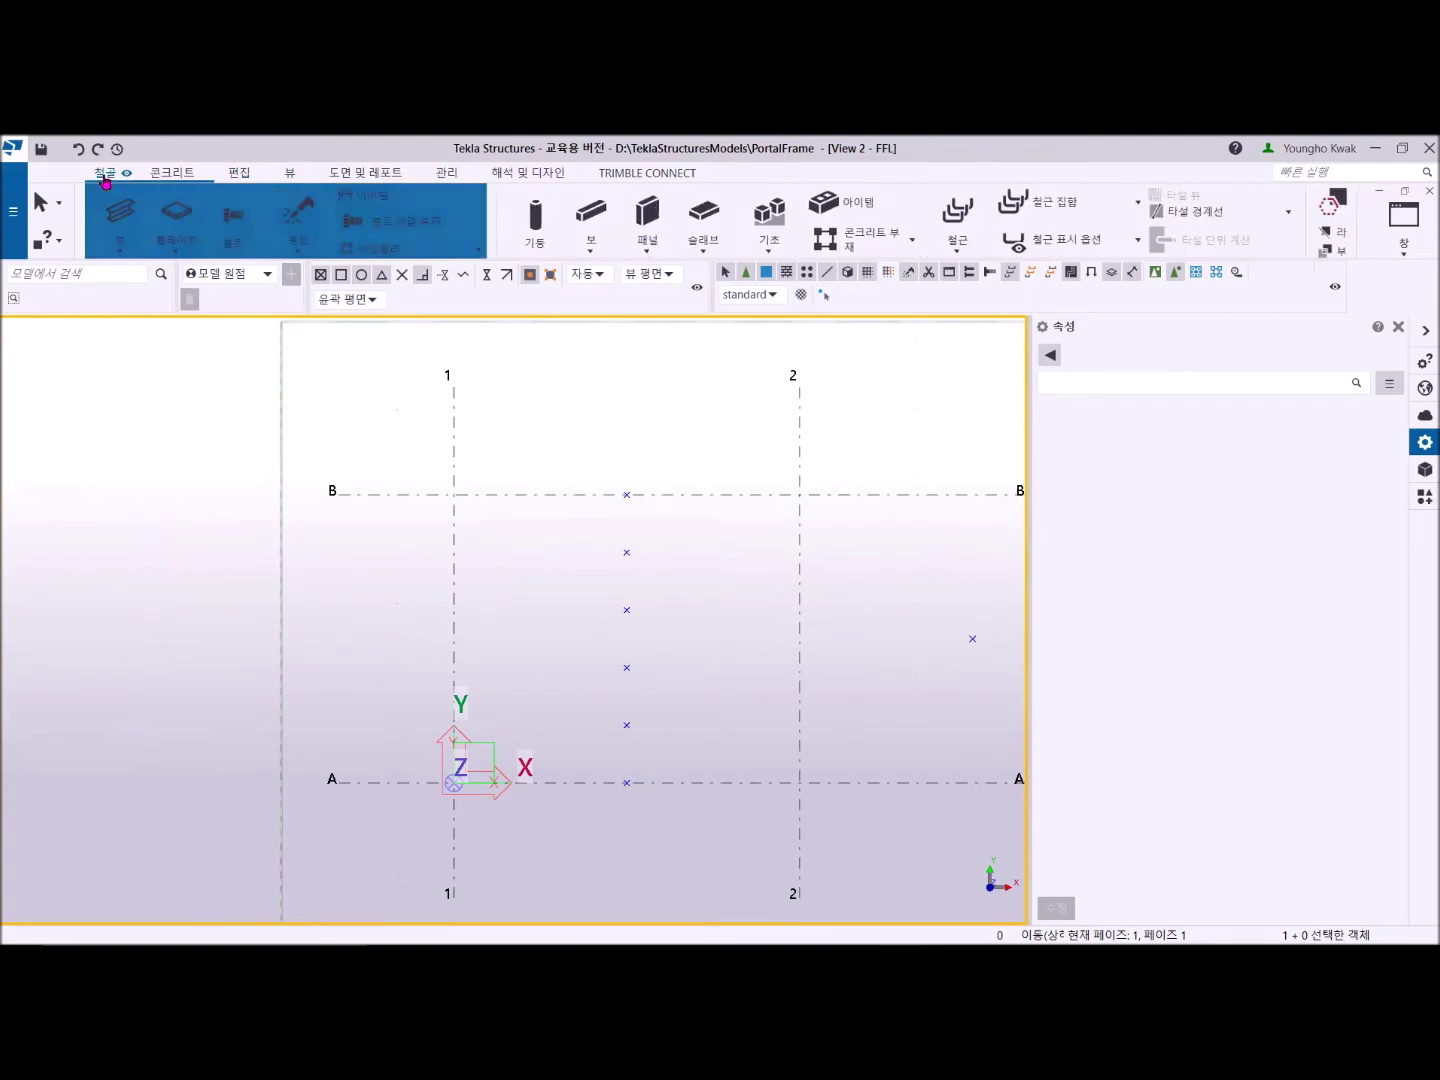
pyautogui.click(170, 212)
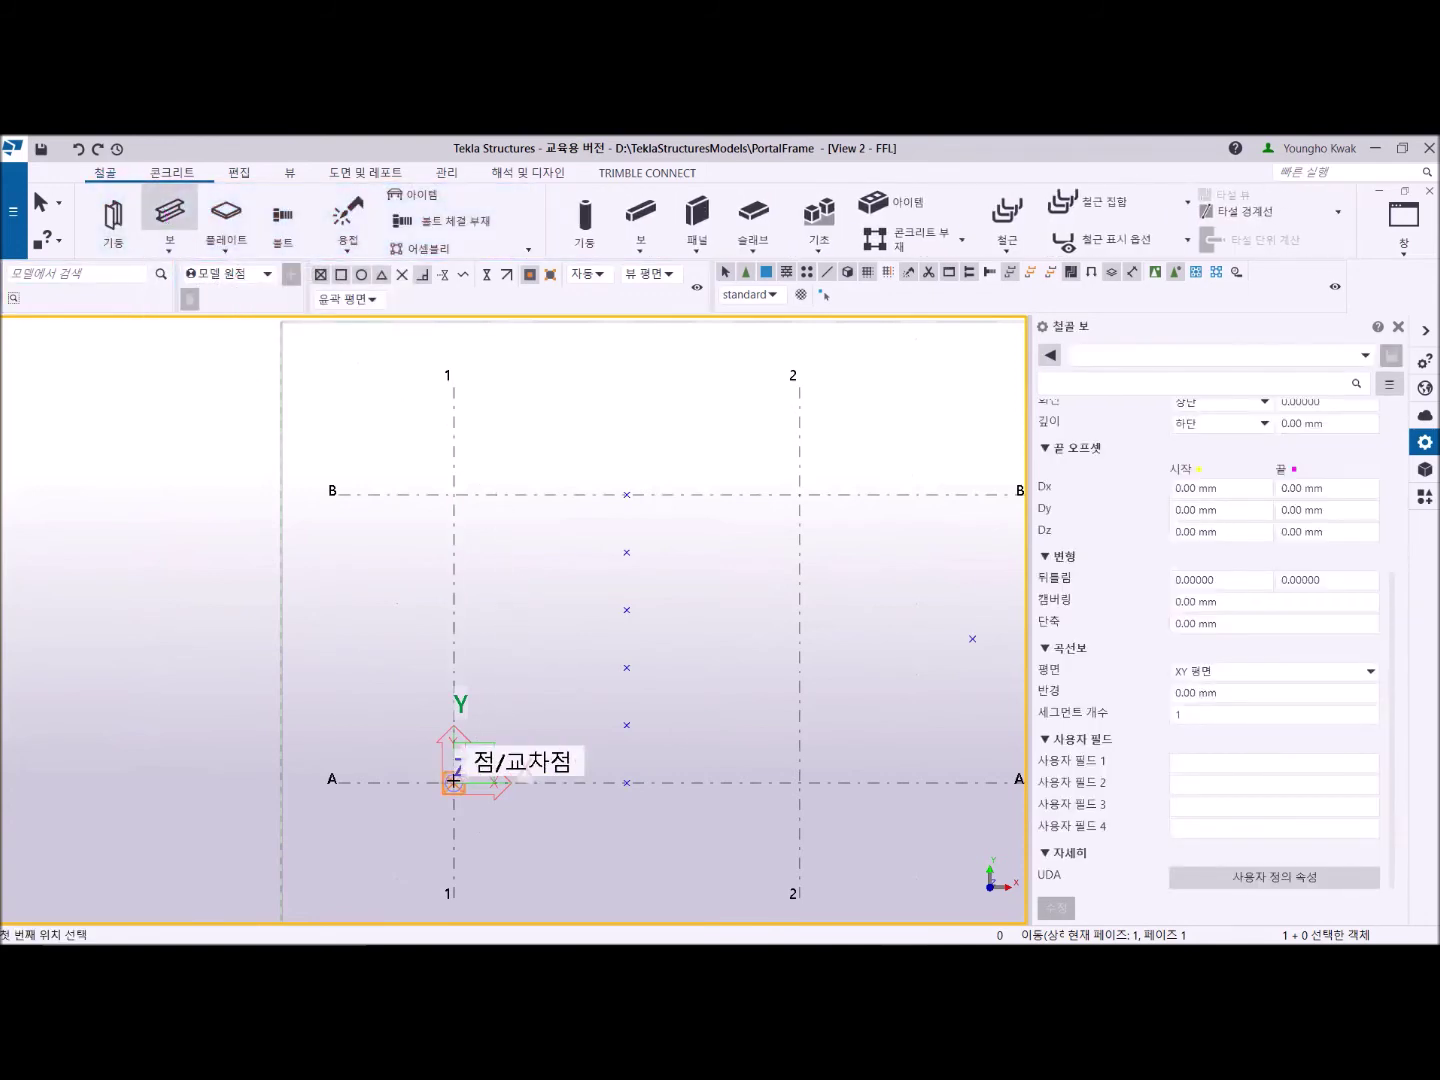
pyautogui.click(453, 779)
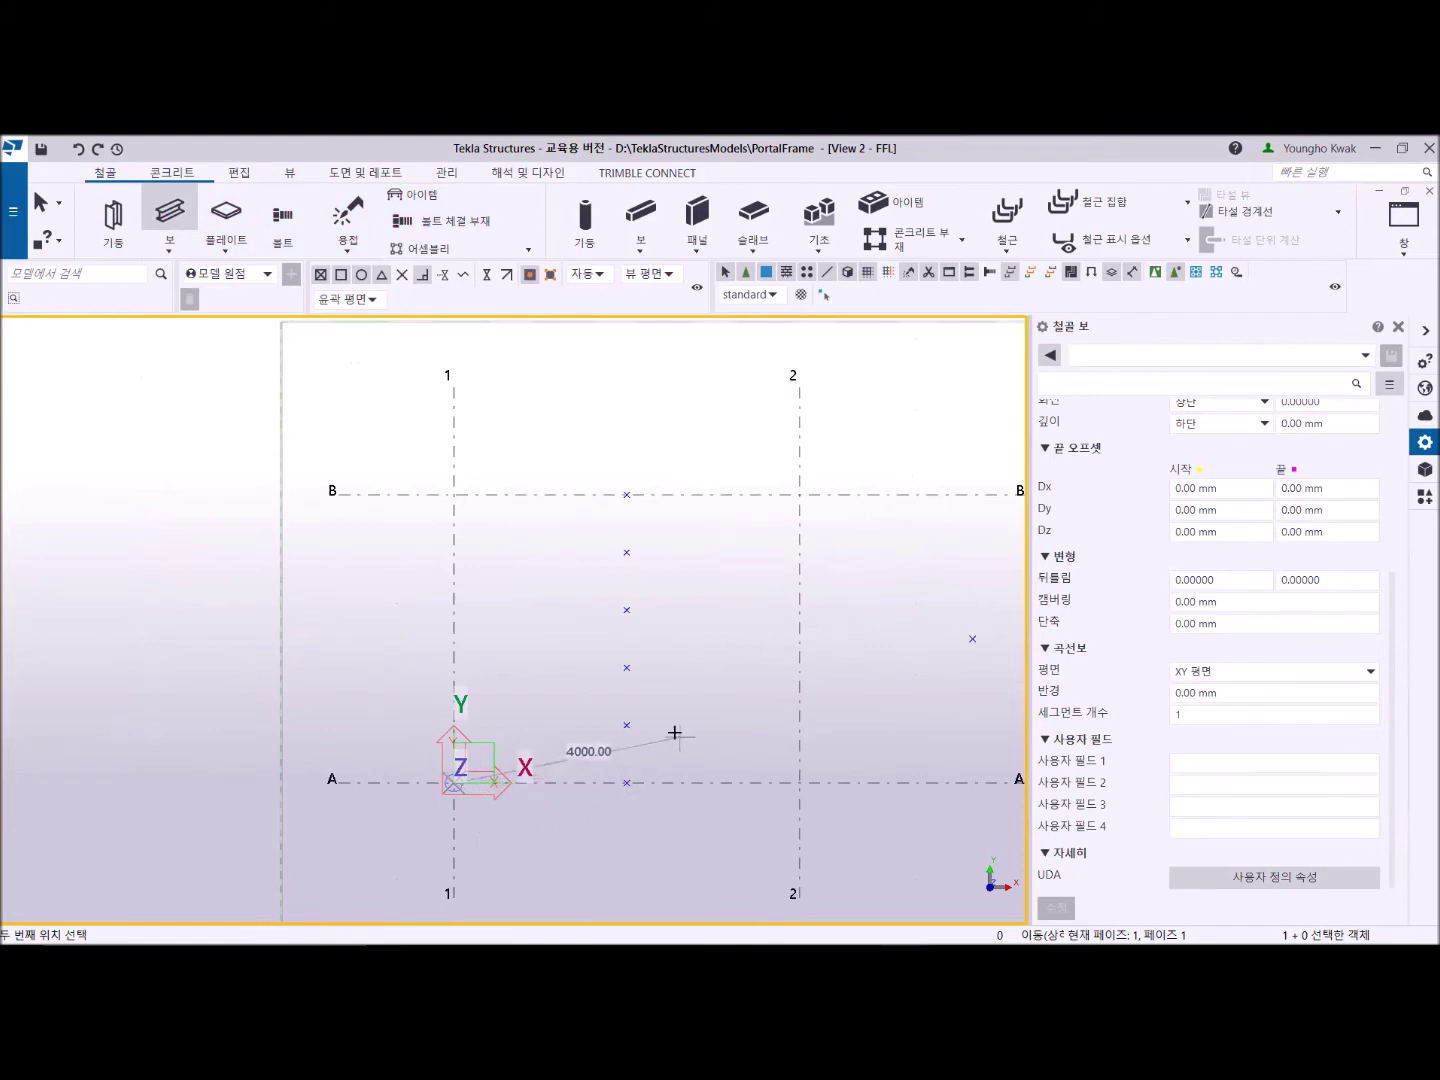
pyautogui.click(453, 495)
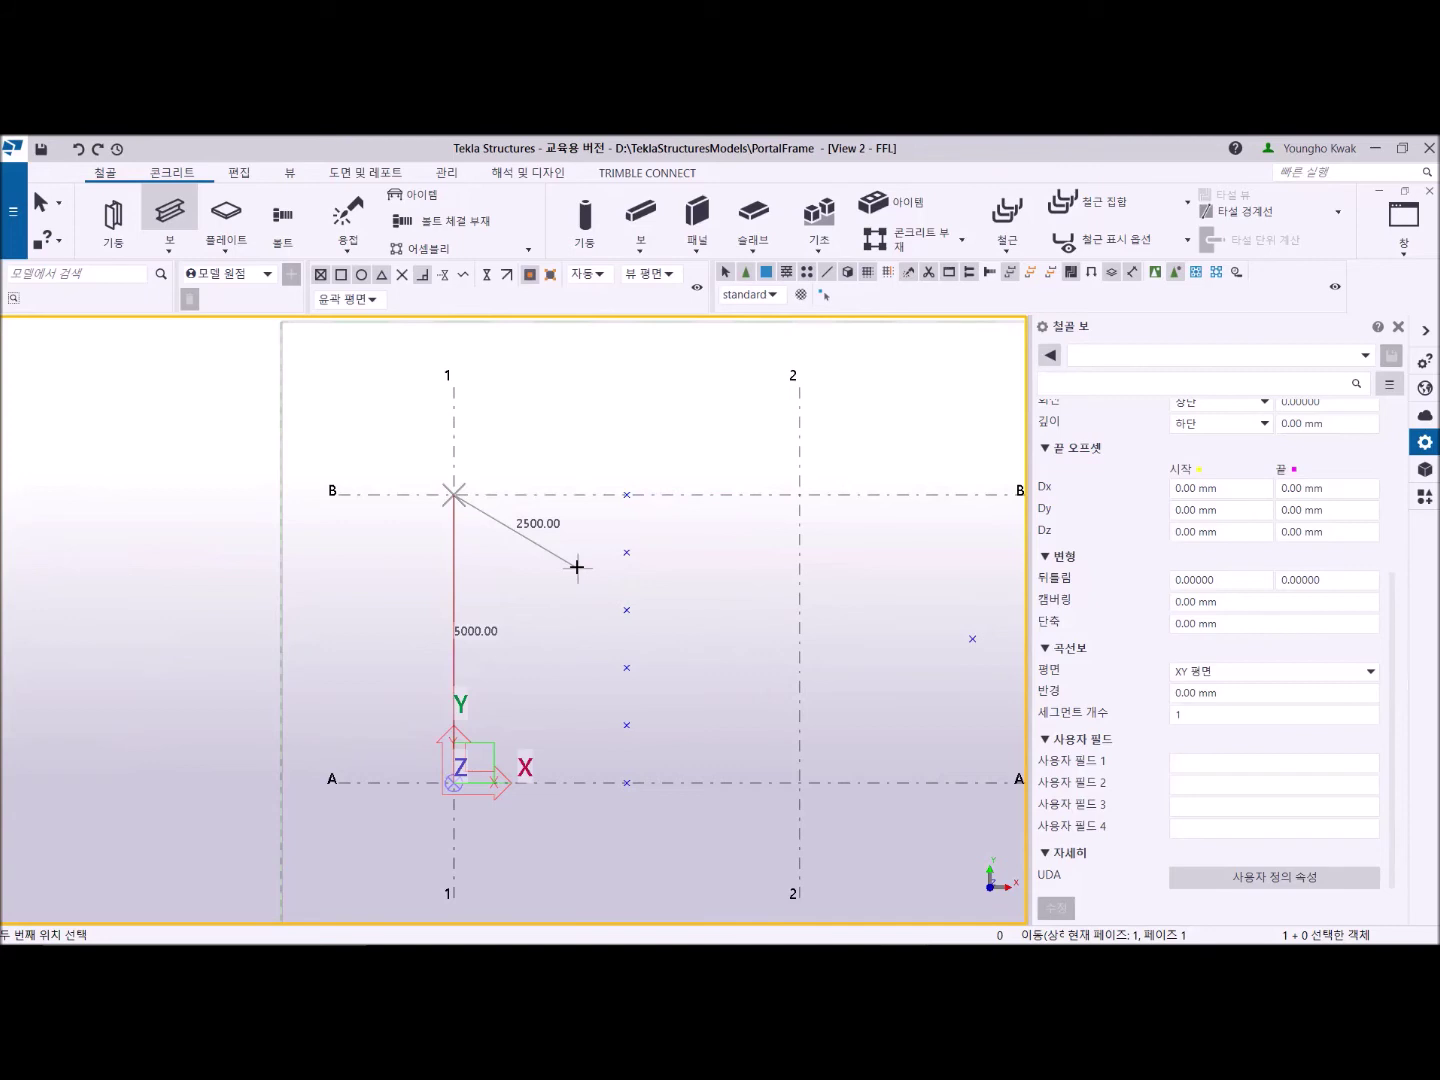
pyautogui.write('0,0,1000')
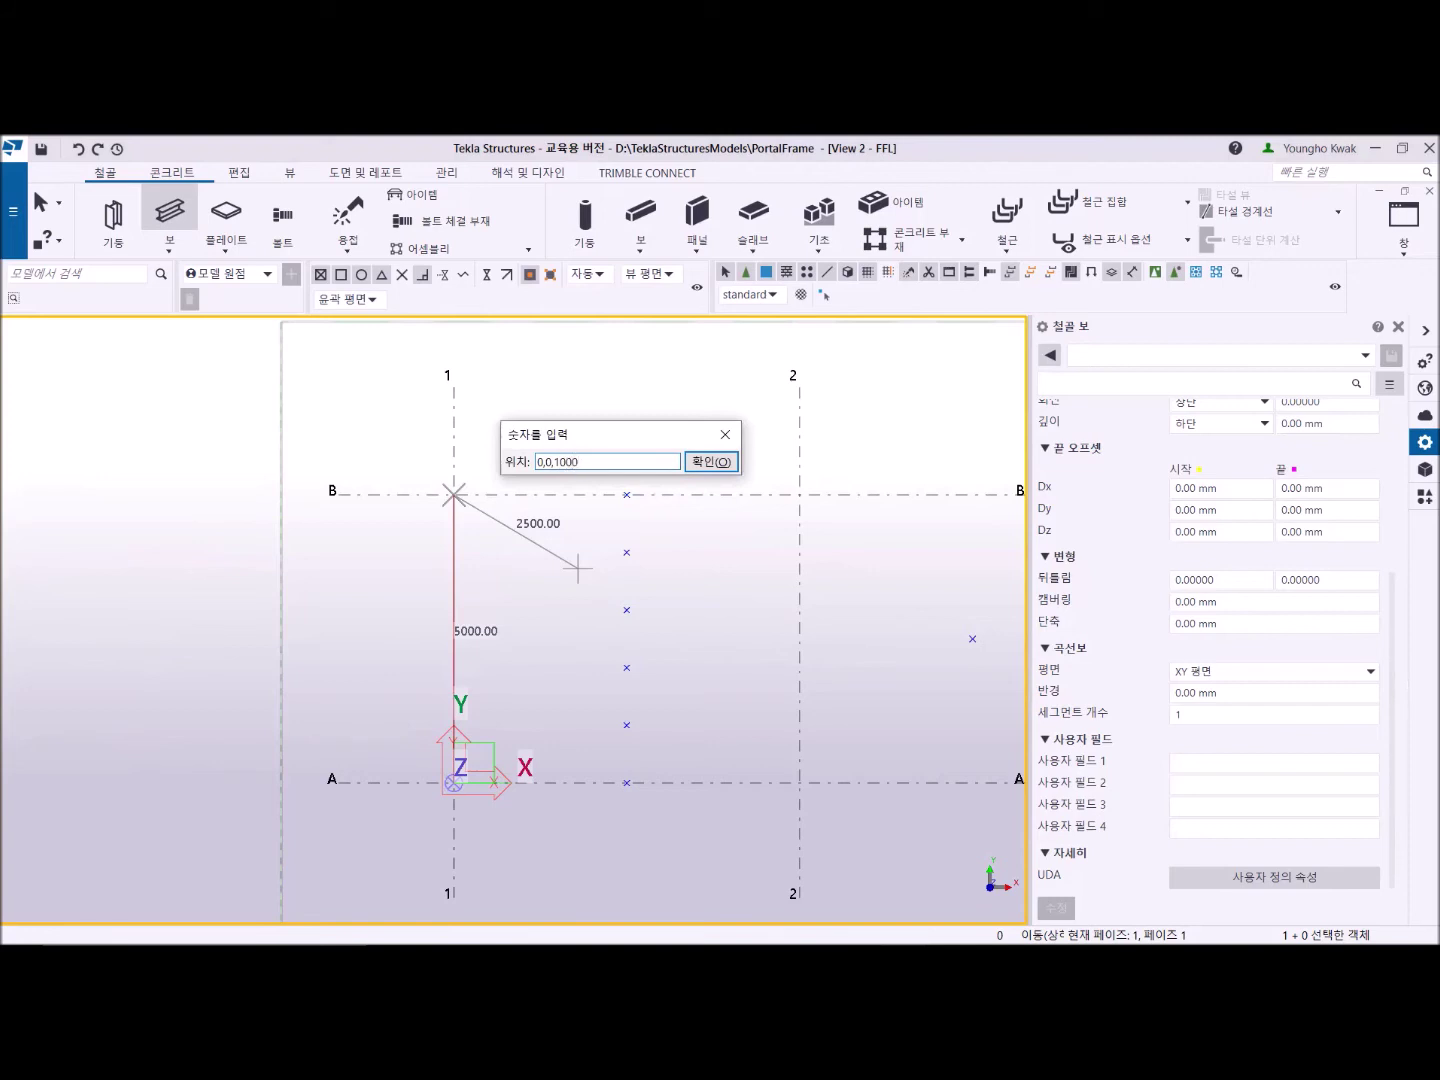
pyautogui.press('Return')
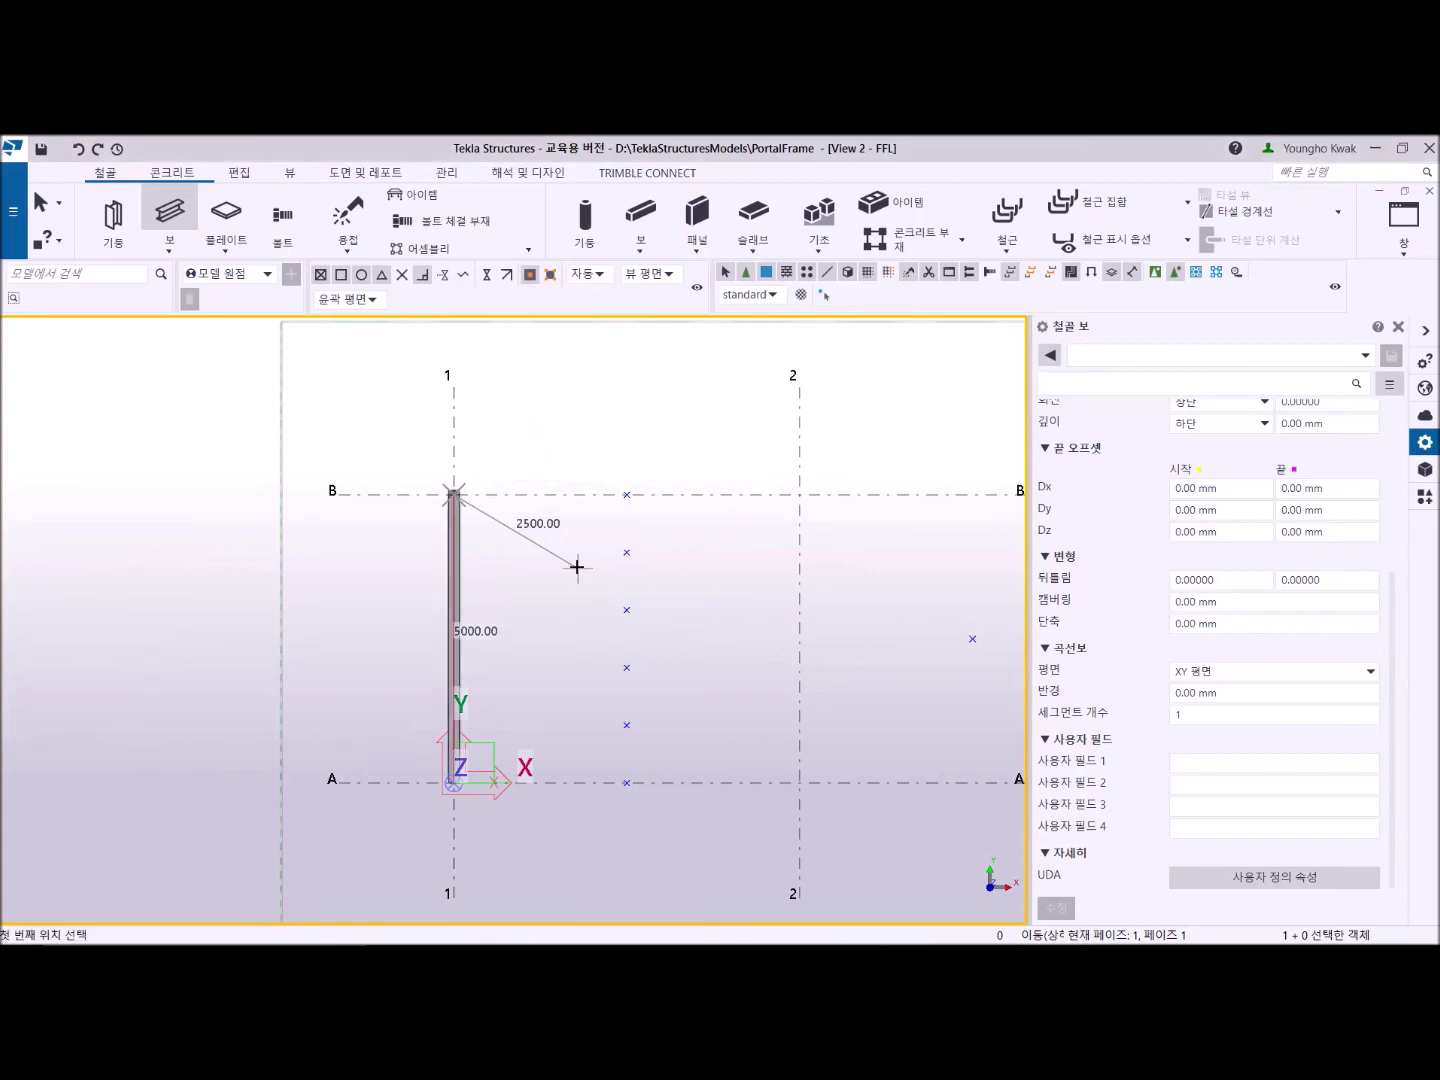
pyautogui.rightClick(526, 424)
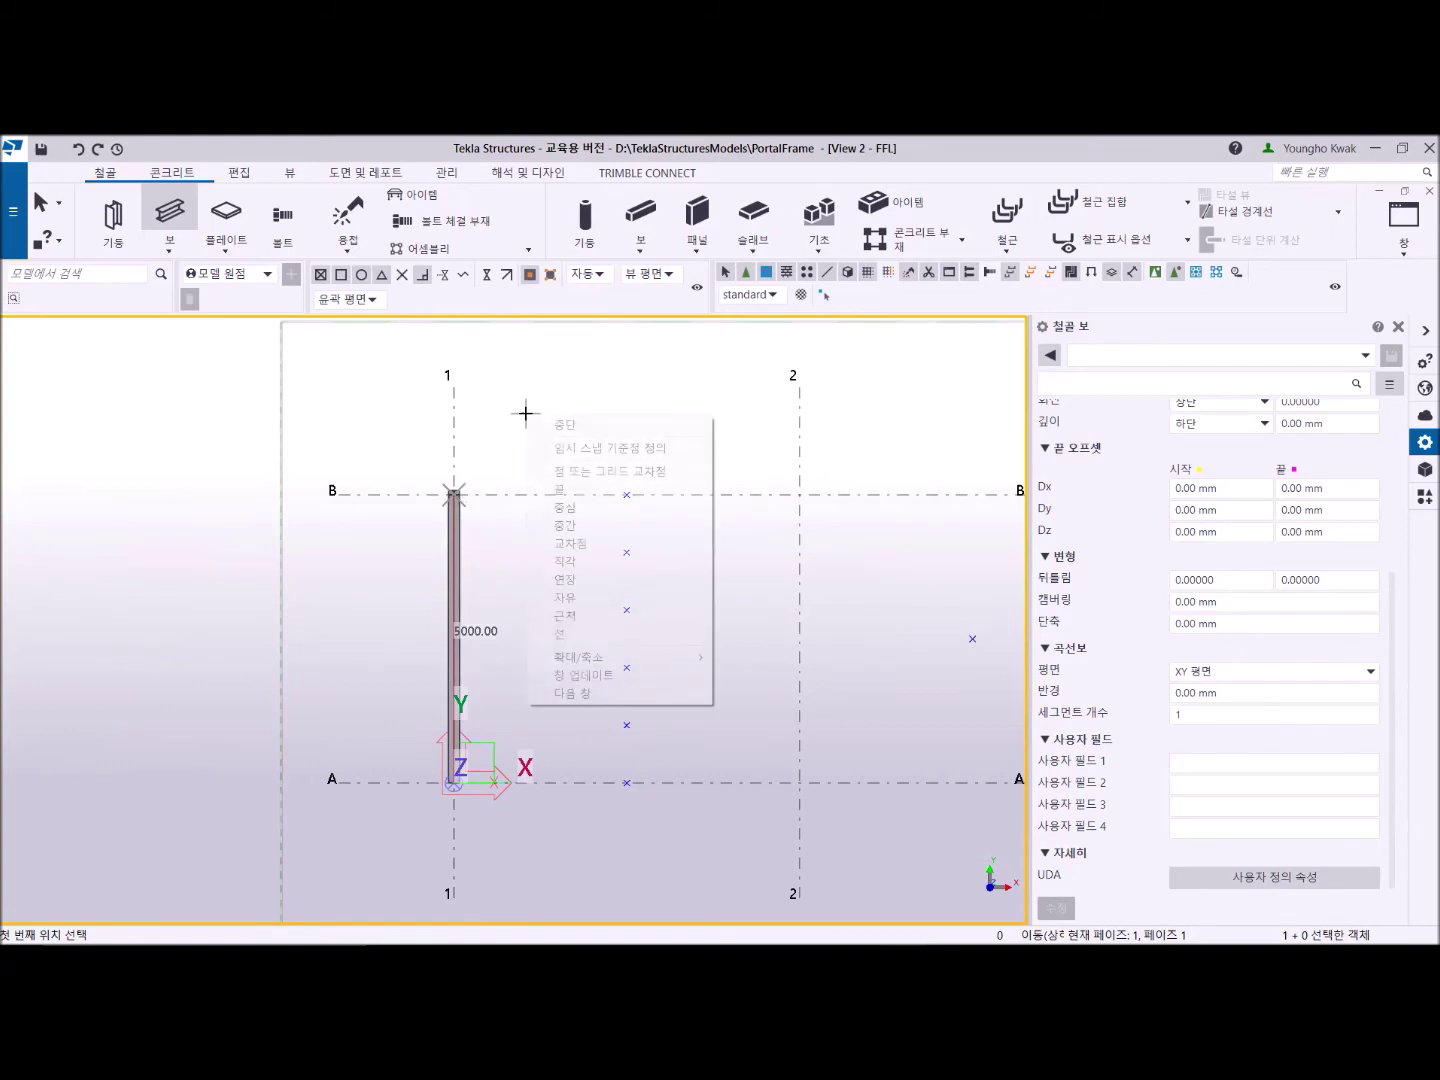
pyautogui.click(565, 427)
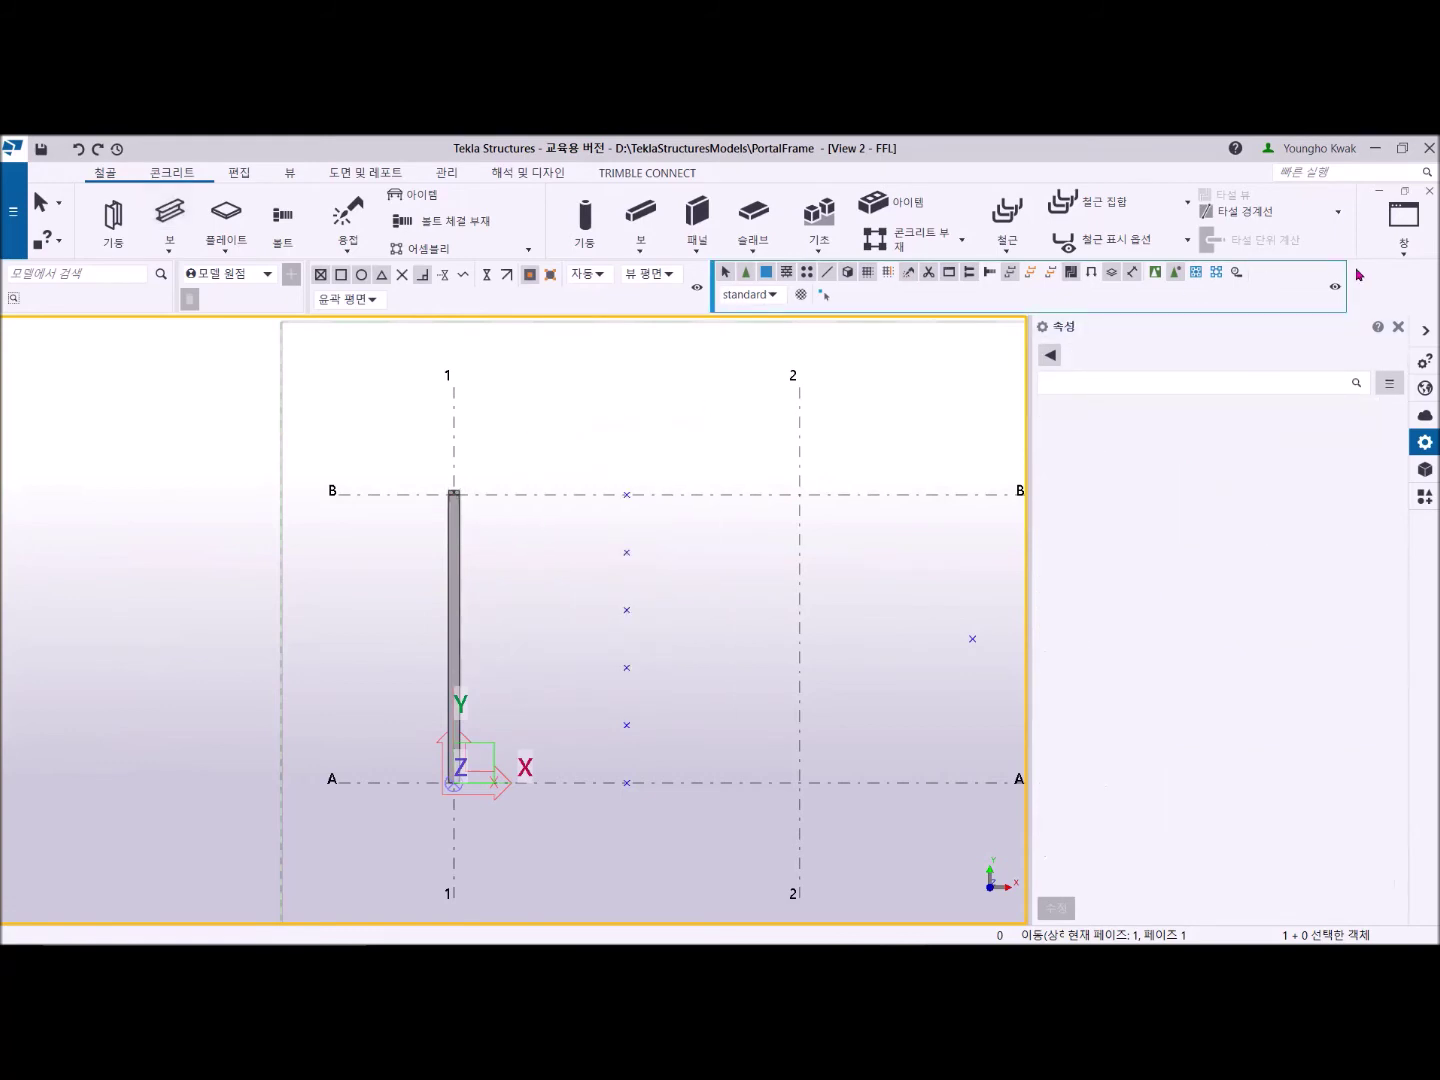
# Switch to View 1 - 3D_VIEW and orient it so the sloped beam on grid line 1 is seen up close.
pyautogui.click(1405, 222)
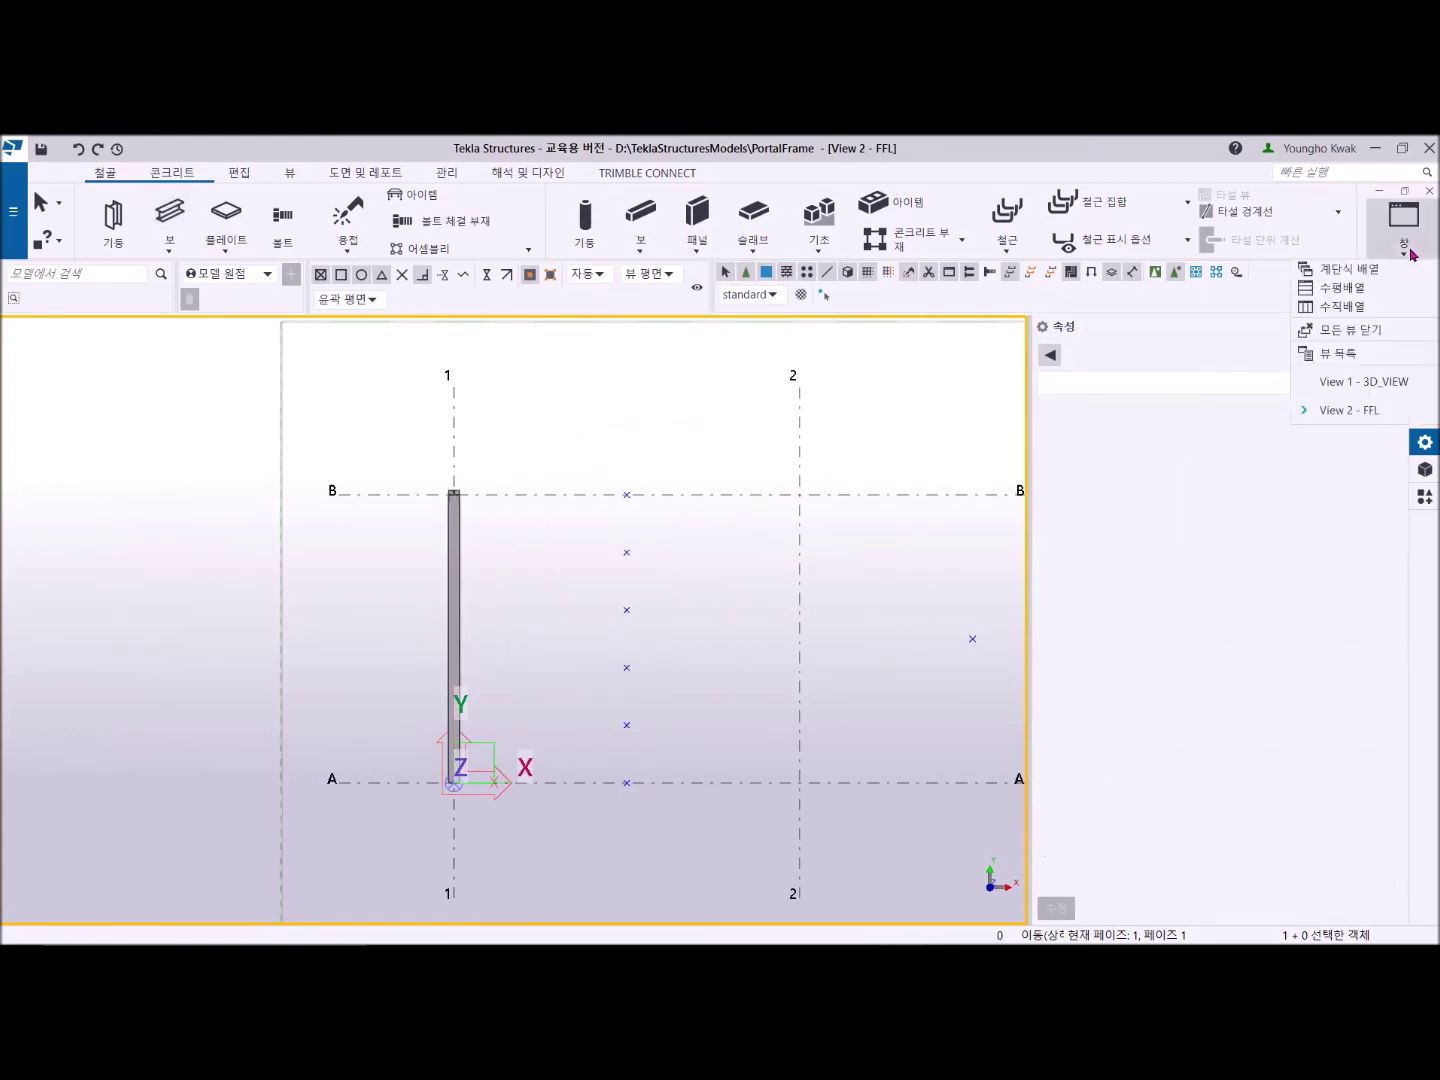
pyautogui.click(1373, 381)
pyautogui.scroll(5, 363, 632)
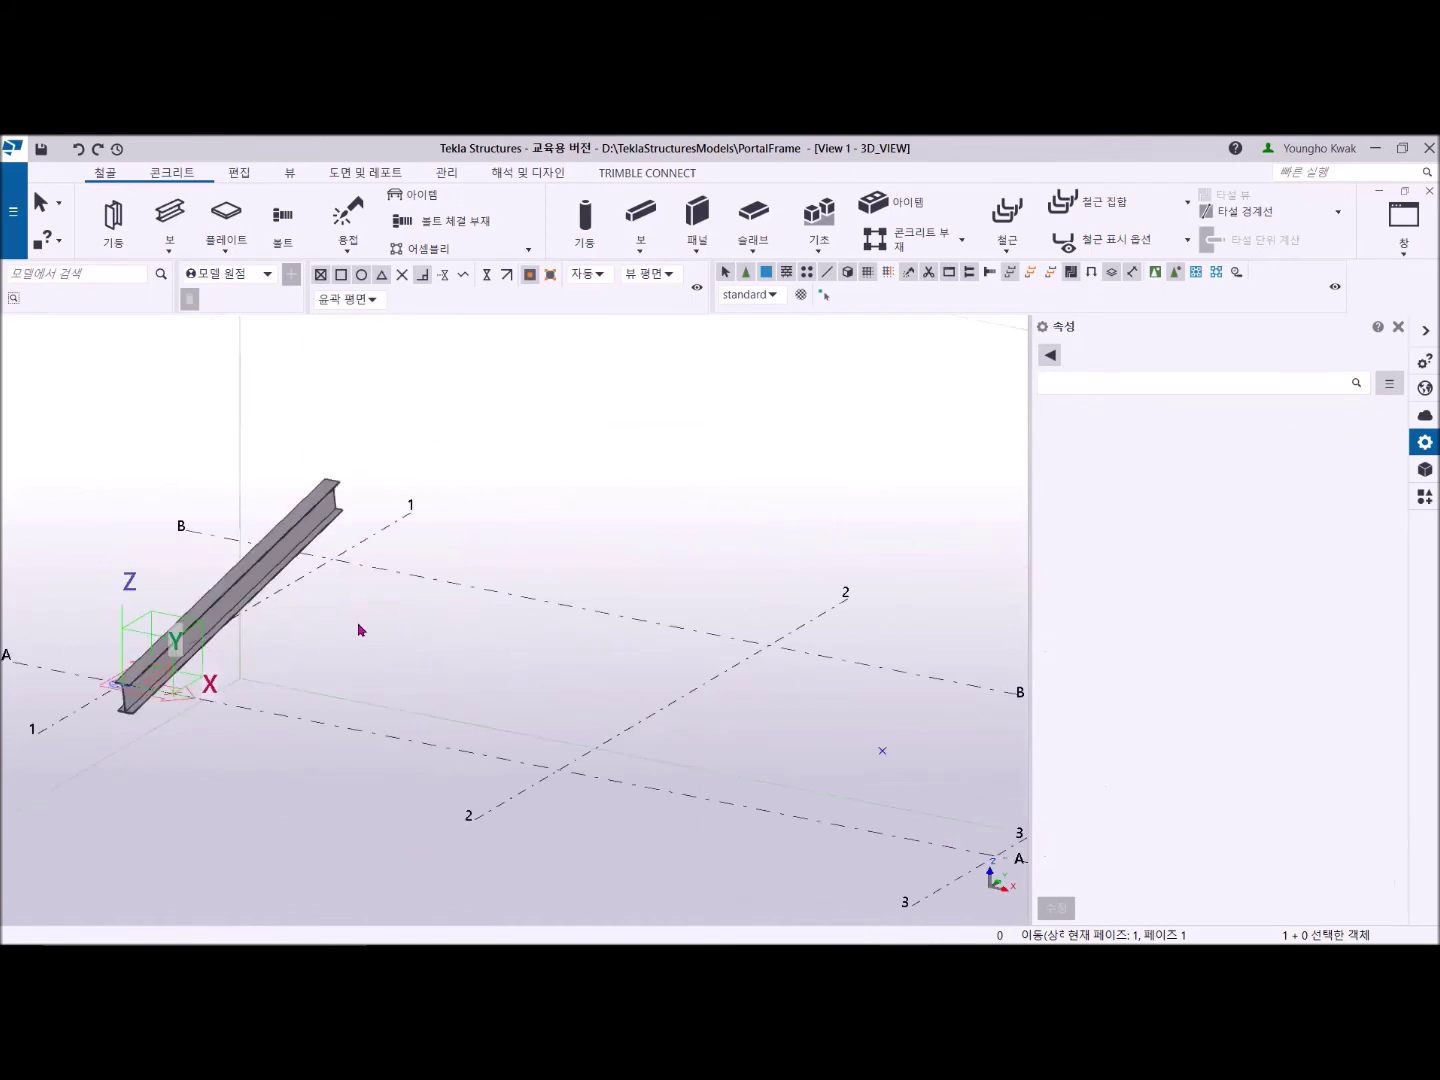
pyautogui.keyDown('ctrl'); pyautogui.moveTo(300, 633); pyautogui.dragTo(531, 642, button='middle'); pyautogui.keyUp('ctrl')
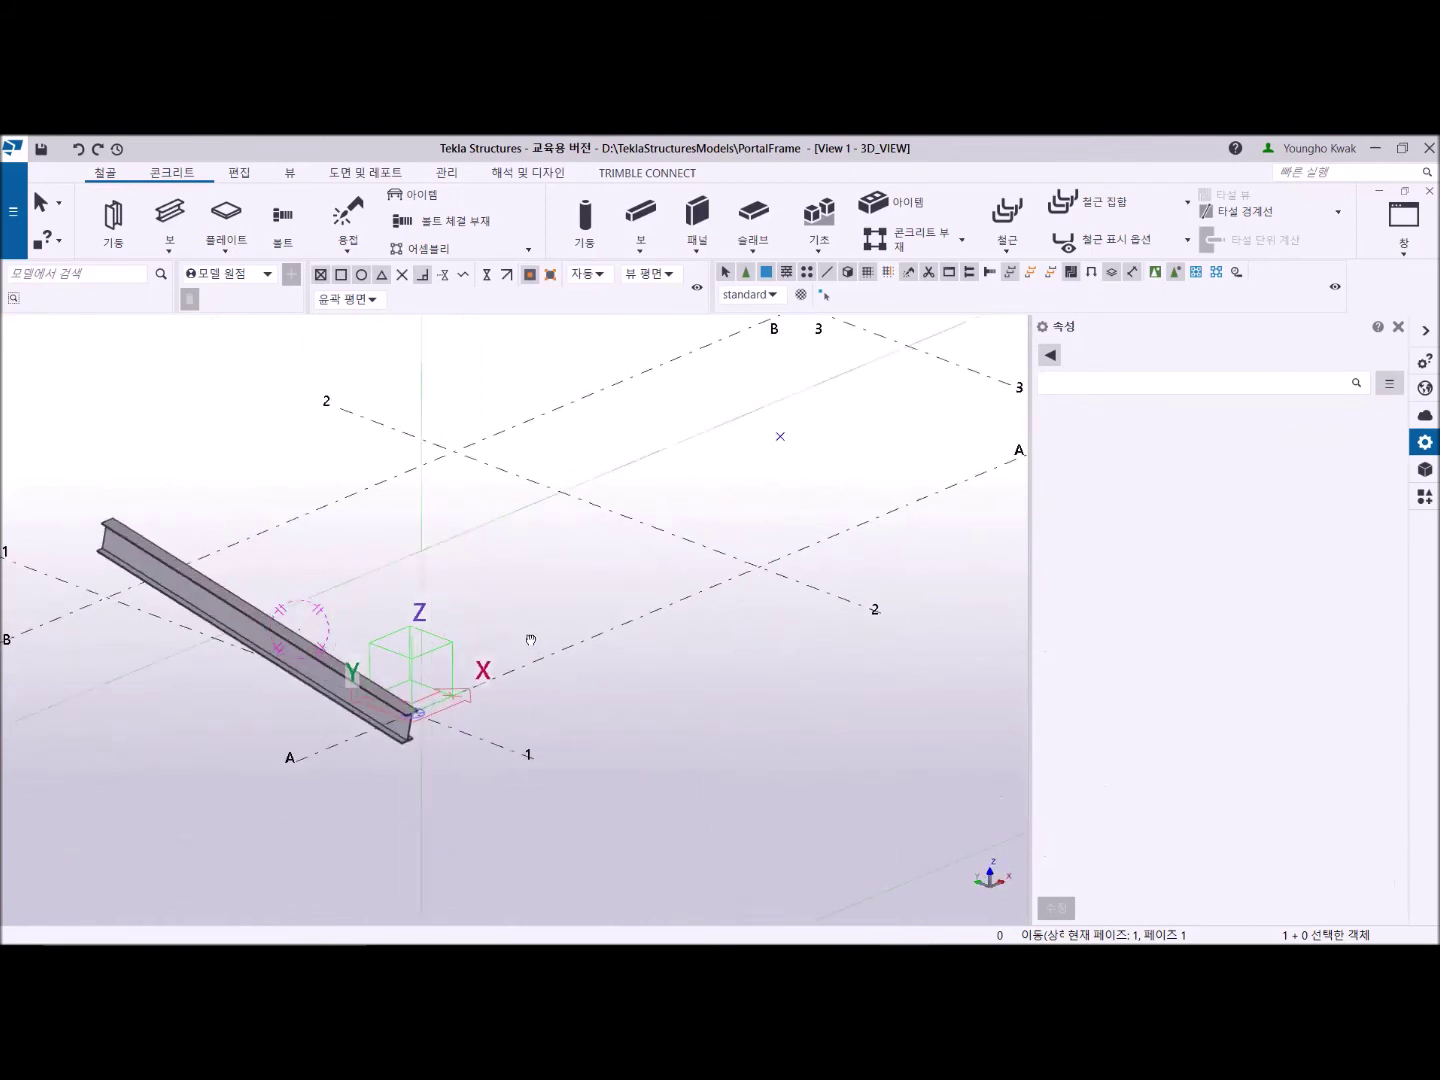
pyautogui.scroll(3, 453, 692)
pyautogui.moveTo(454, 692); pyautogui.dragTo(705, 659, button='middle')
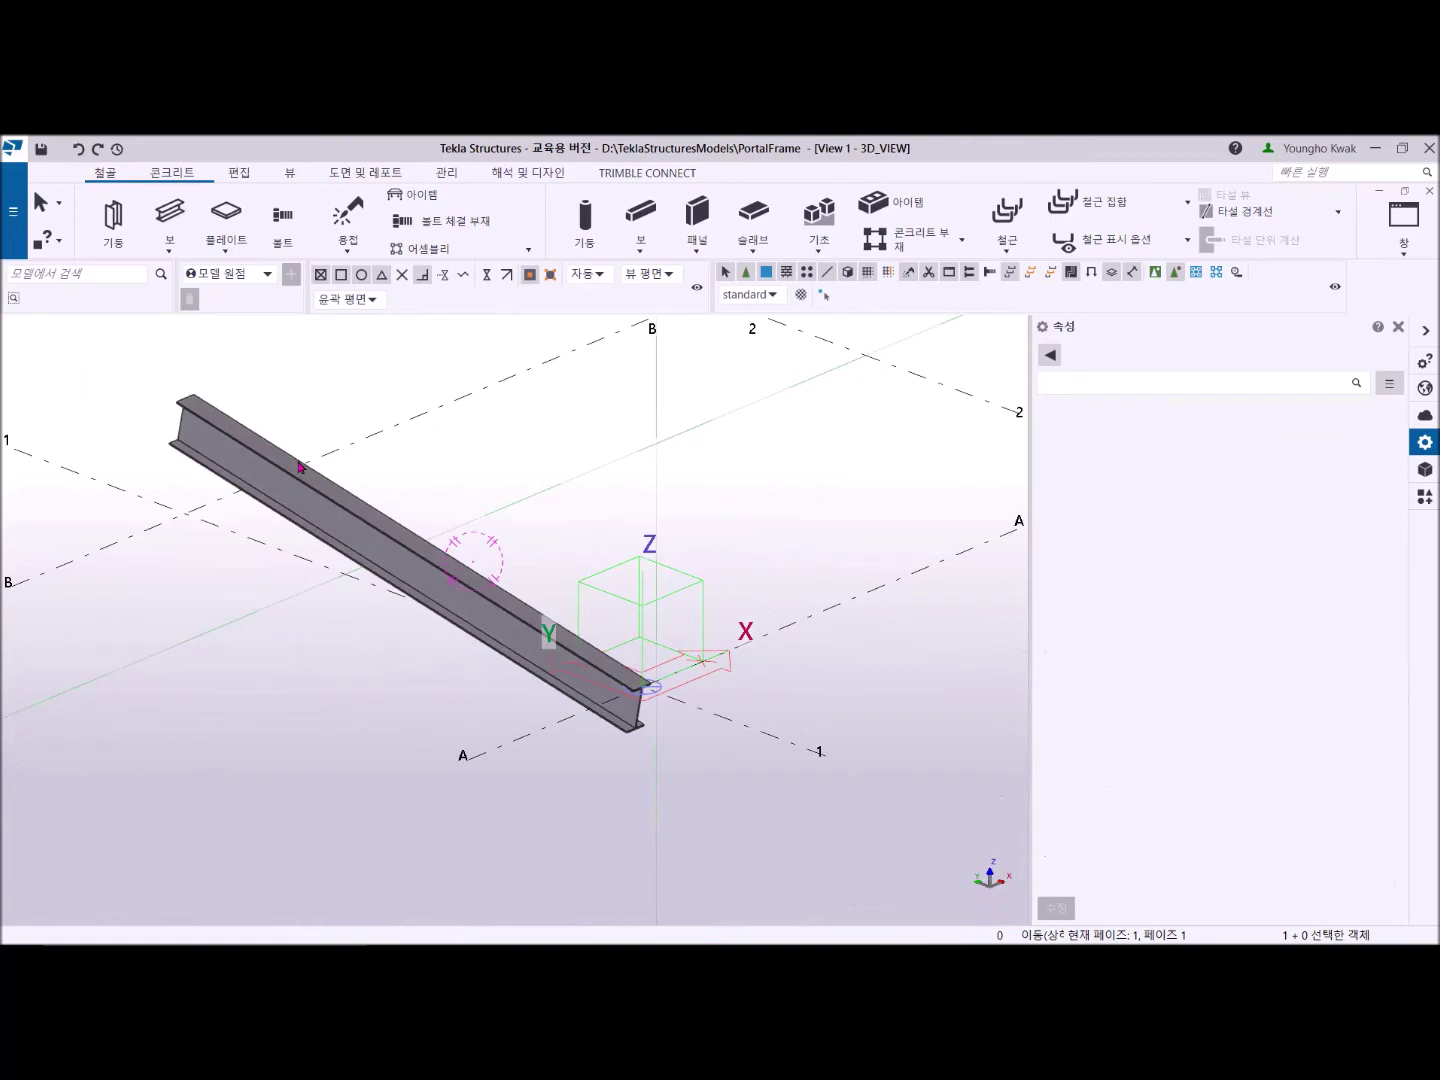
pyautogui.moveTo(364, 518); pyautogui.dragTo(391, 575, button='middle')
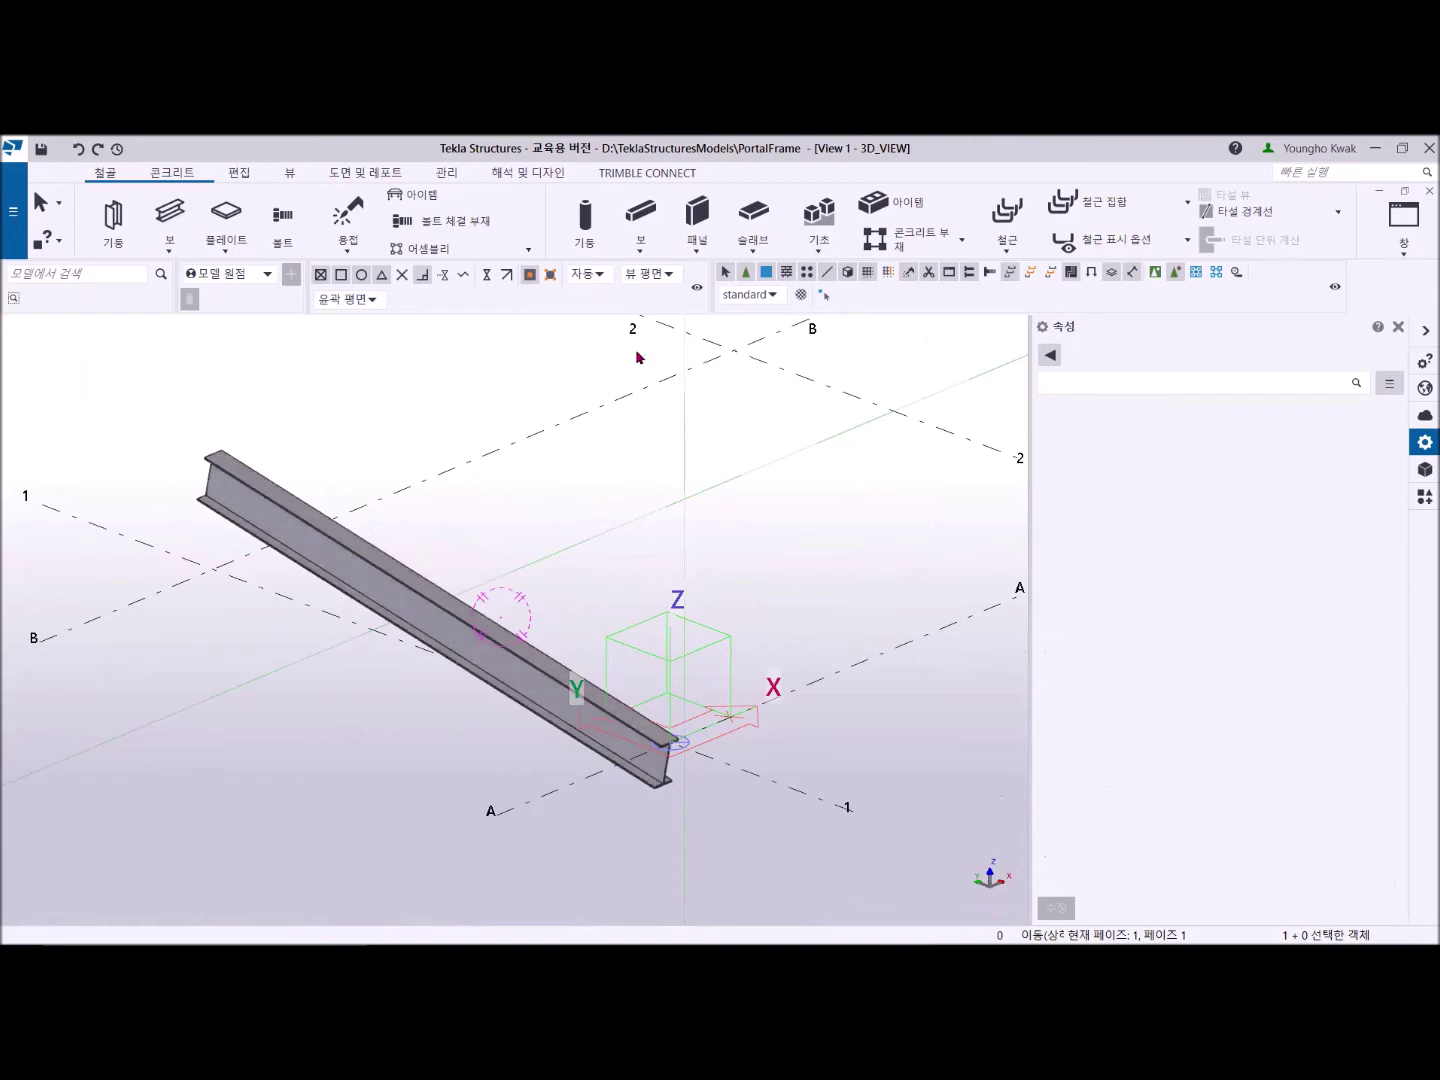
# Add 4 equally spaced points on a line along the sloped beam's top centreline, from its grid line A end to its grid line B end.
pyautogui.click(238, 173)
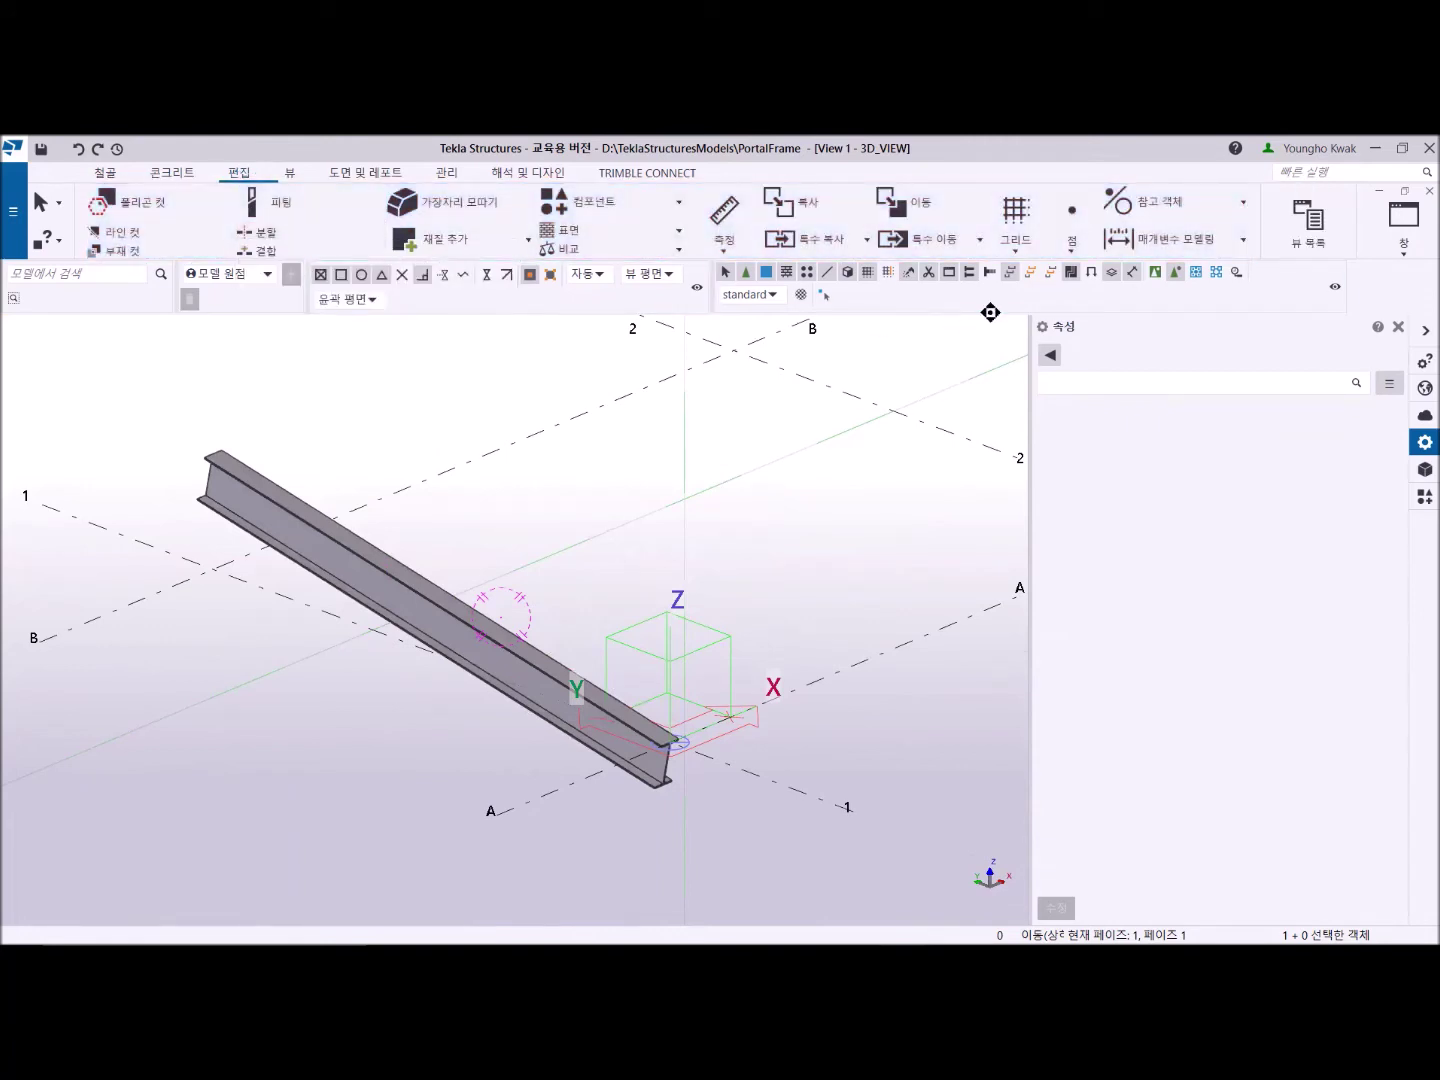
pyautogui.click(1069, 247)
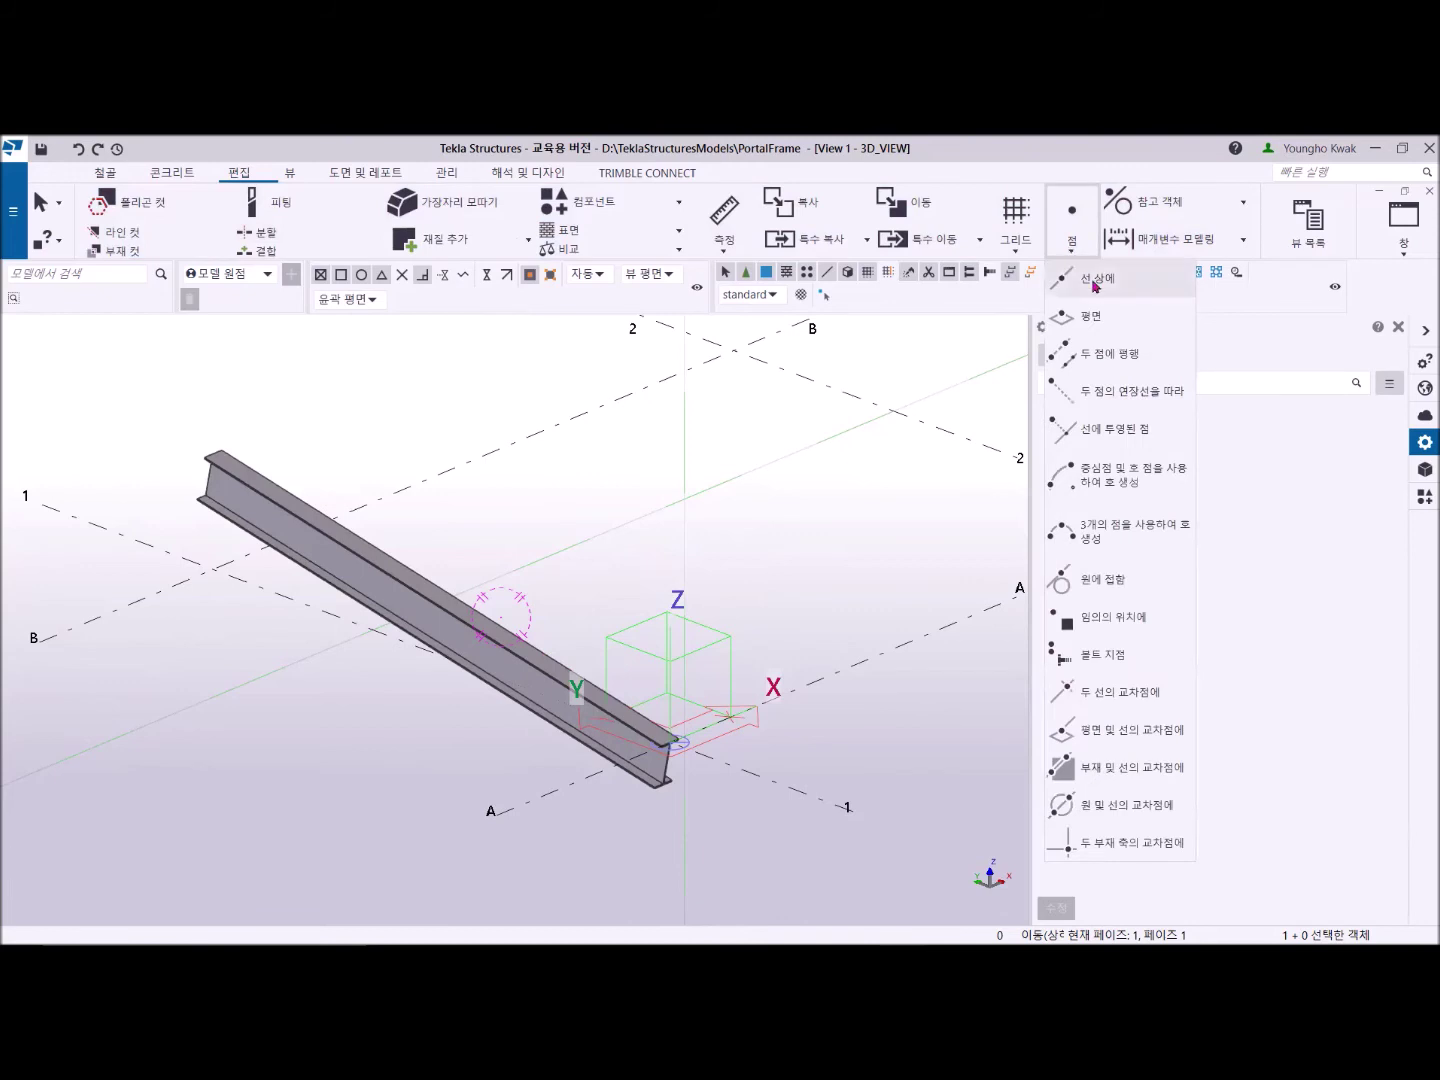
pyautogui.click(1093, 278)
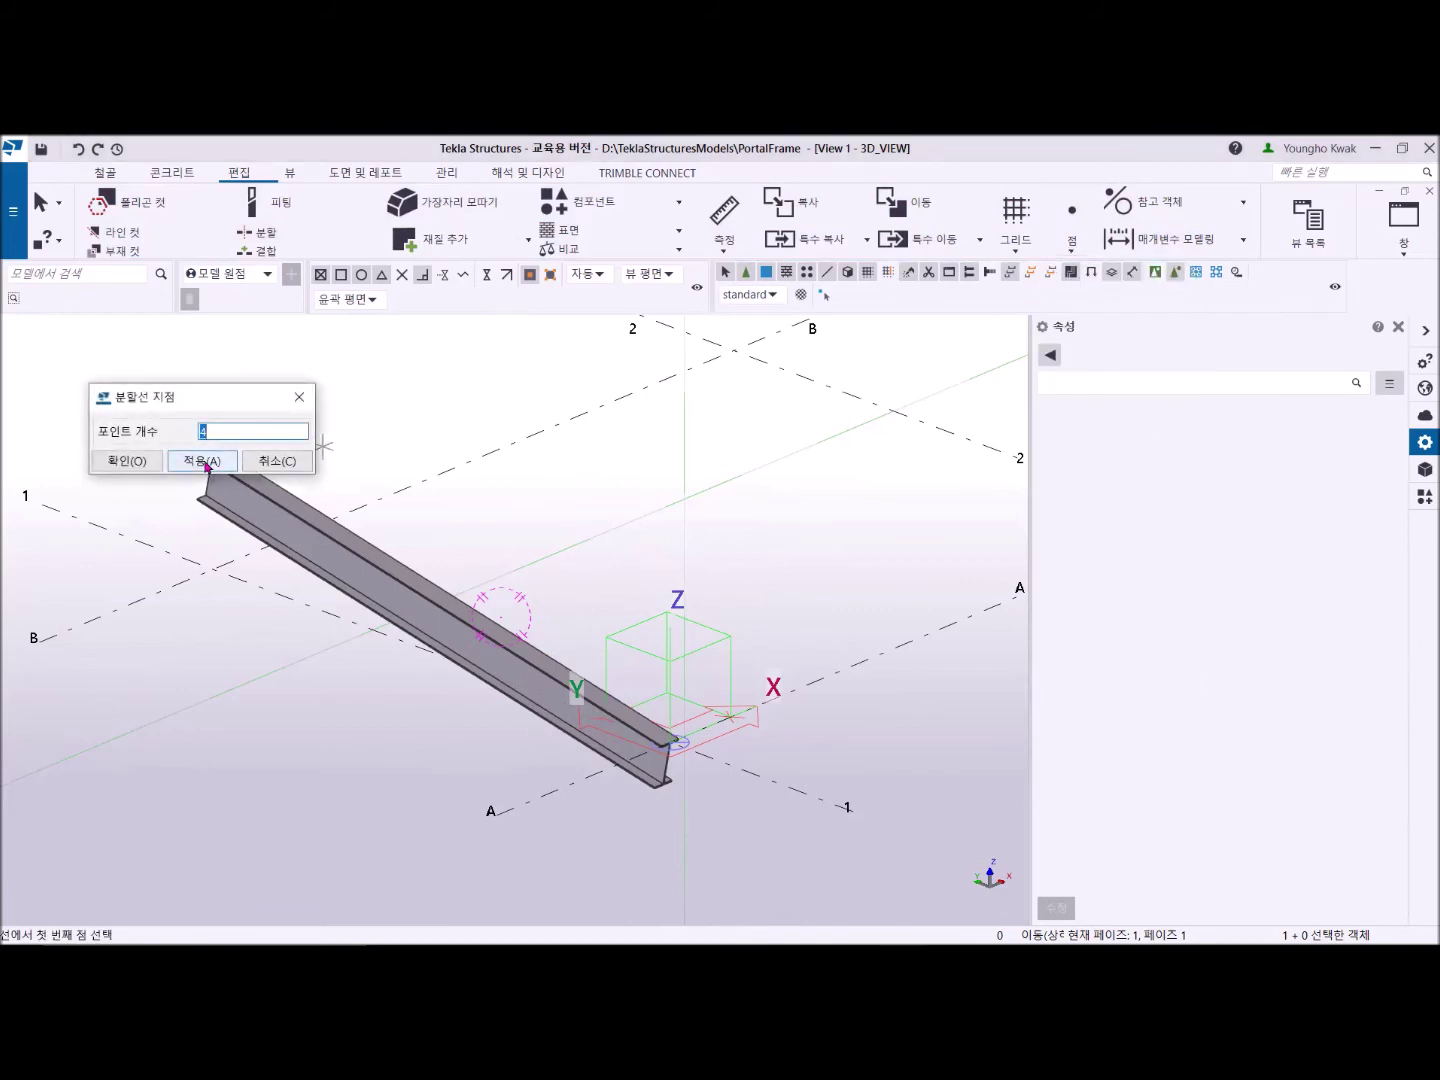
pyautogui.click(132, 460)
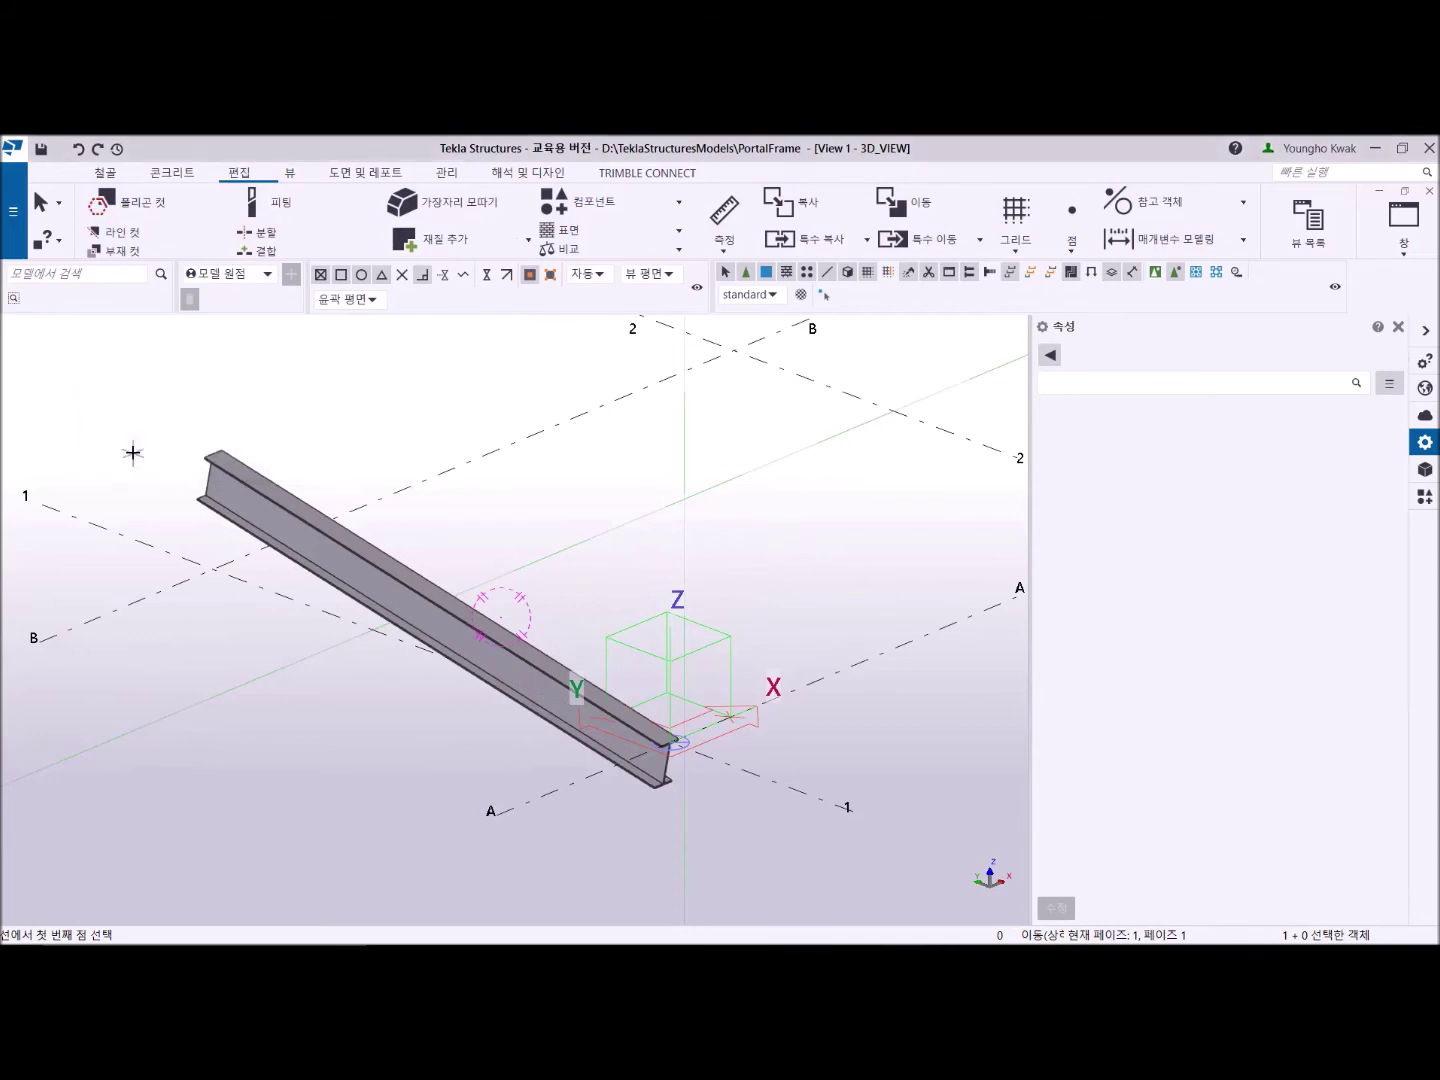
pyautogui.scroll(5, 660, 689)
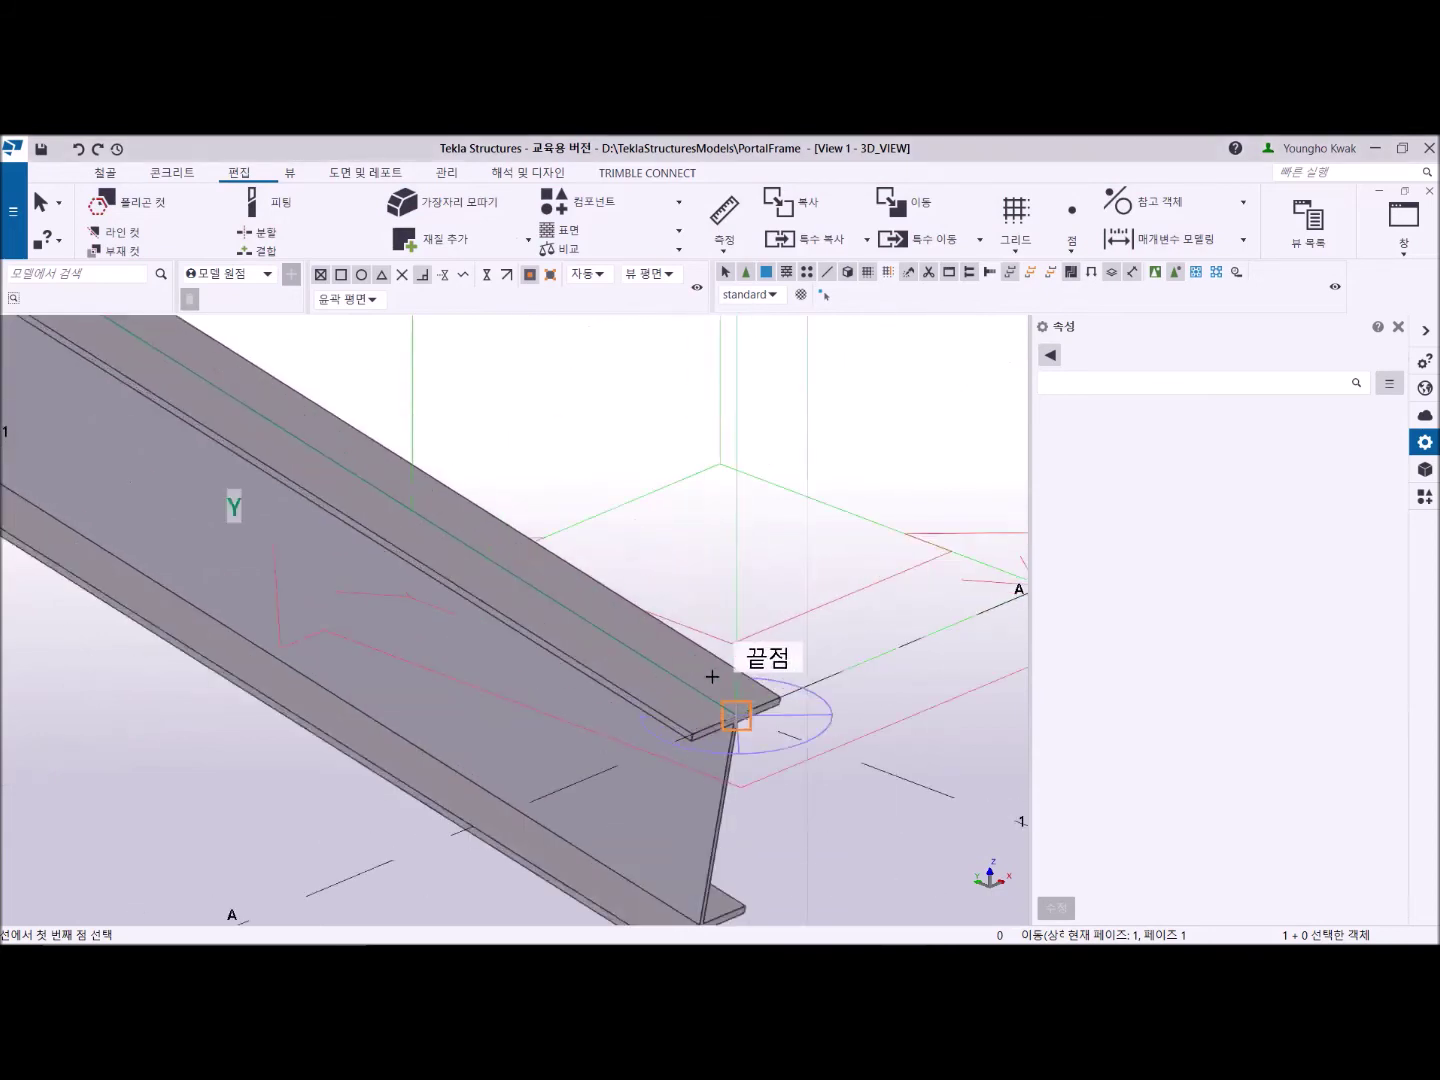
pyautogui.scroll(2, 762, 711)
pyautogui.click(757, 815)
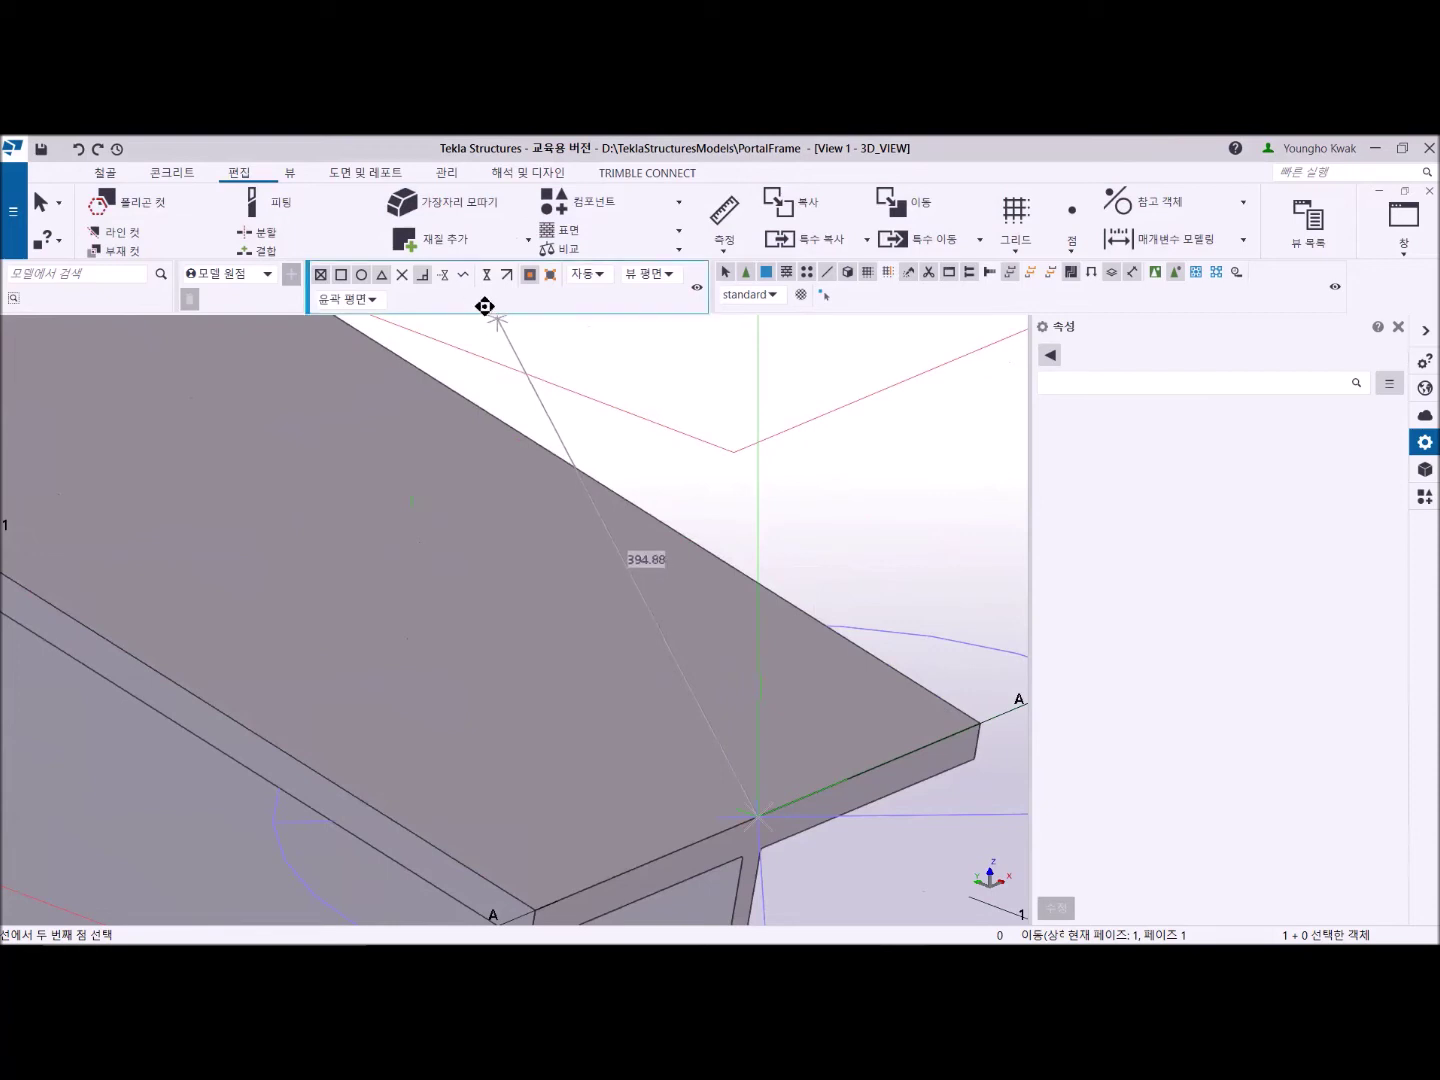
pyautogui.click(550, 274)
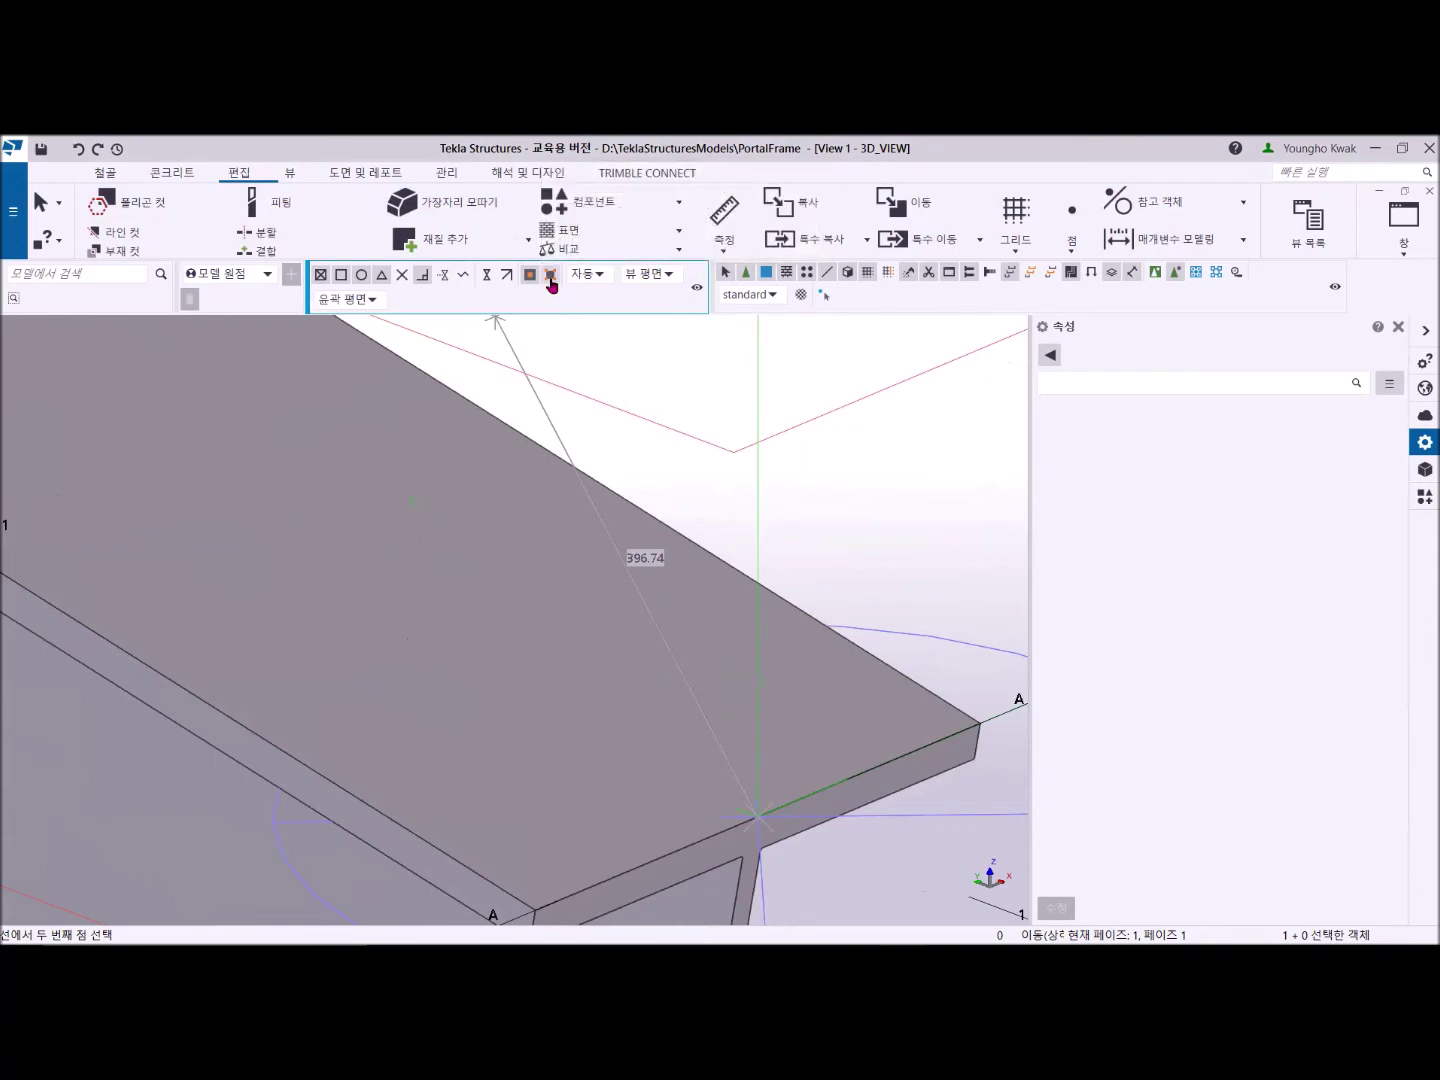
pyautogui.scroll(-7, 410, 434)
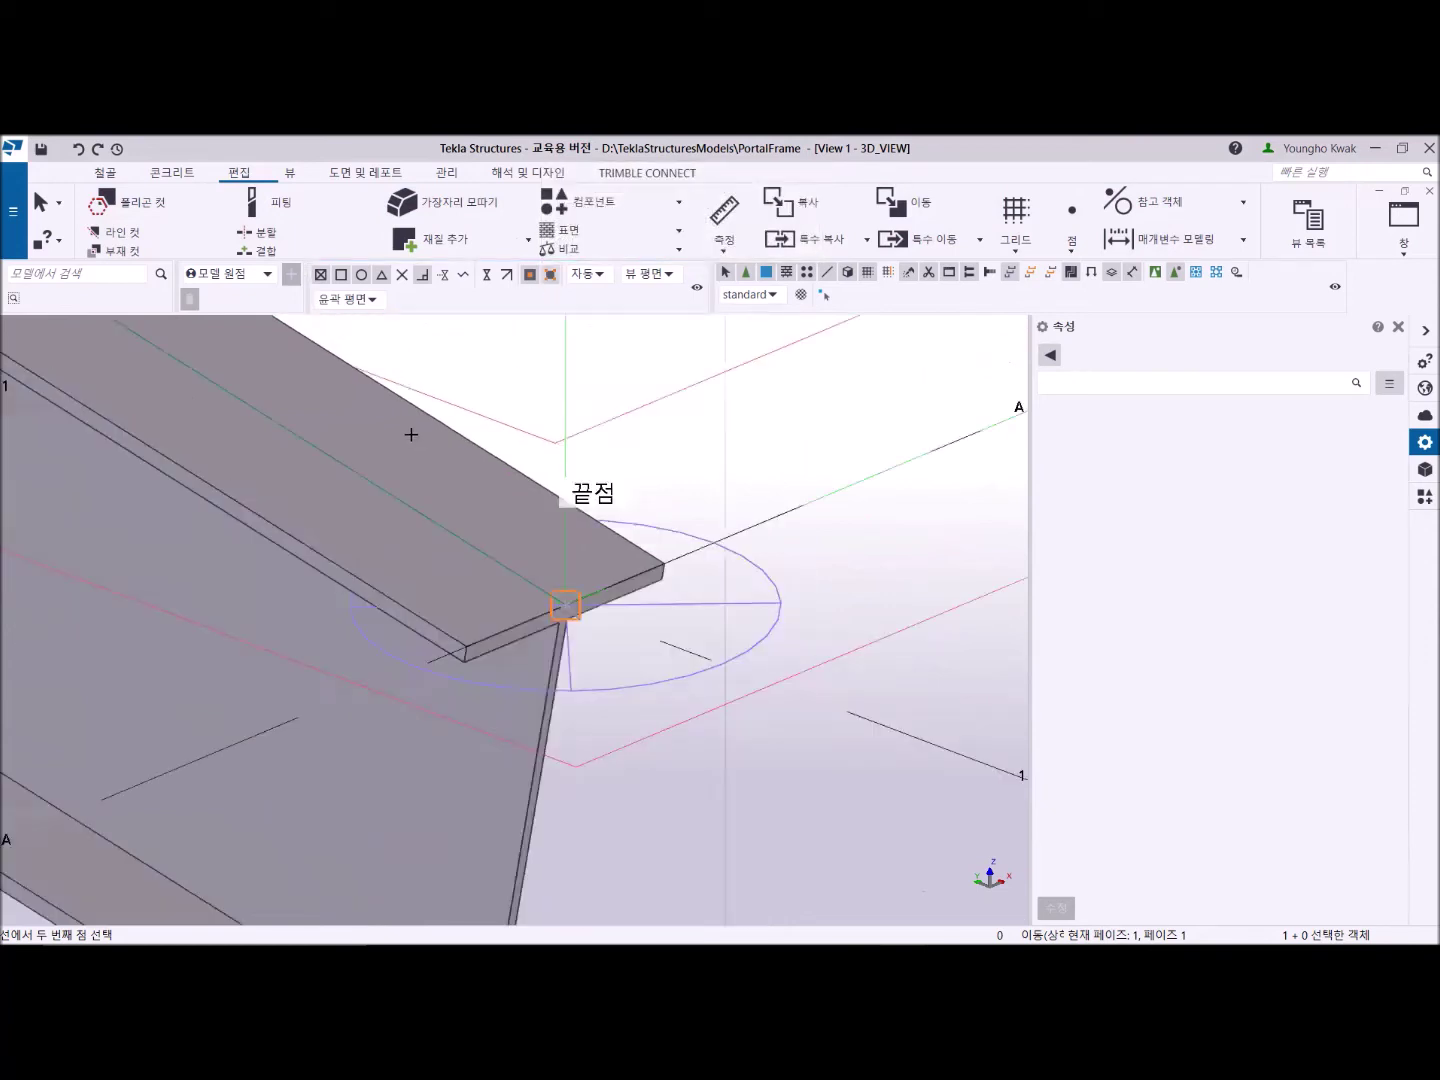
pyautogui.moveTo(349, 437); pyautogui.dragTo(694, 866, button='middle')
pyautogui.scroll(-6, 155, 557)
pyautogui.moveTo(162, 537); pyautogui.dragTo(598, 774, button='middle')
pyautogui.scroll(3, 212, 540)
pyautogui.scroll(3, 211, 536)
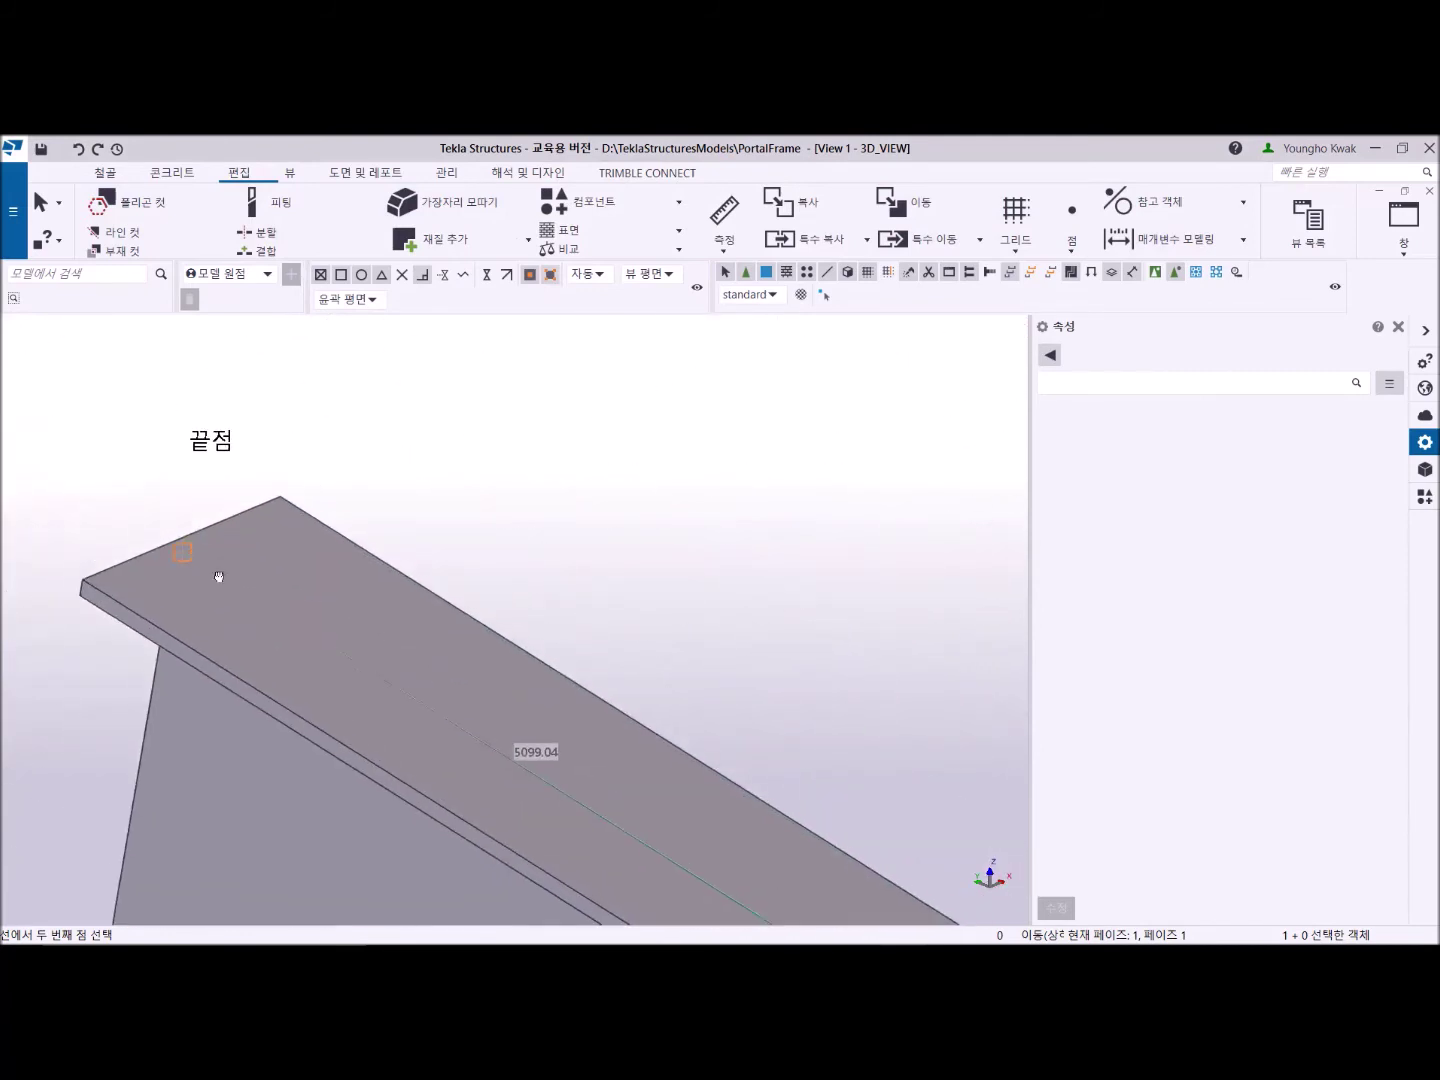
pyautogui.click(190, 541)
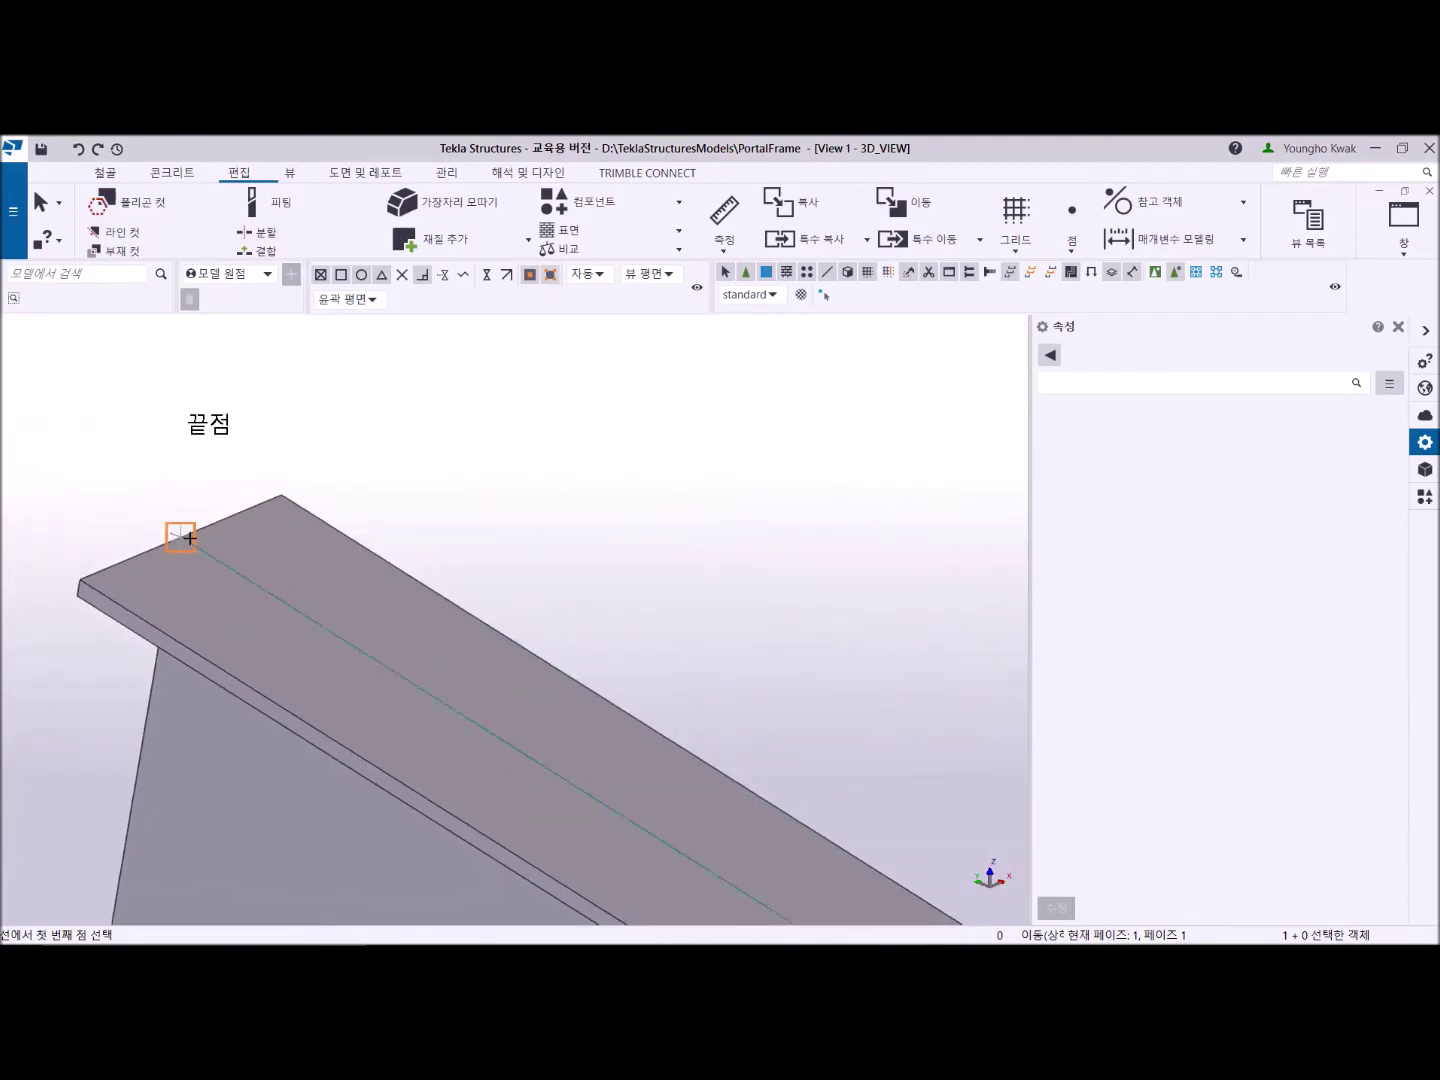
pyautogui.scroll(-6, 409, 542)
pyautogui.scroll(-3, 607, 610)
pyautogui.moveTo(648, 635); pyautogui.dragTo(401, 522, button='middle')
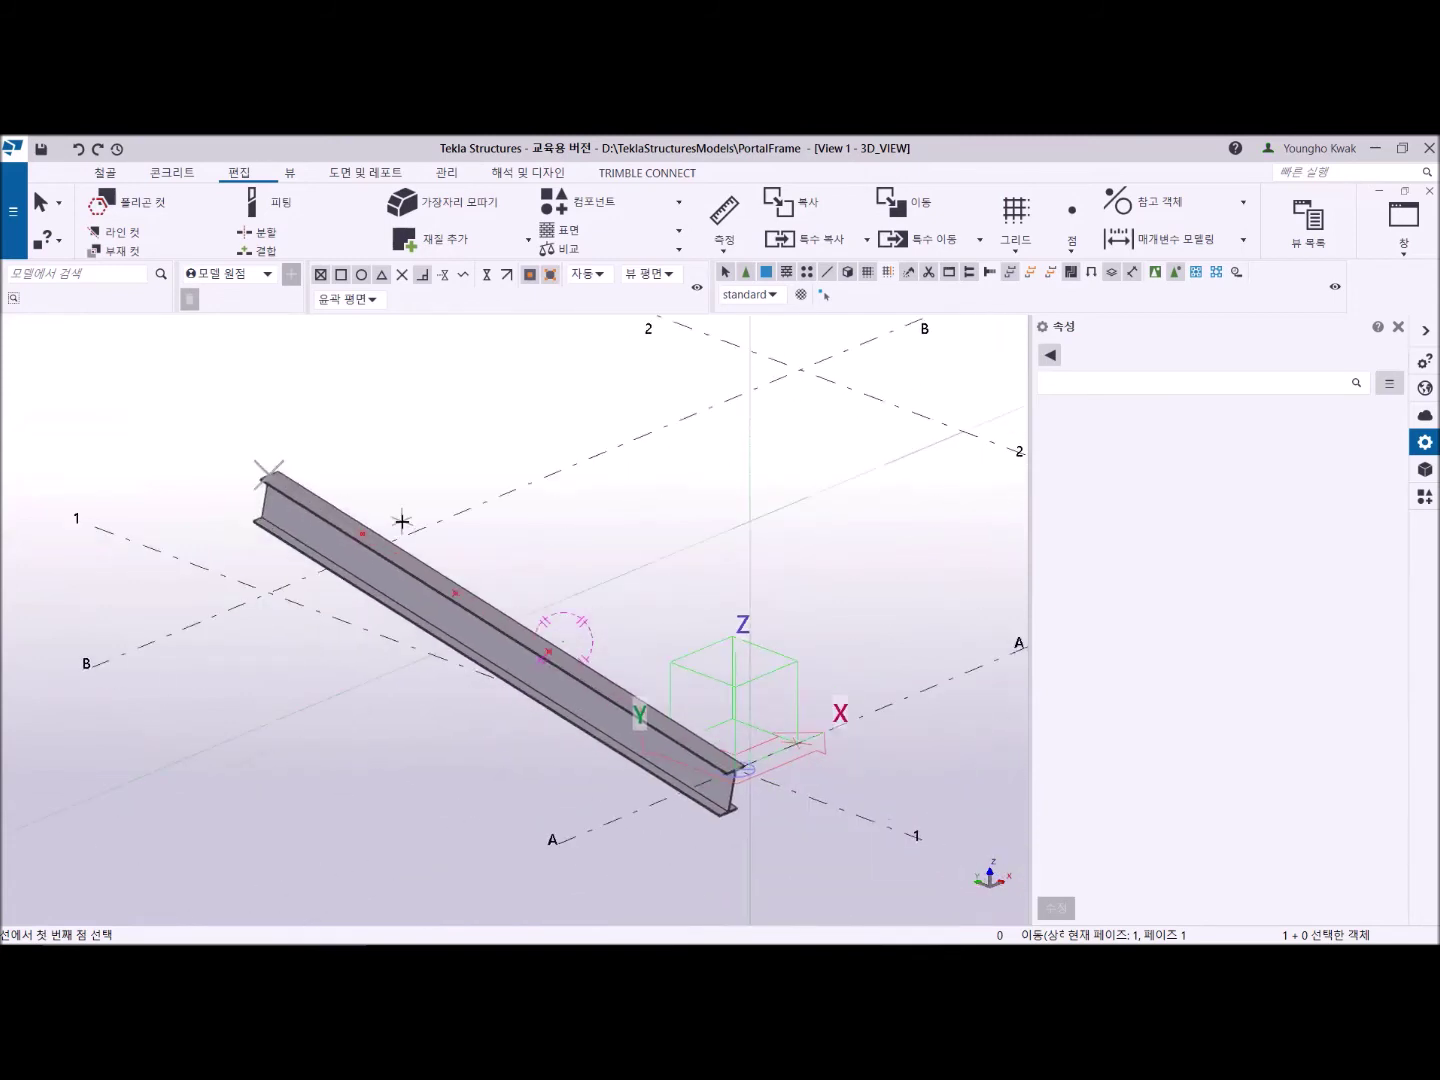
pyautogui.scroll(2, 403, 522)
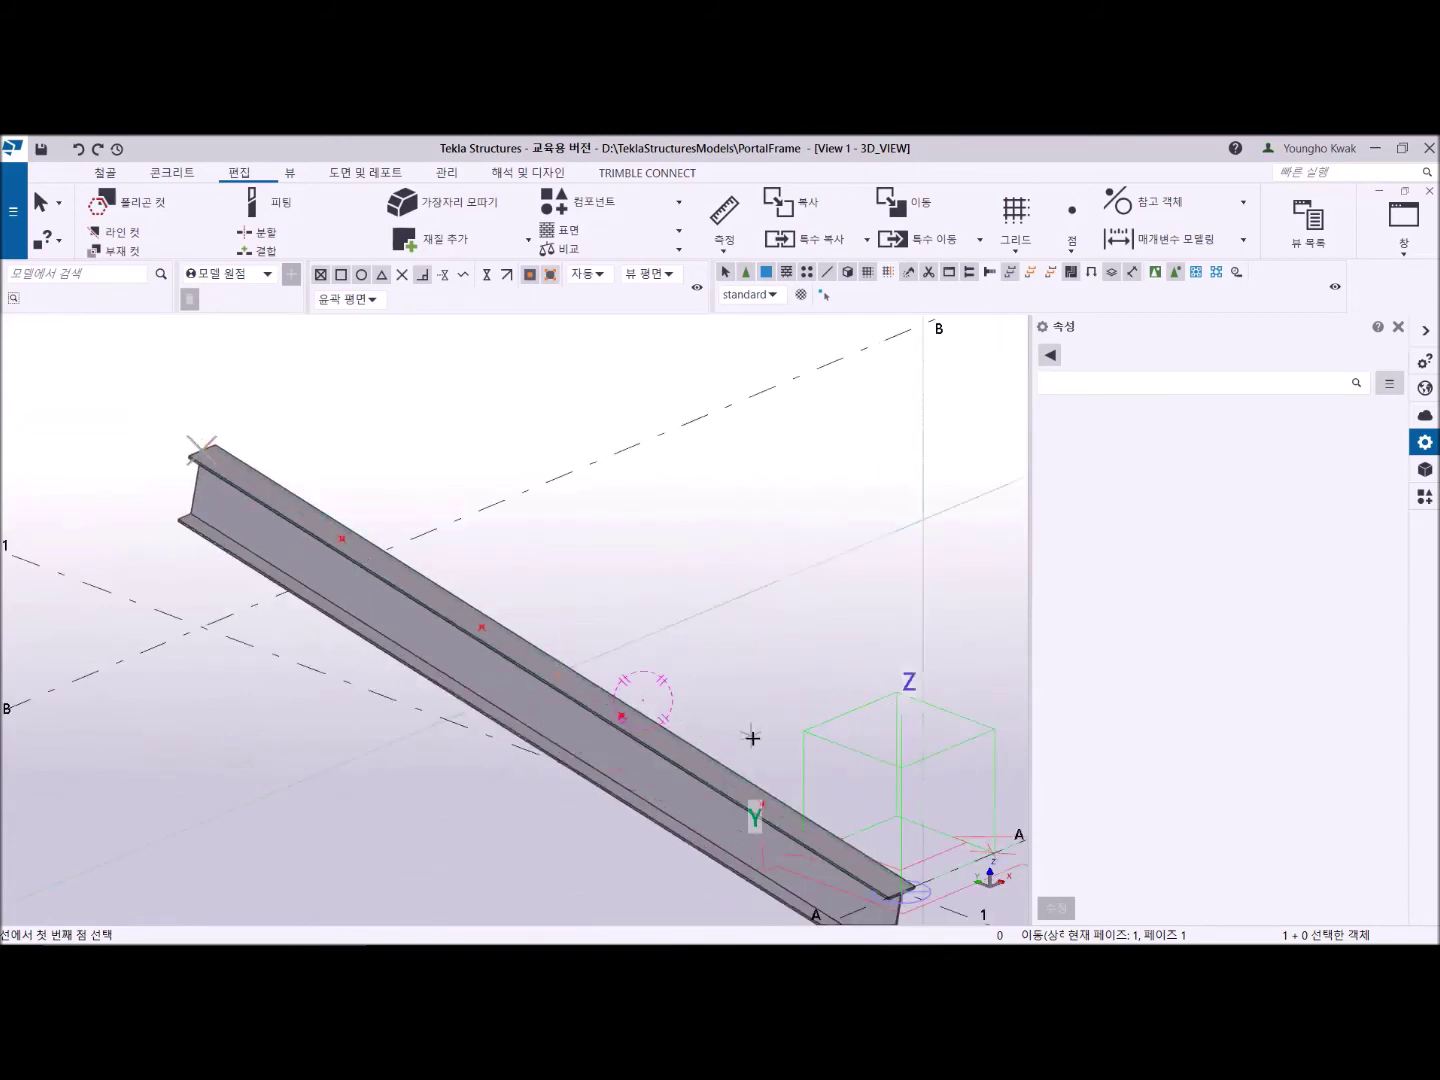
pyautogui.rightClick(535, 397)
pyautogui.click(547, 407)
# Copy the sloped beam and its four points from grid line 1 to grid line 2.
pyautogui.scroll(-2, 599, 688)
pyautogui.scroll(-2, 599, 689)
pyautogui.keyDown('ctrl'); pyautogui.moveTo(598, 688); pyautogui.dragTo(603, 655, button='middle'); pyautogui.keyUp('ctrl')
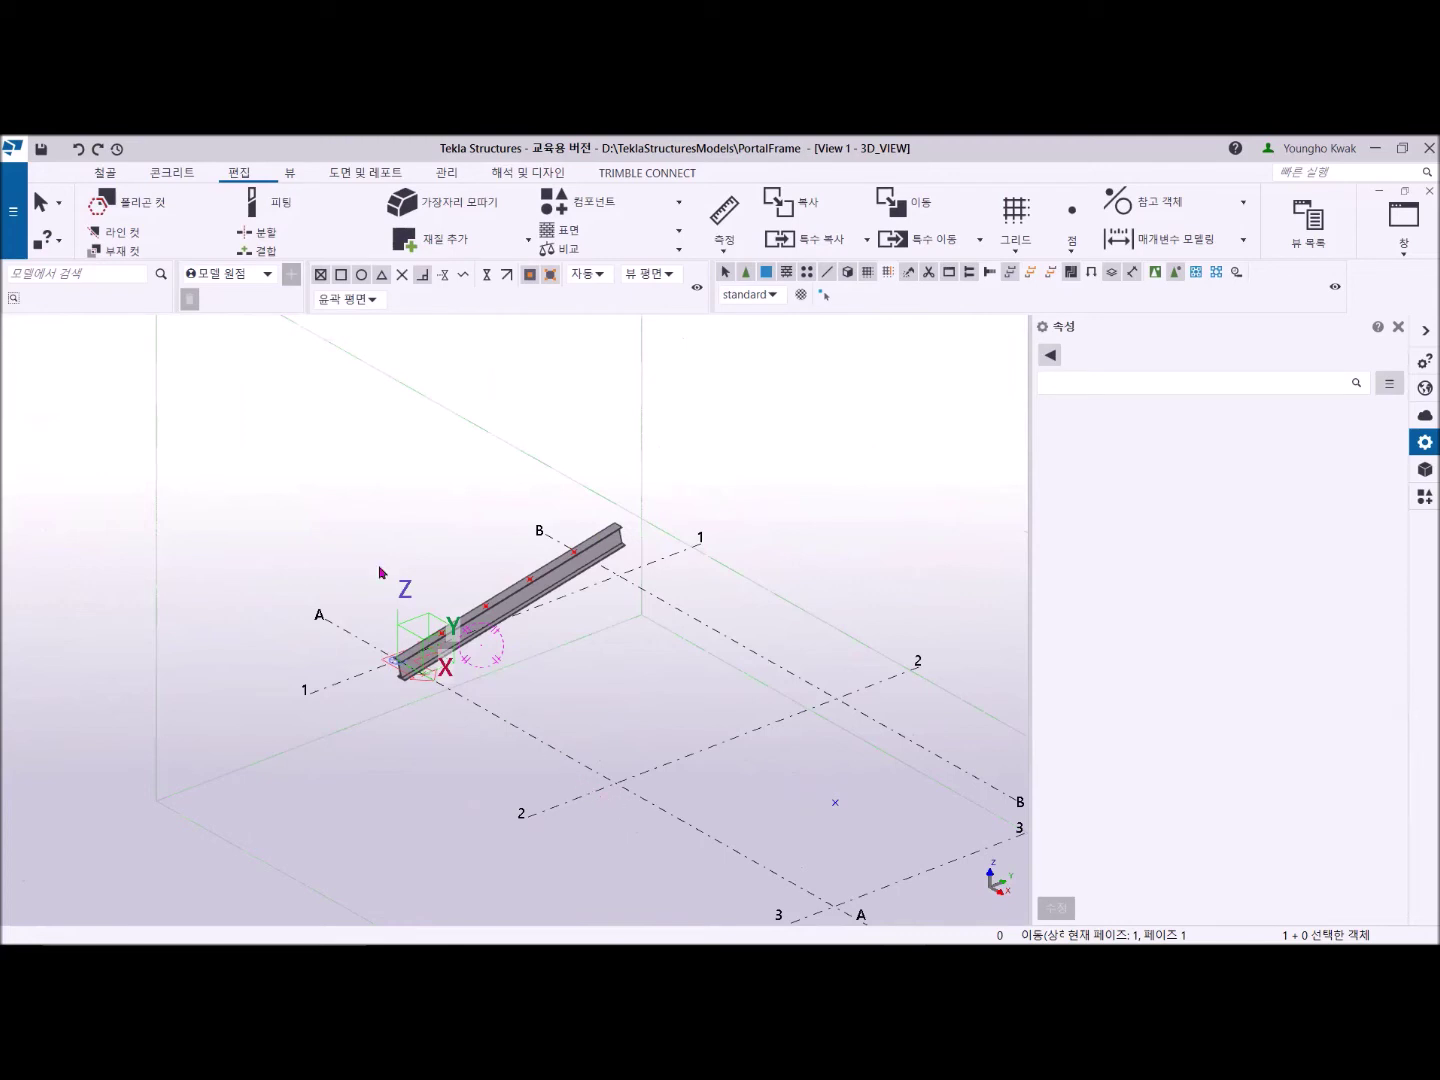
pyautogui.moveTo(296, 377); pyautogui.dragTo(708, 740)
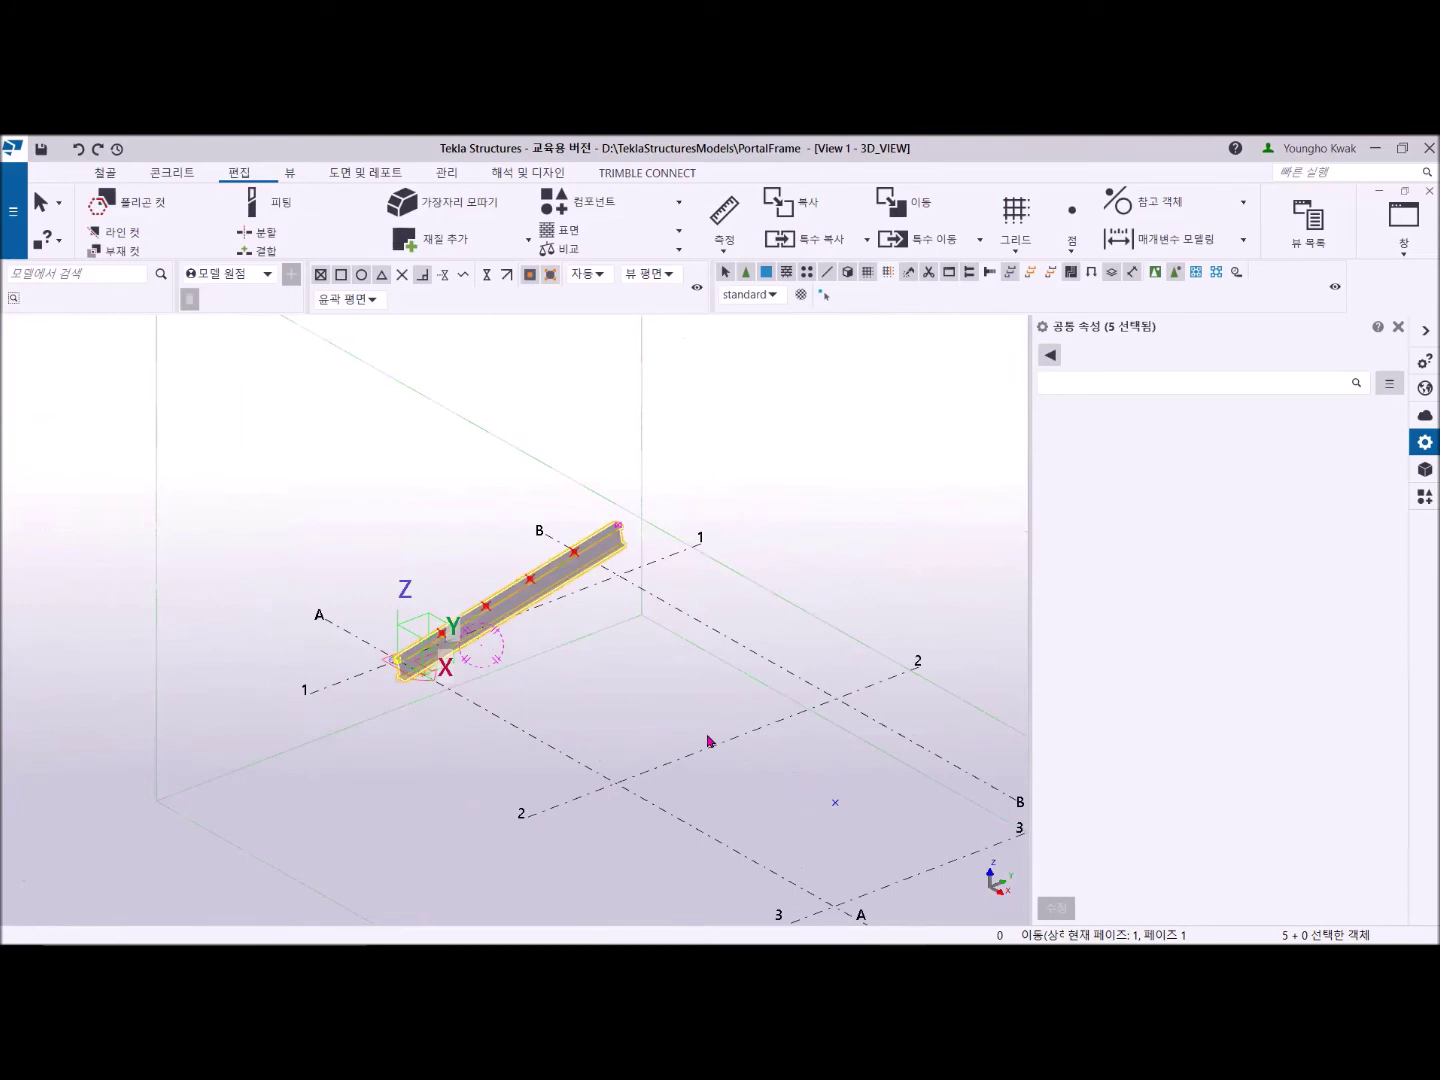
pyautogui.rightClick(340, 418)
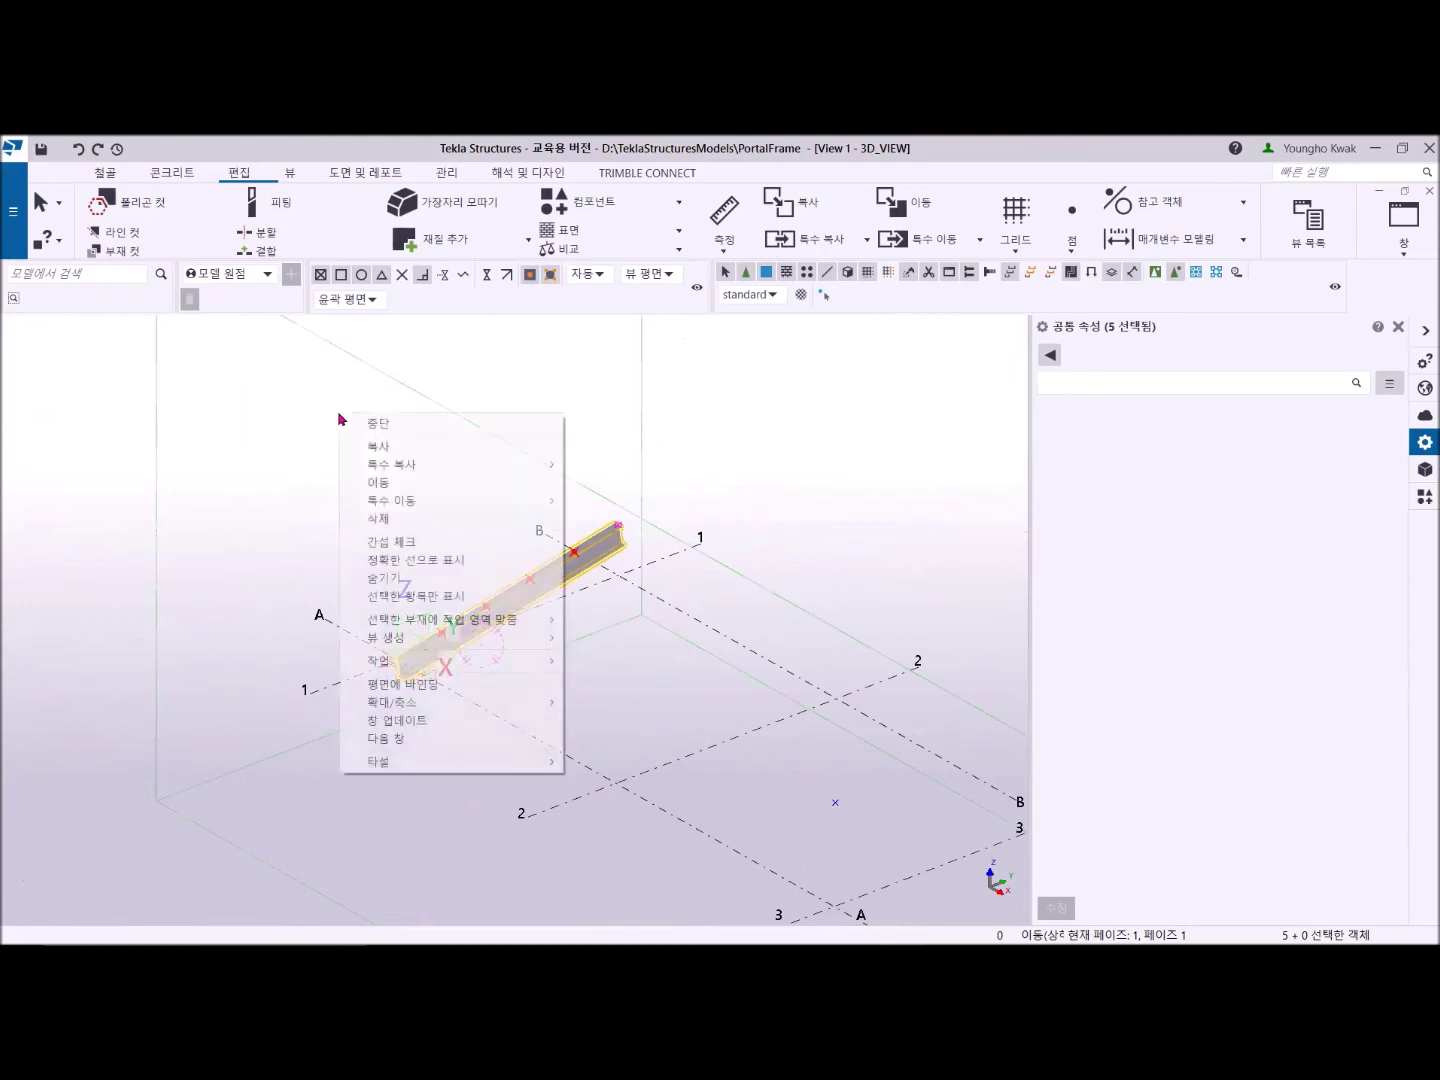
pyautogui.click(404, 458)
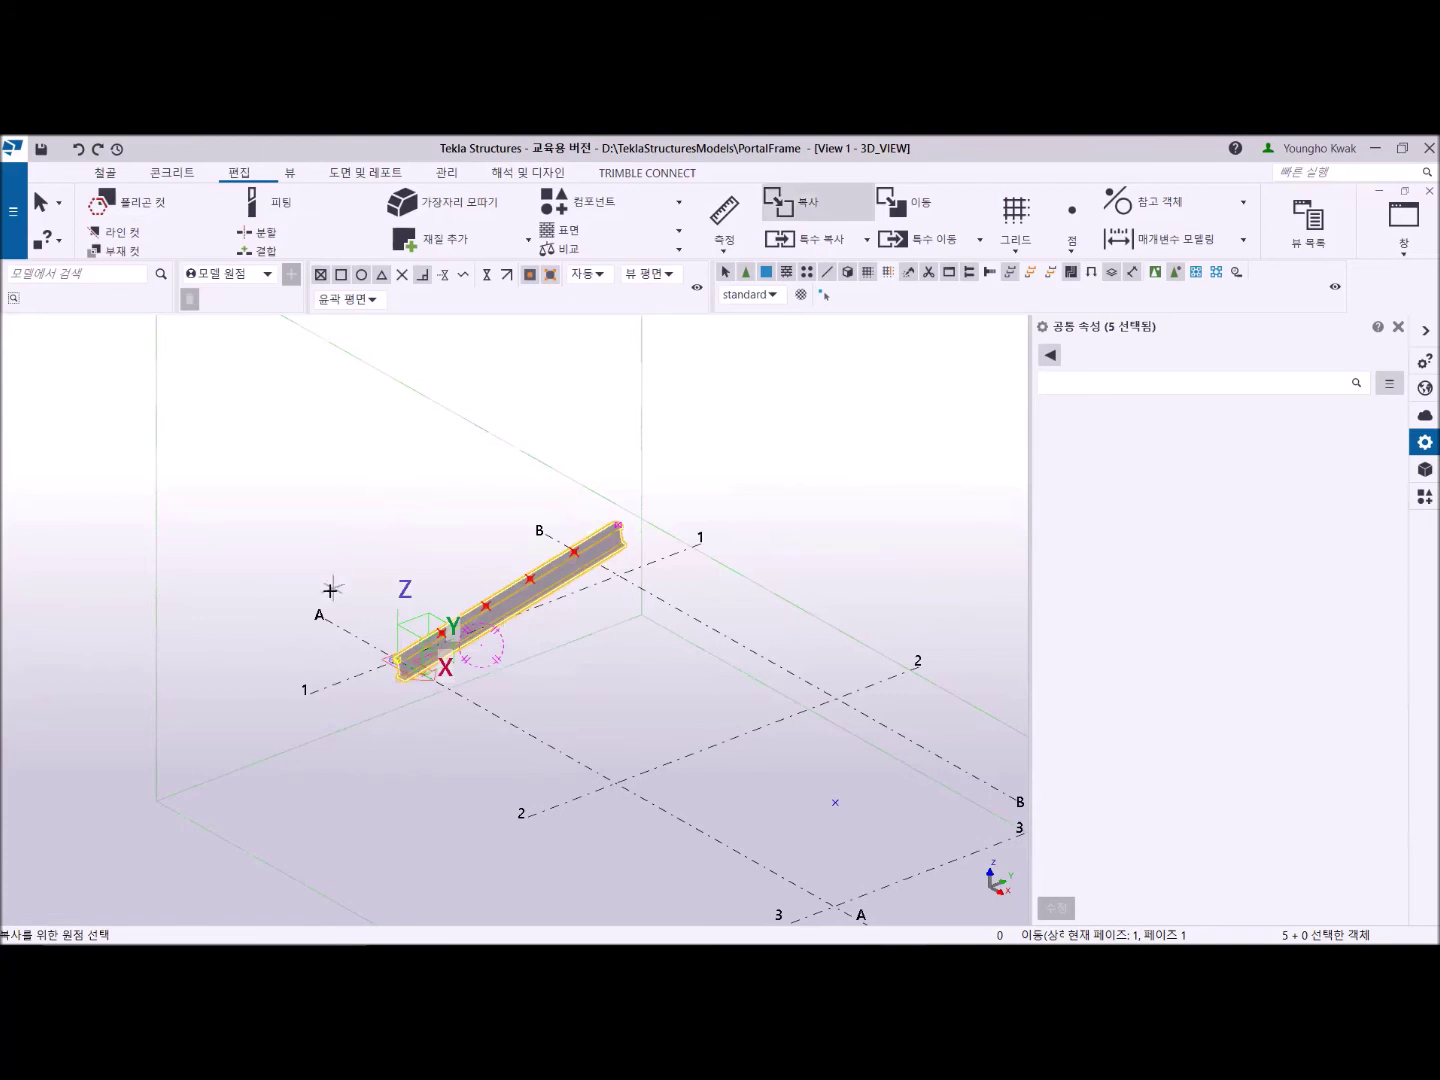
pyautogui.click(305, 690)
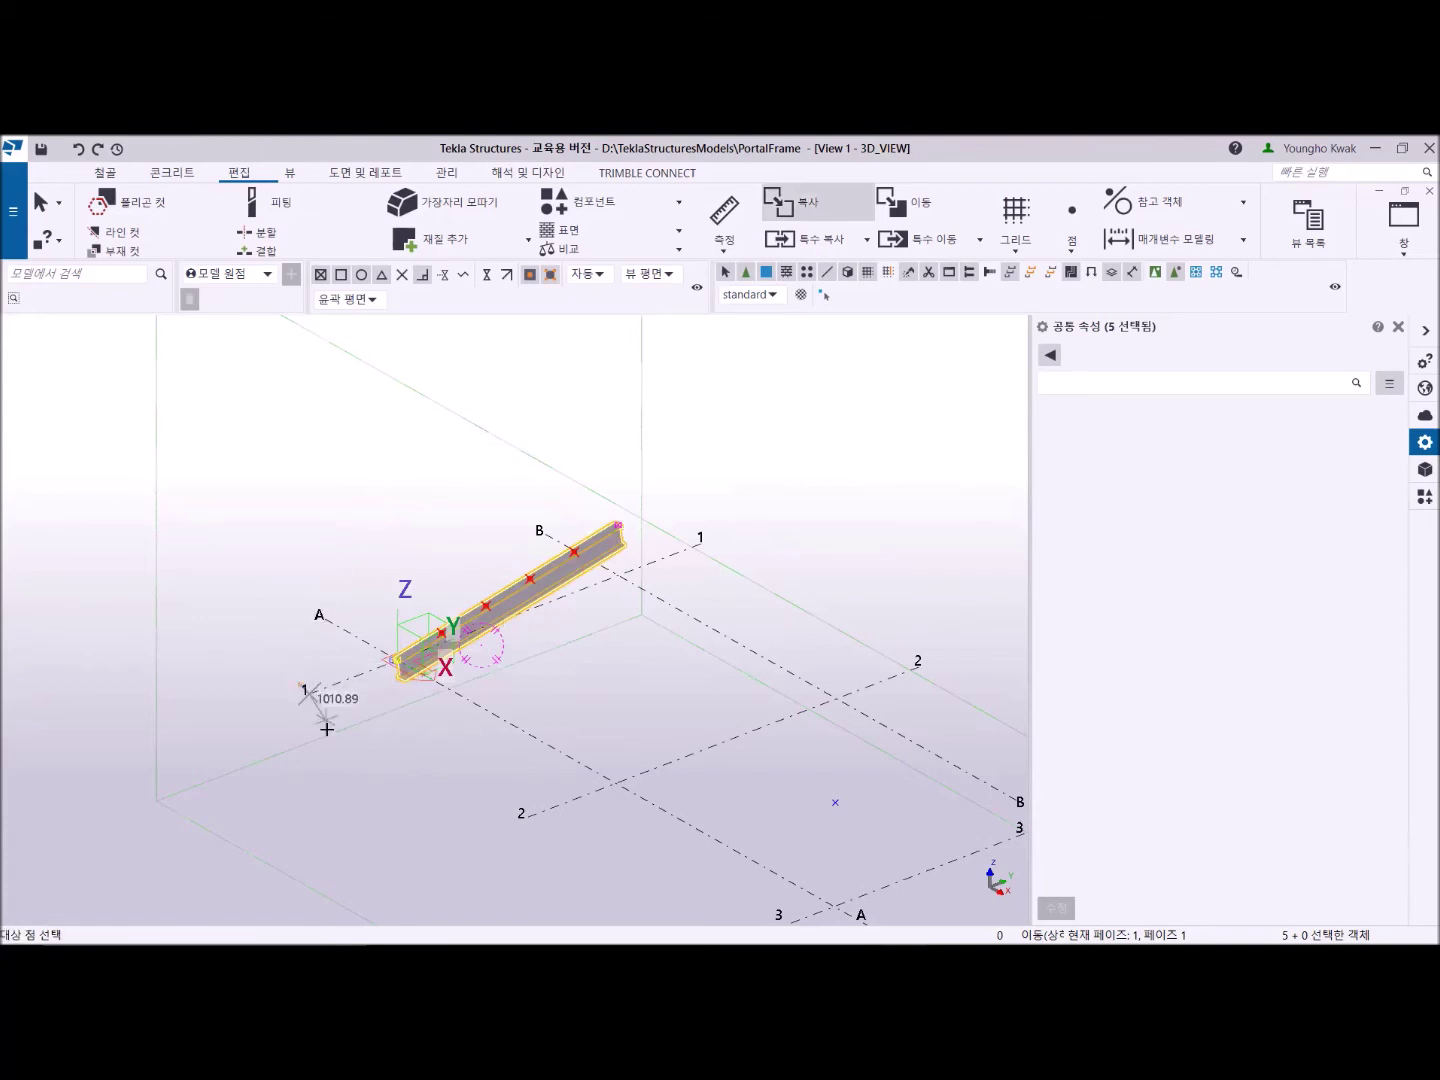
pyautogui.click(526, 818)
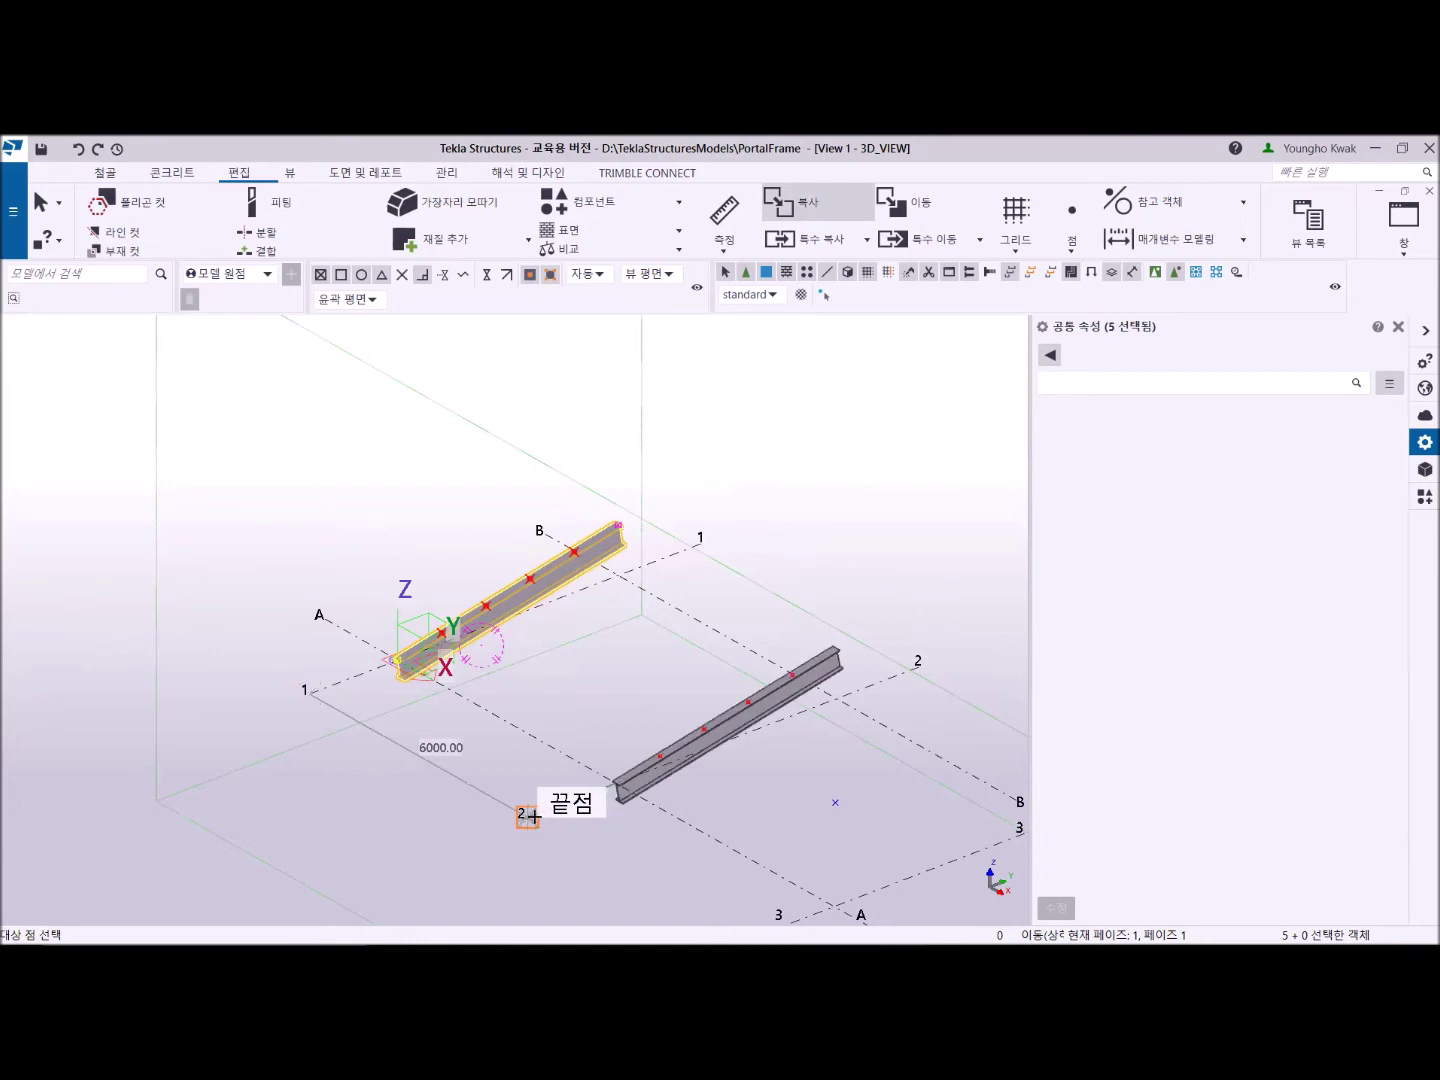
pyautogui.rightClick(779, 471)
pyautogui.click(789, 477)
# Model a steel beam between the division points nearest grid line B on the sloped beams of grid lines 1 and 2.
pyautogui.moveTo(721, 741); pyautogui.dragTo(645, 586, button='middle')
pyautogui.scroll(4, 606, 645)
pyautogui.keyDown('ctrl'); pyautogui.moveTo(602, 645); pyautogui.dragTo(540, 633, button='middle'); pyautogui.keyUp('ctrl')
pyautogui.scroll(-2, 537, 640)
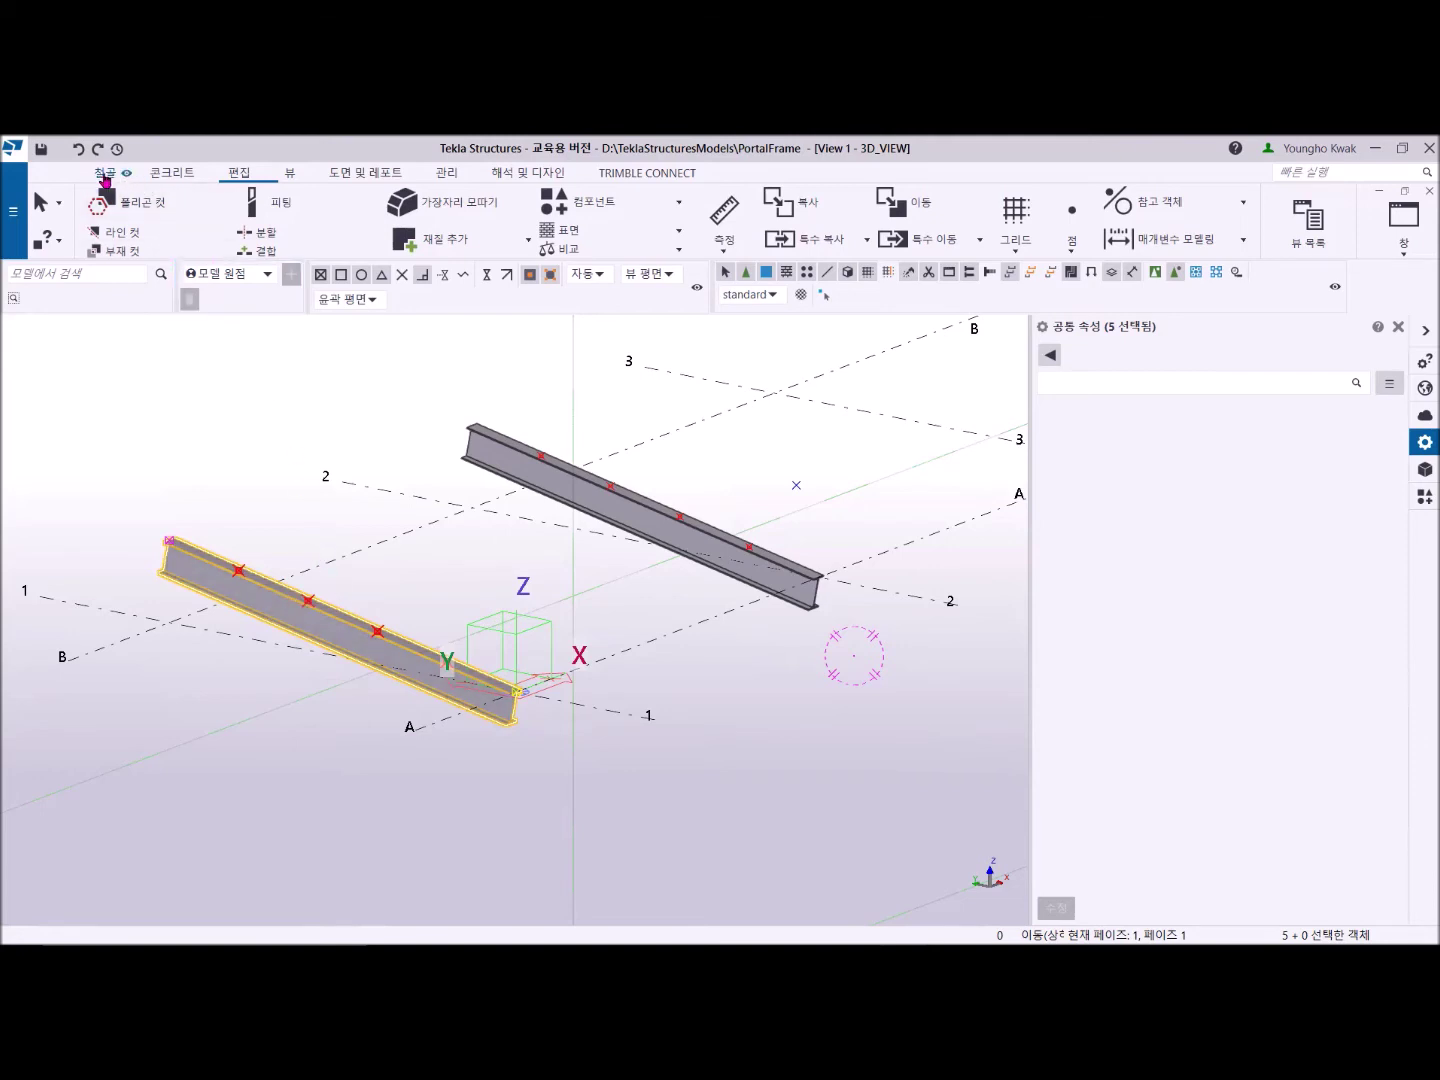
pyautogui.click(105, 175)
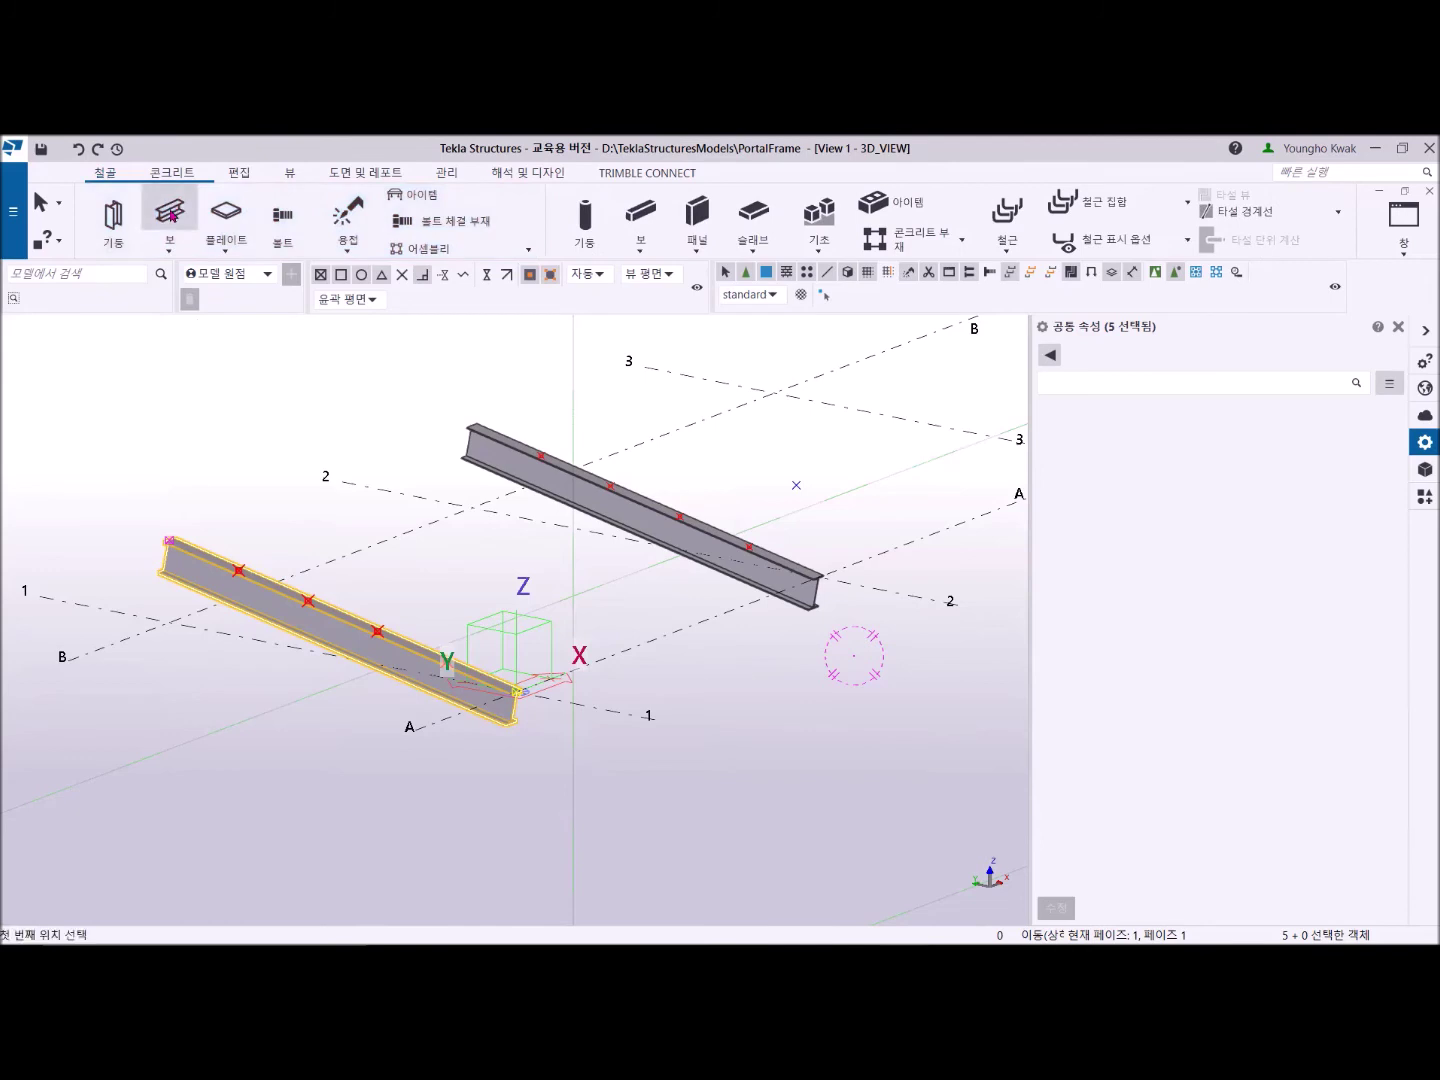
pyautogui.click(173, 215)
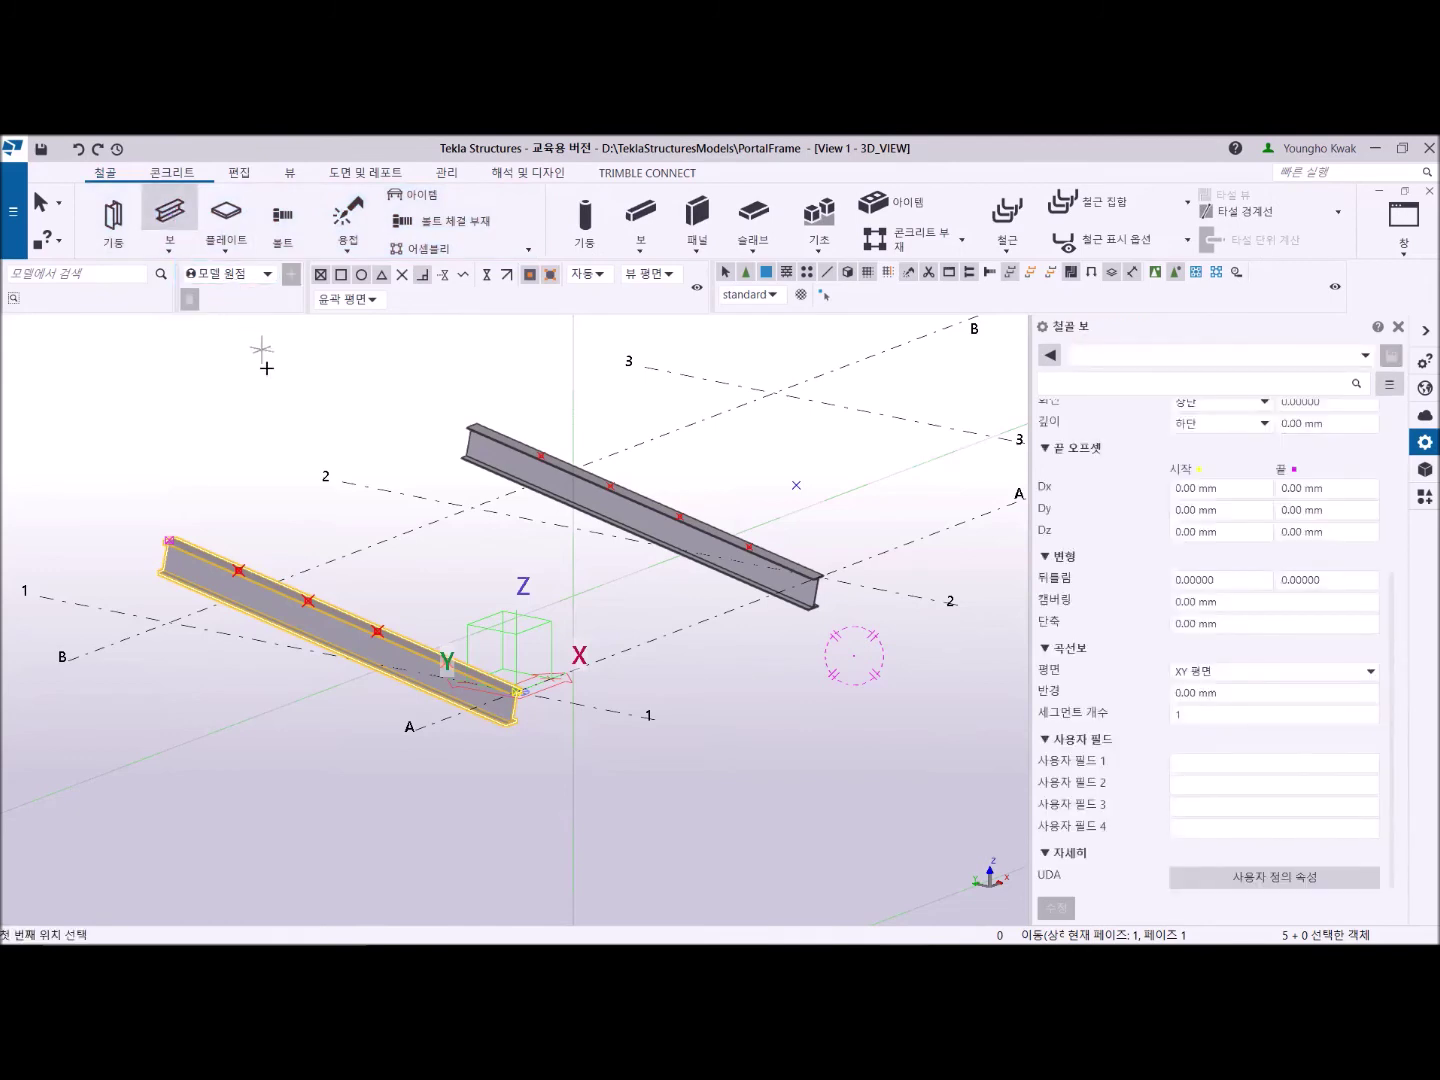
pyautogui.click(239, 571)
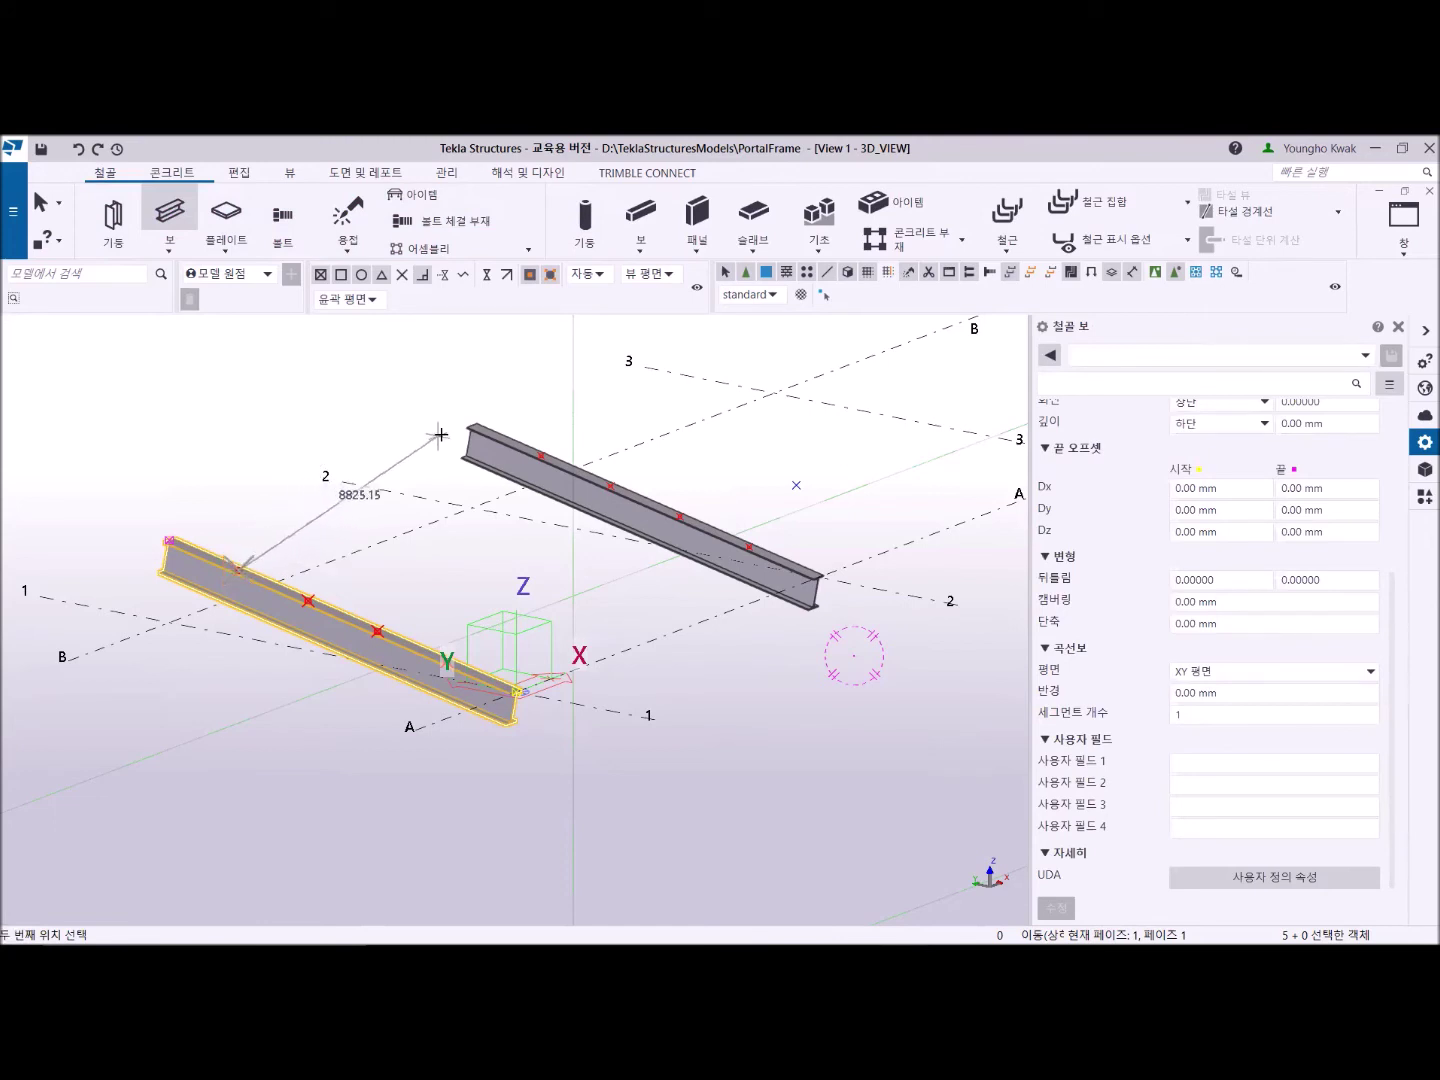
pyautogui.click(542, 460)
pyautogui.rightClick(256, 391)
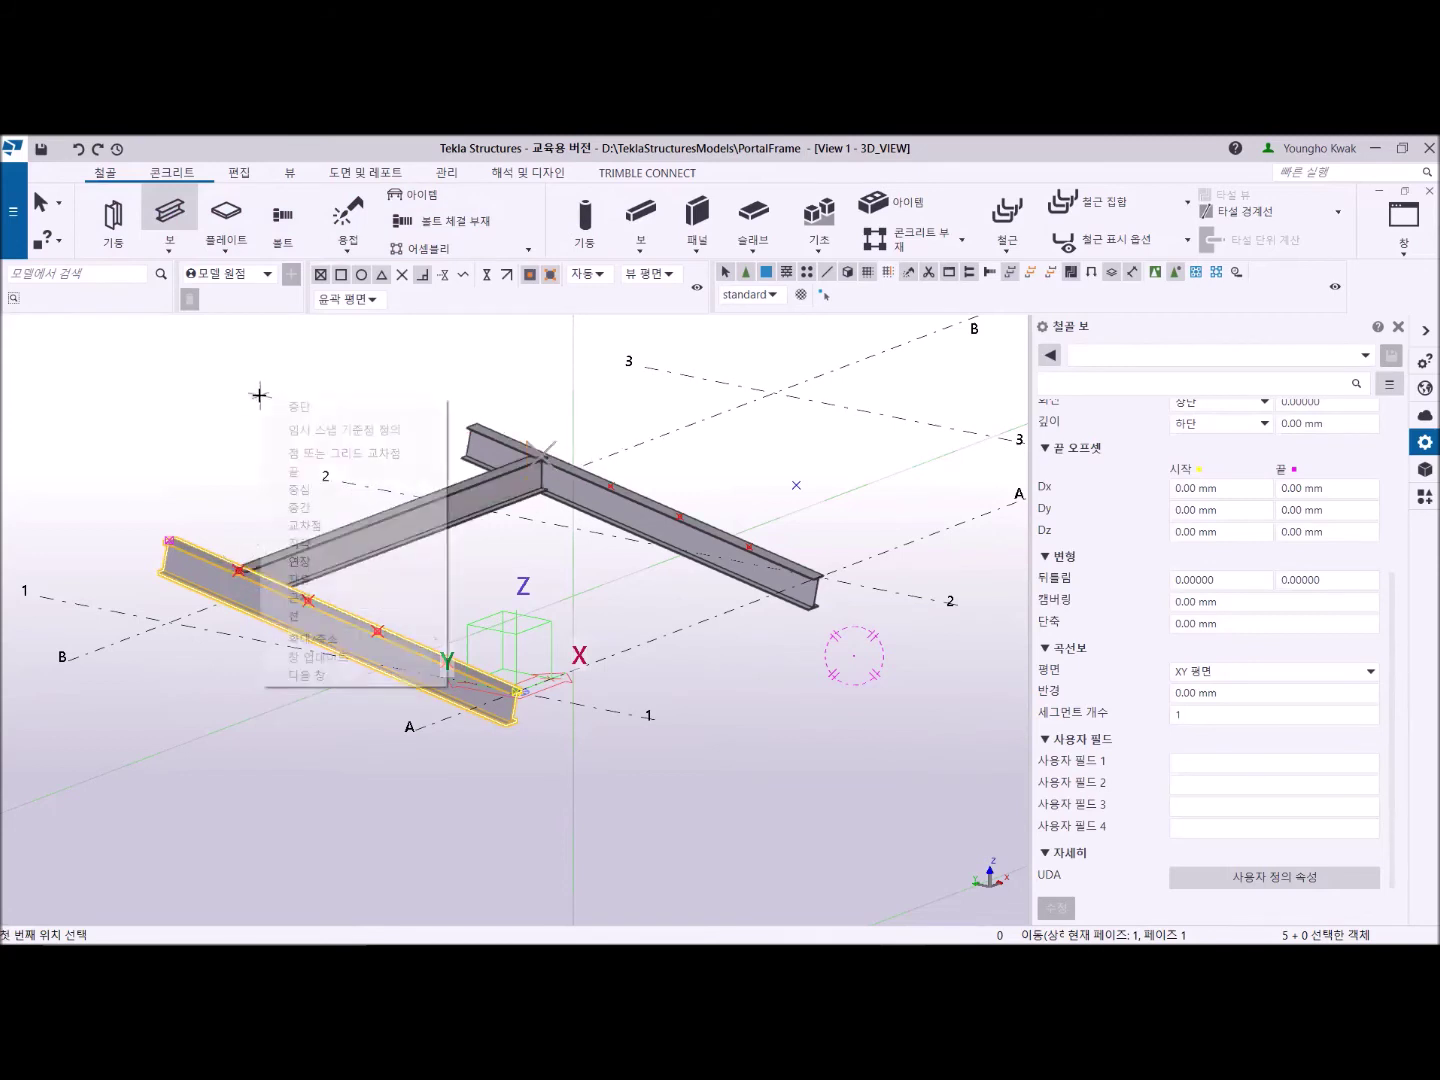
pyautogui.click(316, 408)
# Examine up close how both ends of the connecting beam meet the top flanges of the sloped beams on grid lines 2 and 1.
pyautogui.scroll(3, 402, 563)
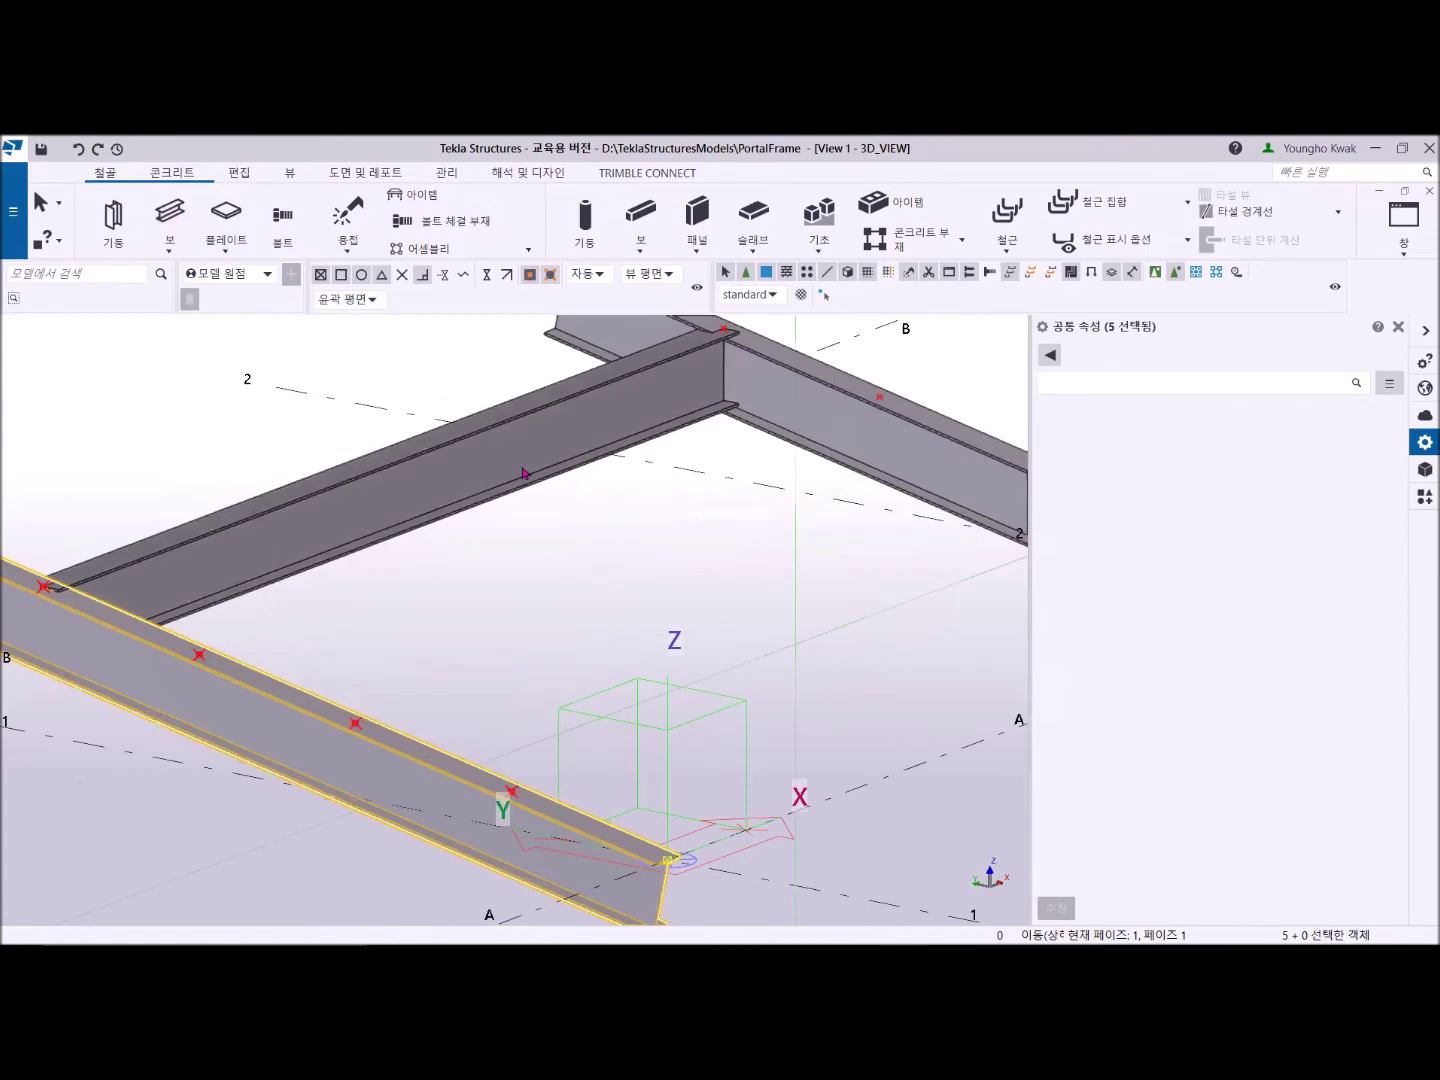
pyautogui.scroll(-3, 523, 481)
pyautogui.scroll(4, 486, 521)
pyautogui.scroll(3, 484, 520)
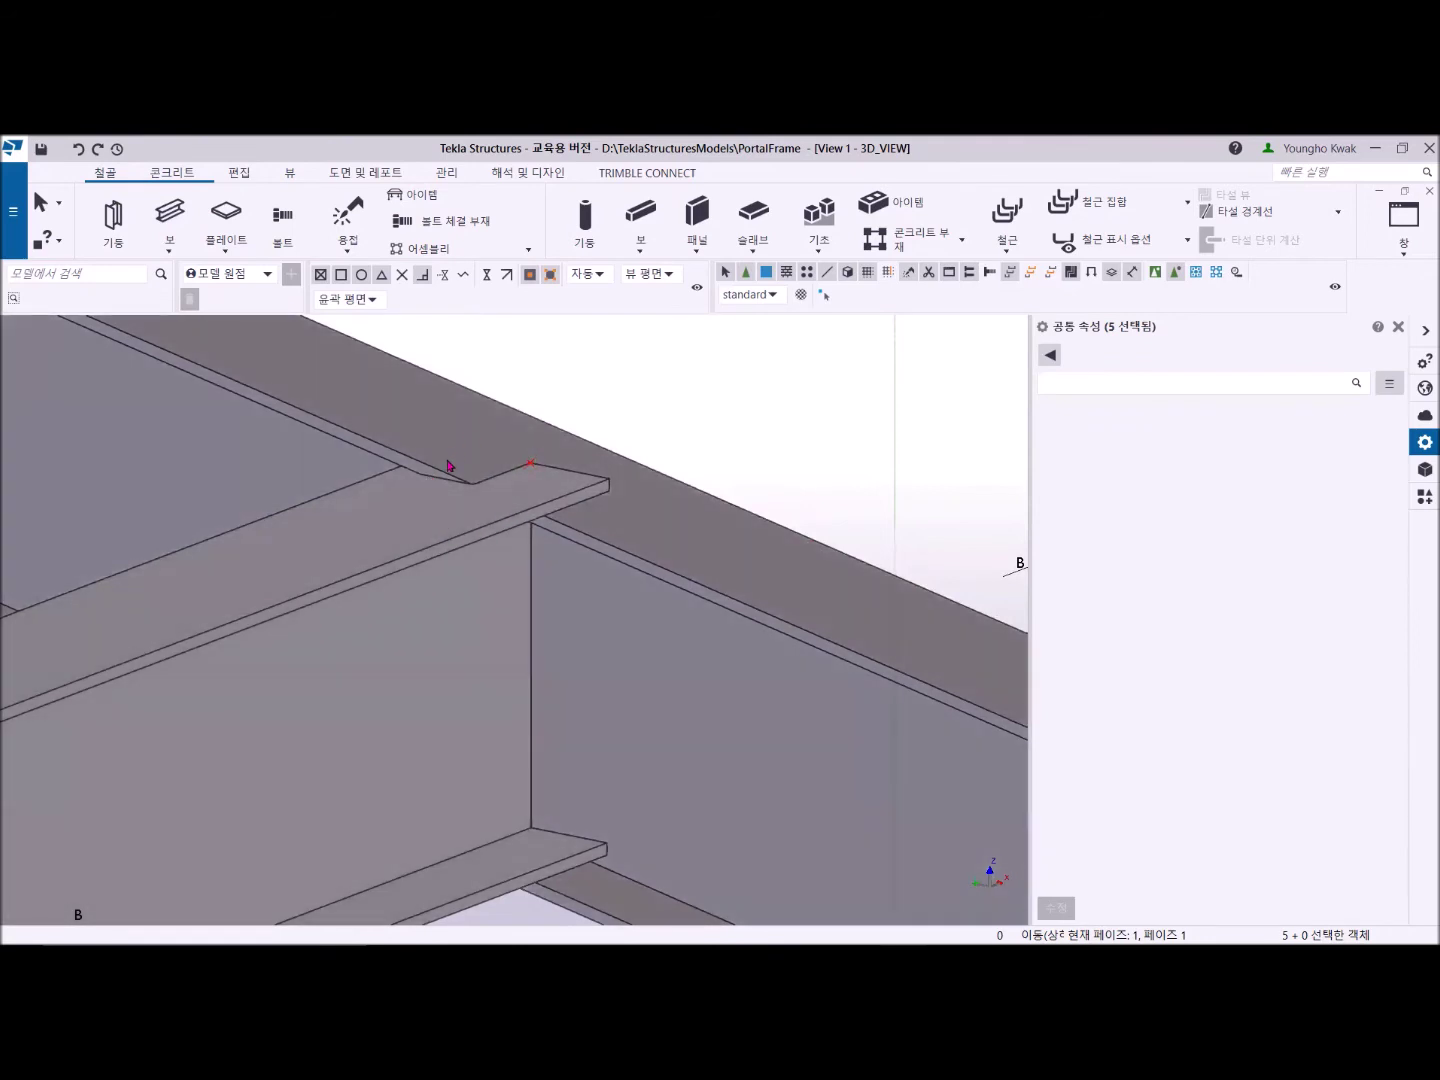
pyautogui.scroll(-3, 448, 465)
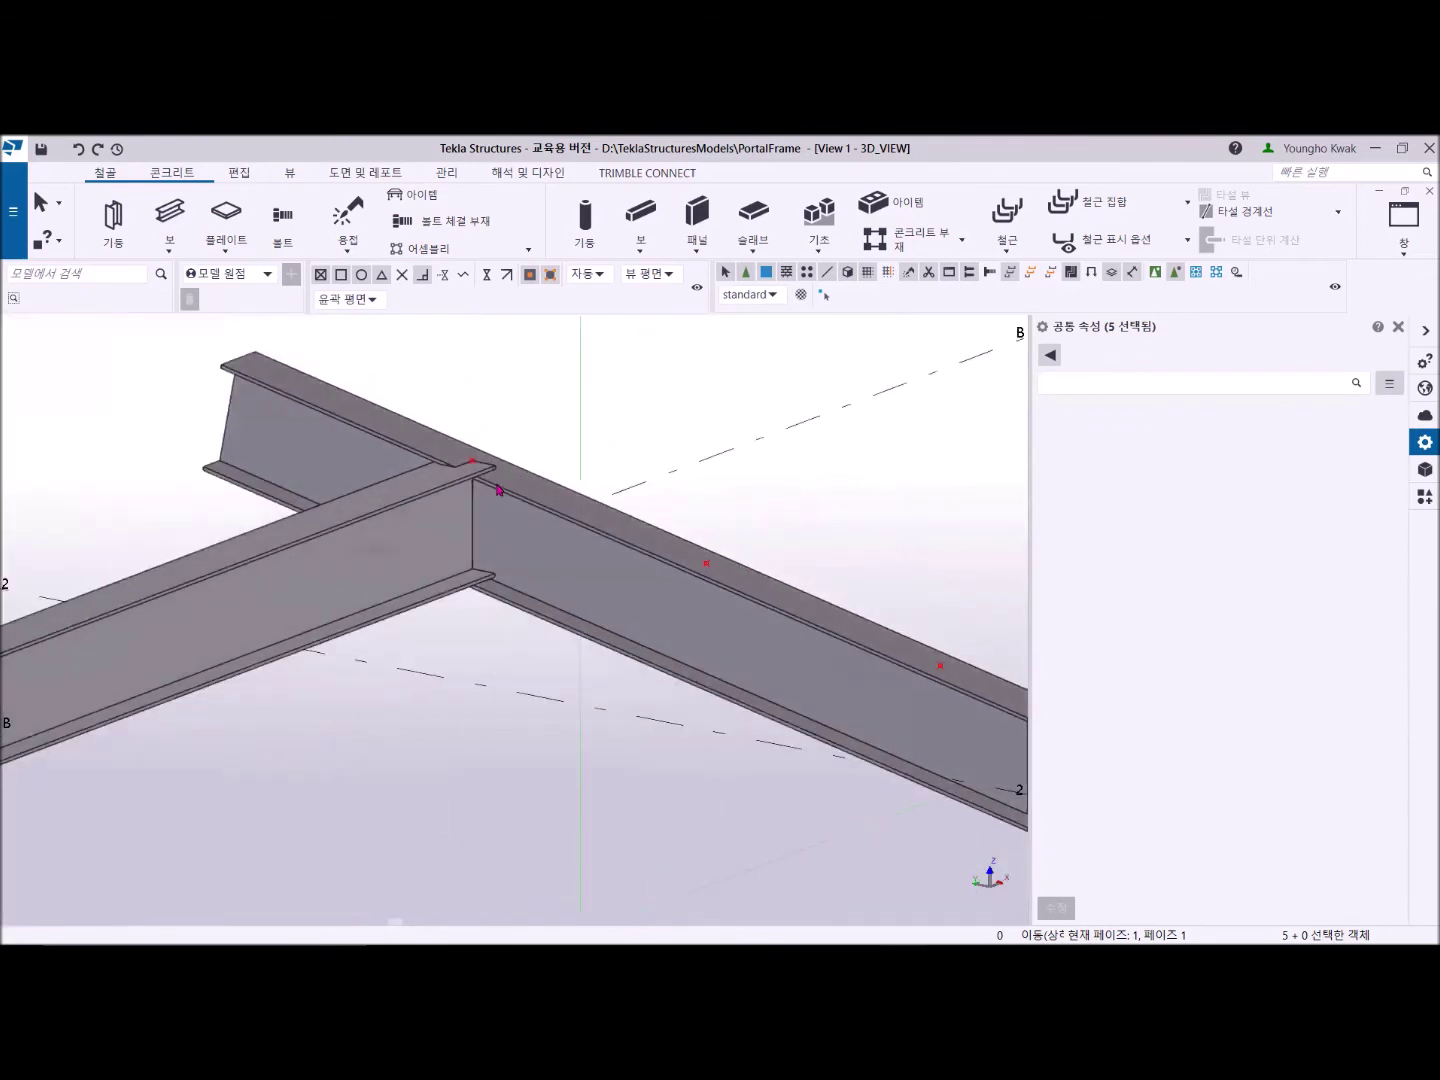
pyautogui.scroll(3, 516, 487)
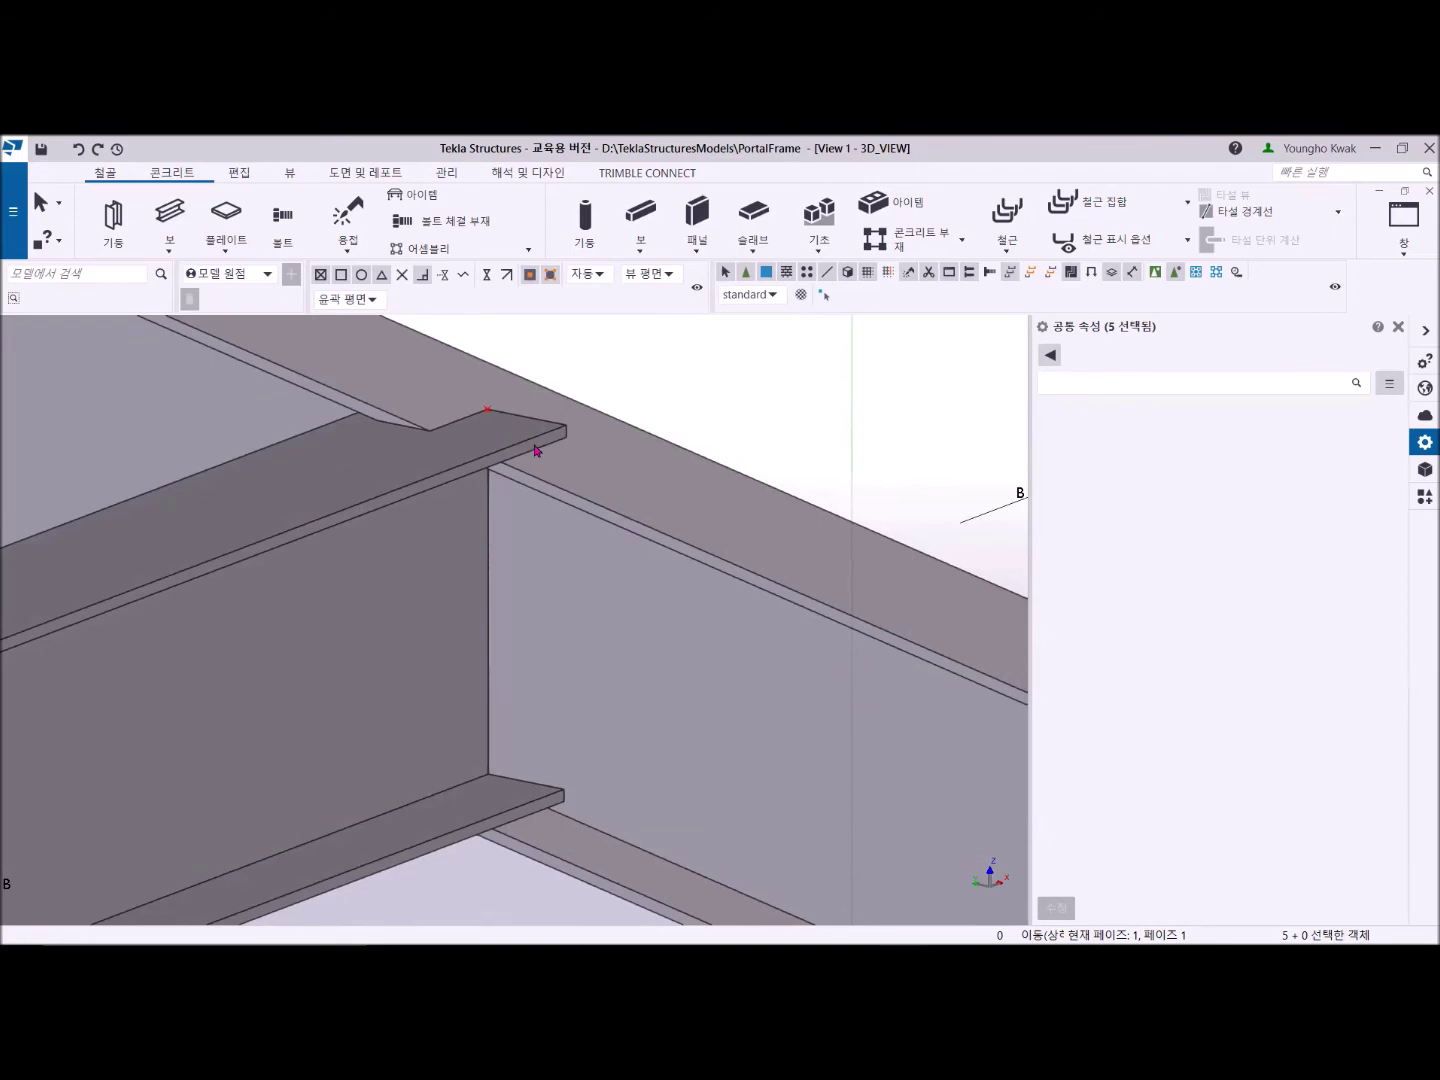
pyautogui.scroll(-5, 537, 449)
pyautogui.click(515, 657)
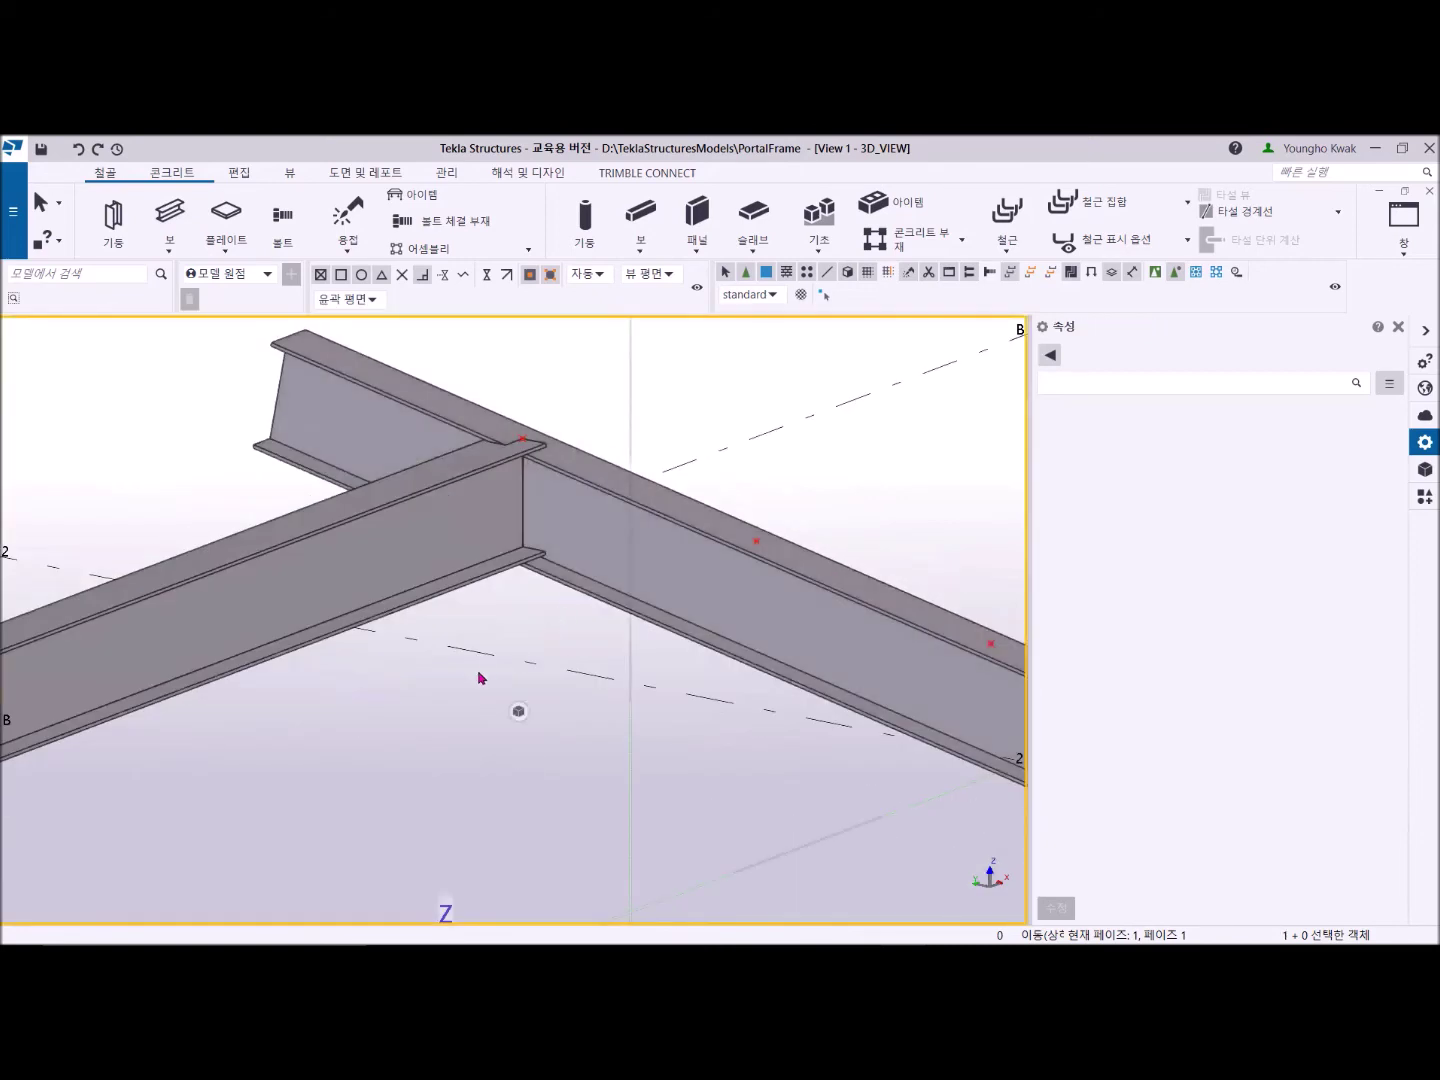
pyautogui.scroll(-3, 480, 674)
pyautogui.moveTo(394, 700); pyautogui.dragTo(518, 590, button='middle')
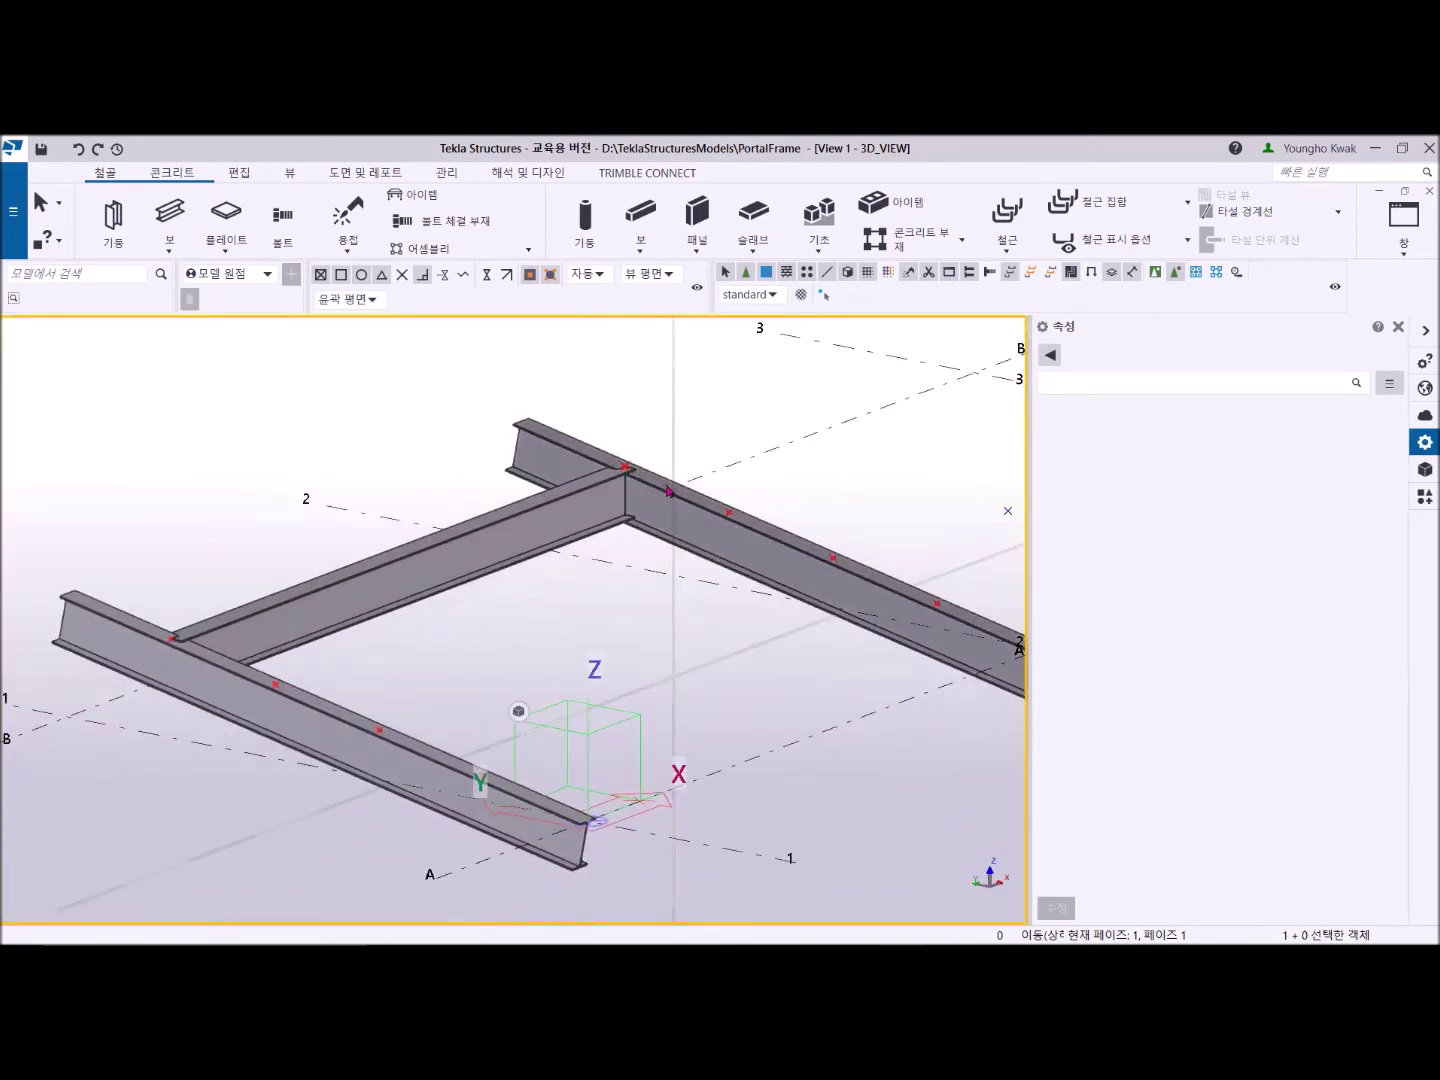
pyautogui.scroll(4, 700, 509)
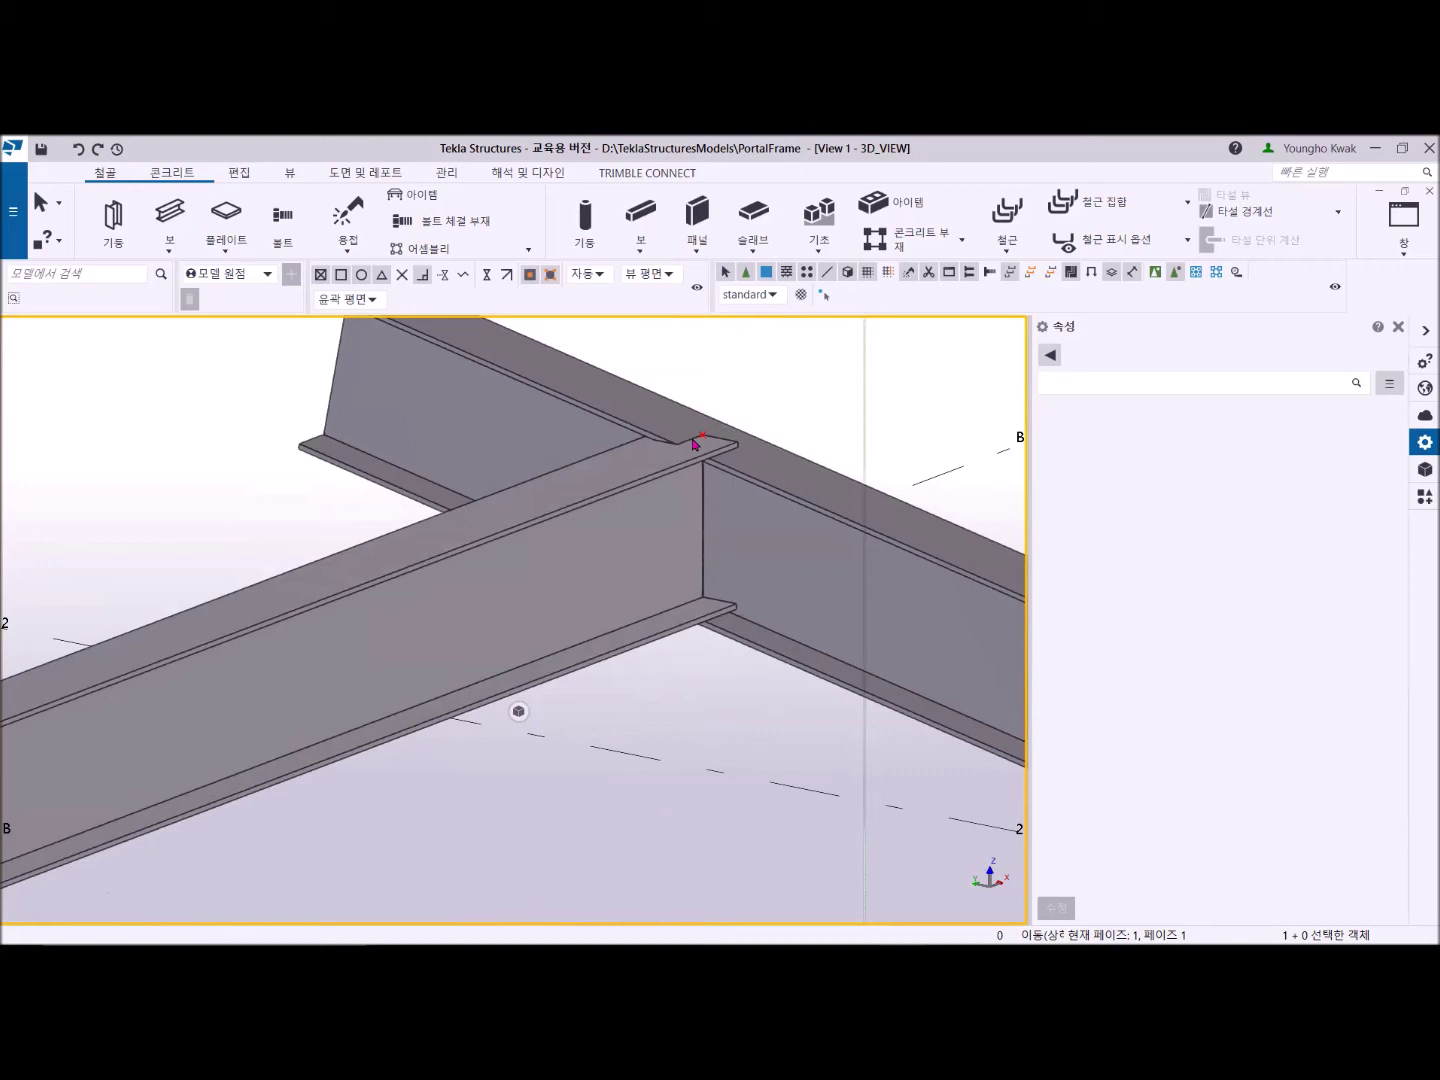
pyautogui.scroll(-5, 694, 443)
pyautogui.scroll(2, 385, 632)
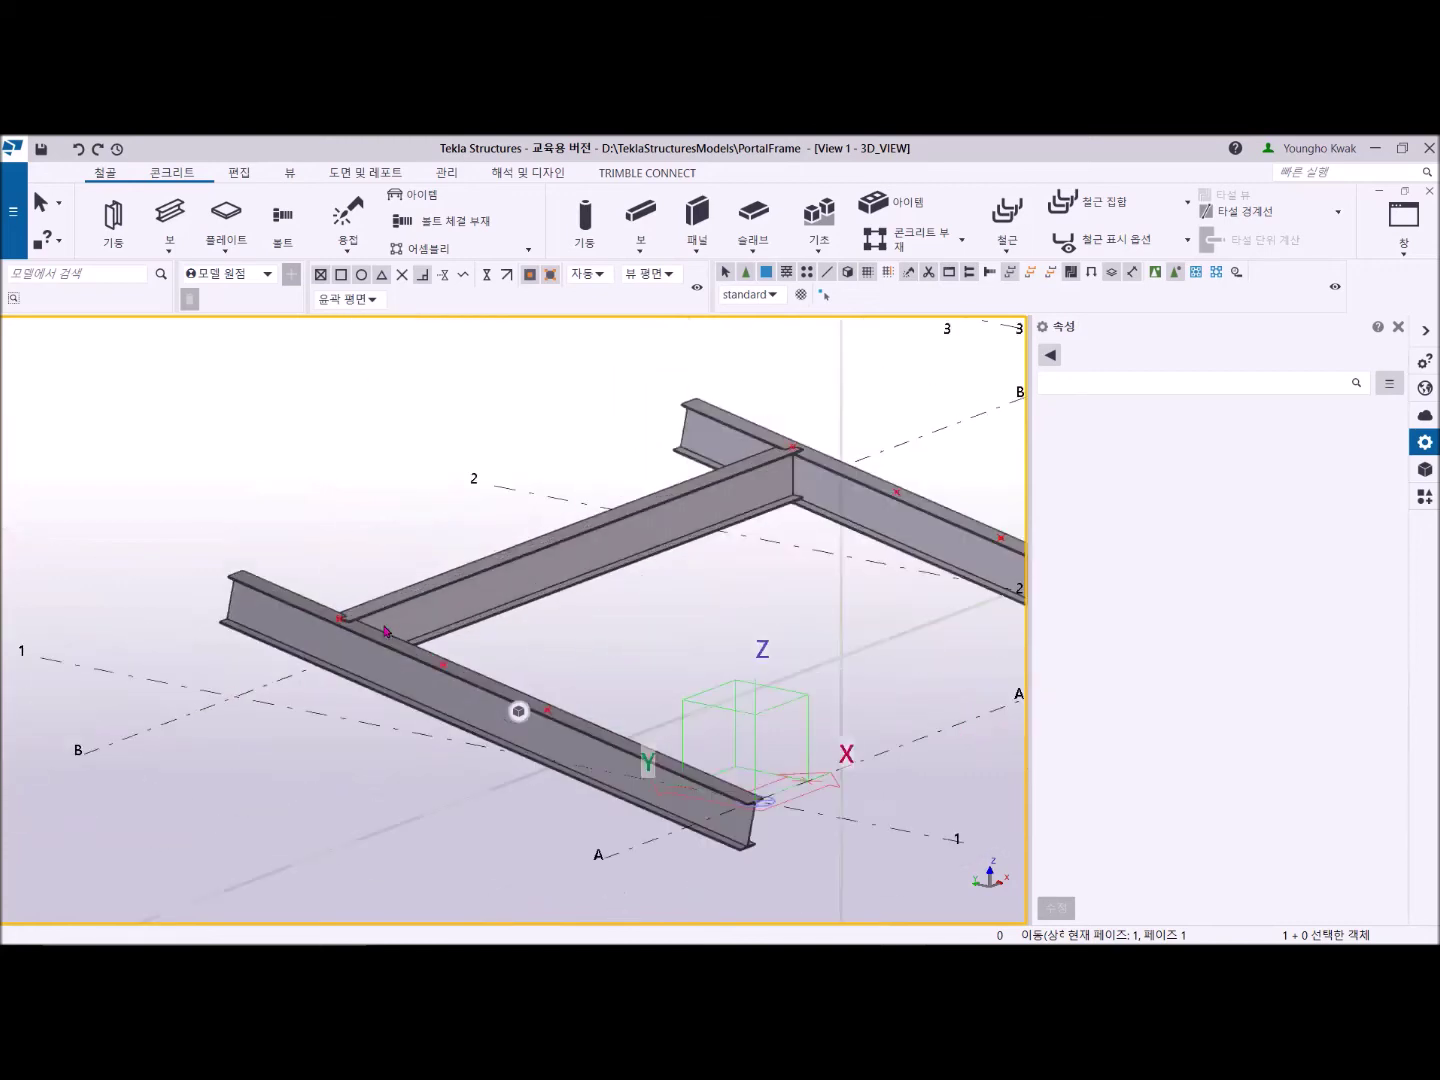
pyautogui.scroll(3, 385, 632)
pyautogui.scroll(2, 384, 632)
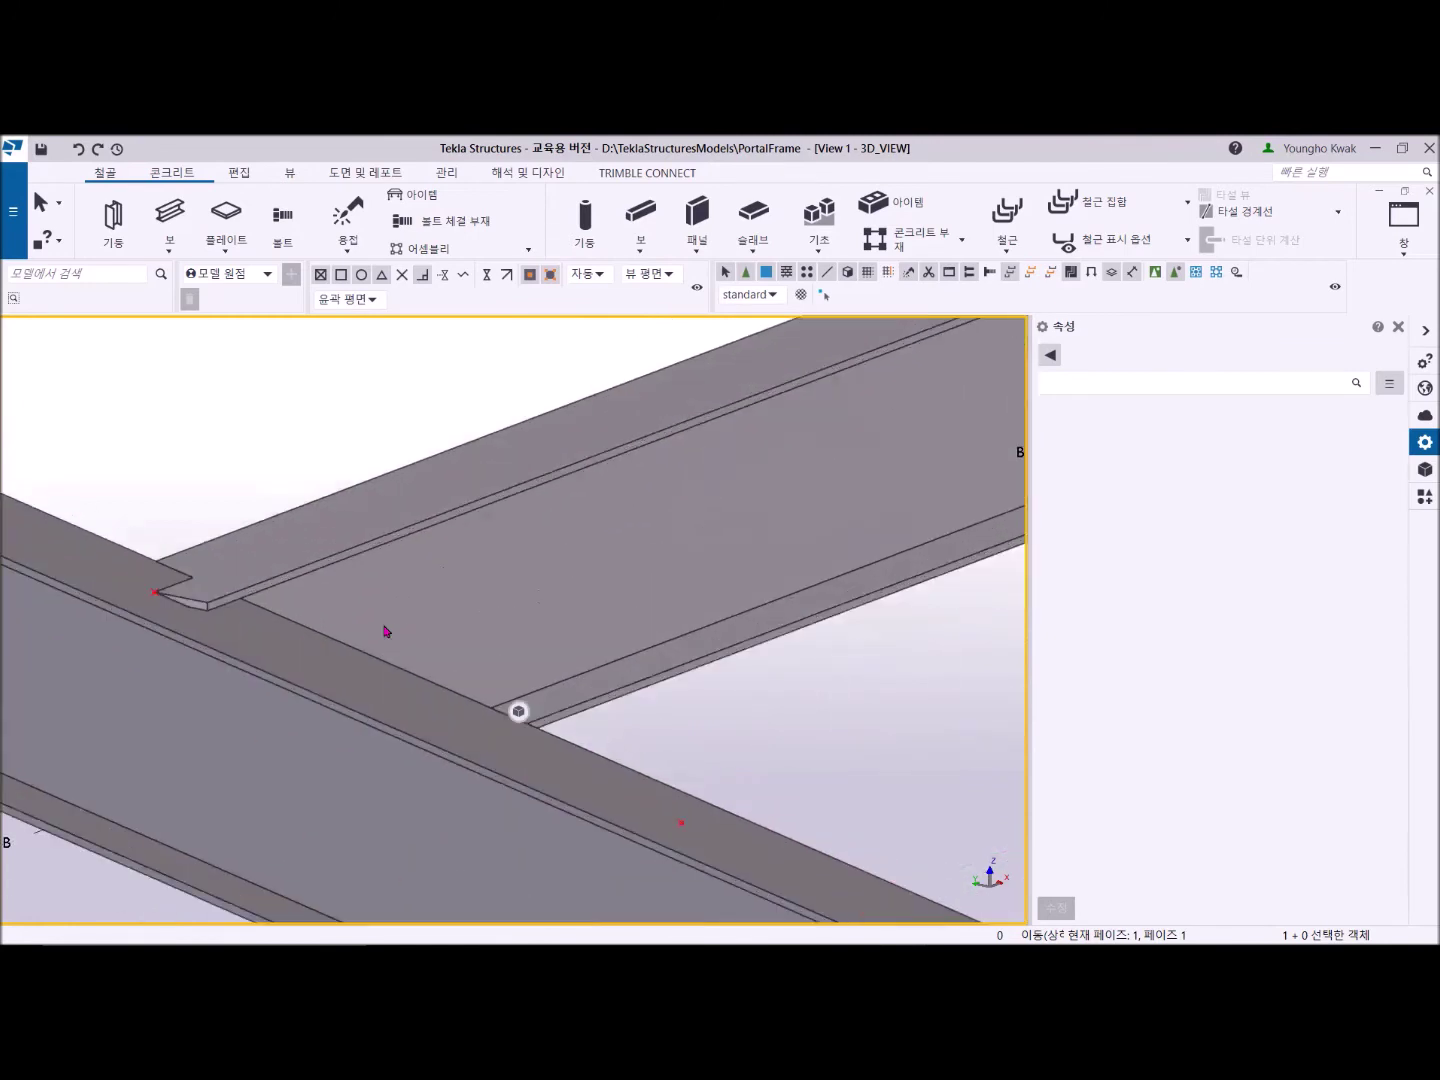
pyautogui.scroll(1, 188, 616)
pyautogui.scroll(2, 159, 563)
pyautogui.scroll(-1, 157, 558)
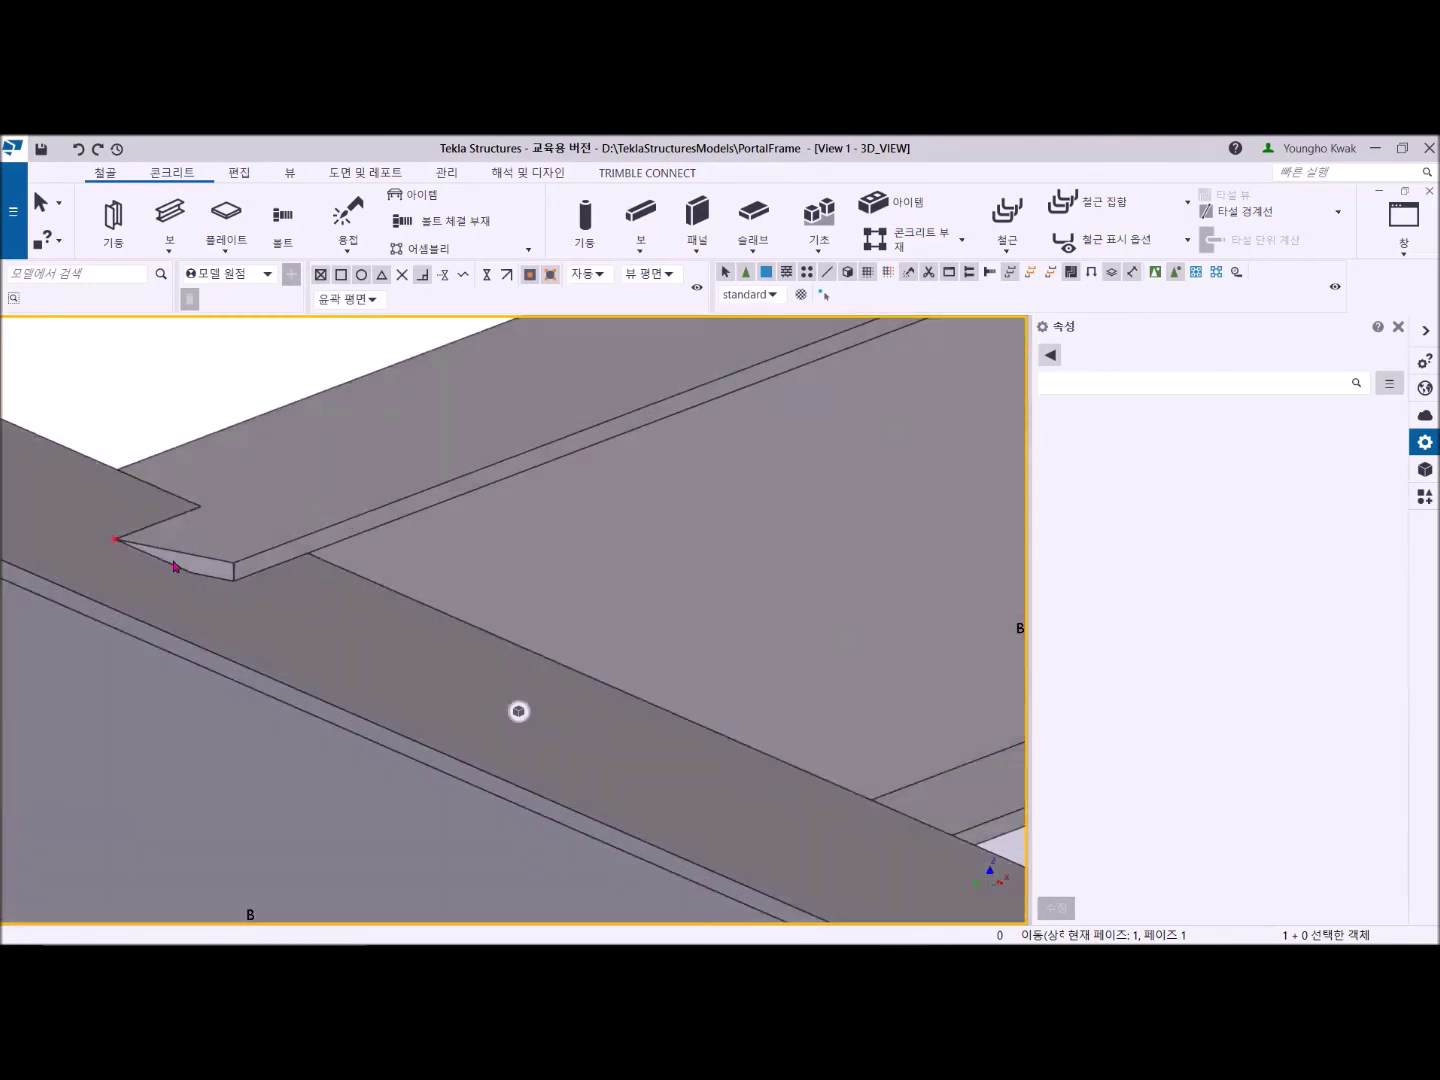
pyautogui.scroll(-2, 172, 580)
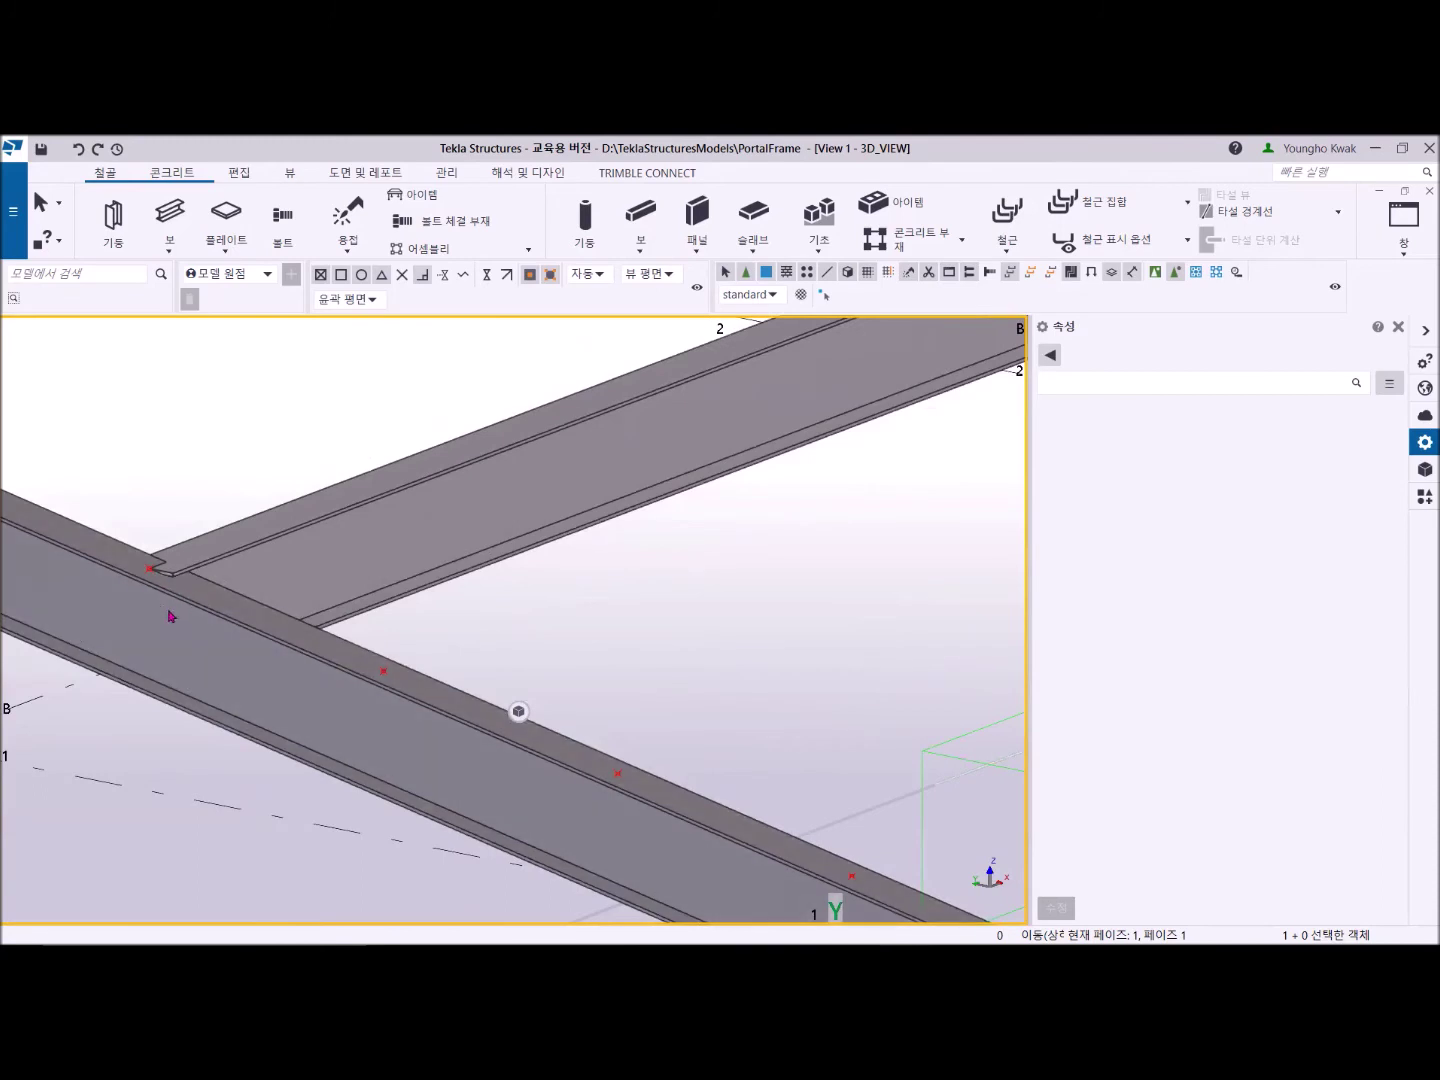
pyautogui.scroll(-2, 184, 618)
pyautogui.scroll(-1, 197, 624)
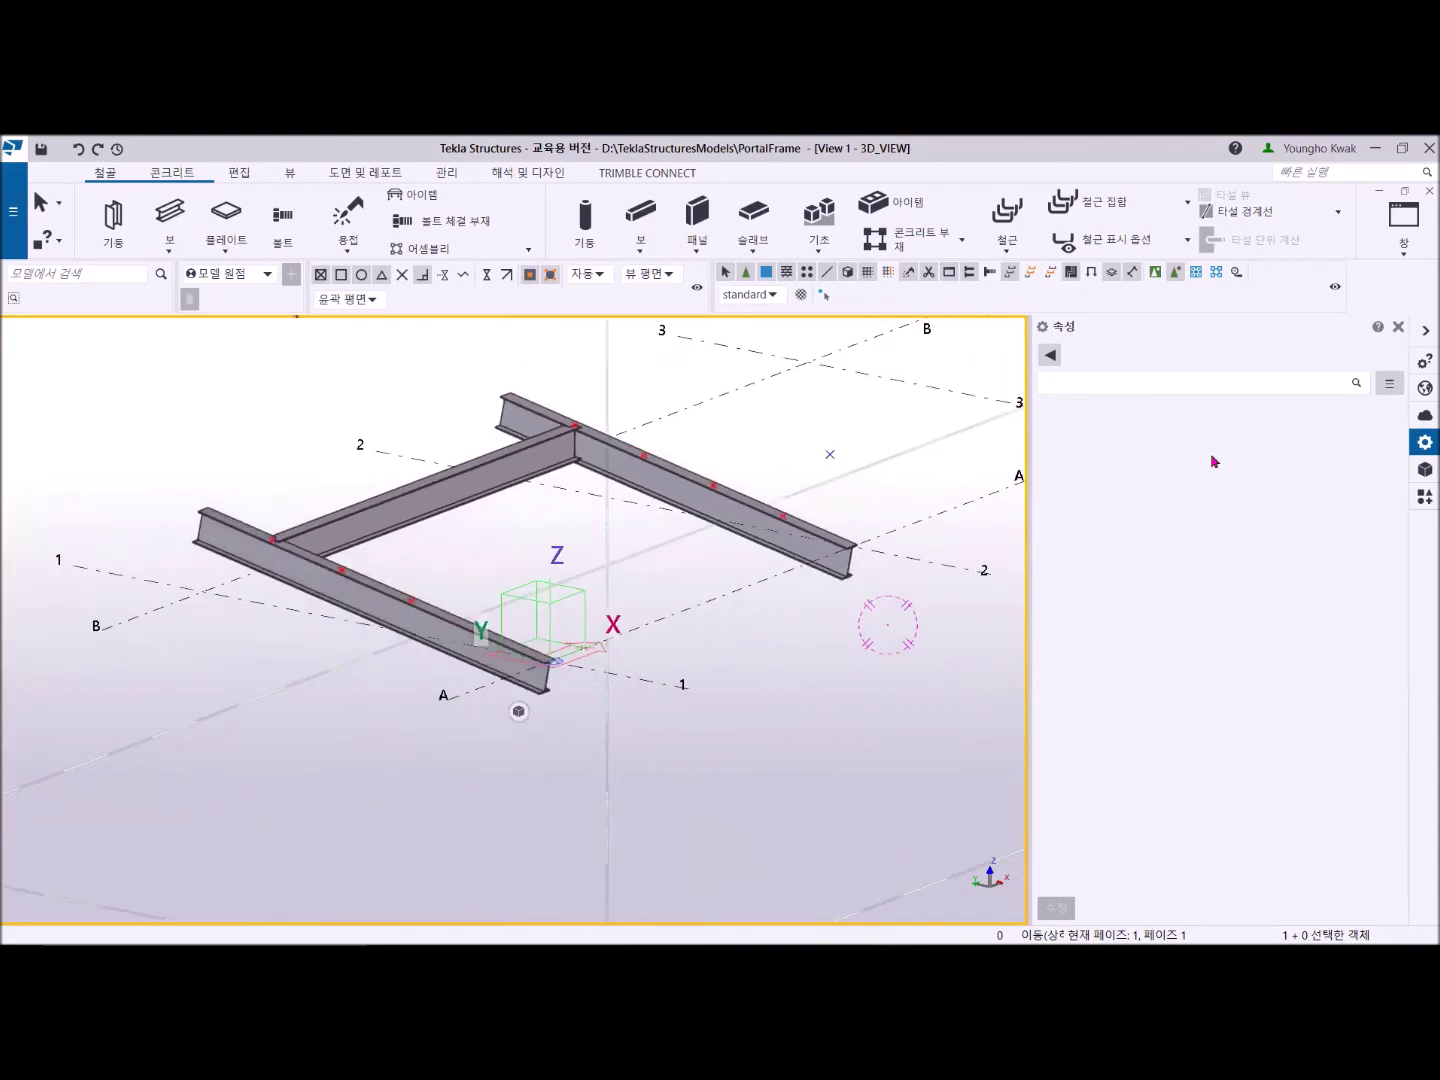
# Open the window arrangement options and the list of open views.
pyautogui.click(1406, 244)
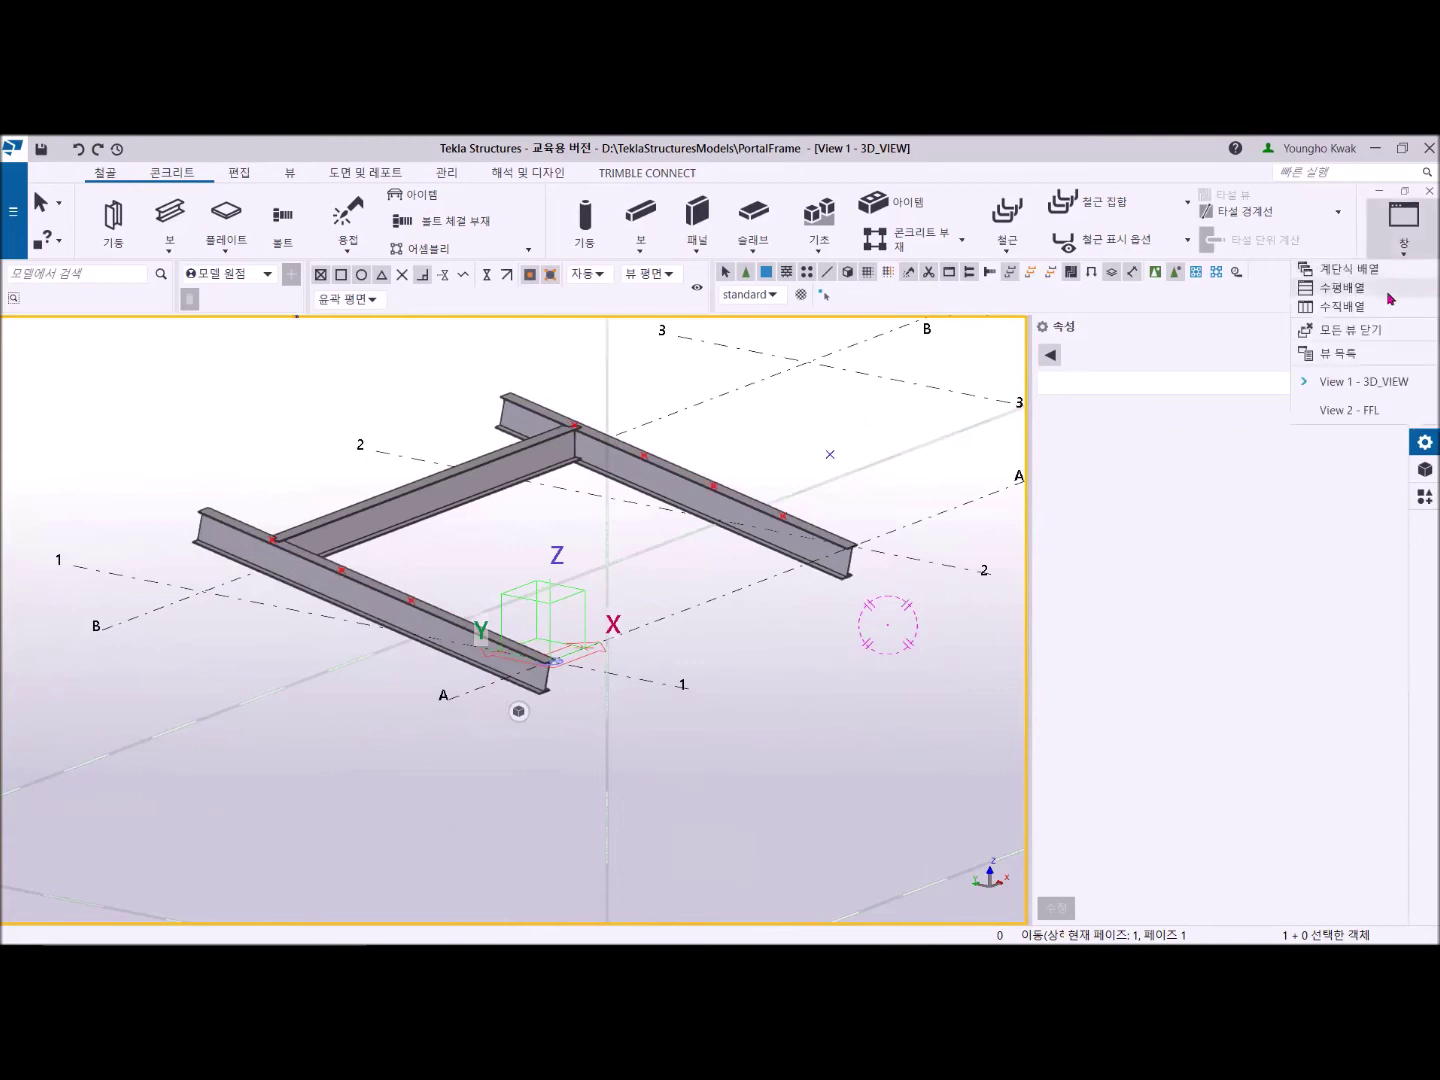
# Open the saved GRID 1 view from the list of created views and close the list.
pyautogui.click(1372, 352)
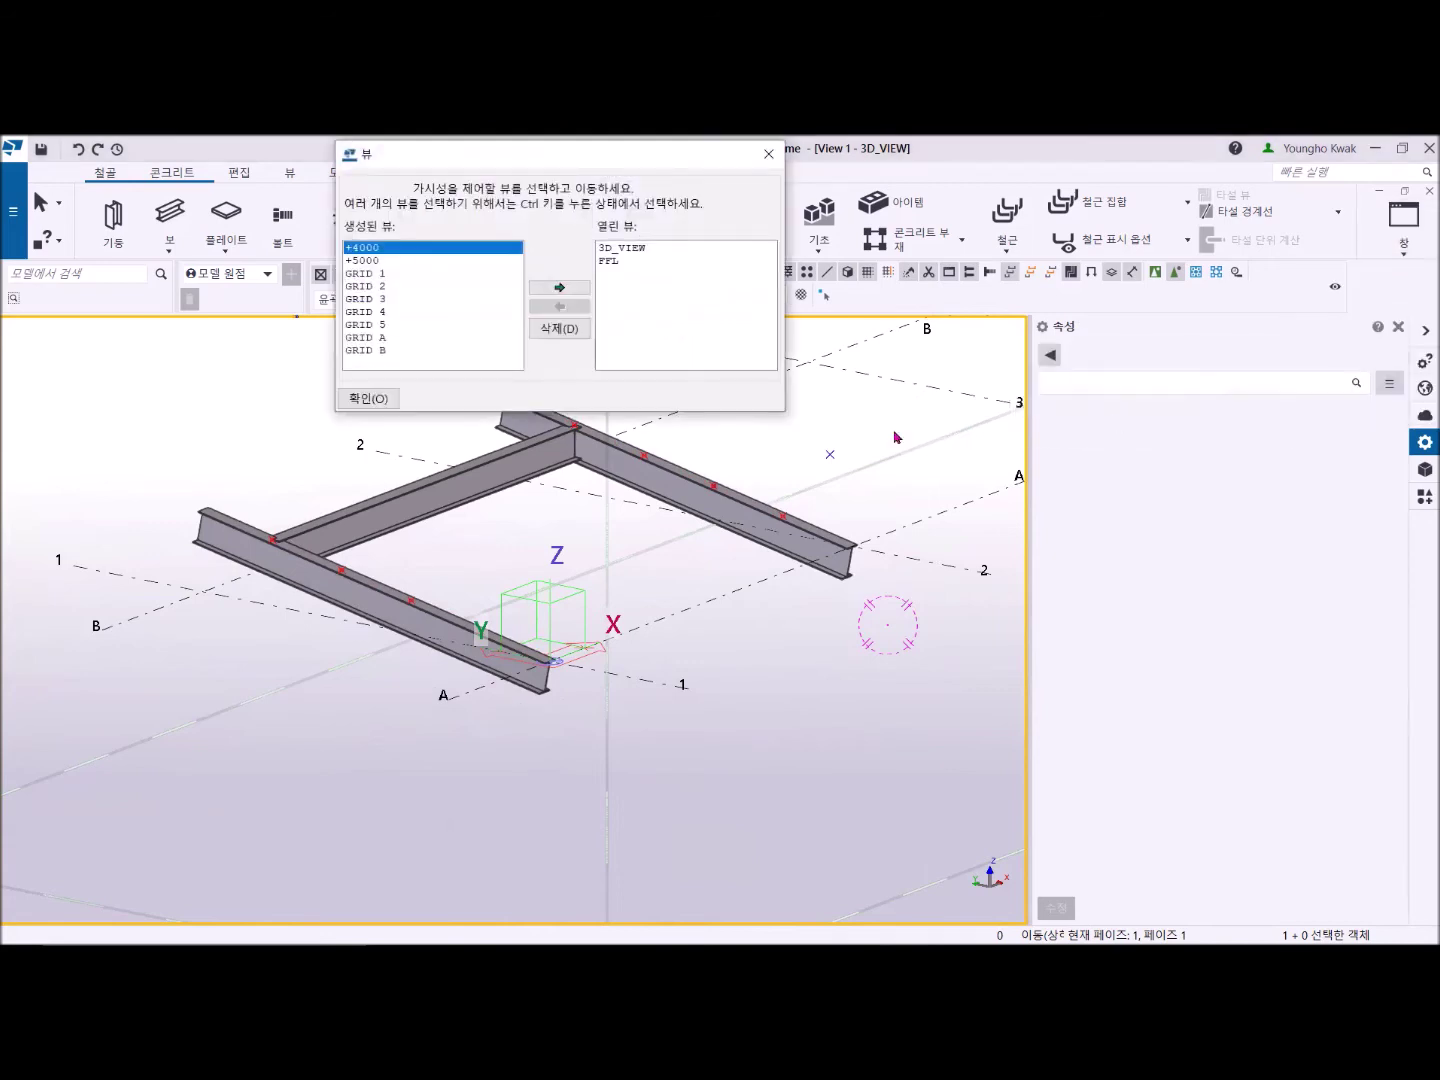
pyautogui.doubleClick(394, 274)
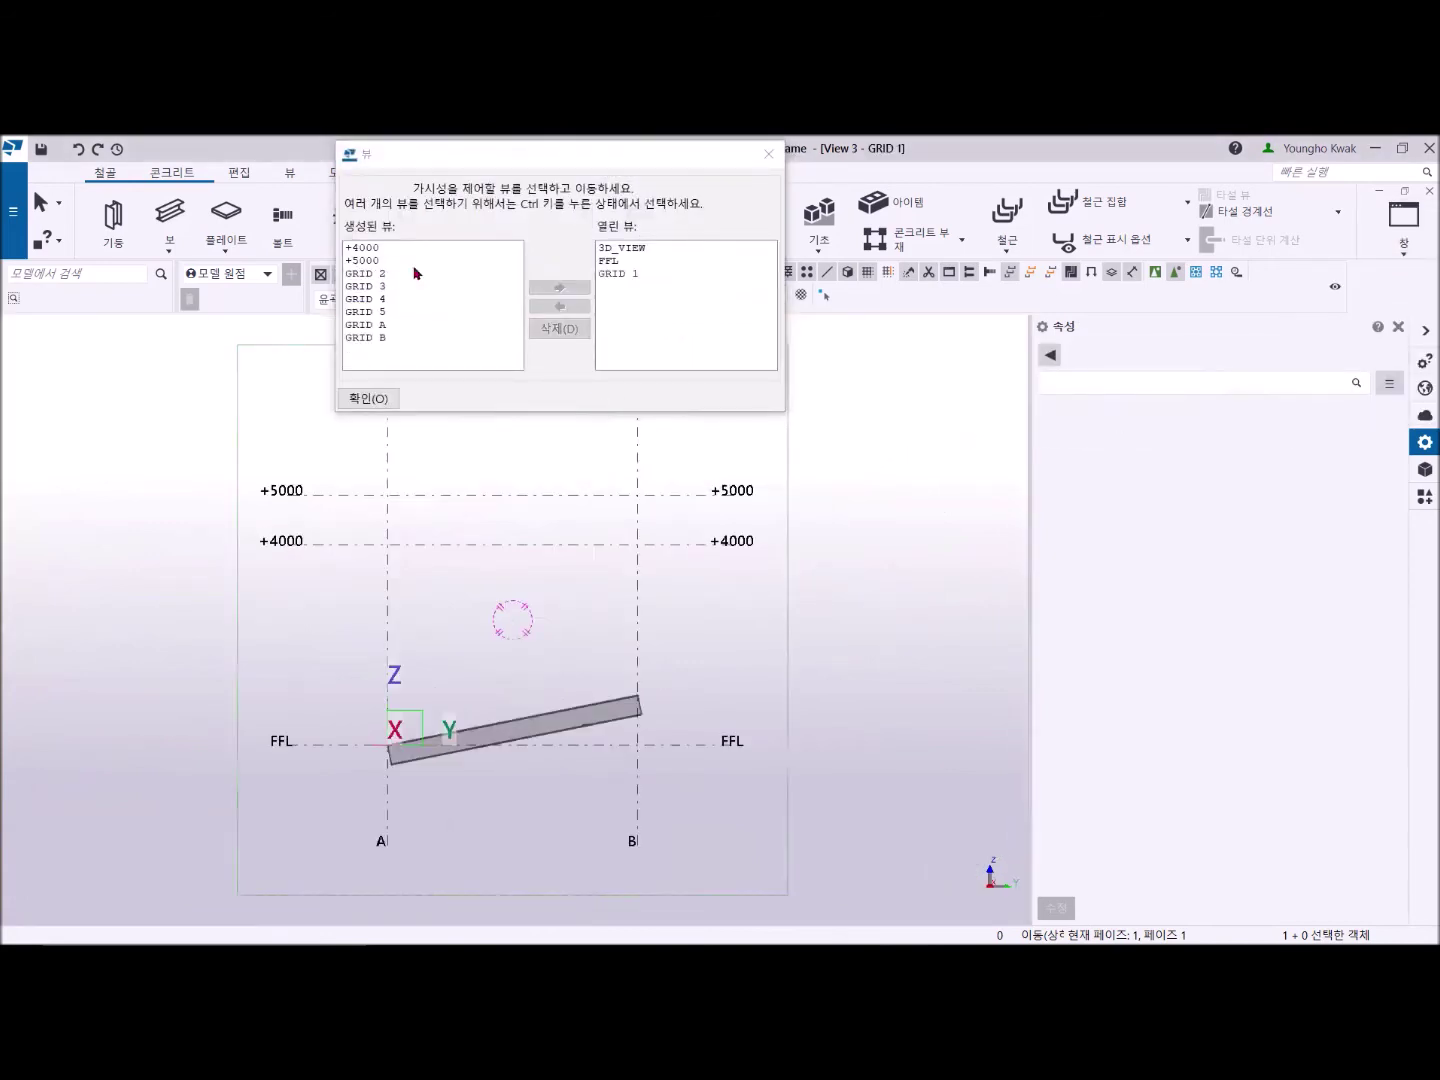
pyautogui.click(768, 150)
# Examine the joint in the GRID 1 view where the cross beam's top flange meets the sloped beam's top edge.
pyautogui.scroll(5, 415, 776)
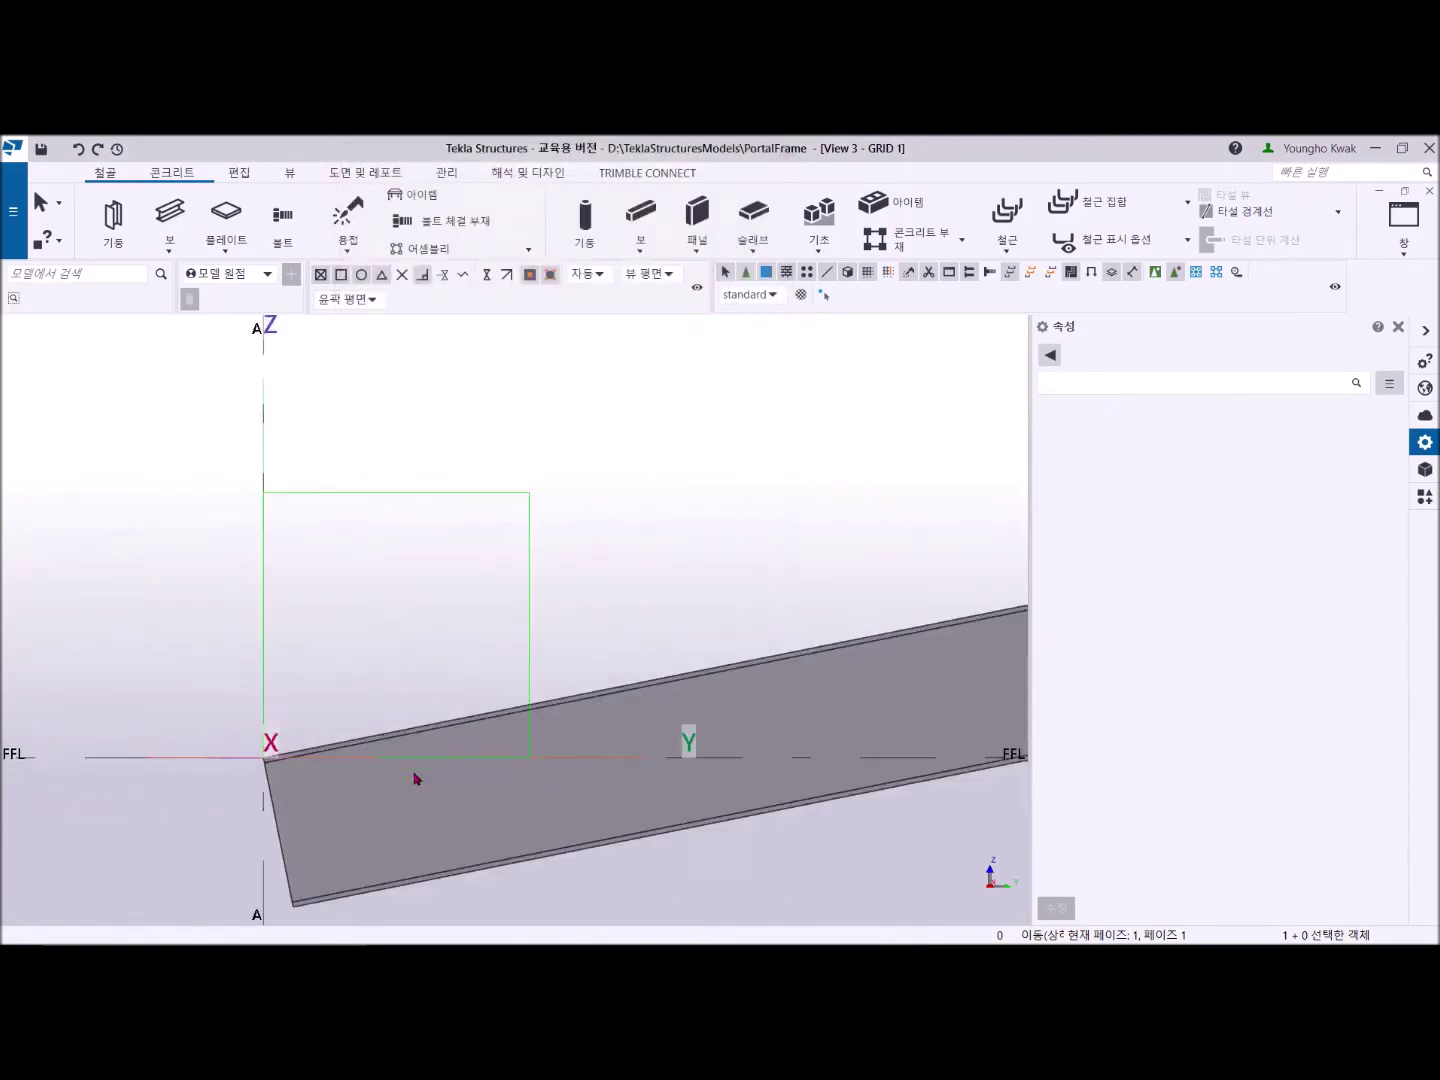
pyautogui.moveTo(734, 680); pyautogui.dragTo(257, 681, button='middle')
pyautogui.scroll(-5, 599, 604)
pyautogui.moveTo(997, 540); pyautogui.dragTo(412, 635, button='middle')
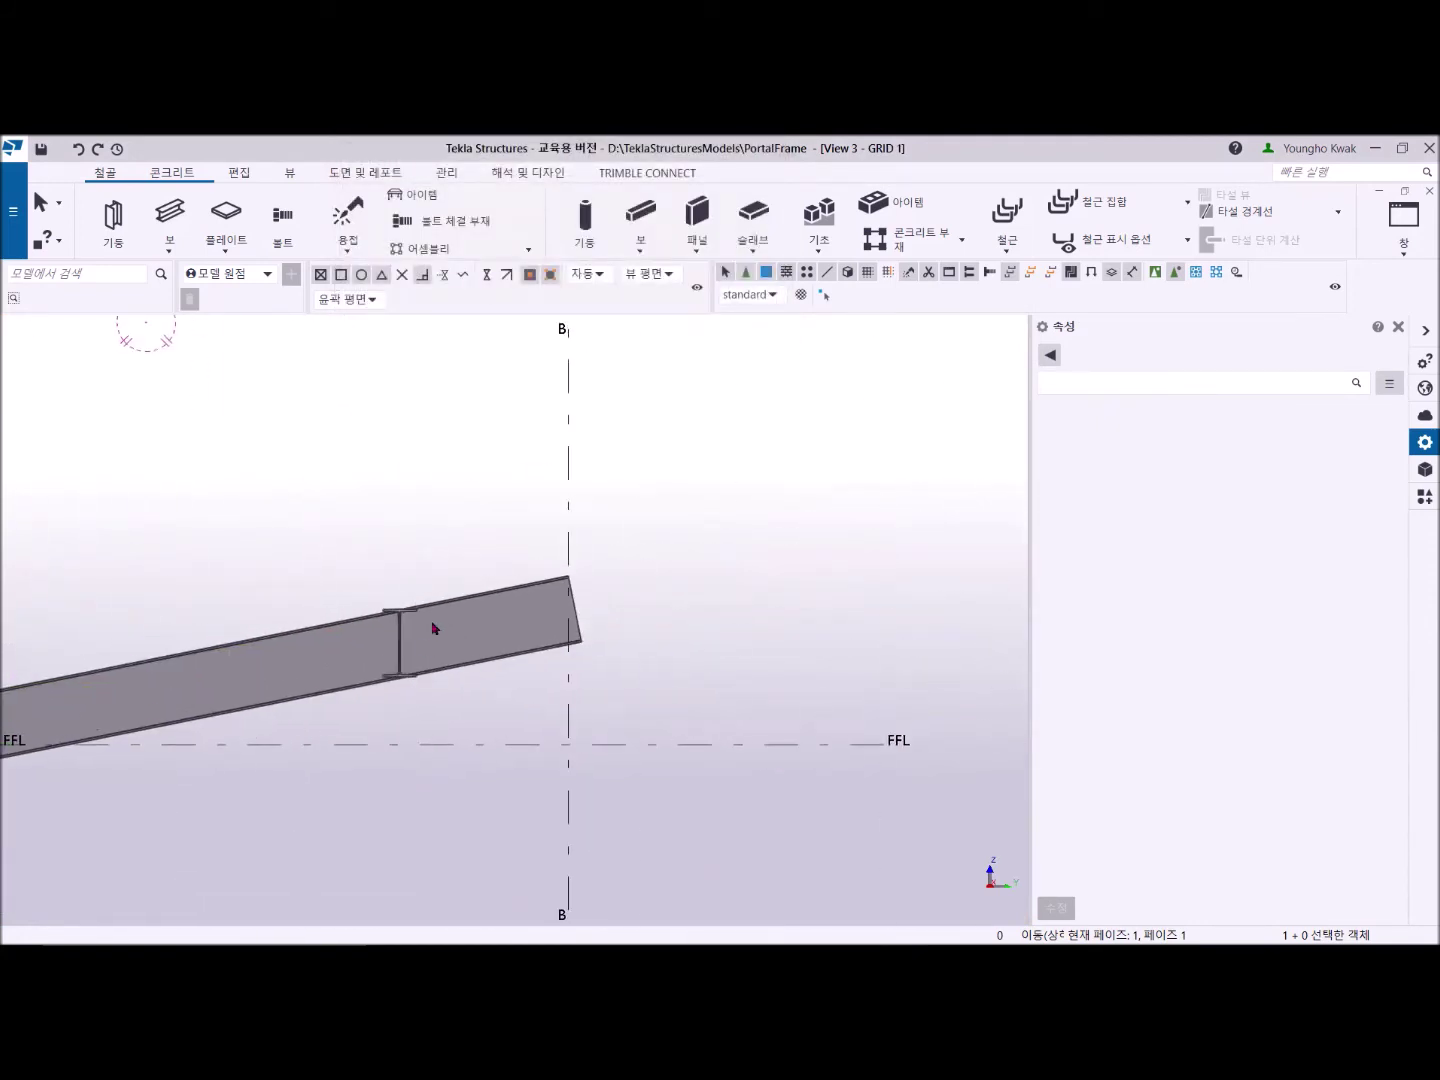
pyautogui.scroll(5, 436, 628)
pyautogui.scroll(1, 366, 625)
pyautogui.moveTo(397, 572); pyautogui.dragTo(516, 427, button='middle')
pyautogui.scroll(2, 516, 427)
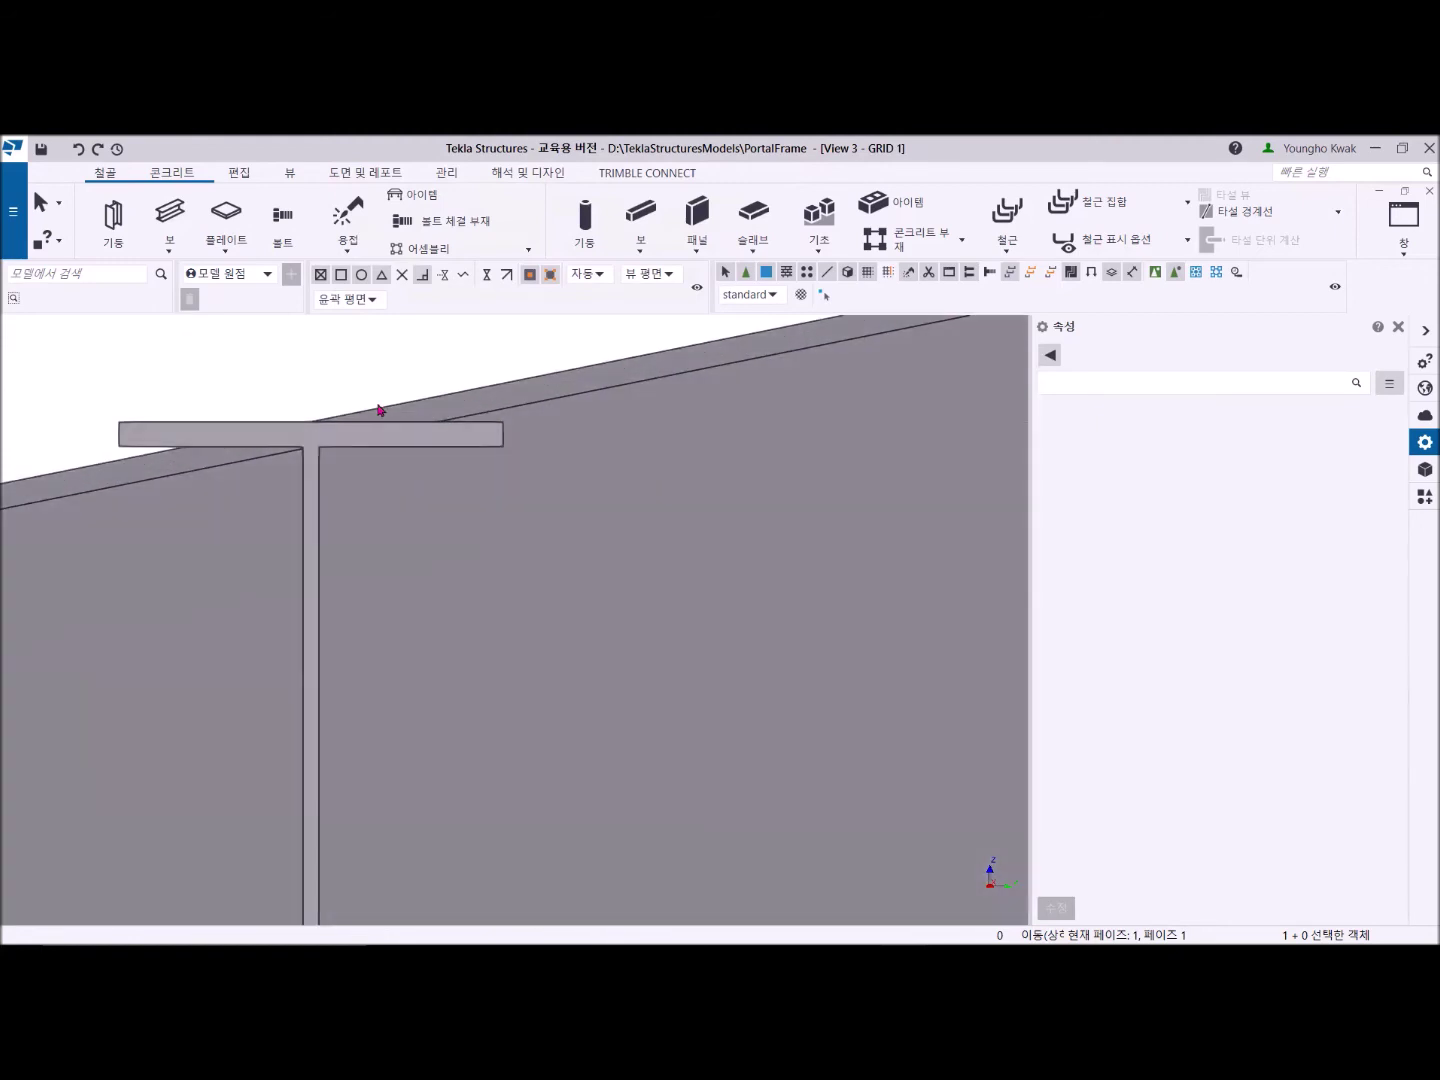
pyautogui.scroll(-2, 373, 464)
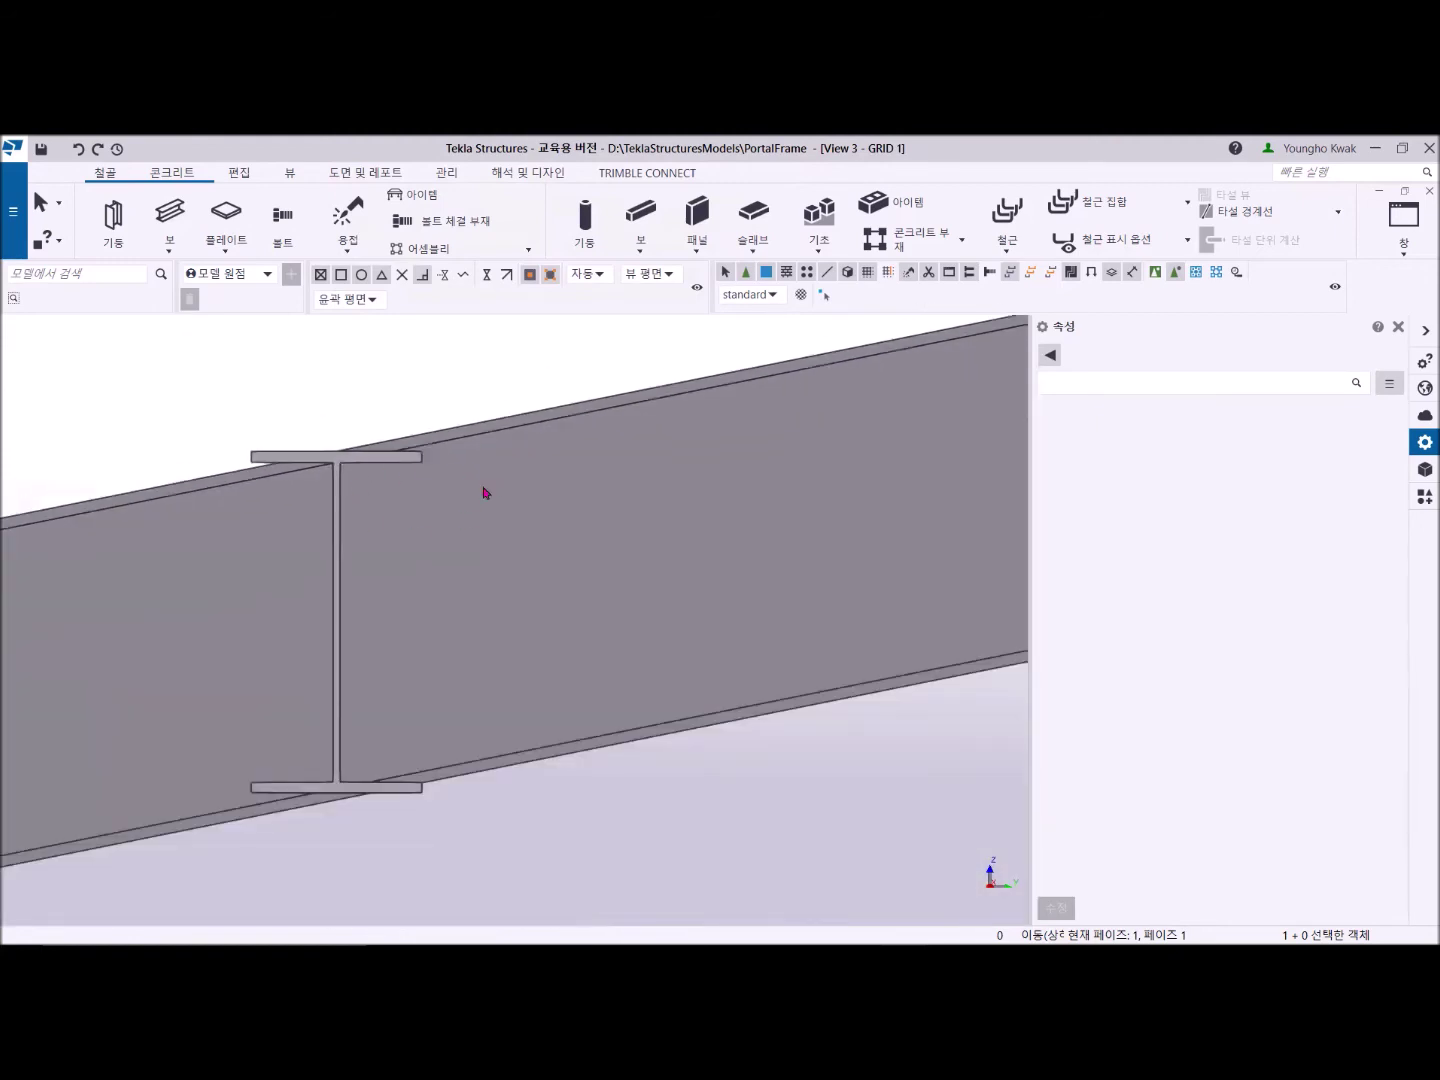
pyautogui.moveTo(418, 450); pyautogui.dragTo(525, 470, button='middle')
pyautogui.scroll(3, 490, 476)
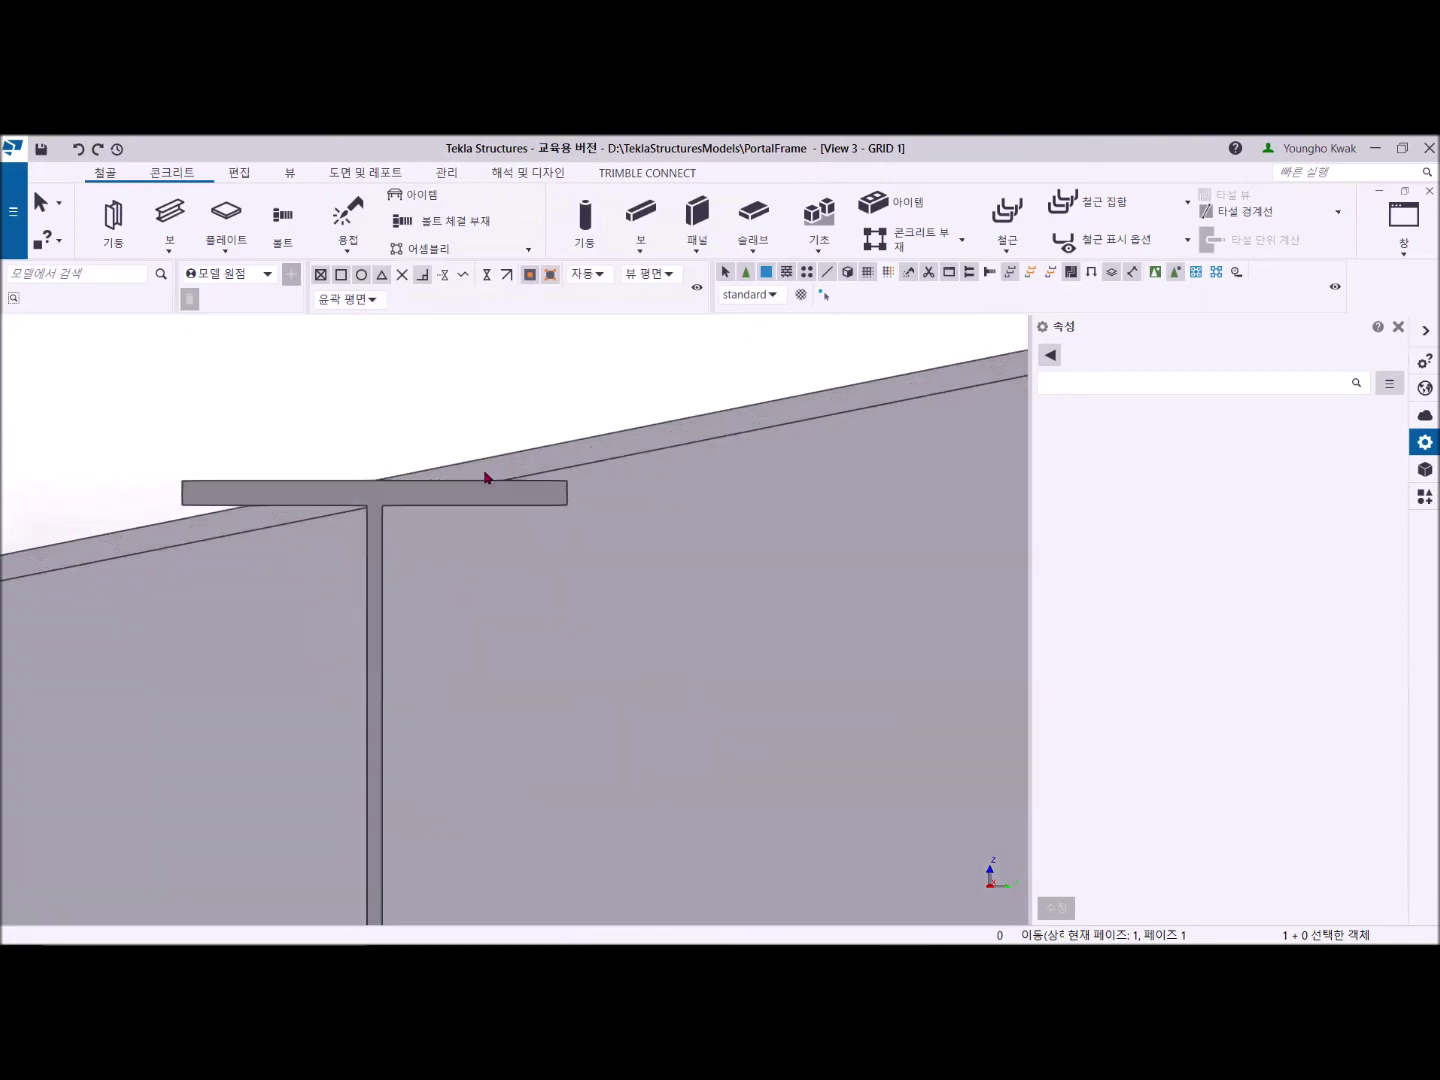
pyautogui.scroll(5, 408, 532)
pyautogui.scroll(-2, 406, 533)
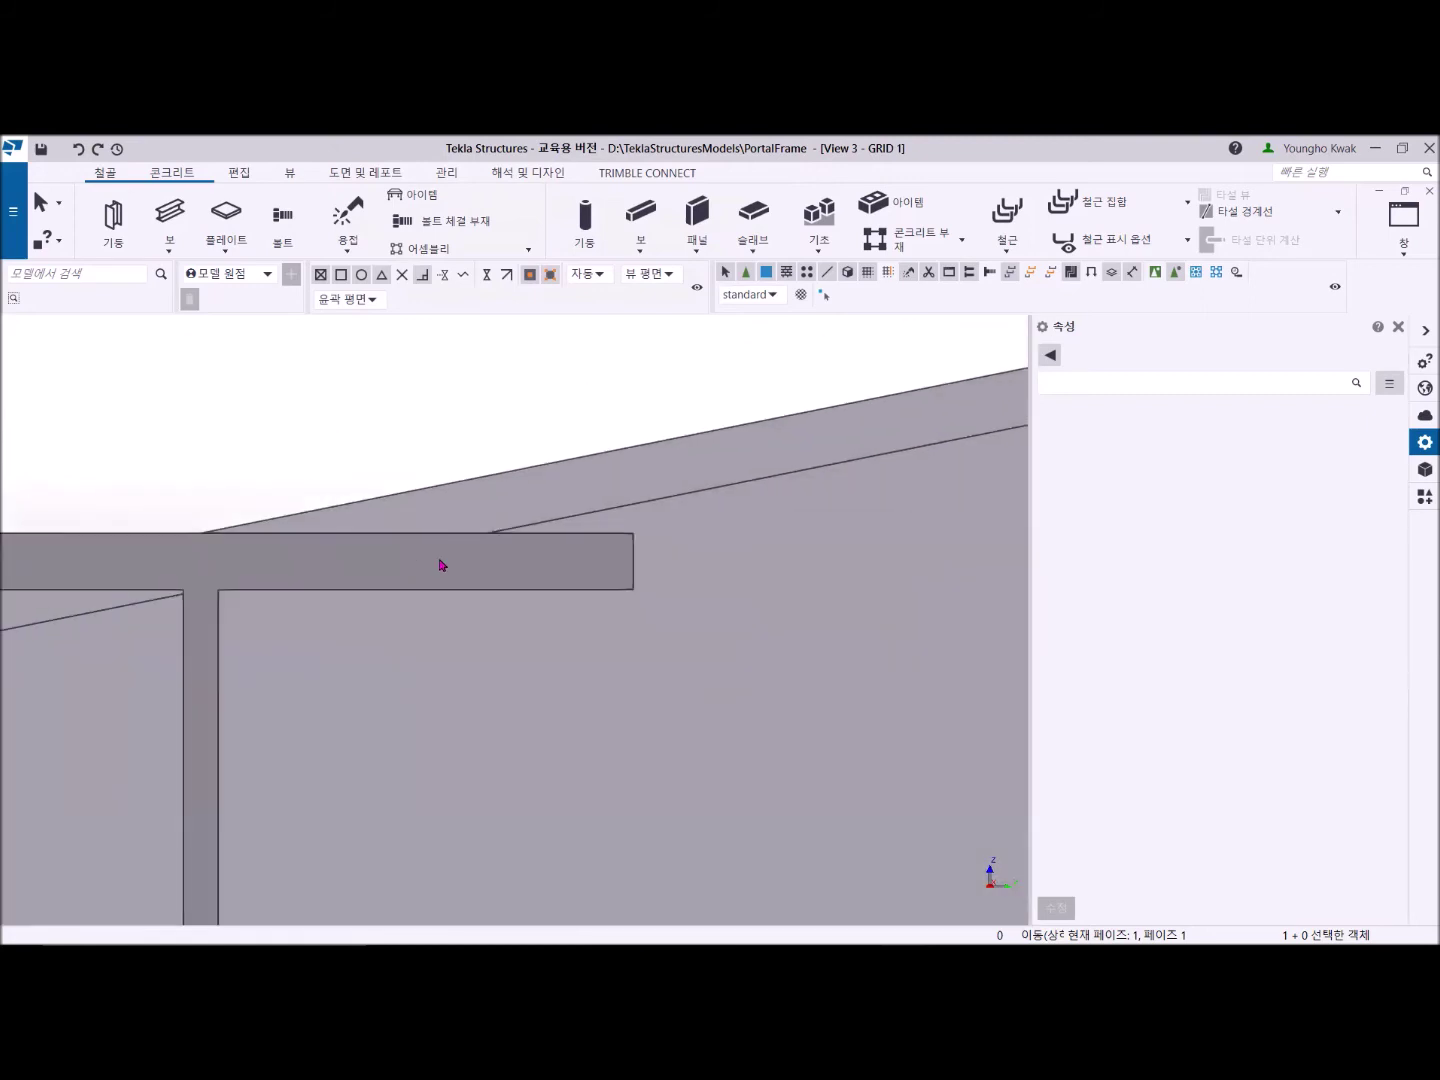
# With nearest-point snapping enabled, measure the angle between the selected cross beam's top flange and the sloped beam's top edge.
pyautogui.click(440, 566)
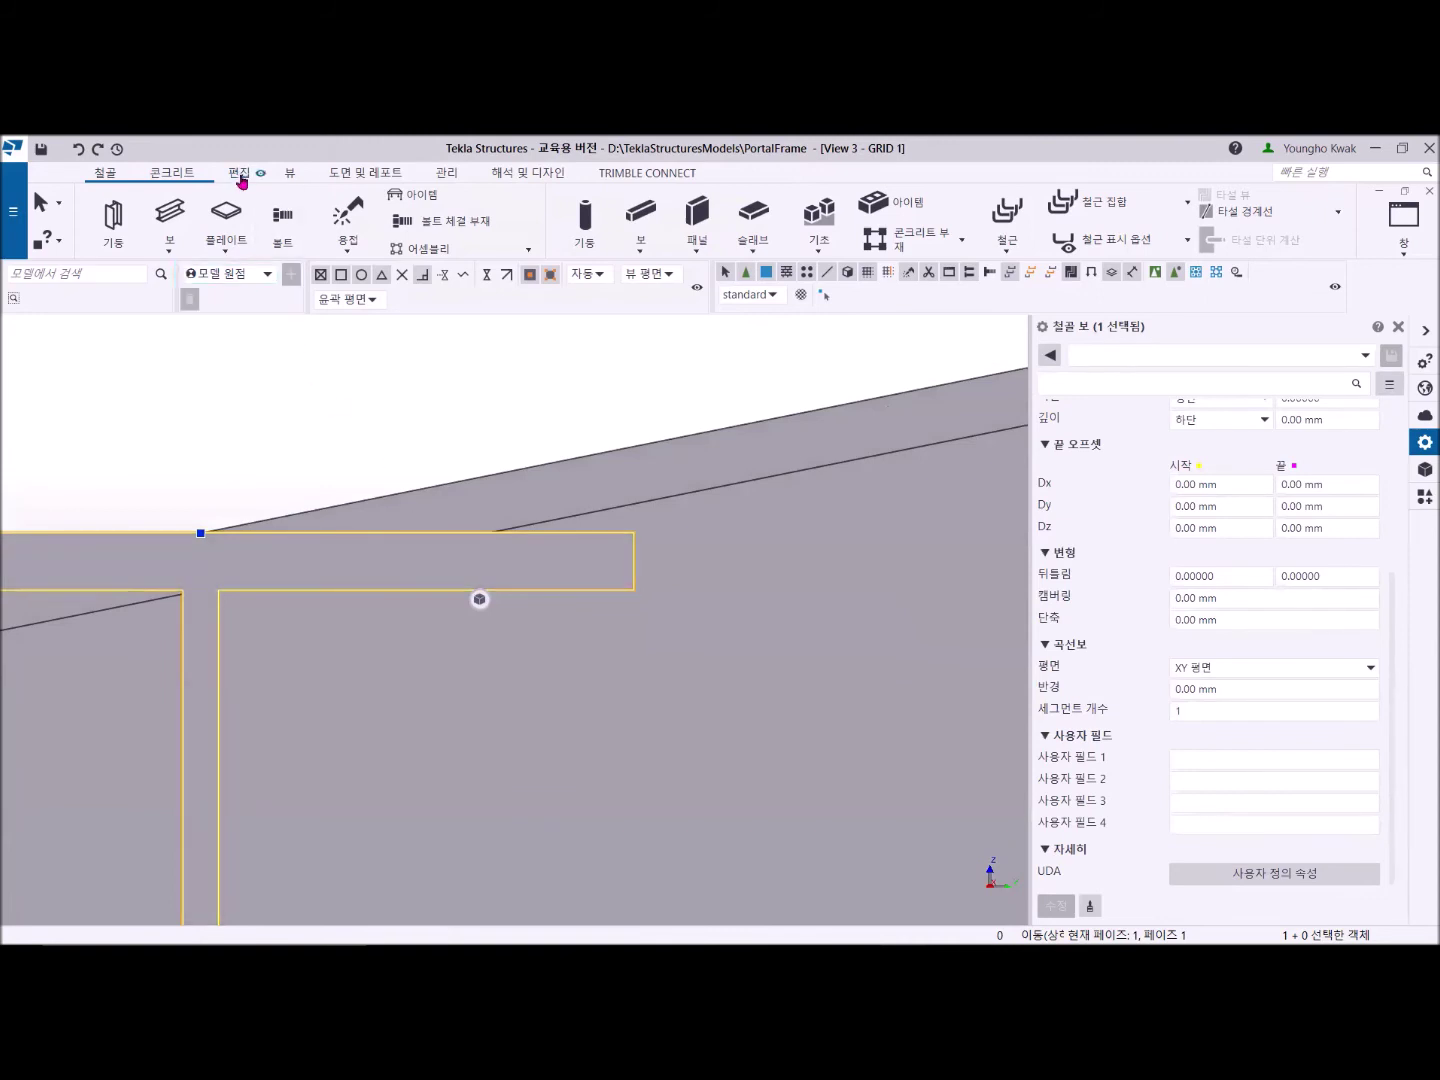
pyautogui.click(241, 177)
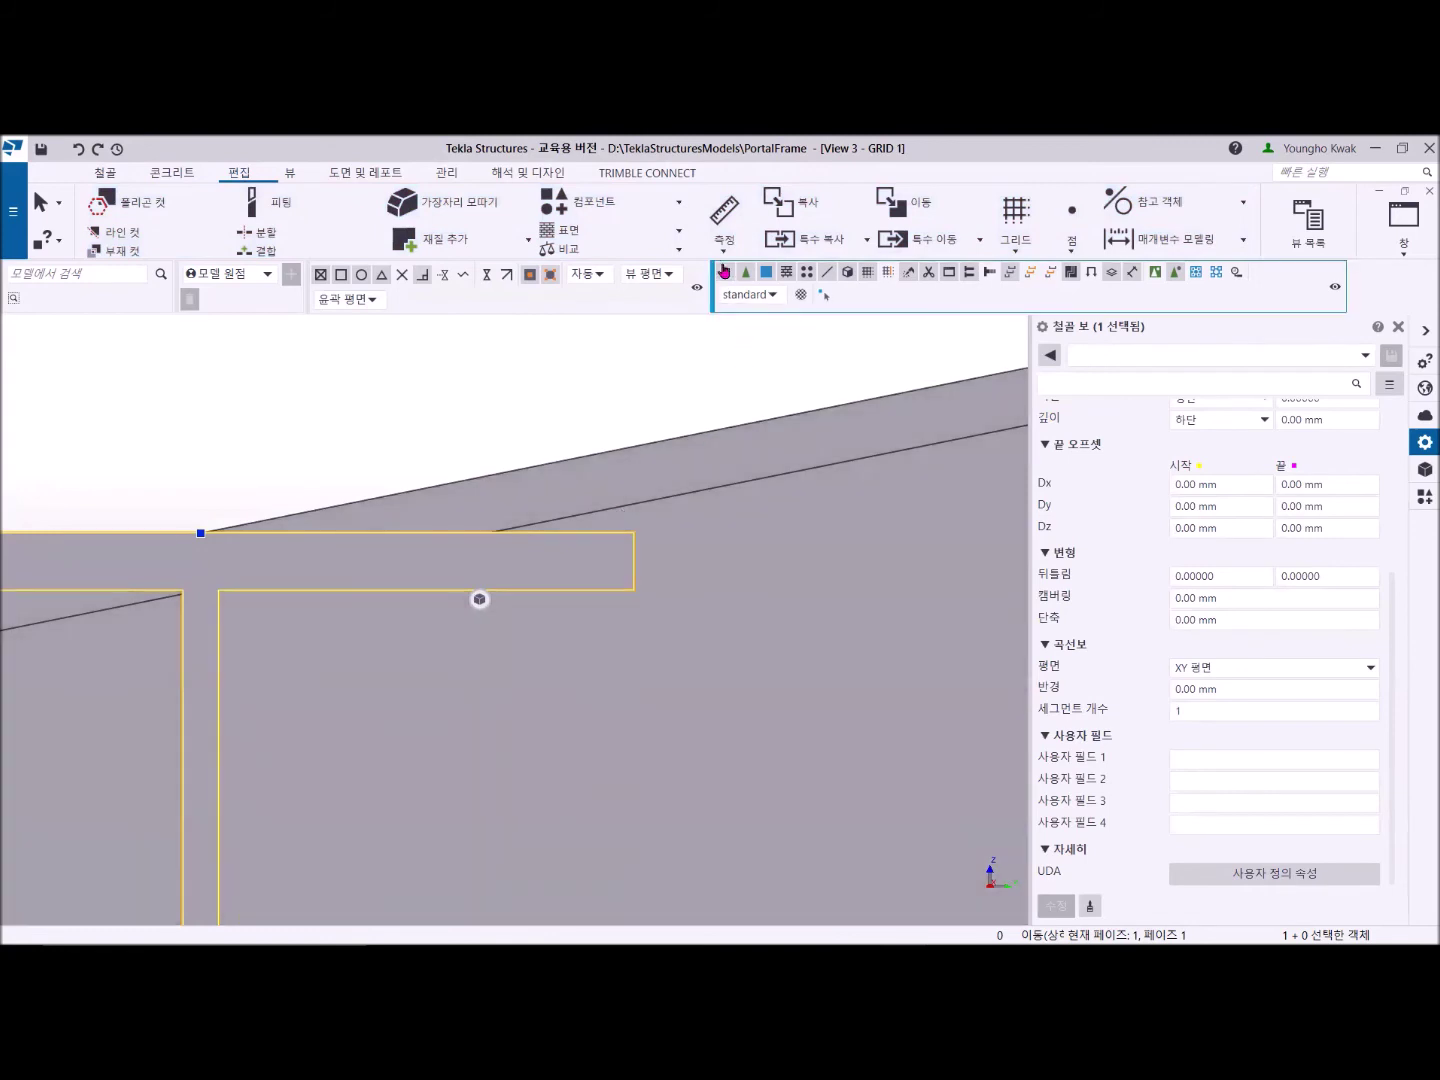
pyautogui.click(723, 242)
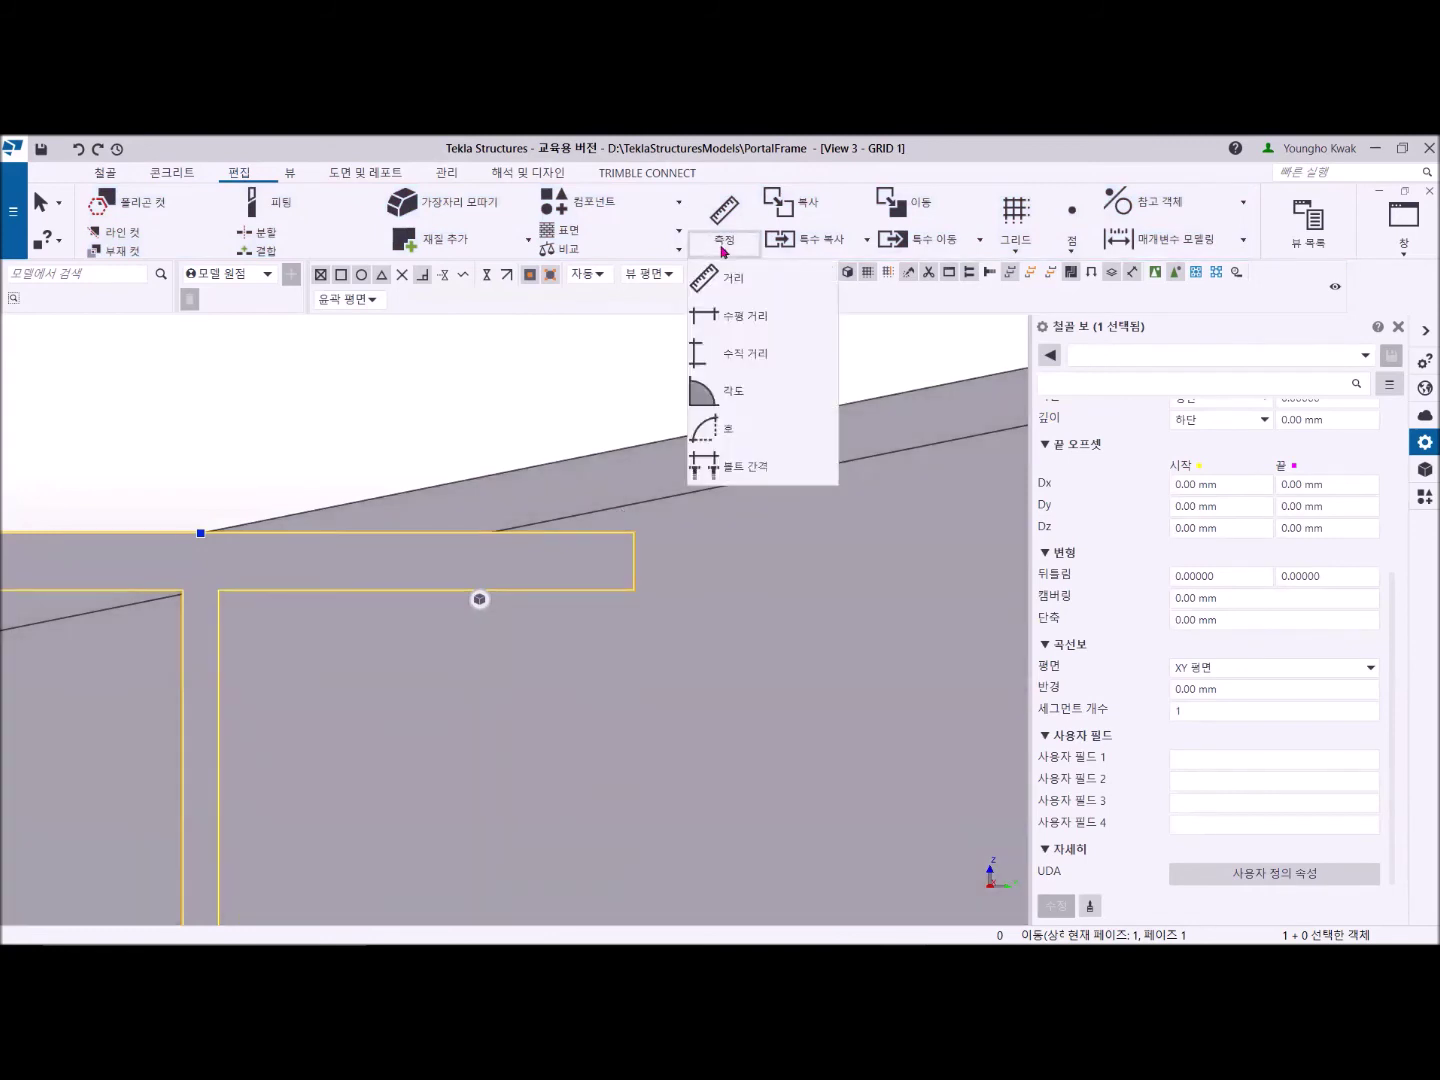
pyautogui.click(725, 394)
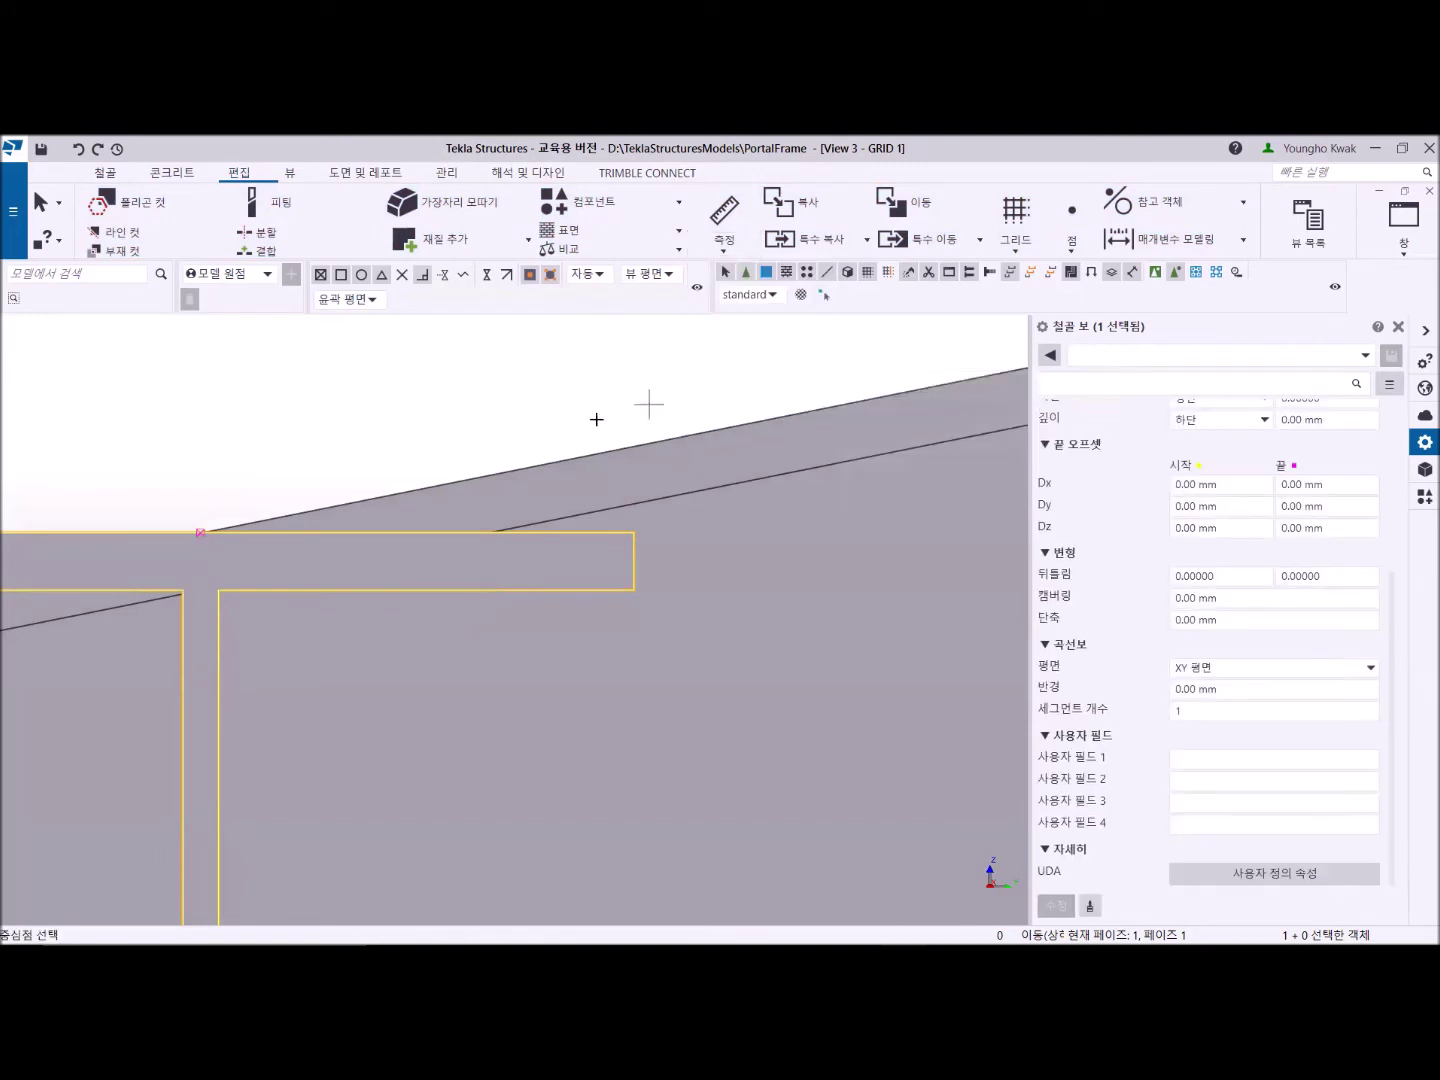
pyautogui.click(196, 531)
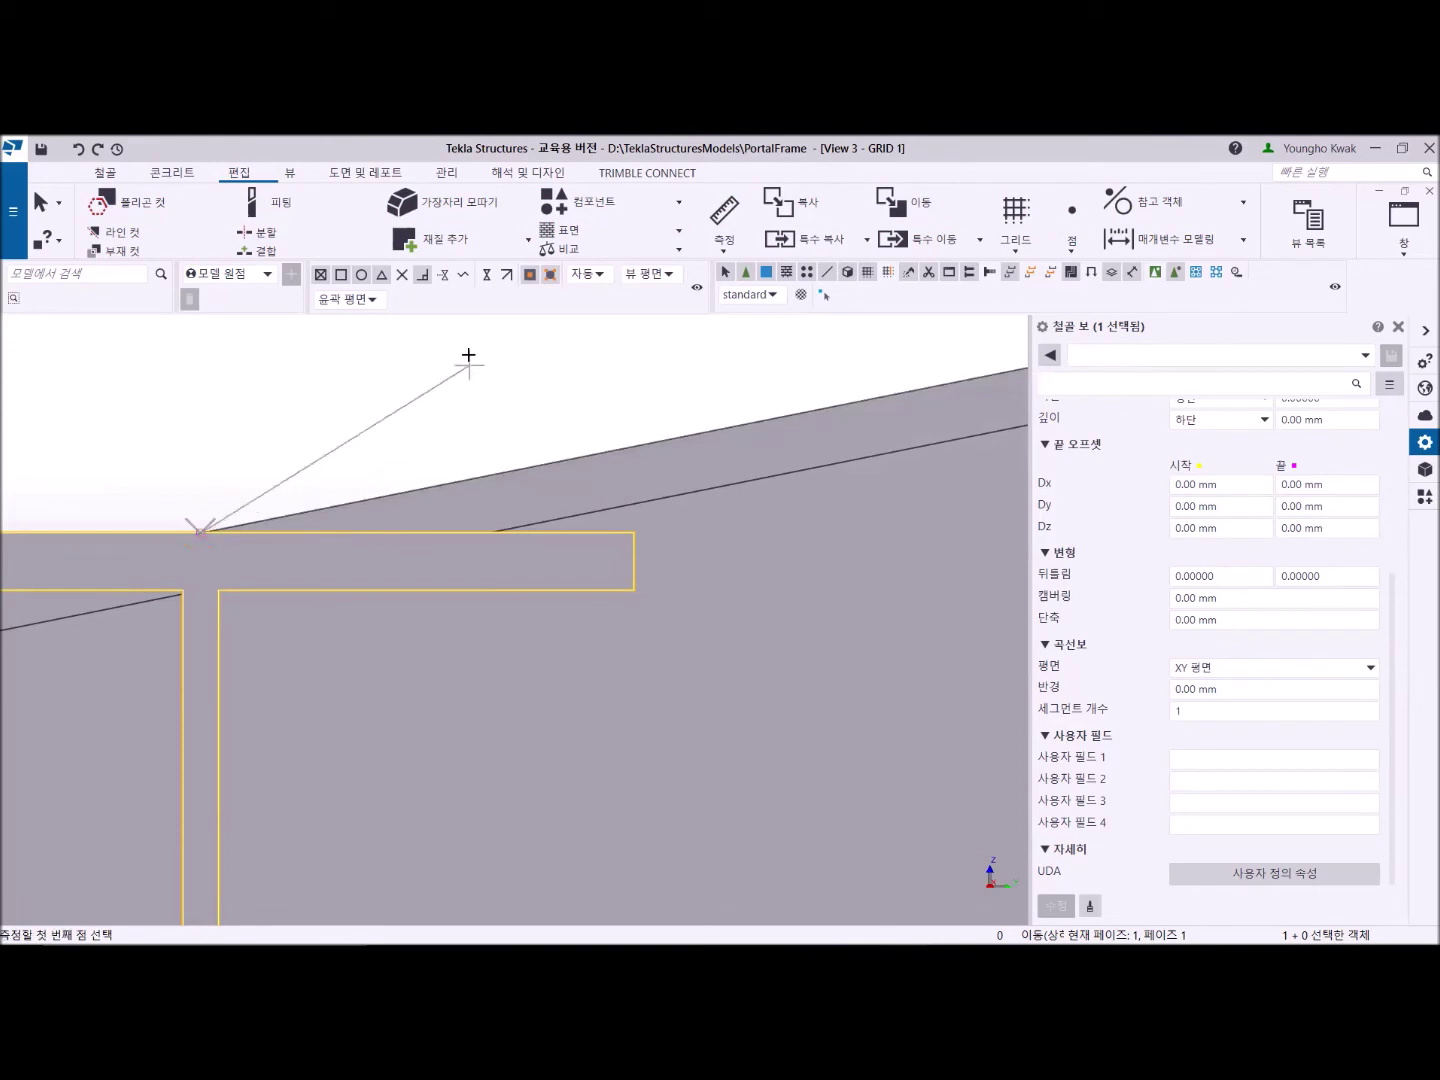
pyautogui.click(487, 275)
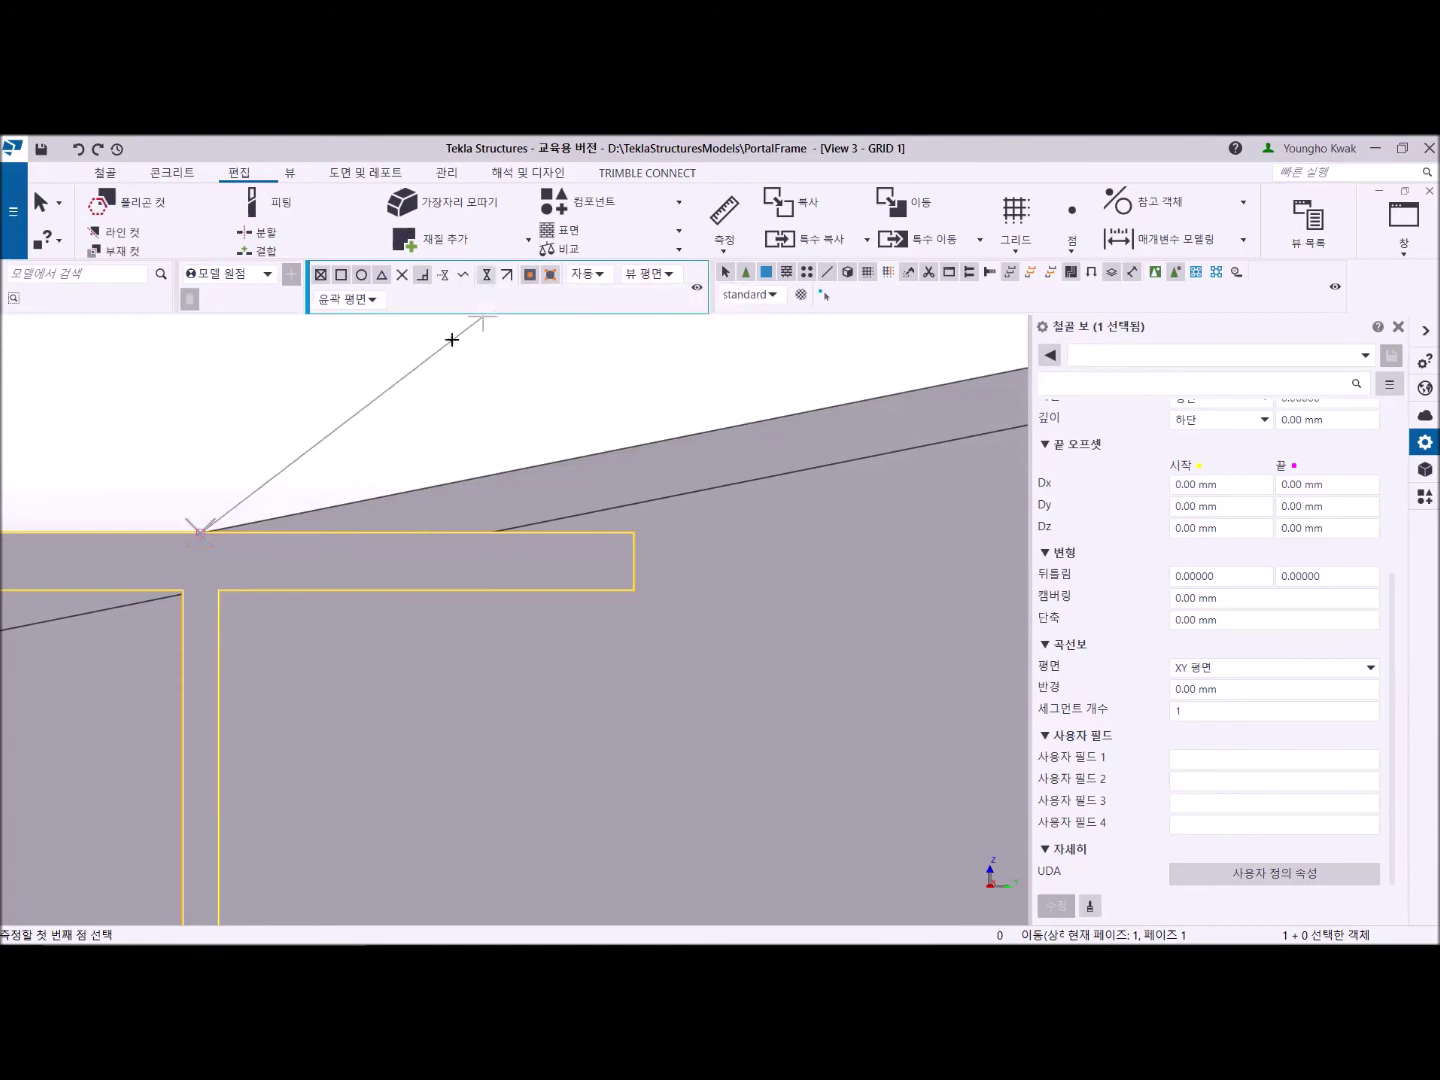
pyautogui.click(318, 534)
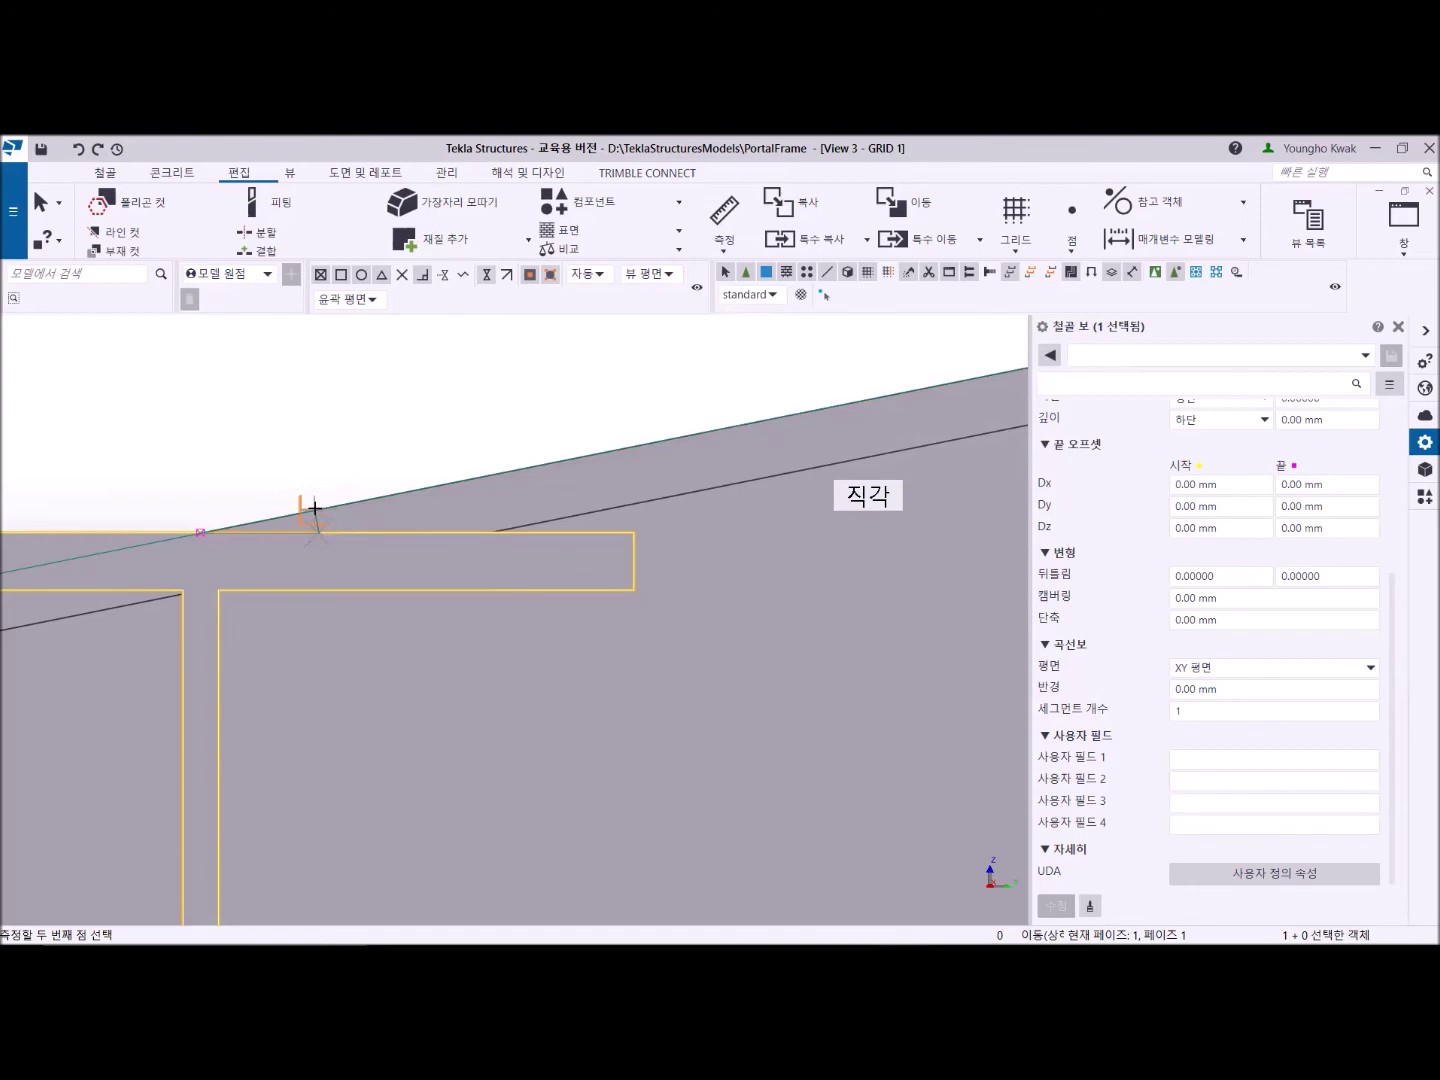
pyautogui.click(314, 509)
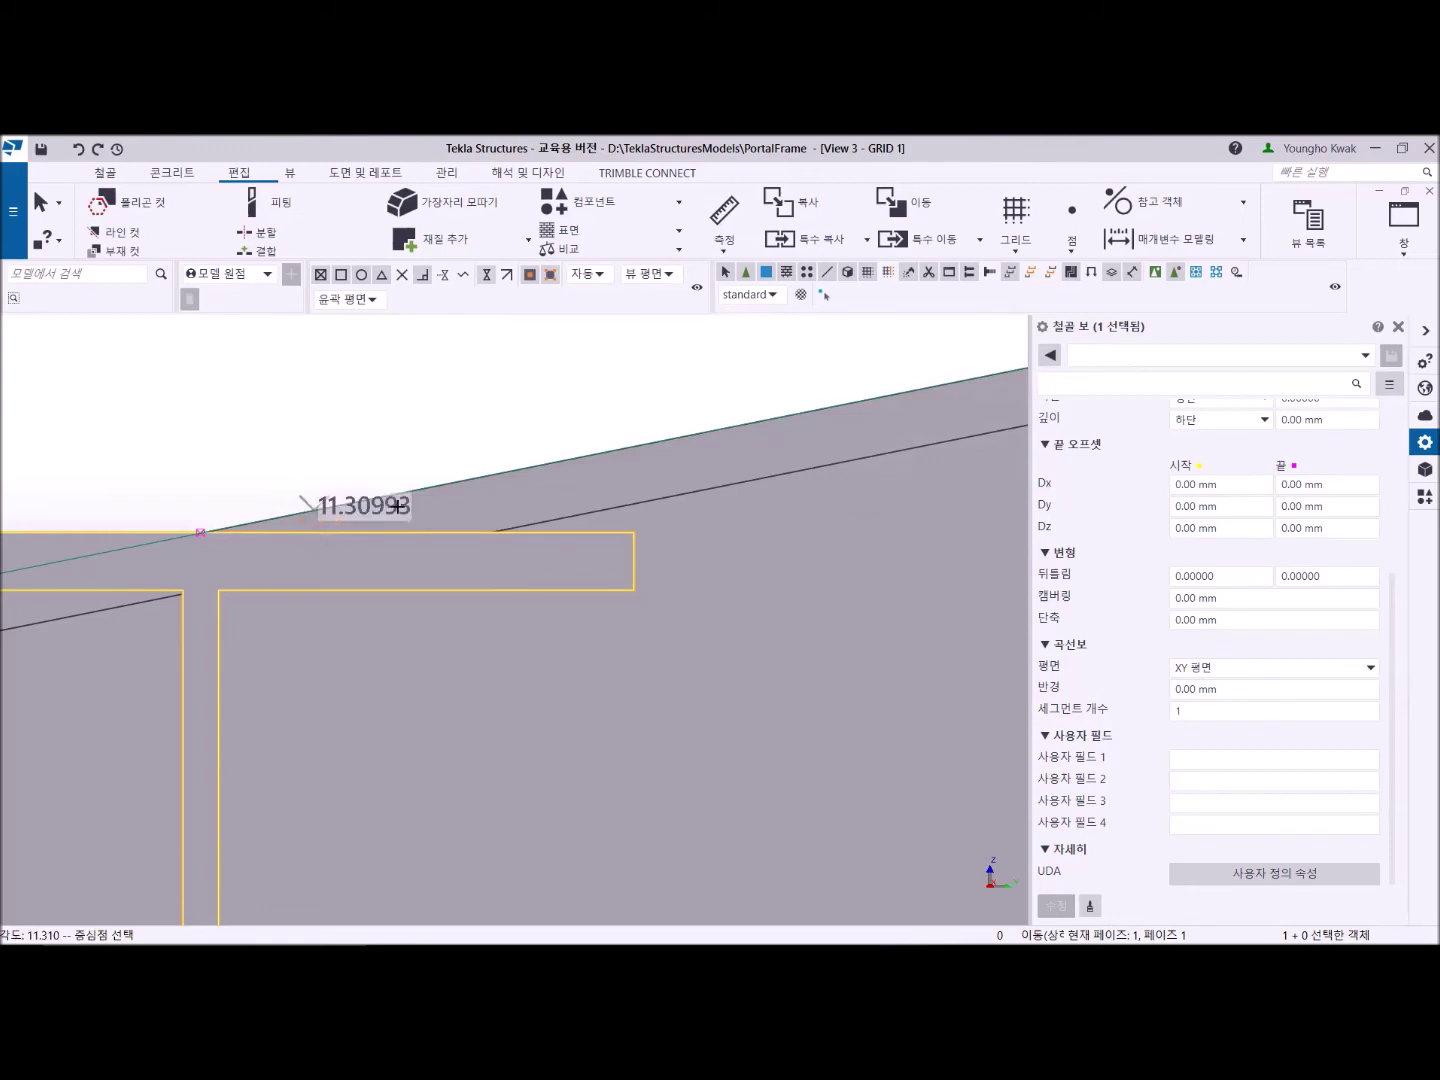
pyautogui.scroll(4, 371, 527)
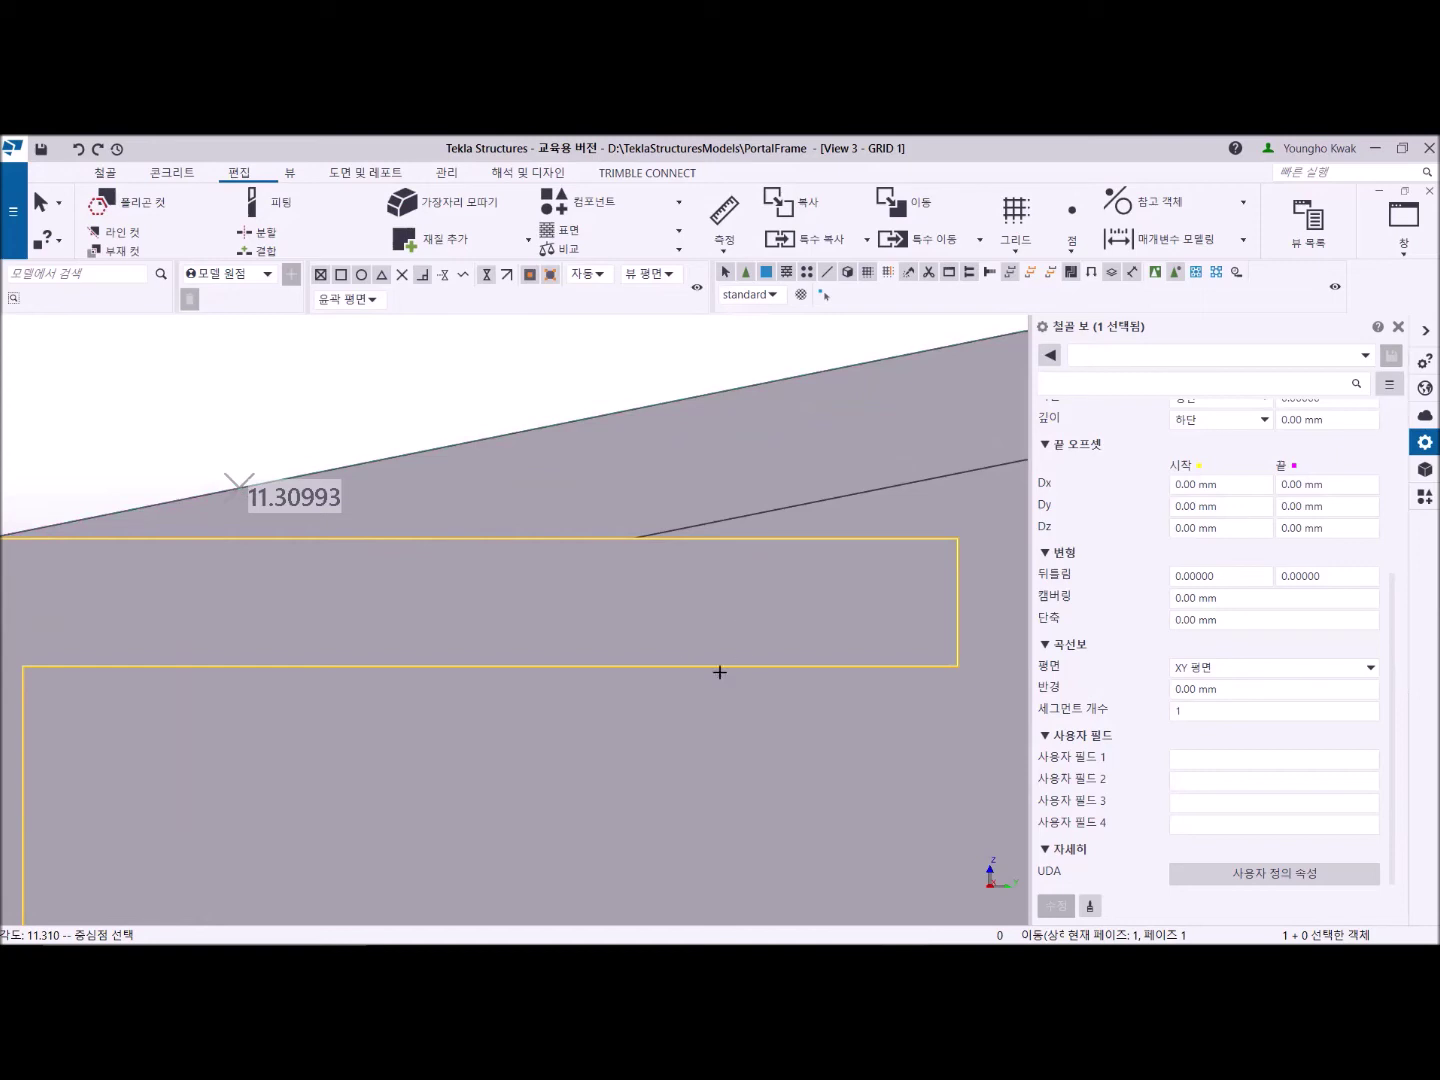
pyautogui.rightClick(438, 365)
pyautogui.click(493, 381)
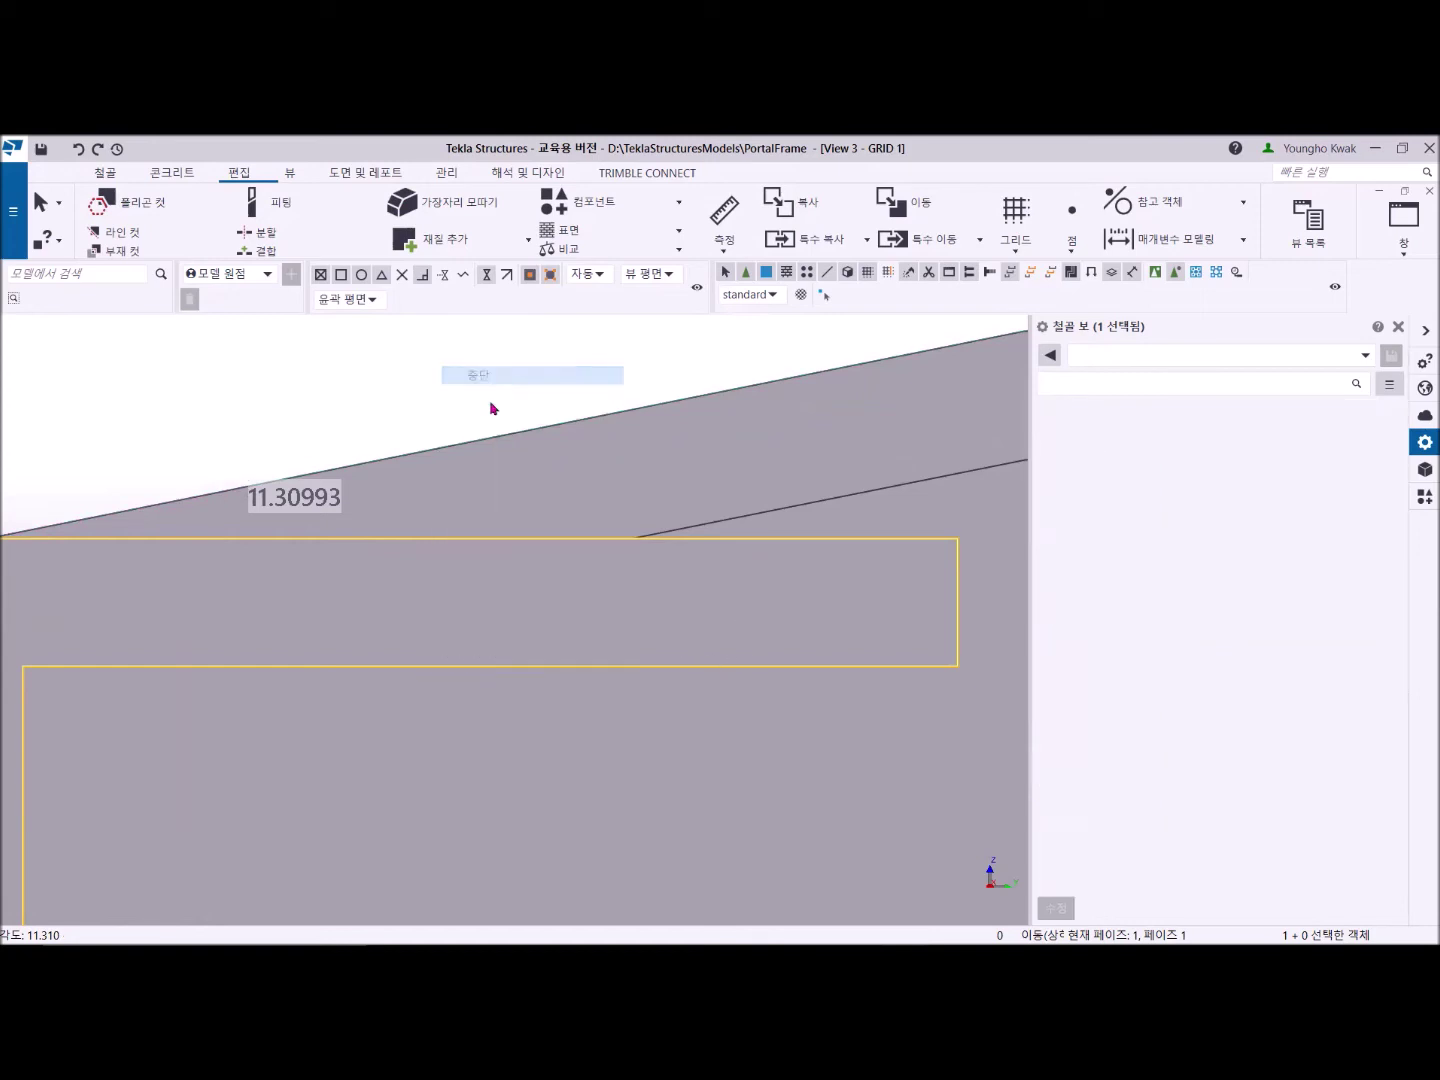
pyautogui.scroll(-3, 495, 526)
pyautogui.scroll(-2, 548, 648)
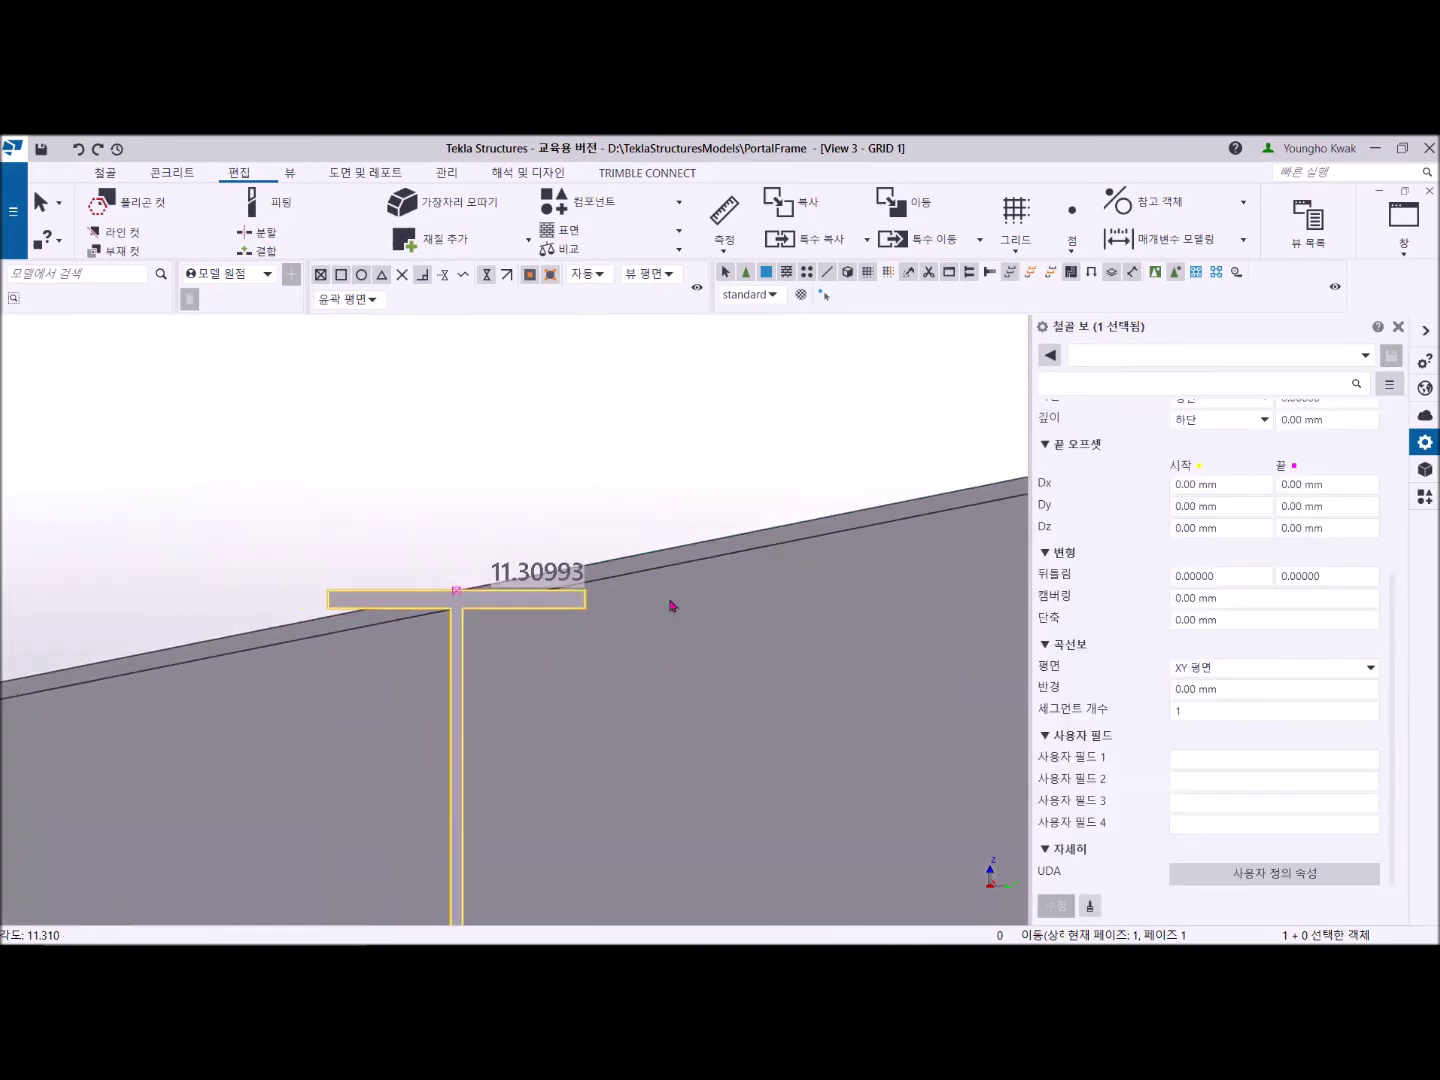
# Close the FFL view and tile the GRID 1 and 3D_VIEW windows vertically side by side.
pyautogui.click(1398, 250)
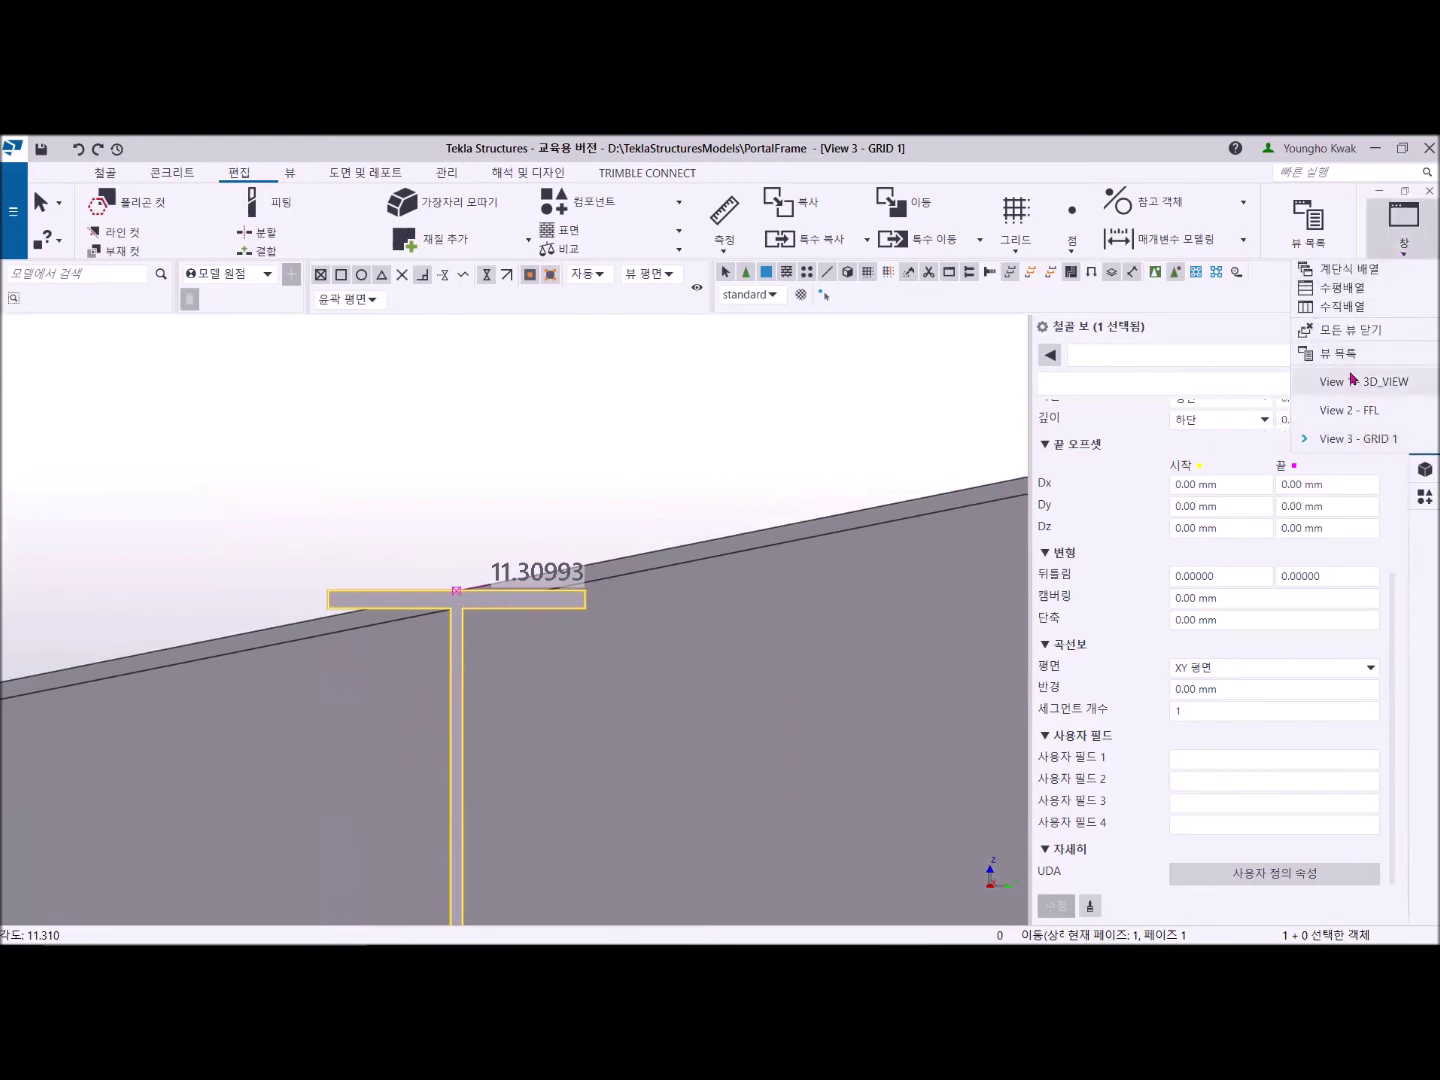
pyautogui.click(1340, 306)
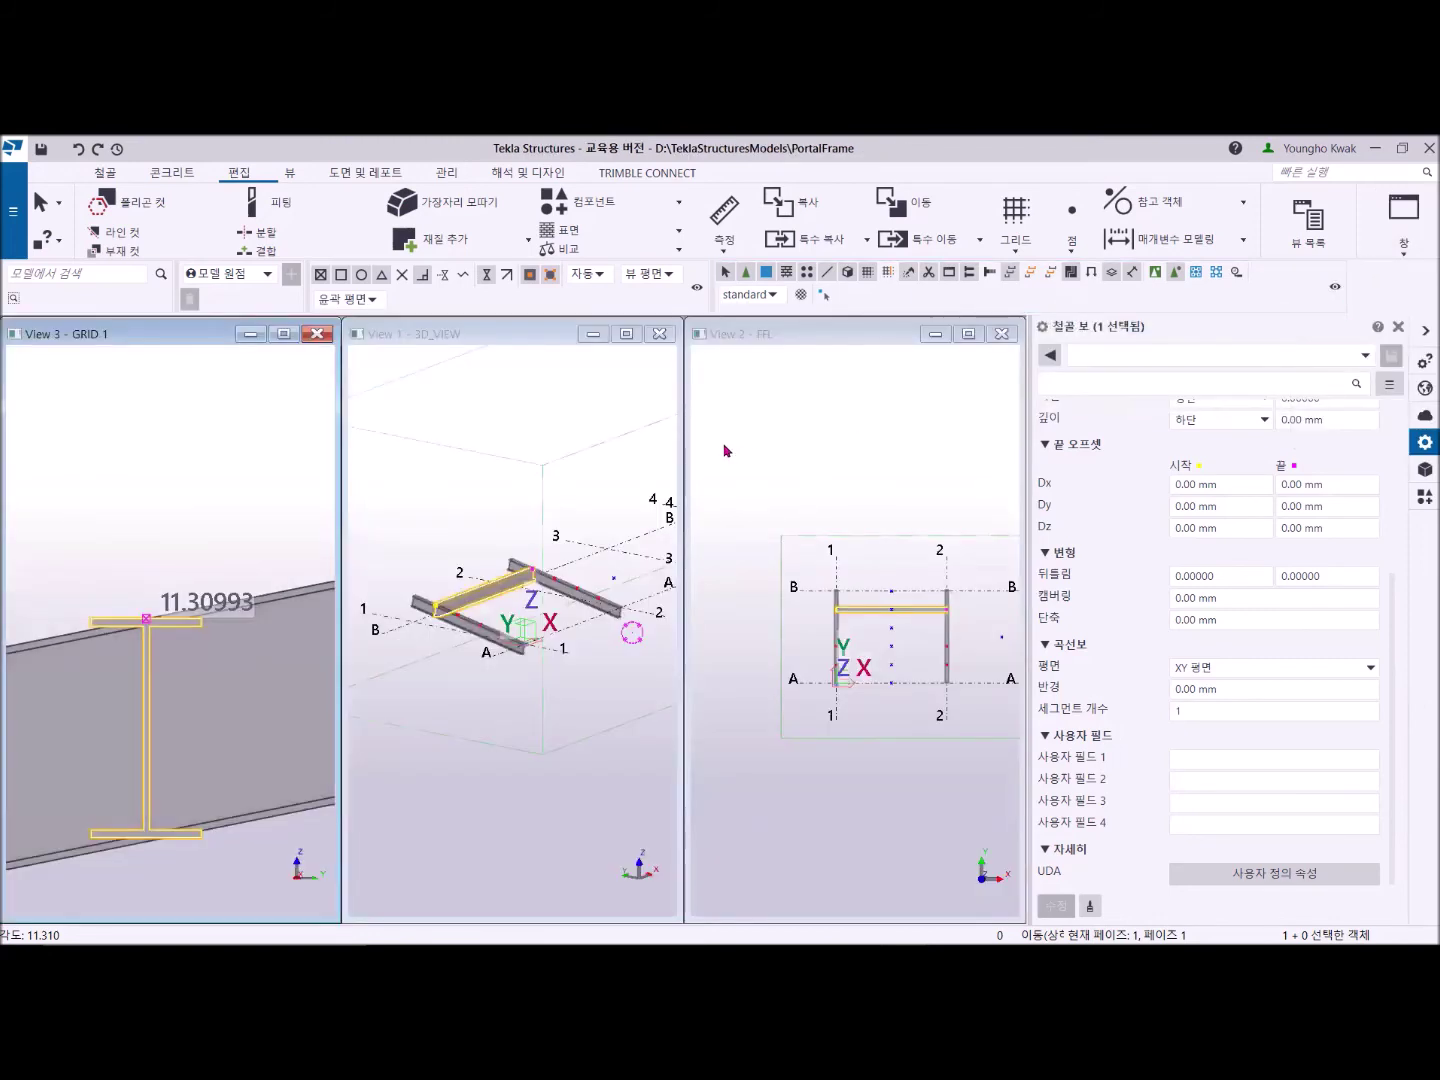
pyautogui.click(1001, 334)
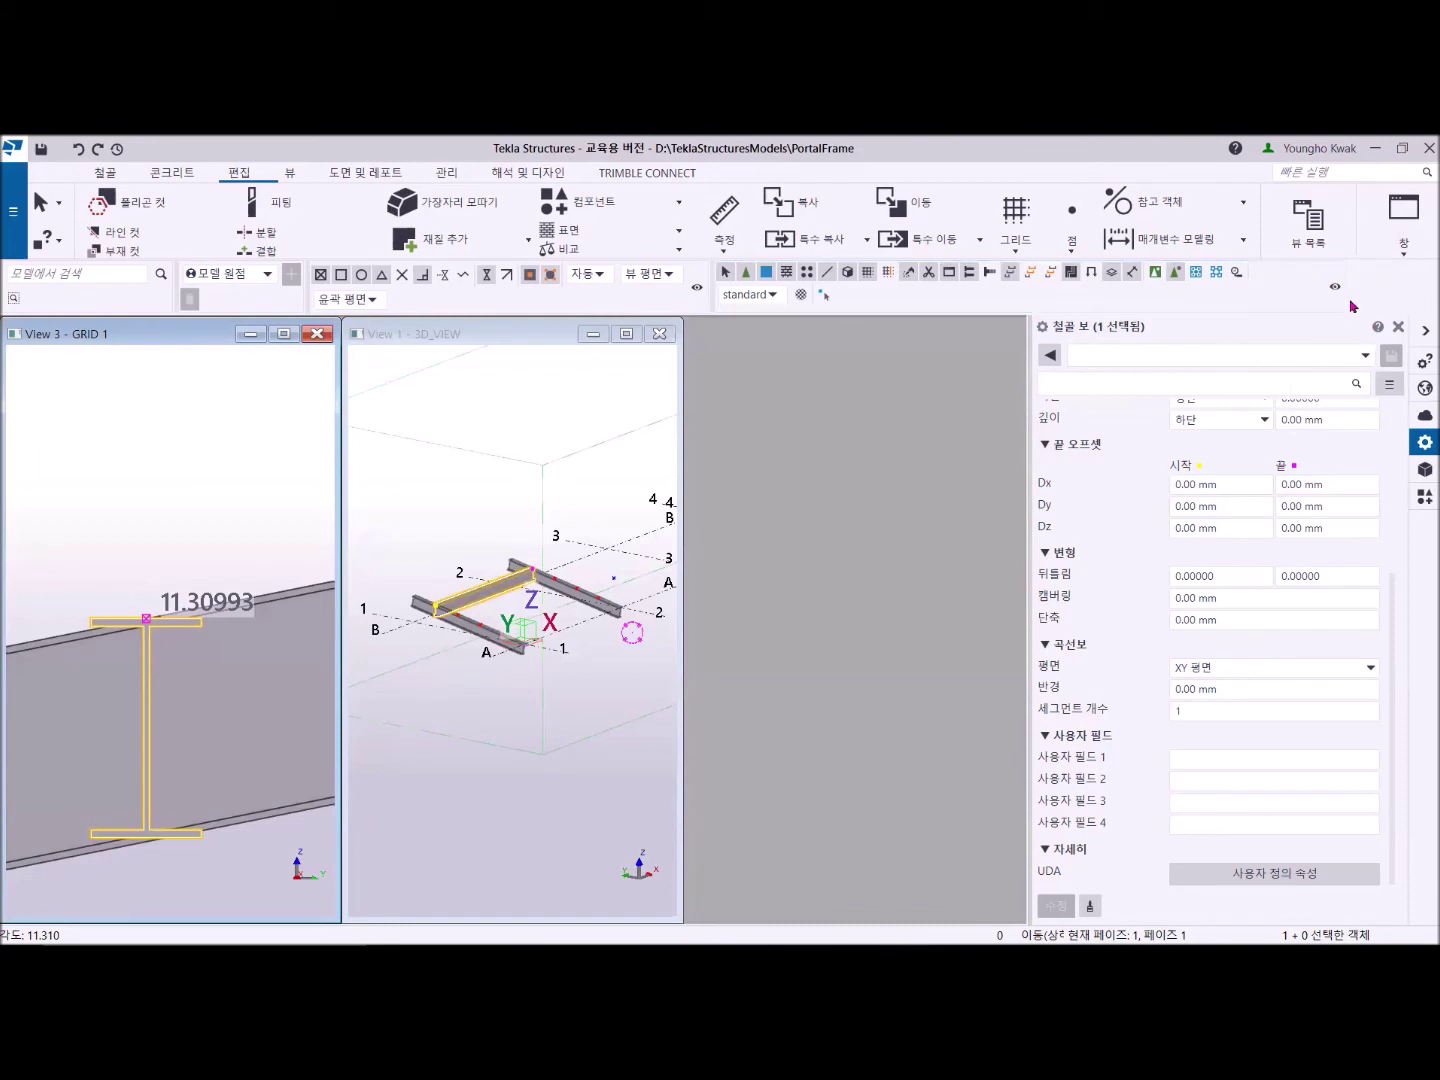
pyautogui.click(1404, 229)
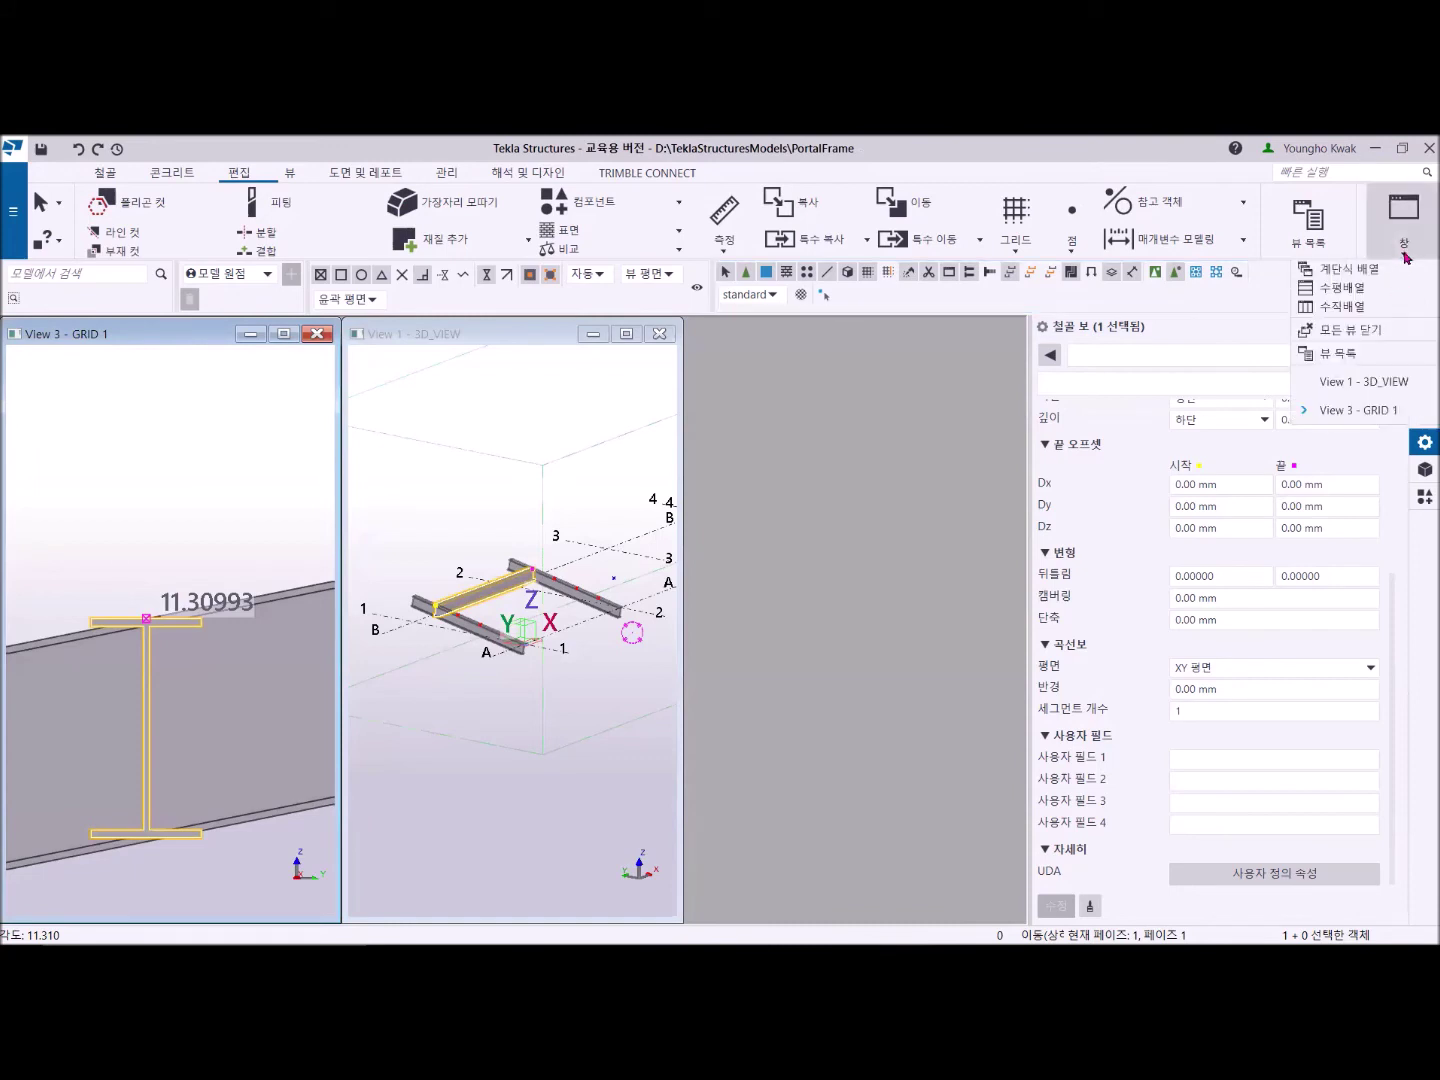
pyautogui.click(1381, 305)
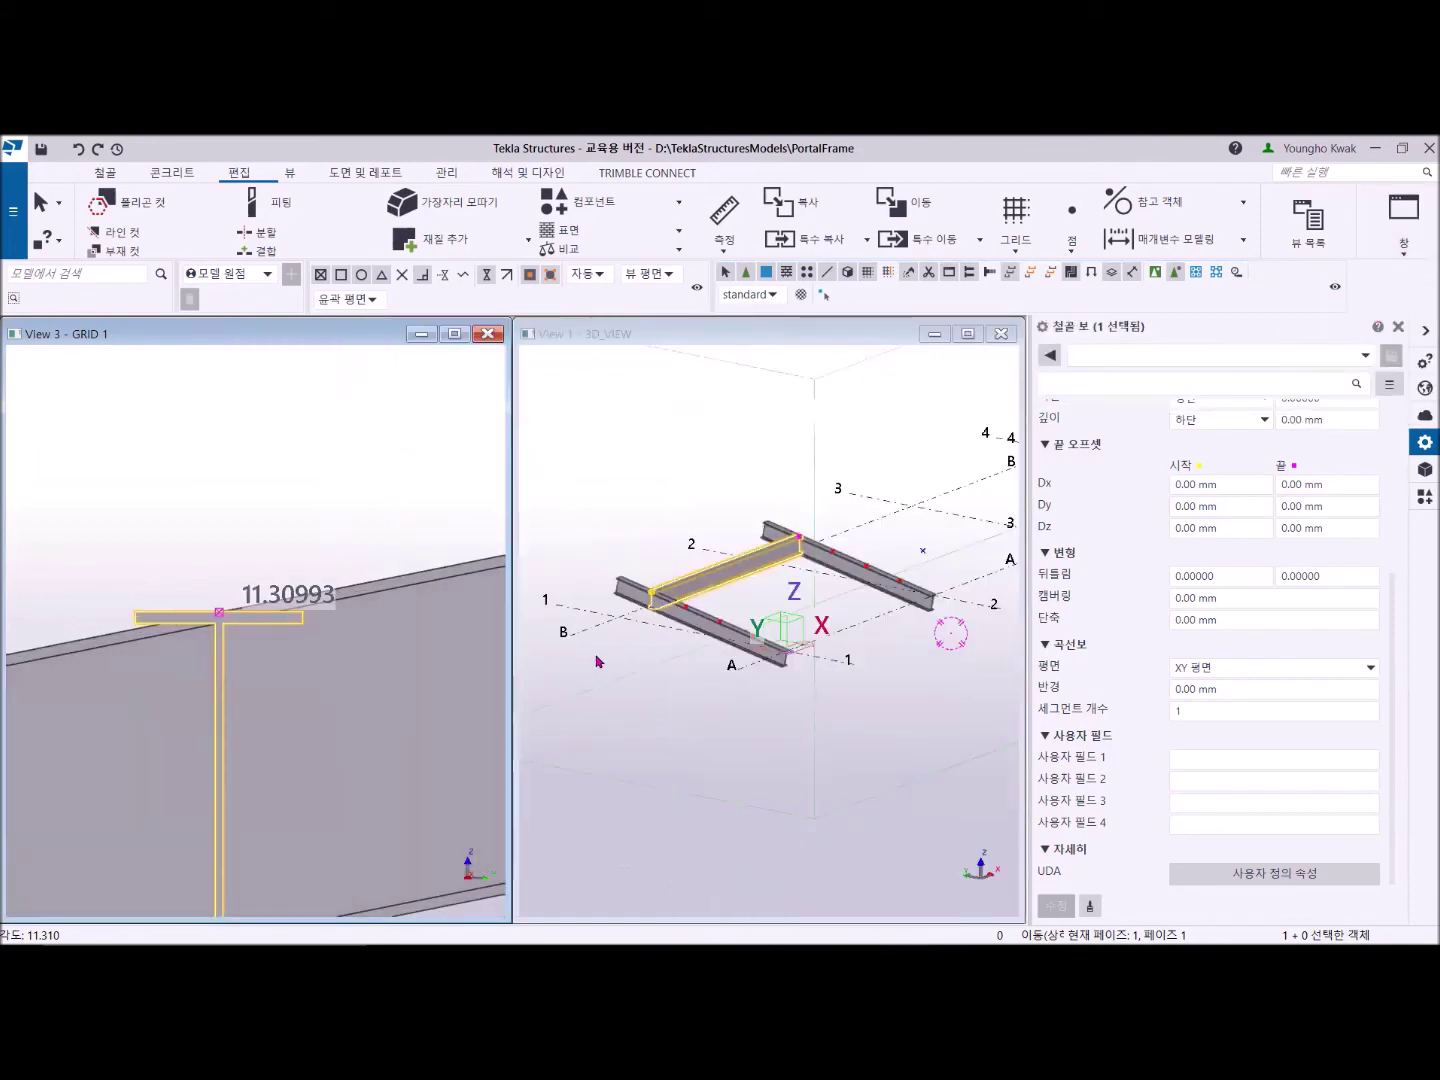
# Examine the selected cross beam's orientation against the sloped beams in both the GRID 1 view and the 3D view.
pyautogui.moveTo(598, 657); pyautogui.dragTo(650, 718, button='middle')
pyautogui.scroll(-5, 370, 733)
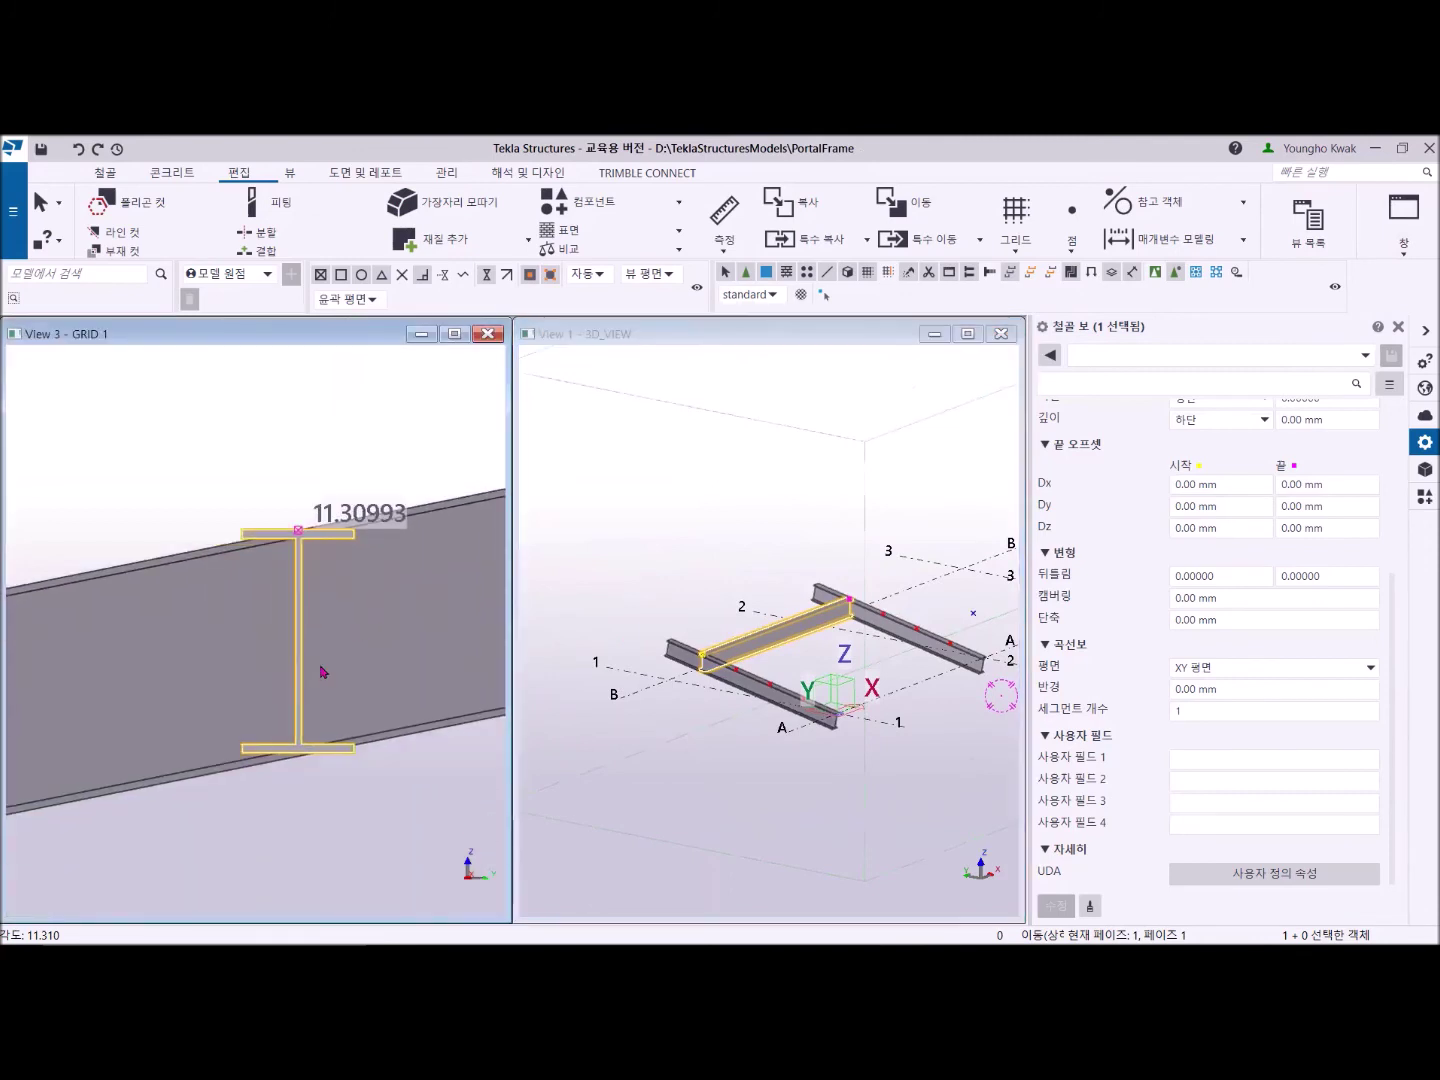
pyautogui.moveTo(310, 679); pyautogui.dragTo(321, 660, button='middle')
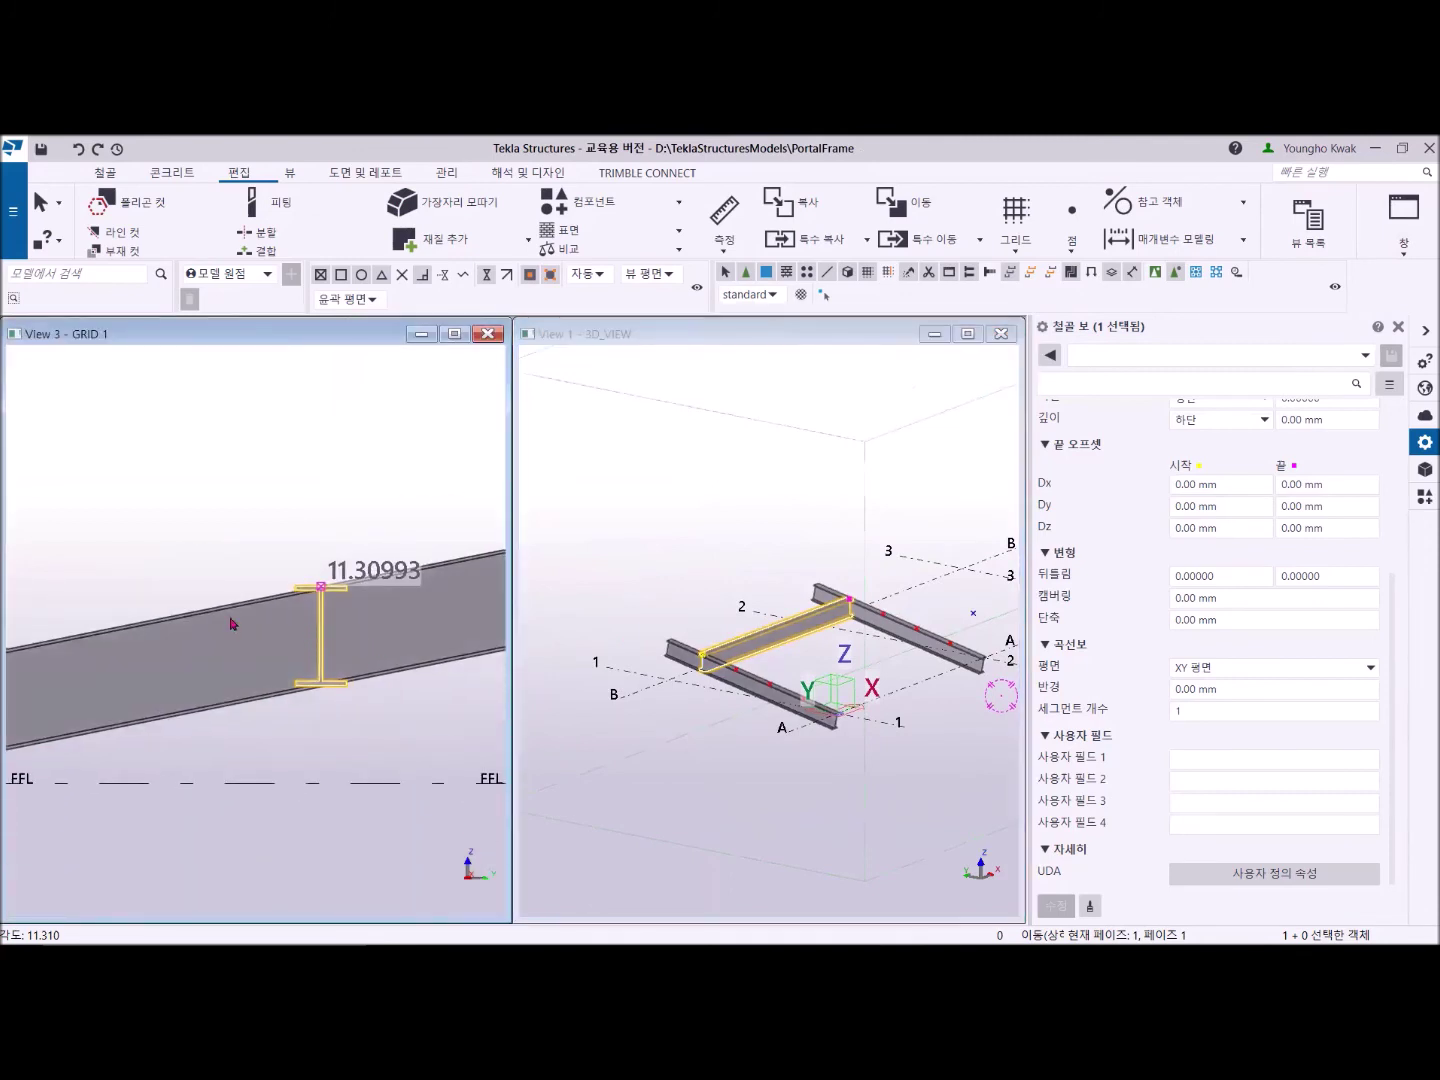
pyautogui.scroll(5, 703, 688)
pyautogui.scroll(-4, 705, 692)
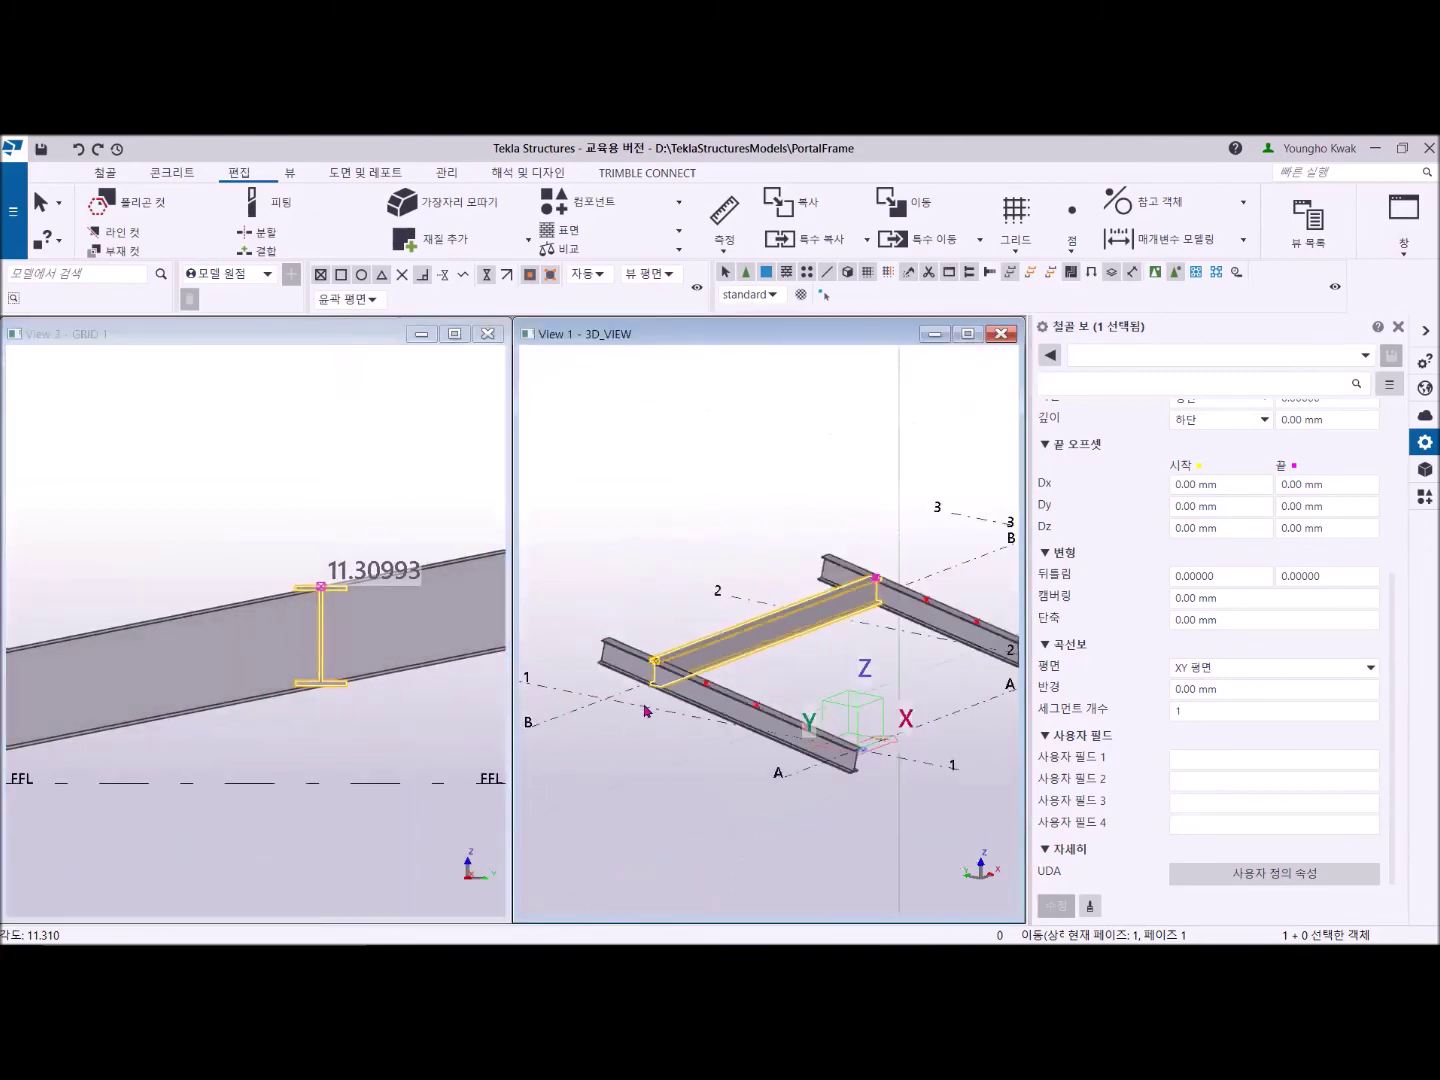
pyautogui.scroll(2, 706, 694)
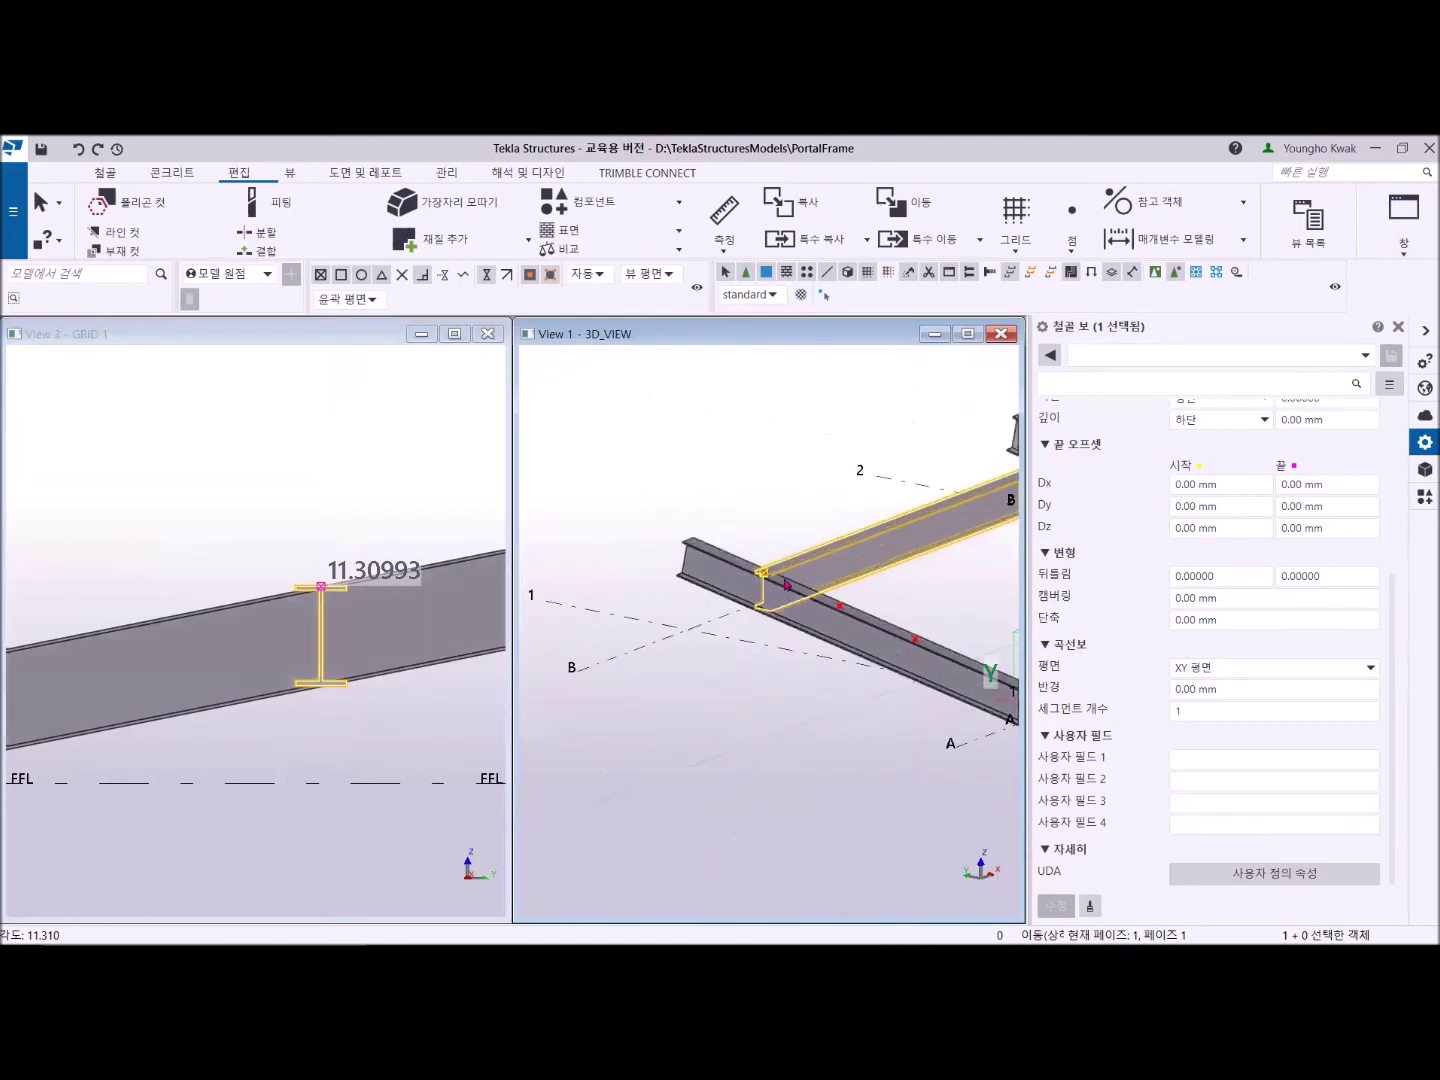
pyautogui.moveTo(773, 591); pyautogui.dragTo(726, 620, button='middle')
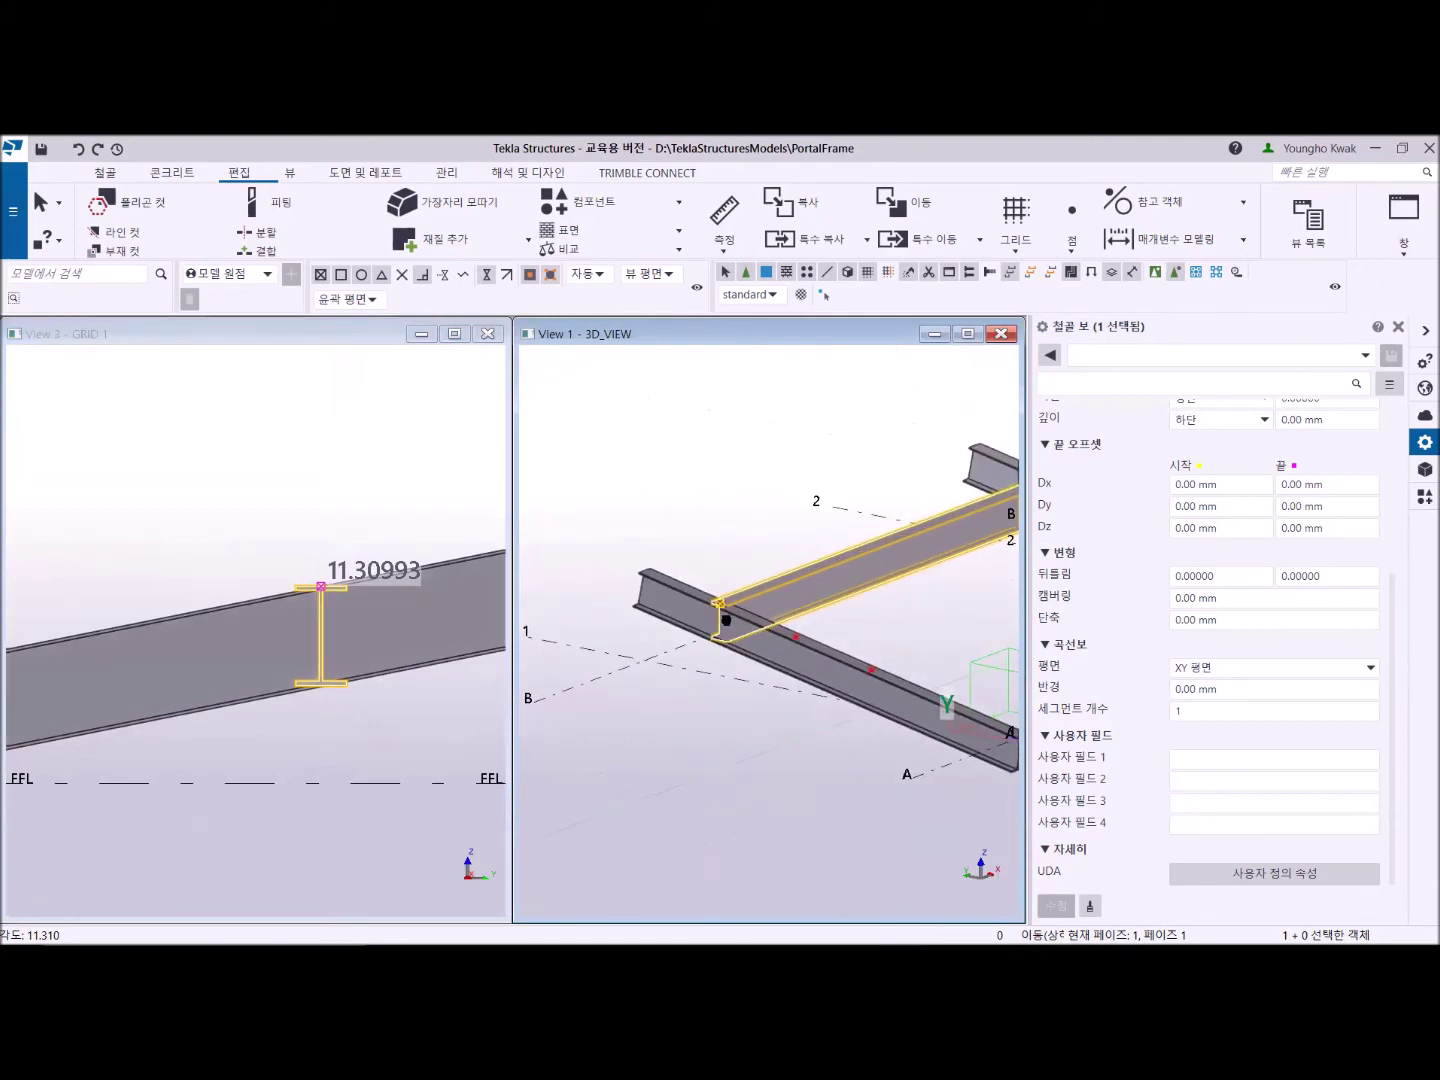
pyautogui.scroll(4, 726, 620)
pyautogui.scroll(-4, 757, 566)
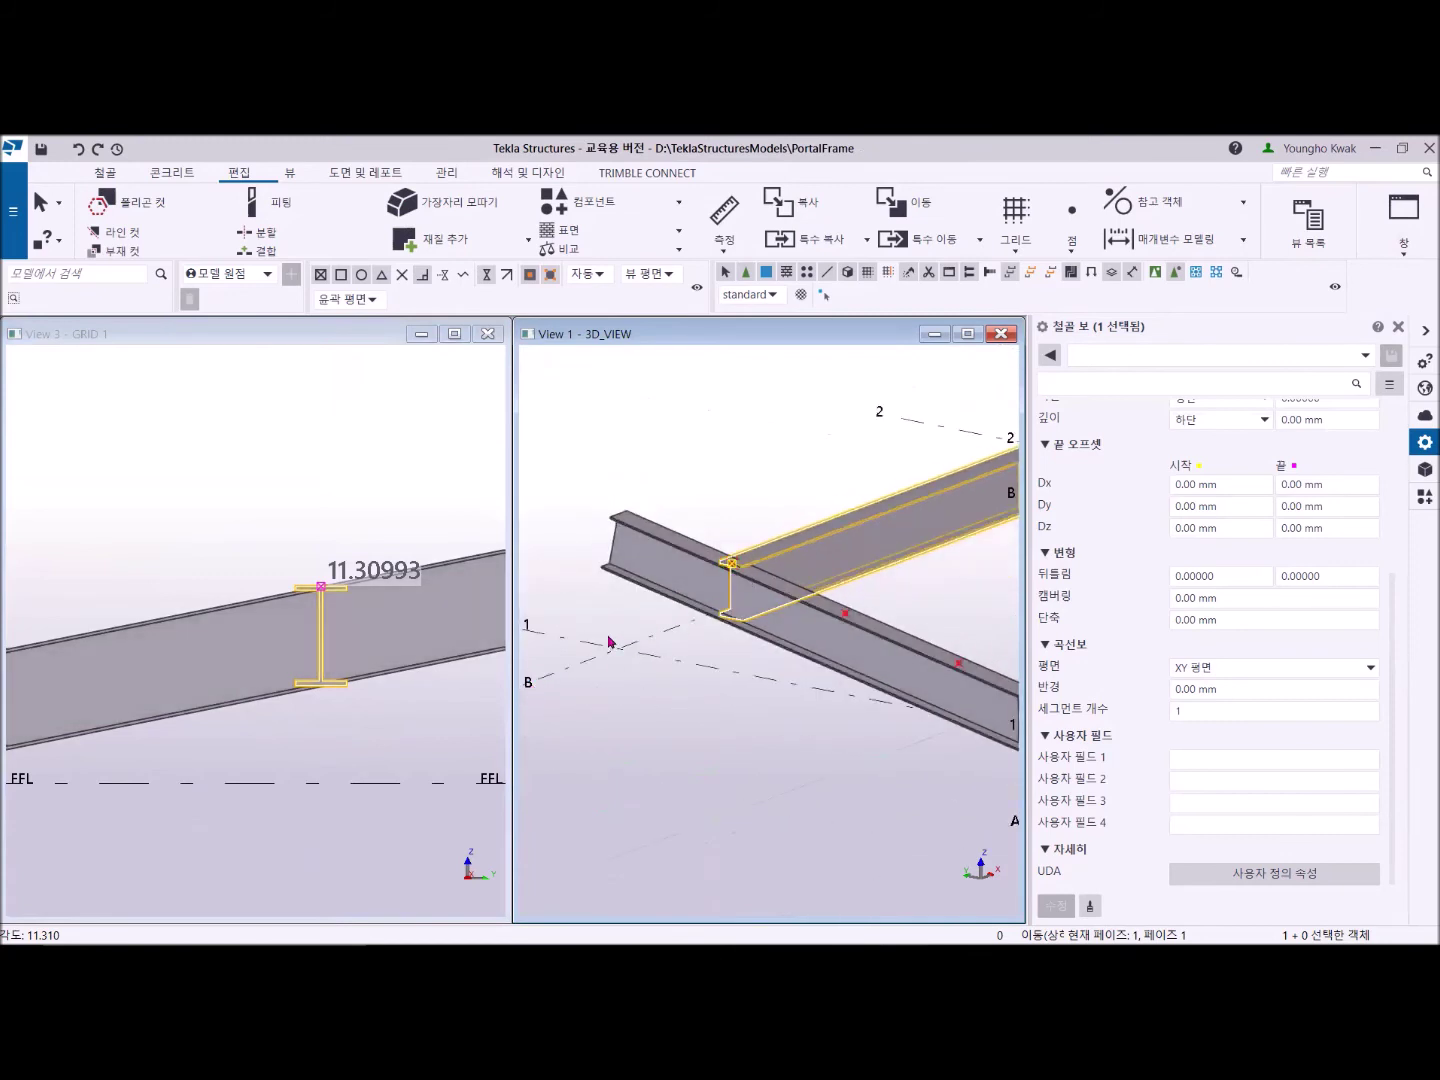
pyautogui.scroll(-4, 610, 642)
pyautogui.moveTo(633, 640); pyautogui.dragTo(490, 818, button='middle')
pyautogui.scroll(2, 669, 723)
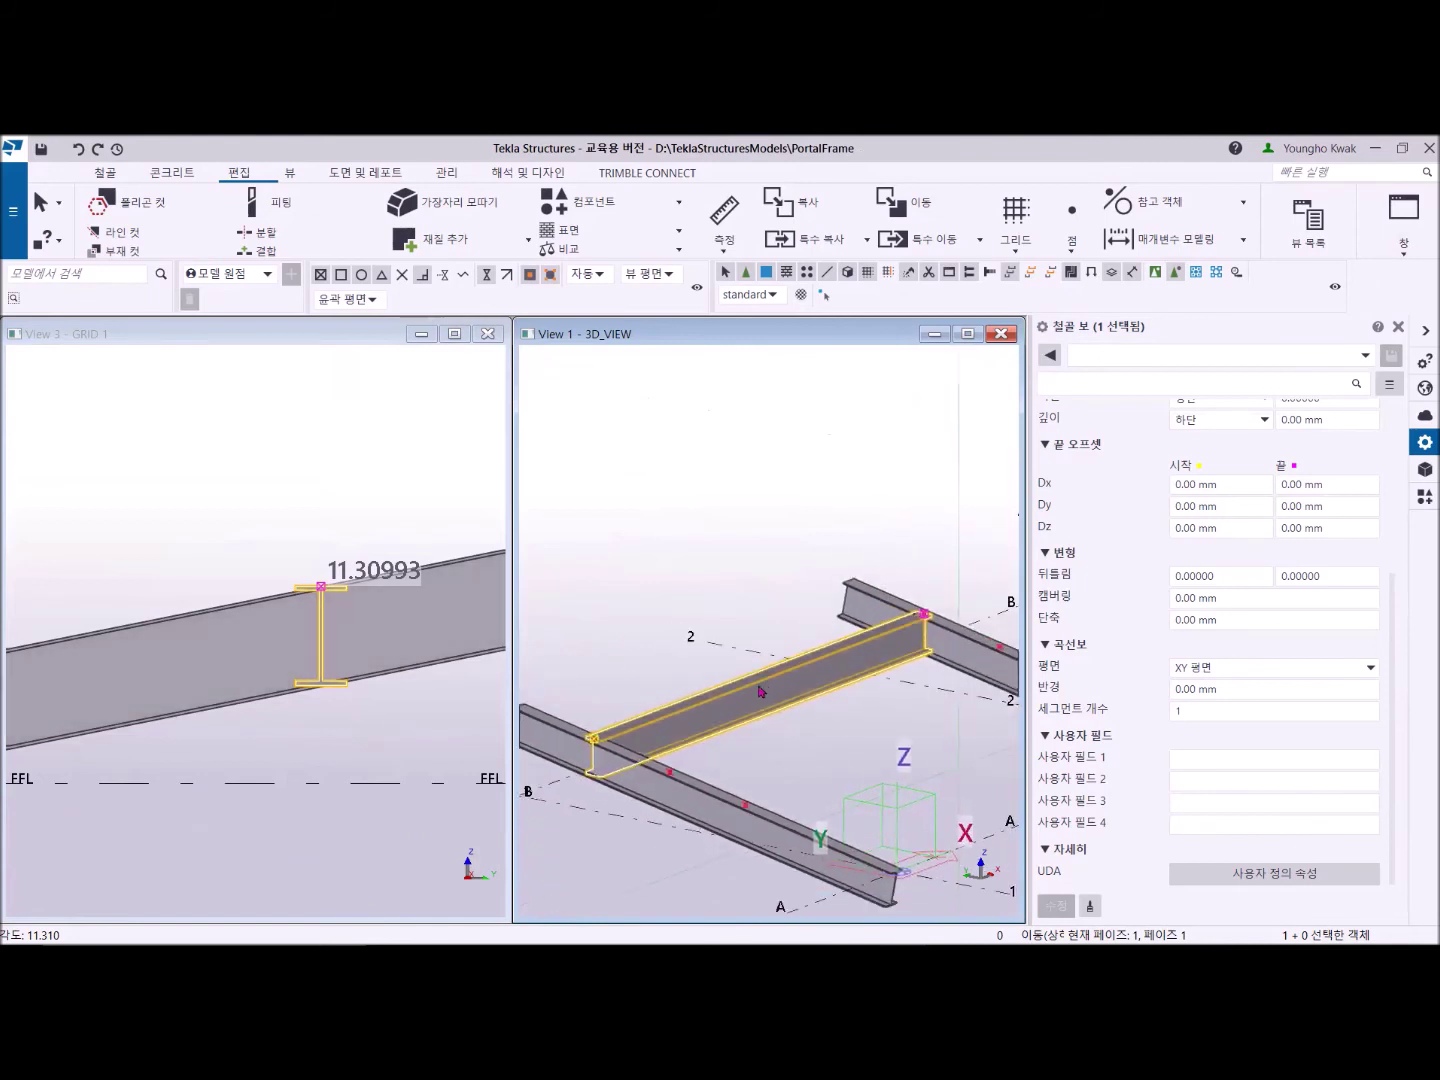
# Inspect closely in 3D how the cross beam's end and its top and bottom flanges meet the sloped beam on grid 1.
pyautogui.scroll(5, 765, 689)
pyautogui.moveTo(688, 713); pyautogui.dragTo(880, 596, button='middle')
pyautogui.moveTo(632, 671); pyautogui.dragTo(812, 614, button='middle')
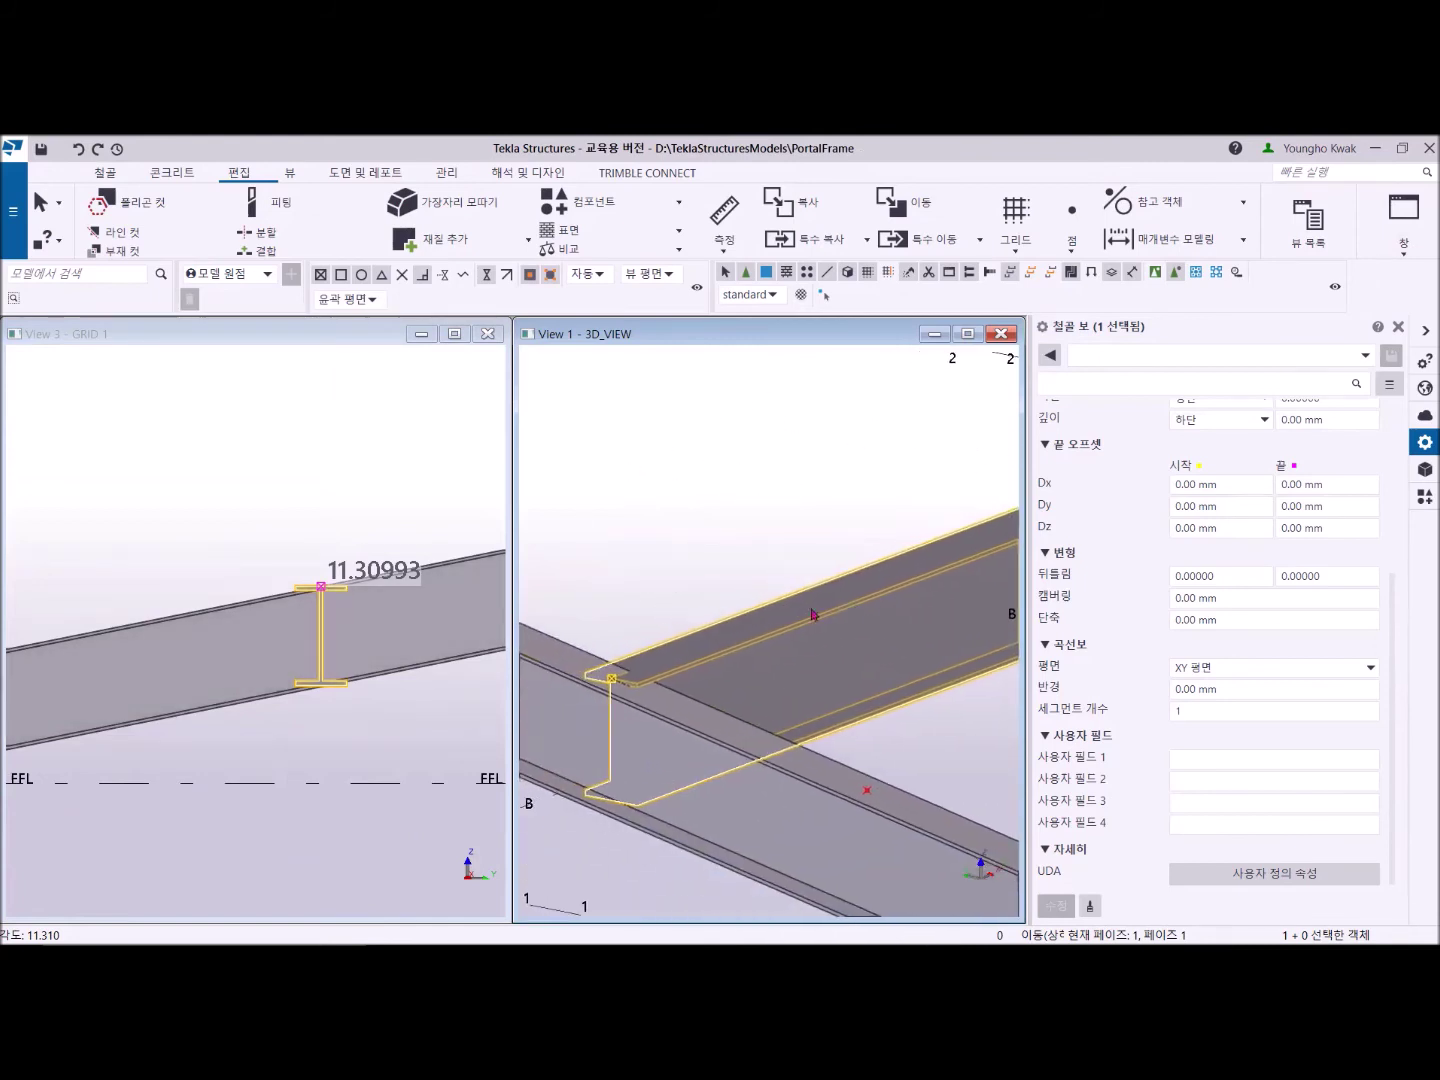
pyautogui.scroll(5, 676, 668)
pyautogui.scroll(-3, 626, 708)
pyautogui.moveTo(647, 705); pyautogui.dragTo(775, 674, button='middle')
pyautogui.scroll(2, 719, 698)
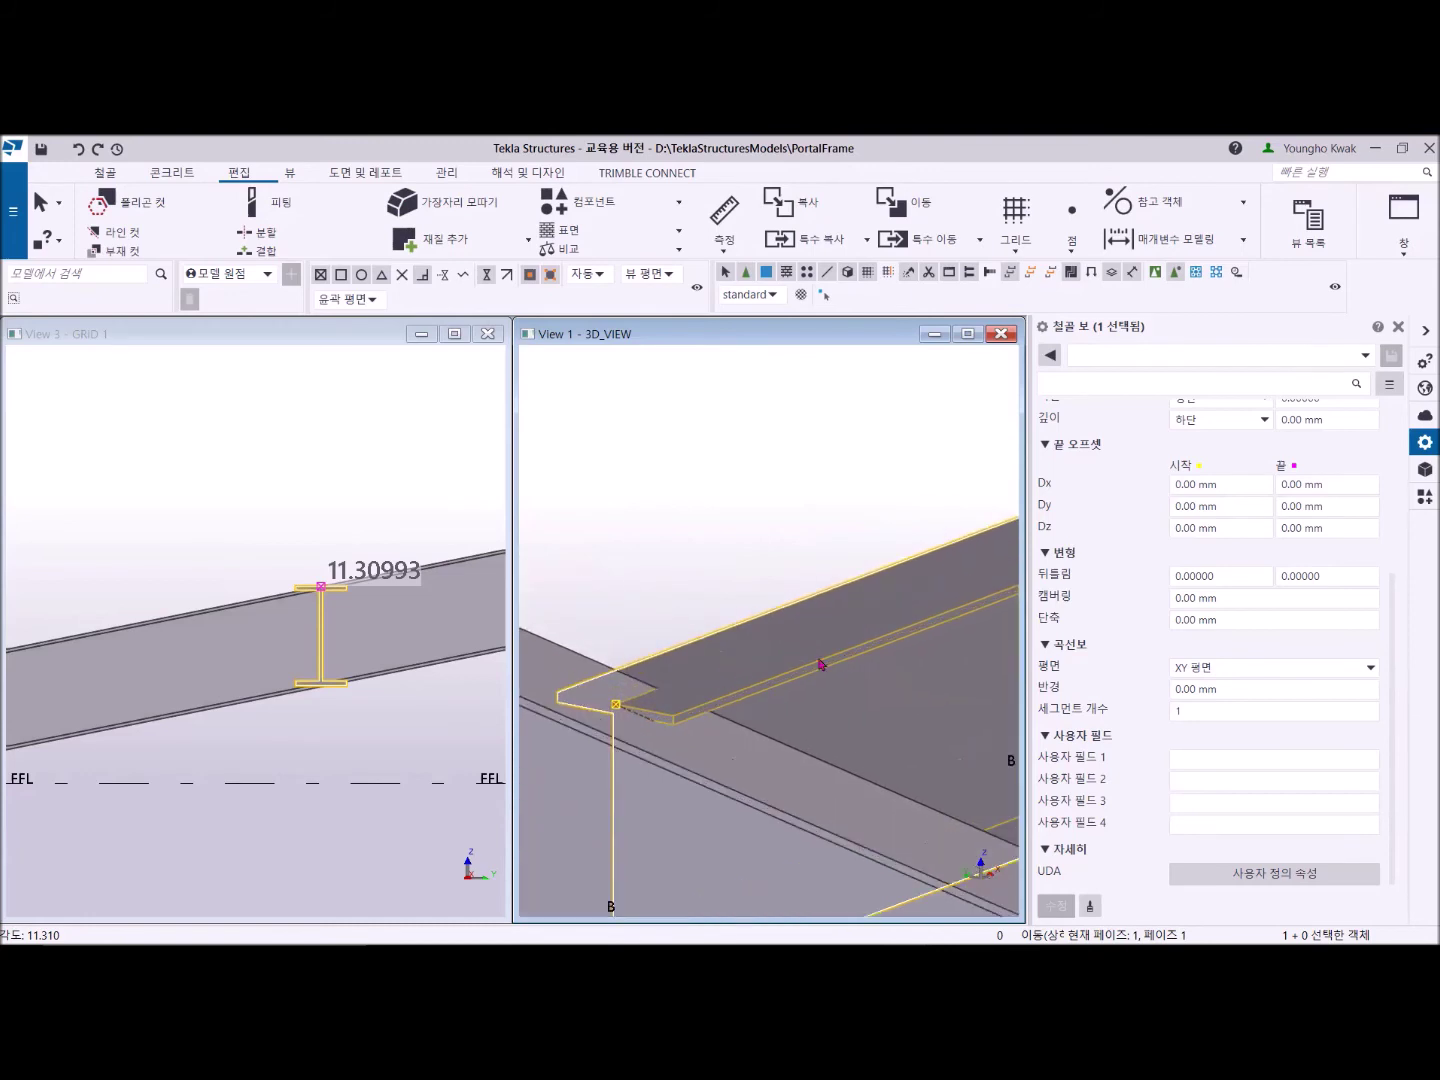
pyautogui.scroll(-3, 820, 663)
pyautogui.scroll(4, 769, 653)
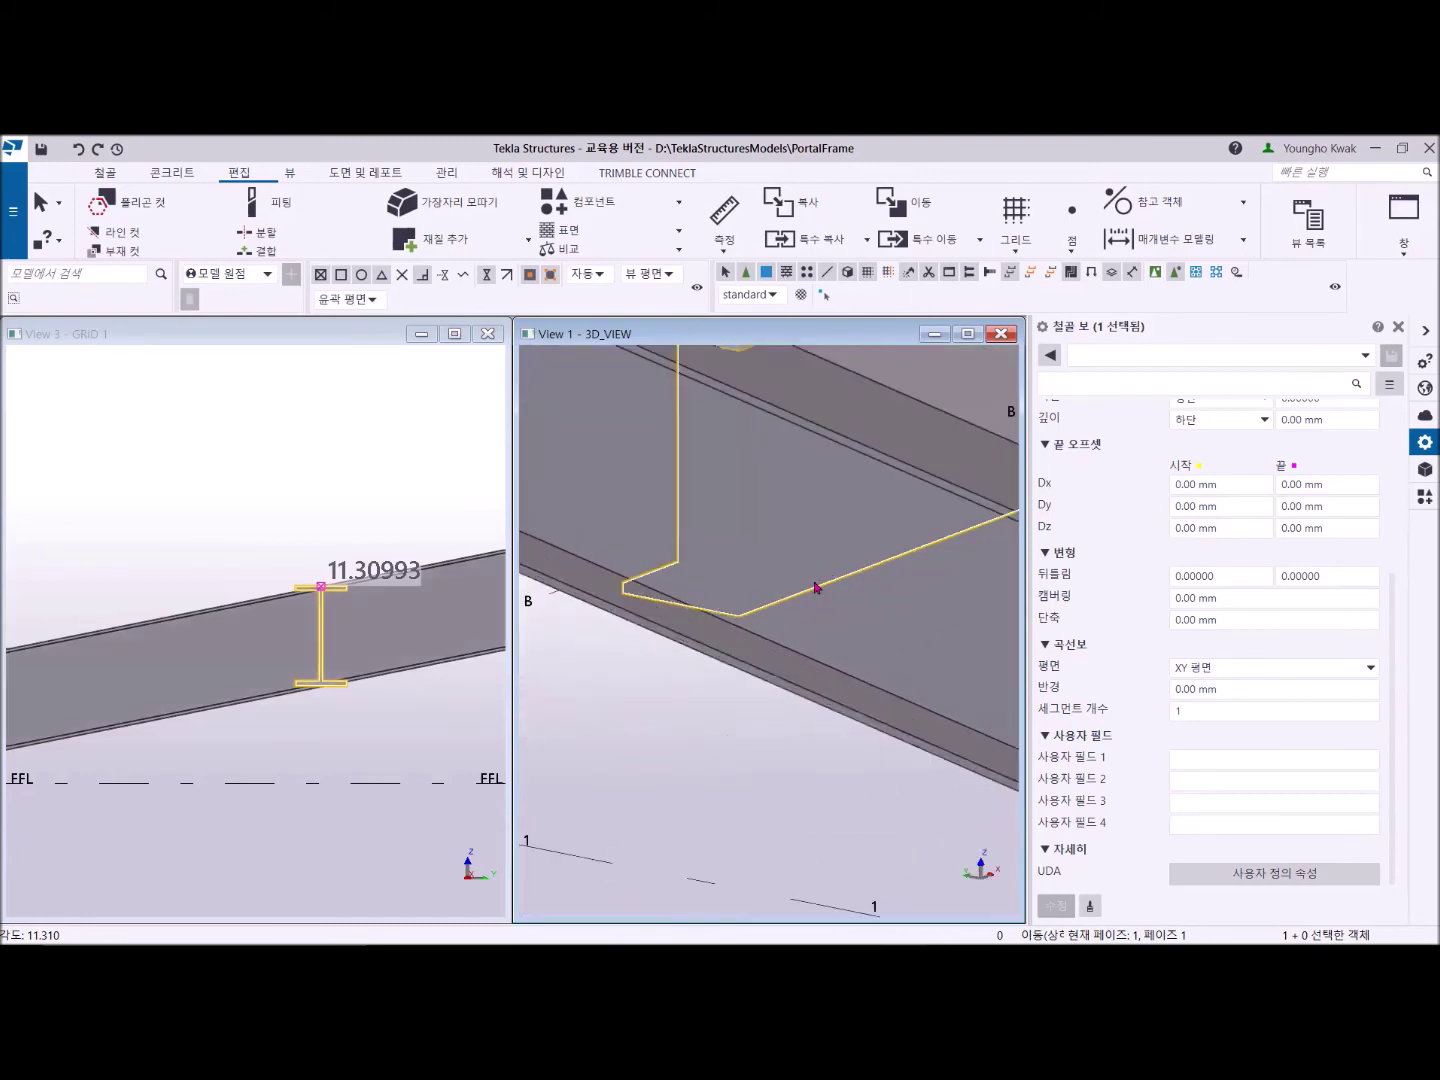
pyautogui.scroll(-3, 815, 588)
pyautogui.scroll(2, 779, 637)
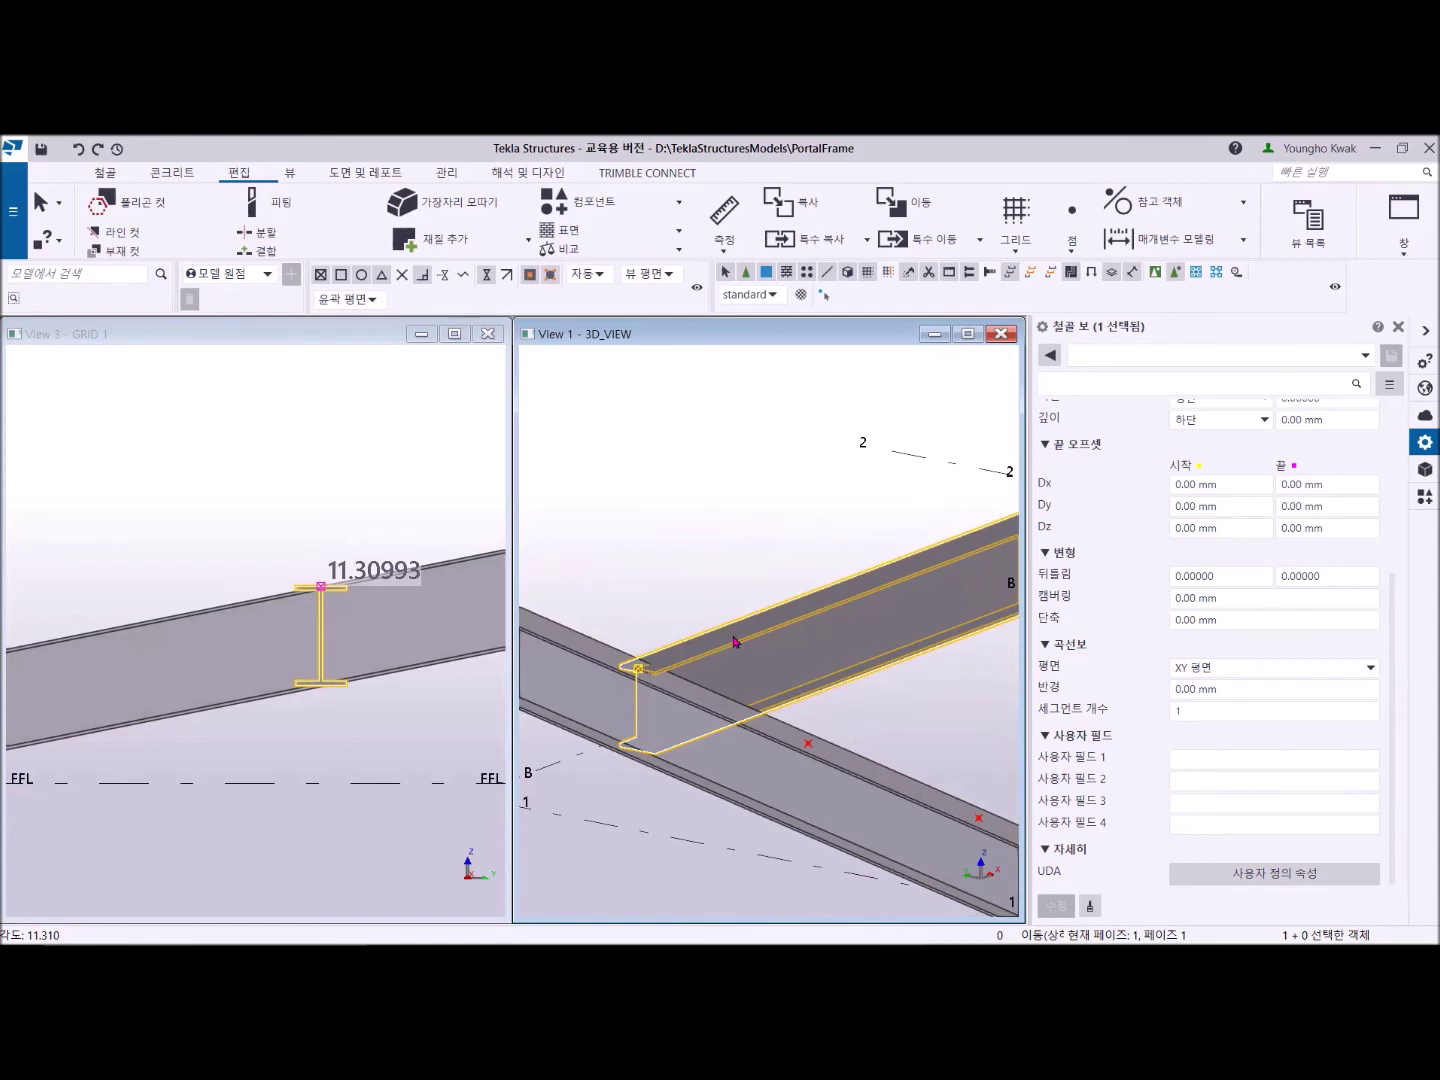
# Start rotating the selected cross beam with Move - Rotate, with rotation set to be about a line (선).
pyautogui.moveTo(761, 588); pyautogui.dragTo(680, 597, button='middle')
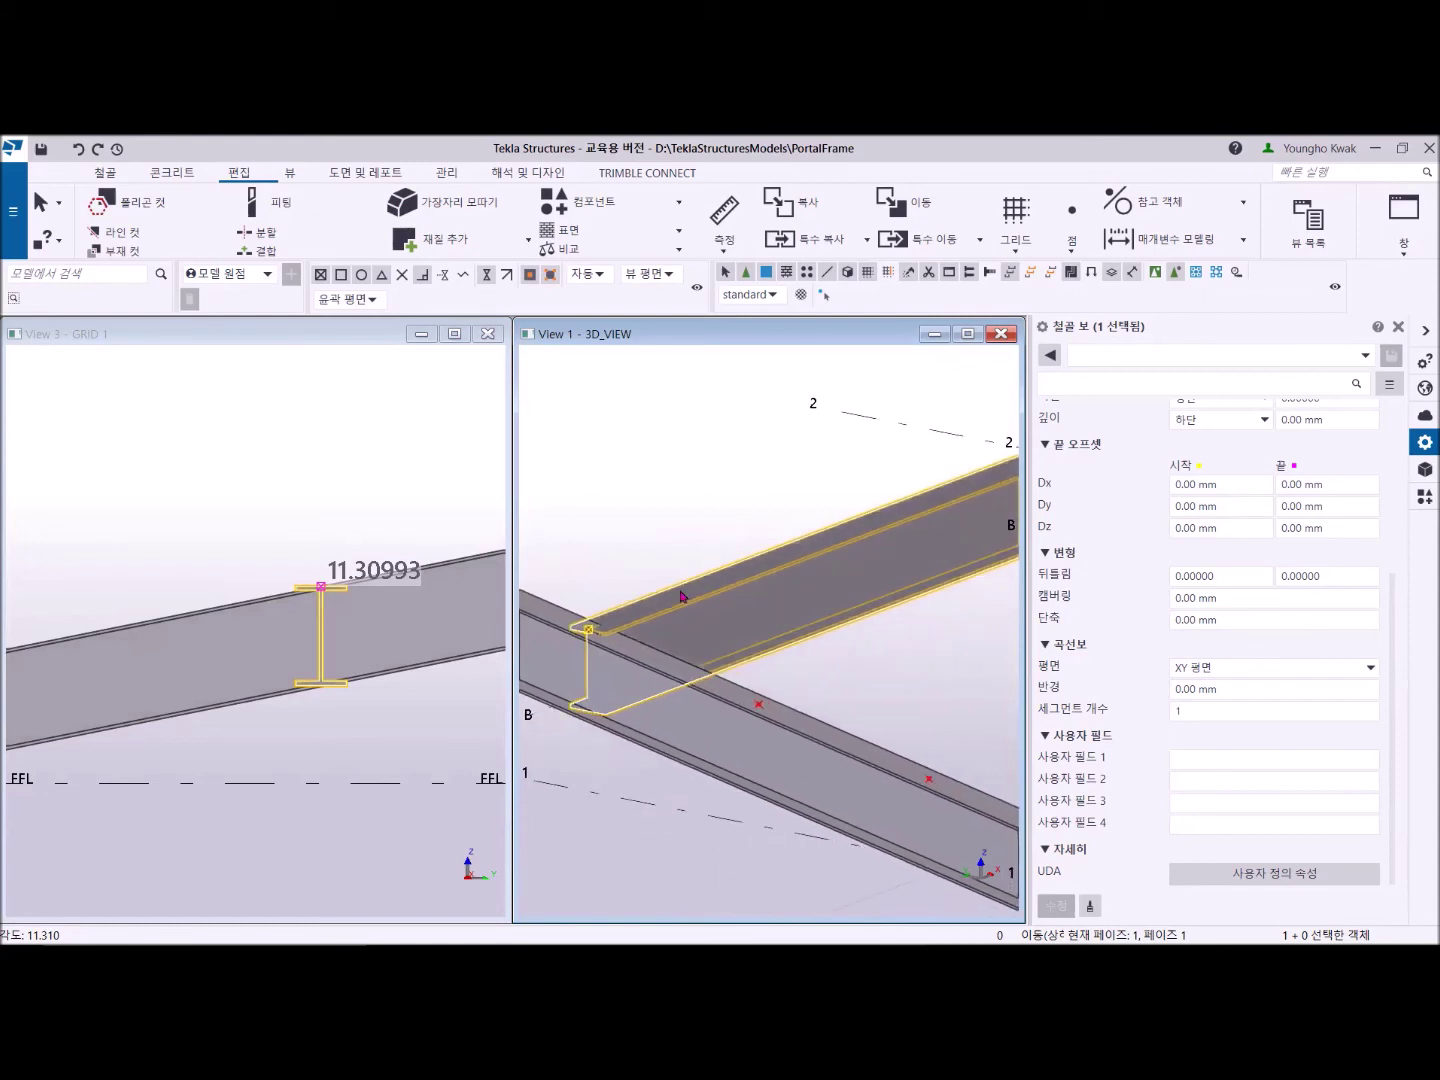
pyautogui.scroll(2, 680, 591)
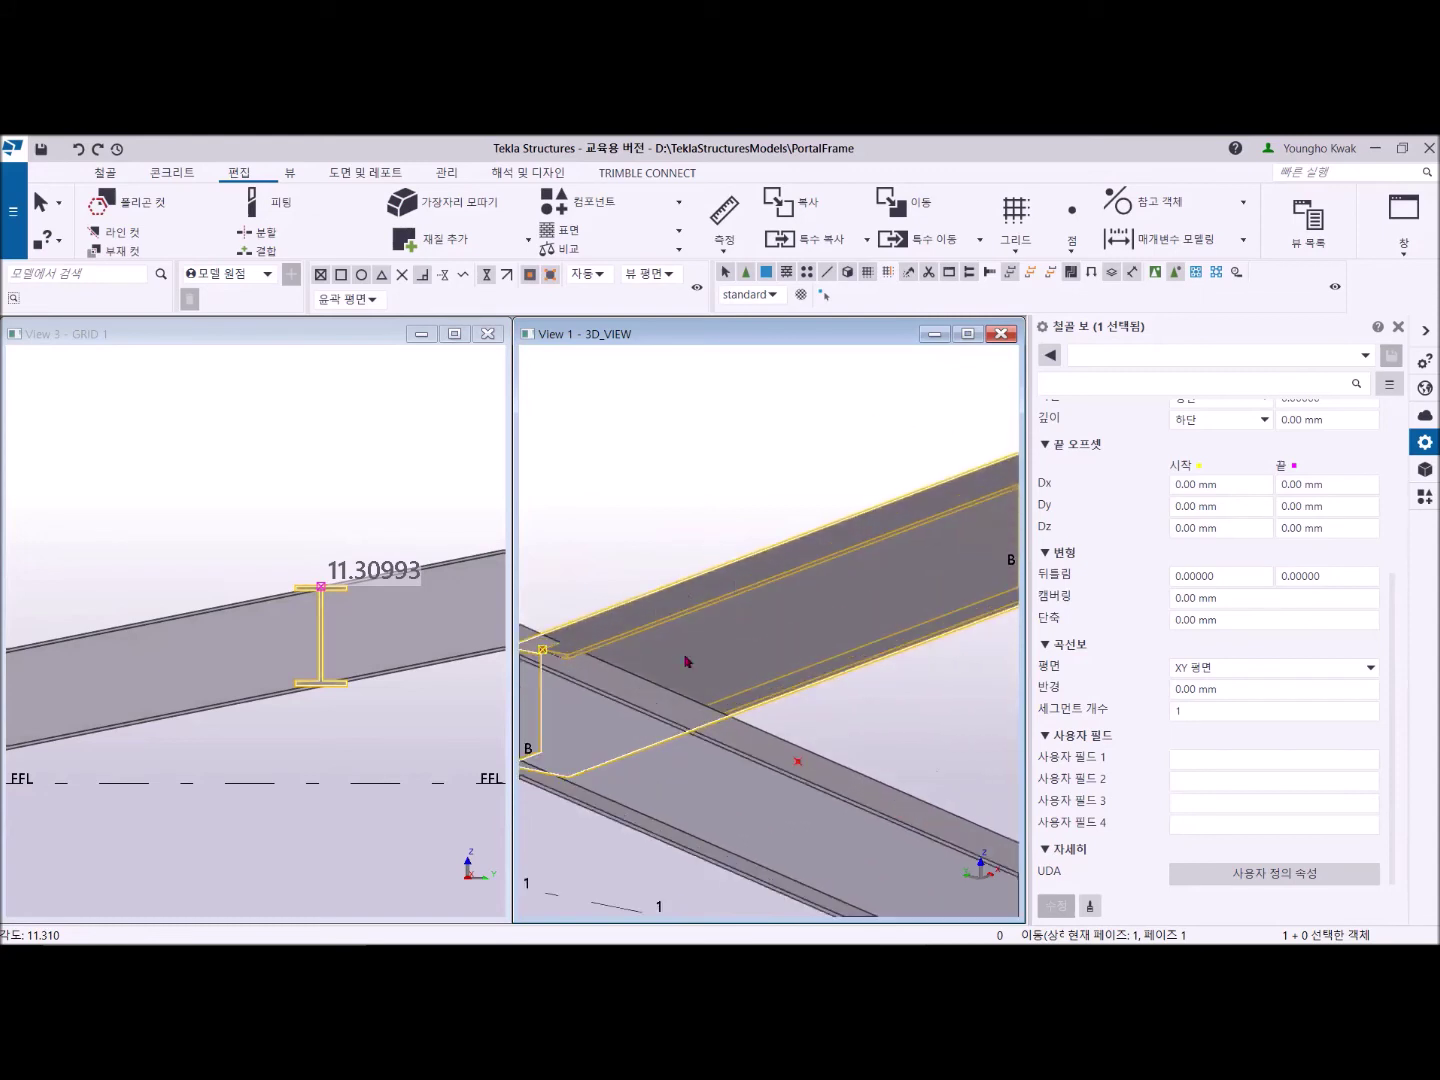
pyautogui.rightClick(648, 409)
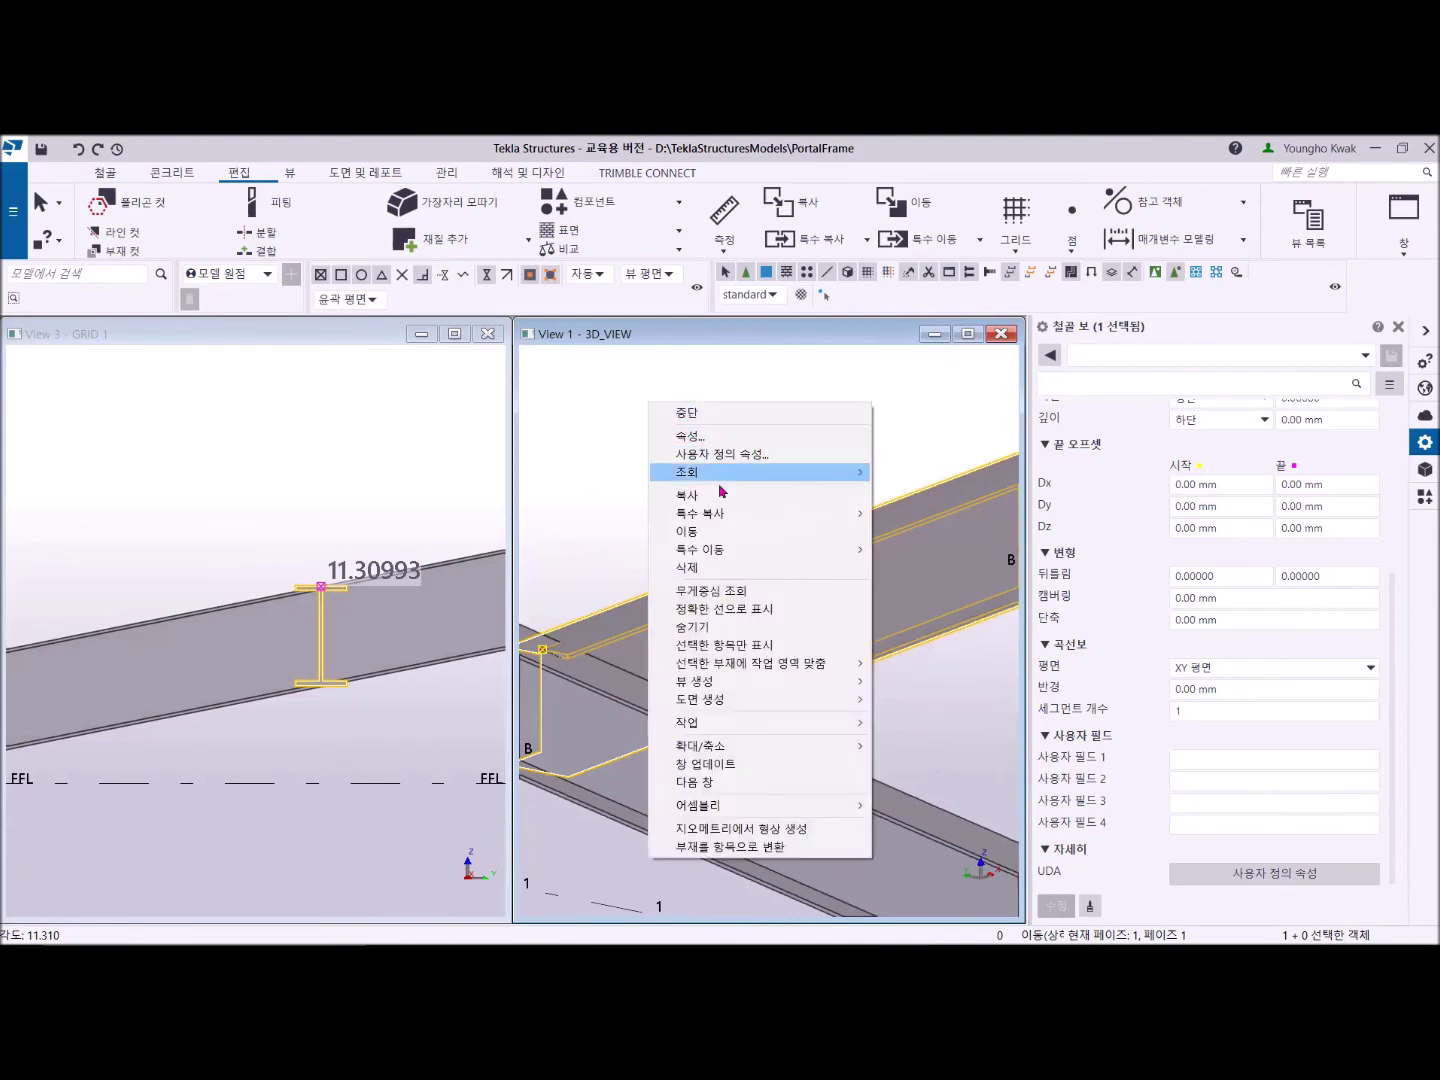
pyautogui.moveTo(735, 554)
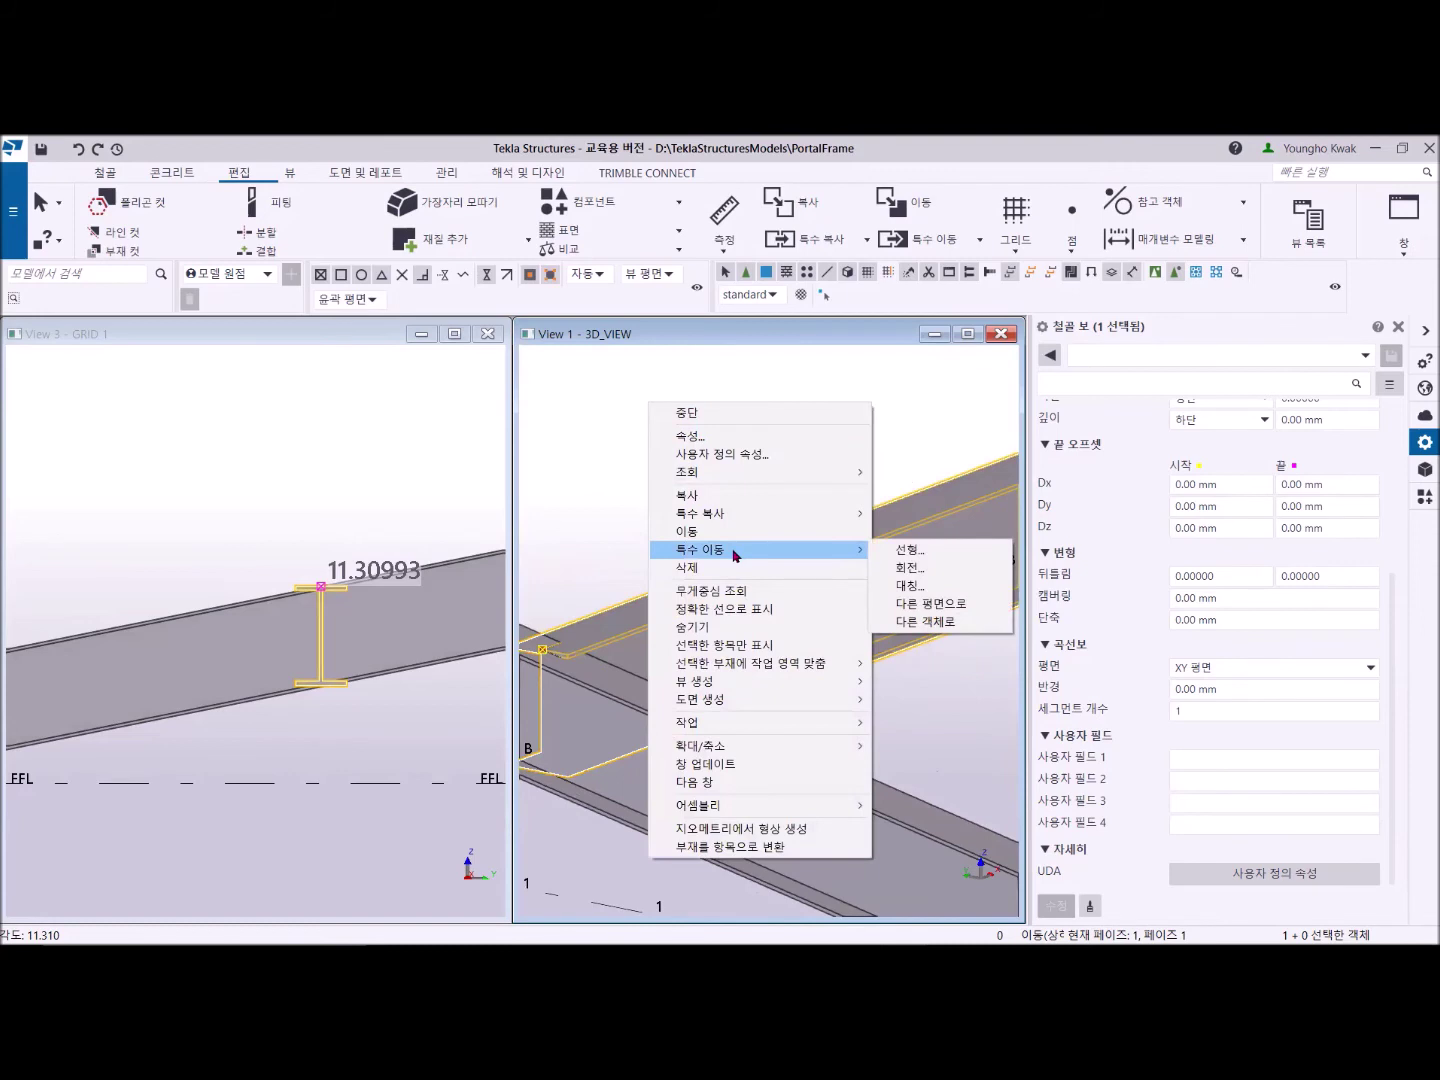
pyautogui.click(921, 577)
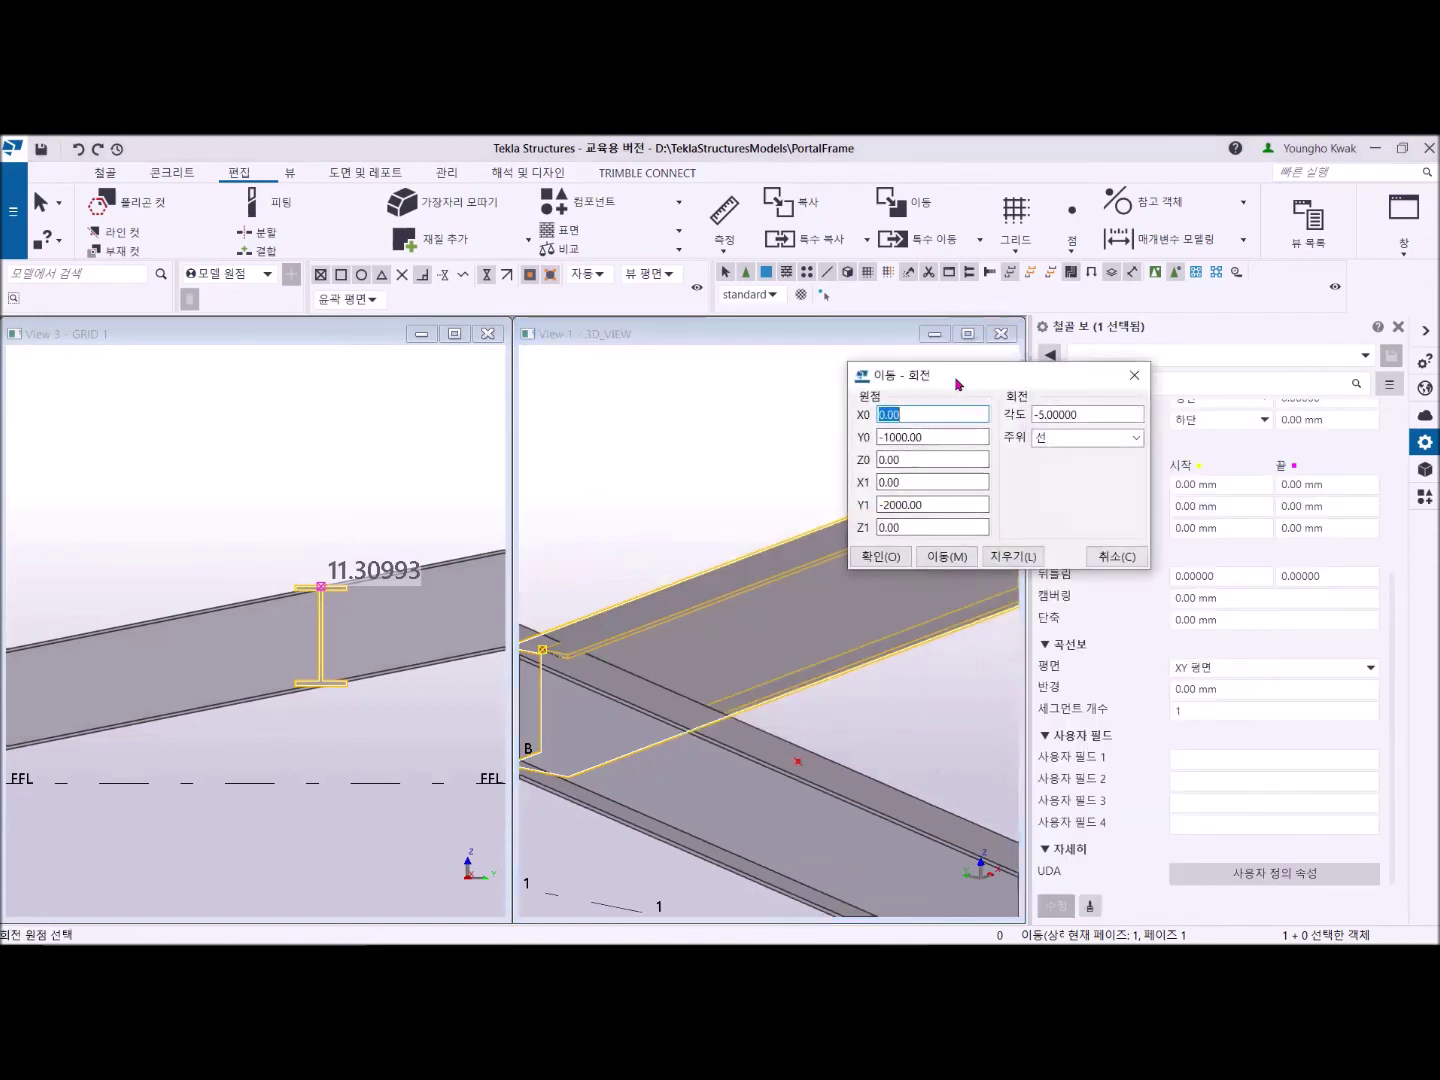
pyautogui.moveTo(940, 380); pyautogui.dragTo(549, 346)
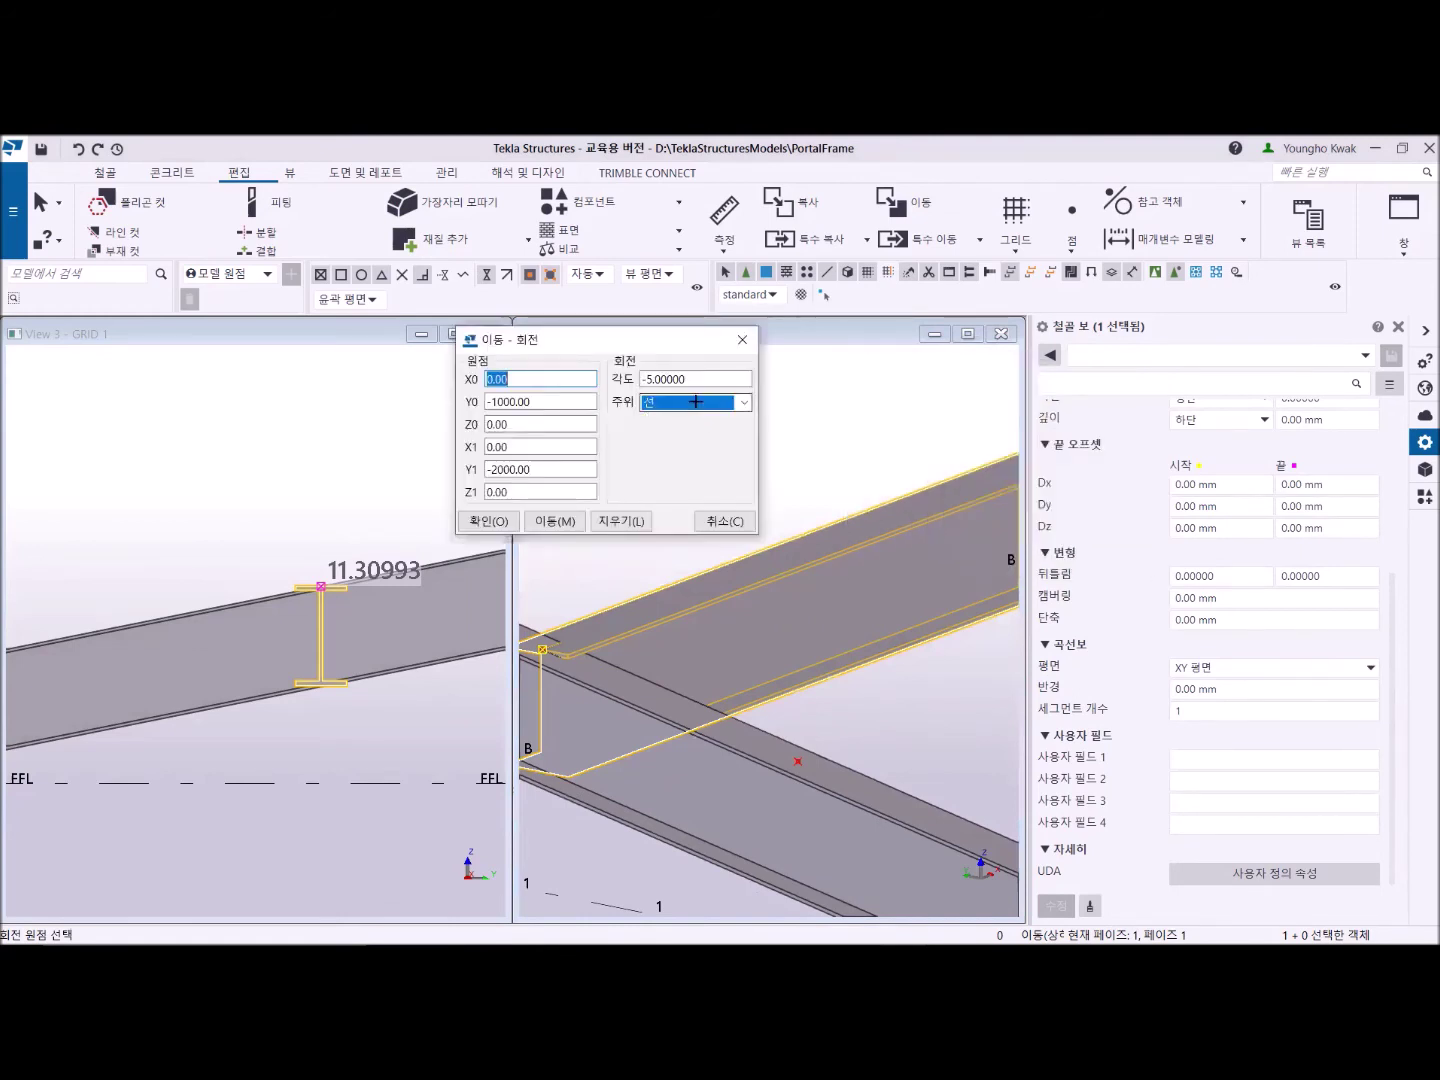
pyautogui.click(698, 403)
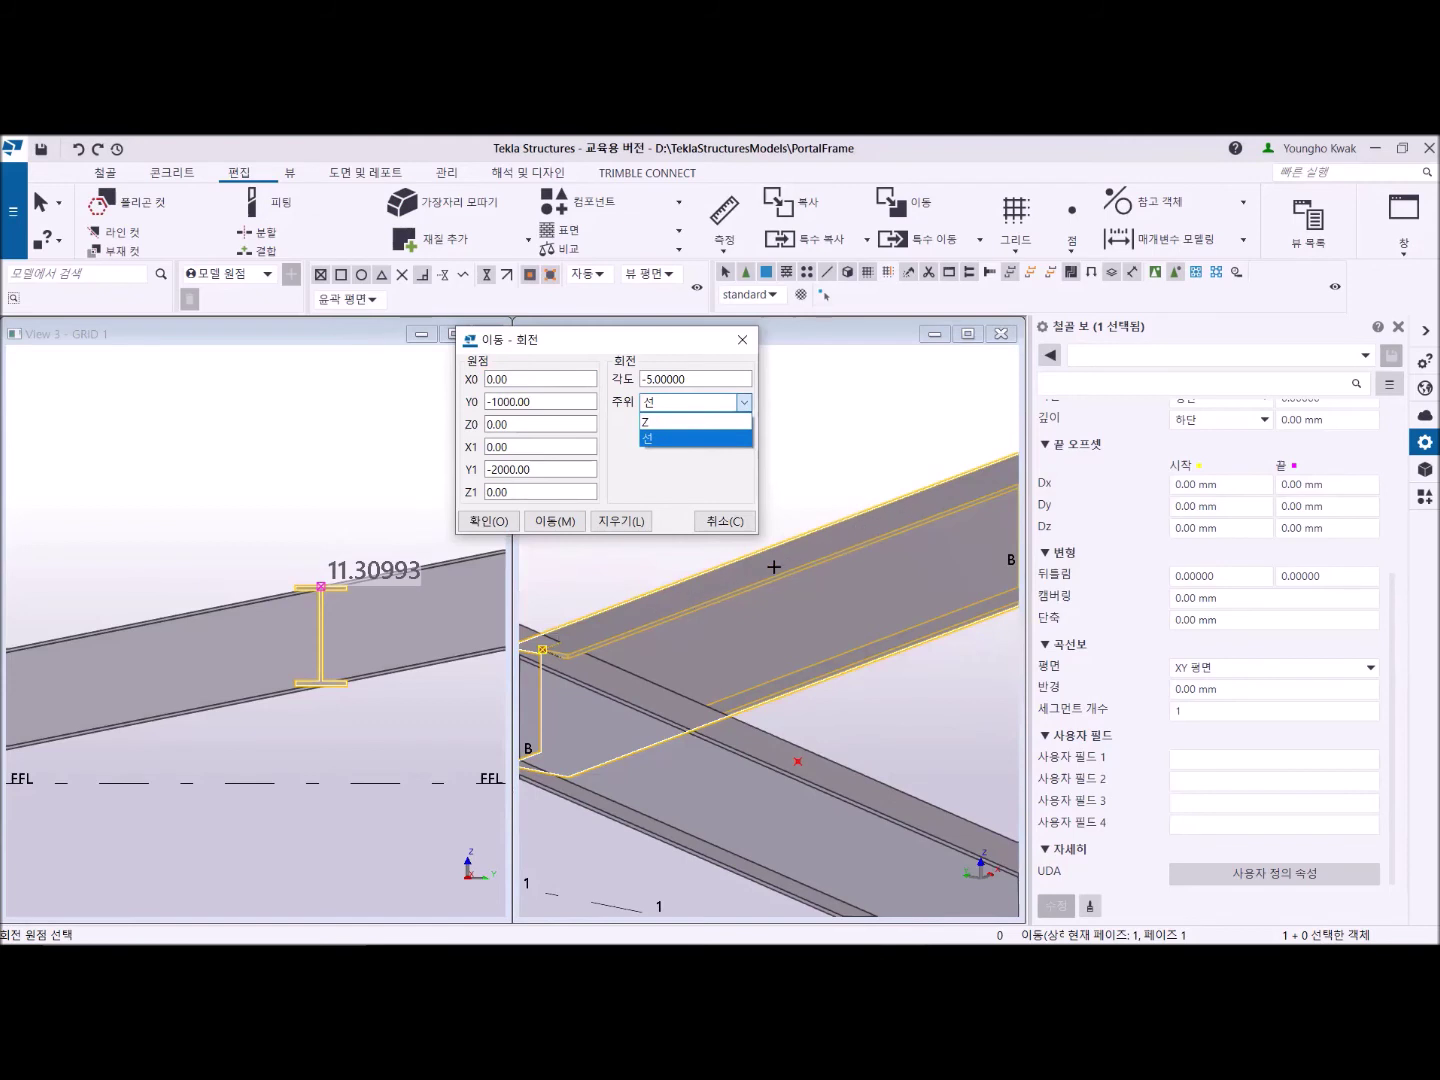
pyautogui.click(652, 436)
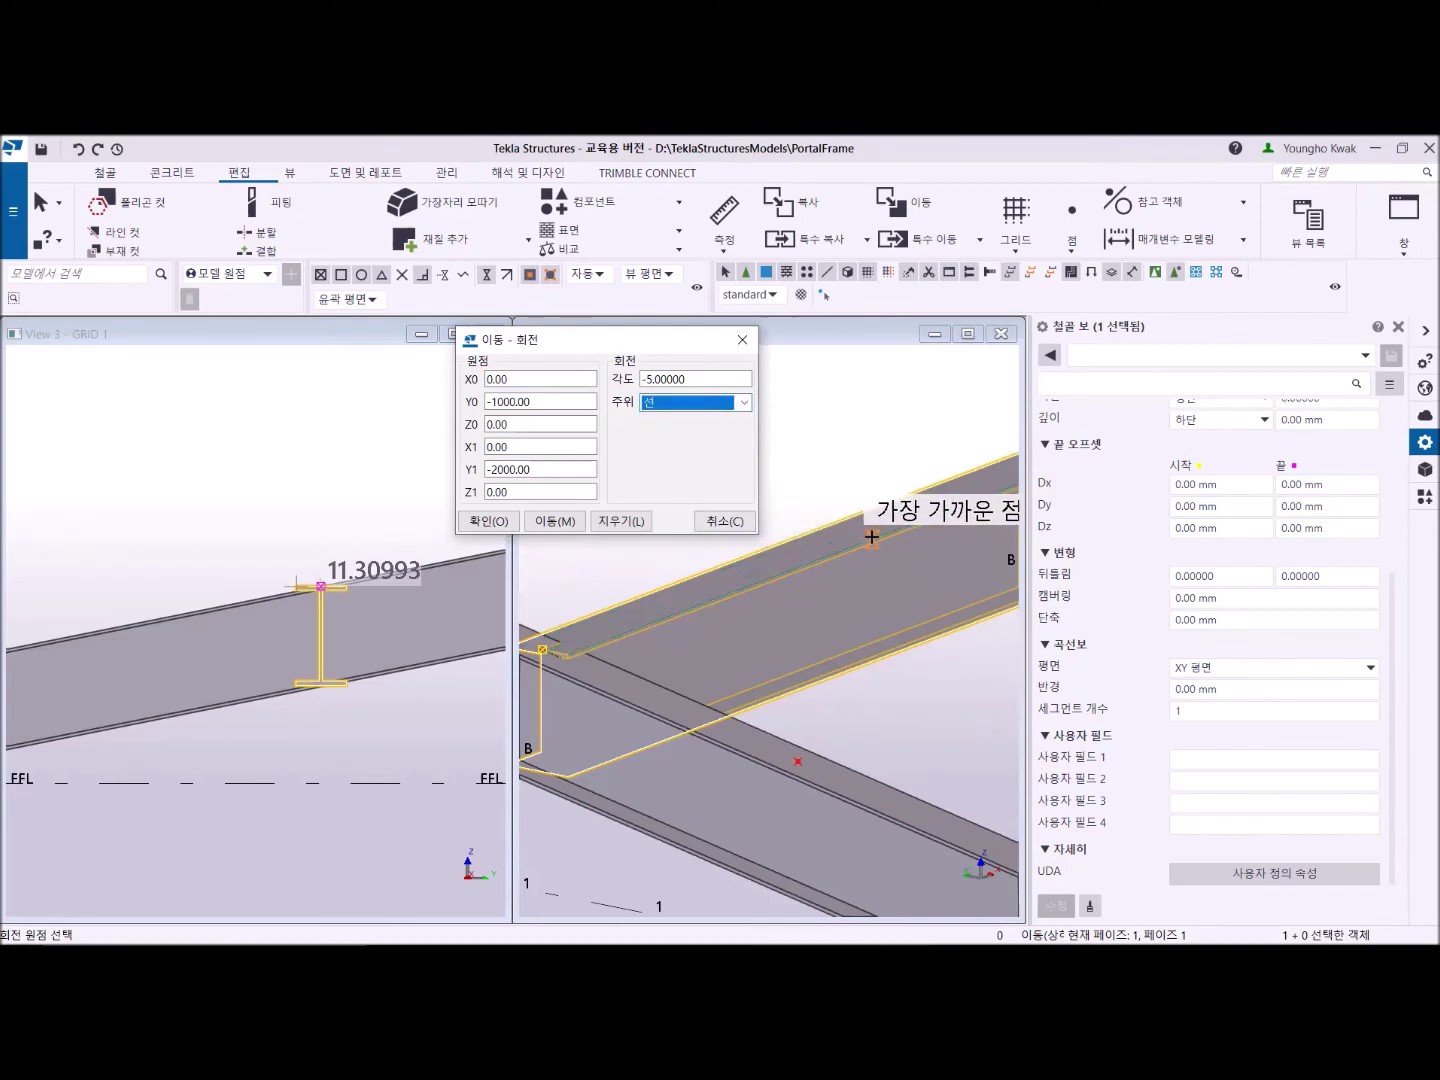
# Pick two points along the cross beam's top flange edge at Y 3900, Z 800 as the rotation axis.
pyautogui.scroll(3, 872, 537)
pyautogui.scroll(2, 874, 530)
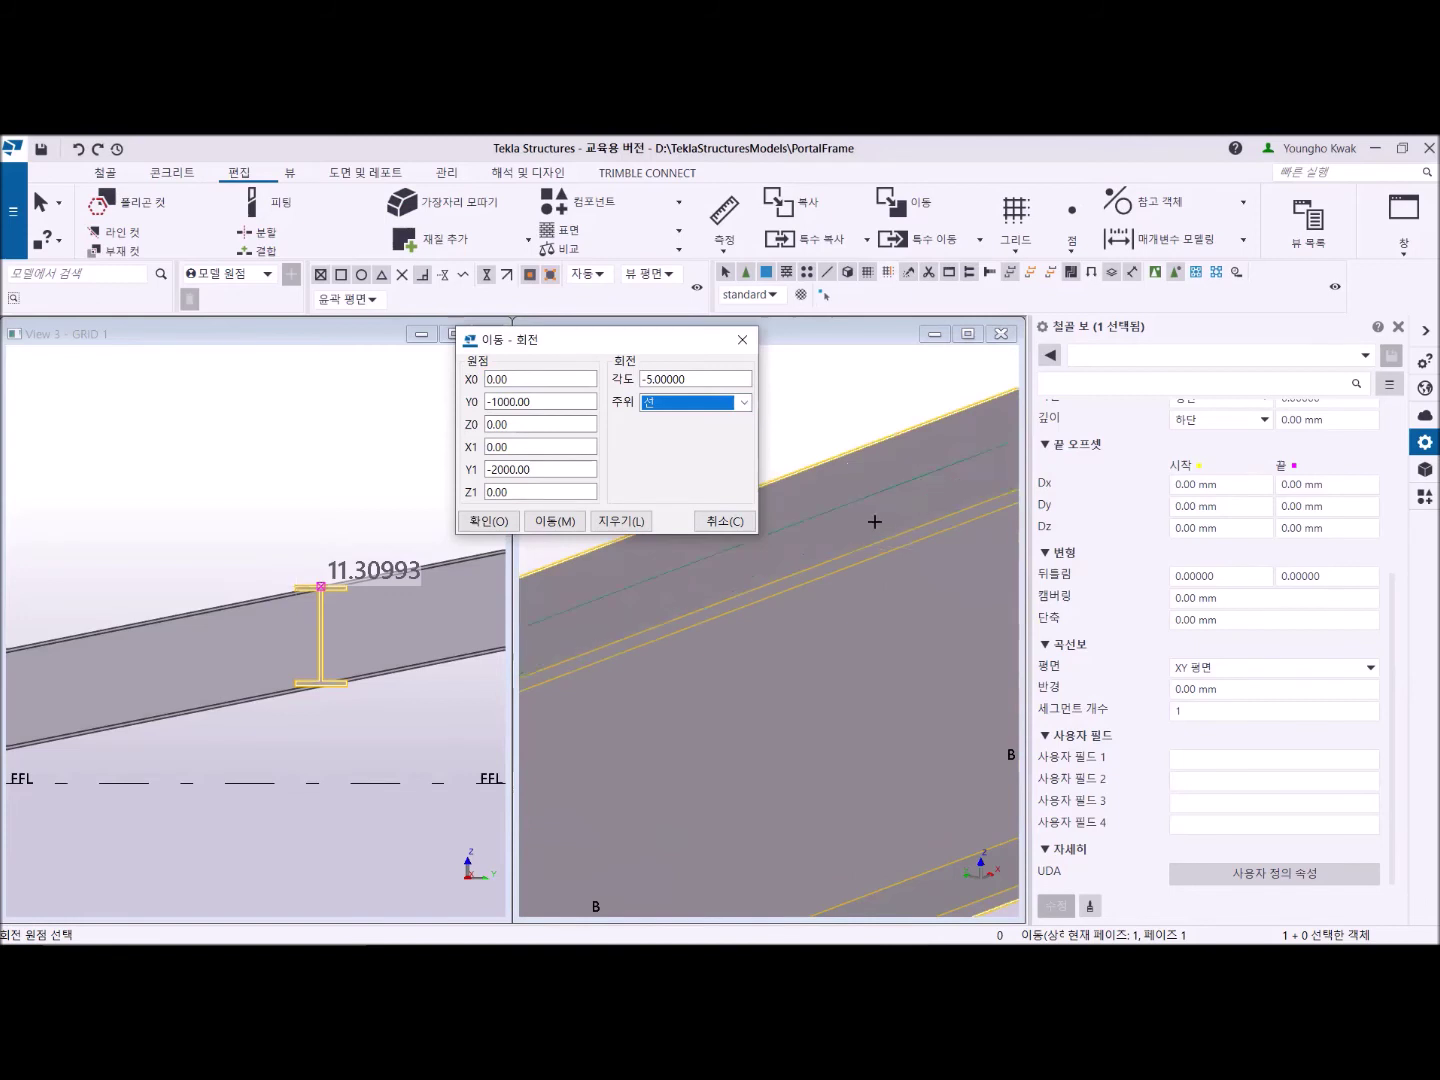
pyautogui.scroll(2, 875, 522)
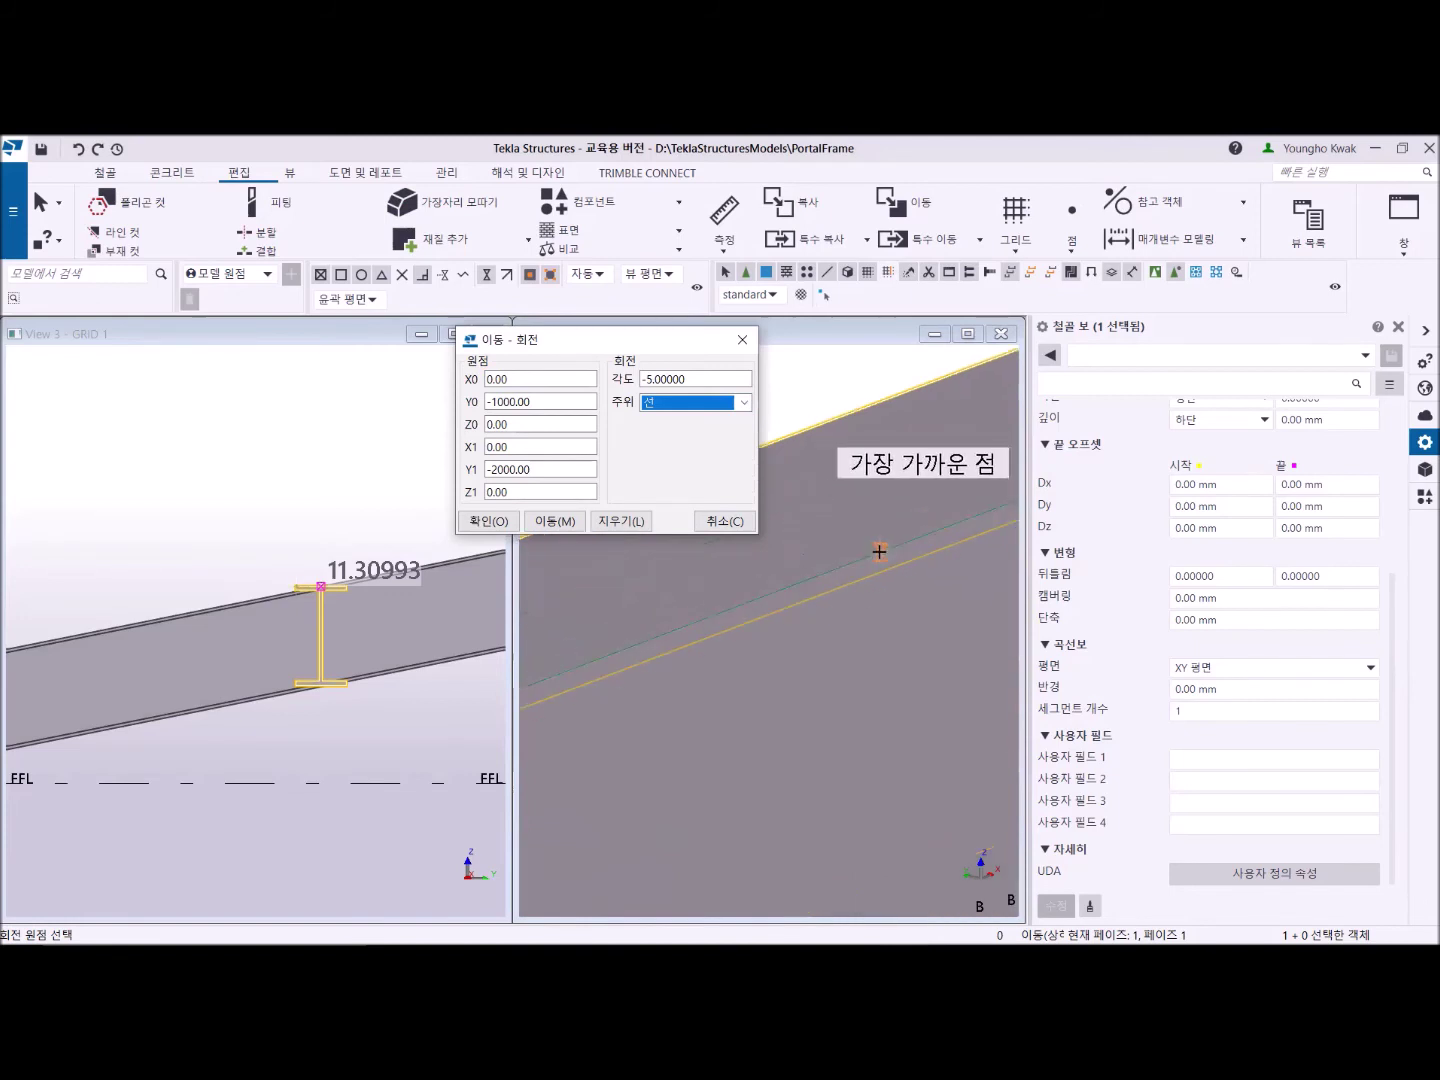
pyautogui.click(879, 551)
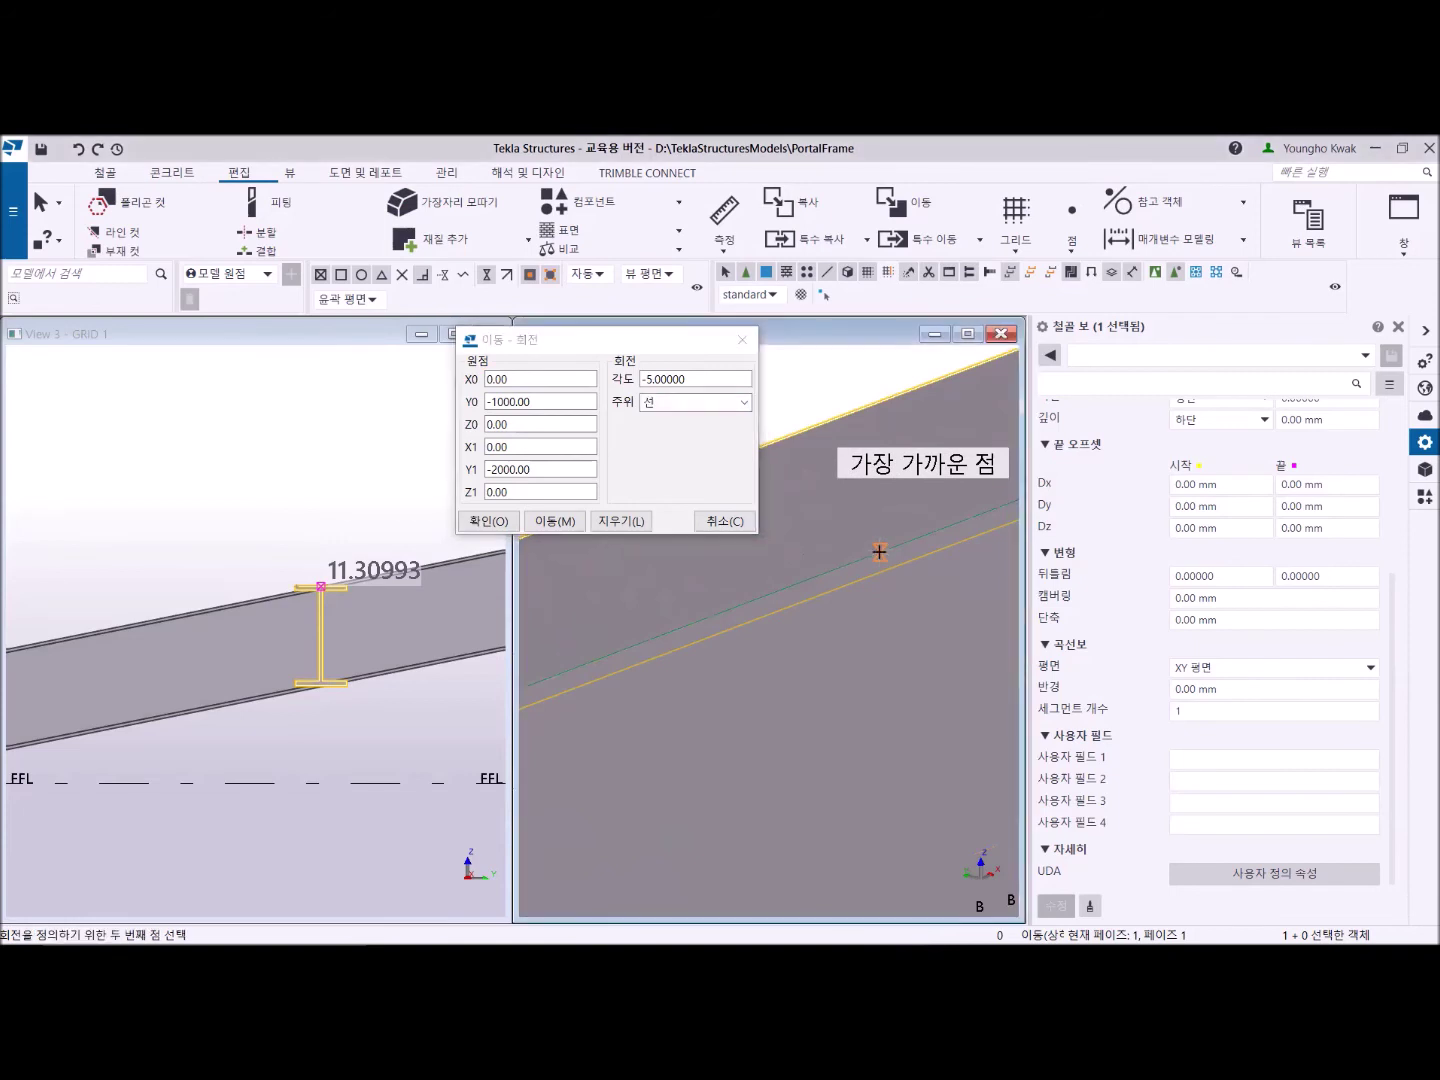
pyautogui.click(720, 611)
# Set the rotation angle to 11.30993 and rotate the cross beam about the picked flange edge.
pyautogui.doubleClick(696, 379)
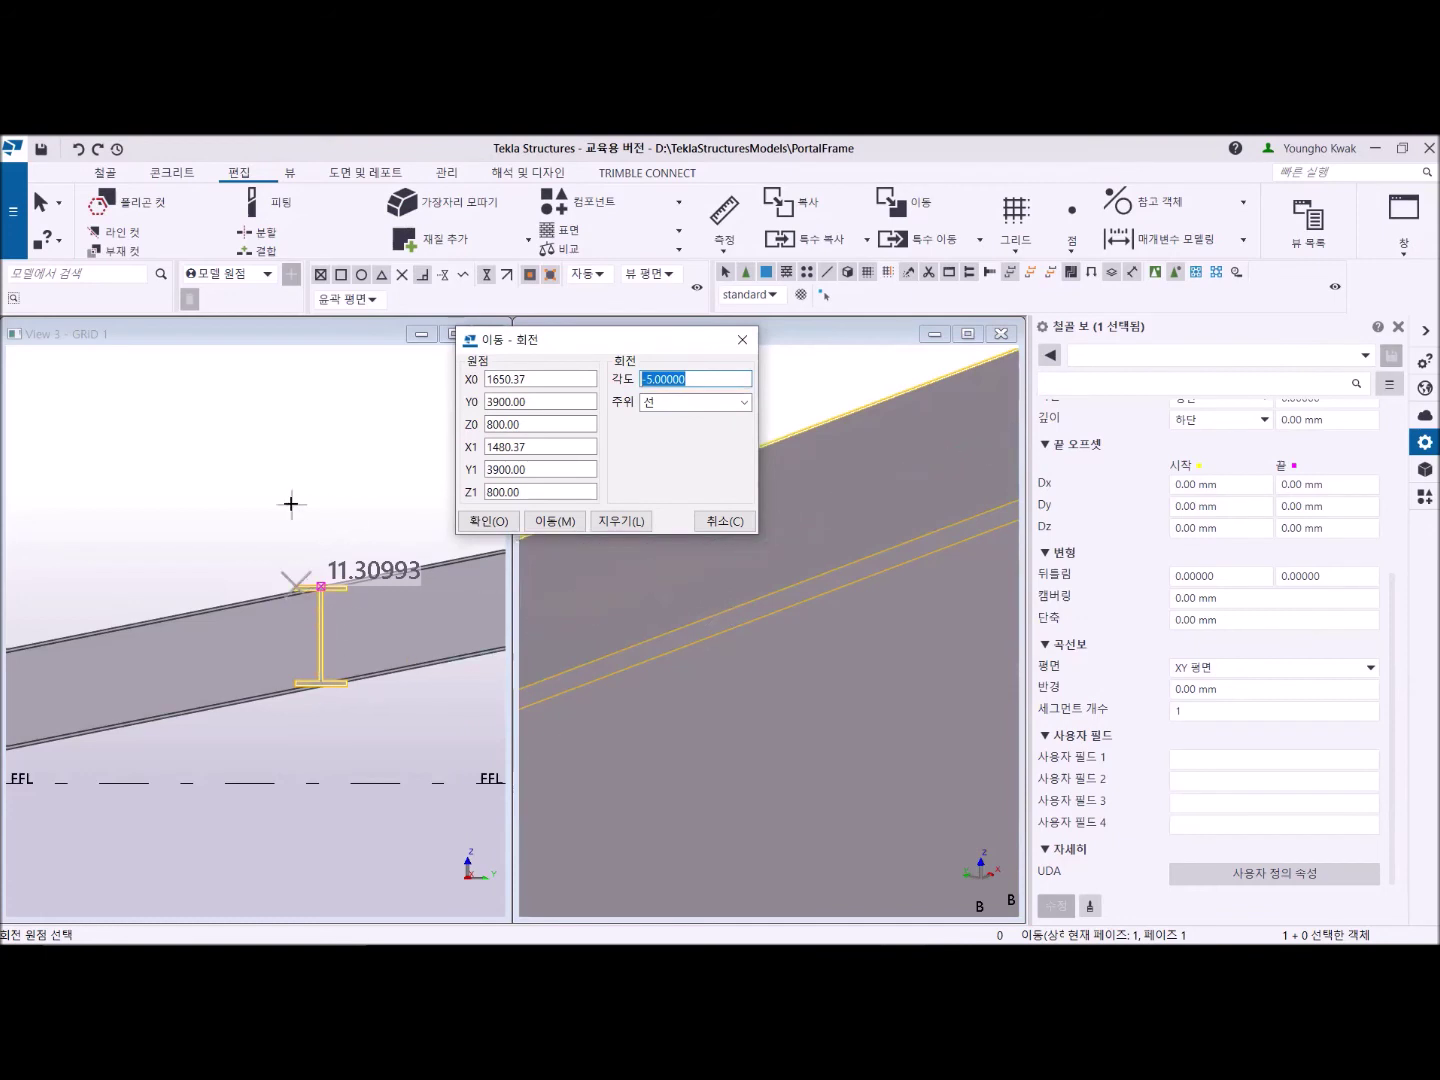
pyautogui.scroll(4, 316, 606)
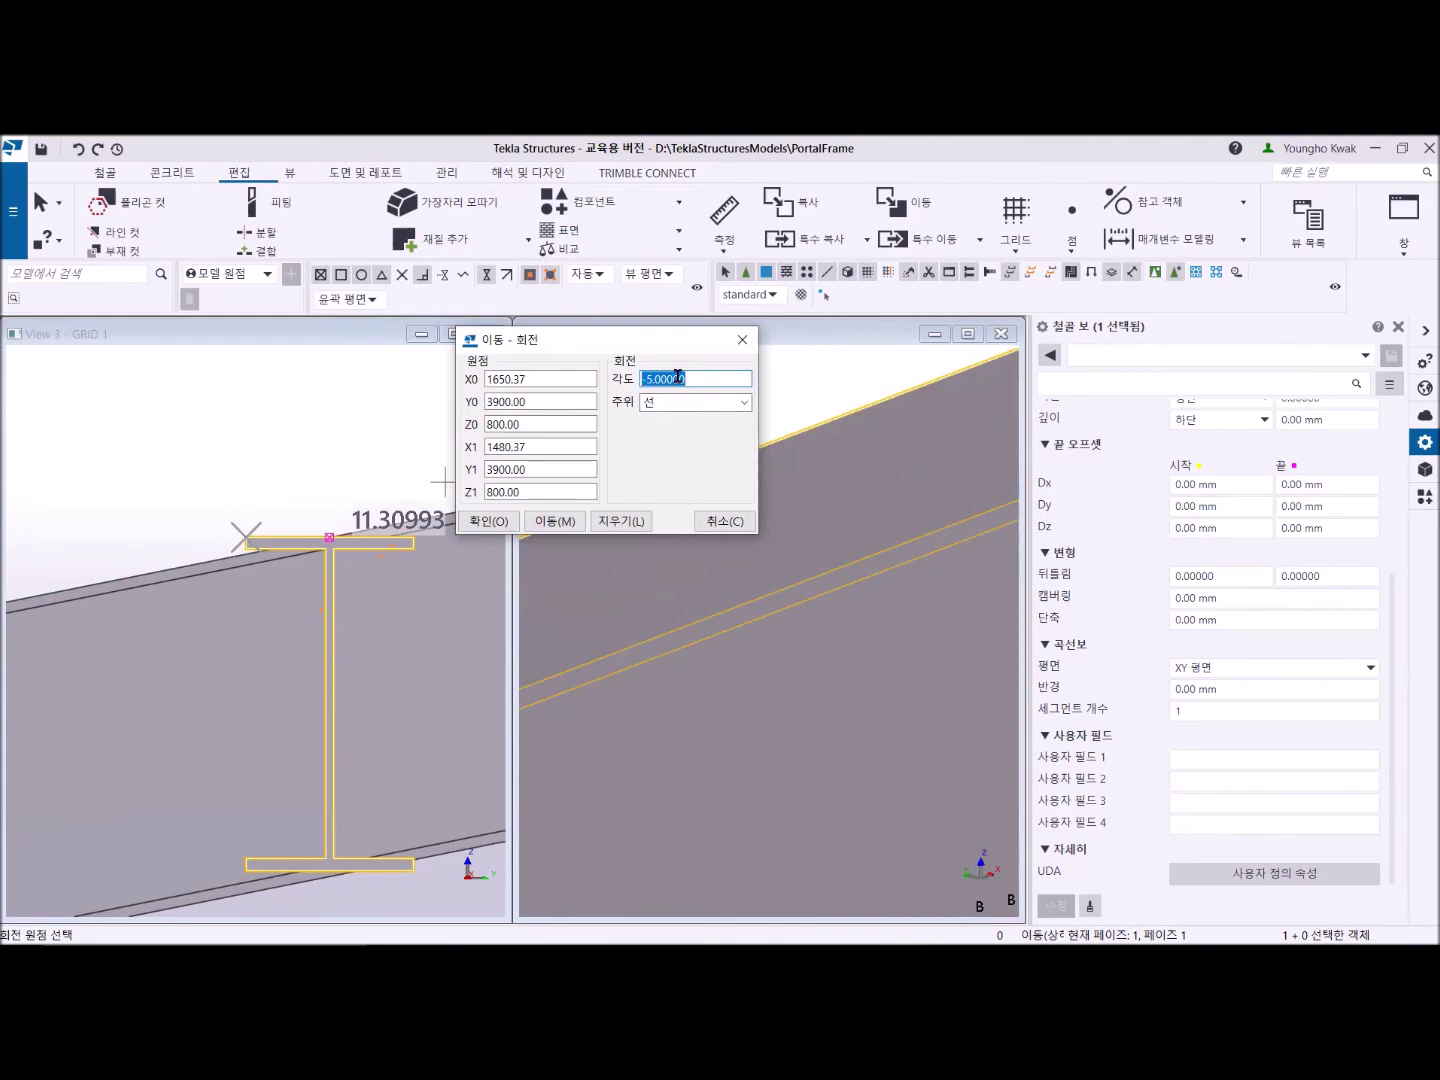
pyautogui.write('11.30993')
pyautogui.click(554, 521)
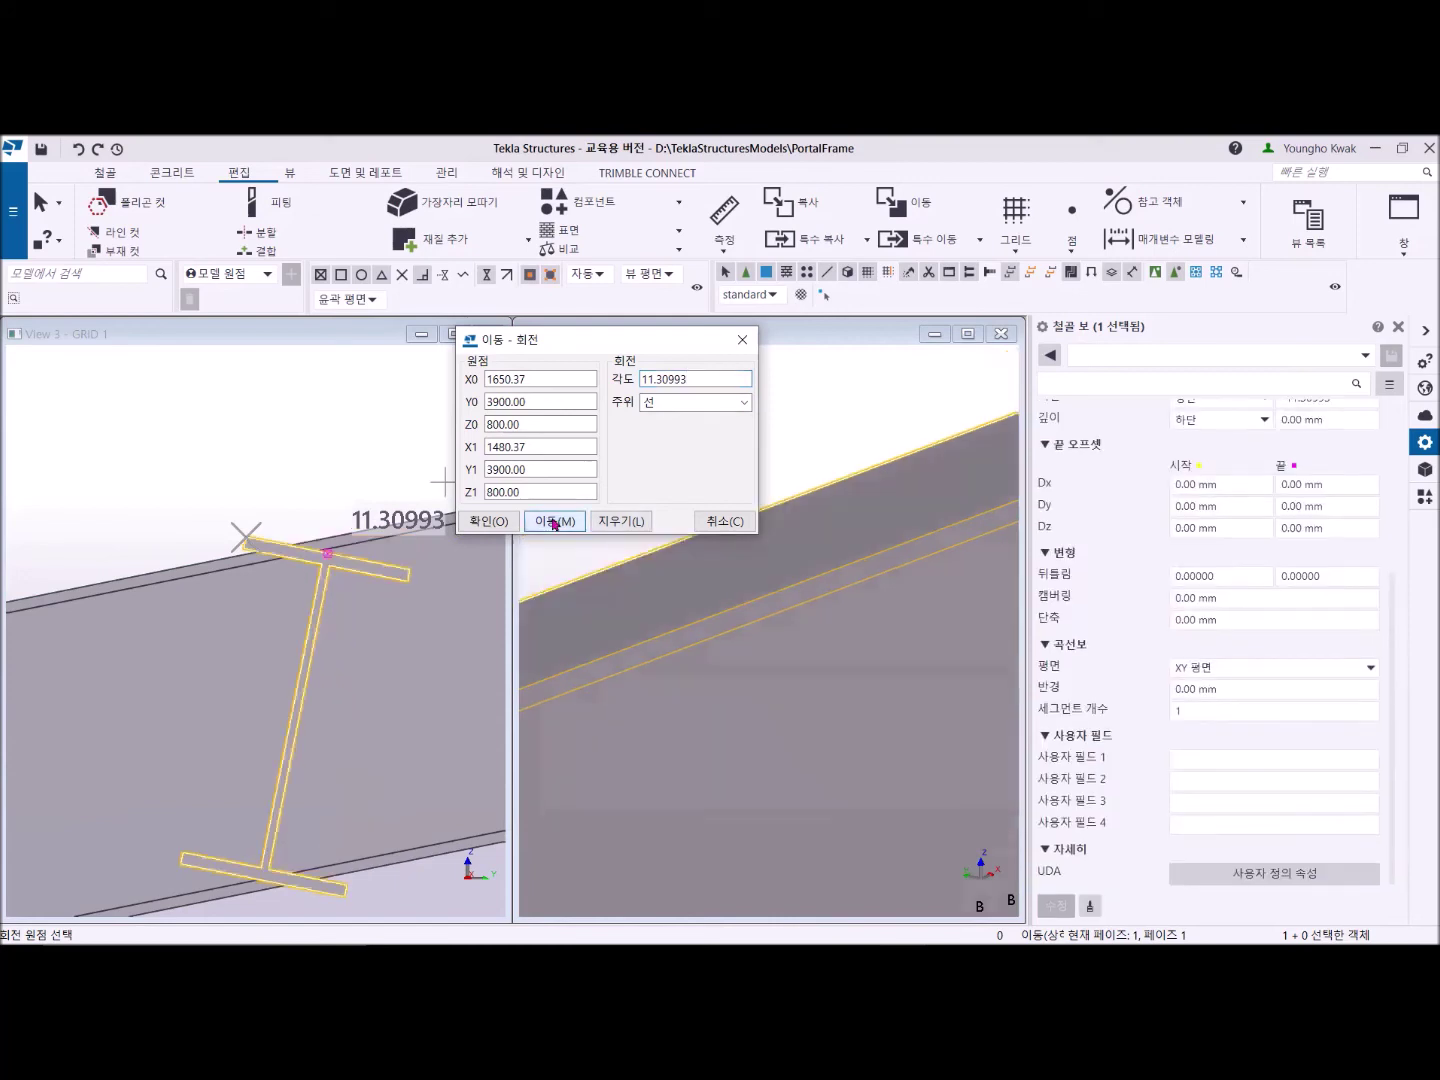
# Change the rotation angle to -11.30993 and apply it twice, tilting the cross beam in the opposite direction.
pyautogui.click(643, 379)
pyautogui.write('-')
pyautogui.press('BackSpace')
pyautogui.press('Home')
pyautogui.write('-')
pyautogui.click(556, 521)
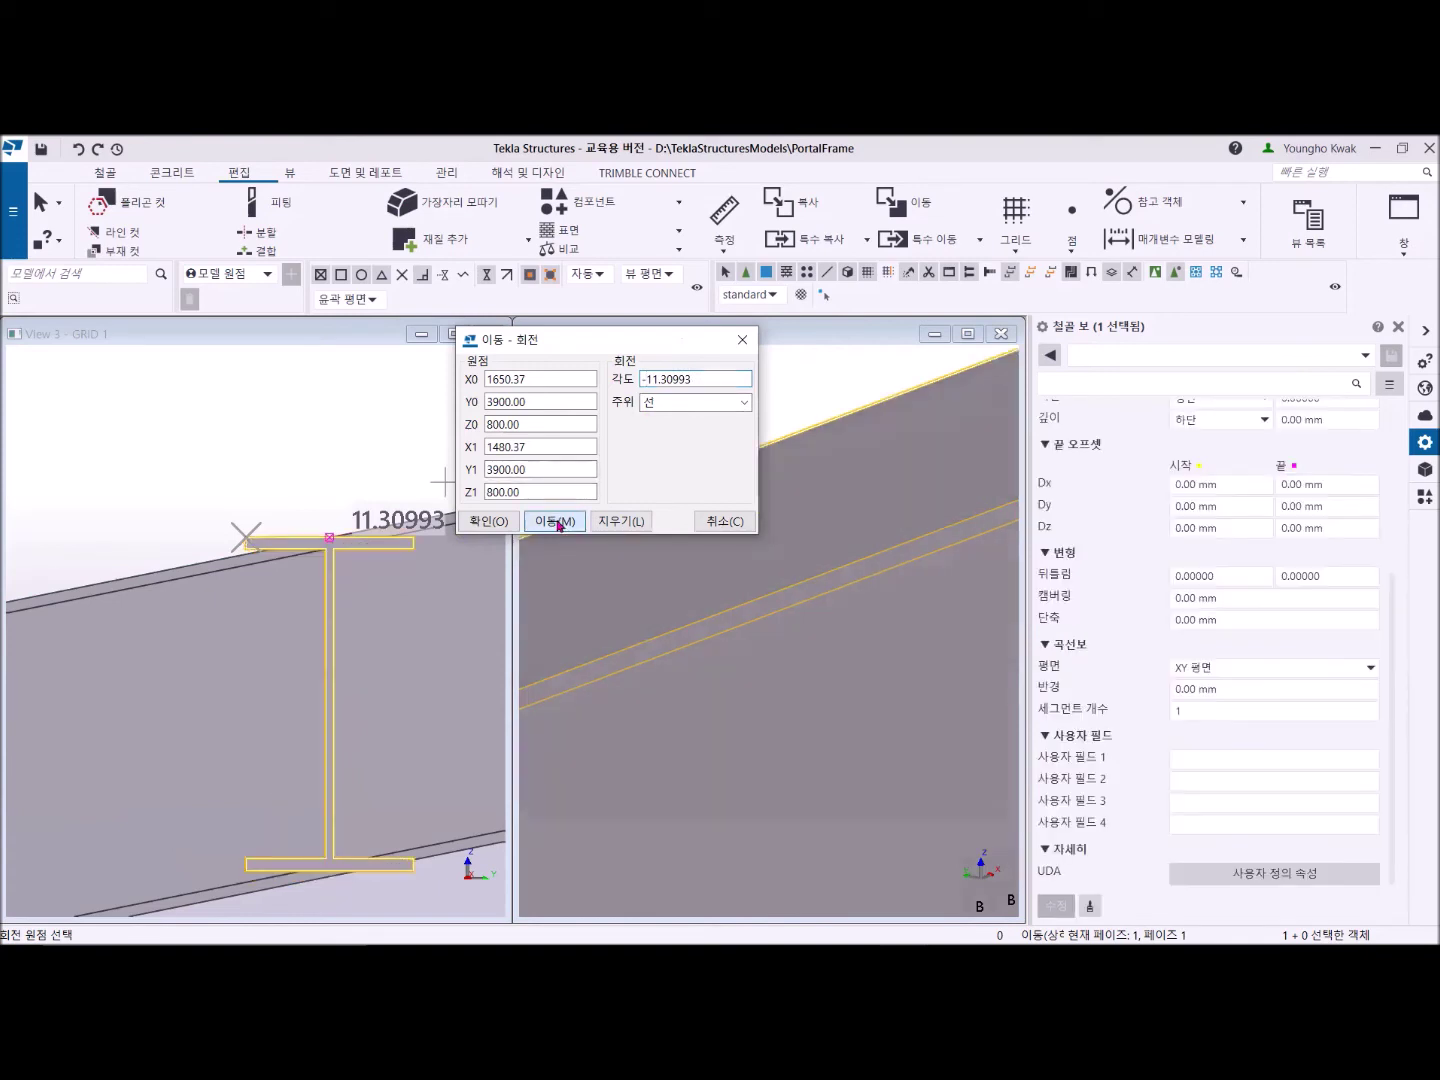
pyautogui.click(556, 521)
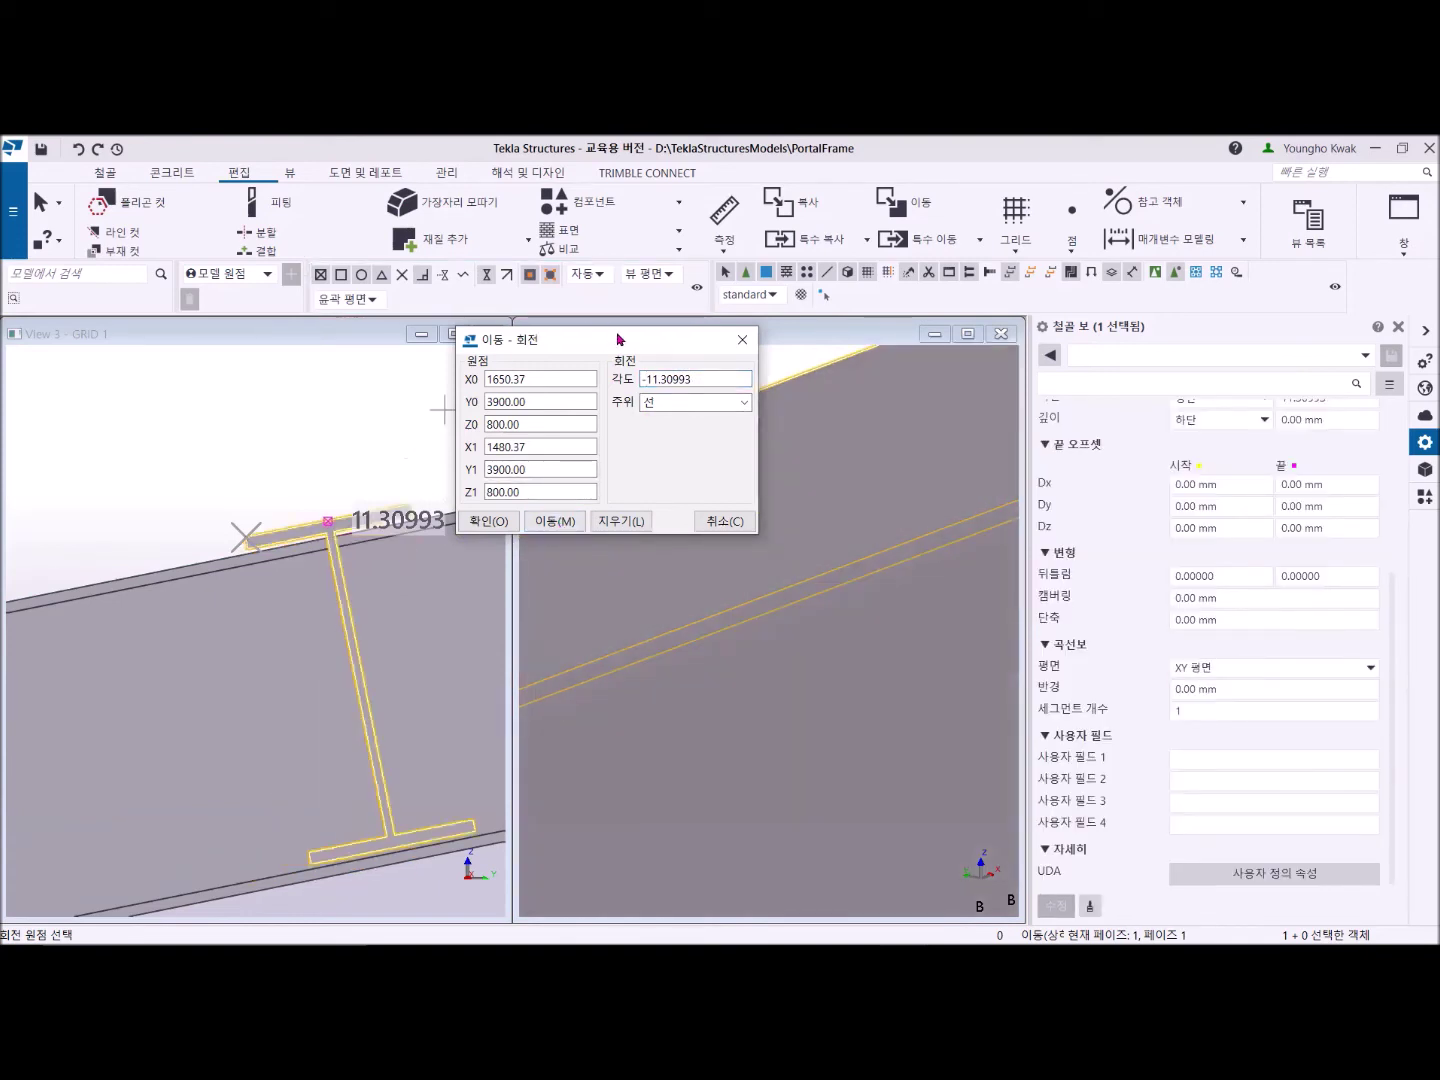
# End the rotation, close its settings, and check the tilted cross beam's end in the 3D view.
pyautogui.moveTo(617, 339); pyautogui.dragTo(876, 275)
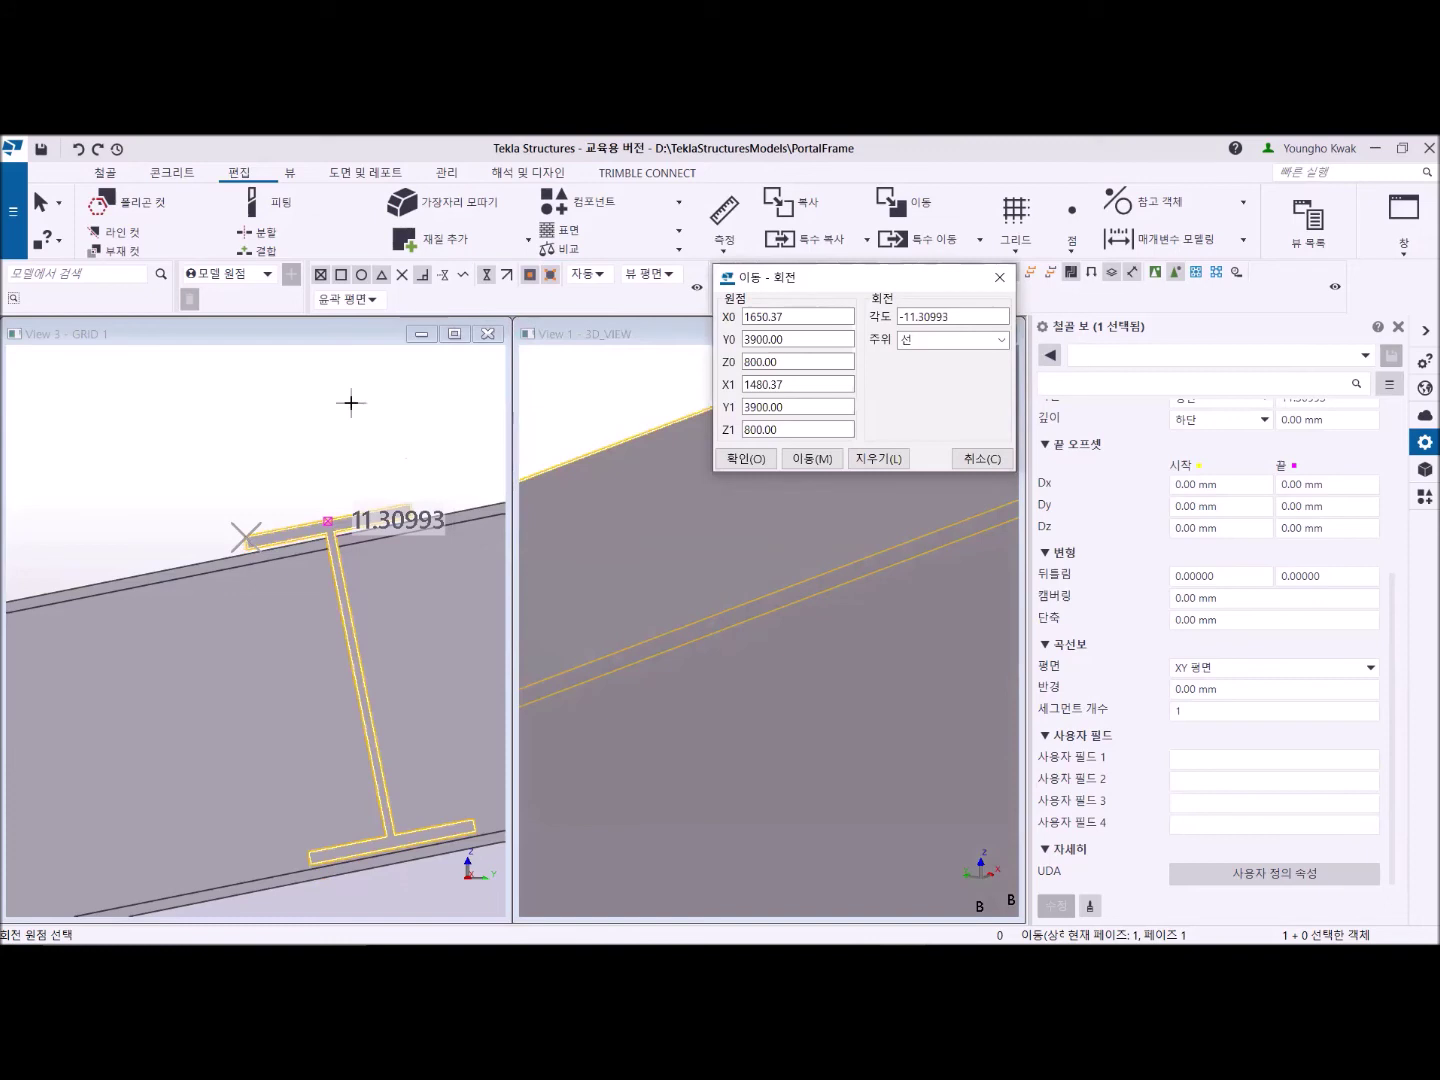
pyautogui.rightClick(351, 402)
pyautogui.click(378, 410)
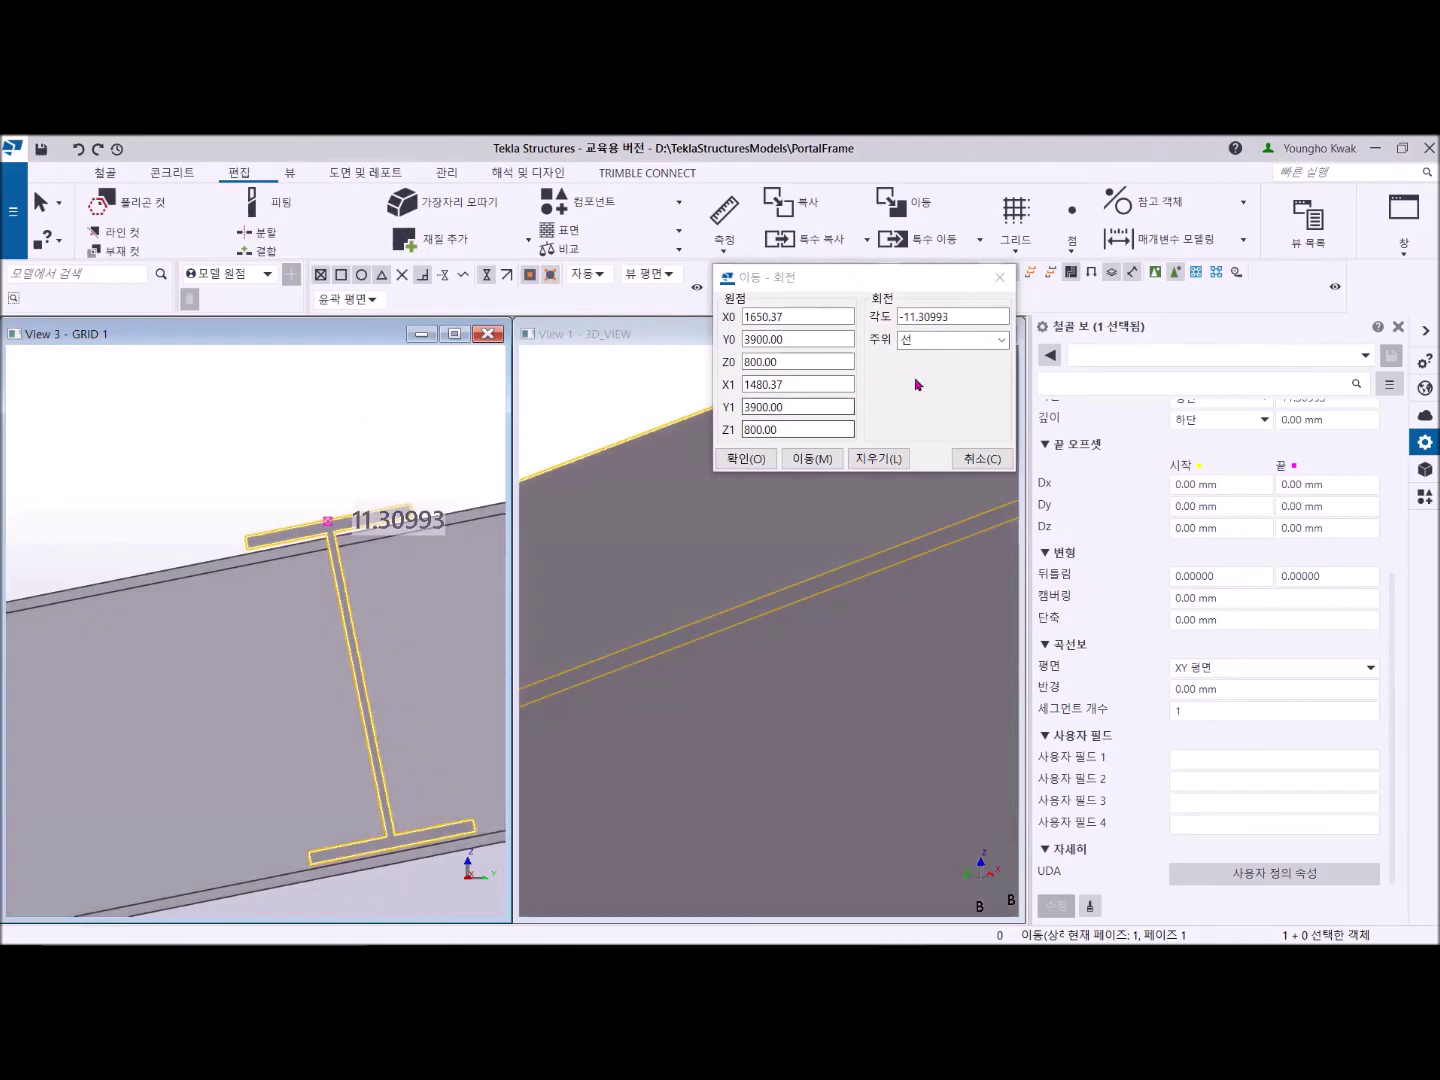
pyautogui.click(999, 276)
pyautogui.scroll(-7, 712, 566)
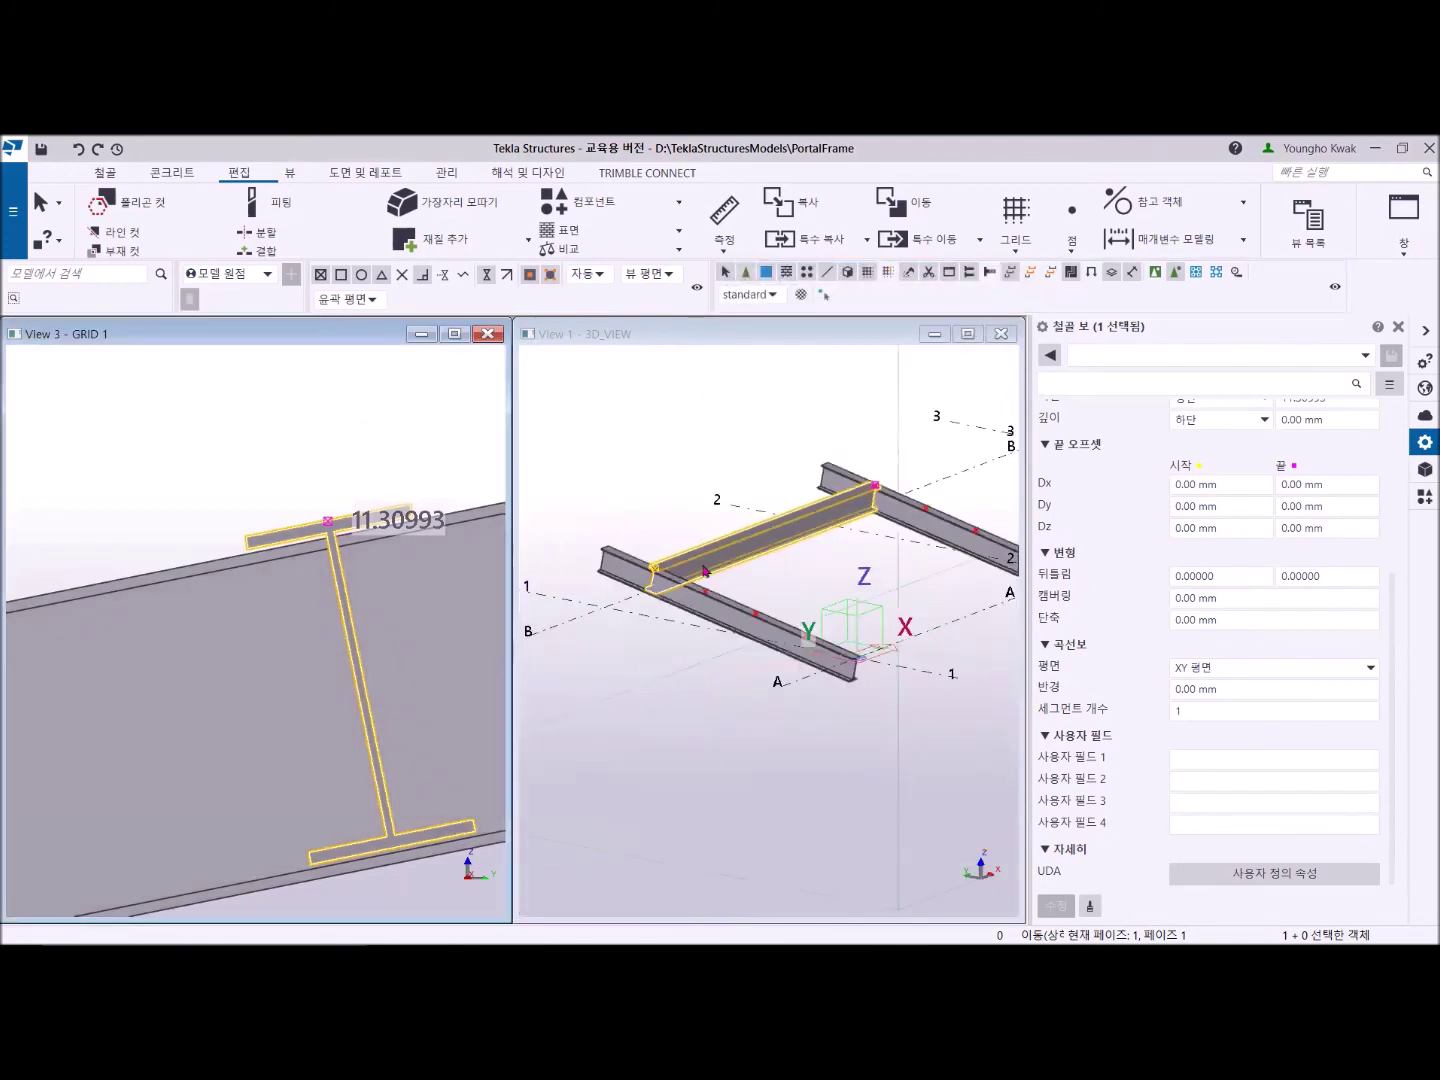
pyautogui.scroll(6, 658, 576)
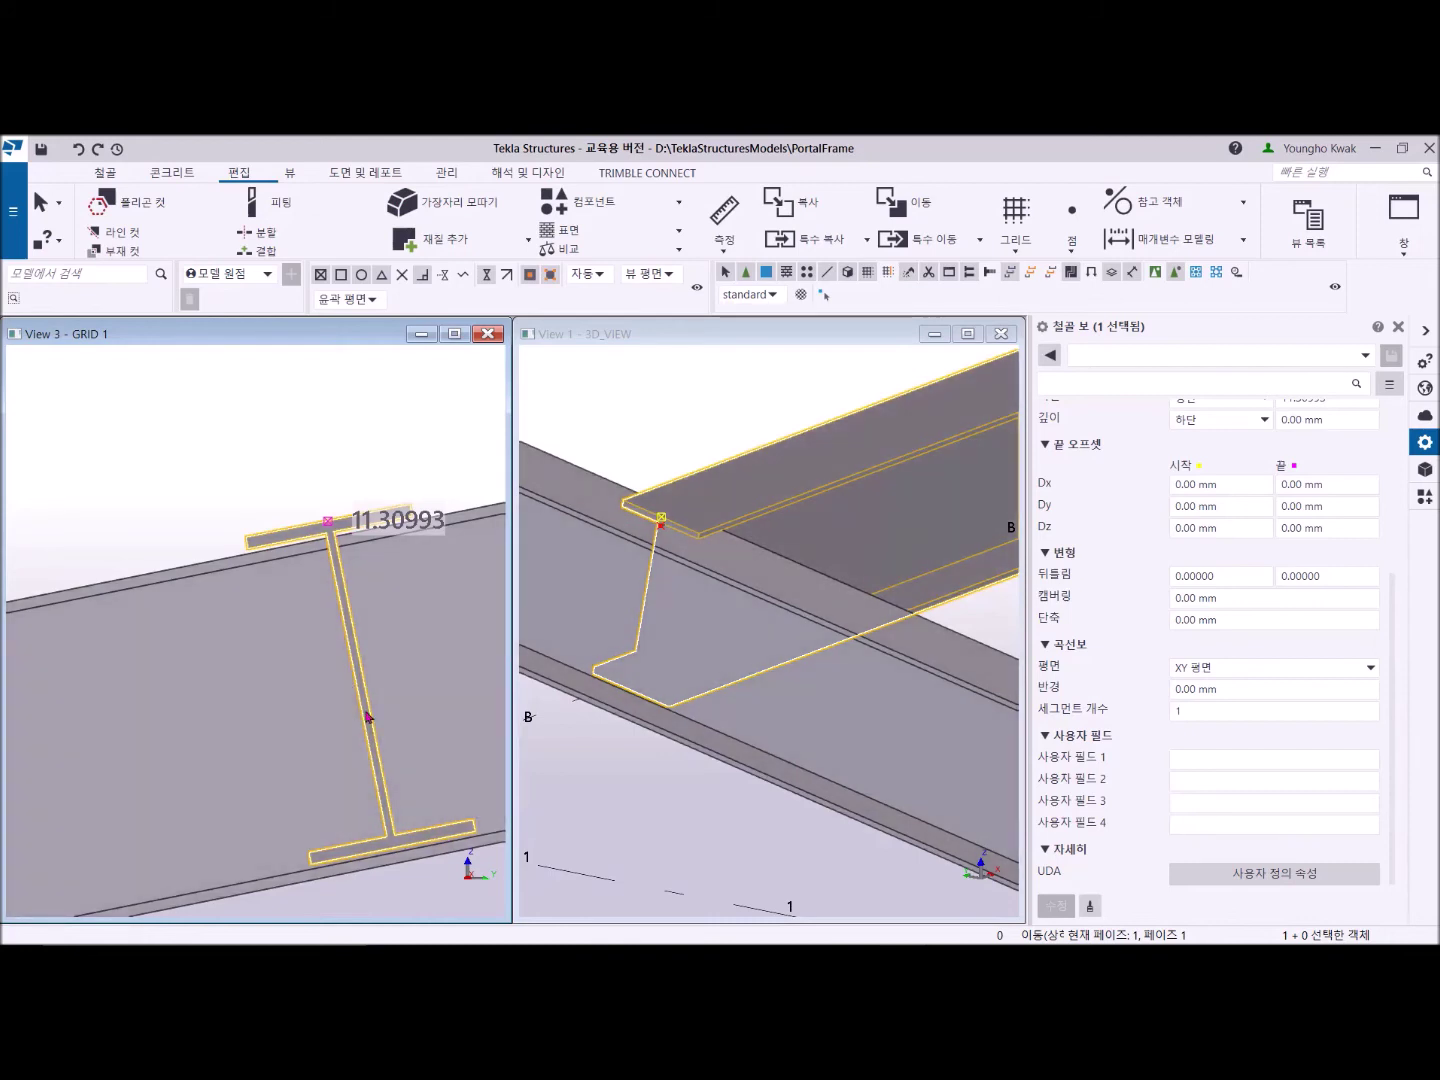
# Maximize the GRID 1 view and check the cross beam's flanges against the sloped beam's edges.
pyautogui.click(454, 336)
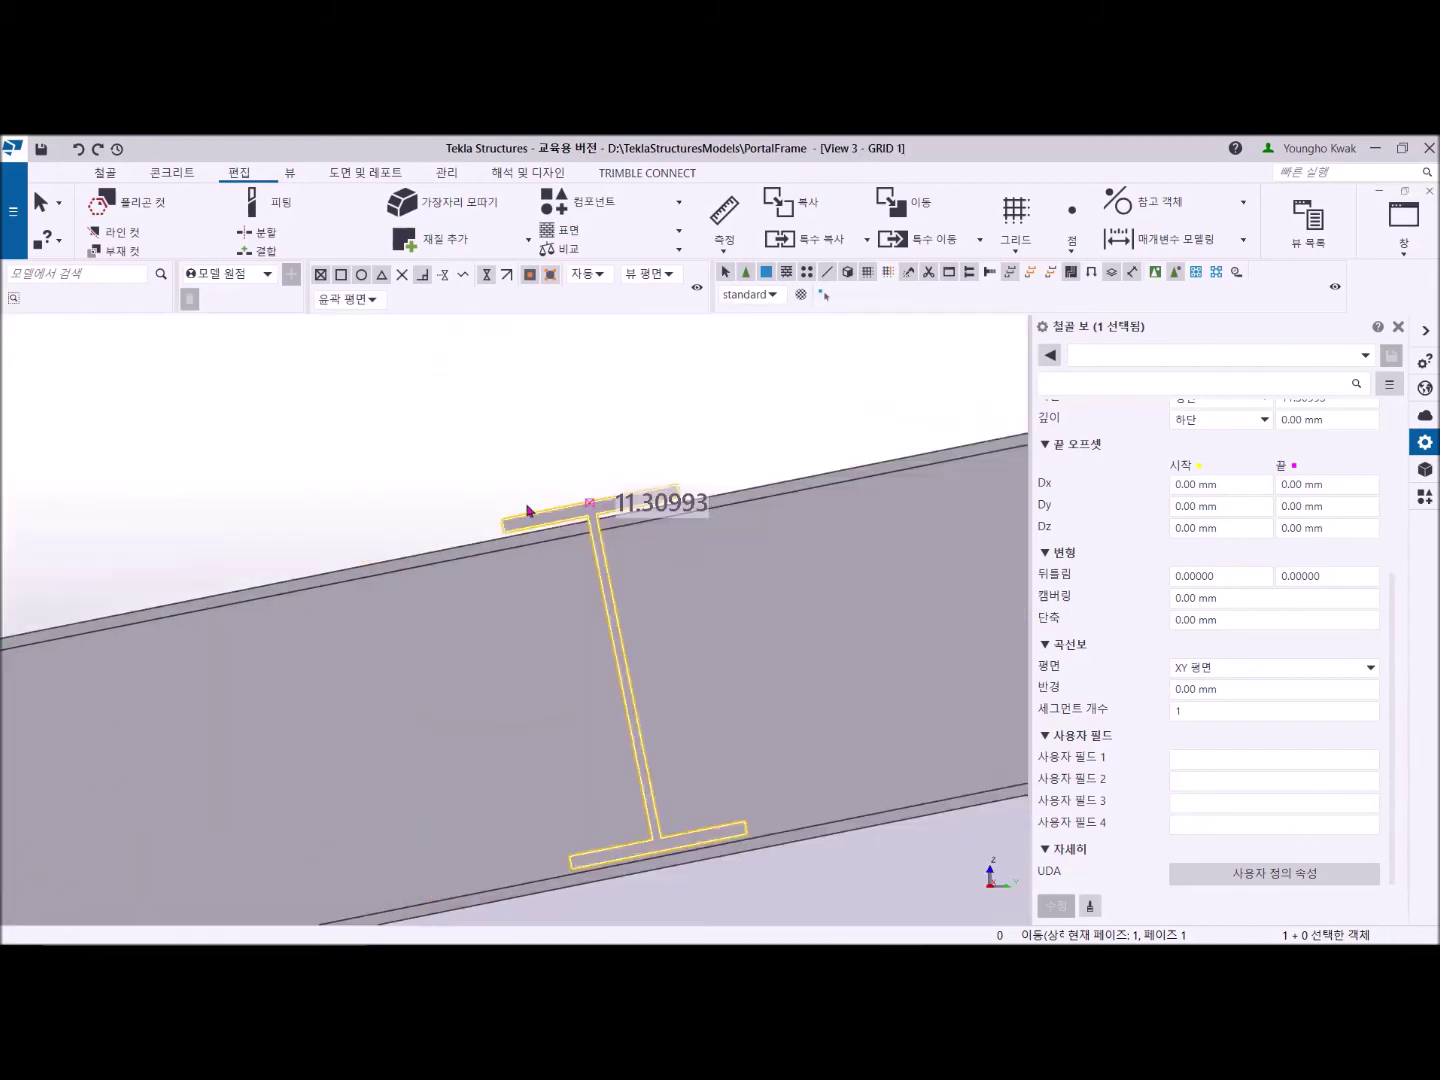
pyautogui.scroll(2, 534, 582)
pyautogui.scroll(-4, 405, 384)
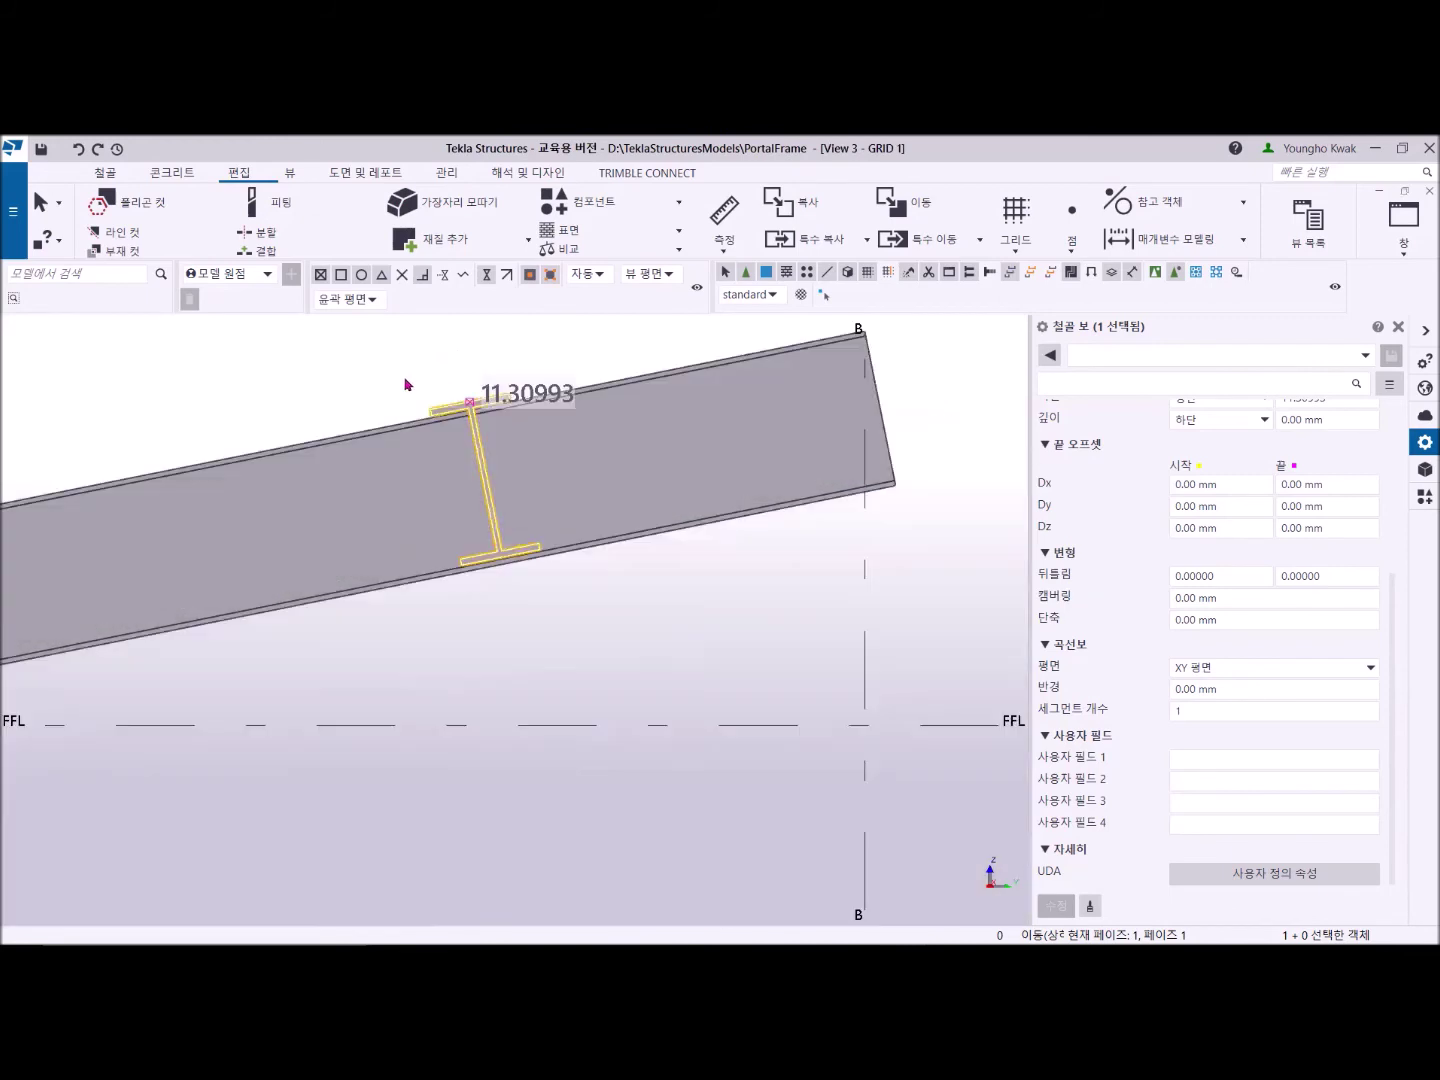
pyautogui.rightClick(372, 339)
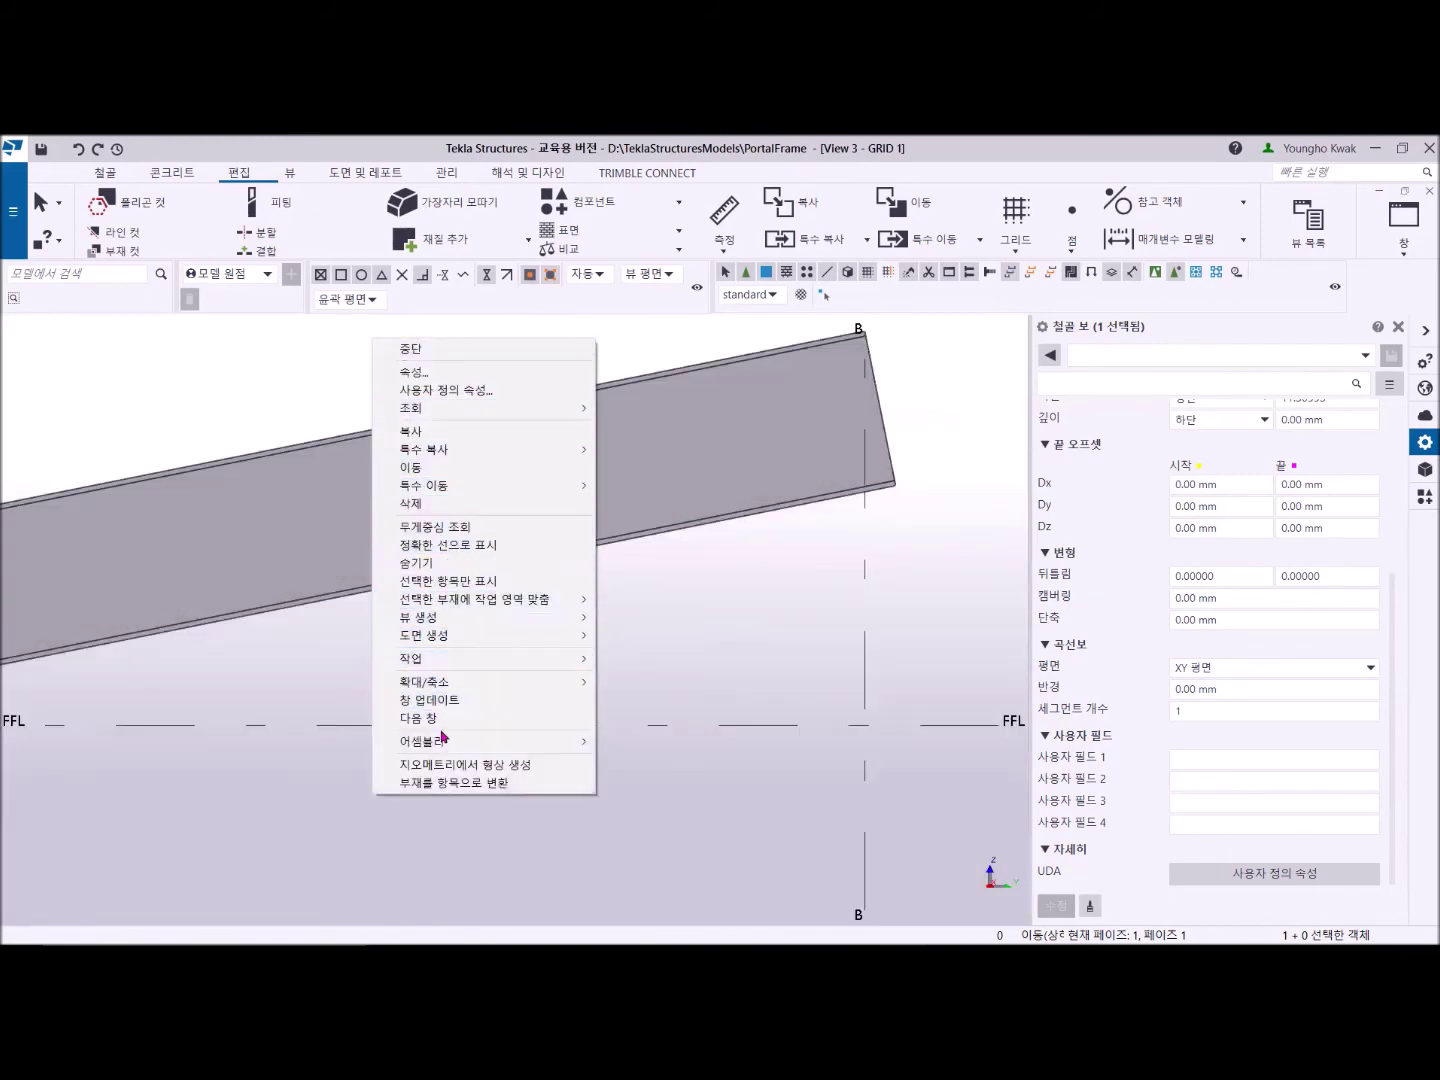
pyautogui.click(322, 366)
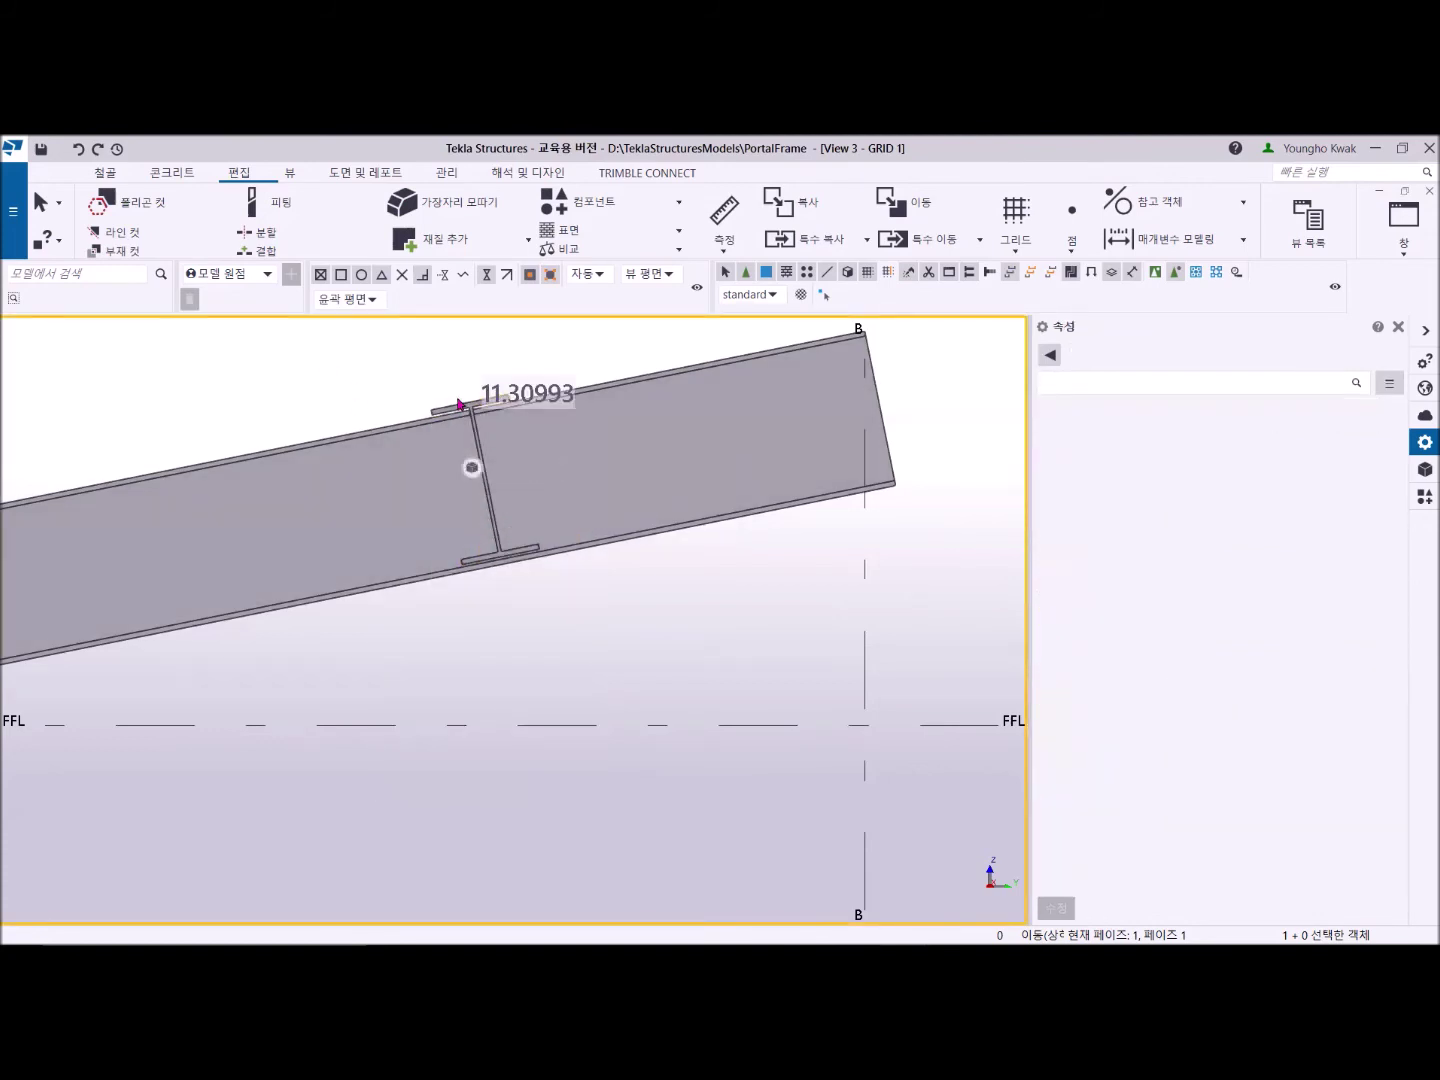
# Set the cross beam's depth position first to middle (중간) and finally to top (상단), applying each change.
pyautogui.click(505, 444)
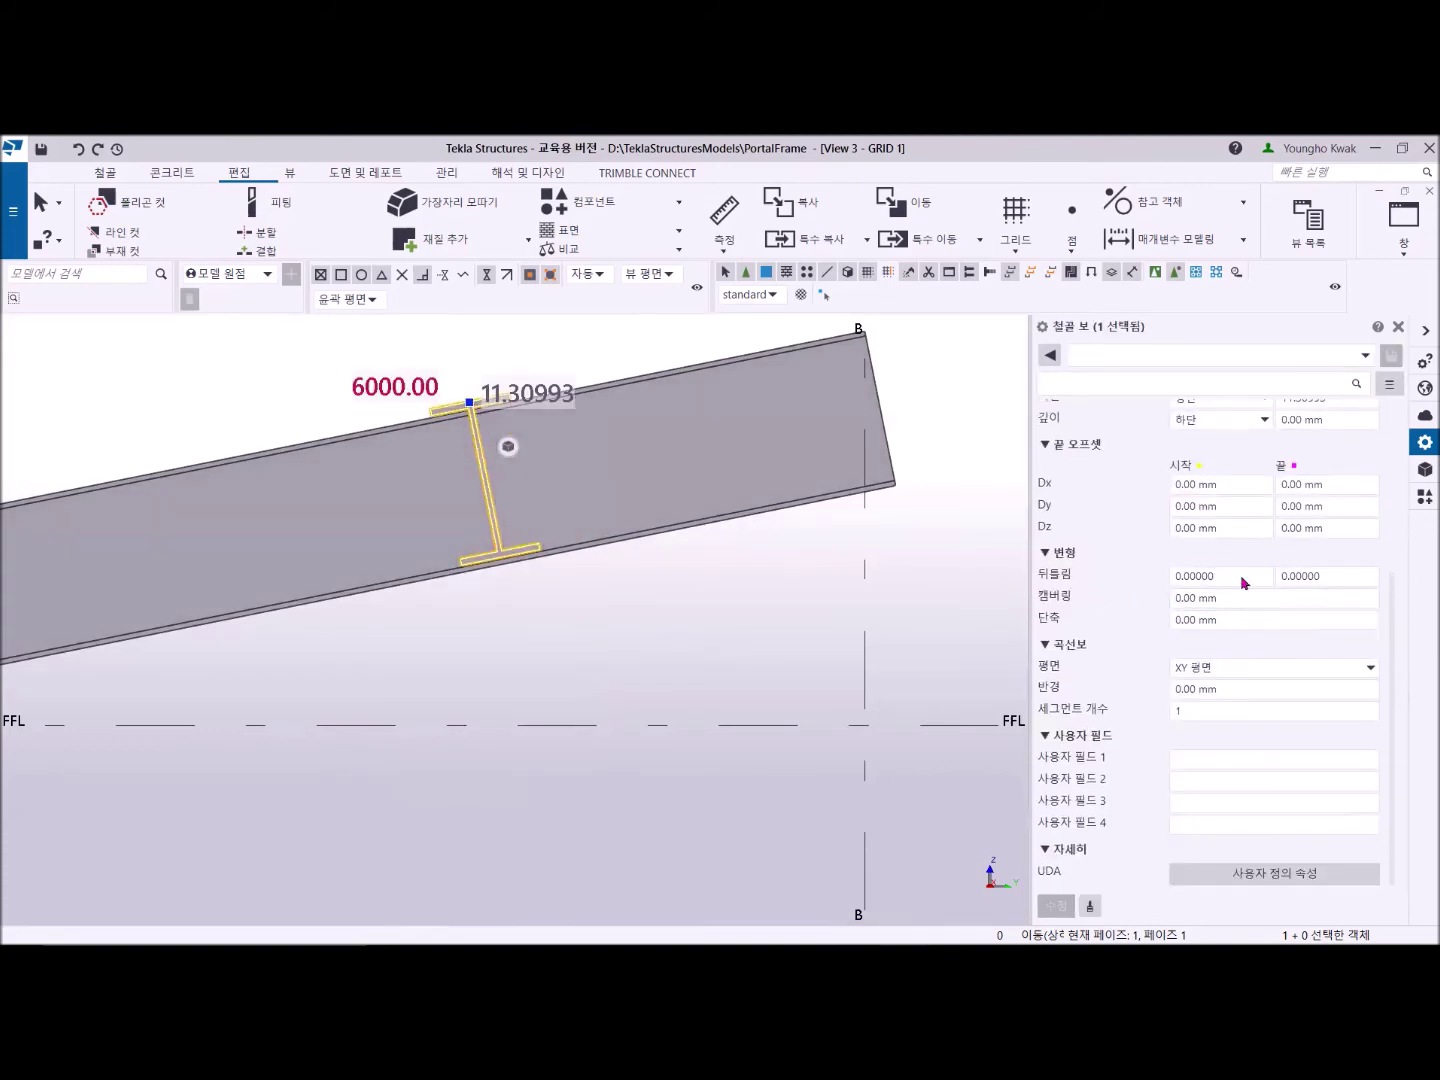
pyautogui.scroll(3, 1200, 522)
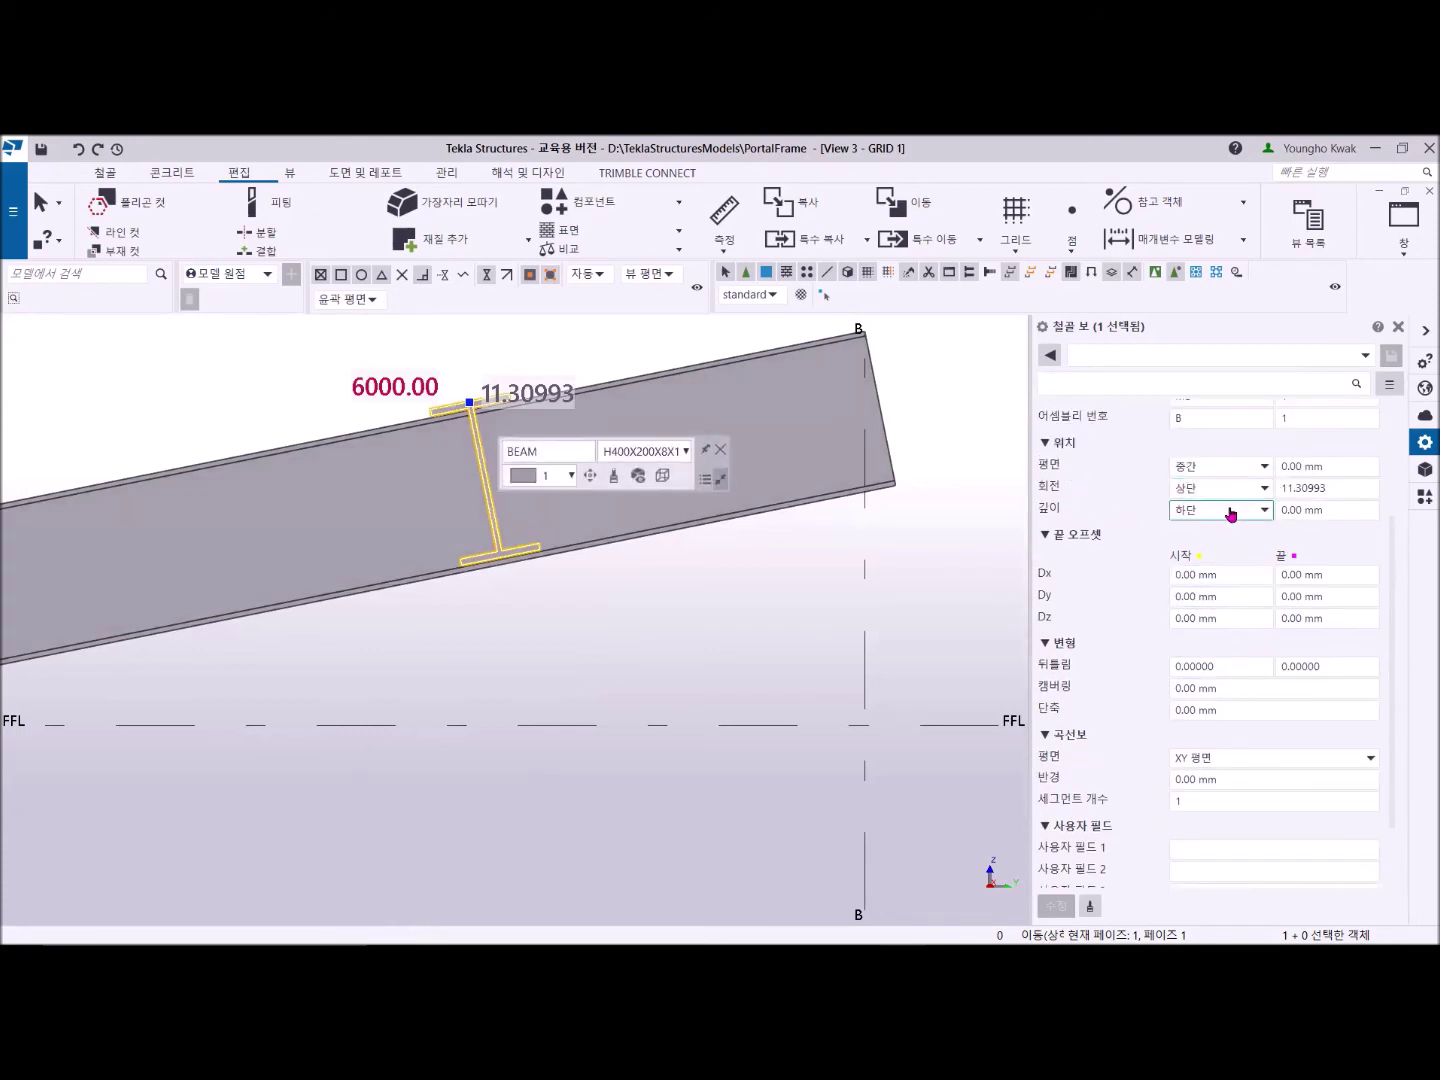
pyautogui.click(1265, 512)
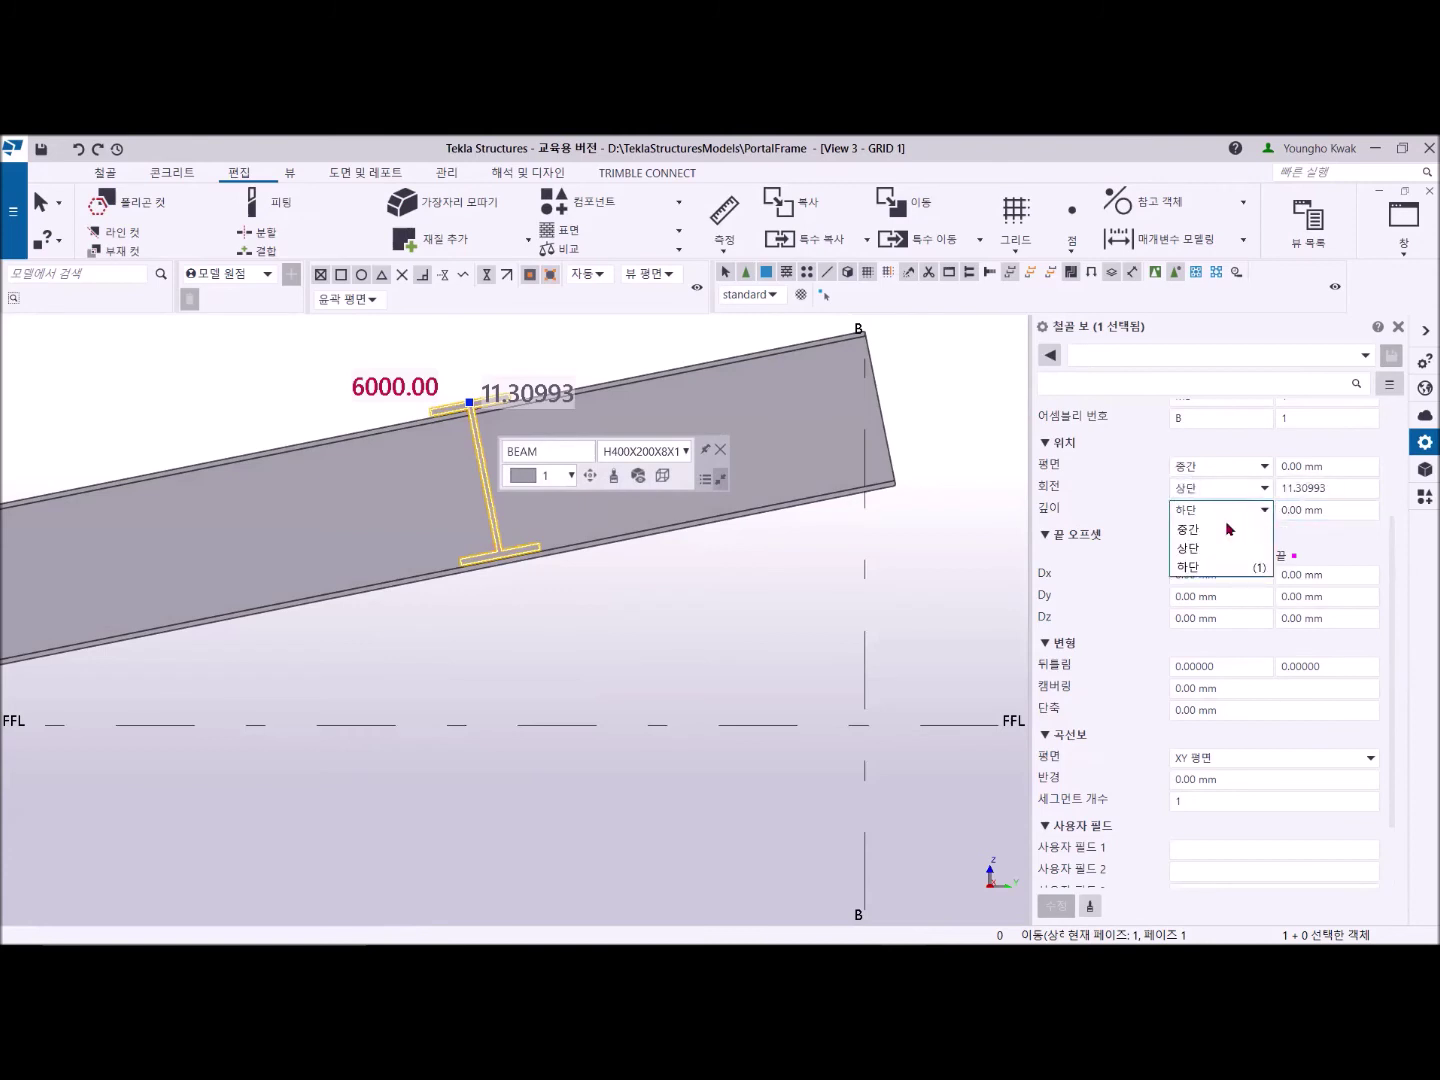
pyautogui.click(1231, 530)
pyautogui.click(1055, 905)
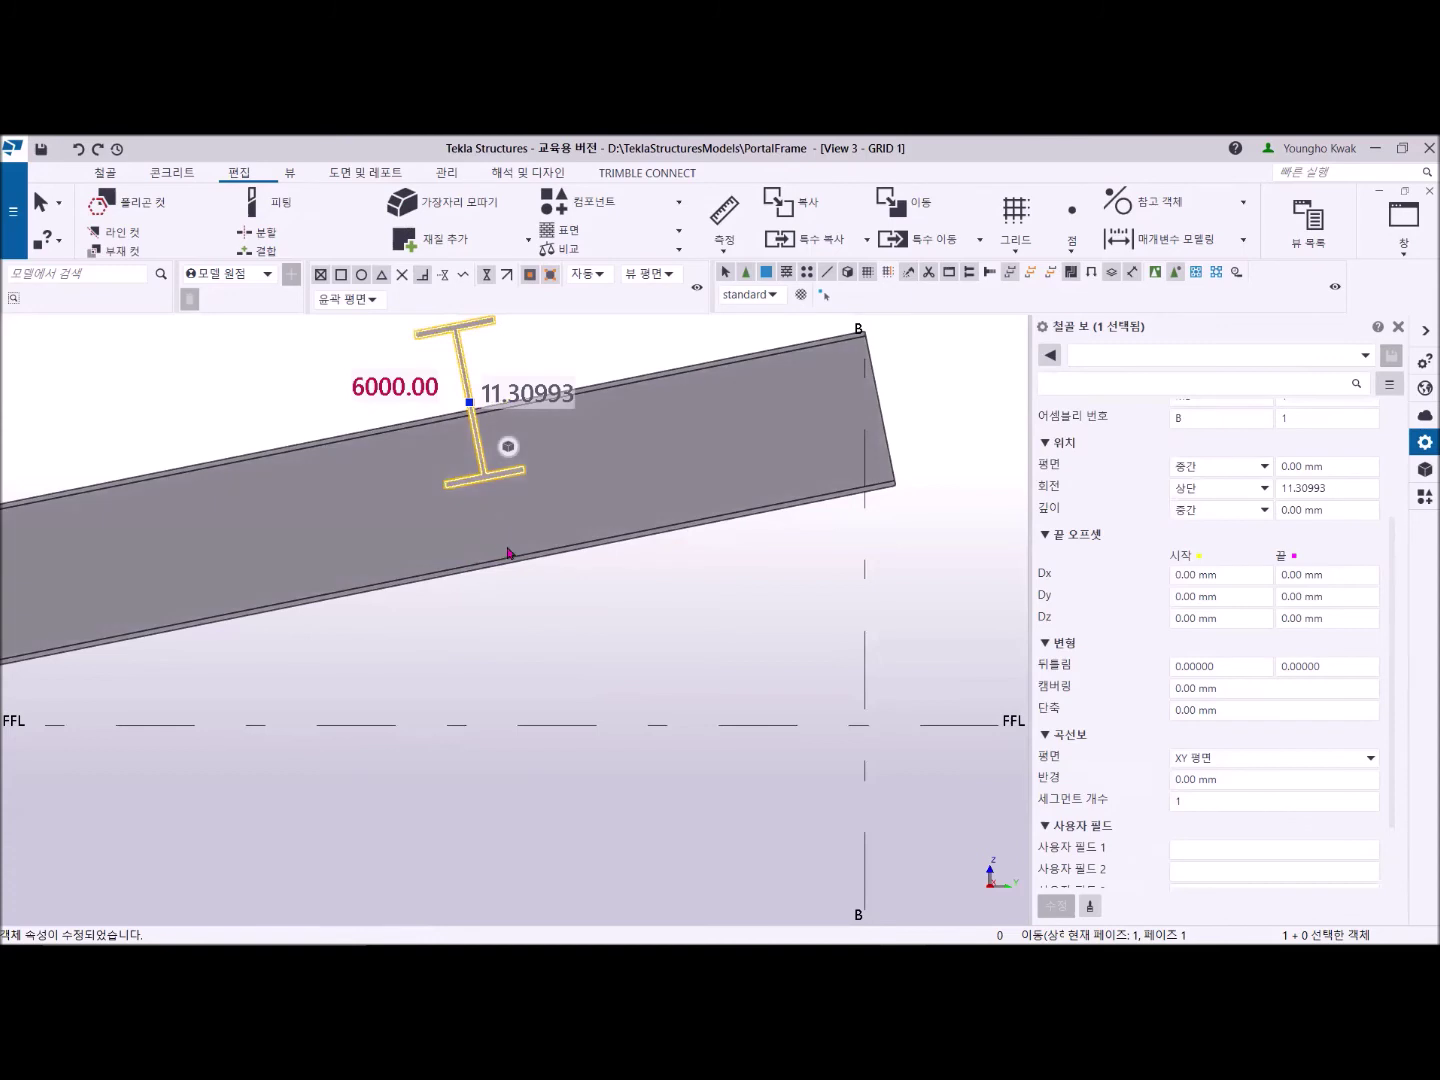
pyautogui.click(1264, 512)
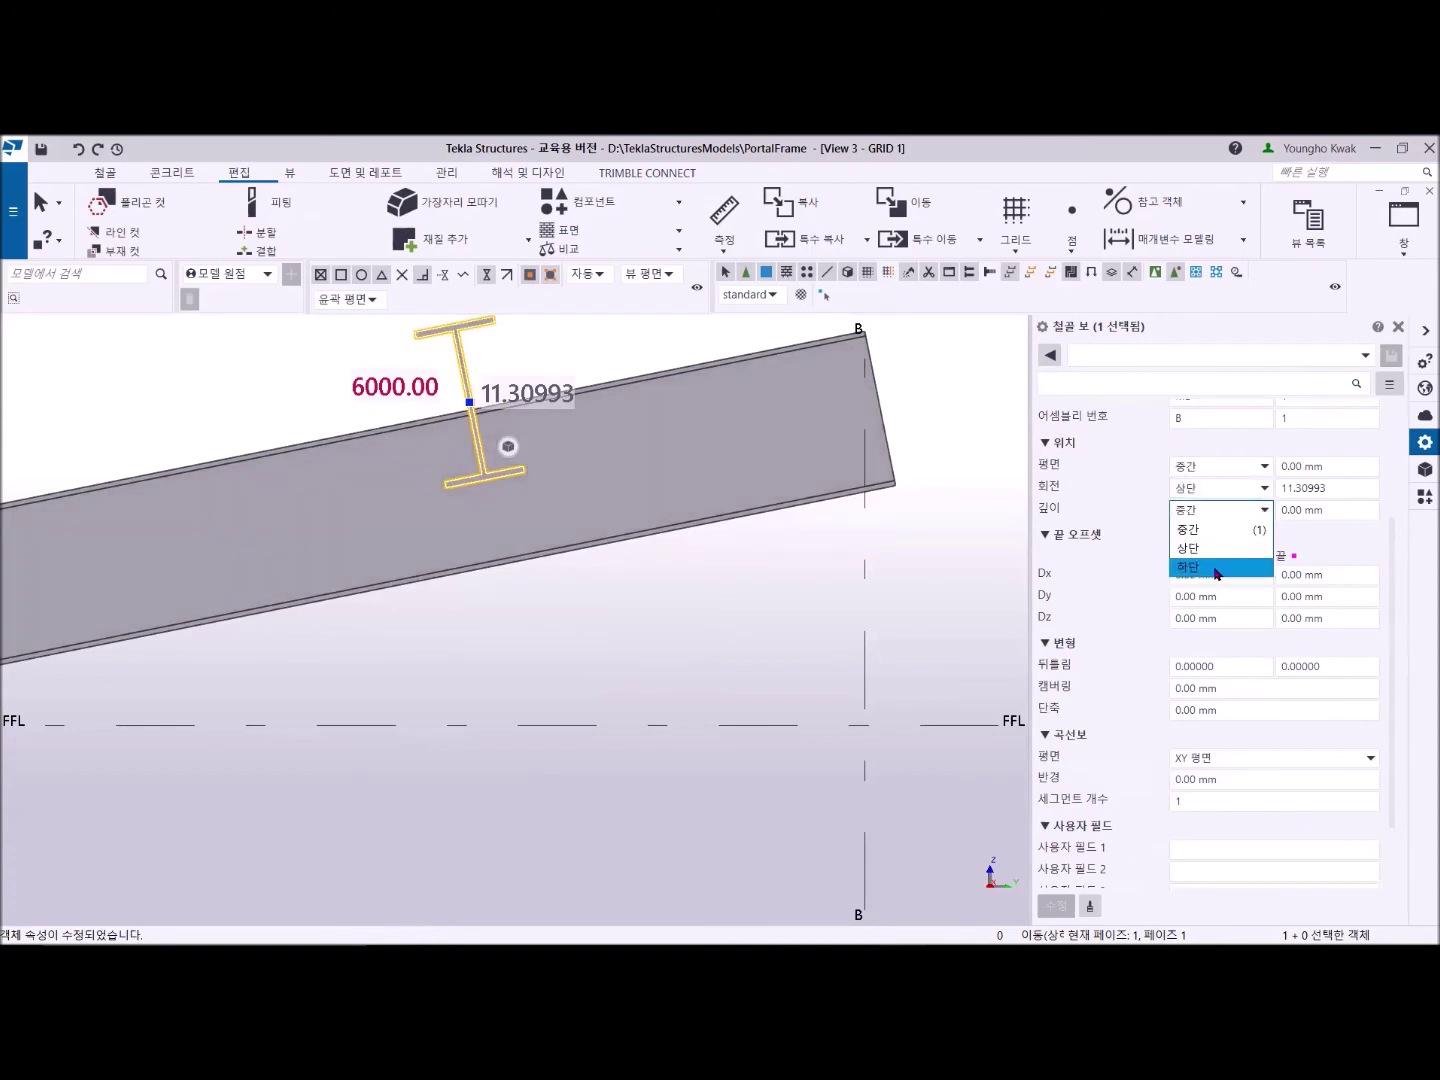
pyautogui.click(1213, 549)
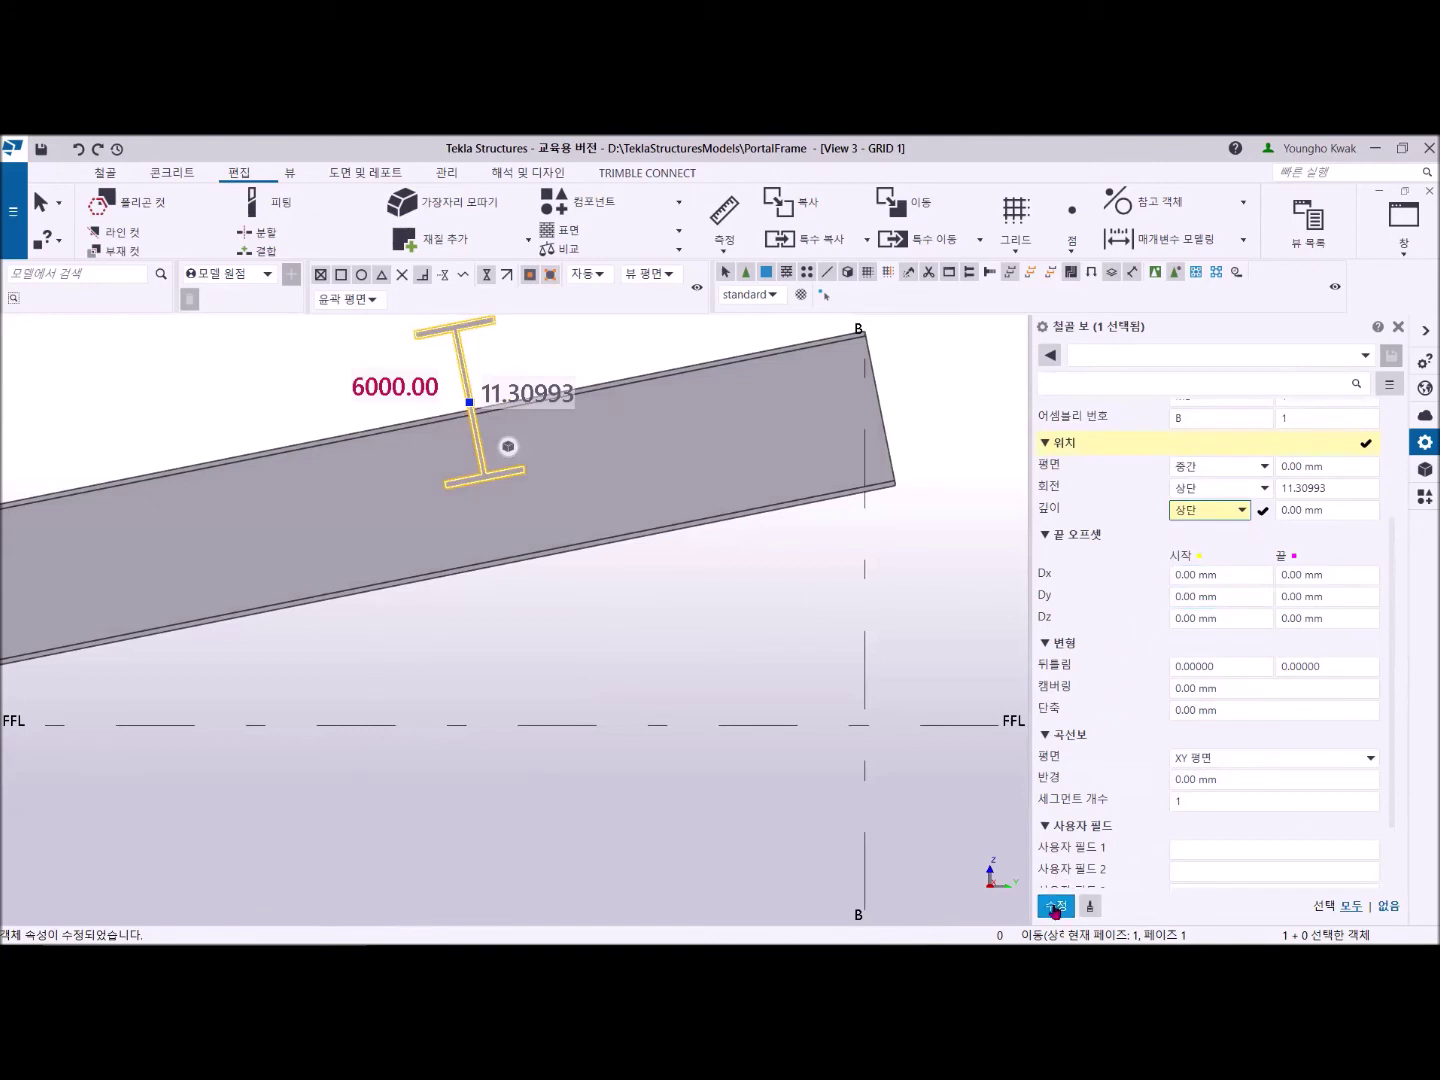
pyautogui.click(1056, 907)
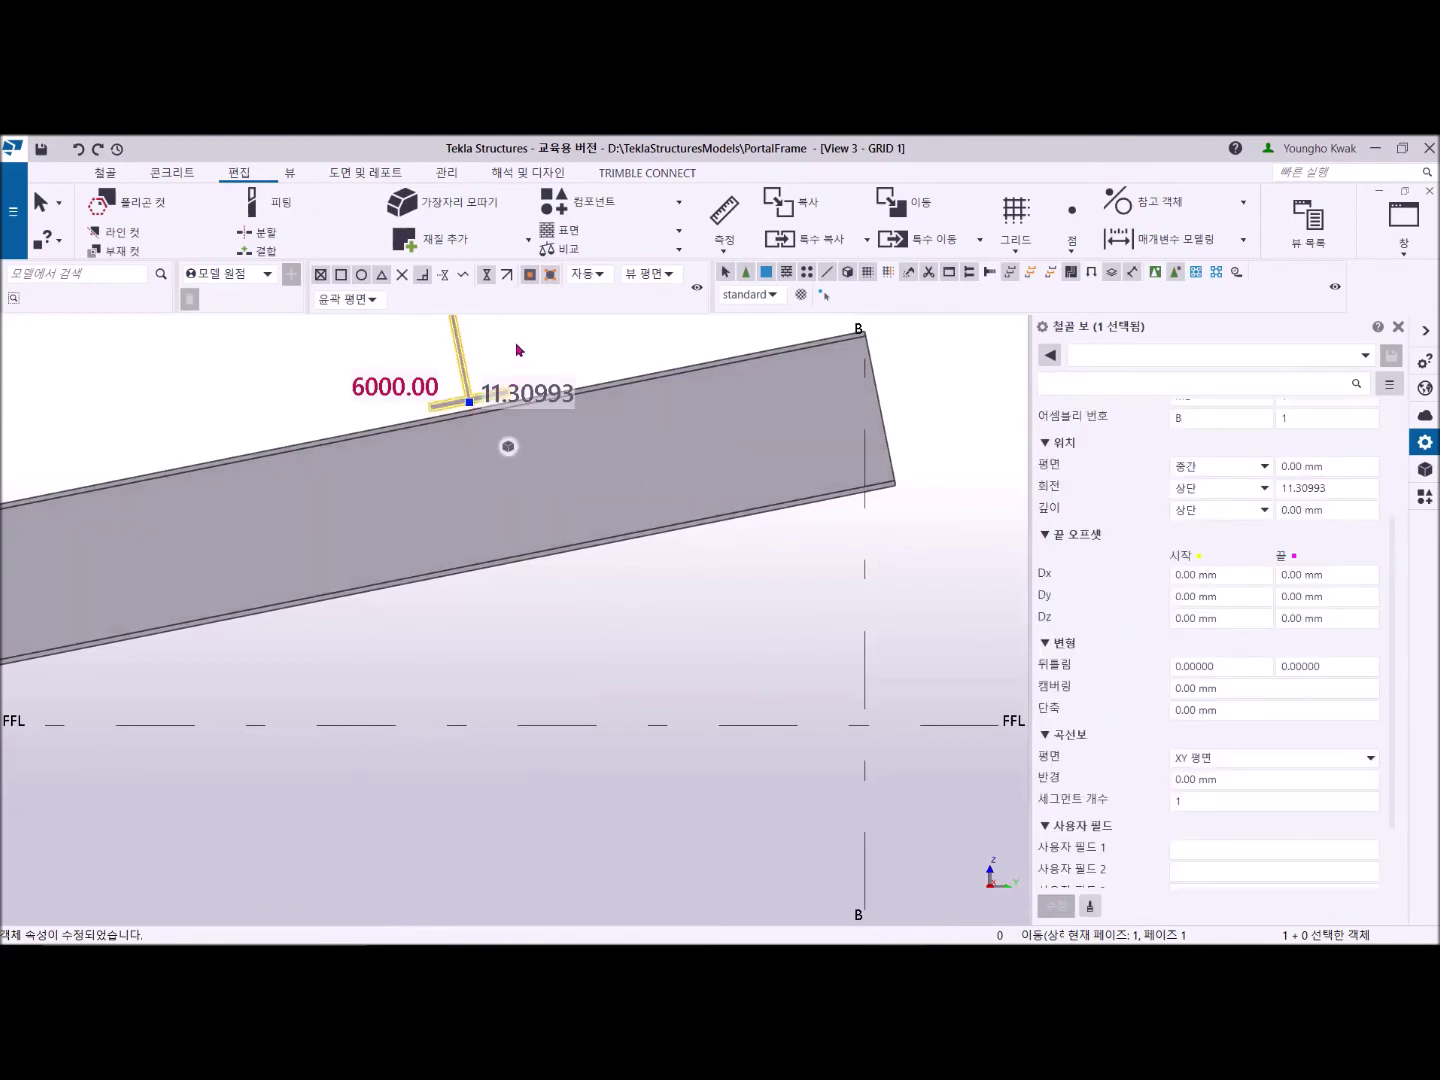
# Move the cross beam perpendicularly from its bottom flange midpoint onto the sloped beam's top edge in the GRID 1 view.
pyautogui.click(517, 349)
pyautogui.scroll(5, 540, 420)
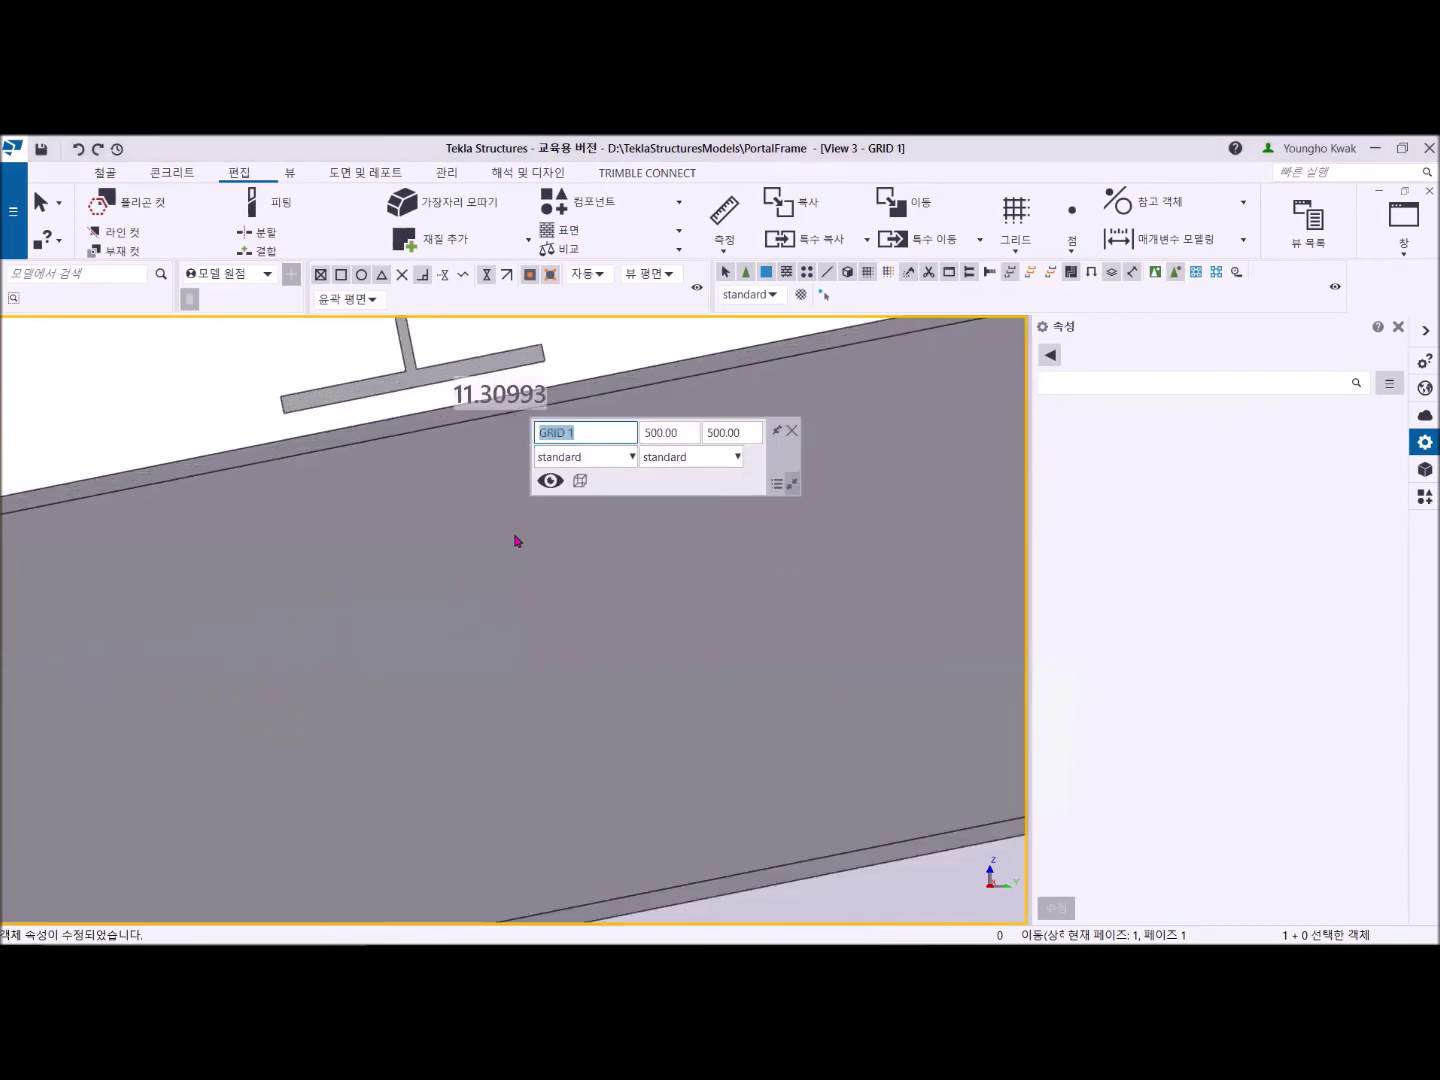
pyautogui.scroll(-3, 515, 535)
pyautogui.click(528, 494)
pyautogui.rightClick(523, 397)
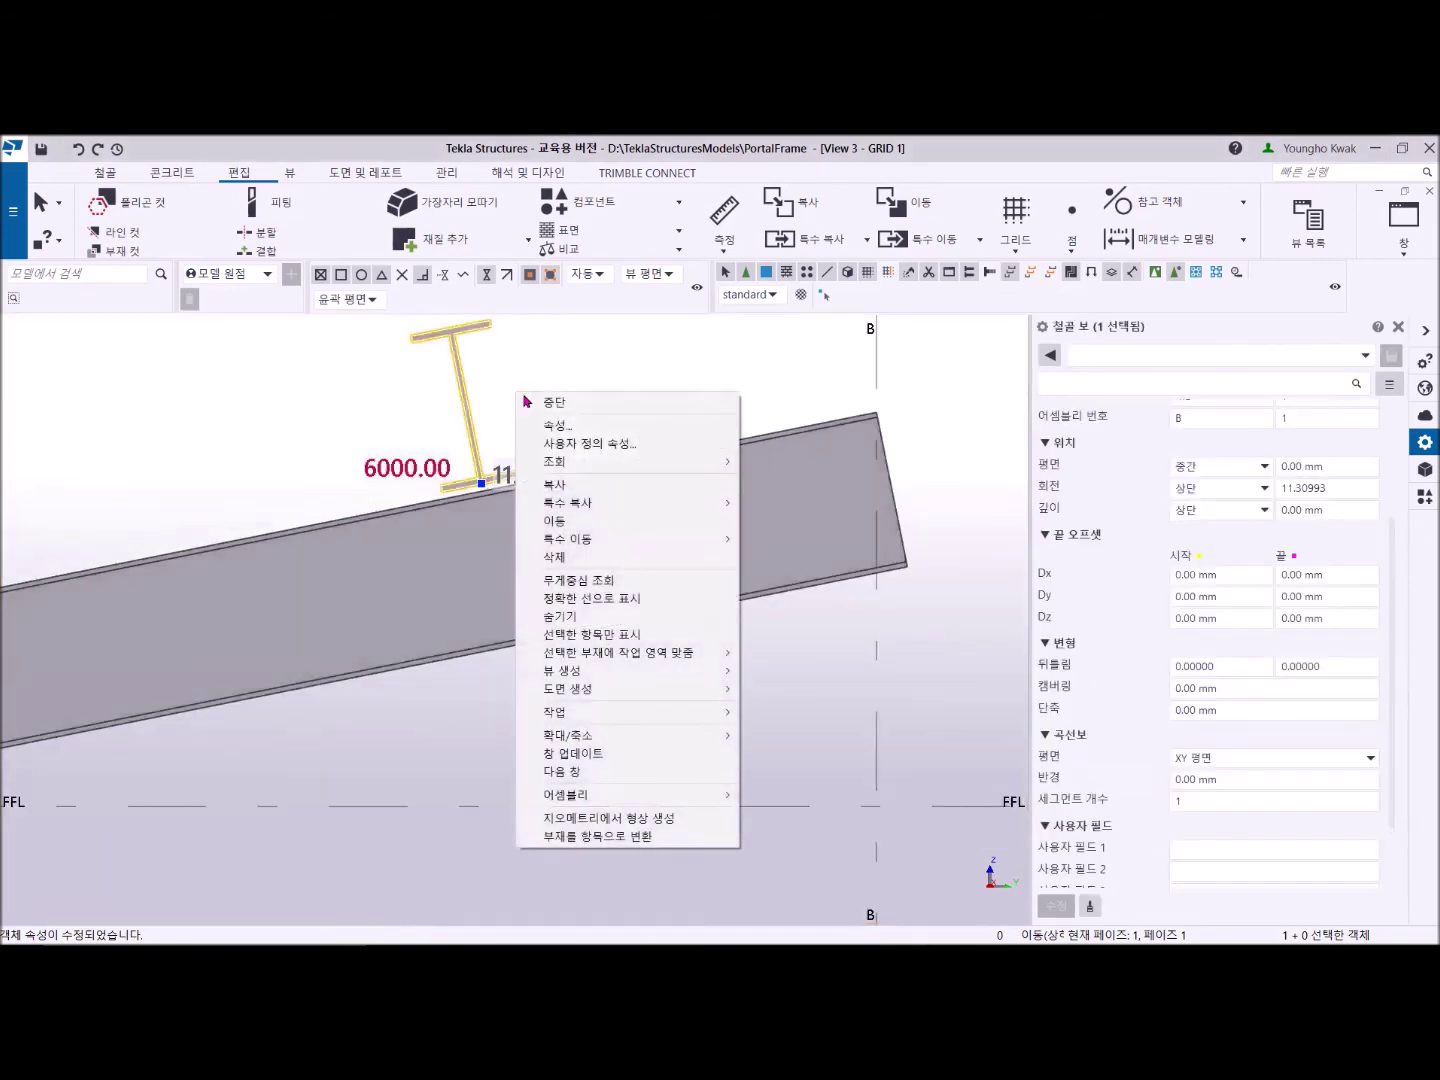
pyautogui.click(555, 521)
pyautogui.scroll(4, 482, 505)
pyautogui.scroll(-2, 482, 500)
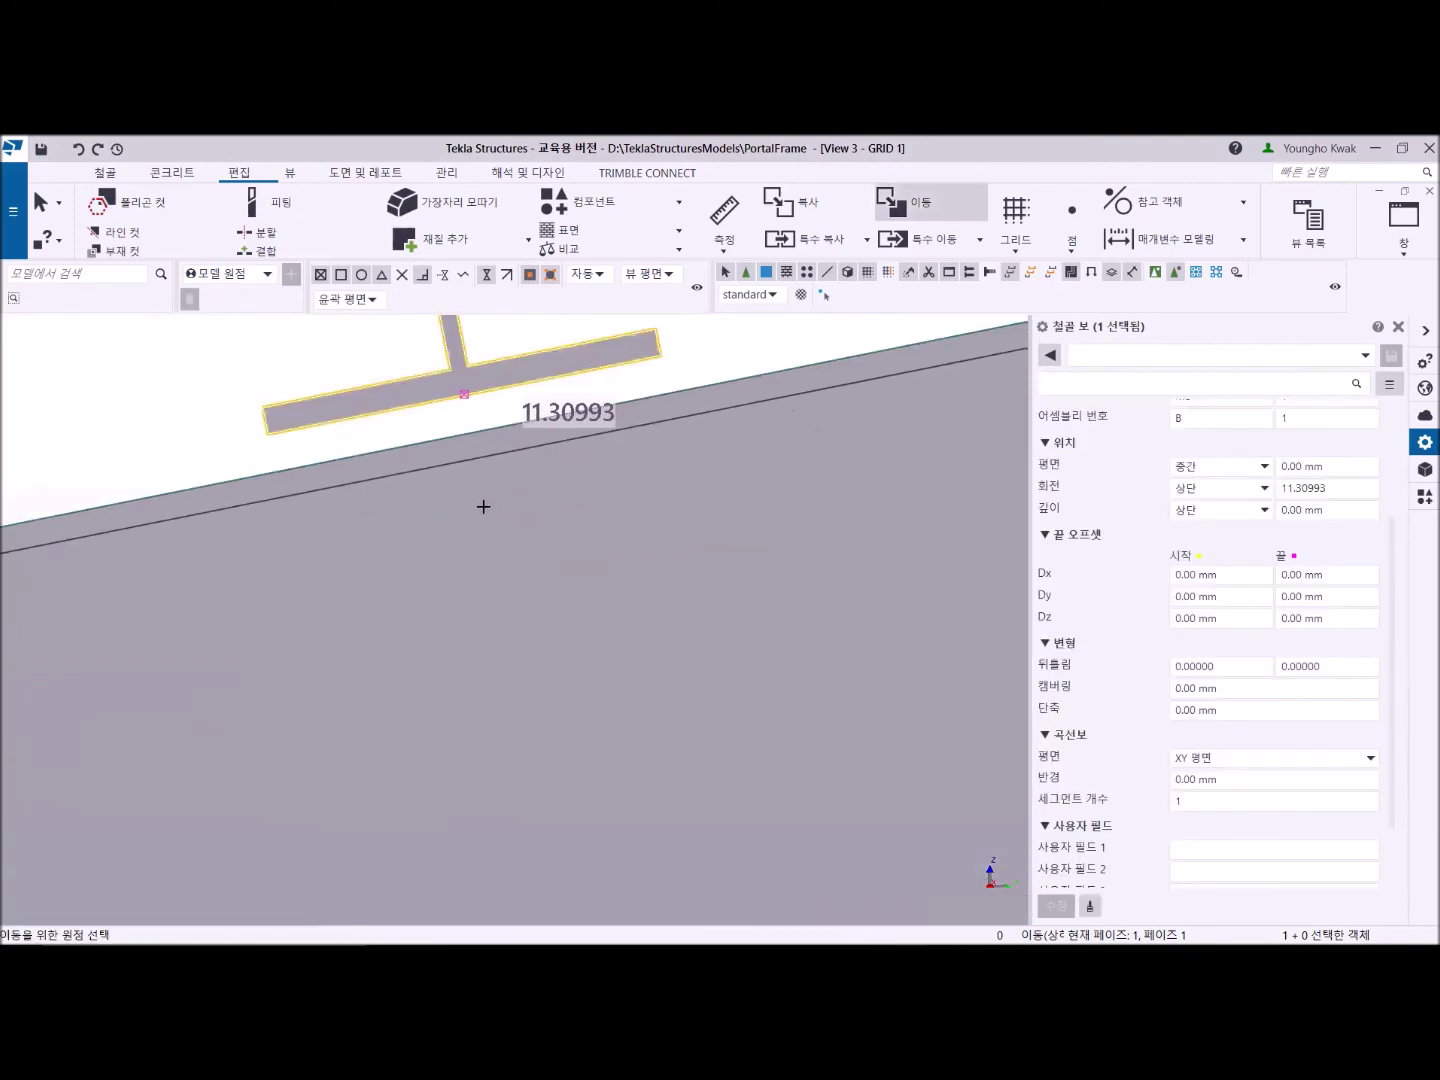
pyautogui.click(451, 476)
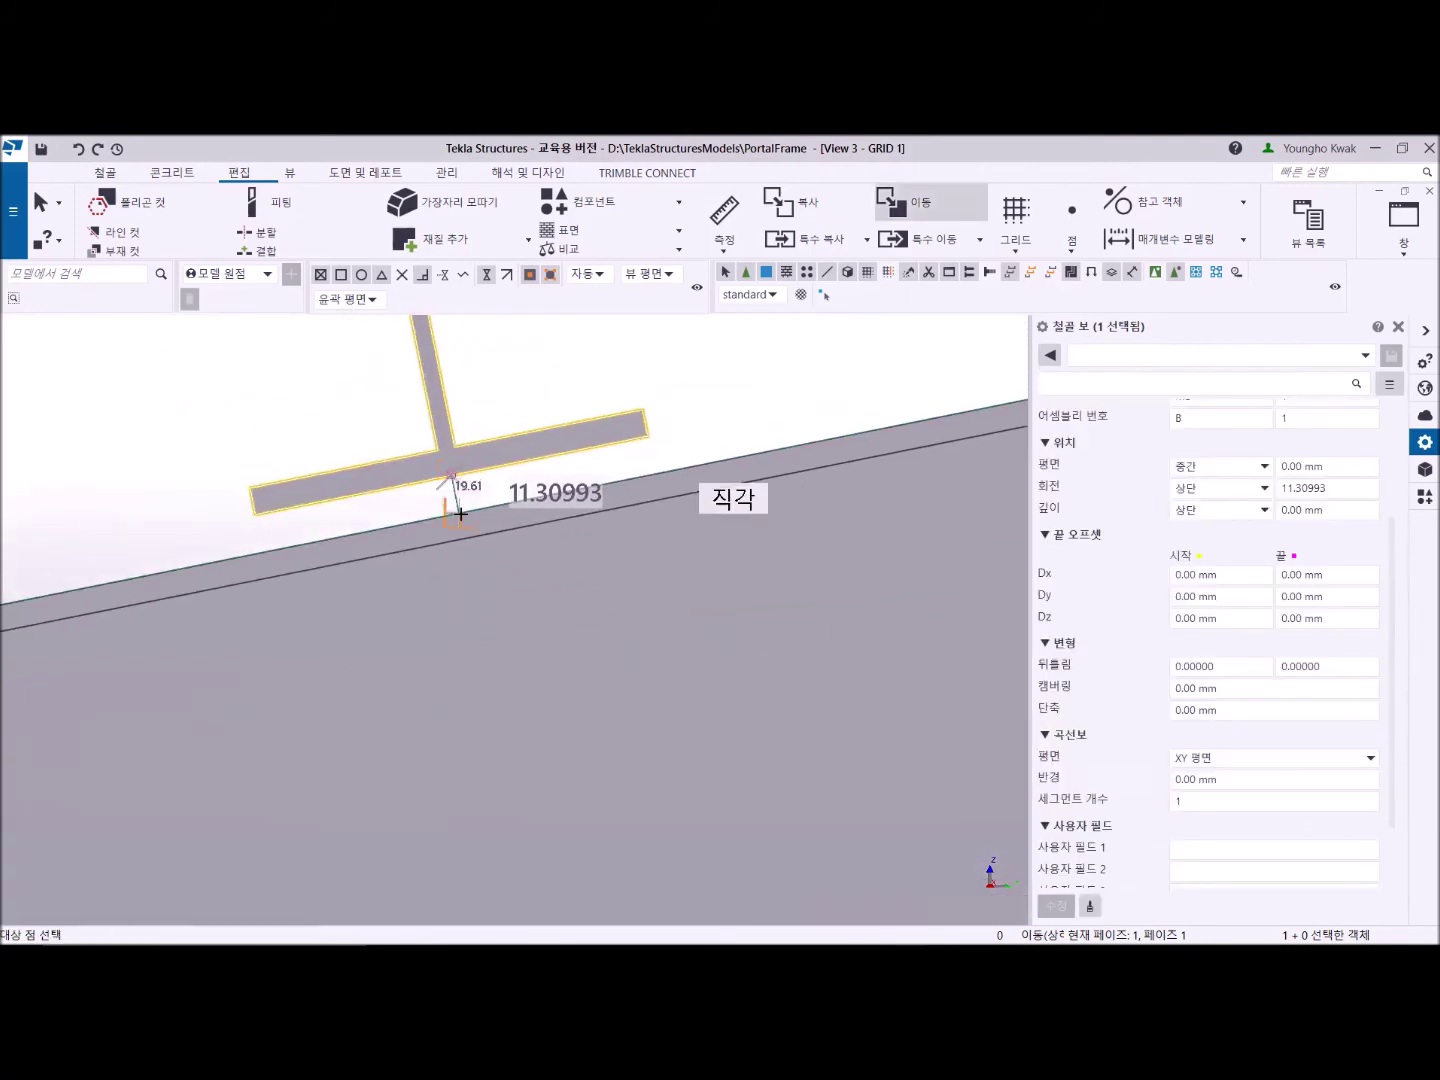
pyautogui.click(462, 520)
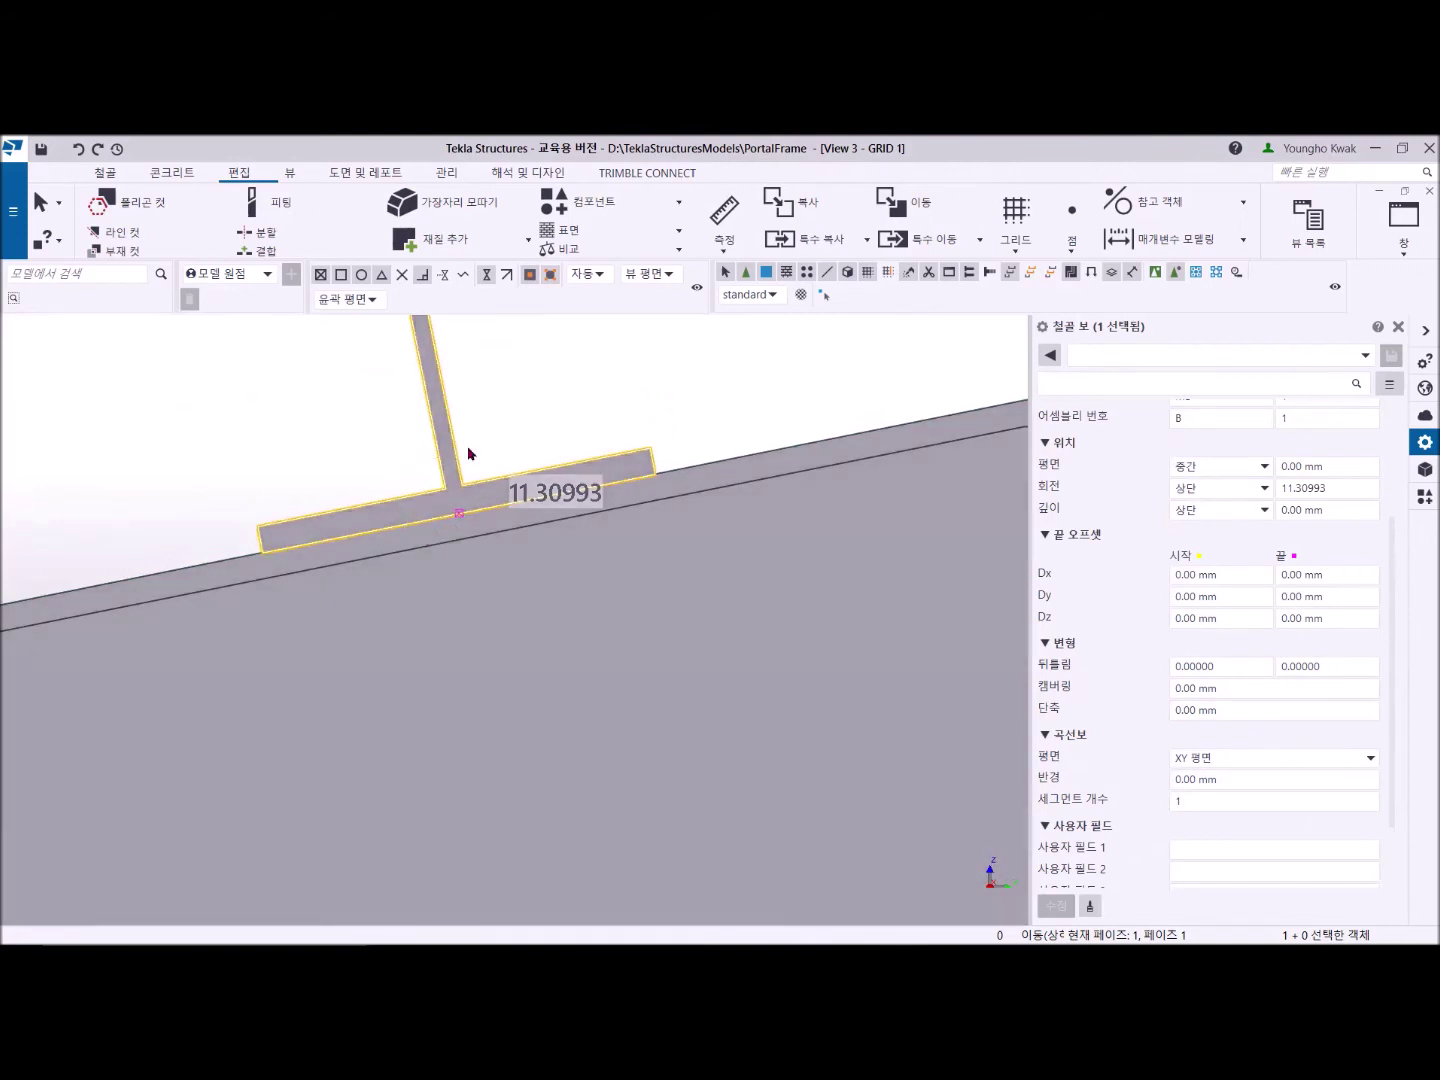
pyautogui.click(656, 410)
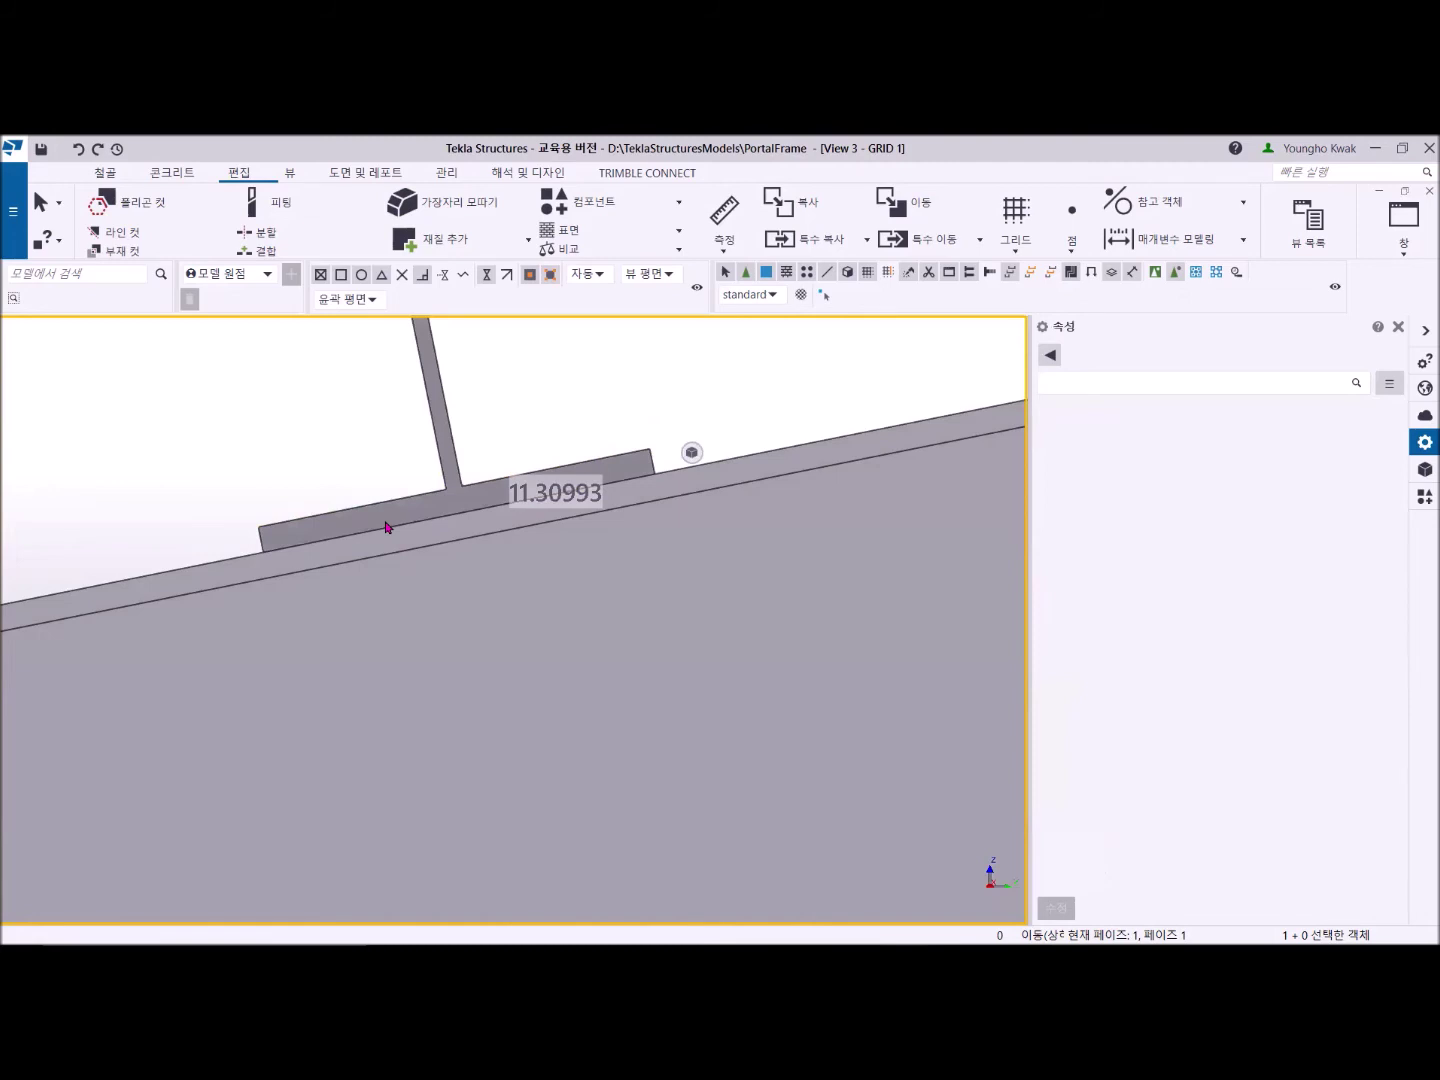
# Switch to the 3D view and check how the cross beam's end sits on the sloped beam.
pyautogui.scroll(-10, 386, 527)
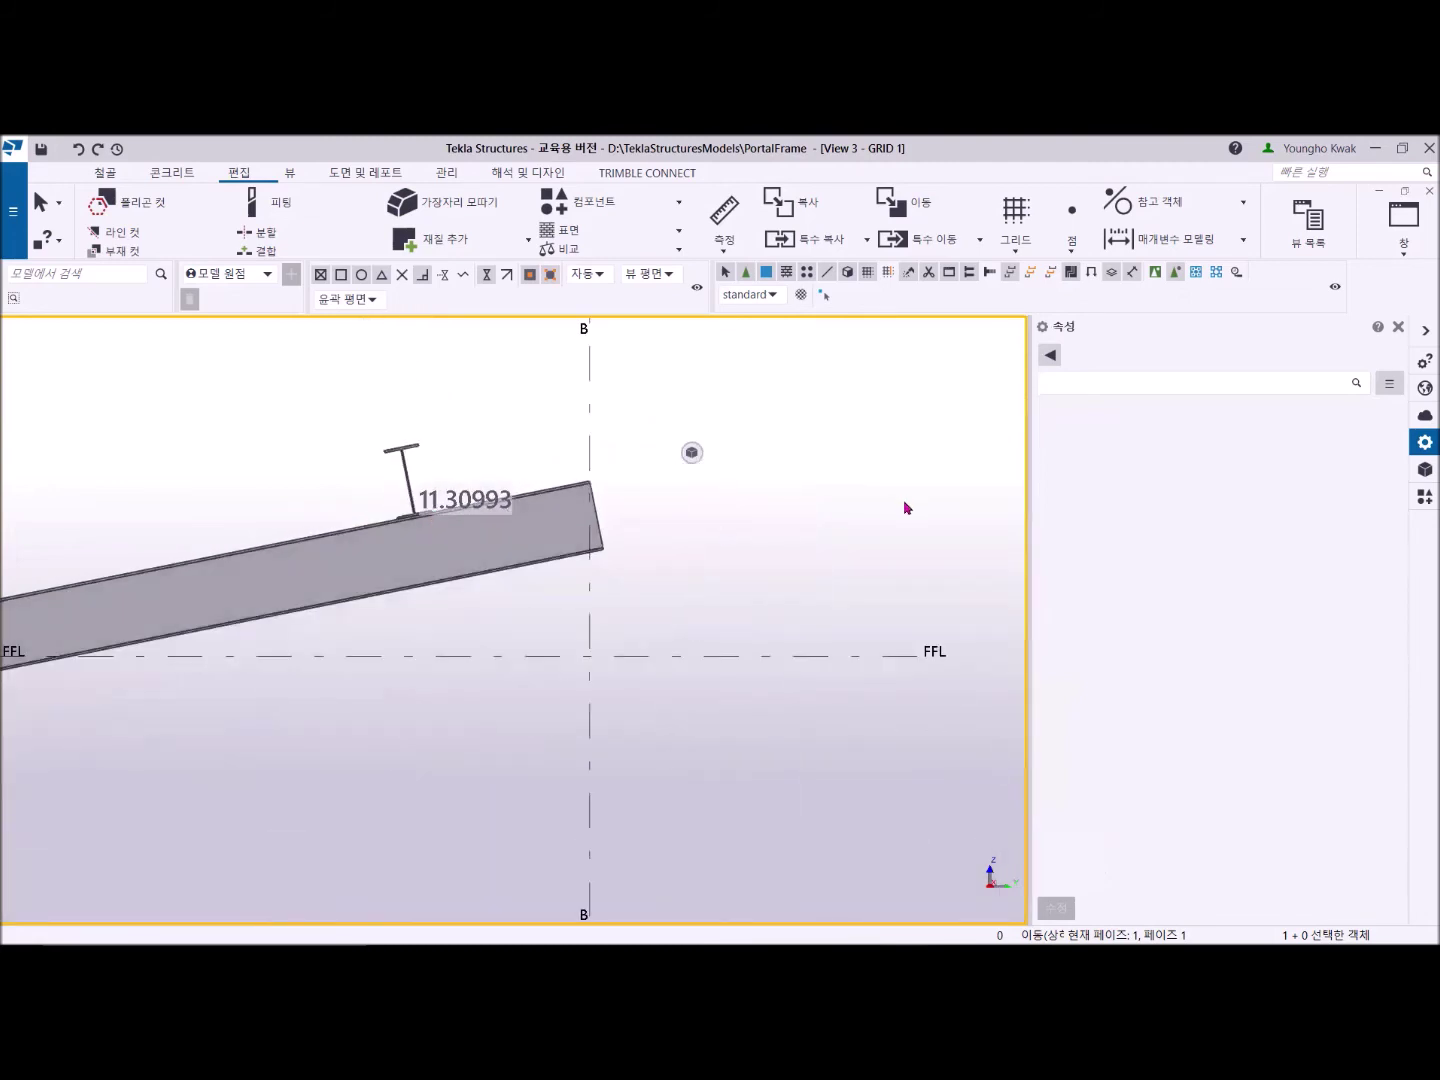
pyautogui.click(1403, 250)
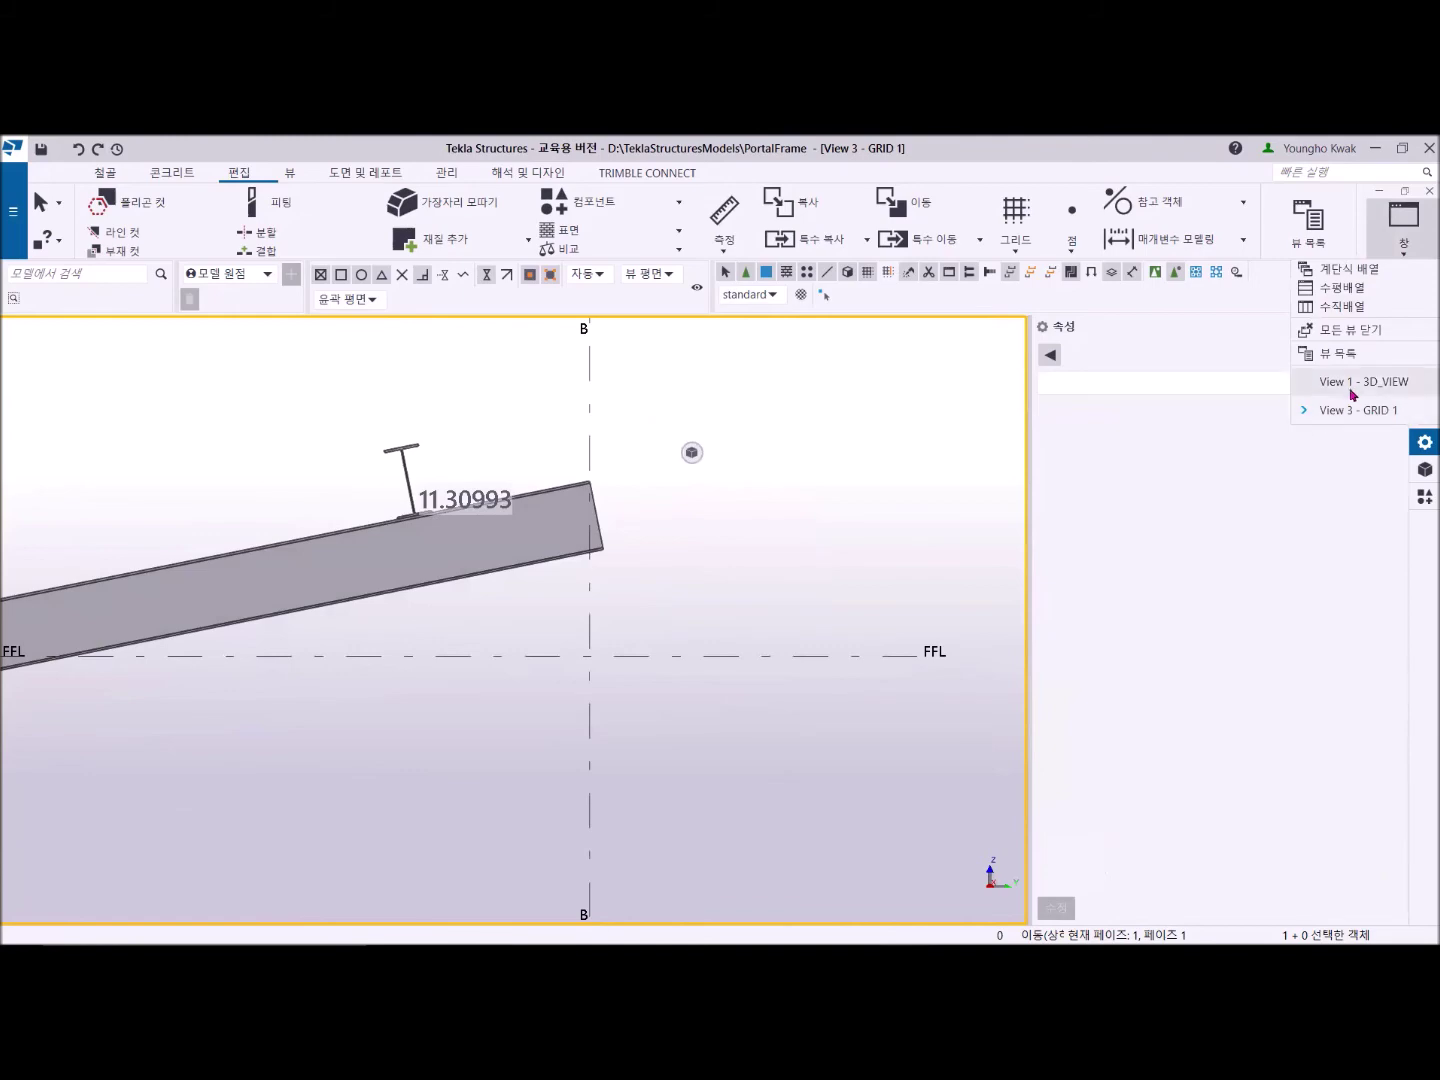
pyautogui.click(1346, 380)
pyautogui.scroll(5, 601, 587)
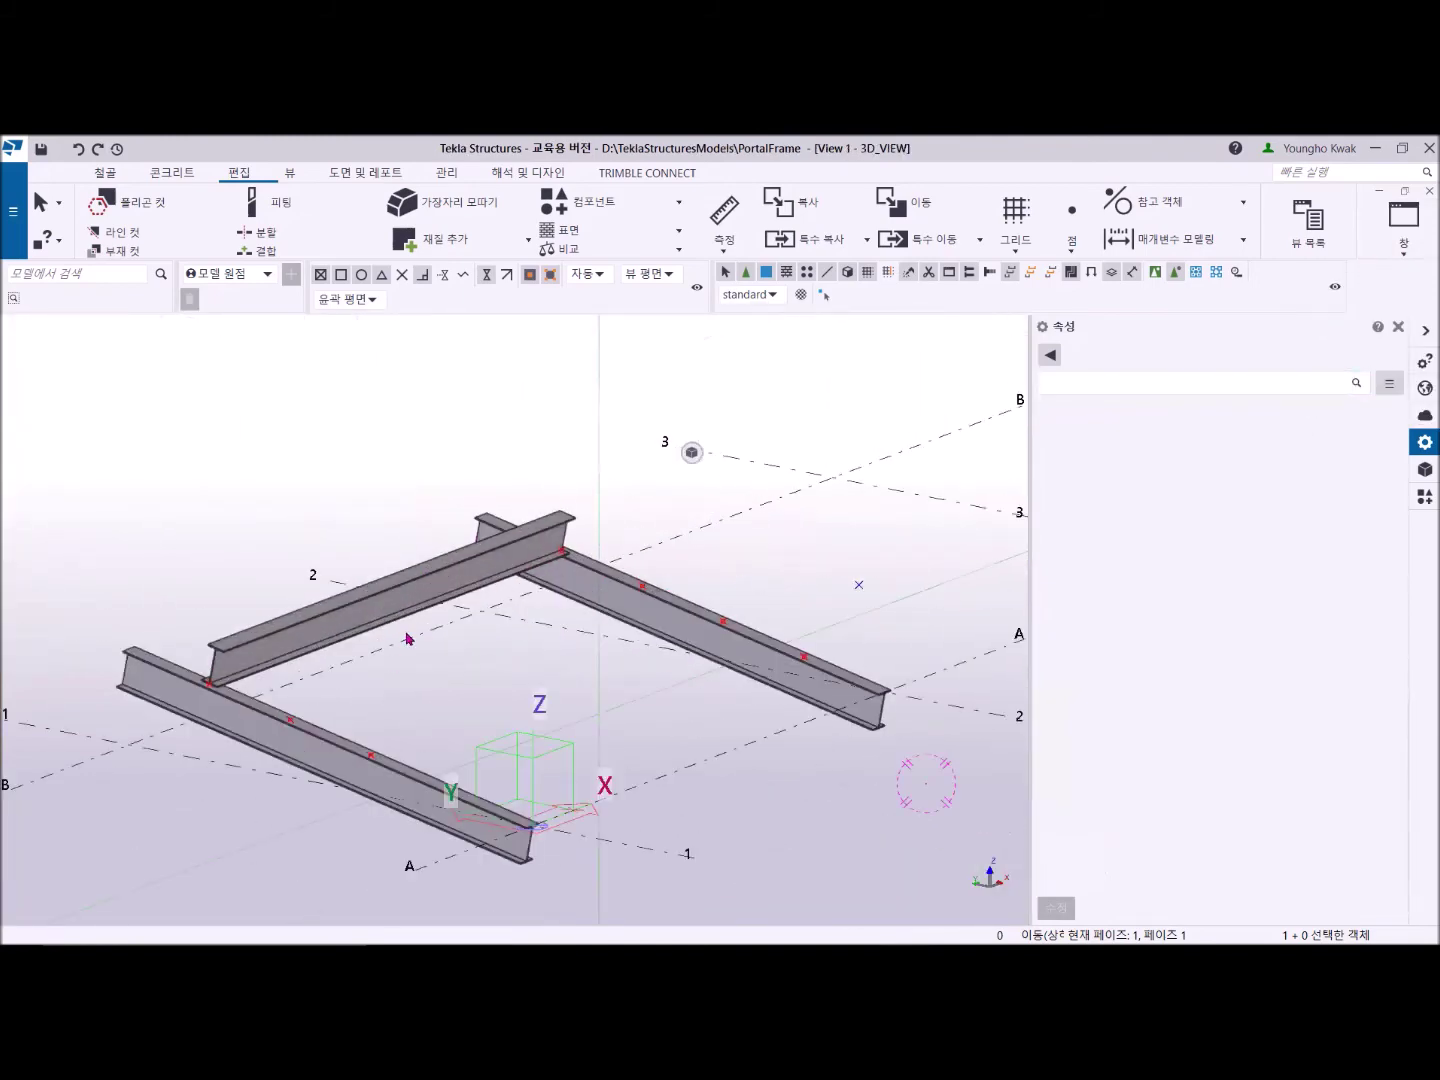
pyautogui.scroll(5, 340, 683)
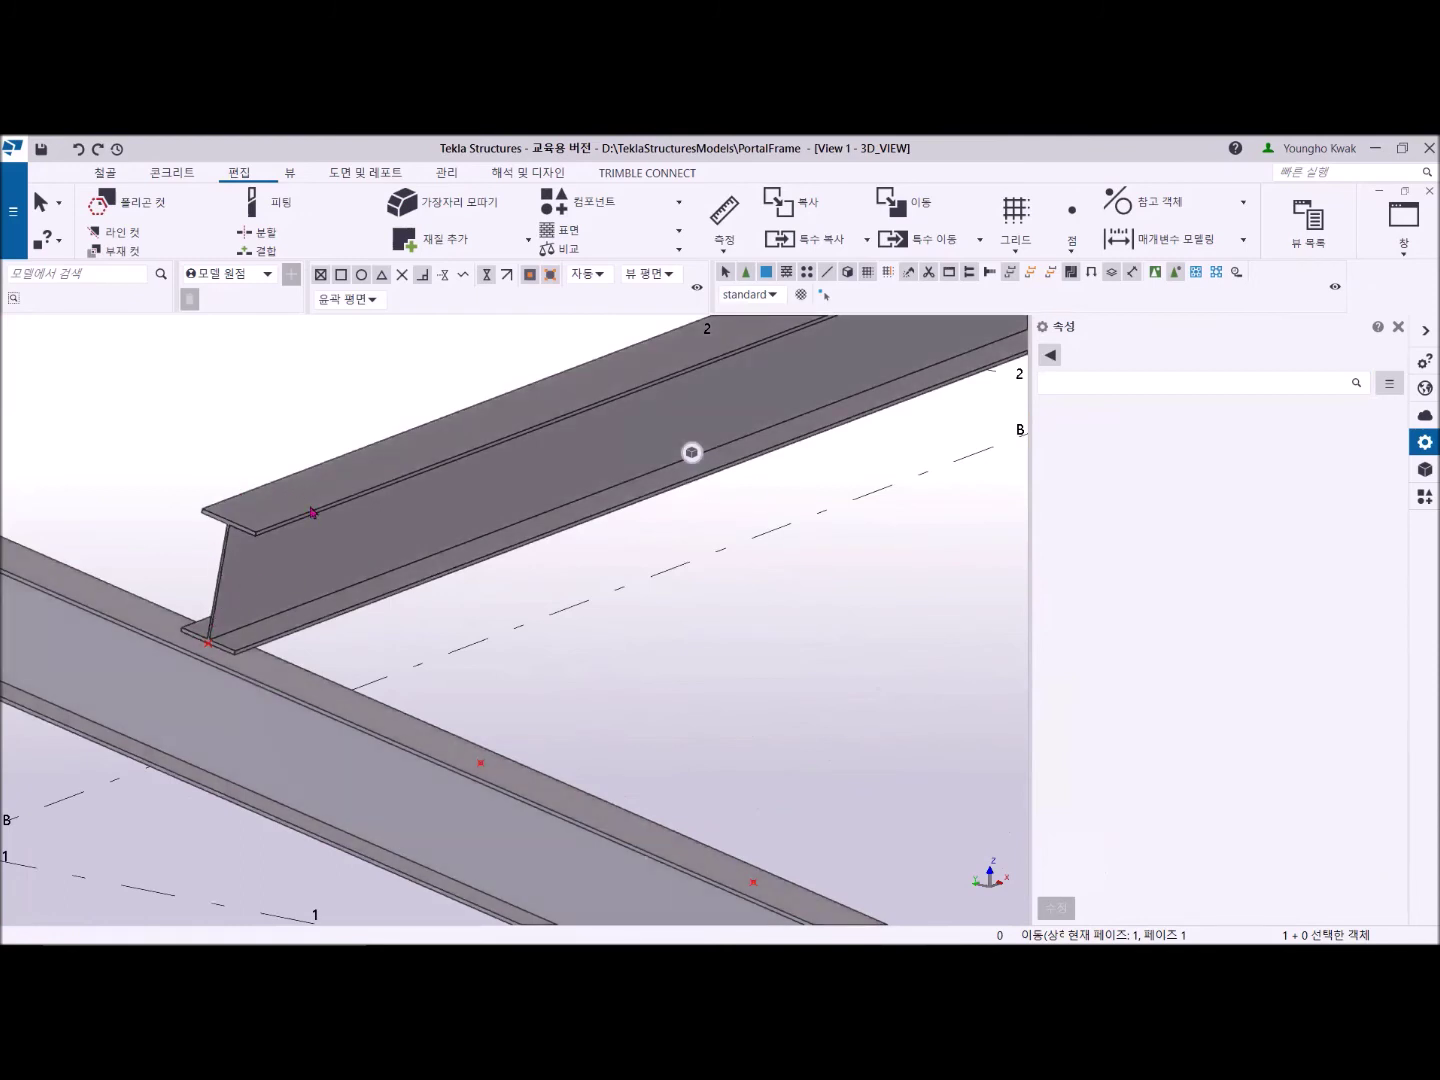
pyautogui.scroll(-10, 311, 512)
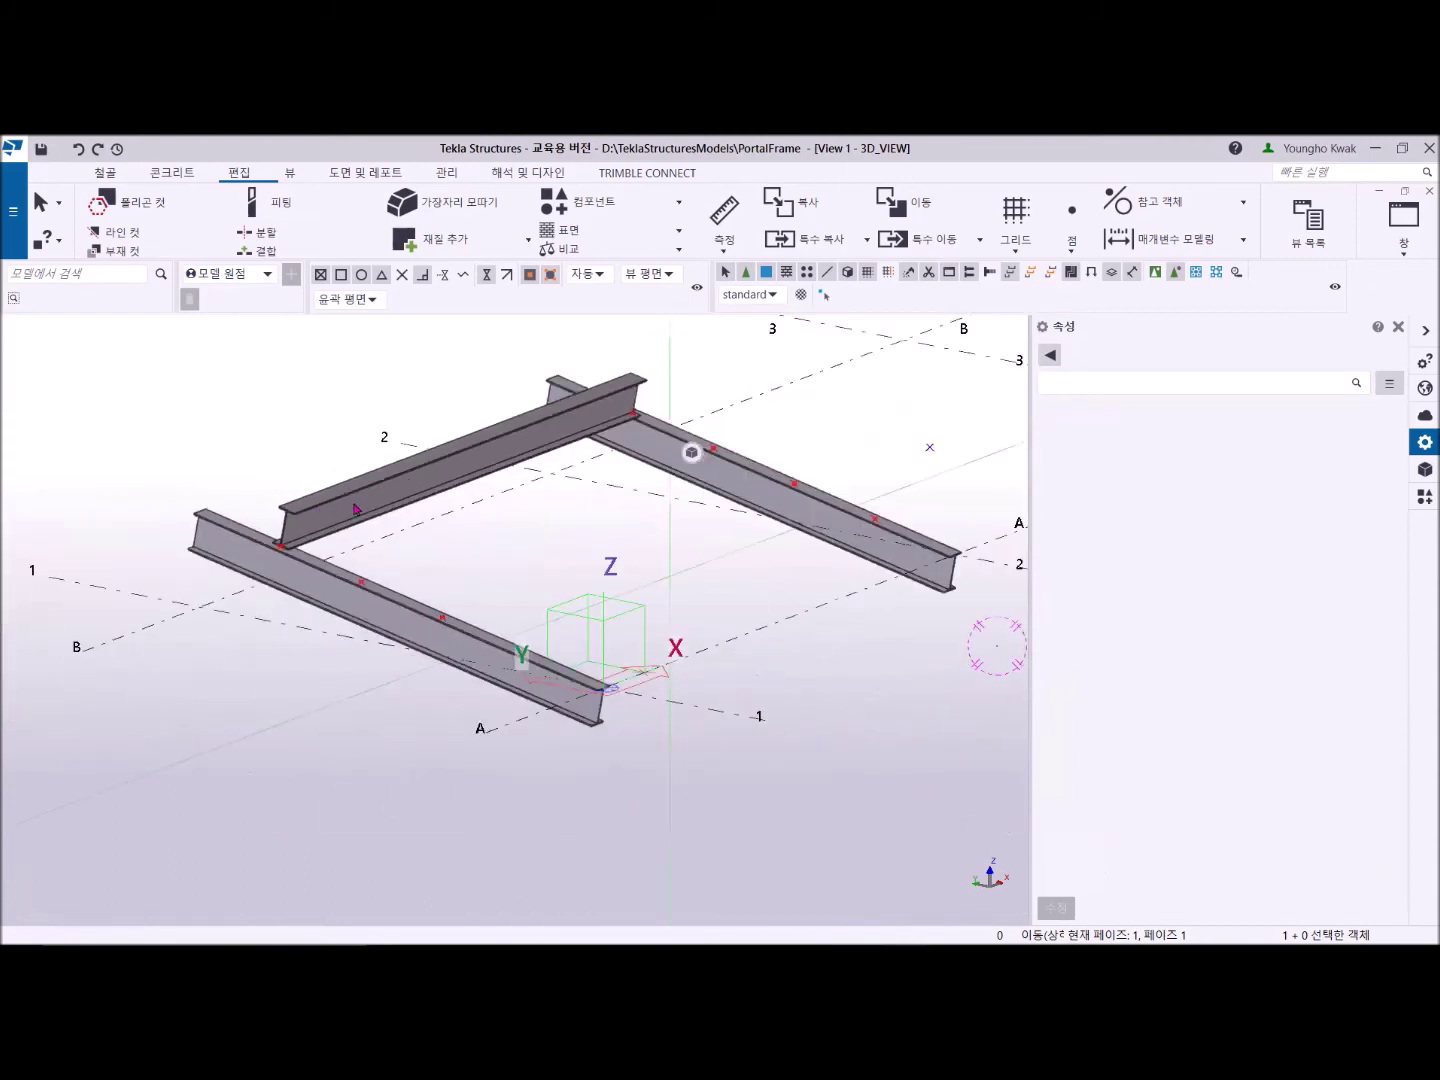
# Start a linear special copy of the cross beam and set the number of copies to 3.
pyautogui.click(384, 483)
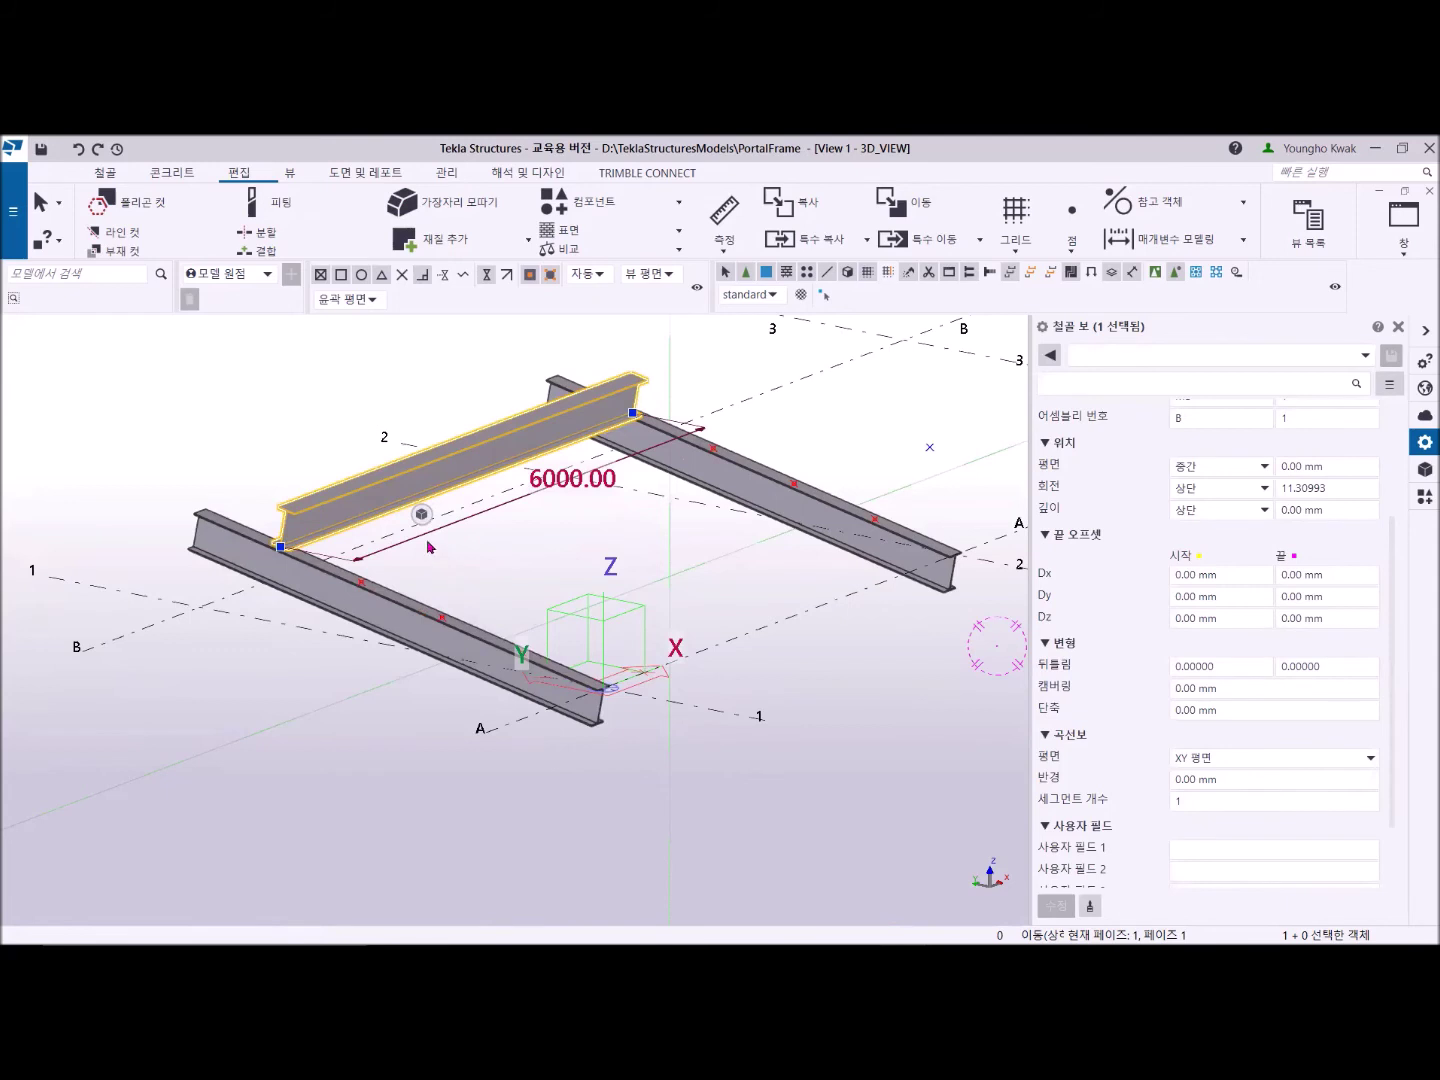
pyautogui.rightClick(268, 374)
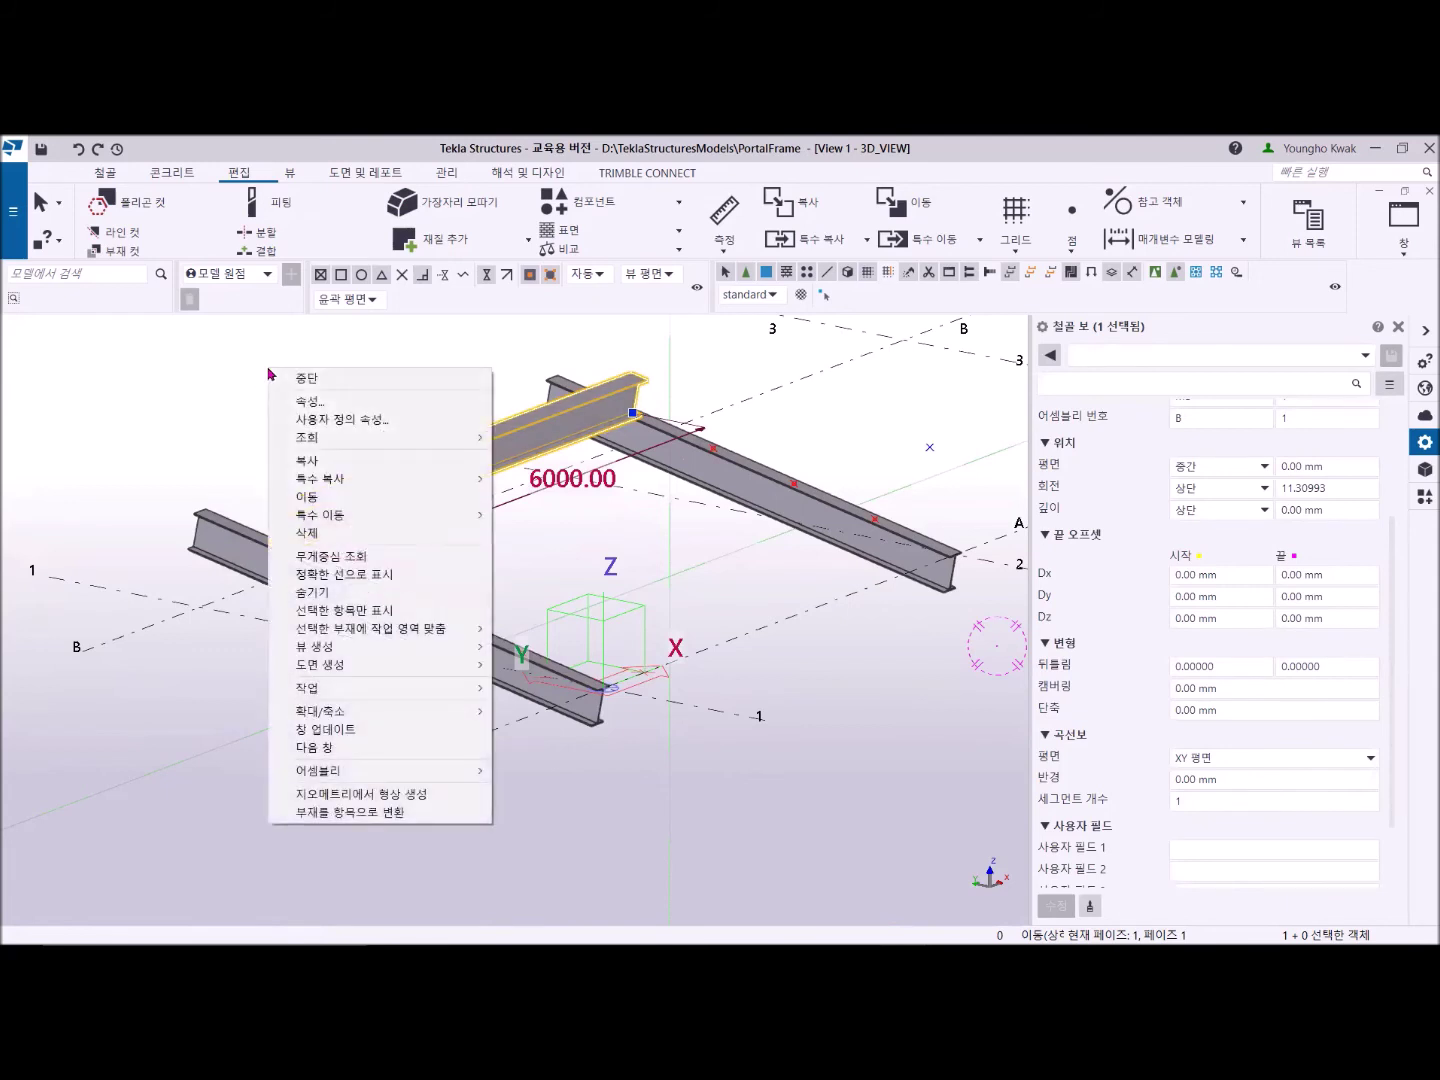
pyautogui.moveTo(368, 482)
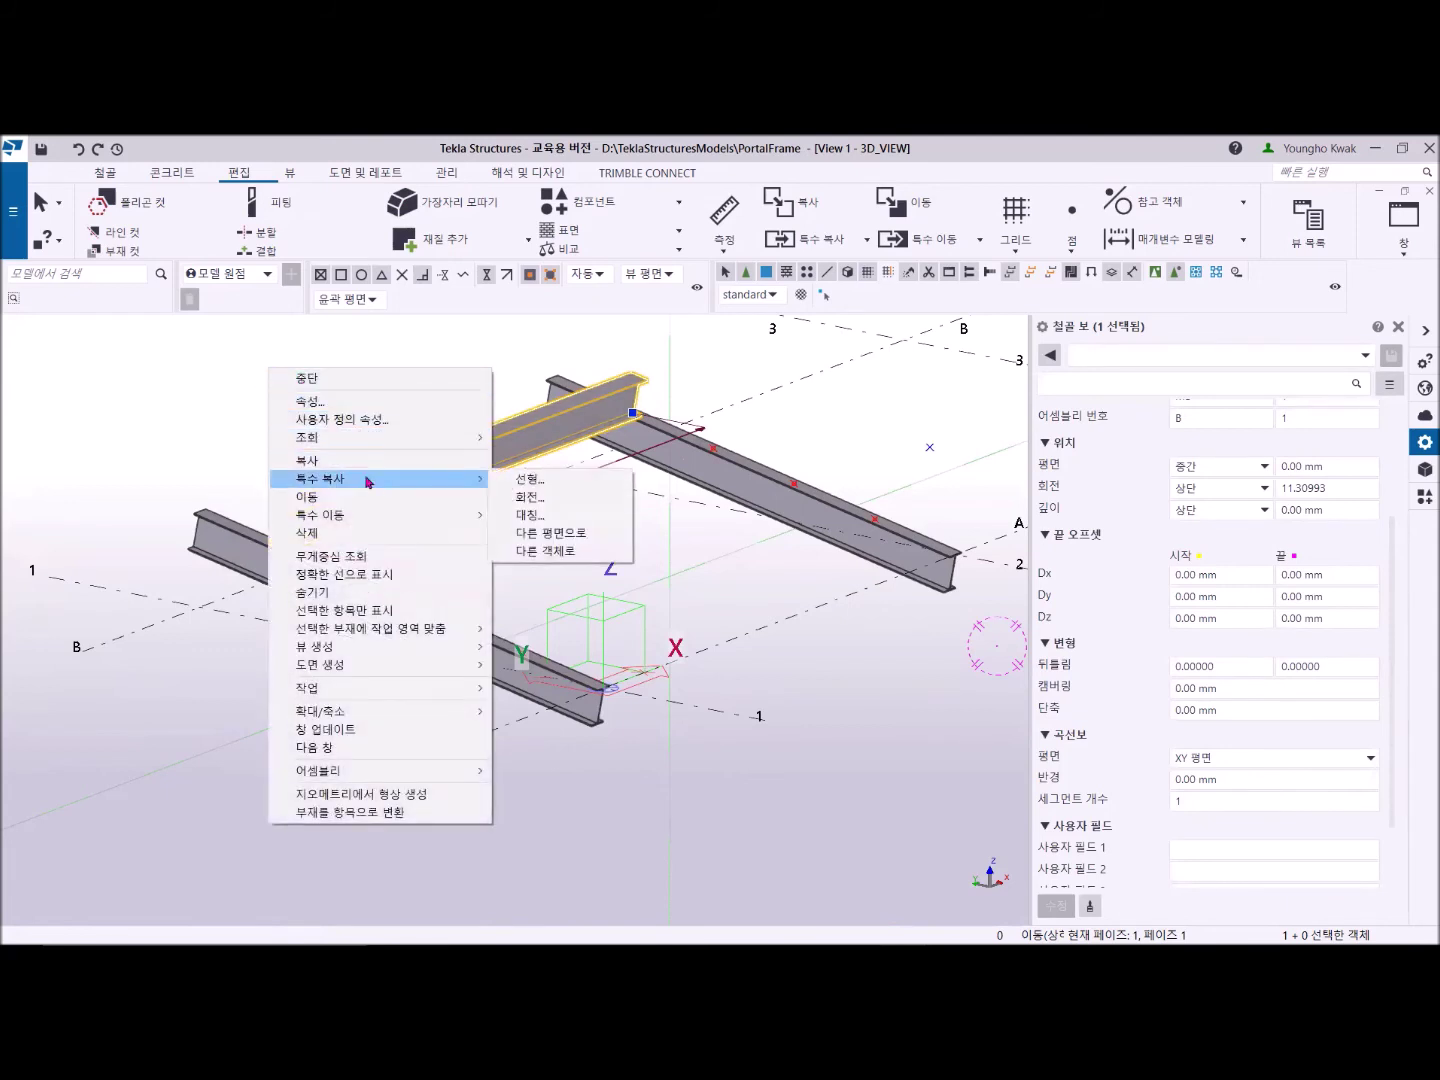
pyautogui.click(523, 480)
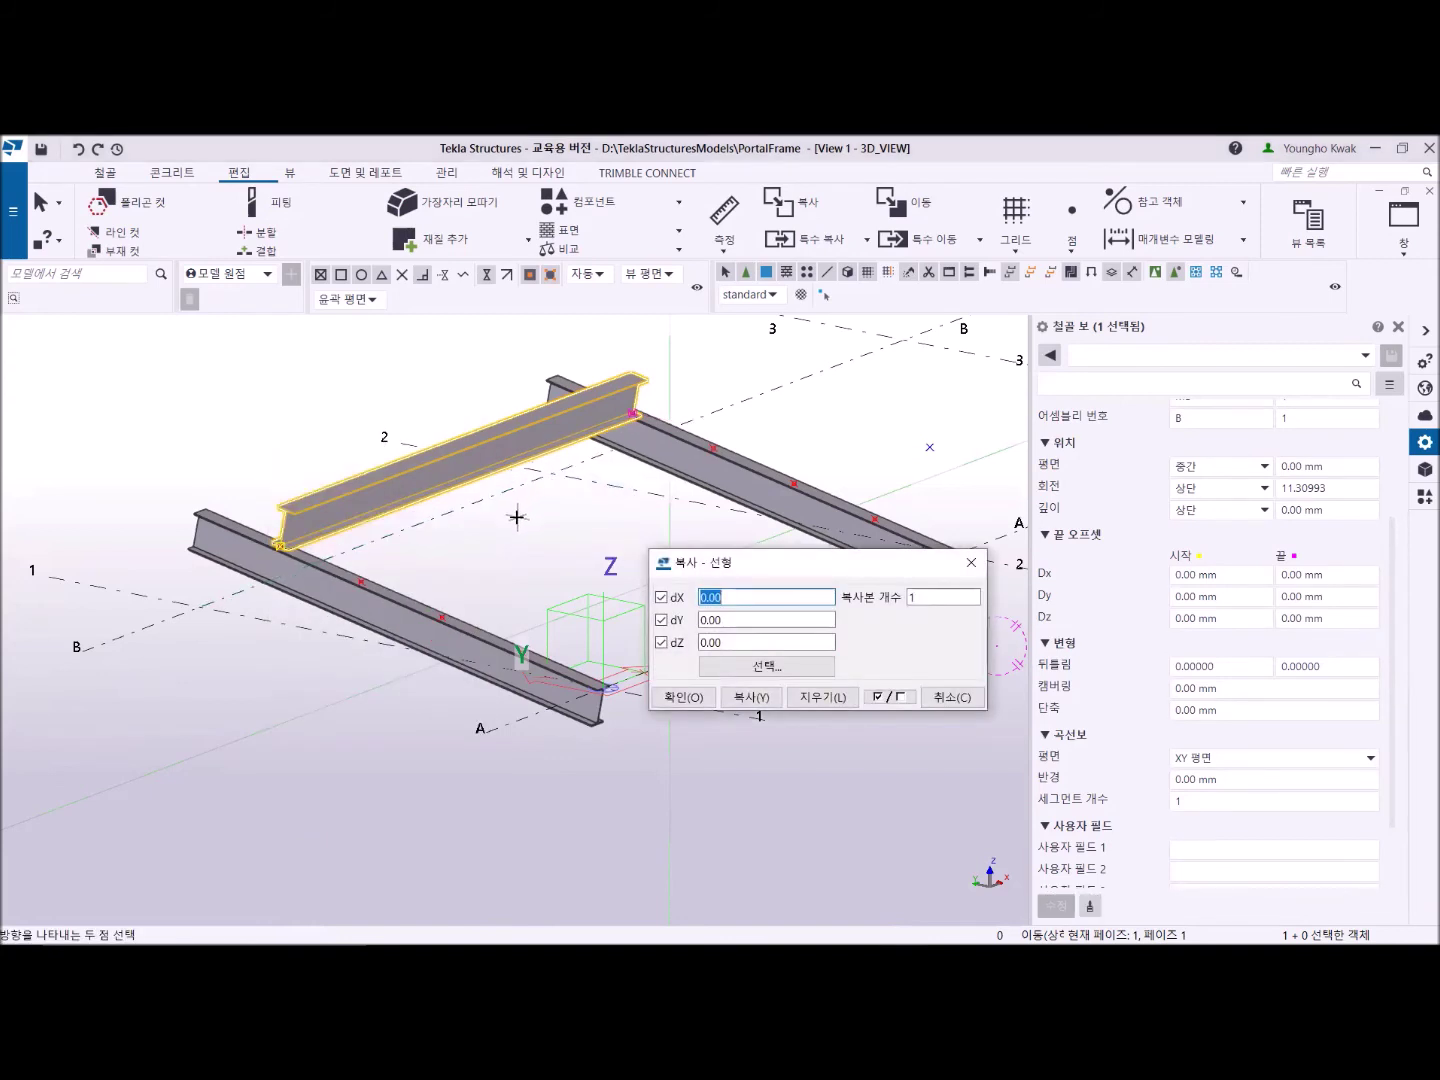
pyautogui.scroll(2, 480, 625)
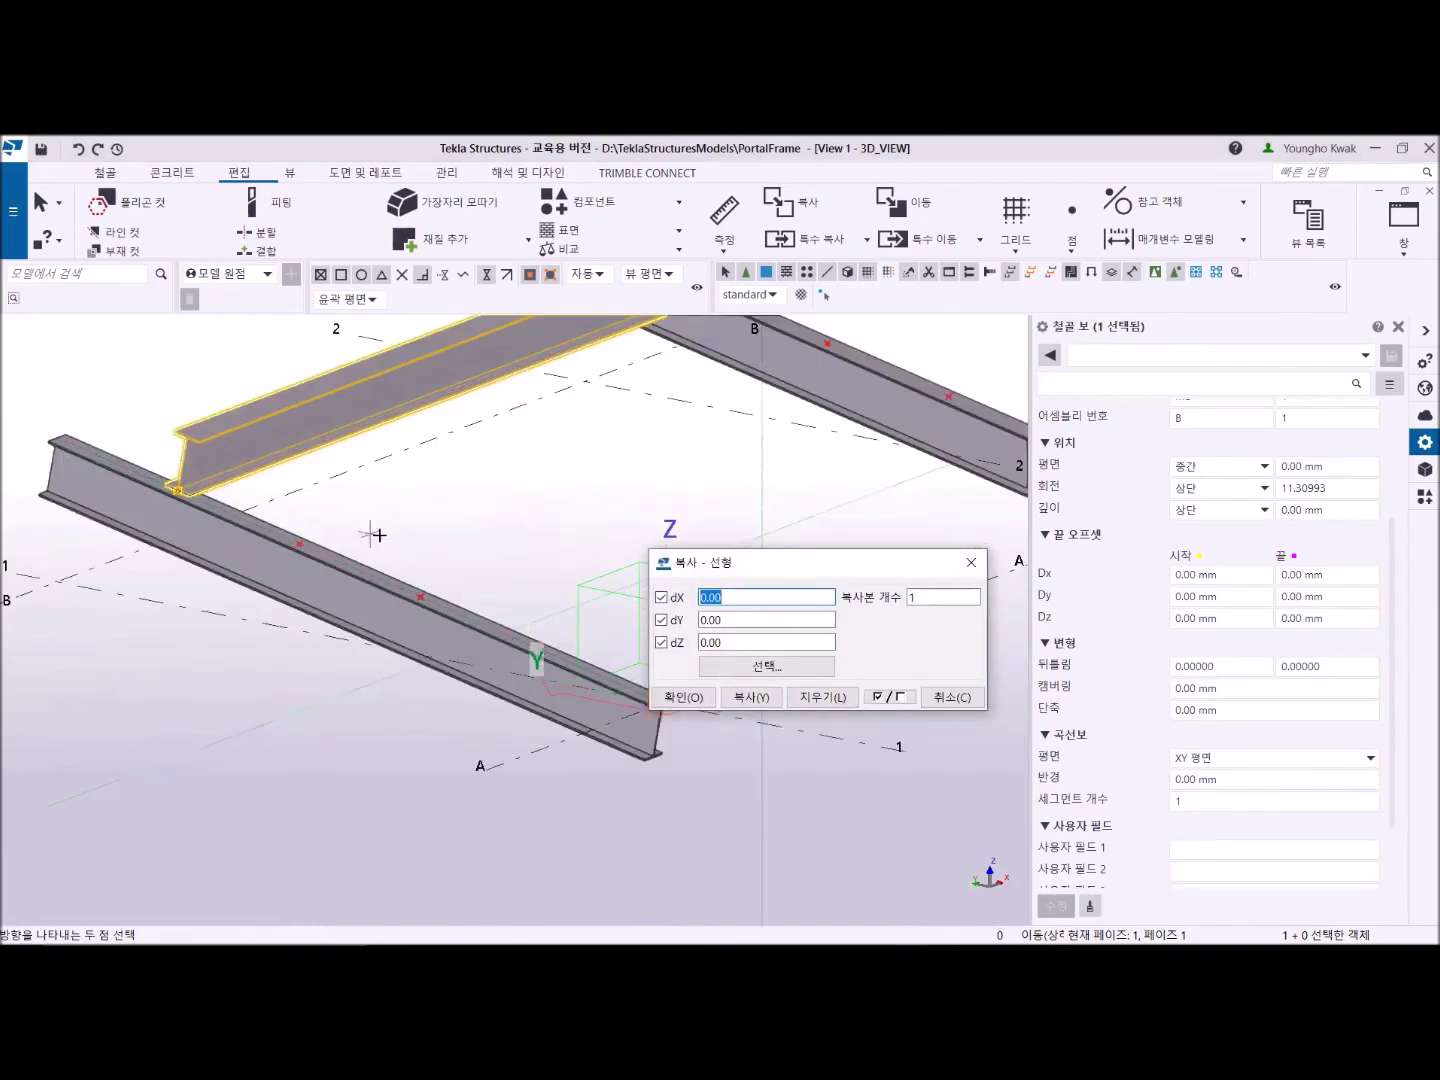
pyautogui.doubleClick(910, 597)
pyautogui.write('3')
# Pick the copy offset from the cross beam's end to the next point down the slope (dY -1000, dZ -200), create the copies and end the command.
pyautogui.scroll(2, 192, 509)
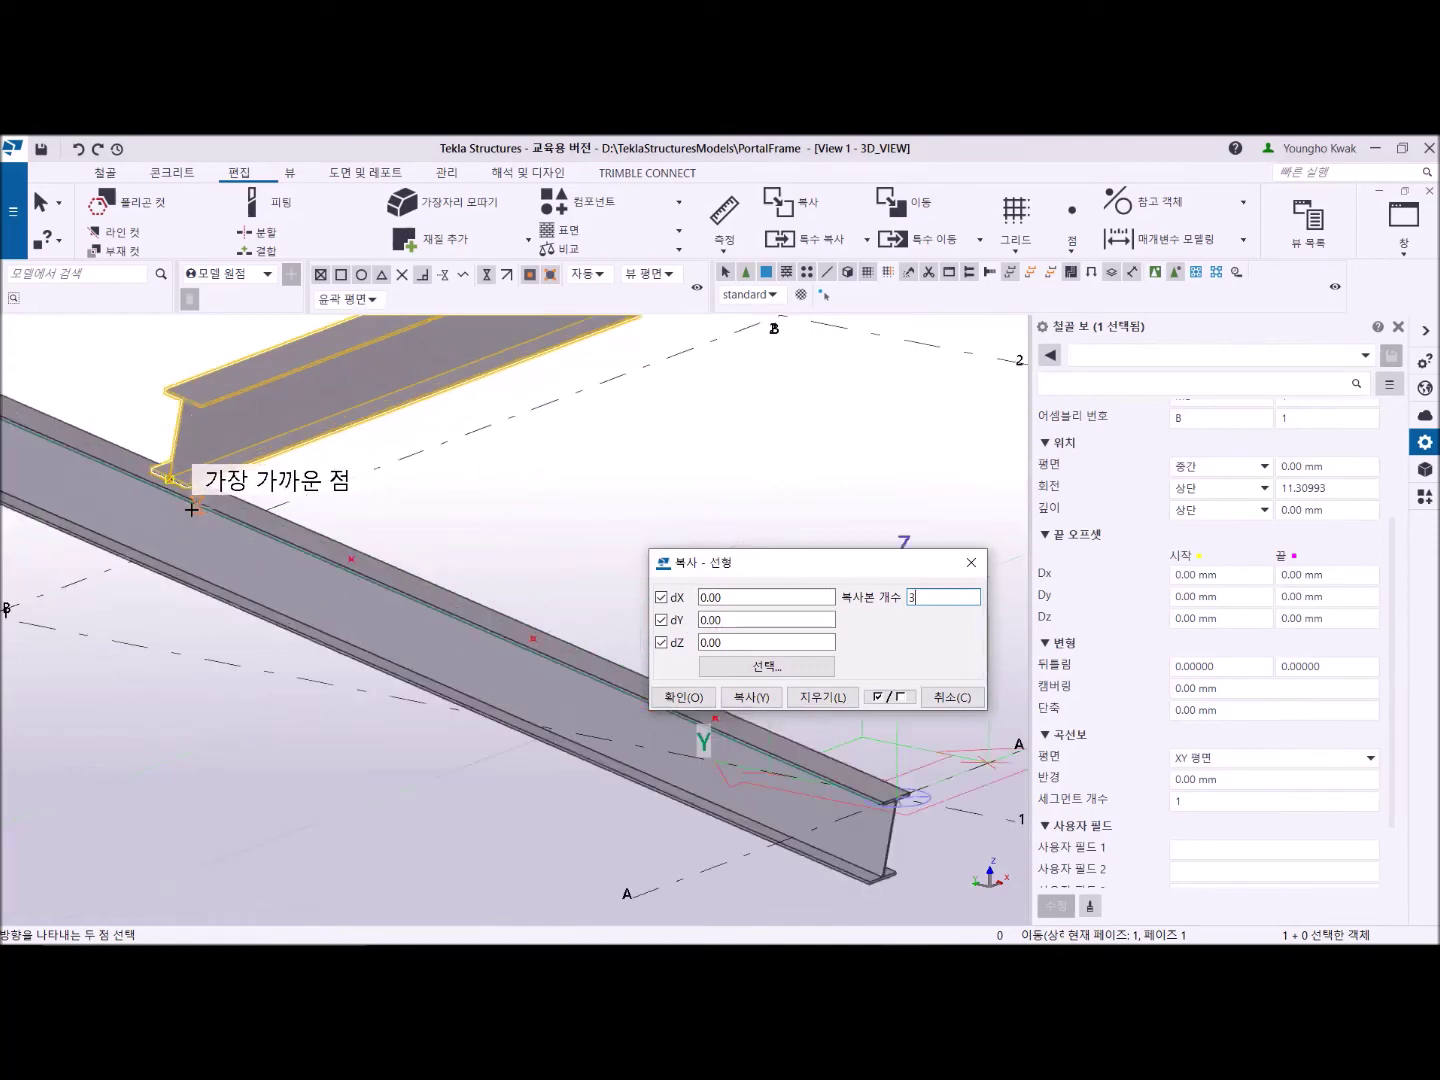
pyautogui.click(168, 479)
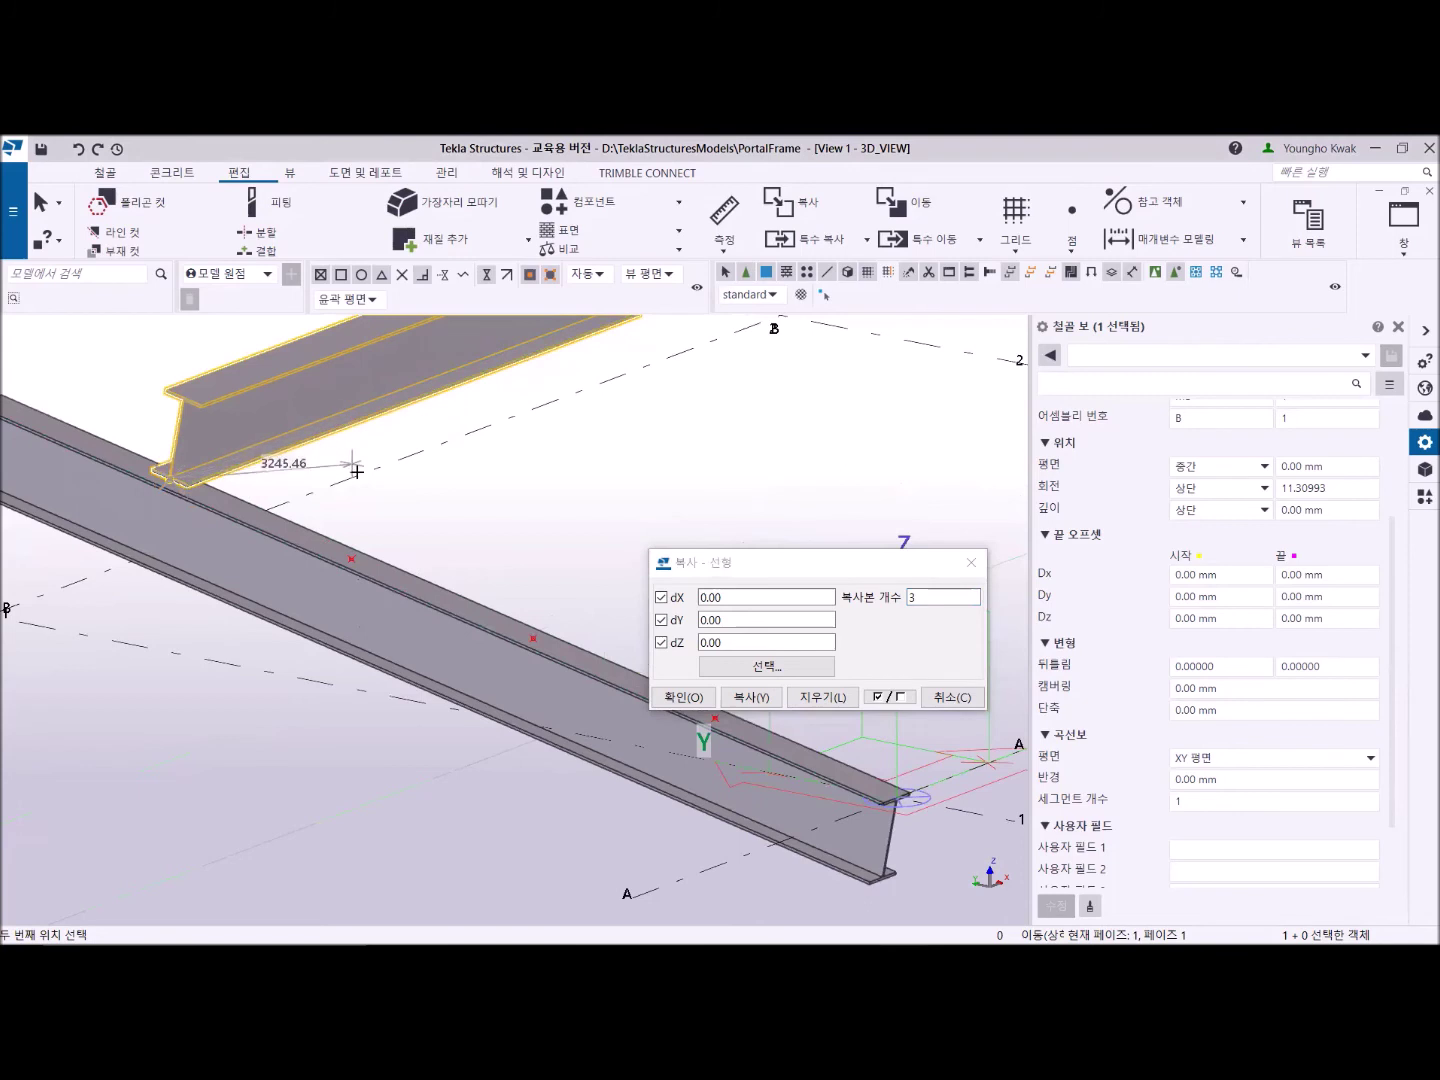
pyautogui.click(352, 565)
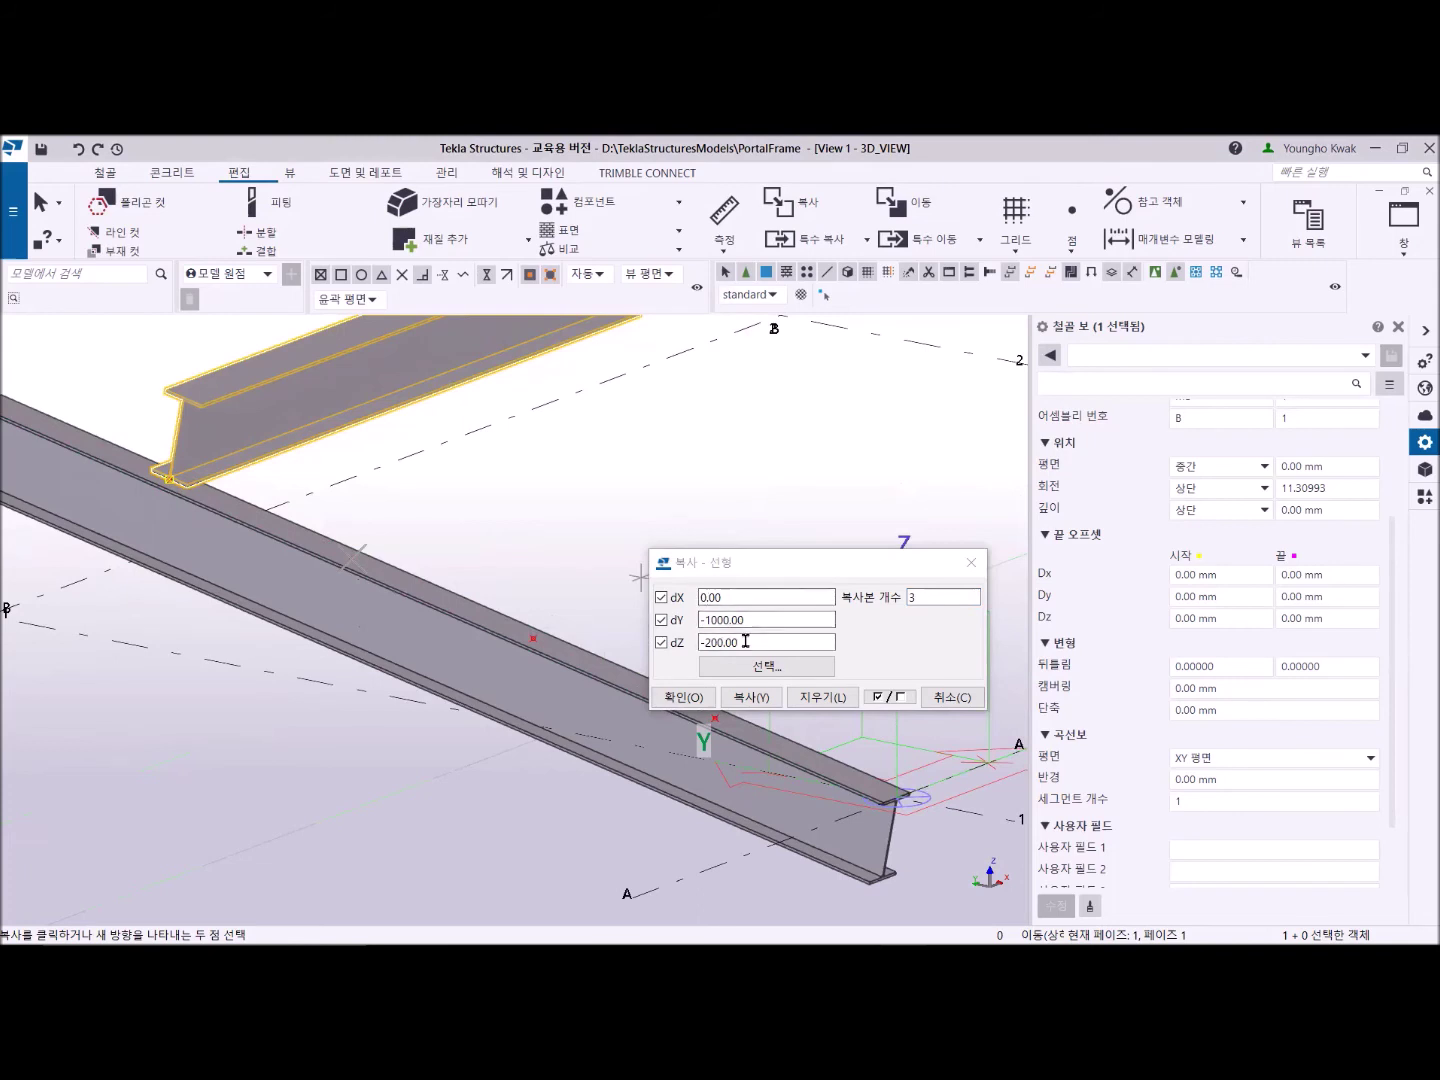
pyautogui.click(740, 695)
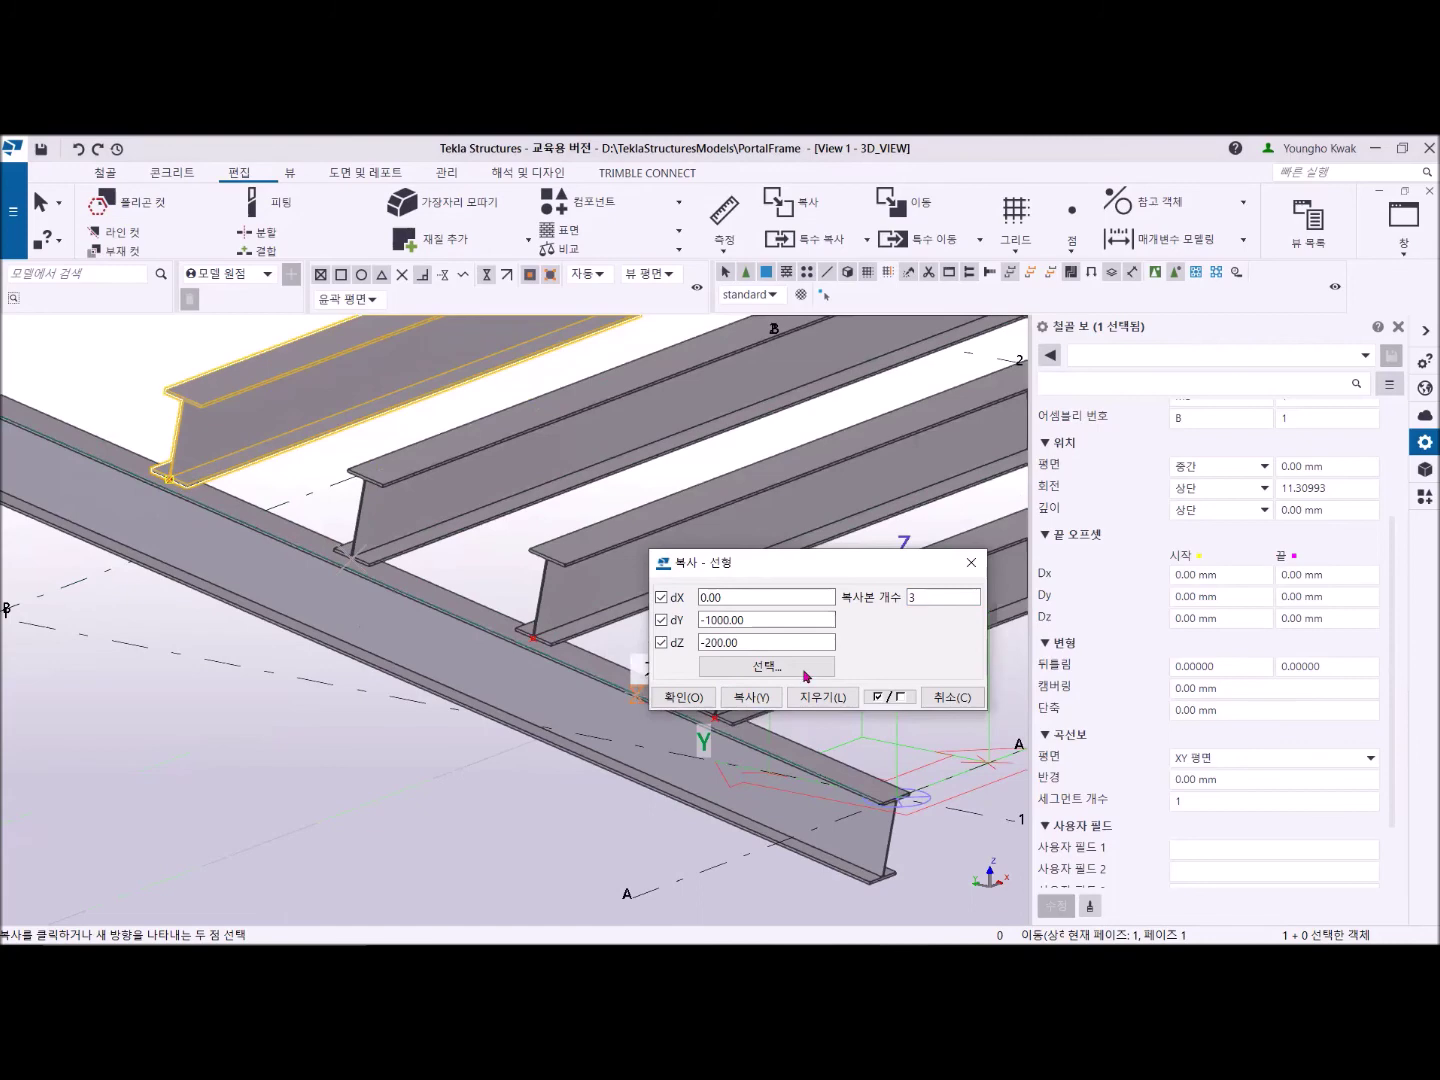
pyautogui.rightClick(66, 668)
pyautogui.click(122, 396)
# Examine the copied cross beams along both sloped beams from several angles, clearing the current selection.
pyautogui.scroll(-5, 260, 518)
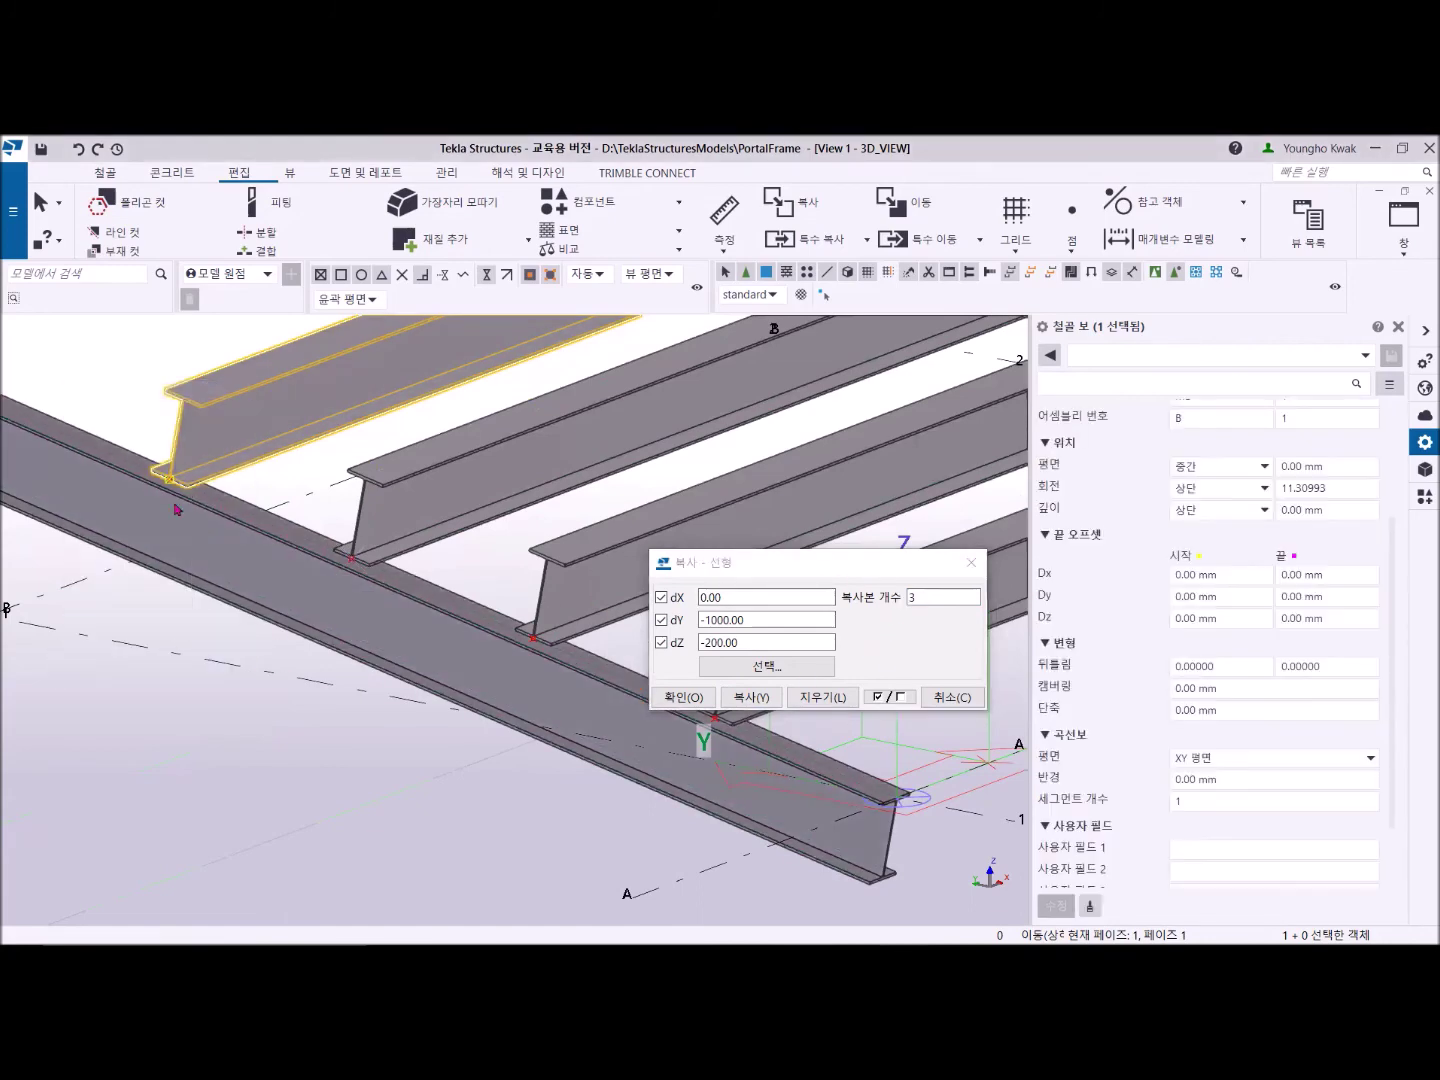
pyautogui.moveTo(413, 687)
pyautogui.keyDown('ctrl'); pyautogui.mouseDown(button='middle')
pyautogui.moveTo(366, 707)
pyautogui.moveTo(296, 694)
pyautogui.moveTo(330, 657)
pyautogui.moveTo(402, 680)
pyautogui.mouseUp(button='middle'); pyautogui.keyUp('ctrl')
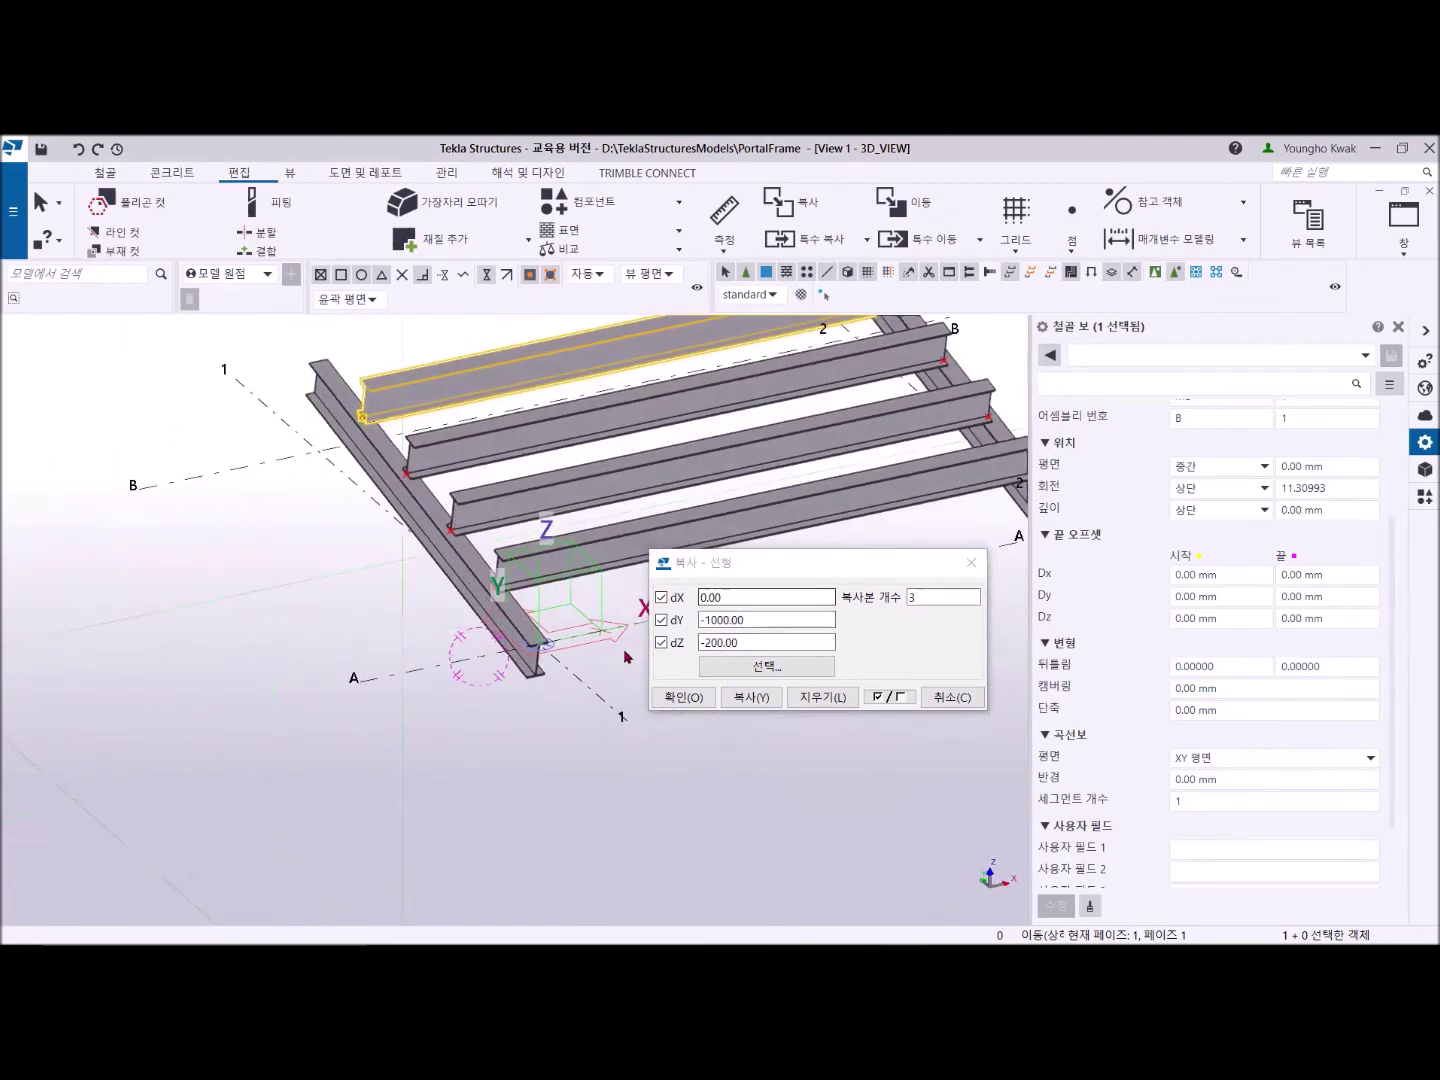
pyautogui.keyDown('ctrl'); pyautogui.moveTo(562, 701); pyautogui.dragTo(616, 640, button='middle'); pyautogui.keyUp('ctrl')
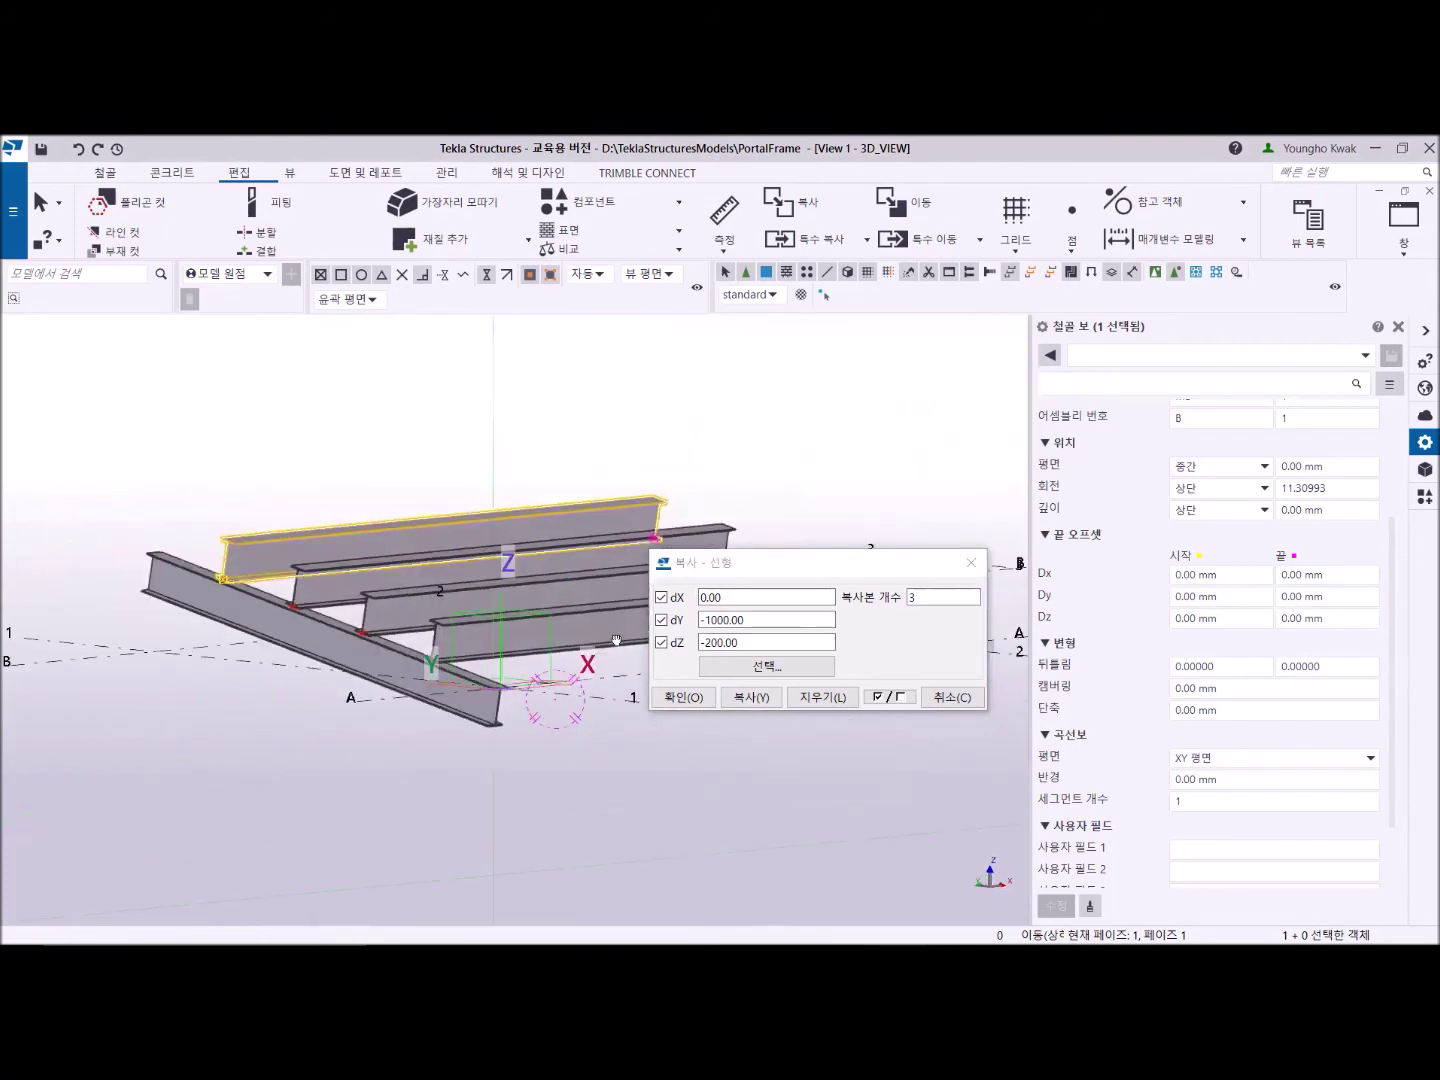
pyautogui.scroll(3, 616, 642)
pyautogui.moveTo(567, 509); pyautogui.dragTo(541, 457, button='middle')
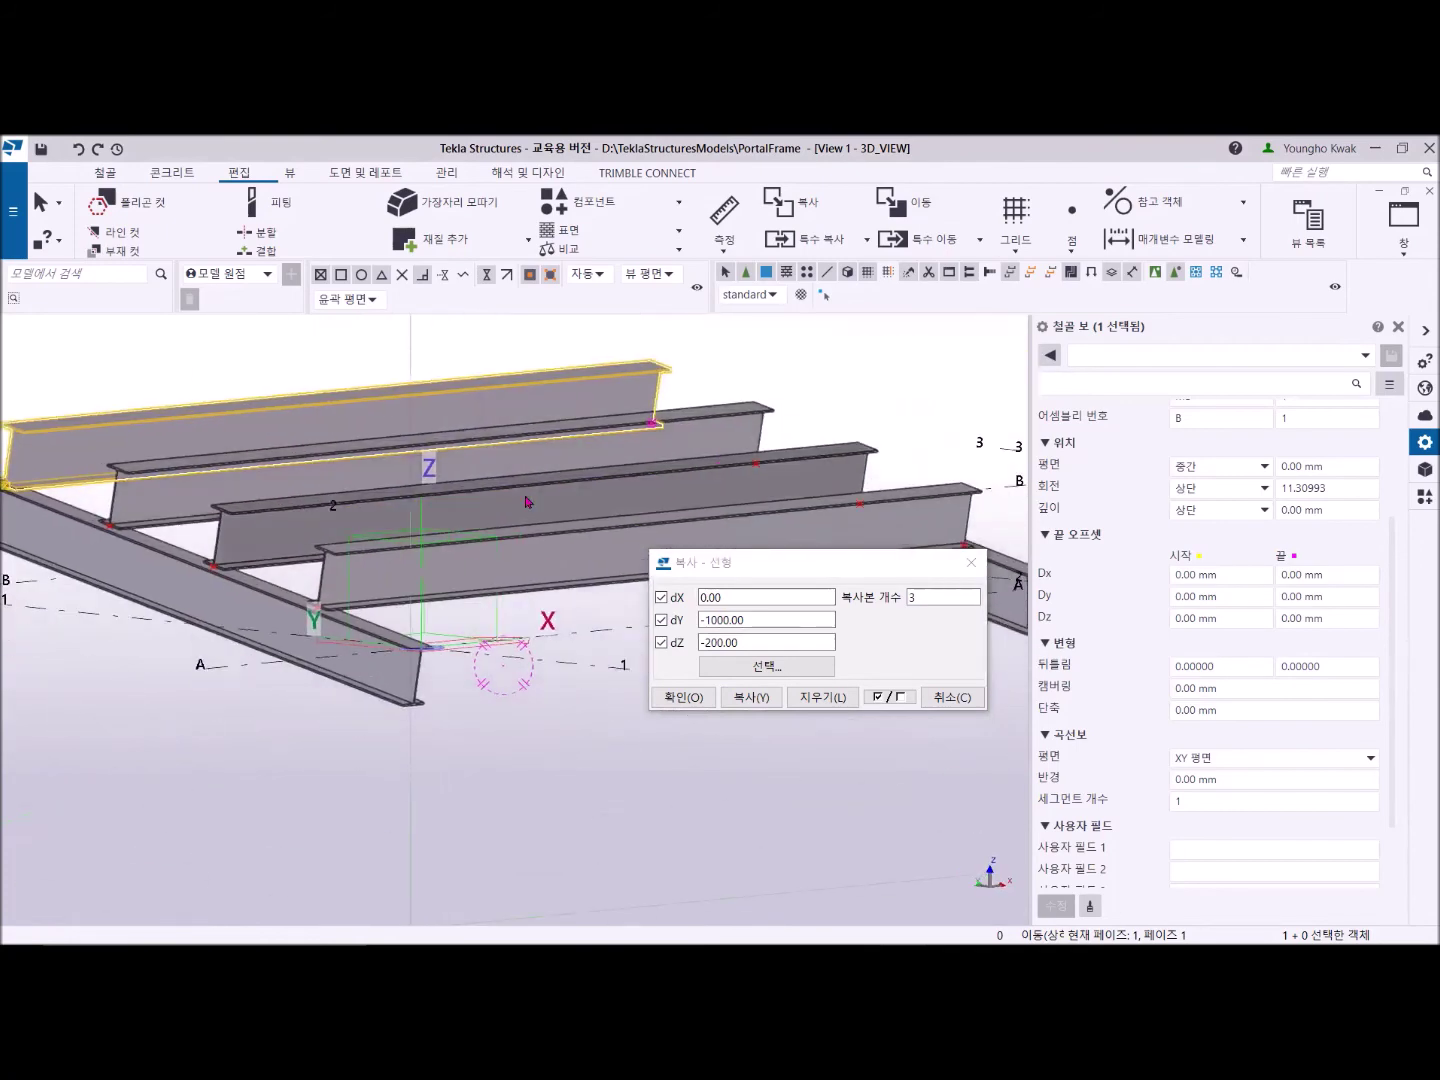
pyautogui.scroll(-3, 541, 457)
pyautogui.click(713, 768)
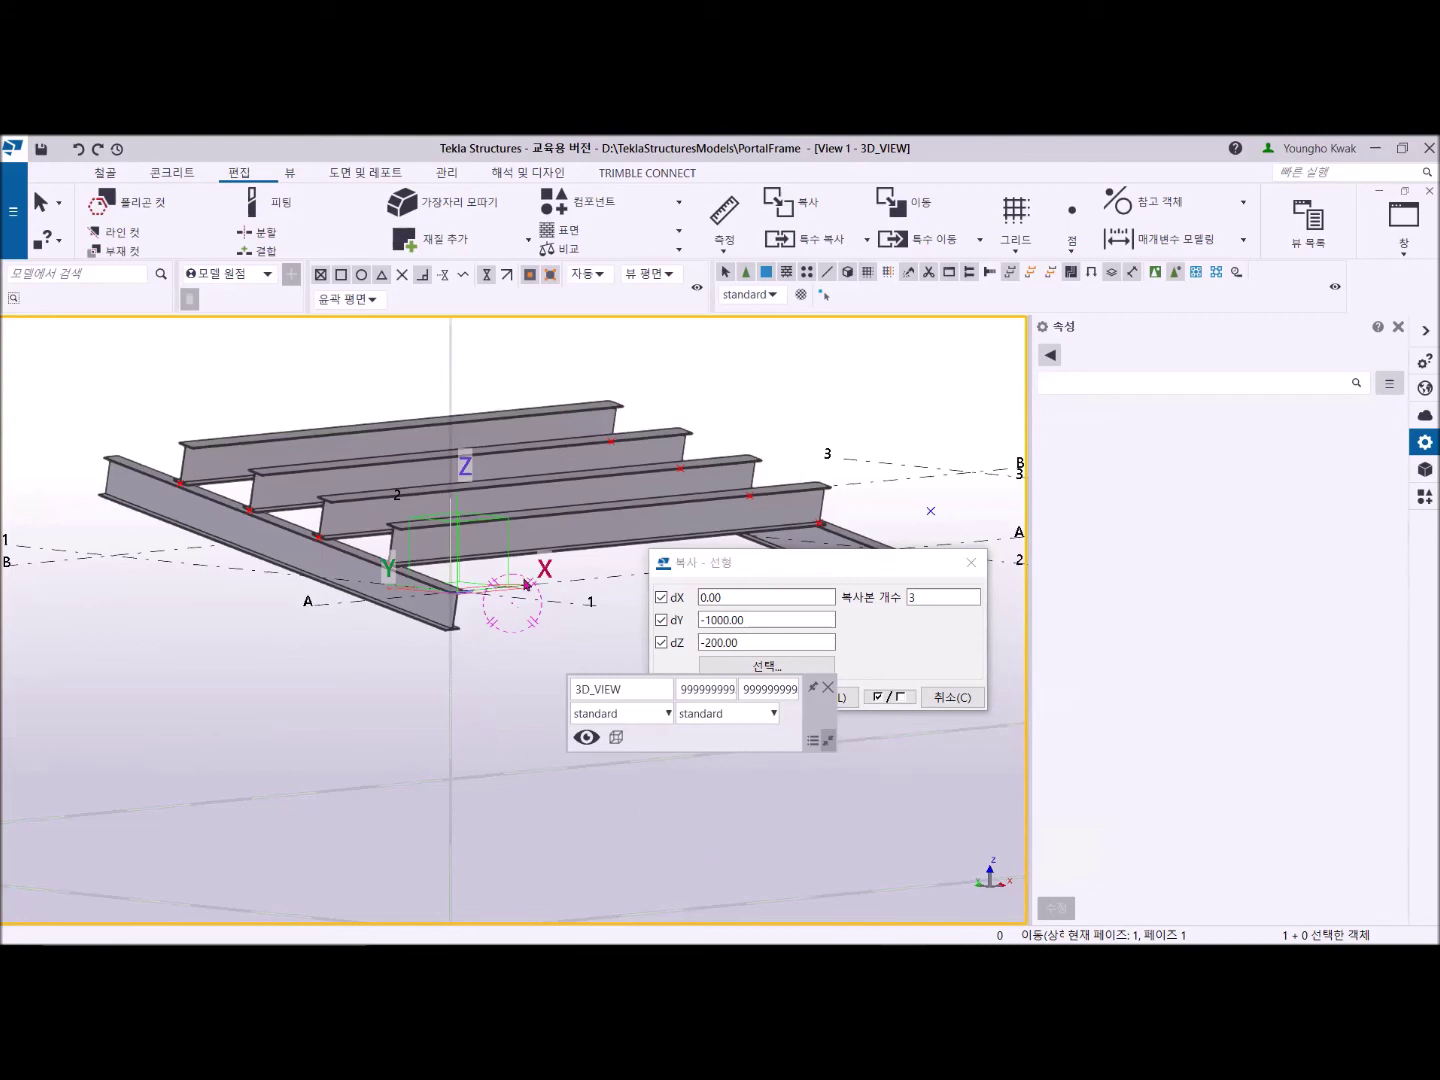
pyautogui.moveTo(505, 565); pyautogui.dragTo(485, 515, button='middle')
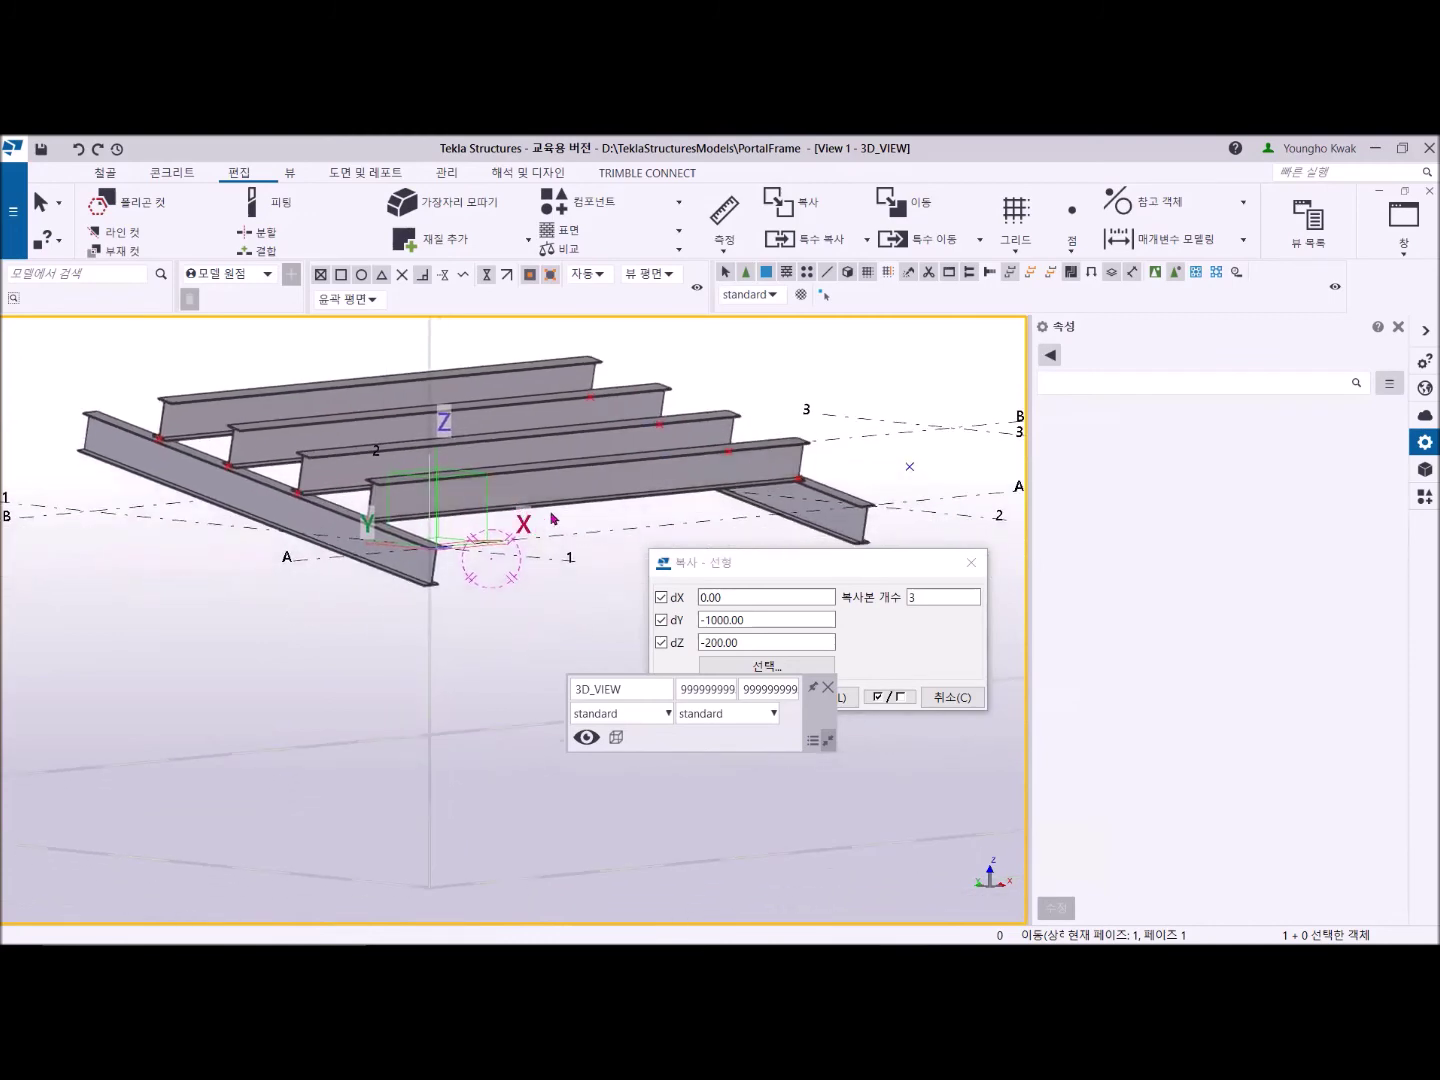
pyautogui.keyDown('ctrl'); pyautogui.moveTo(585, 550); pyautogui.dragTo(391, 683, button='middle'); pyautogui.keyUp('ctrl')
pyautogui.scroll(2, 391, 683)
# Change the profile of all four cross beams to C150X75X20X3.2 from the CC profiles and apply the modification.
pyautogui.click(498, 560)
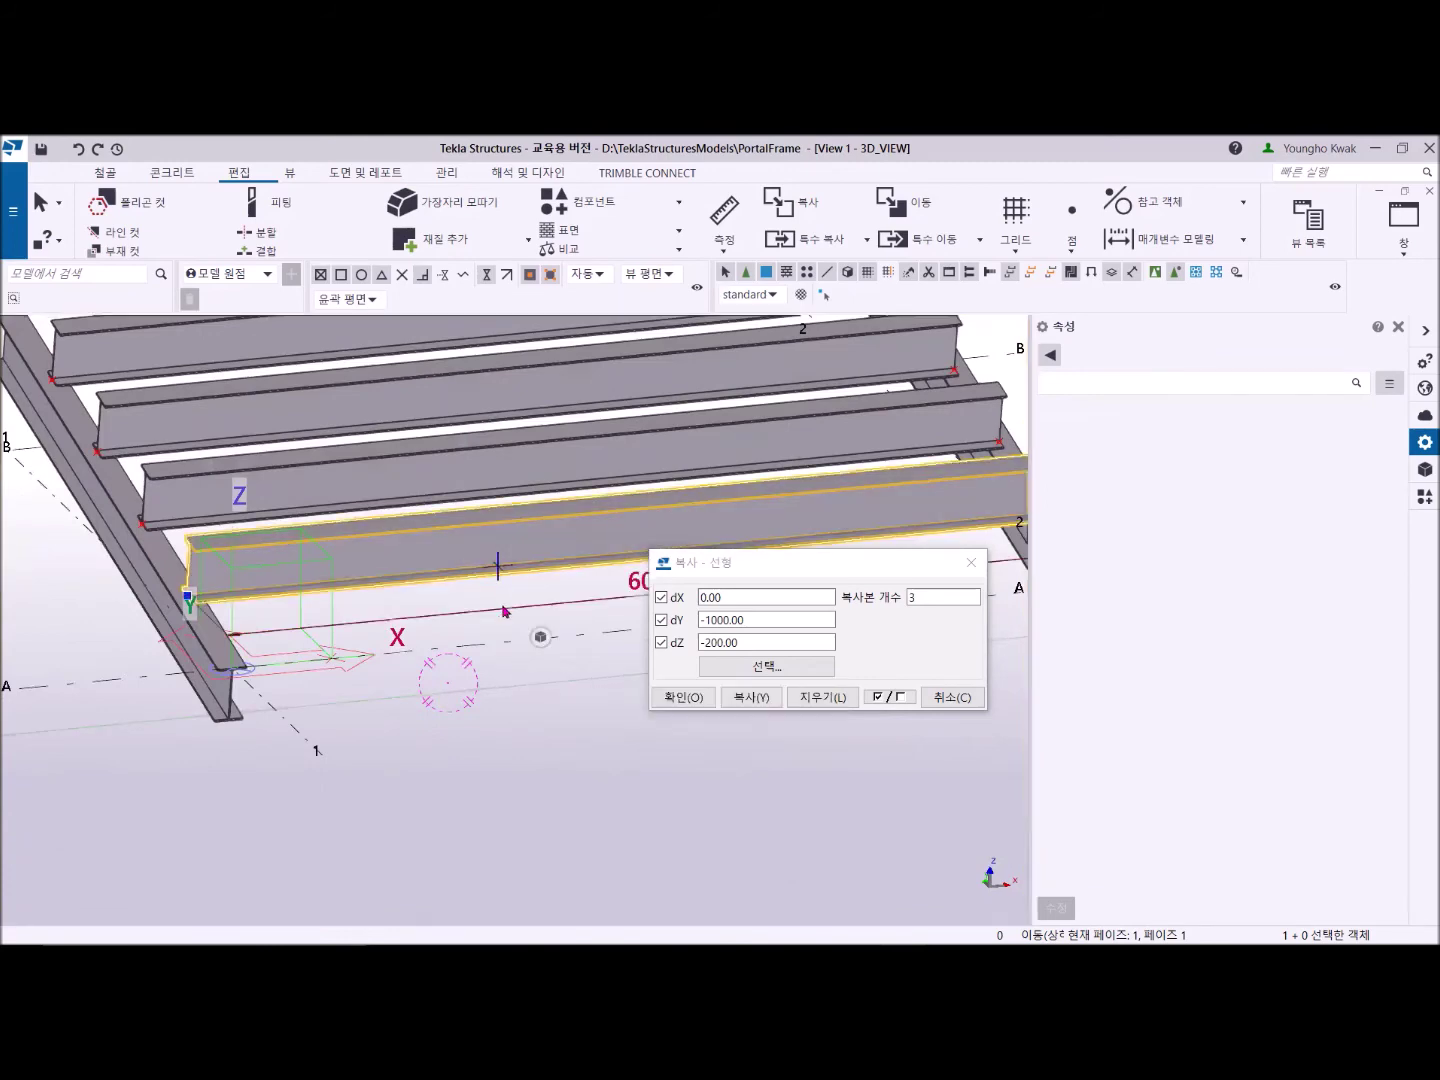
pyautogui.scroll(-4, 502, 590)
pyautogui.moveTo(492, 622); pyautogui.dragTo(317, 663, button='middle')
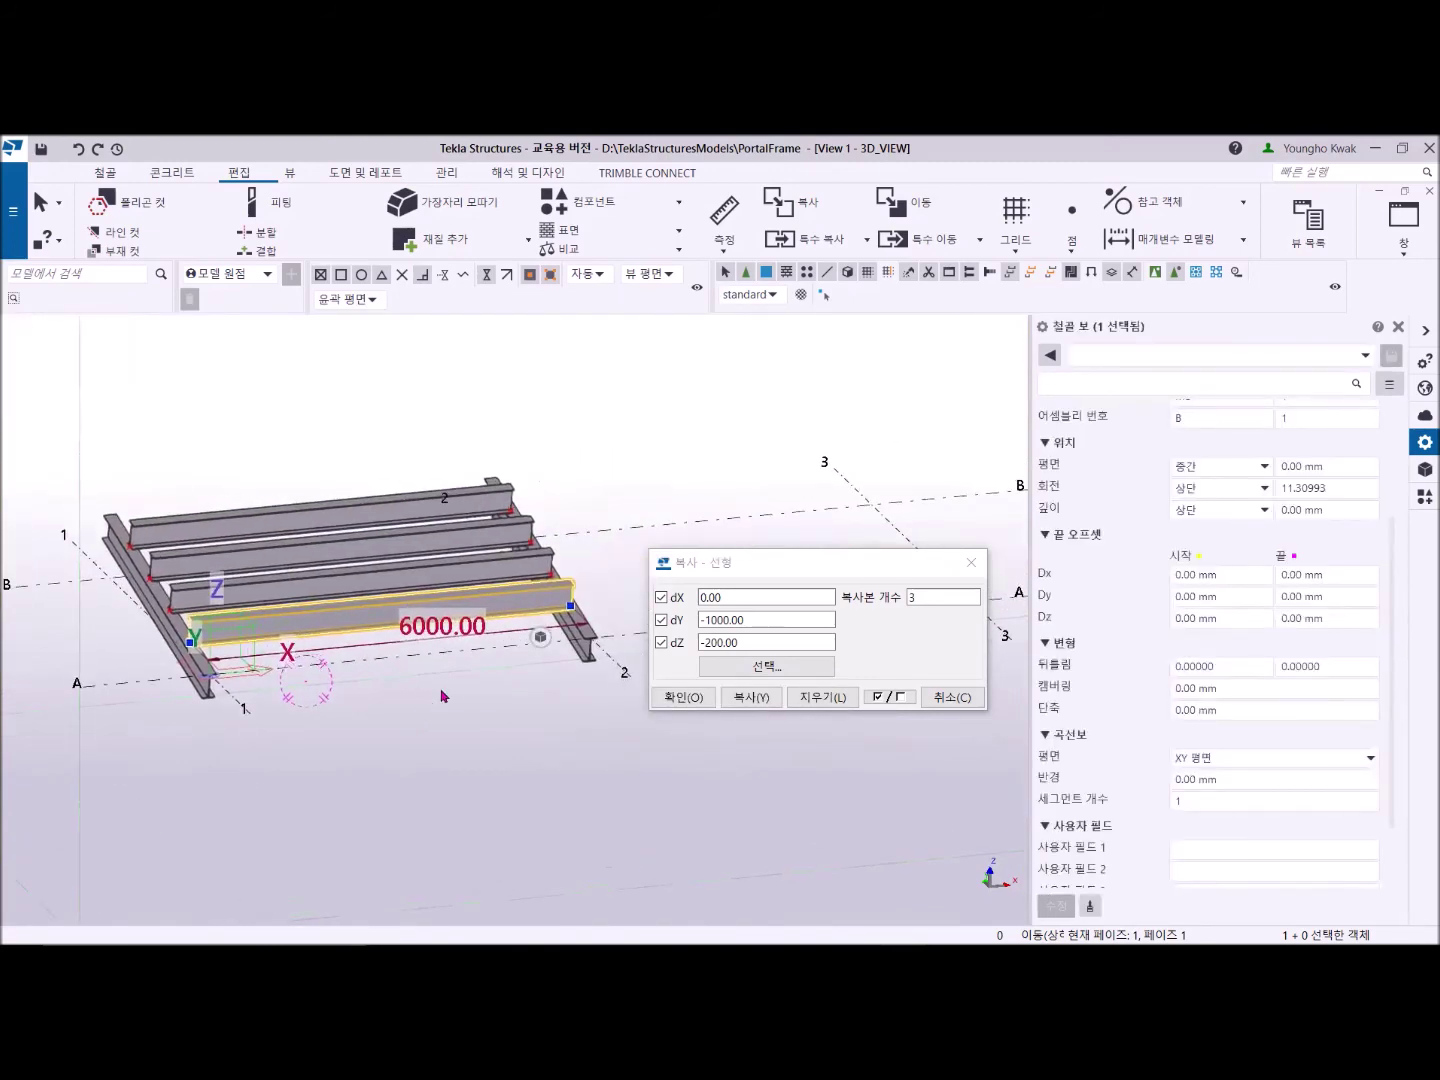
pyautogui.moveTo(436, 708)
pyautogui.keyDown('ctrl'); pyautogui.mouseDown(button='middle')
pyautogui.moveTo(400, 723)
pyautogui.moveTo(447, 707)
pyautogui.mouseUp(button='middle'); pyautogui.keyUp('ctrl')
pyautogui.moveTo(489, 683); pyautogui.dragTo(389, 430)
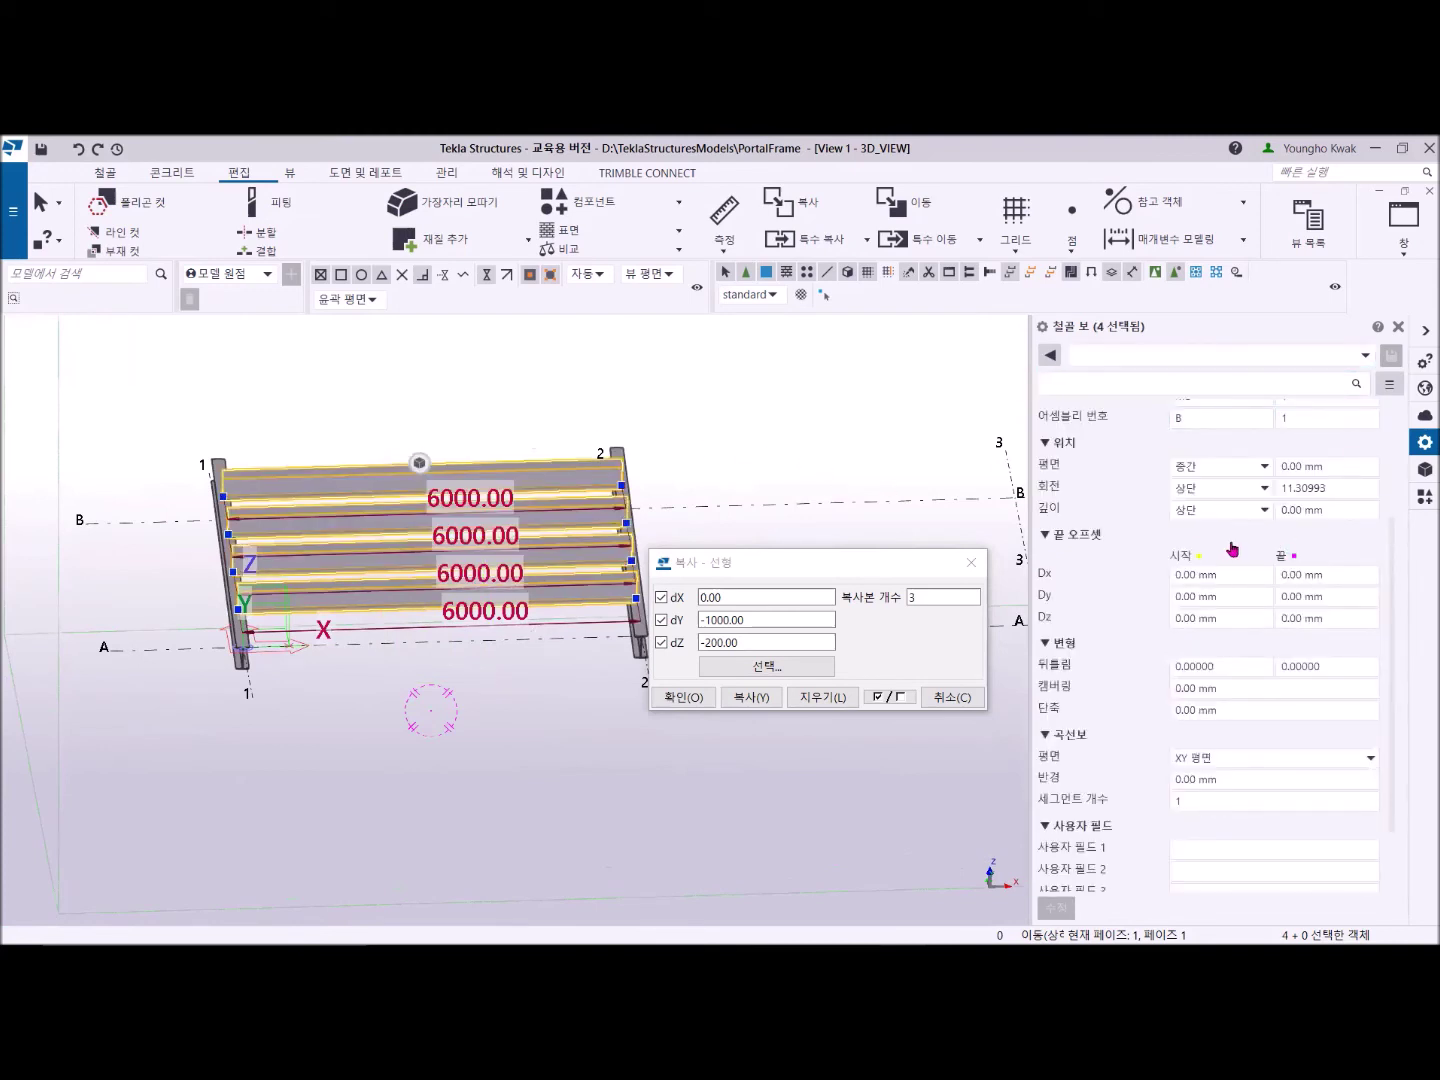
pyautogui.scroll(3, 1250, 540)
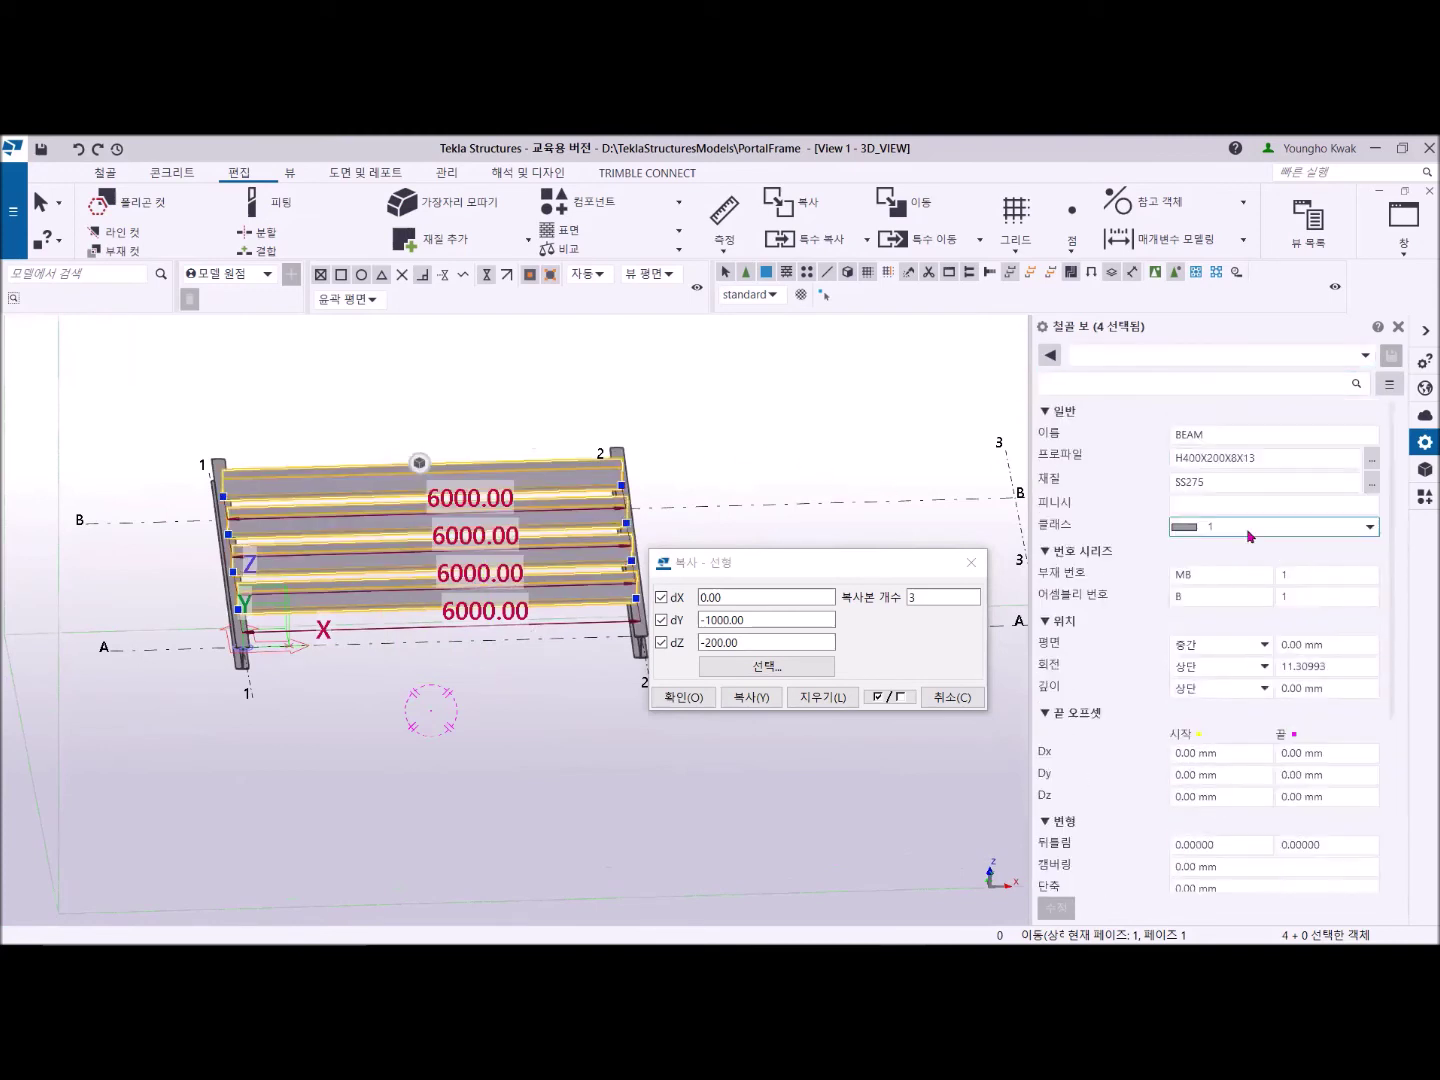
pyautogui.click(1372, 457)
pyautogui.scroll(4, 548, 415)
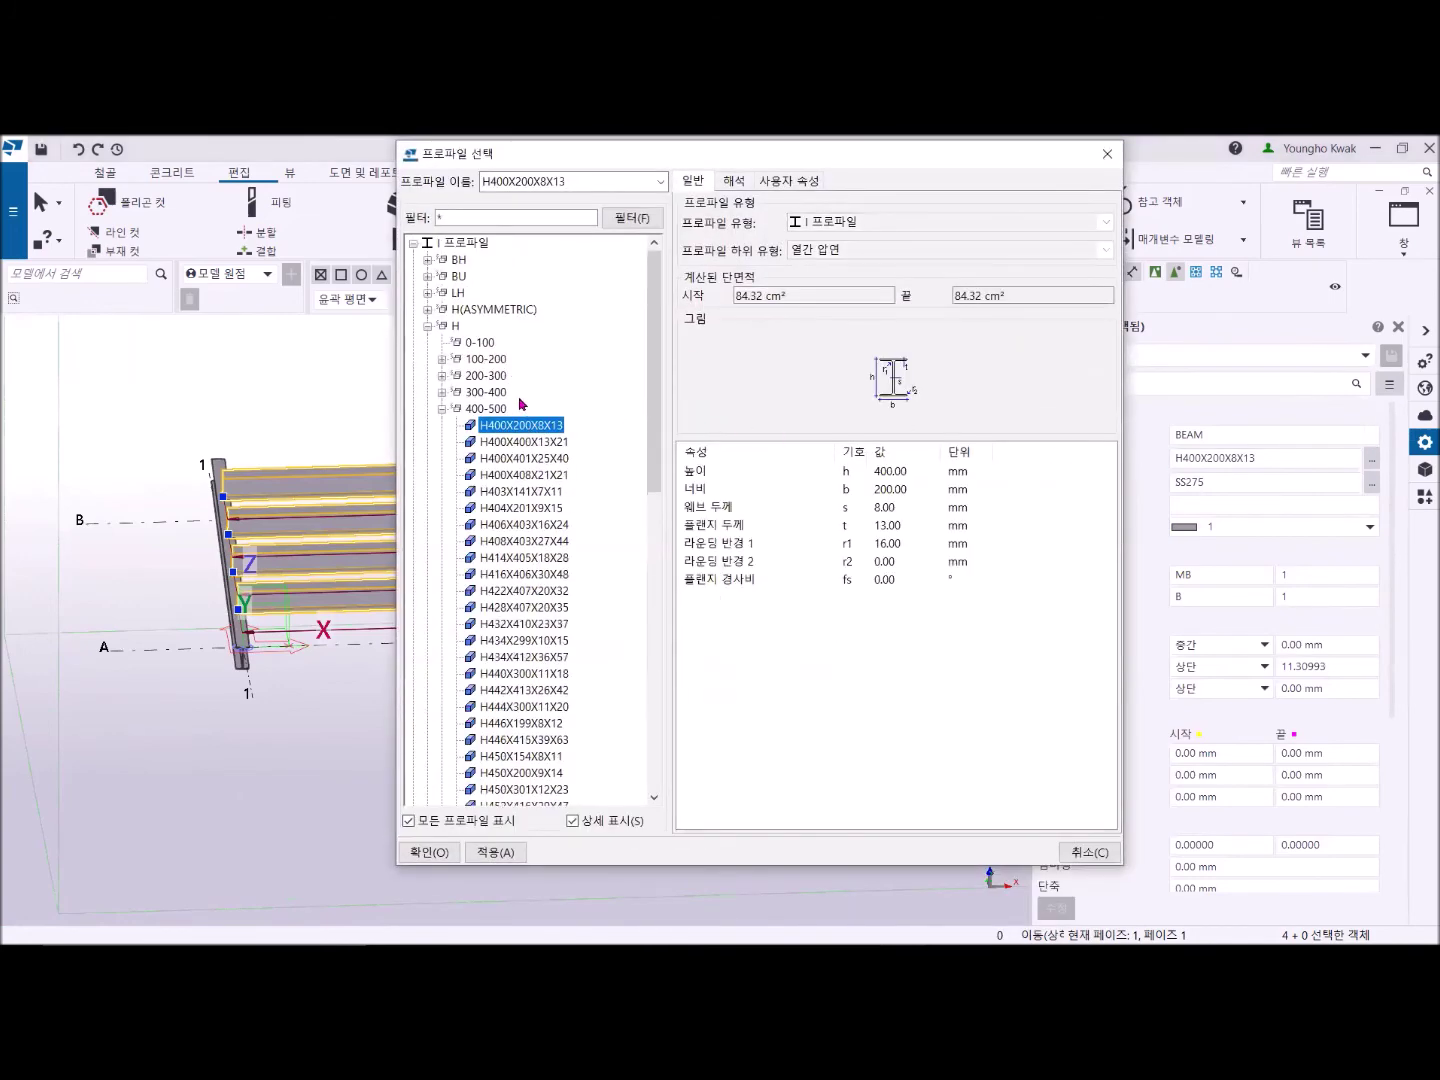
pyautogui.click(414, 244)
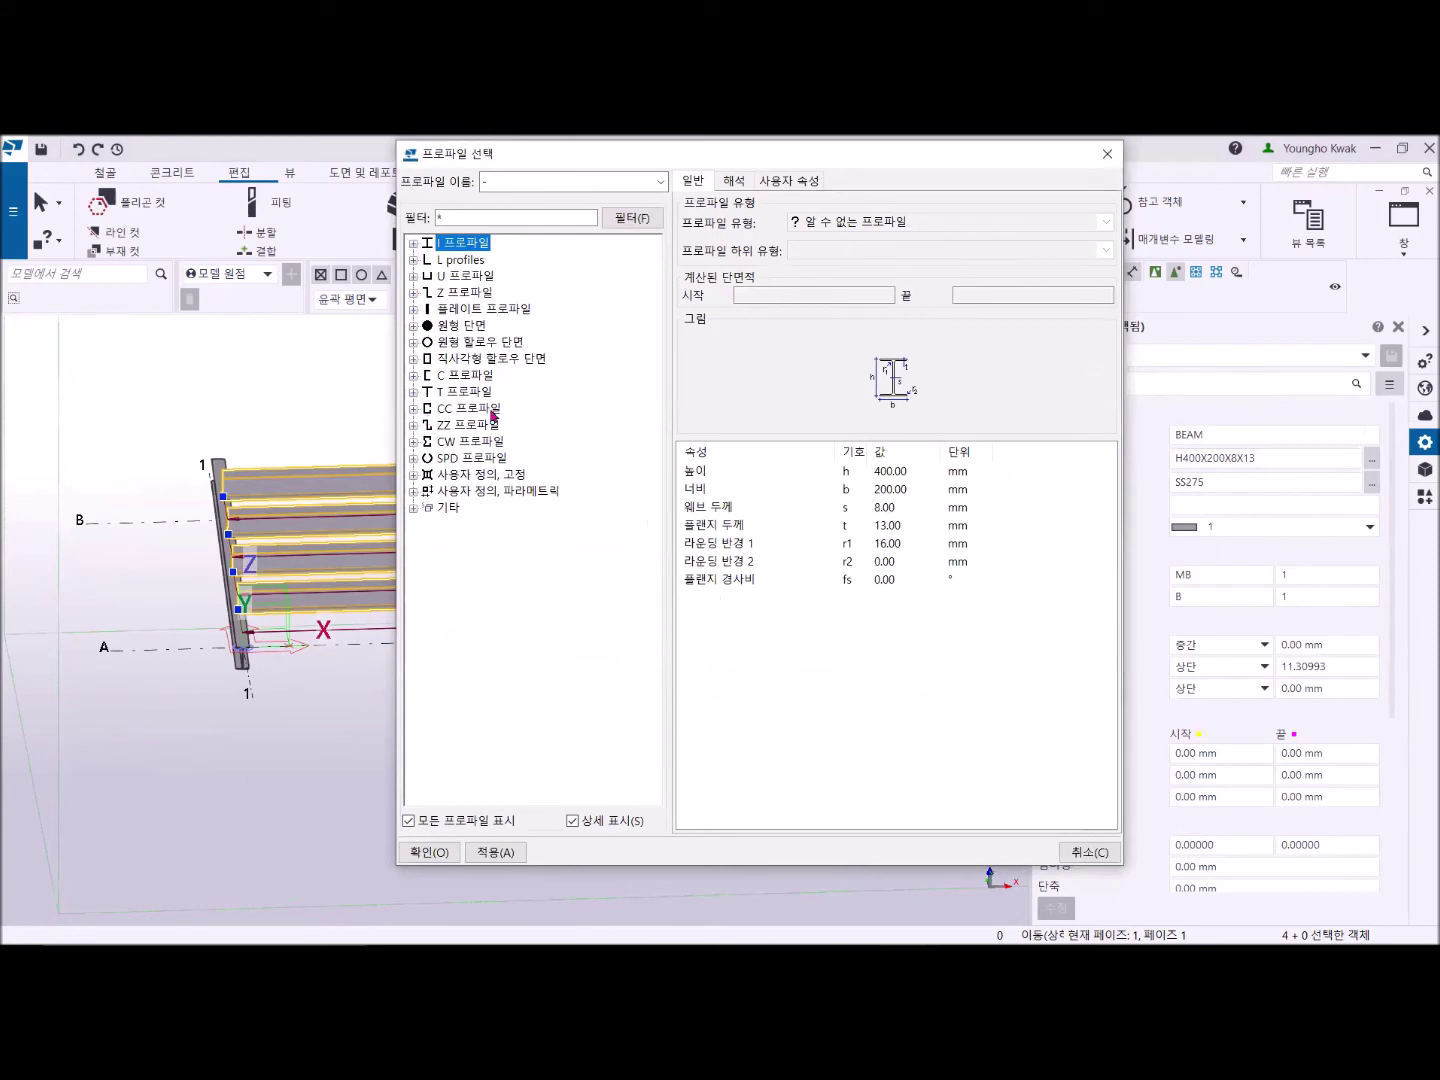
pyautogui.click(413, 409)
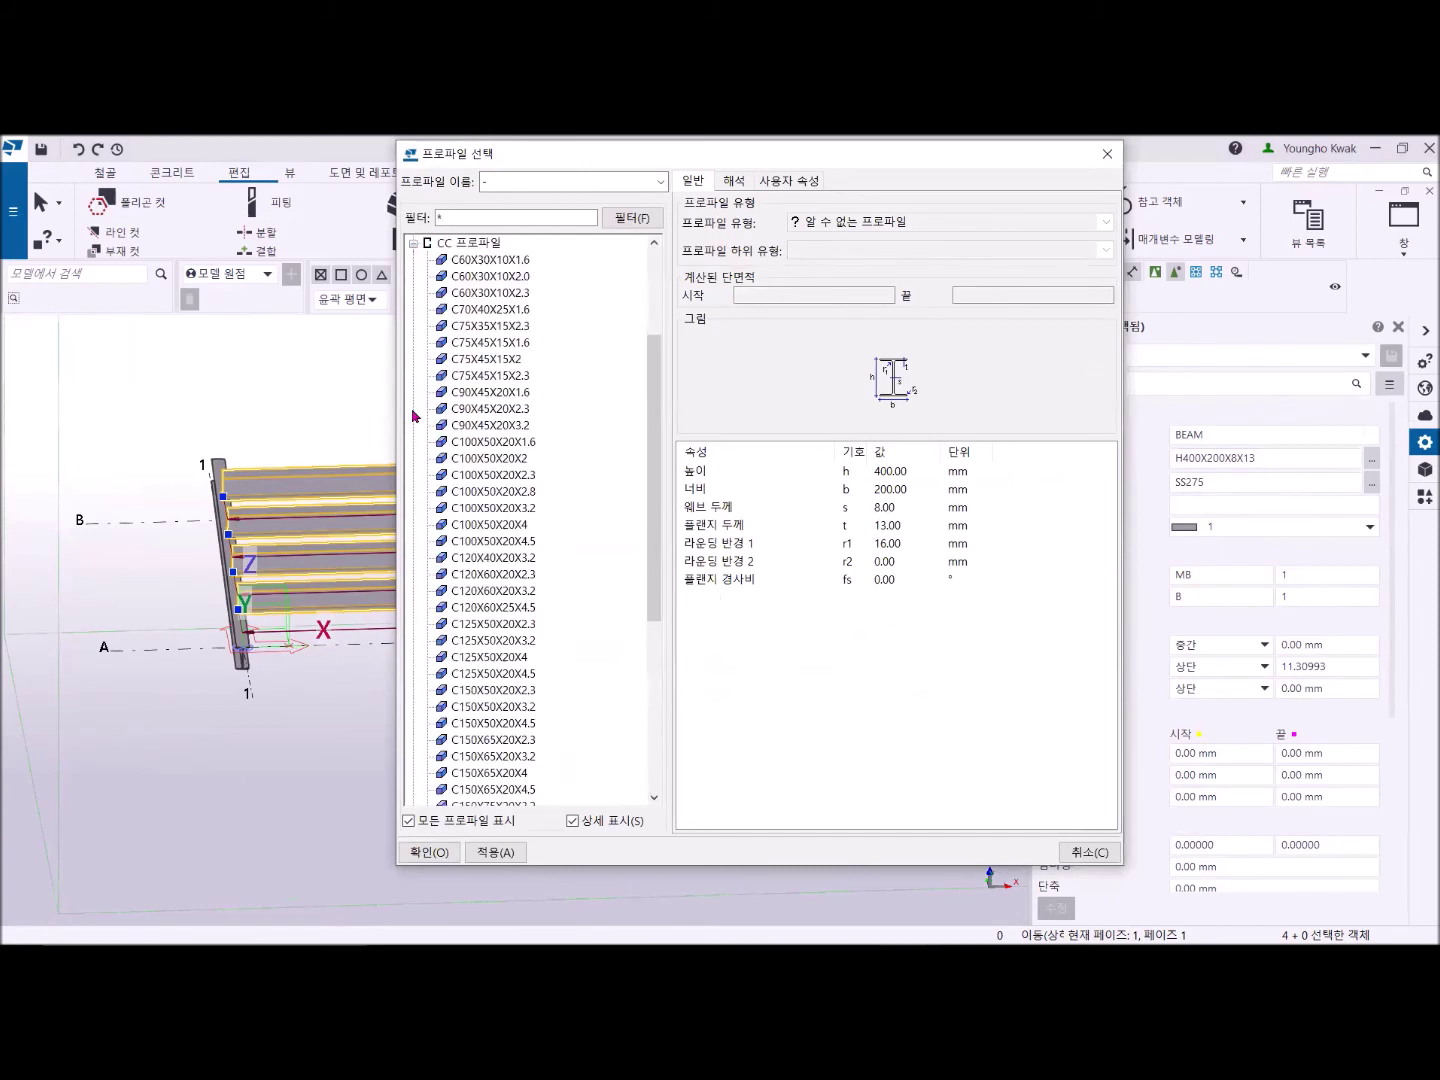
pyautogui.scroll(-6, 548, 690)
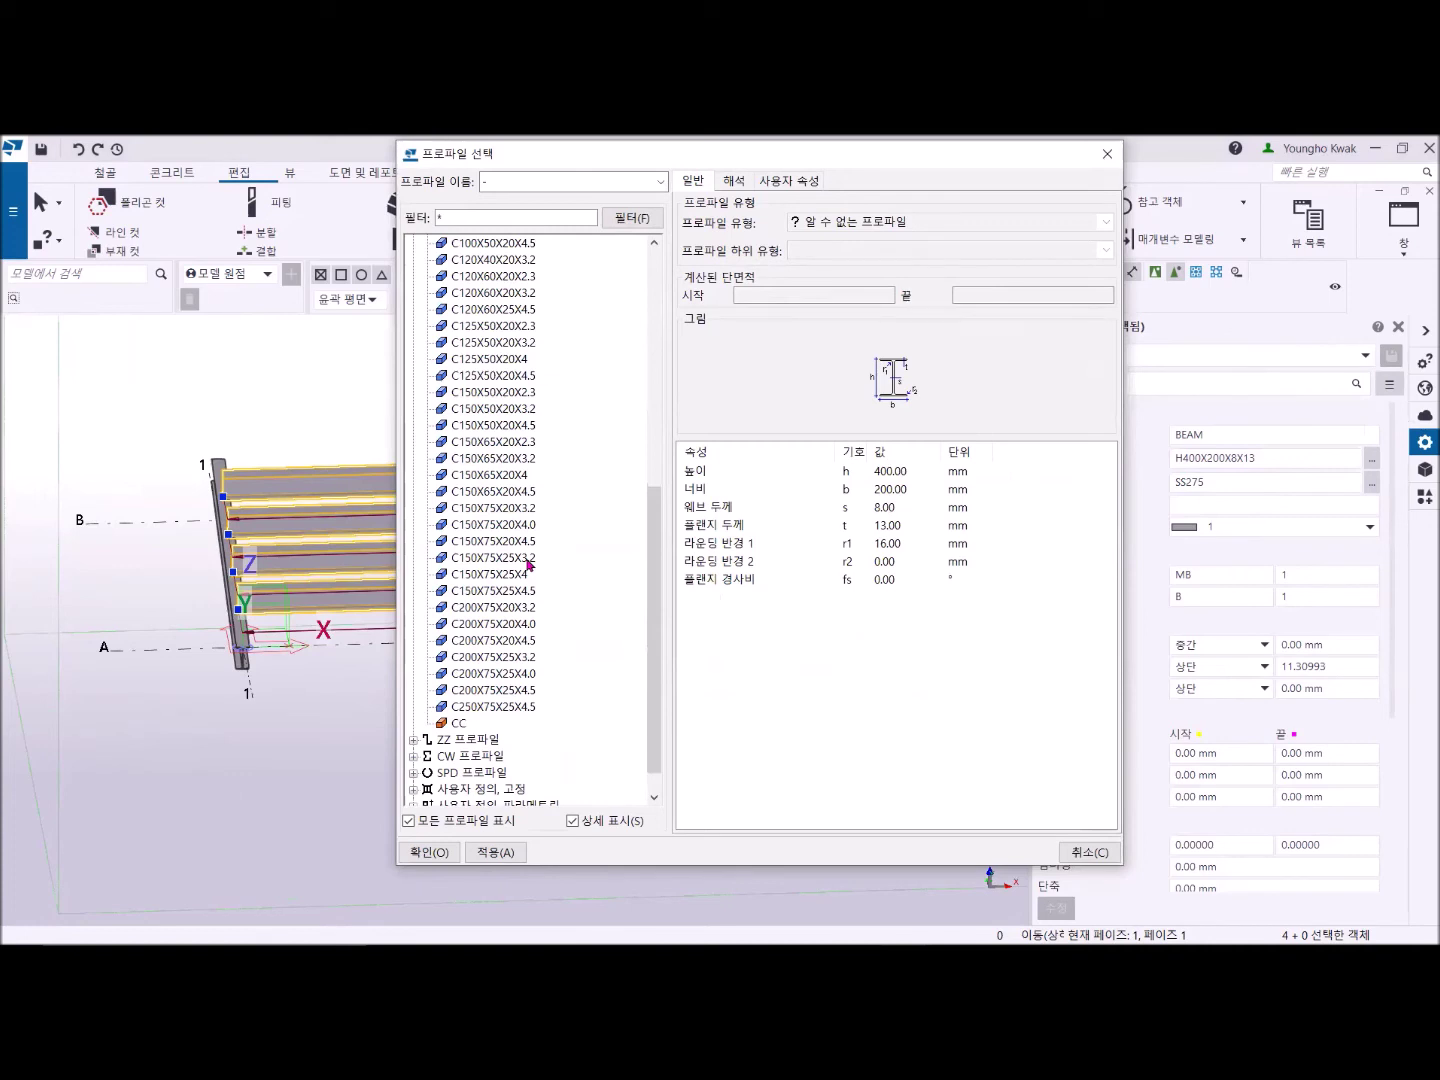
pyautogui.doubleClick(493, 509)
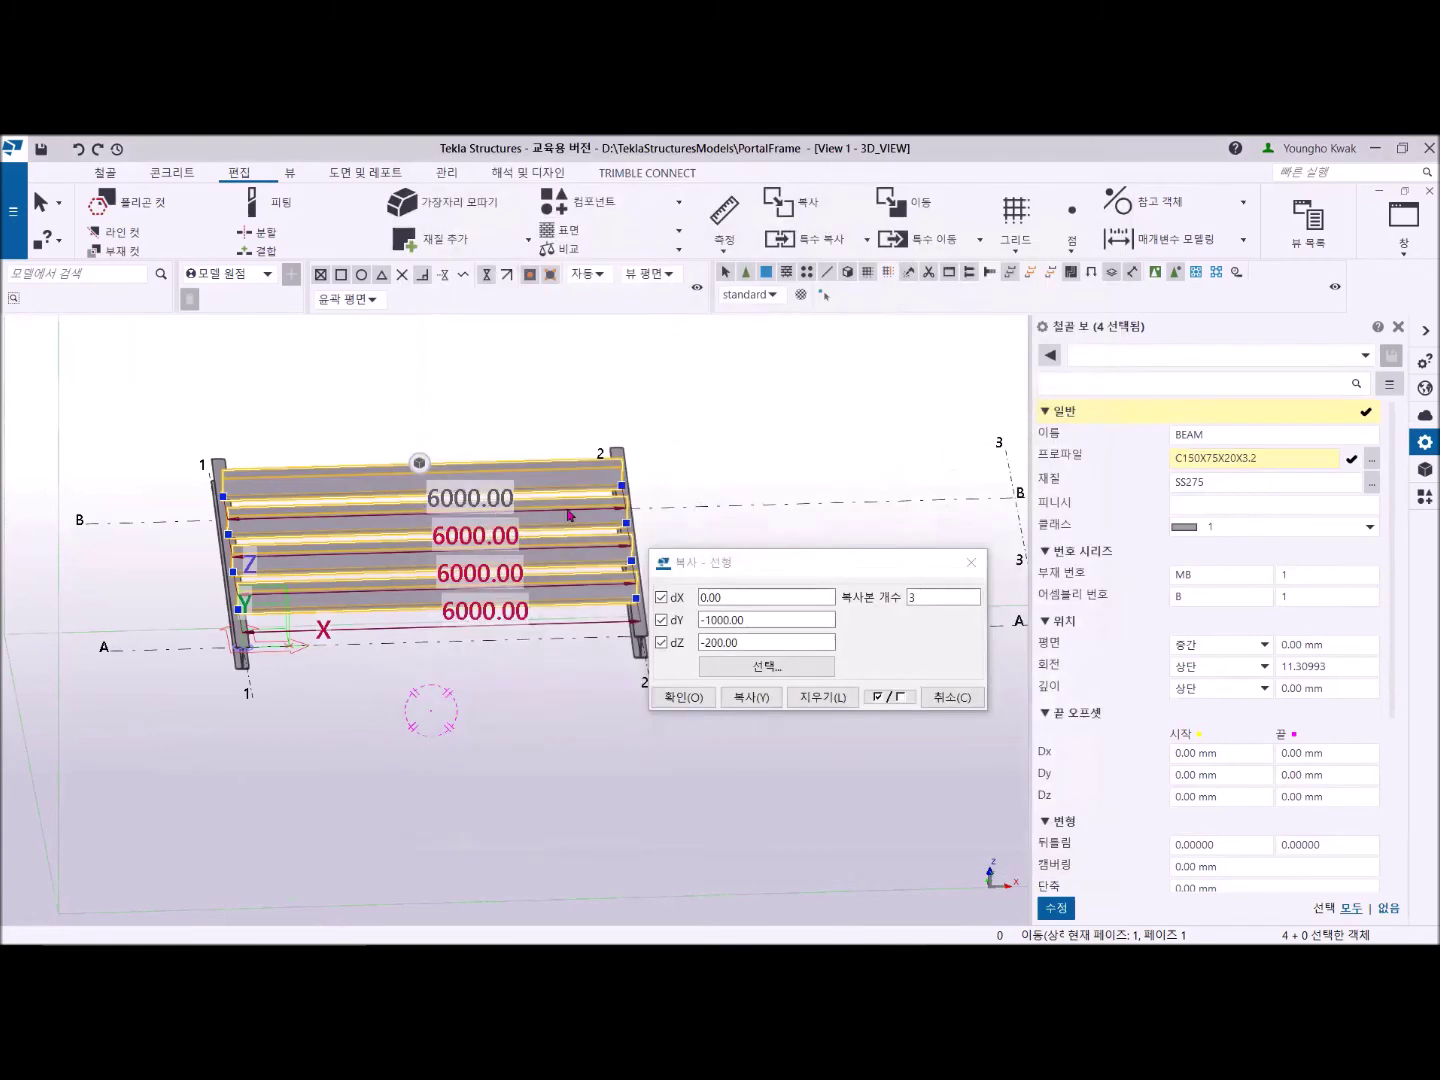
pyautogui.click(1056, 907)
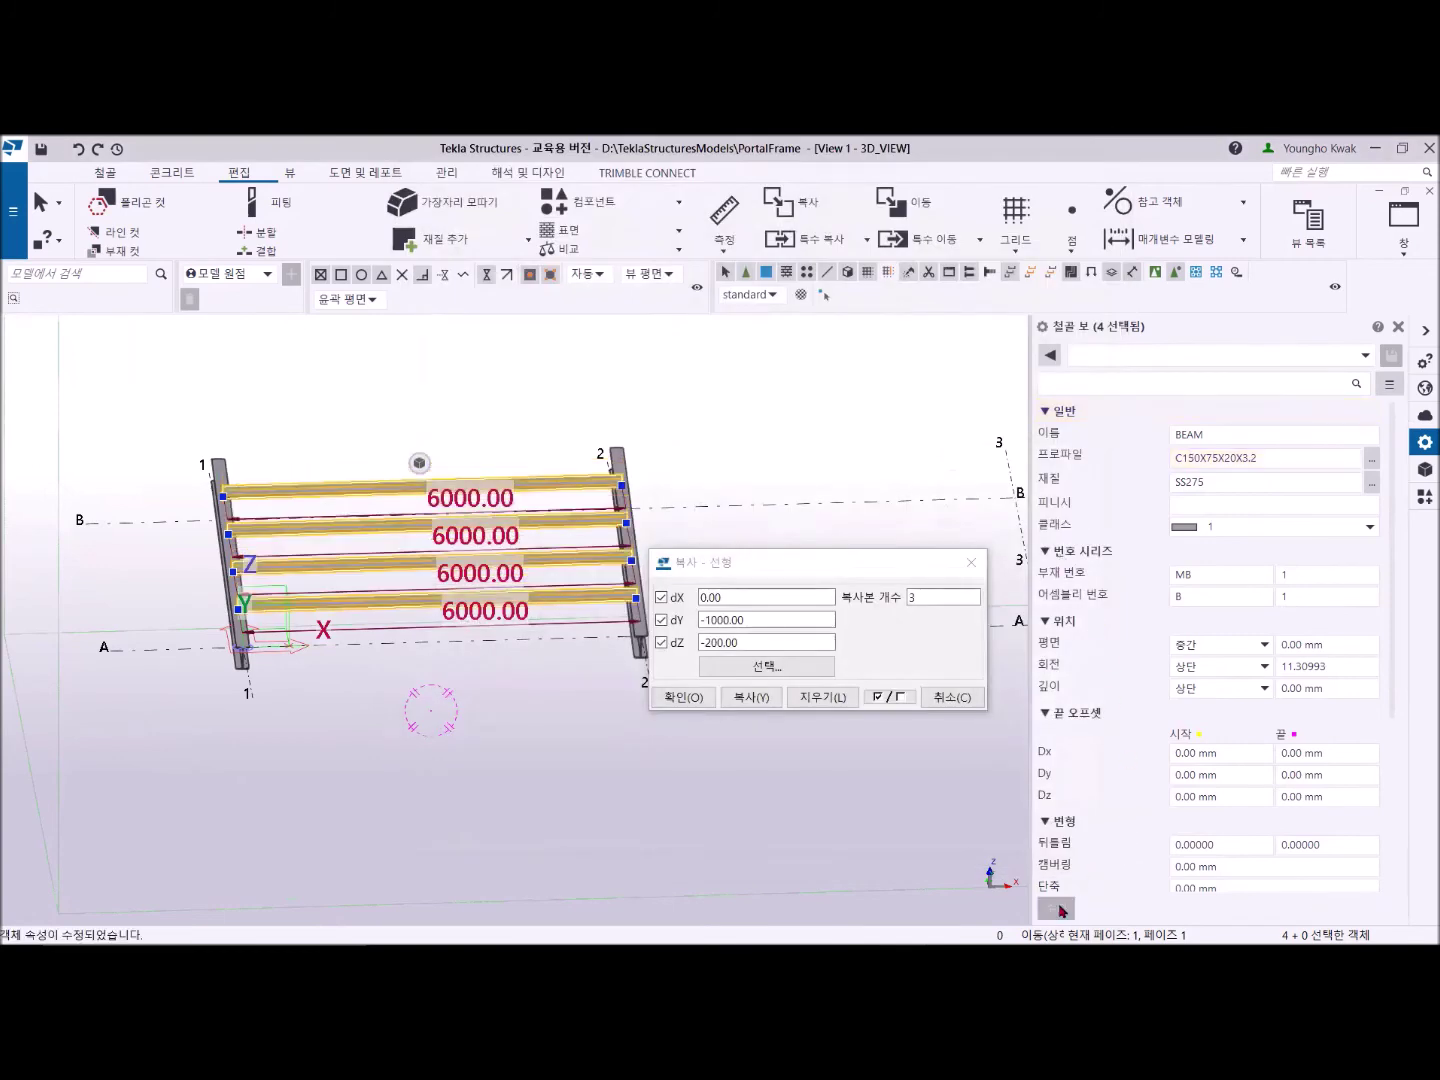
# Clear the selection, switch to the GRID 1 view and examine how each C-shaped cross beam sits on the sloped beam.
pyautogui.click(258, 628)
pyautogui.scroll(5, 258, 628)
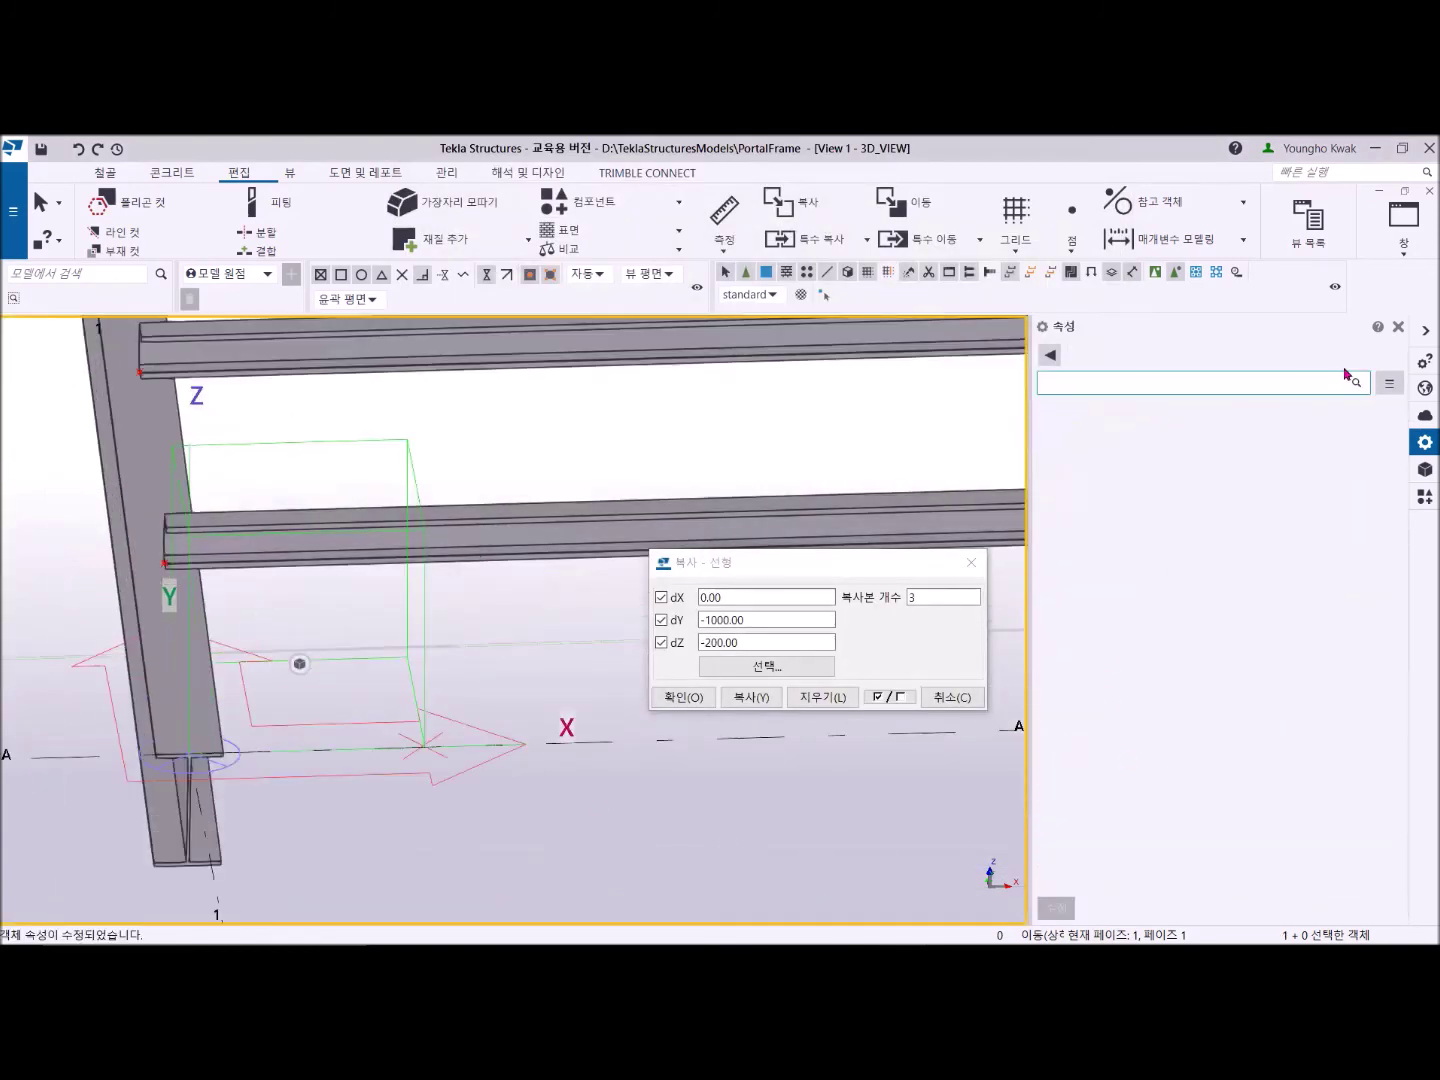
pyautogui.click(1397, 250)
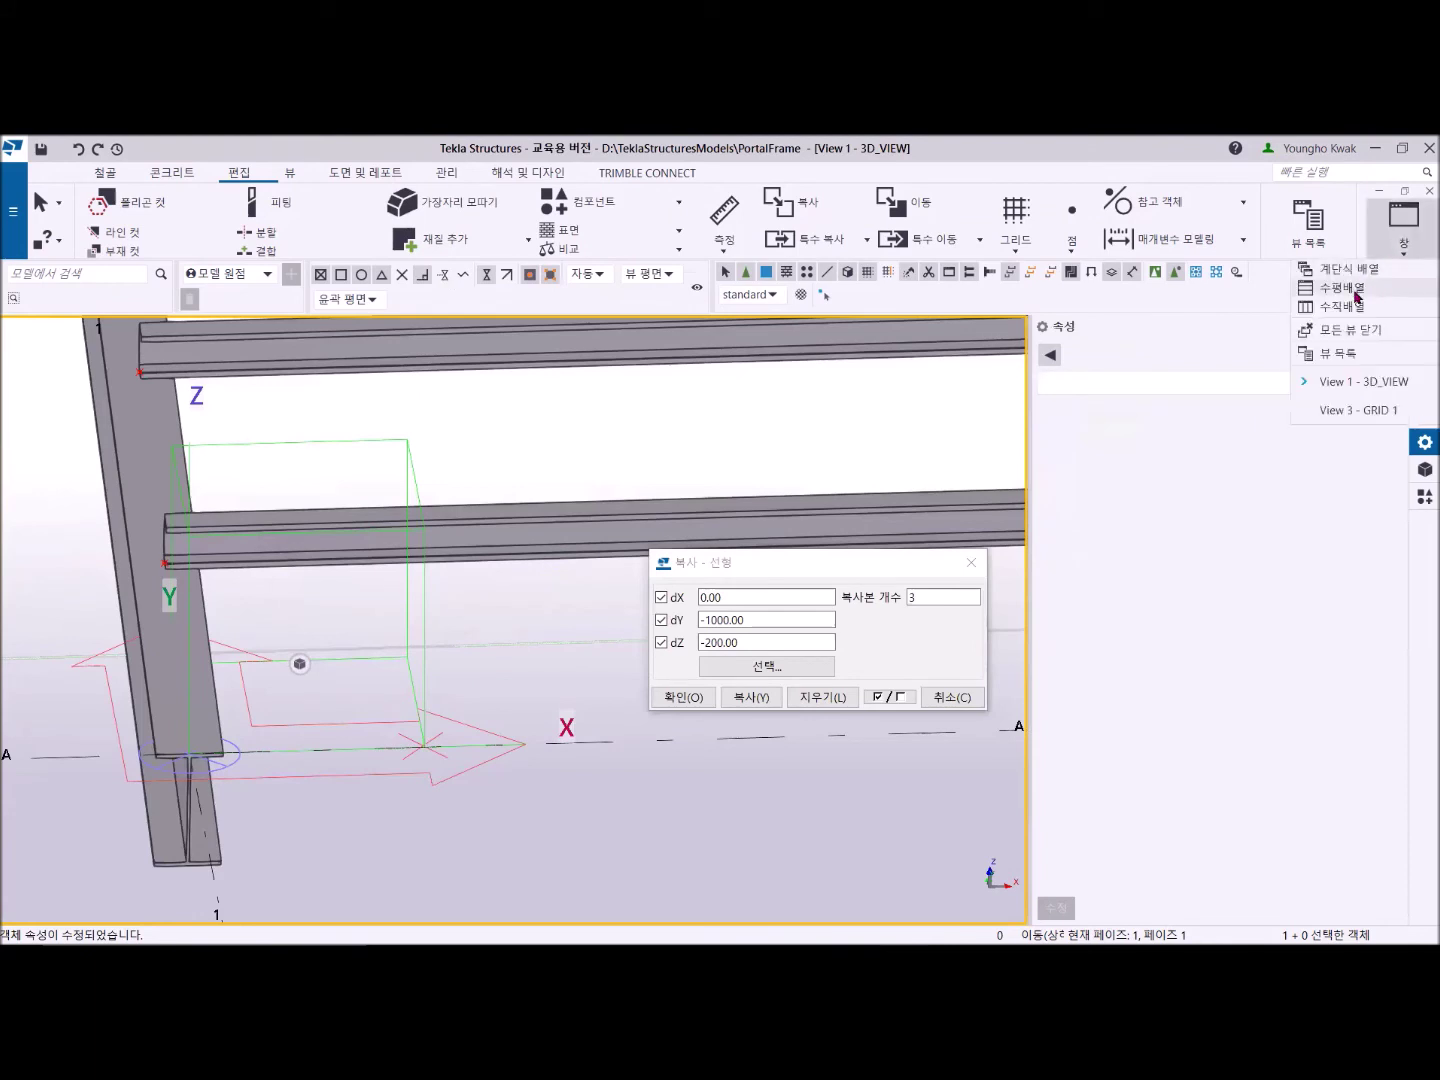
pyautogui.click(1331, 410)
pyautogui.scroll(3, 307, 616)
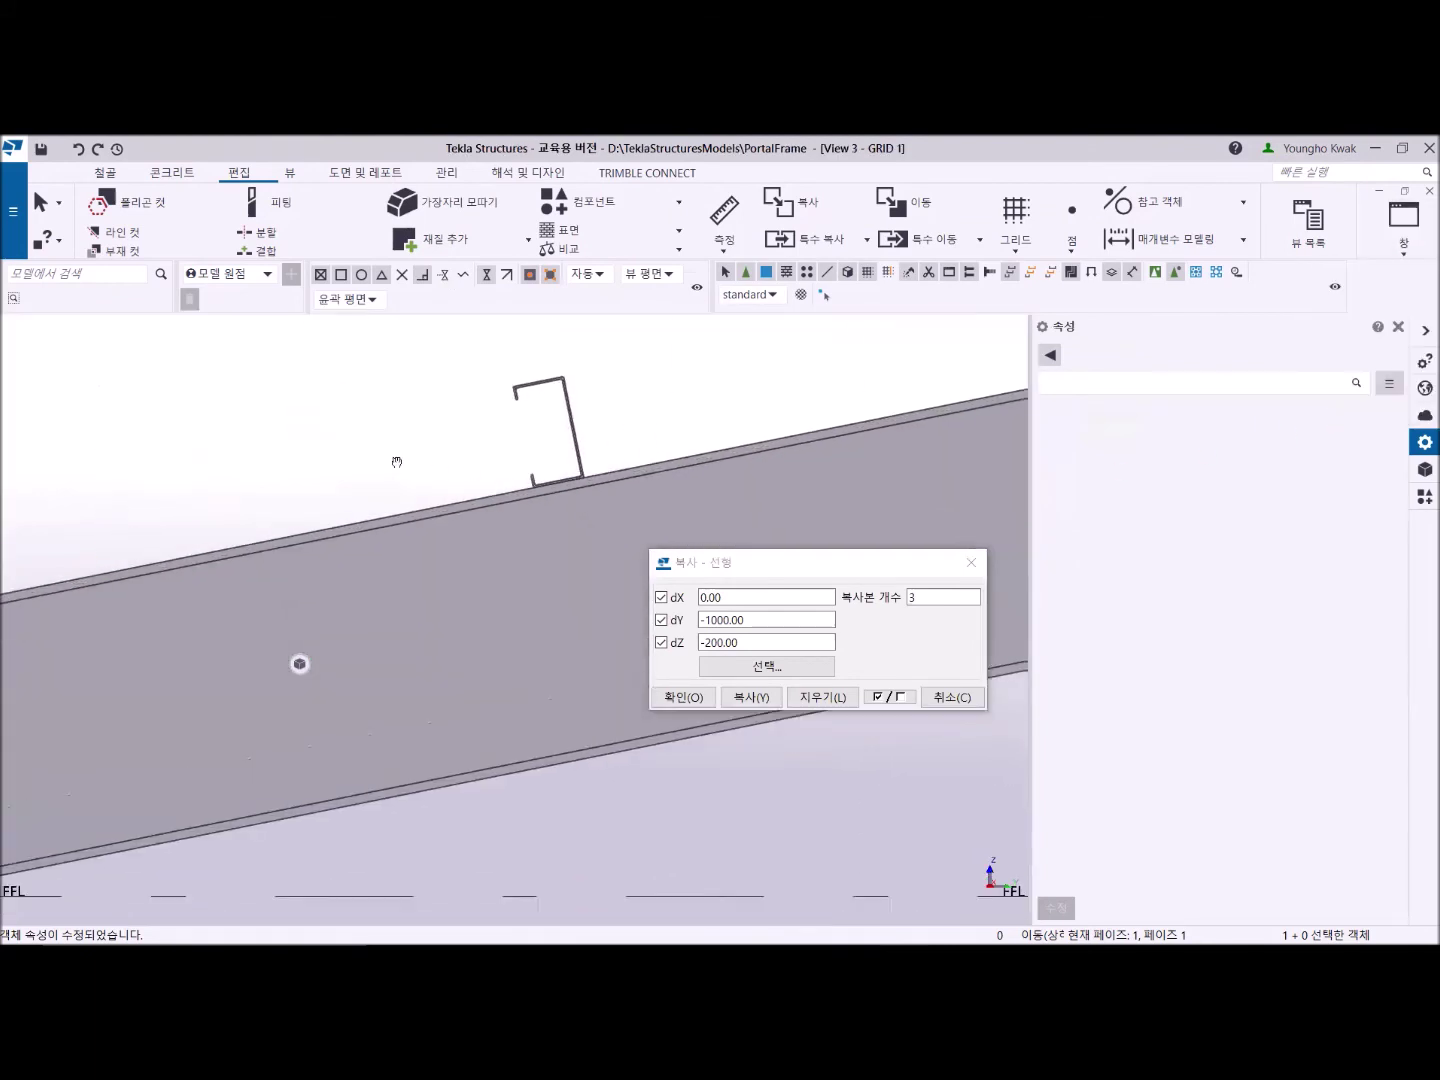
pyautogui.scroll(-3, 680, 410)
pyautogui.scroll(-4, 250, 545)
pyautogui.moveTo(250, 545); pyautogui.dragTo(389, 498, button='middle')
pyautogui.scroll(7, 505, 492)
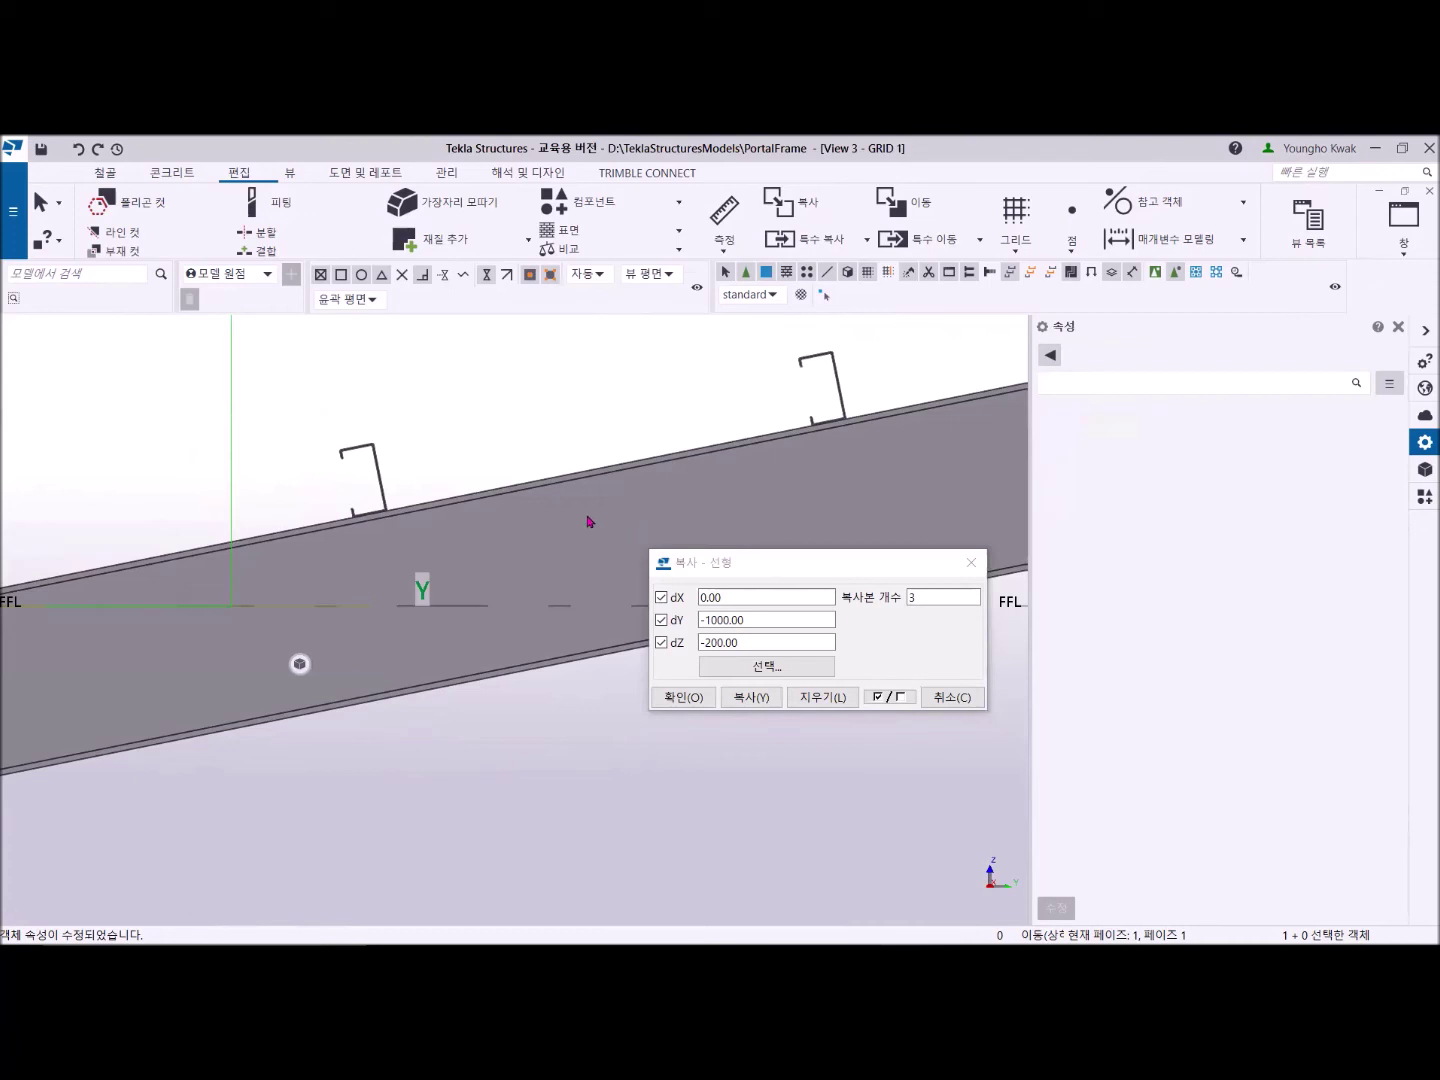
pyautogui.scroll(-4, 591, 519)
pyautogui.moveTo(657, 500); pyautogui.dragTo(502, 536, button='middle')
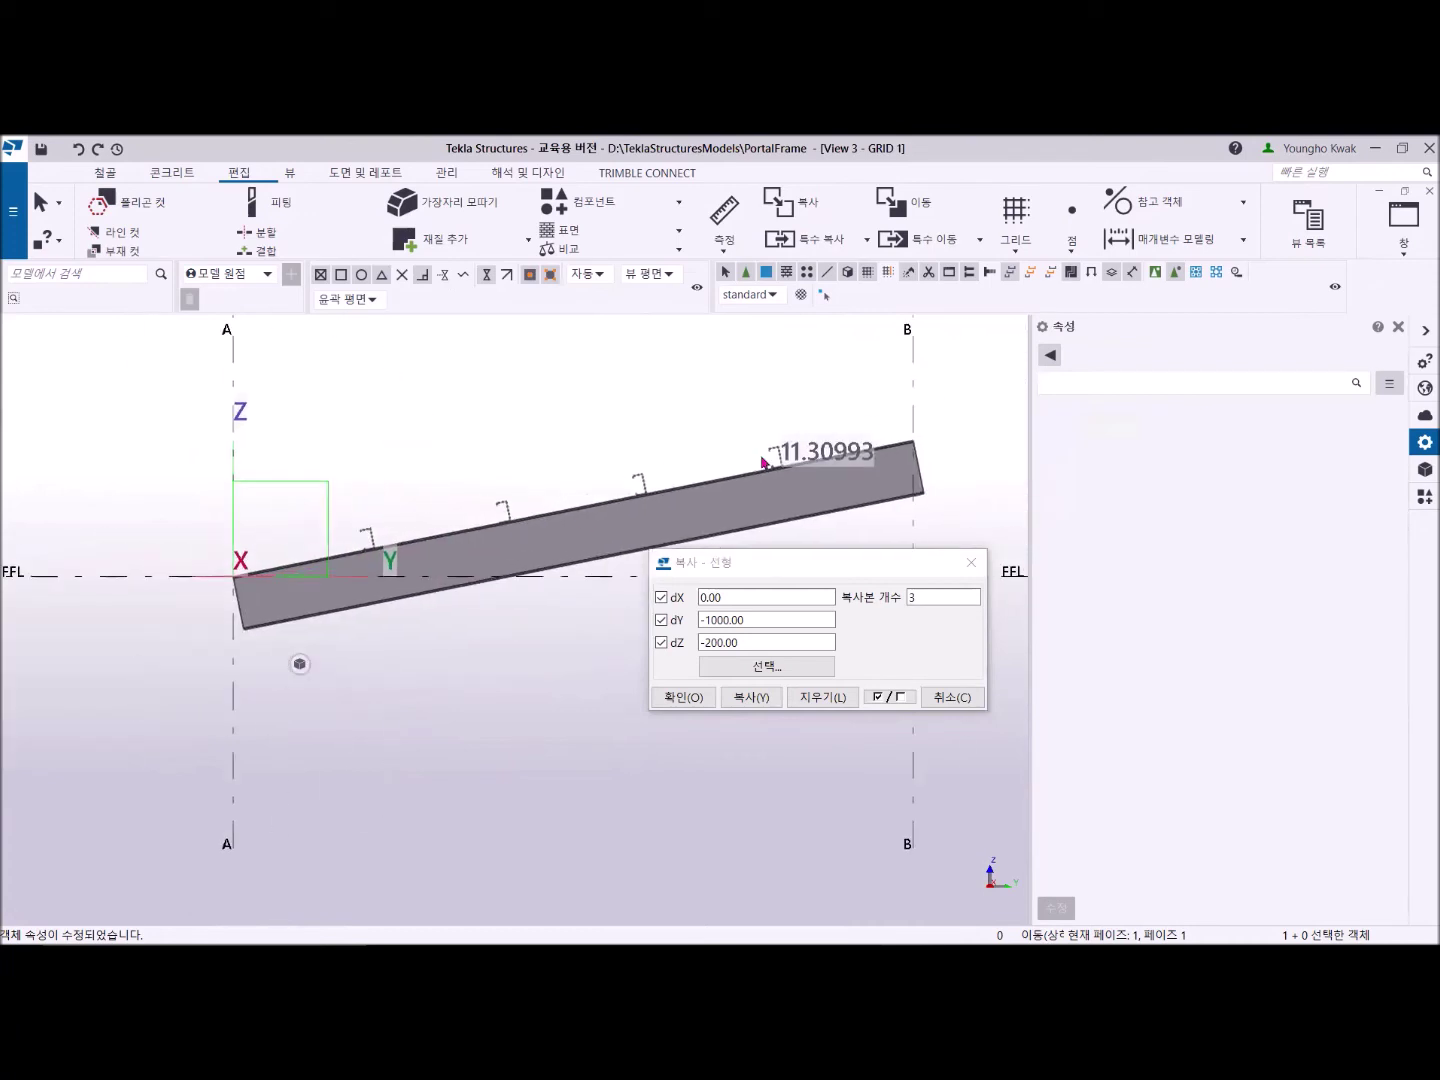
pyautogui.scroll(6, 775, 480)
pyautogui.scroll(4, 782, 515)
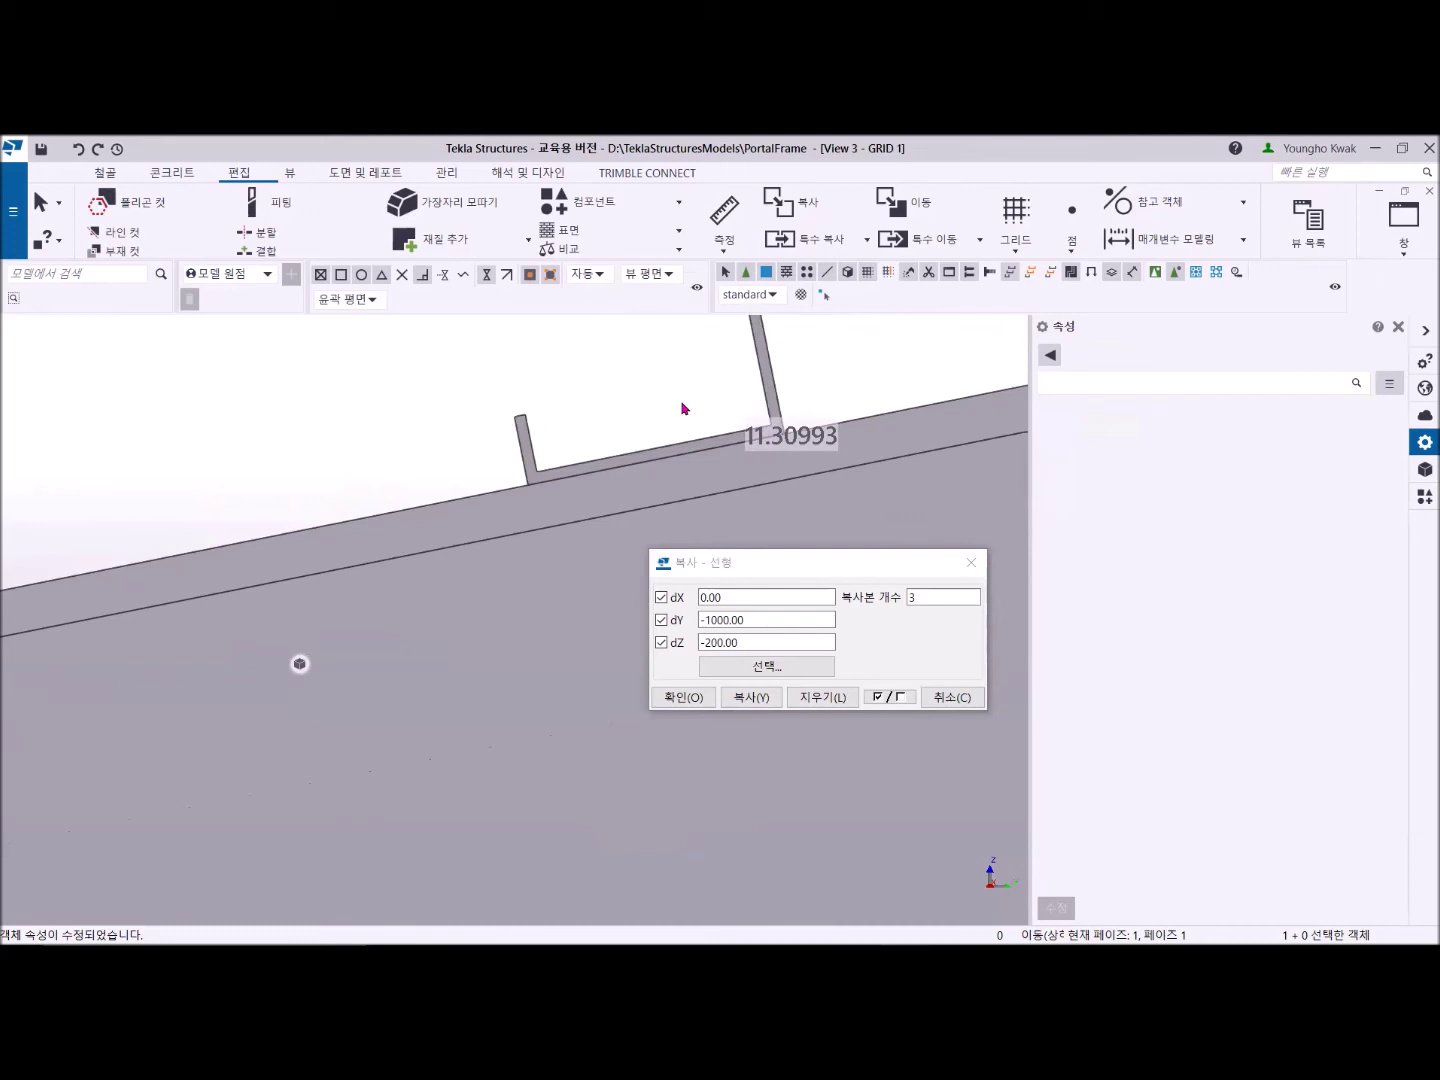
pyautogui.scroll(-4, 681, 408)
pyautogui.scroll(-3, 548, 488)
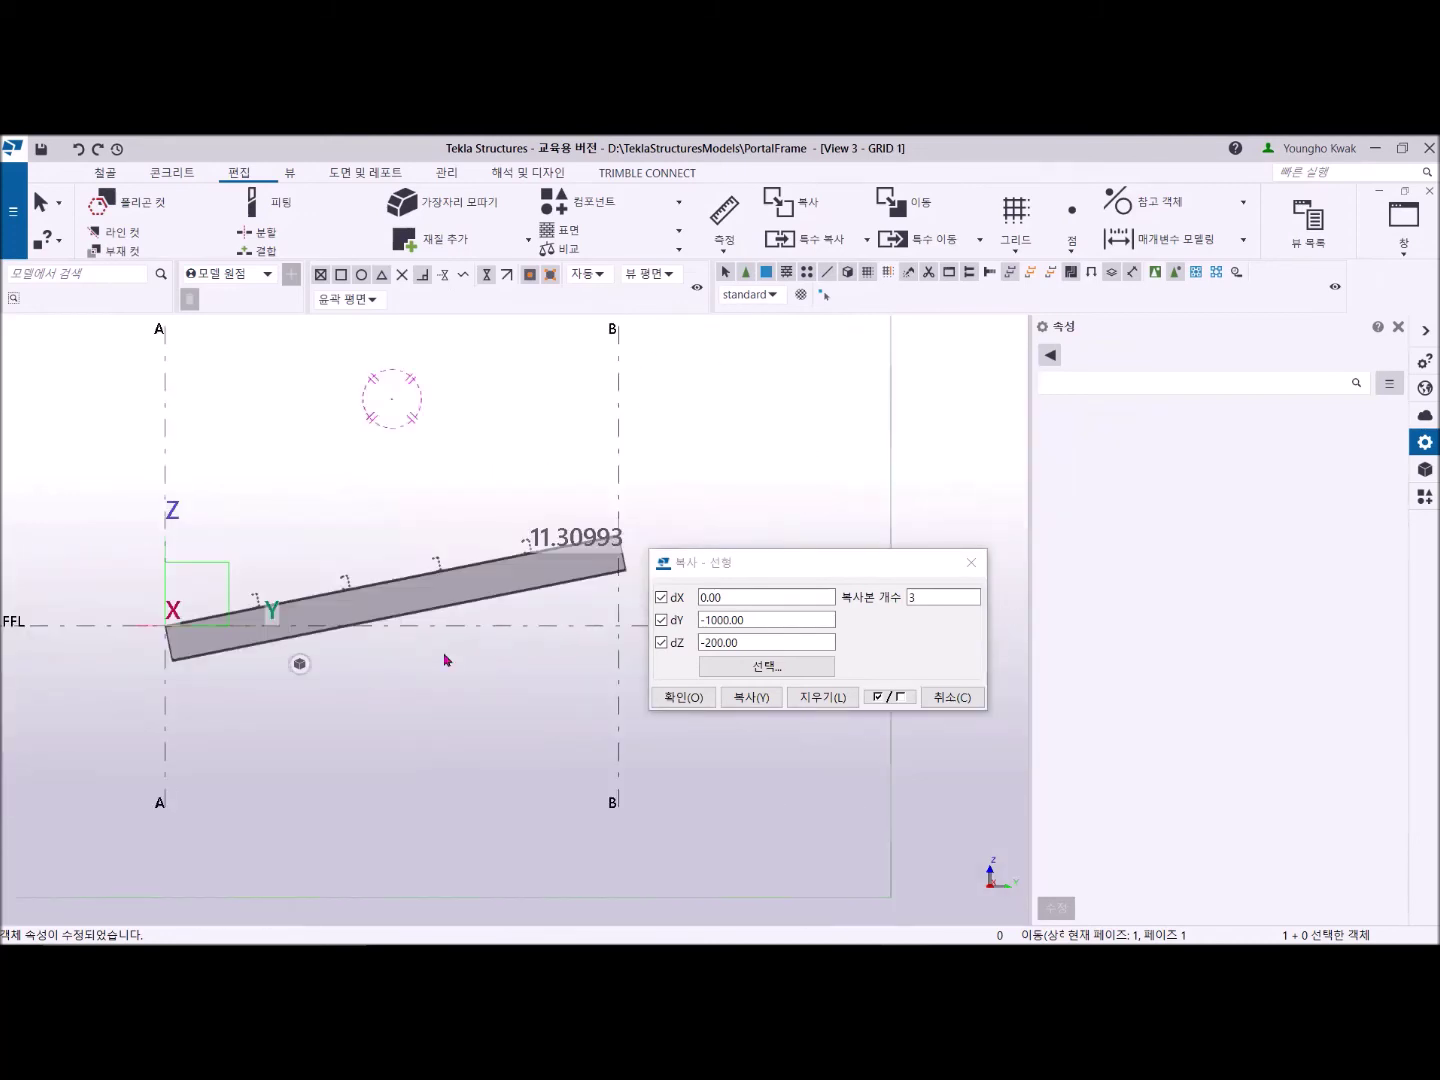
# Close the linear copy dialog, return to the 3D view and fit its work area to the entire model.
pyautogui.click(971, 562)
pyautogui.click(1402, 250)
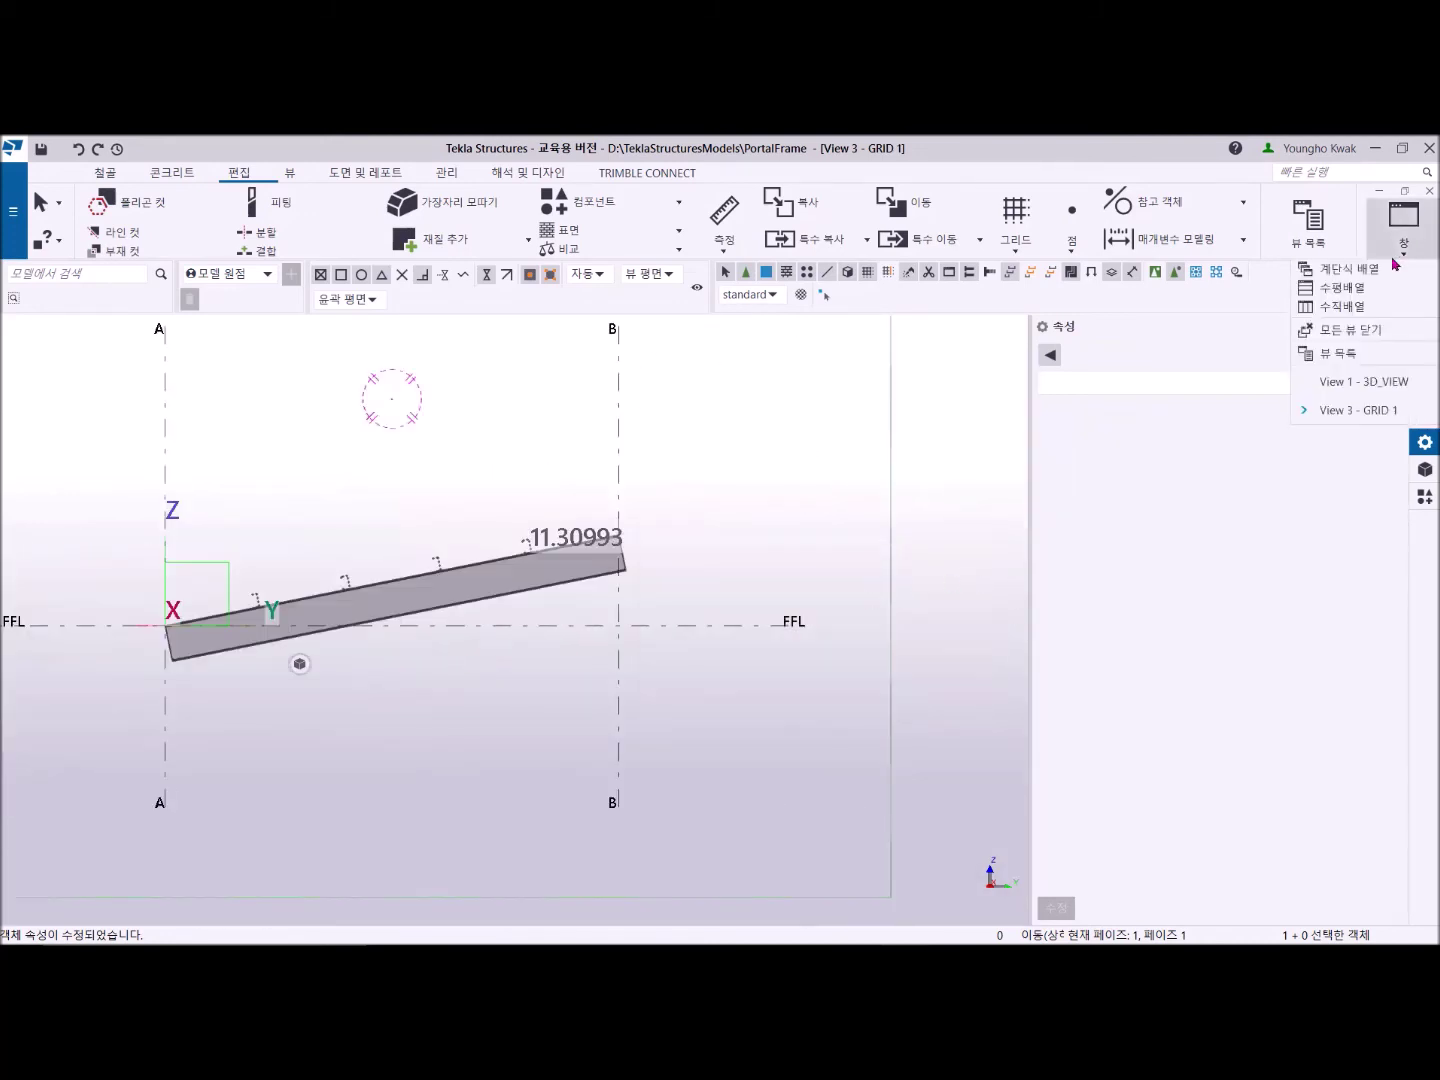
pyautogui.click(1388, 382)
pyautogui.scroll(-3, 588, 634)
pyautogui.scroll(-6, 549, 676)
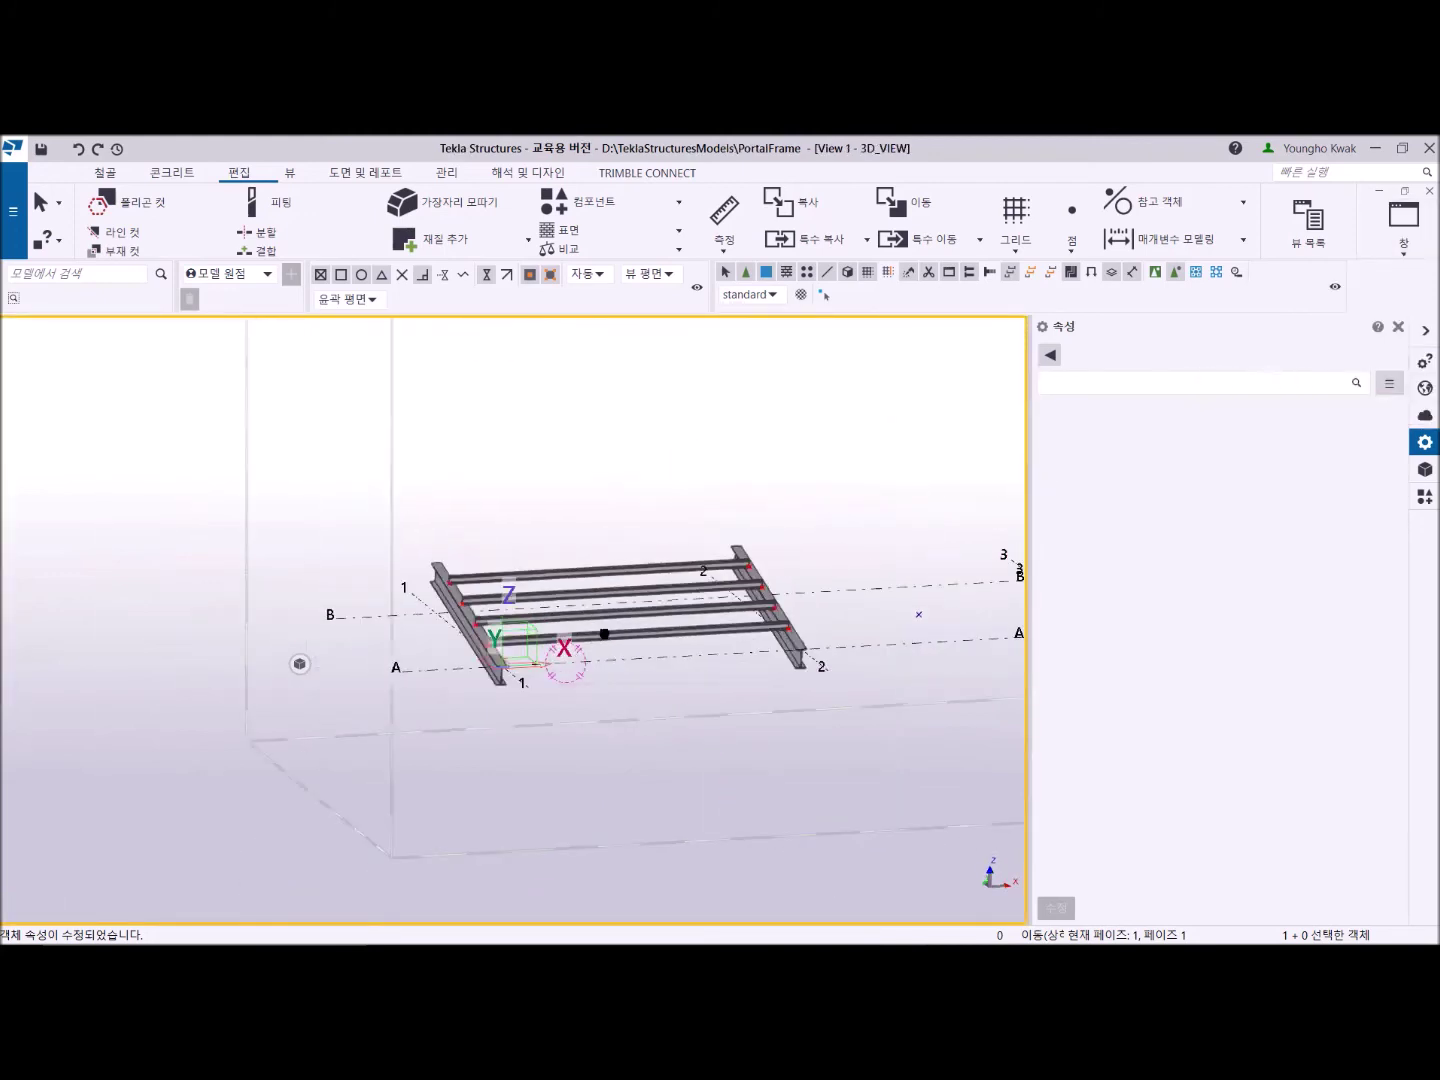
pyautogui.moveTo(614, 620); pyautogui.dragTo(261, 763, button='middle')
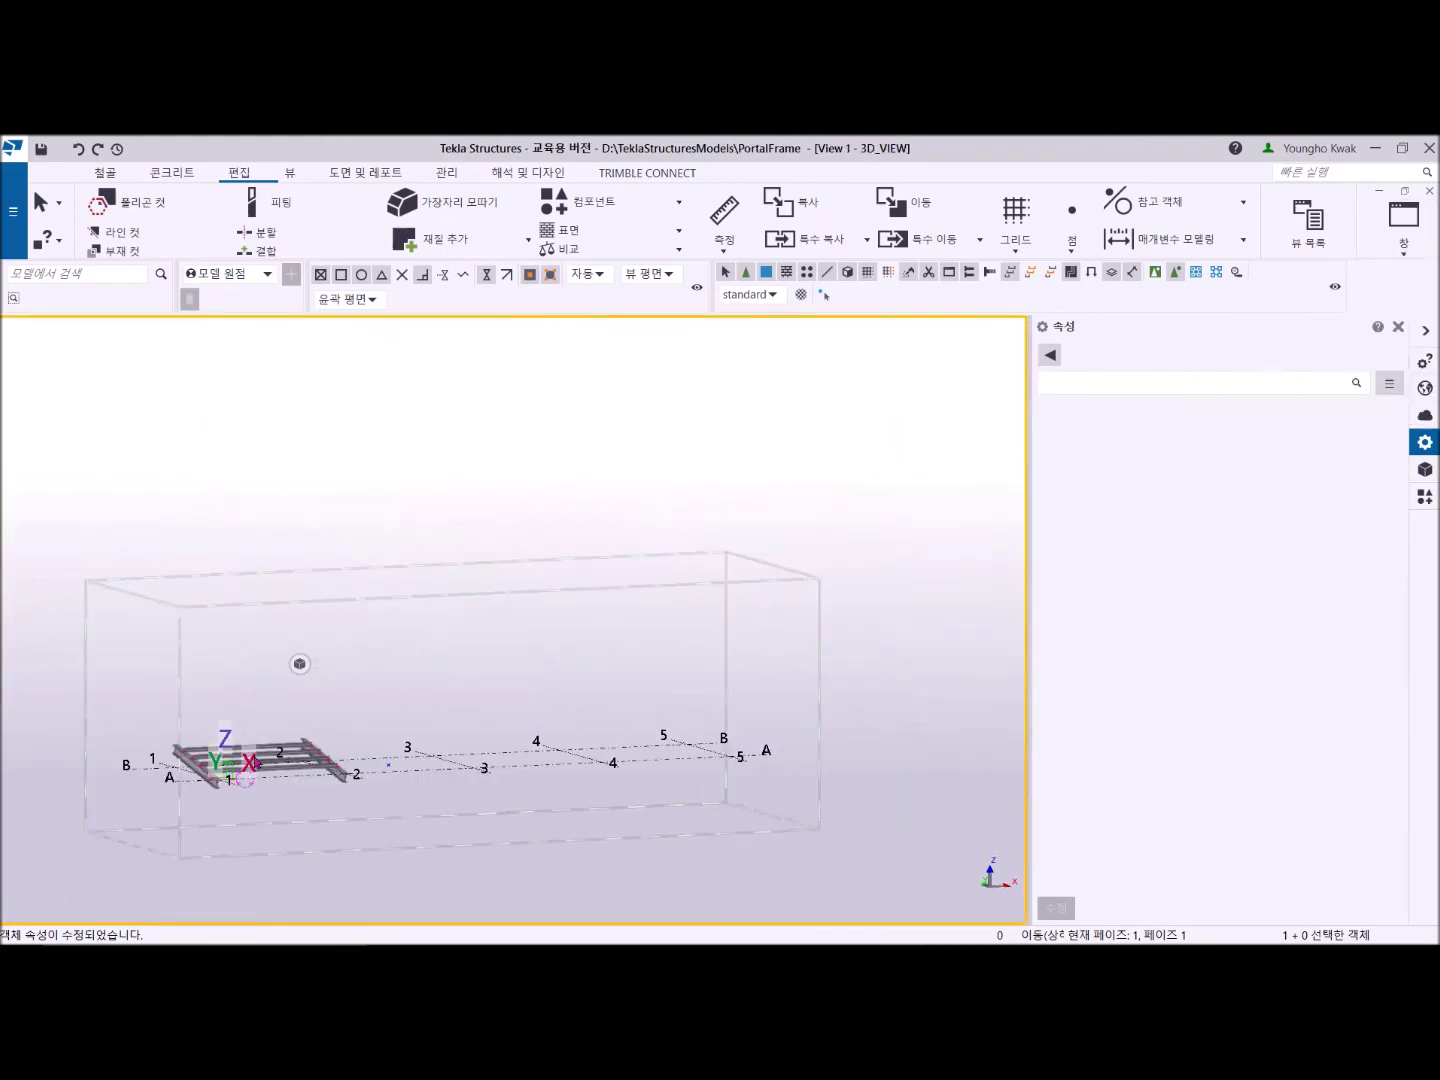
pyautogui.rightClick(463, 459)
pyautogui.click(560, 528)
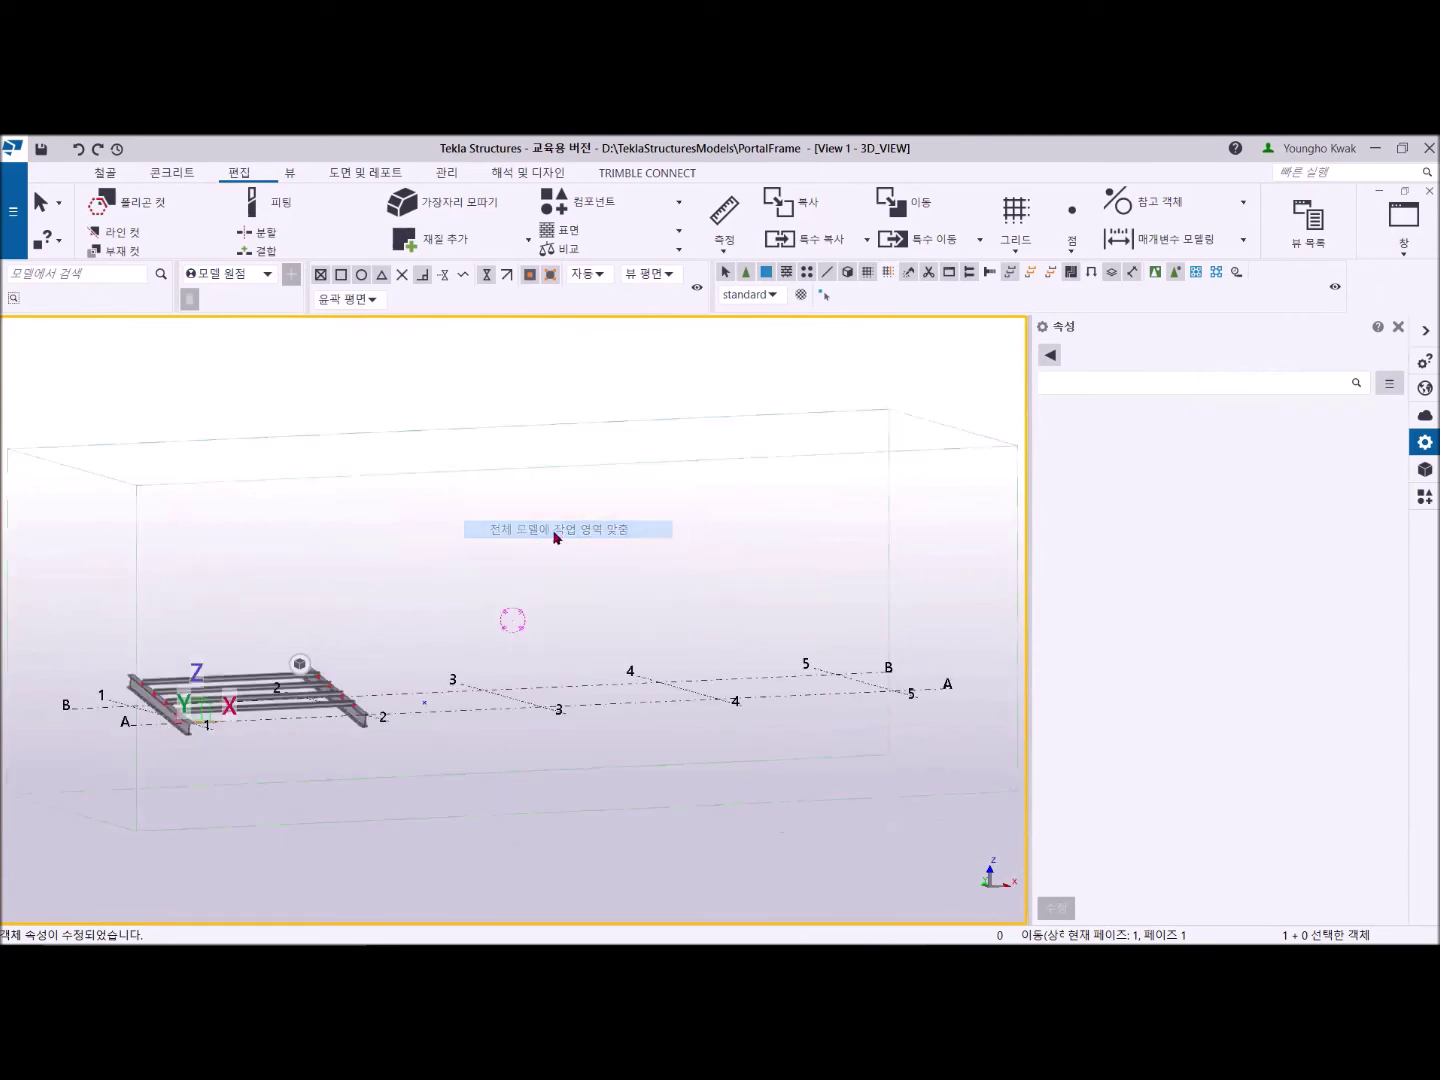
pyautogui.scroll(5, 395, 684)
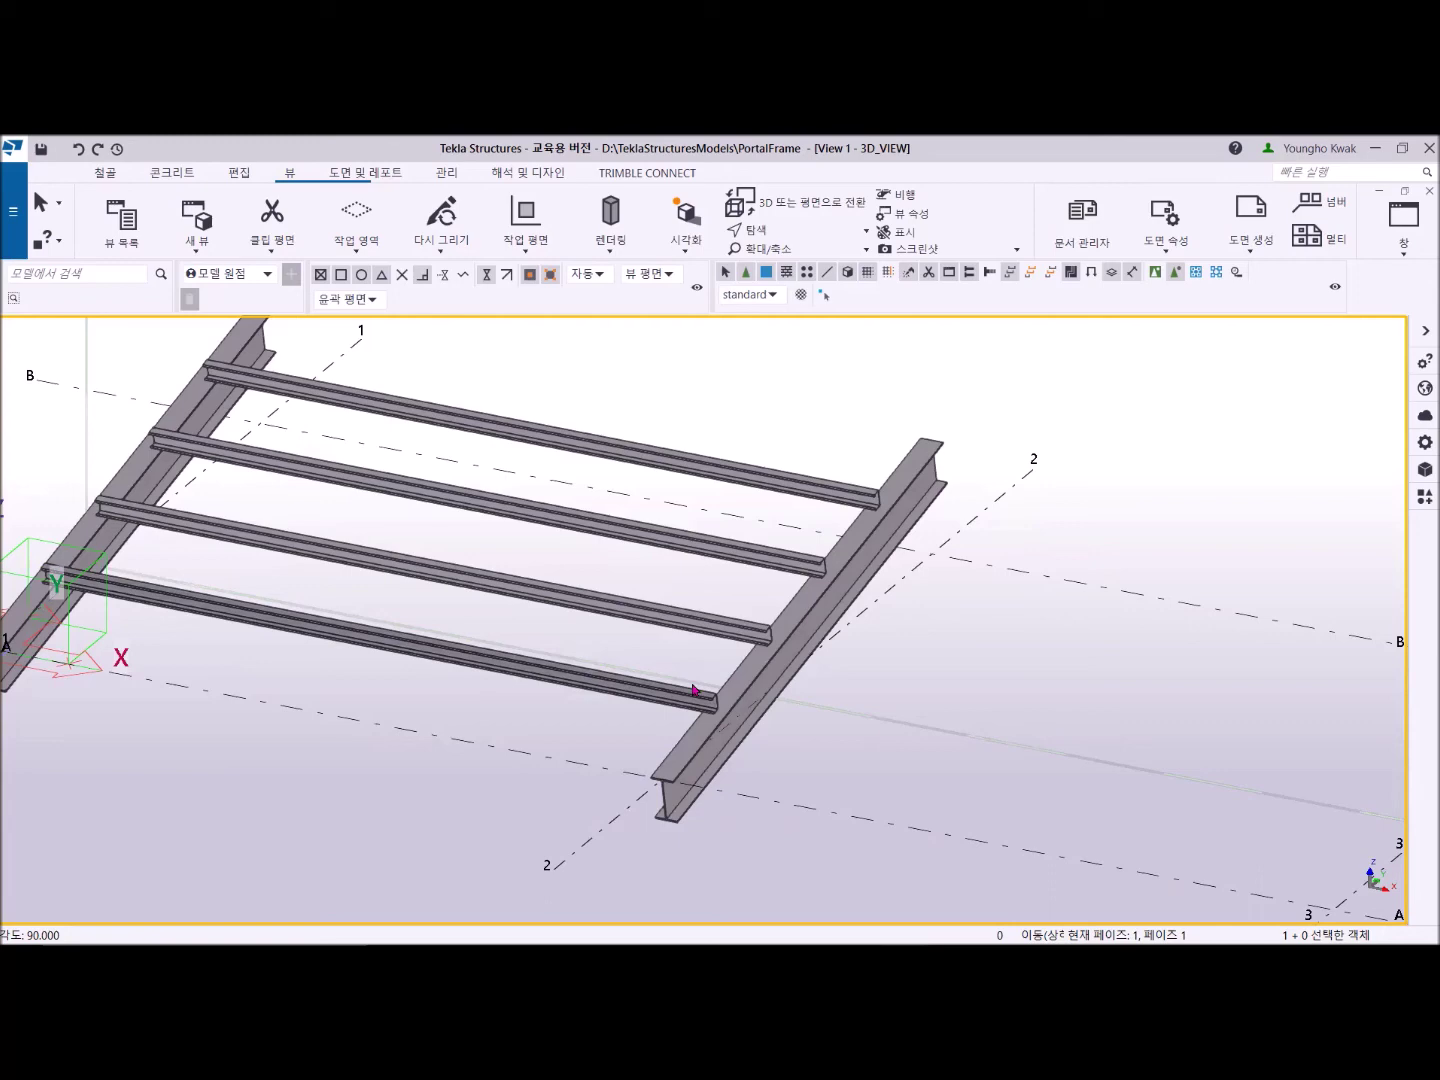
# Turn on the visibility of points in the 3D_VIEW view properties and apply the change to the view.
pyautogui.scroll(-4, 1086, 604)
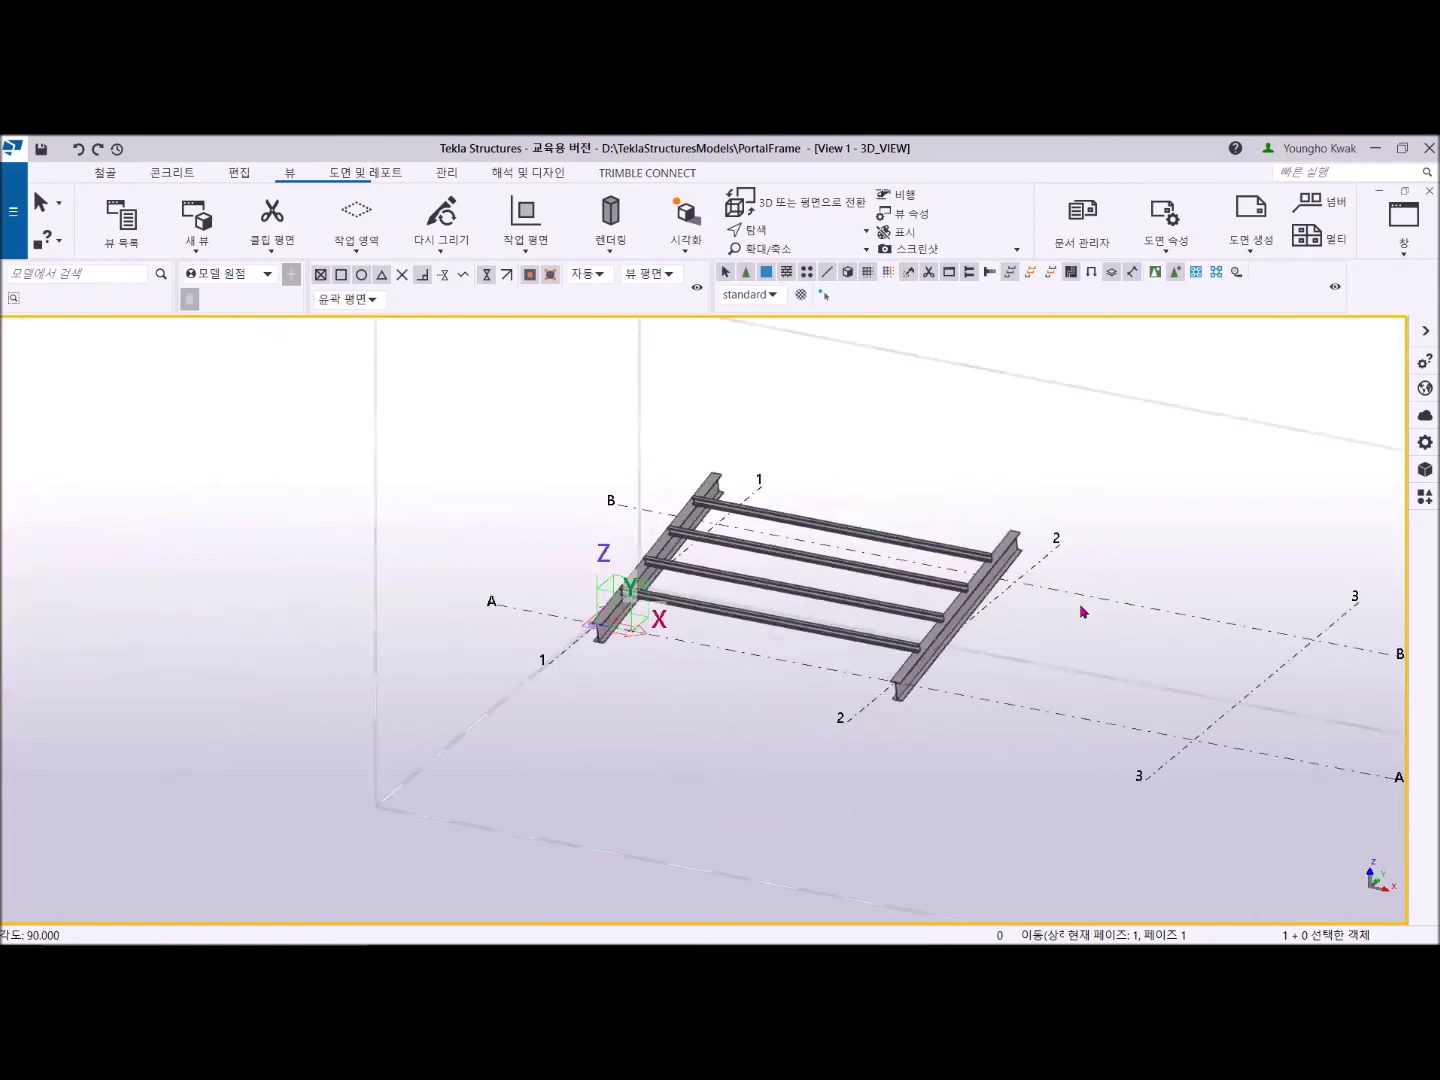
pyautogui.doubleClick(1118, 523)
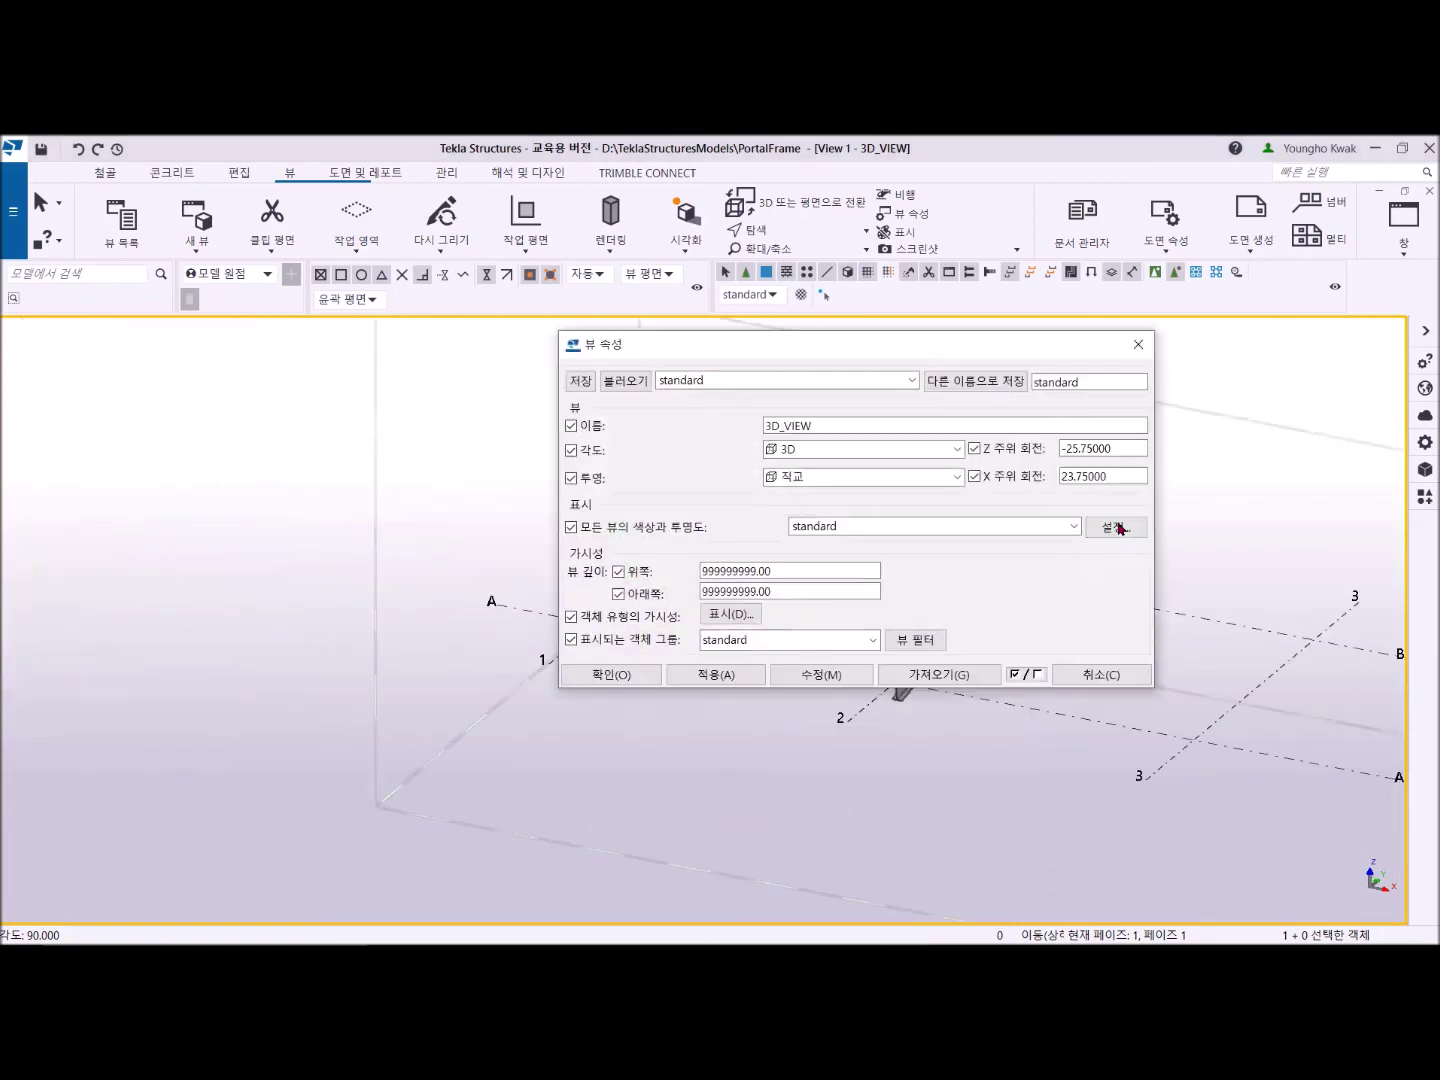
pyautogui.click(745, 615)
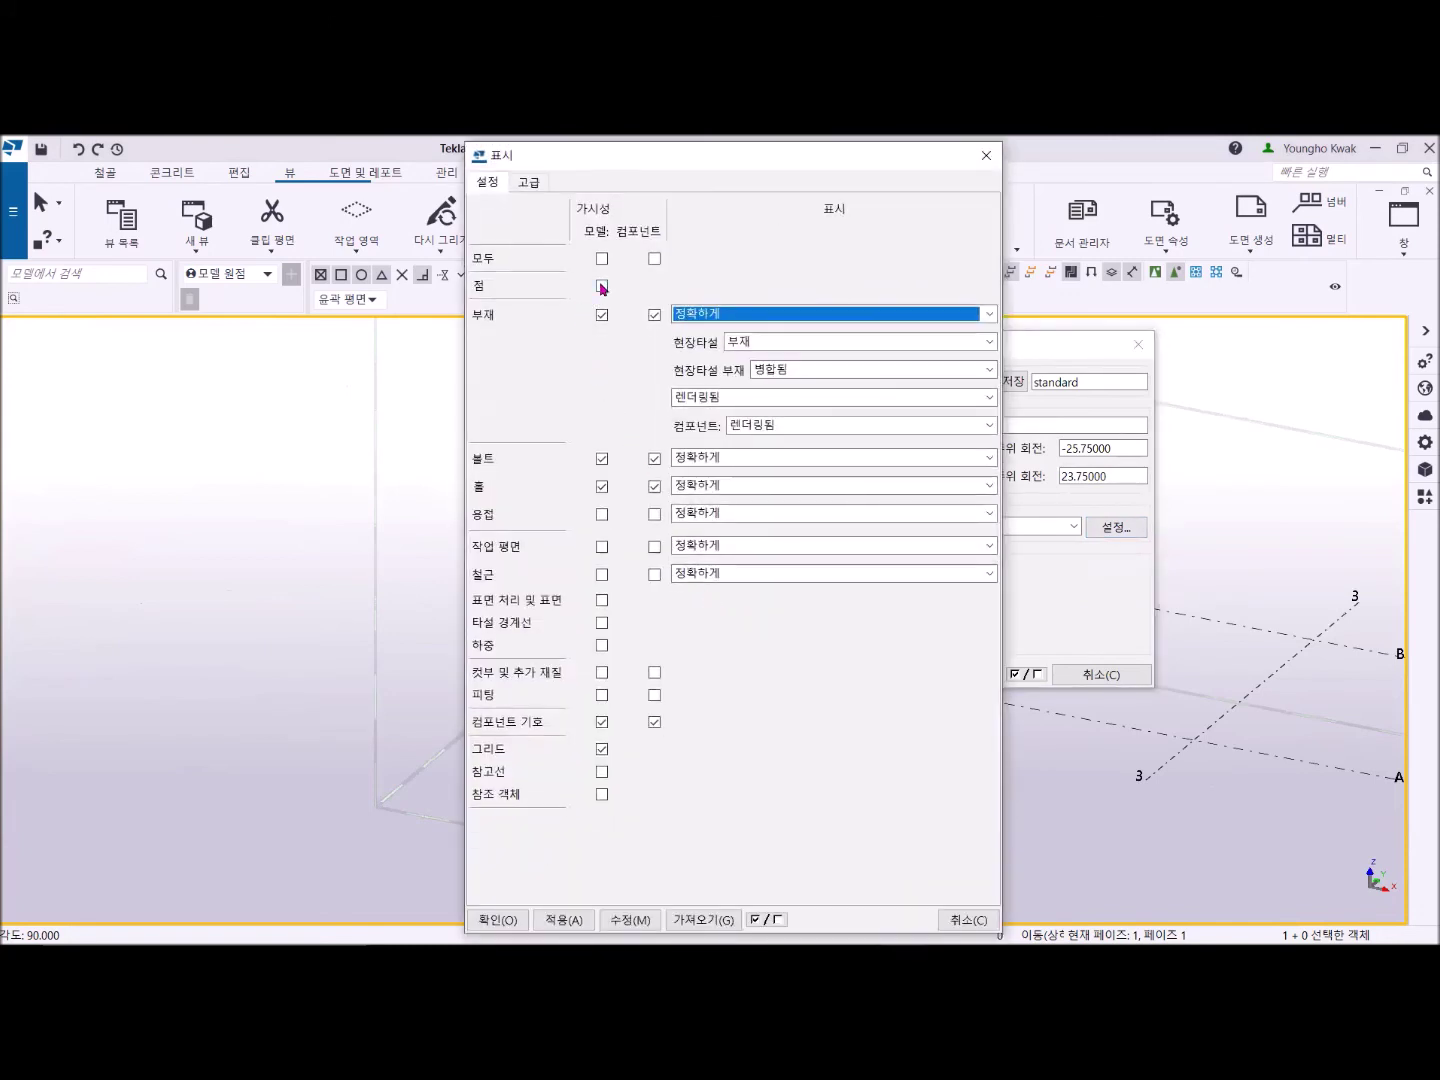
pyautogui.click(602, 286)
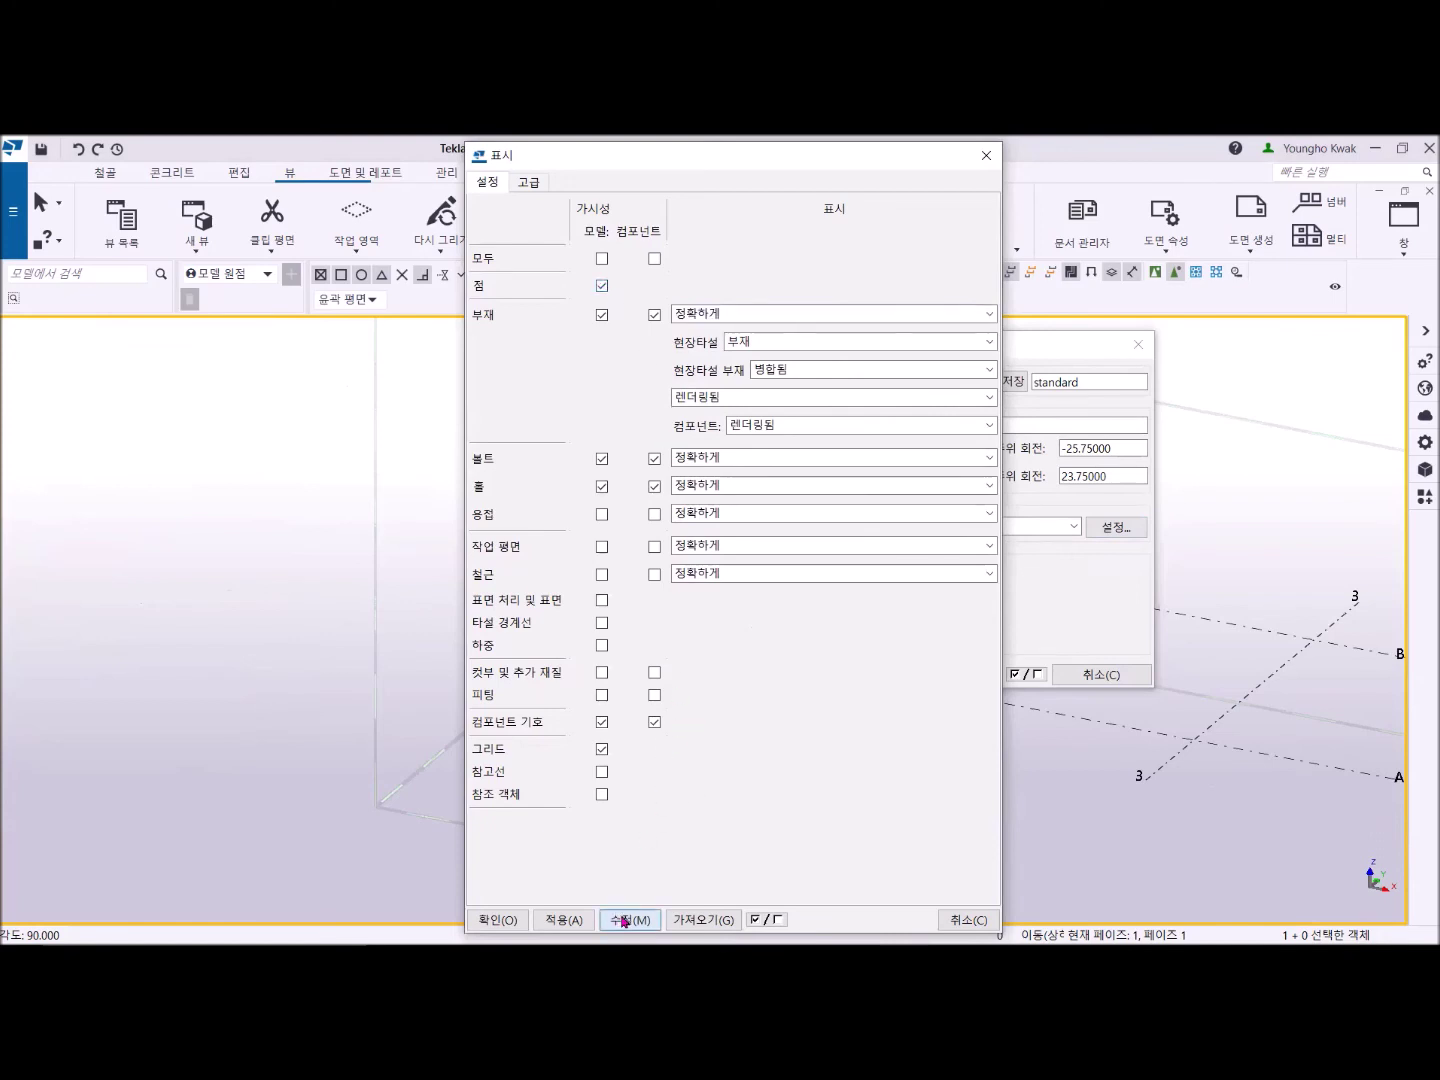
pyautogui.click(509, 920)
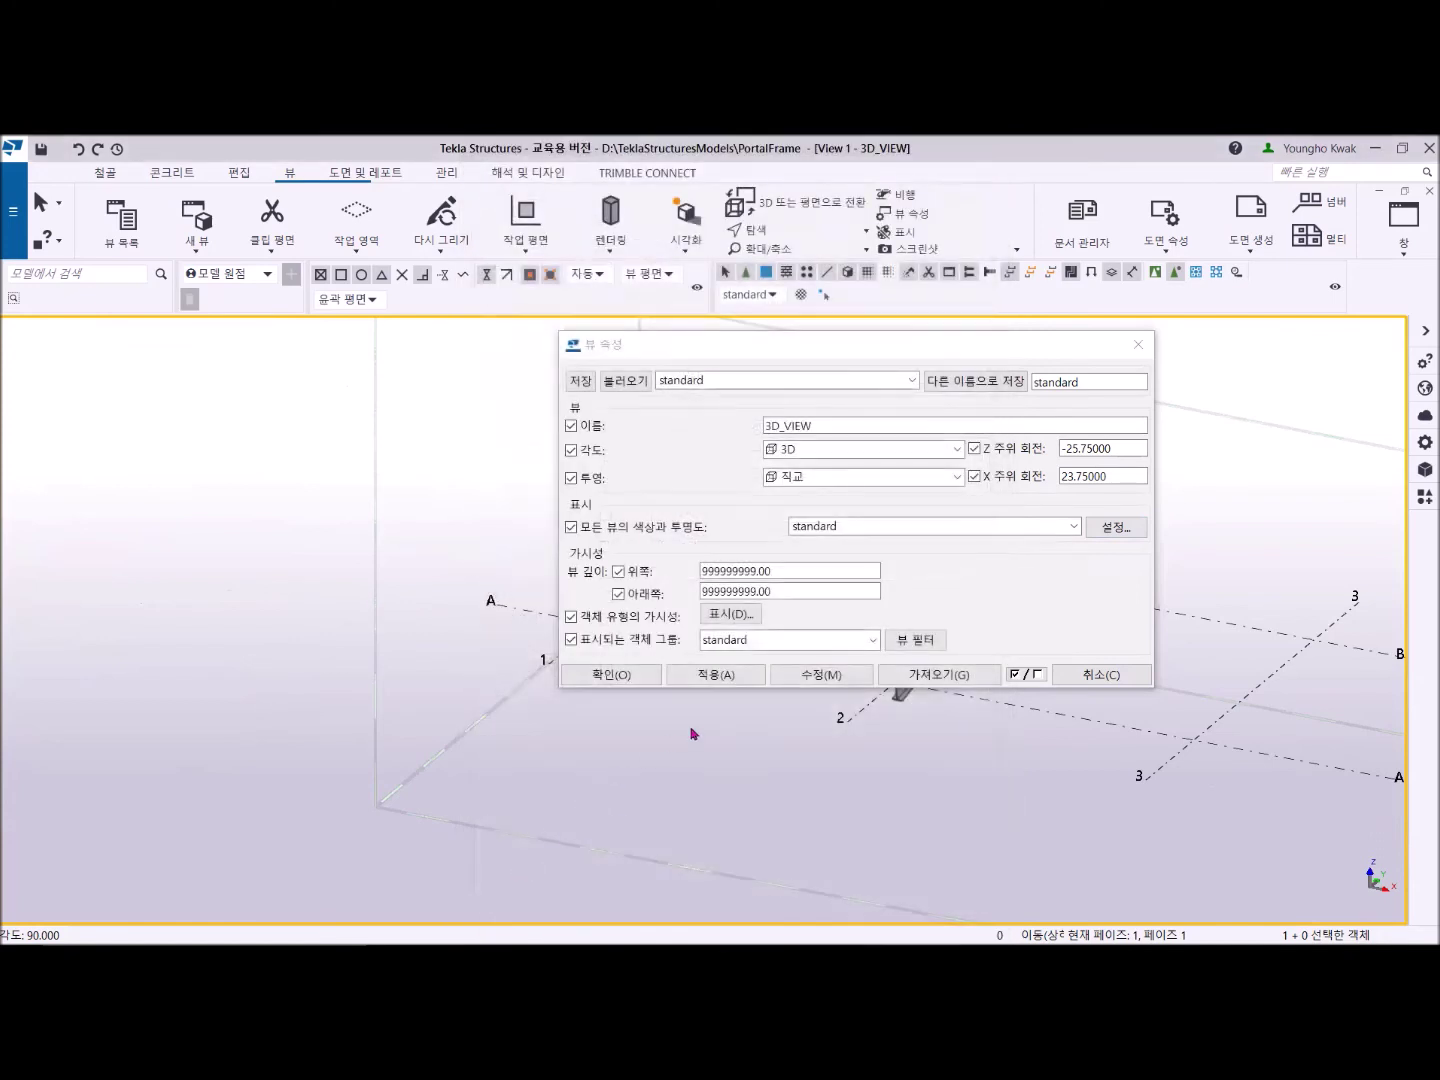
pyautogui.click(818, 674)
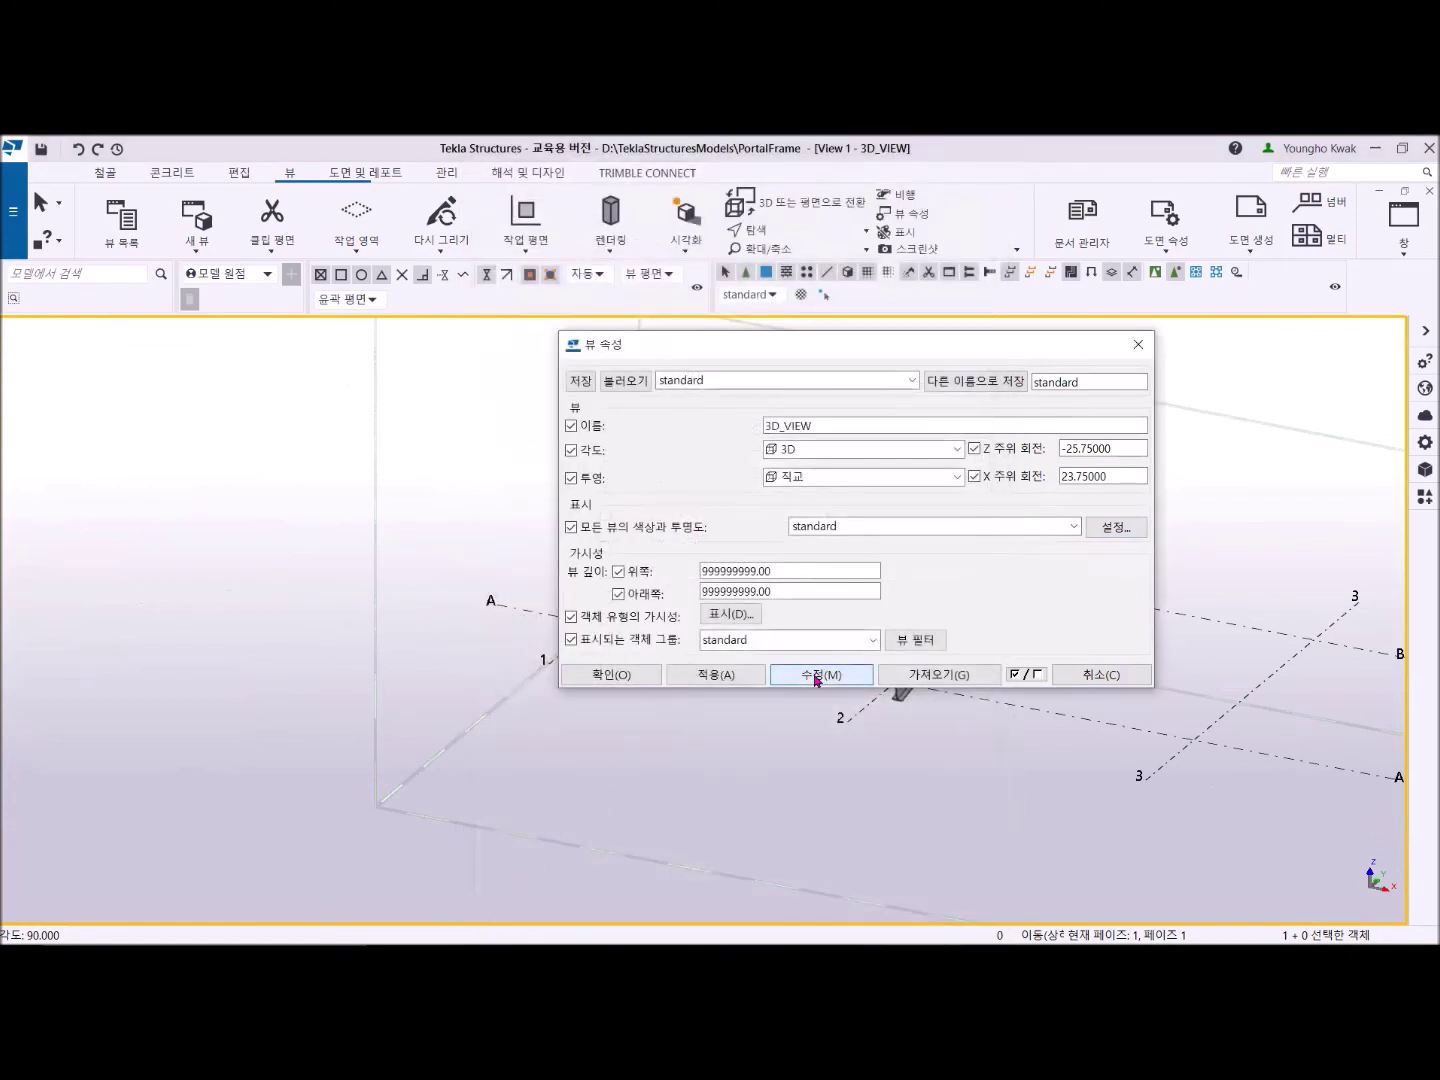
pyautogui.click(608, 674)
pyautogui.scroll(5, 648, 692)
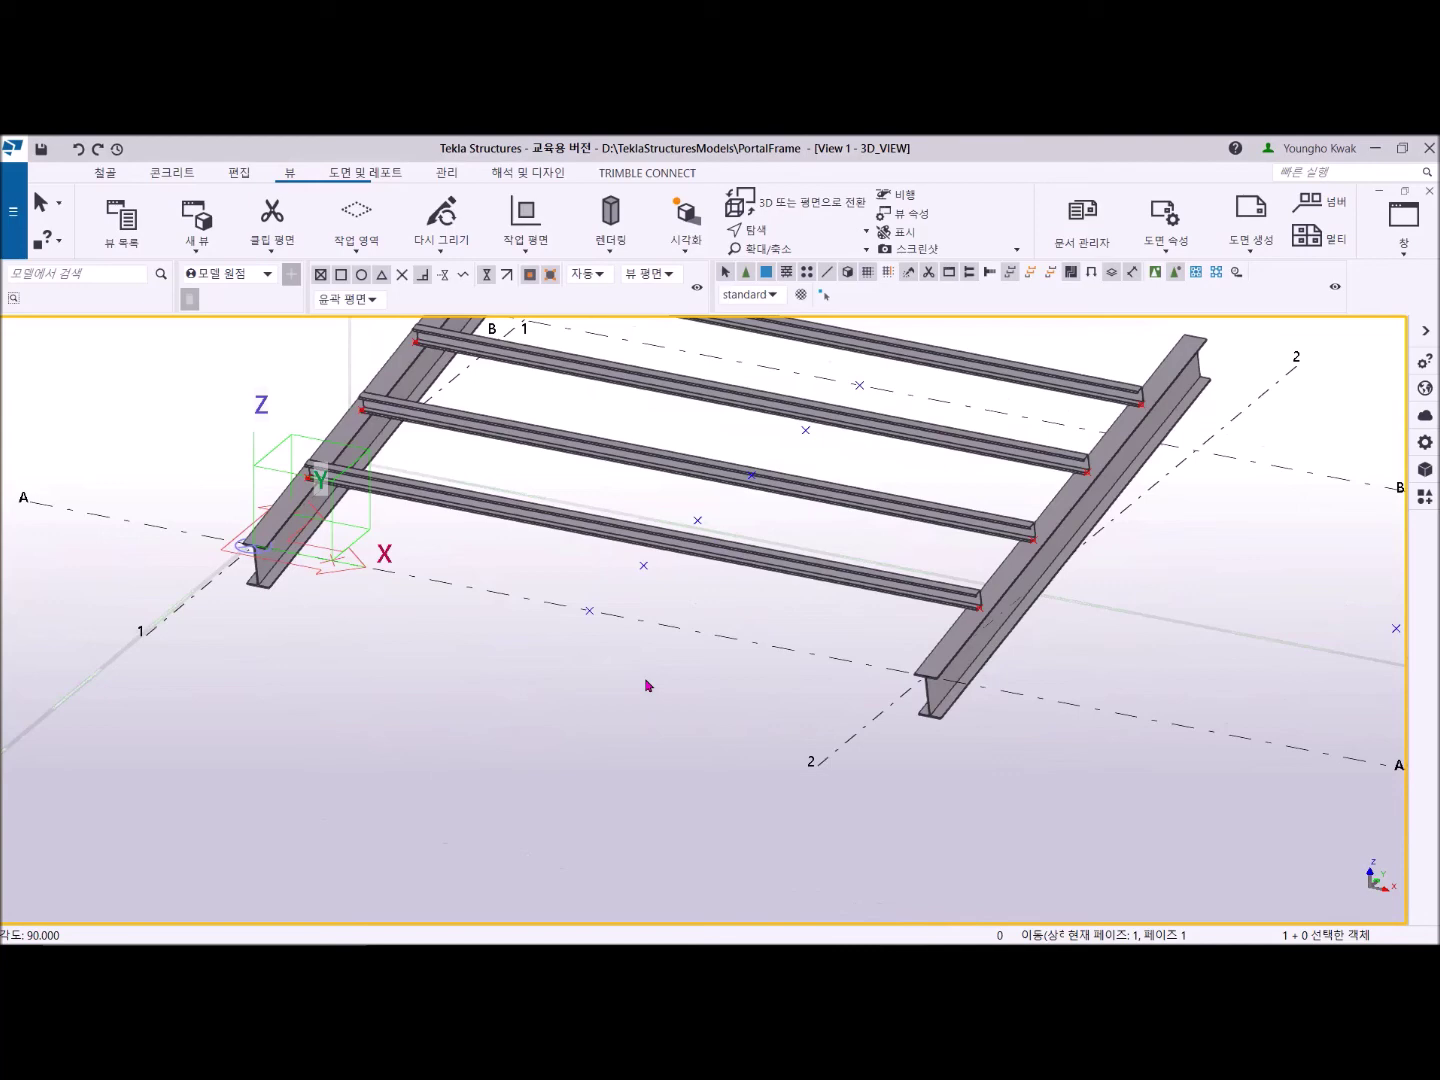
# Open the FFL plan view from the view list and frame grid lines 1 to 5 in it.
pyautogui.click(1404, 220)
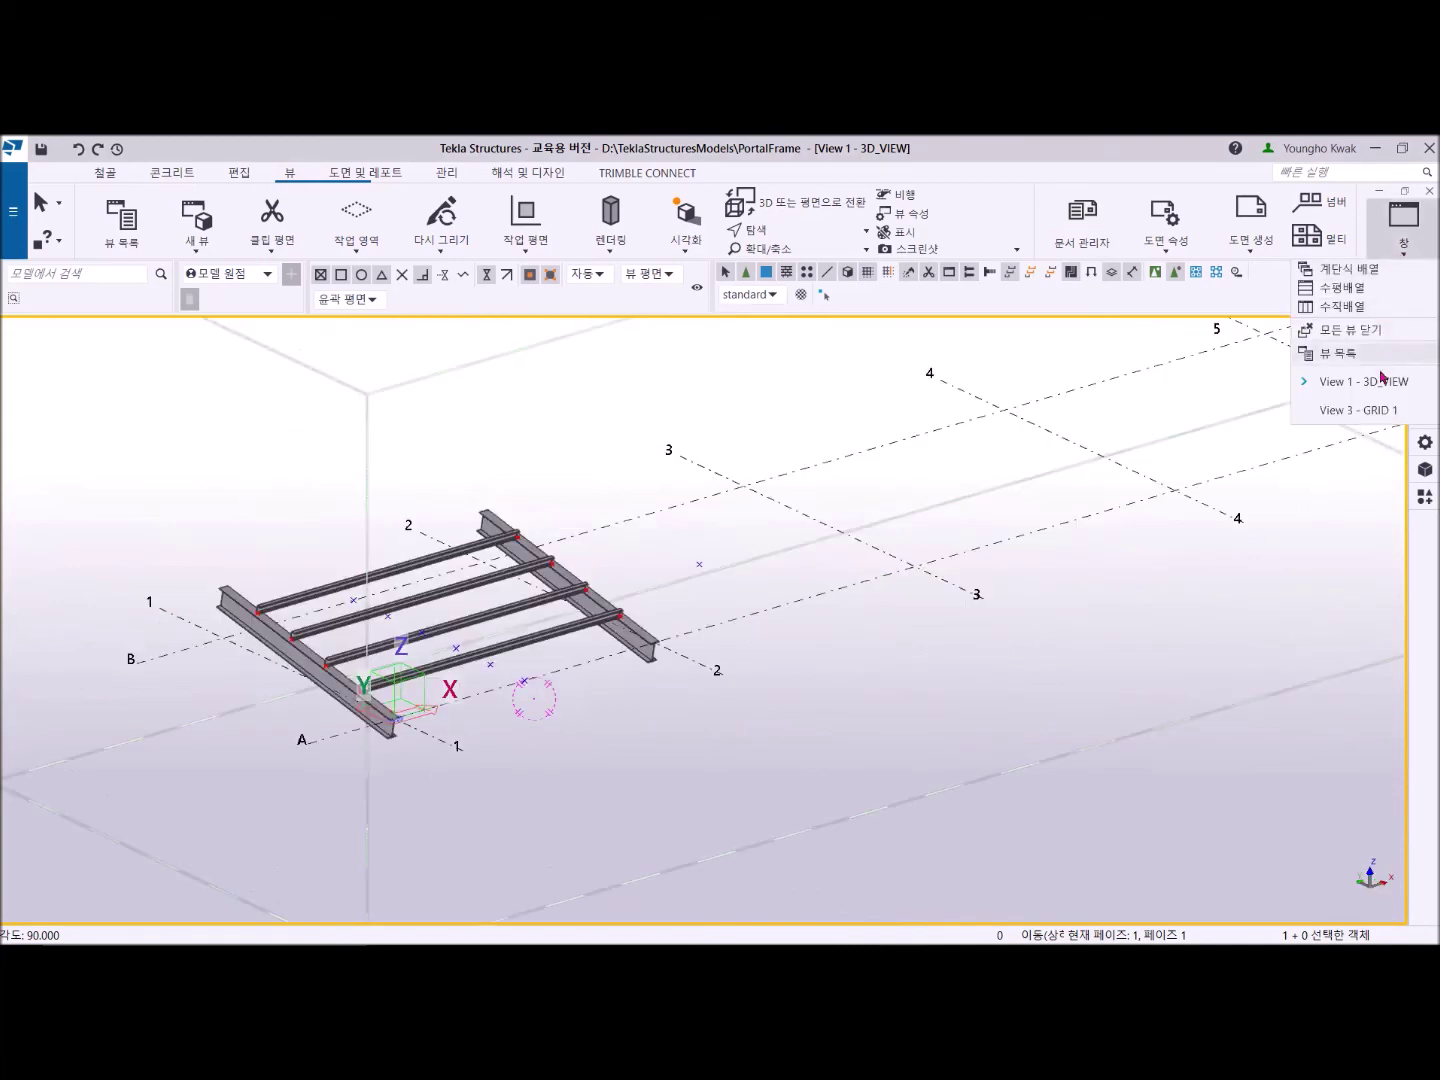
pyautogui.click(1371, 410)
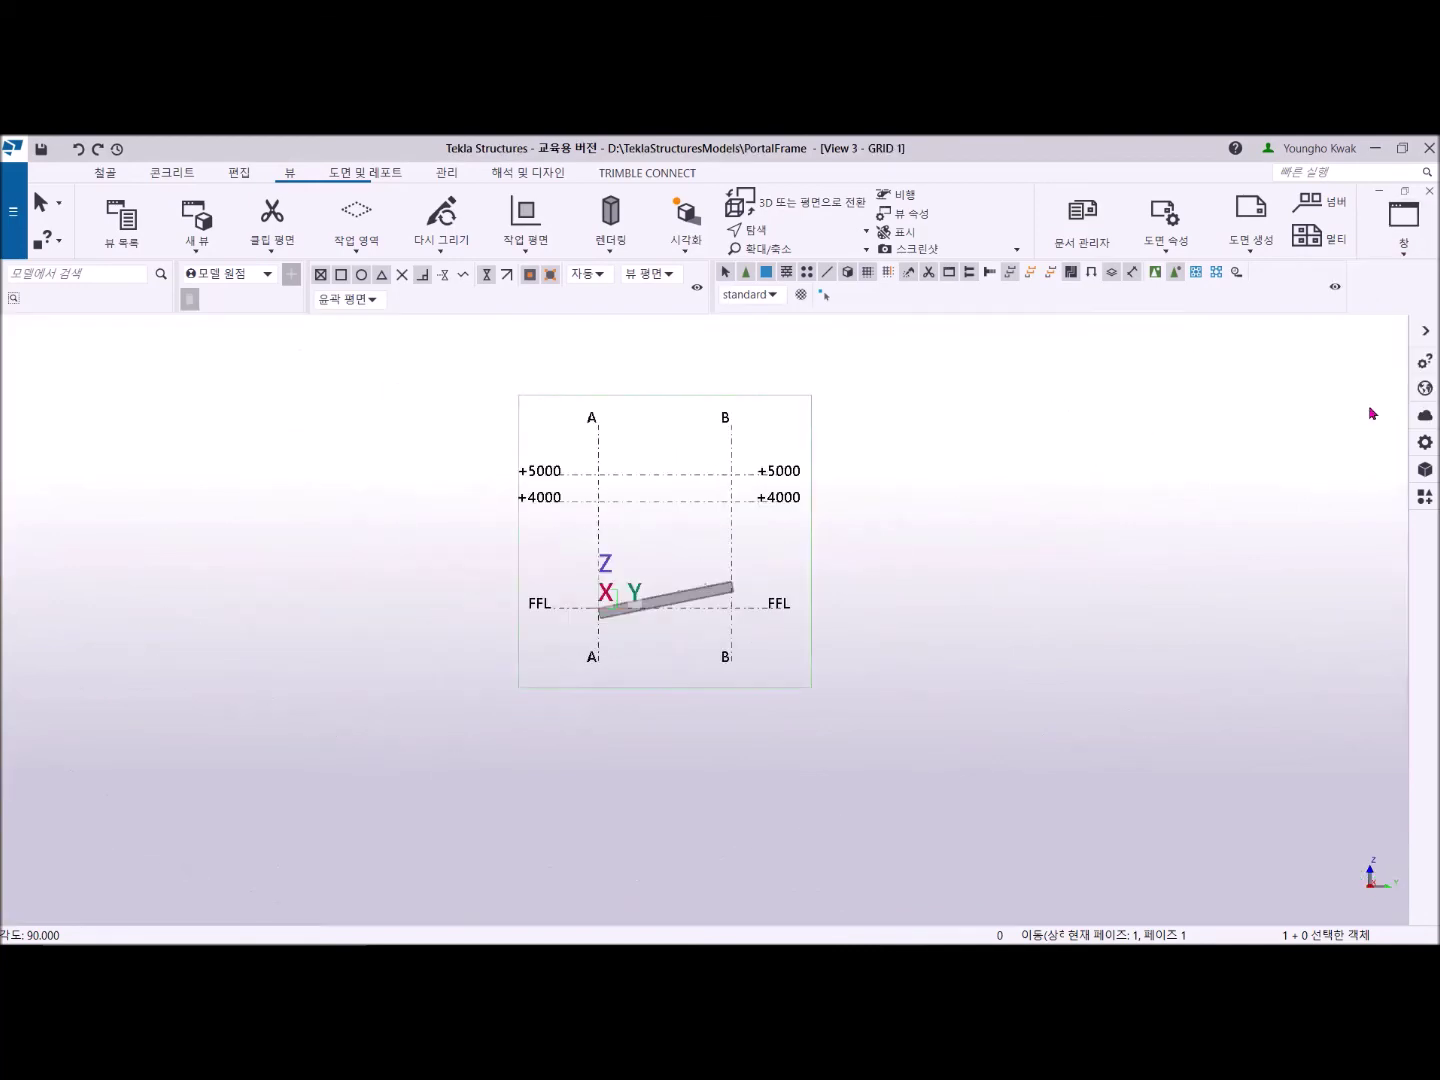
pyautogui.click(1404, 222)
pyautogui.click(1340, 353)
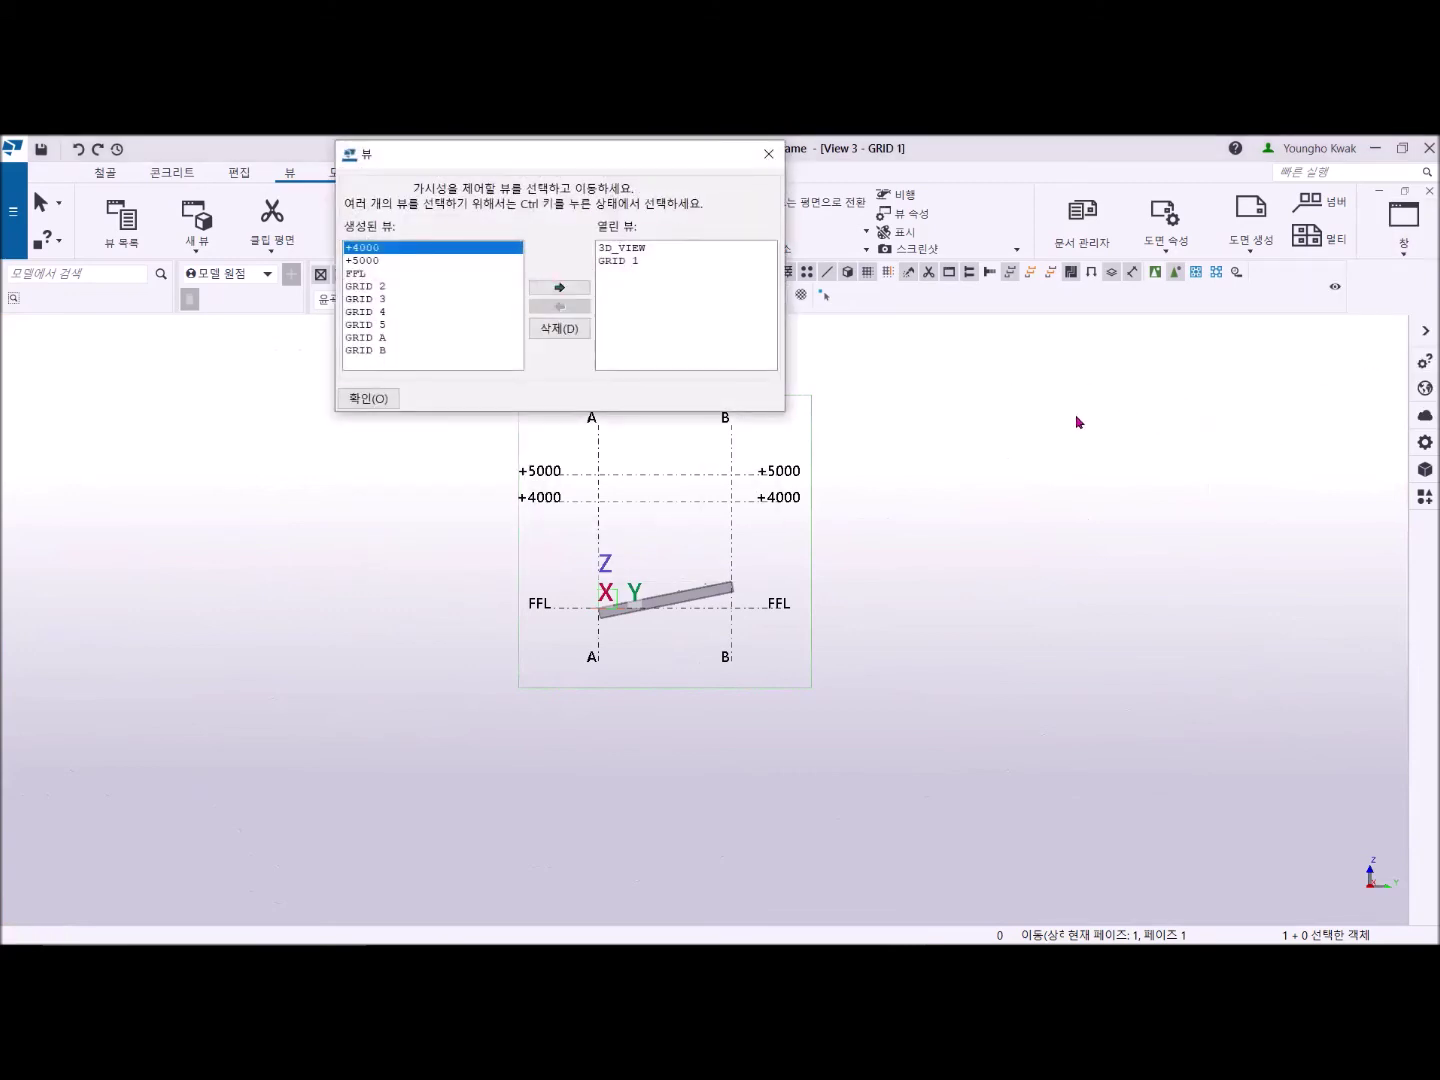
pyautogui.doubleClick(358, 275)
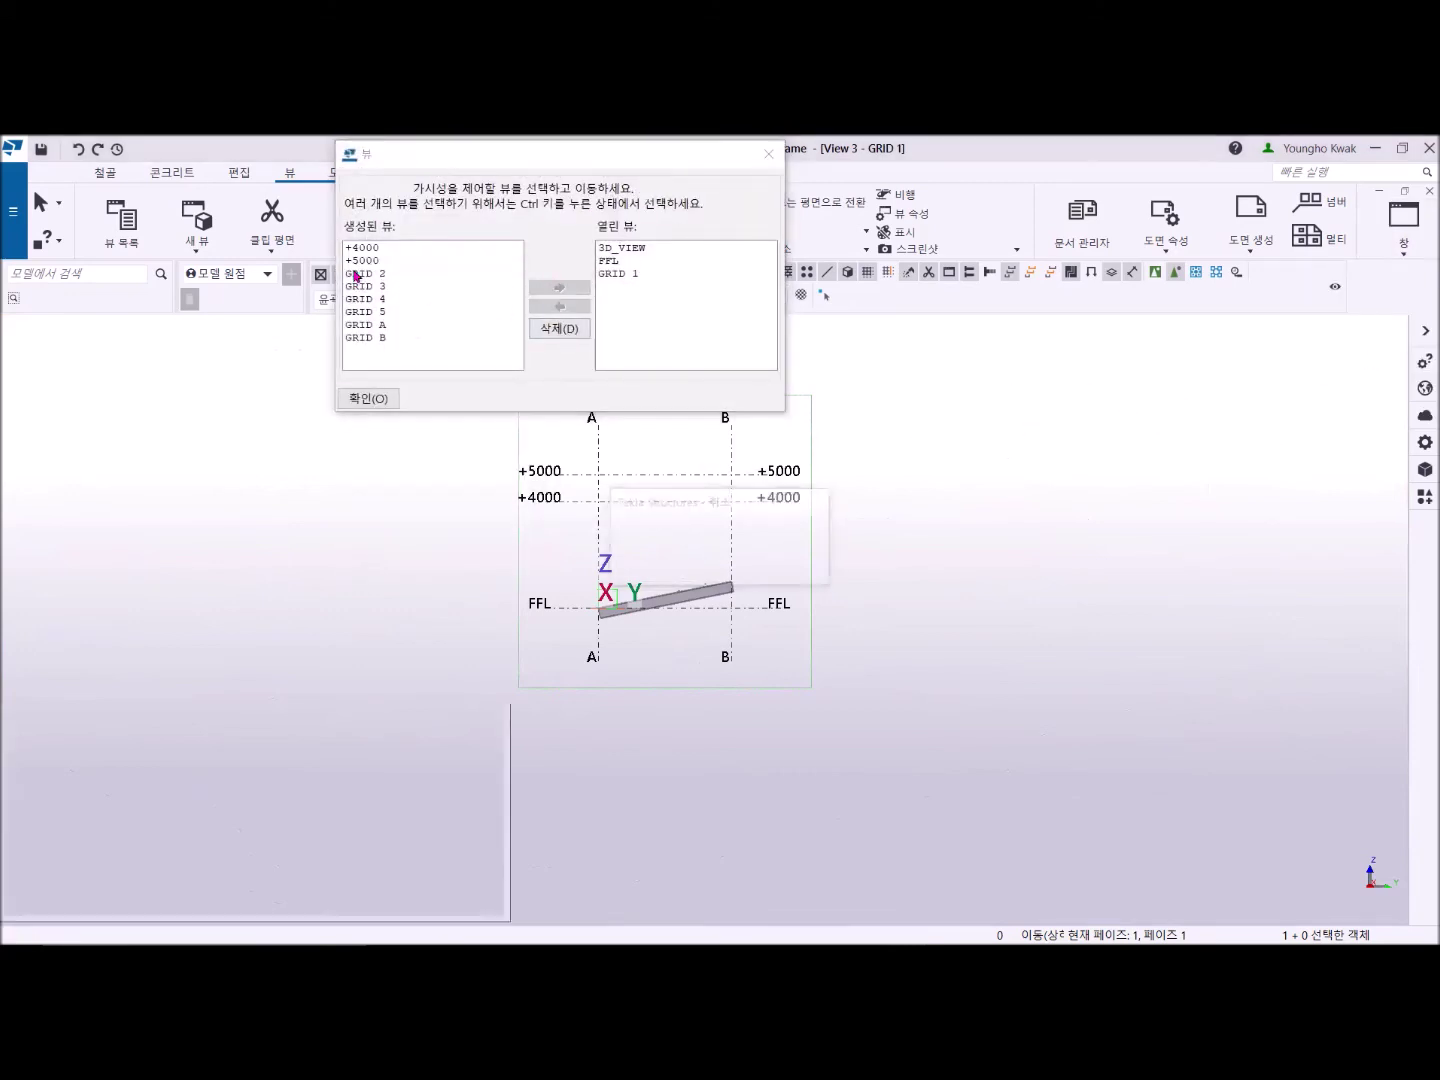
pyautogui.click(768, 153)
pyautogui.scroll(5, 636, 651)
pyautogui.scroll(2, 697, 655)
pyautogui.moveTo(697, 655); pyautogui.dragTo(434, 640, button='middle')
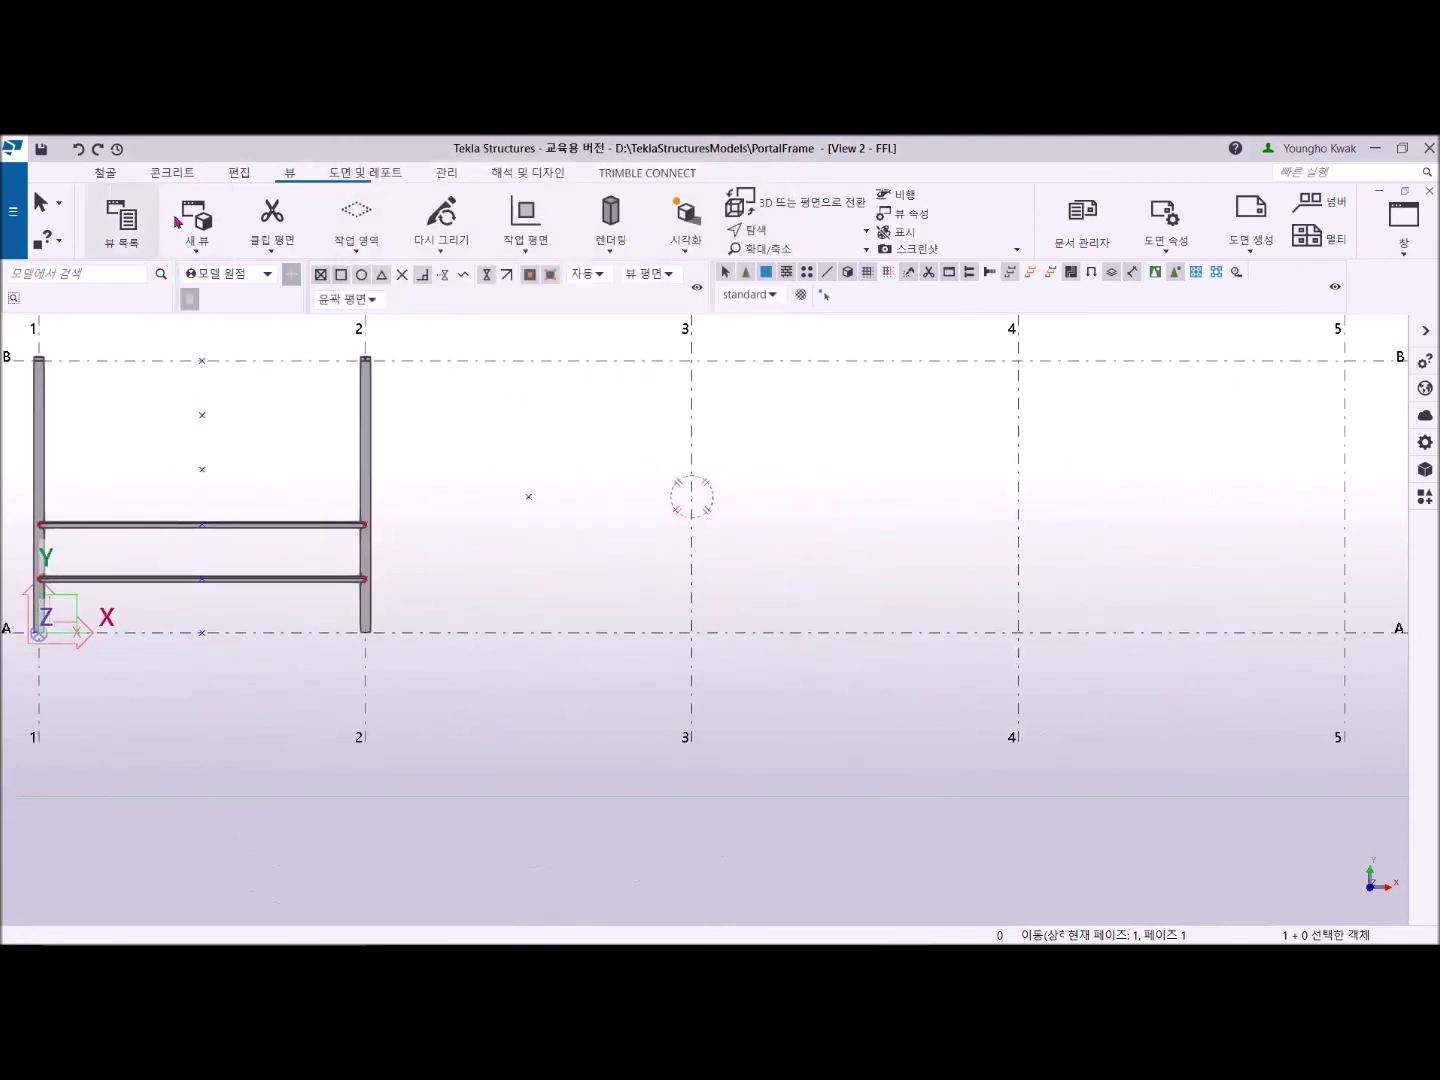
pyautogui.moveTo(515, 505); pyautogui.dragTo(561, 669, button='middle')
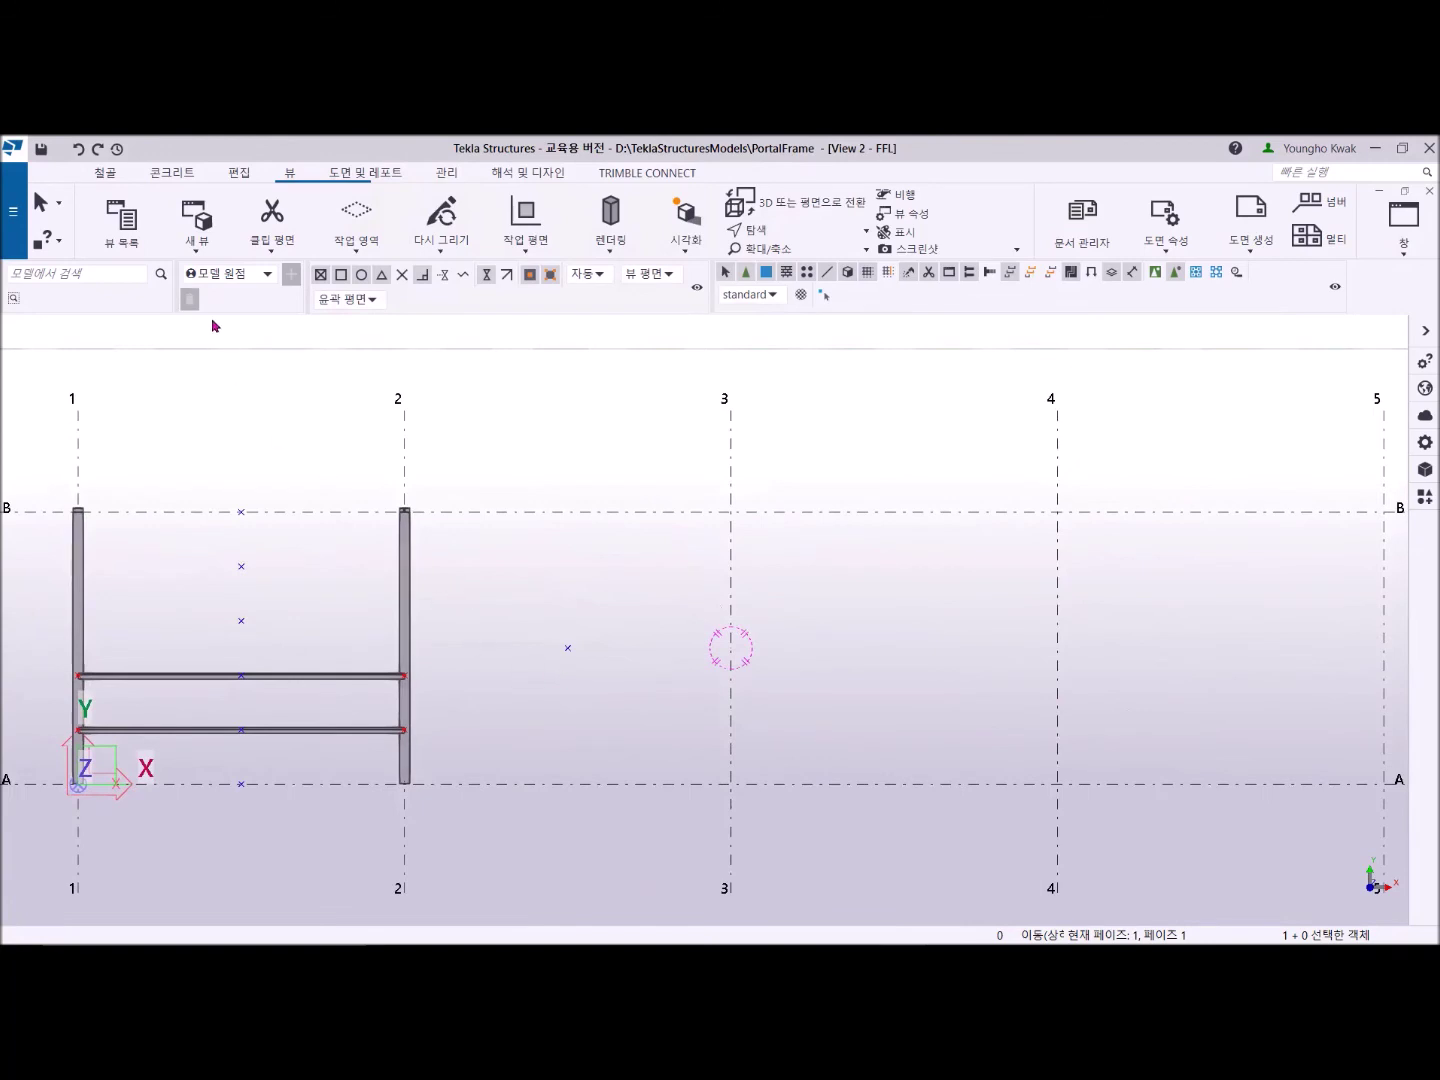
# Create a steel polybeam from grid 3/A, 2500 mm along line A, on to grid line 4 midway between A and B, ending on line B.
pyautogui.click(104, 176)
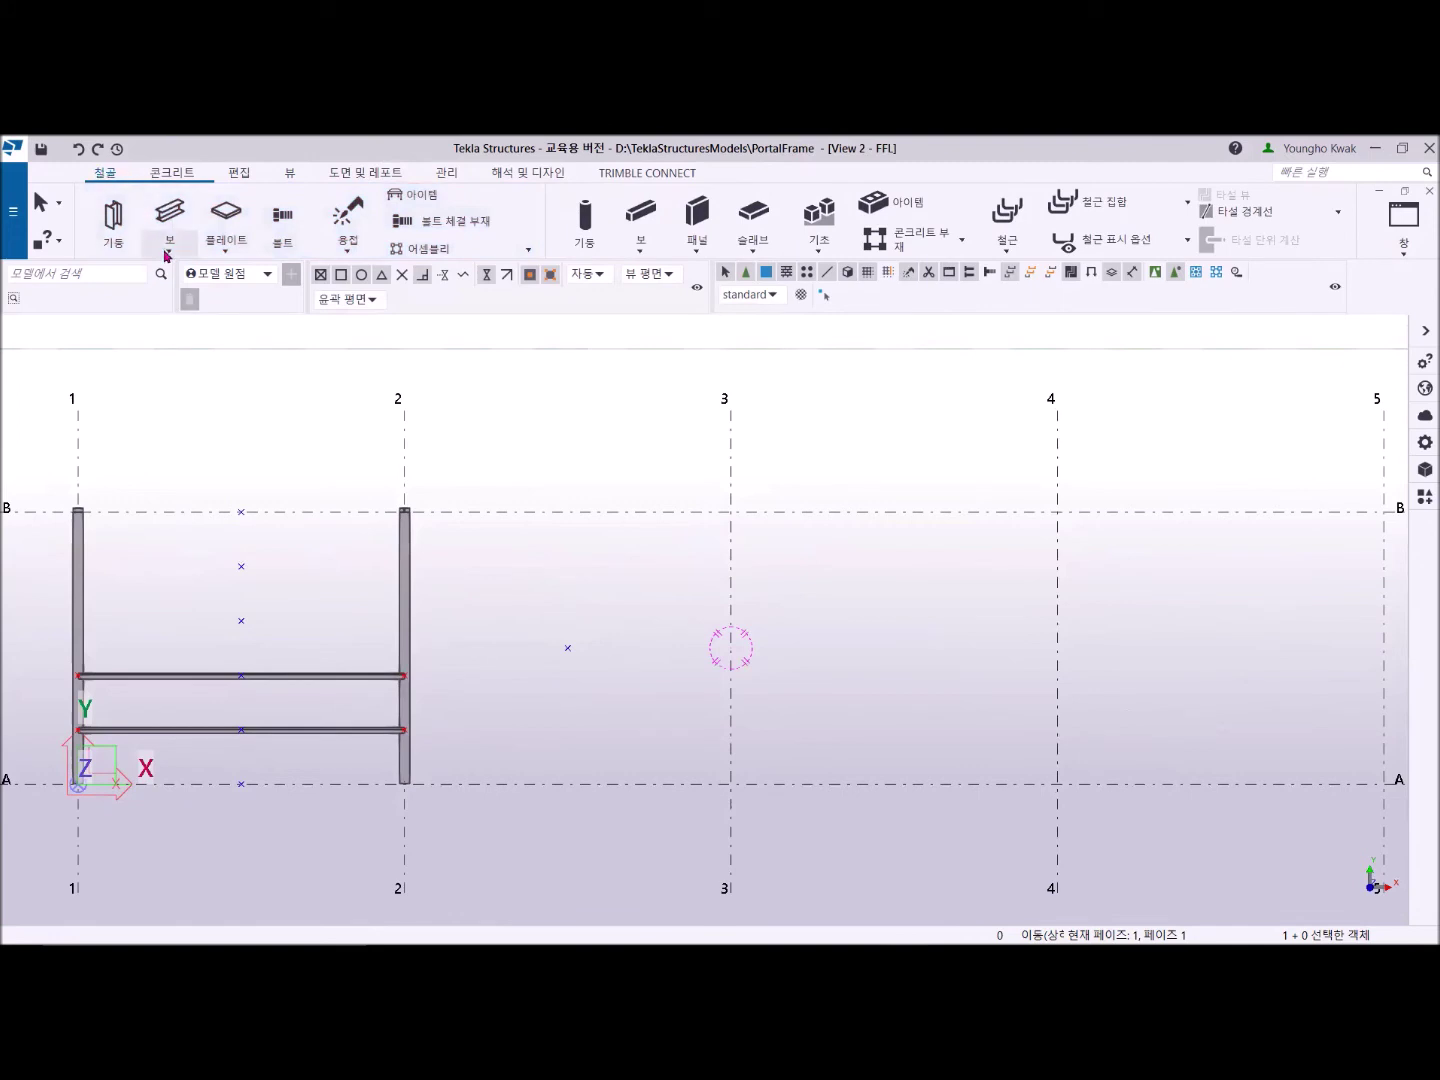
pyautogui.click(168, 250)
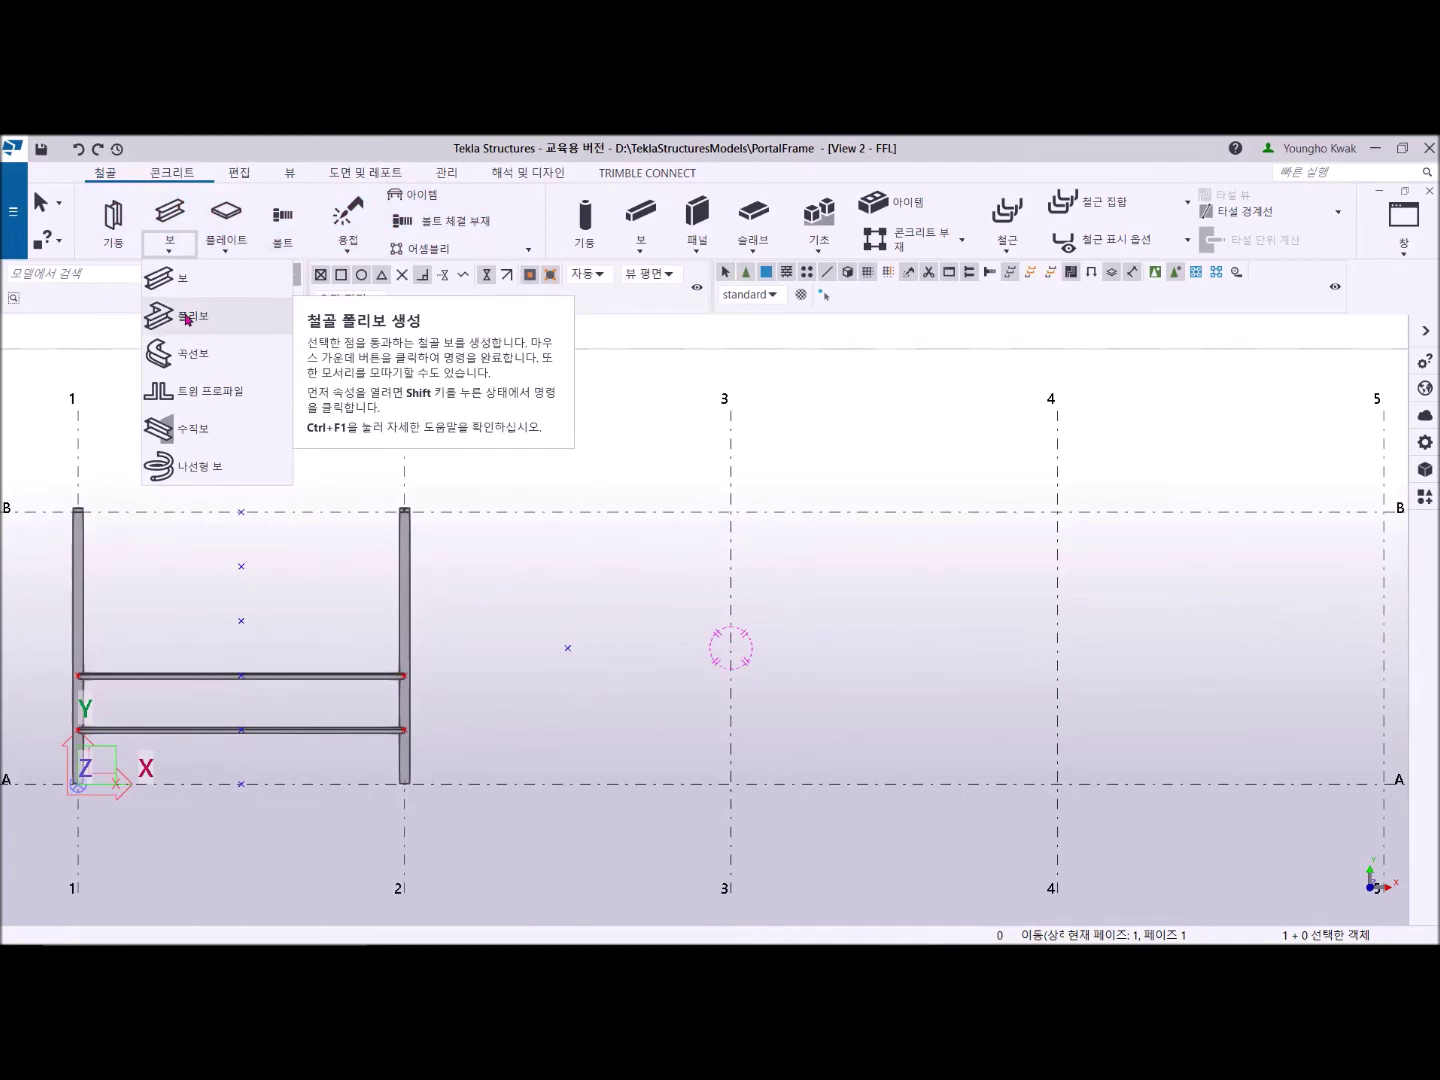
pyautogui.click(186, 319)
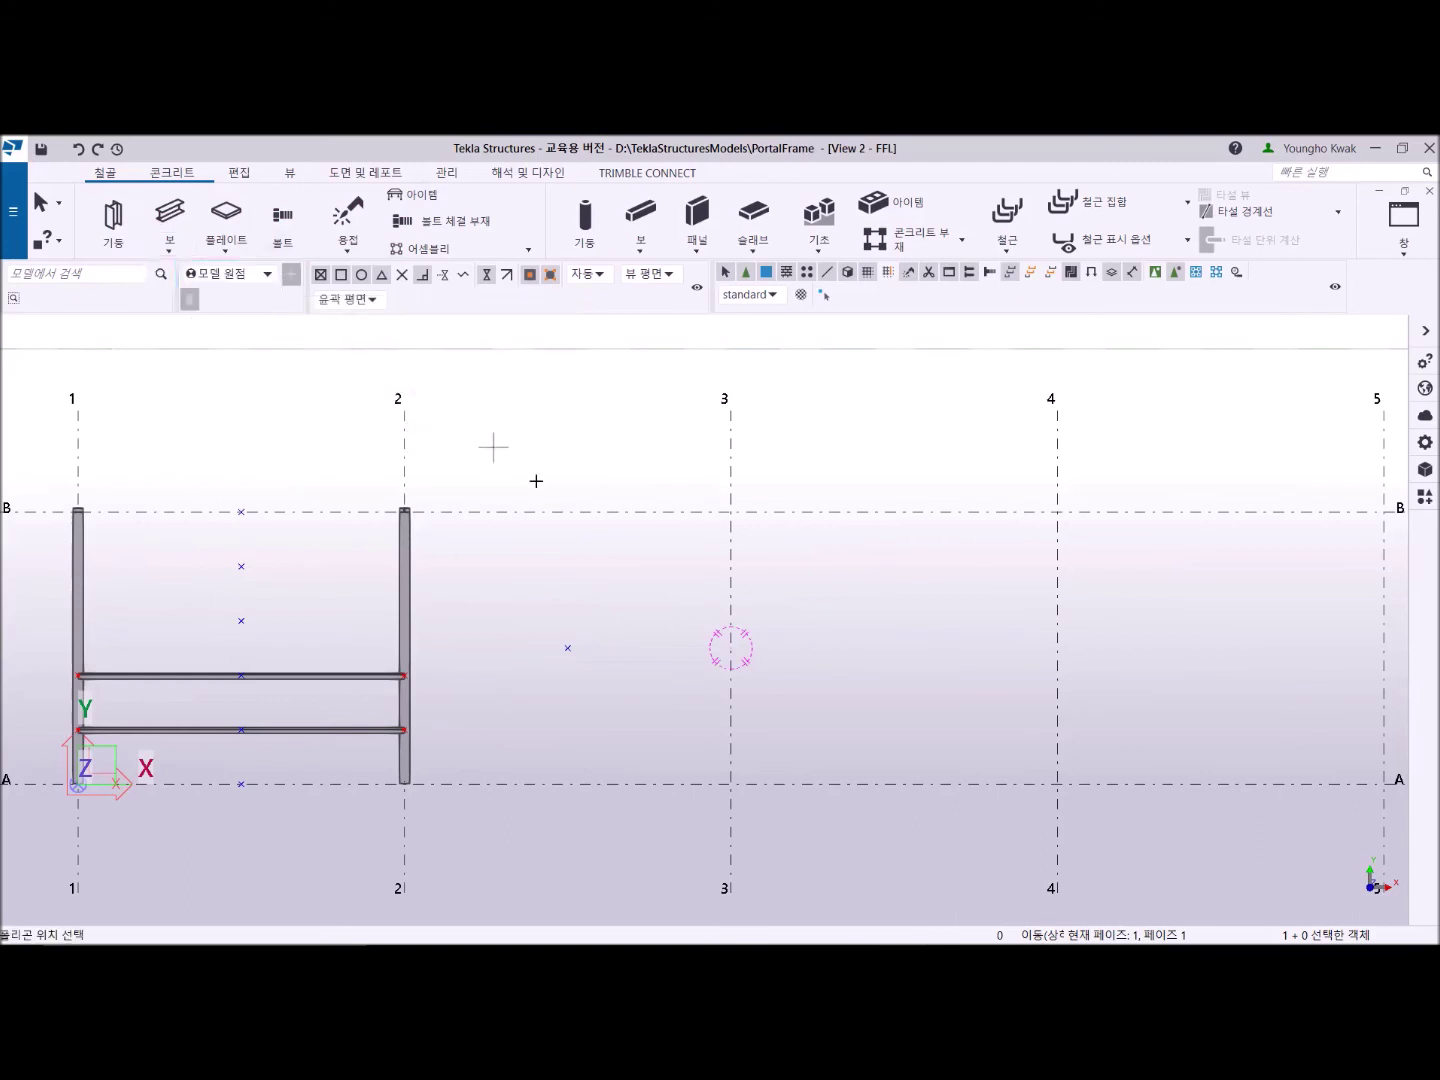
pyautogui.click(730, 783)
pyautogui.click(867, 783)
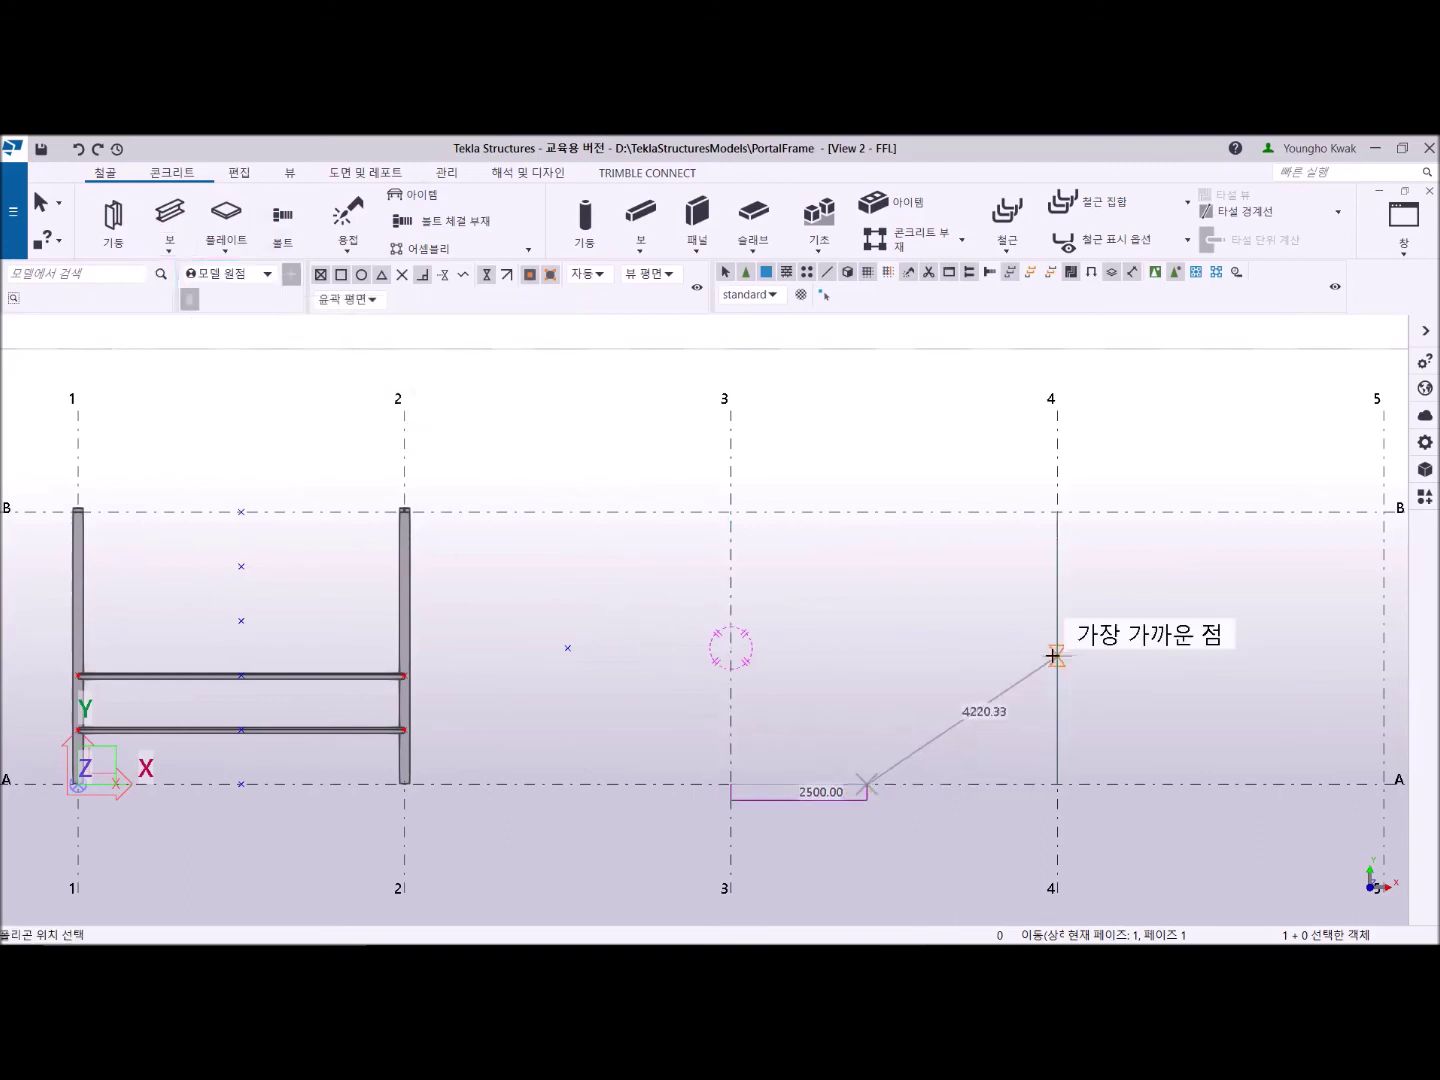
pyautogui.click(1057, 649)
pyautogui.click(876, 505)
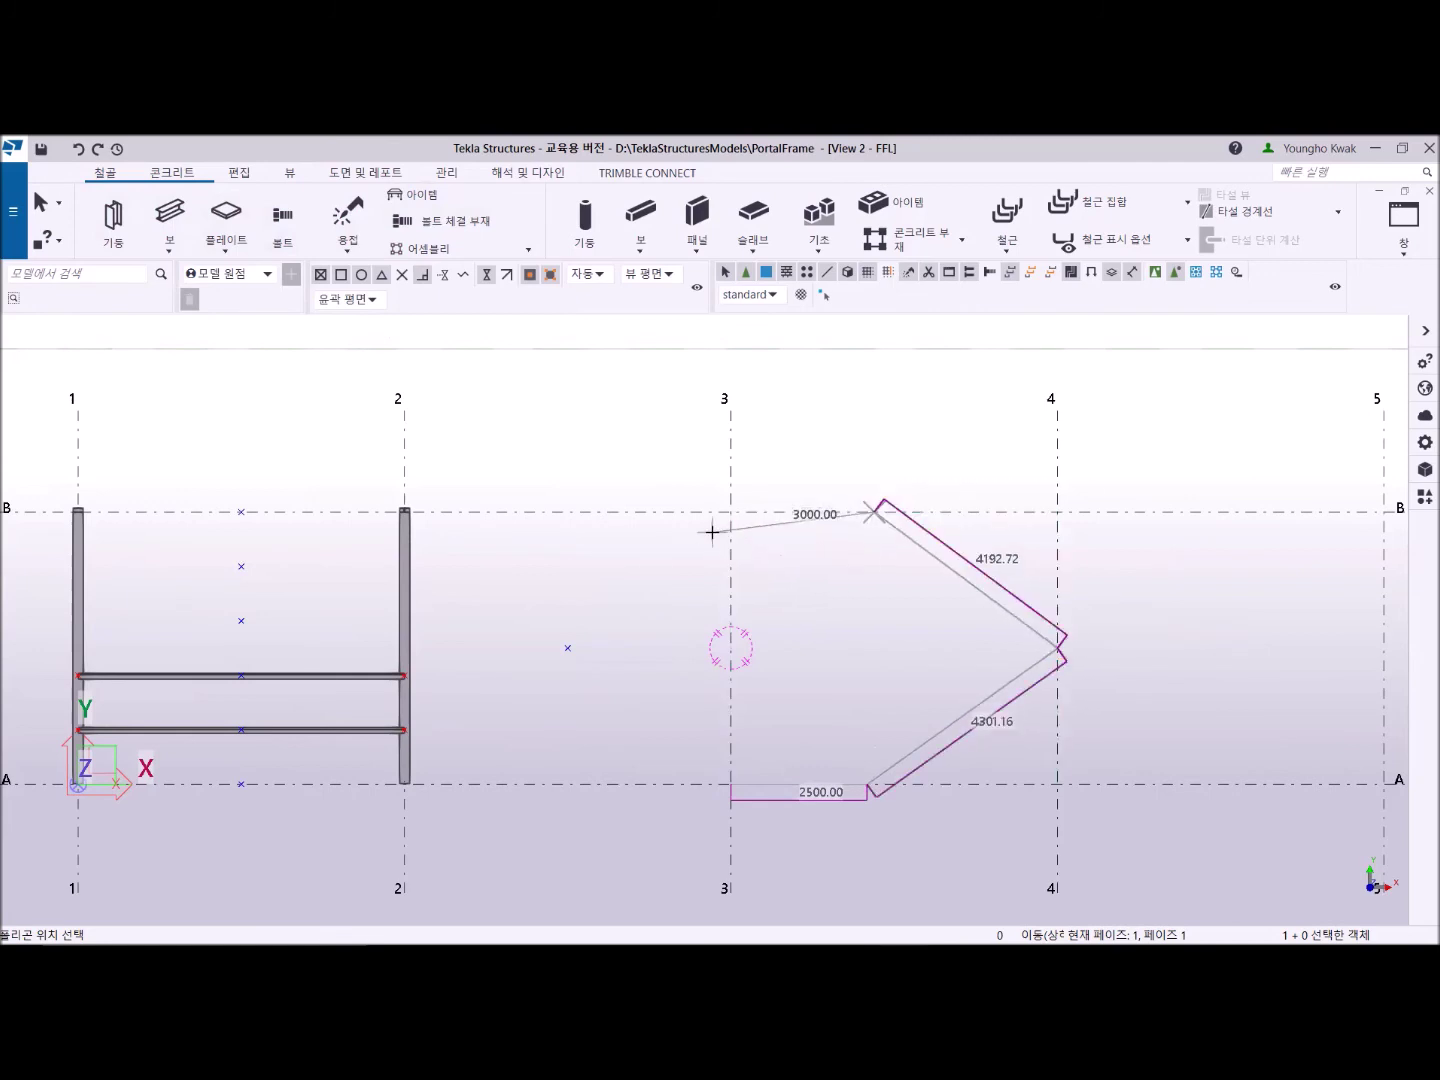
pyautogui.middleClick(806, 583)
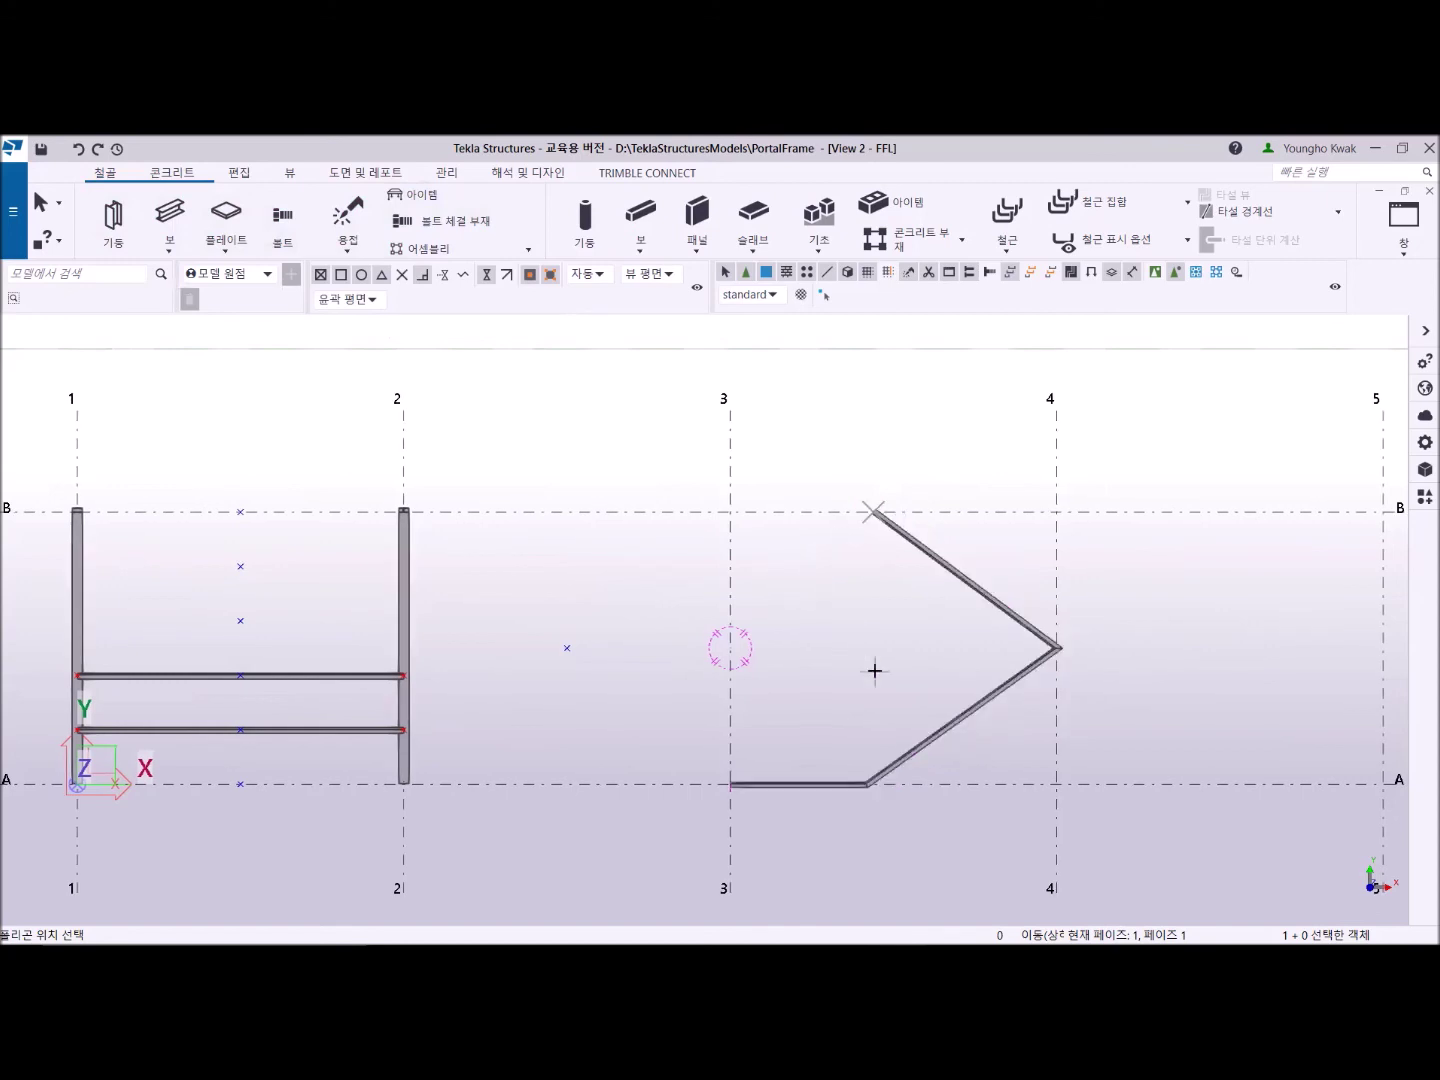
pyautogui.scroll(5, 1033, 660)
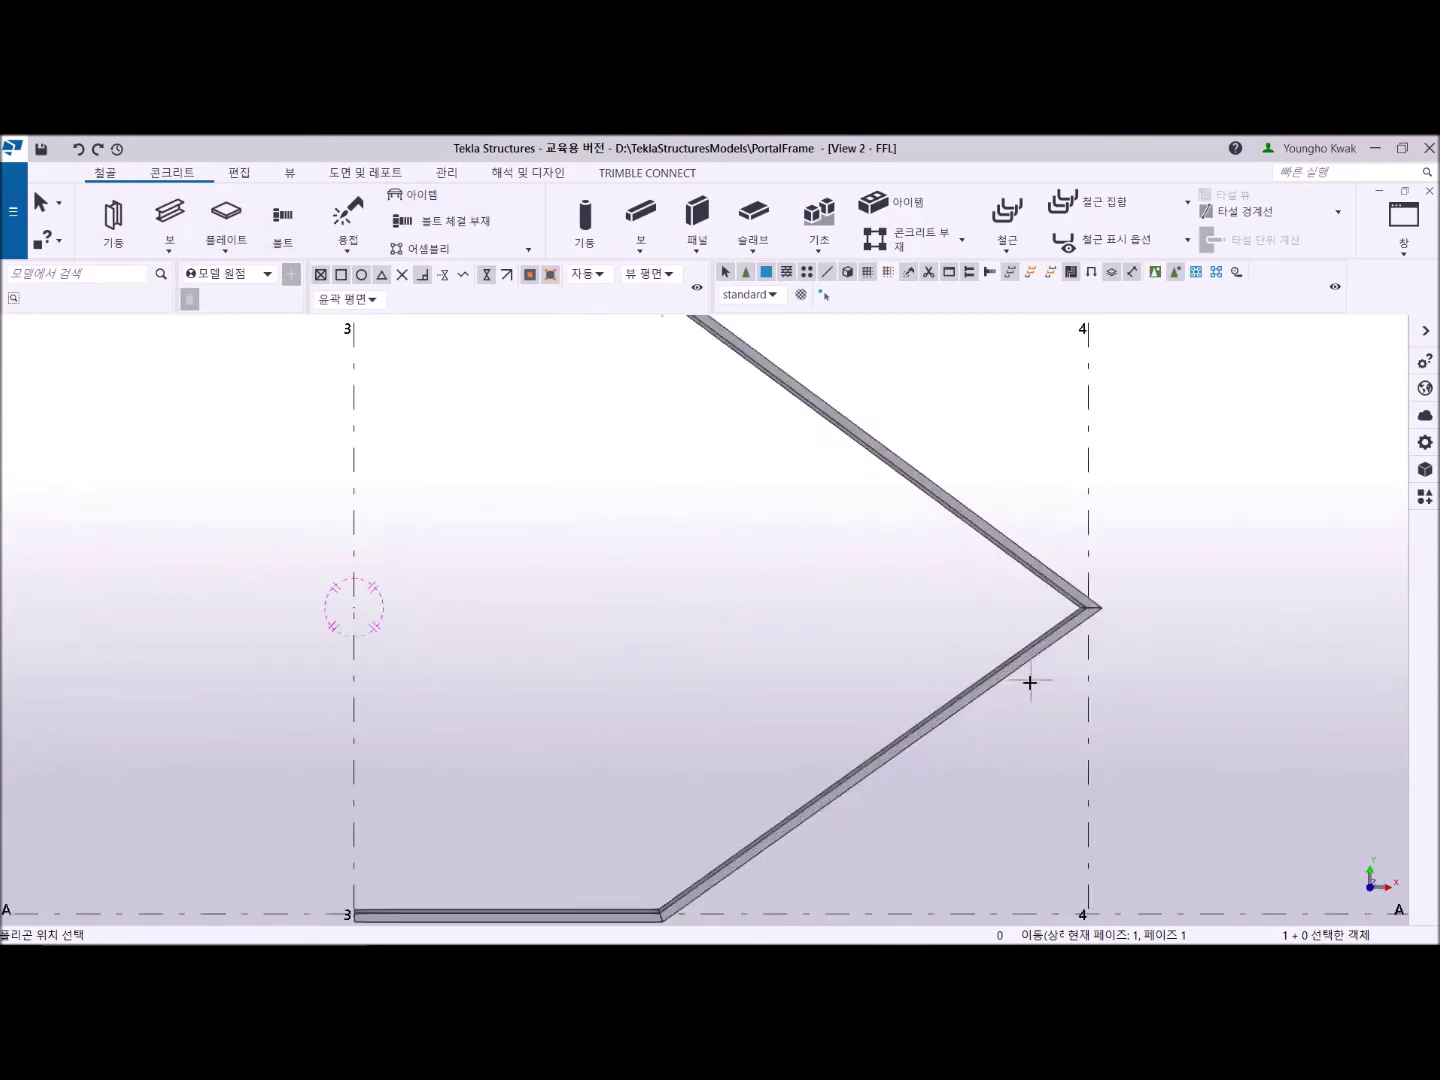
pyautogui.rightClick(678, 473)
pyautogui.click(700, 480)
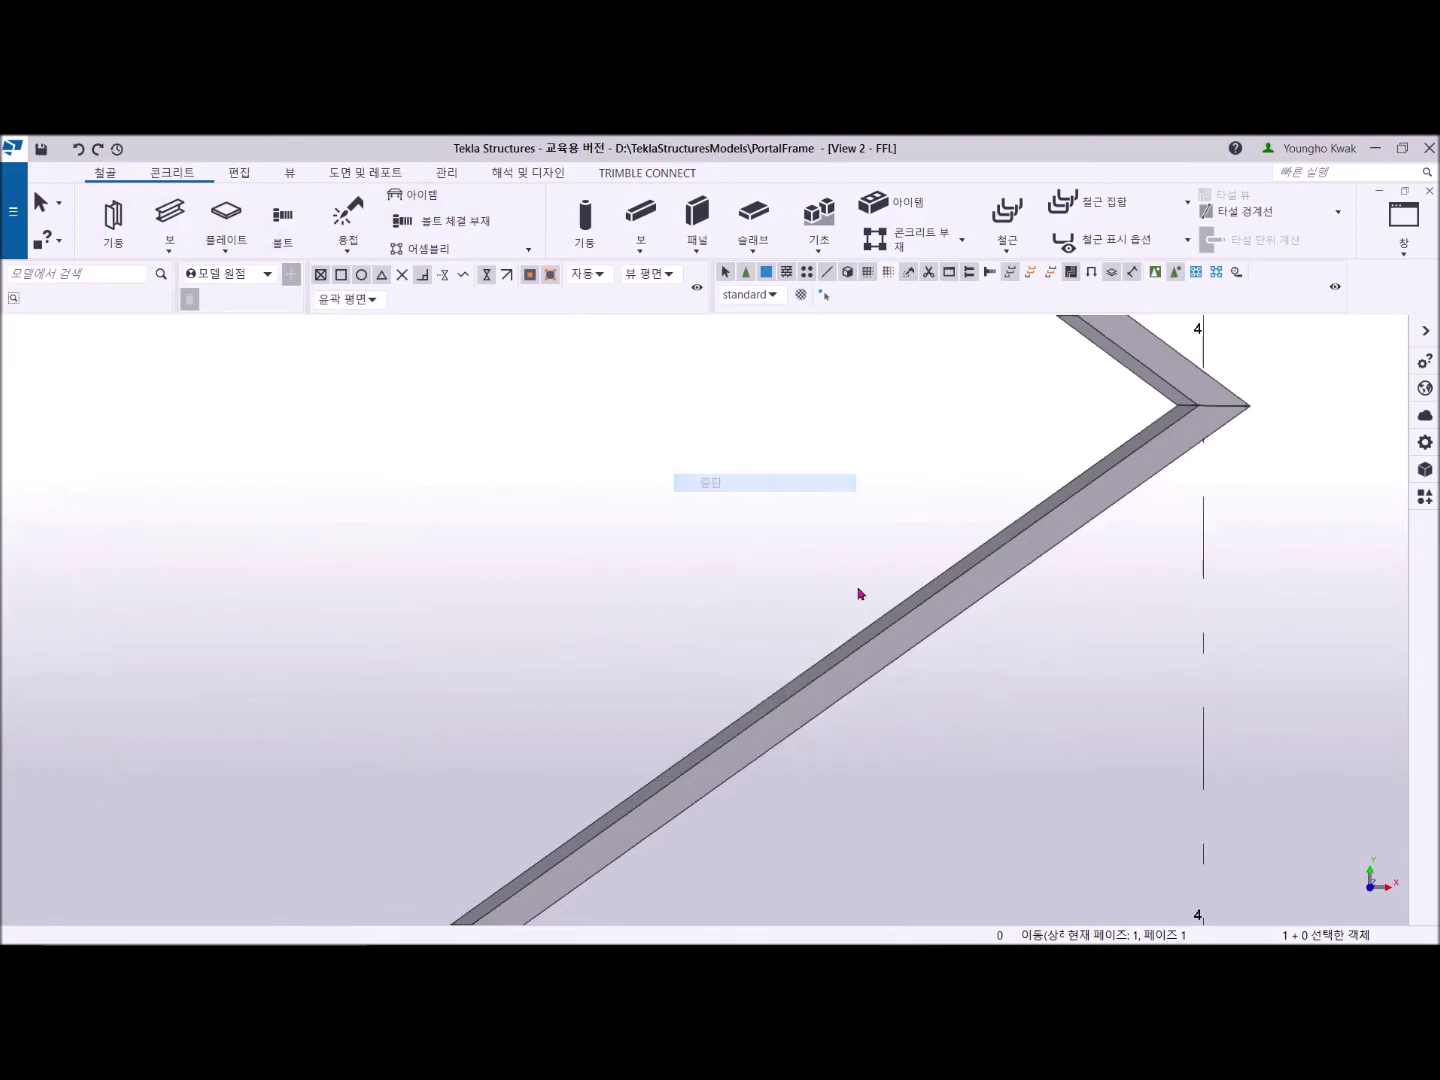
# Load the standard property set with profile H400X200X8X13 for the polybeam and apply it.
pyautogui.scroll(-5, 880, 670)
pyautogui.click(820, 630)
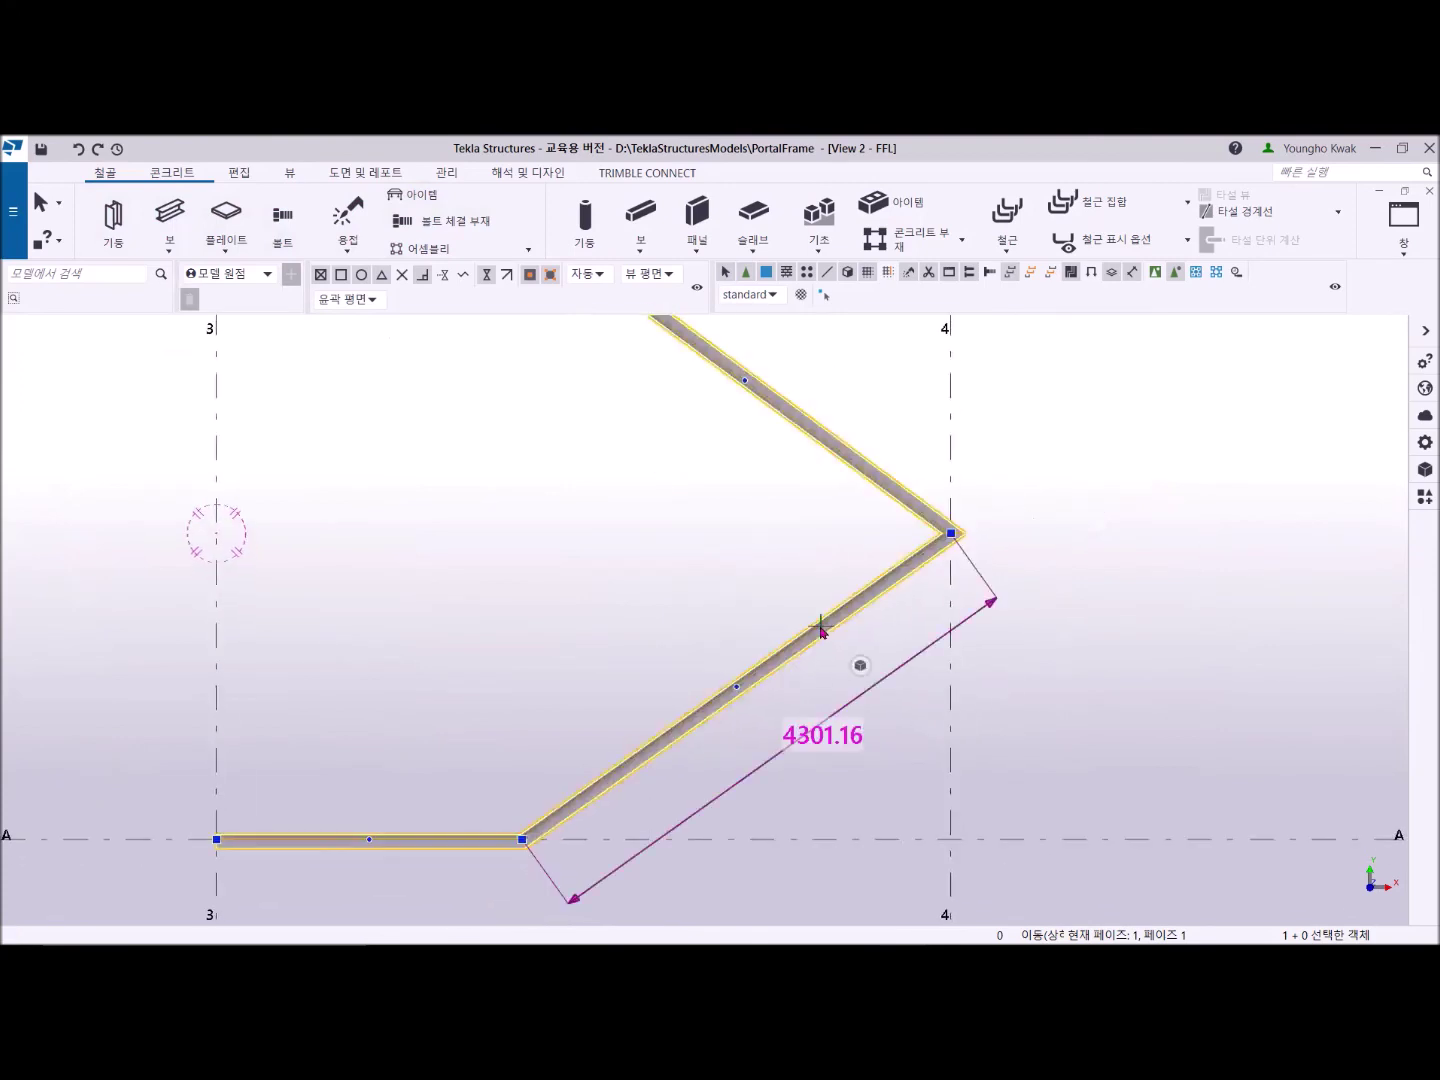
pyautogui.doubleClick(820, 630)
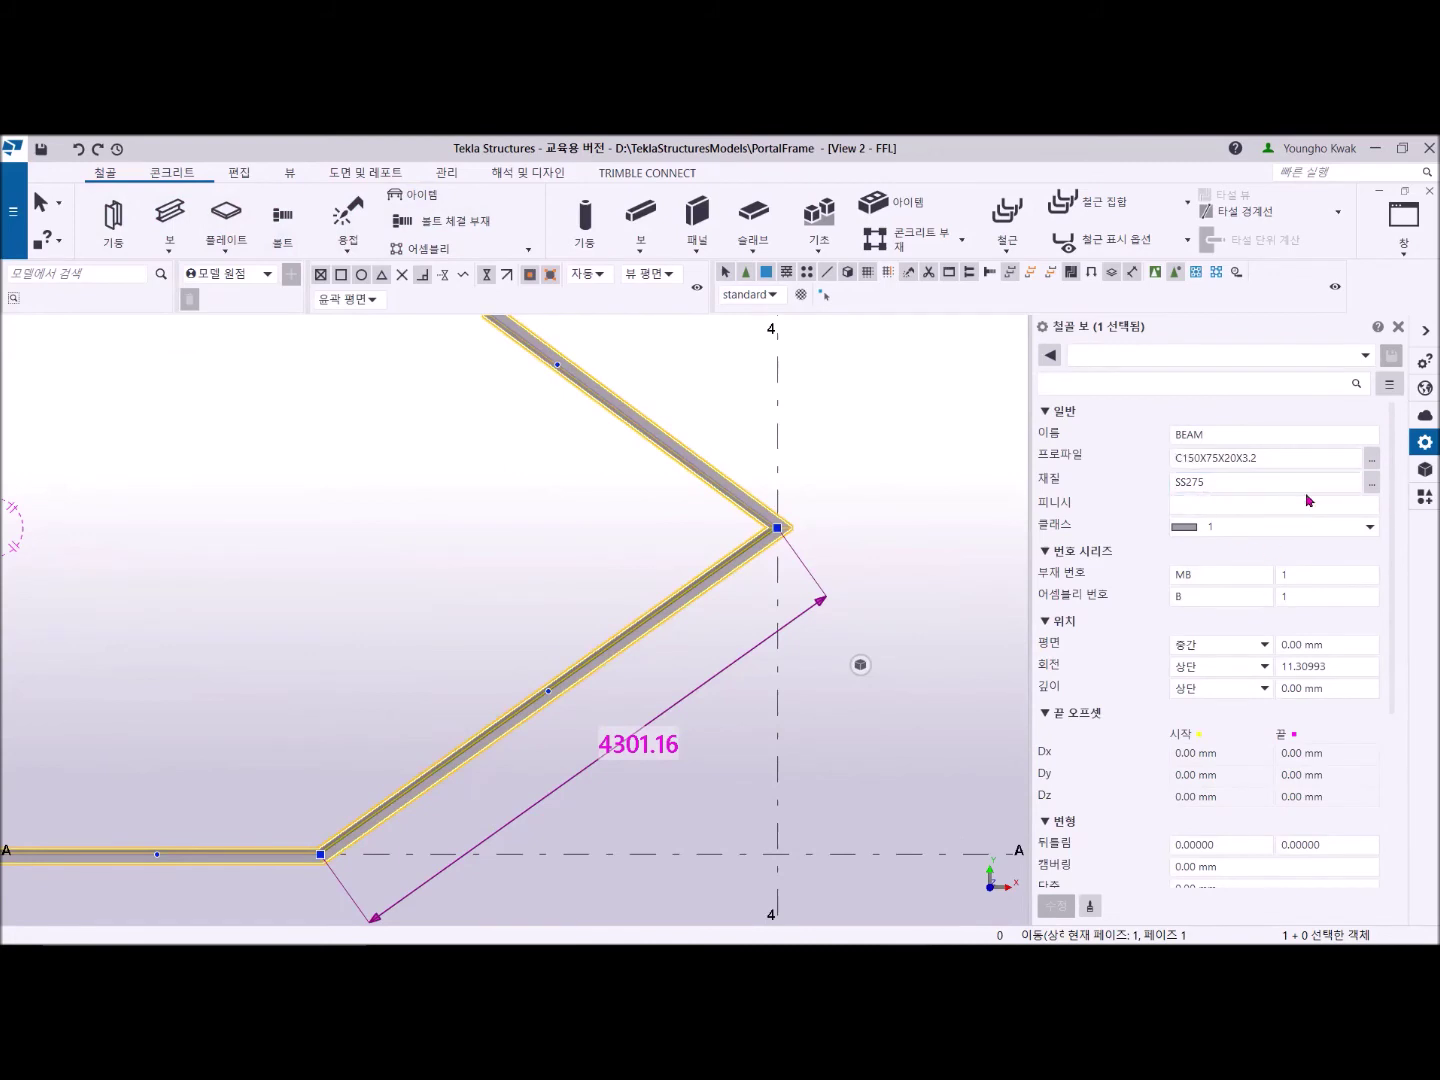
pyautogui.click(1118, 358)
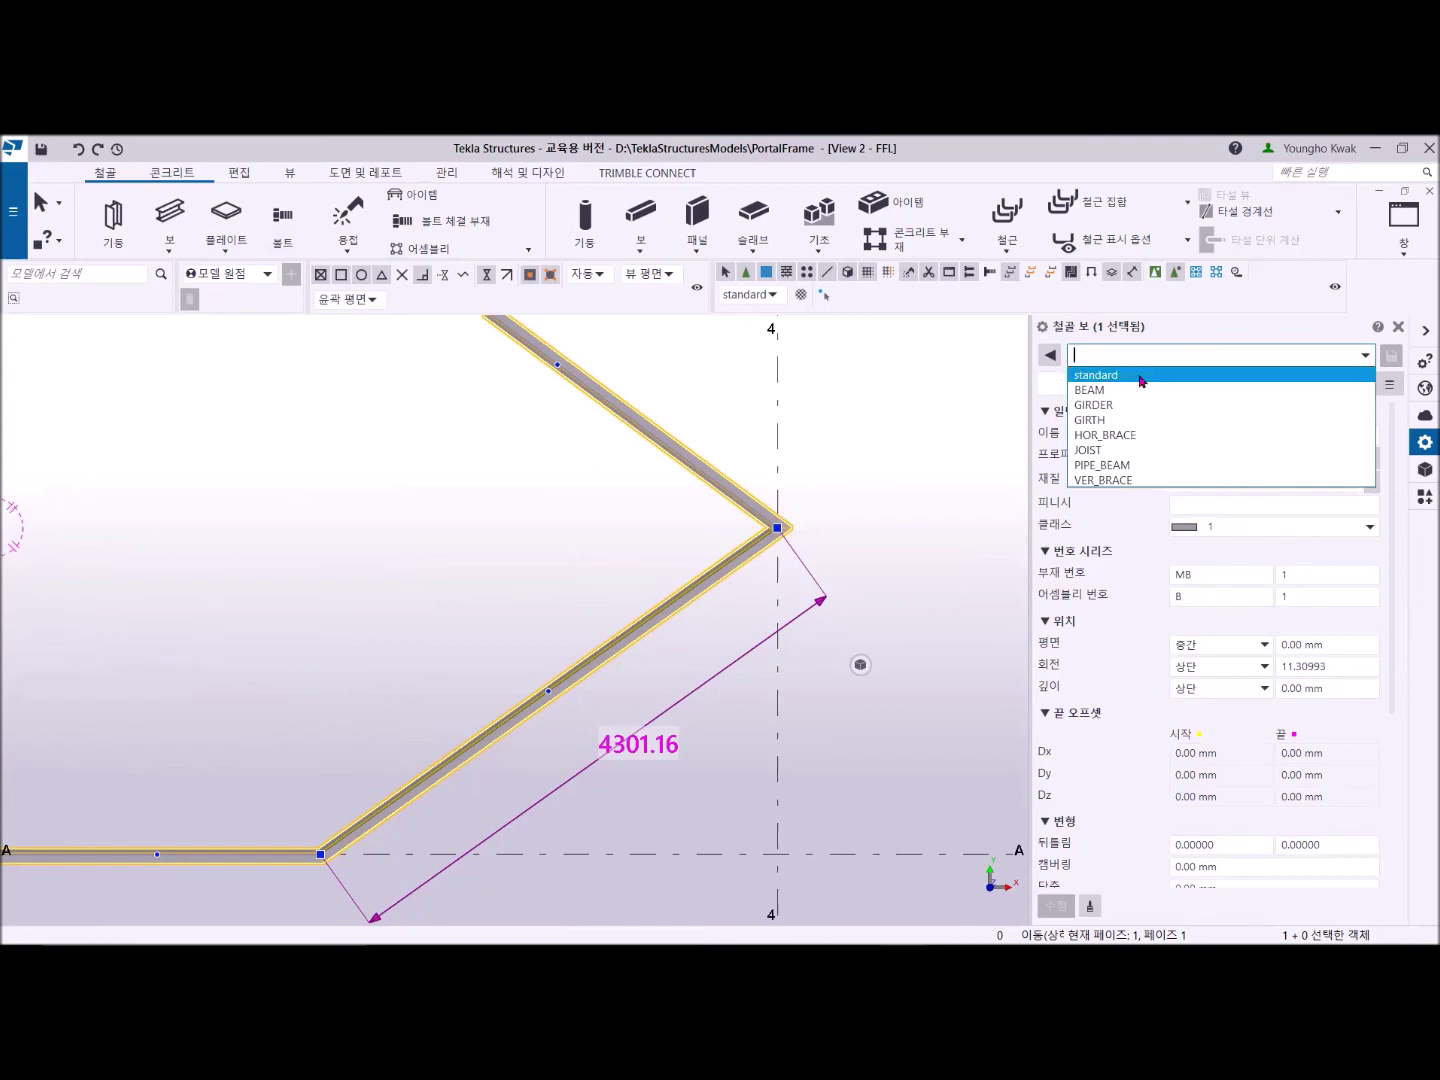
pyautogui.click(1141, 376)
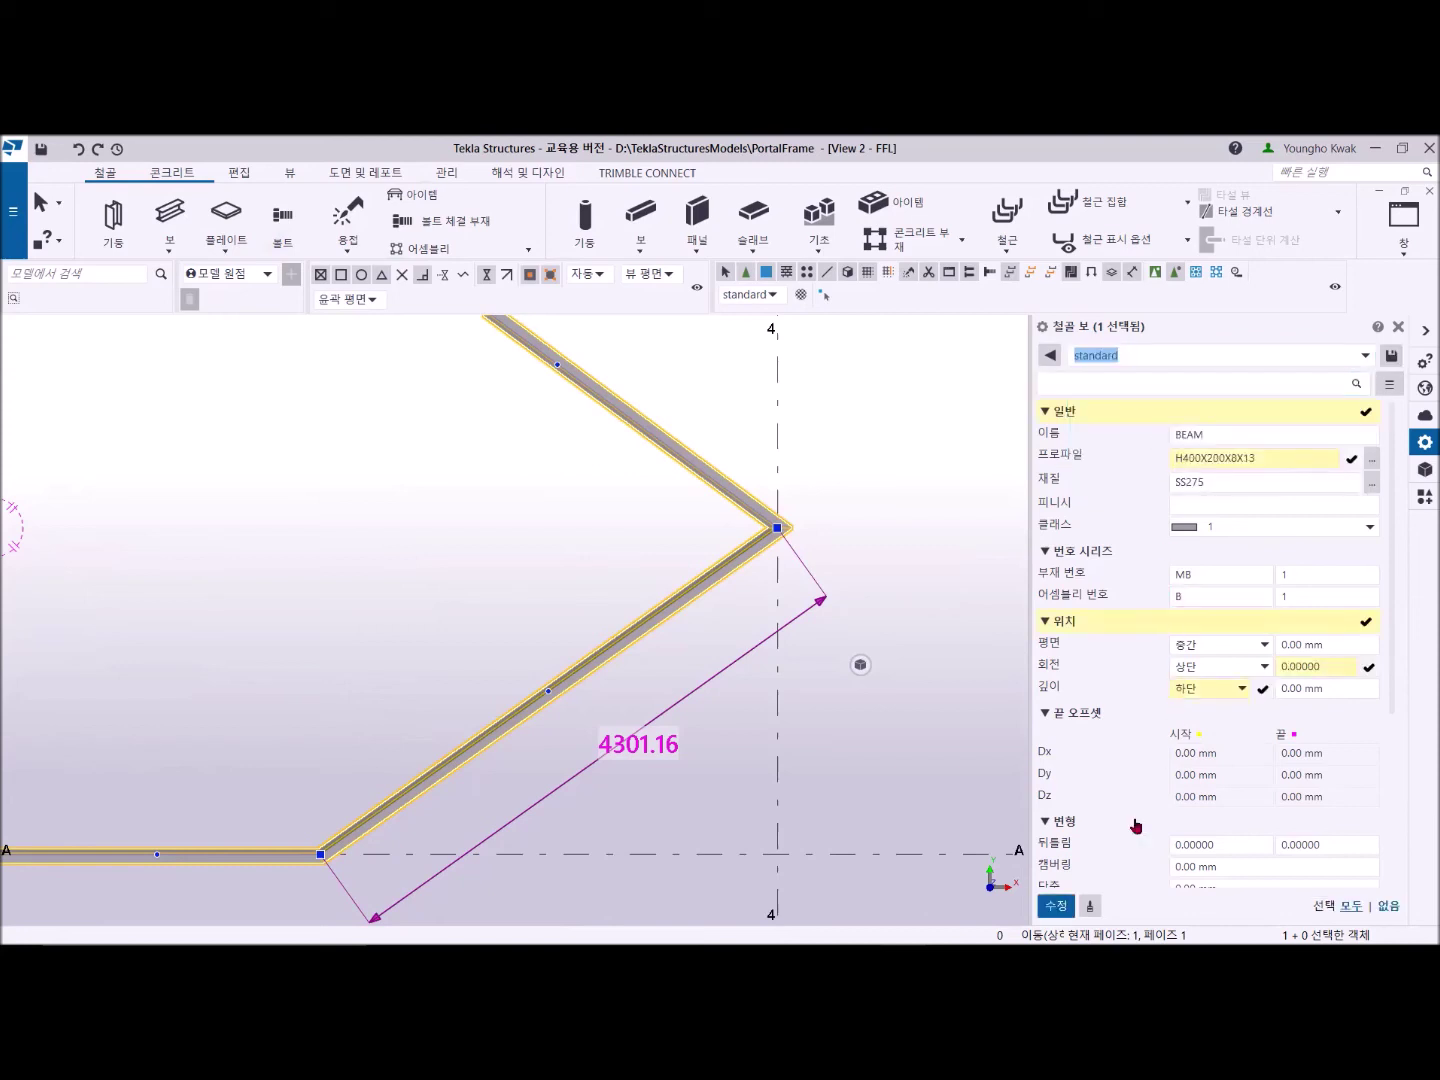
pyautogui.click(1055, 905)
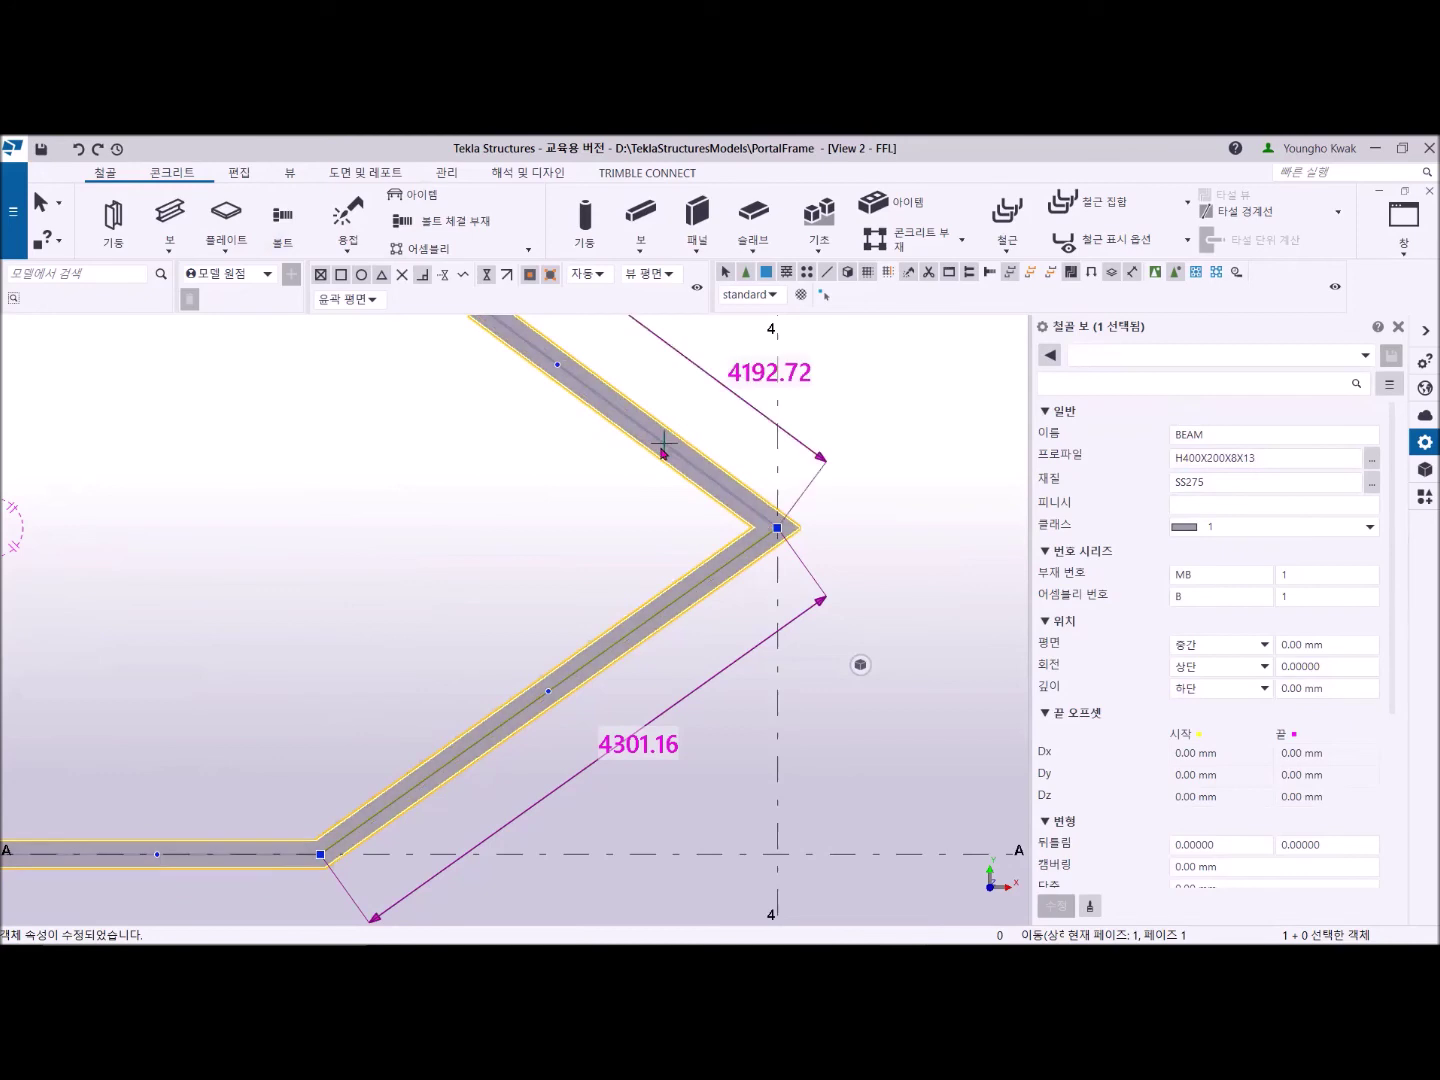
pyautogui.scroll(-3, 661, 452)
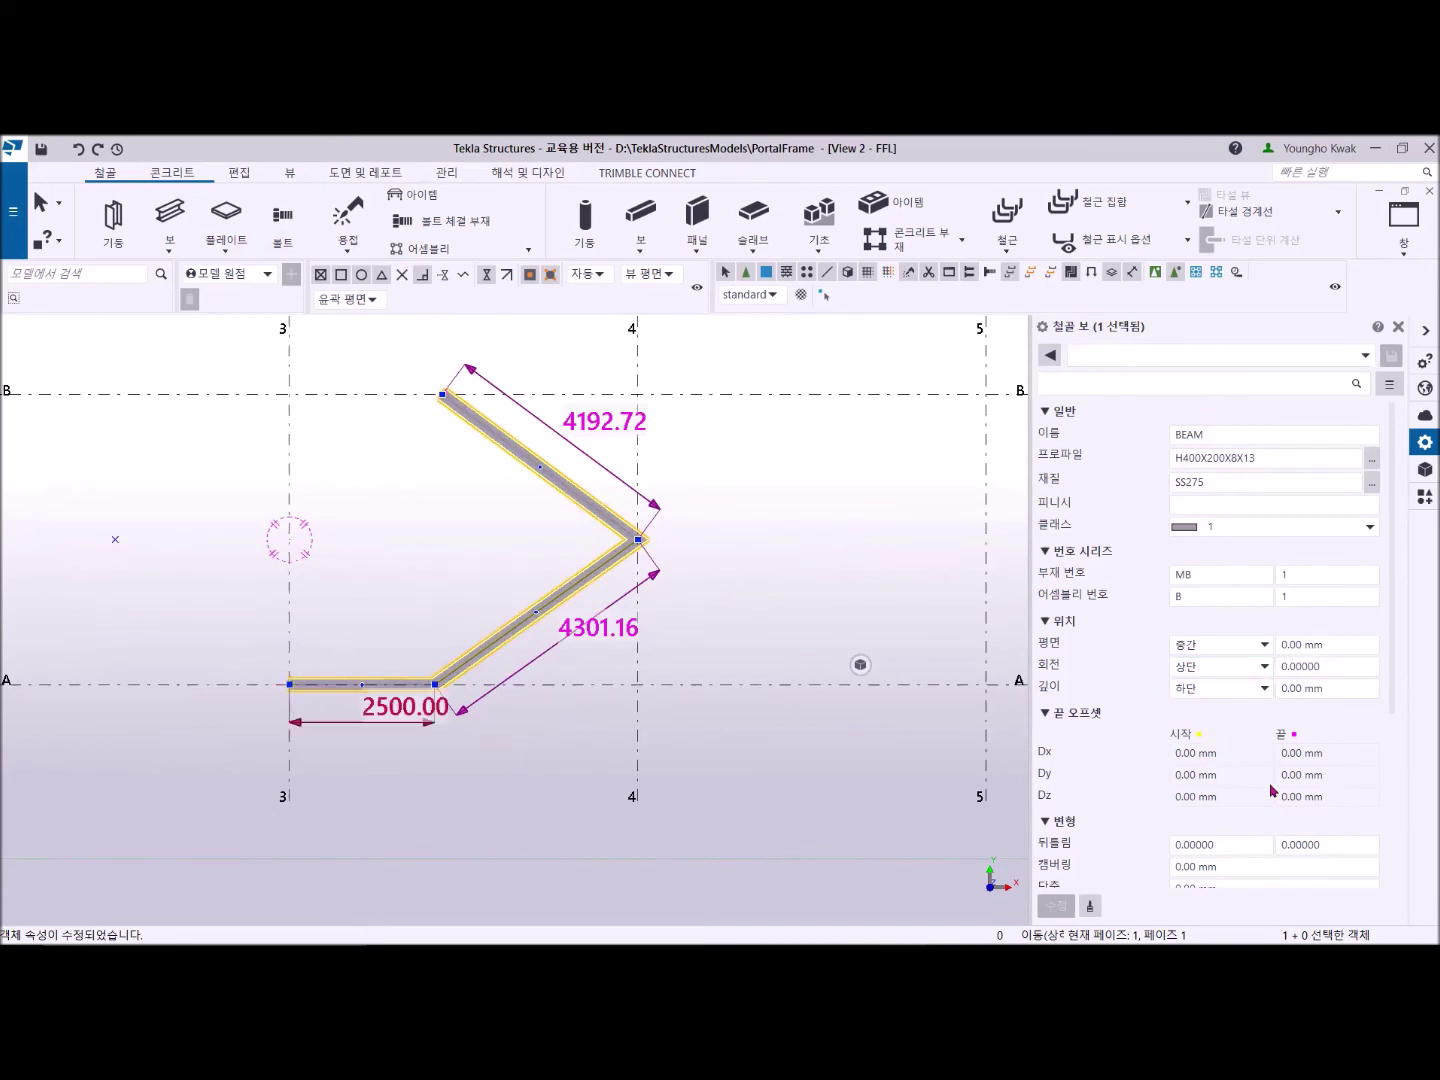
# Create a straight steel beam 3500 mm long from grid 4/A along line A towards grid line 5.
pyautogui.click(168, 214)
pyautogui.click(637, 684)
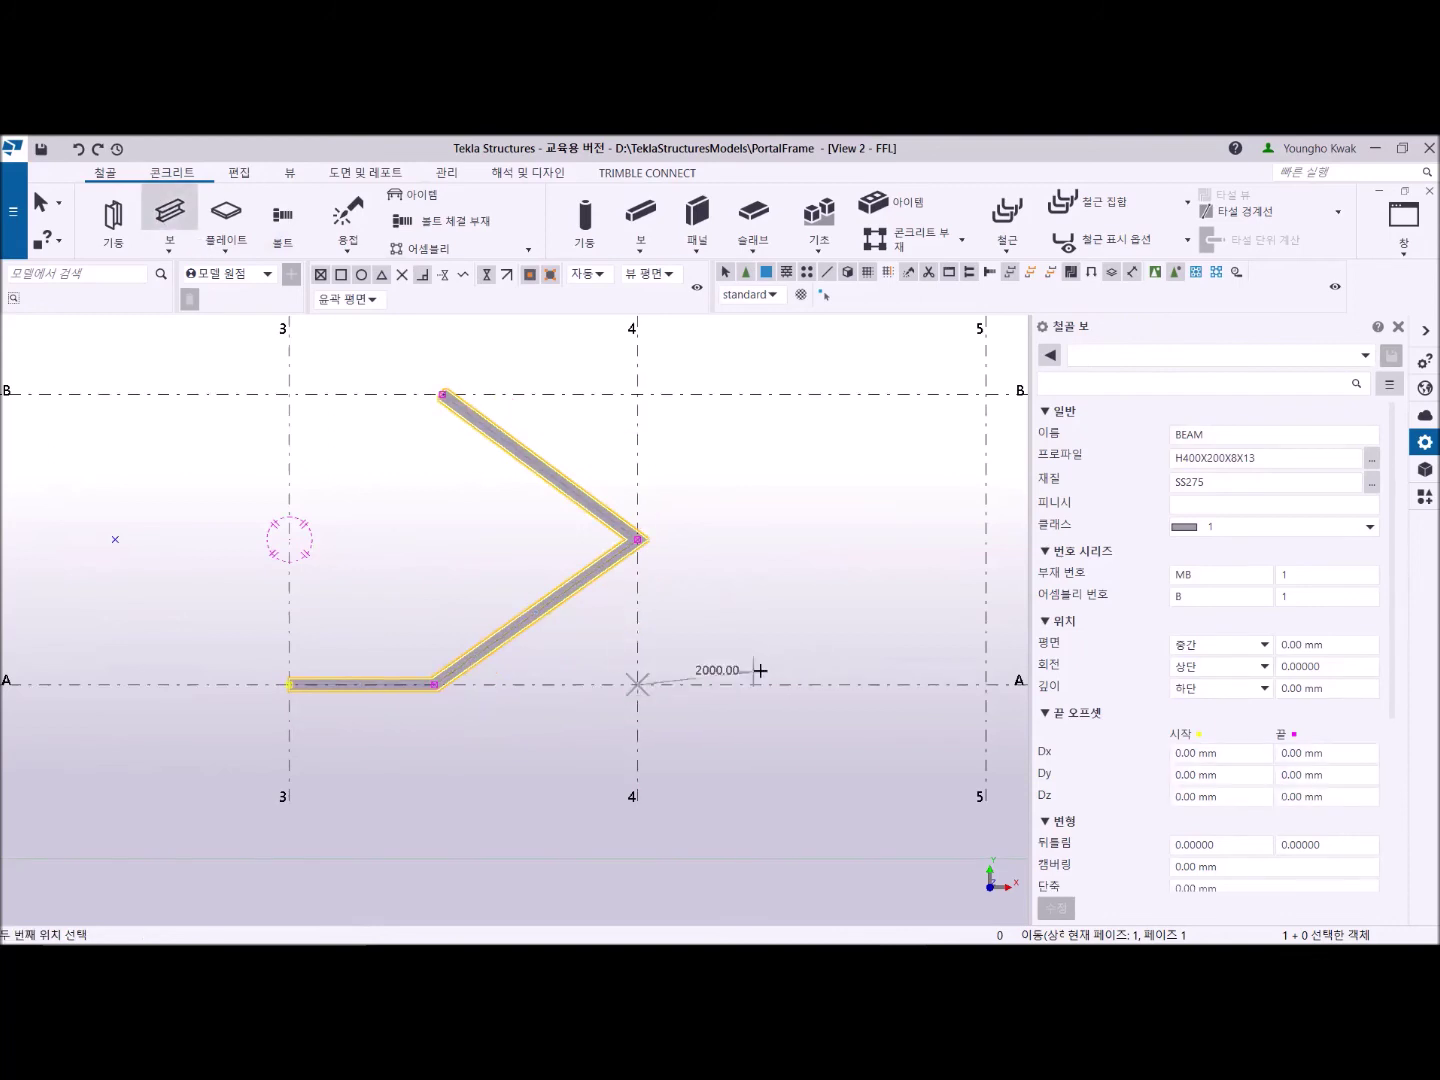
pyautogui.click(830, 681)
pyautogui.rightClick(803, 551)
pyautogui.click(836, 565)
# Curve the new 3500 mm beam on line A with a radius of 3000 mm and 5 segments.
pyautogui.click(818, 687)
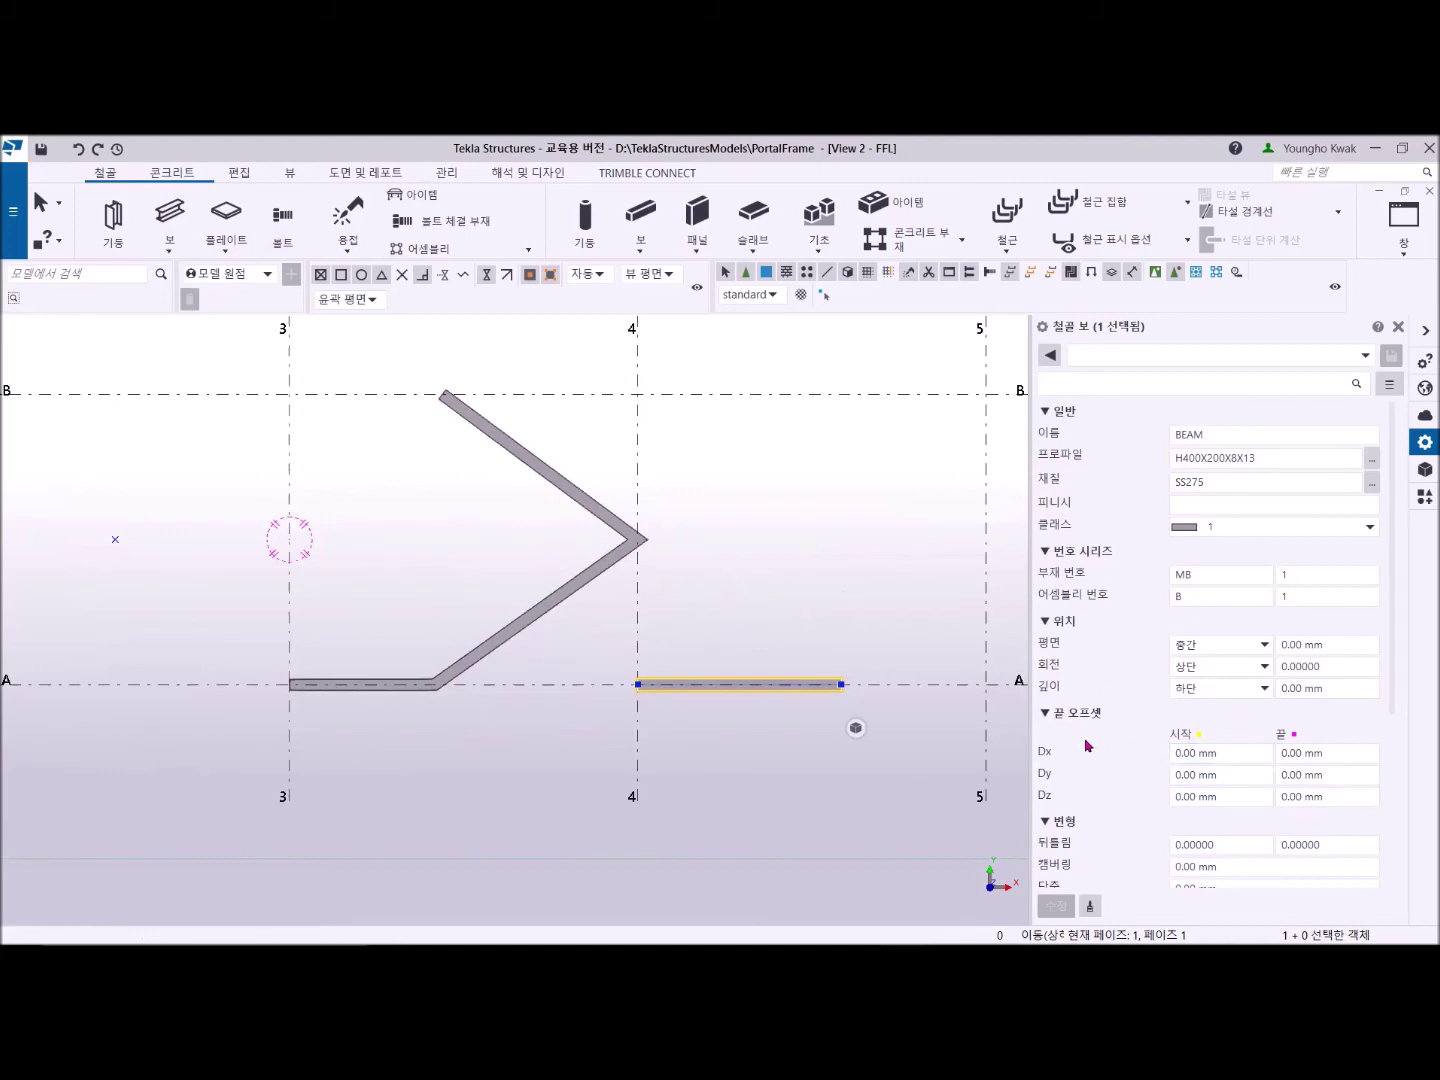
pyautogui.moveTo(770, 696)
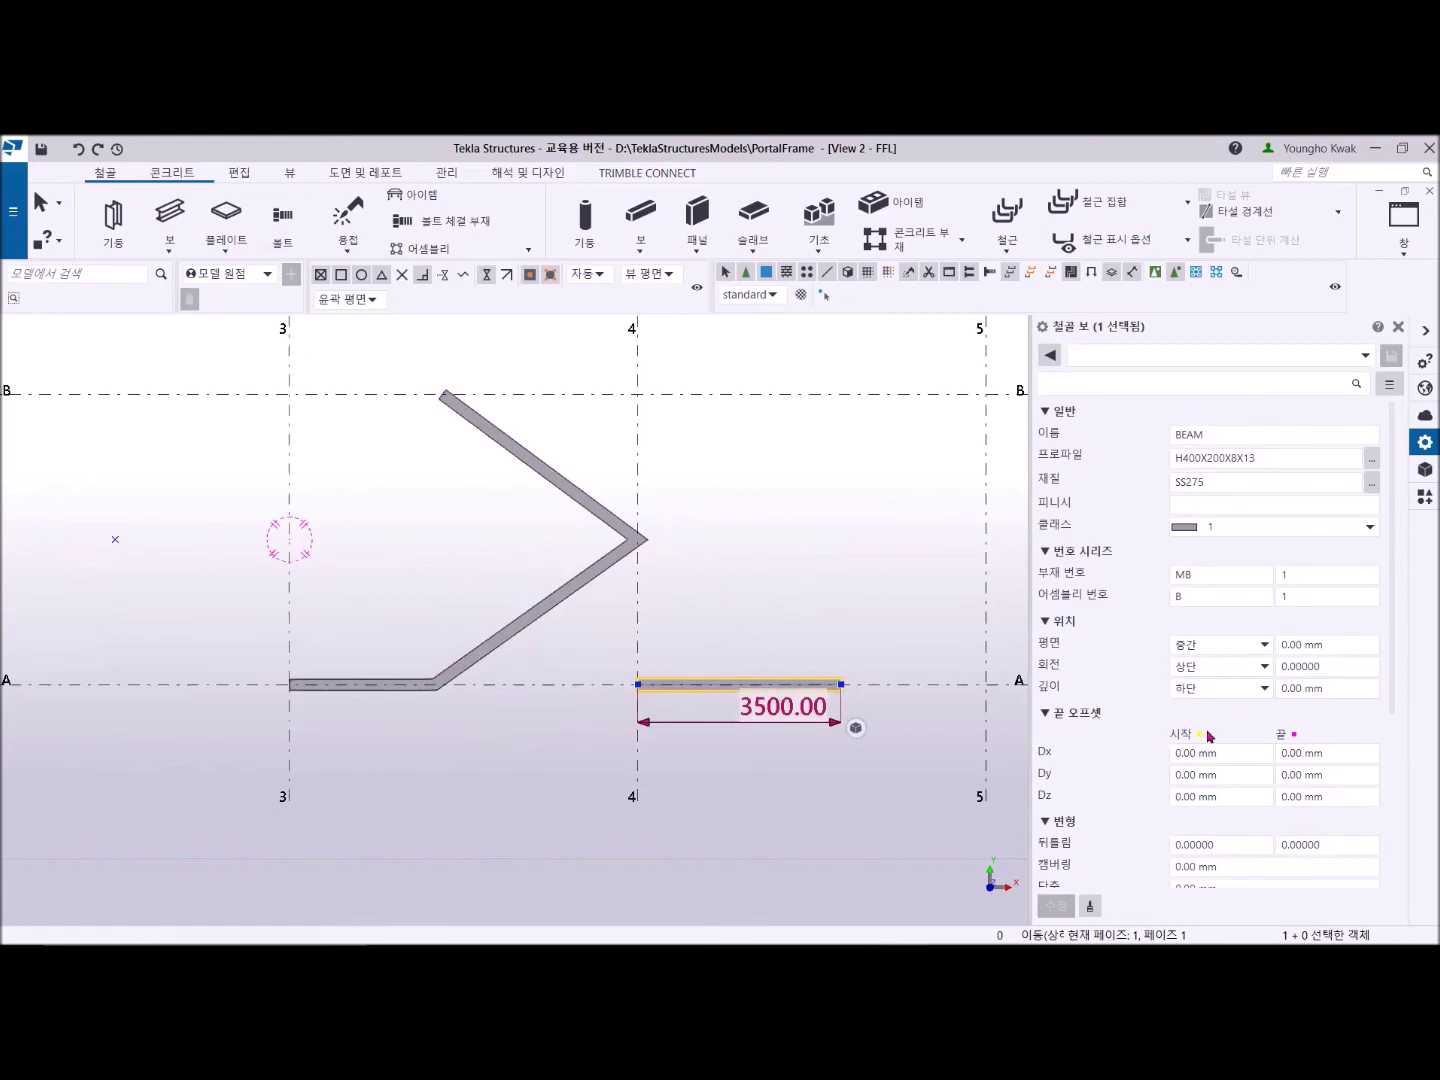
pyautogui.scroll(-3, 1062, 742)
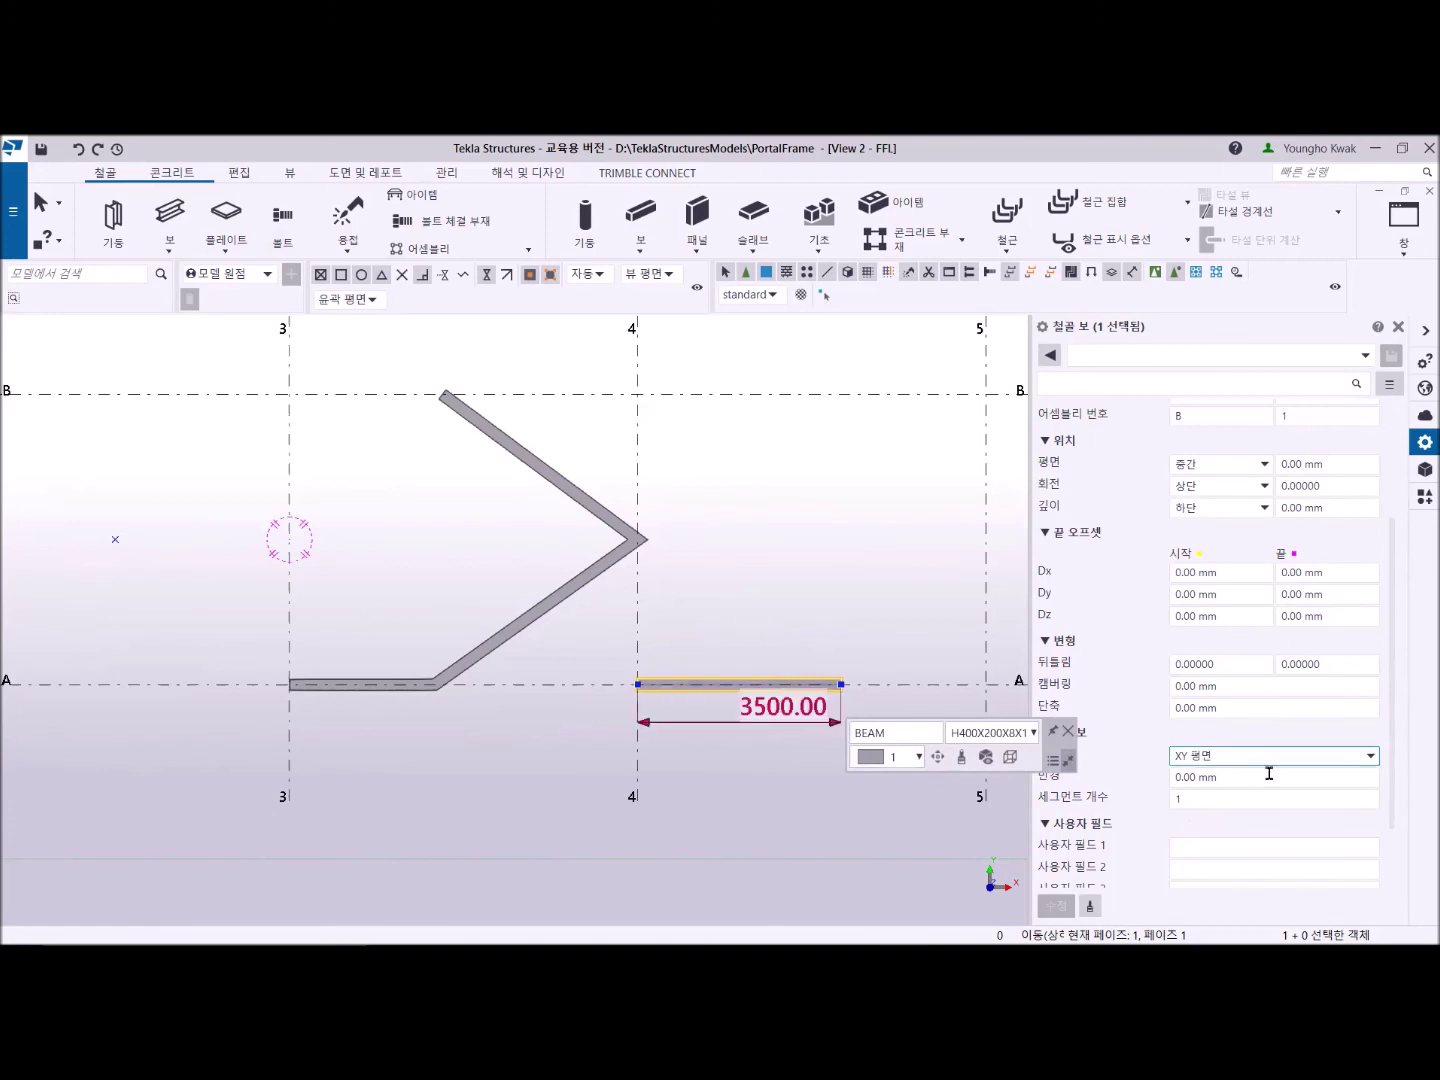
pyautogui.click(1068, 731)
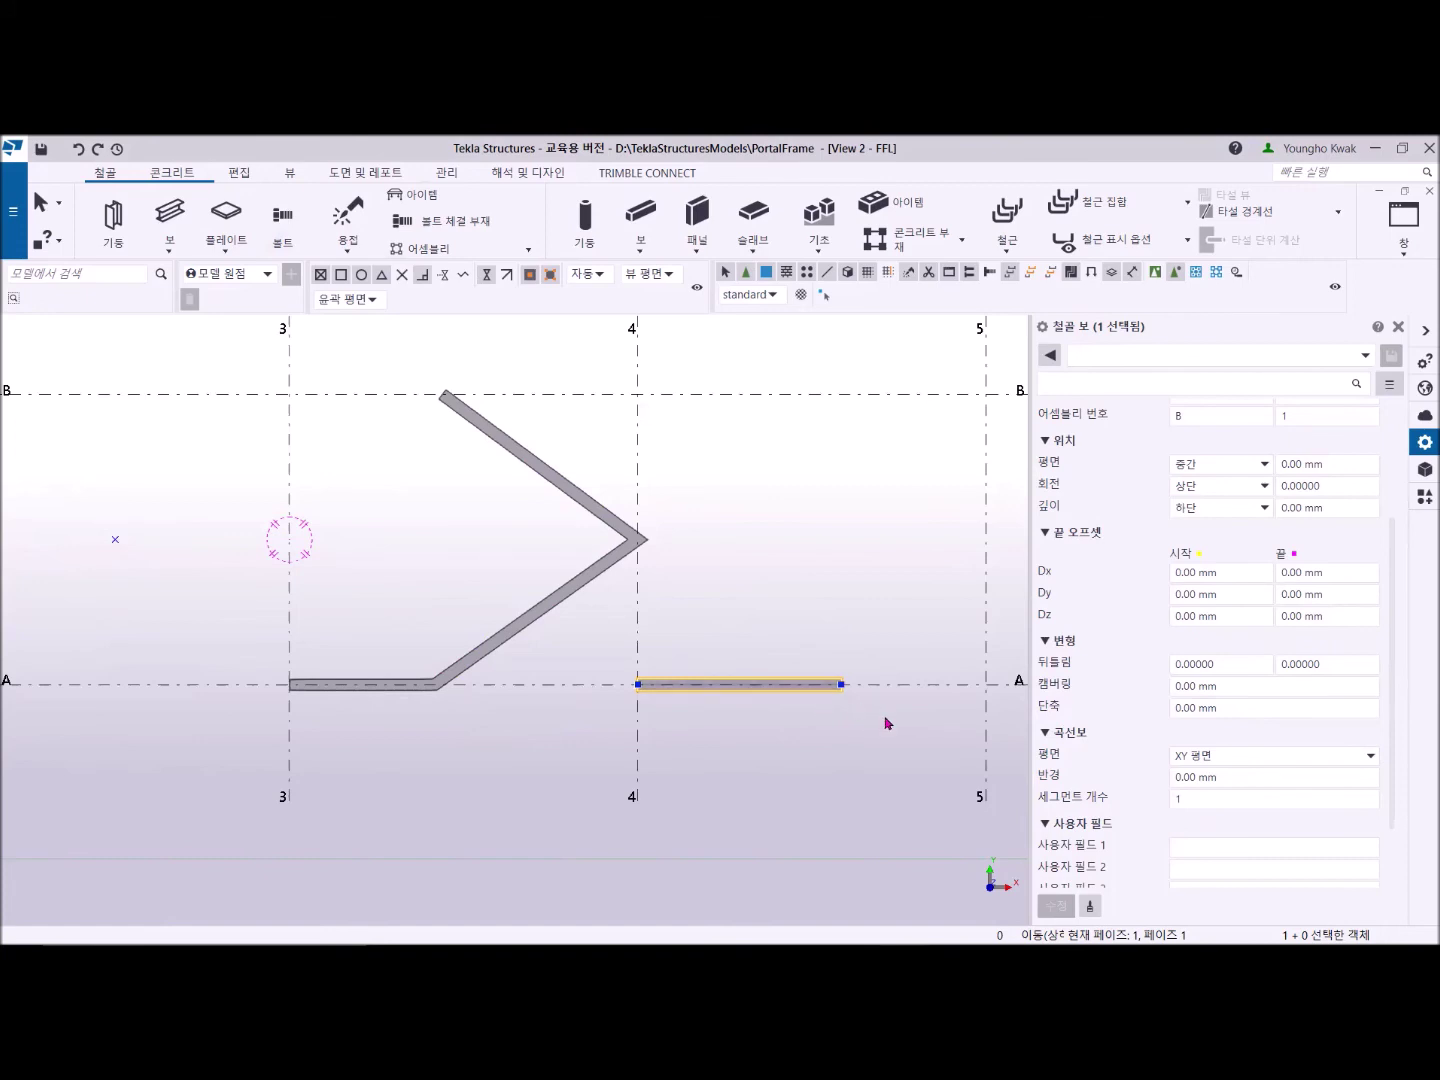
pyautogui.click(1234, 776)
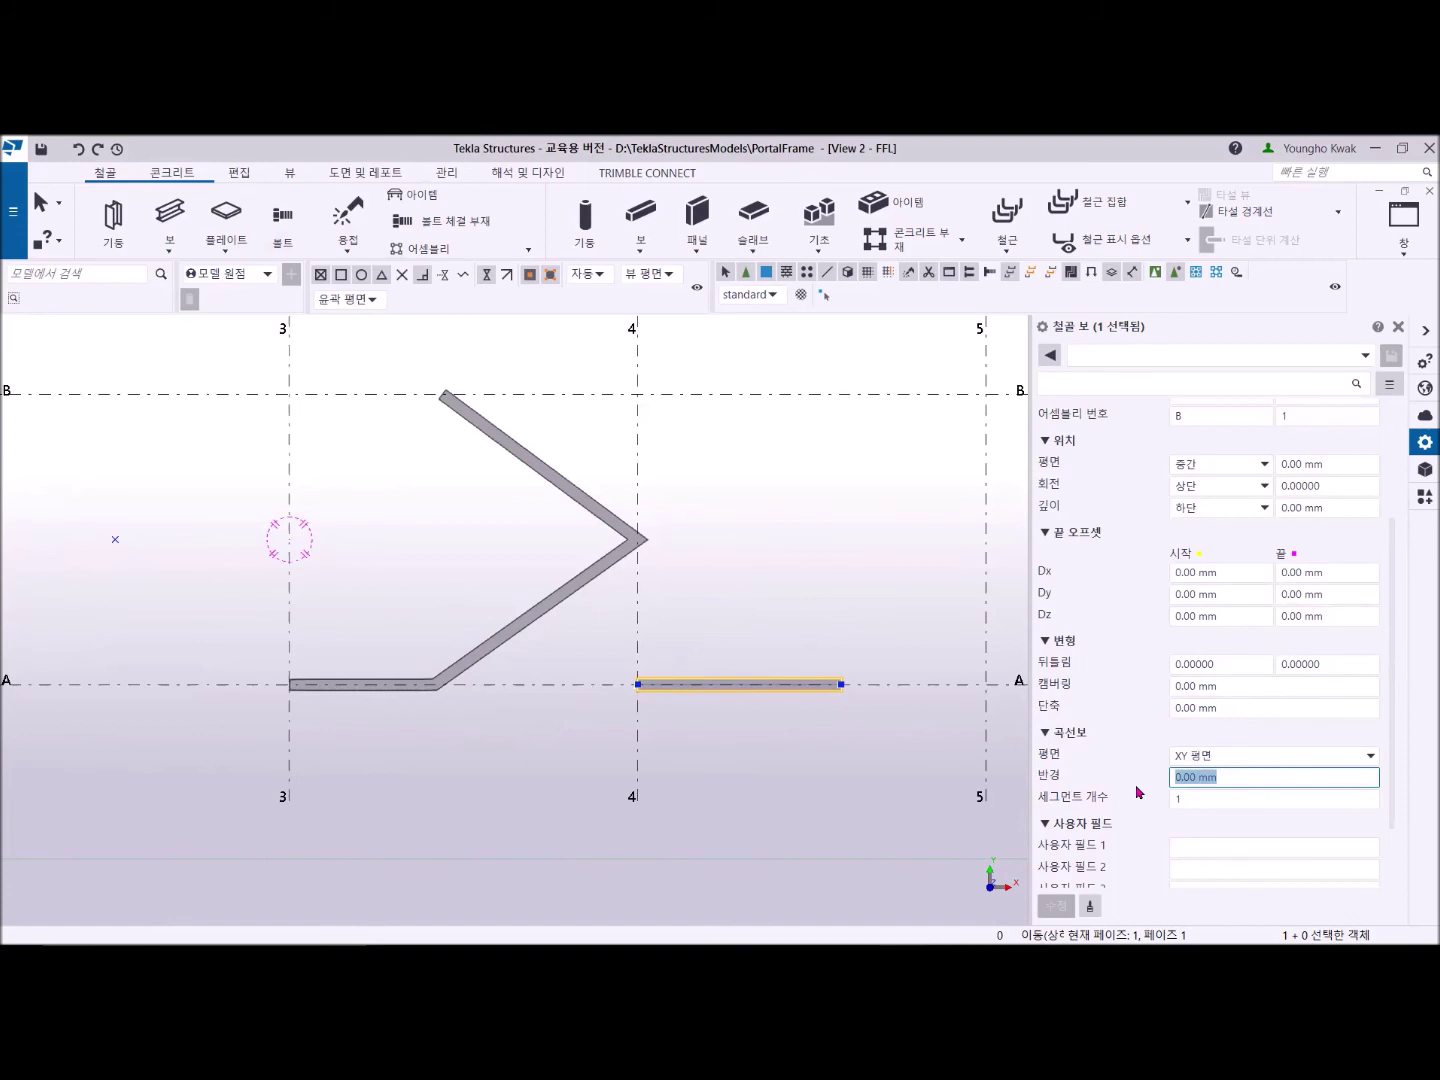
pyautogui.write('3000')
pyautogui.click(1193, 798)
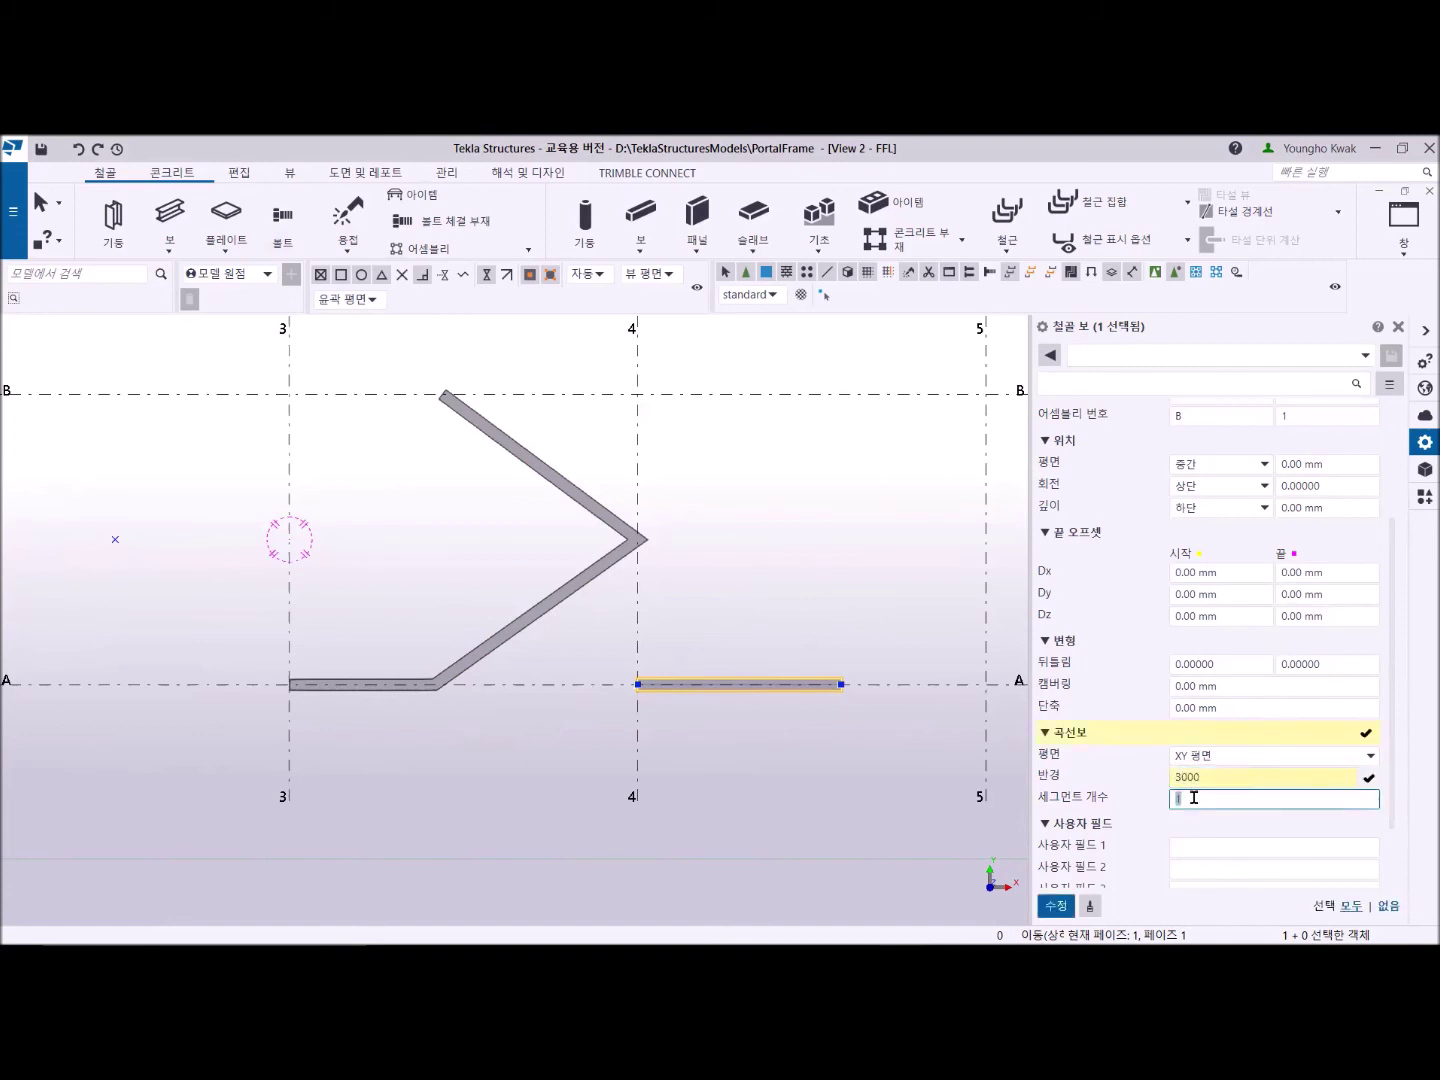
pyautogui.write('5')
pyautogui.click(1056, 906)
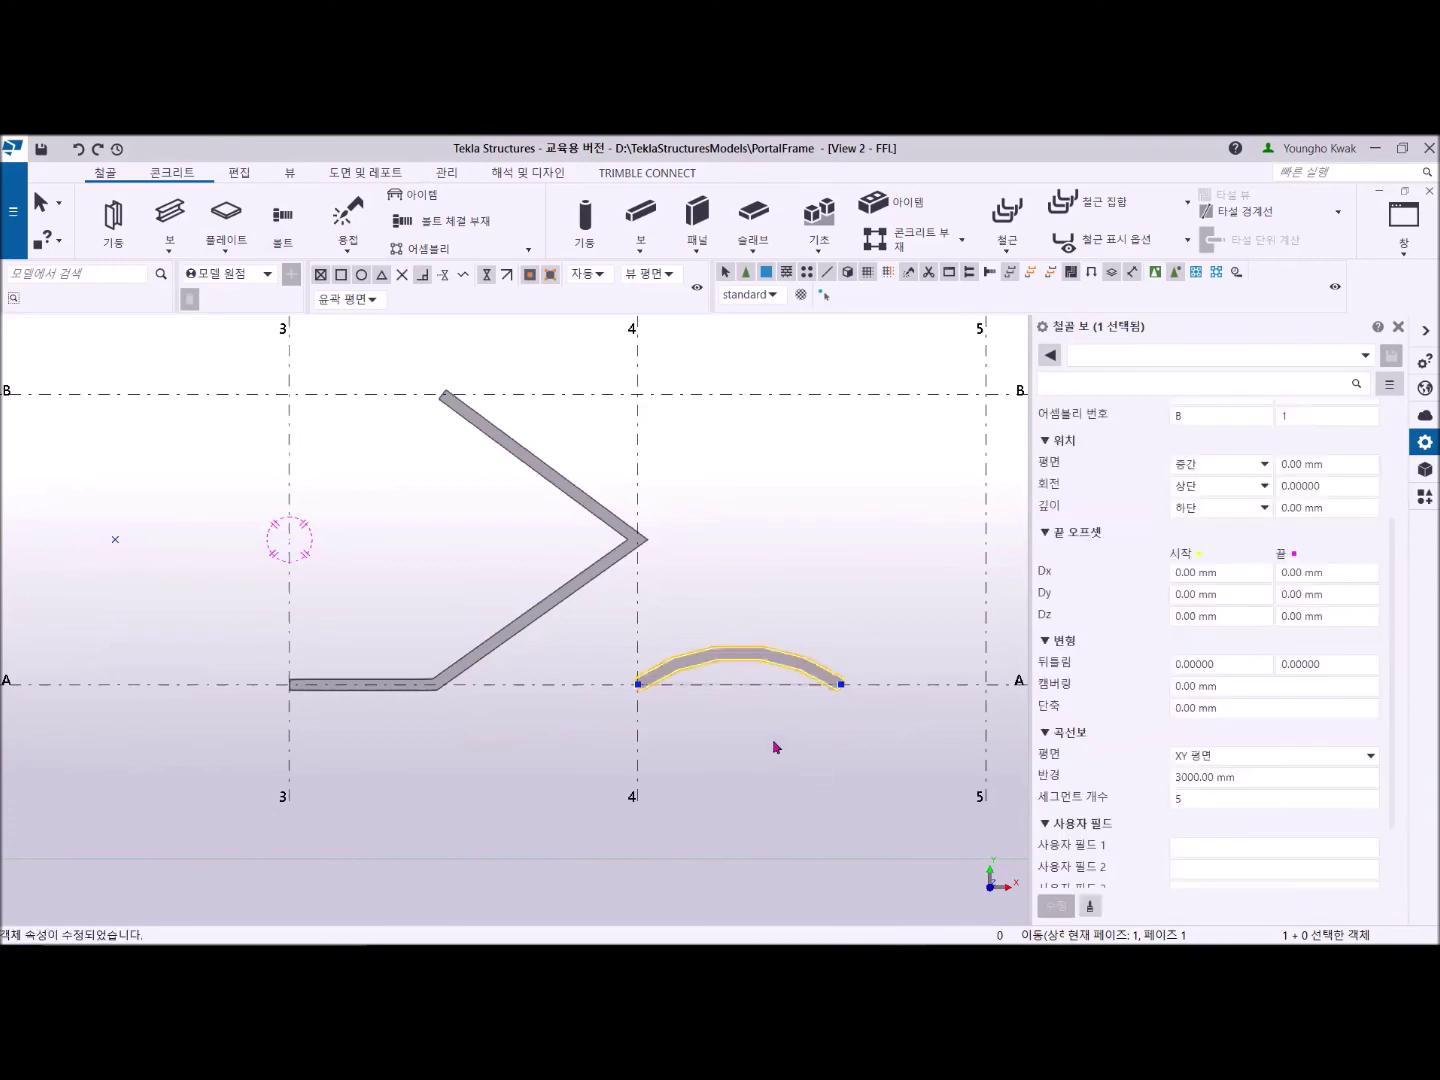
# Set the curved beam's radius to 5000 mm and apply the change.
pyautogui.click(1258, 776)
pyautogui.moveTo(1258, 776); pyautogui.dragTo(1138, 781)
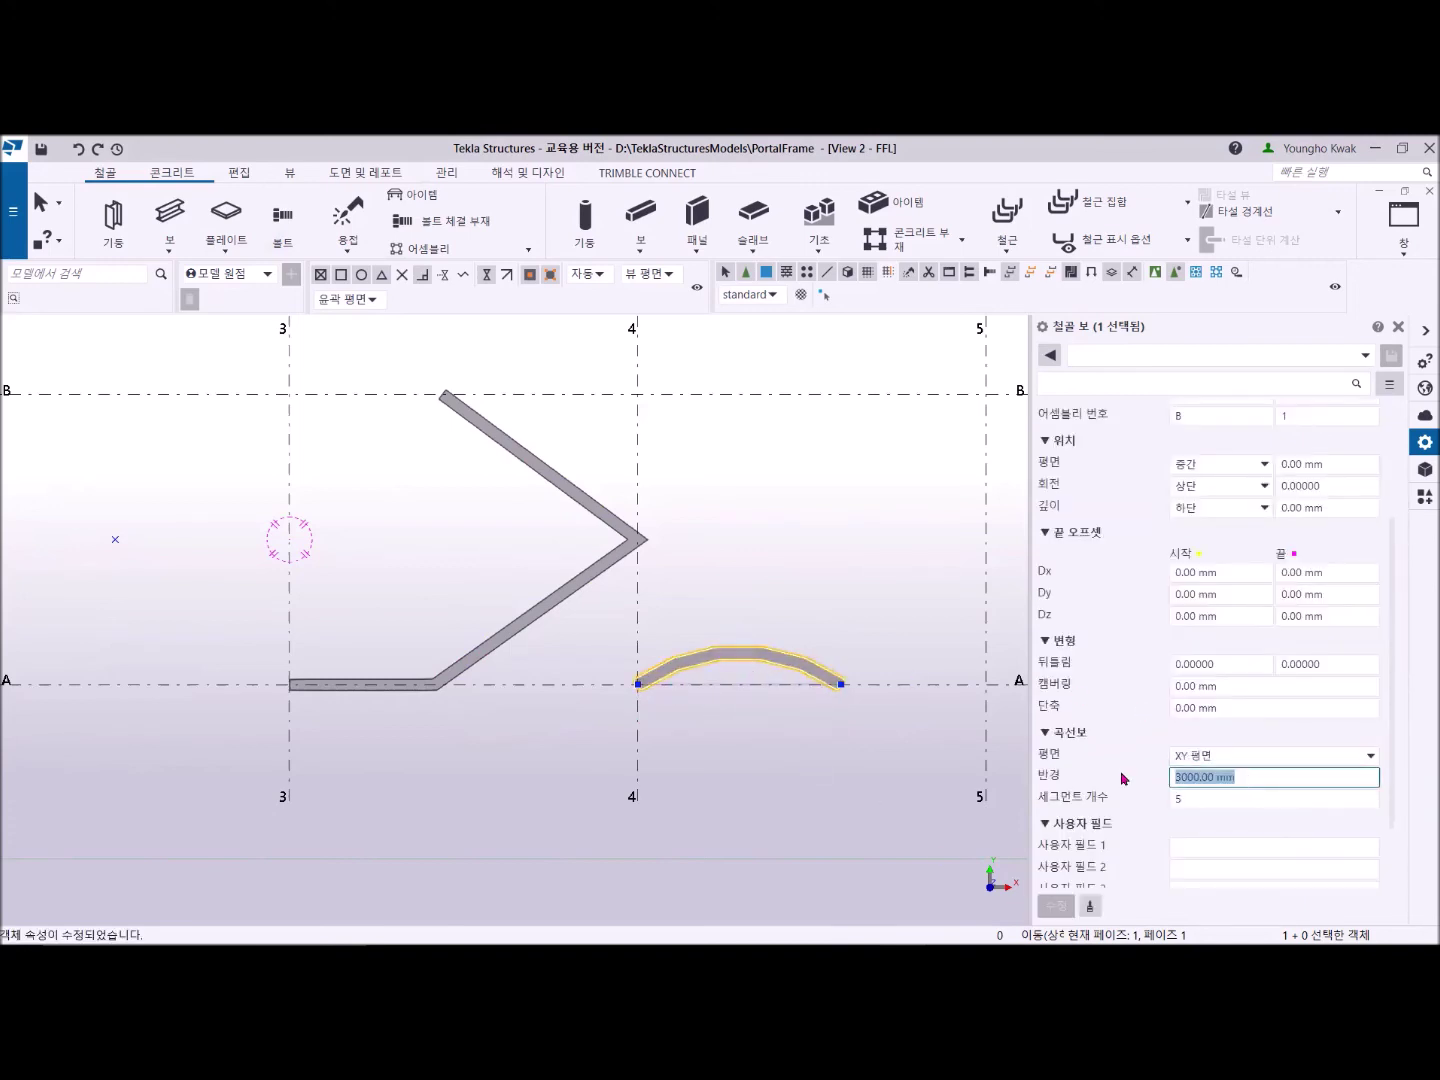
pyautogui.write('5')
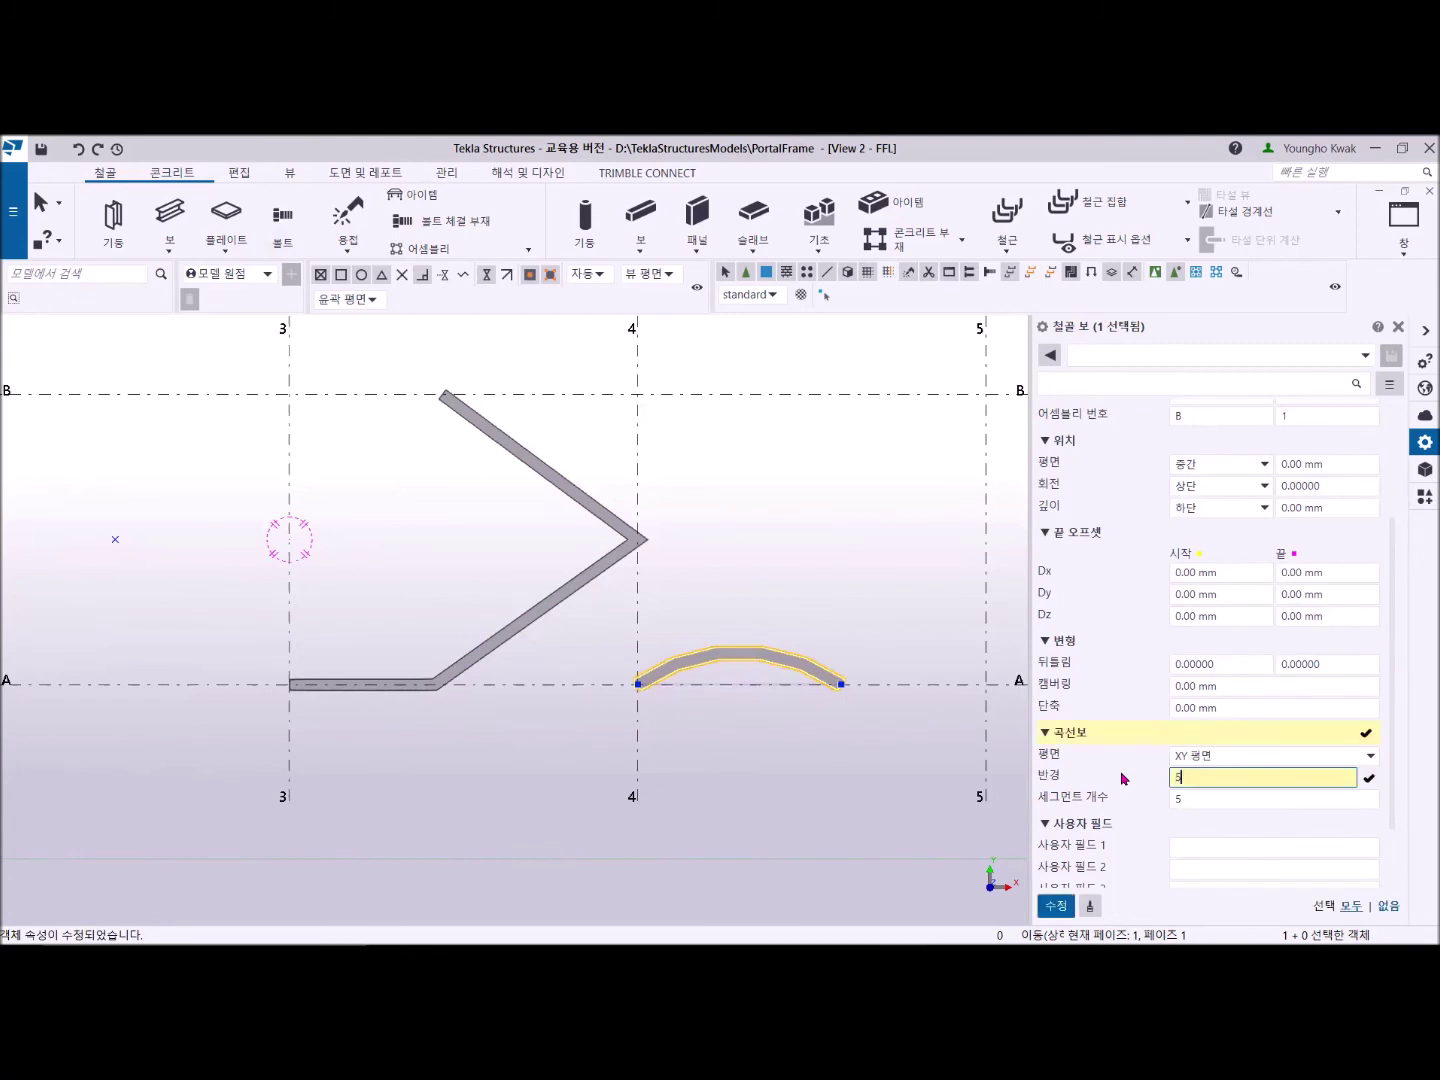
pyautogui.write('000')
pyautogui.click(1055, 906)
# Set the radius of the curved beam on line A to 1000 mm, apply it, and clear the selection.
pyautogui.click(1207, 800)
pyautogui.click(1273, 776)
pyautogui.moveTo(1273, 776); pyautogui.dragTo(1155, 787)
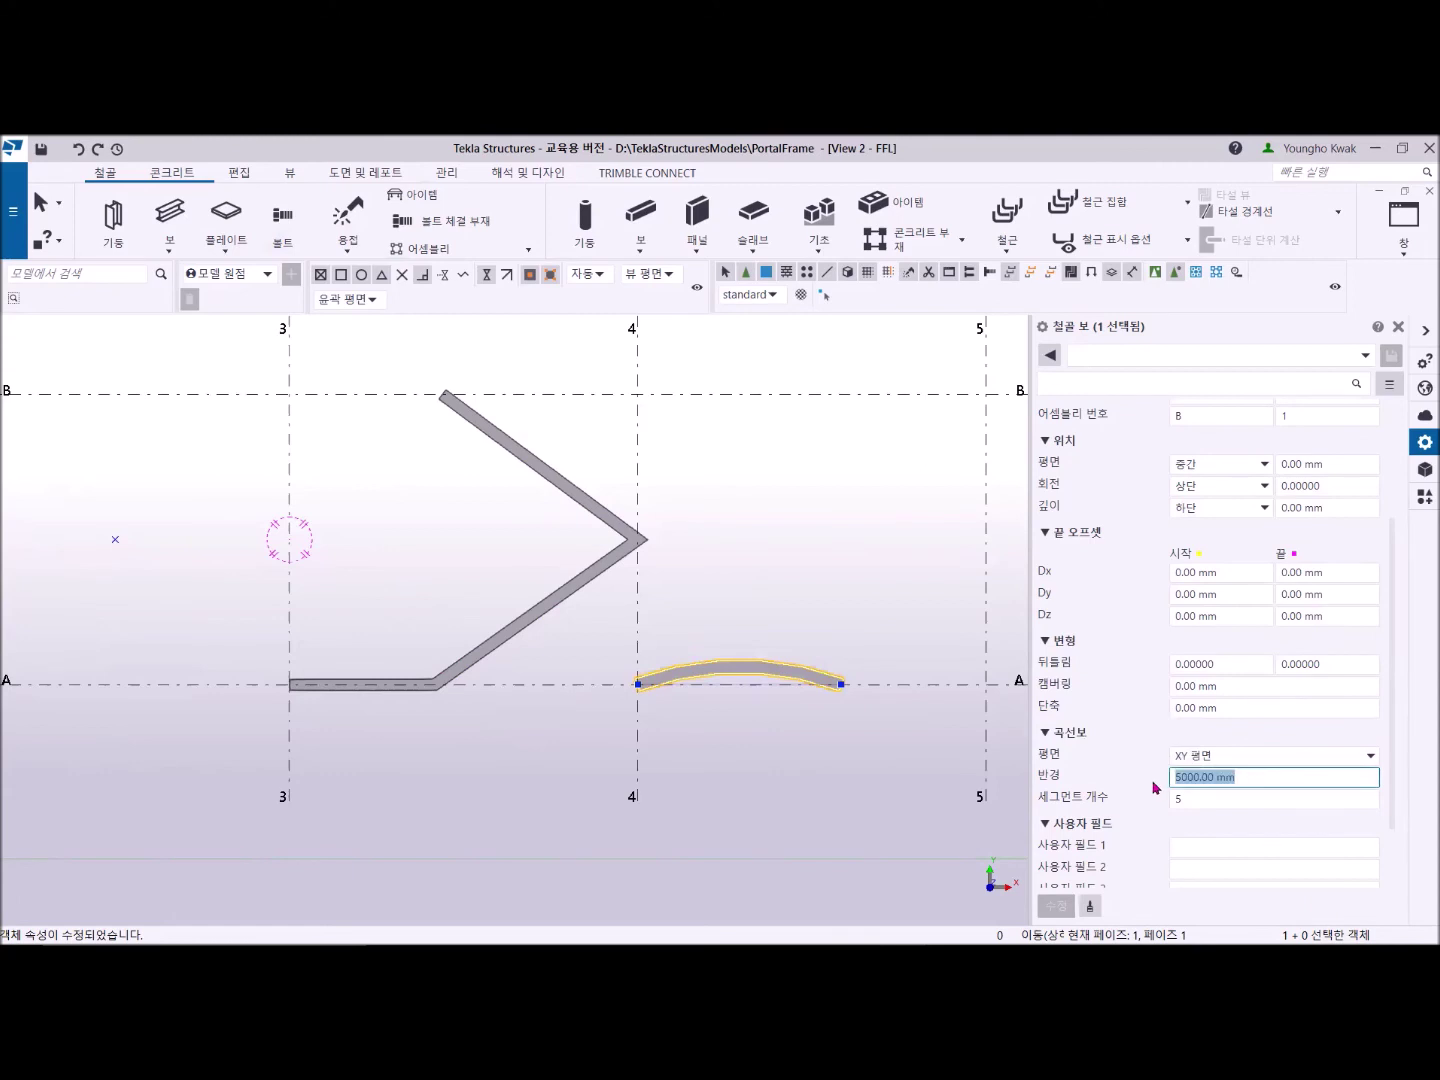
pyautogui.write('1000')
pyautogui.click(1062, 903)
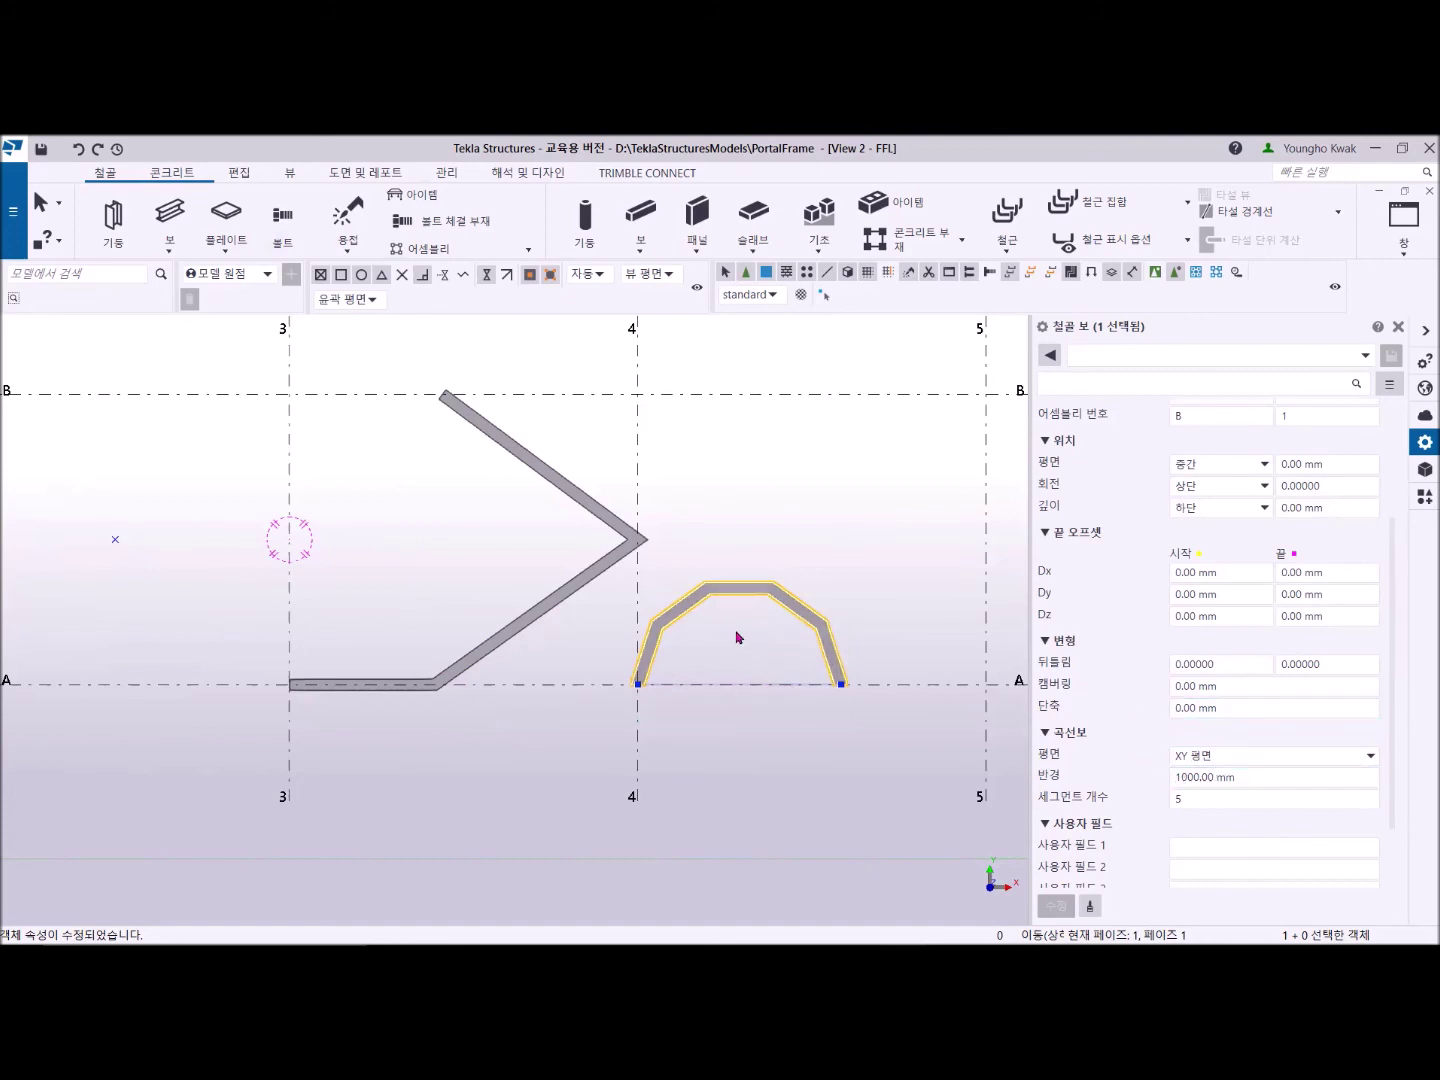
pyautogui.click(570, 585)
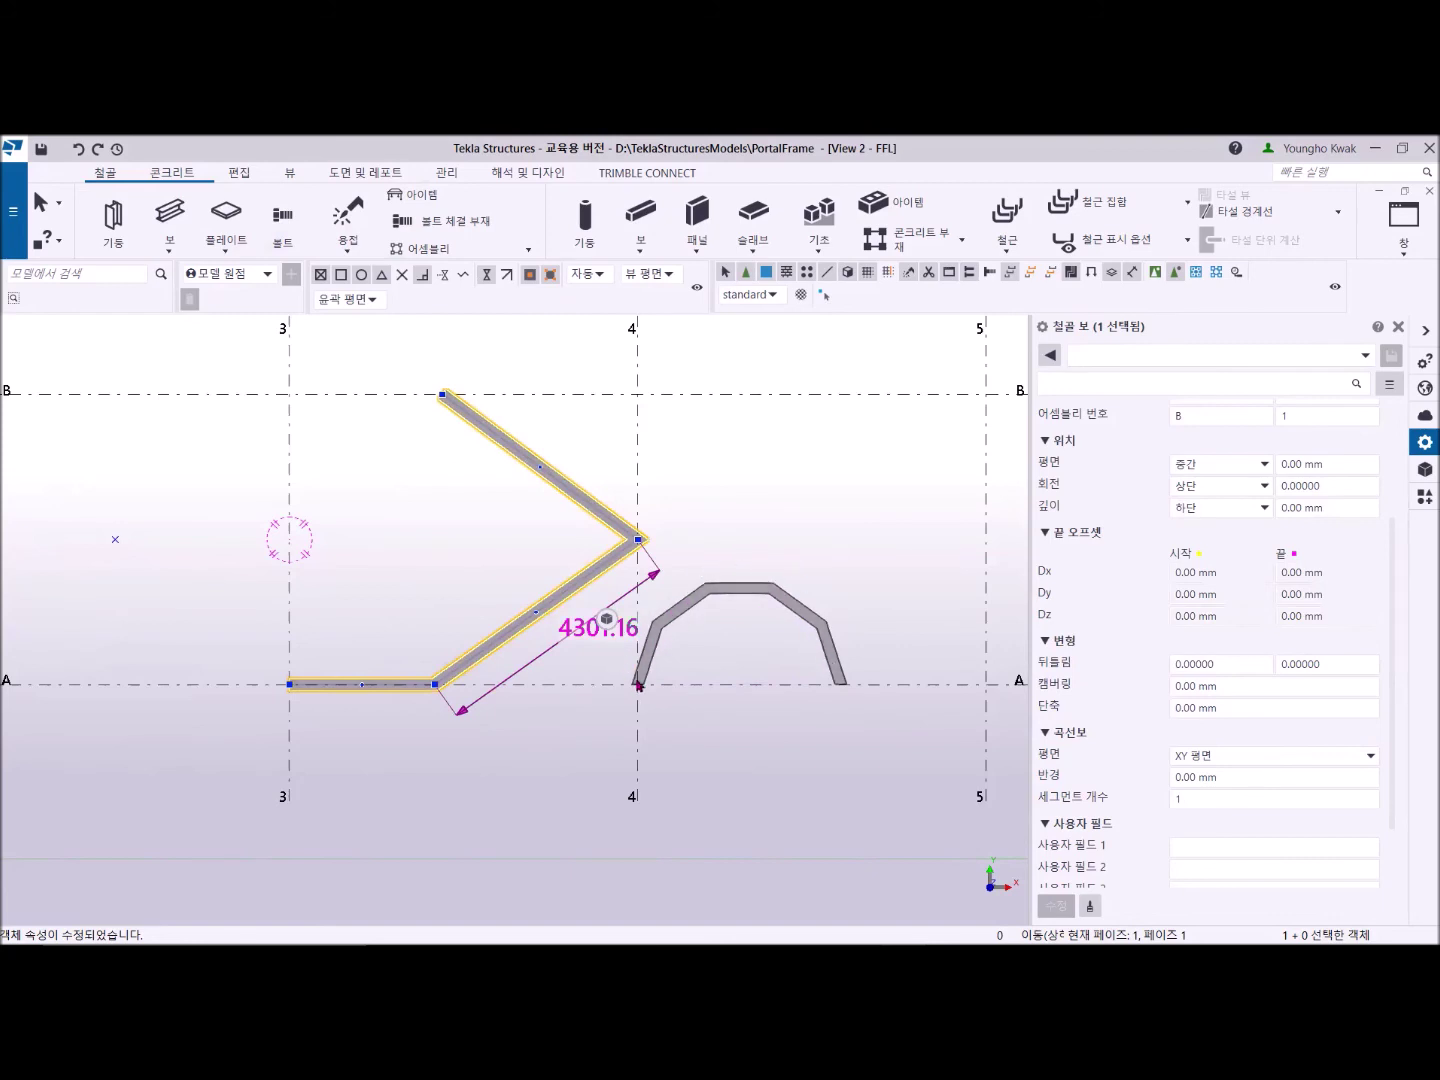
pyautogui.click(737, 518)
# Create a three-point curved beam from line A between grids 4 and 5, through grid line 5 midway, to line B.
pyautogui.scroll(-3, 740, 560)
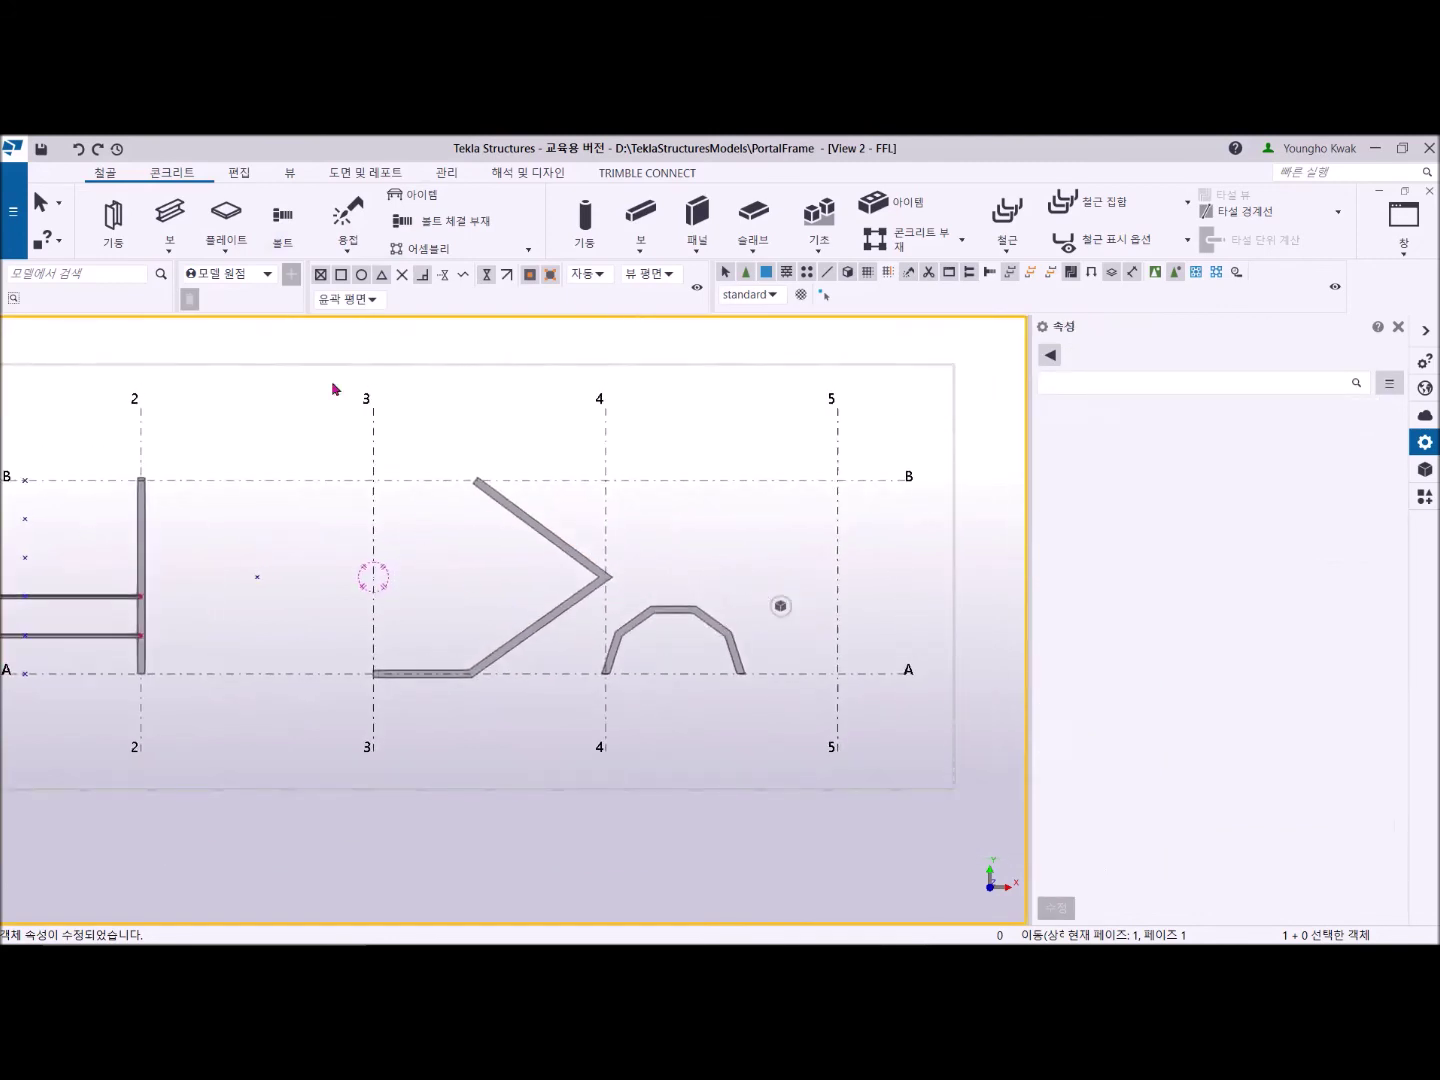
pyautogui.click(169, 250)
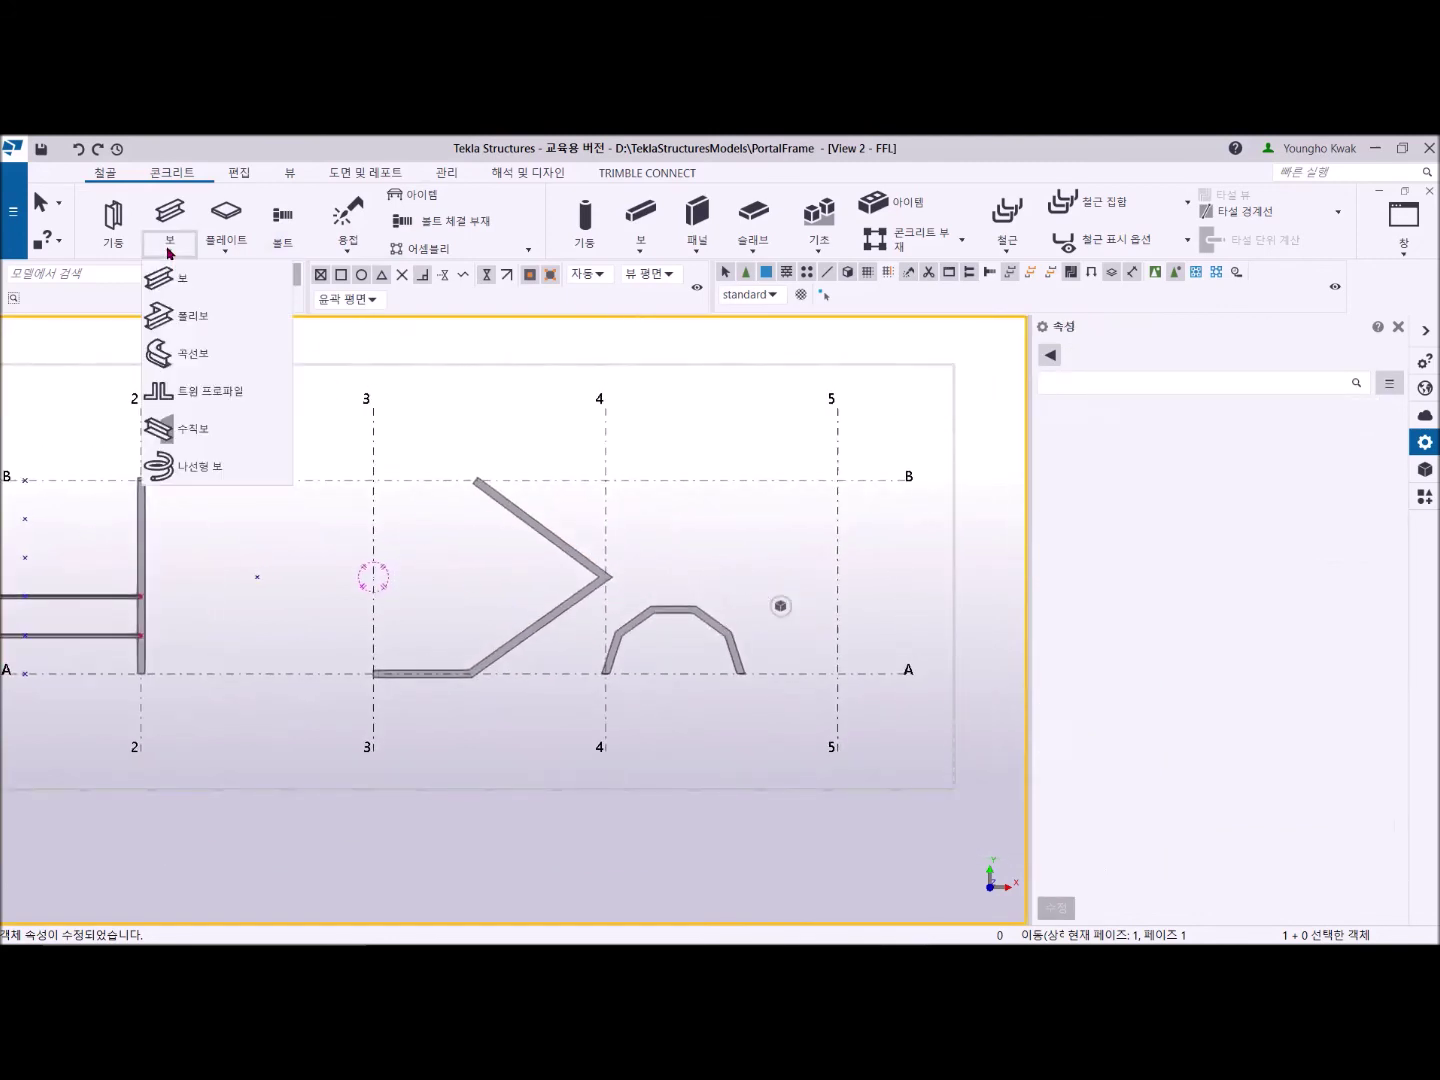
pyautogui.click(163, 358)
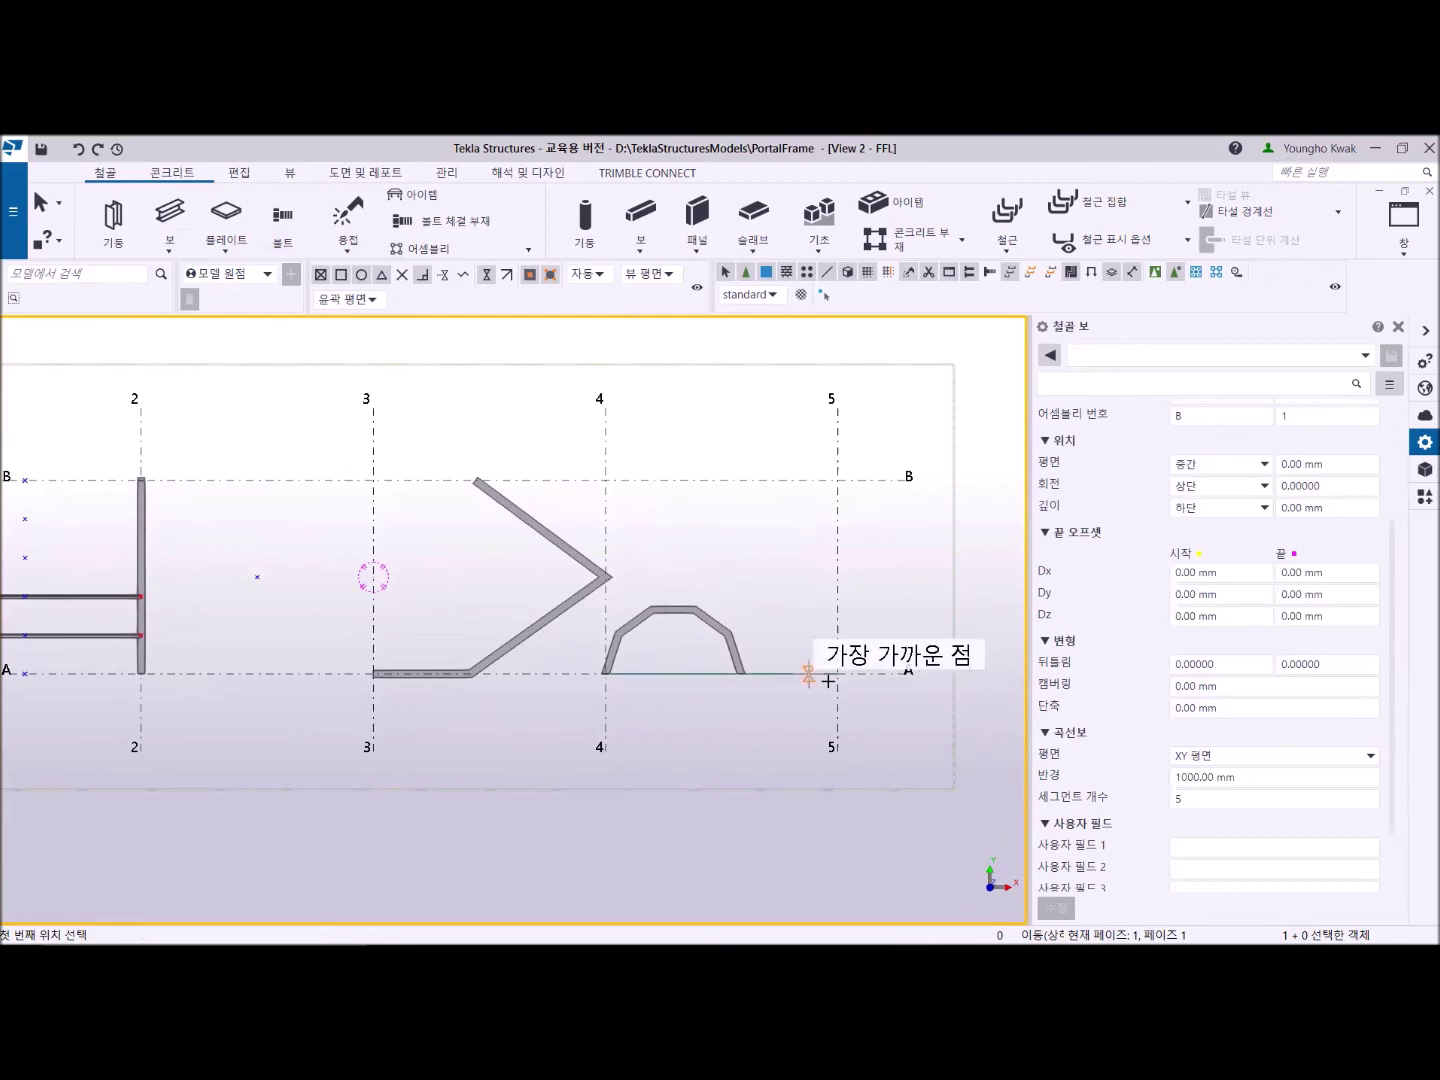
pyautogui.click(719, 673)
pyautogui.click(841, 576)
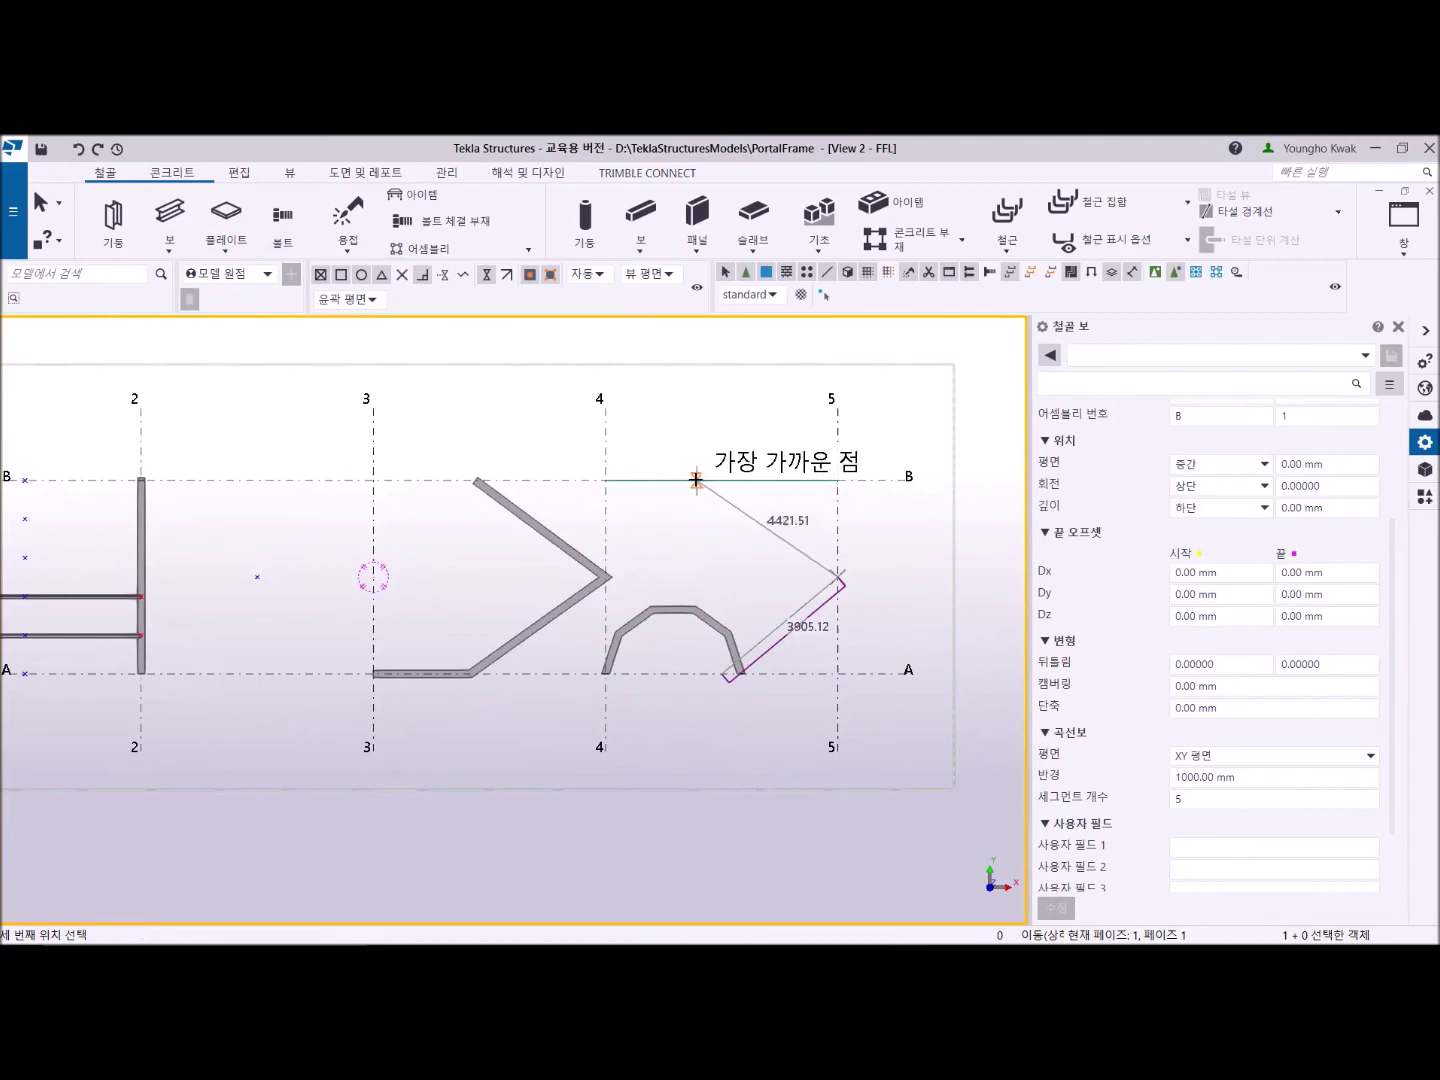
pyautogui.click(718, 480)
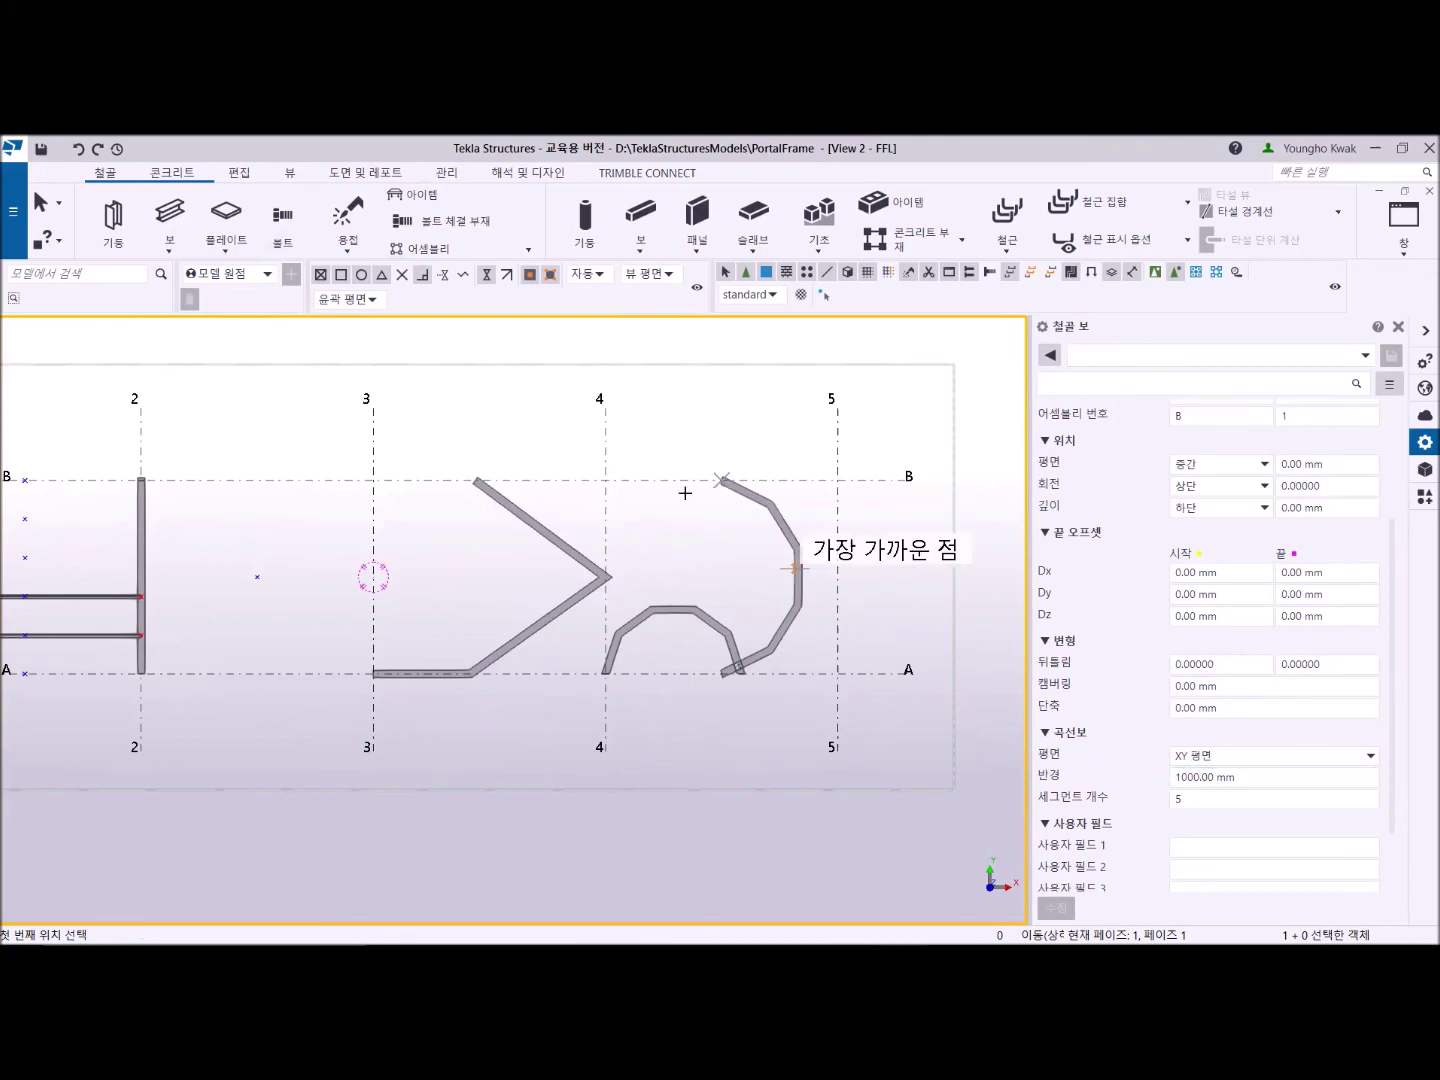
pyautogui.rightClick(700, 343)
pyautogui.click(735, 357)
# Set the curved beam between grids 4 and 5 to a 3000 mm radius and 10 segments, and apply the change.
pyautogui.click(795, 543)
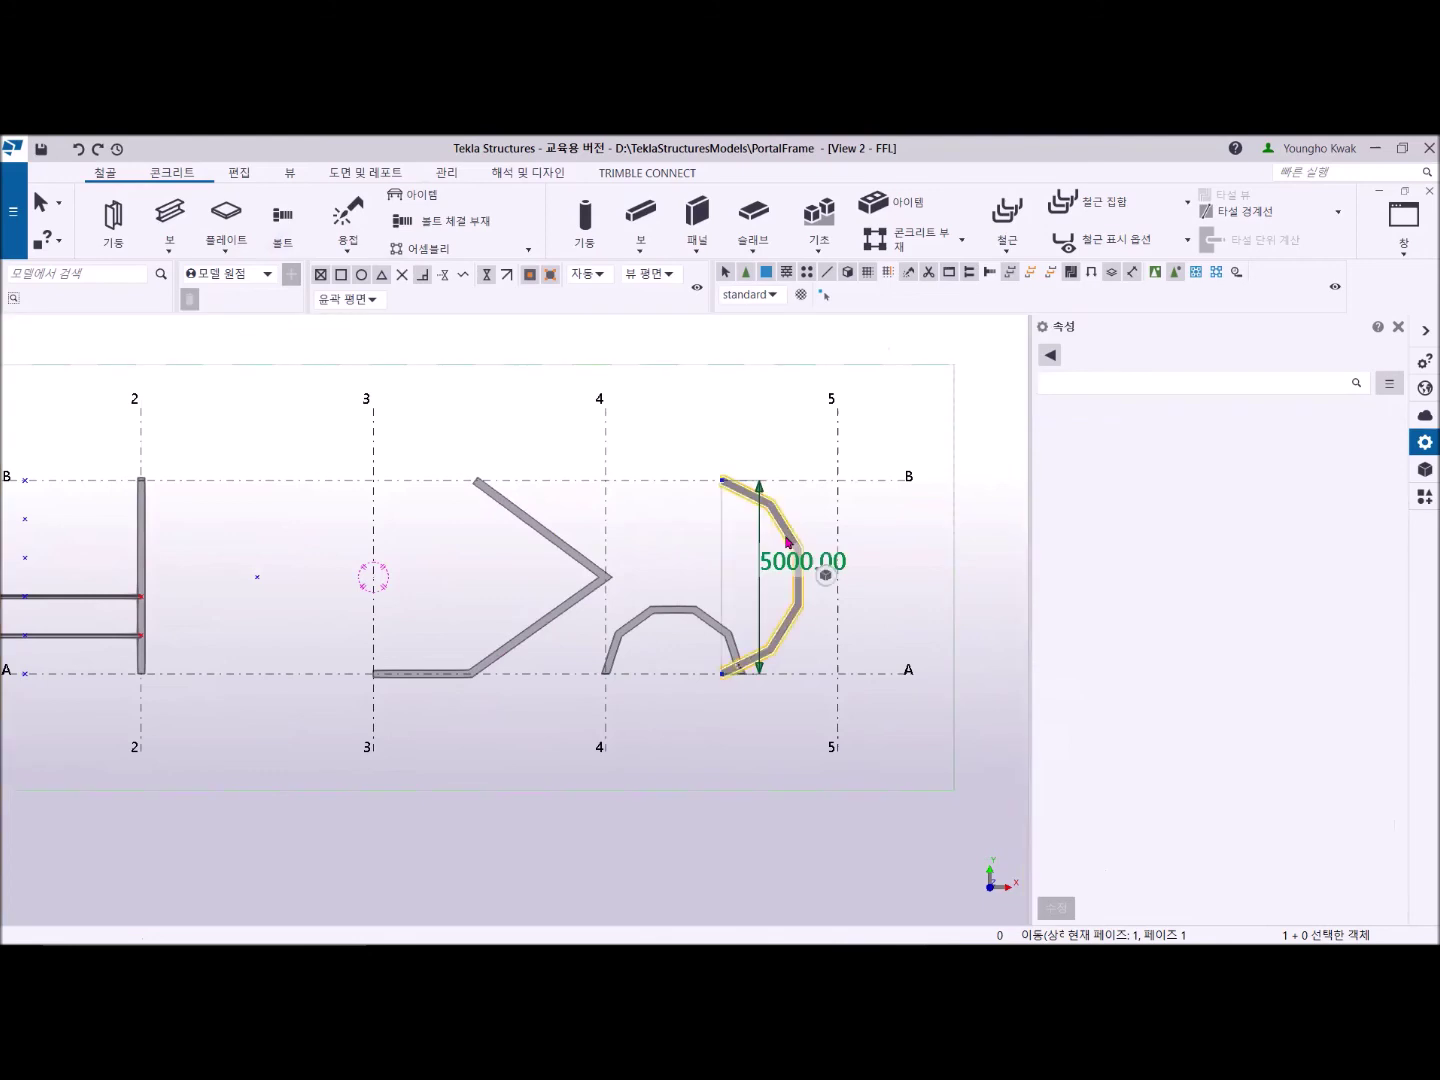
pyautogui.moveTo(1247, 771); pyautogui.dragTo(1129, 773)
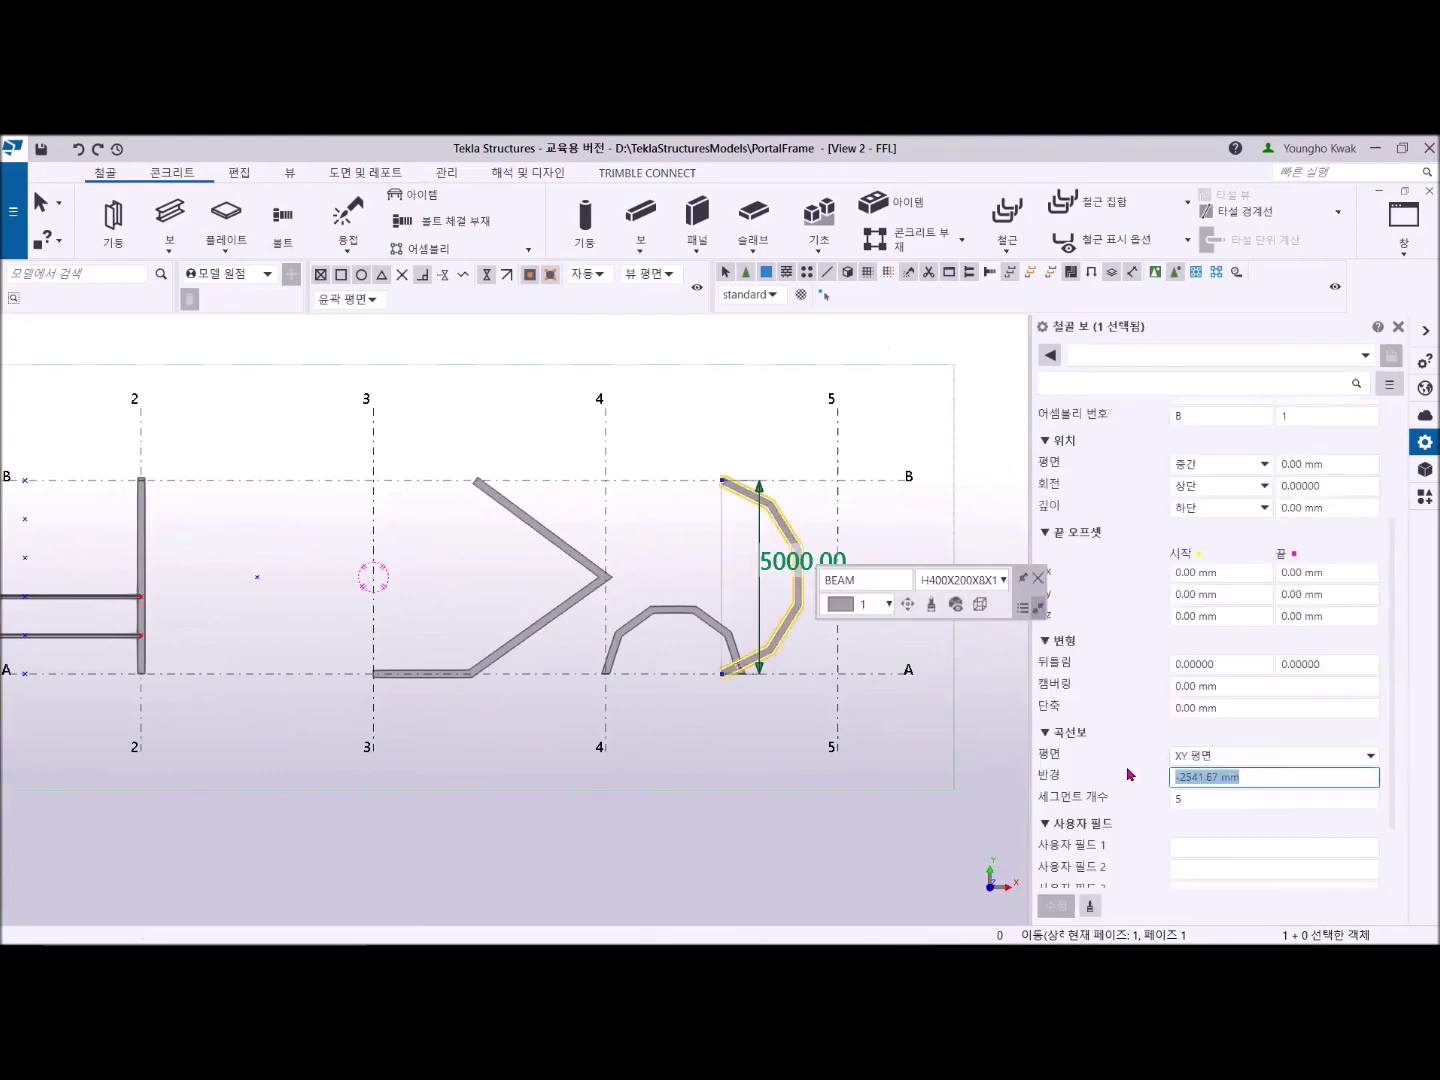
pyautogui.write('0')
pyautogui.press('Tab')
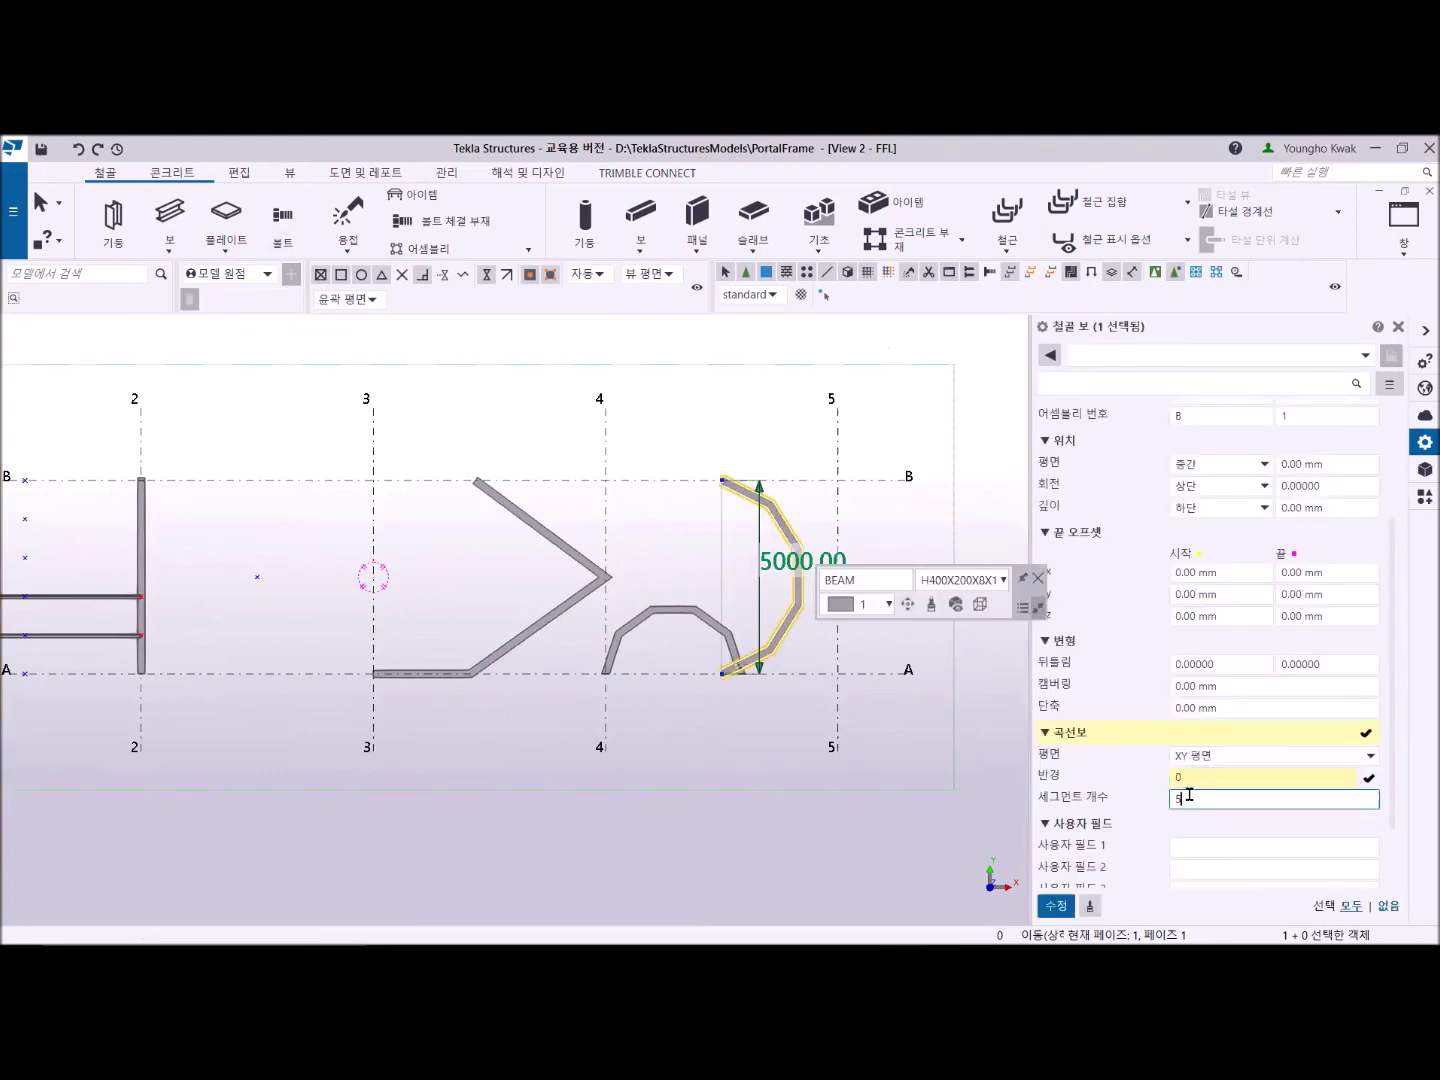
pyautogui.write('1')
pyautogui.click(1056, 907)
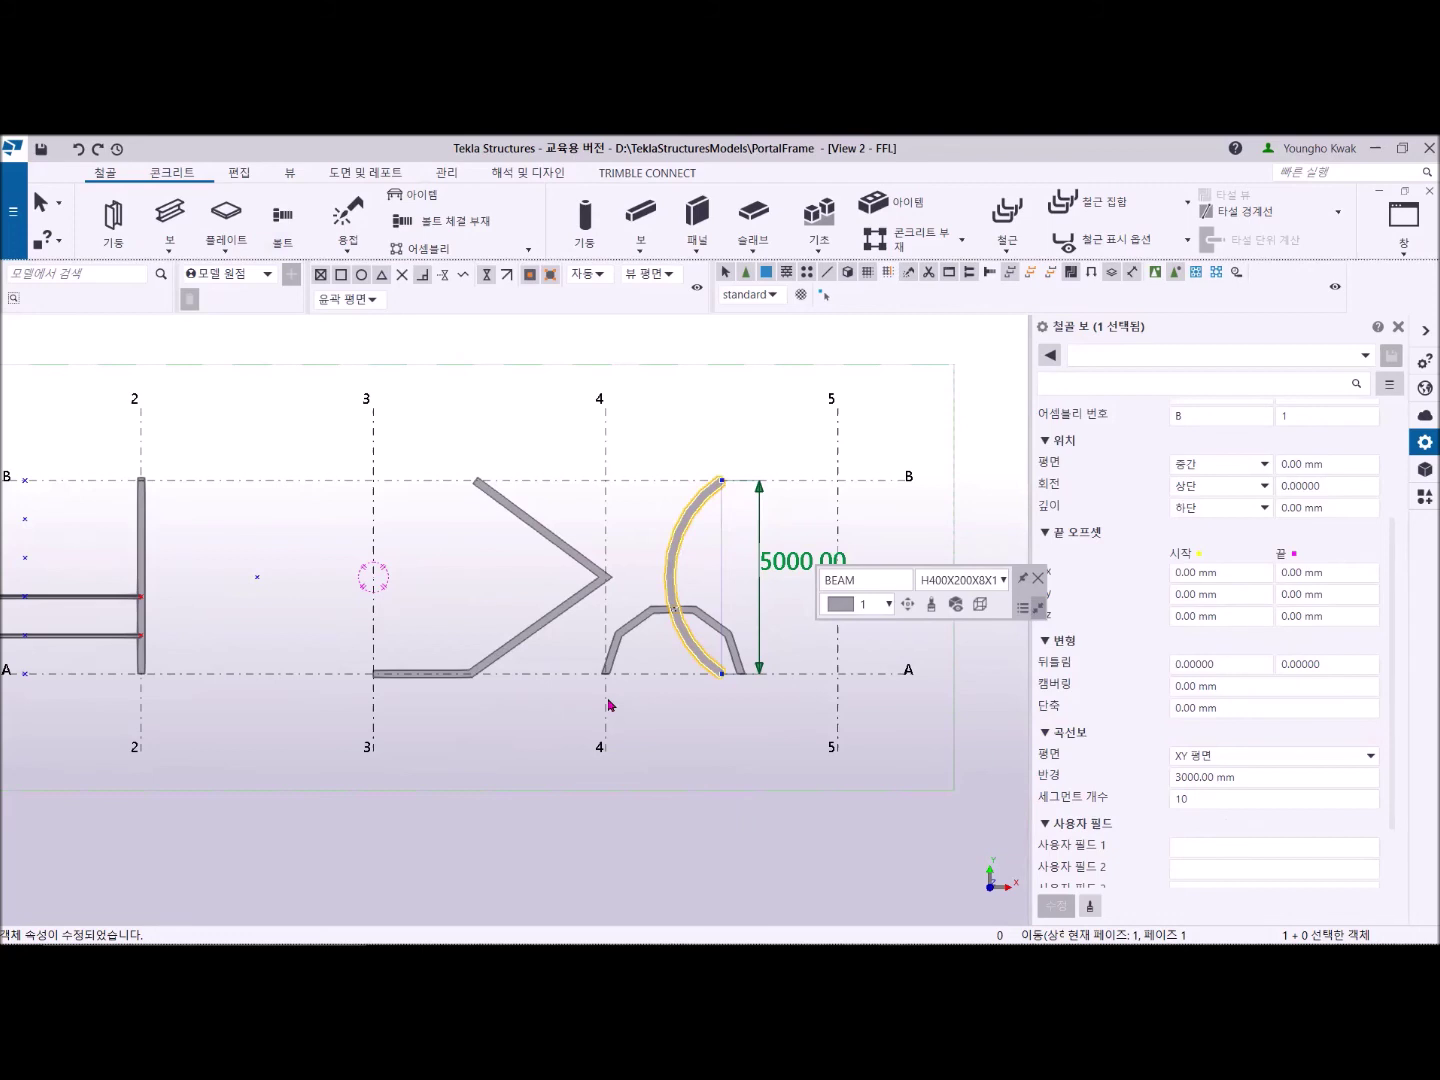
# Delete the polybeam and both curved beams between grid lines 3 and 5.
pyautogui.moveTo(295, 421); pyautogui.dragTo(800, 720)
pyautogui.press('Delete')
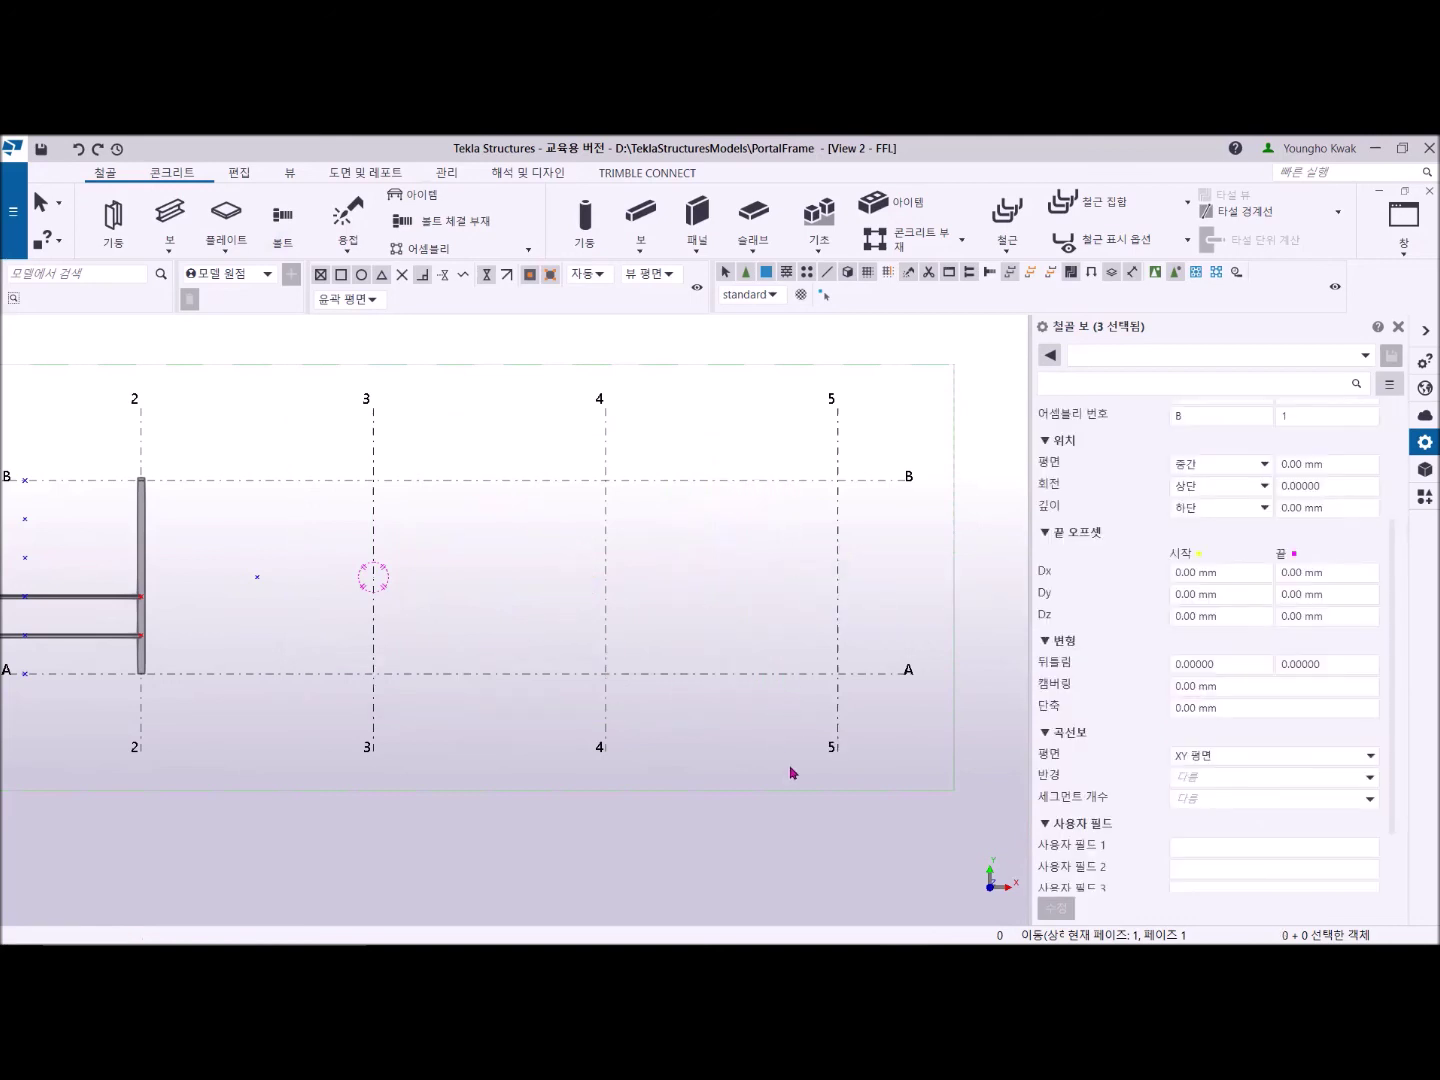
# Create a construction circle with a 2100 mm radius, centred on grid line 4 midway between lines A and B.
pyautogui.click(239, 174)
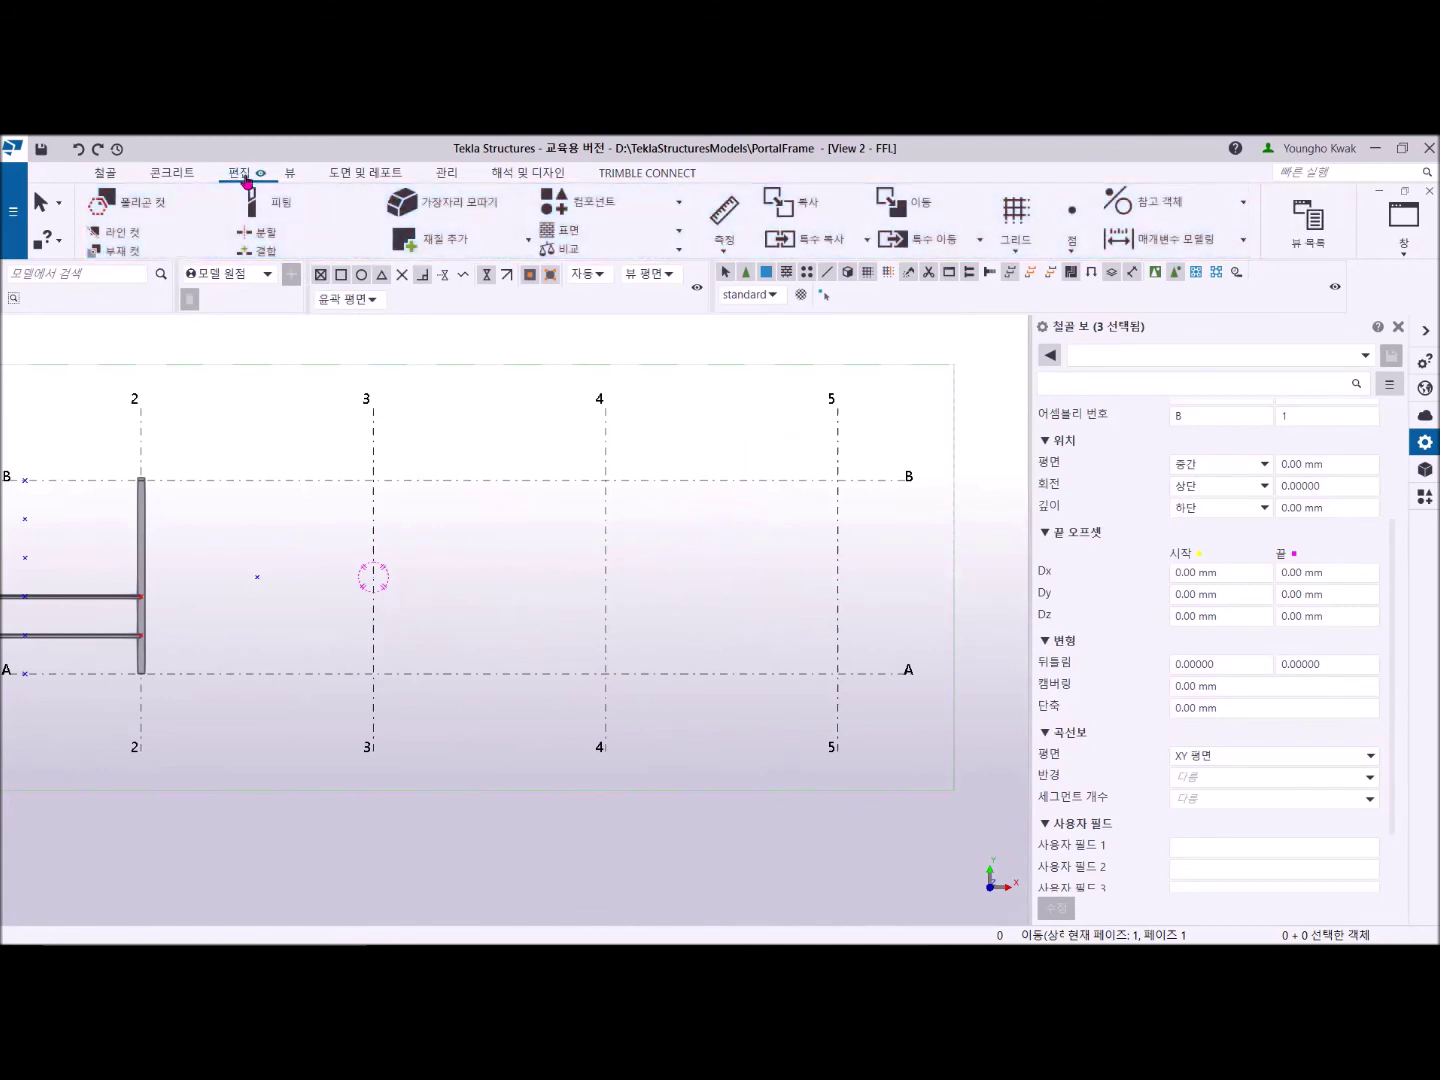
pyautogui.moveTo(951, 243); pyautogui.dragTo(497, 245)
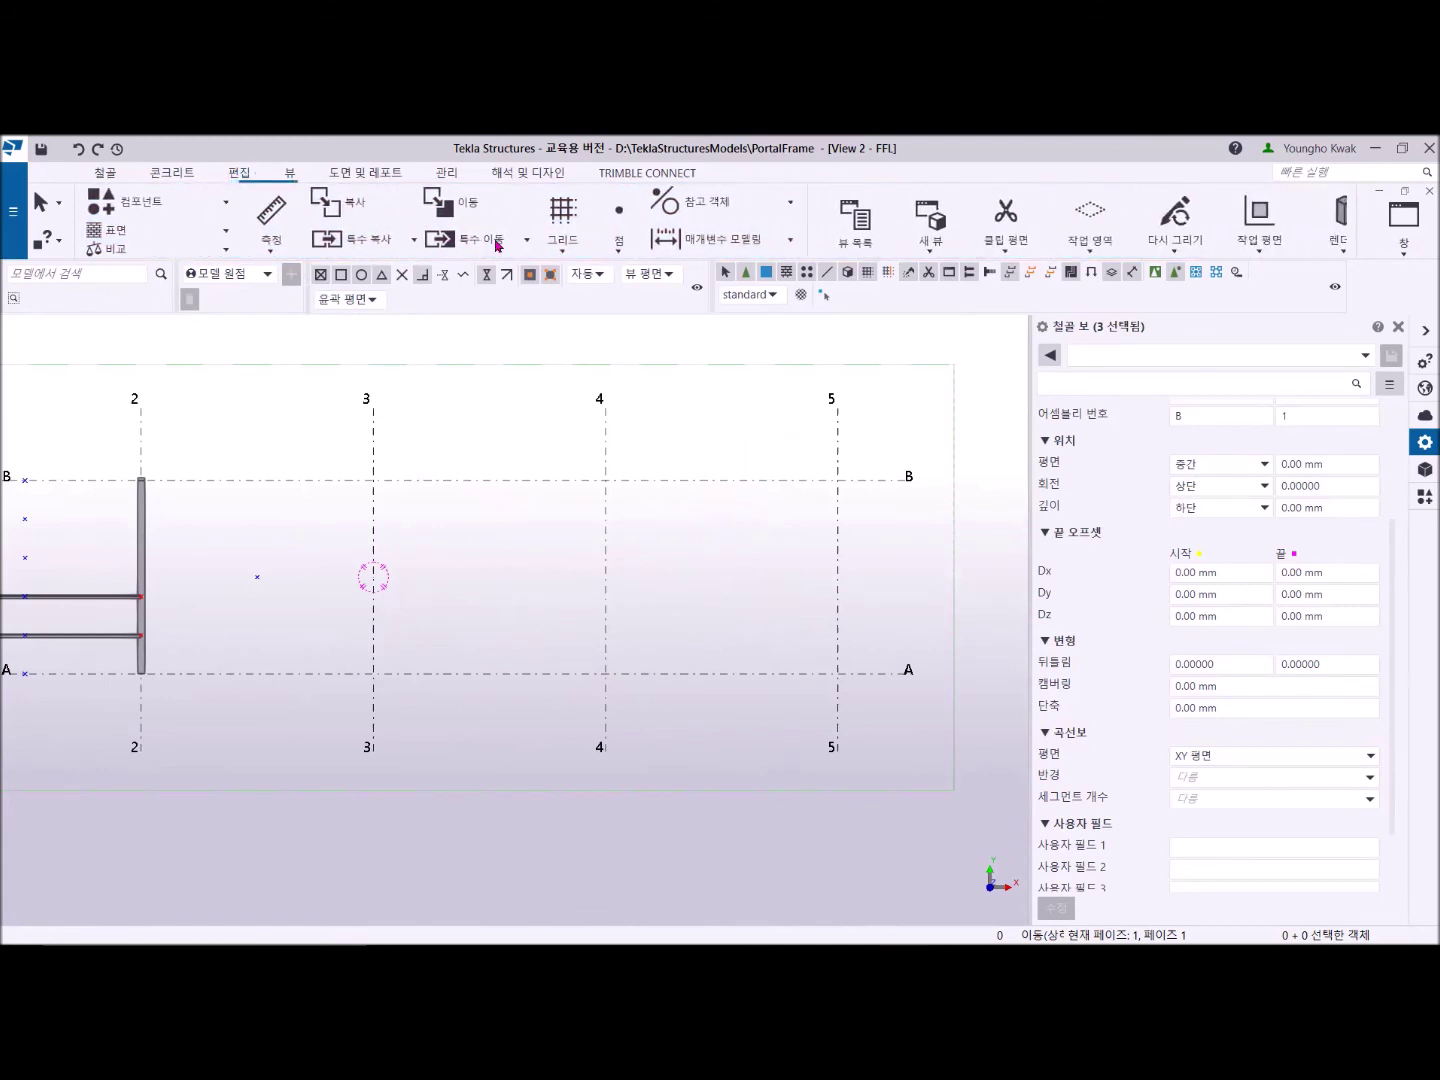
pyautogui.click(797, 205)
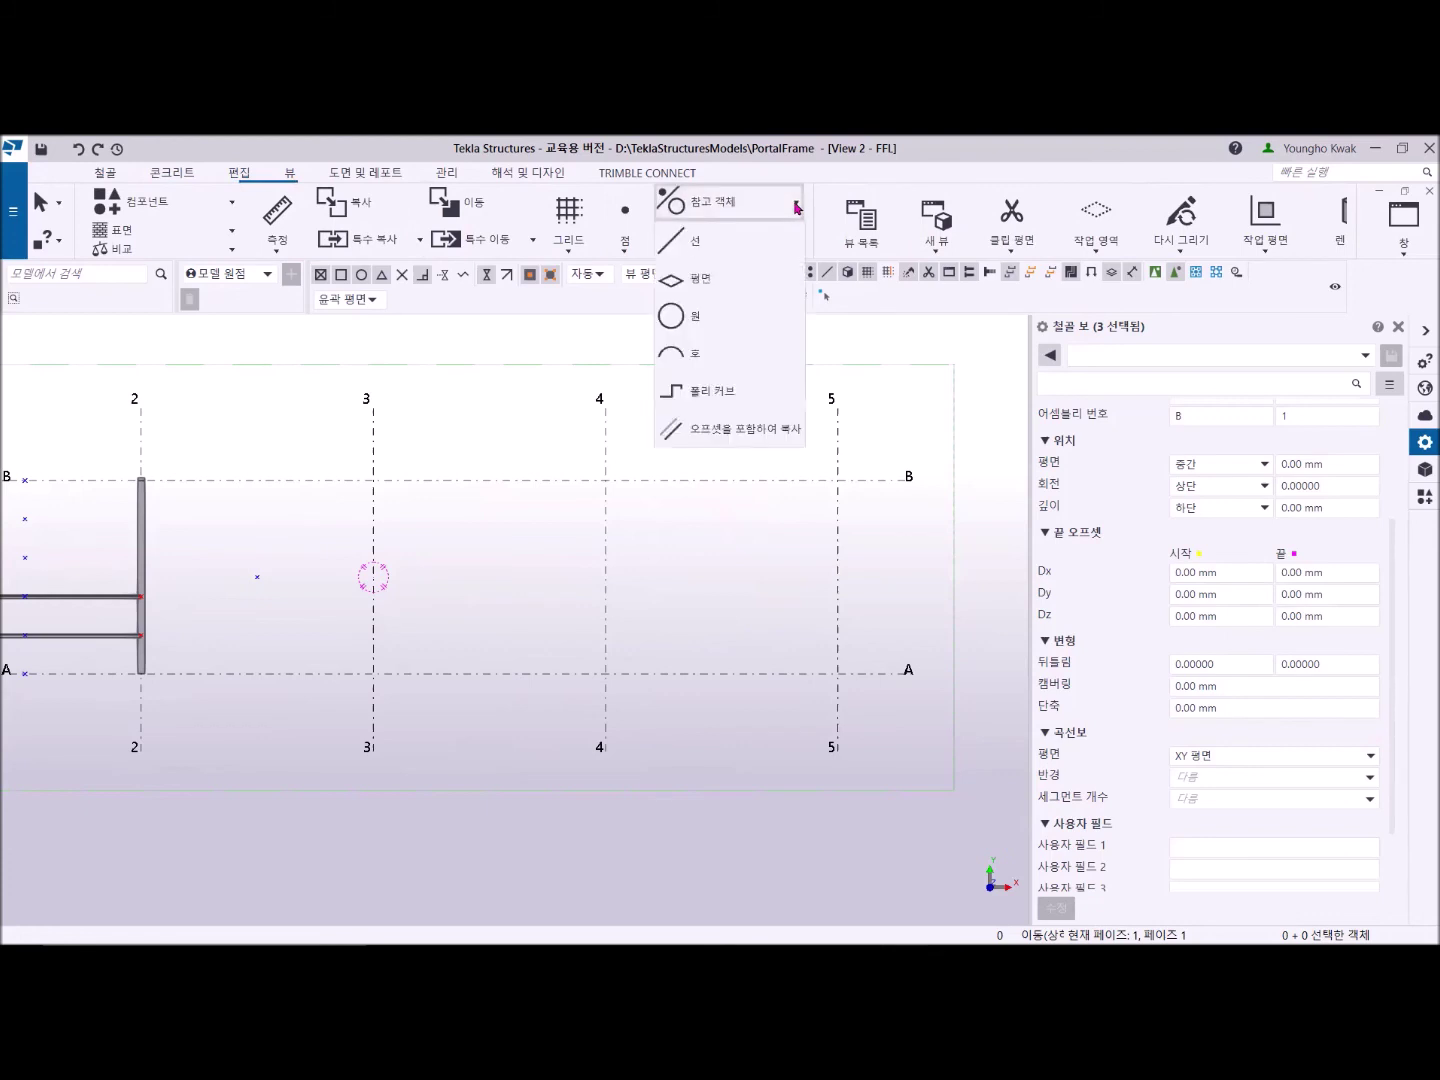
pyautogui.click(678, 316)
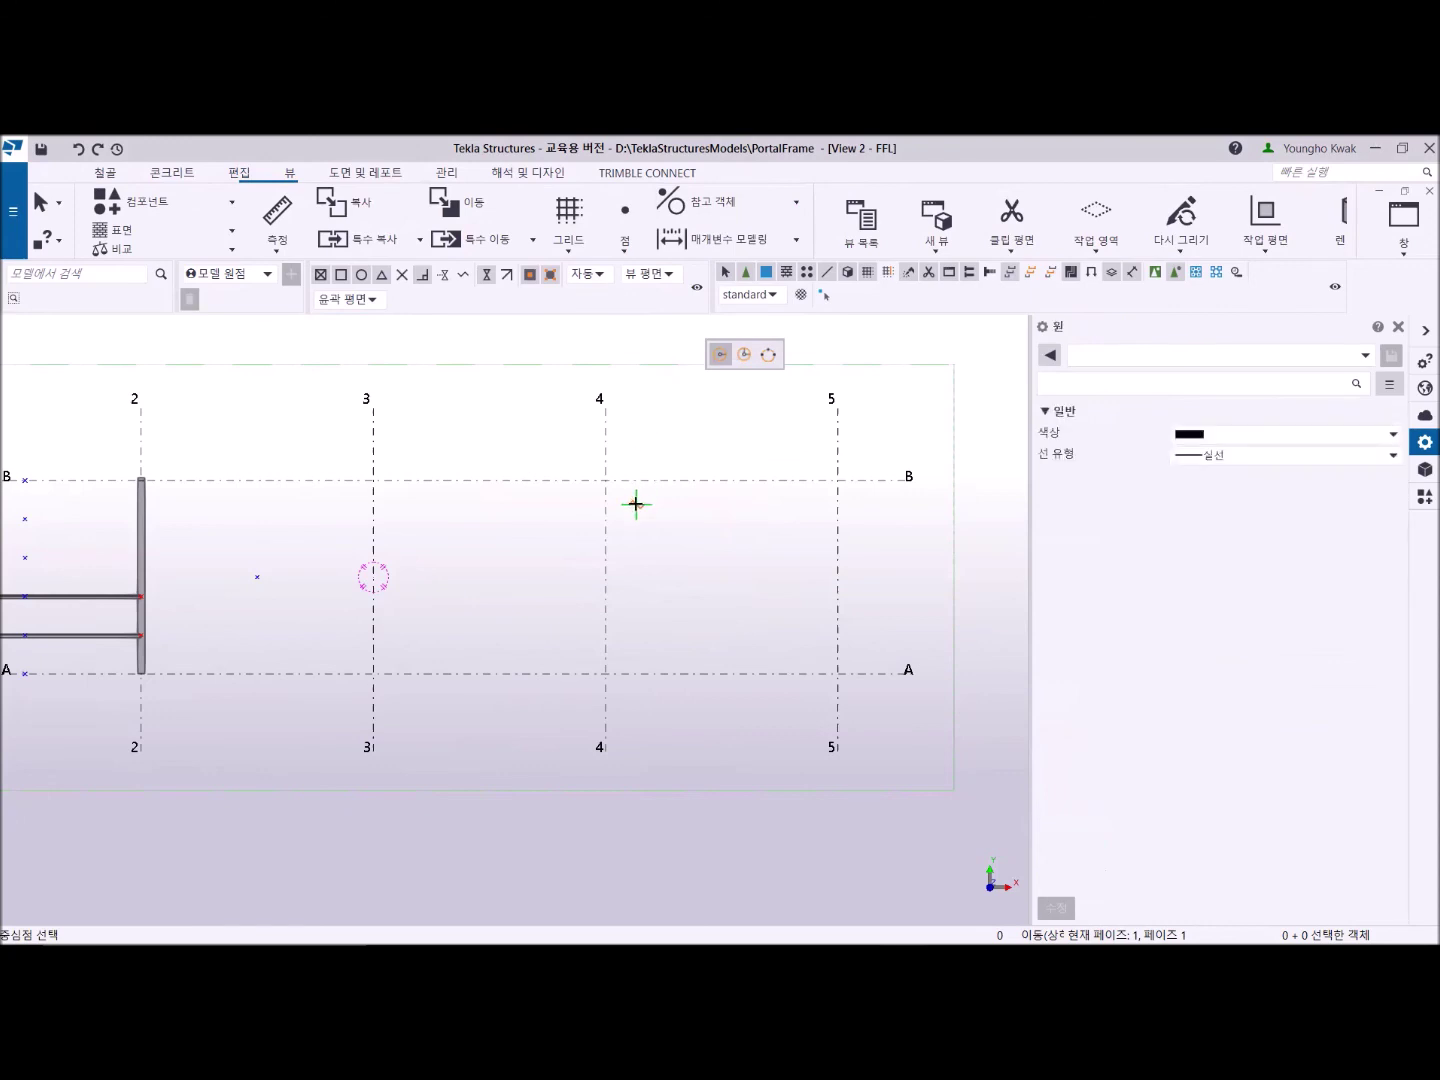
pyautogui.click(604, 578)
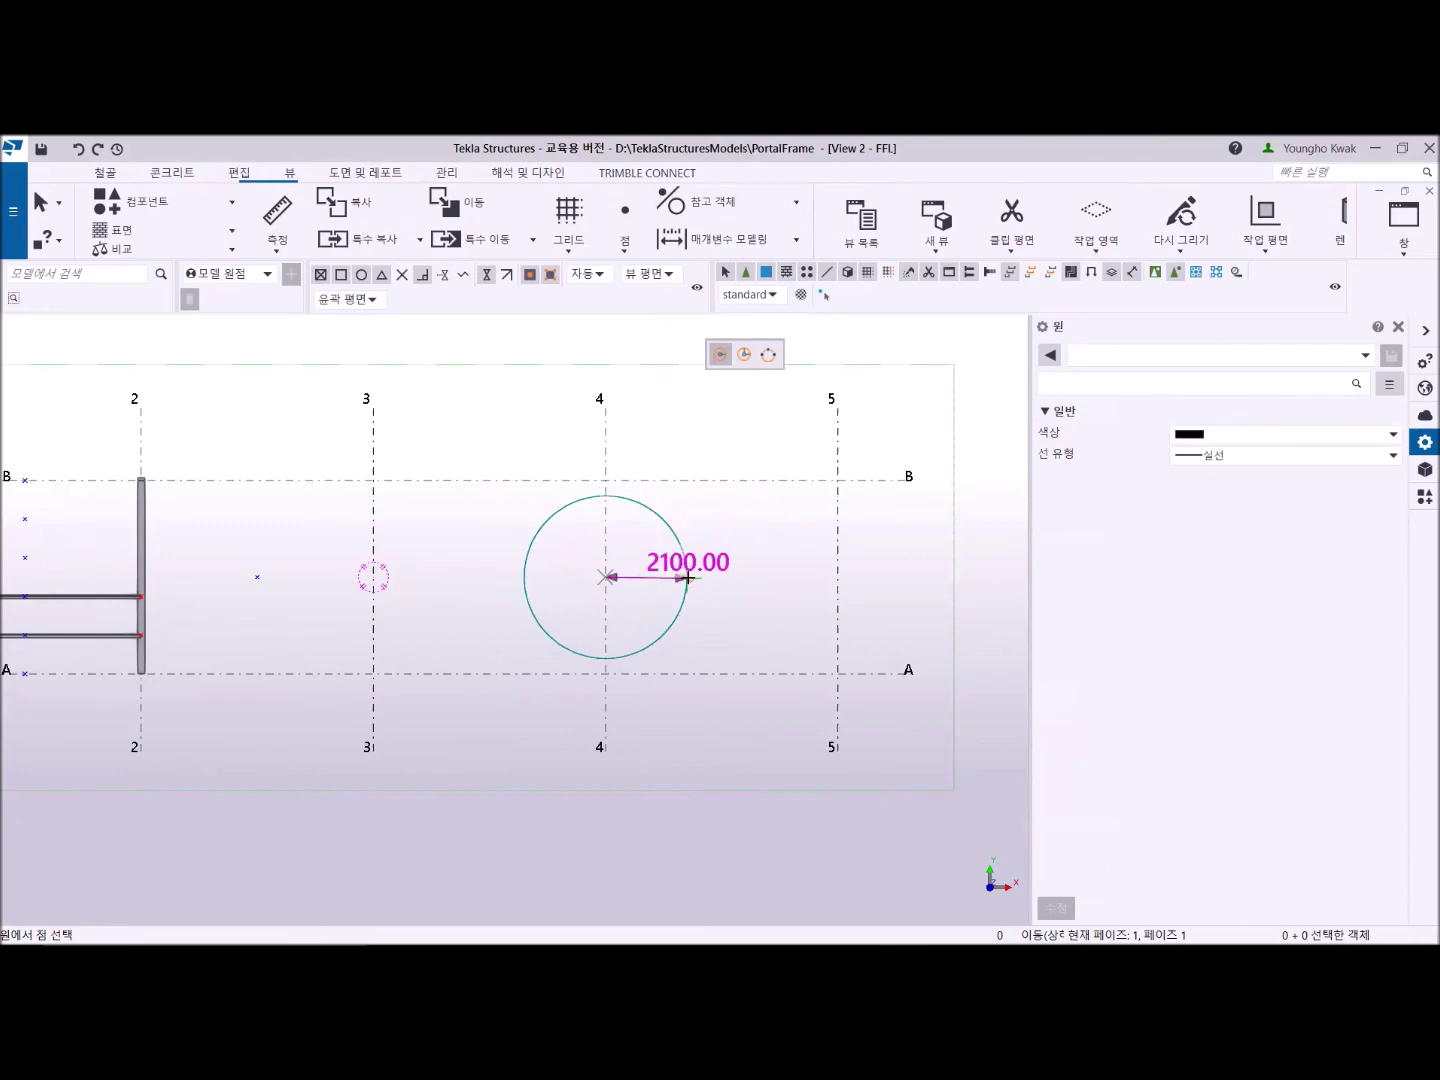
pyautogui.click(688, 578)
pyautogui.rightClick(712, 437)
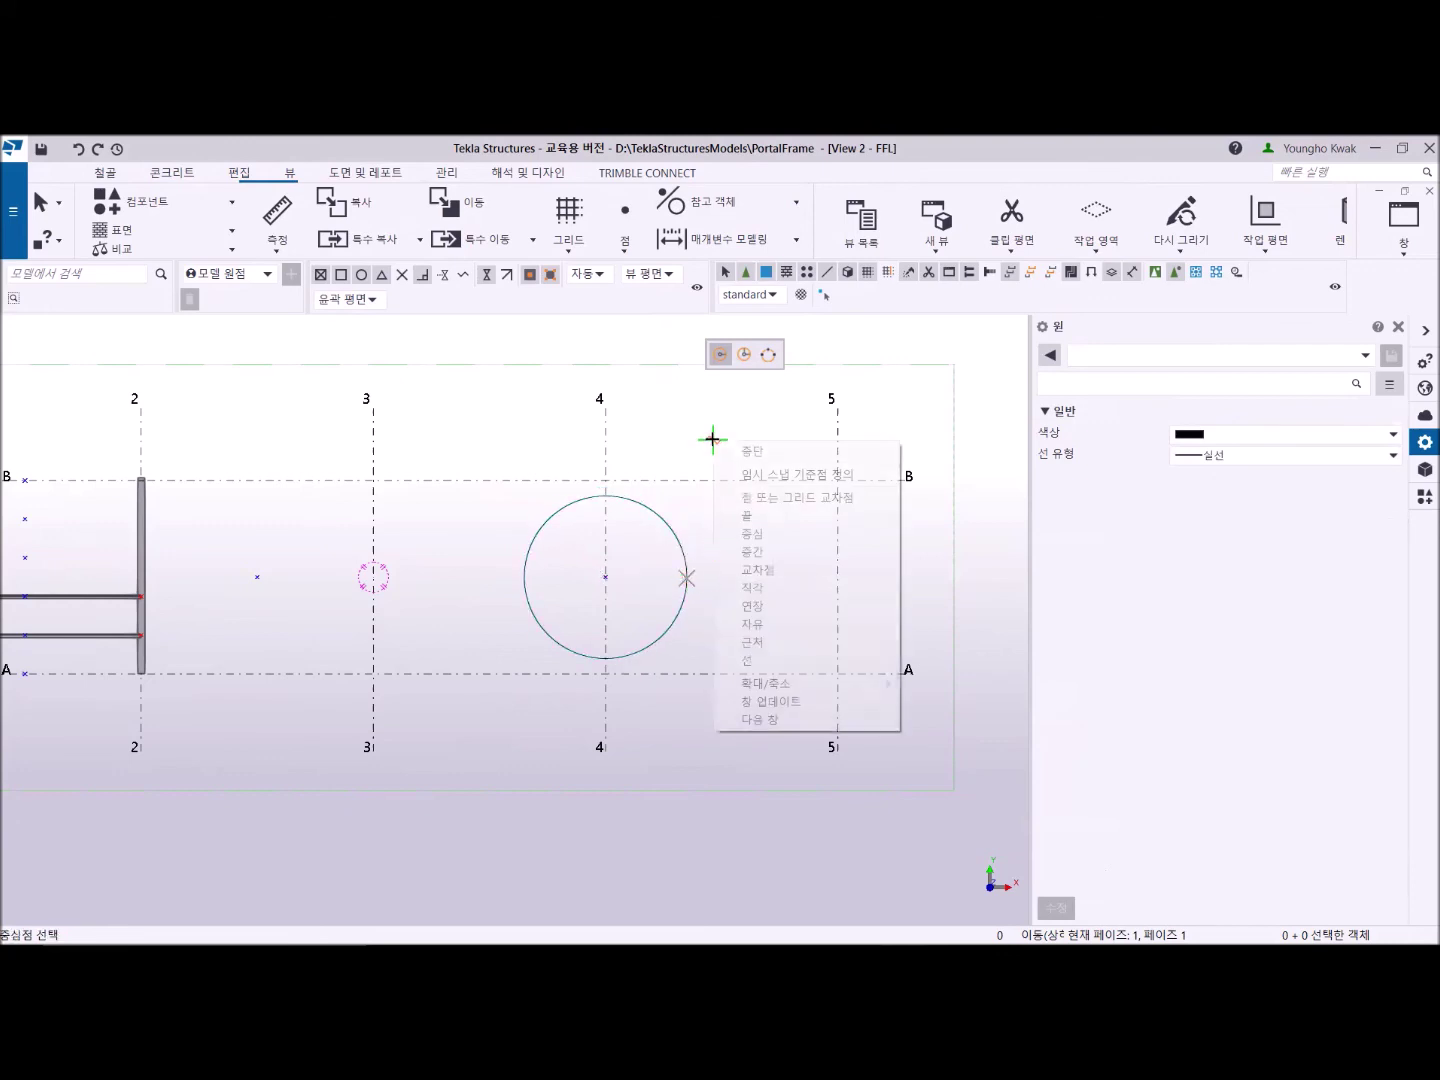
pyautogui.click(750, 451)
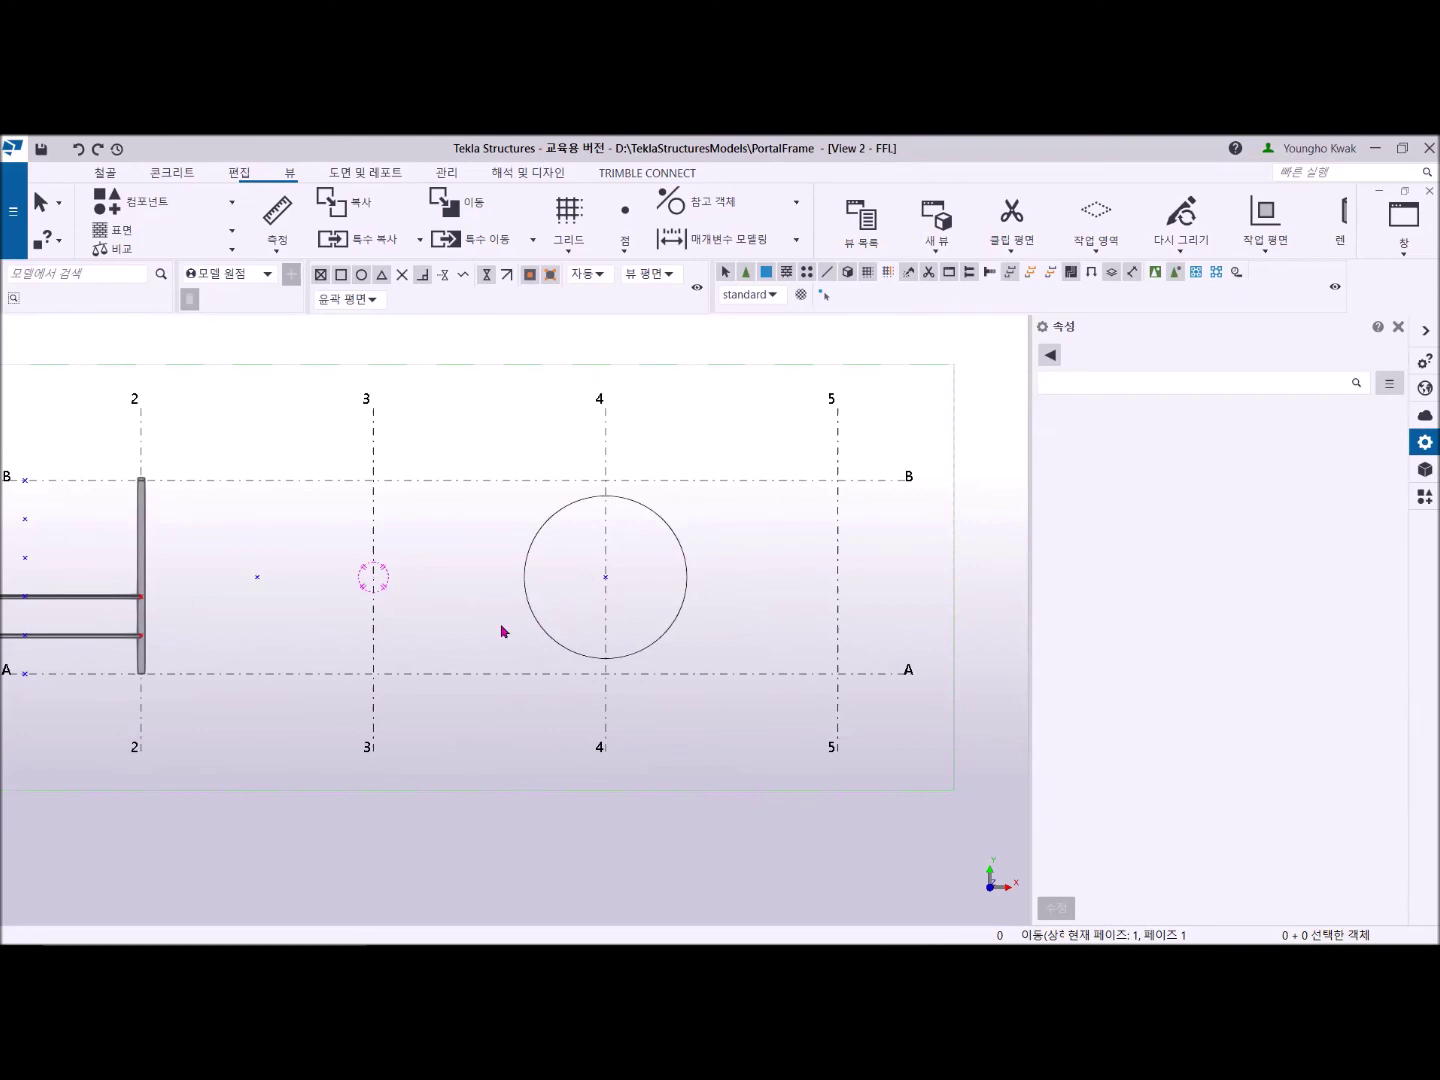
# Create a construction line along grid line A, from just past grid 3 to just before grid 5.
pyautogui.click(770, 210)
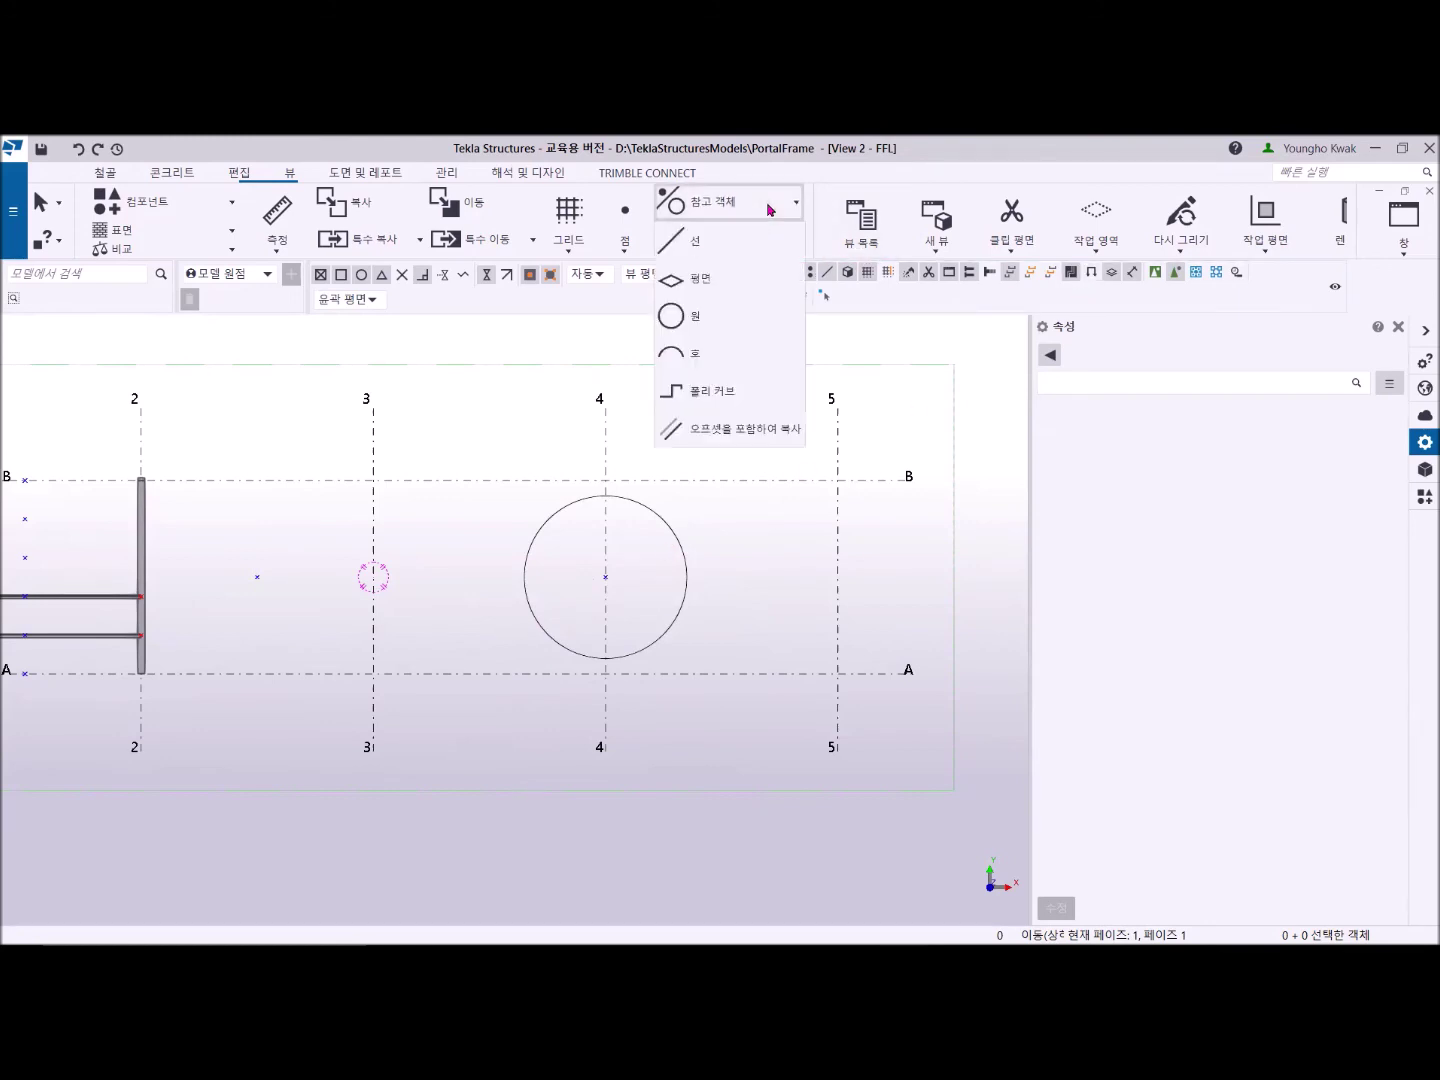
pyautogui.click(685, 243)
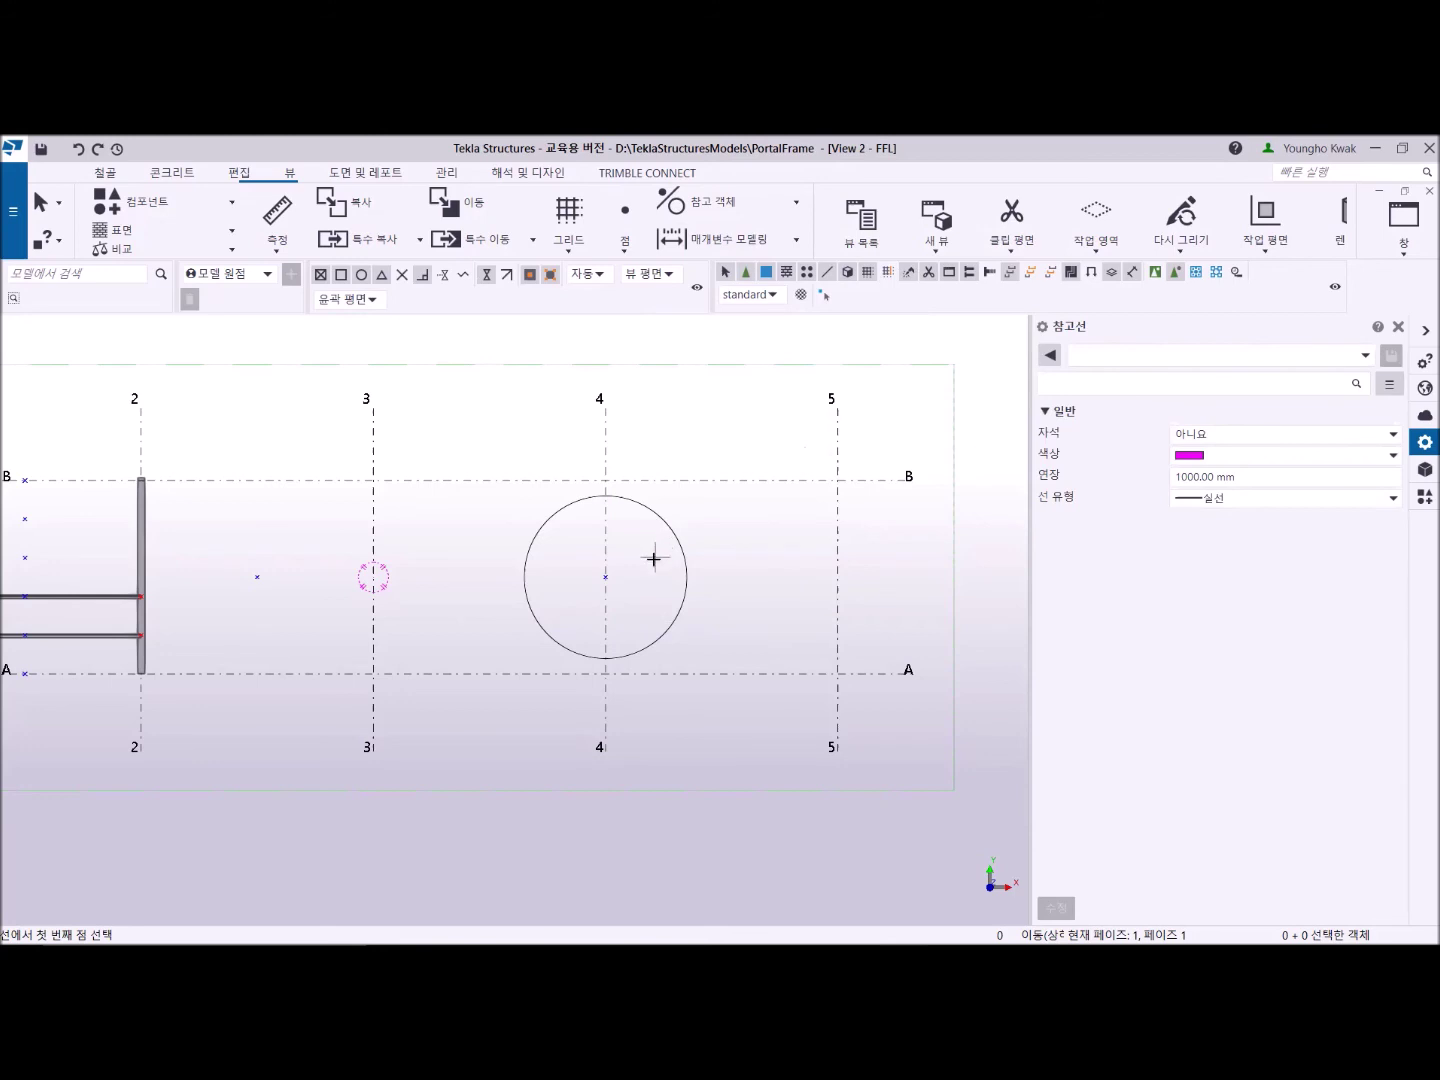
pyautogui.click(417, 674)
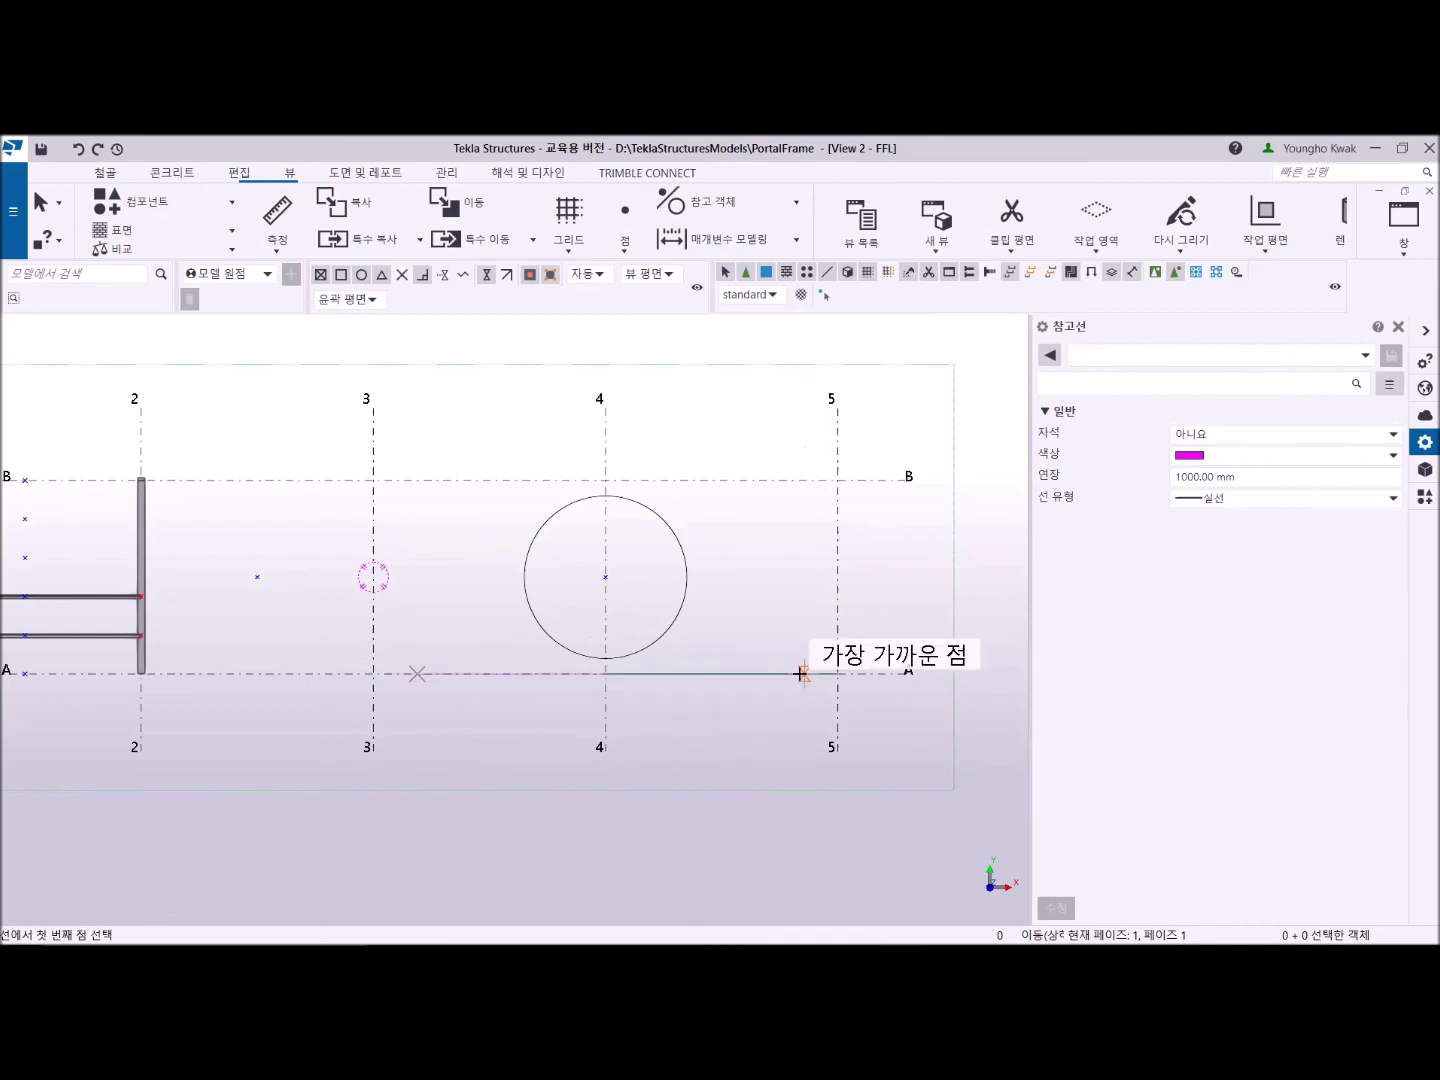
pyautogui.click(802, 674)
pyautogui.rightClick(715, 400)
pyautogui.click(750, 412)
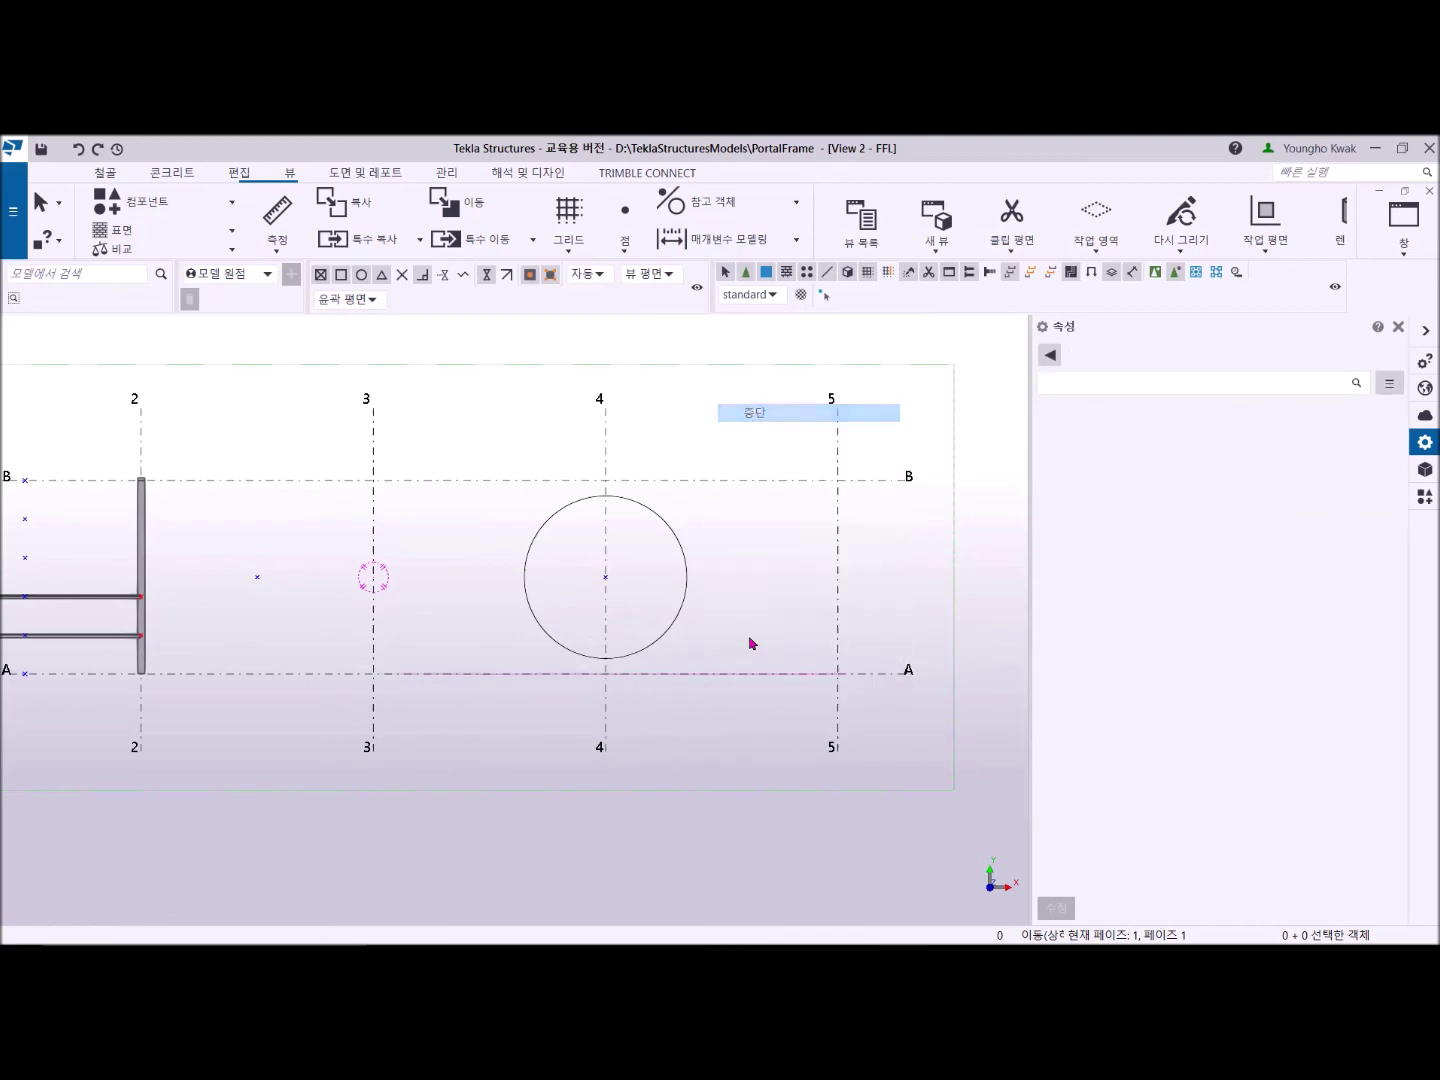
pyautogui.click(672, 676)
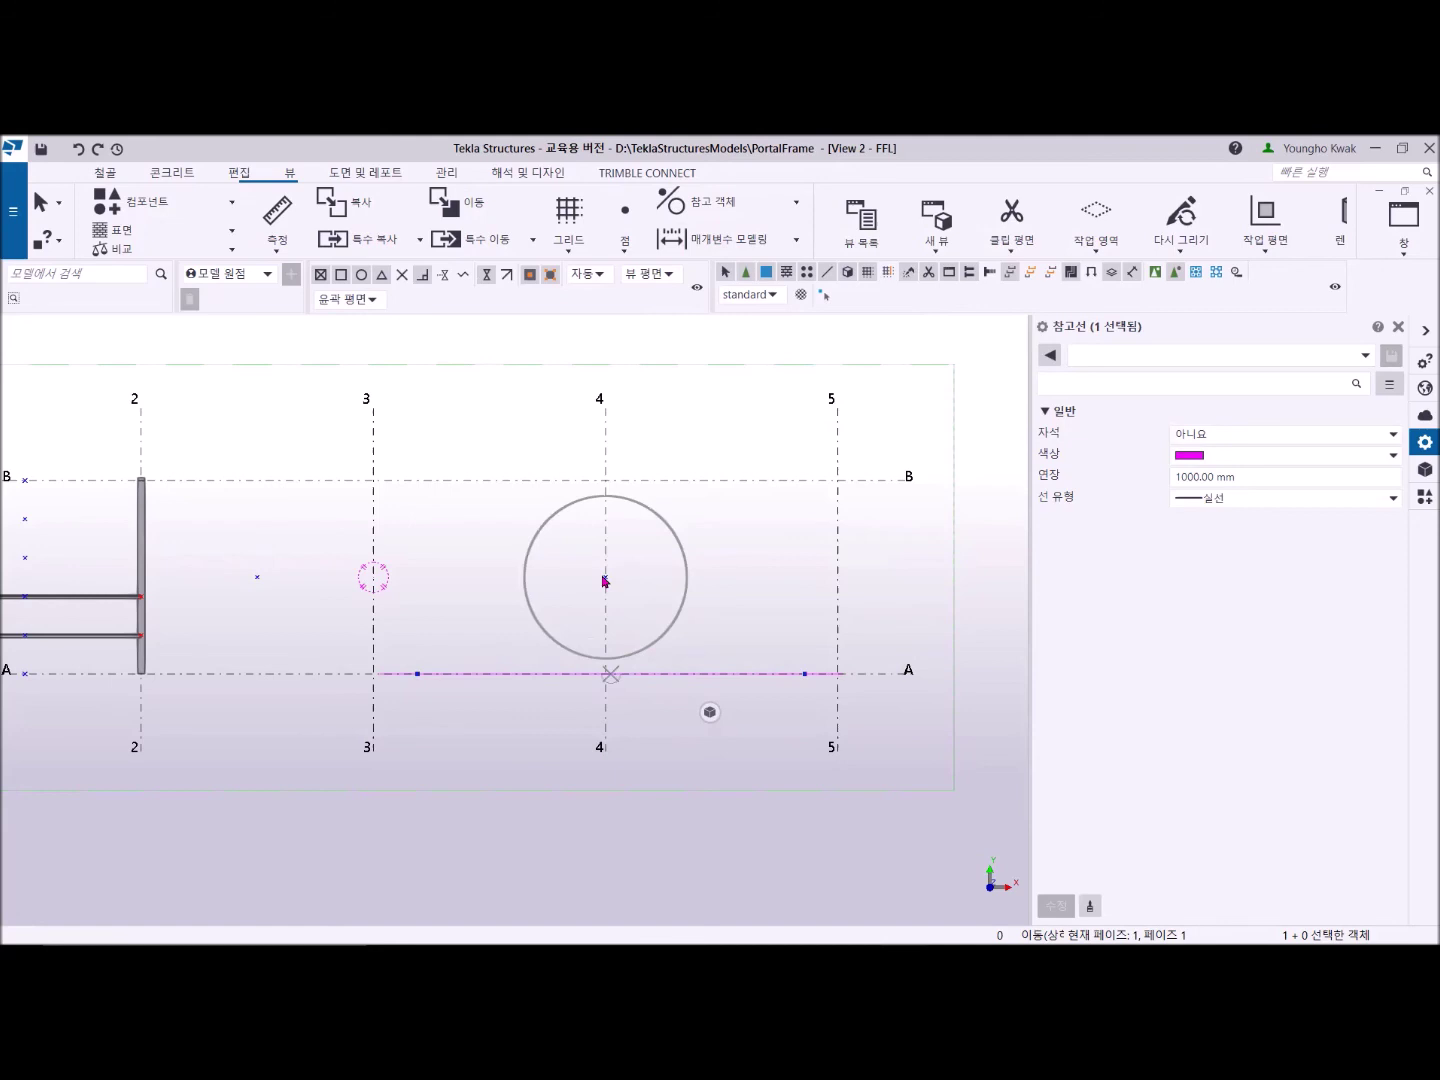
pyautogui.rightClick(706, 402)
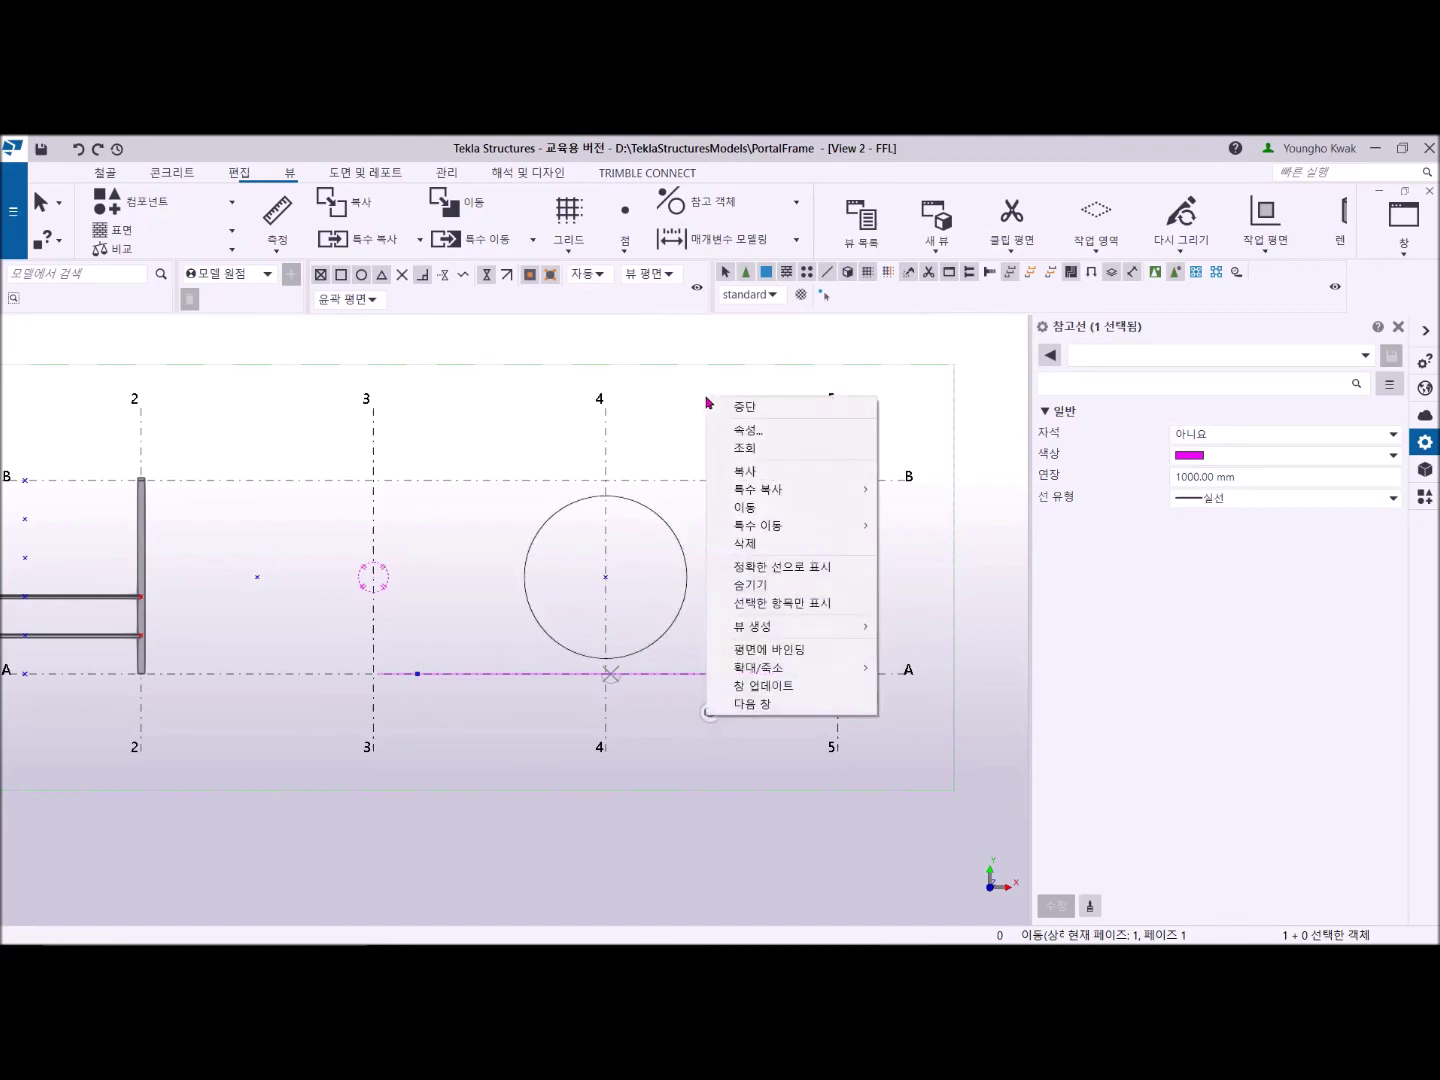
pyautogui.moveTo(780, 527)
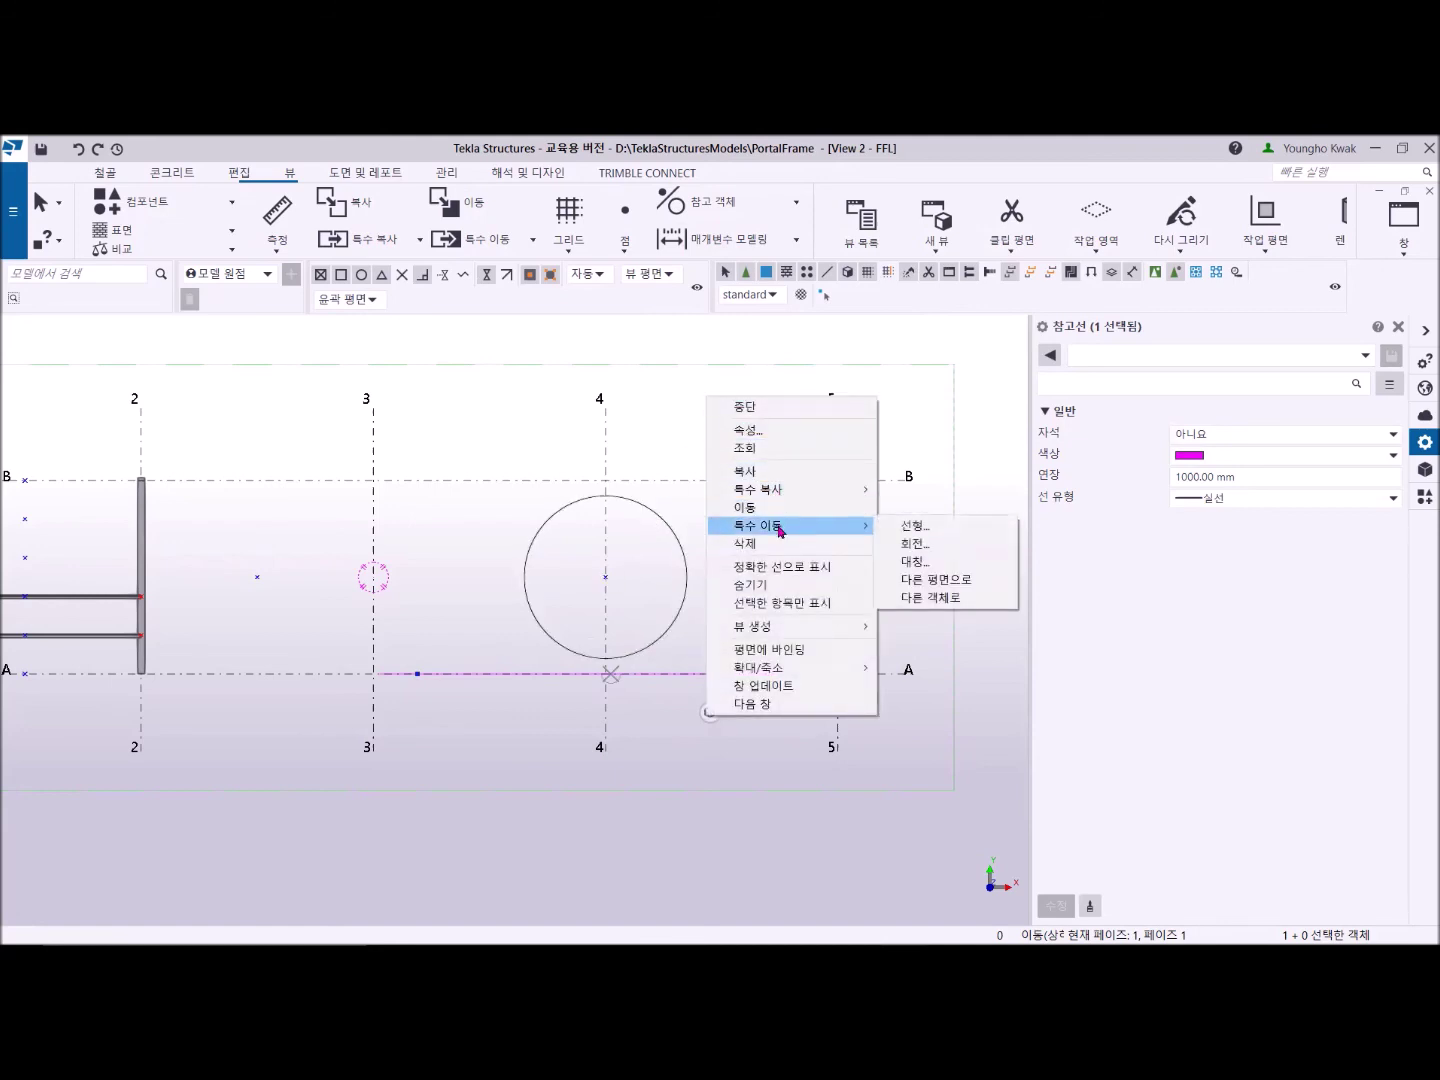
pyautogui.click(917, 547)
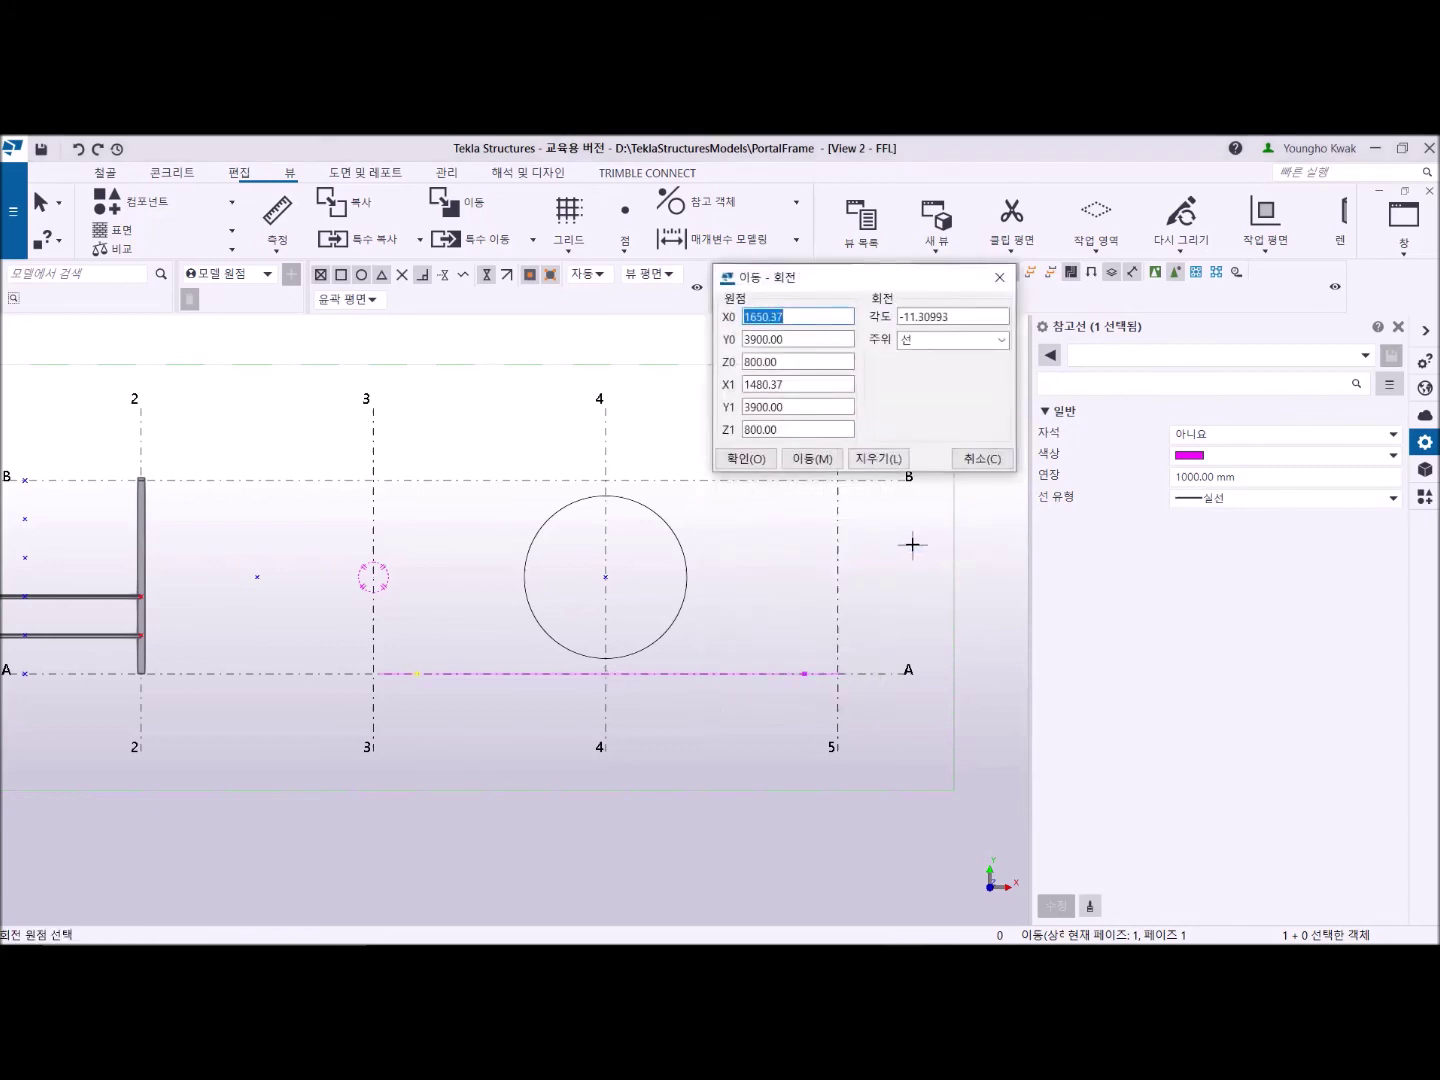
pyautogui.click(605, 673)
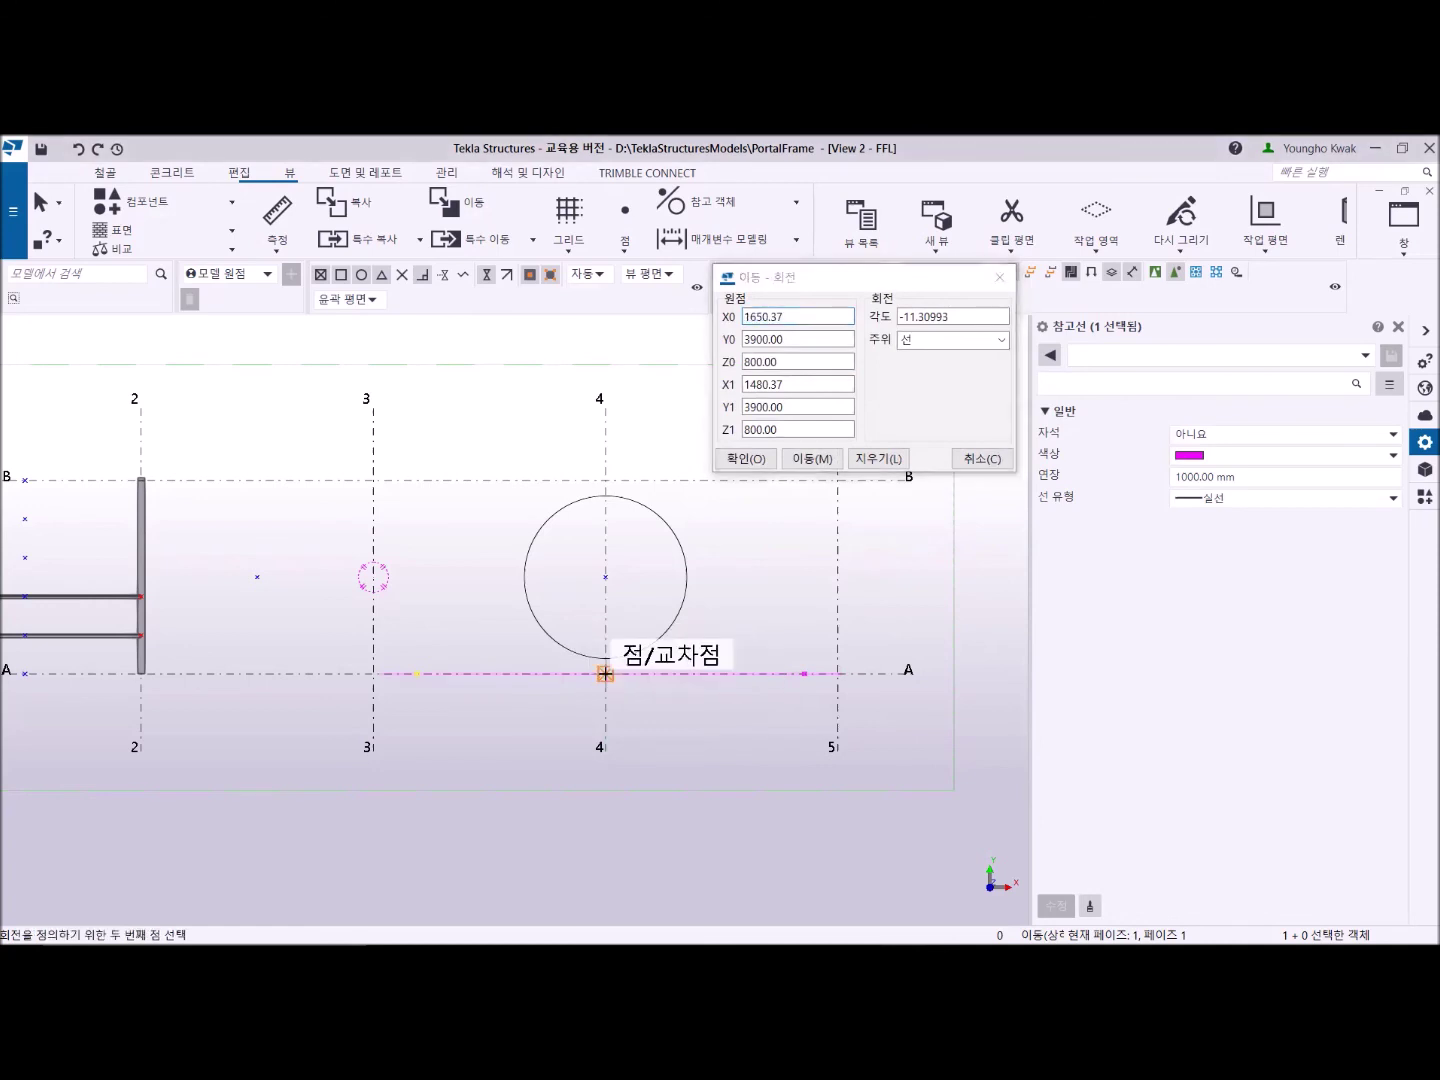
pyautogui.rightClick(717, 603)
pyautogui.click(752, 591)
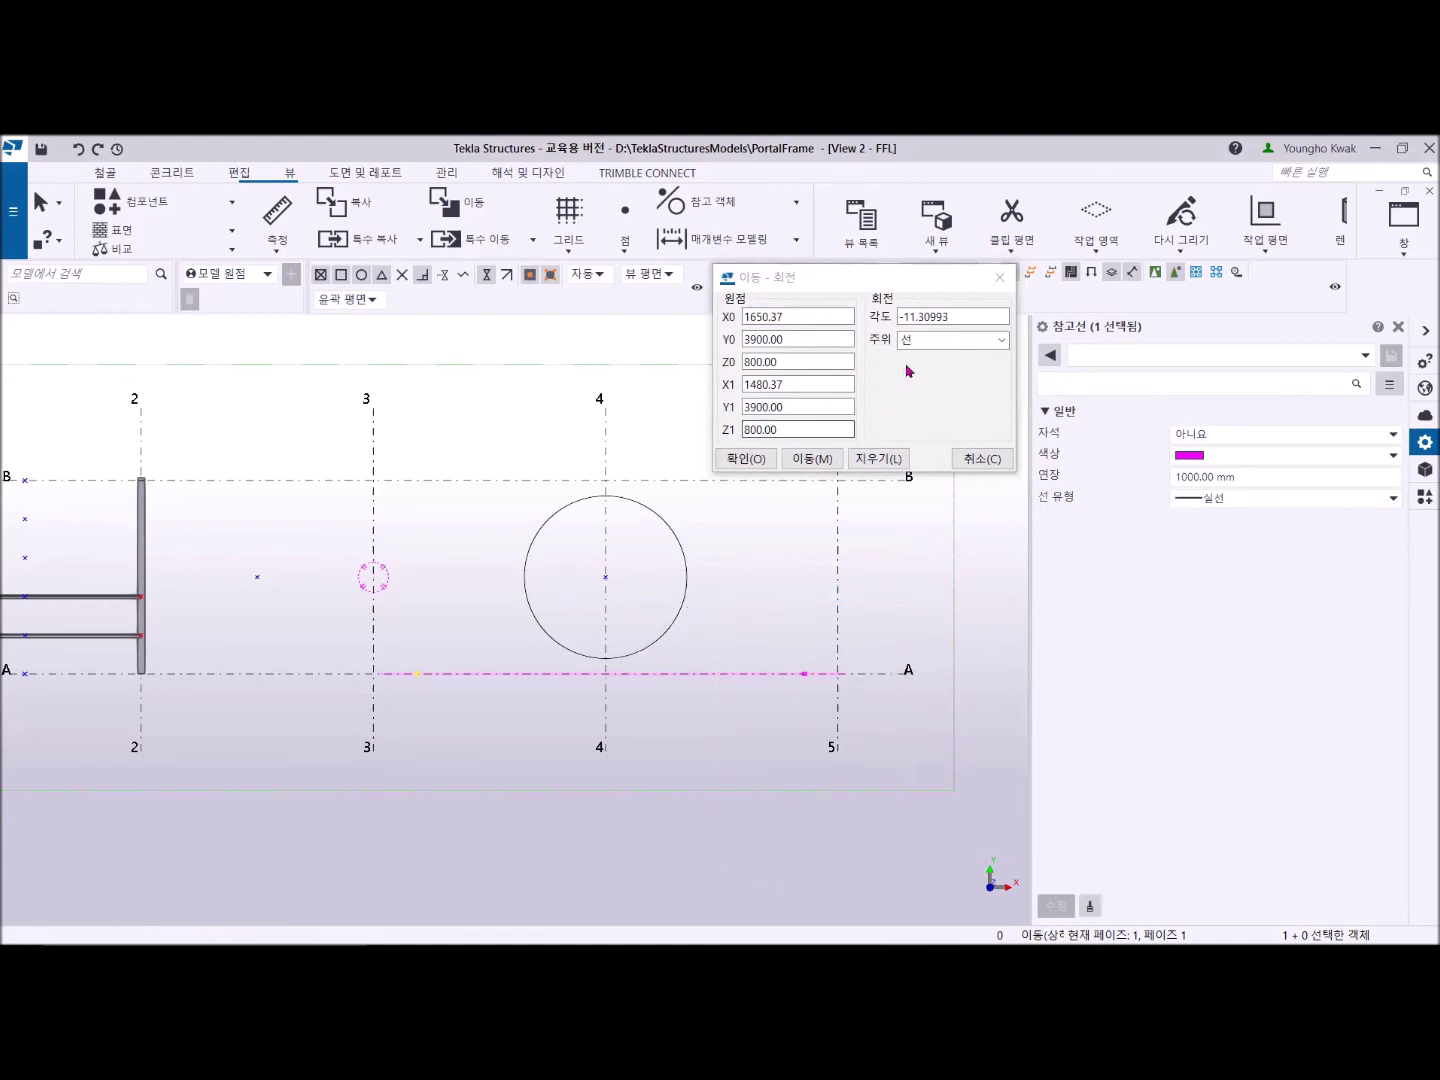
pyautogui.click(999, 277)
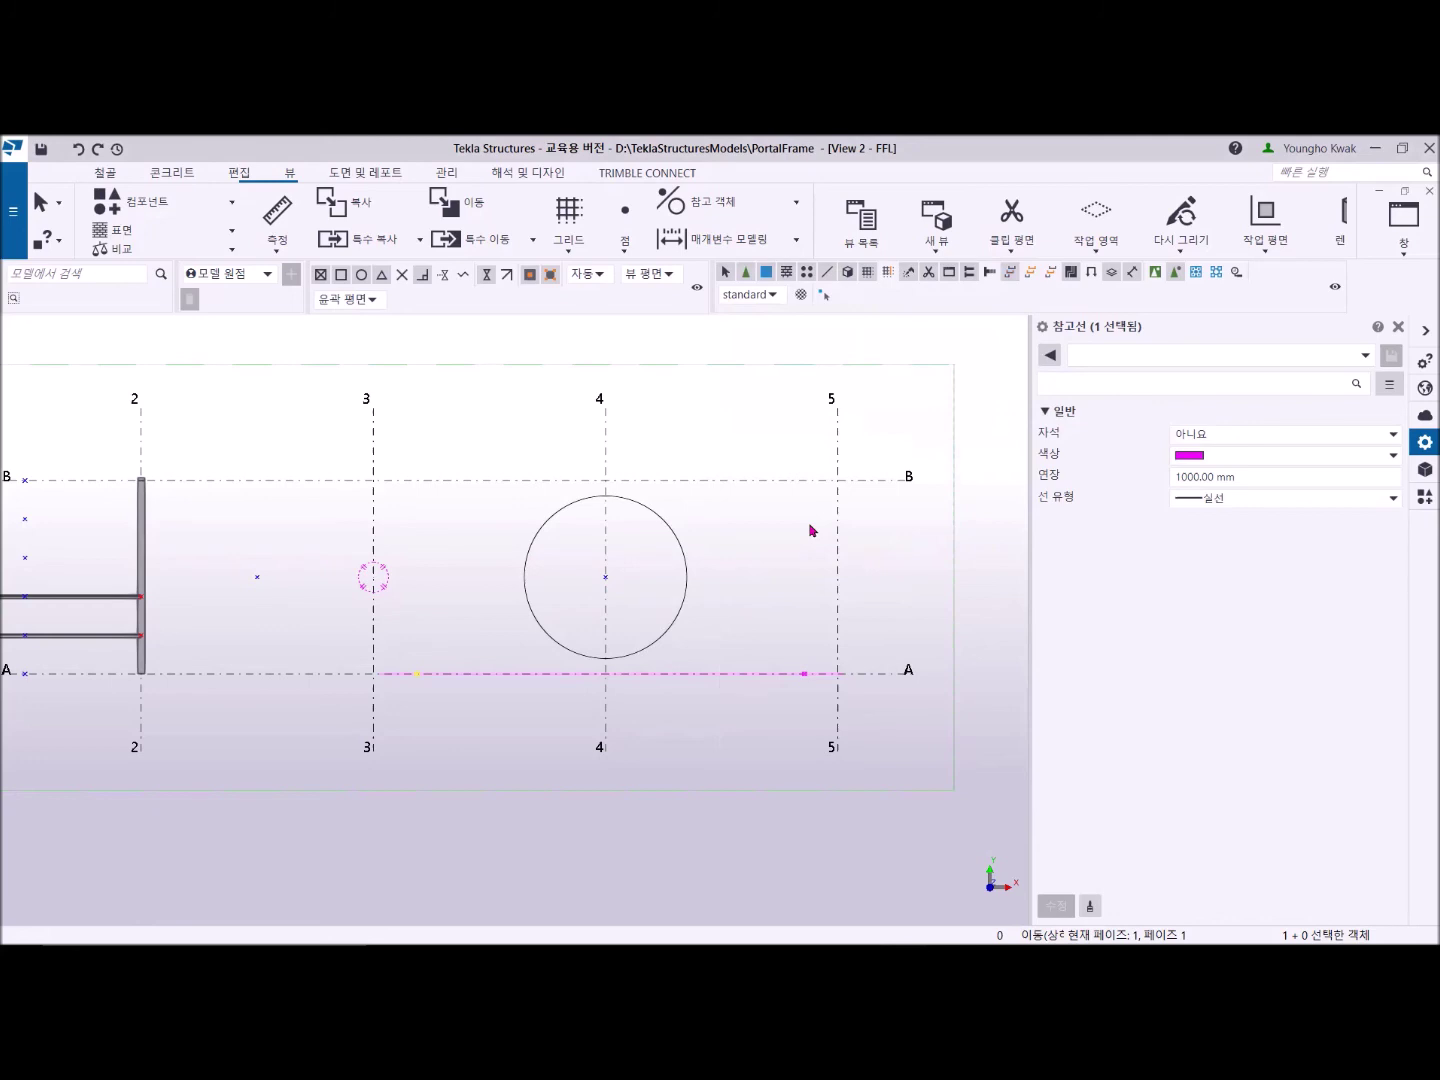
# Move the selected construction line from the intersection of grids A and 4 to the circle's centre.
pyautogui.rightClick(691, 410)
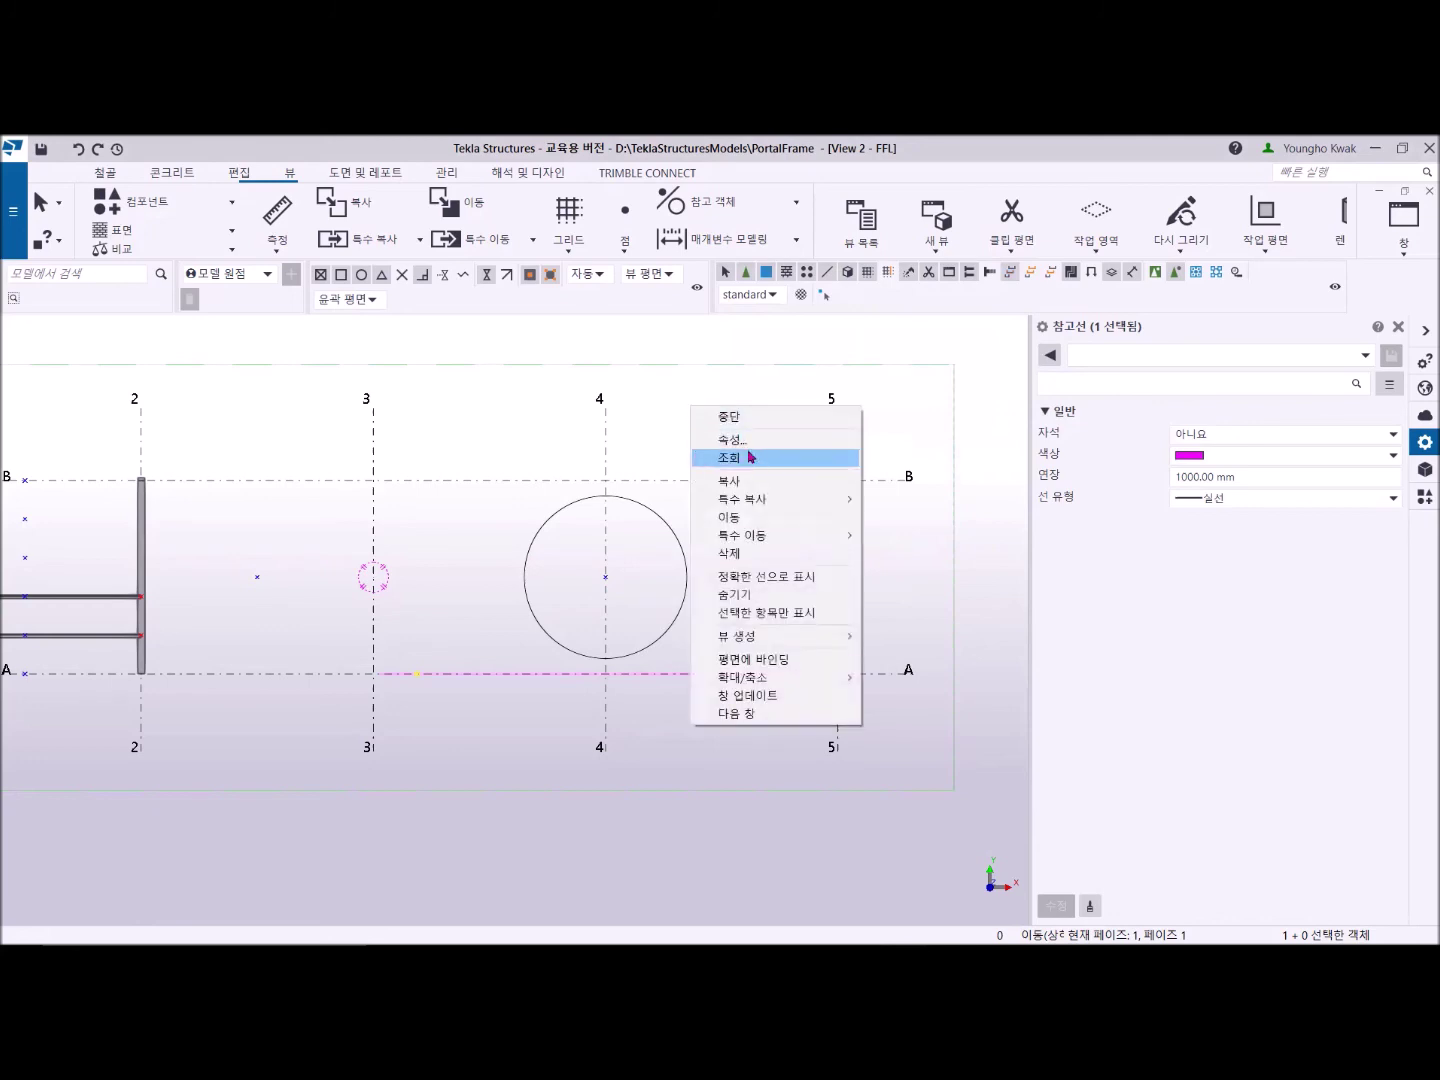
pyautogui.click(740, 517)
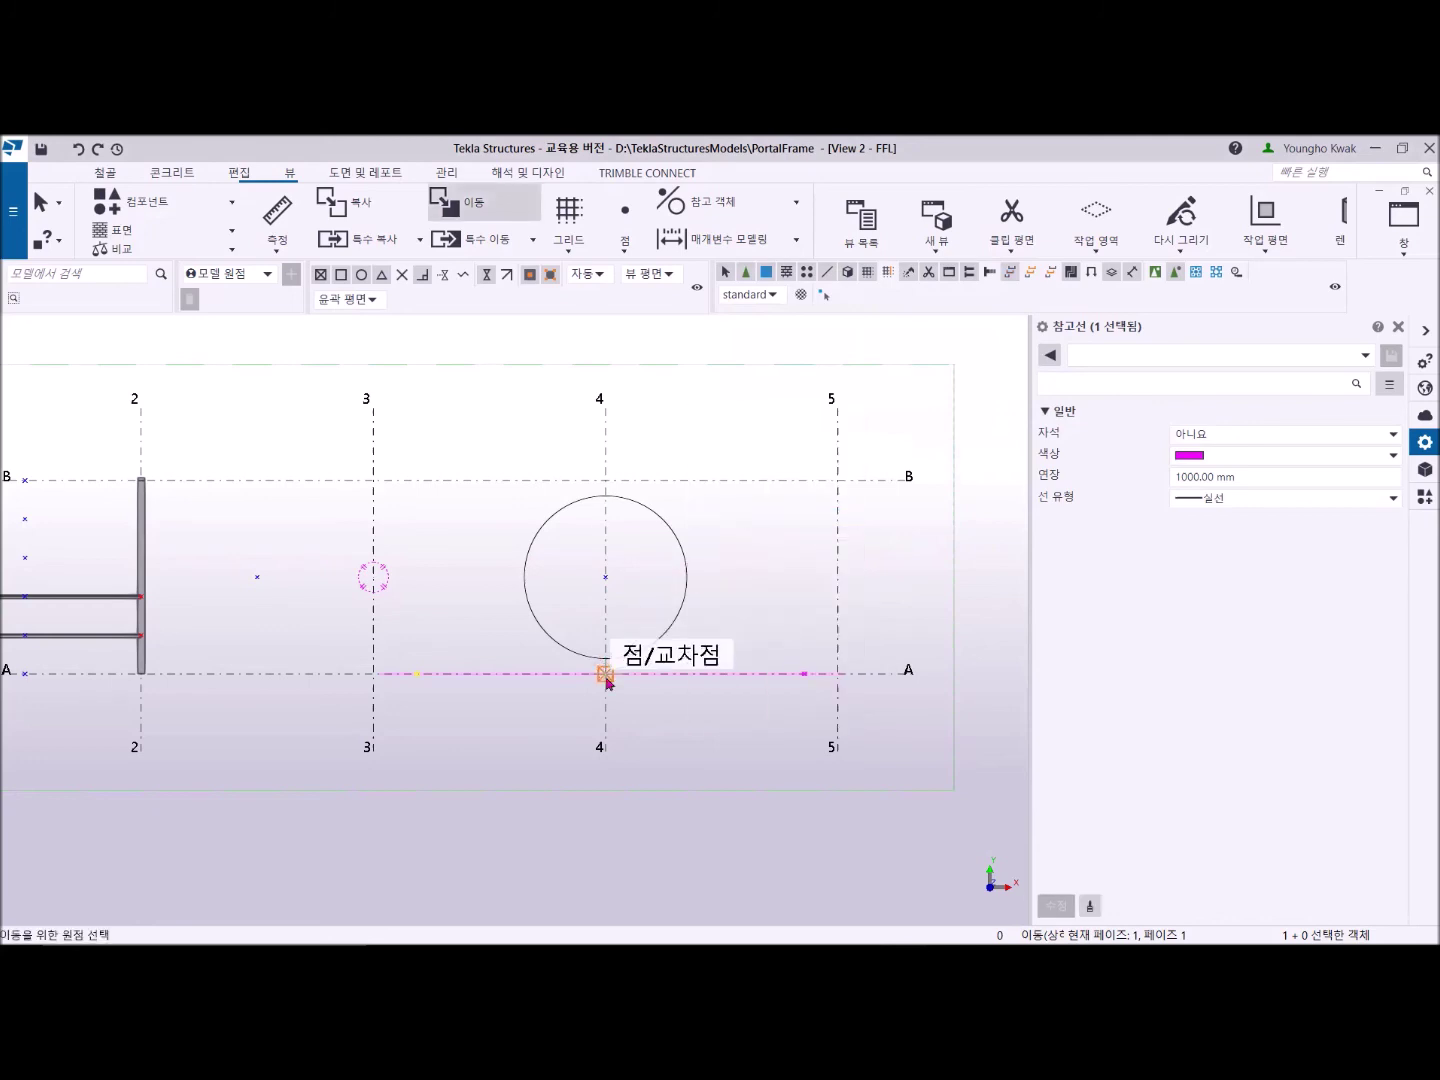
pyautogui.click(605, 674)
pyautogui.click(605, 577)
pyautogui.rightClick(706, 410)
pyautogui.click(716, 418)
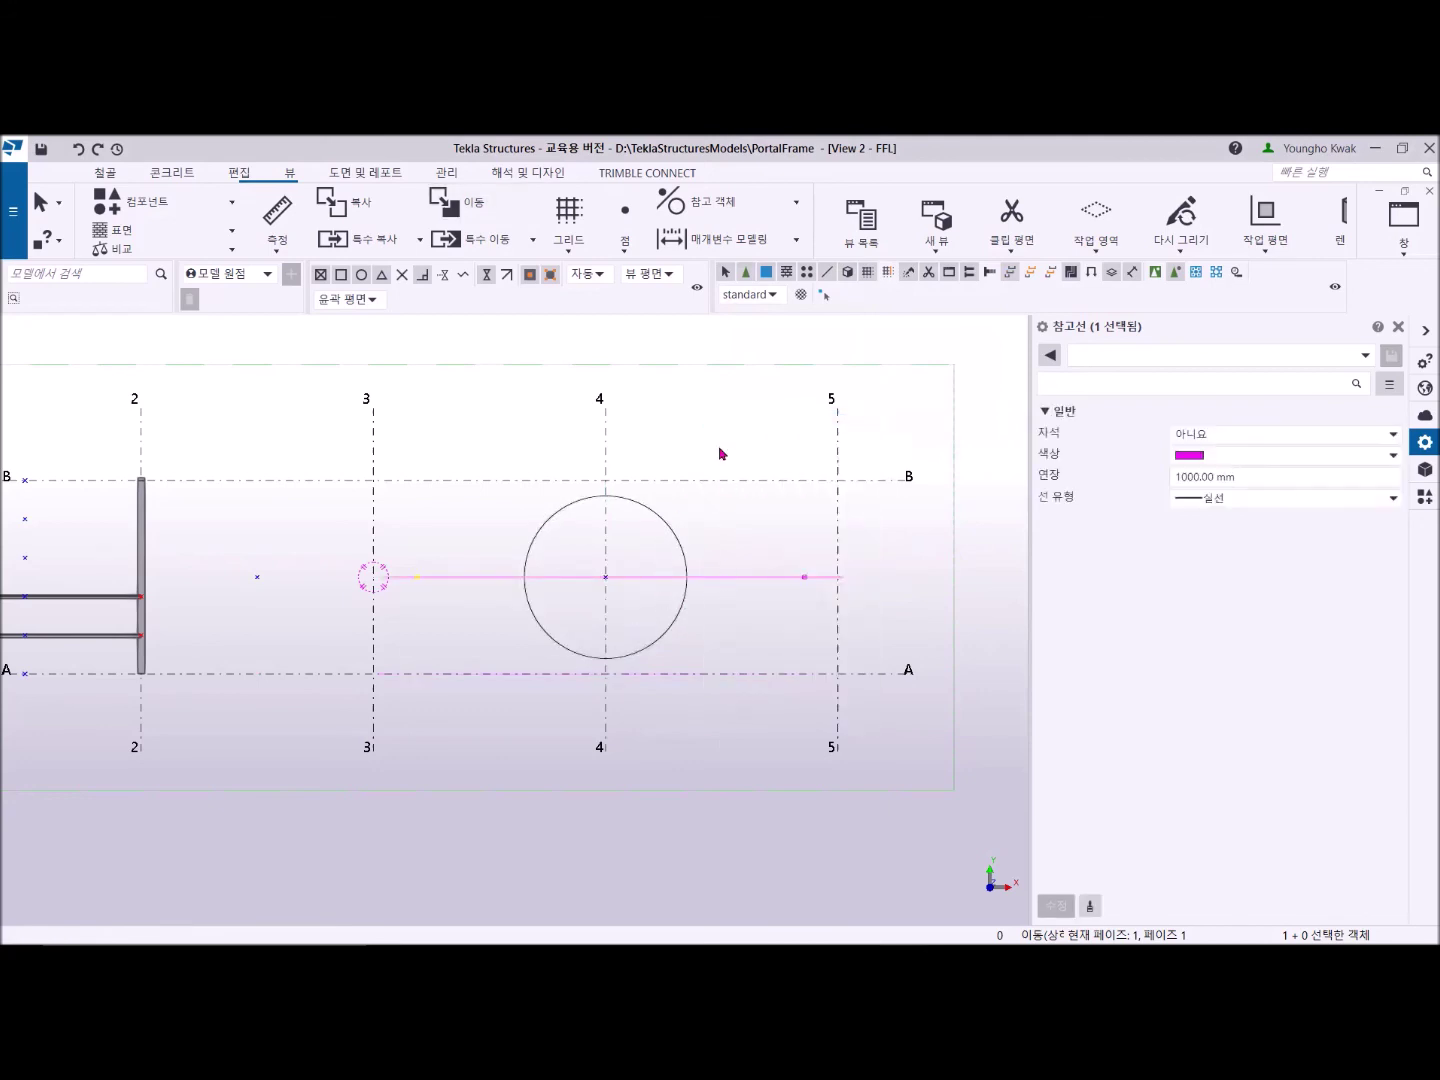
# Rotate the construction line through the circle's centre by -45° about the Z axis using Move - Rotate.
pyautogui.rightClick(707, 412)
pyautogui.moveTo(786, 540)
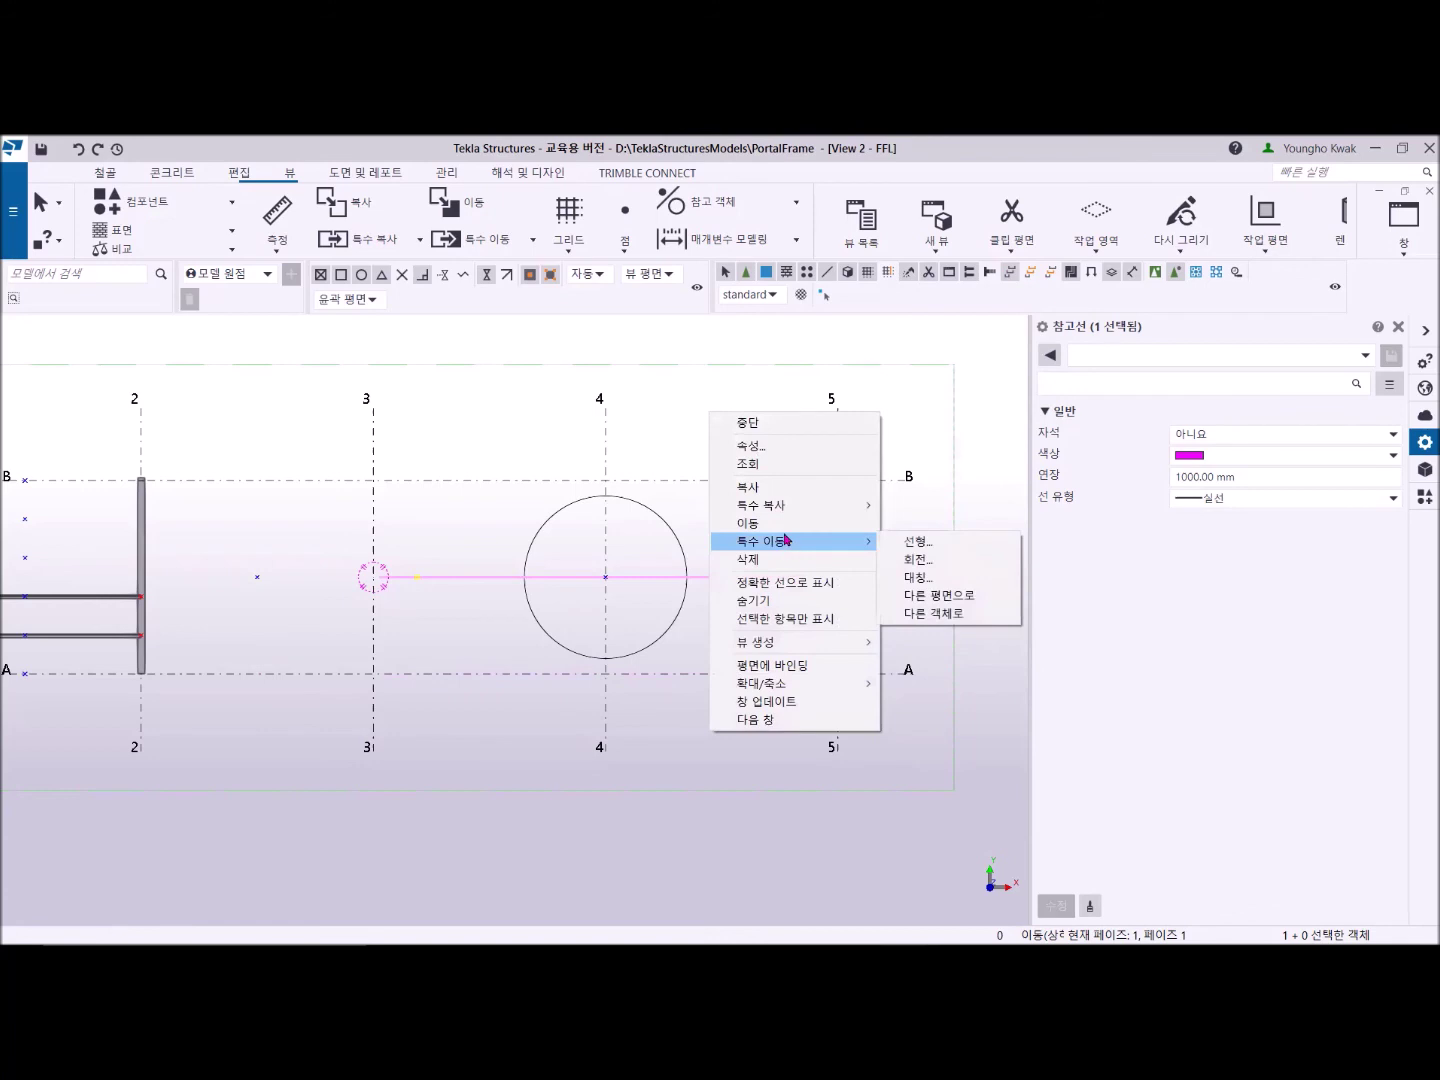
pyautogui.click(920, 560)
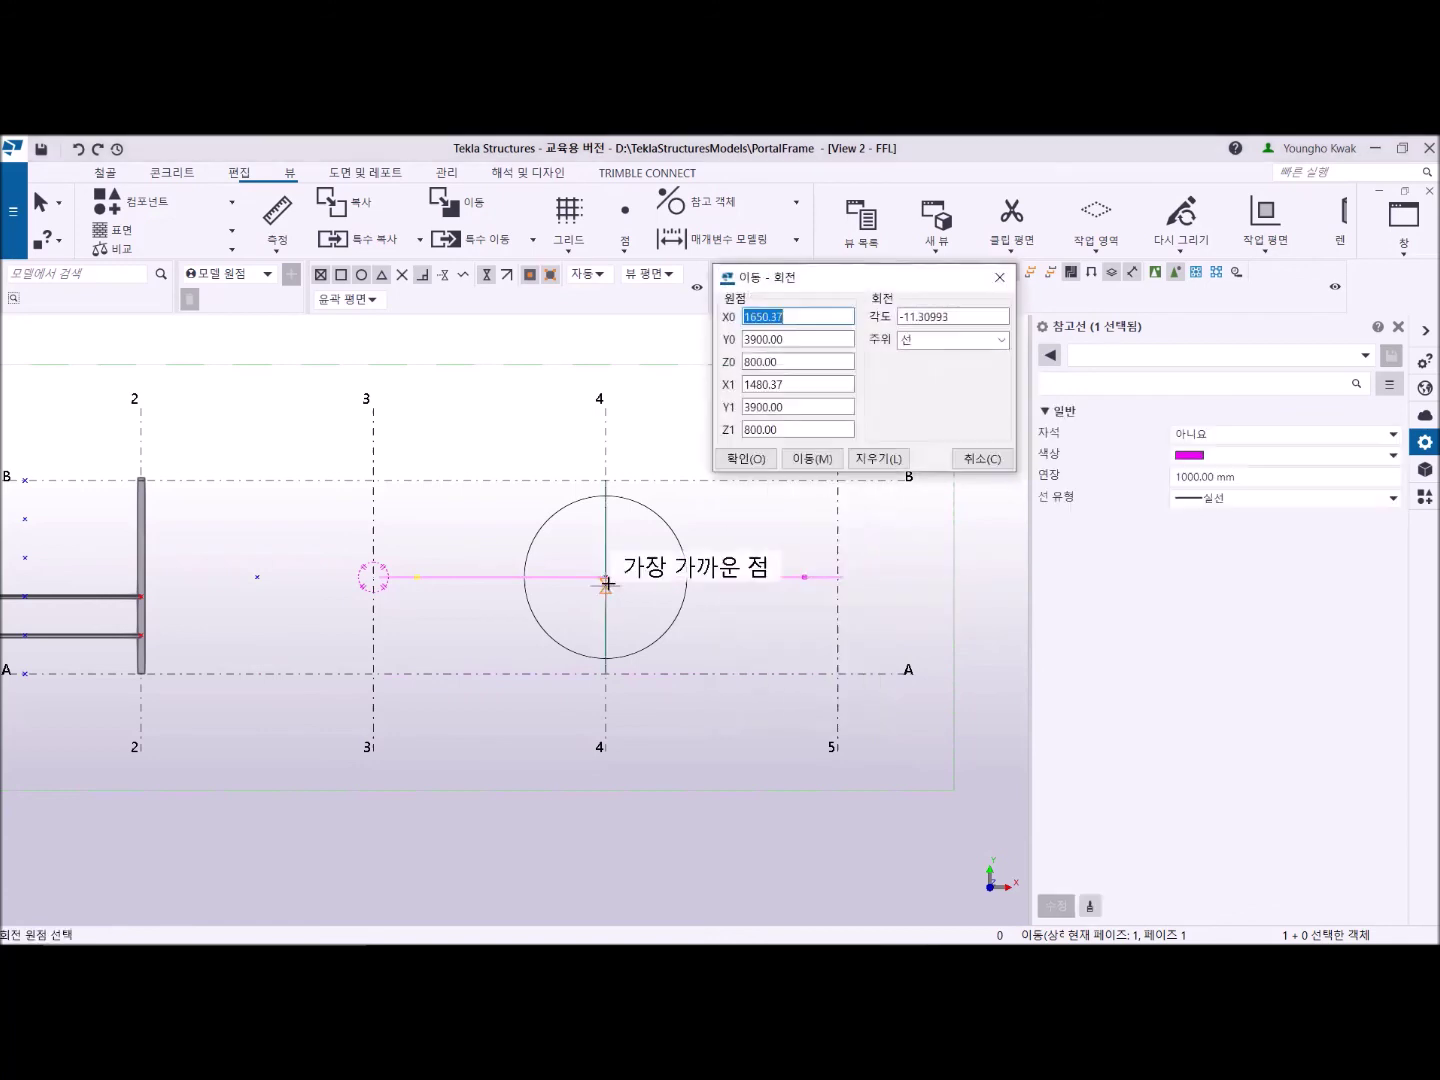
pyautogui.click(604, 578)
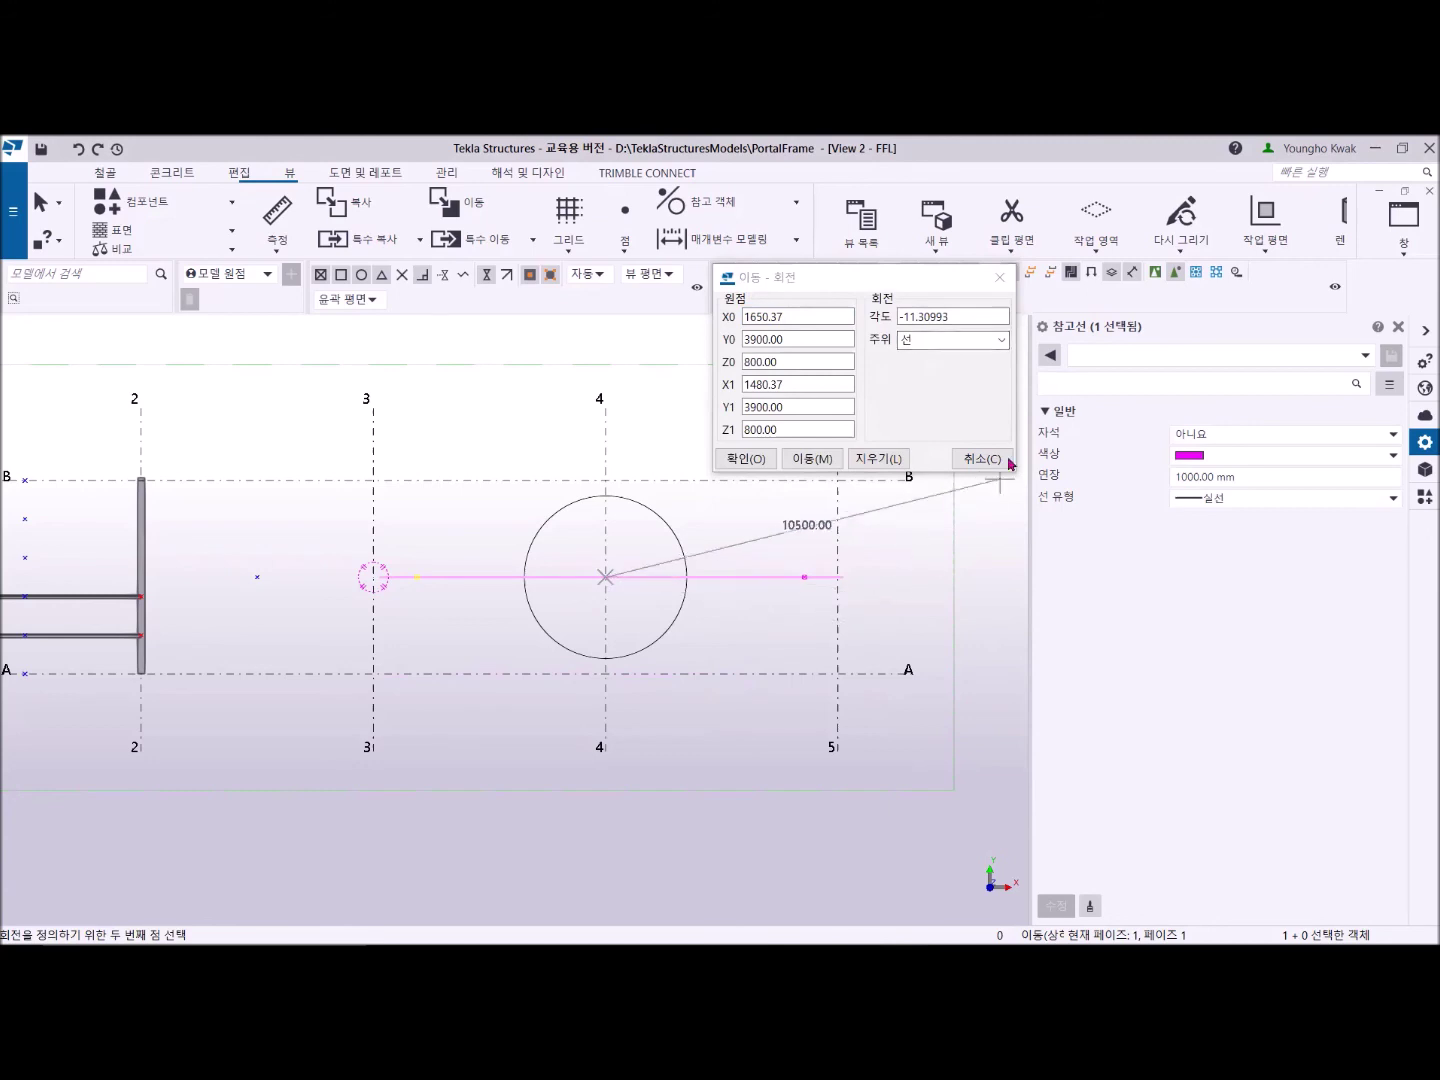
pyautogui.click(999, 339)
pyautogui.click(920, 359)
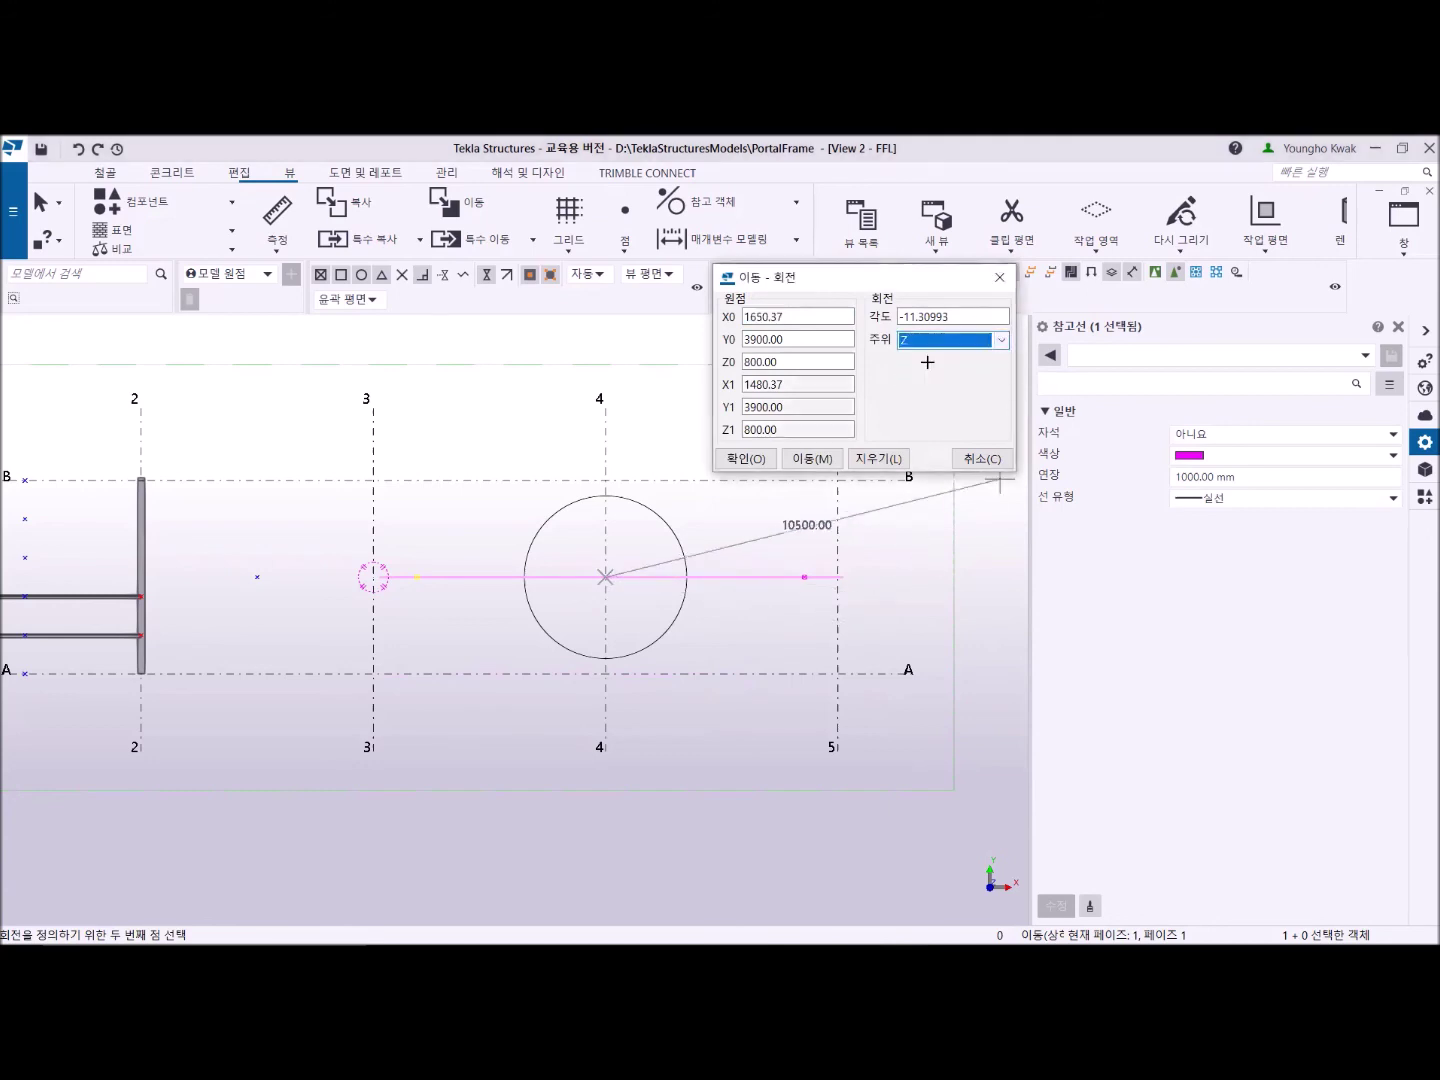
pyautogui.click(964, 316)
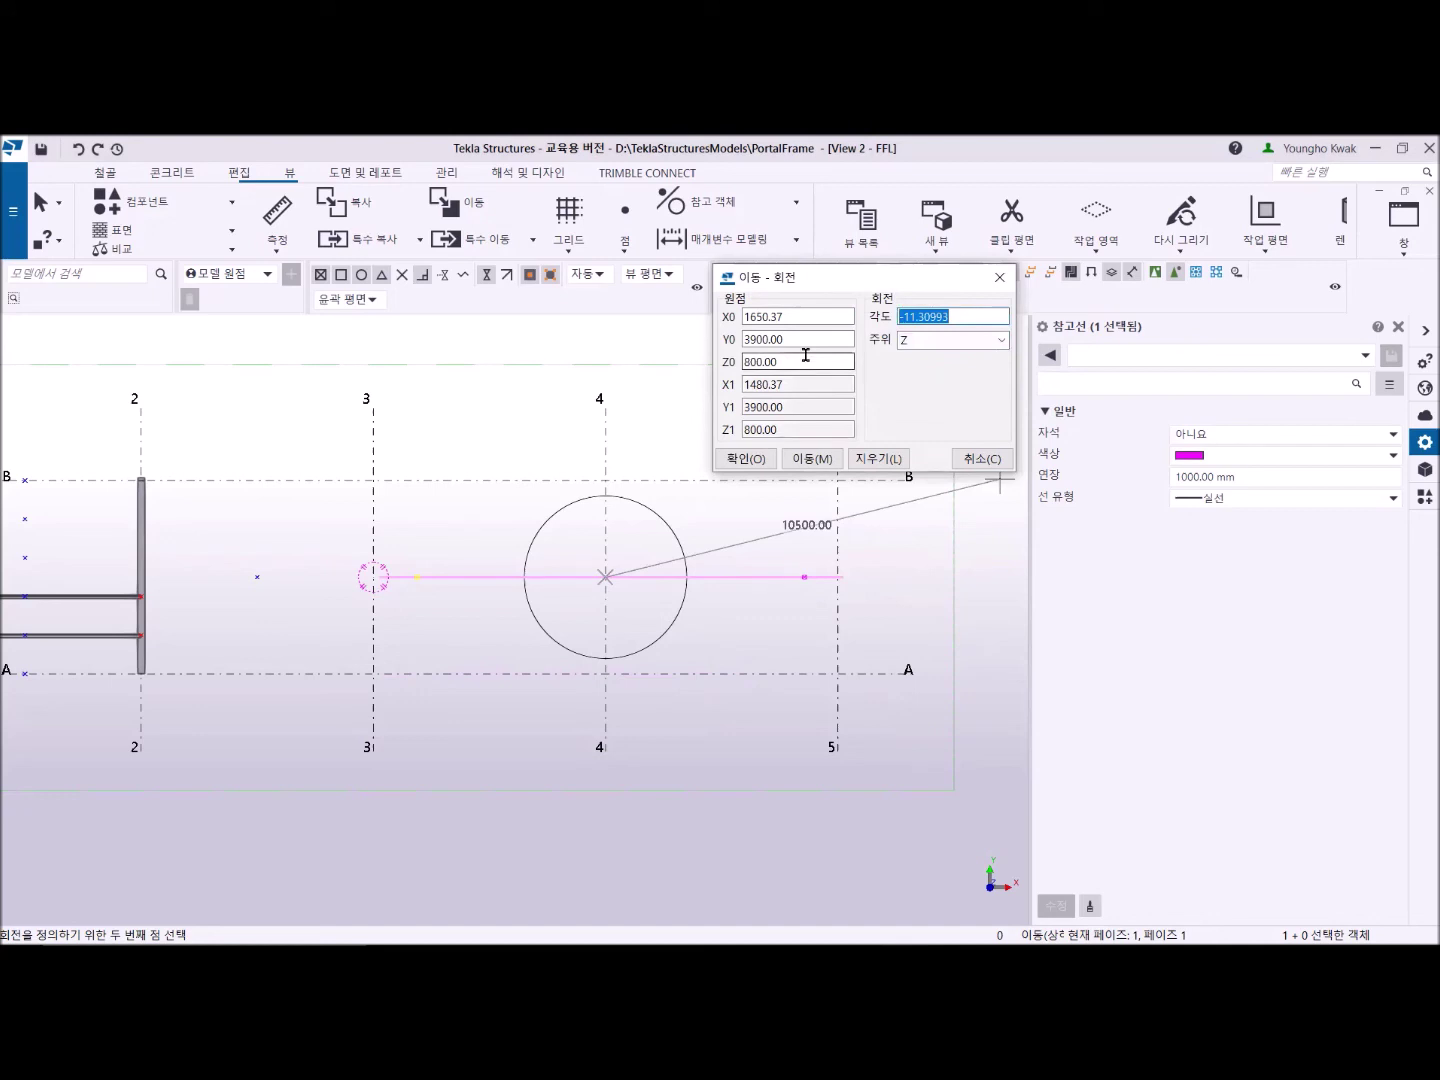
pyautogui.write('-45.00000')
pyautogui.click(811, 459)
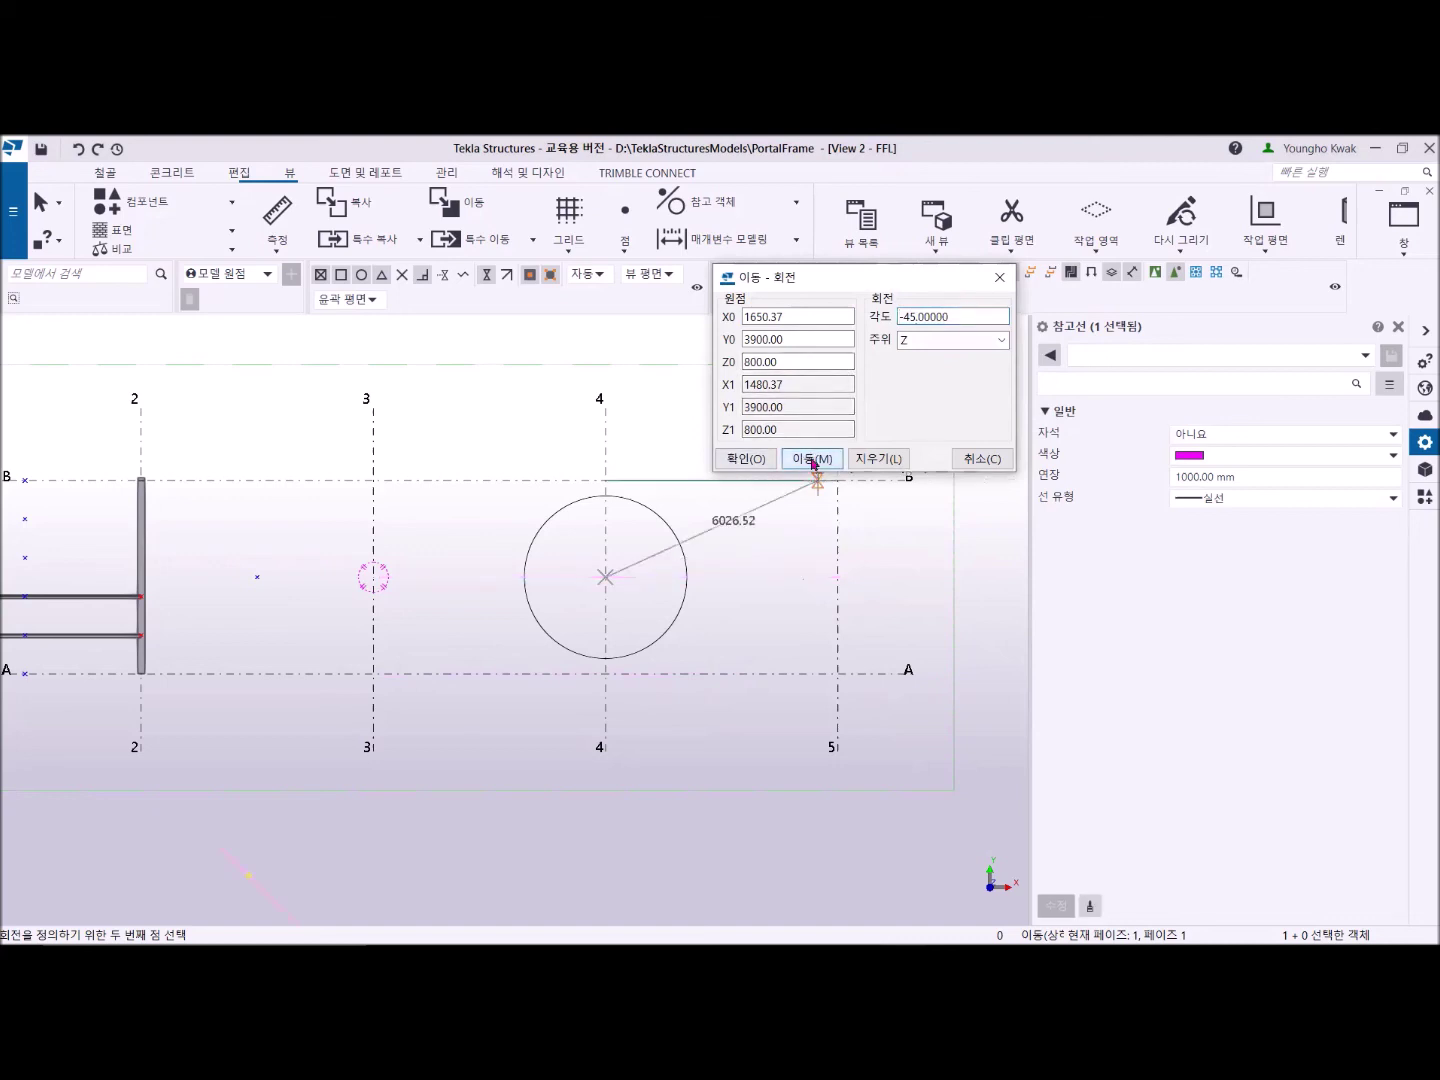
pyautogui.click(999, 277)
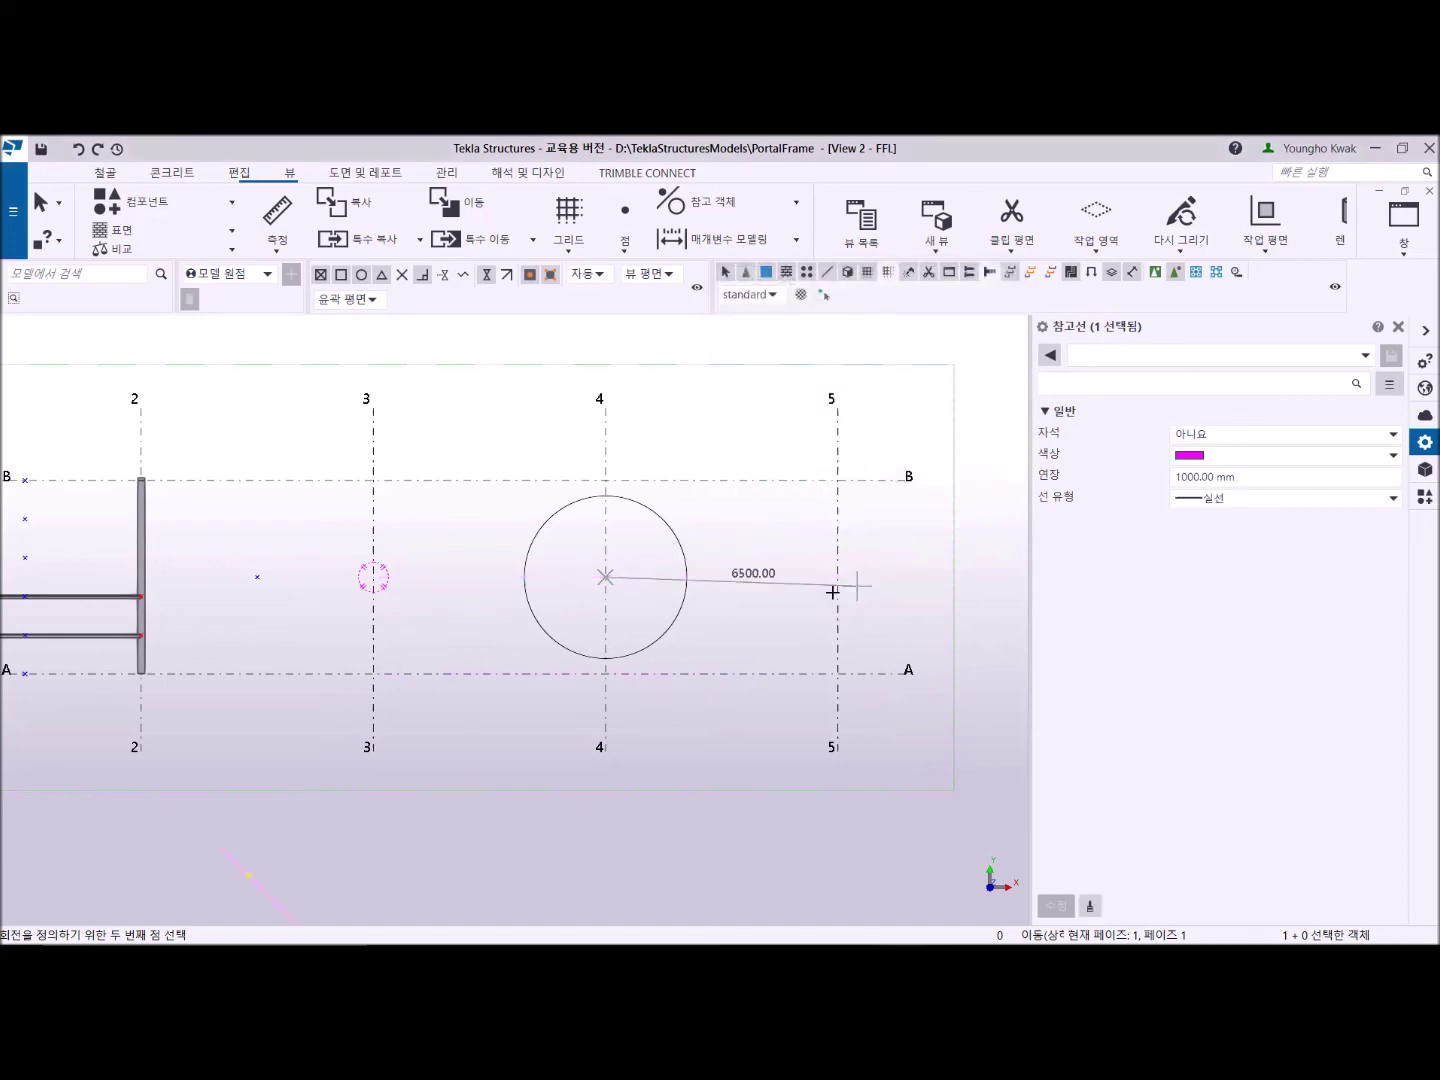
pyautogui.rightClick(680, 428)
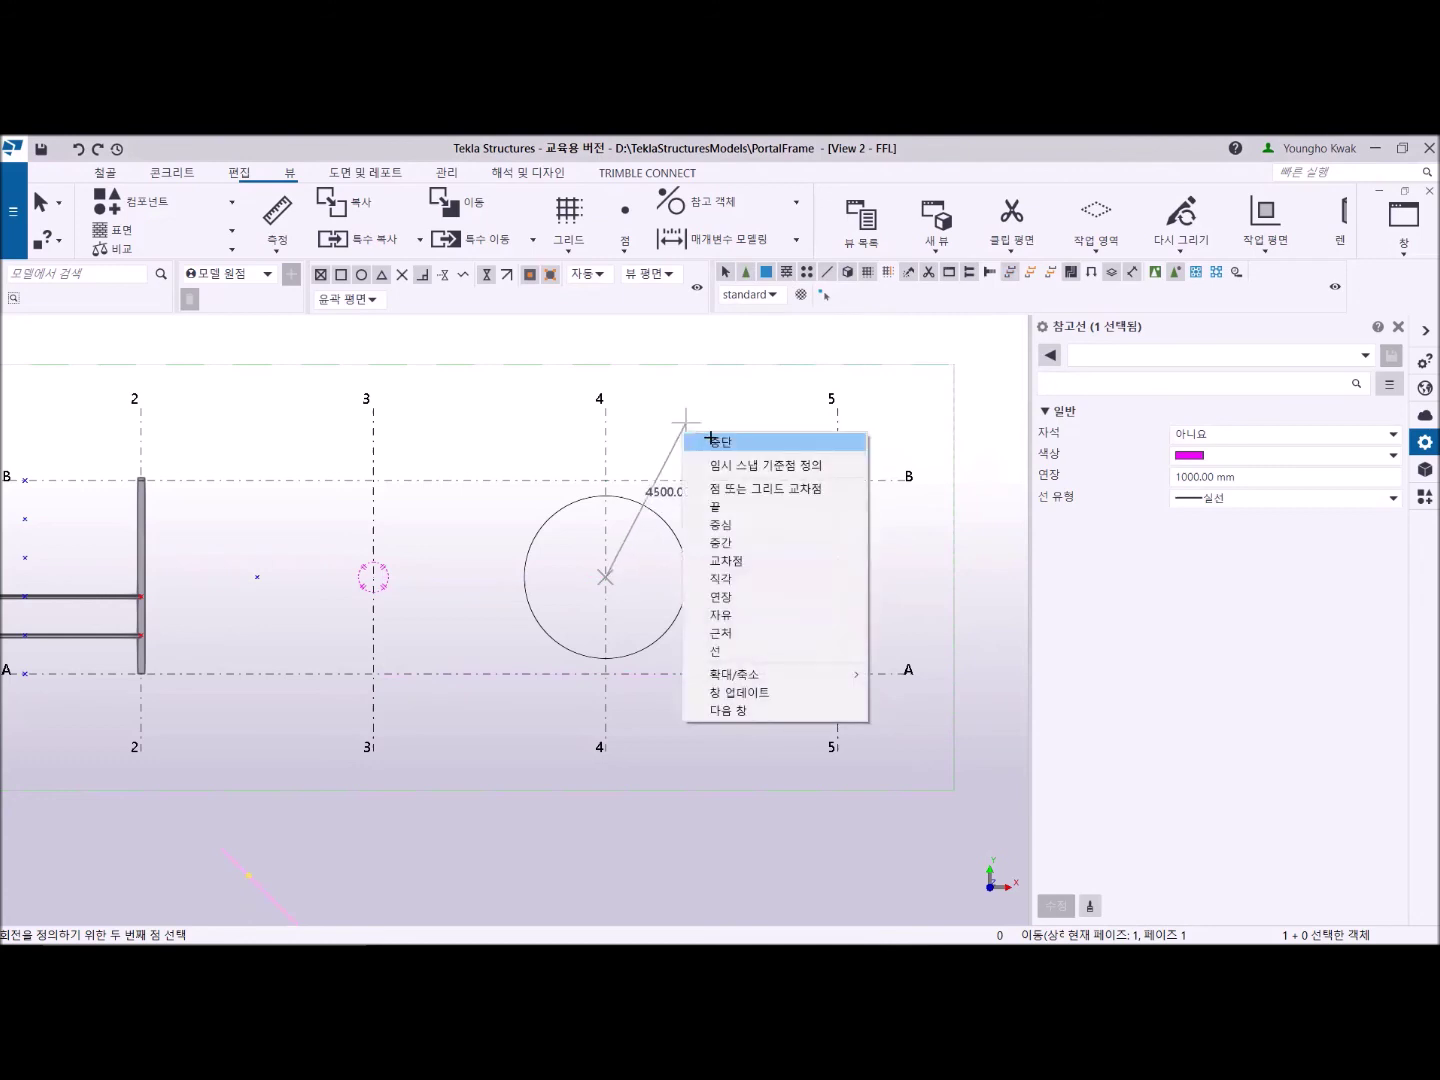
pyautogui.click(706, 441)
pyautogui.scroll(-4, 647, 578)
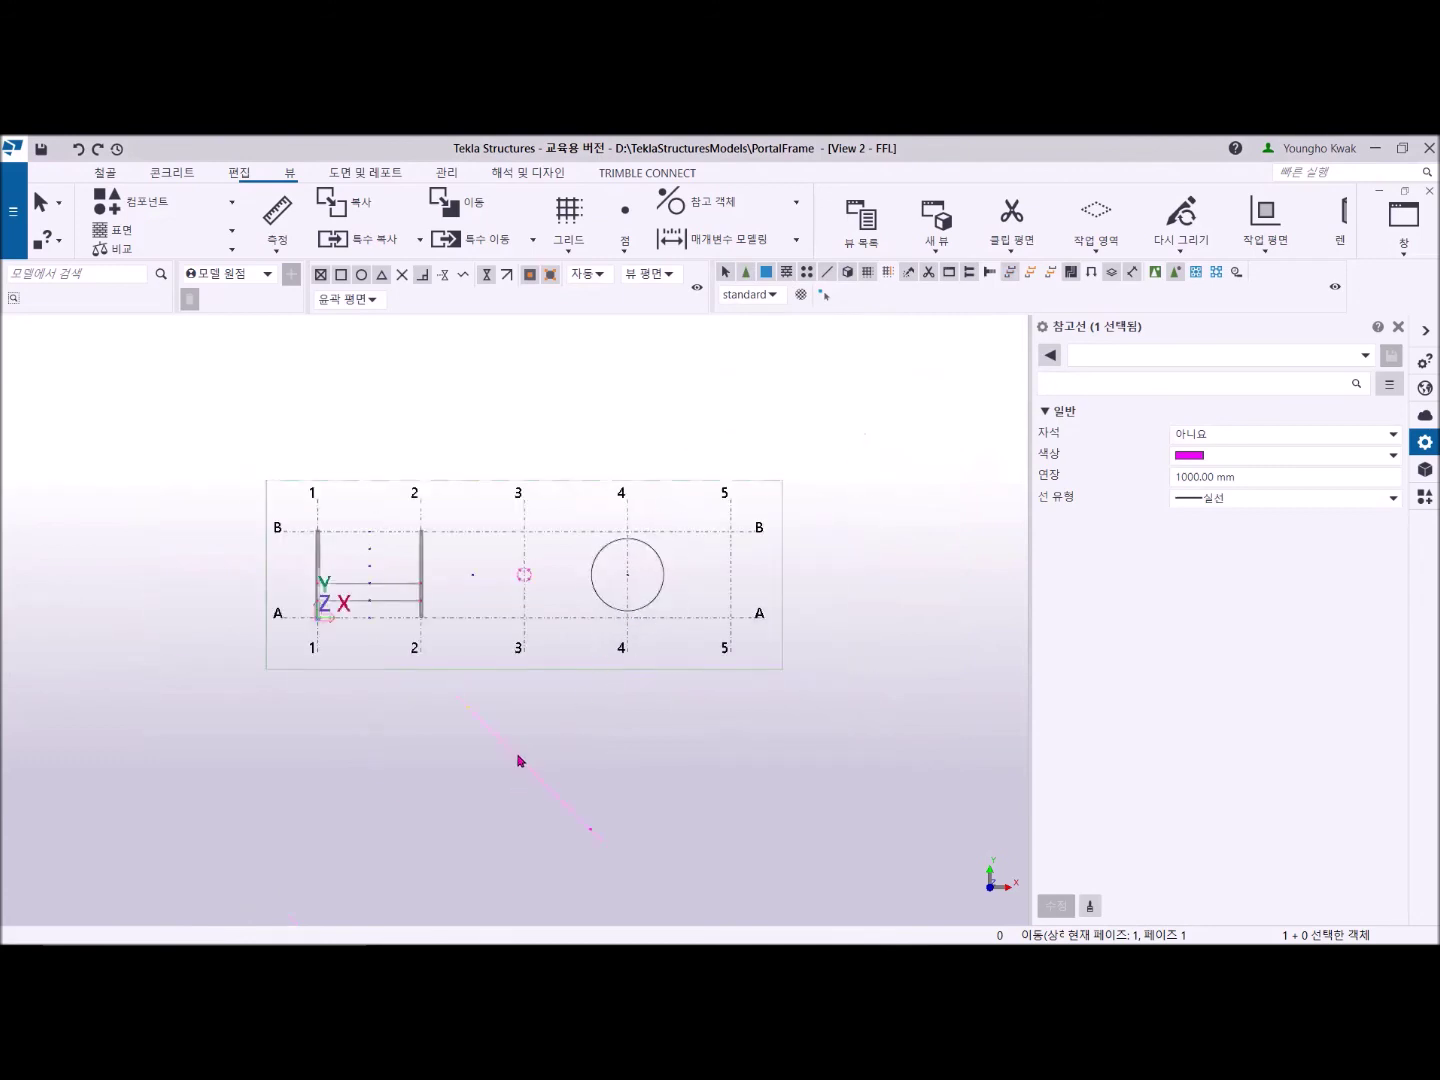
# Undo the last rotation of the construction line and clear the selection.
pyautogui.click(78, 149)
pyautogui.scroll(3, 680, 580)
pyautogui.click(668, 648)
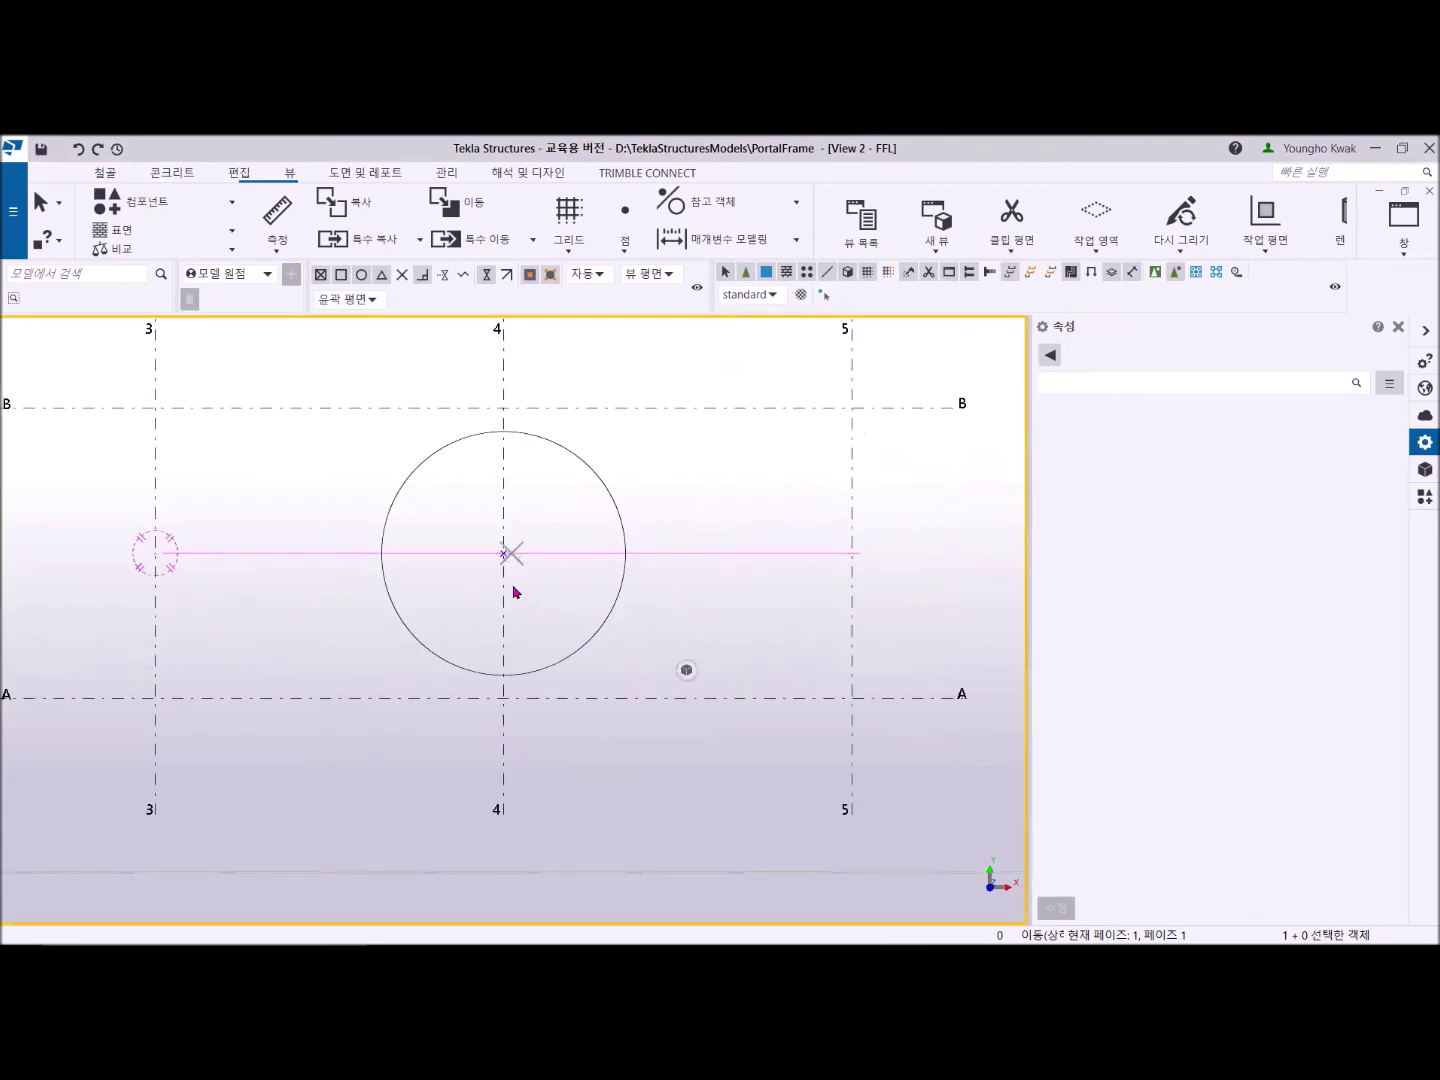
# Rotate the construction line by -45° about the Z axis with Move - Rotate, using the circle's centre as origin.
pyautogui.scroll(3, 532, 560)
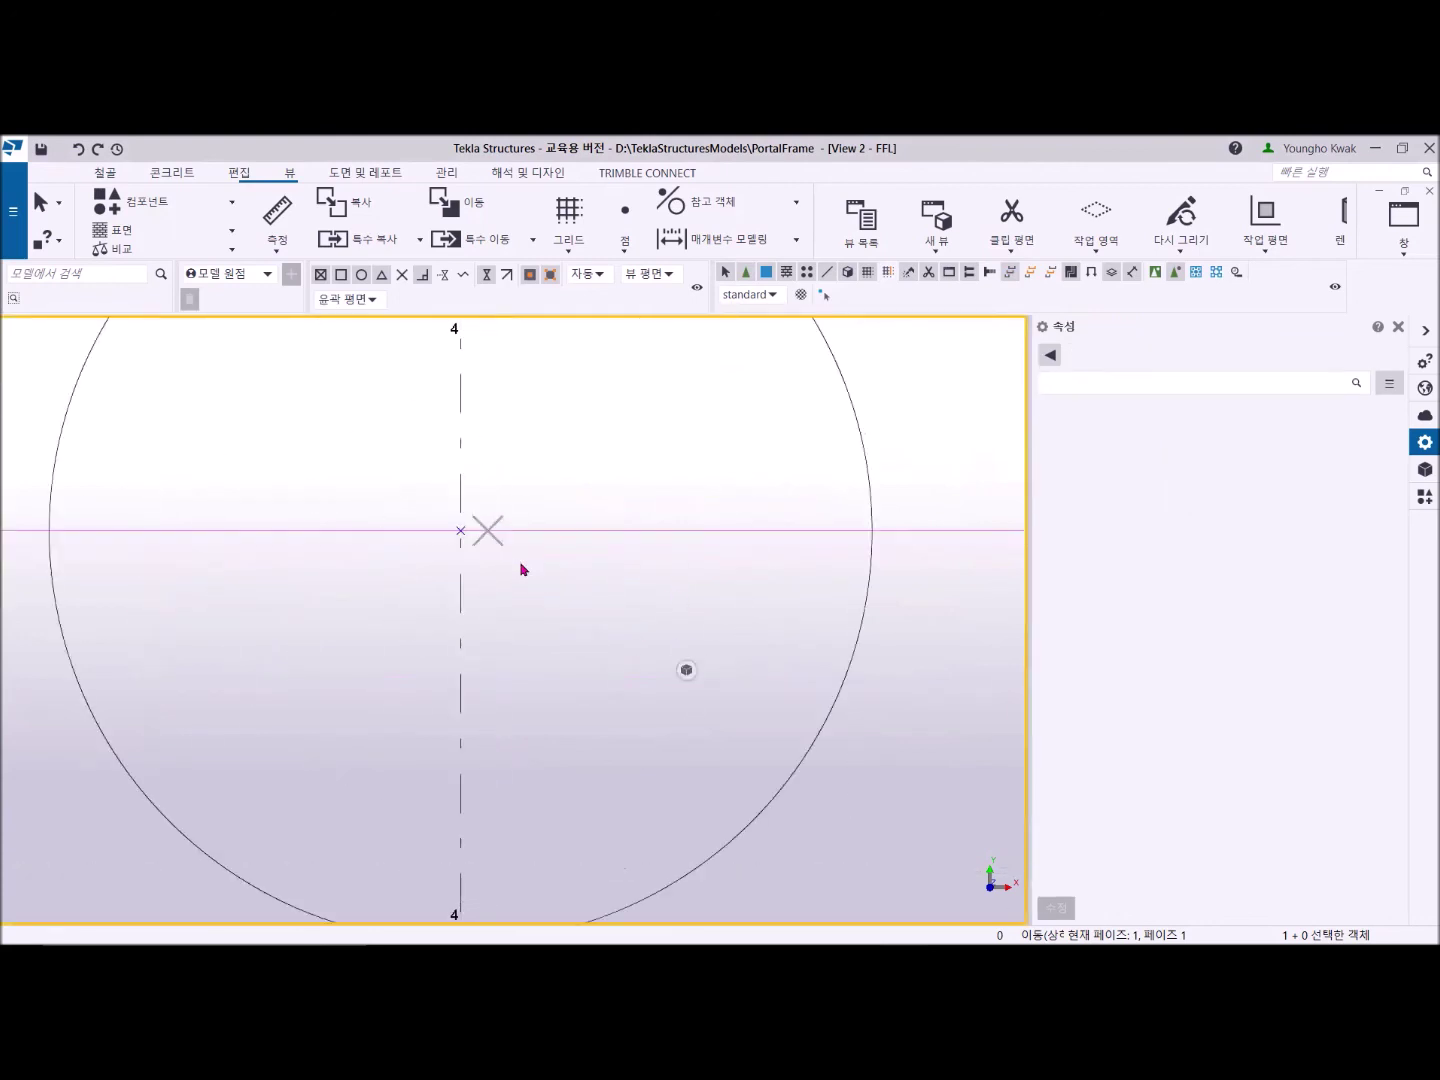
pyautogui.click(594, 529)
pyautogui.rightClick(604, 424)
pyautogui.moveTo(708, 558)
pyautogui.click(820, 572)
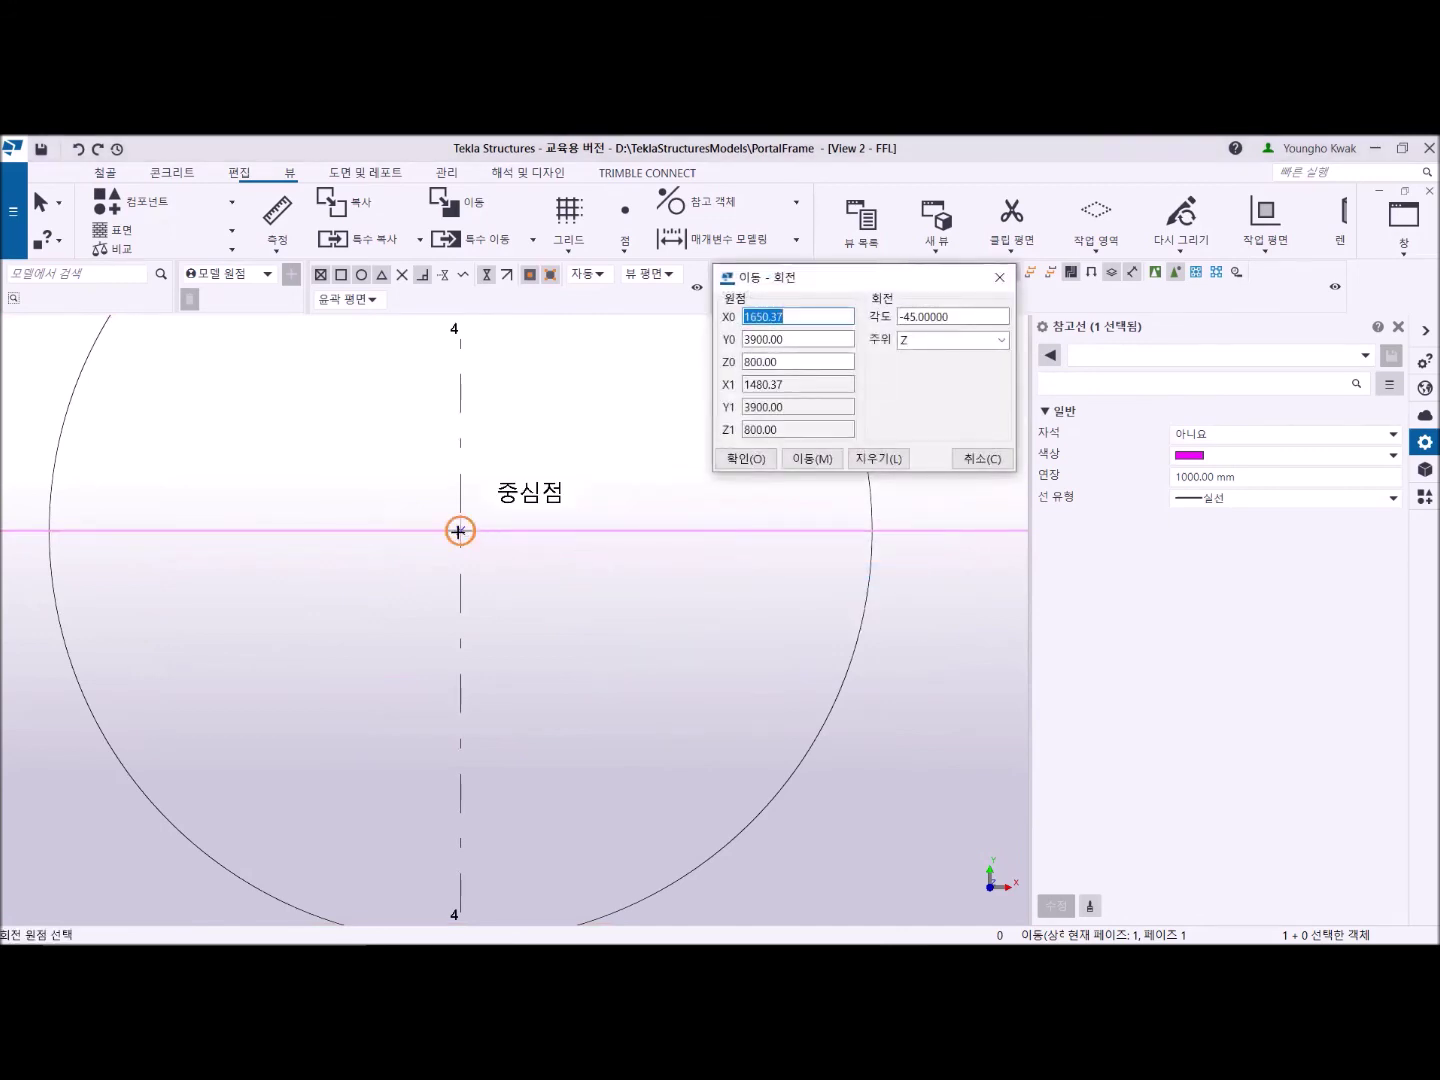
pyautogui.click(459, 531)
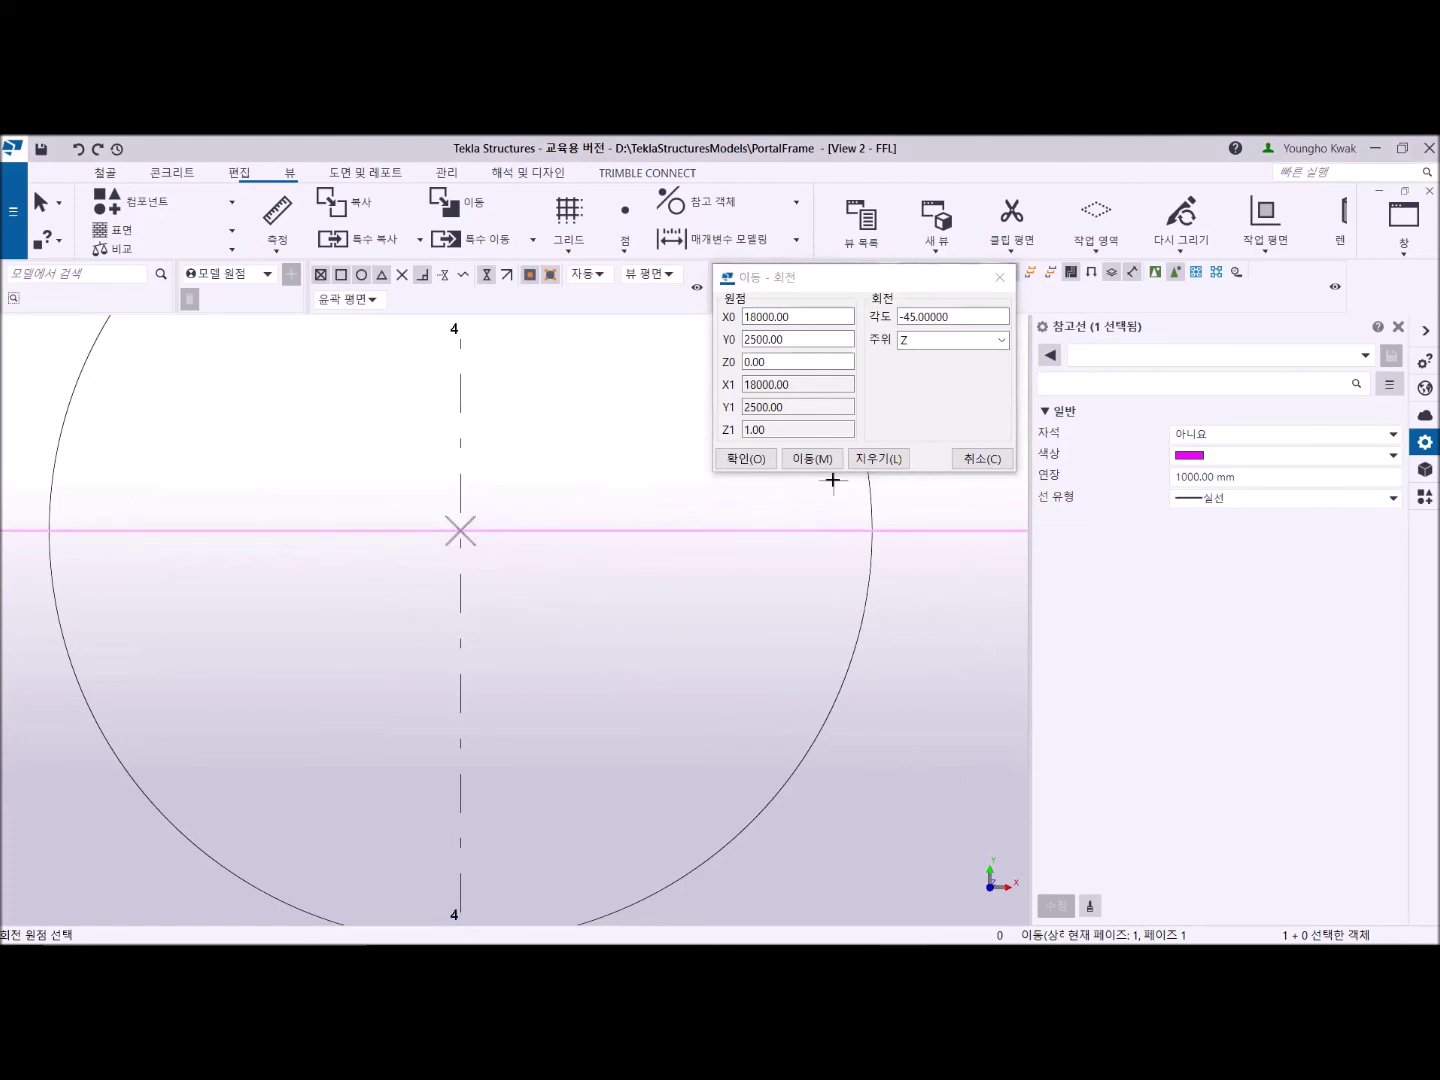
pyautogui.scroll(-3, 777, 535)
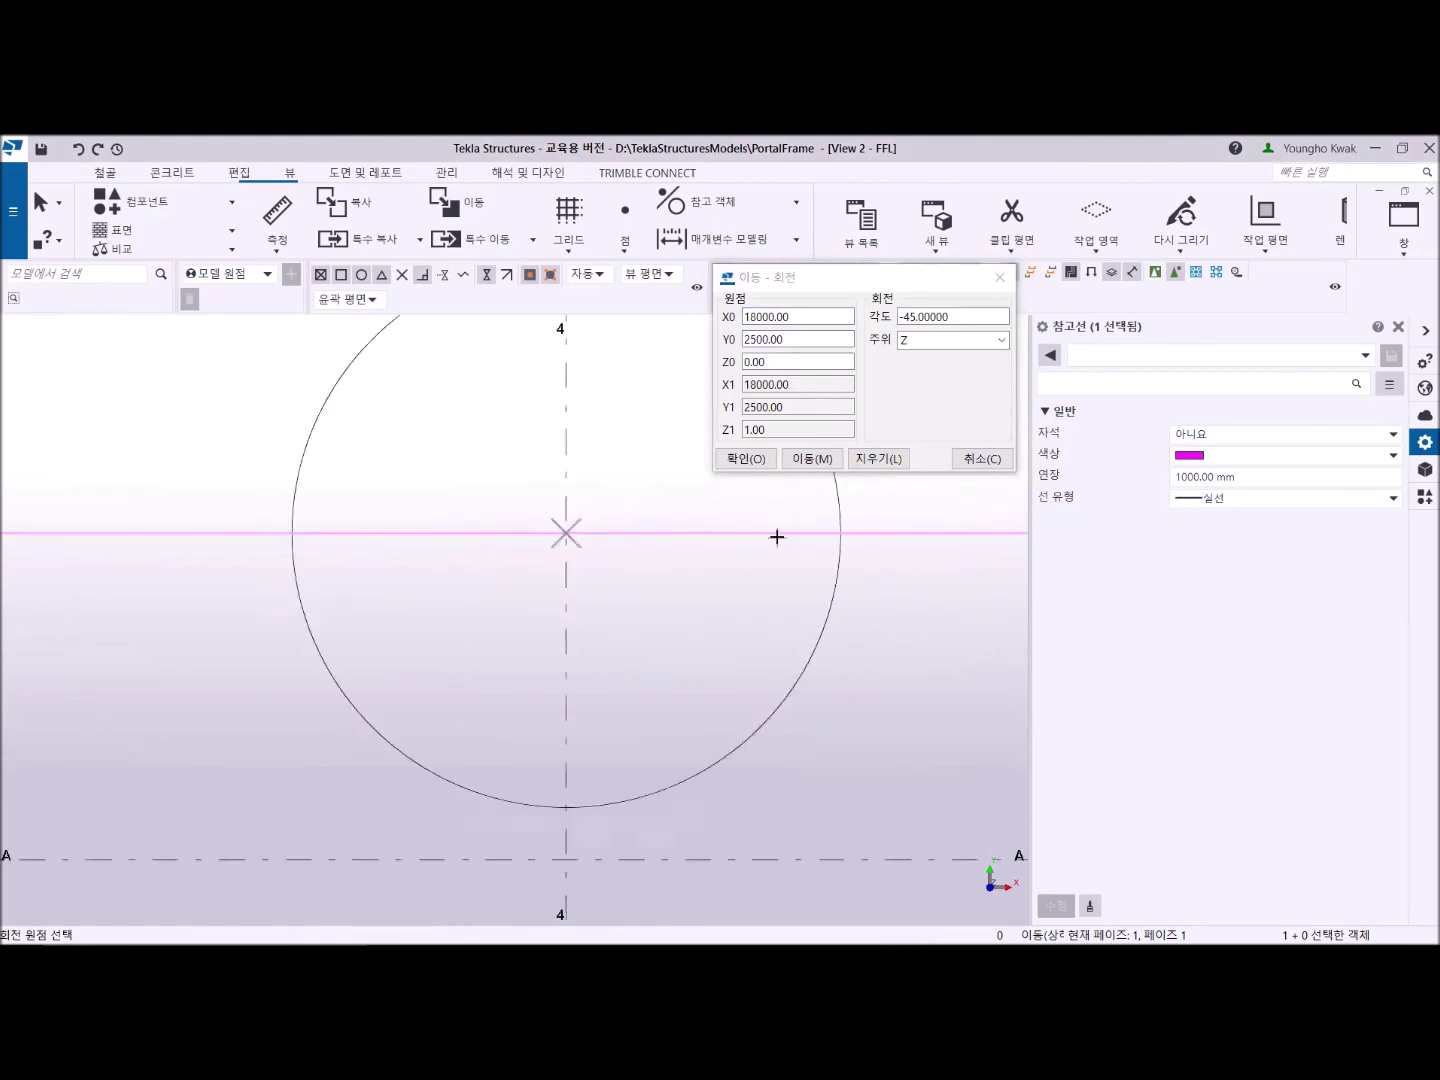
pyautogui.click(808, 461)
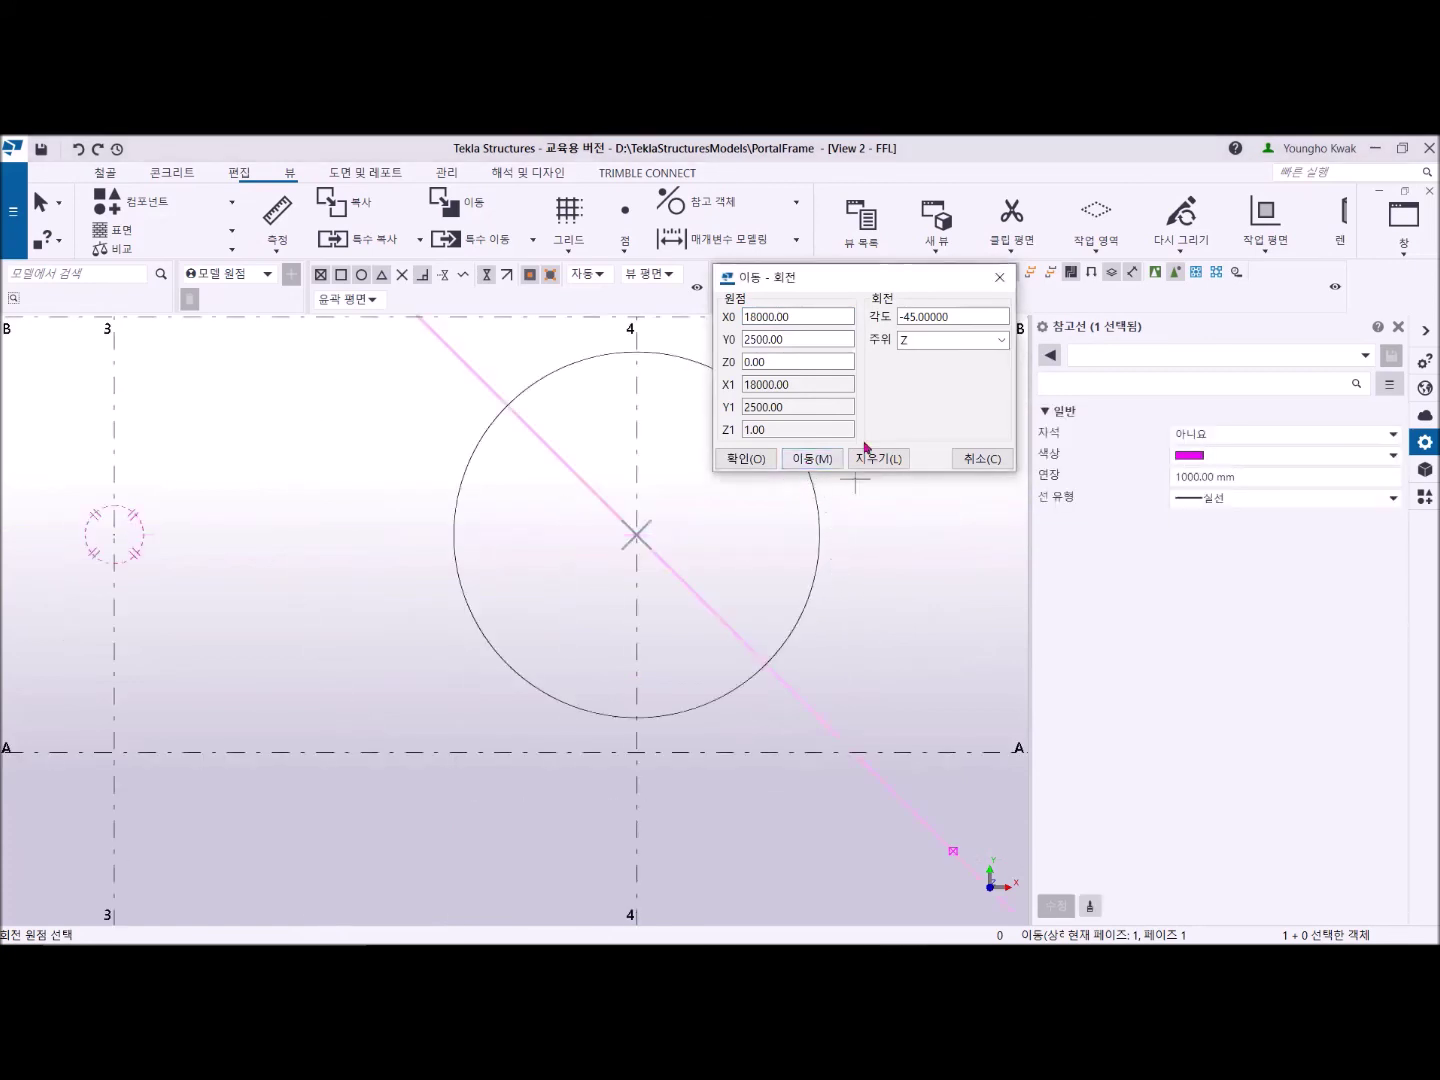
# Apply the -45° rotation to the construction line two more times and end the Move - Rotate command.
pyautogui.click(818, 459)
pyautogui.click(818, 459)
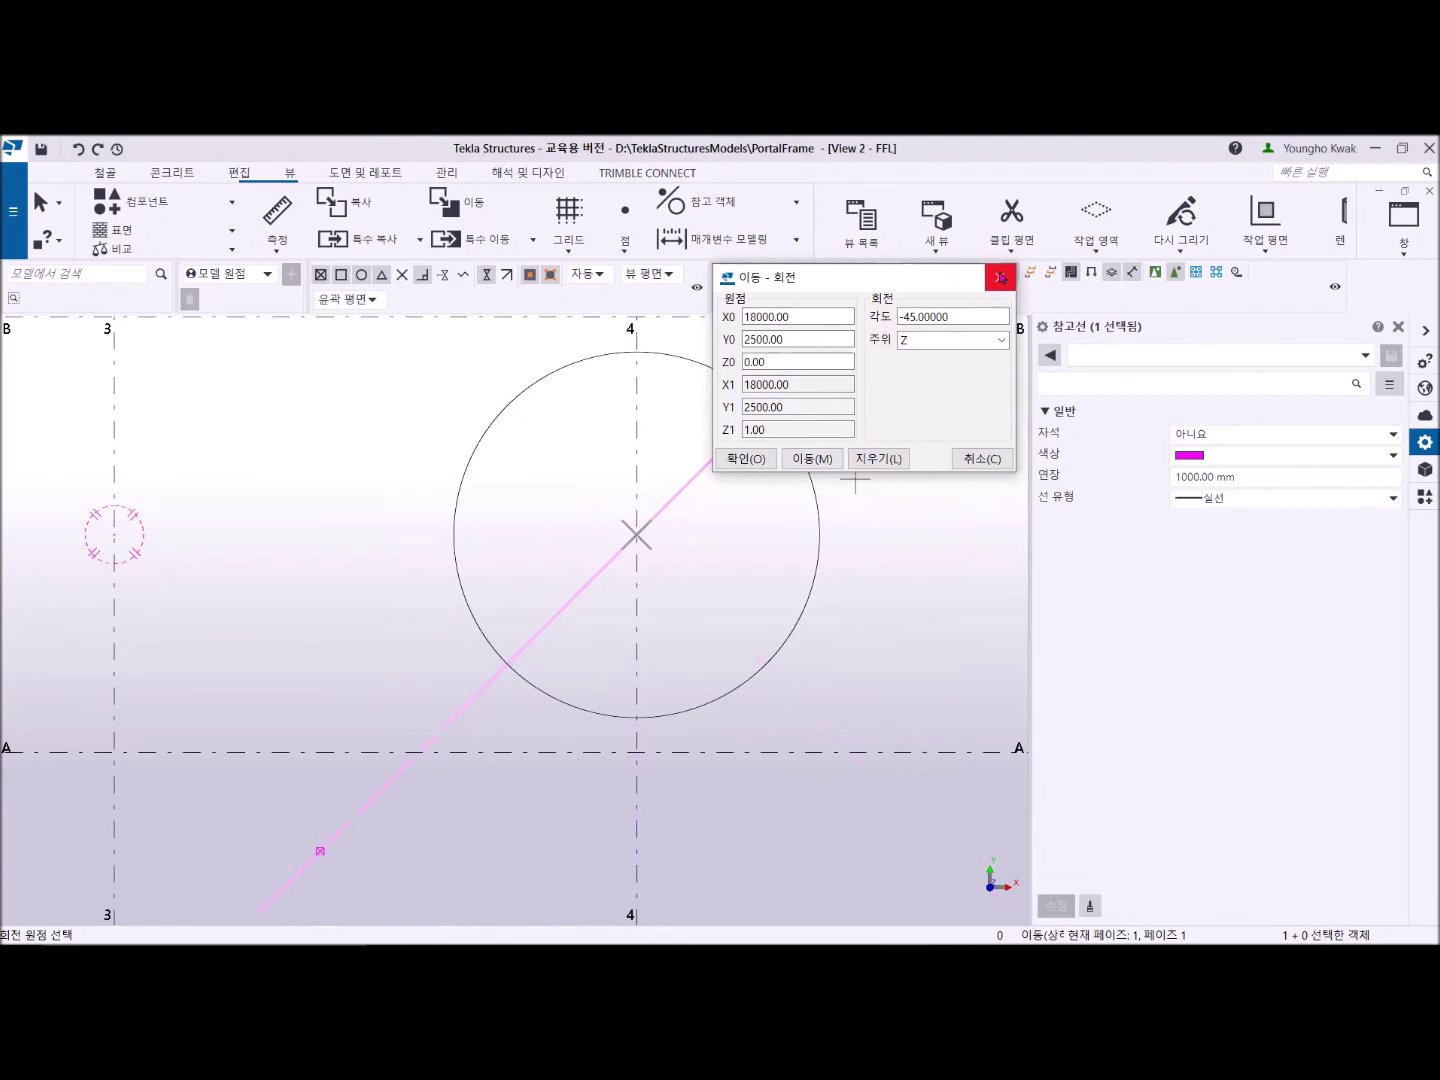
pyautogui.click(1001, 278)
pyautogui.rightClick(399, 380)
pyautogui.click(415, 389)
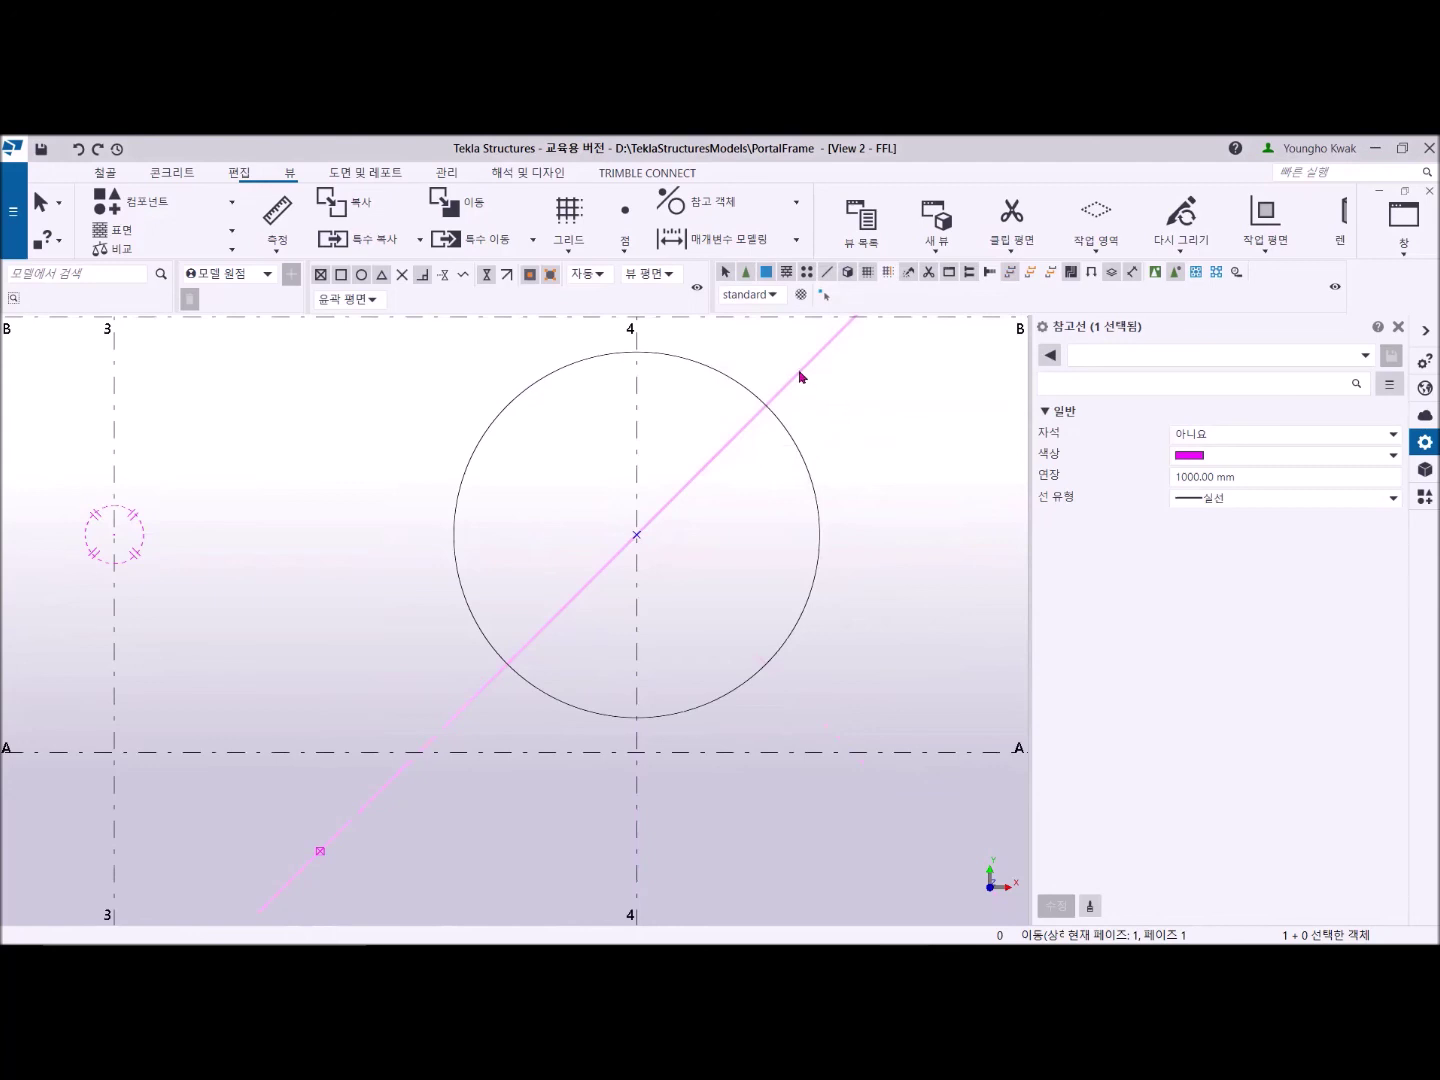
# Create a curved steel beam along the circle's lower-right half, between its two intersections with the diagonal construction line.
pyautogui.click(99, 175)
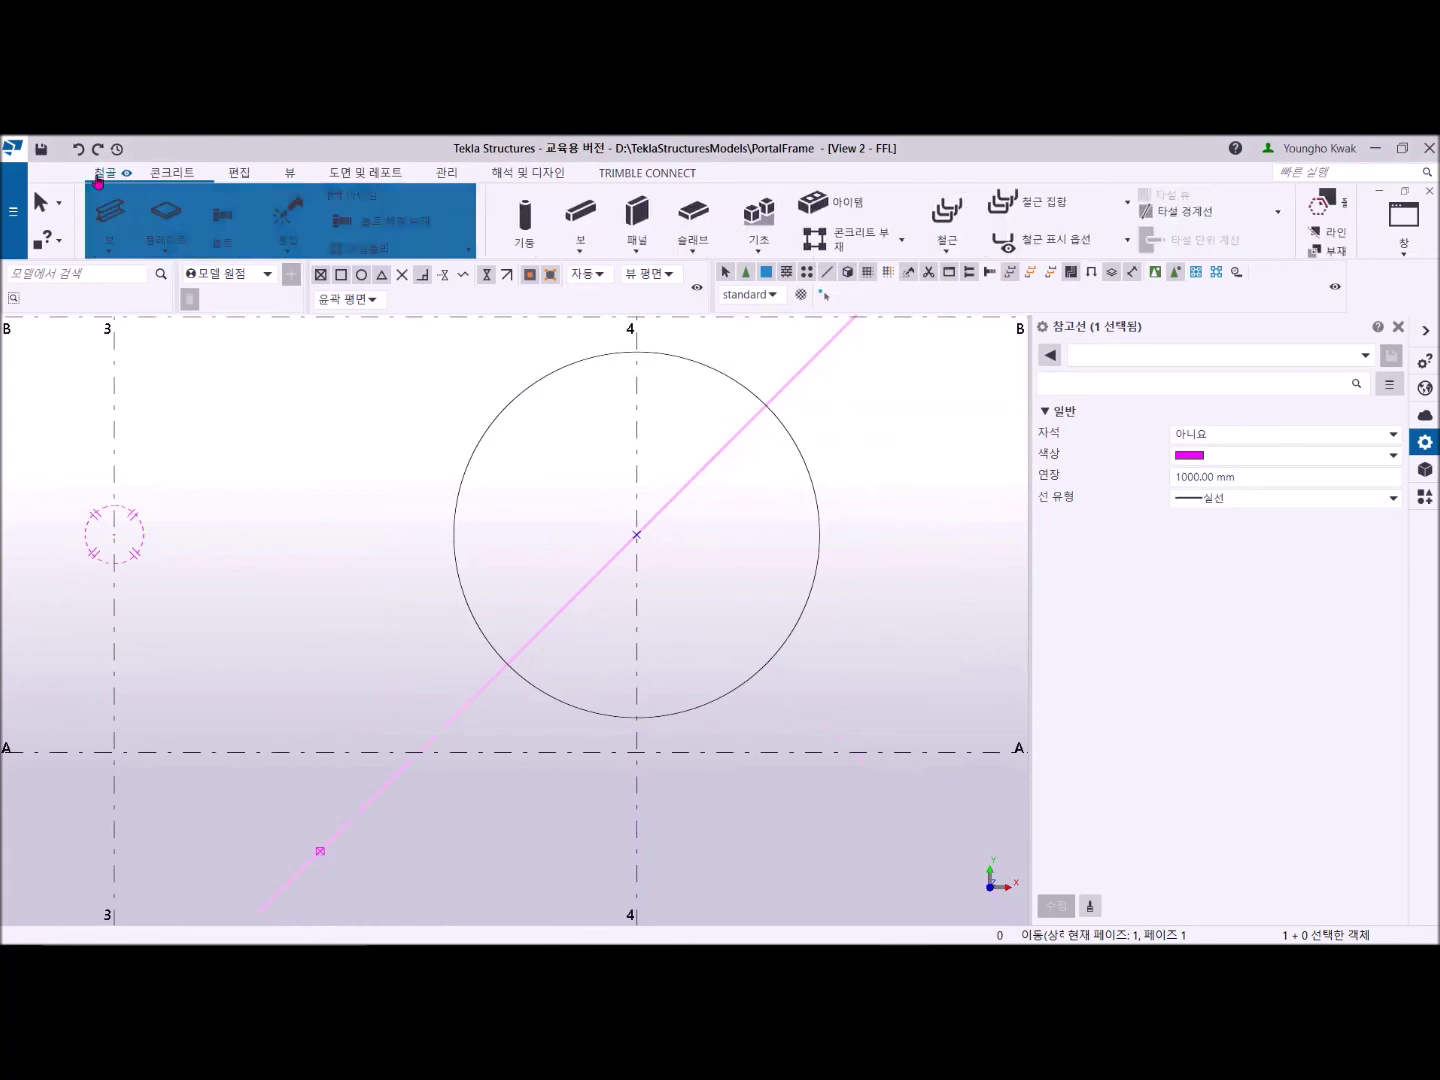
pyautogui.click(166, 244)
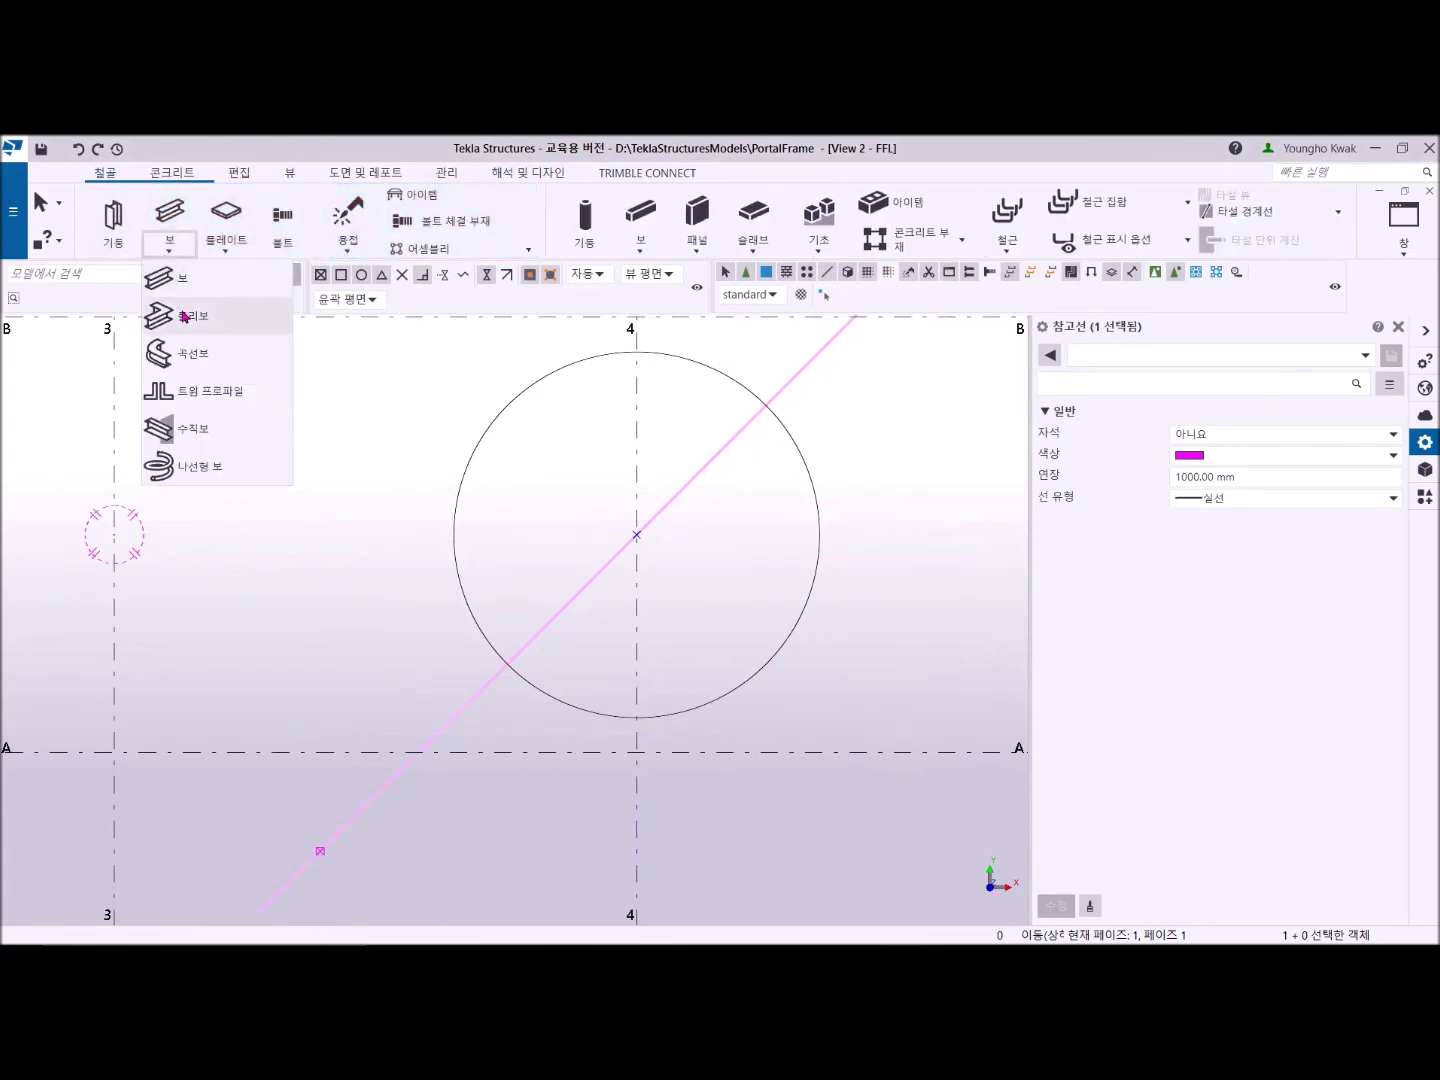
pyautogui.click(184, 316)
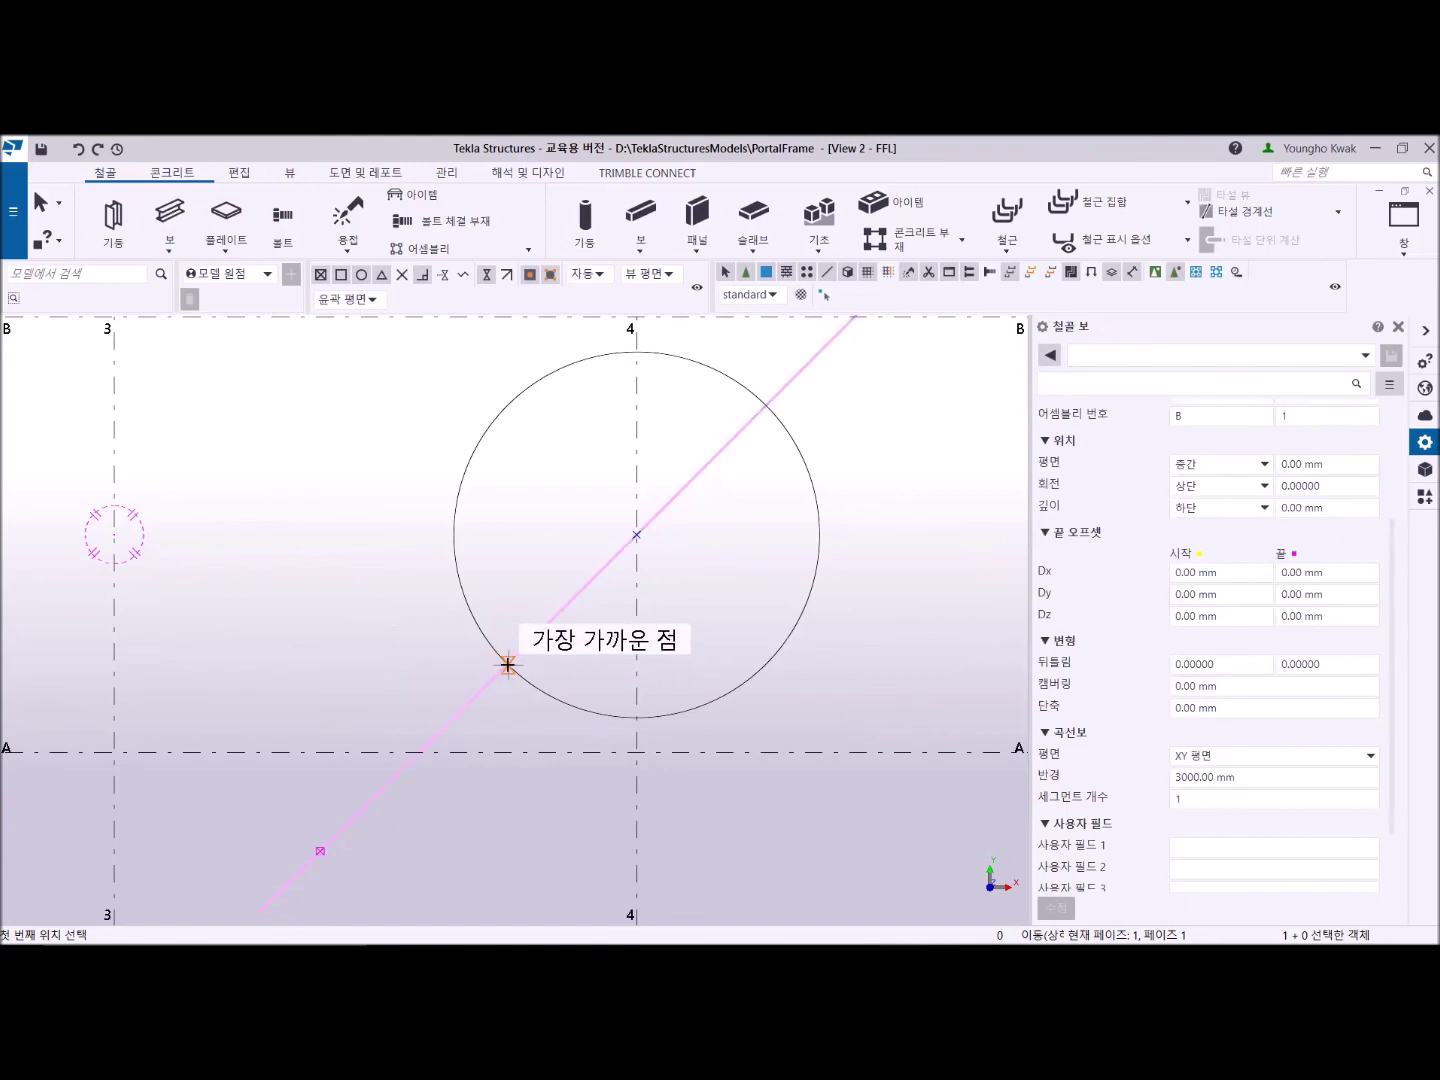
pyautogui.click(400, 276)
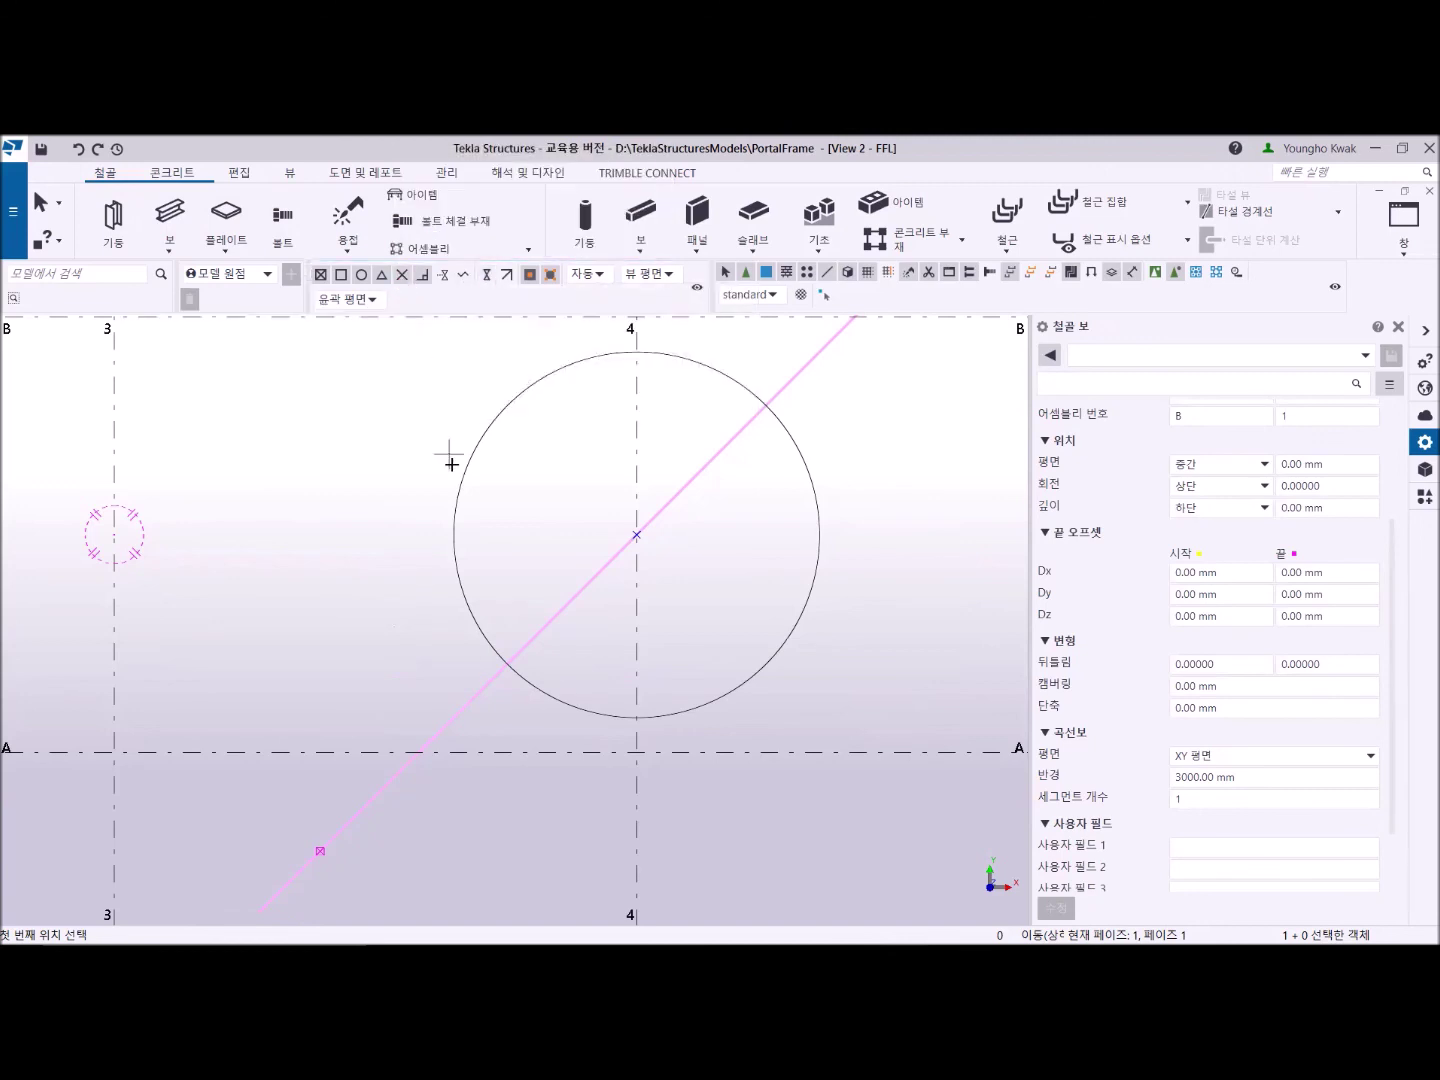
pyautogui.click(506, 661)
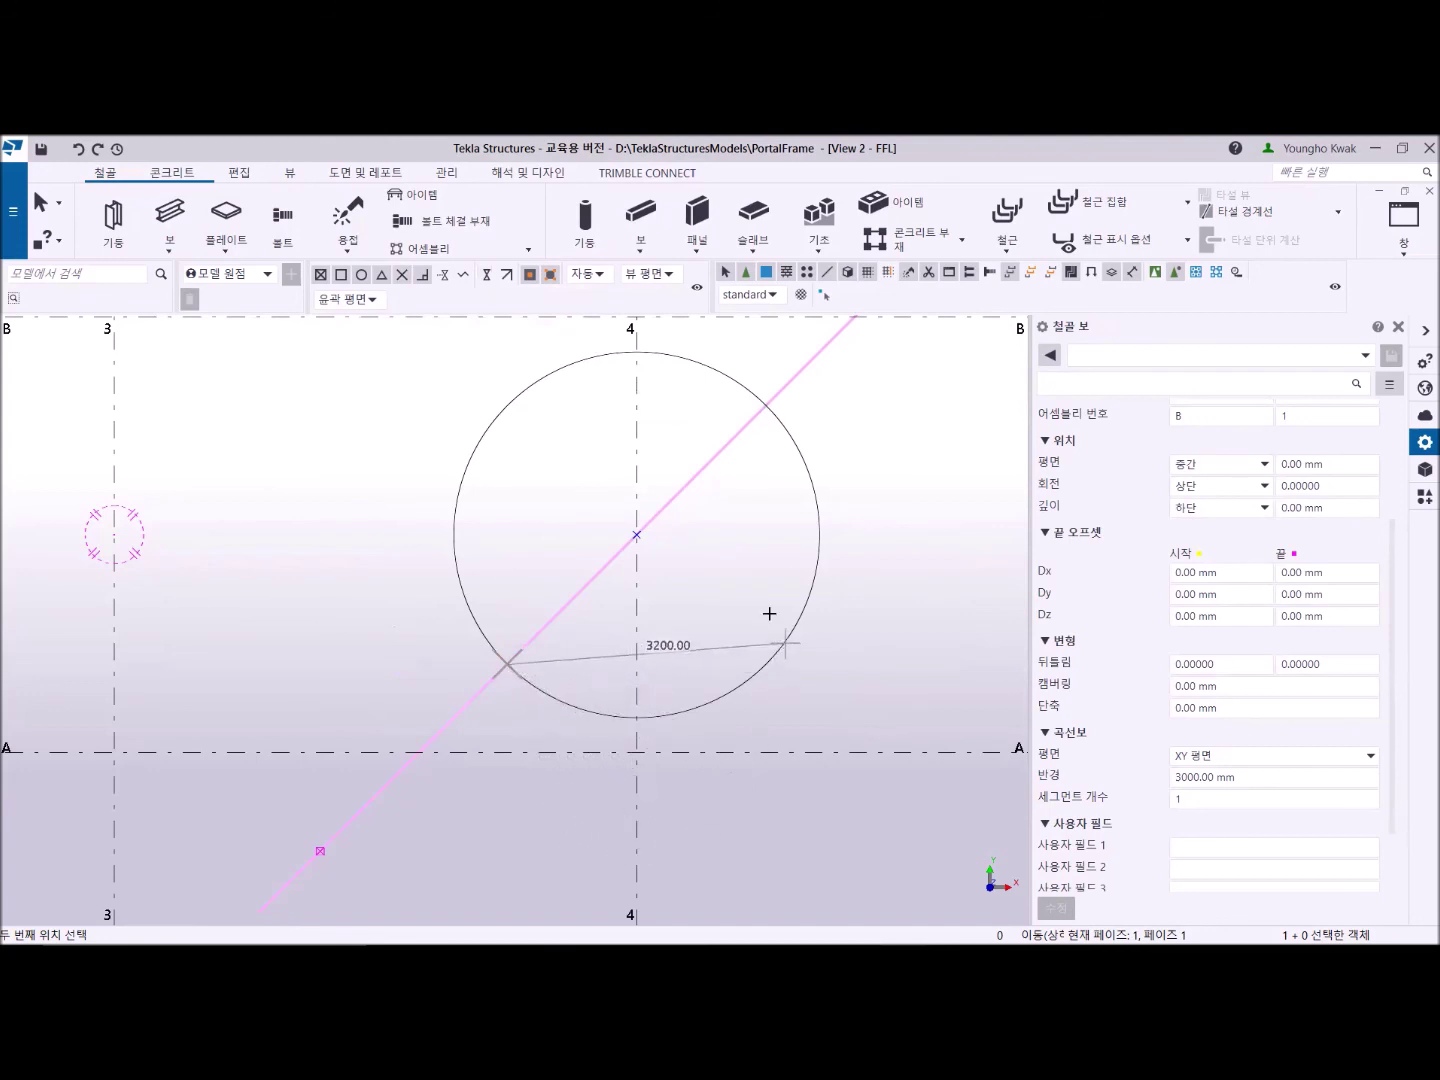
pyautogui.click(486, 274)
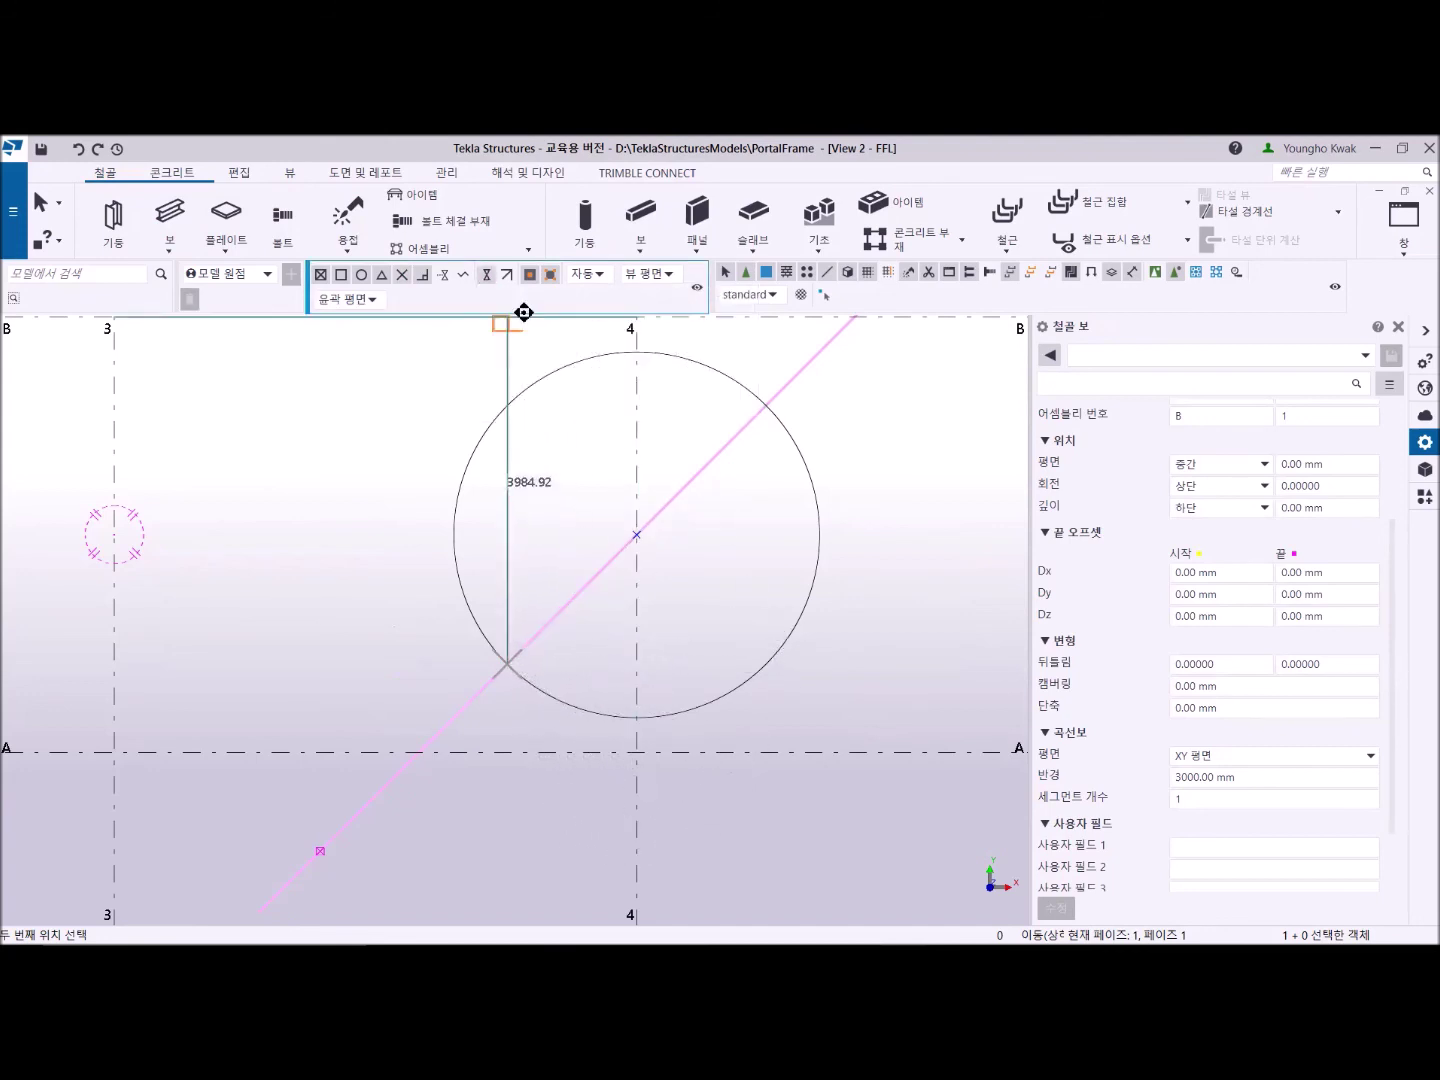
pyautogui.click(797, 623)
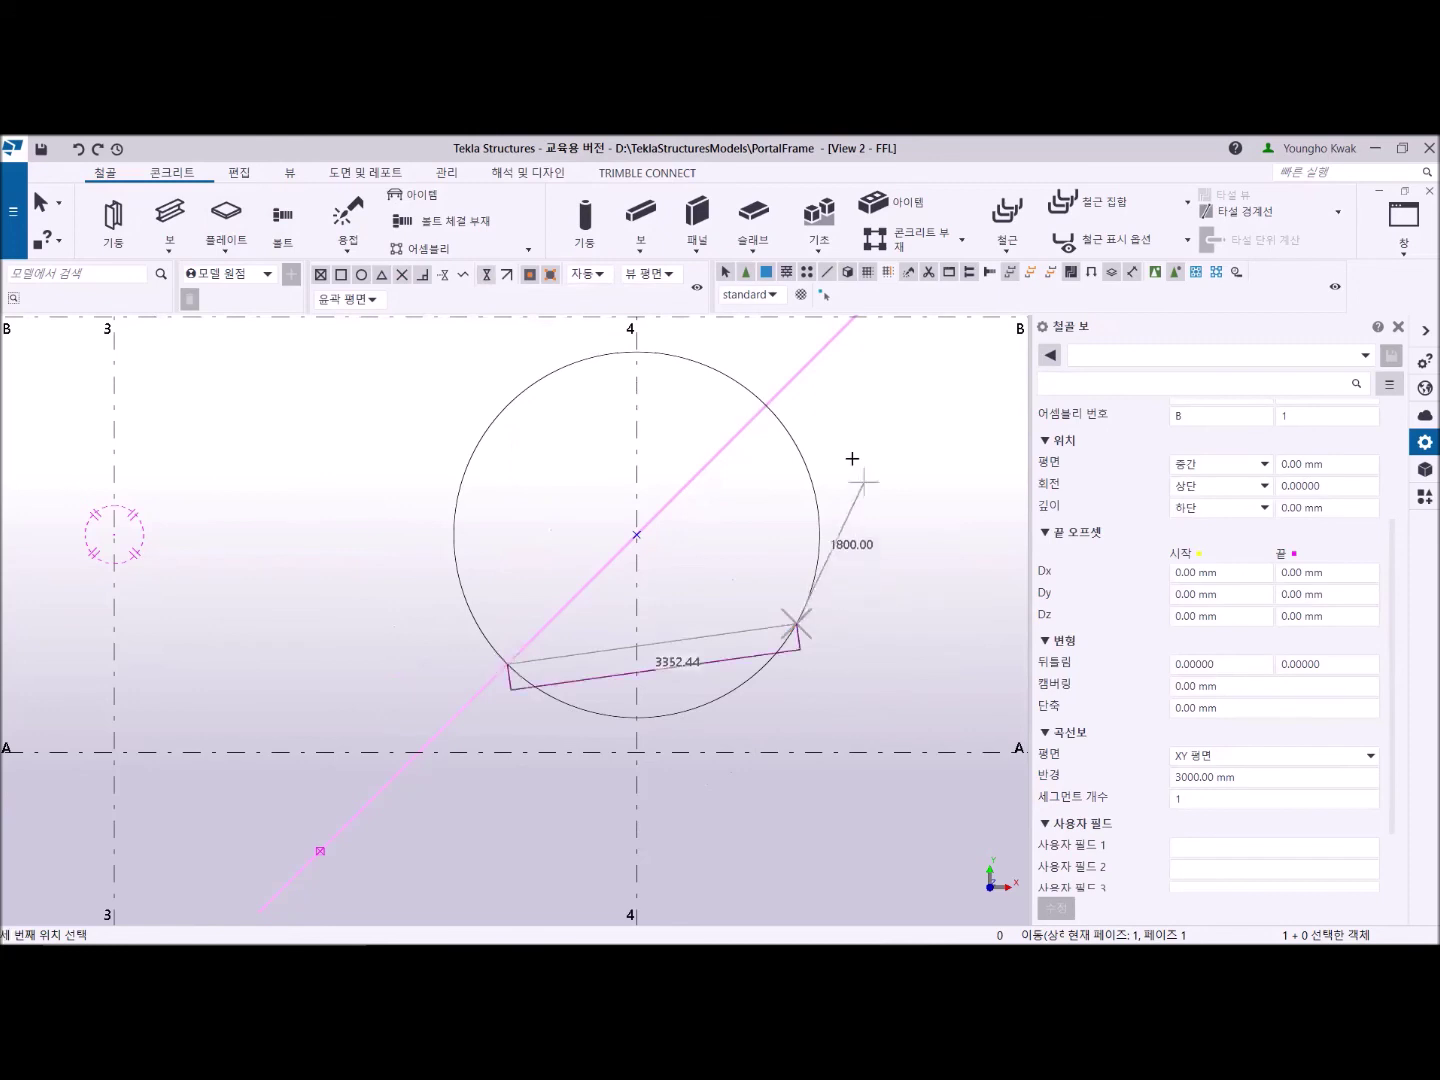
pyautogui.click(762, 404)
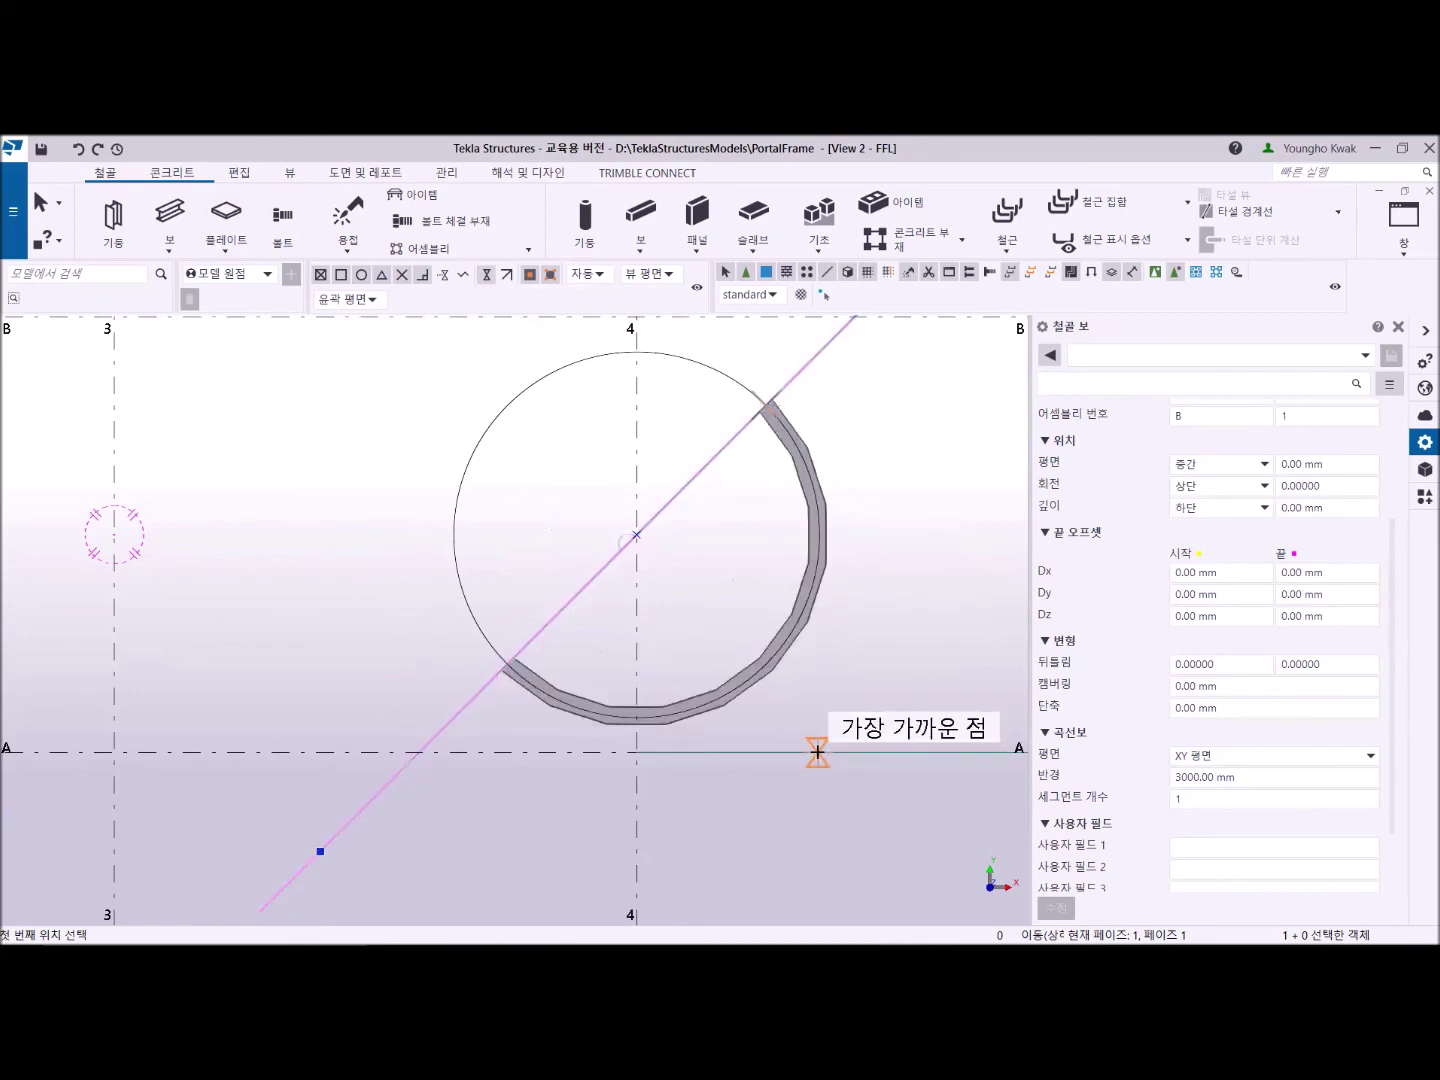
pyautogui.press('Escape')
# Delete the half-circle curved beam from the construction circle.
pyautogui.scroll(-2, 579, 553)
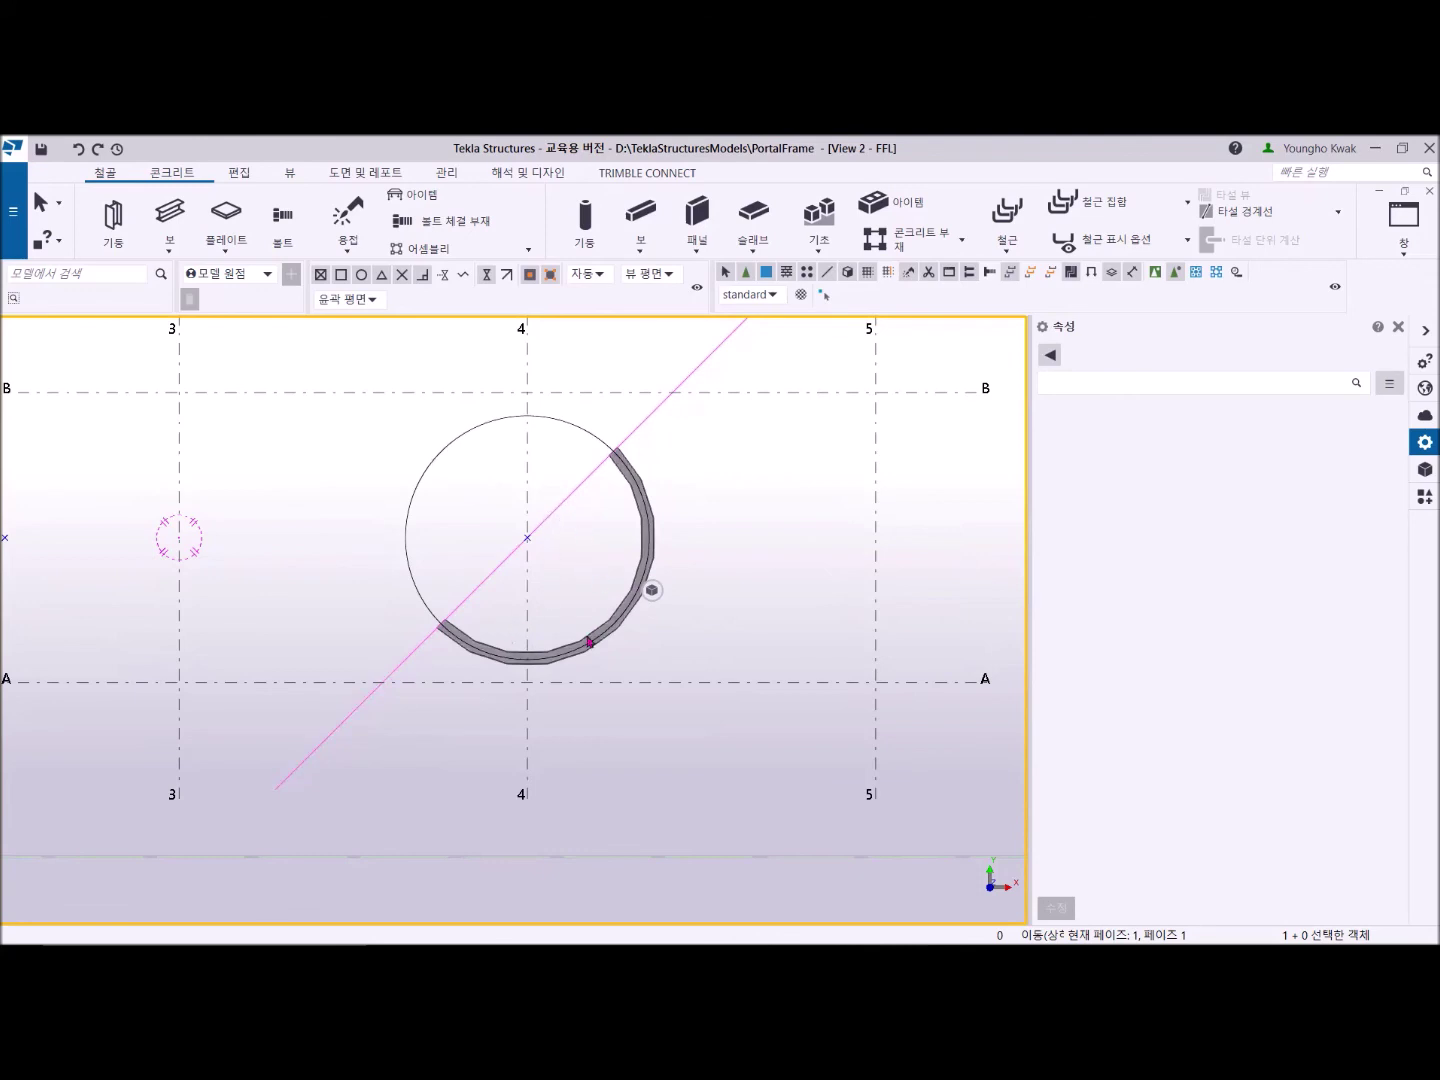
pyautogui.click(645, 528)
pyautogui.press('Delete')
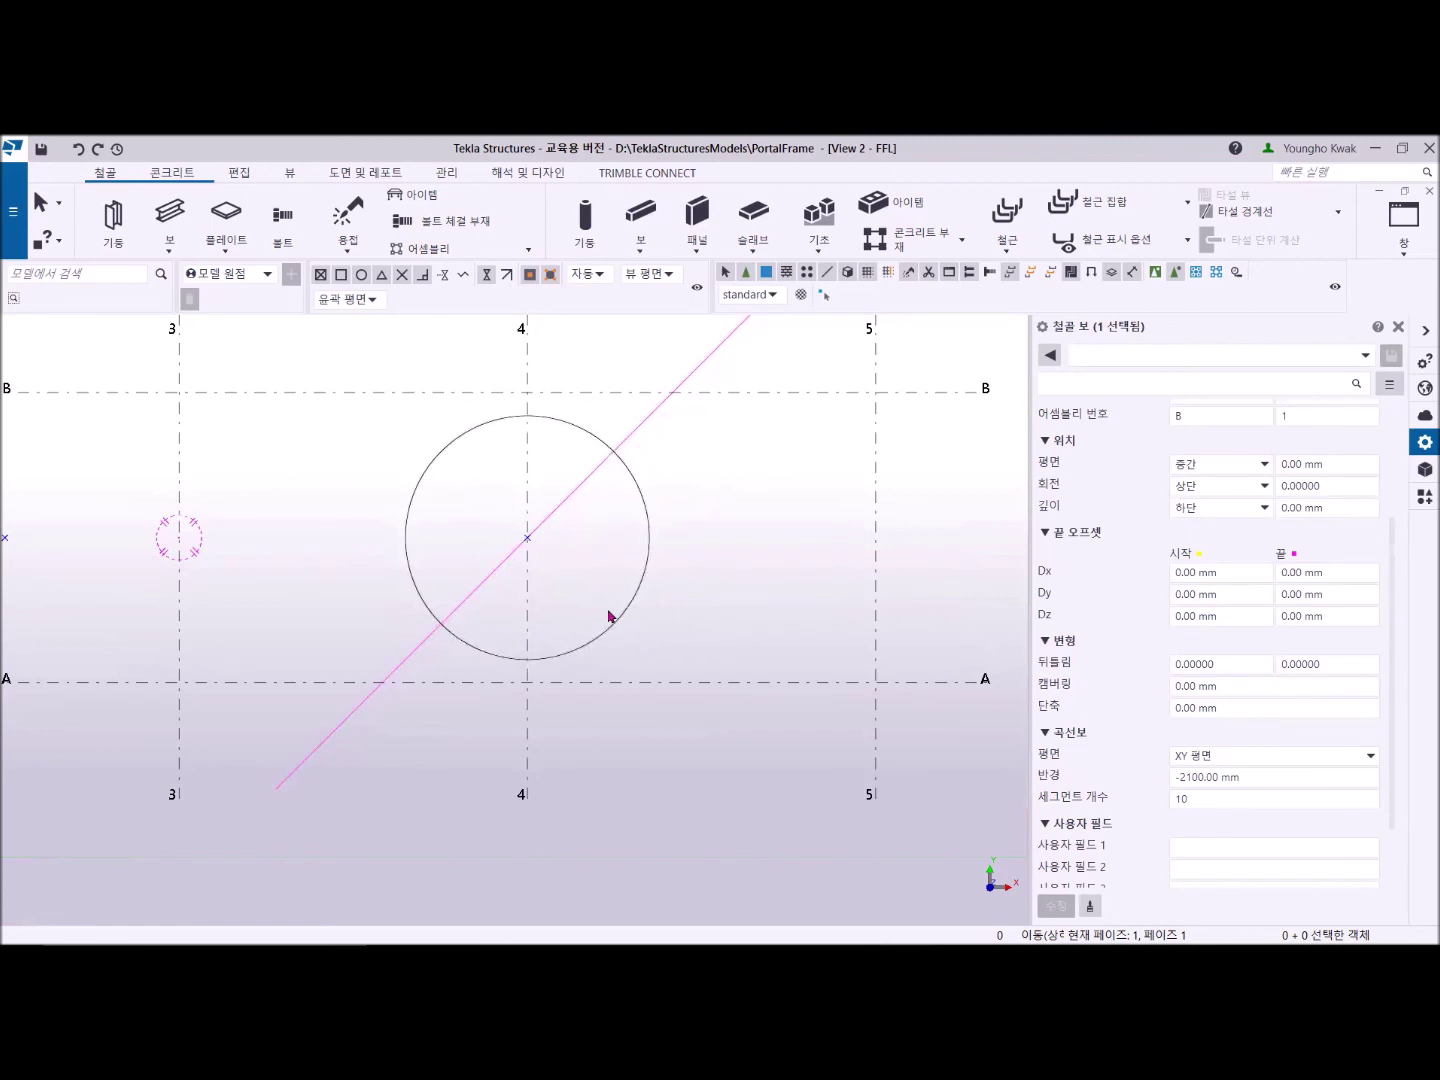
# Create one copy of the diagonal construction line perpendicular to it with Copy - Rotate, about the Z axis through the circle's centre.
pyautogui.click(644, 429)
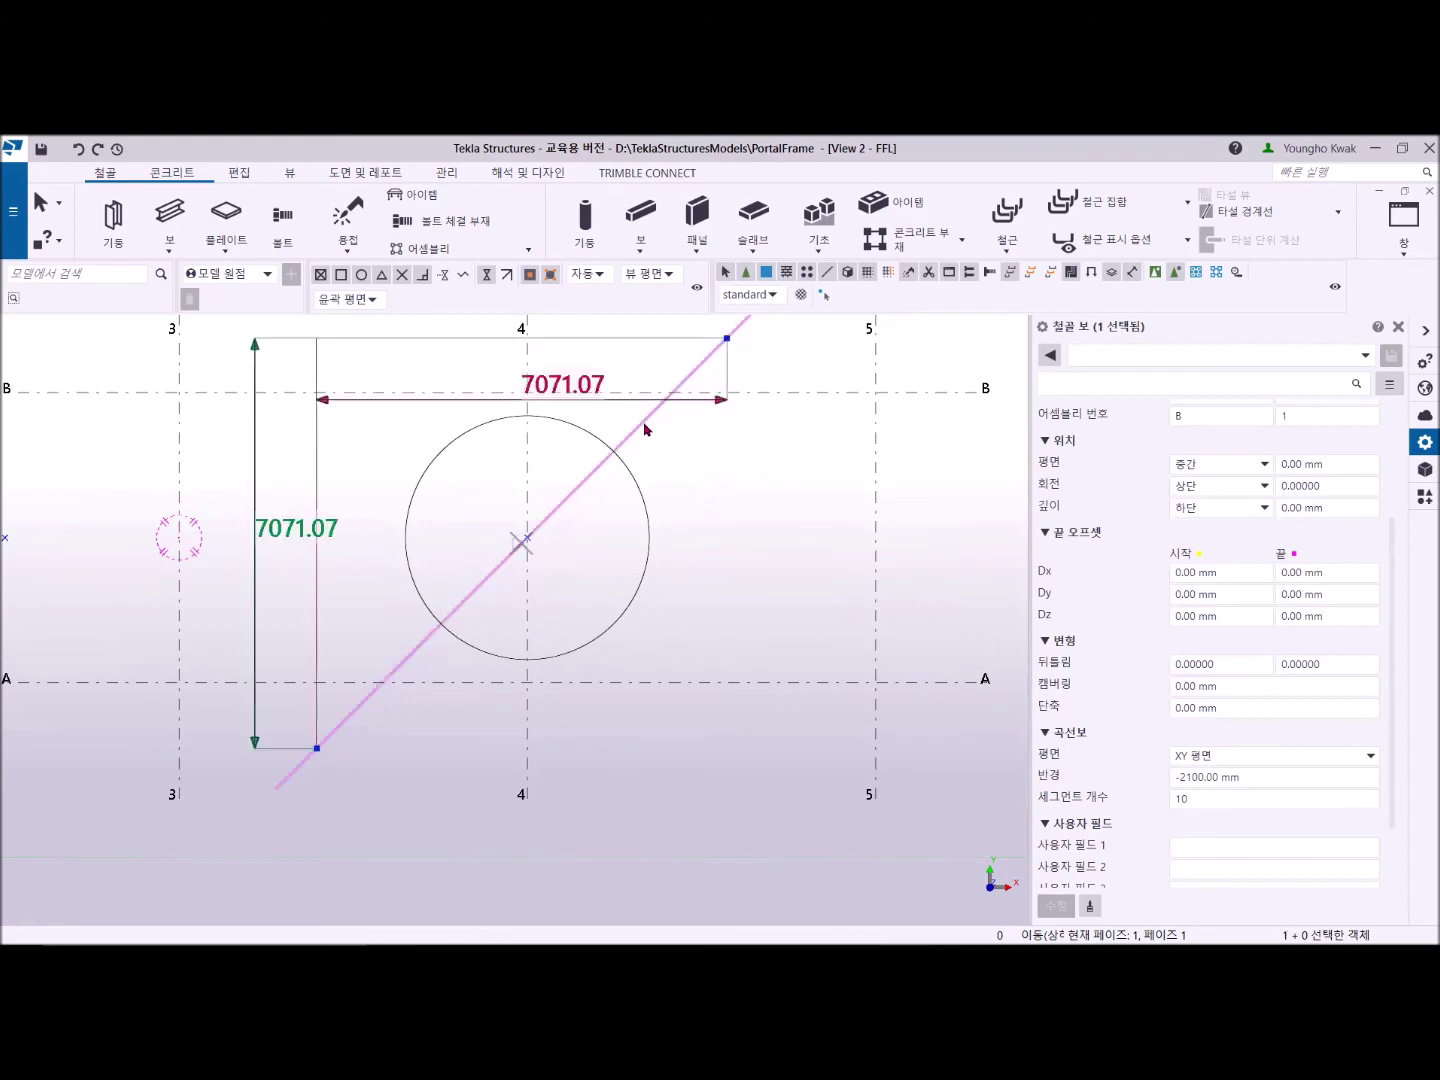
pyautogui.rightClick(668, 479)
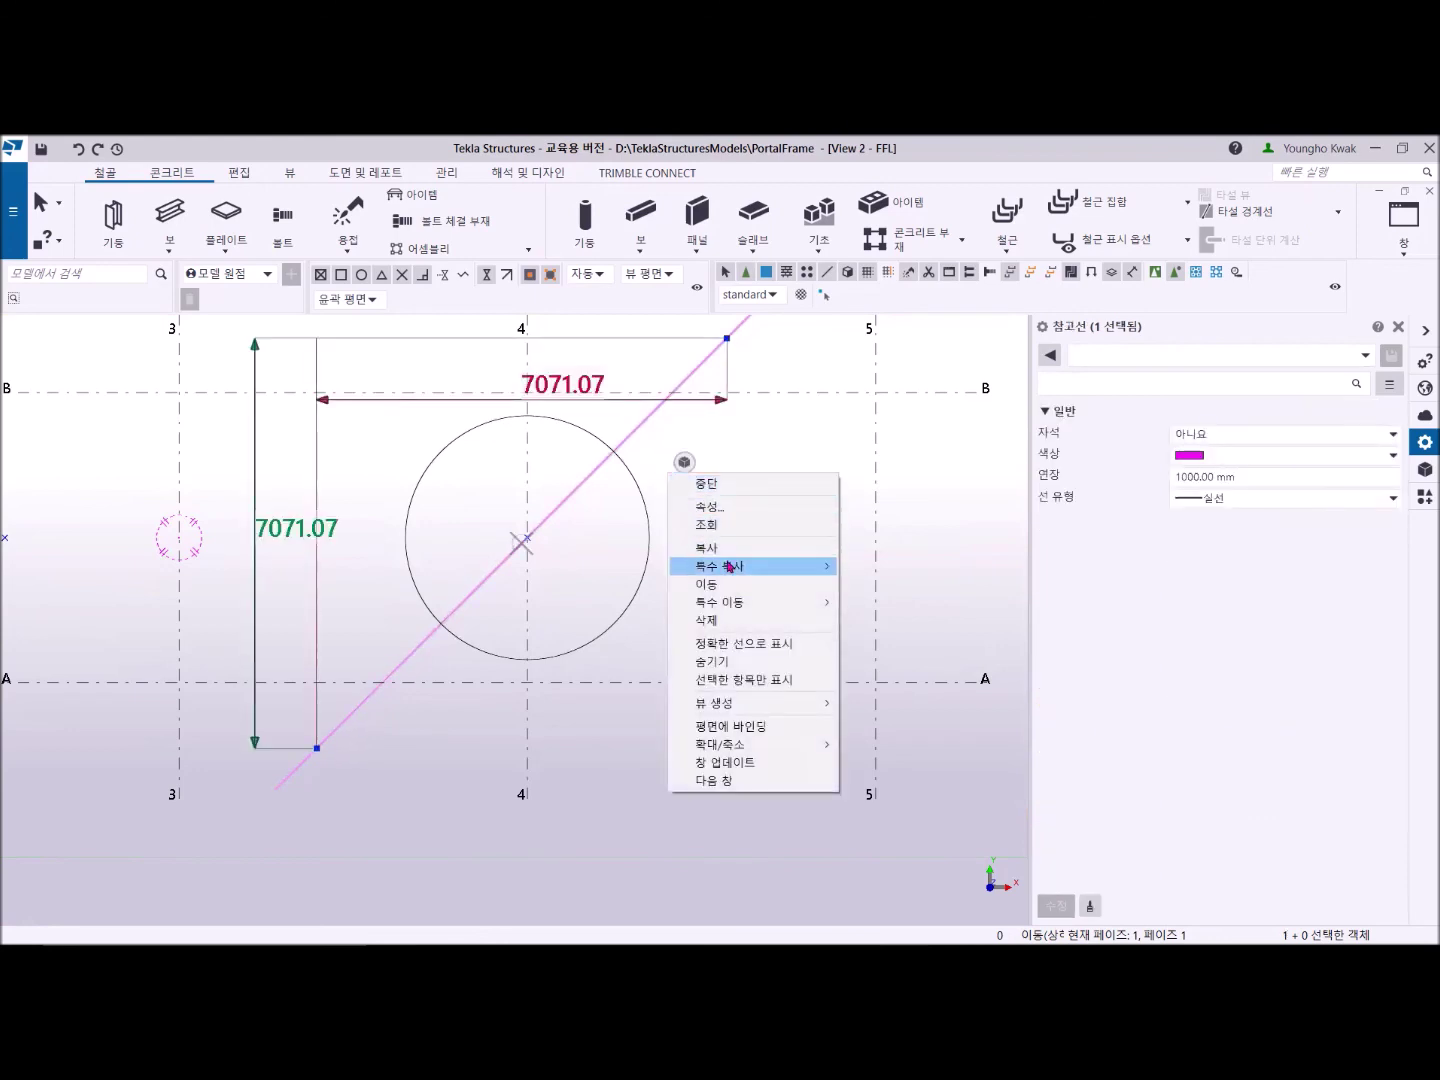
pyautogui.moveTo(748, 567)
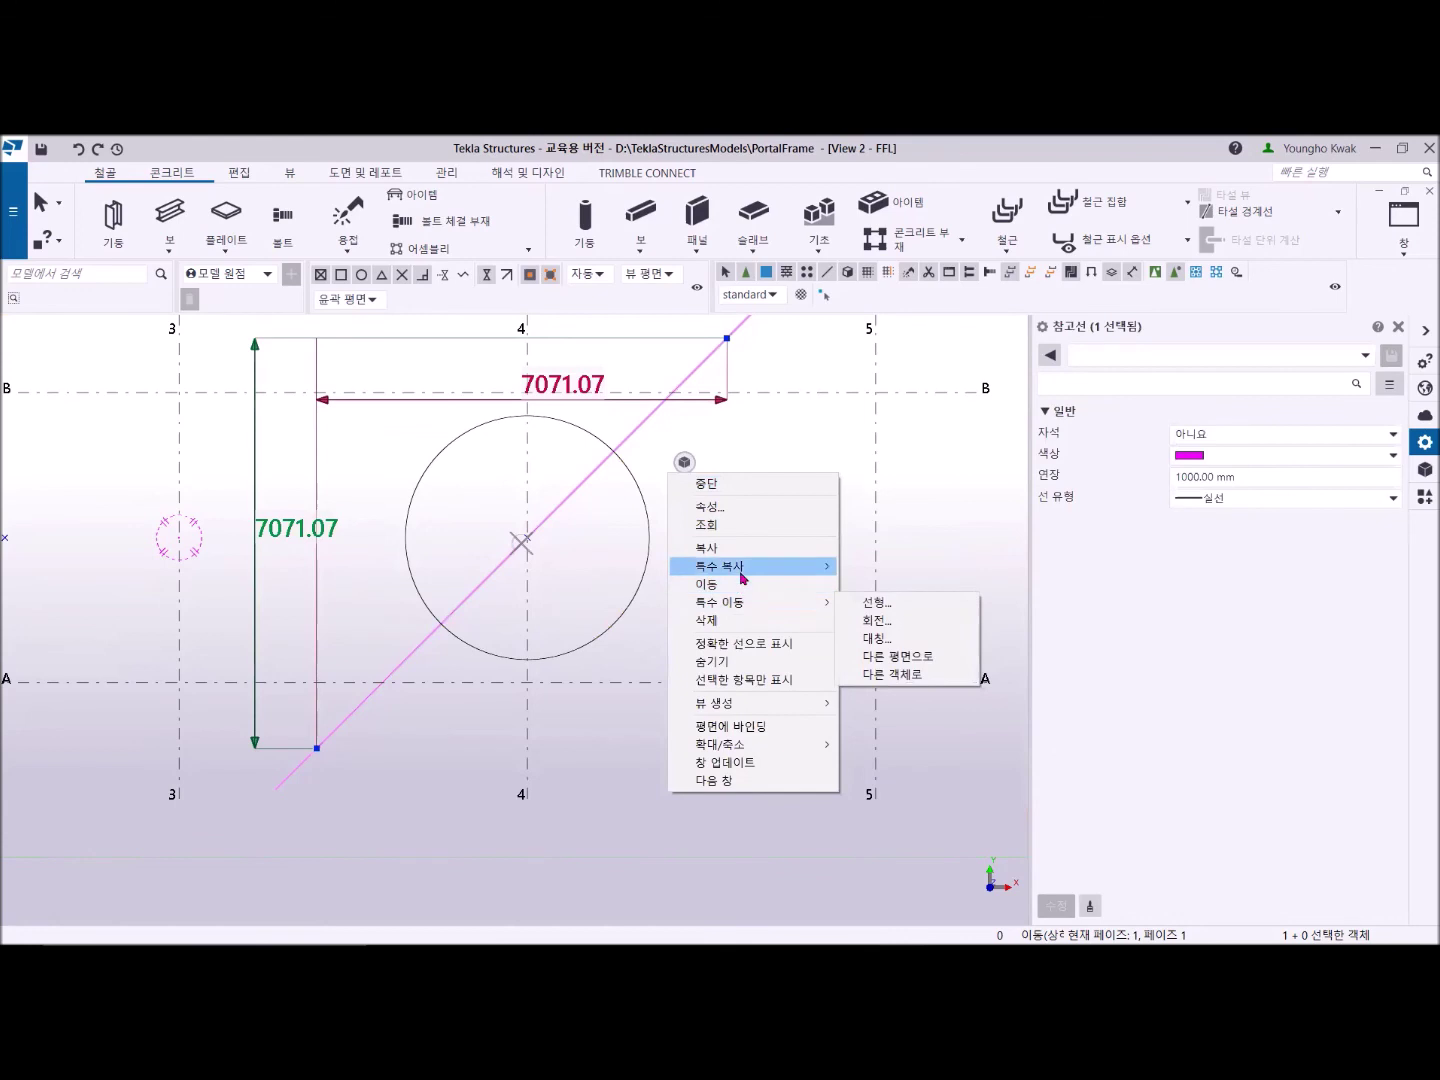
pyautogui.click(868, 584)
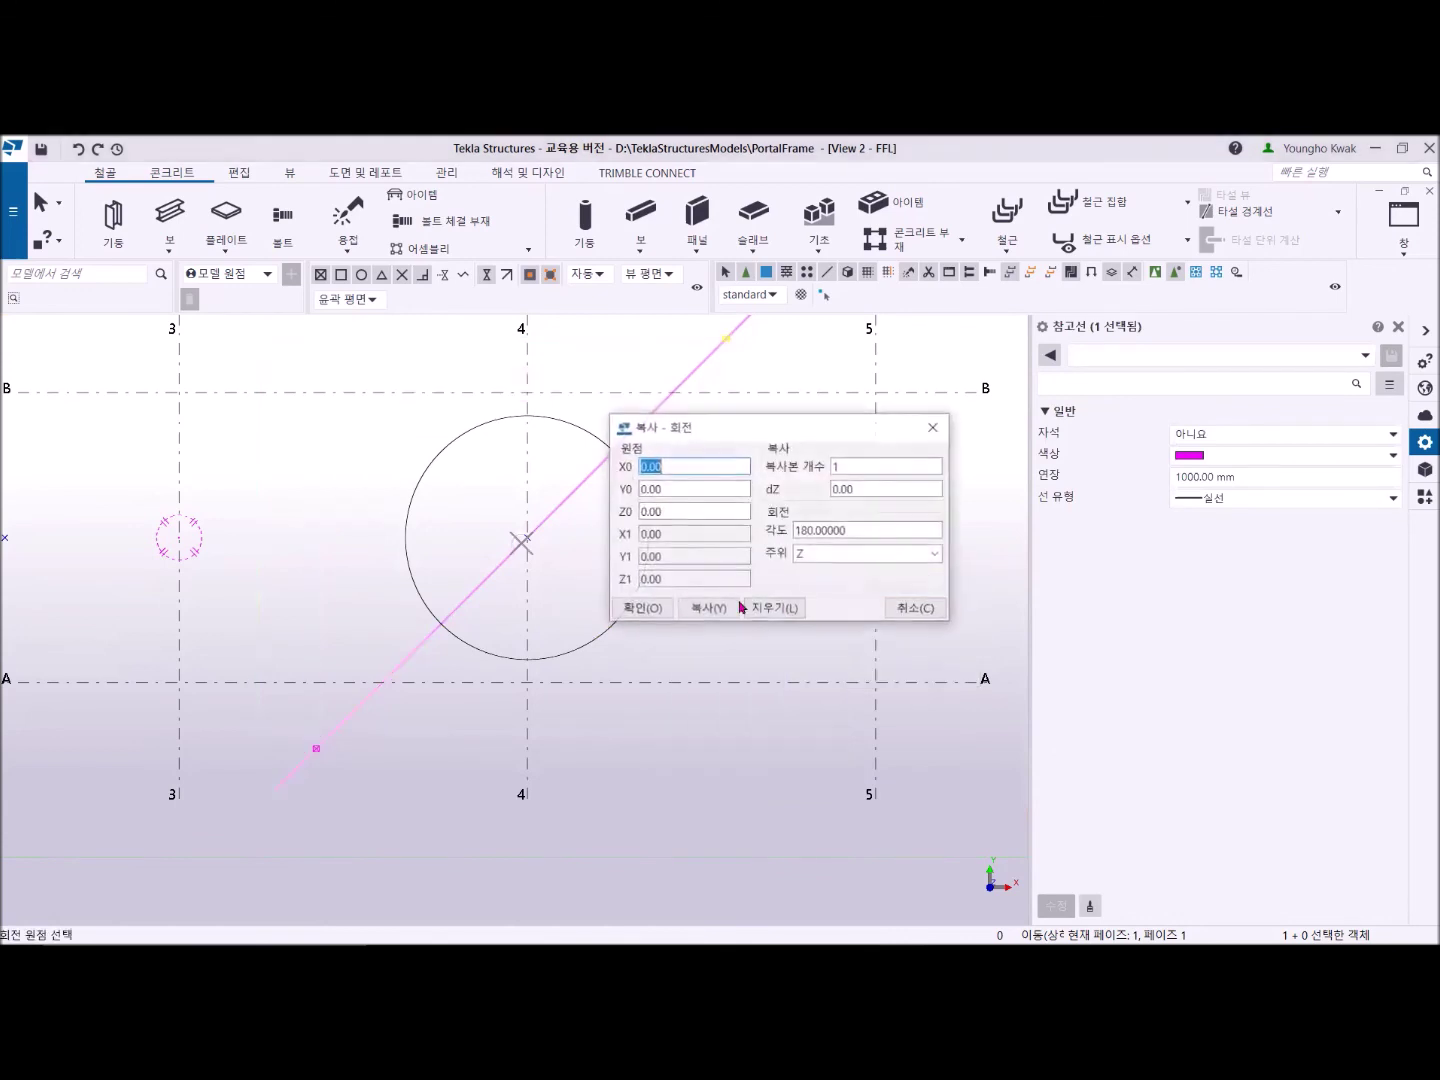
pyautogui.click(523, 535)
pyautogui.moveTo(826, 428); pyautogui.dragTo(959, 450)
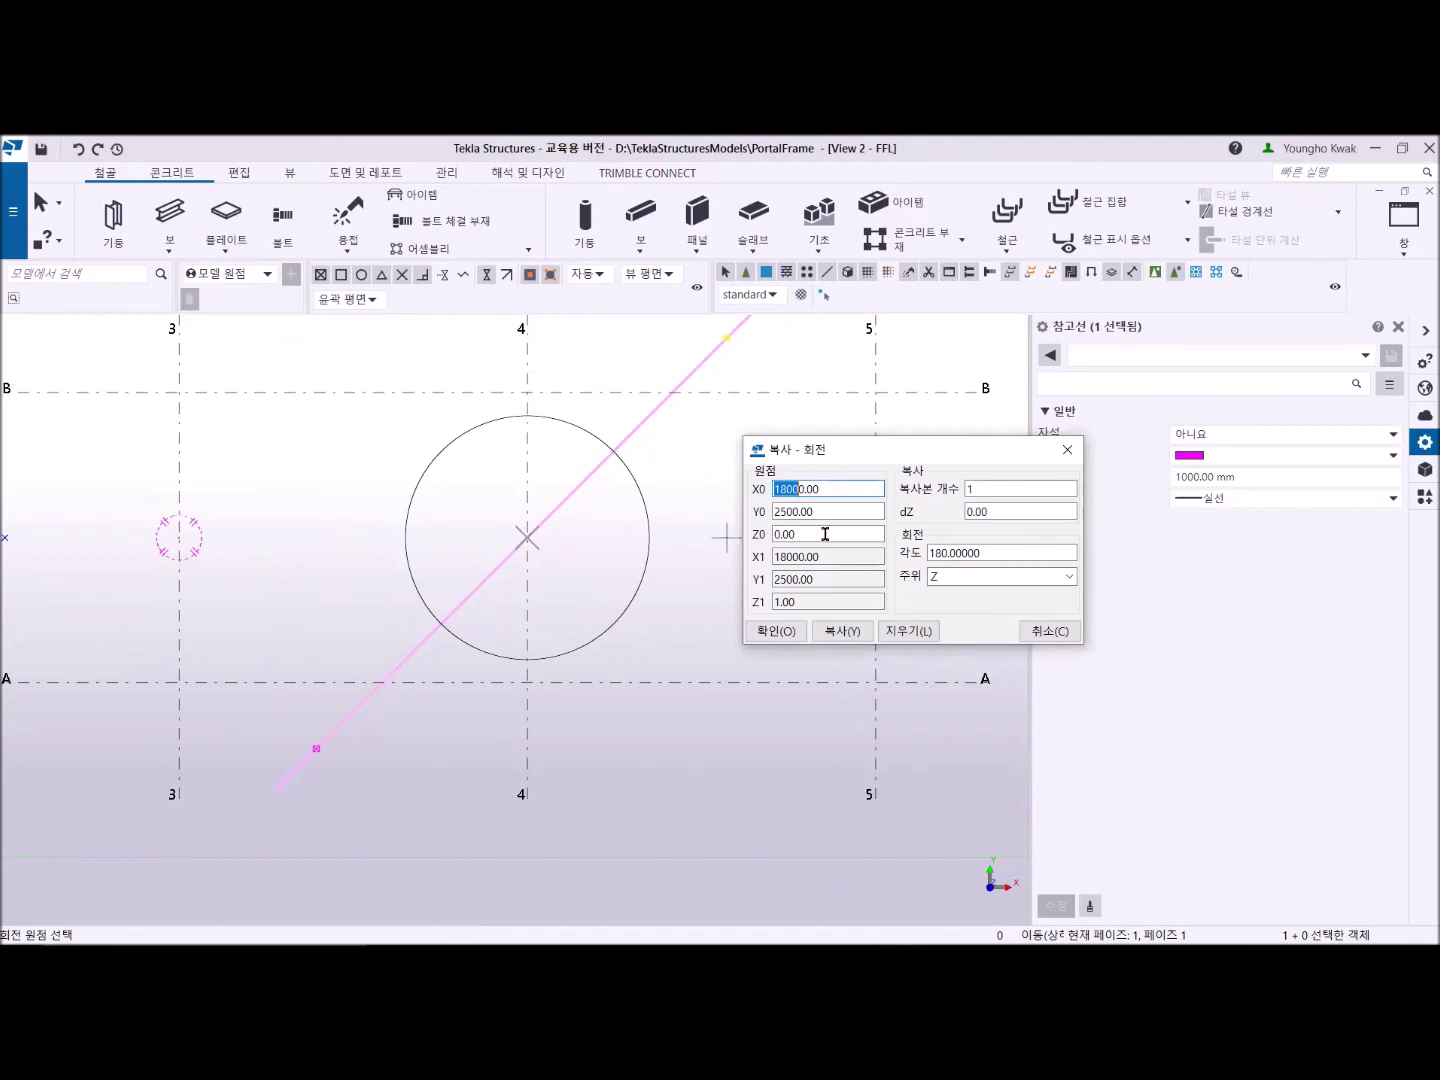
pyautogui.moveTo(991, 552); pyautogui.dragTo(873, 556)
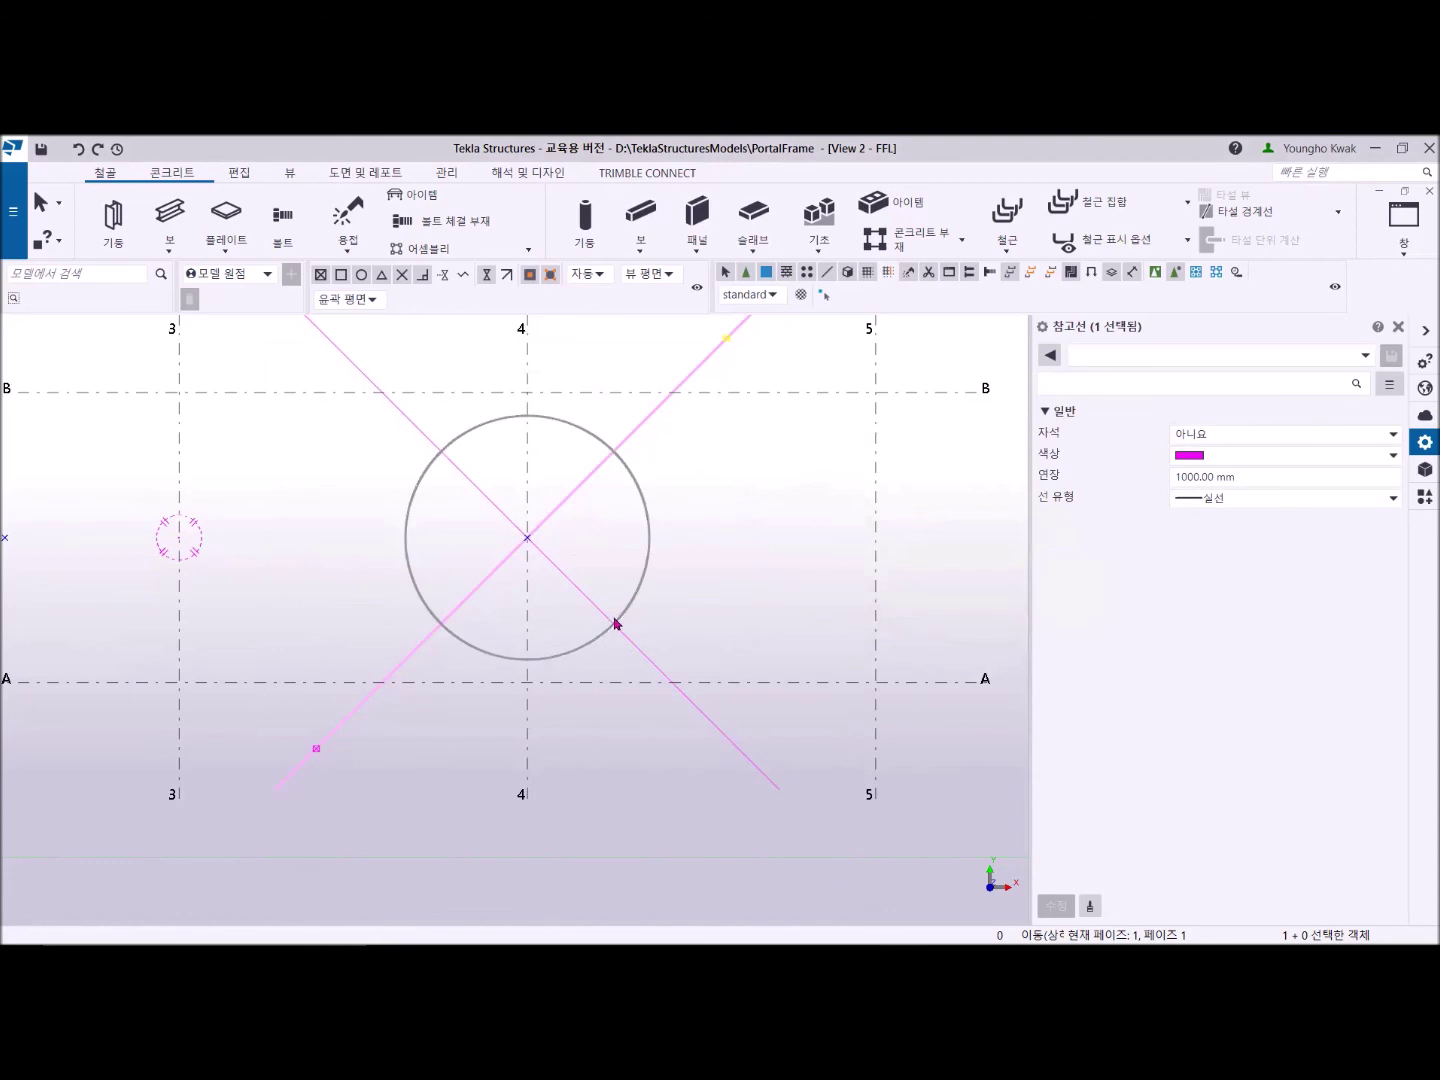
# Create a curved steel beam along the circle's lower quarter between the two diagonals, passing through the grid 4 intersection.
pyautogui.click(169, 244)
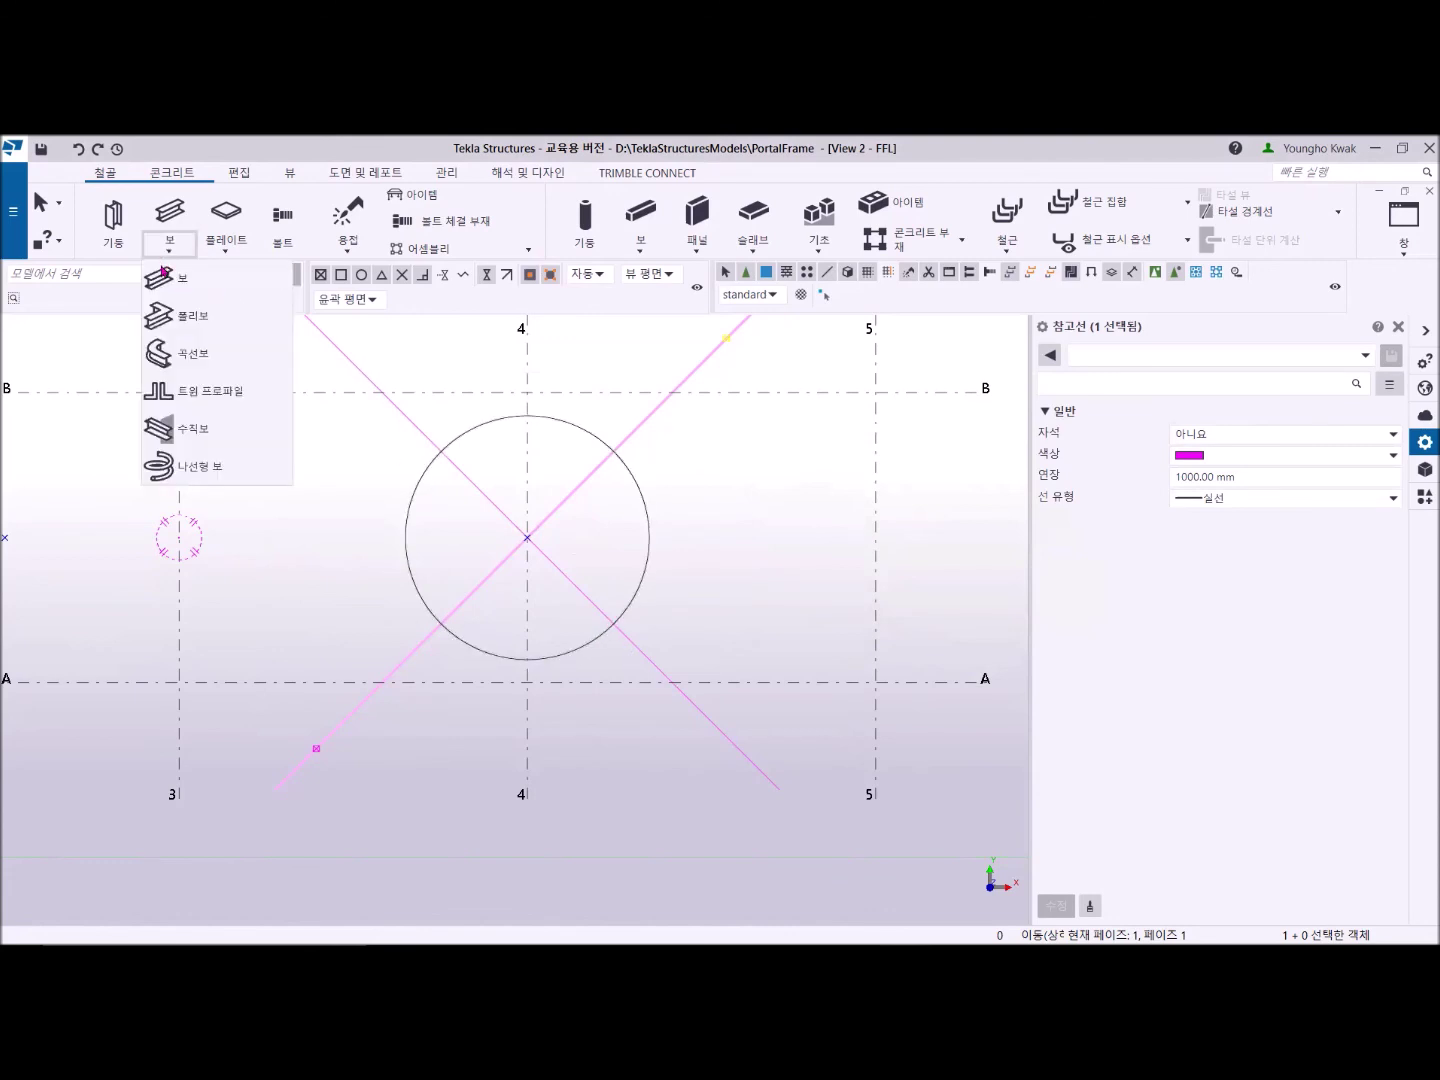
pyautogui.click(170, 358)
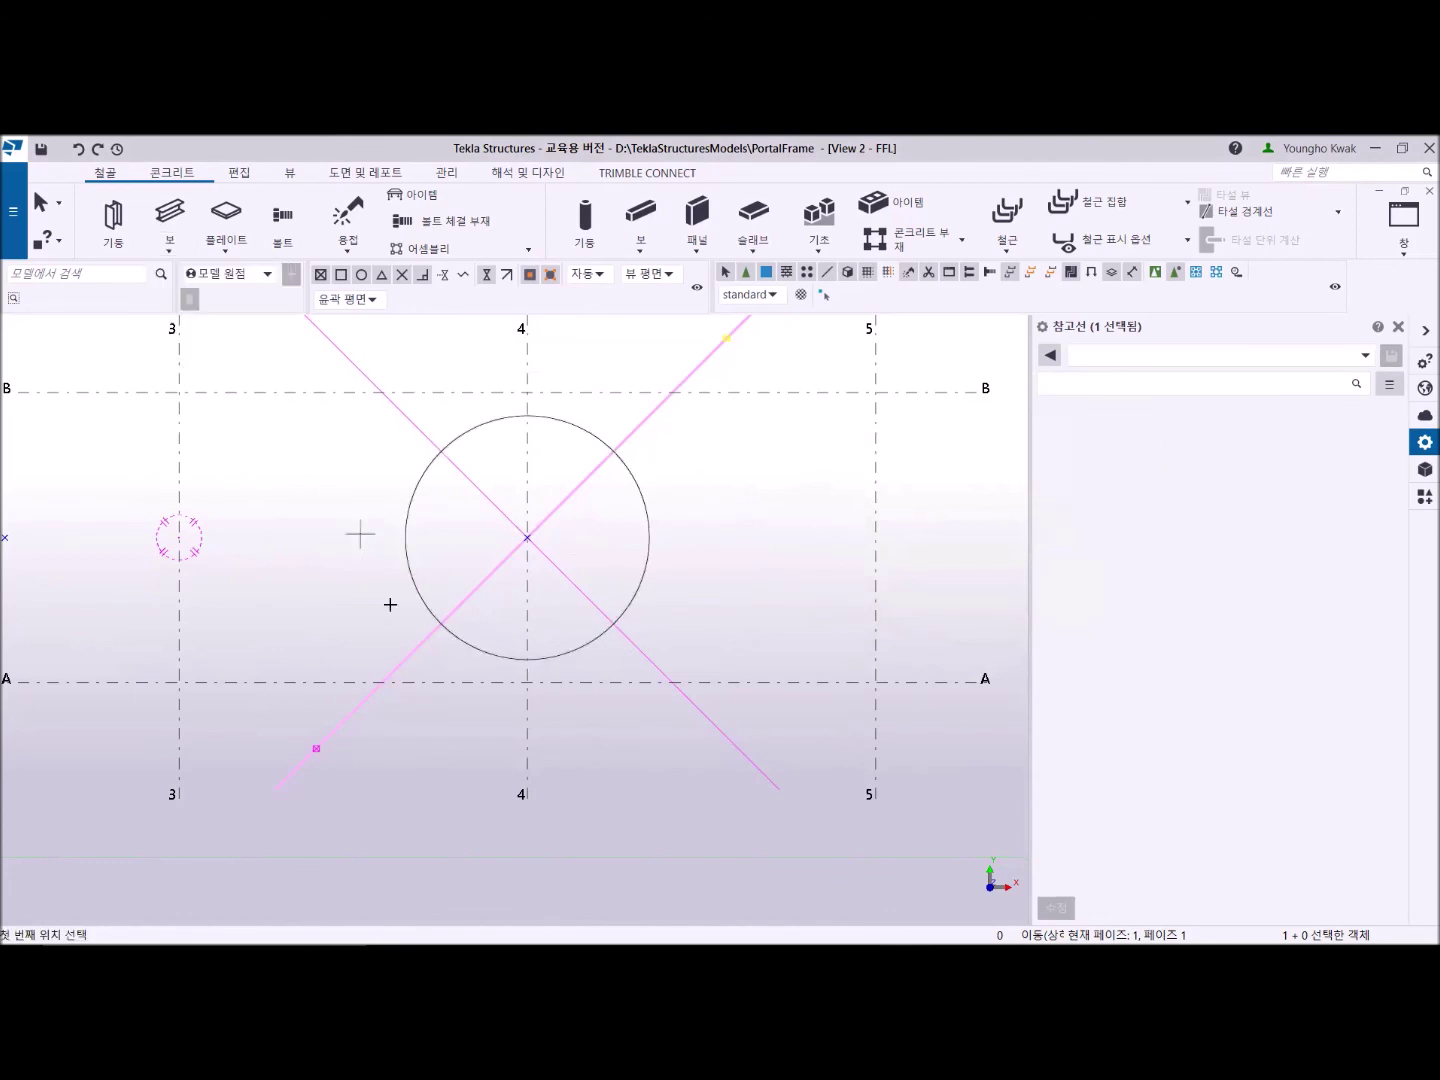
pyautogui.click(442, 623)
pyautogui.click(527, 660)
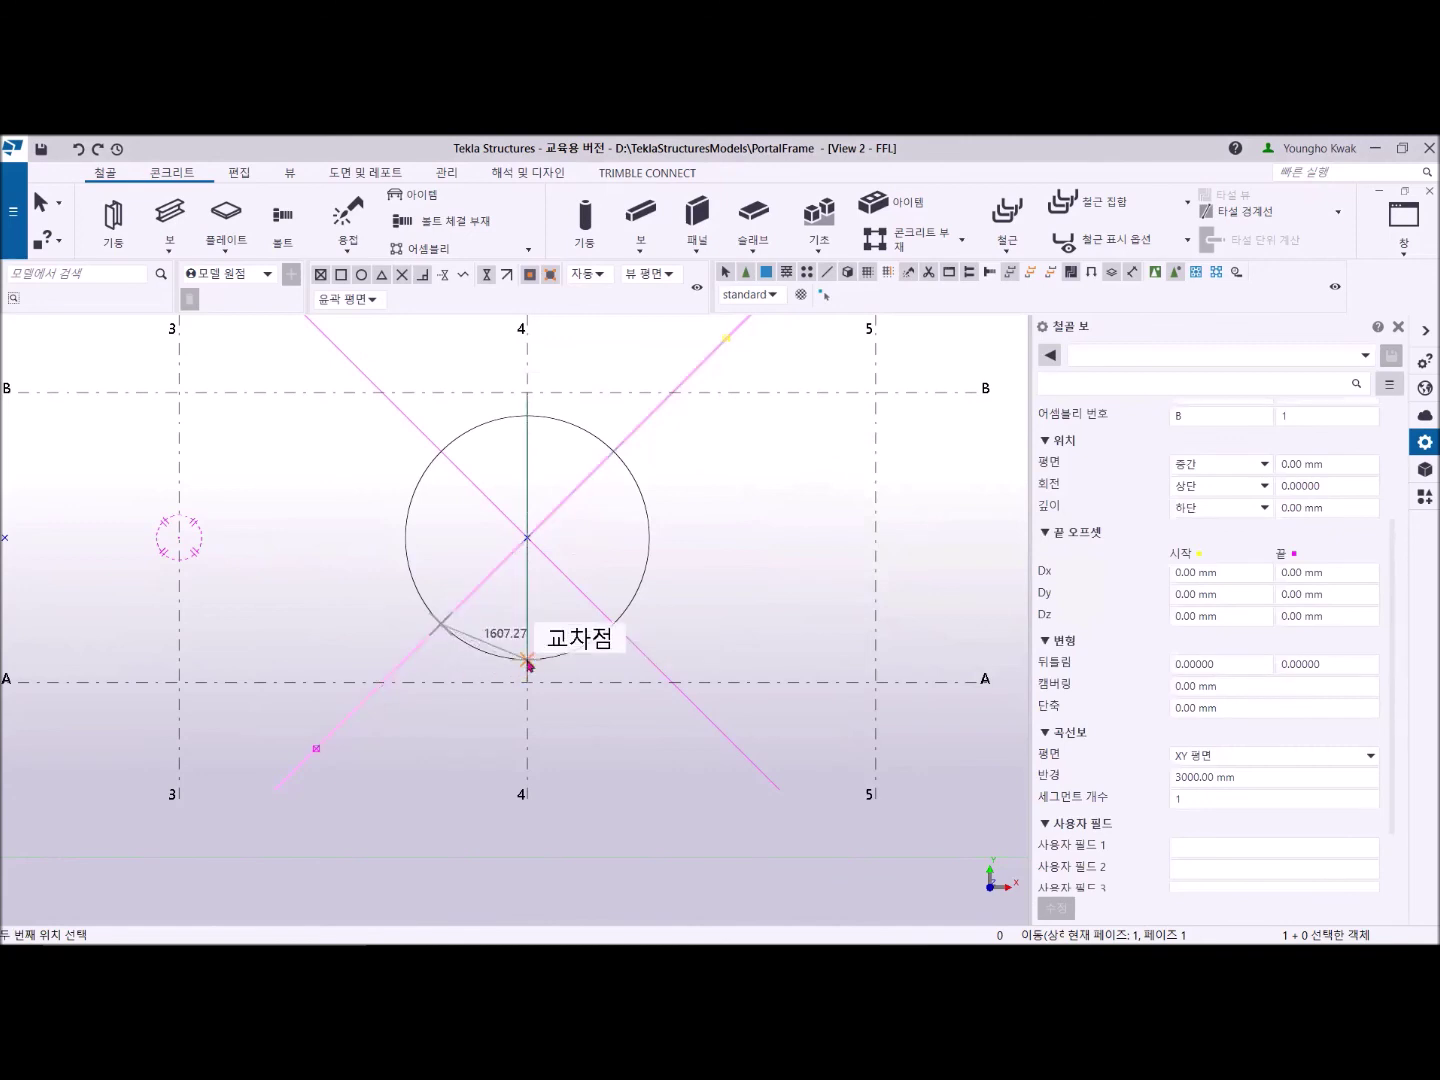
pyautogui.click(612, 629)
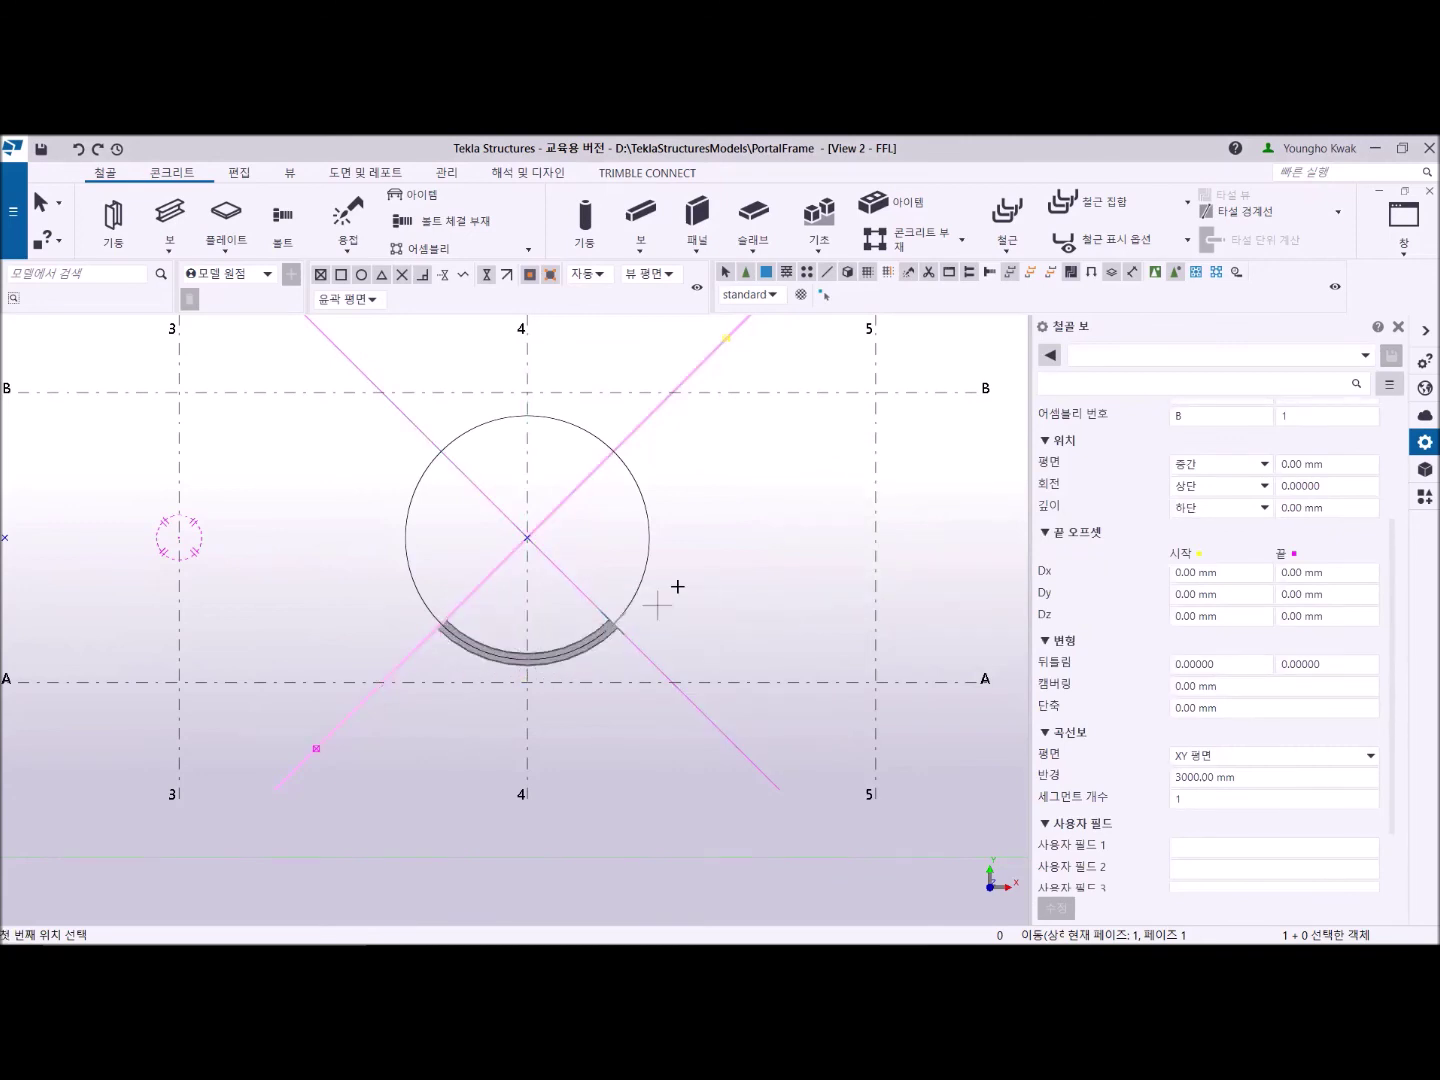
pyautogui.rightClick(720, 449)
pyautogui.click(758, 460)
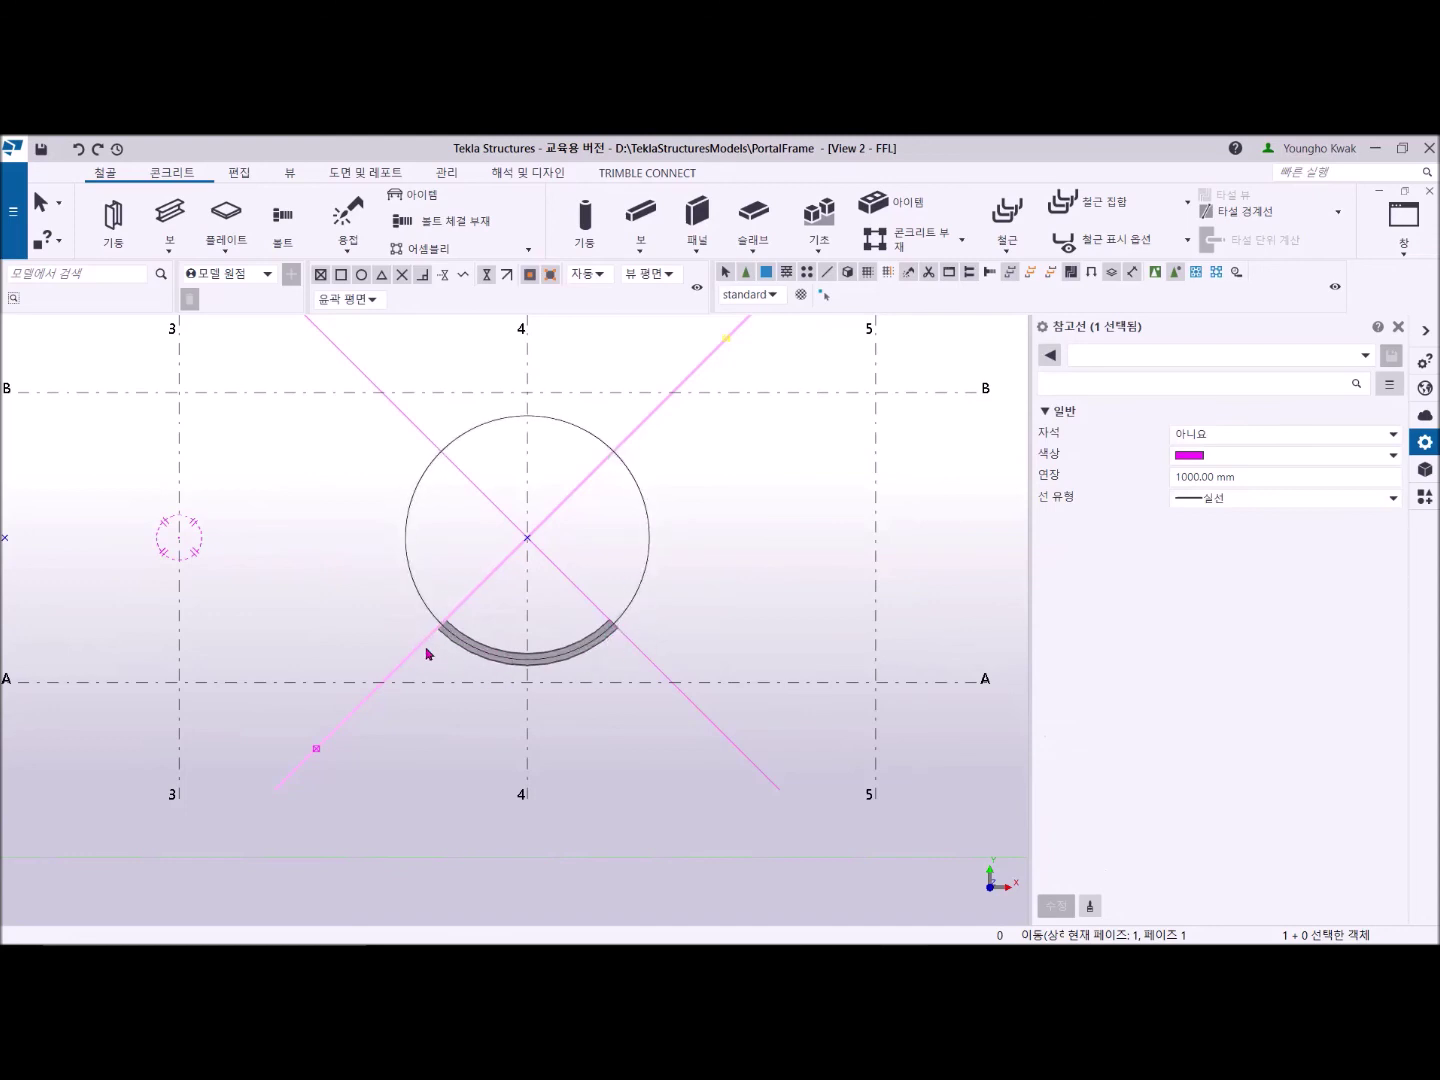
# Inspect the properties of the quarter-circle curved beam, then clear the selection.
pyautogui.scroll(3, 592, 652)
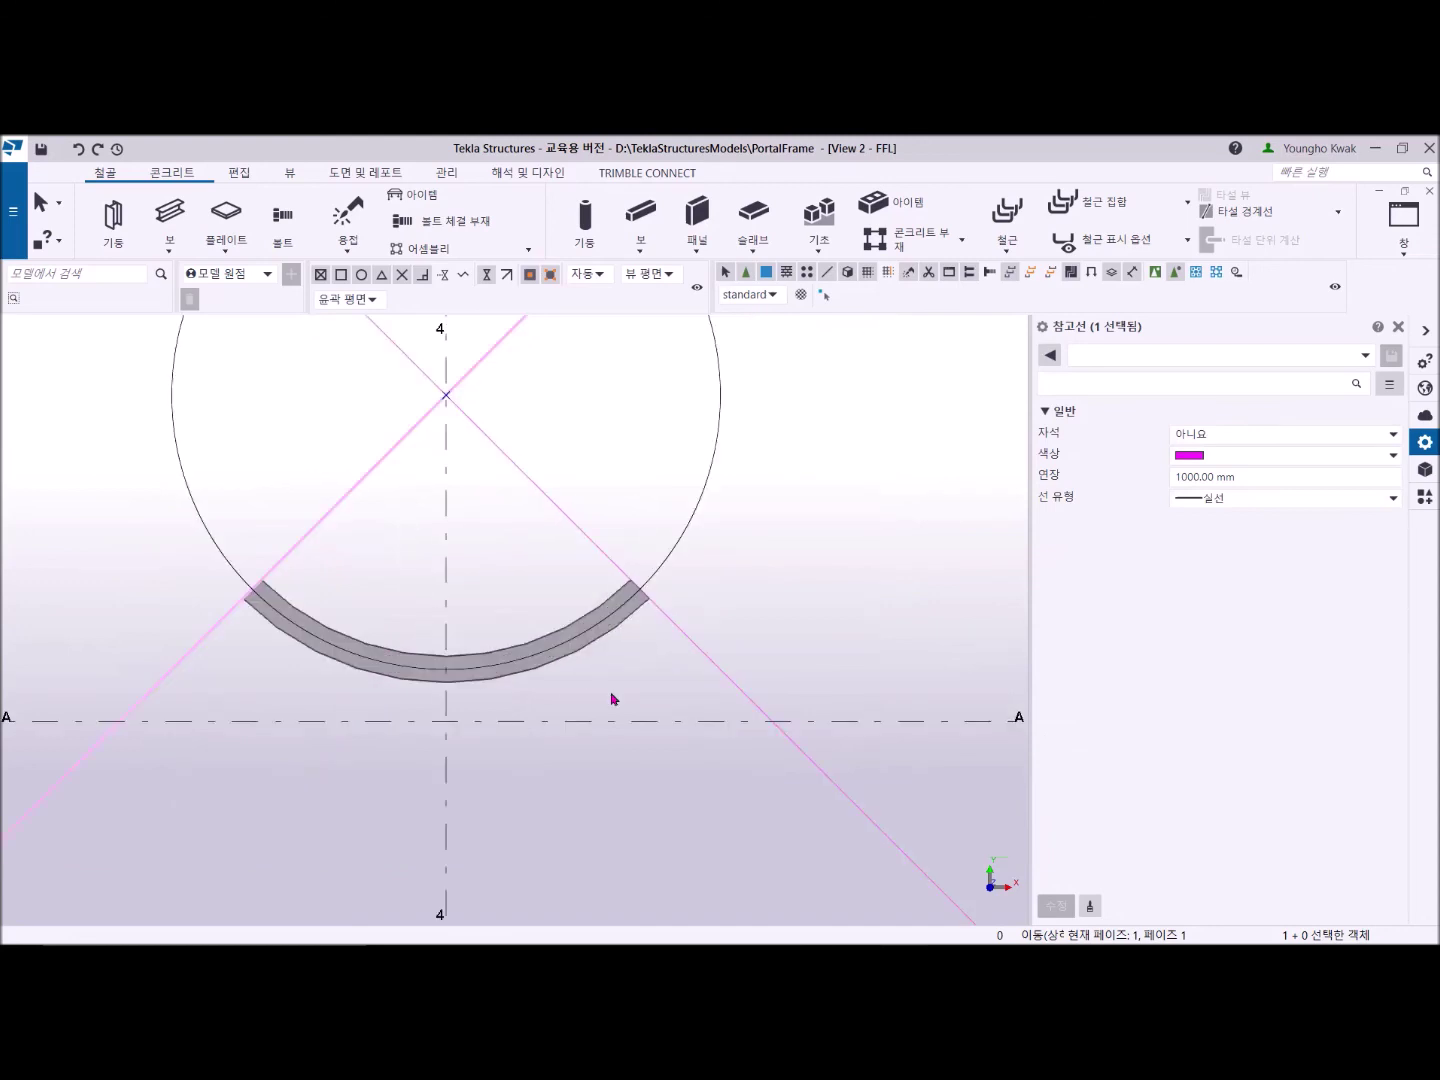
pyautogui.click(607, 637)
pyautogui.scroll(3, 1147, 611)
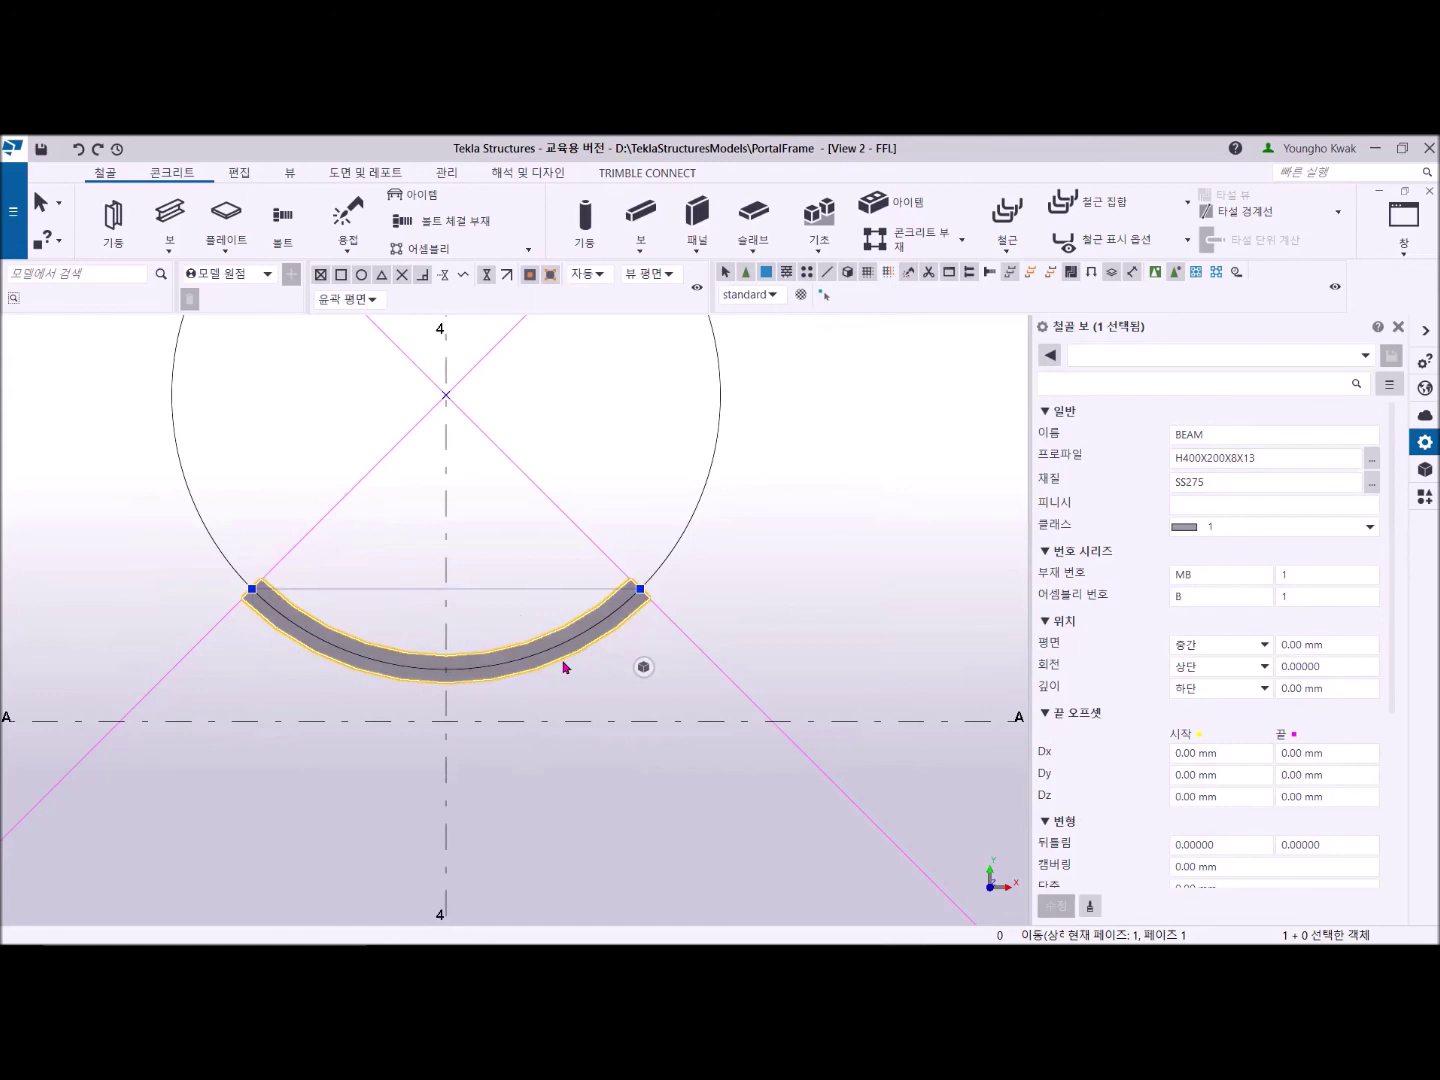
pyautogui.click(604, 692)
pyautogui.moveTo(418, 668); pyautogui.dragTo(428, 657, button='middle')
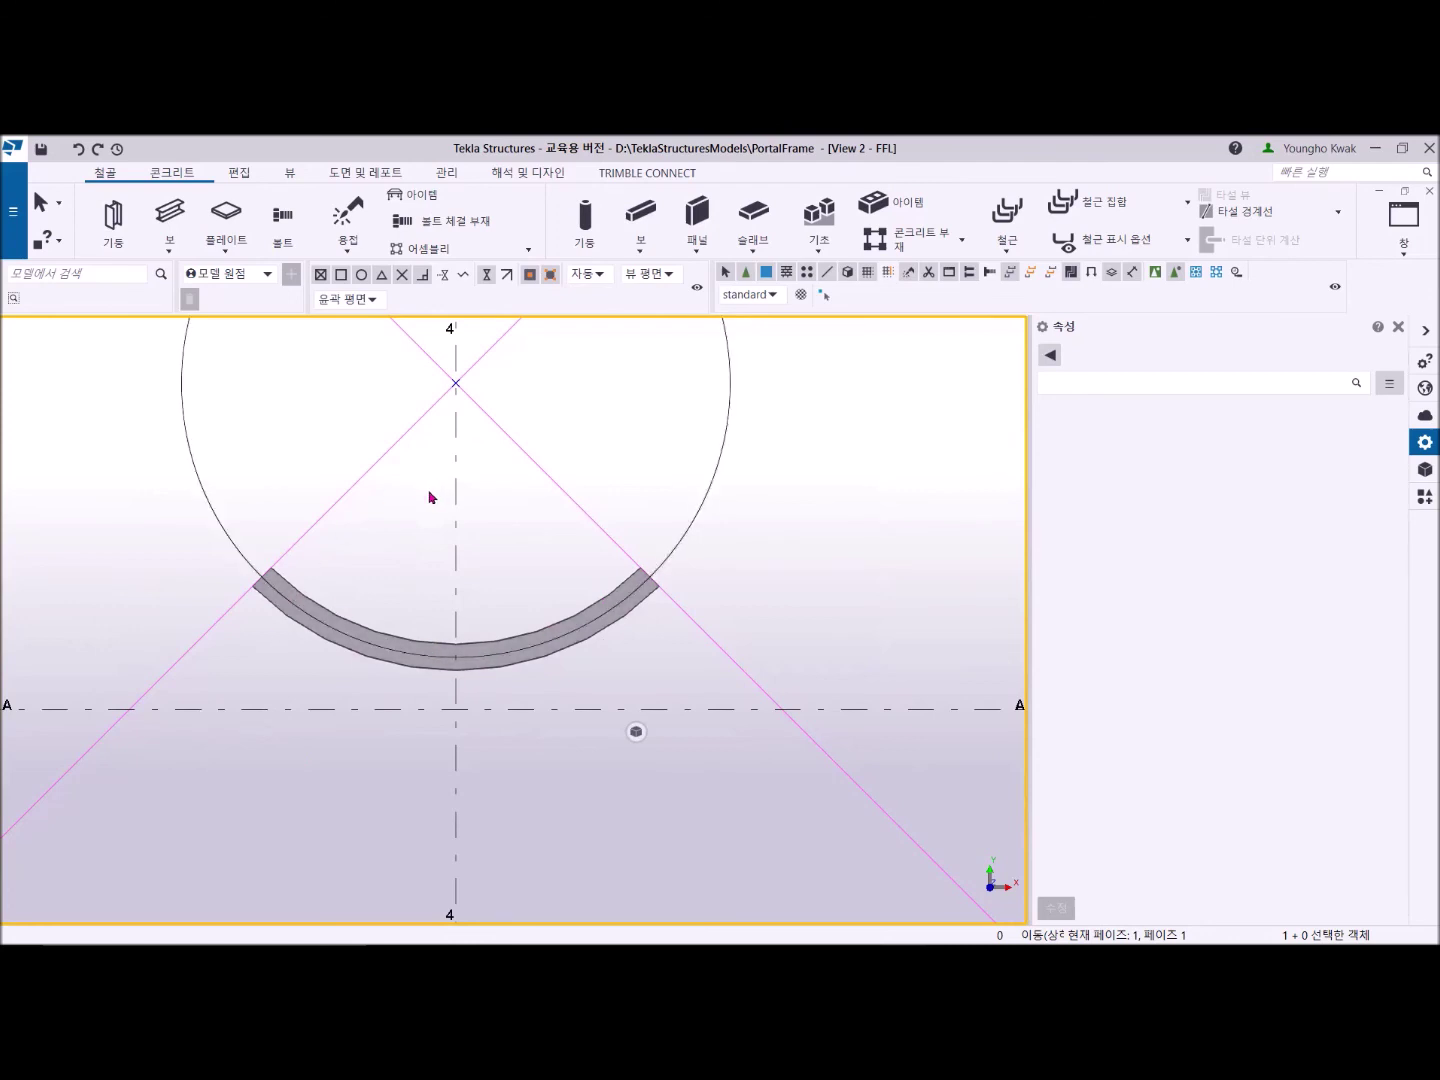
# Create four copies of the lower-left diagonal construction line with Copy - Rotate, at 25° intervals about the Z axis through the circle's centre.
pyautogui.click(396, 447)
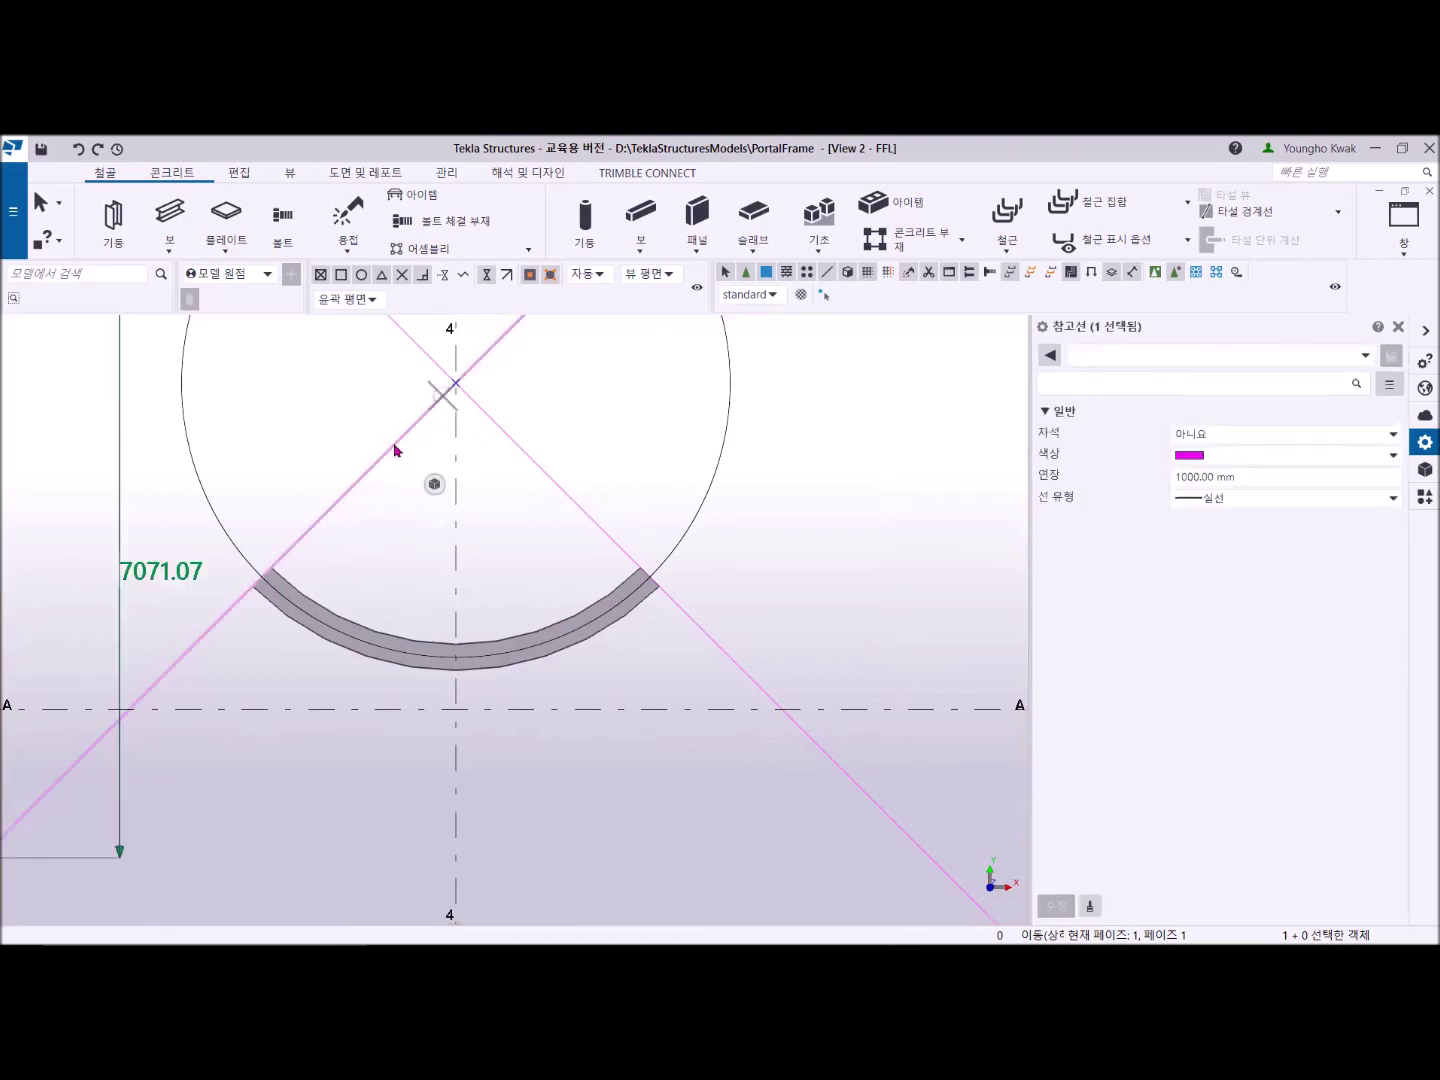
pyautogui.rightClick(544, 373)
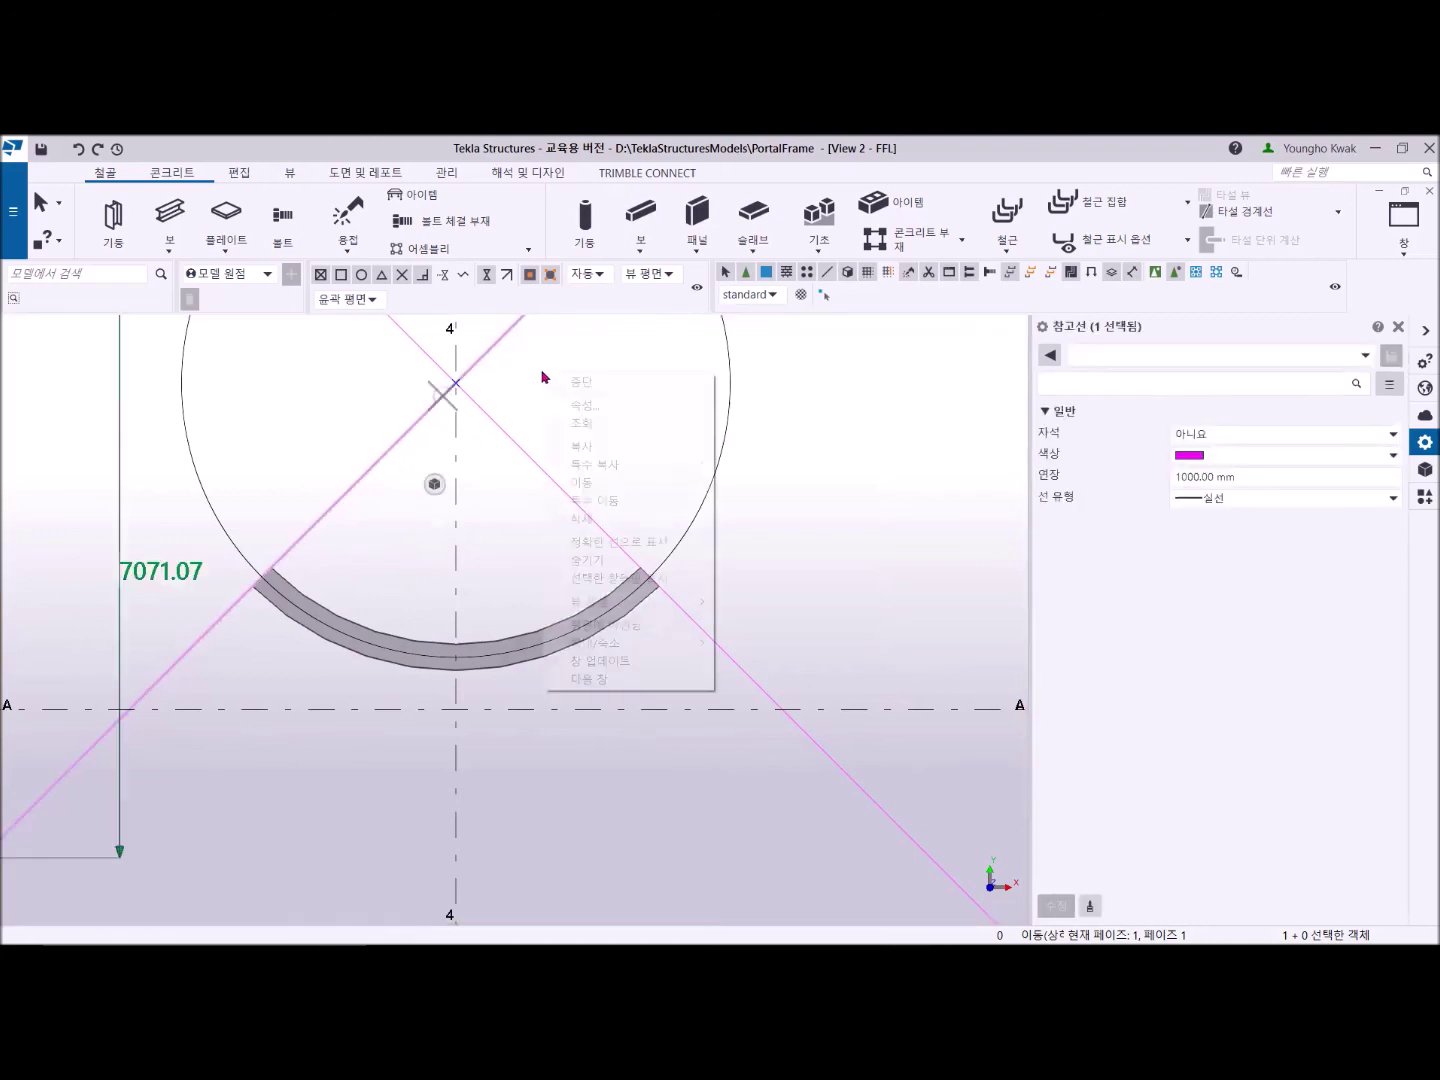
pyautogui.moveTo(630, 464)
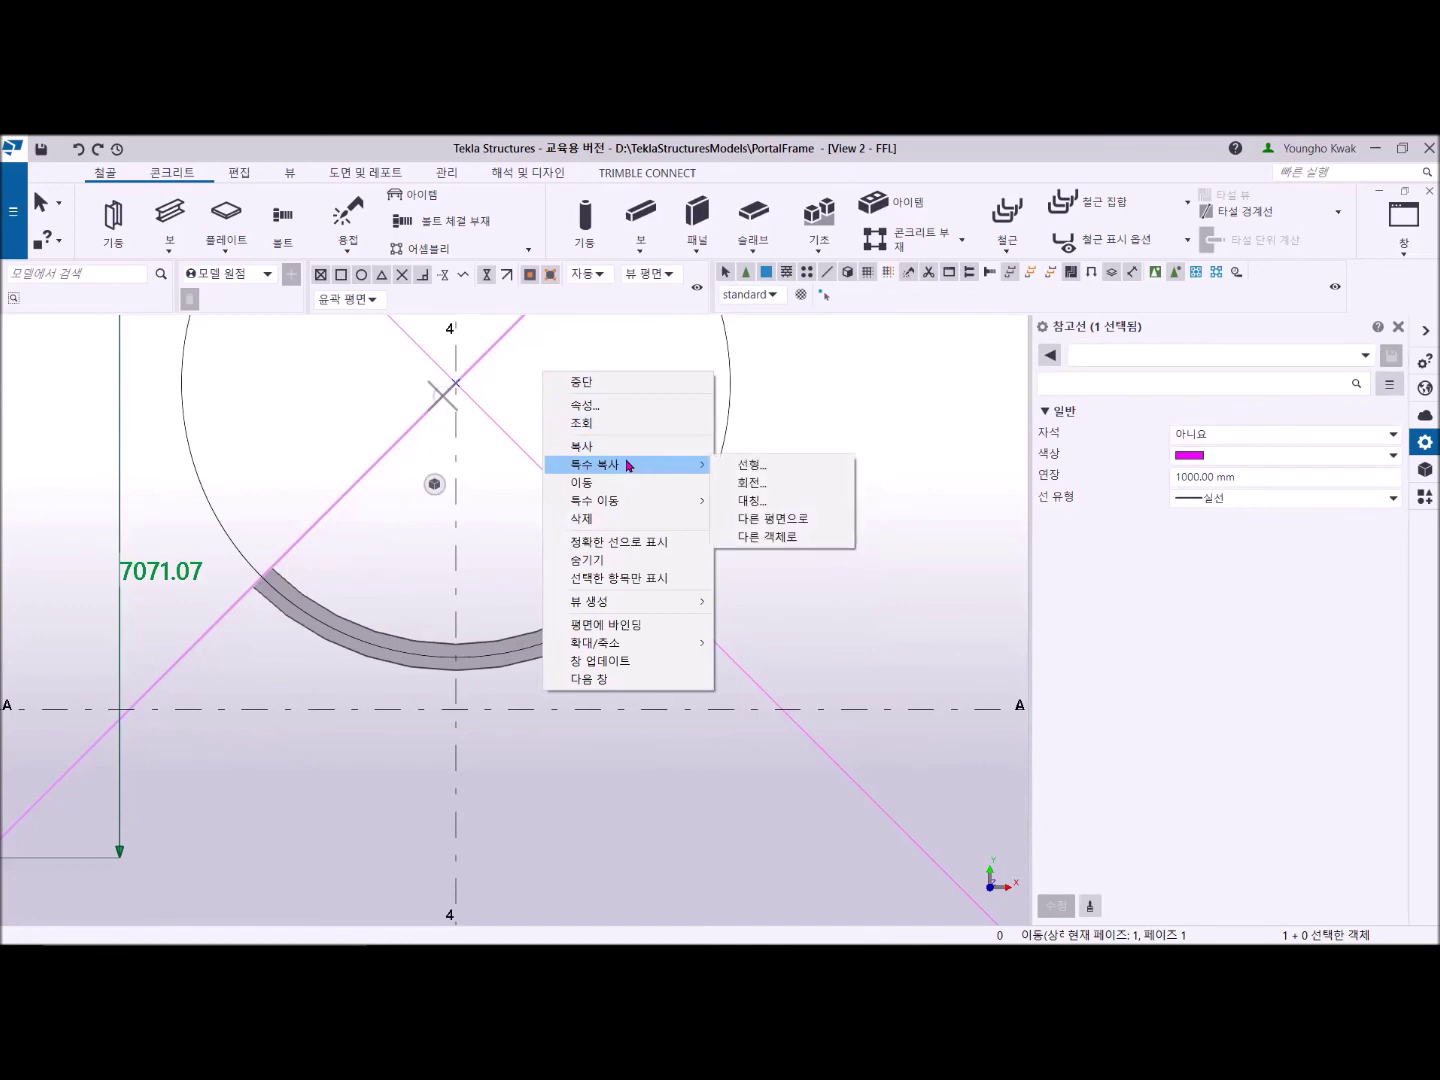
pyautogui.click(758, 484)
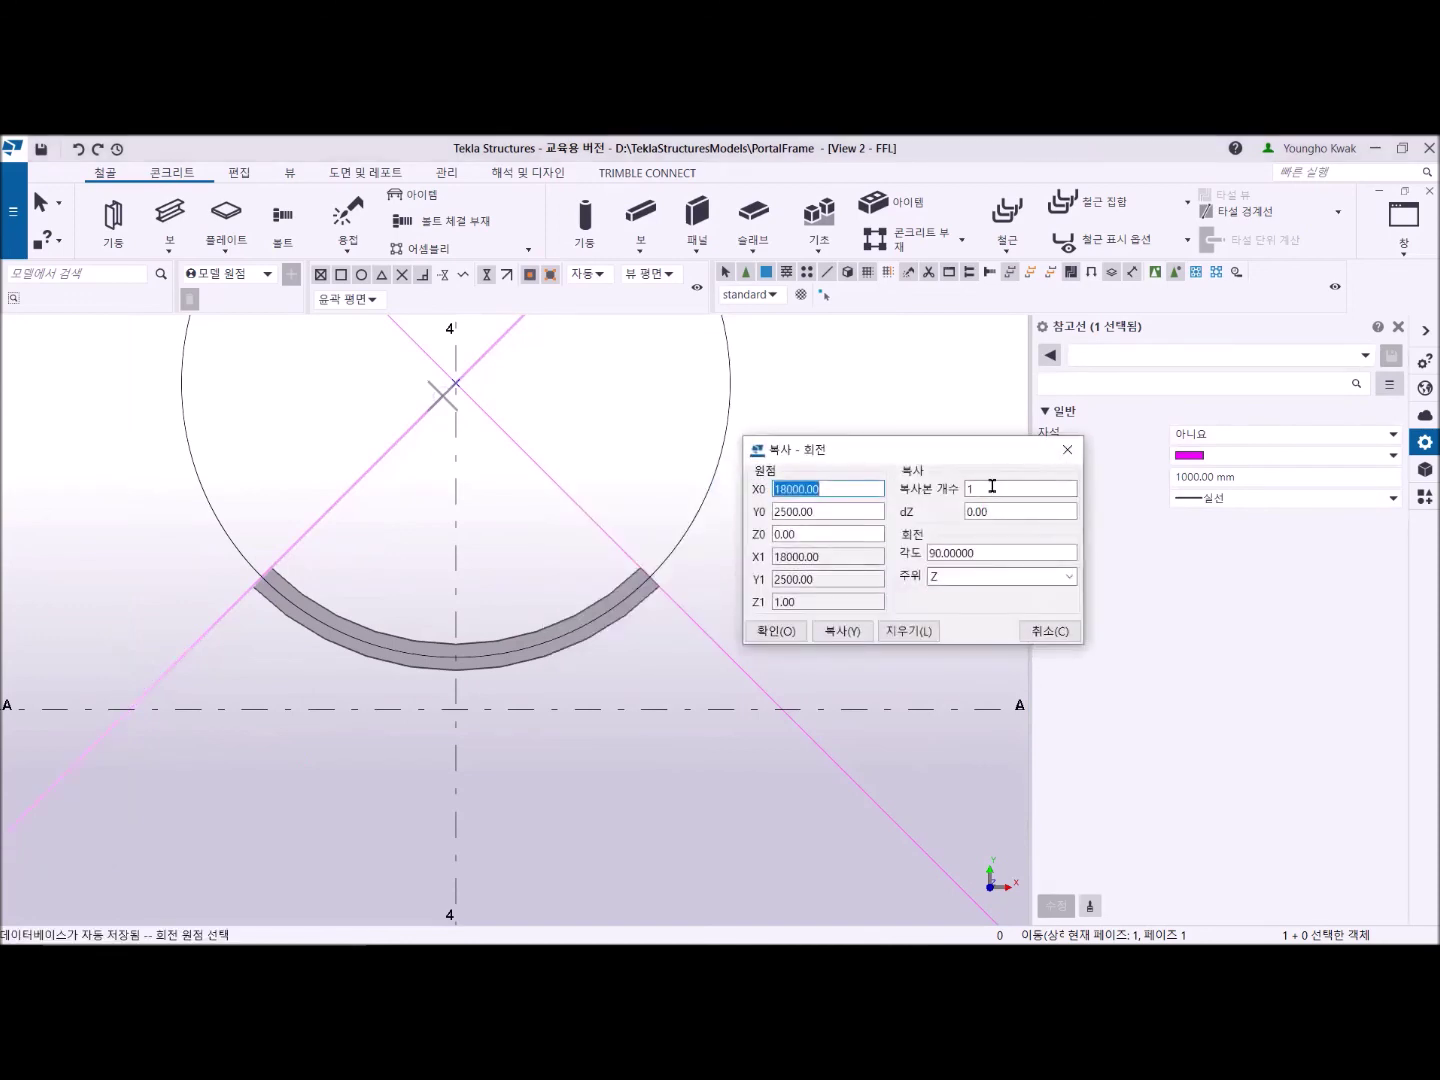
pyautogui.doubleClick(992, 486)
pyautogui.write('4')
pyautogui.moveTo(993, 550); pyautogui.dragTo(890, 549)
pyautogui.write('25')
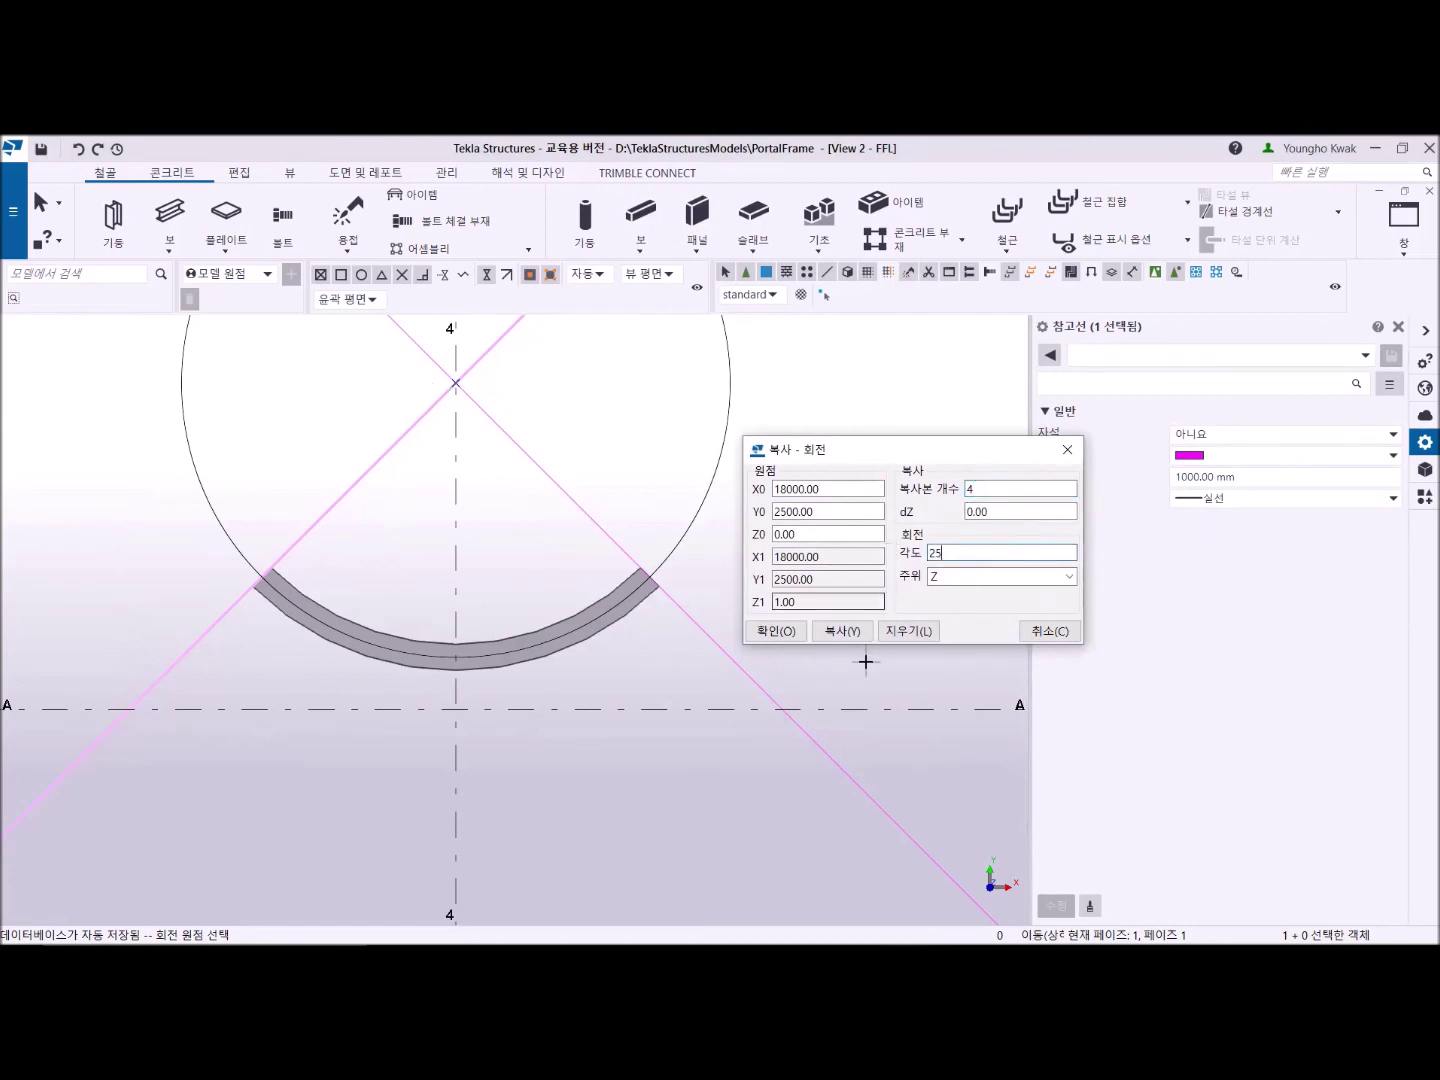
pyautogui.click(456, 382)
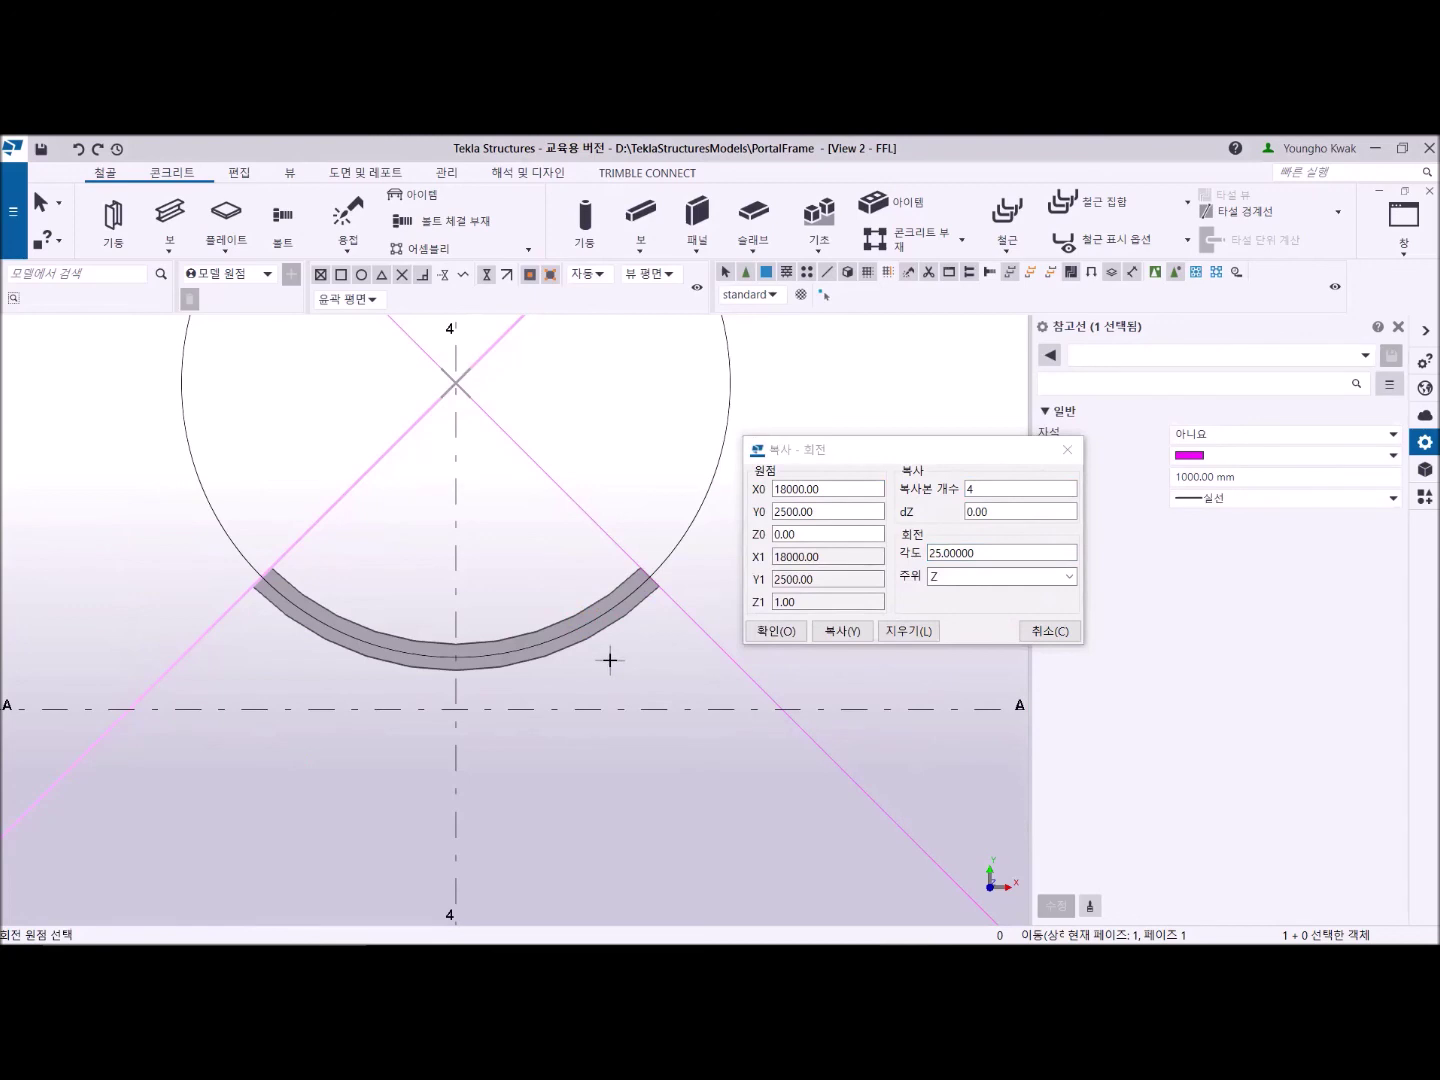
pyautogui.click(836, 632)
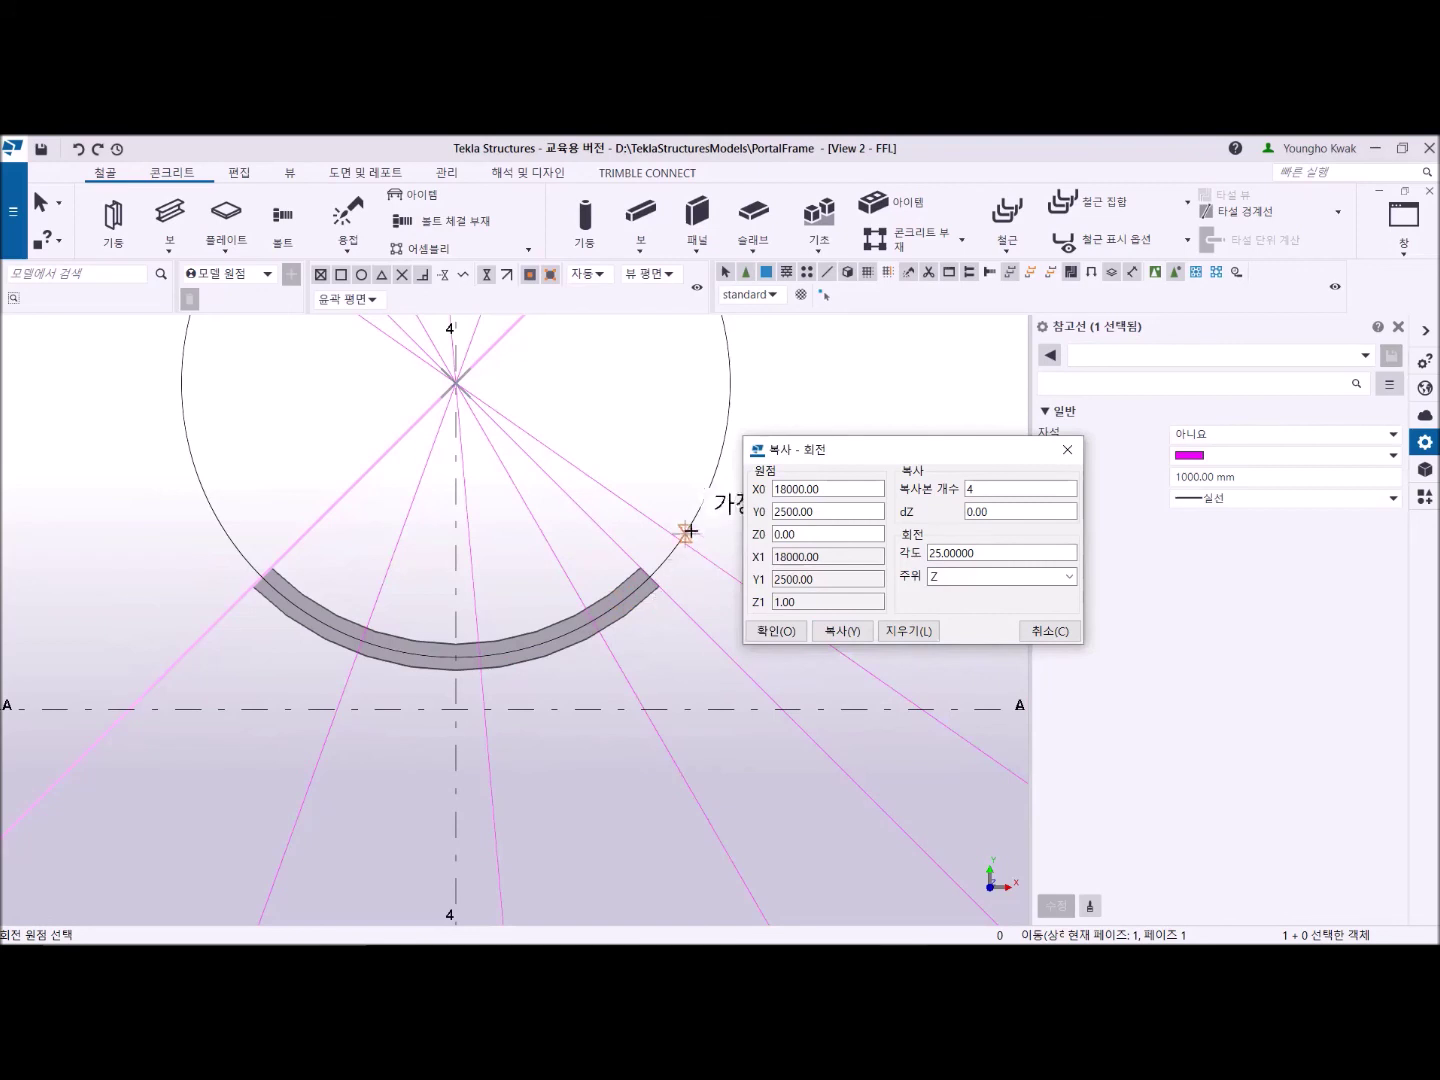
pyautogui.rightClick(820, 354)
pyautogui.click(856, 366)
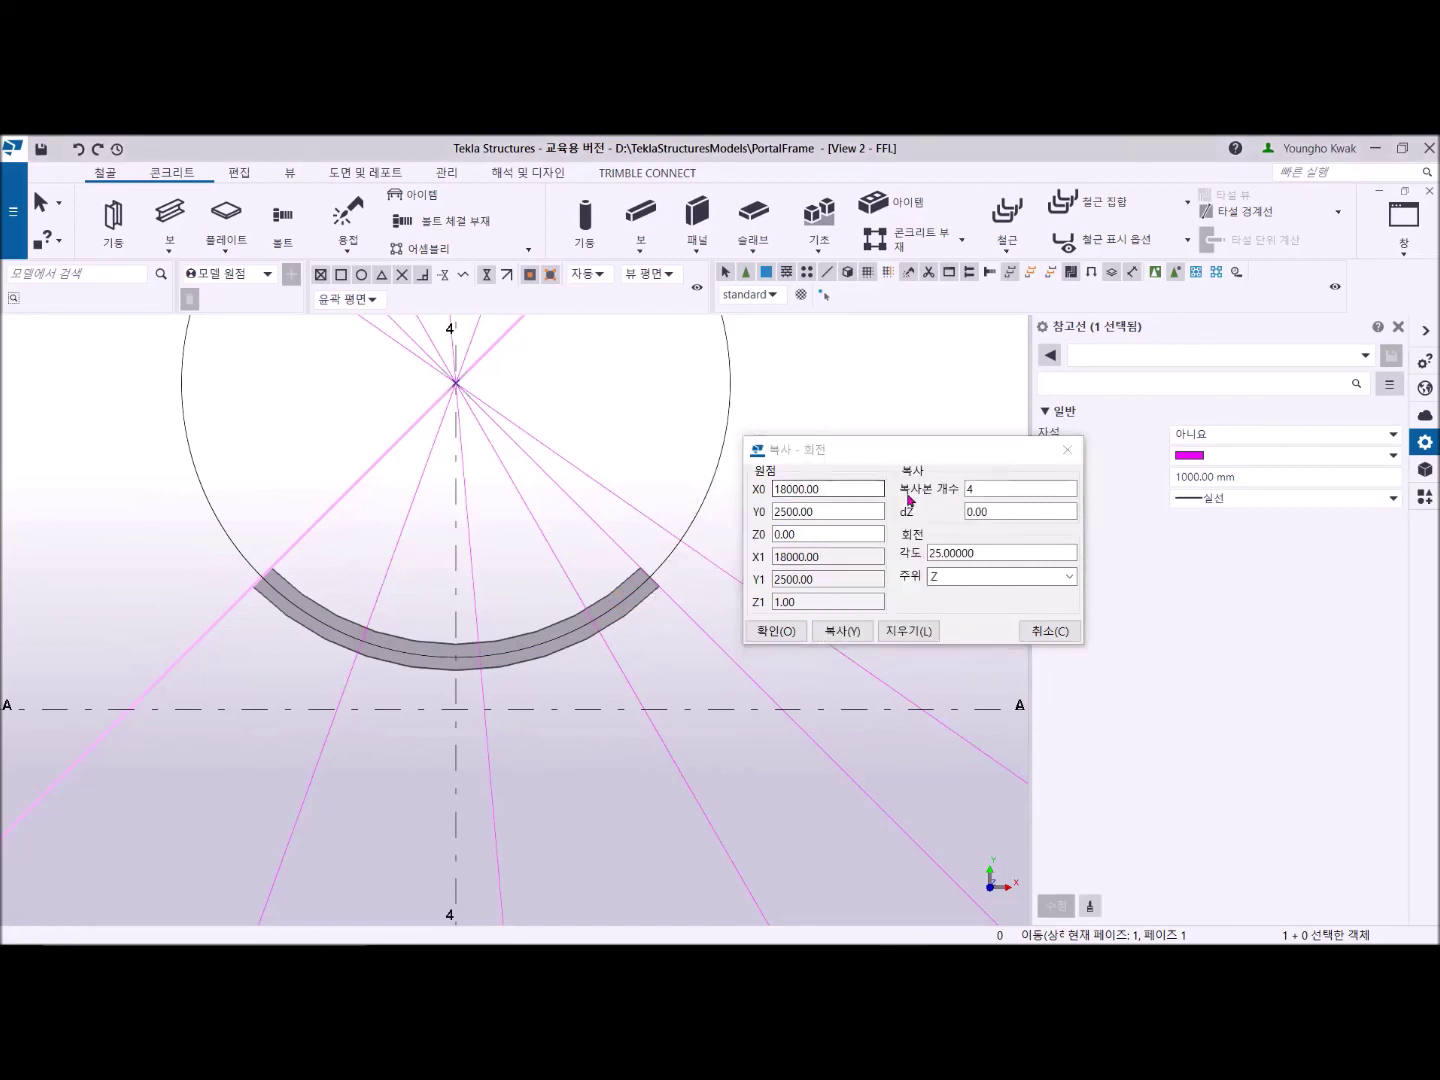
# Stretch the curved beam's right end along the circle to its intersection with the outermost rotated construction line.
pyautogui.moveTo(938, 449); pyautogui.dragTo(1153, 449)
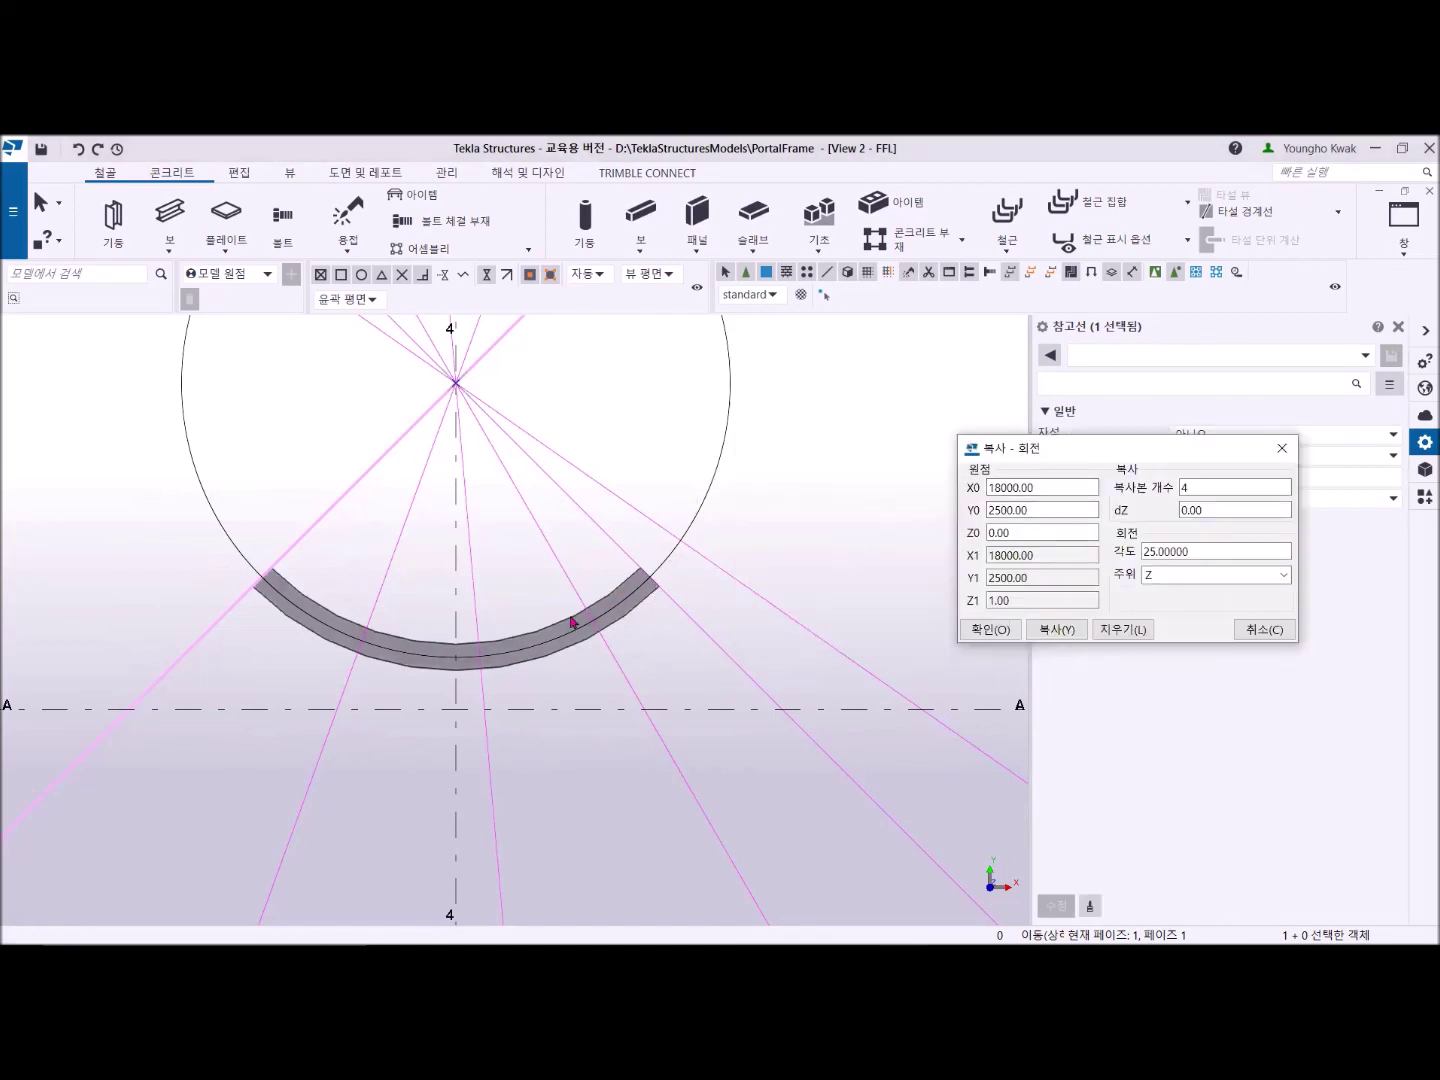
pyautogui.scroll(2, 572, 624)
pyautogui.click(676, 600)
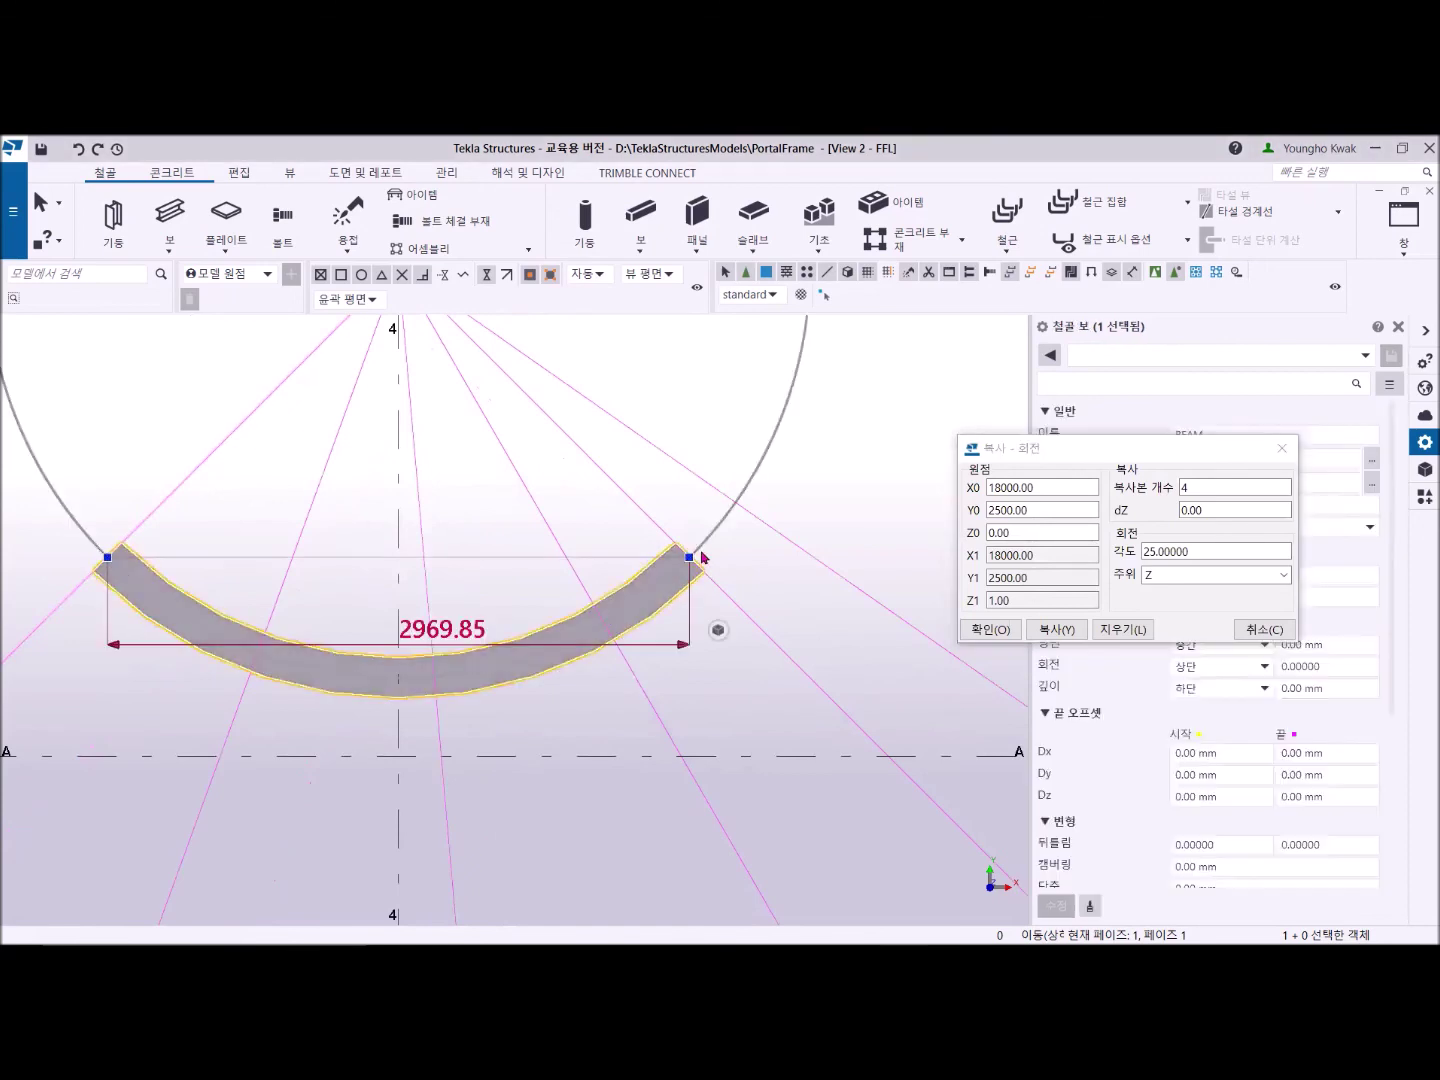
pyautogui.moveTo(699, 557); pyautogui.dragTo(736, 503)
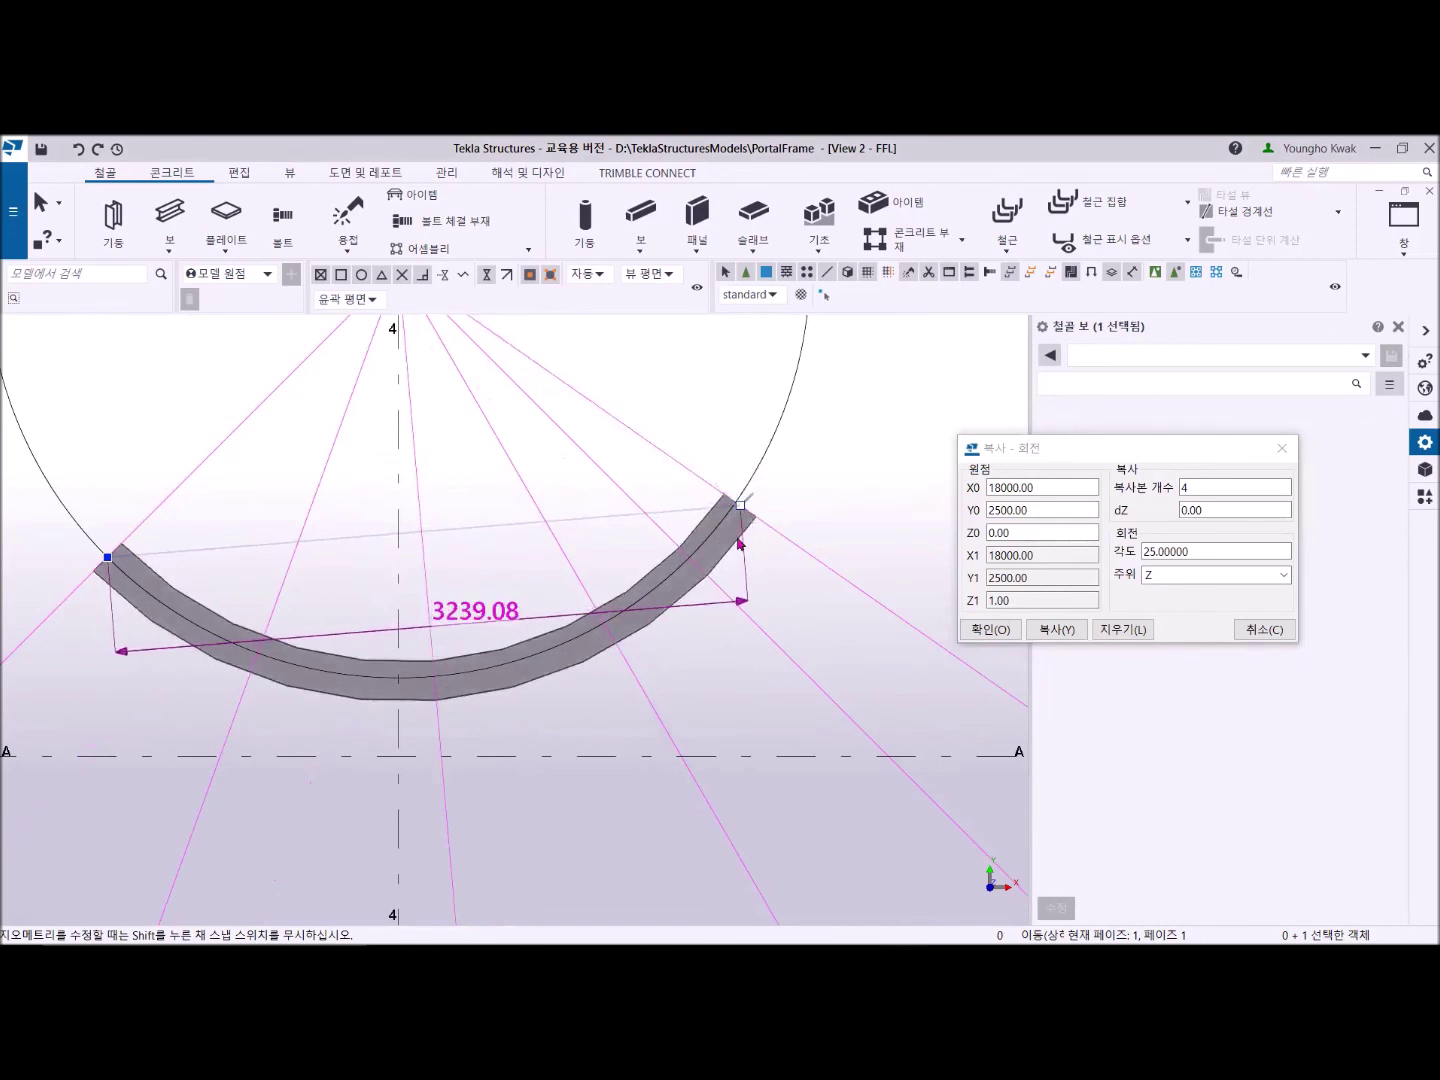
pyautogui.click(758, 590)
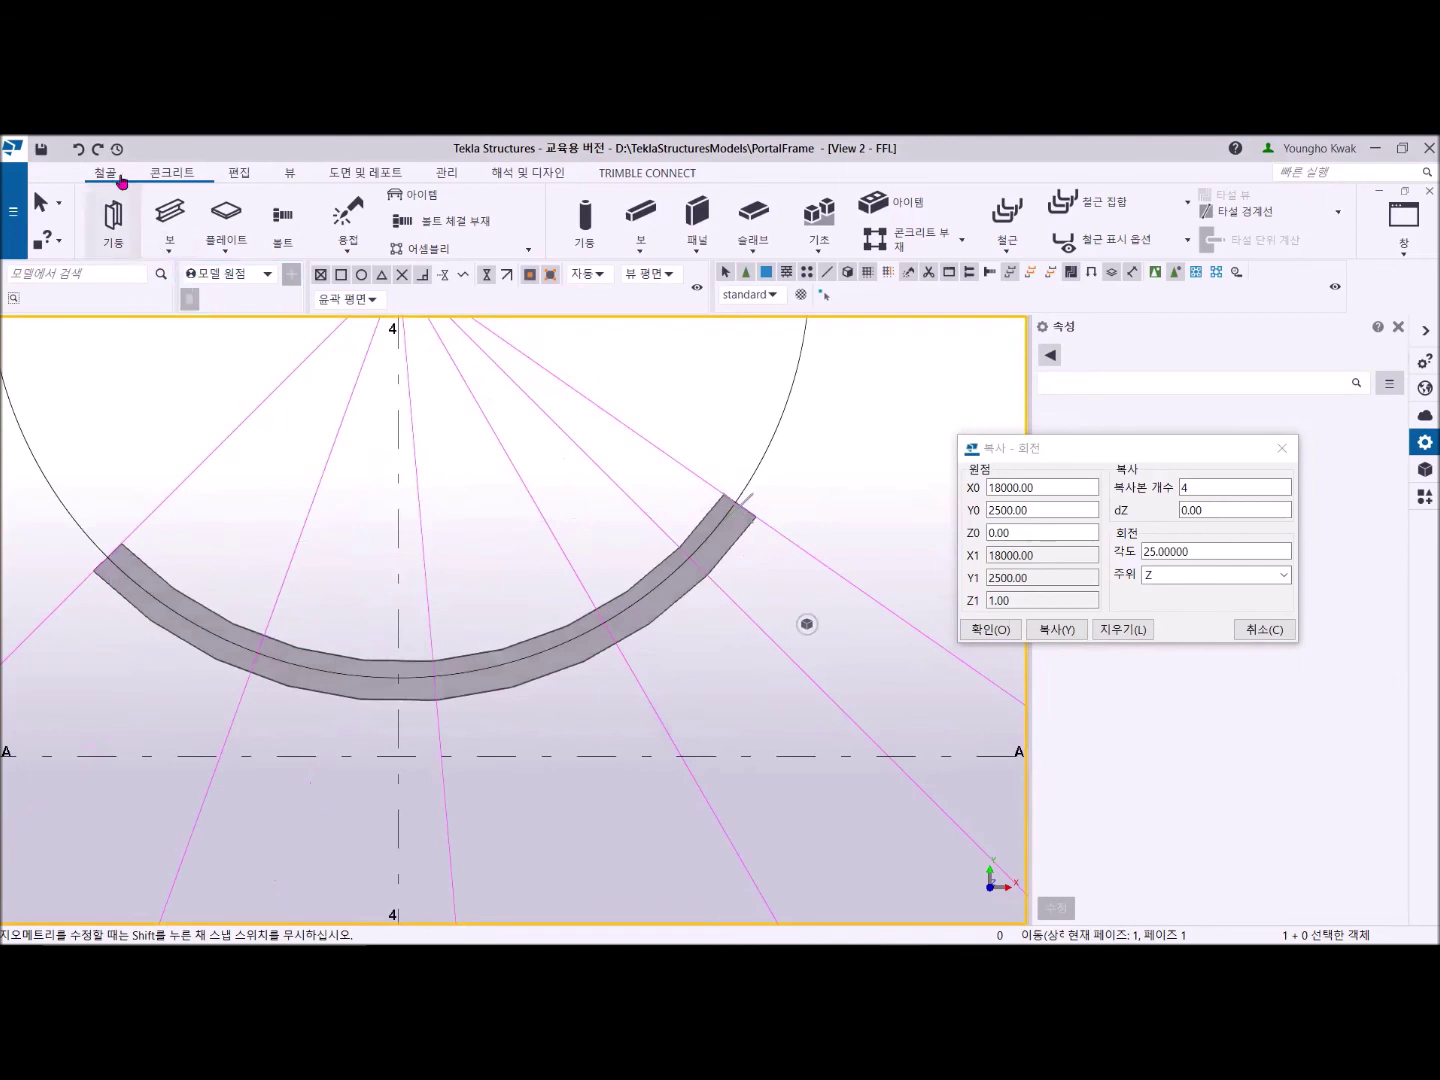
# Undo the curved beam's end stretch and the four 25° rotated copies of the construction line.
pyautogui.click(80, 149)
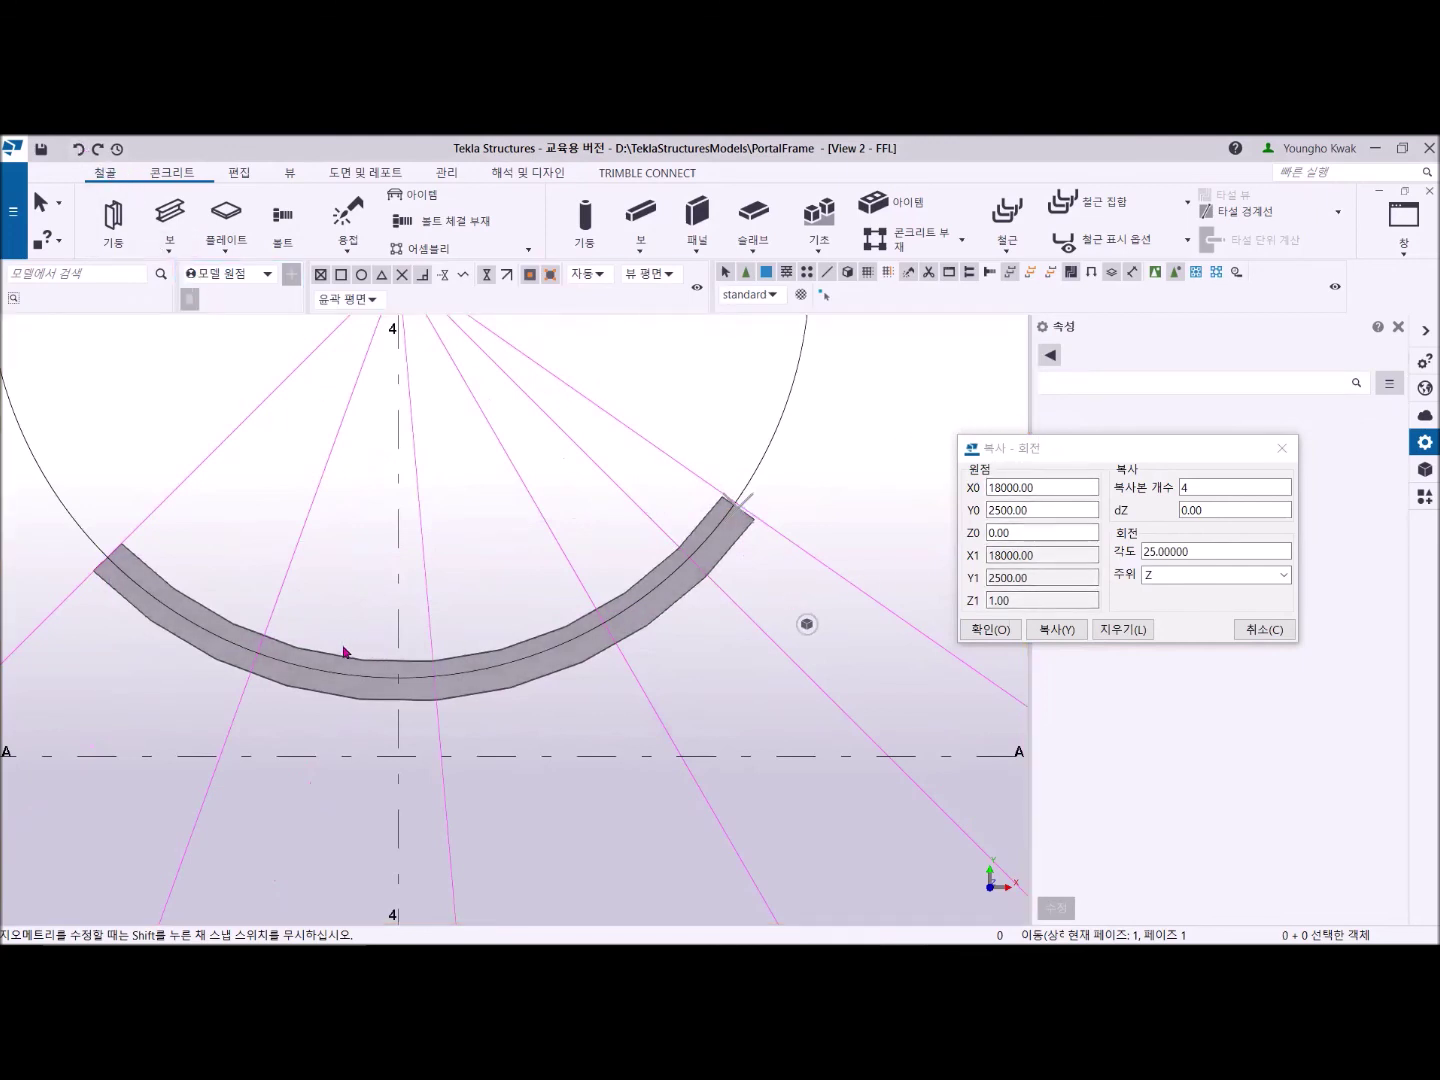
pyautogui.click(79, 149)
pyautogui.click(79, 149)
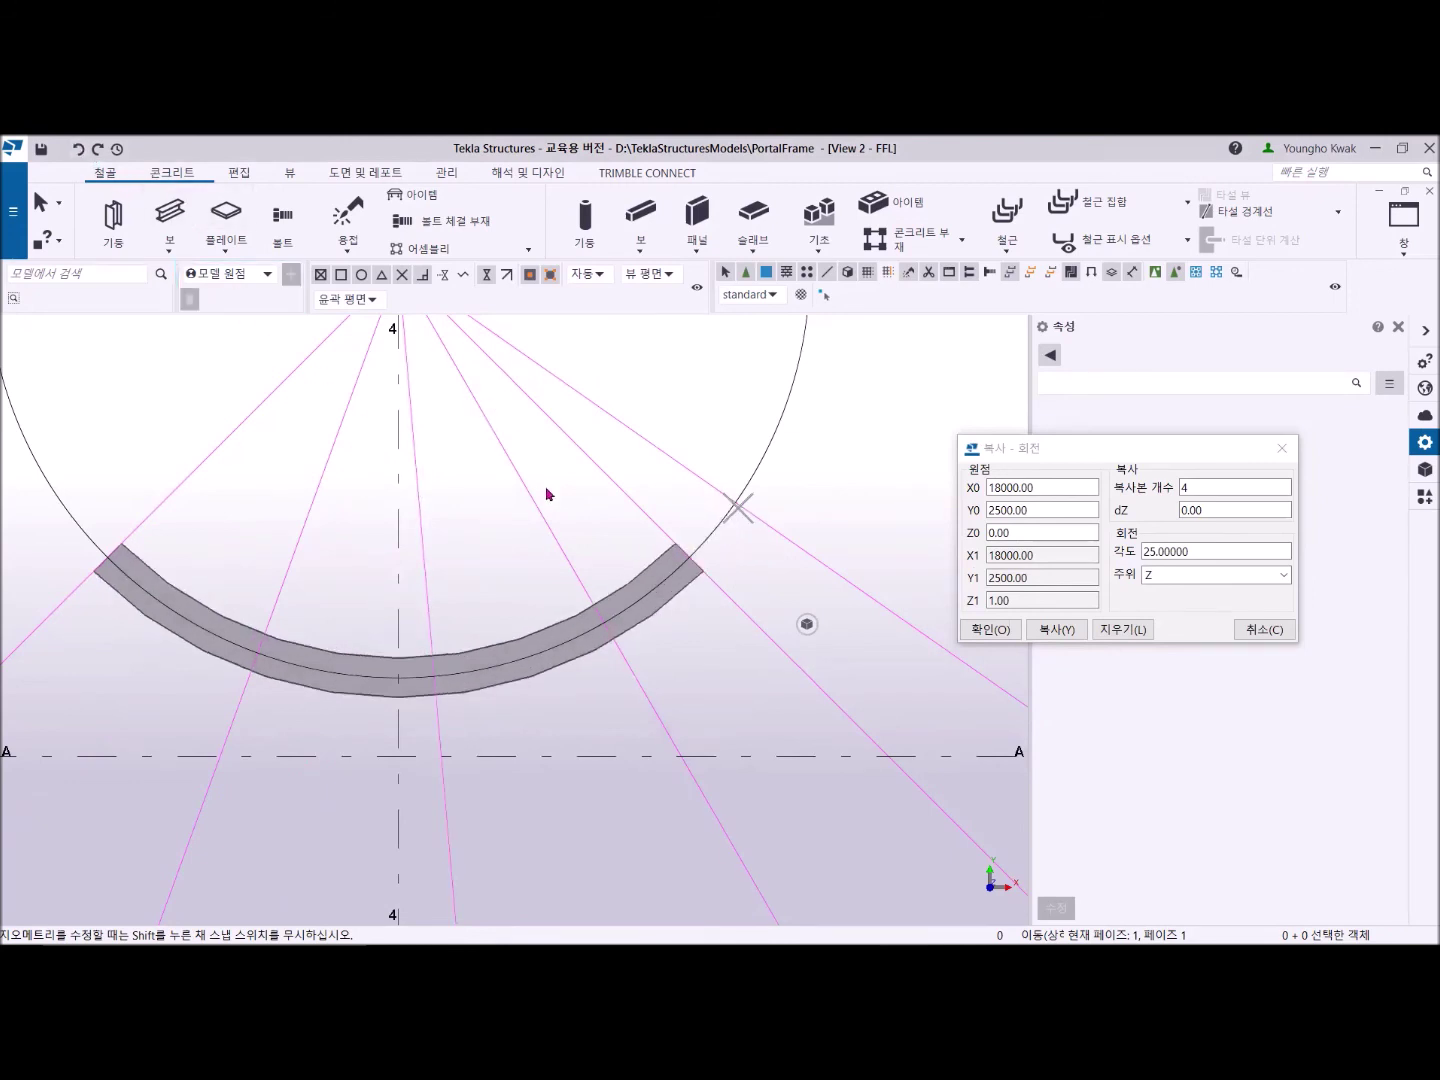
pyautogui.scroll(-3, 661, 489)
pyautogui.moveTo(656, 496); pyautogui.dragTo(640, 564, button='middle')
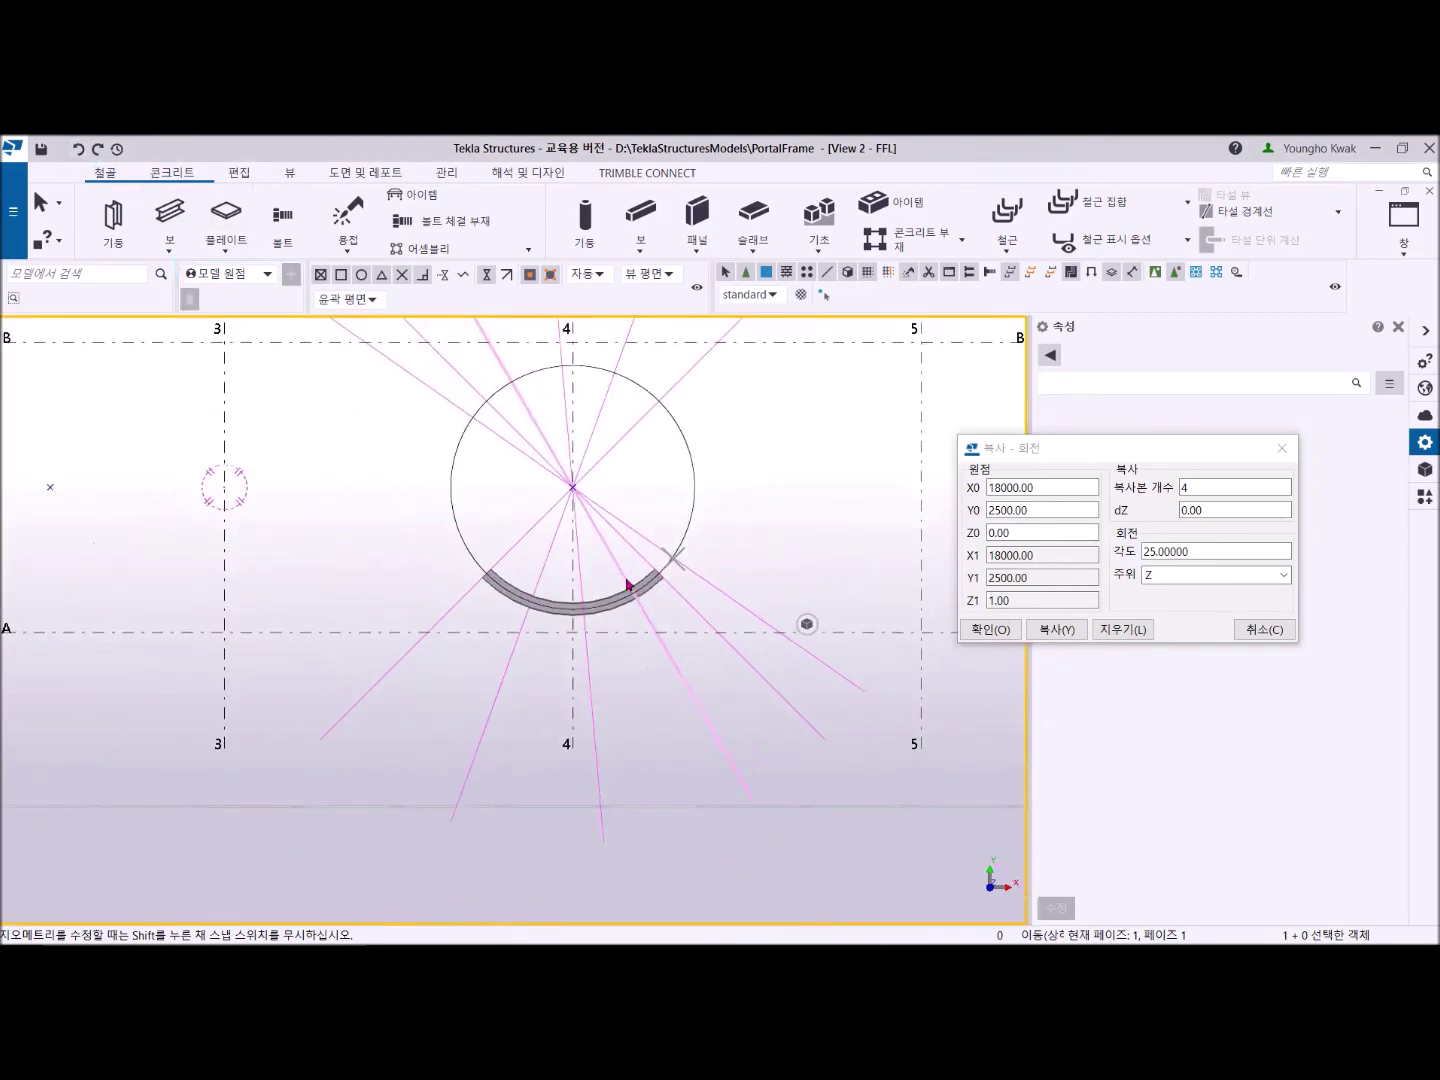
pyautogui.scroll(1, 627, 578)
pyautogui.click(77, 149)
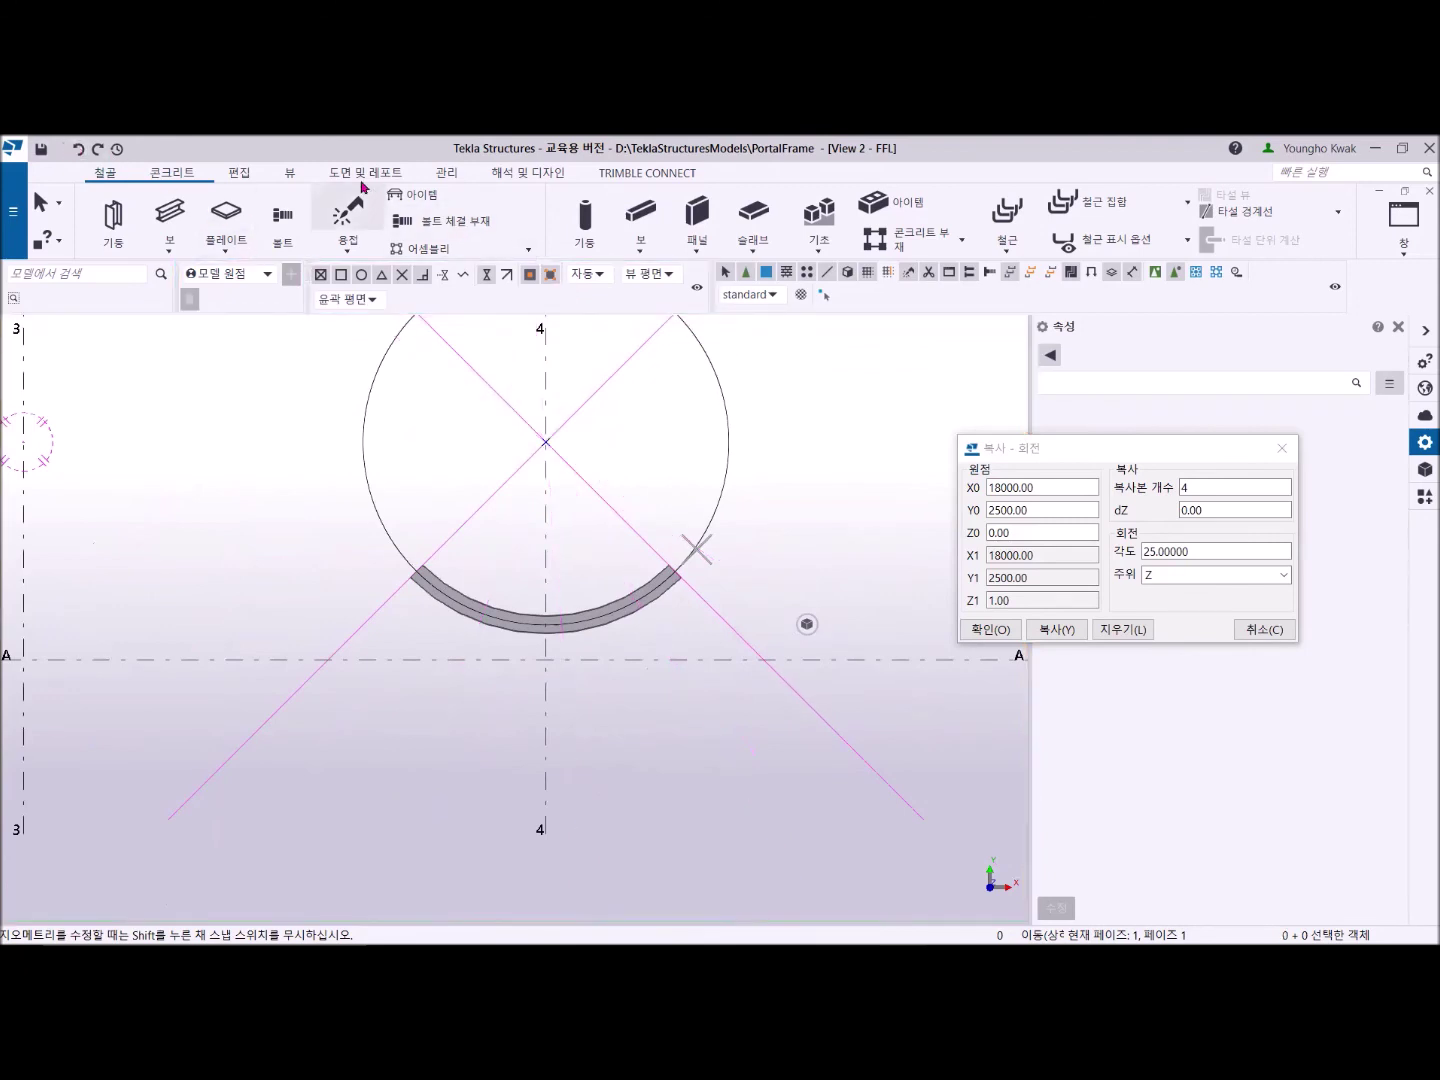
# Measure the angle at the circle's centre between the two ends of the curved beam.
pyautogui.click(241, 173)
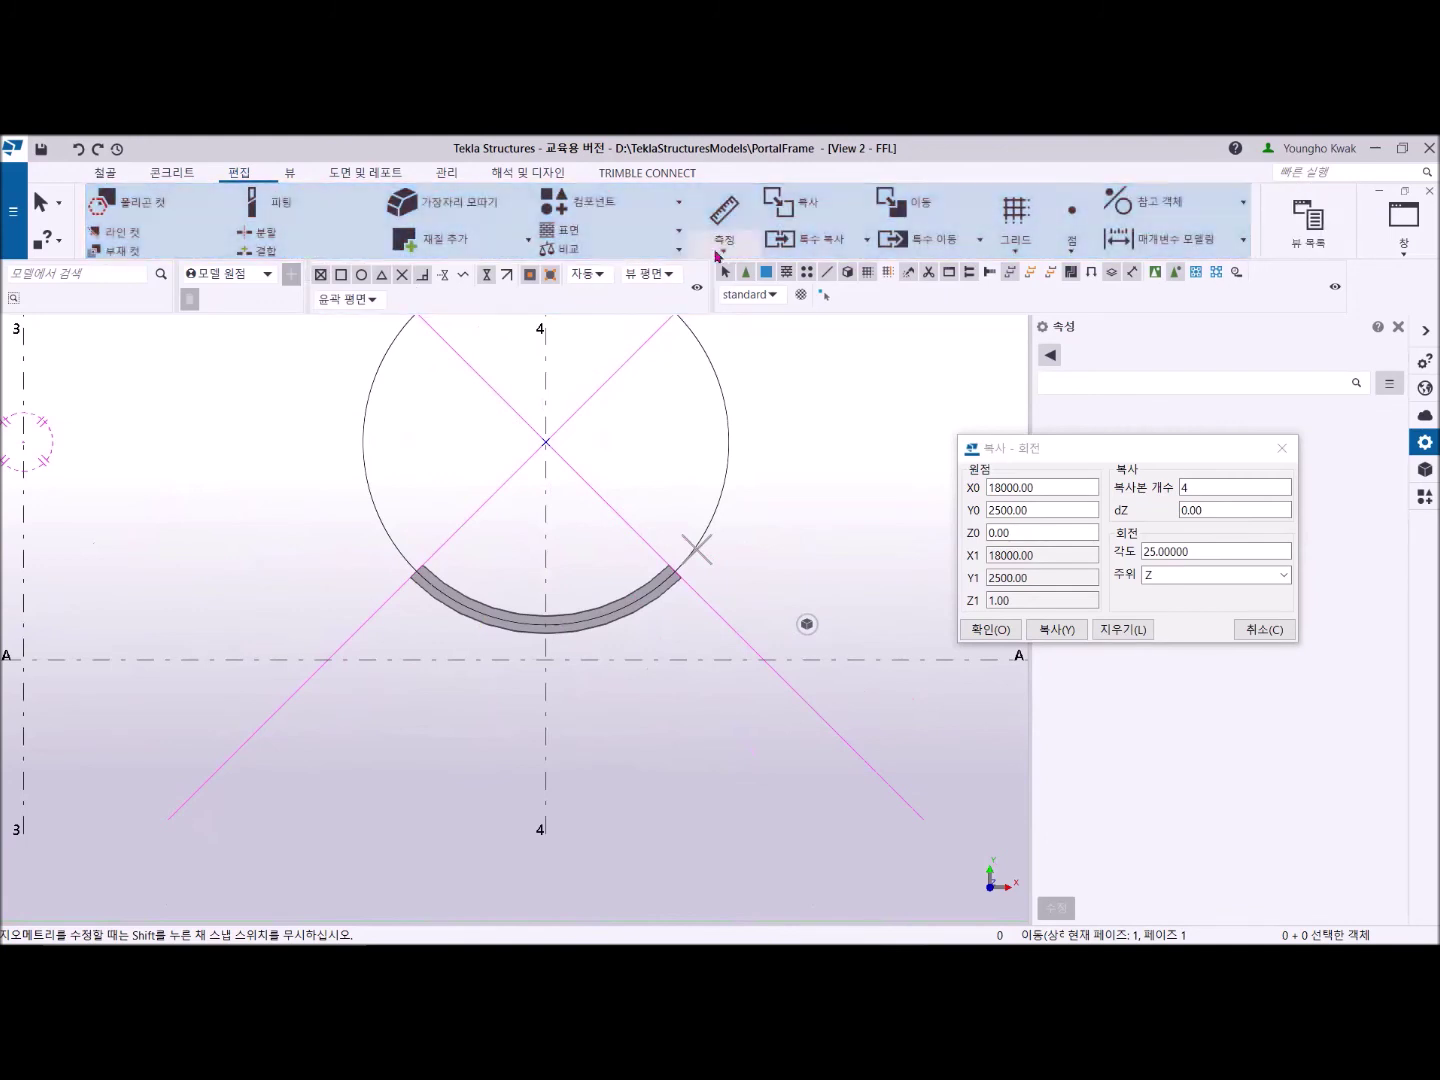
pyautogui.click(725, 245)
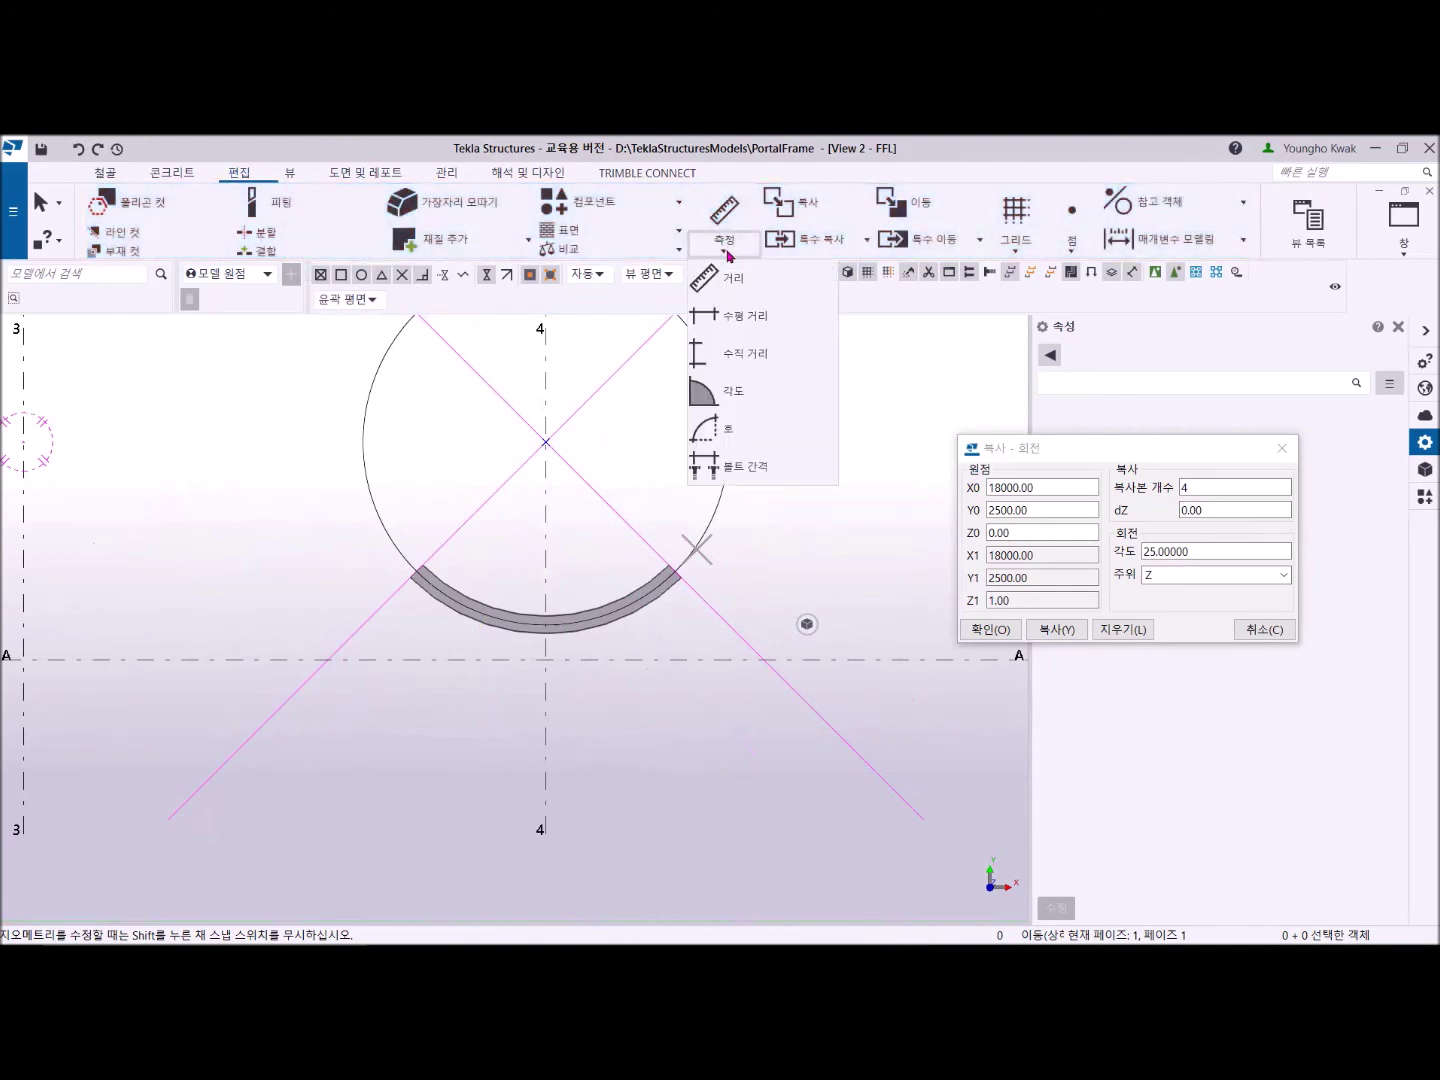
pyautogui.click(730, 390)
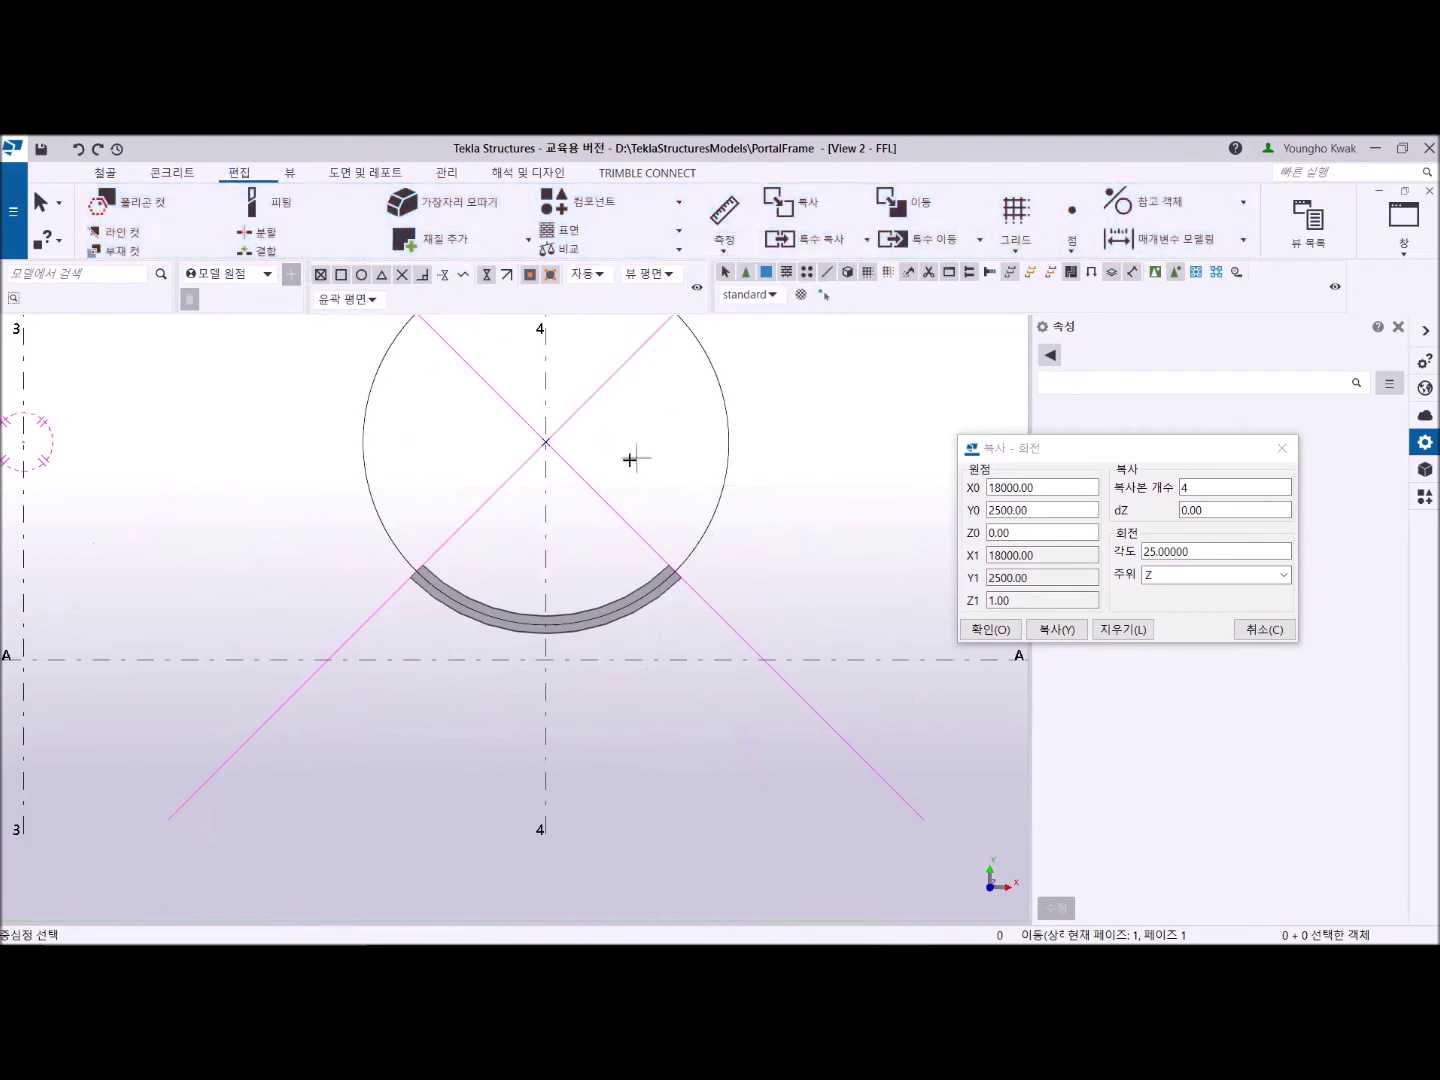
pyautogui.click(547, 439)
pyautogui.click(416, 571)
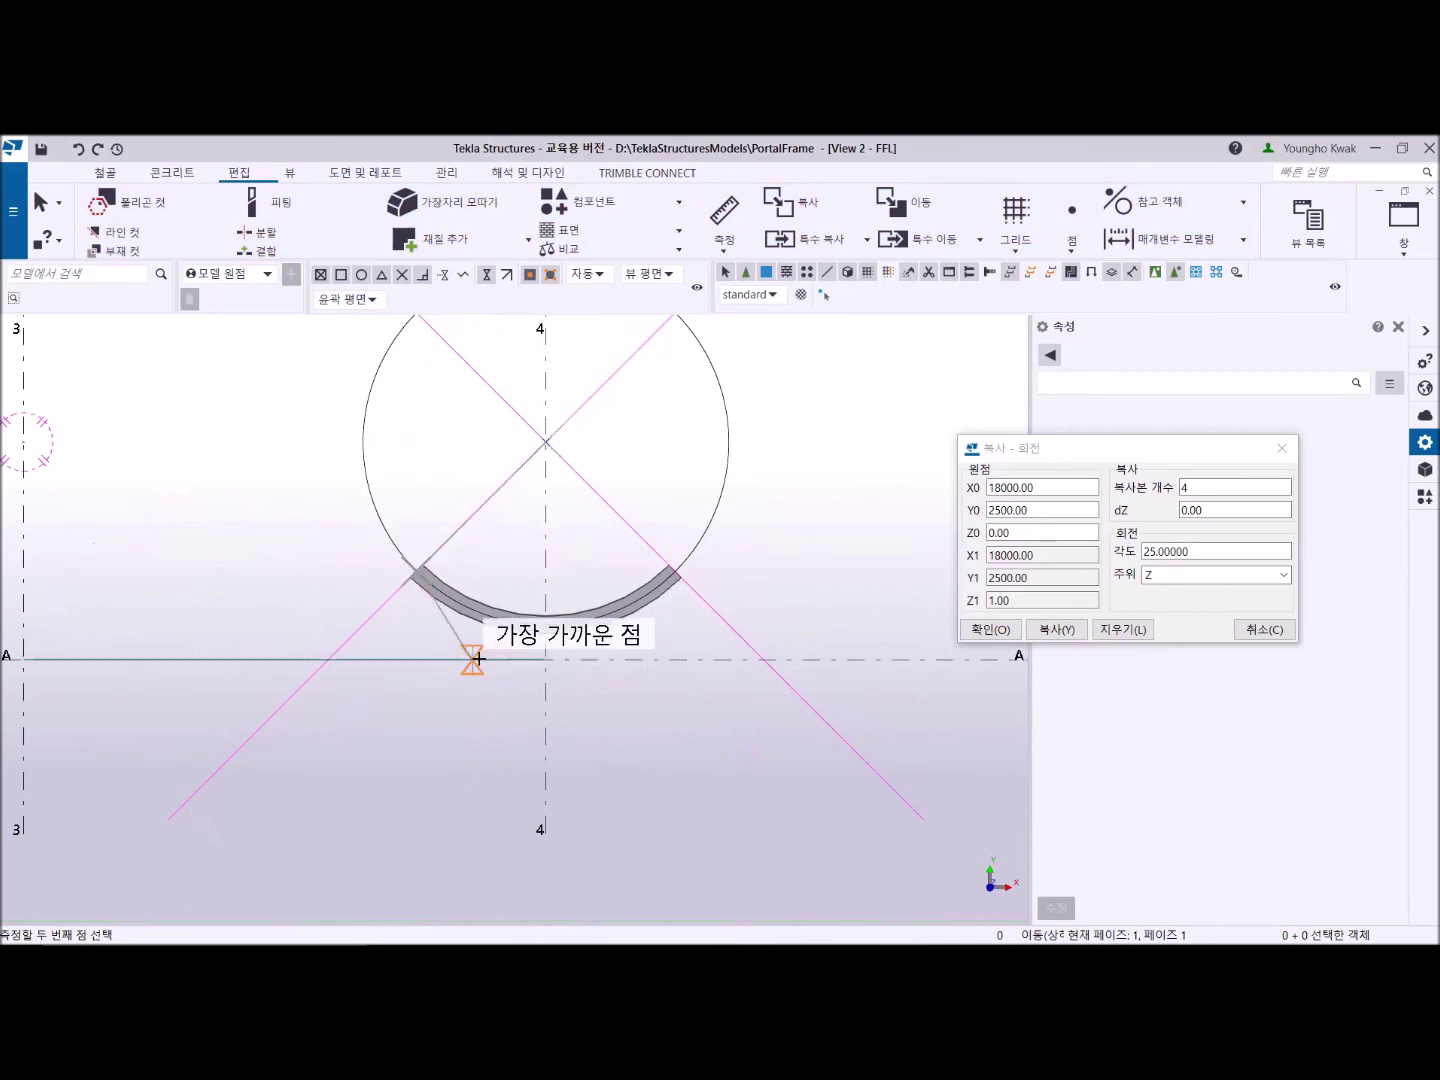
pyautogui.click(678, 573)
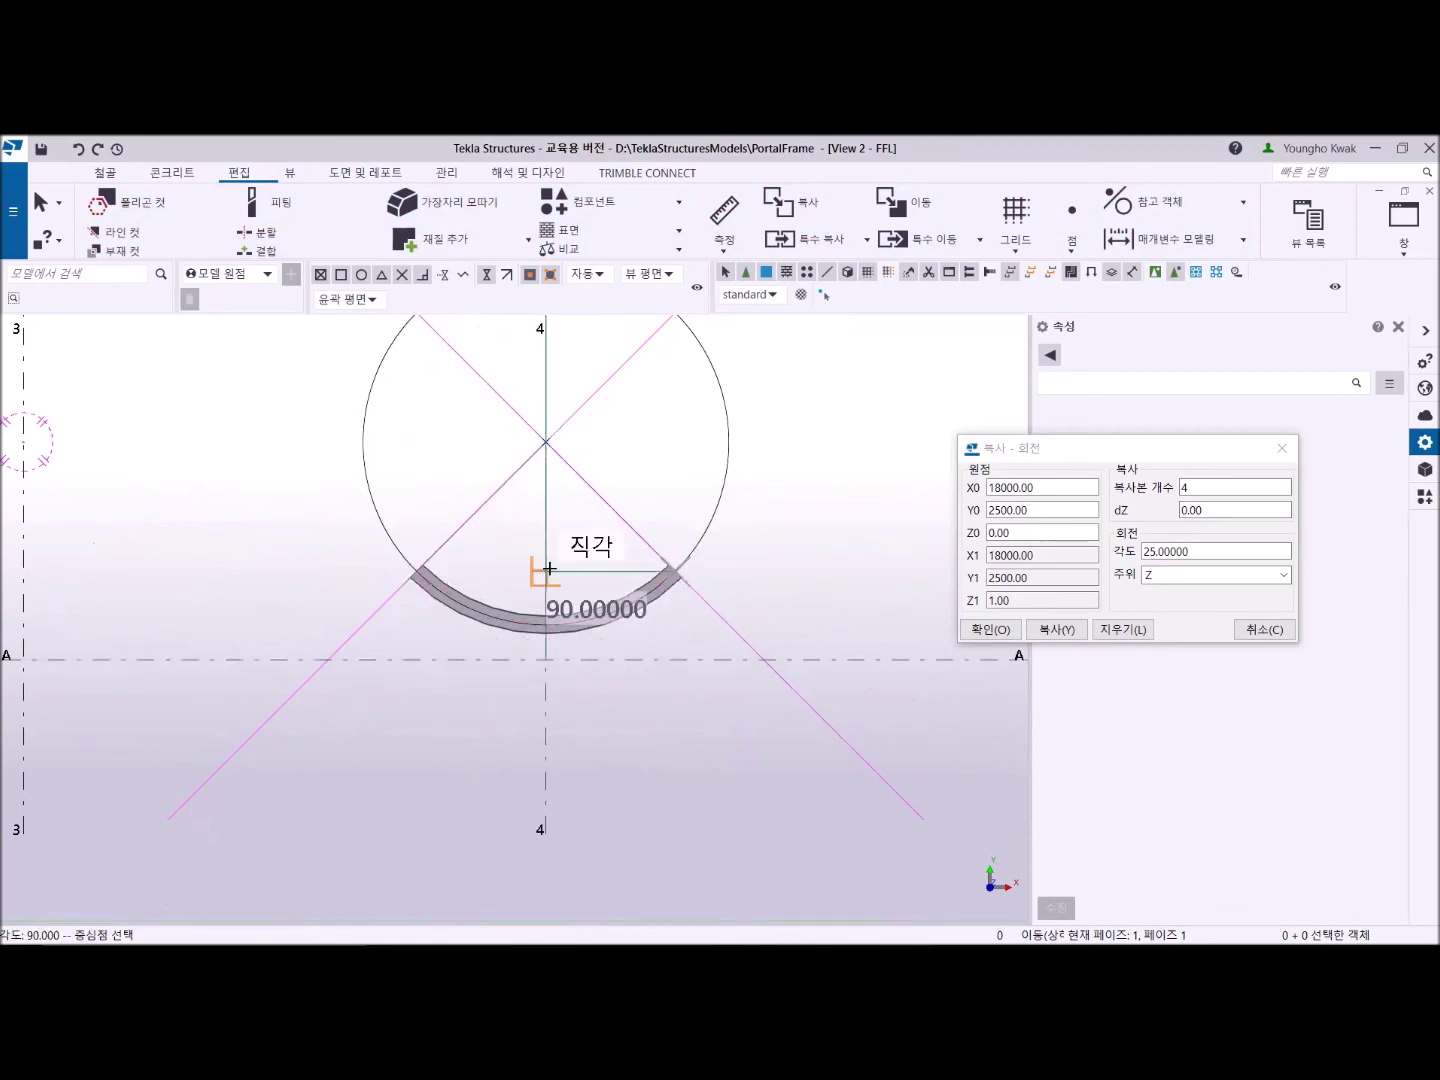
pyautogui.scroll(2, 572, 635)
pyautogui.rightClick(710, 402)
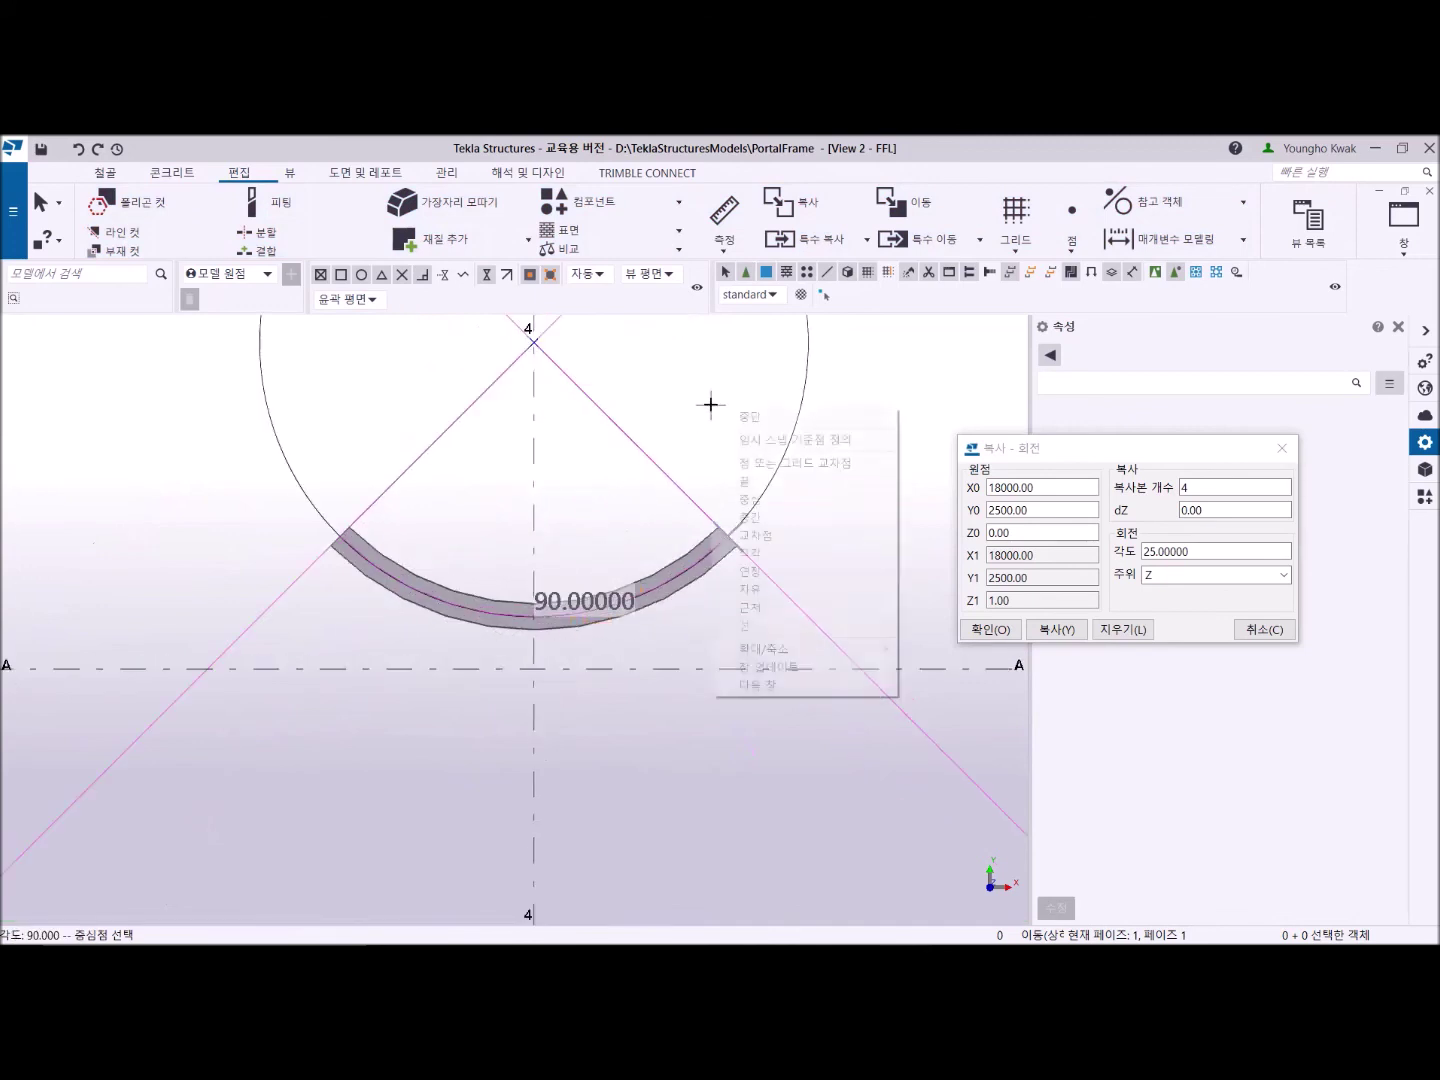
pyautogui.click(730, 414)
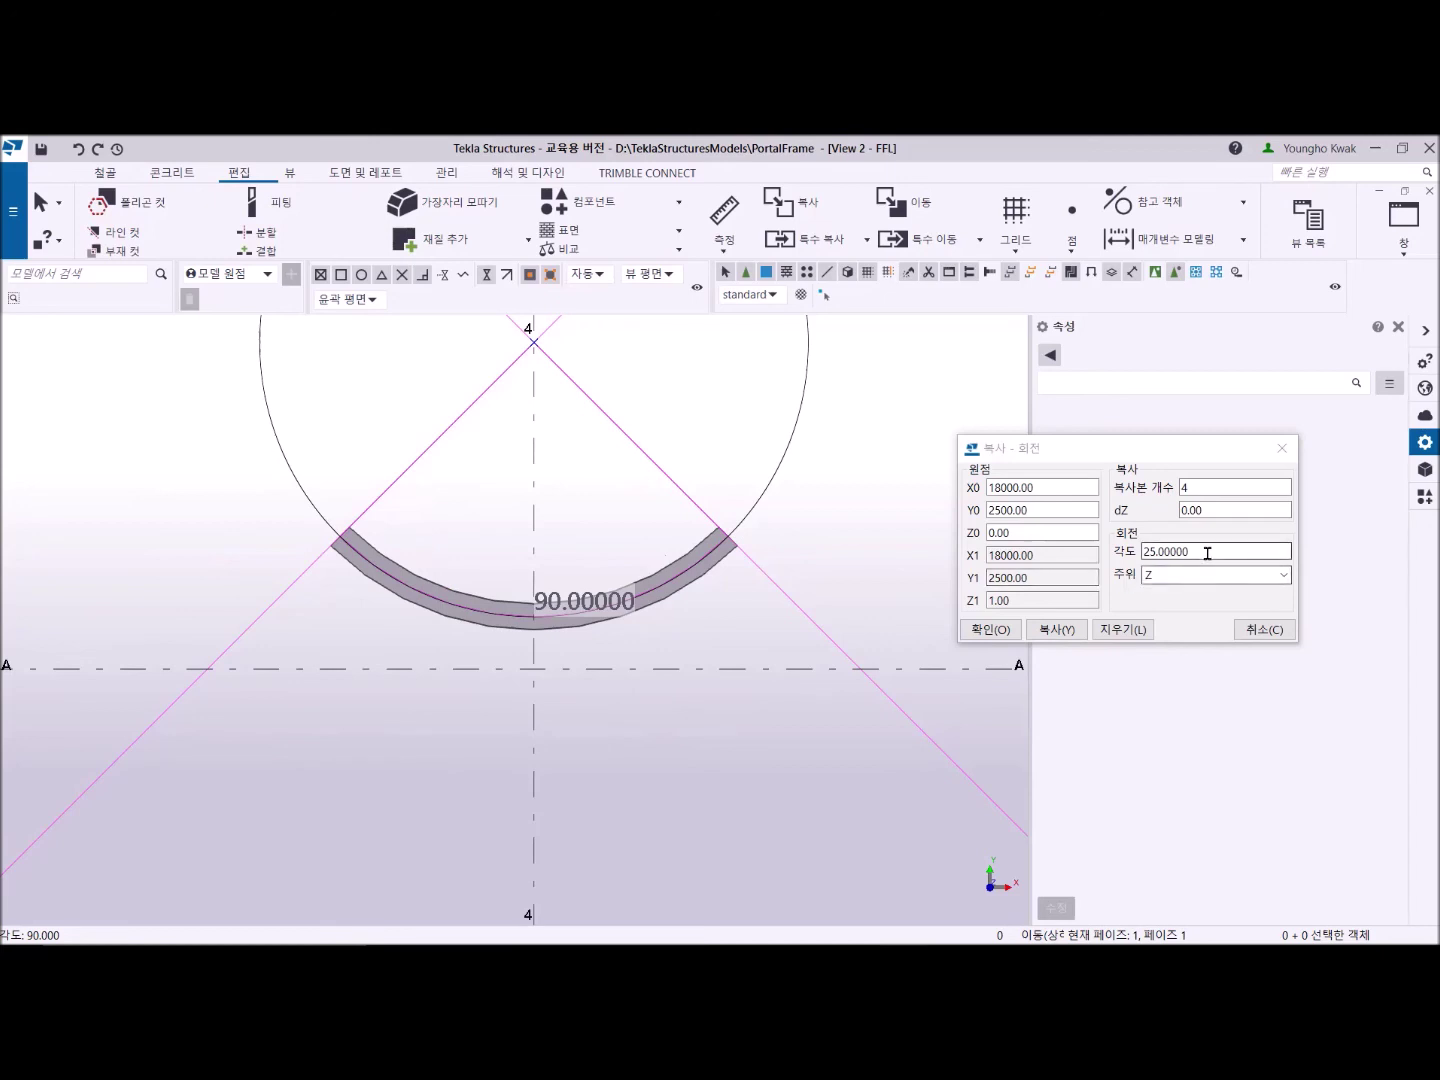
# Set the Copy - Rotate angle to 45°, try to copy the lower-left diagonal construction line, and close the dialog.
pyautogui.moveTo(1207, 553); pyautogui.dragTo(1143, 555)
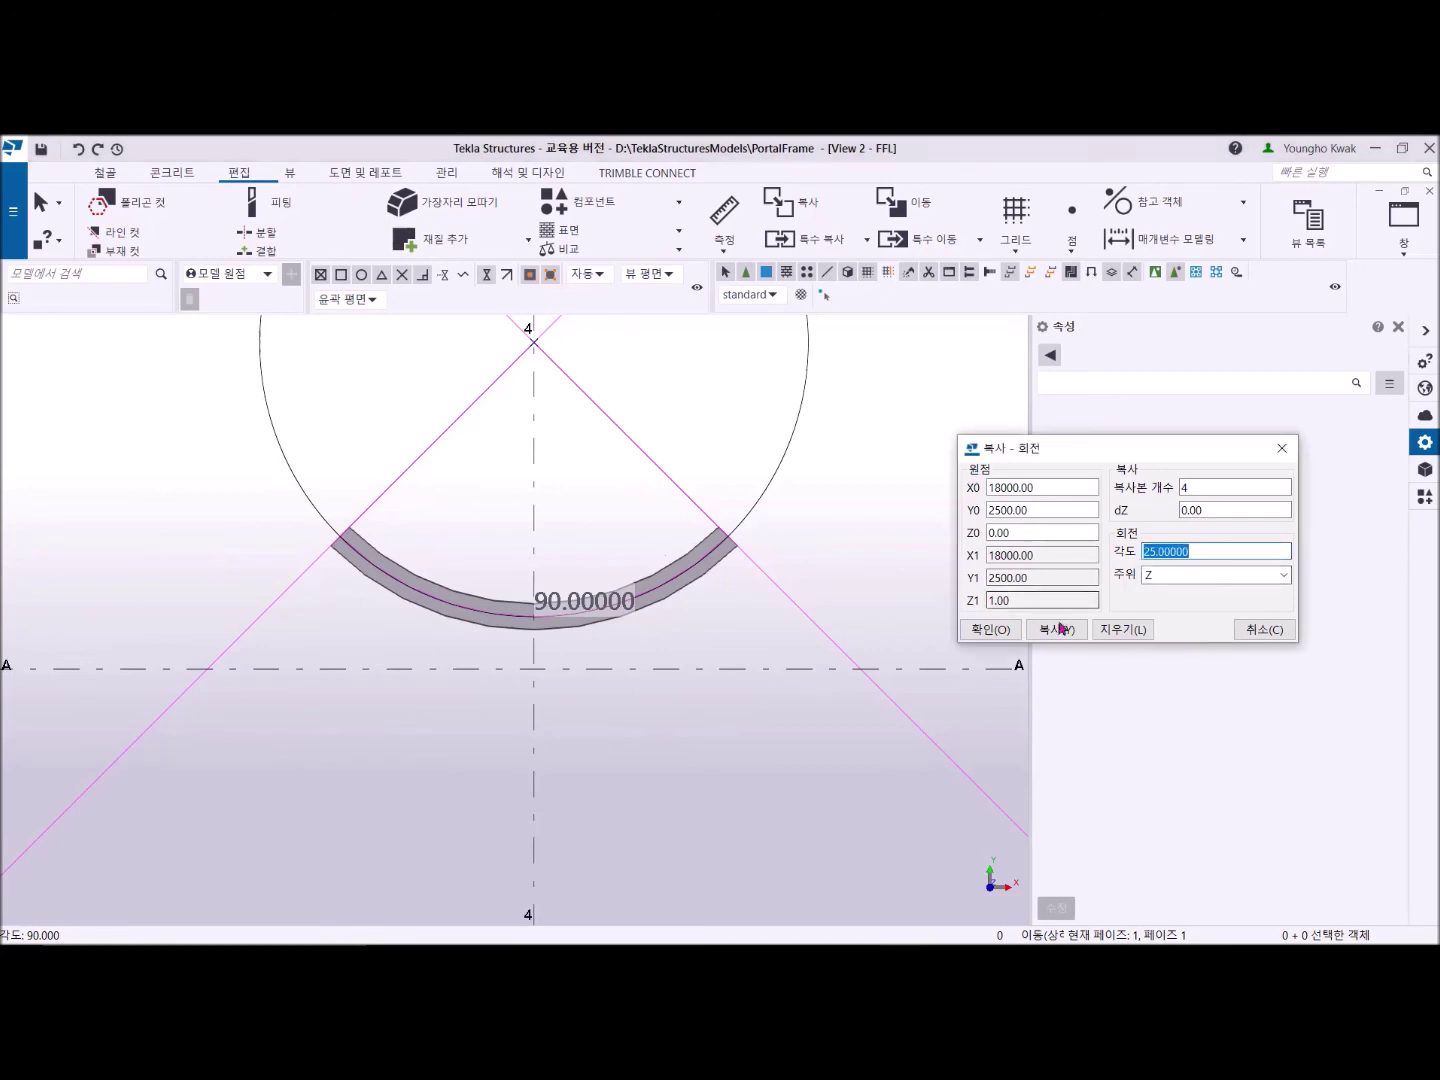
pyautogui.write('45')
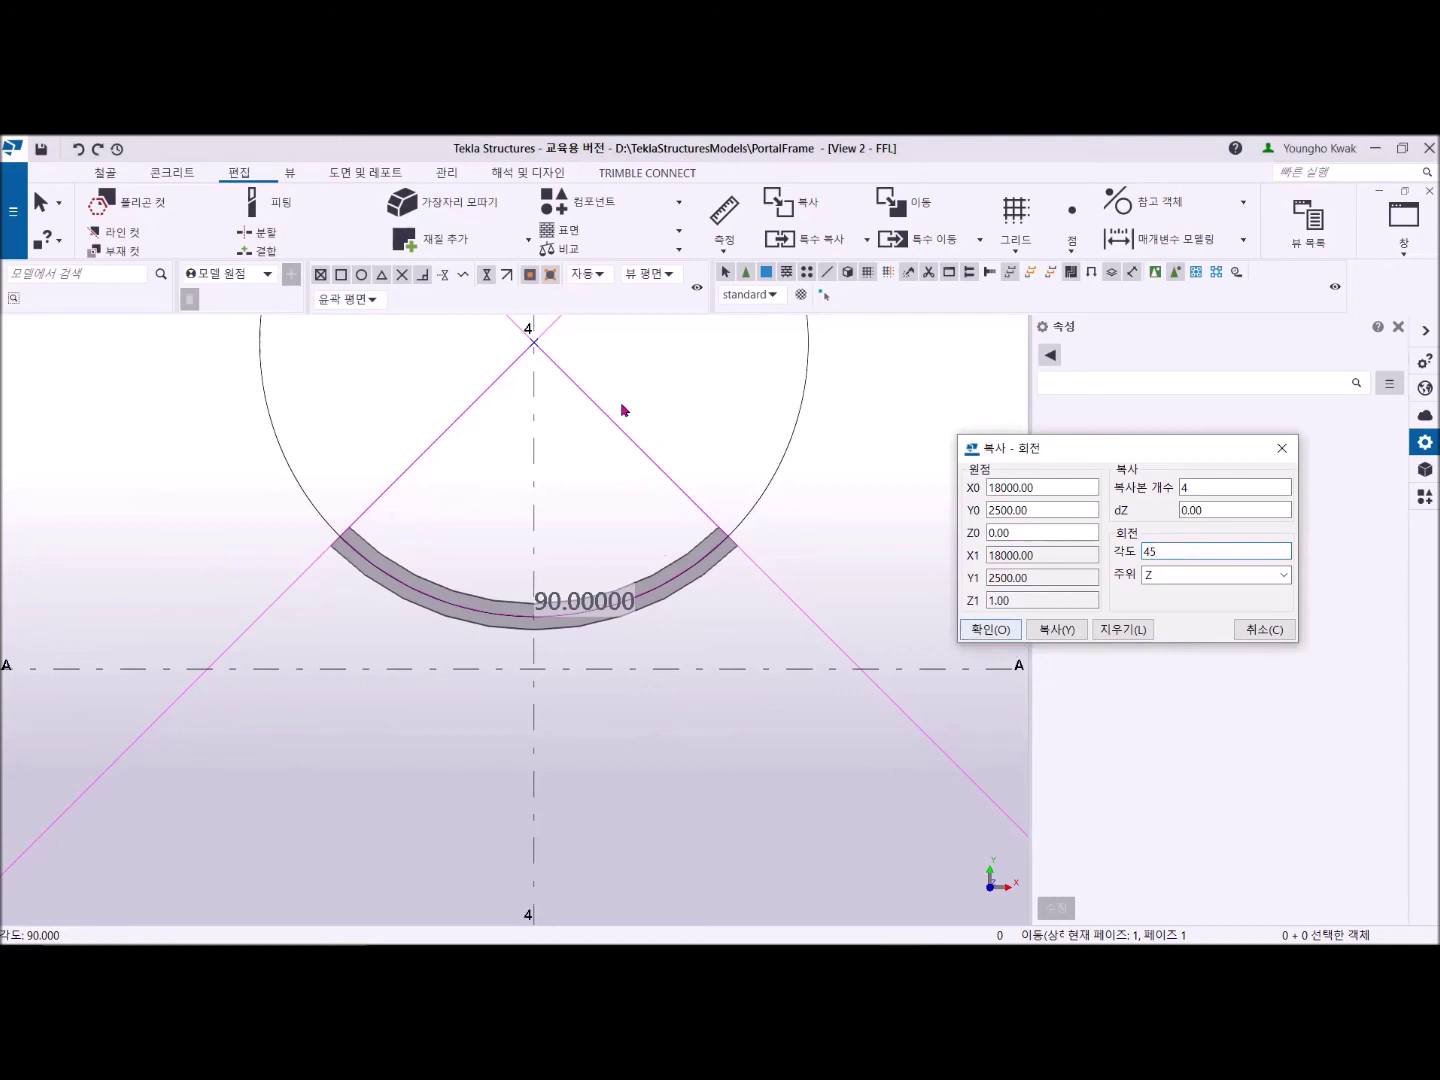
pyautogui.click(1057, 629)
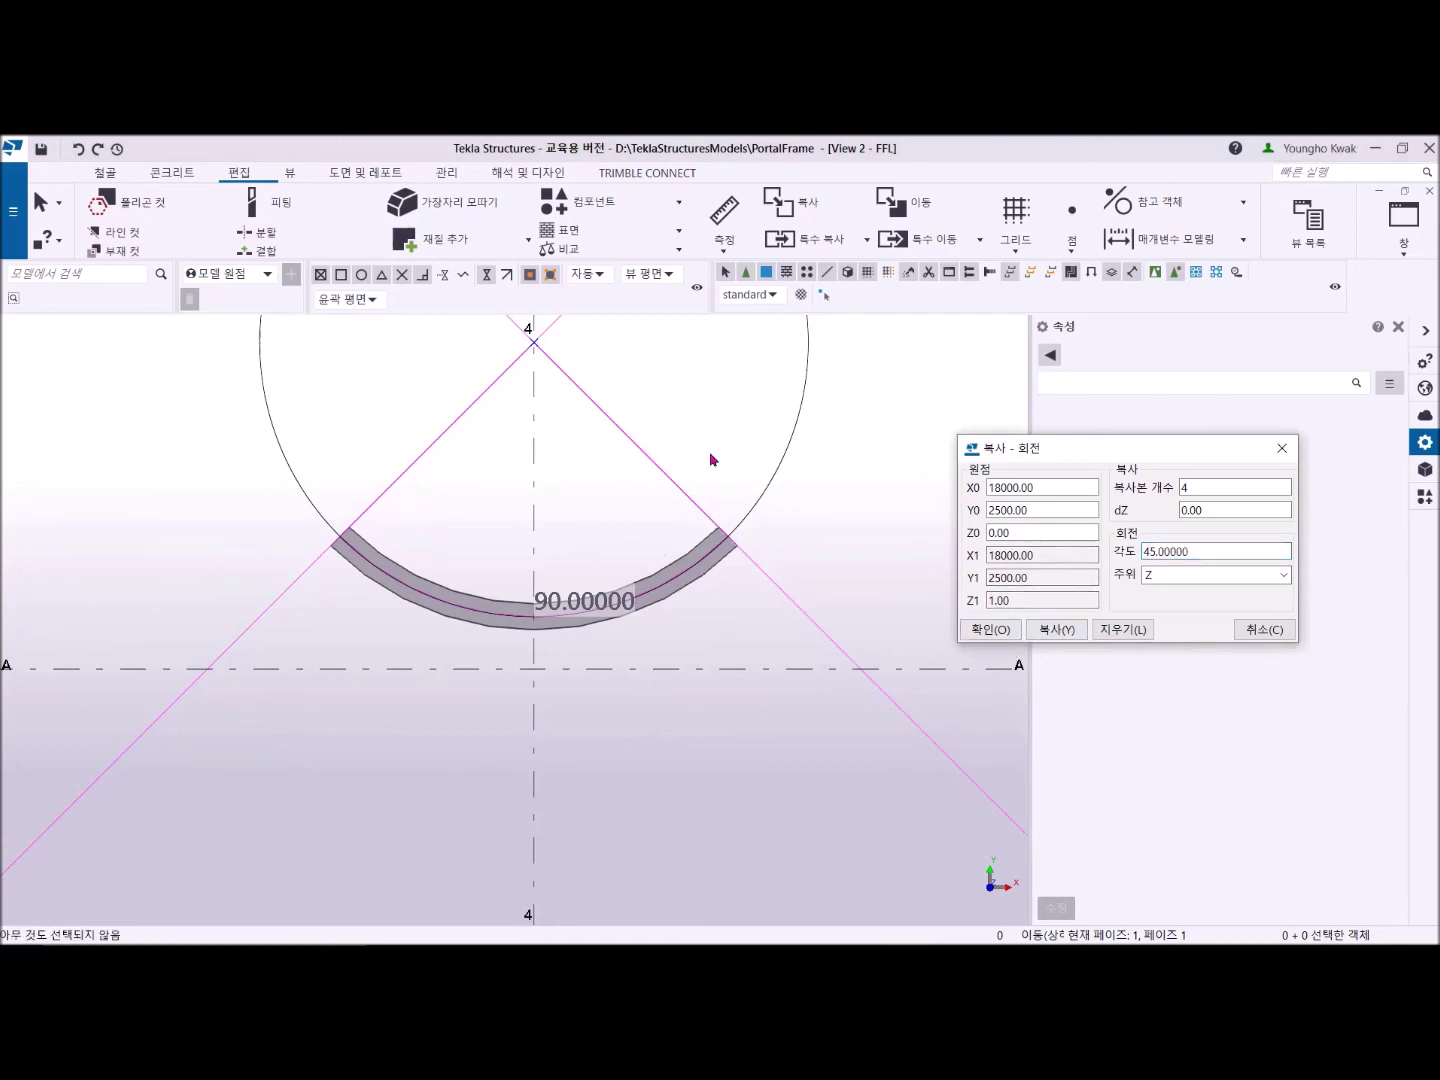
pyautogui.click(482, 392)
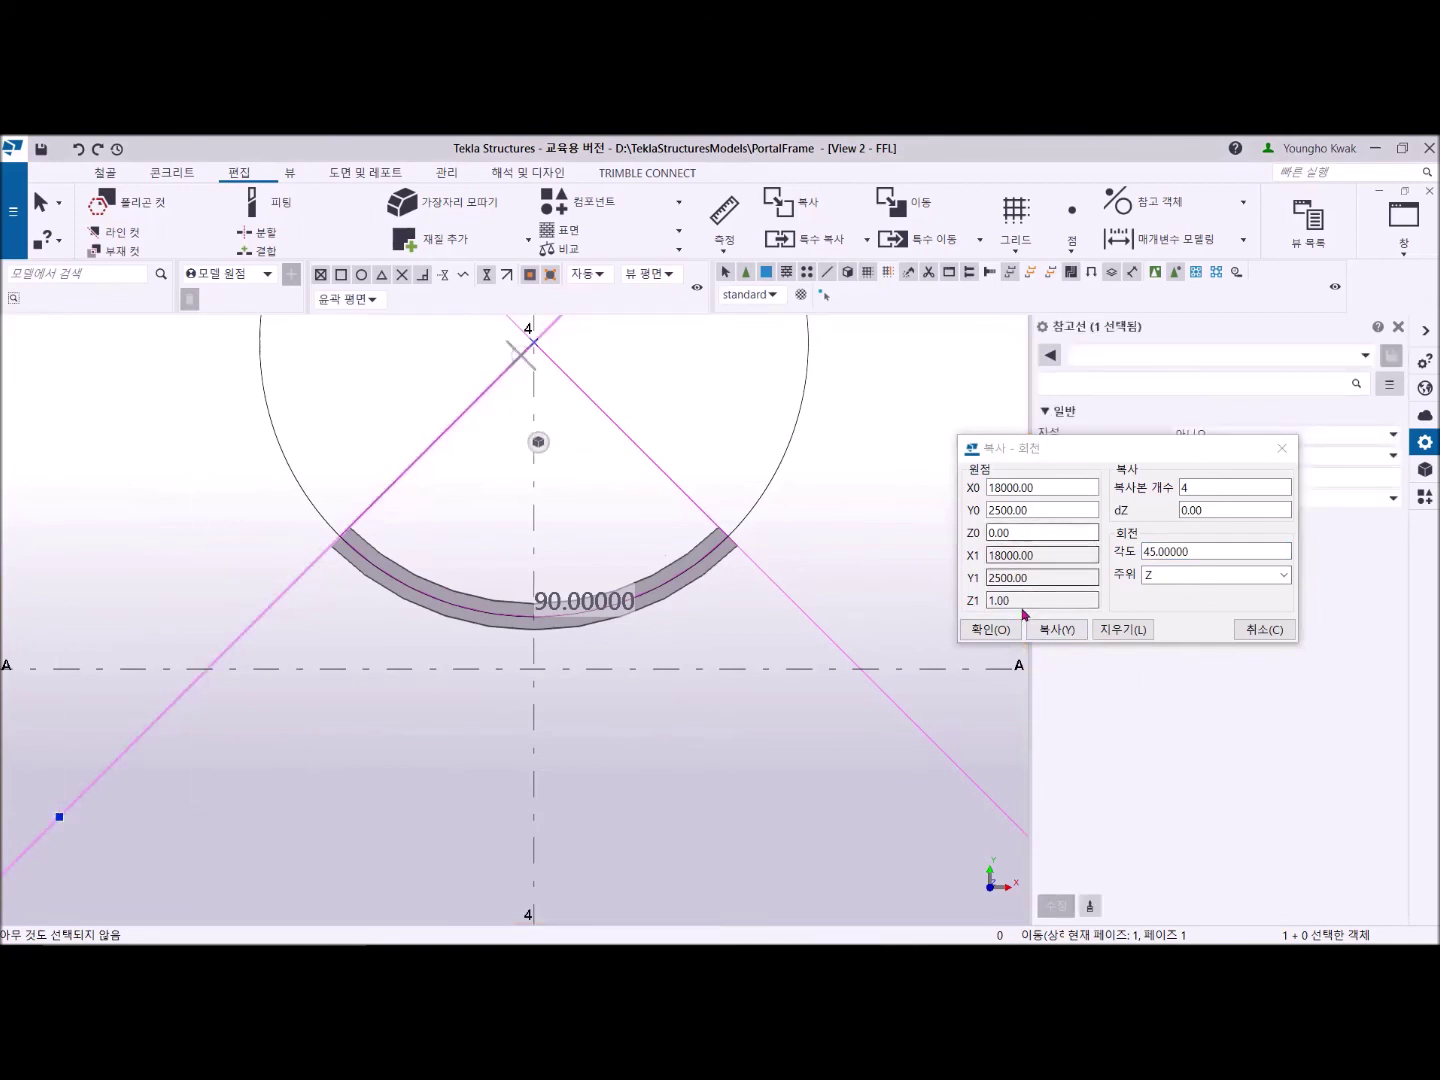
pyautogui.click(1057, 629)
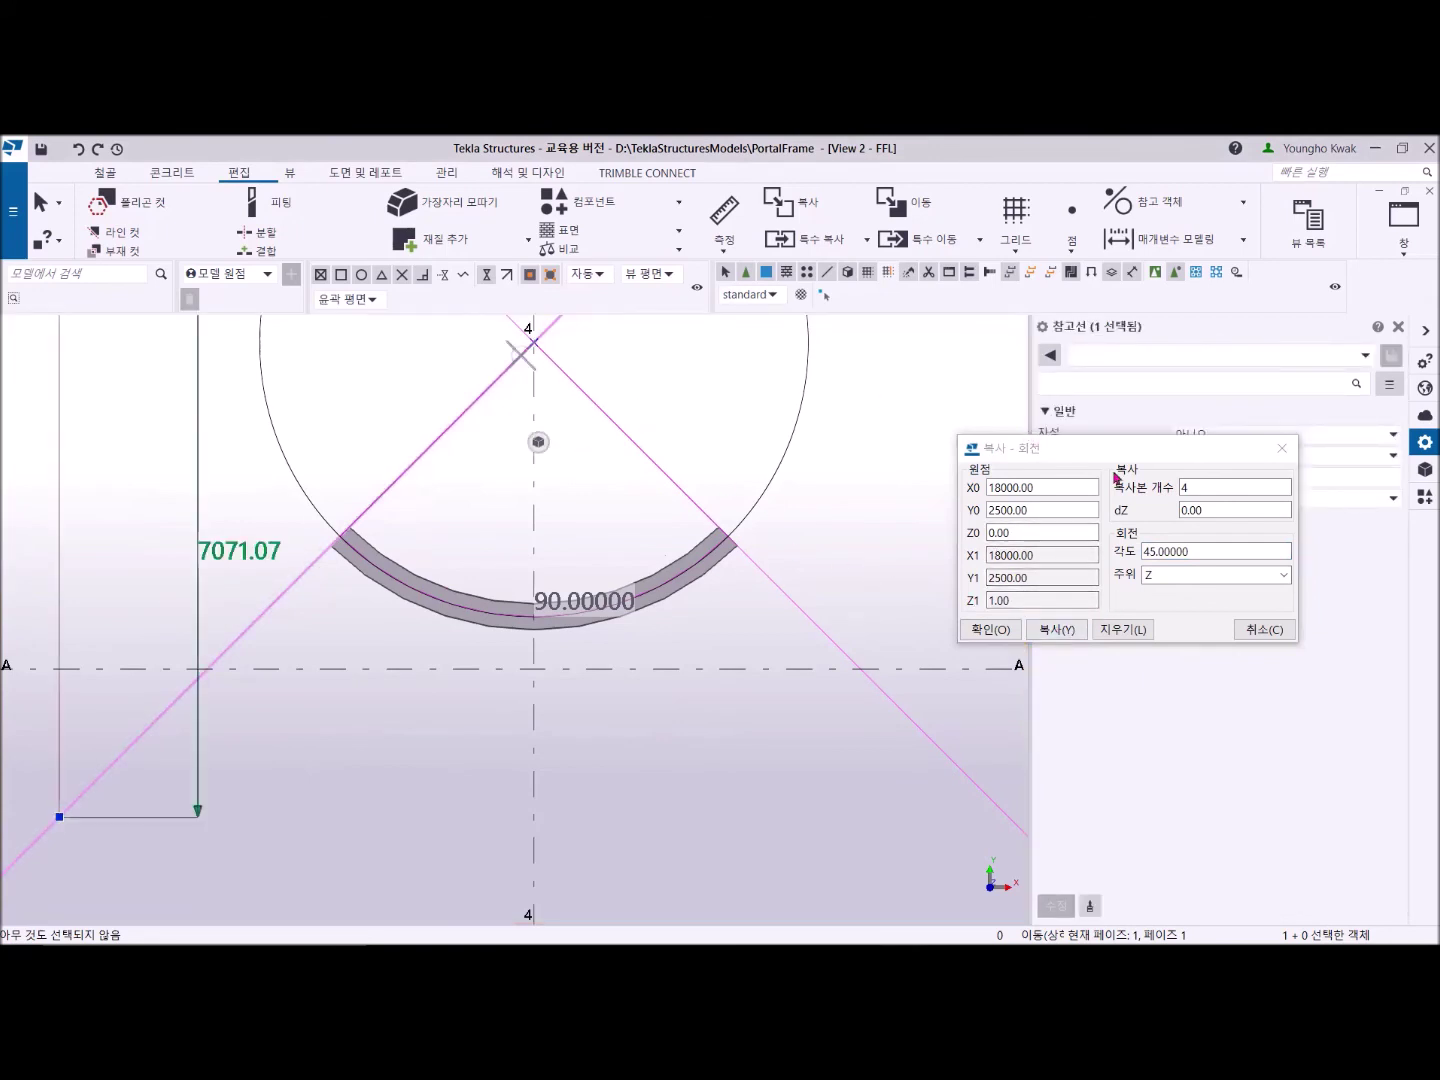
pyautogui.click(1284, 449)
pyautogui.click(617, 408)
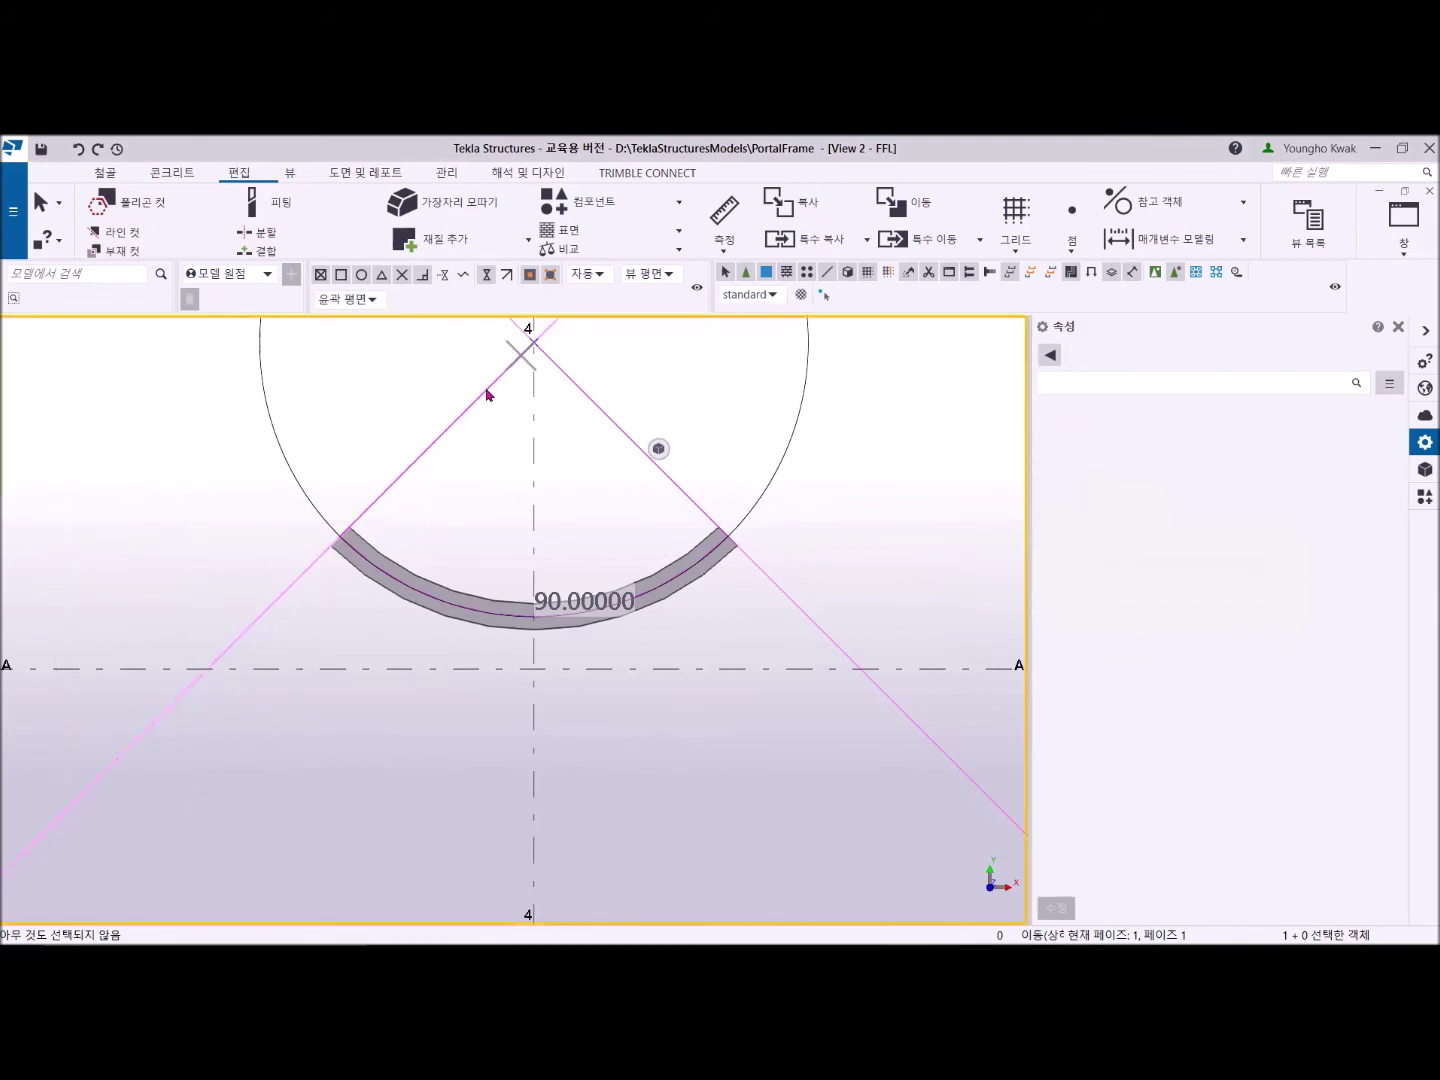
# Create two rotated copies of the lower-left diagonal construction line at 45° intervals about the Z axis through the circle's centre.
pyautogui.rightClick(369, 383)
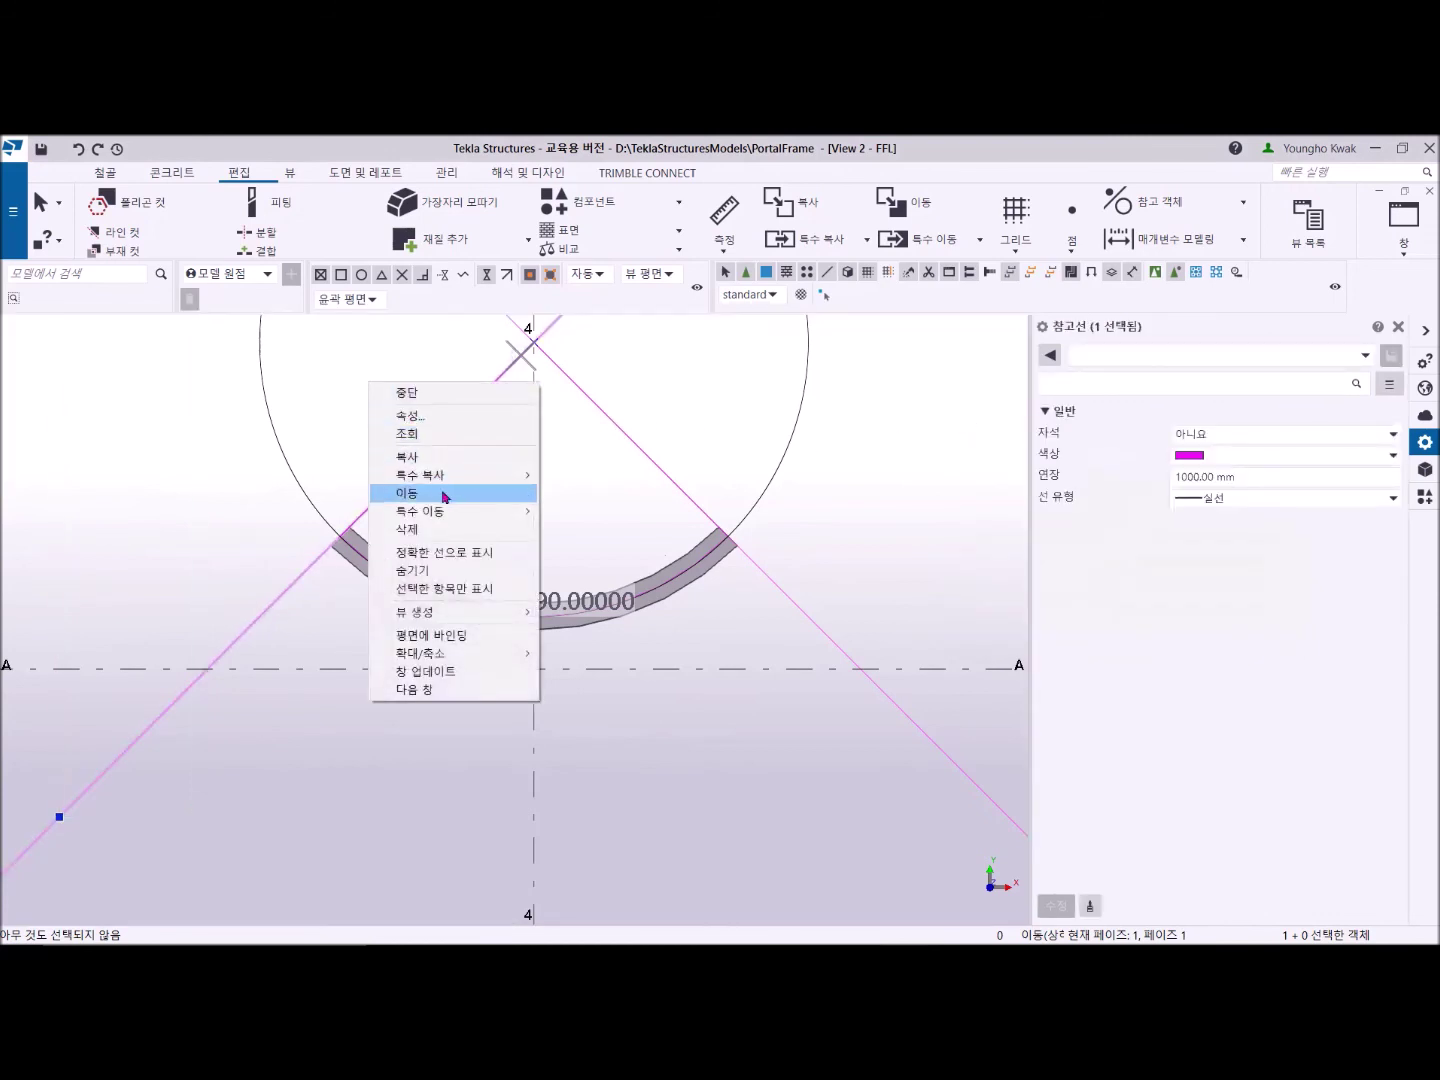
pyautogui.moveTo(466, 476)
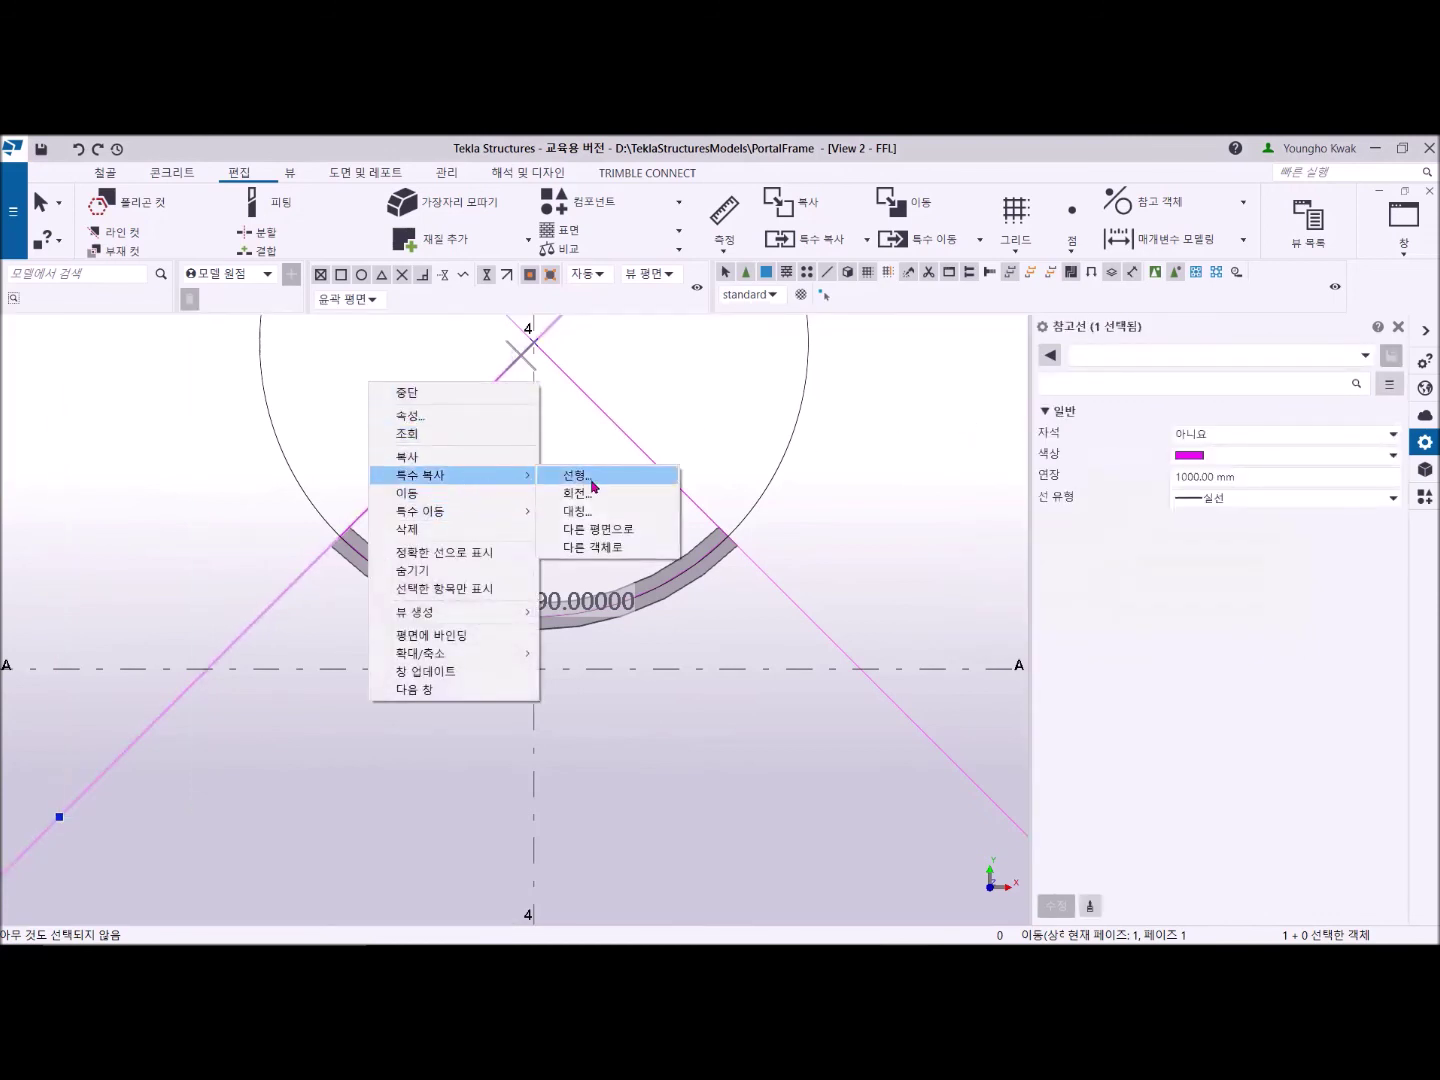
pyautogui.click(578, 493)
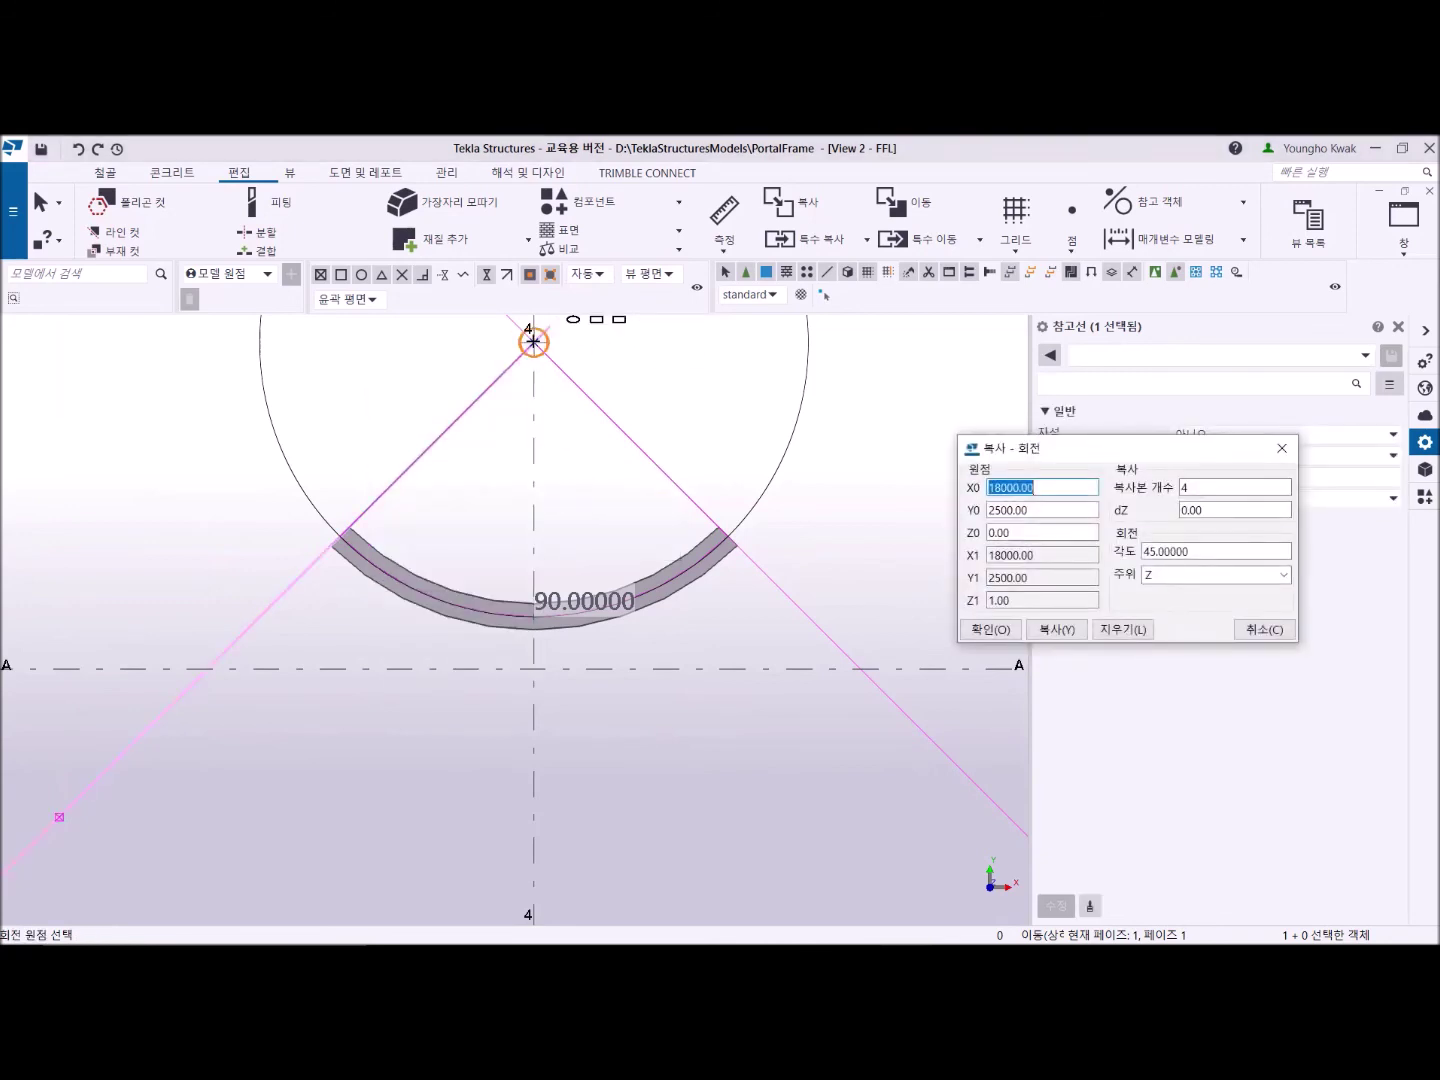
pyautogui.doubleClick(1176, 488)
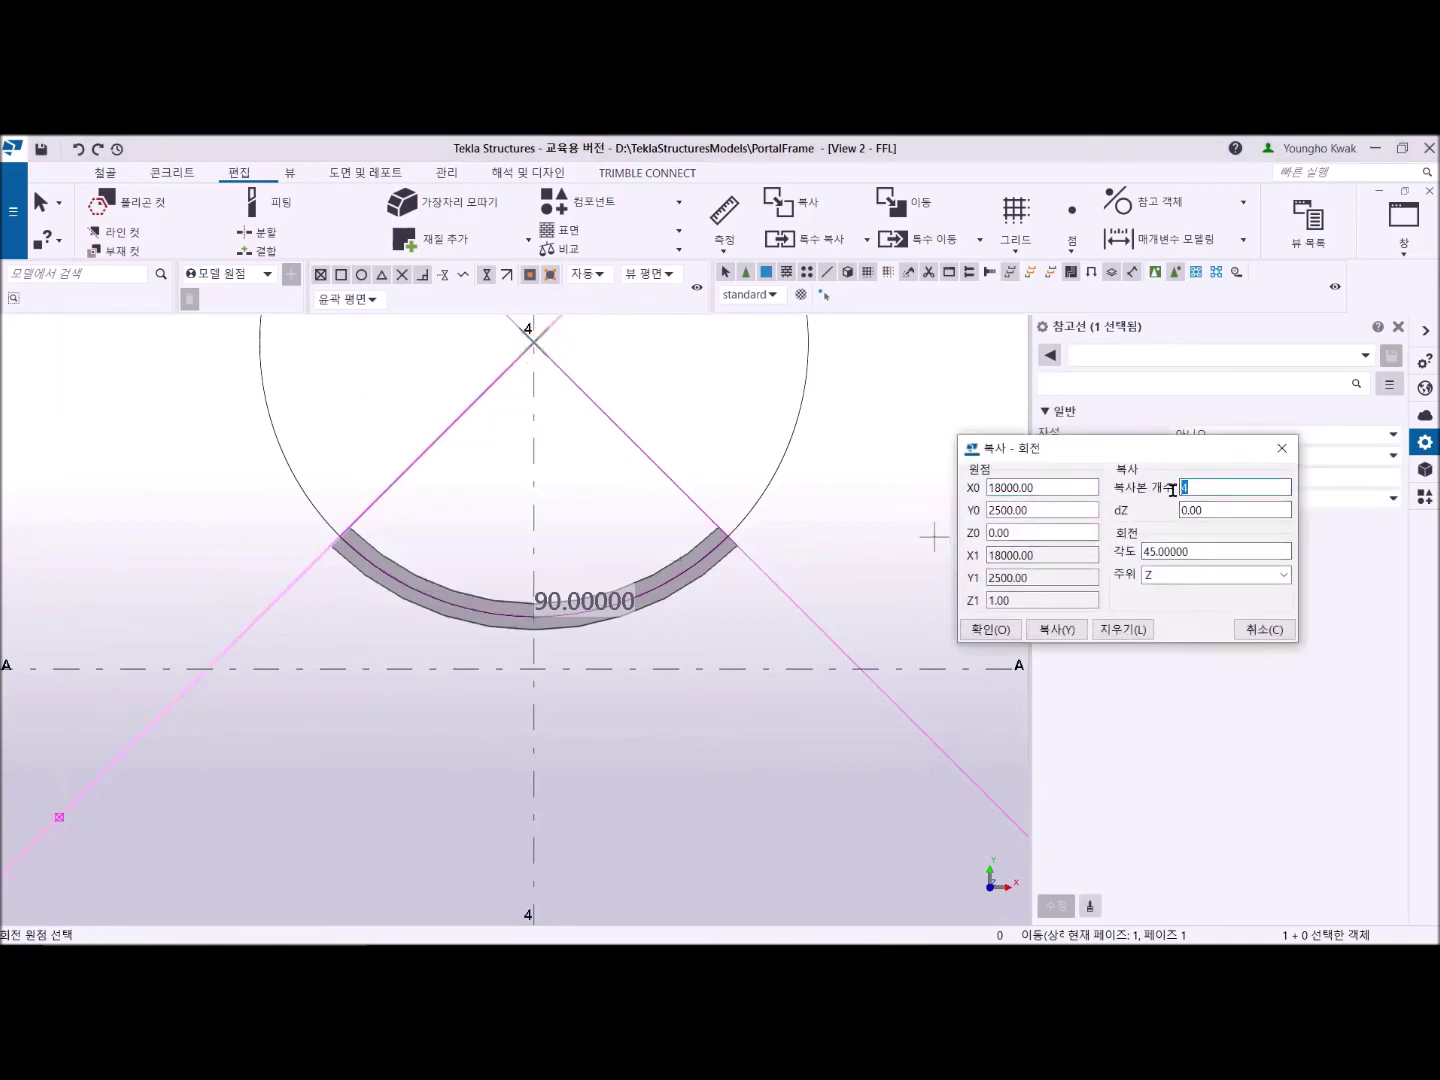
pyautogui.write('2')
pyautogui.click(1061, 627)
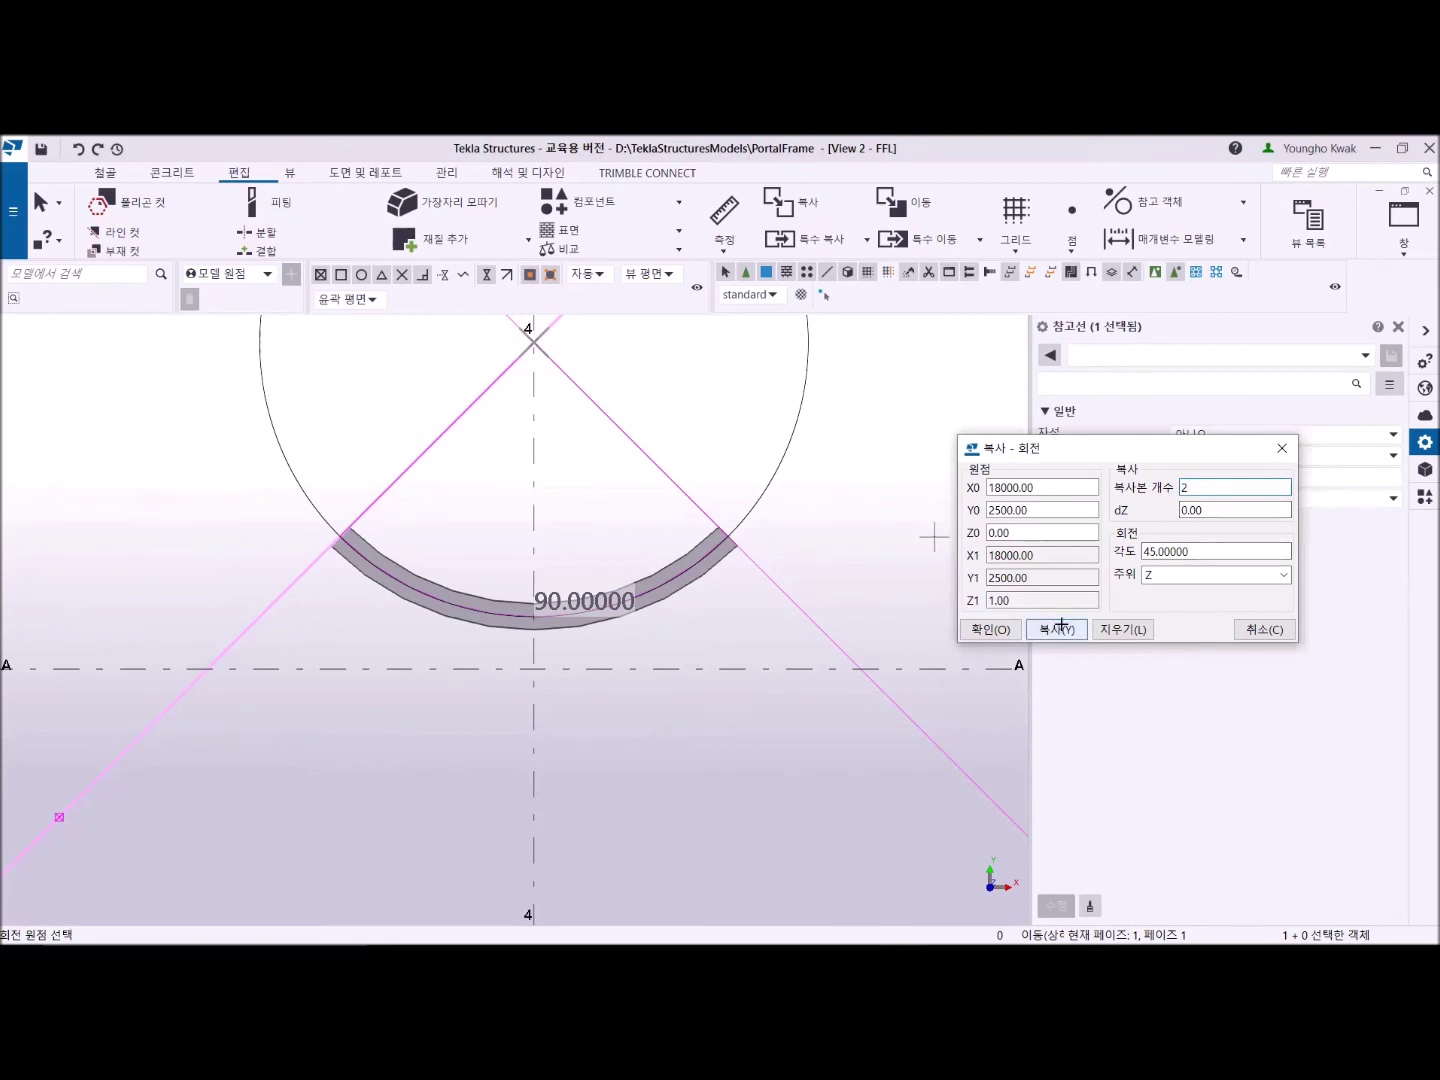
pyautogui.rightClick(852, 470)
pyautogui.click(895, 481)
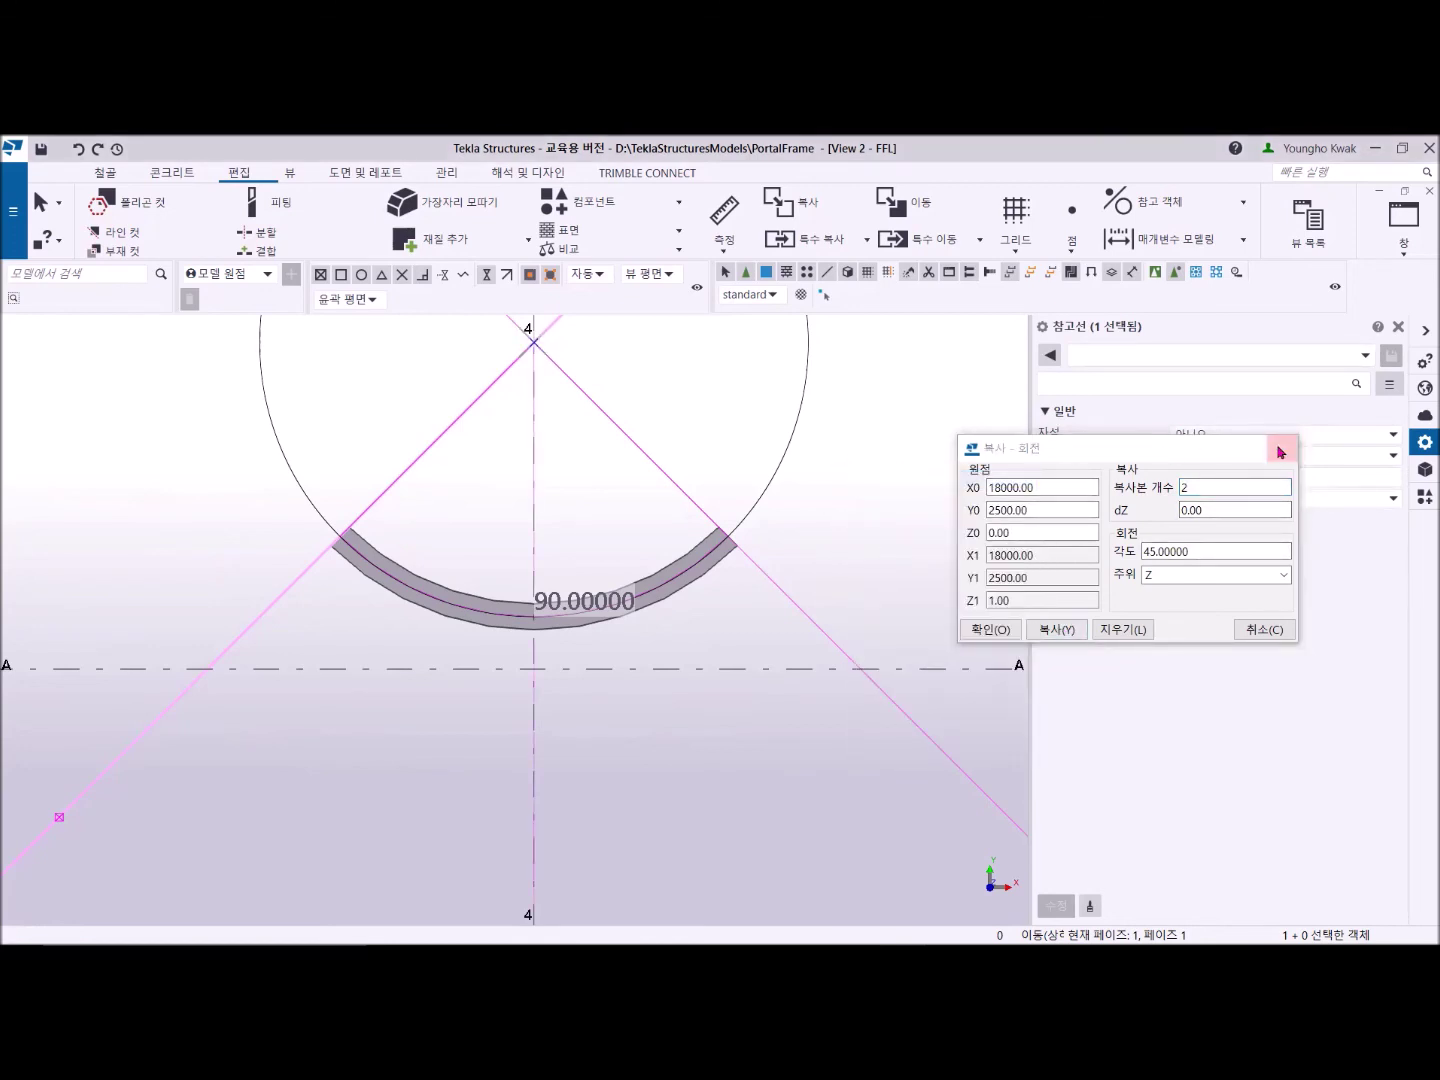
# Close the Copy - Rotate dialog and split the curved beam where it crosses the vertical construction line at grid 4.
pyautogui.click(1281, 449)
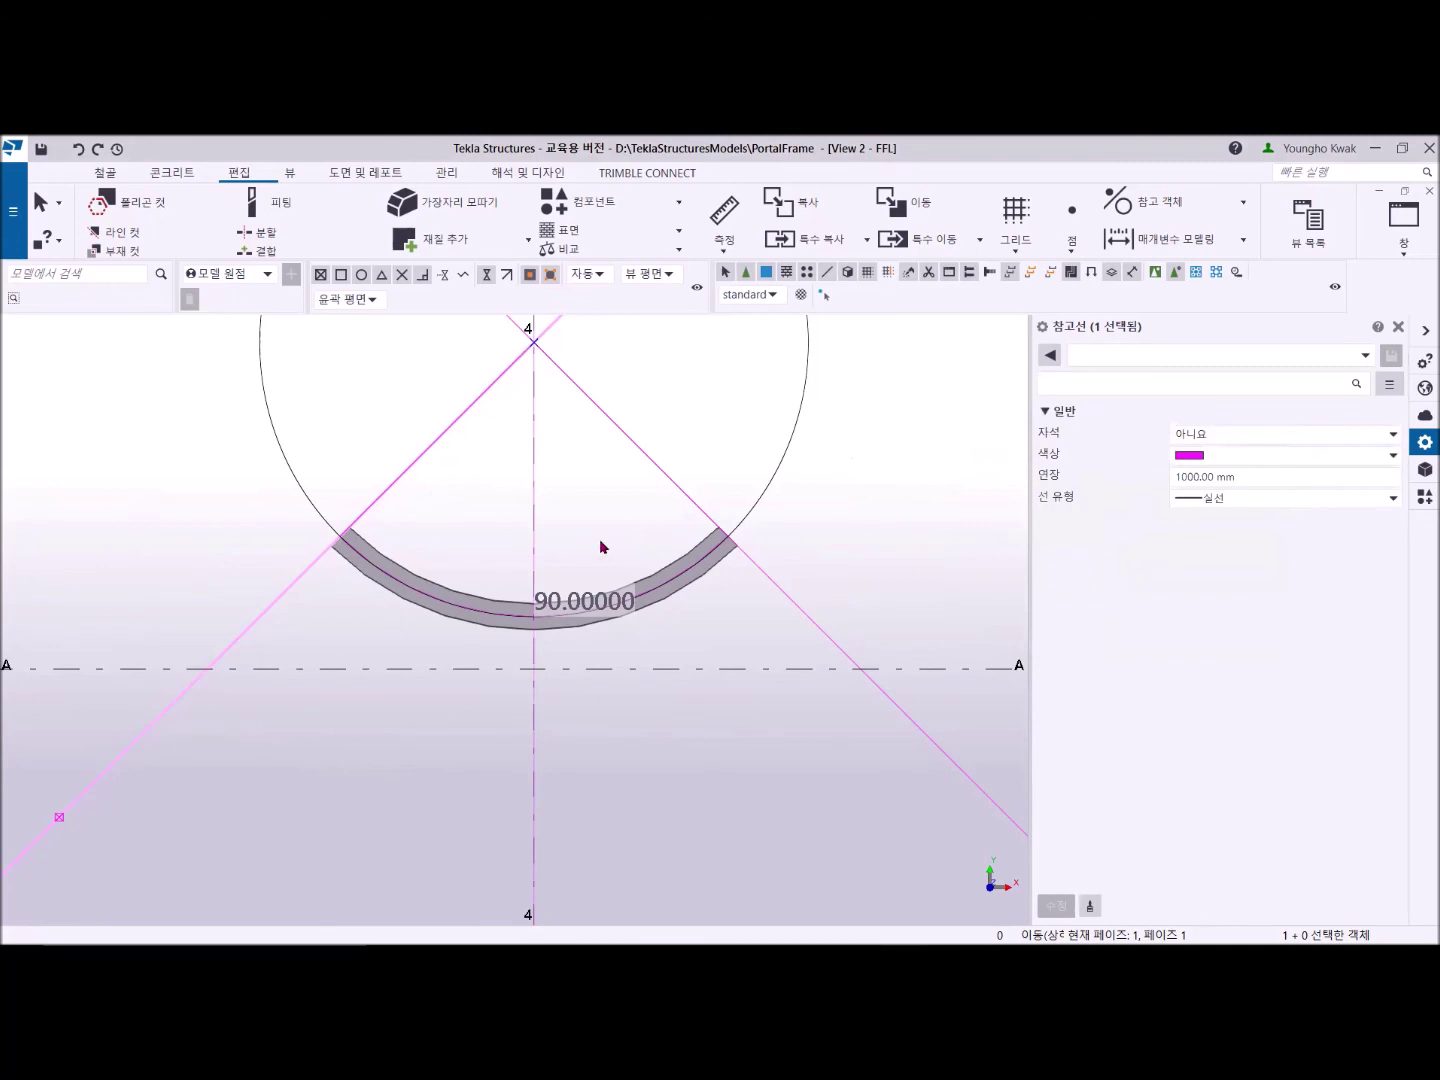
pyautogui.scroll(-1, 601, 545)
pyautogui.moveTo(604, 540); pyautogui.dragTo(620, 495, button='middle')
pyautogui.scroll(1, 599, 519)
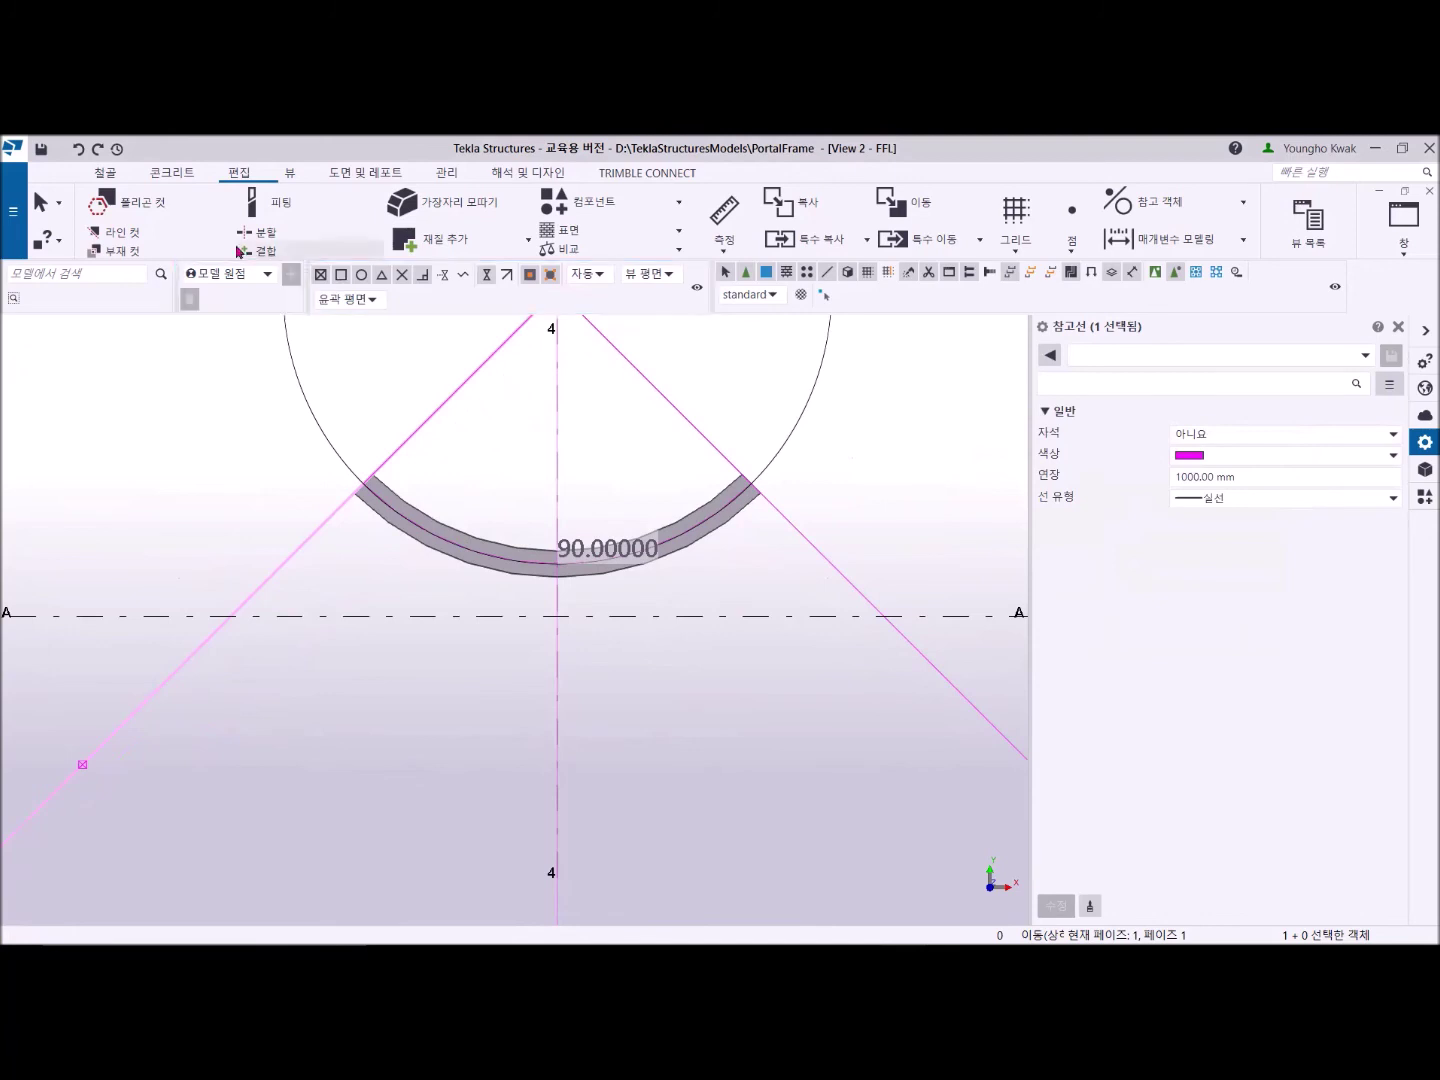
pyautogui.click(241, 176)
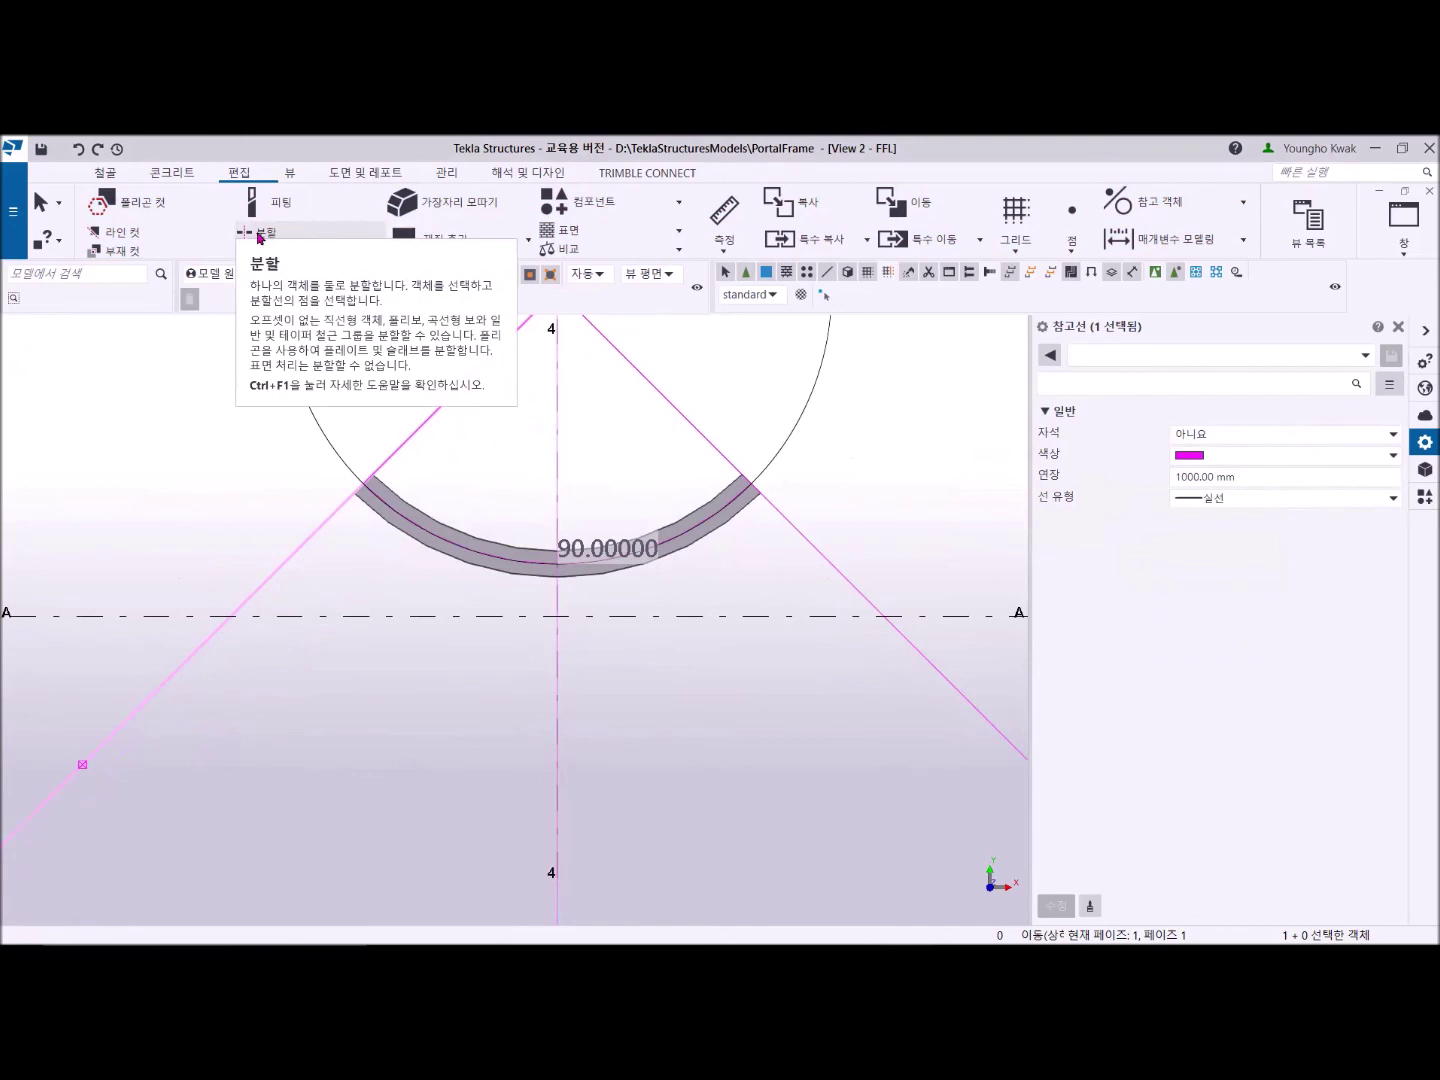
pyautogui.click(270, 236)
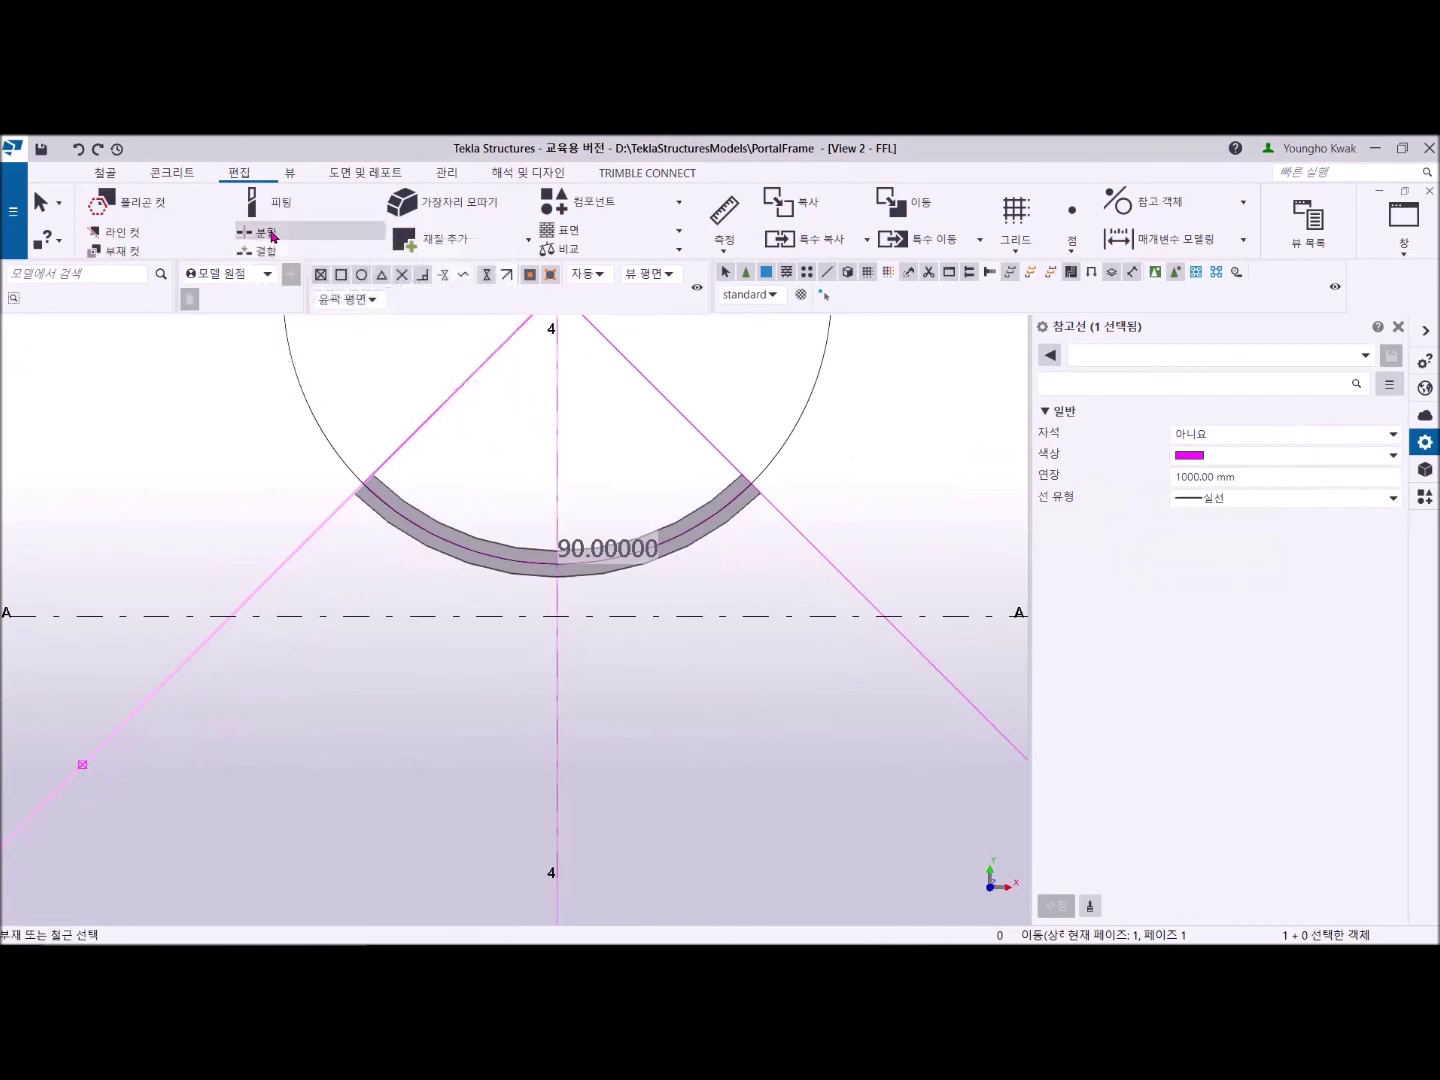
pyautogui.click(427, 546)
pyautogui.scroll(3, 572, 600)
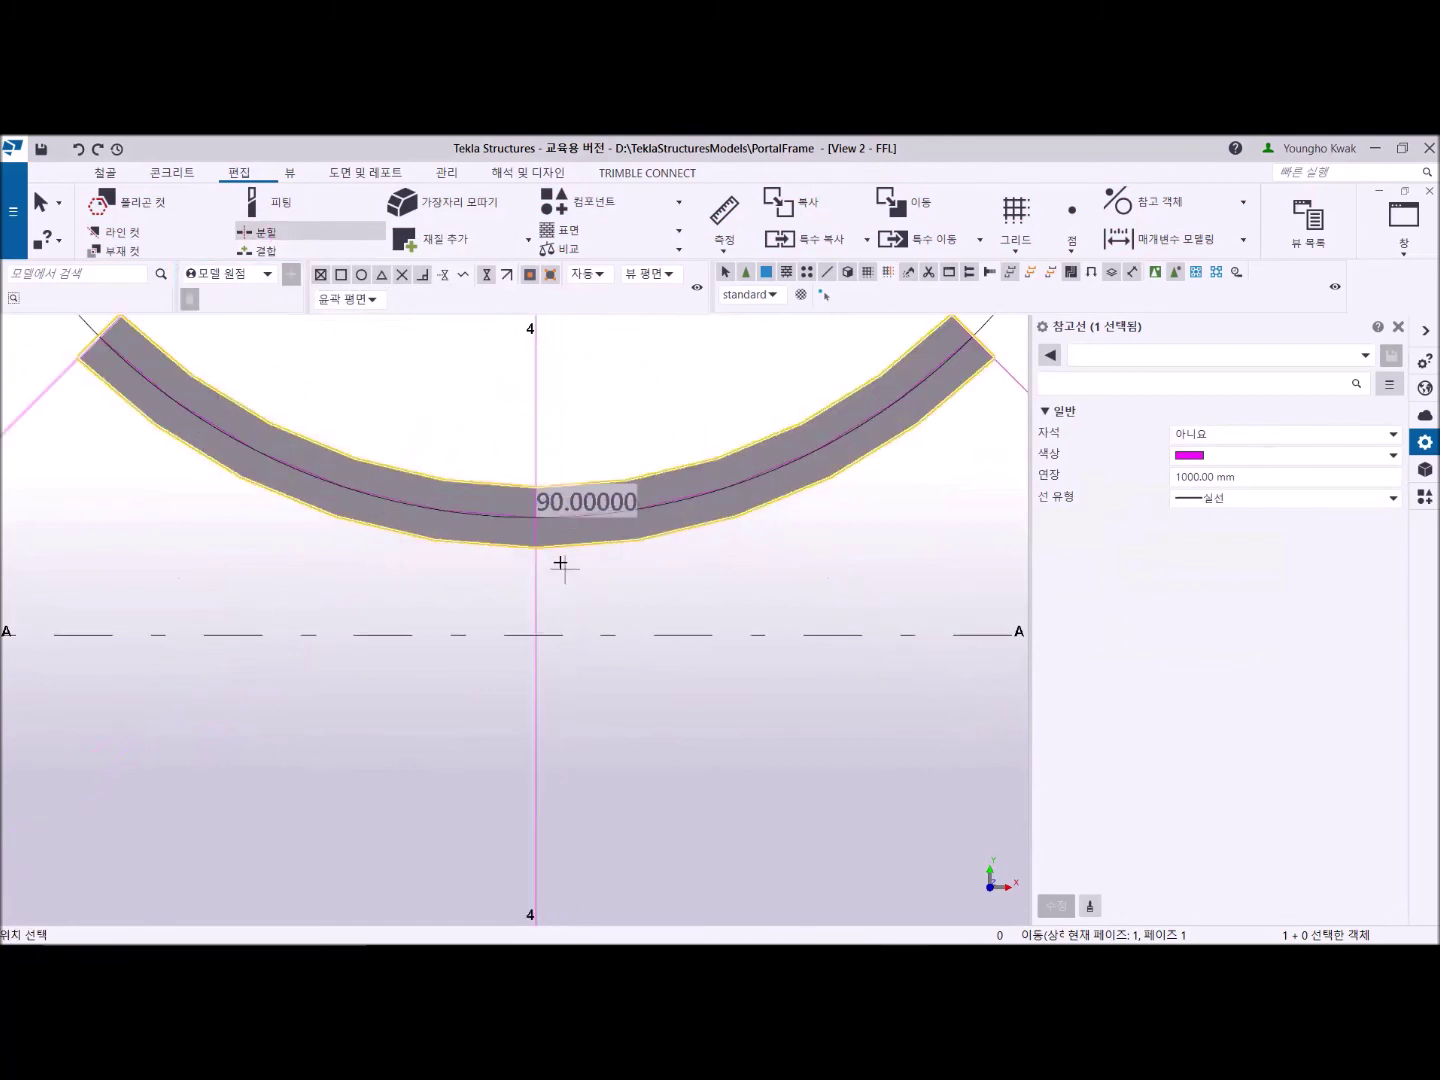
pyautogui.click(537, 527)
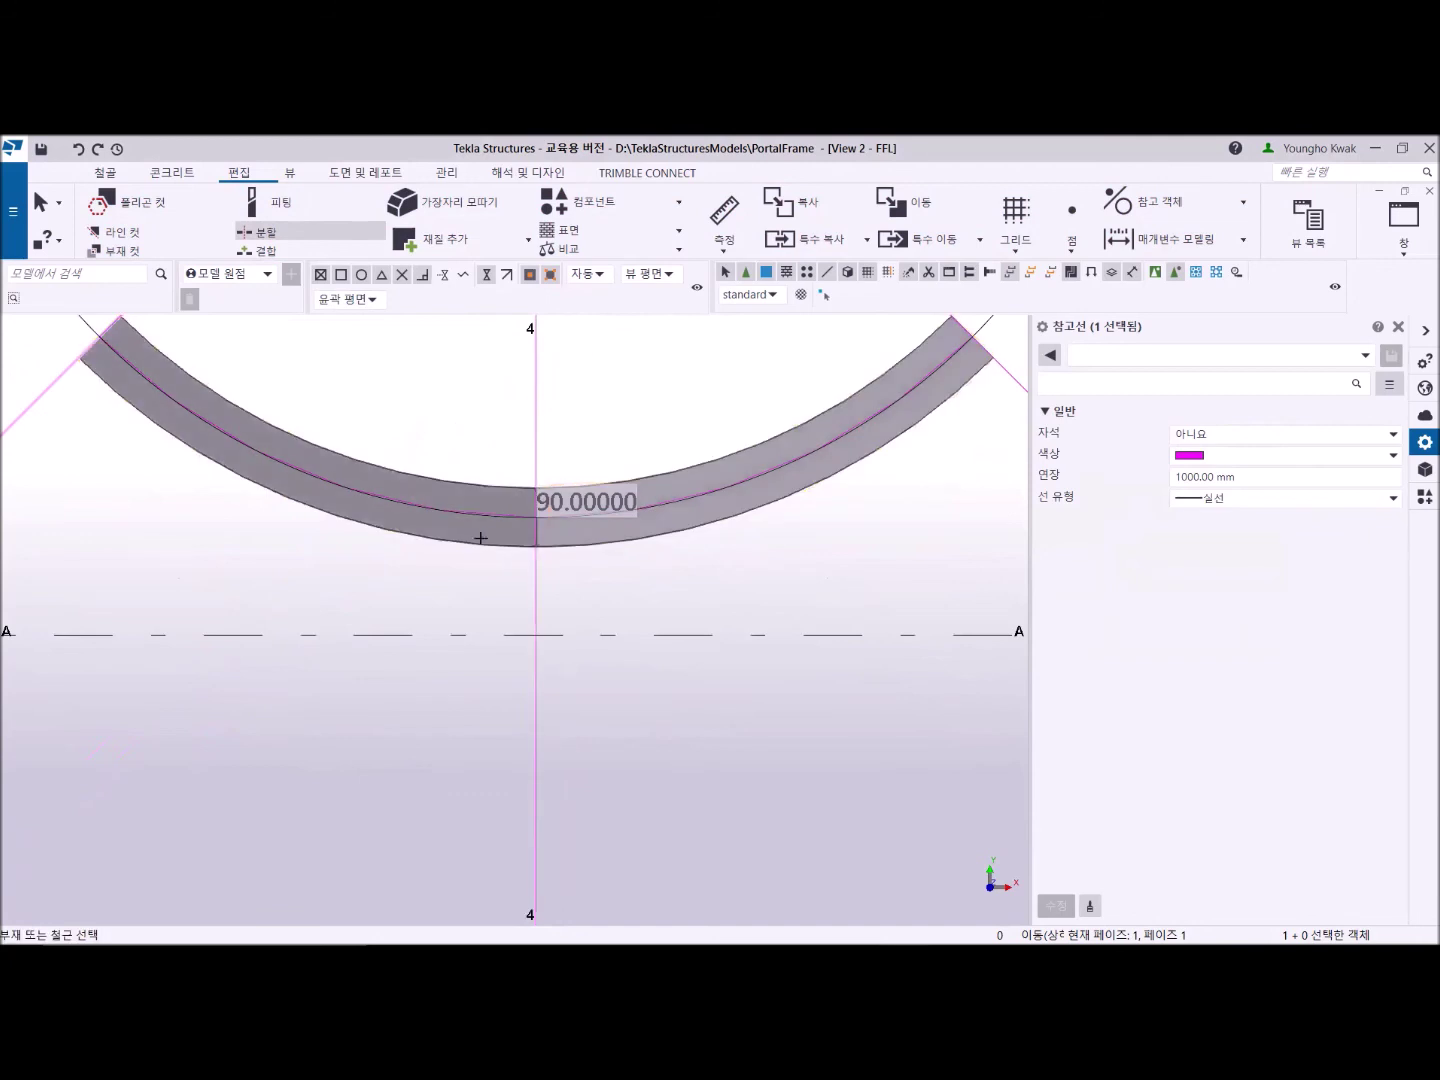
pyautogui.click(443, 529)
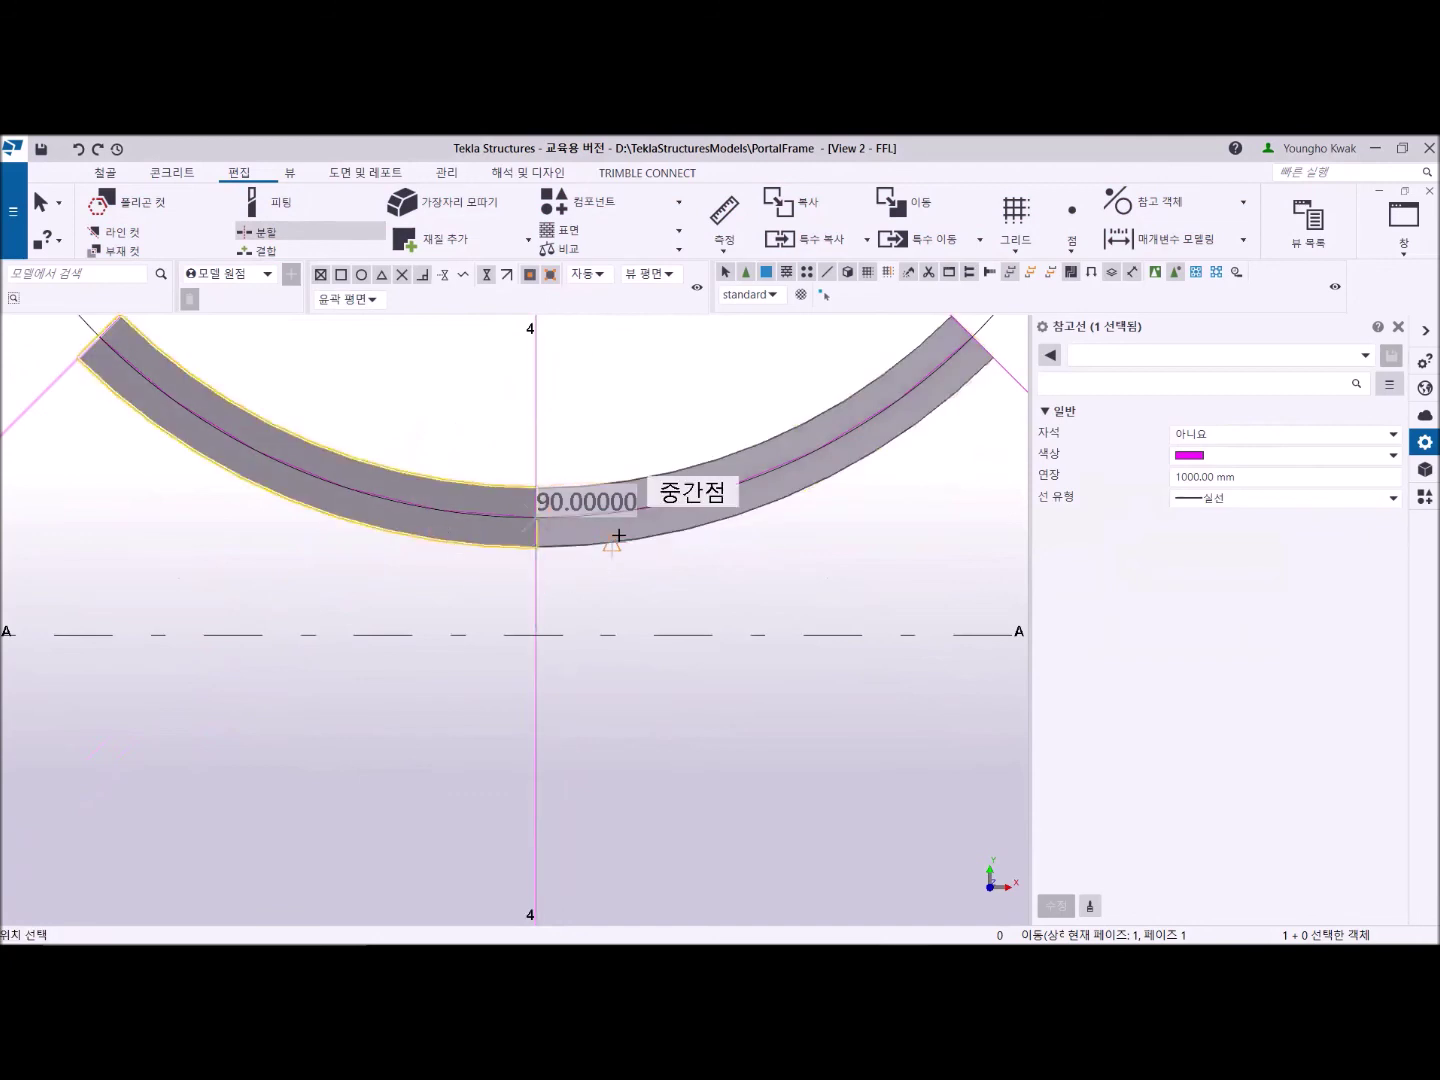
pyautogui.rightClick(659, 414)
pyautogui.click(662, 419)
# Combine the two halves of the curved beam at grid 4 back into one beam.
pyautogui.click(678, 527)
pyautogui.click(490, 541)
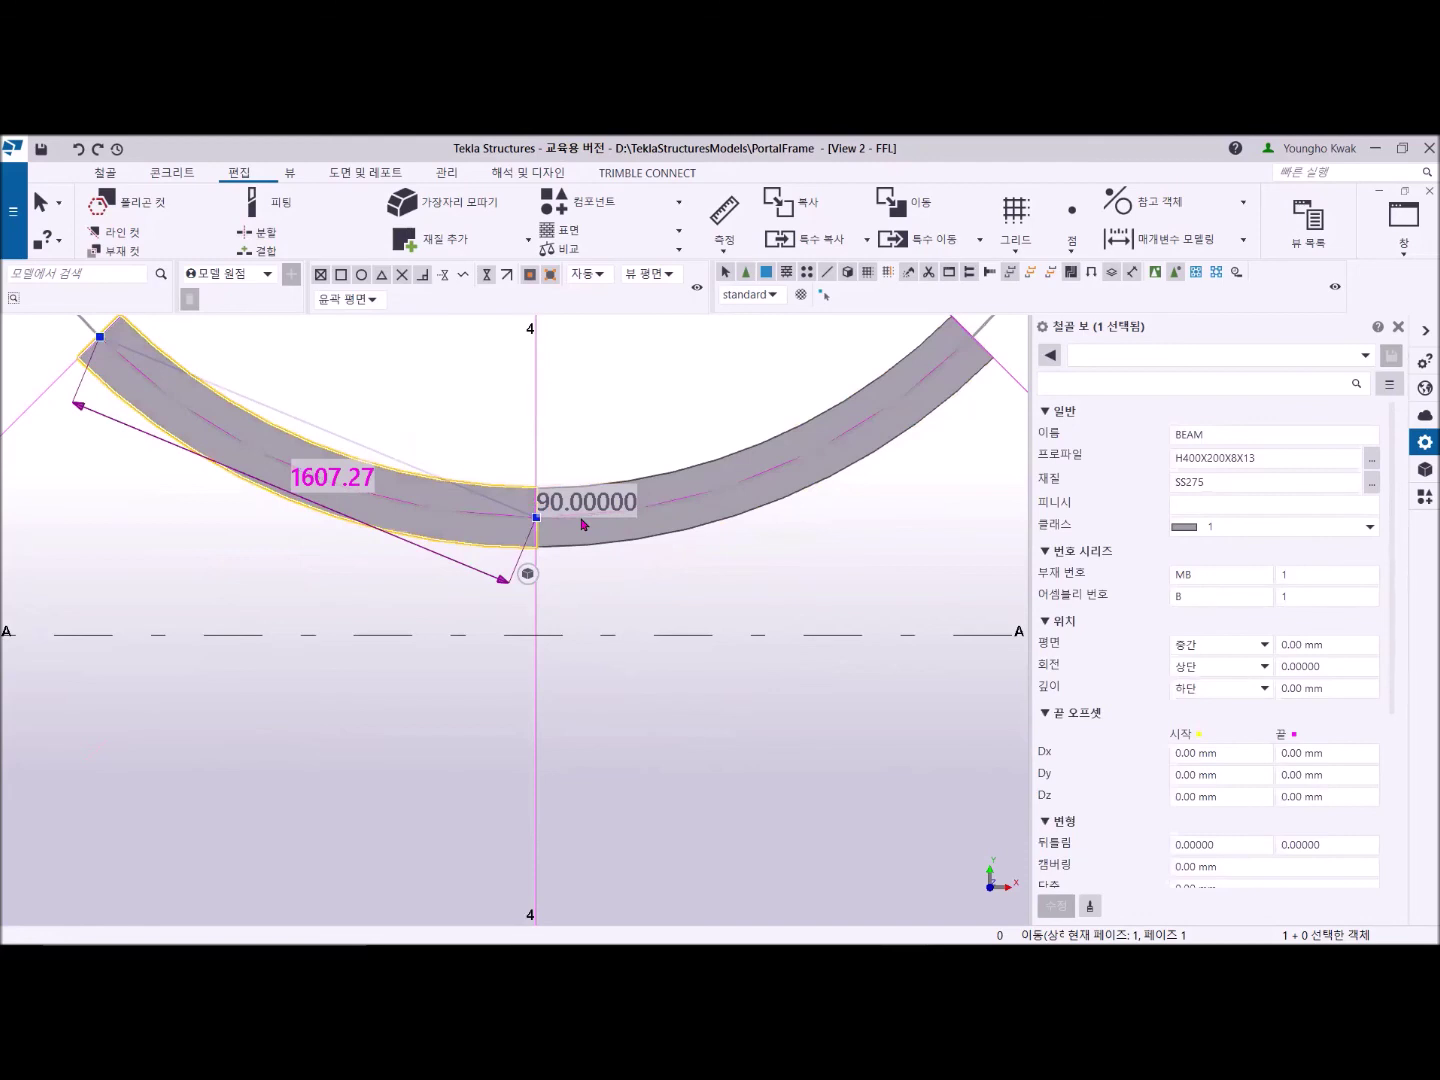
pyautogui.click(267, 254)
pyautogui.click(644, 477)
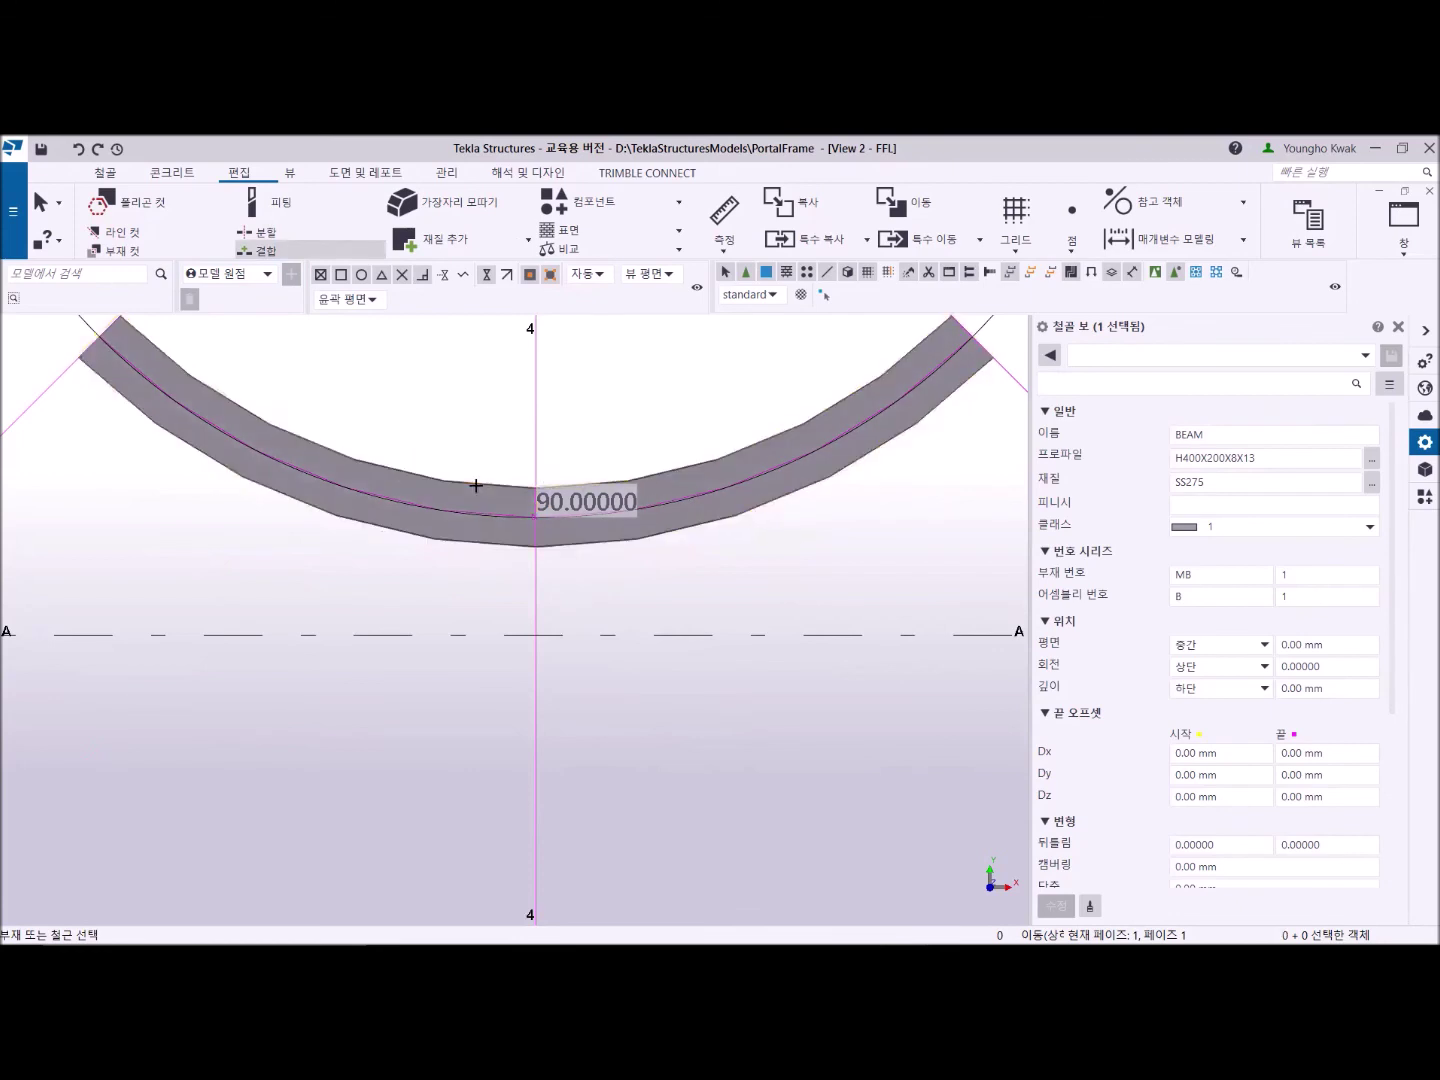
pyautogui.rightClick(472, 407)
pyautogui.click(484, 420)
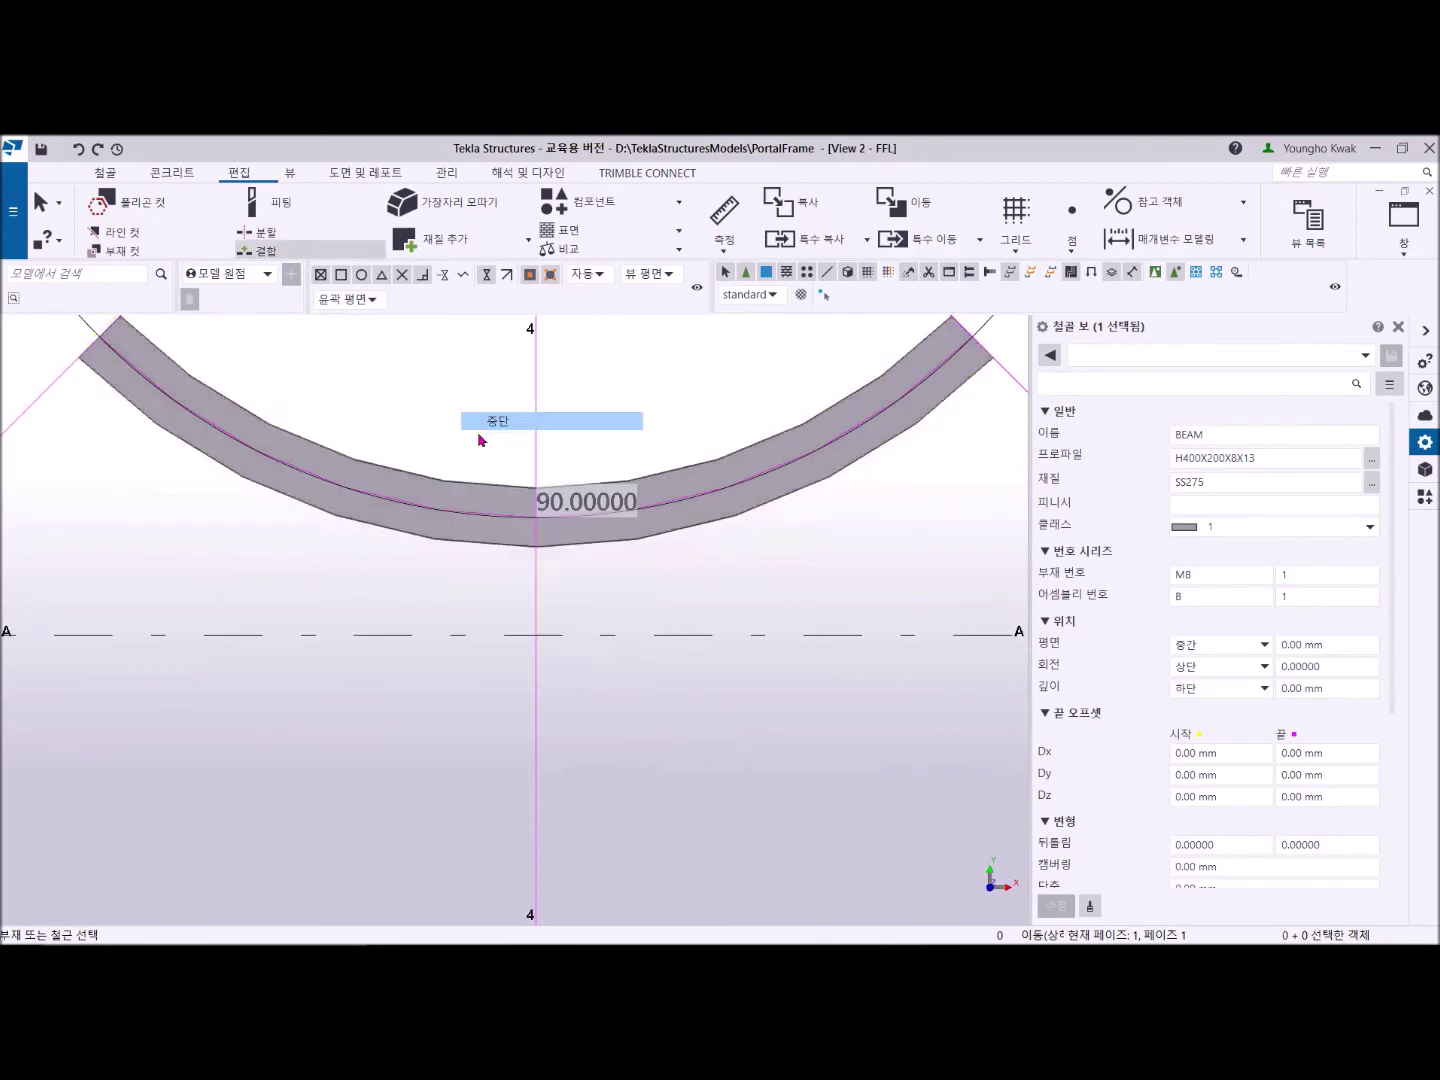
pyautogui.click(455, 490)
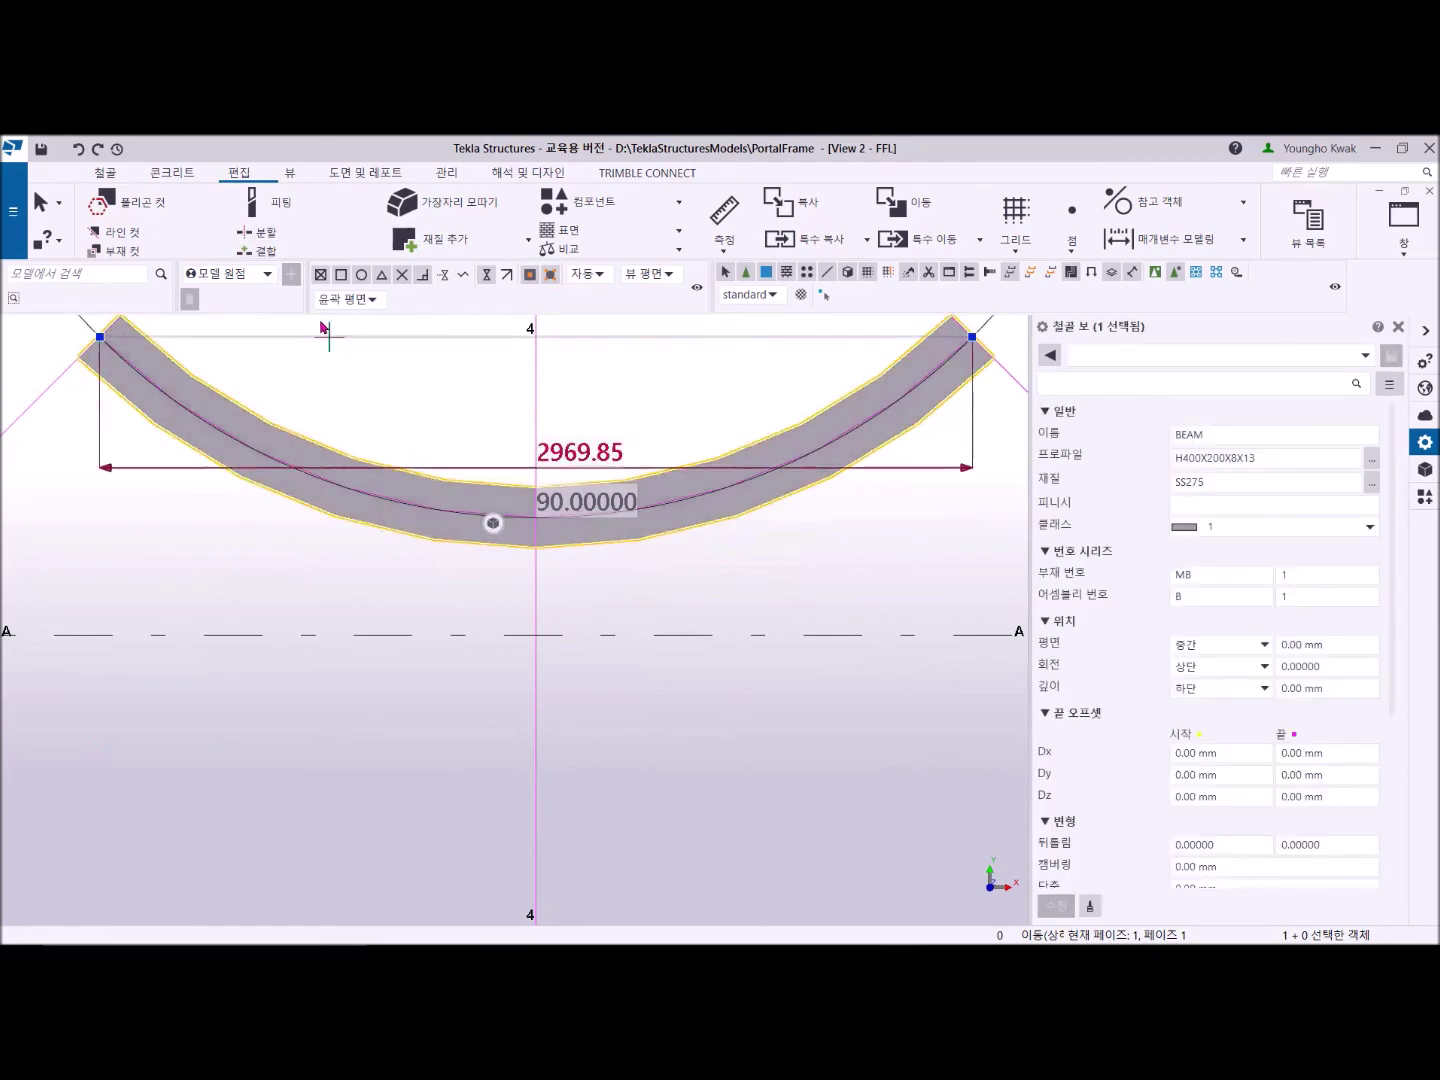
# Split the recombined curved beam again at the vertical construction line on grid 4.
pyautogui.click(267, 236)
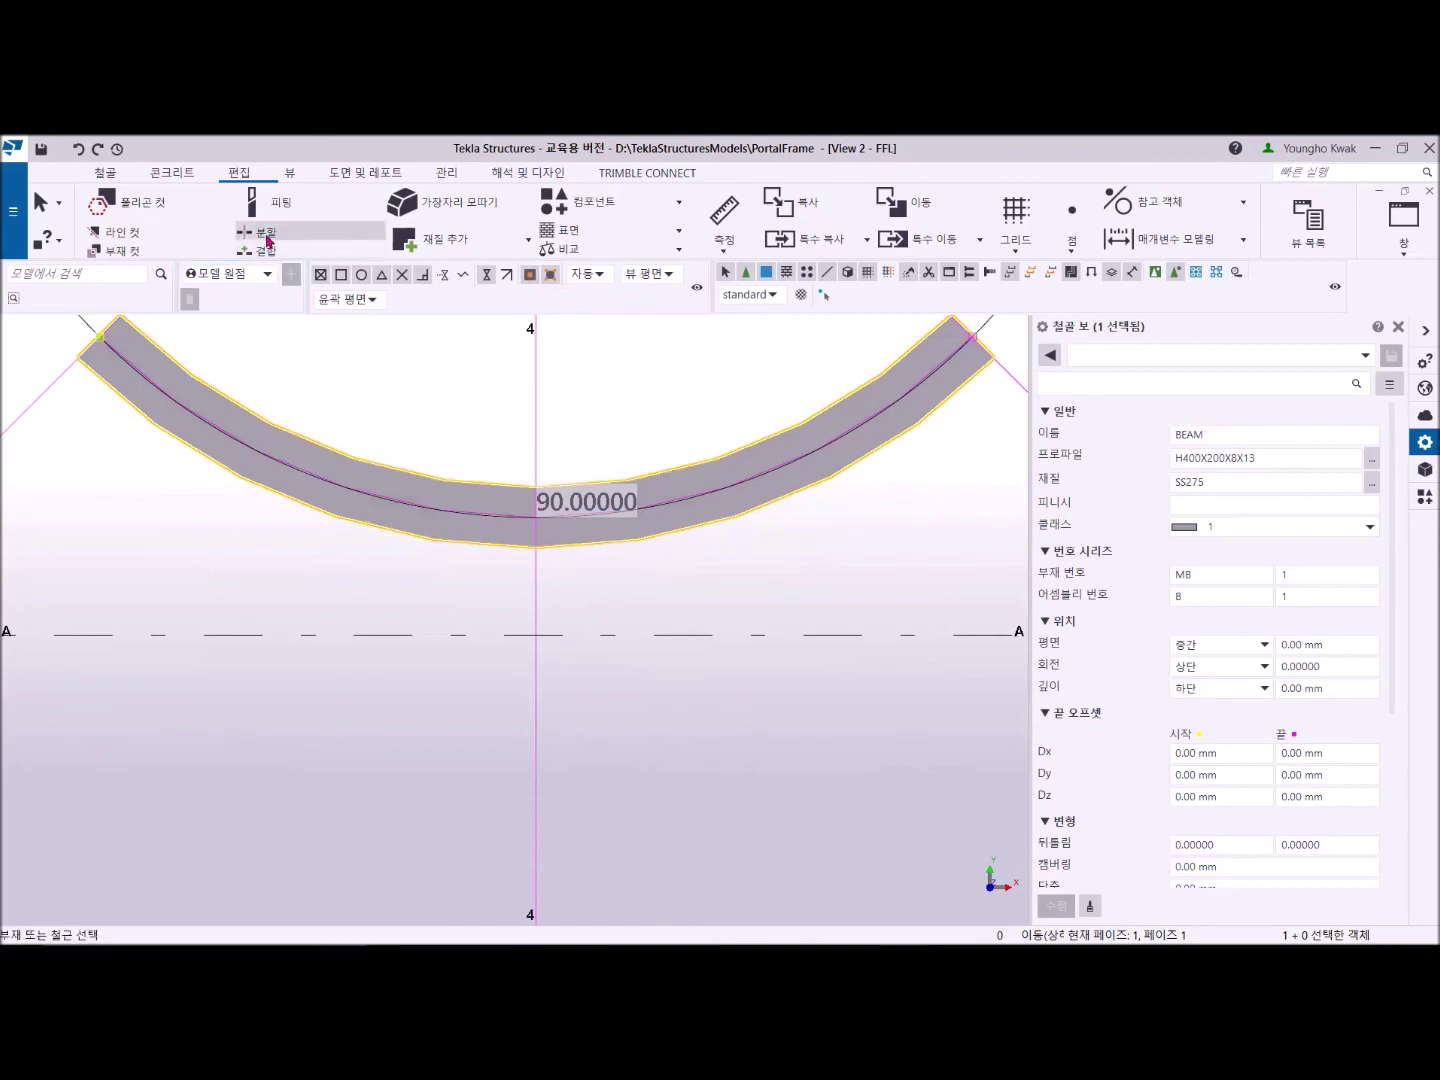
pyautogui.click(361, 466)
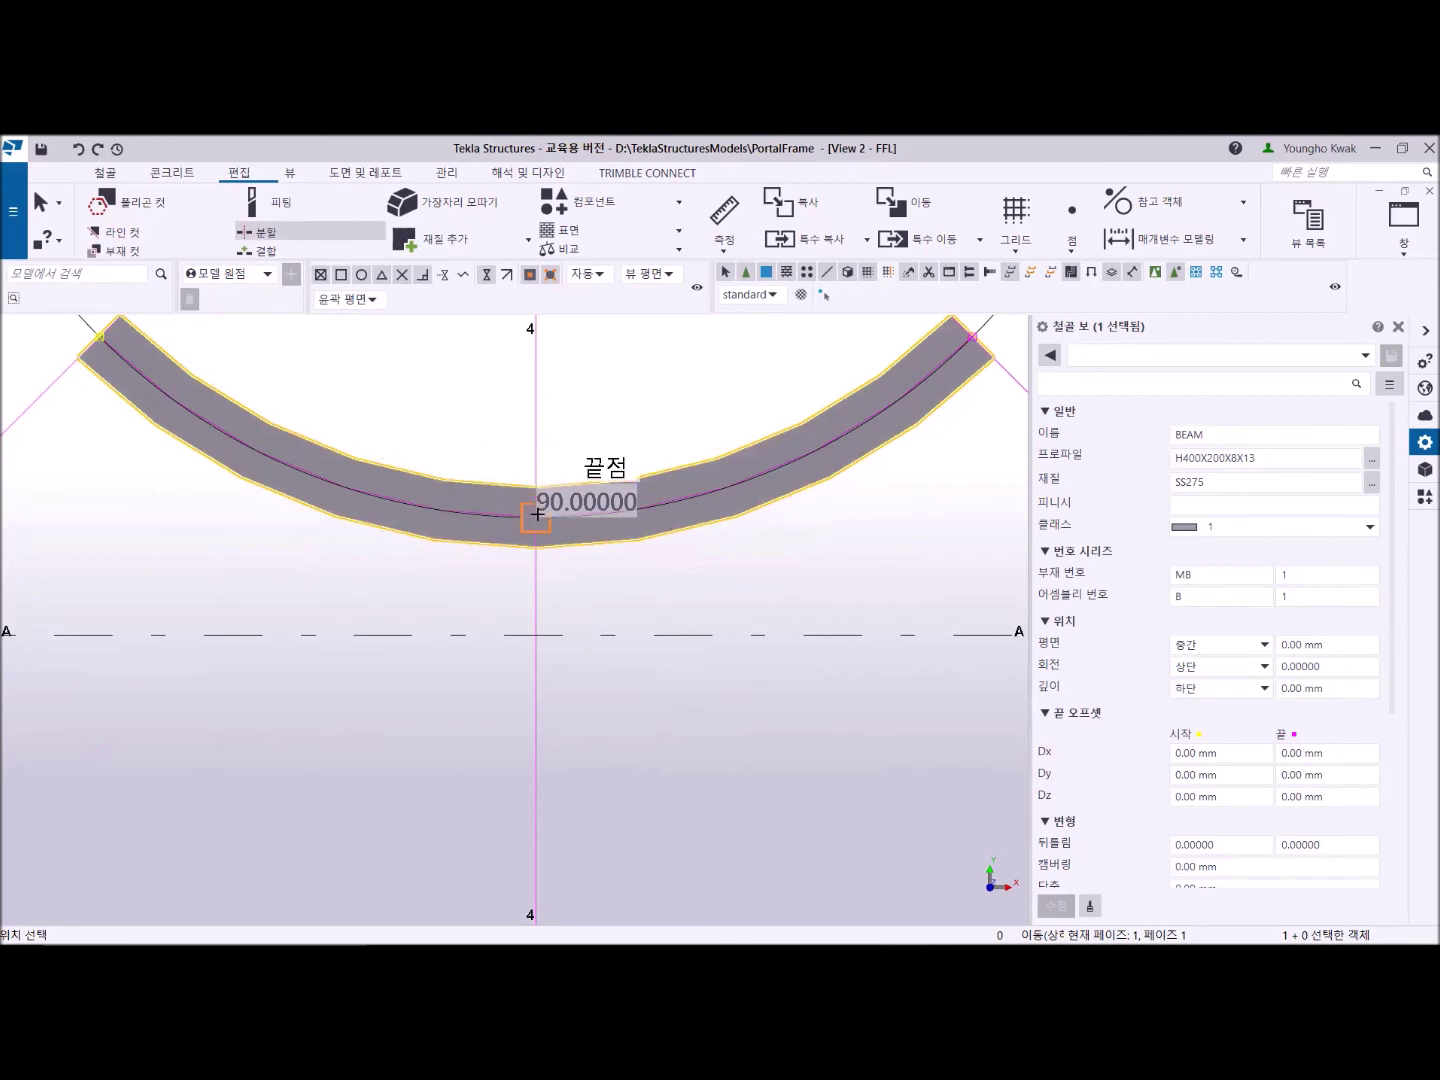
pyautogui.click(537, 513)
pyautogui.rightClick(574, 371)
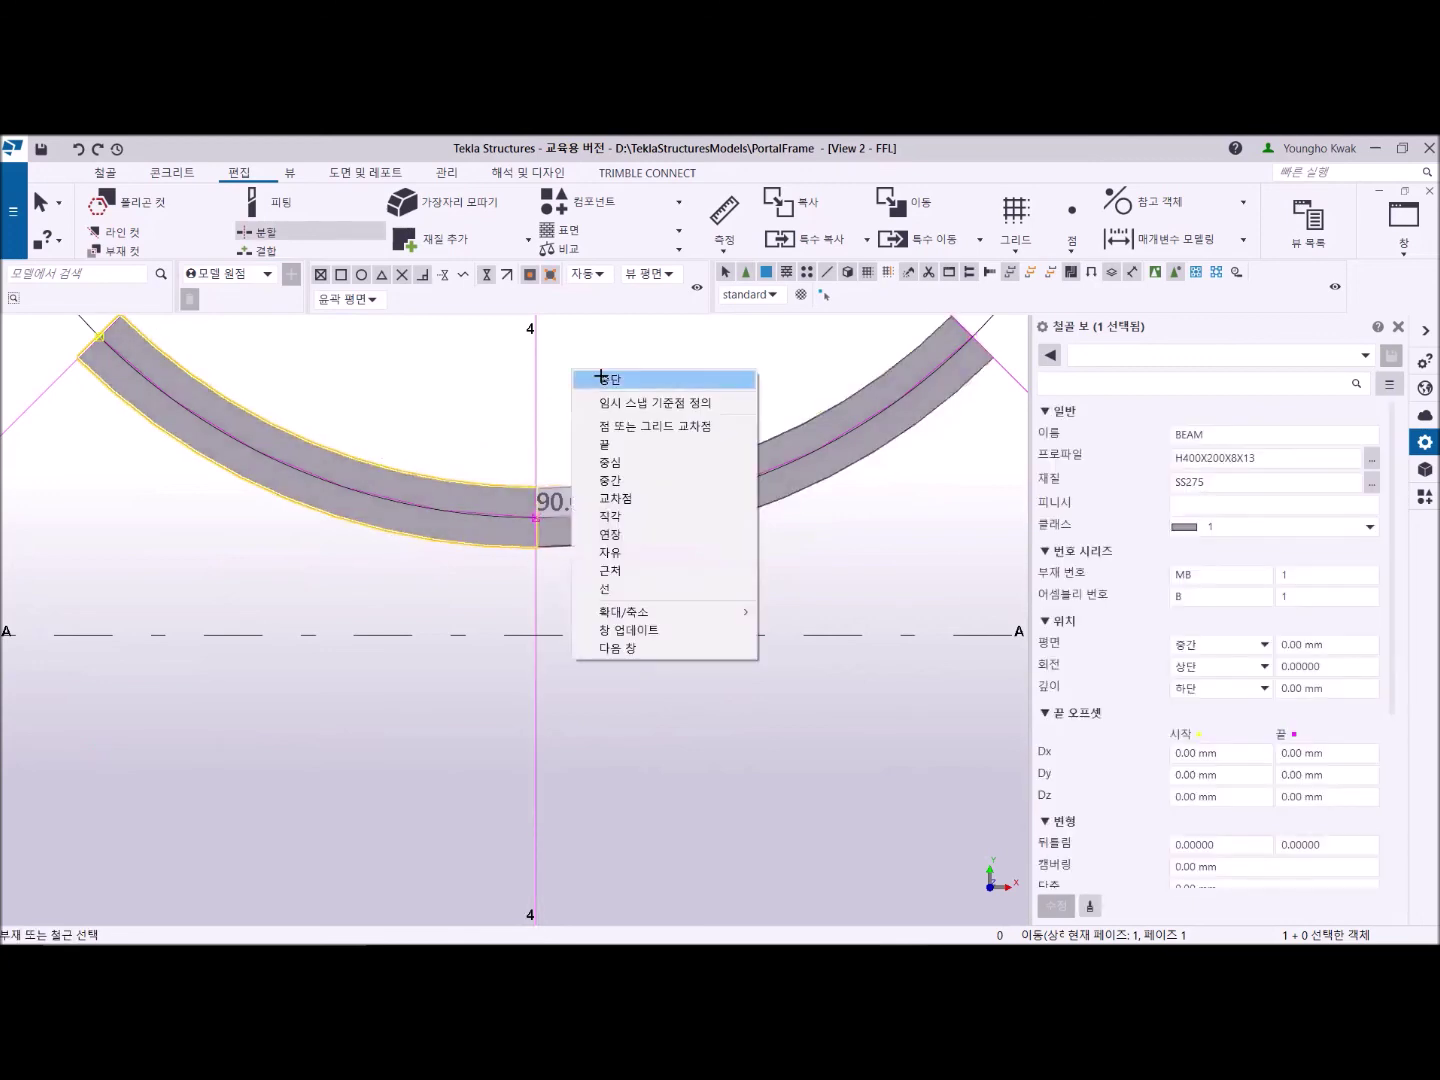
pyautogui.click(603, 379)
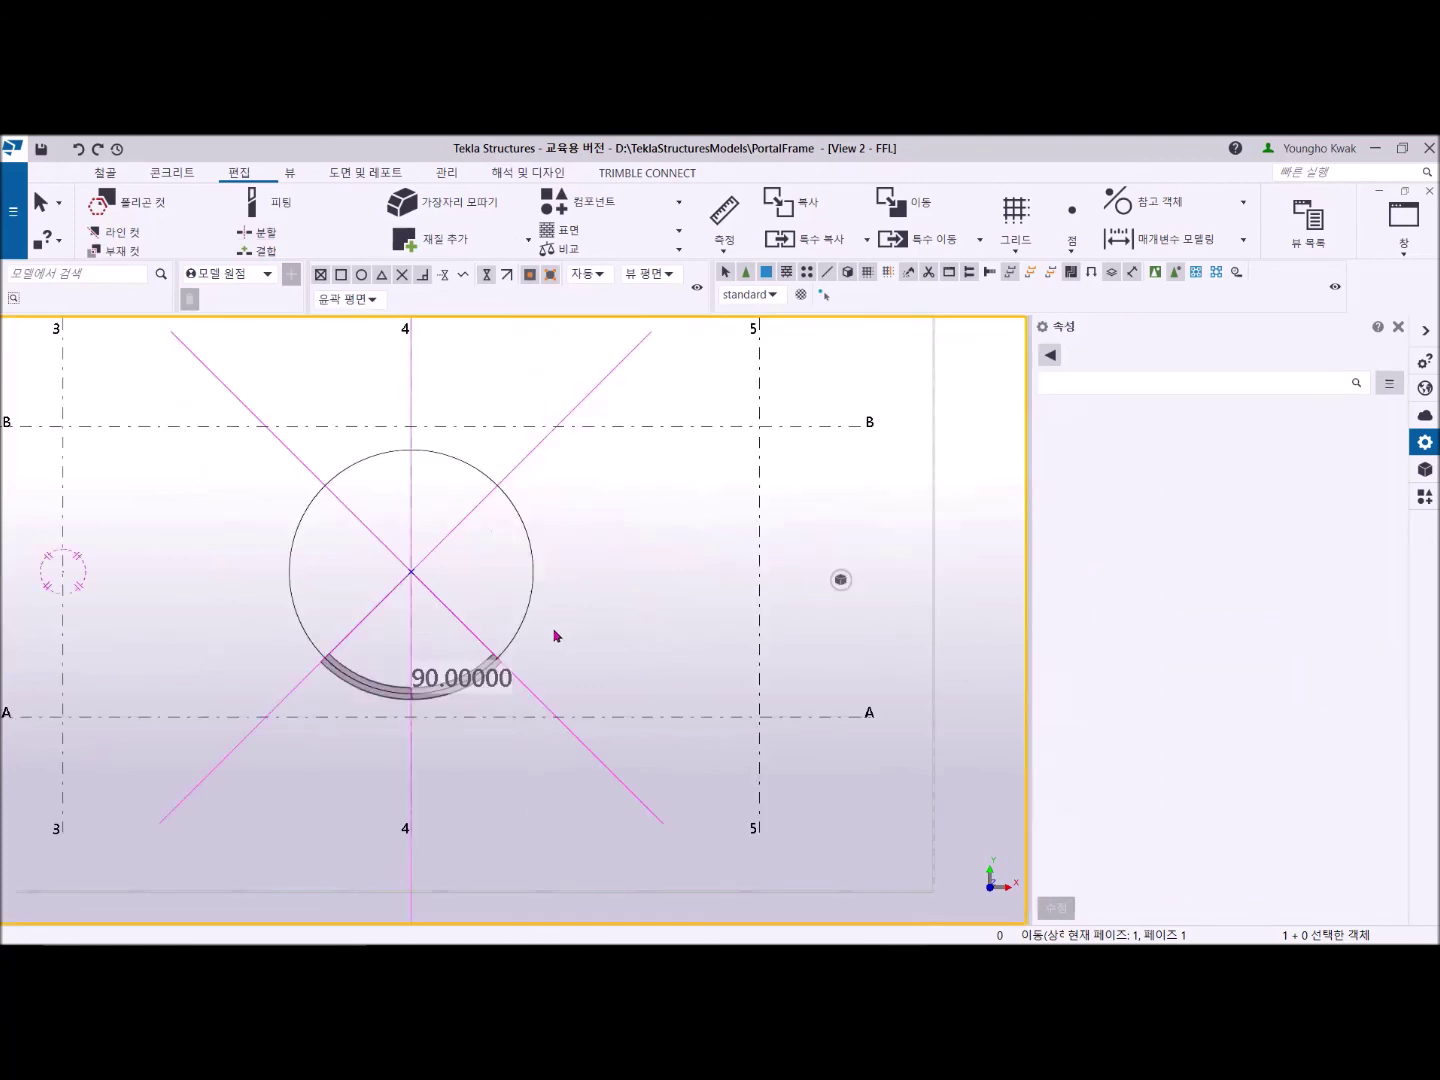
# Create an L100*100*10 twin profile along grid line 5, from grid A to the midpoint between grids A and B.
pyautogui.click(1243, 205)
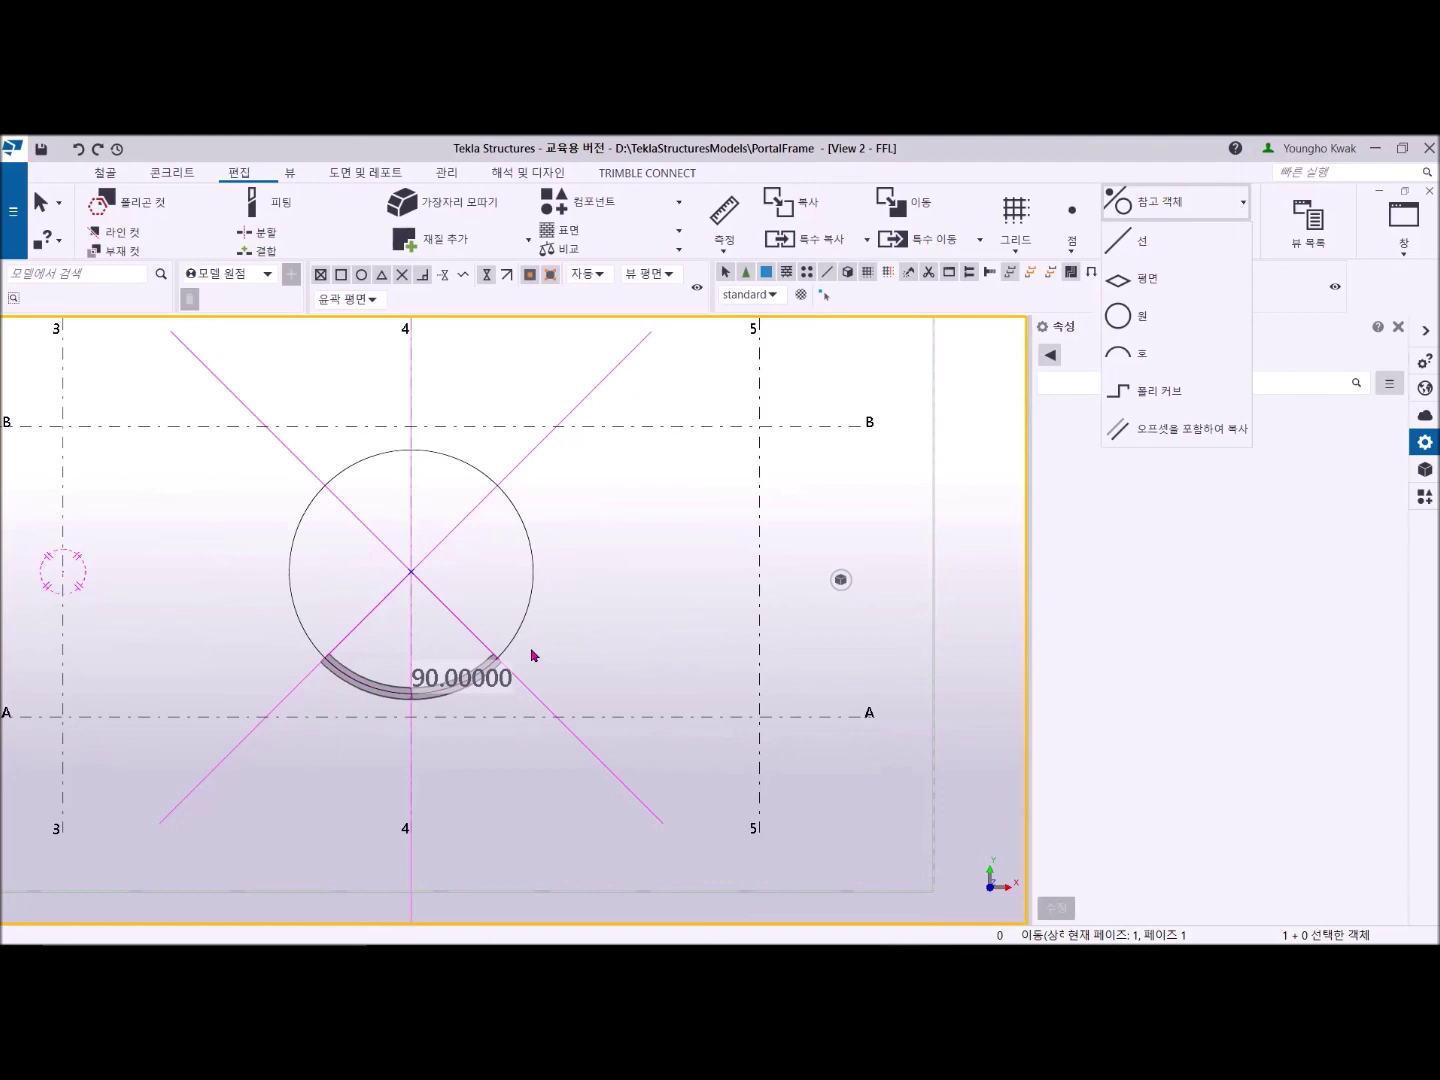
pyautogui.click(172, 172)
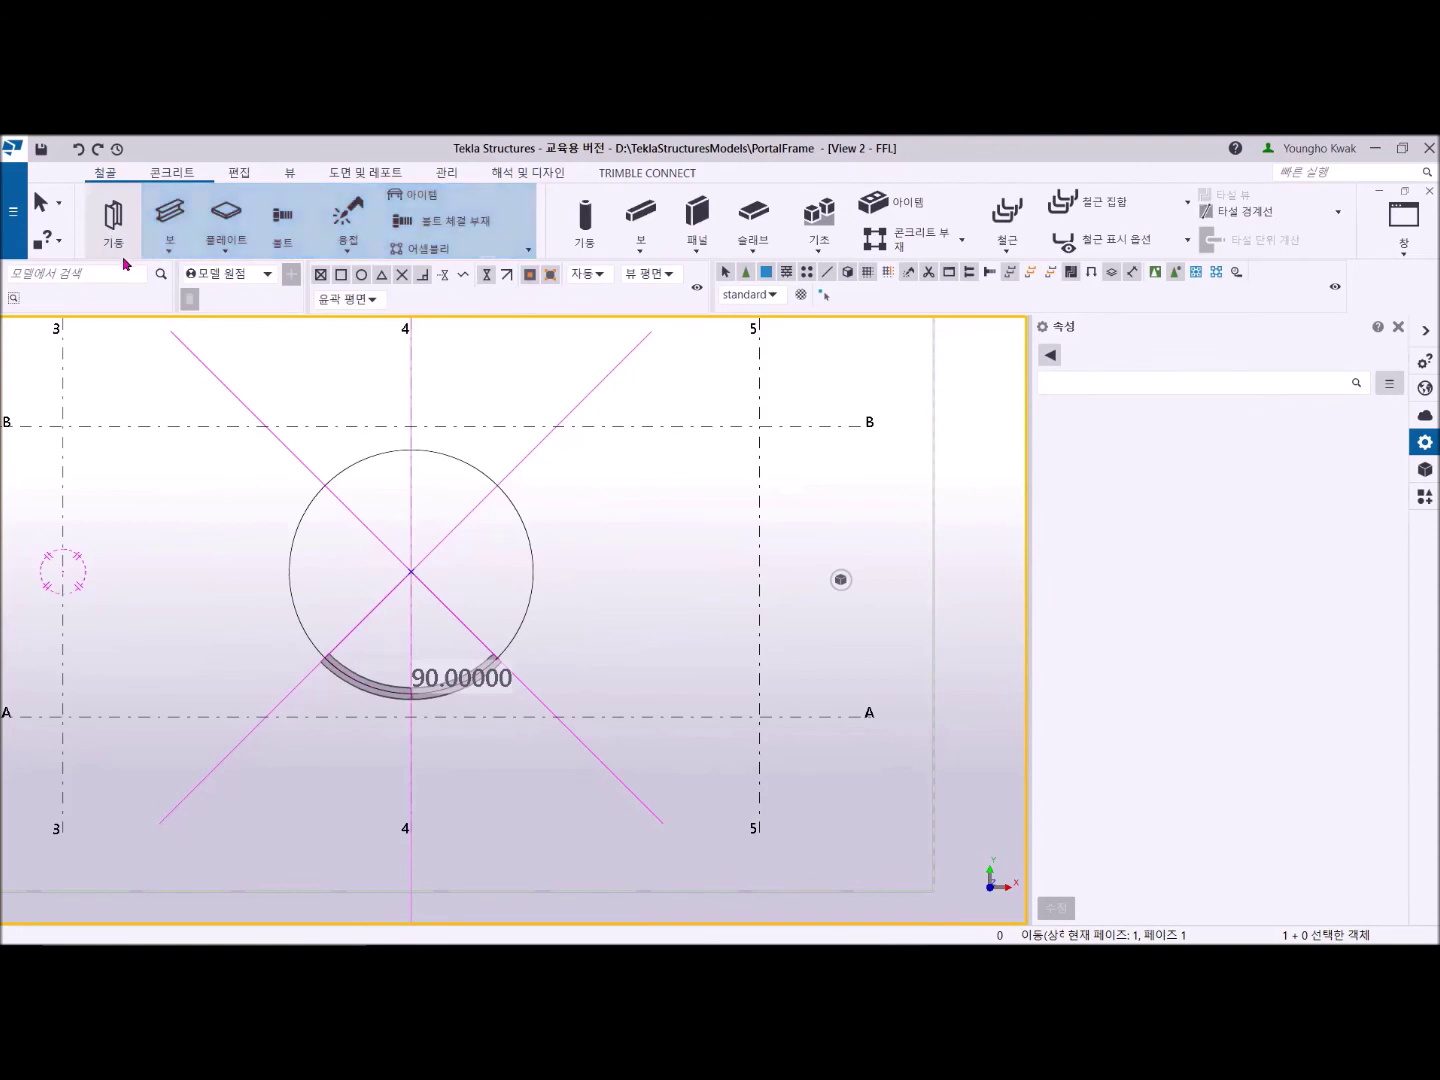
pyautogui.click(168, 252)
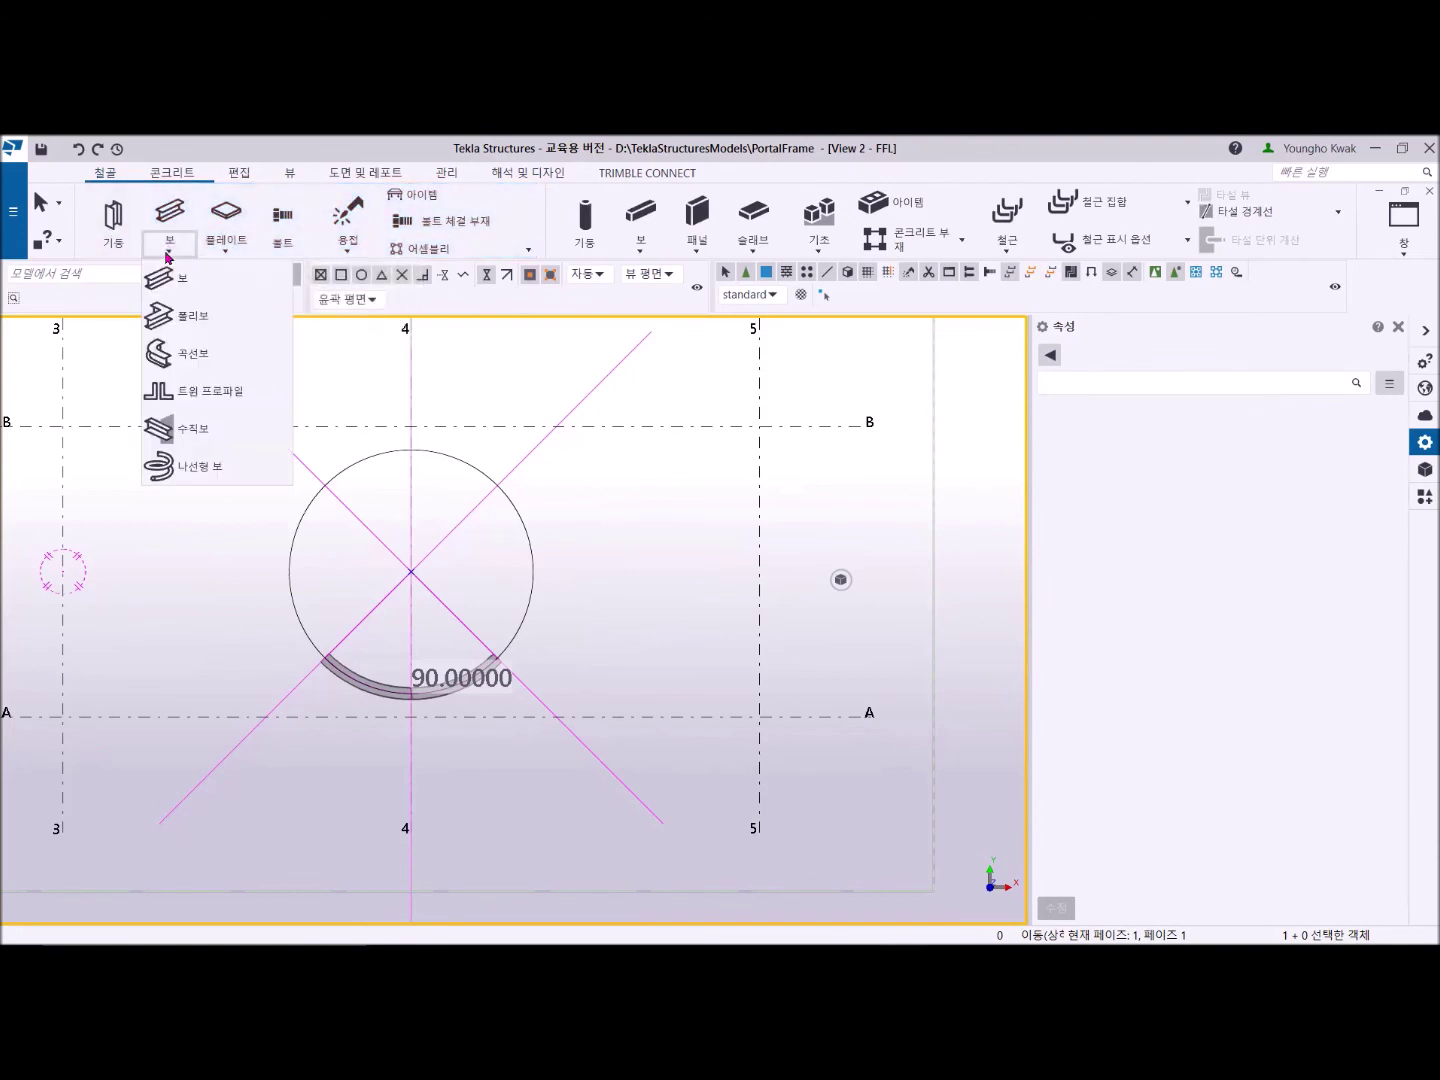
pyautogui.click(200, 394)
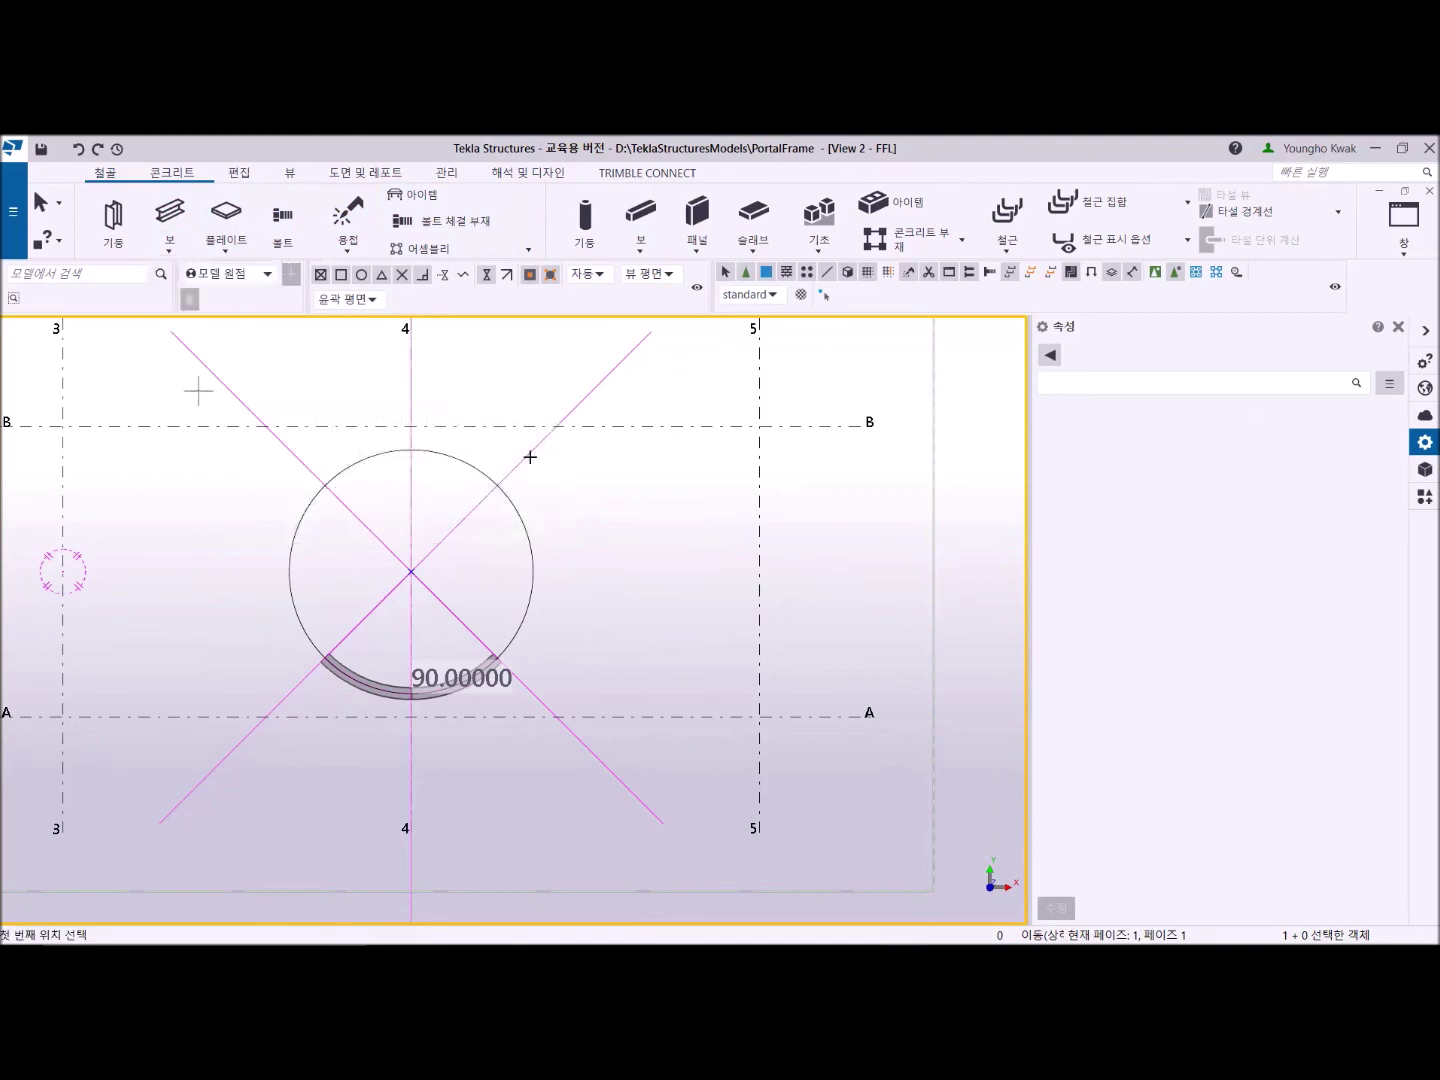
pyautogui.click(756, 716)
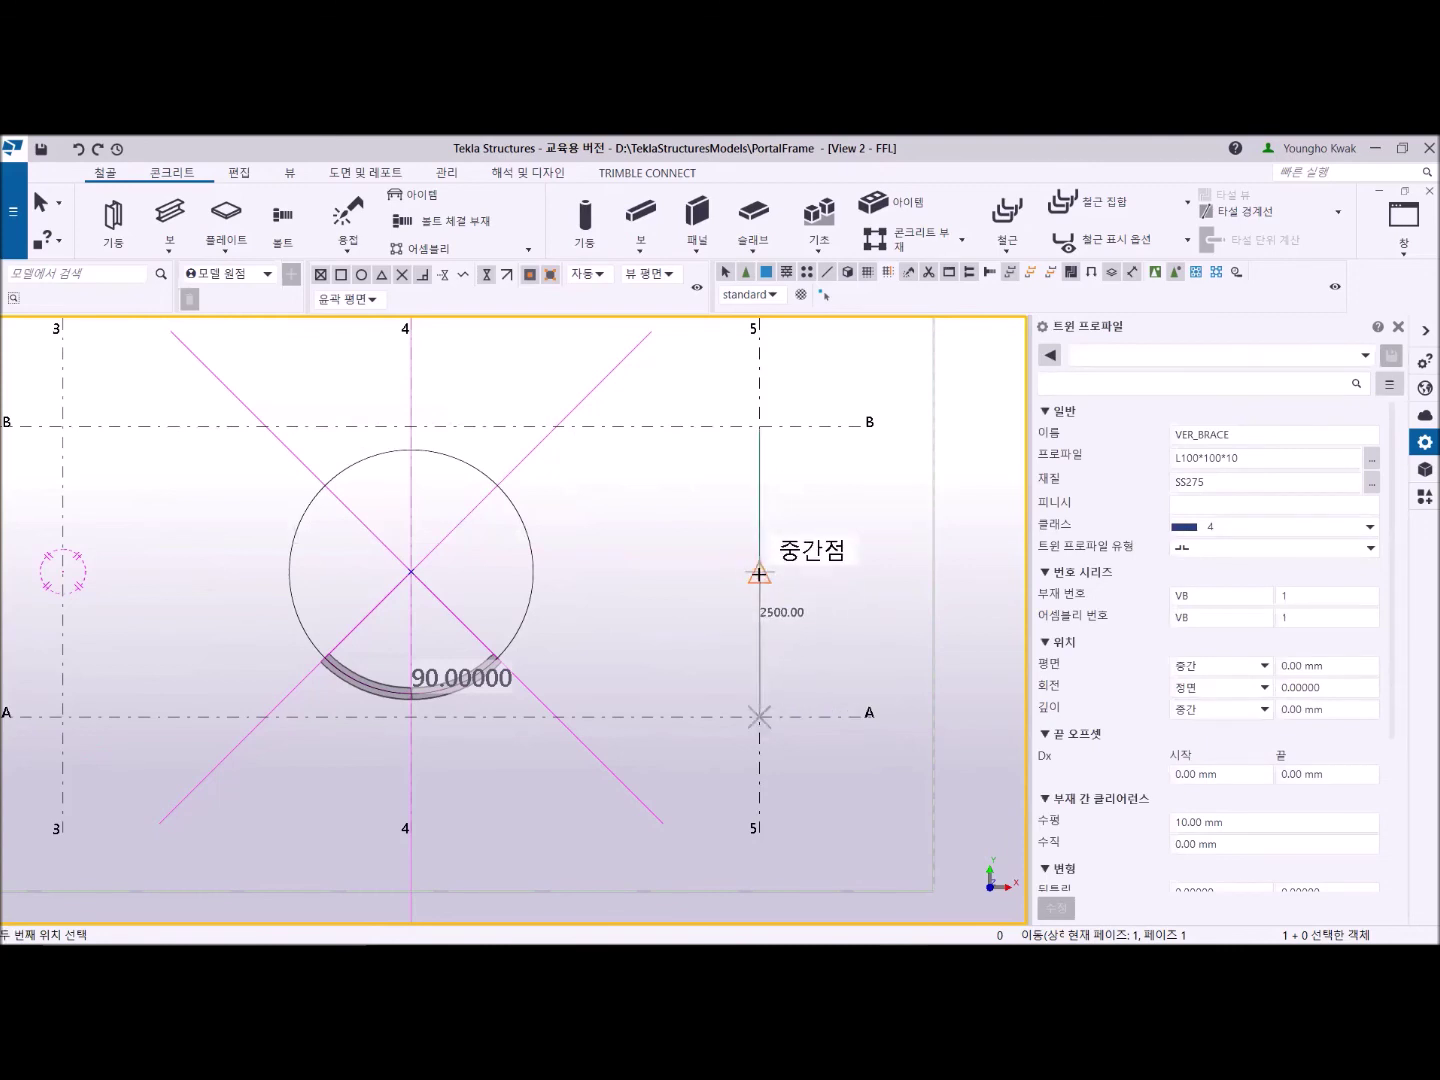
pyautogui.click(759, 578)
pyautogui.rightClick(800, 590)
pyautogui.click(826, 597)
# Examine the twin profile's end and the gap between its two angles, and switch to the 3D_VIEW window.
pyautogui.scroll(6, 771, 718)
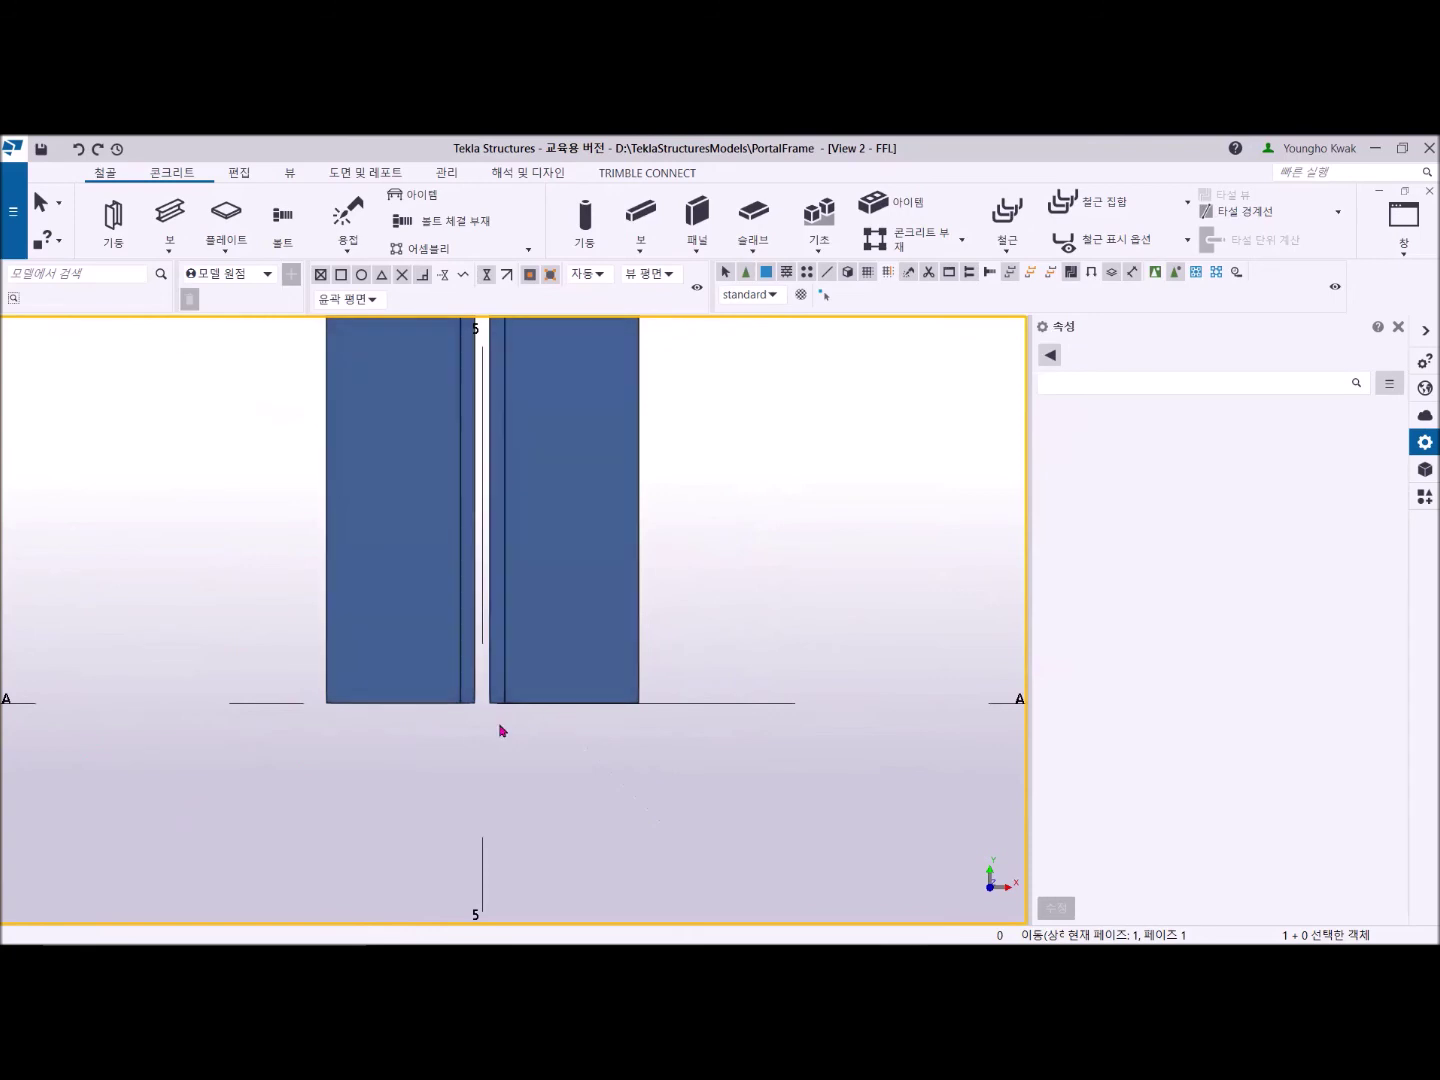
pyautogui.scroll(-3, 505, 730)
pyautogui.keyDown('ctrl'); pyautogui.moveTo(507, 730); pyautogui.dragTo(466, 482, button='middle'); pyautogui.keyUp('ctrl')
pyautogui.scroll(5, 405, 769)
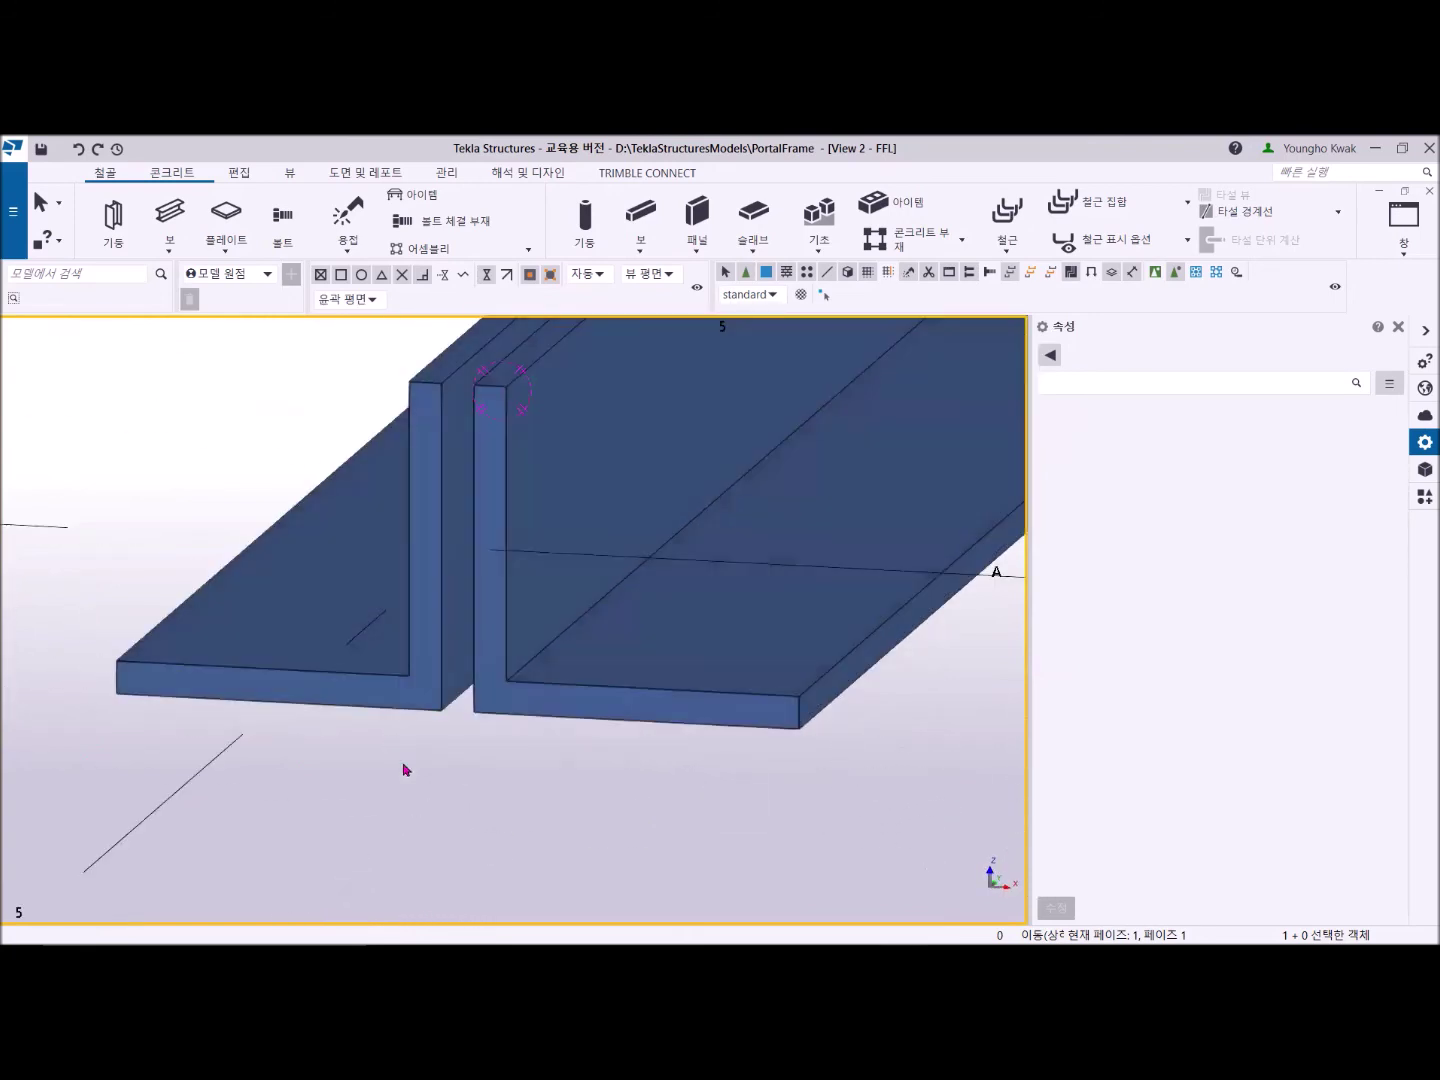
pyautogui.hotkey('ctrl', 'p')
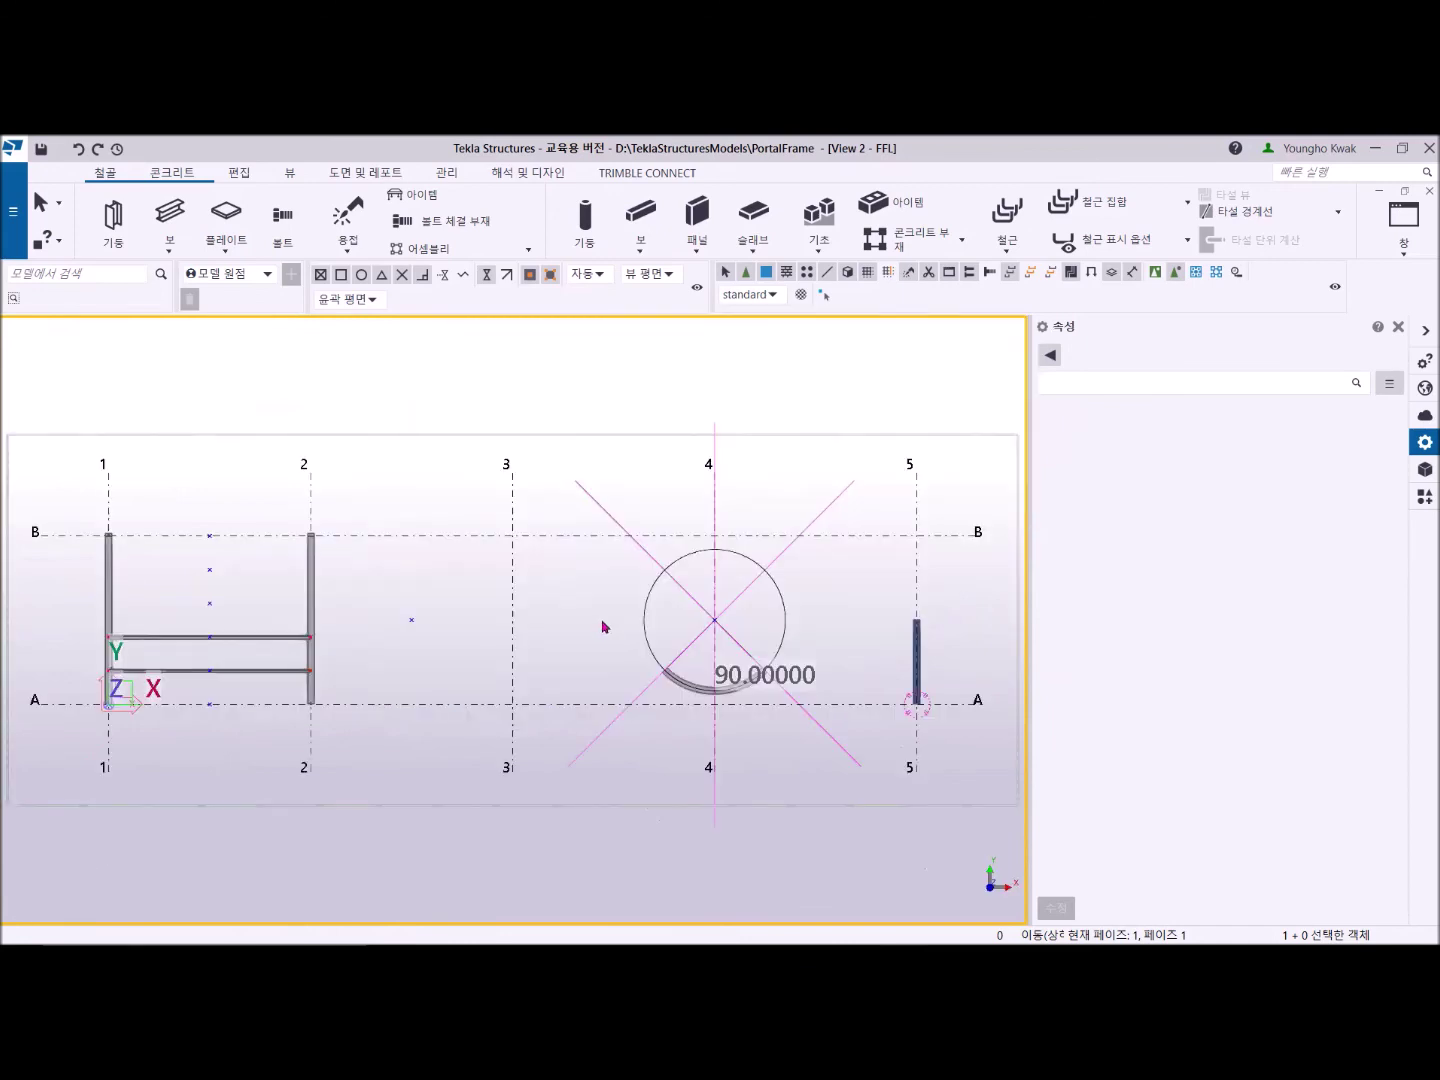
pyautogui.scroll(2, 869, 678)
pyautogui.scroll(3, 868, 678)
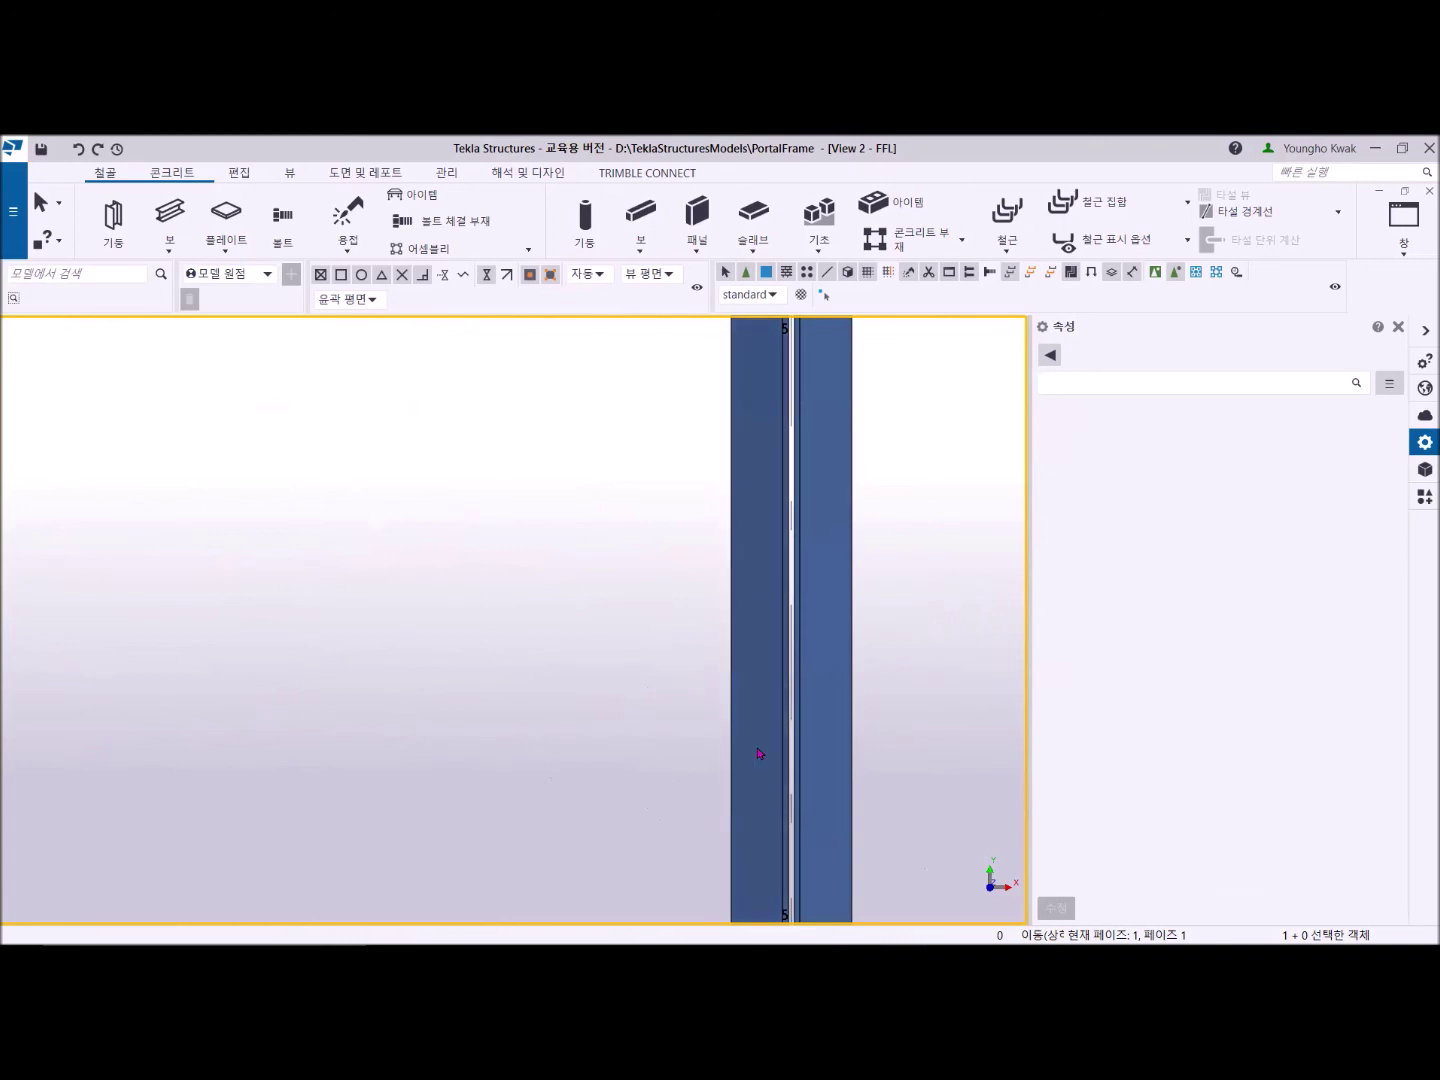
pyautogui.click(1402, 228)
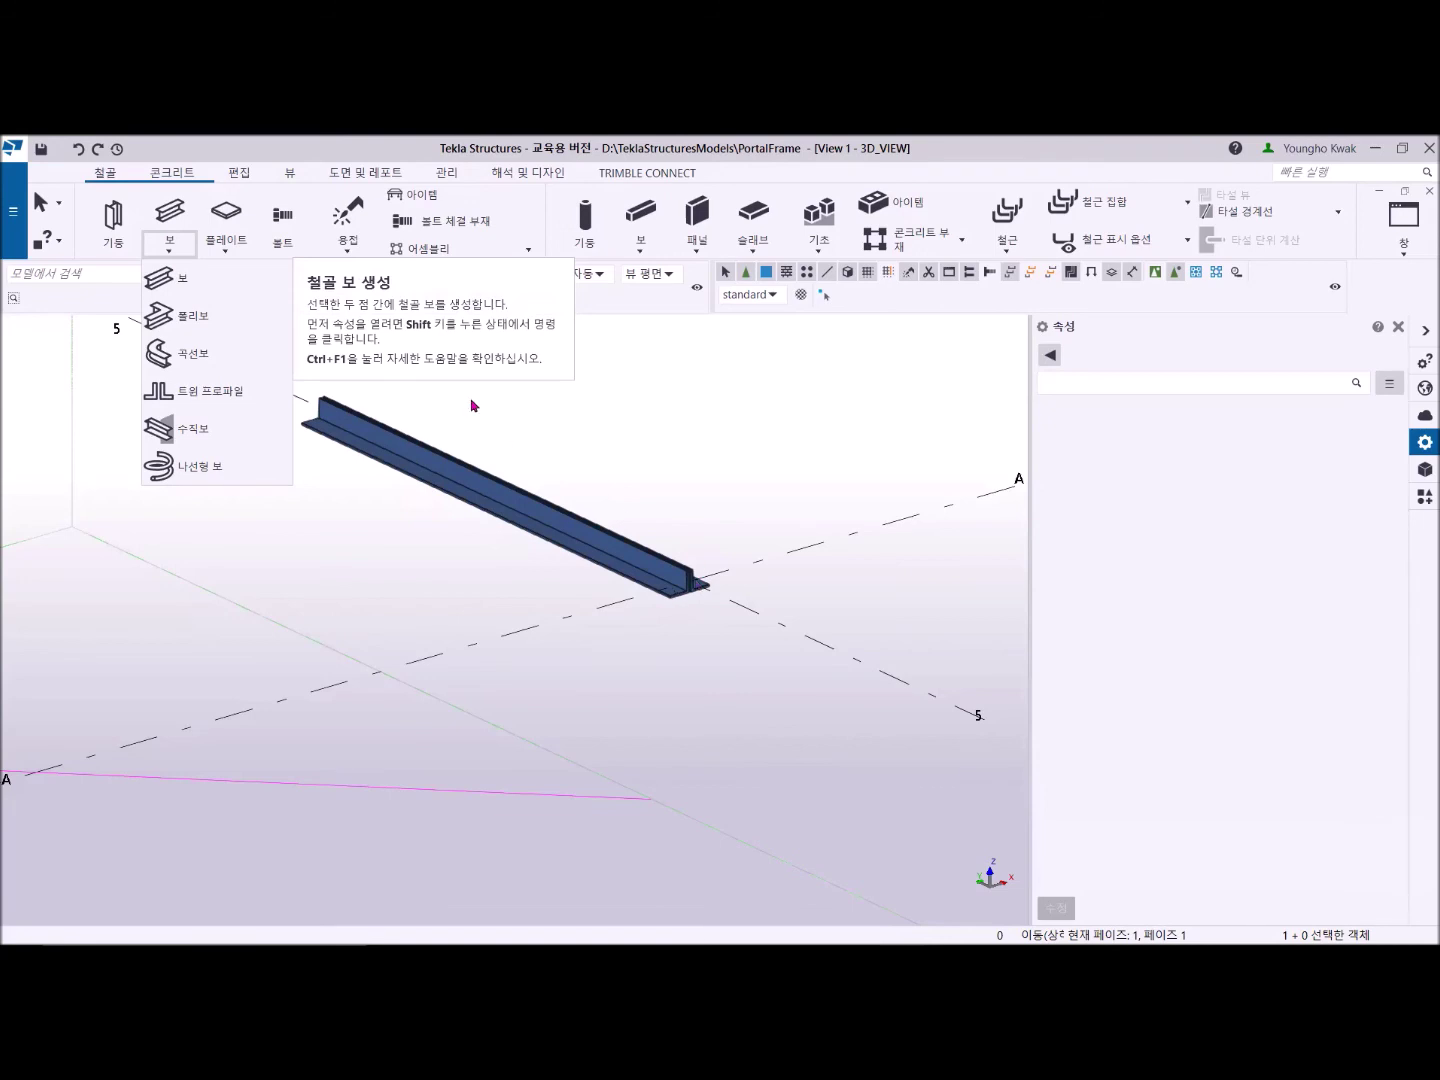
# Compare the property settings of the steel beam, polybeam and twin profile commands without placing any part.
pyautogui.click(174, 209)
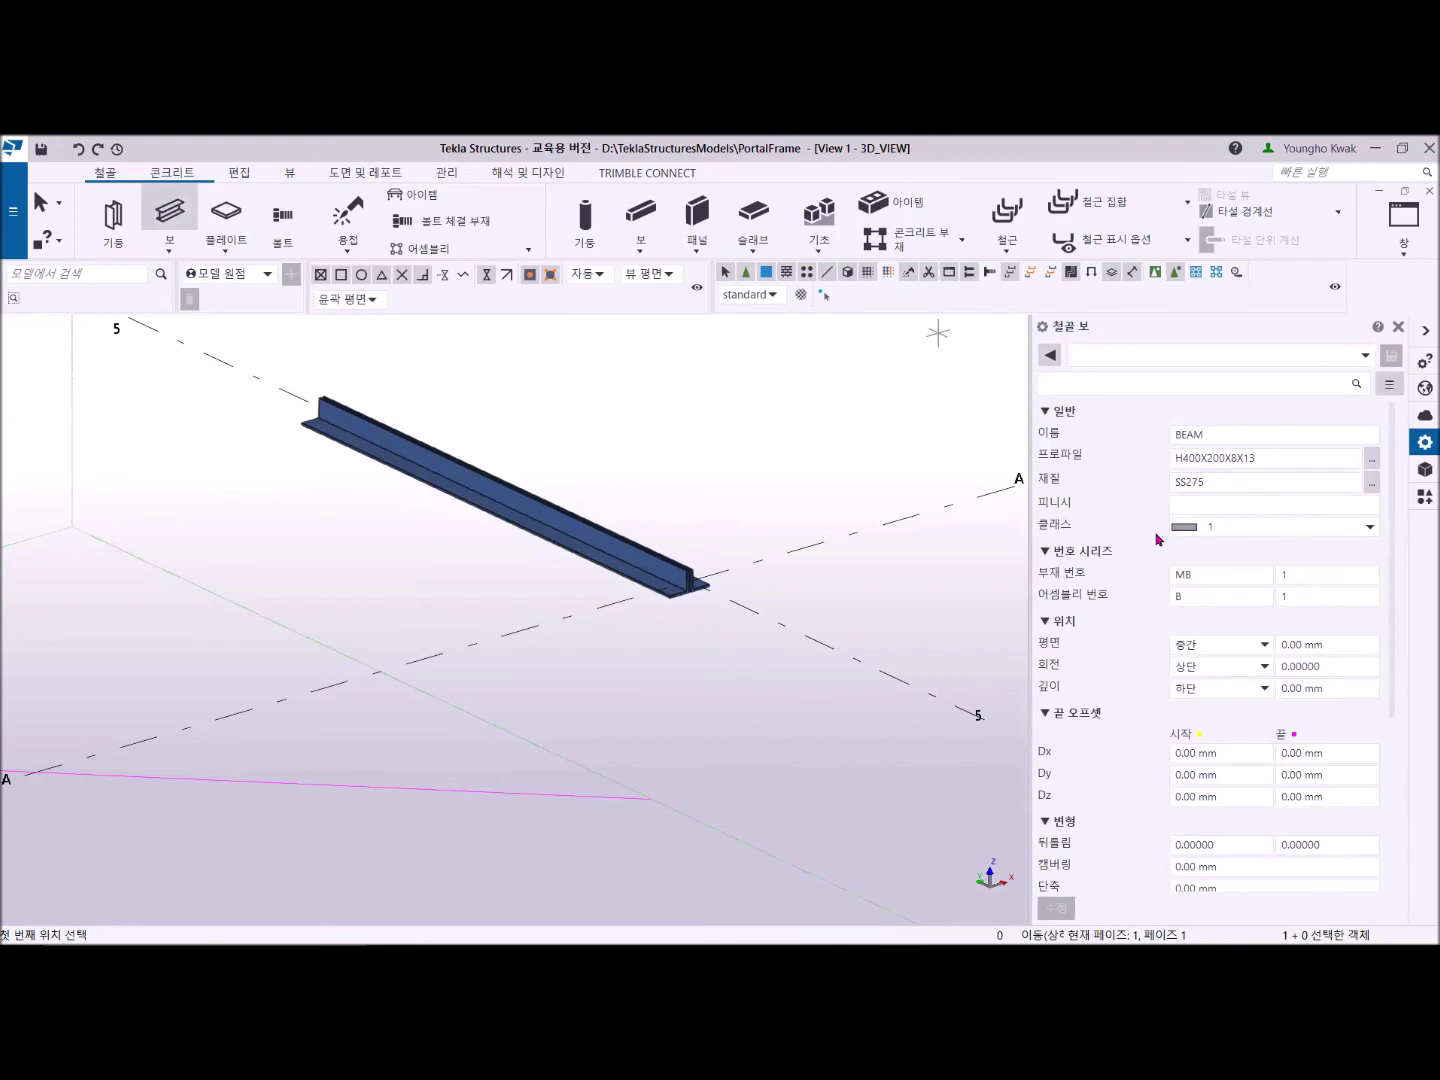
pyautogui.click(169, 250)
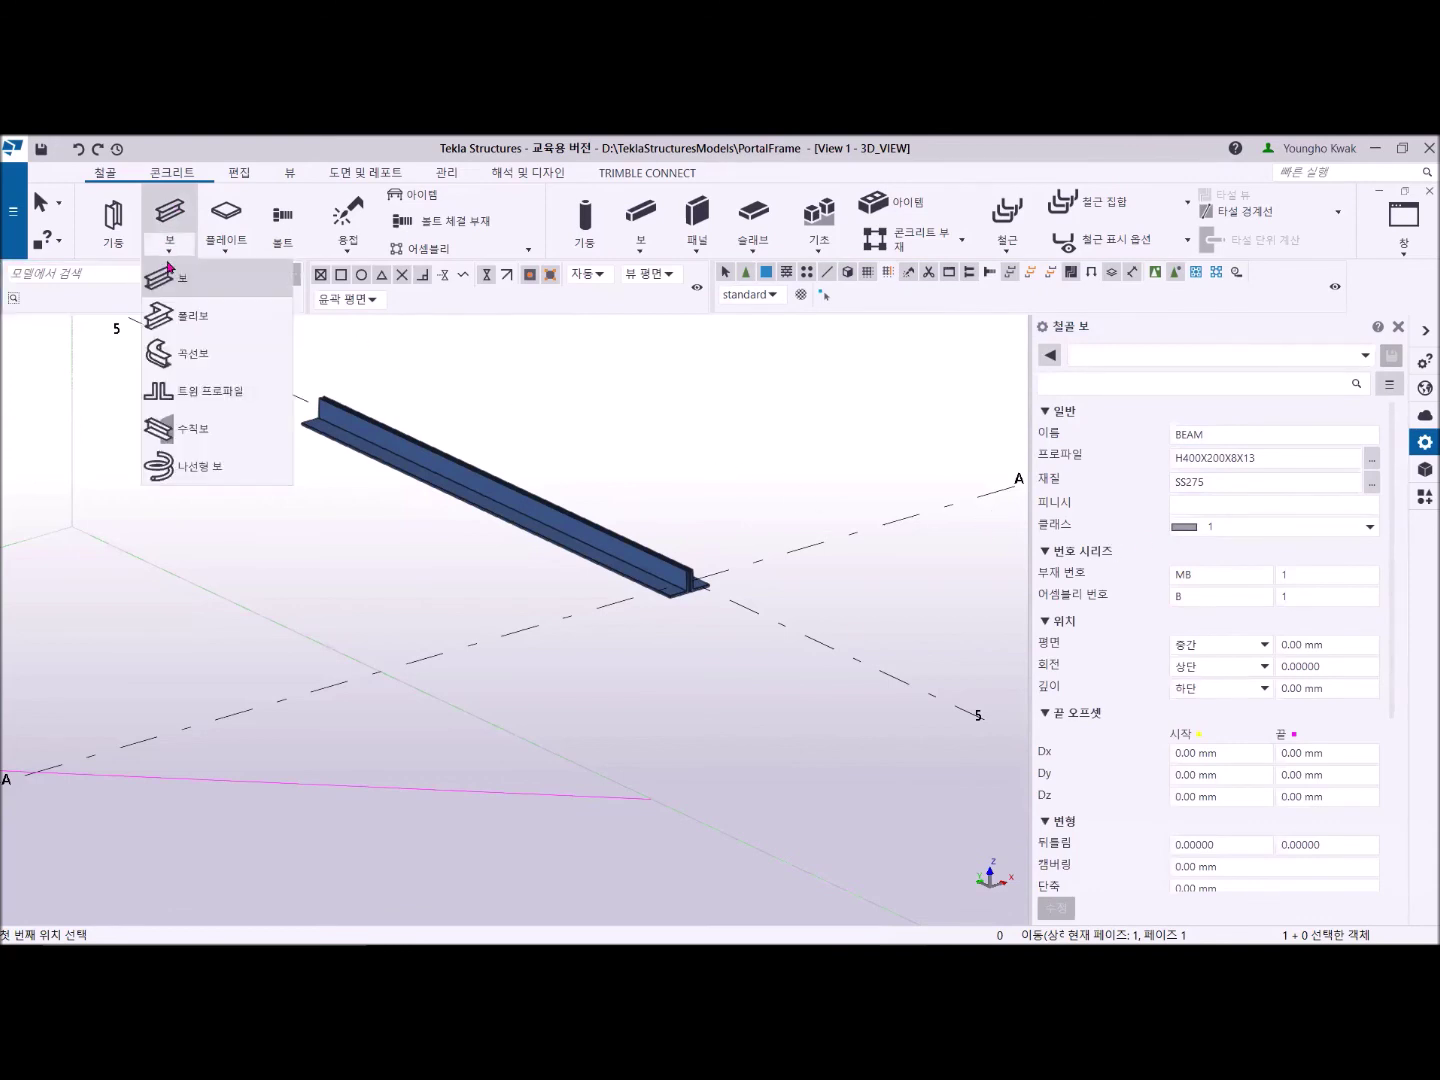
pyautogui.click(176, 318)
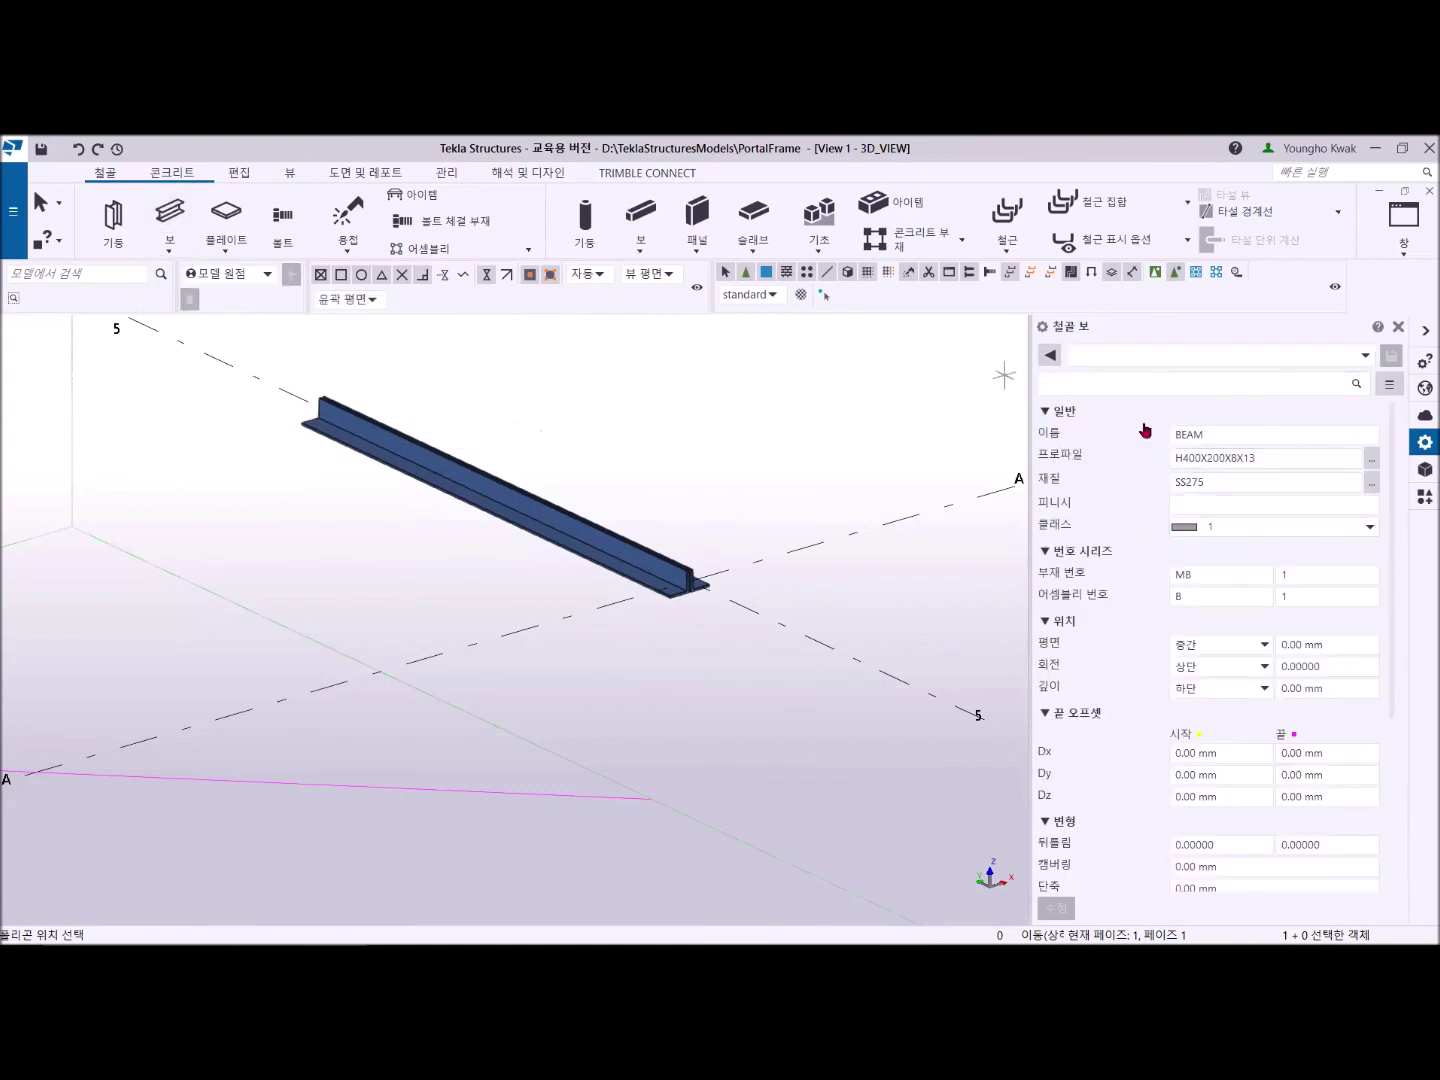
pyautogui.click(169, 242)
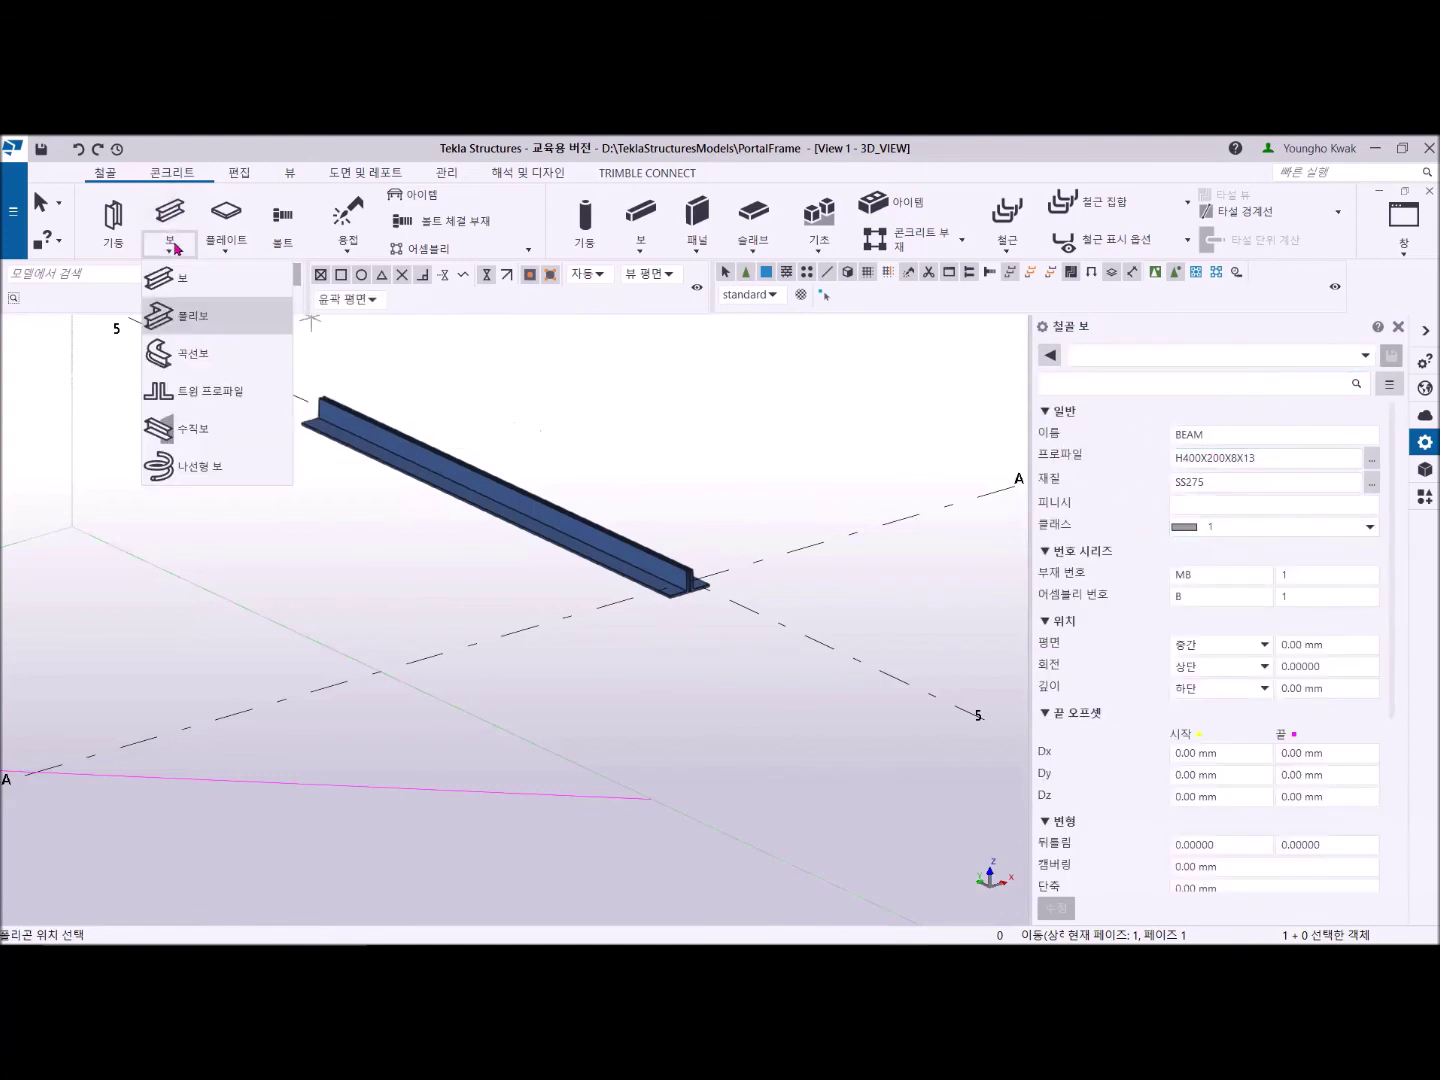
pyautogui.click(205, 397)
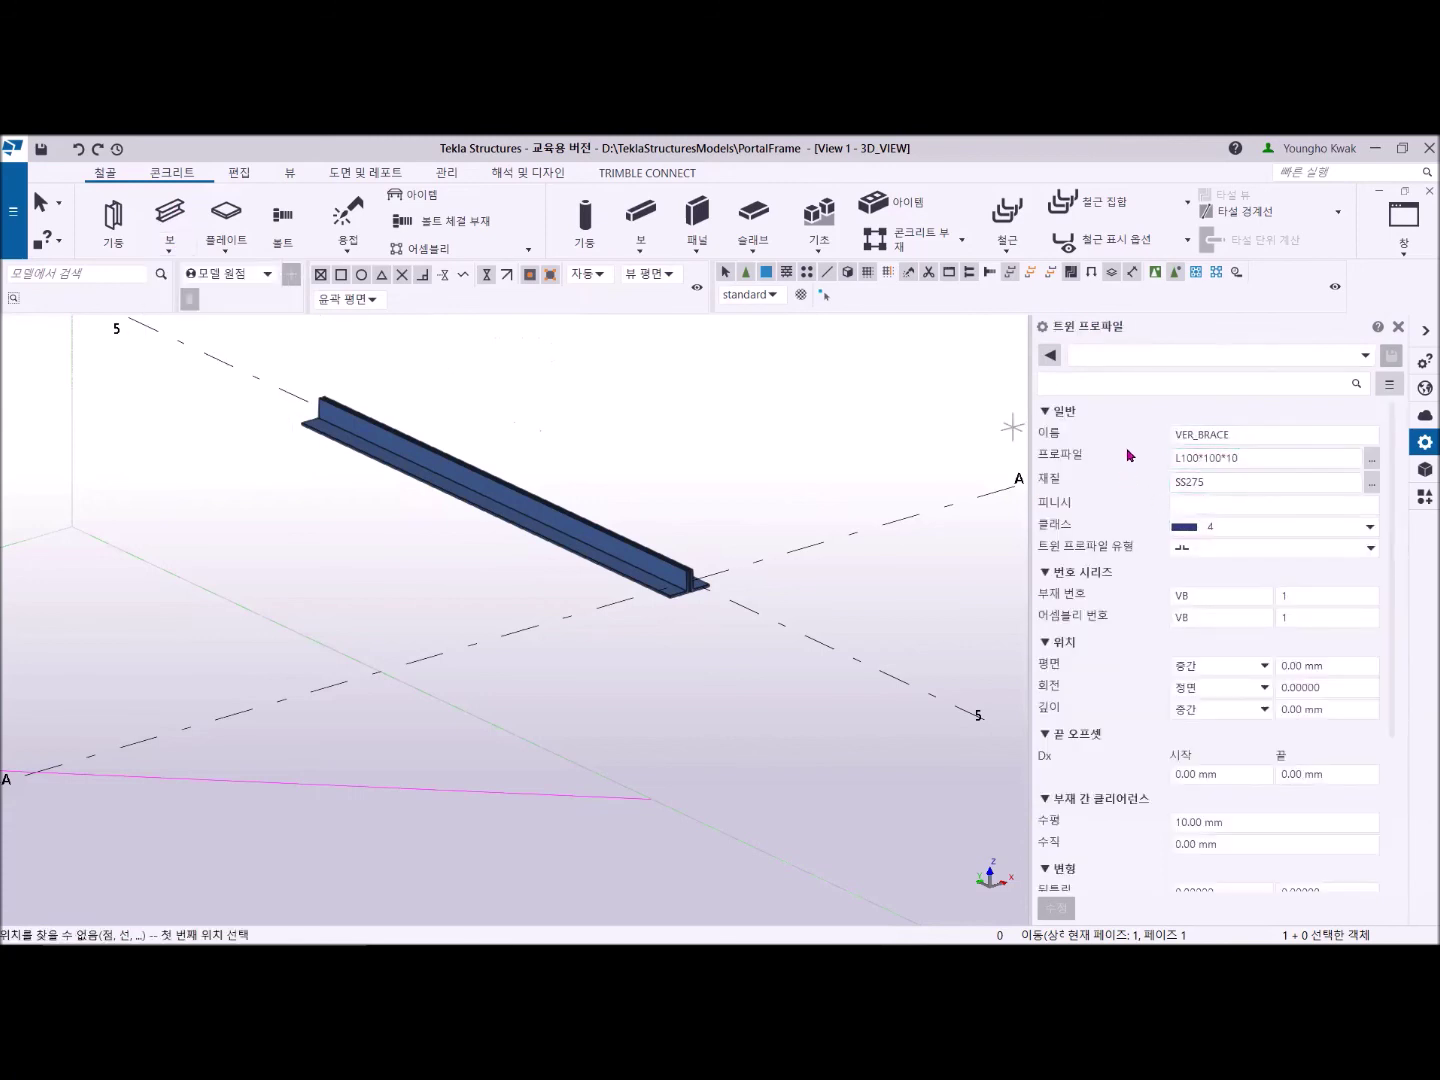
pyautogui.rightClick(664, 401)
pyautogui.click(690, 405)
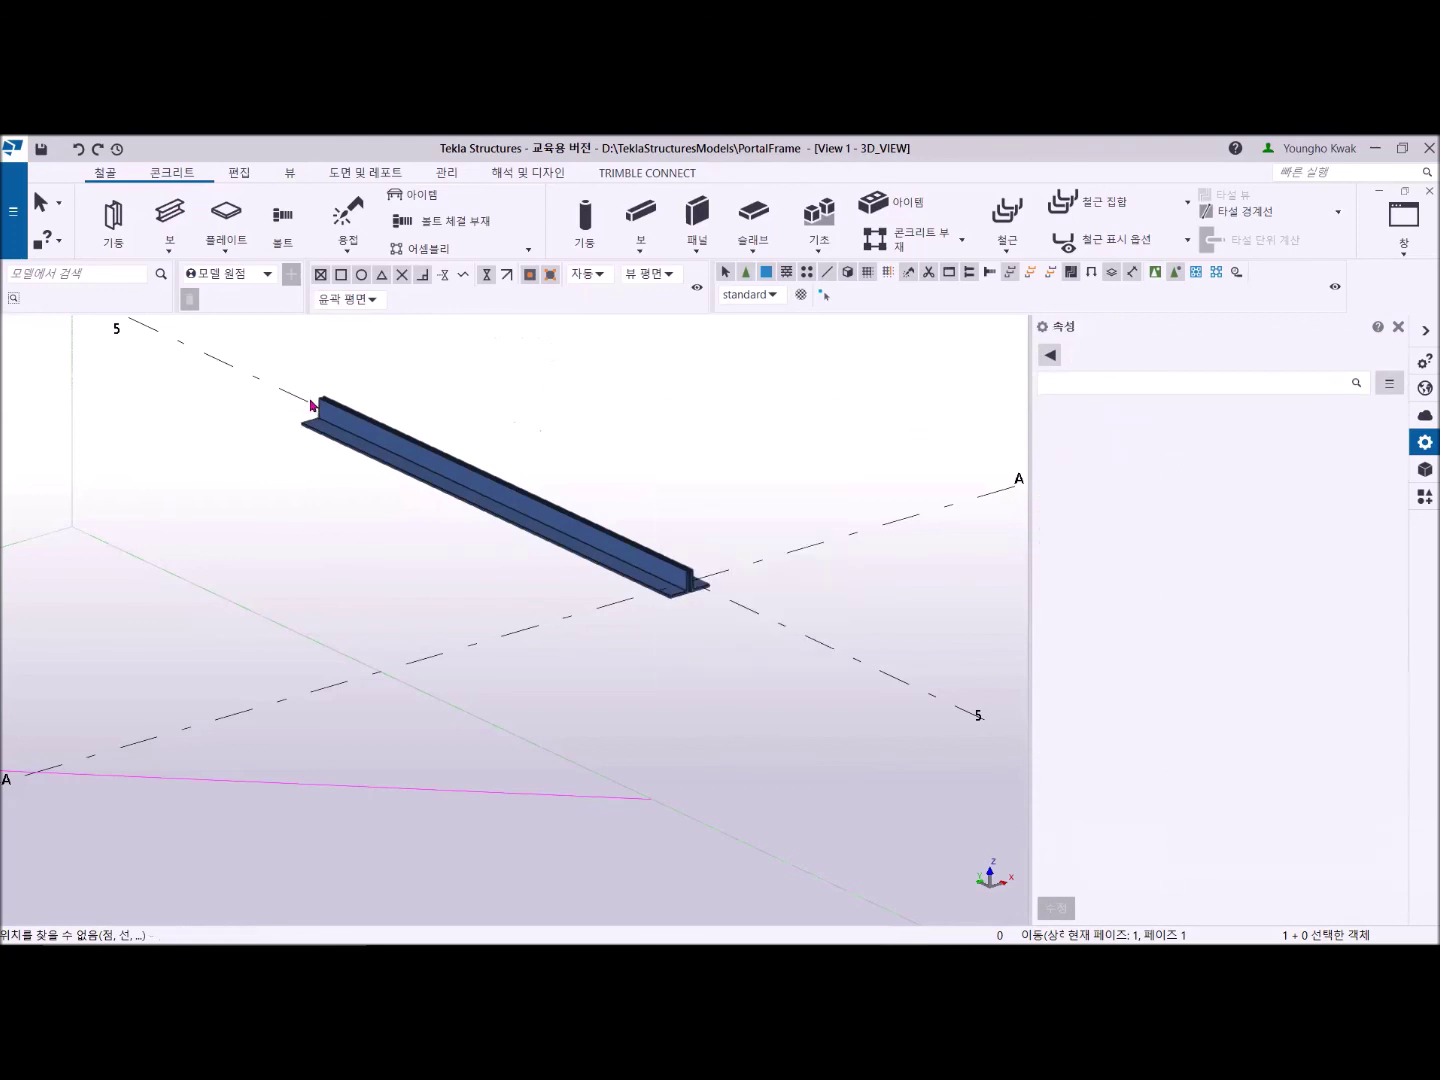
# Check which property settings the polybeam and twin profile commands offer, and leave the command without placing a part.
pyautogui.click(167, 250)
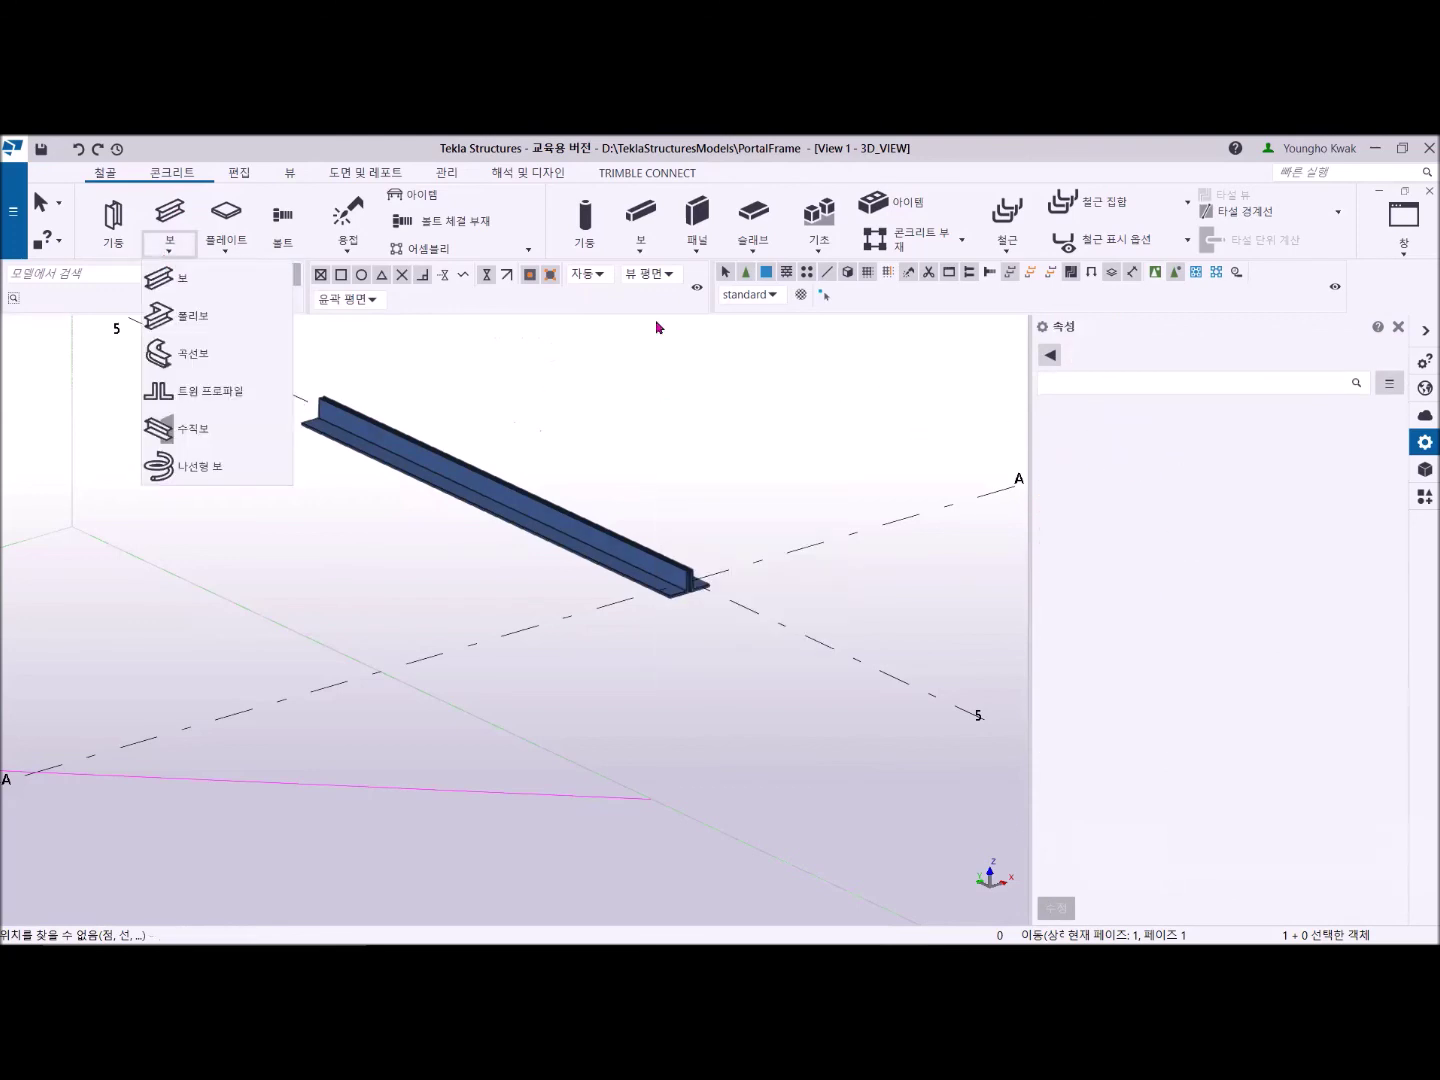
pyautogui.click(1398, 328)
pyautogui.click(1398, 328)
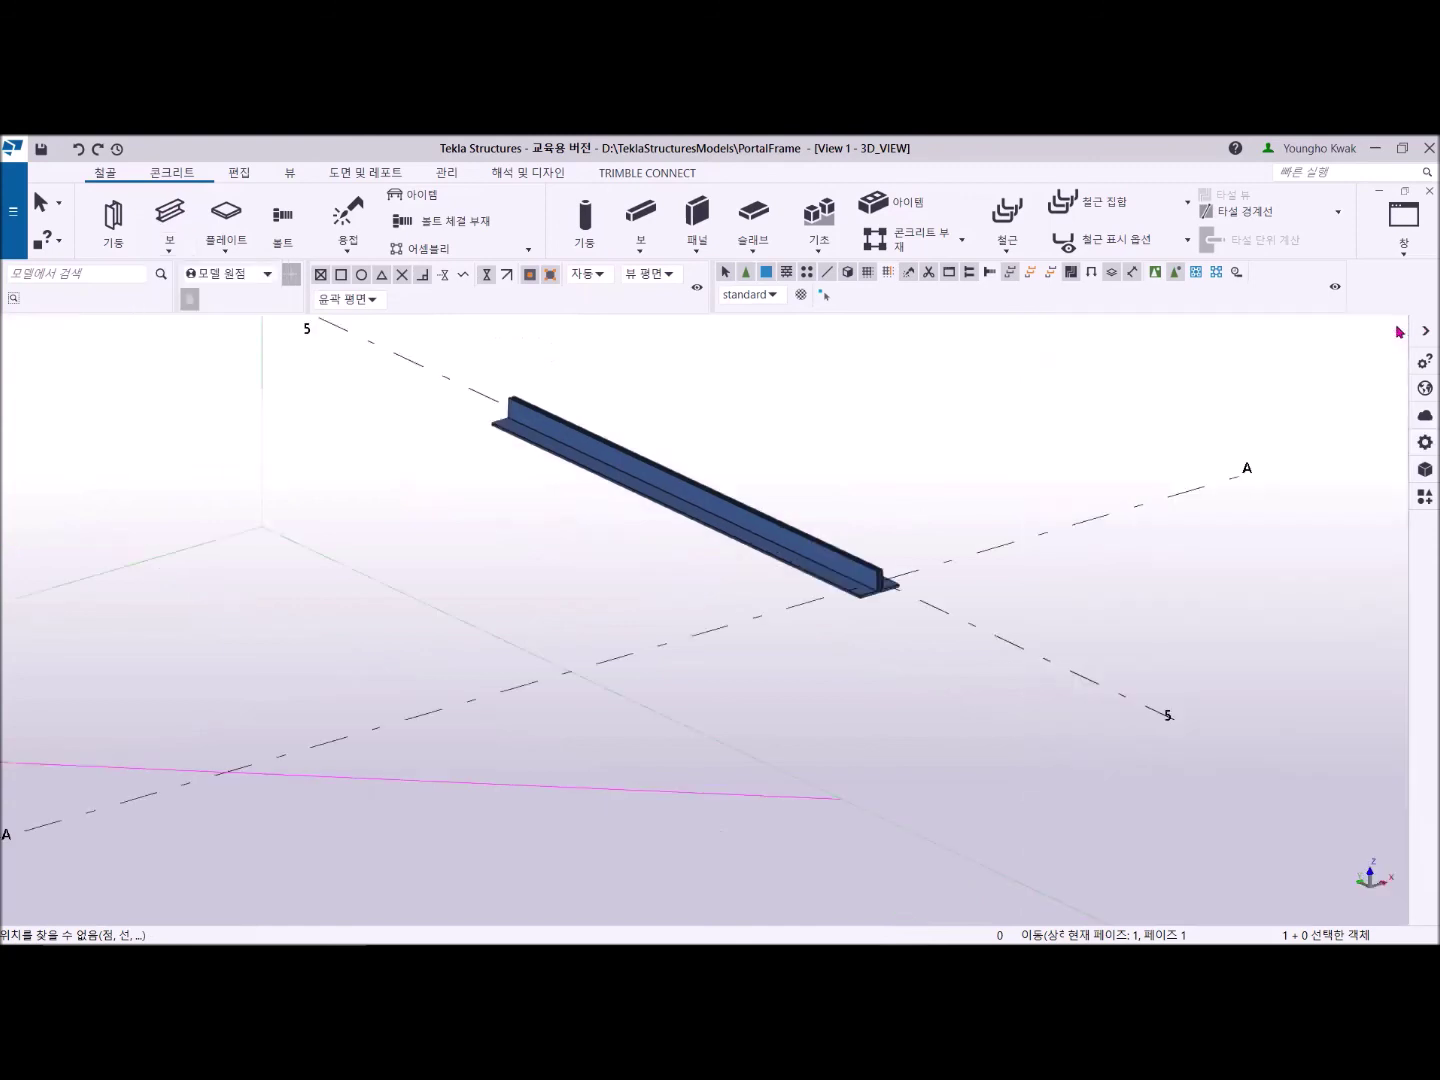
pyautogui.click(167, 254)
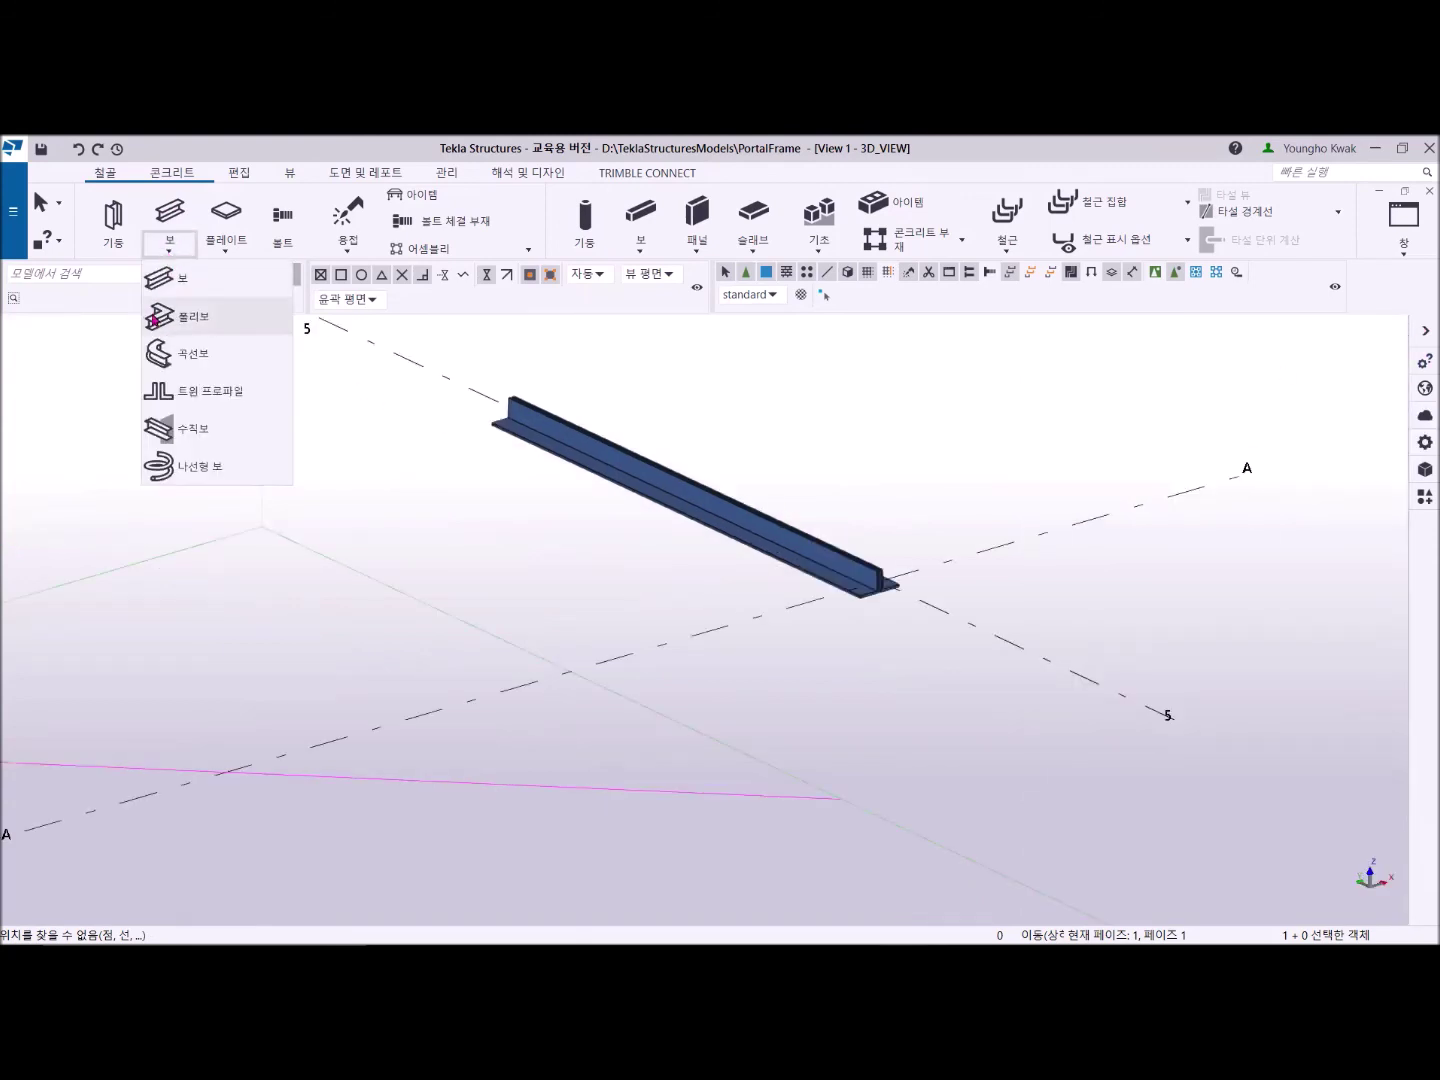
pyautogui.click(162, 324)
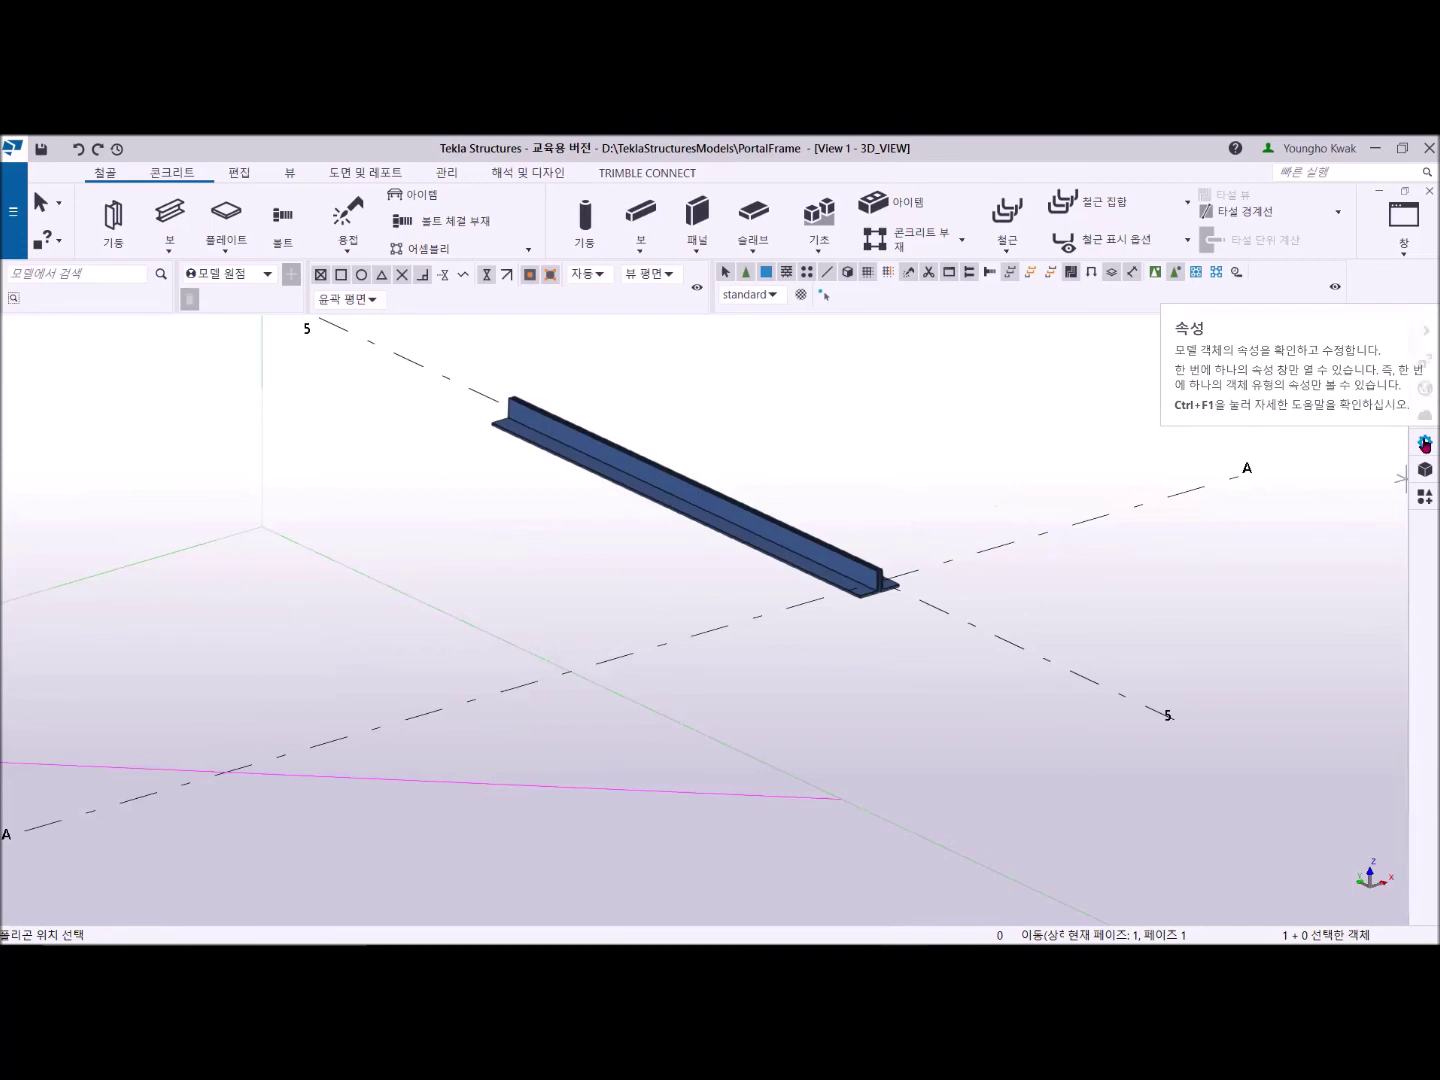
pyautogui.click(1425, 444)
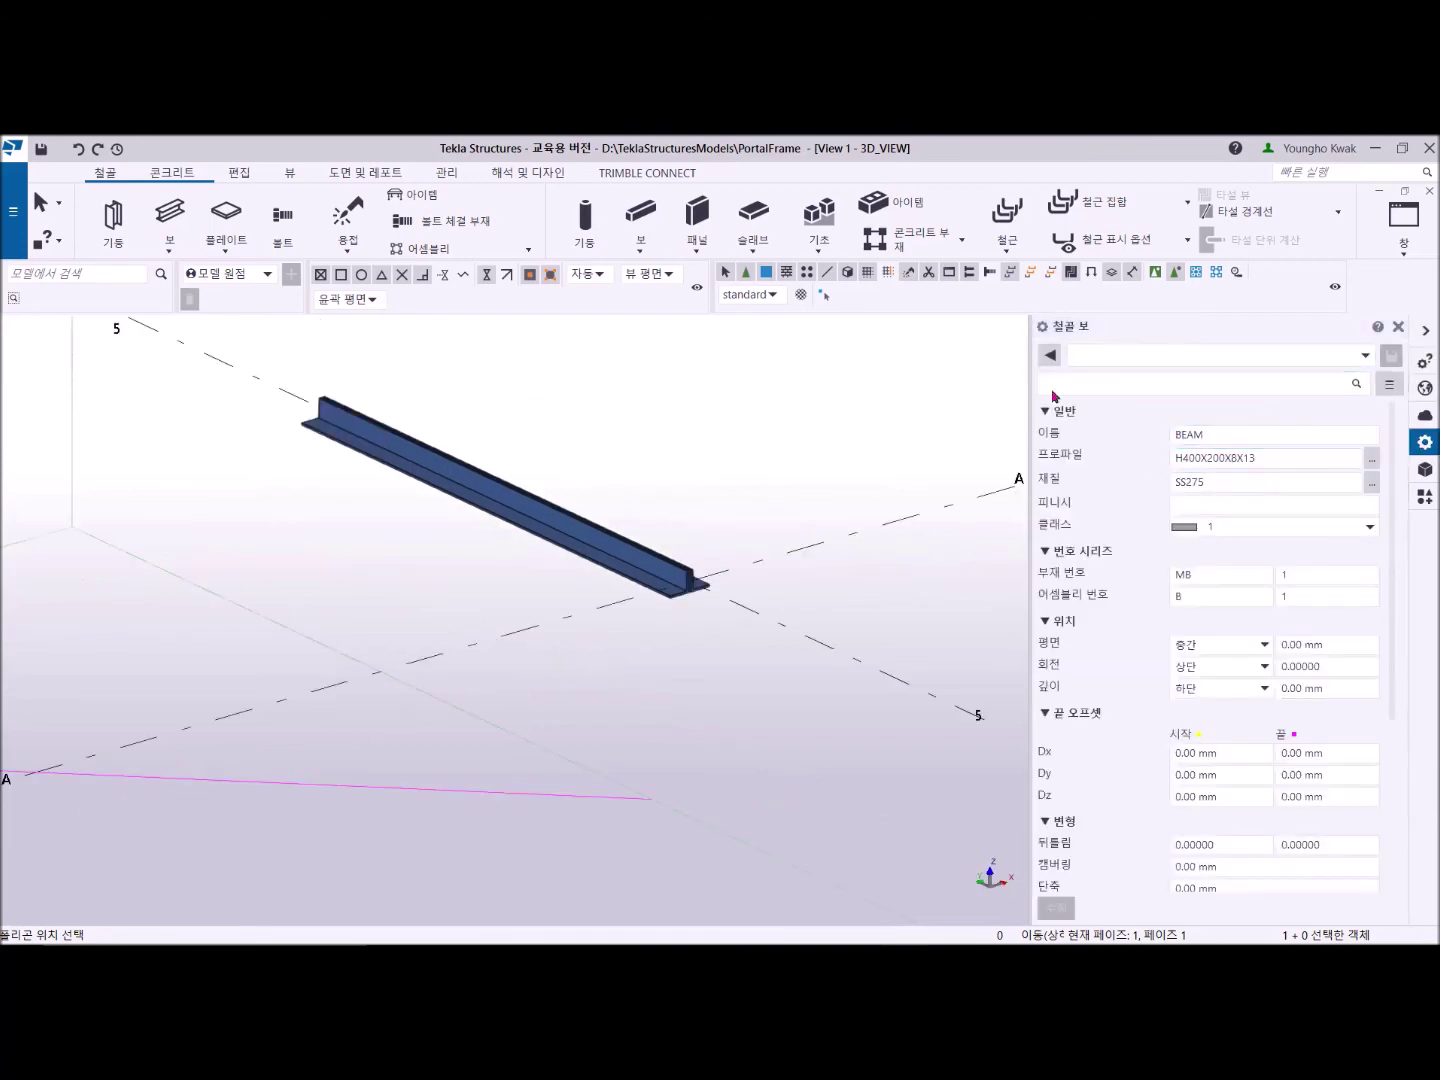
pyautogui.click(170, 242)
pyautogui.click(171, 396)
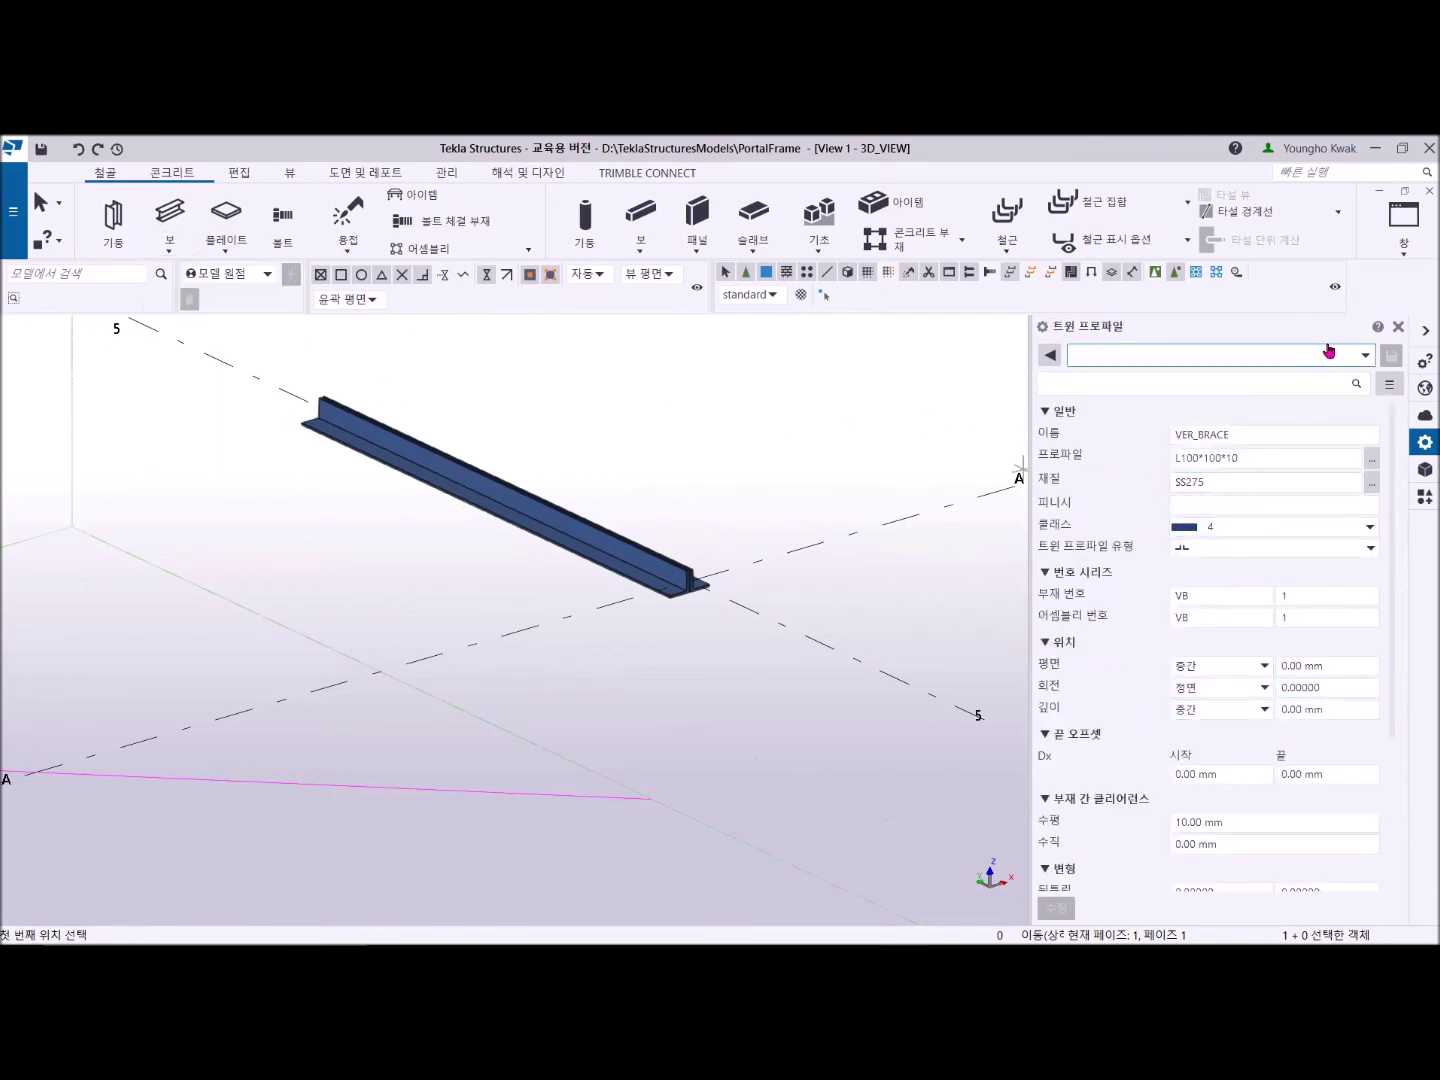
pyautogui.click(1399, 326)
pyautogui.rightClick(821, 360)
pyautogui.click(851, 373)
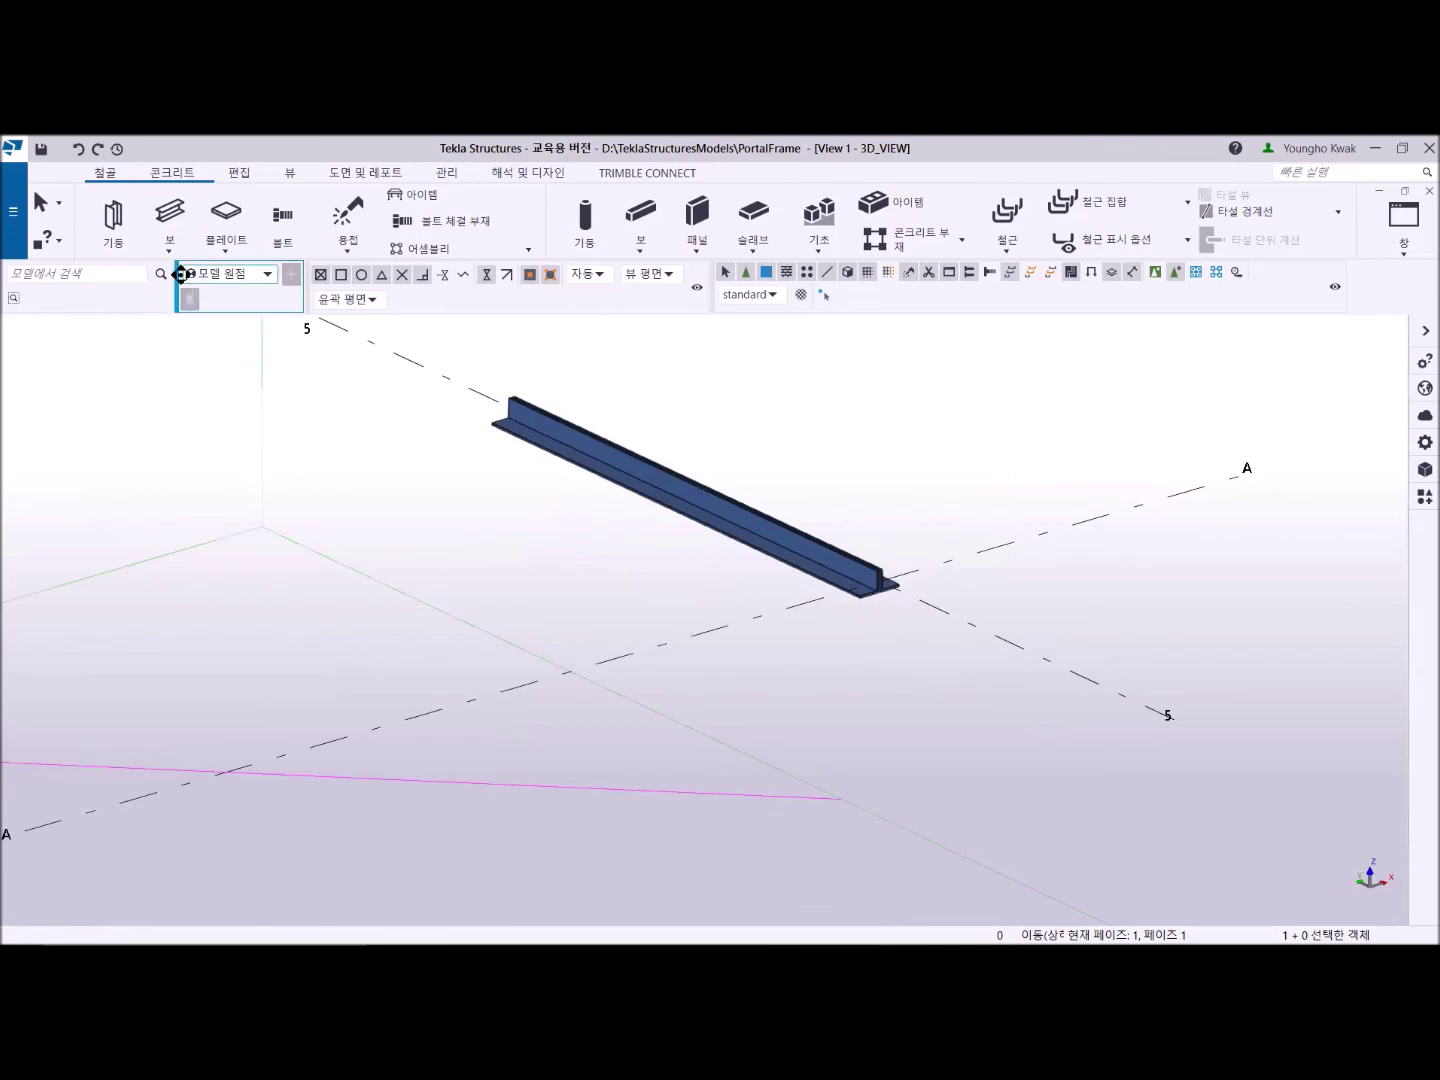
# Start a new twin profile and set its profile to the FB200*20 flat plate from the profile catalogue.
pyautogui.click(169, 252)
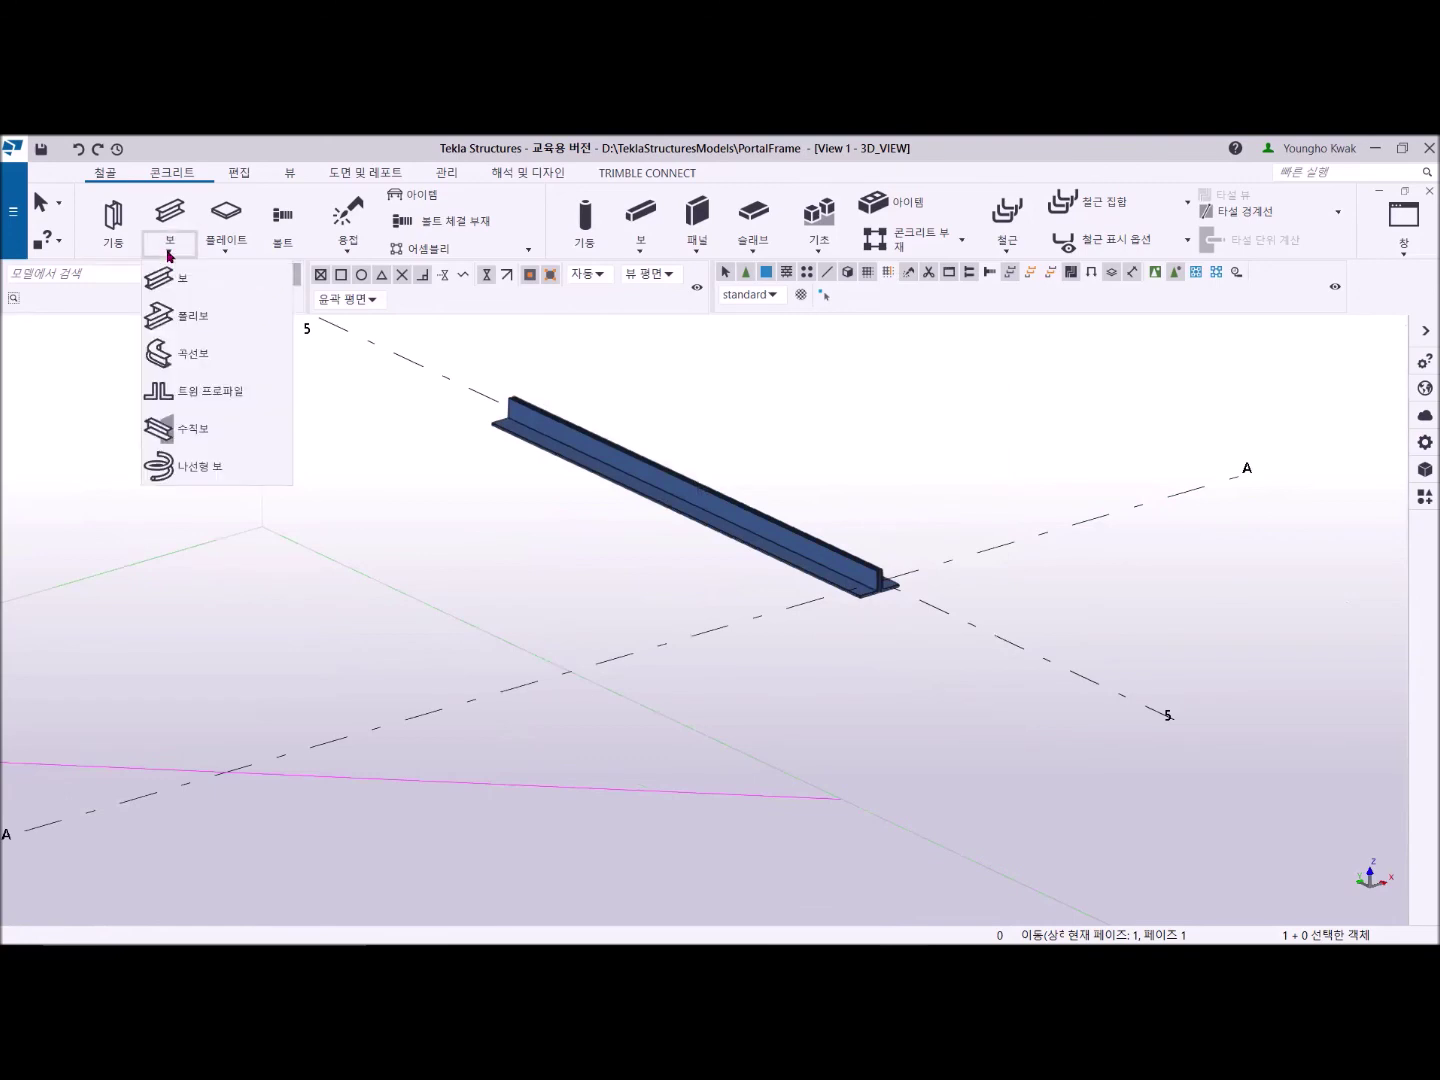
pyautogui.click(211, 397)
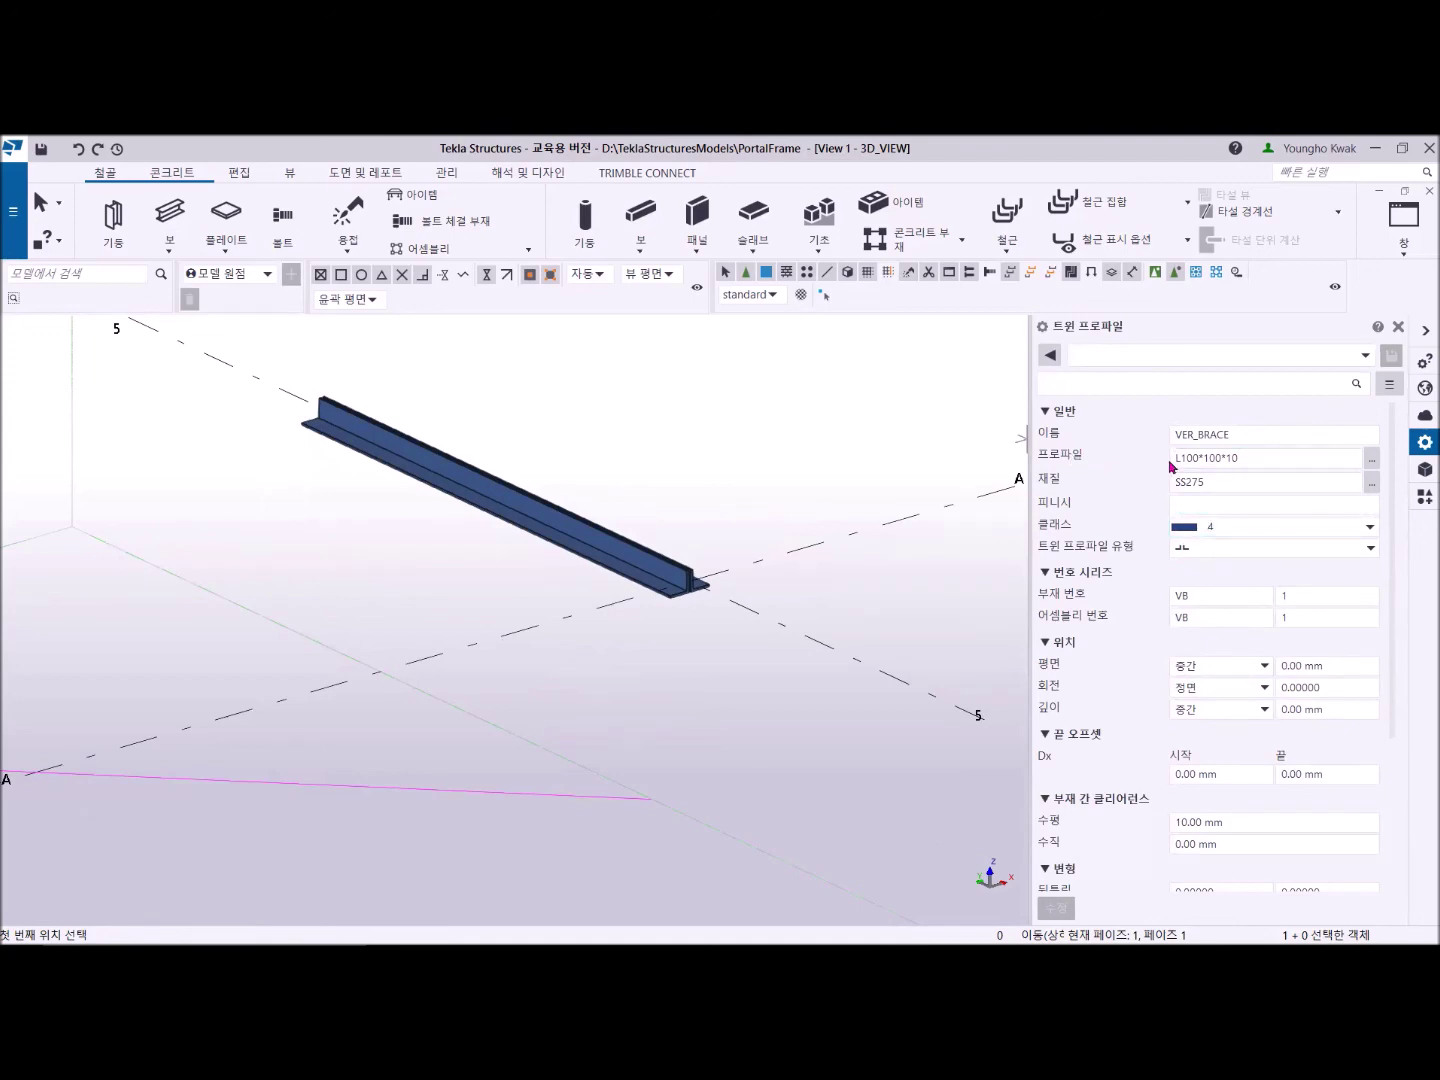
pyautogui.click(1372, 458)
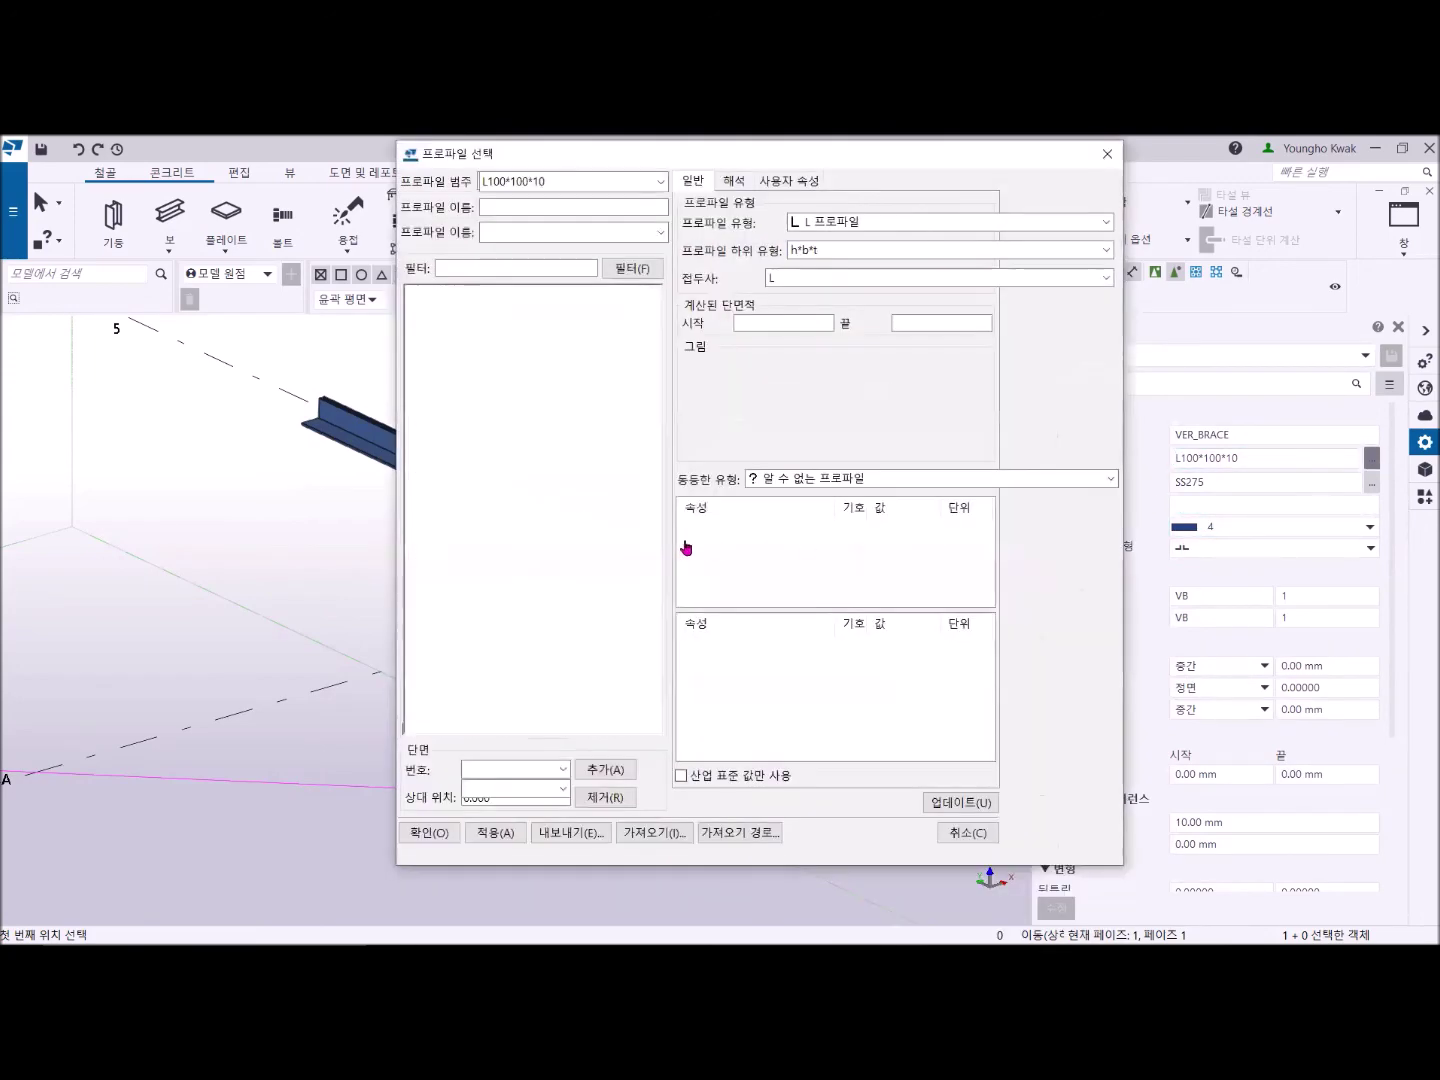
pyautogui.click(413, 261)
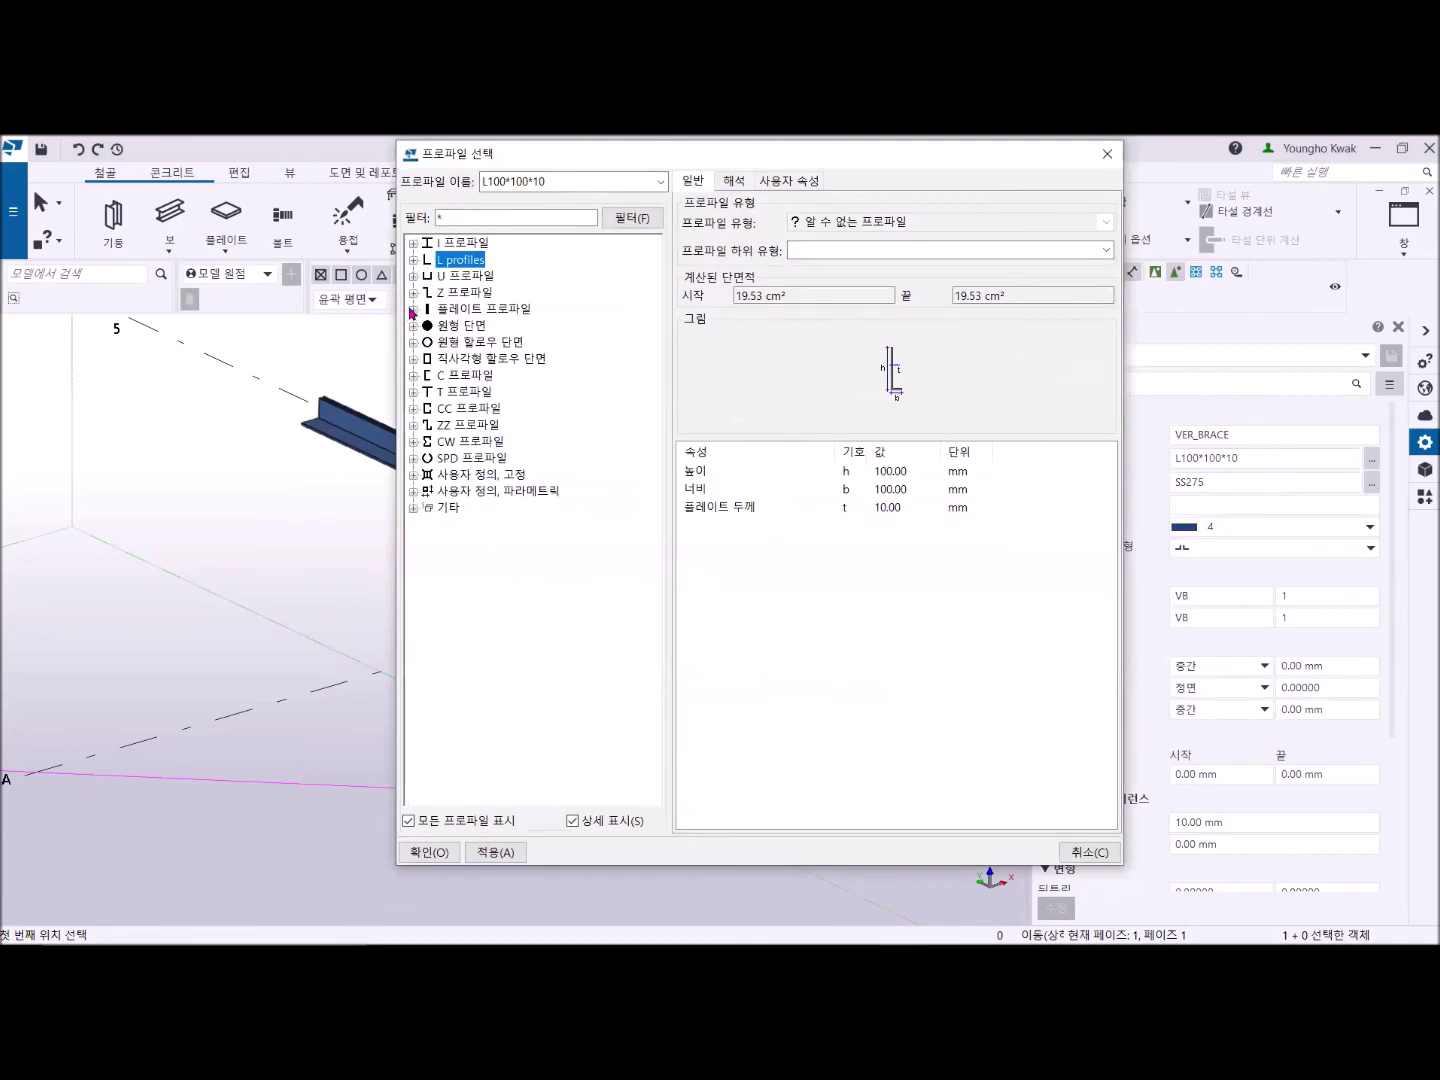
pyautogui.click(413, 309)
pyautogui.doubleClick(458, 440)
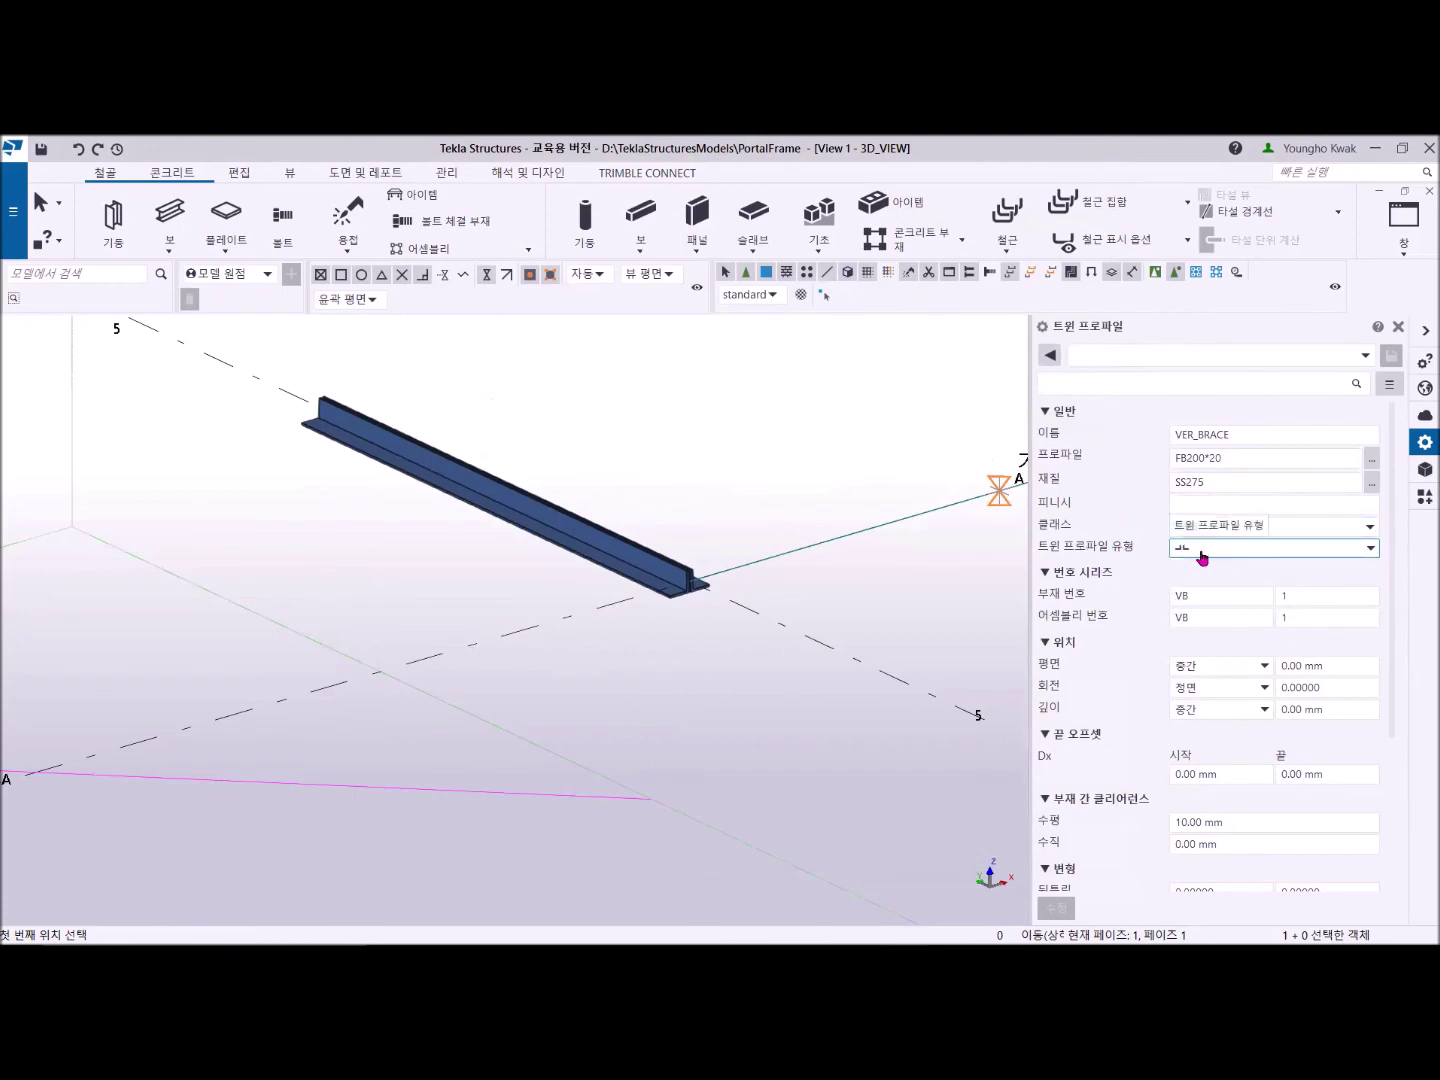
# Set the twin profile type to one part above the other, with a vertical clearance of 50 mm.
pyautogui.click(1362, 550)
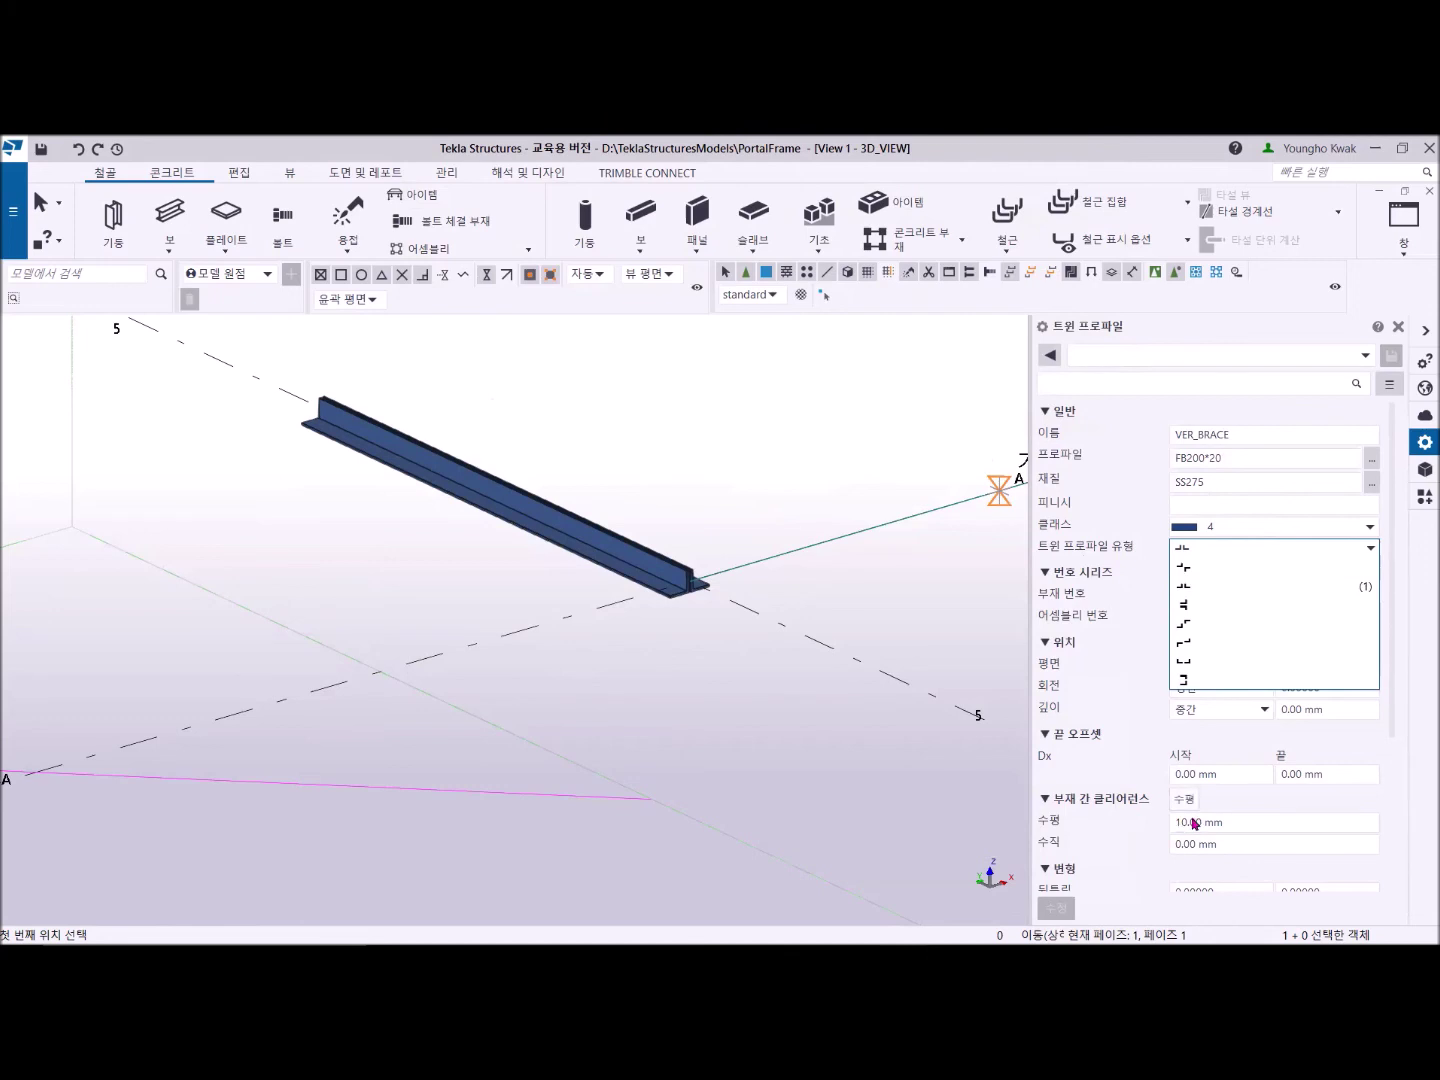
pyautogui.click(1195, 606)
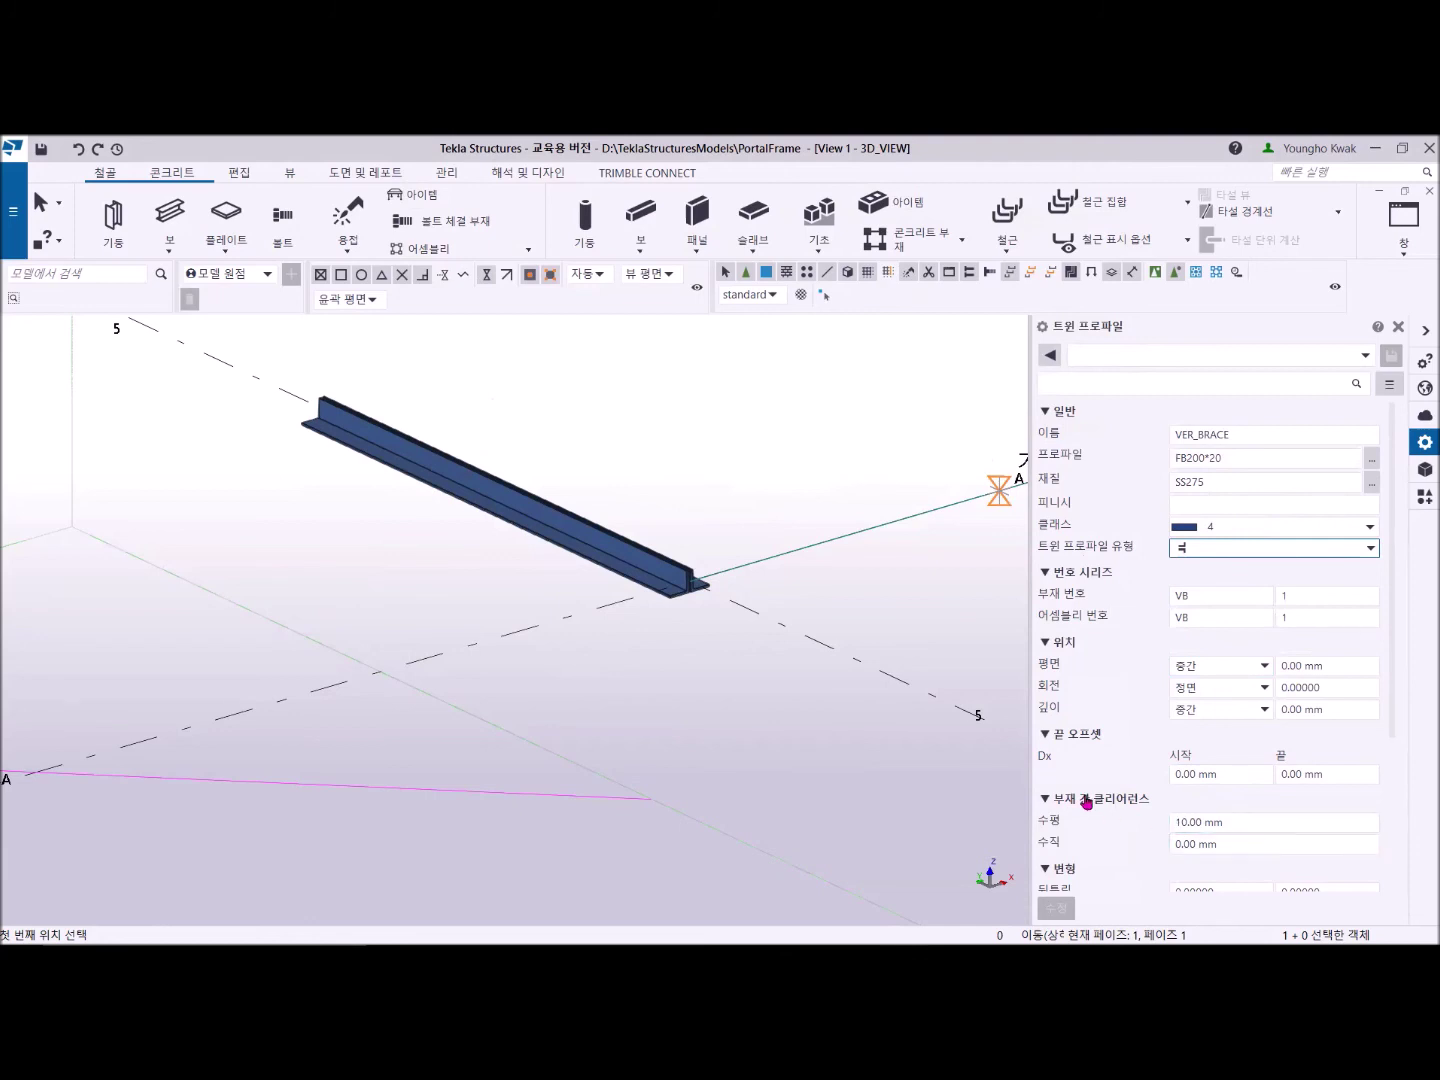
pyautogui.click(1234, 844)
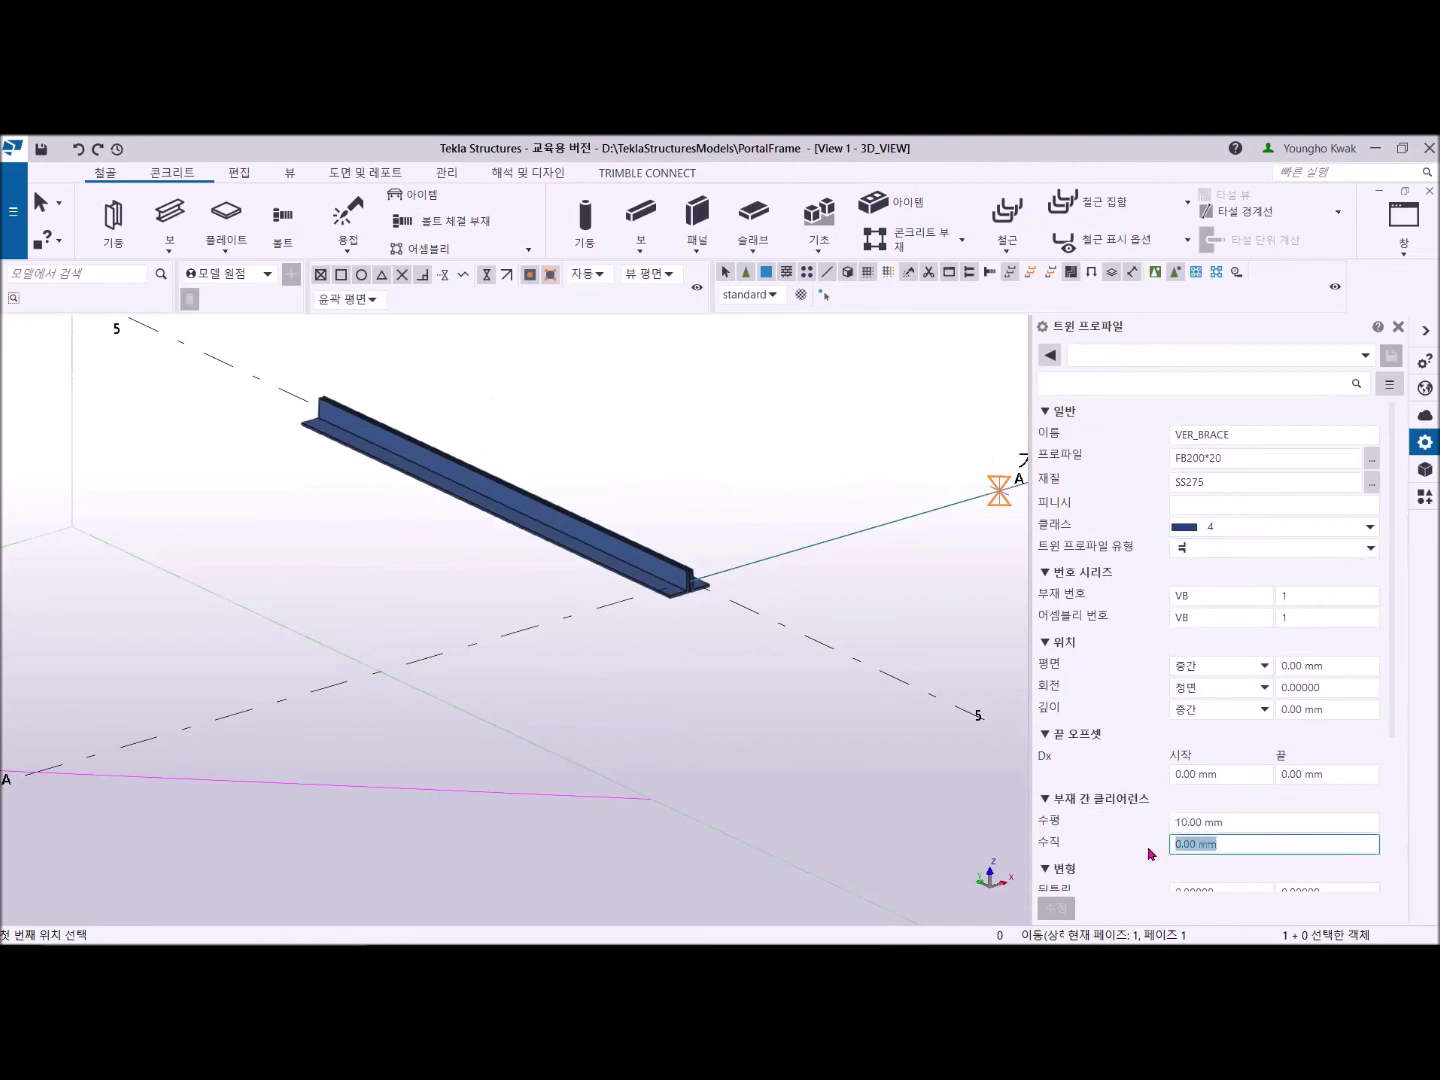
pyautogui.write('5')
# Place the twin flat plates along grid line A between grids 4 and 5, about 2150 mm long.
pyautogui.scroll(-2, 380, 688)
pyautogui.moveTo(400, 688); pyautogui.dragTo(595, 633, button='middle')
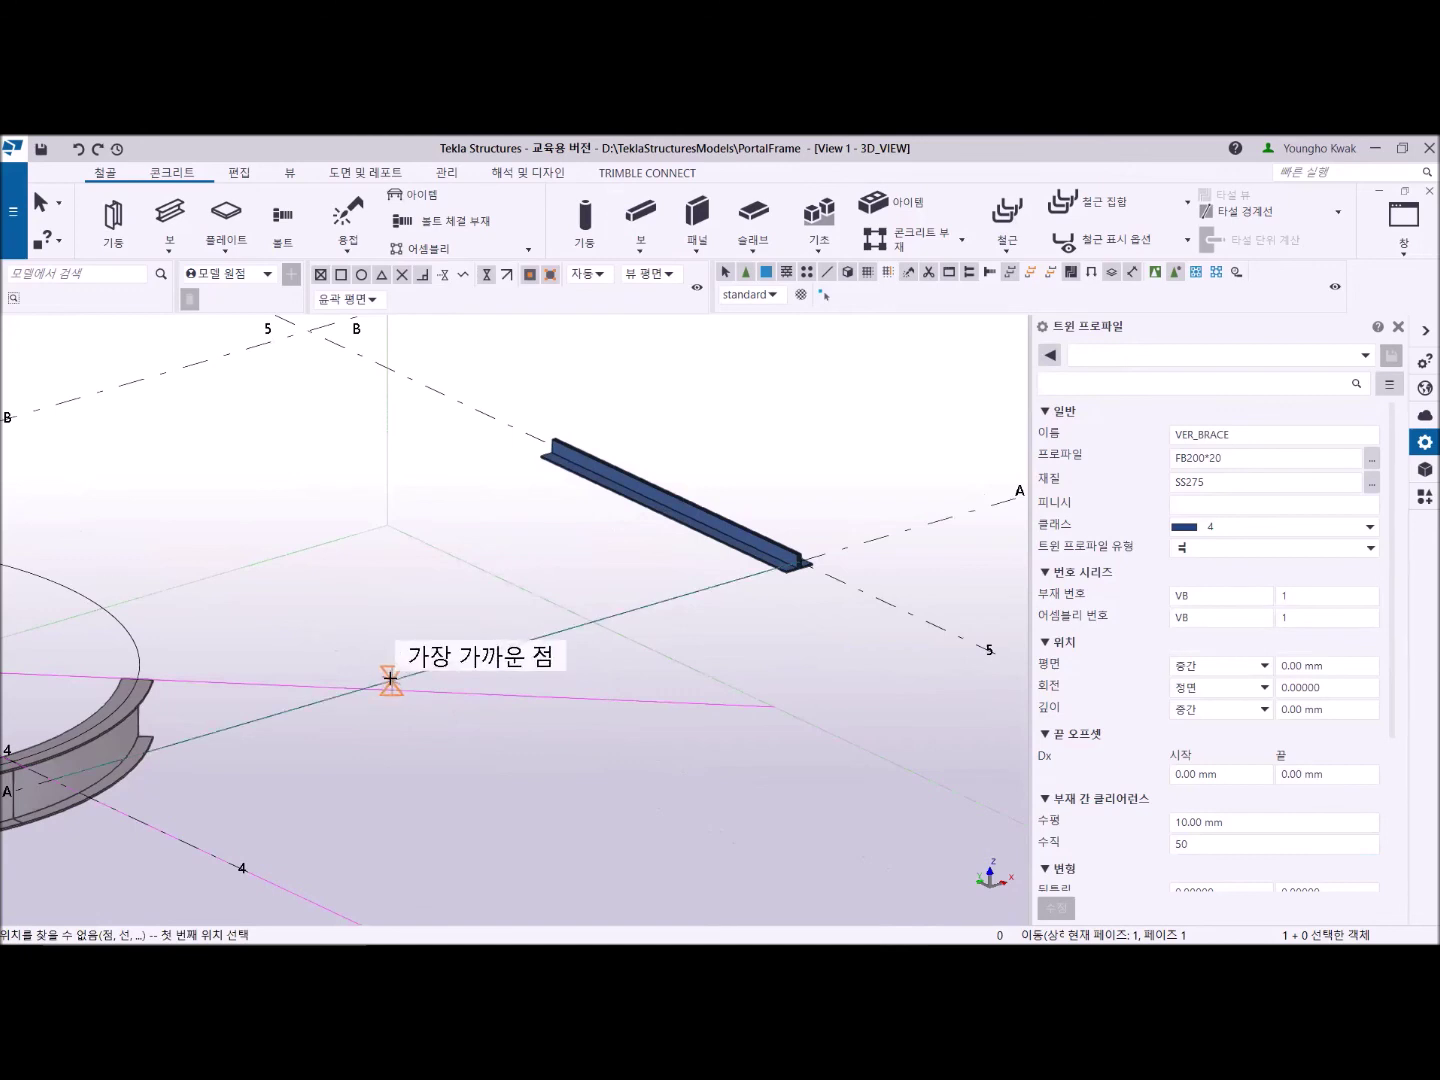
pyautogui.click(391, 684)
pyautogui.click(658, 603)
pyautogui.scroll(5, 437, 681)
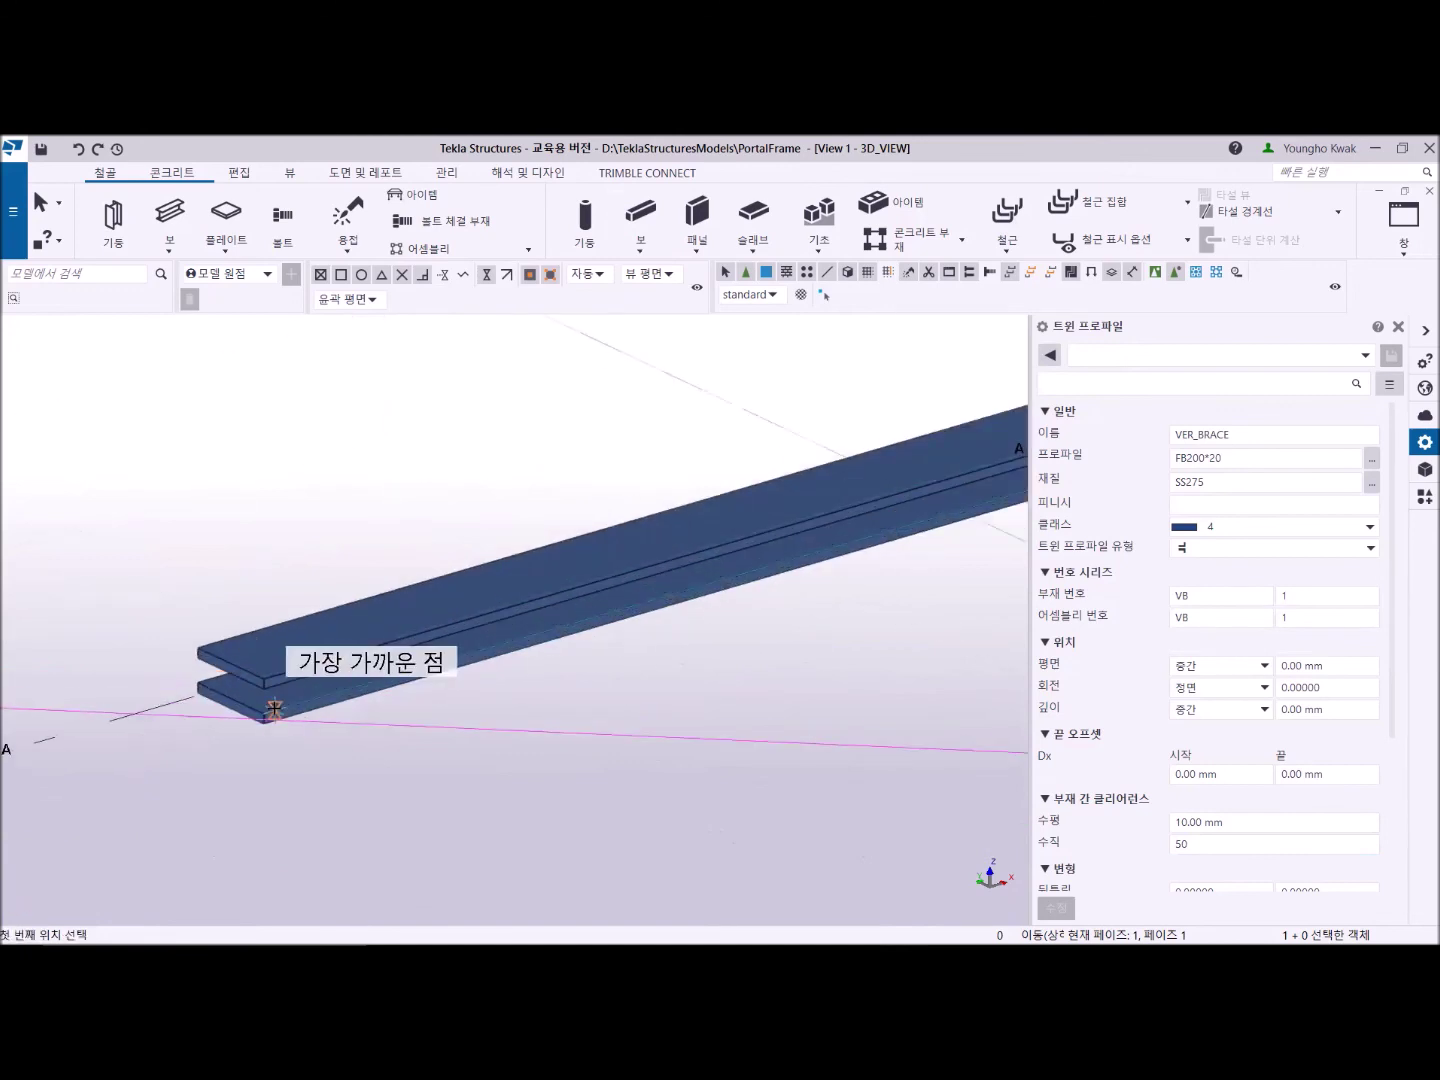
pyautogui.rightClick(288, 512)
pyautogui.click(320, 509)
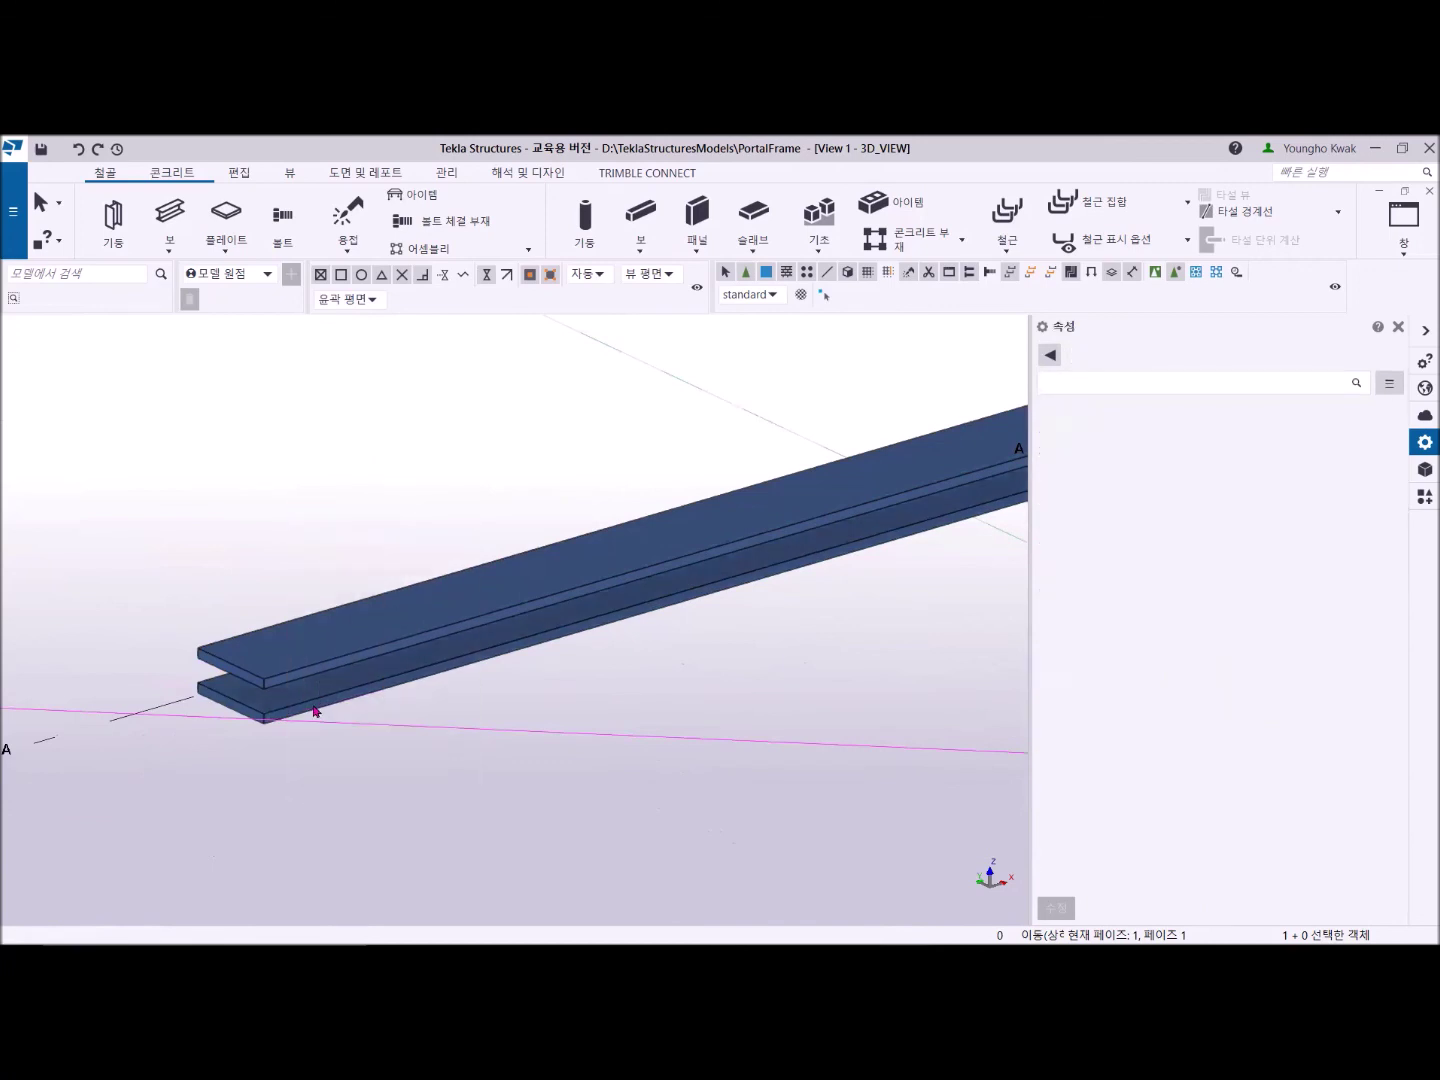
pyautogui.scroll(-3, 322, 686)
pyautogui.keyDown('ctrl'); pyautogui.moveTo(332, 646); pyautogui.dragTo(312, 685, button='middle'); pyautogui.keyUp('ctrl')
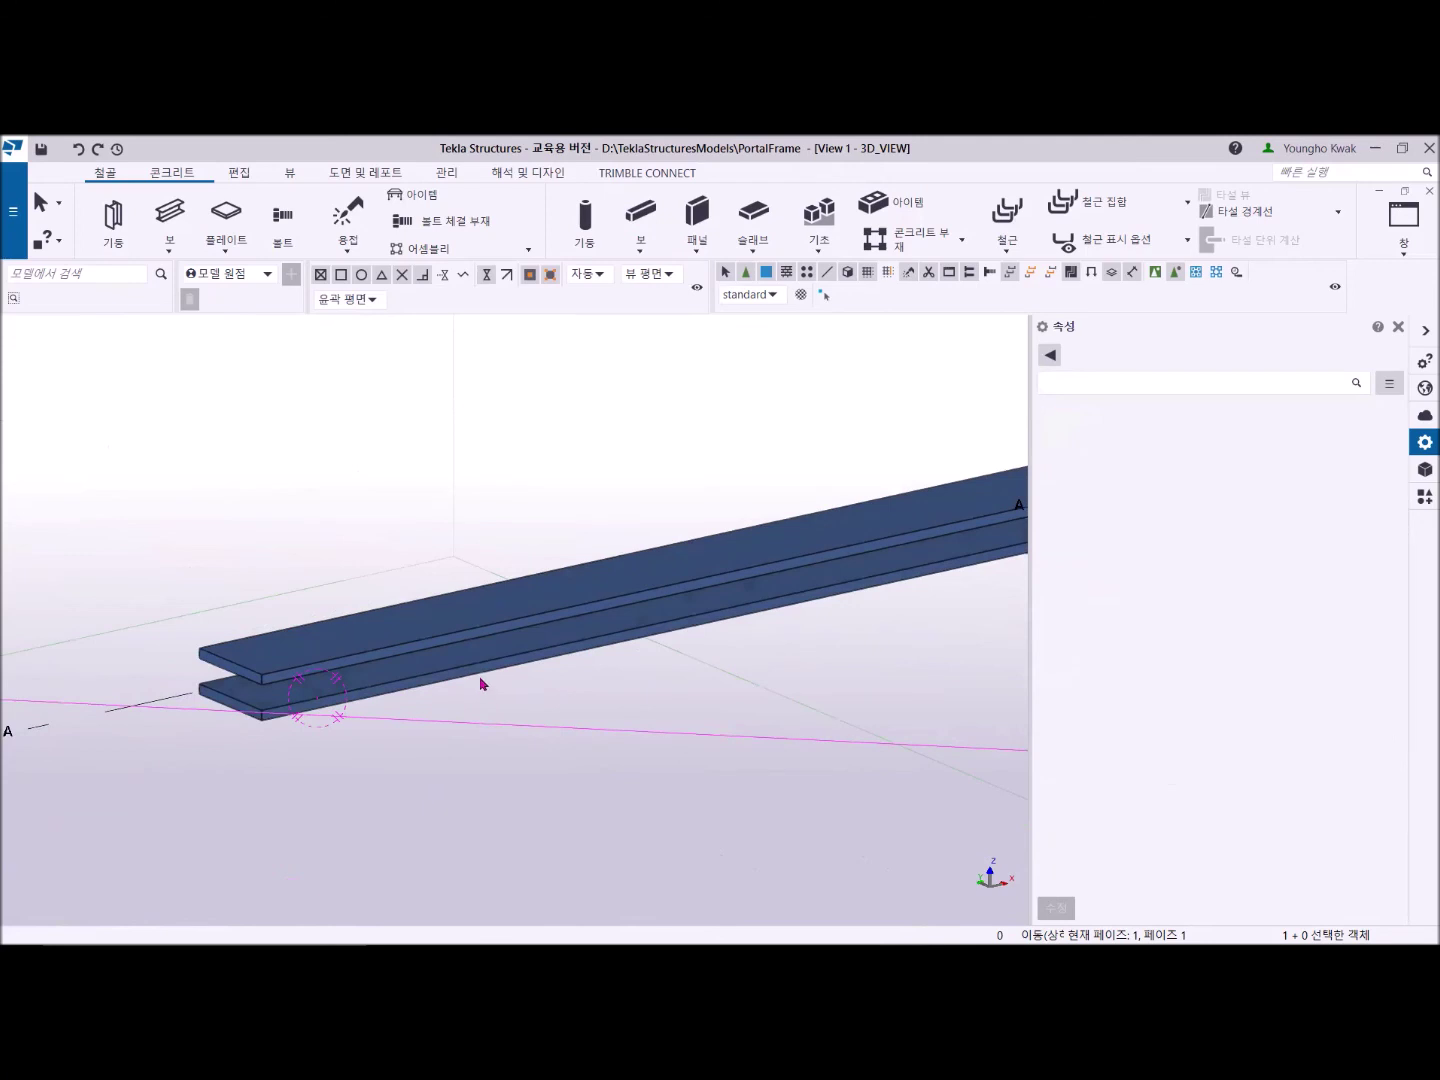
pyautogui.click(170, 251)
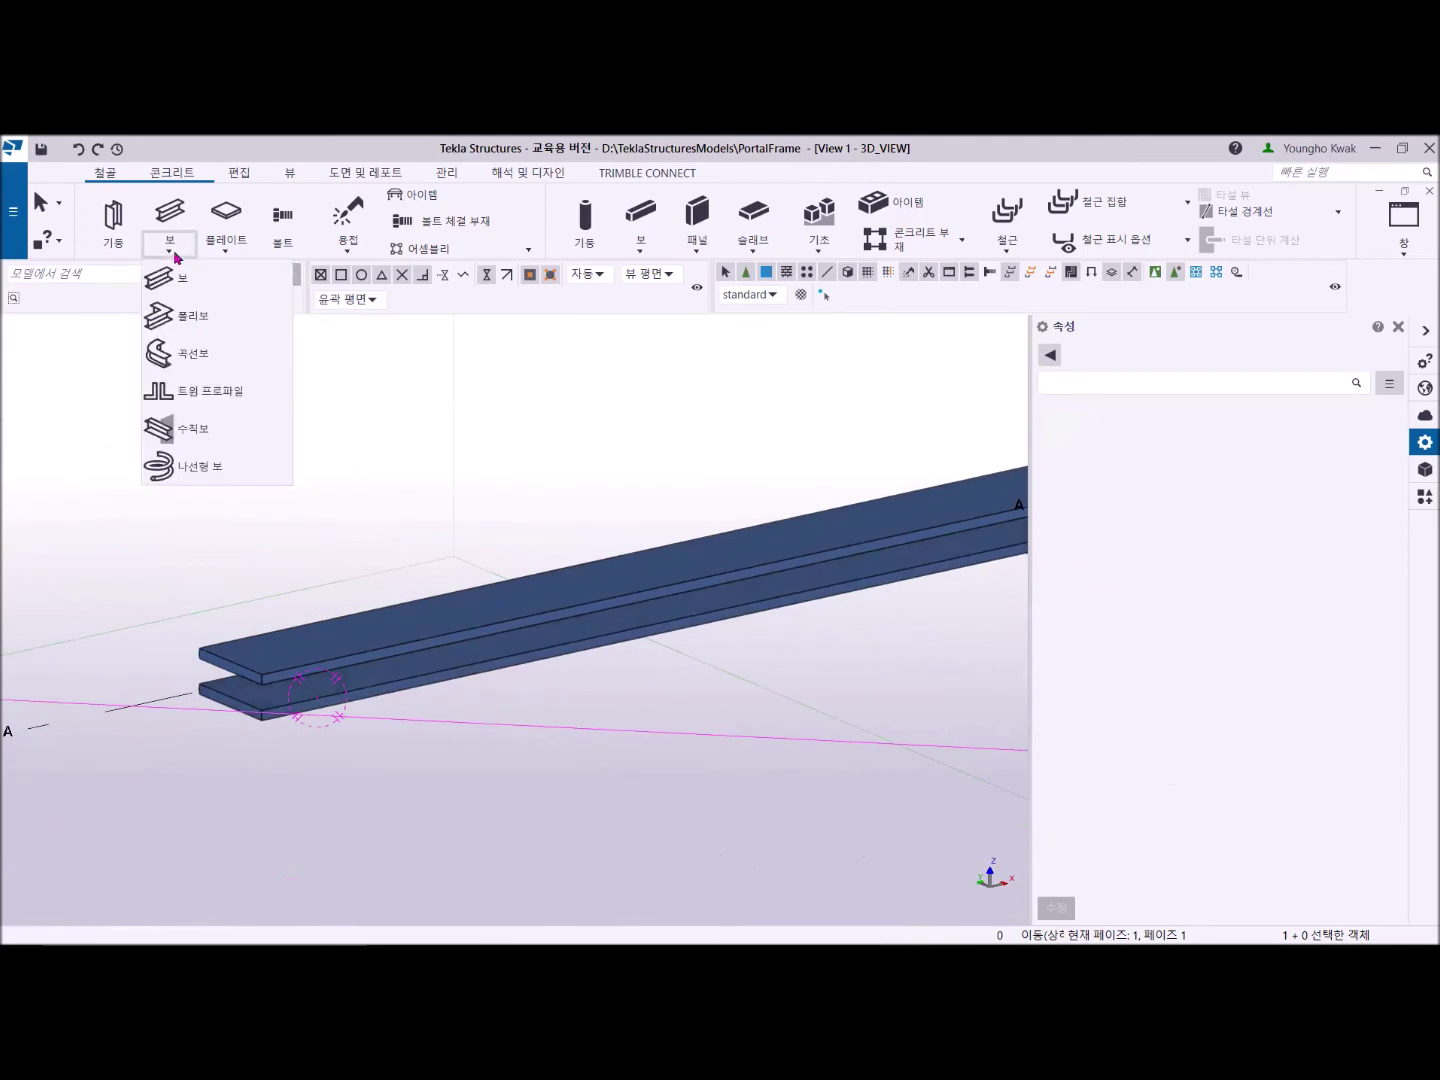
pyautogui.click(200, 392)
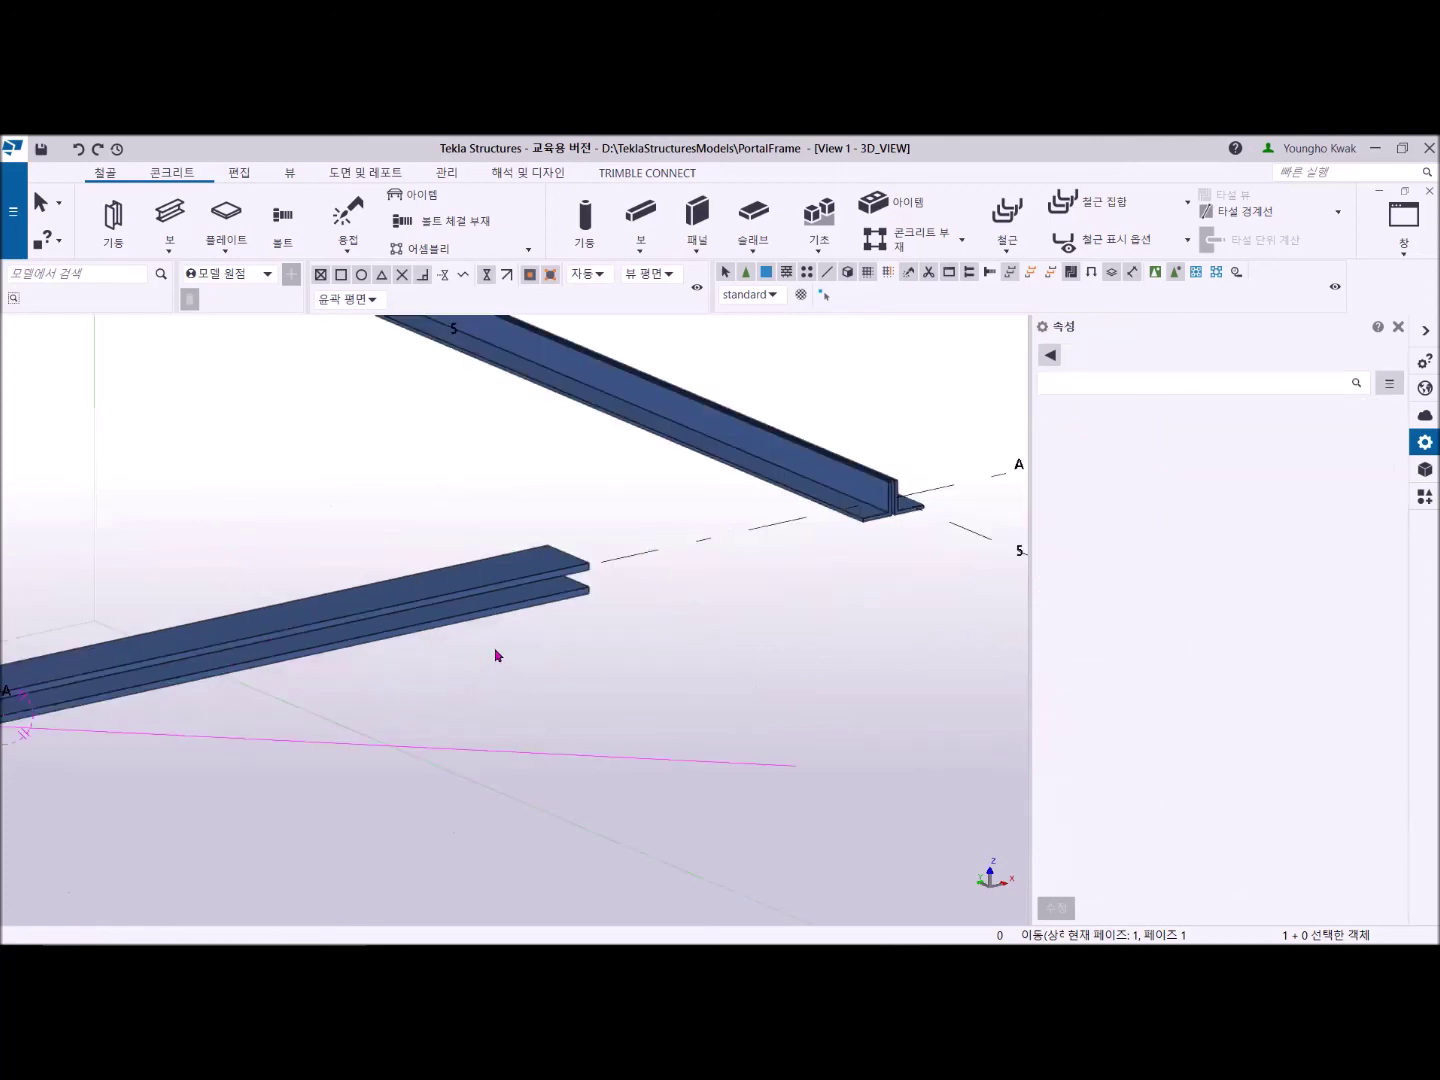
# Change the upper flat plate's profile to the round section D95, apply it, and inspect the resulting pair of parts.
pyautogui.scroll(3, 498, 652)
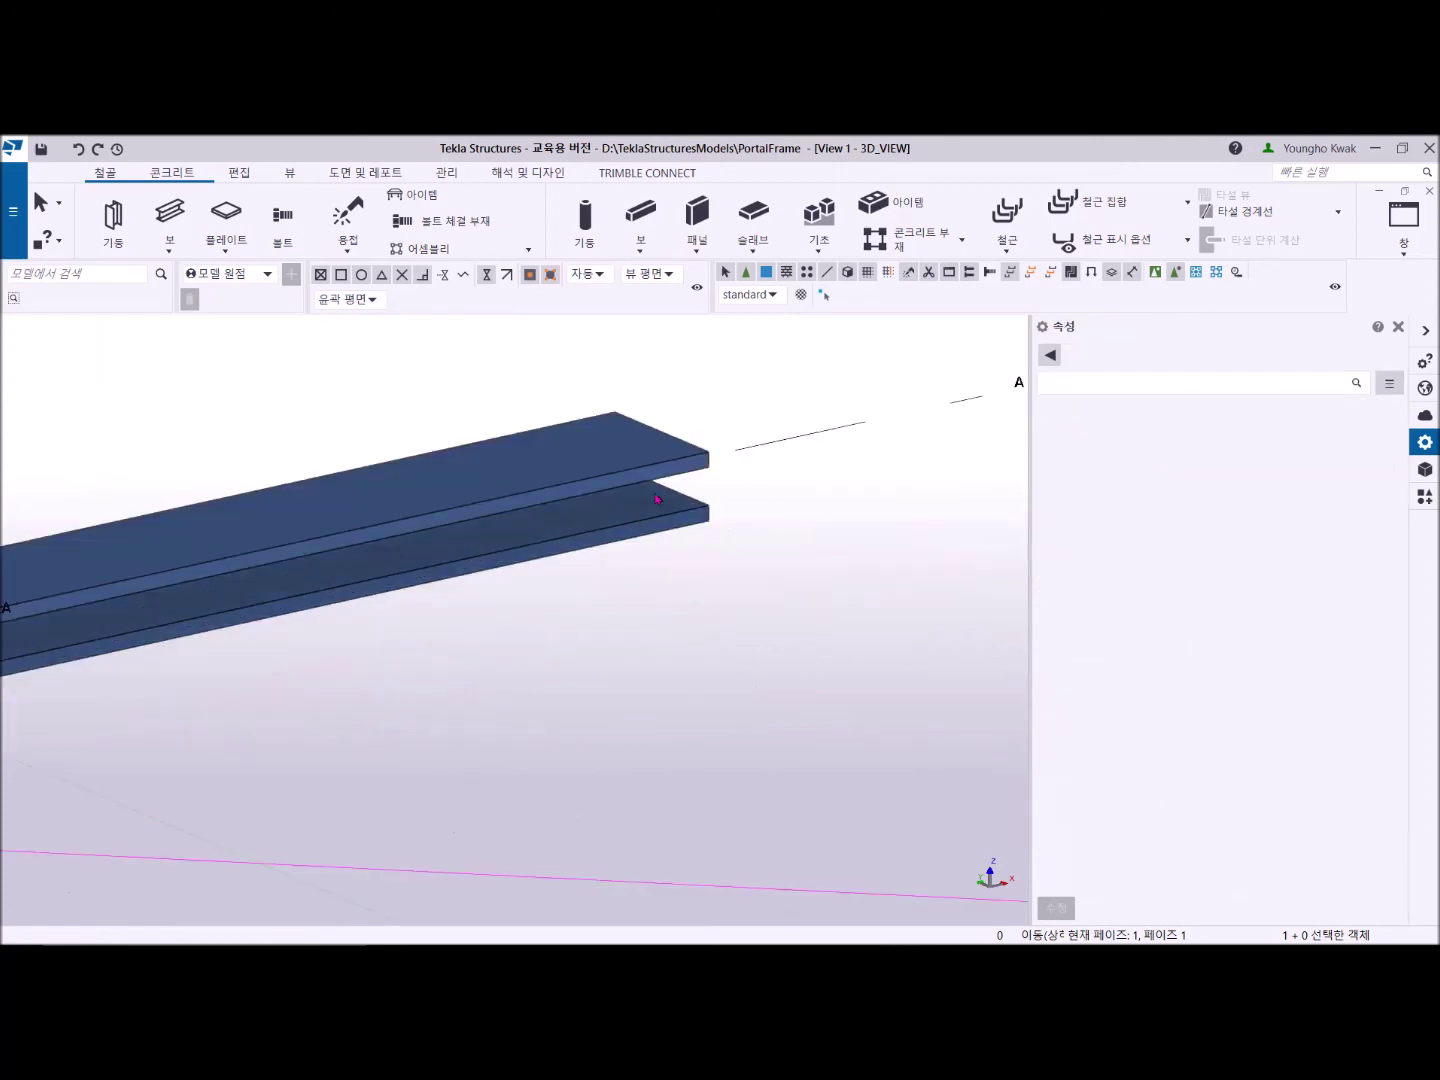
pyautogui.click(665, 473)
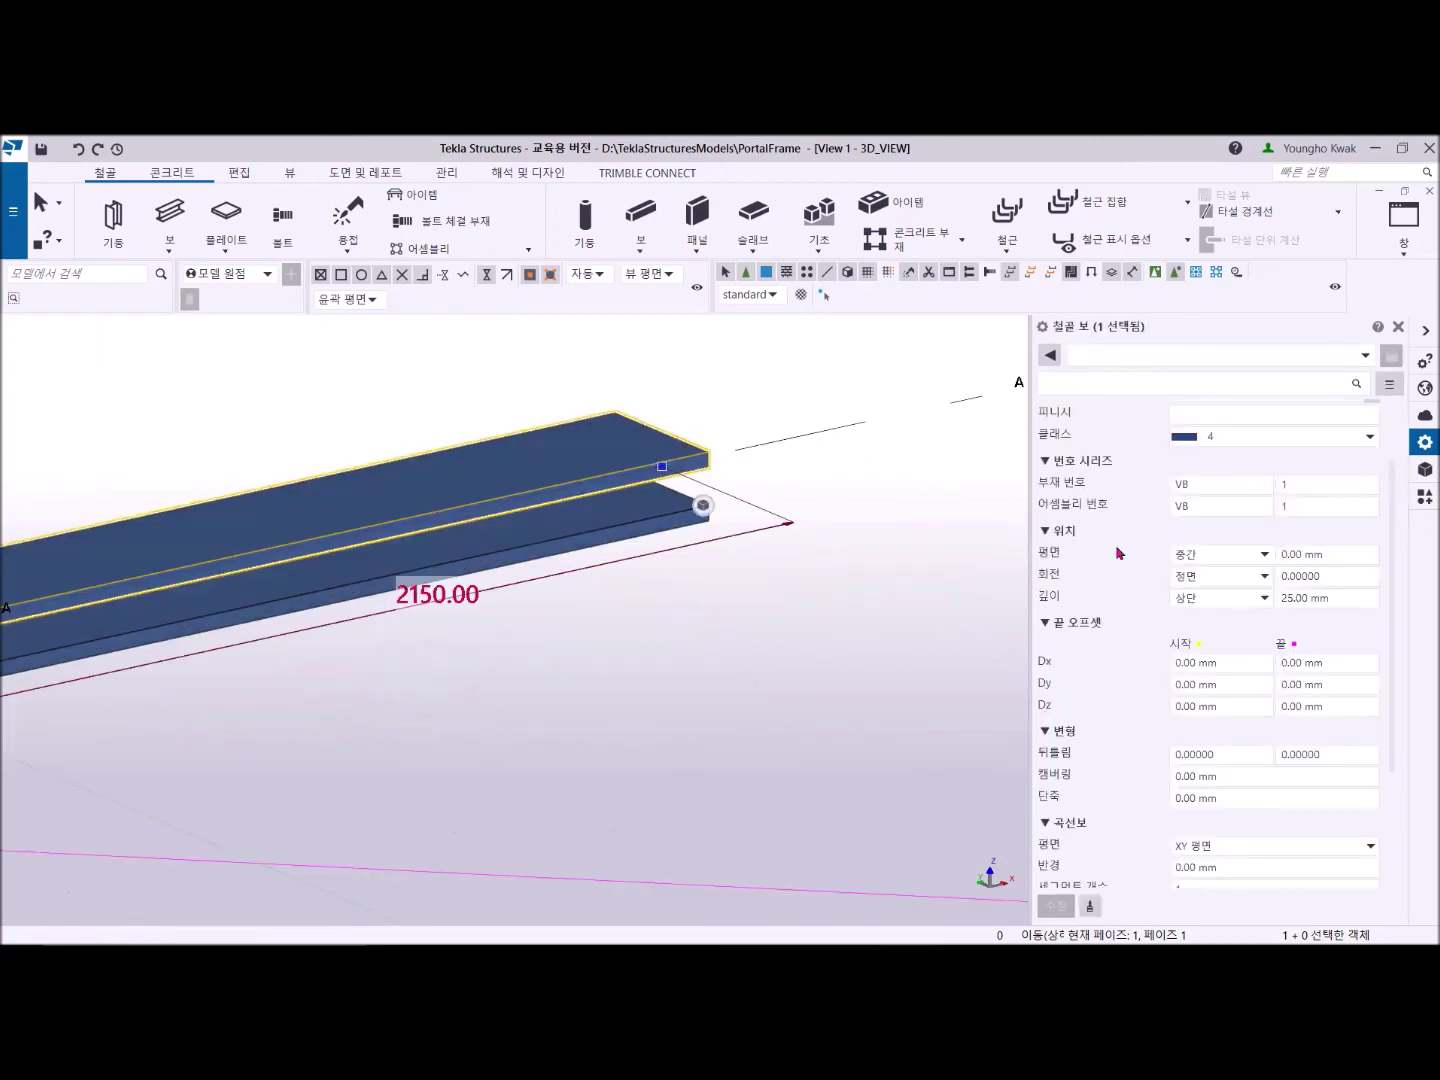
pyautogui.scroll(2, 1293, 556)
pyautogui.click(1315, 458)
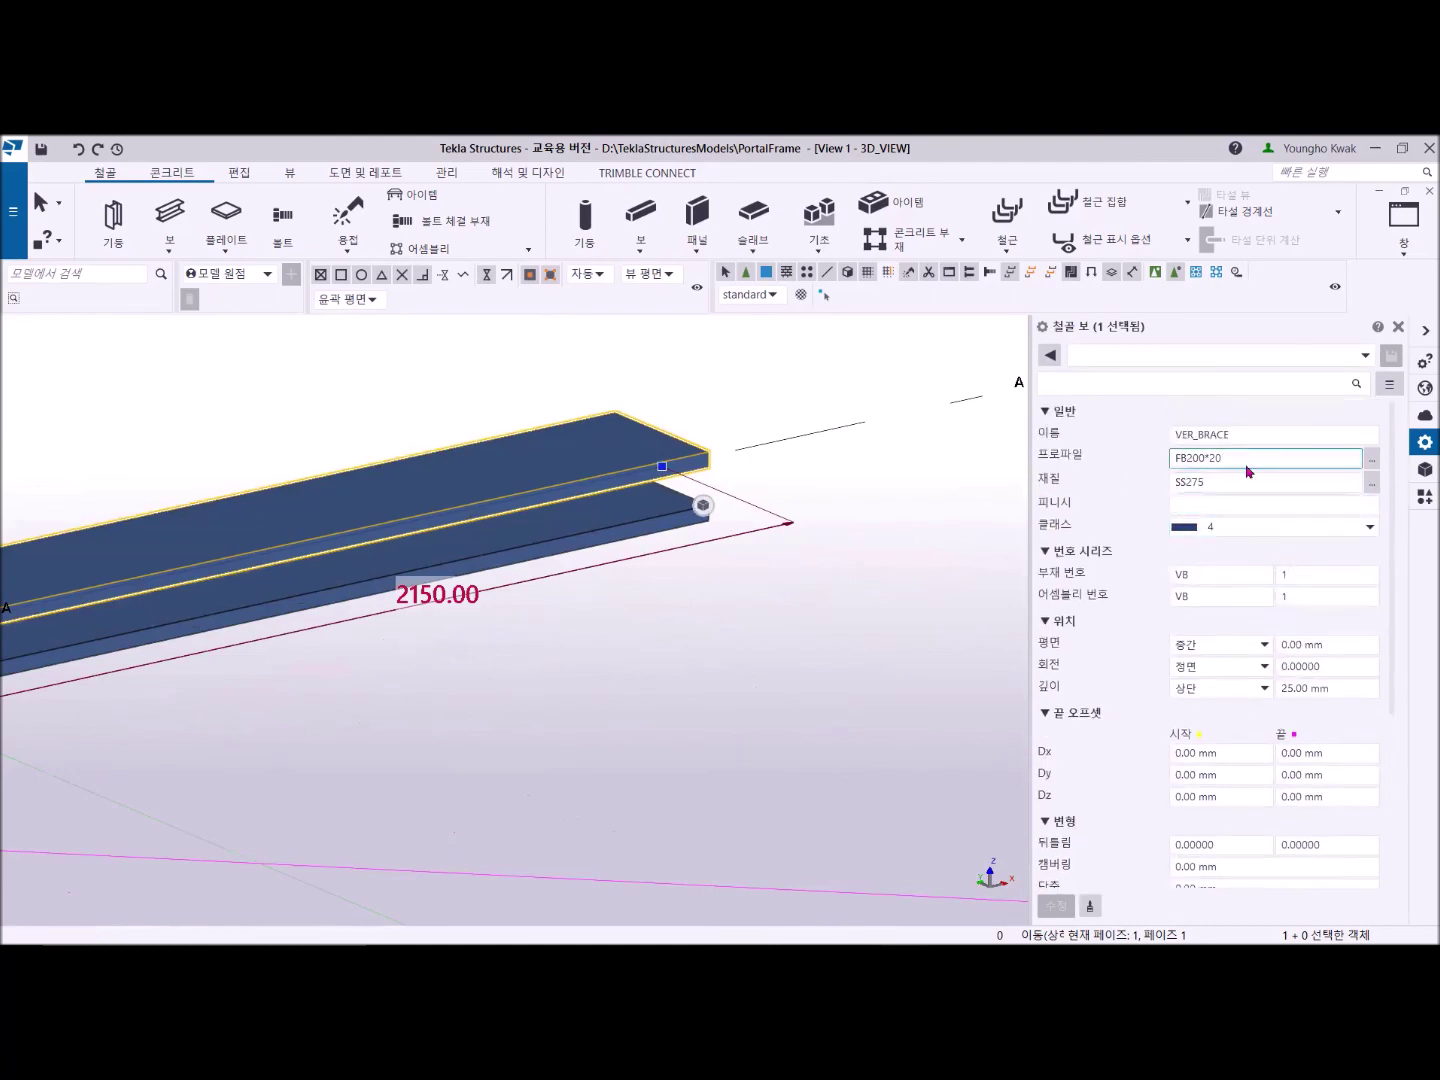
pyautogui.click(1372, 459)
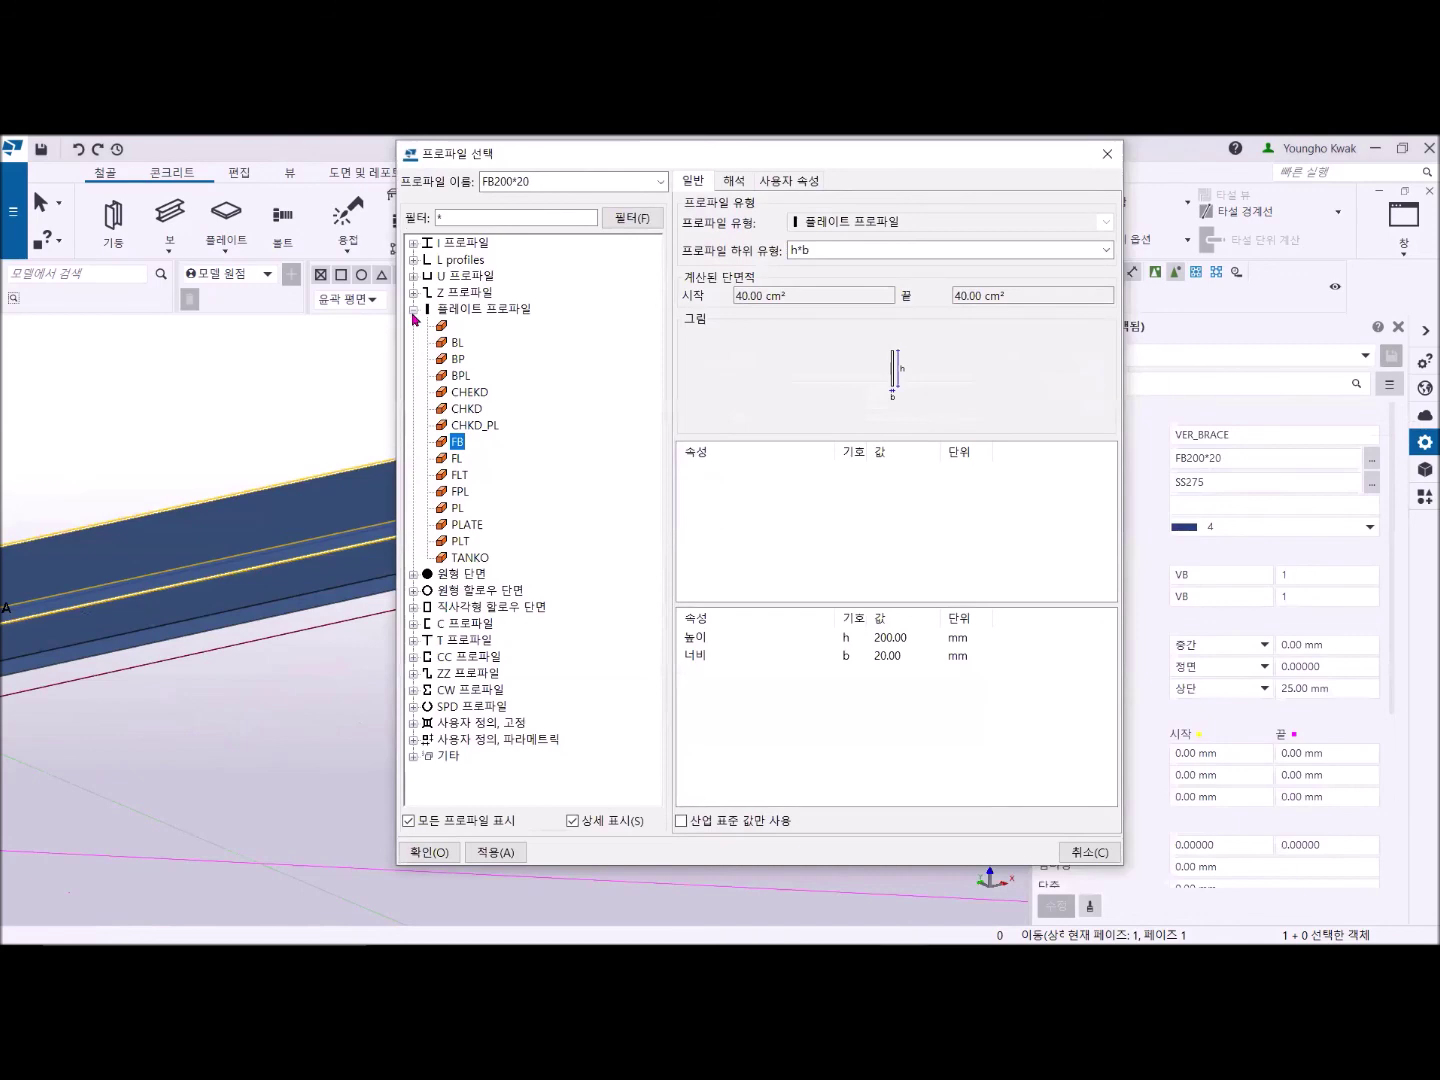
pyautogui.click(413, 309)
pyautogui.click(413, 325)
pyautogui.click(458, 377)
pyautogui.doubleClick(456, 377)
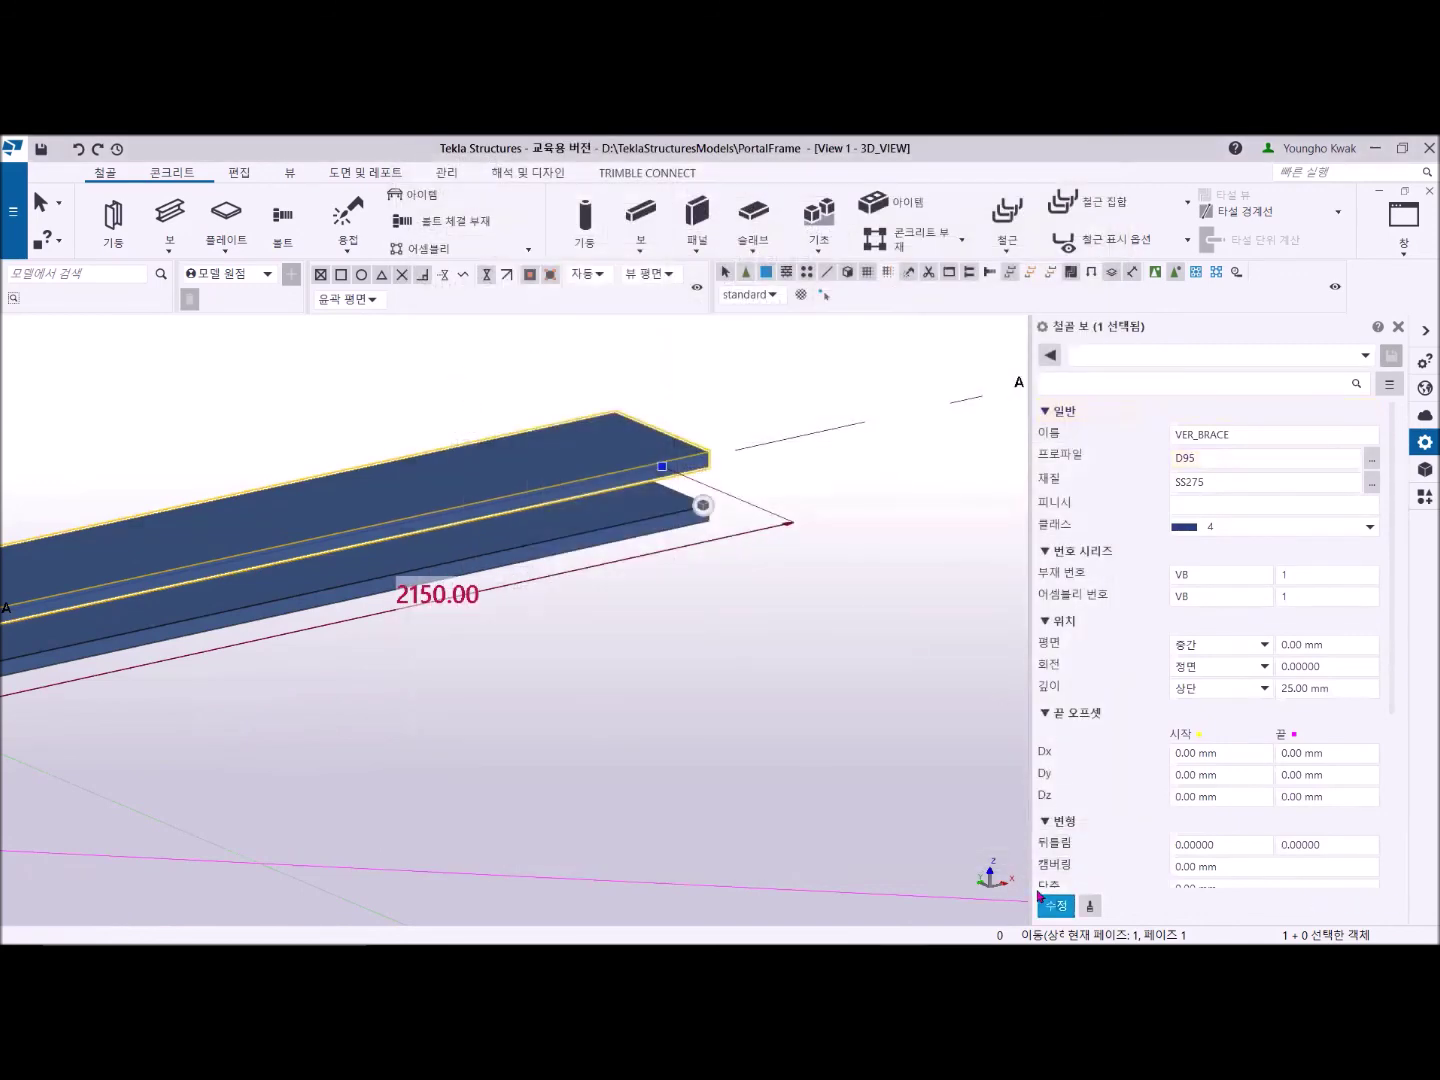
pyautogui.click(1054, 905)
pyautogui.click(645, 677)
pyautogui.scroll(-5, 596, 661)
pyautogui.moveTo(698, 624); pyautogui.dragTo(926, 574, button='middle')
pyautogui.scroll(5, 451, 652)
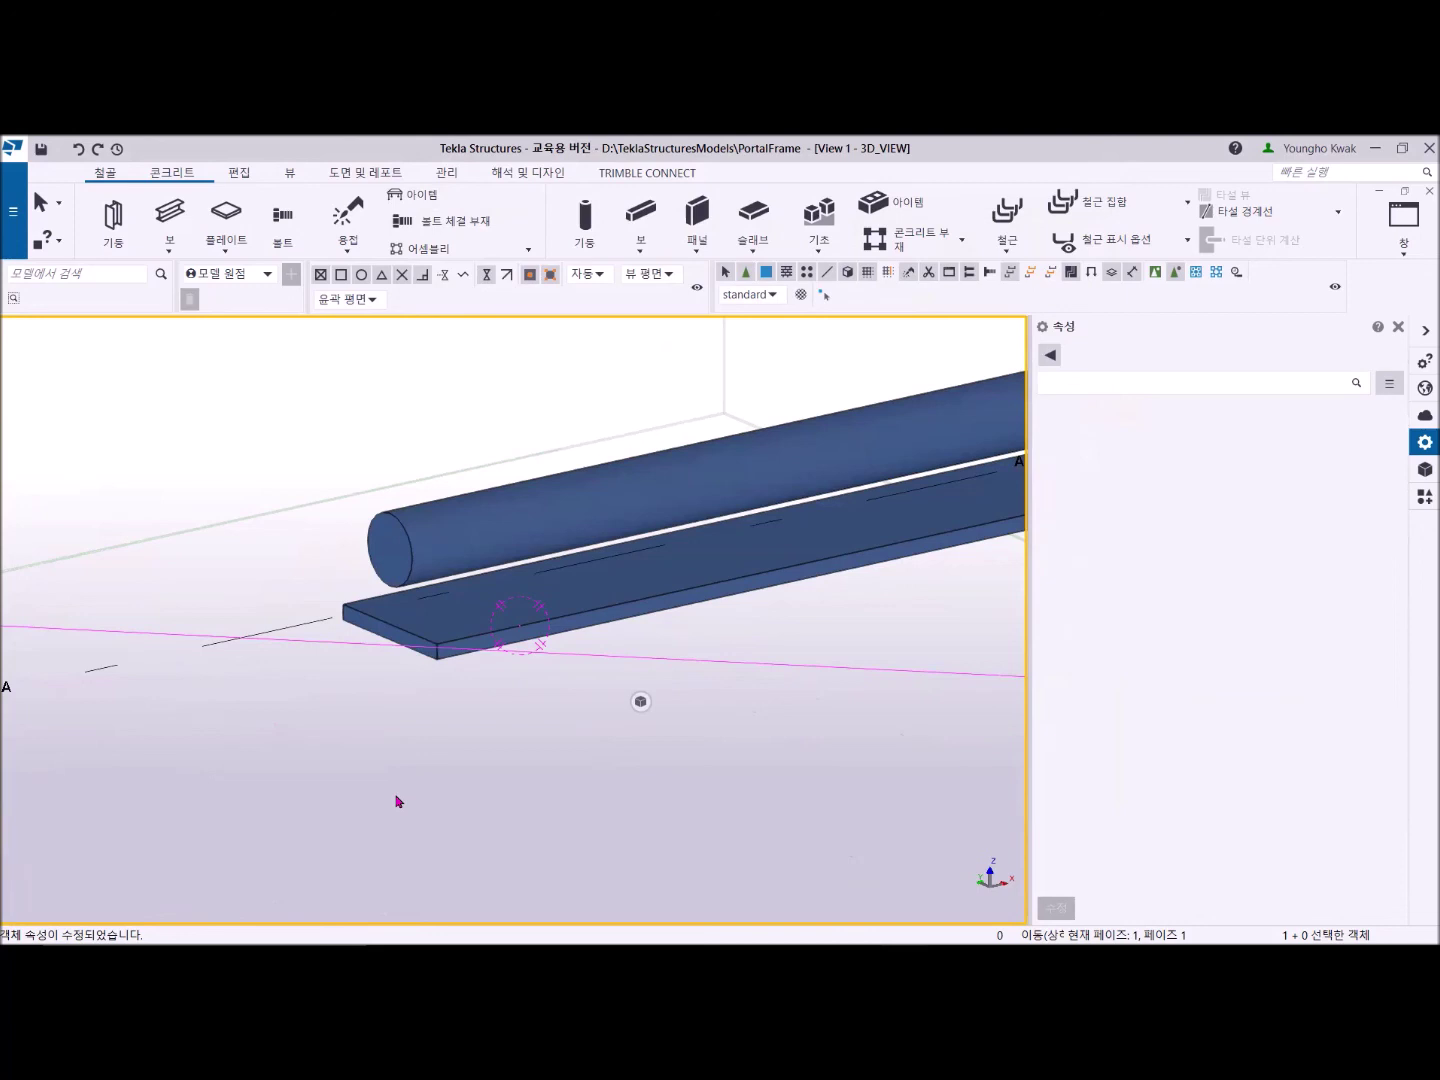
pyautogui.scroll(-5, 466, 677)
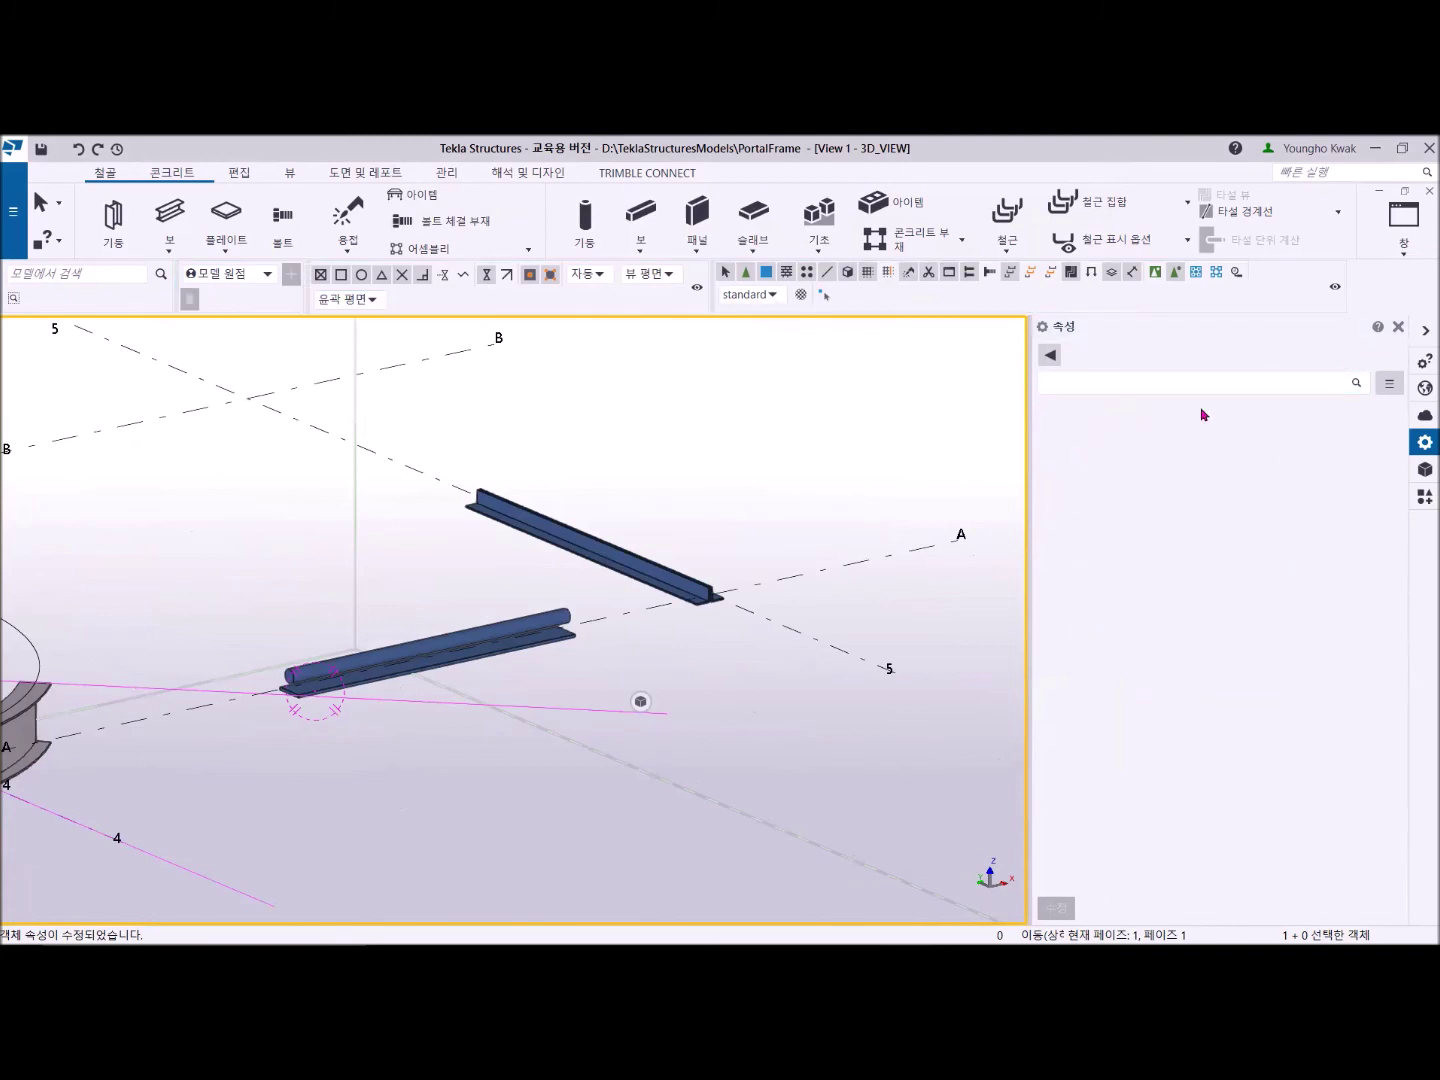
# Review the twin profile settings and the descriptions of the curved beam and twin profile commands without placing a part.
pyautogui.click(170, 250)
pyautogui.click(174, 389)
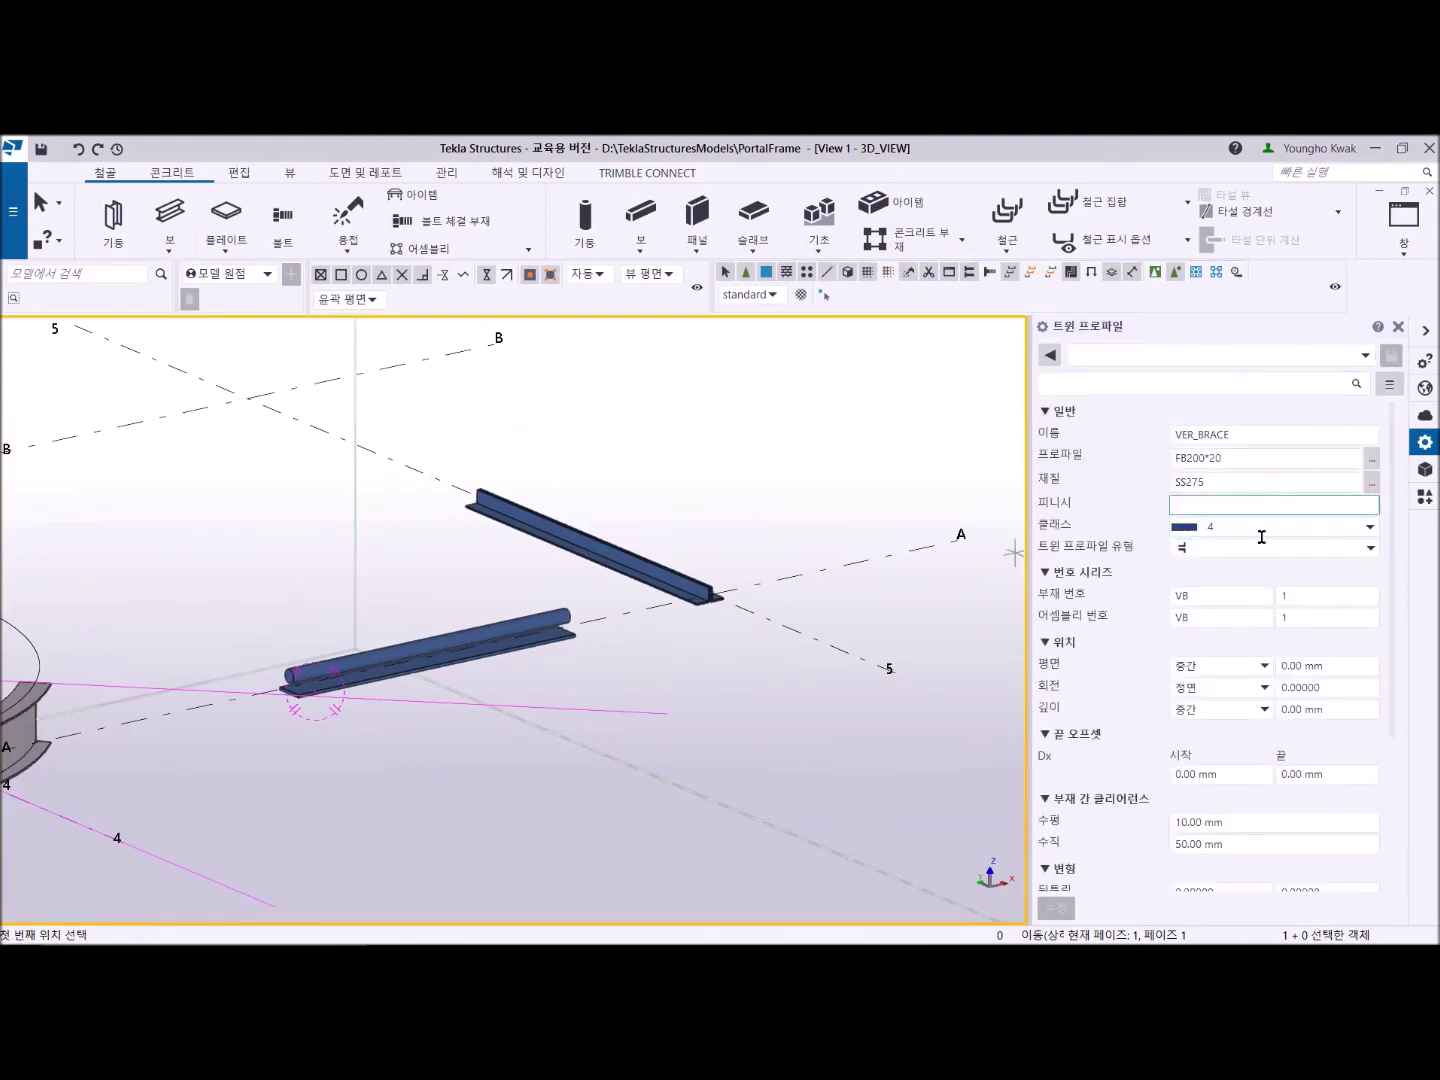
pyautogui.click(1398, 327)
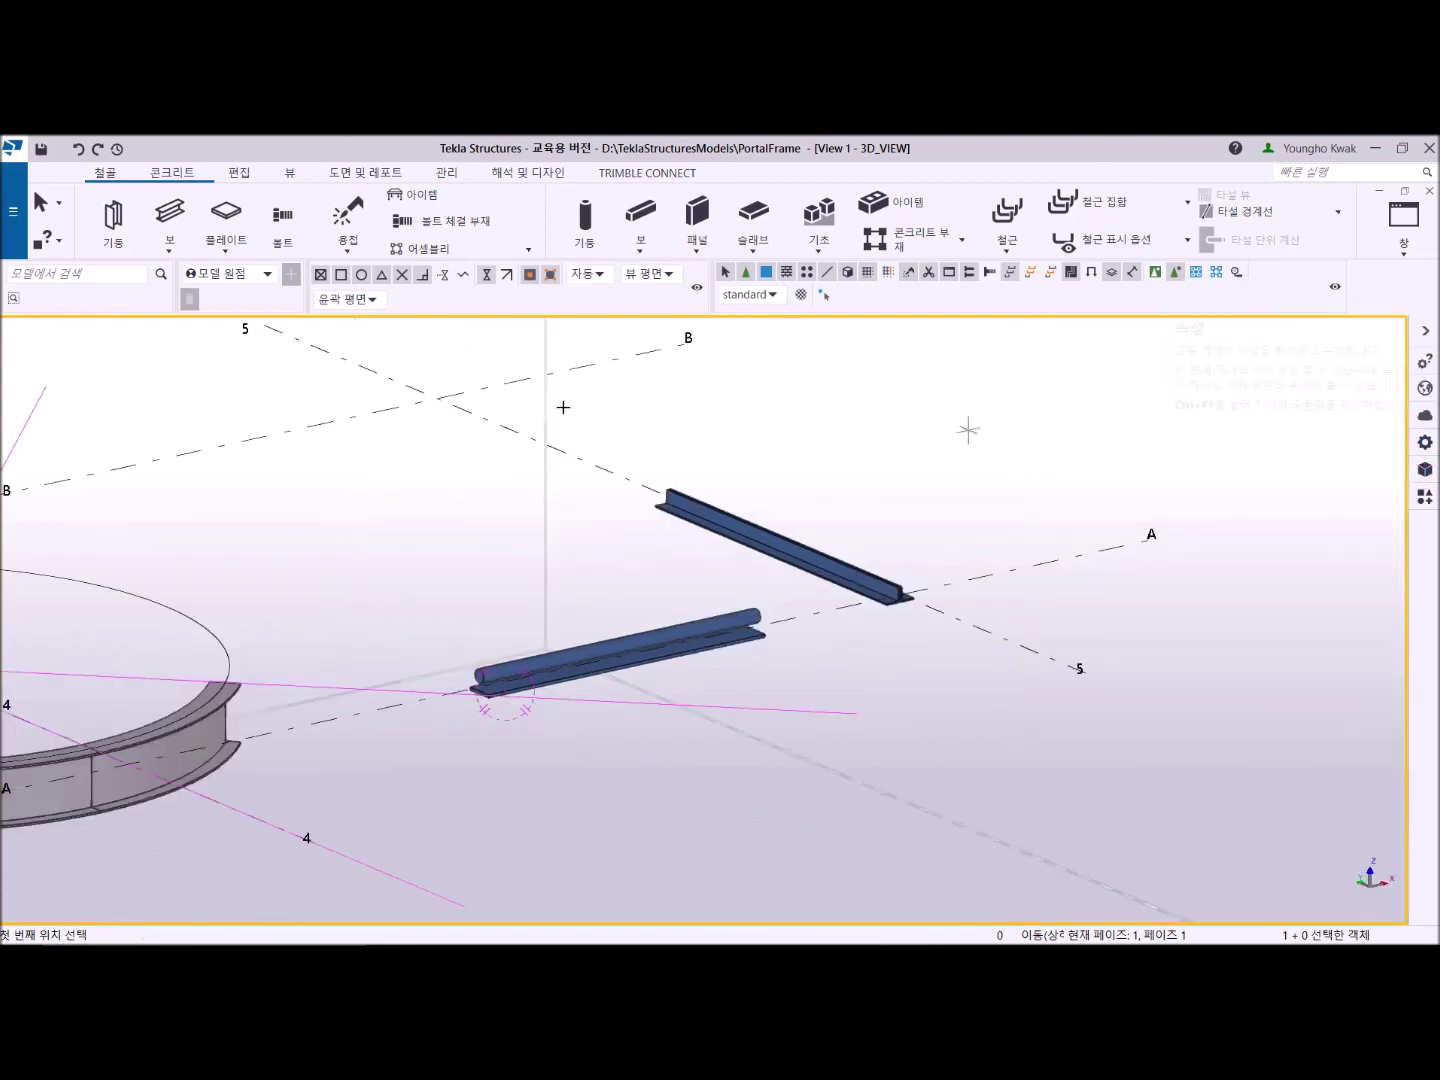
pyautogui.click(178, 251)
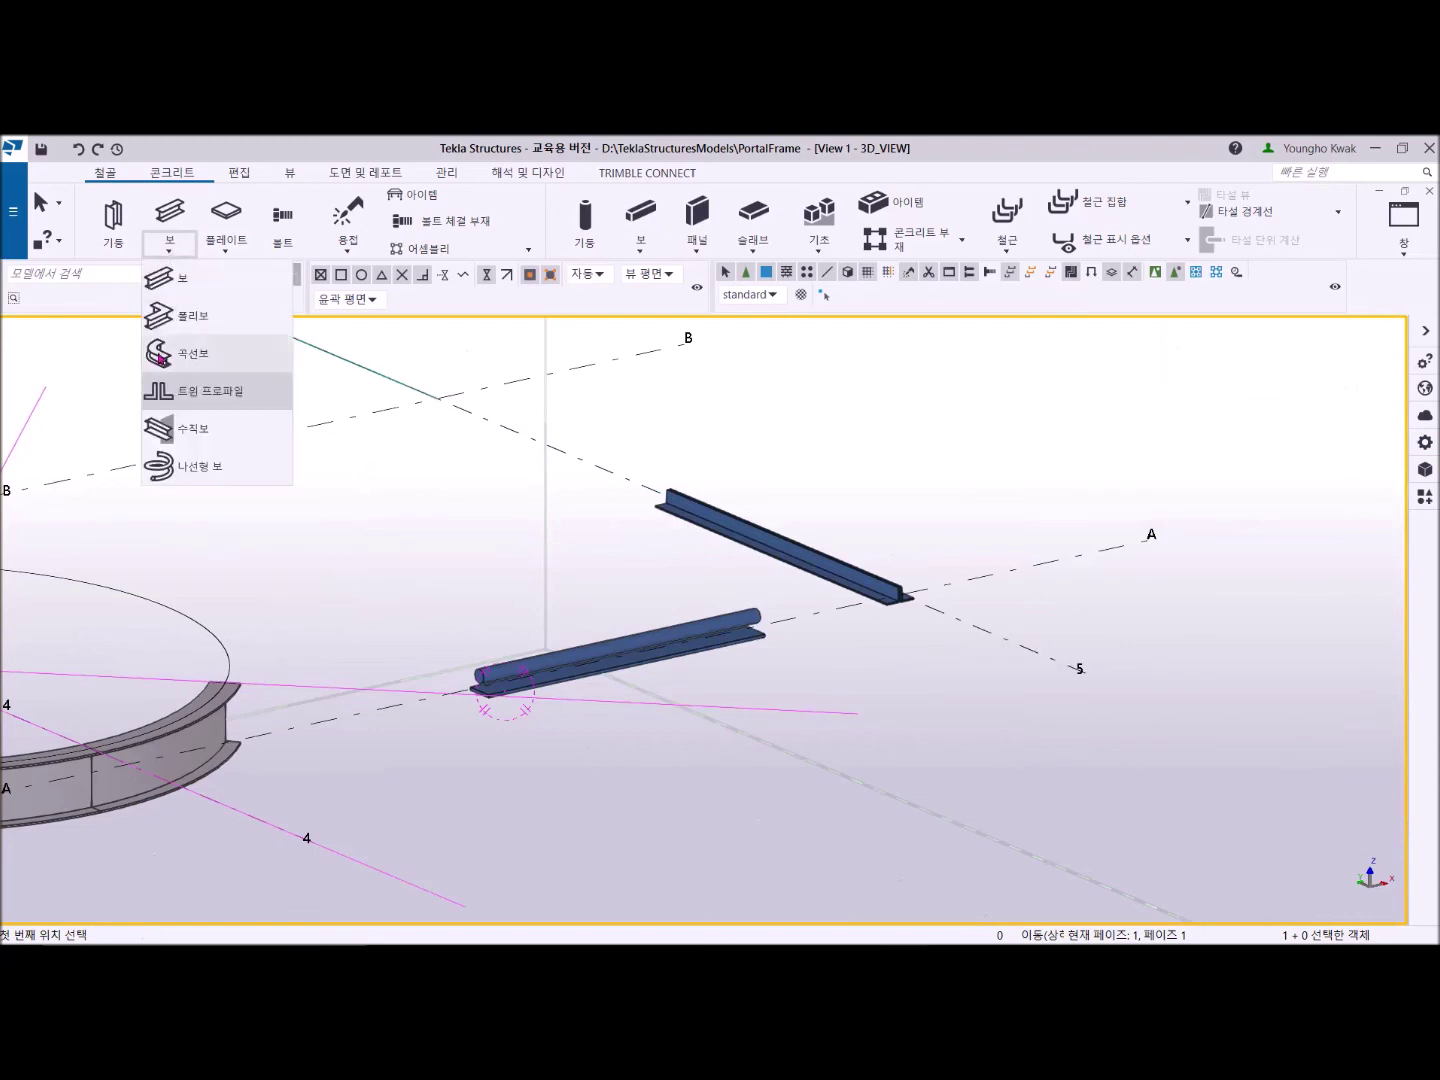
pyautogui.click(193, 356)
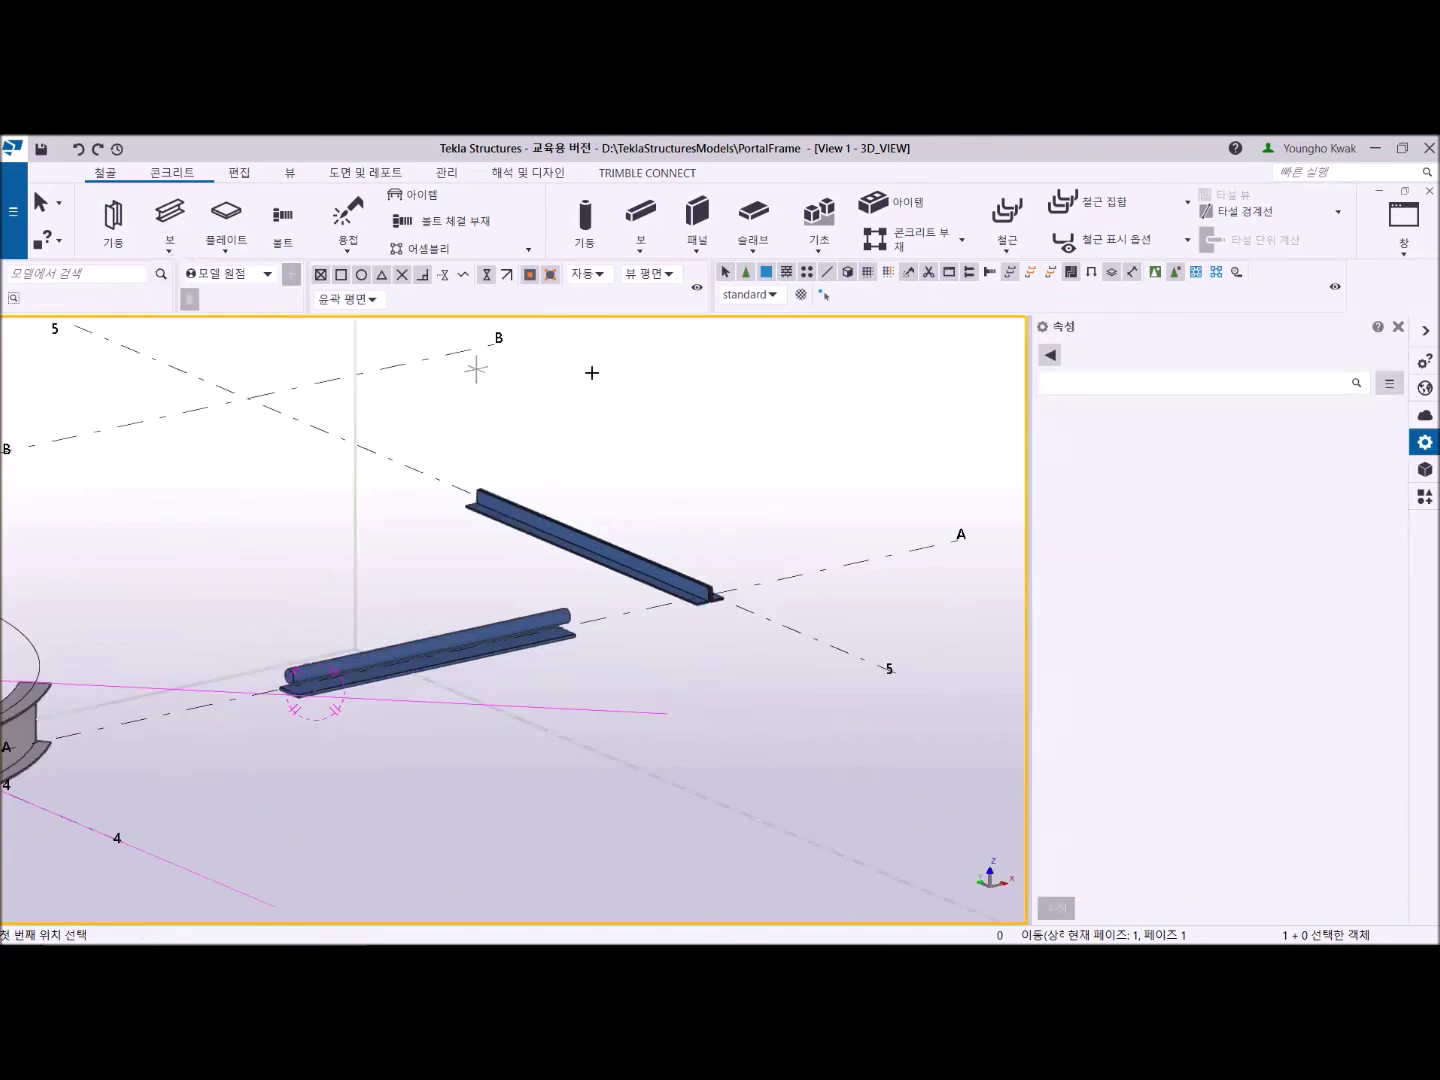
pyautogui.click(170, 249)
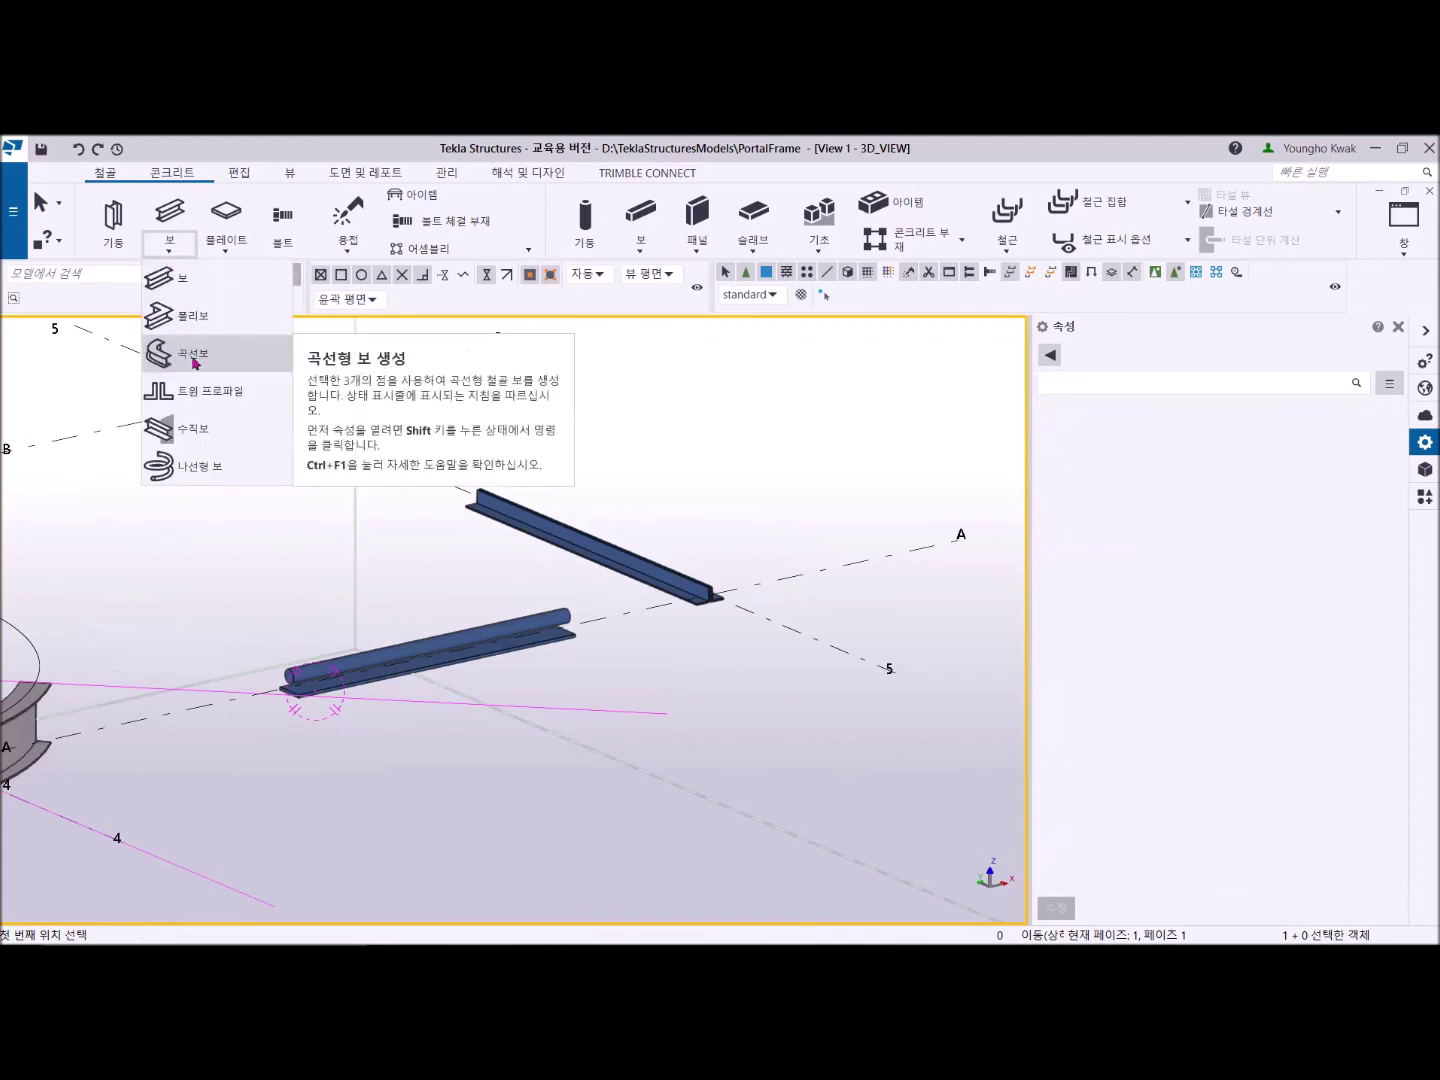
pyautogui.click(205, 390)
pyautogui.rightClick(613, 395)
pyautogui.click(652, 404)
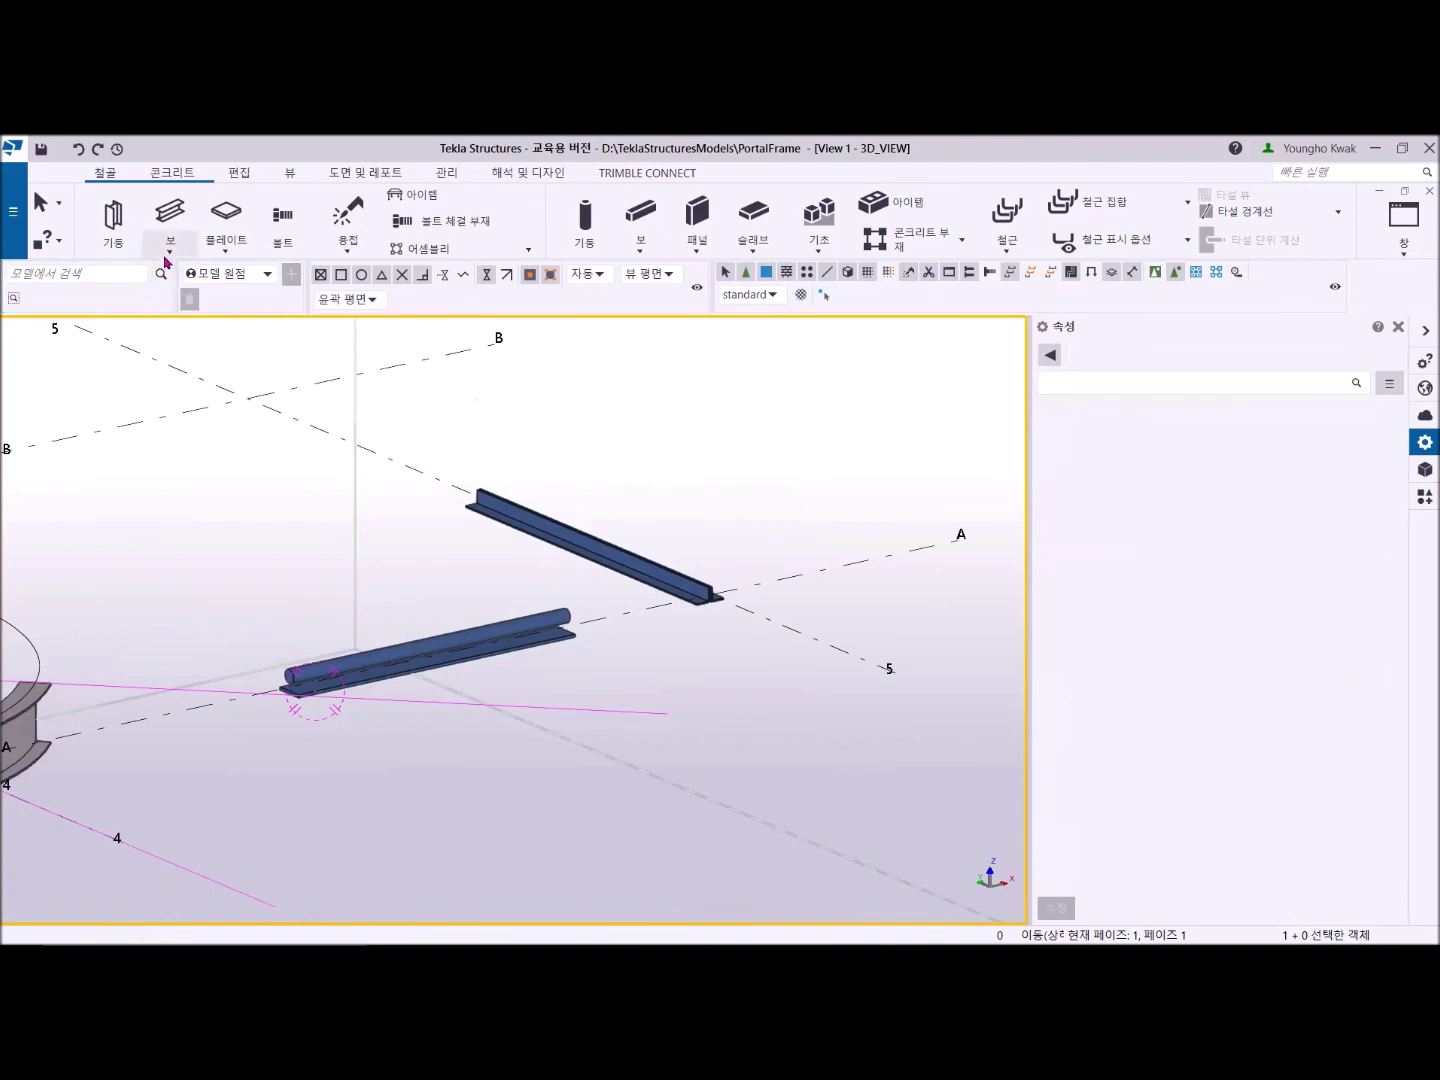
pyautogui.click(170, 248)
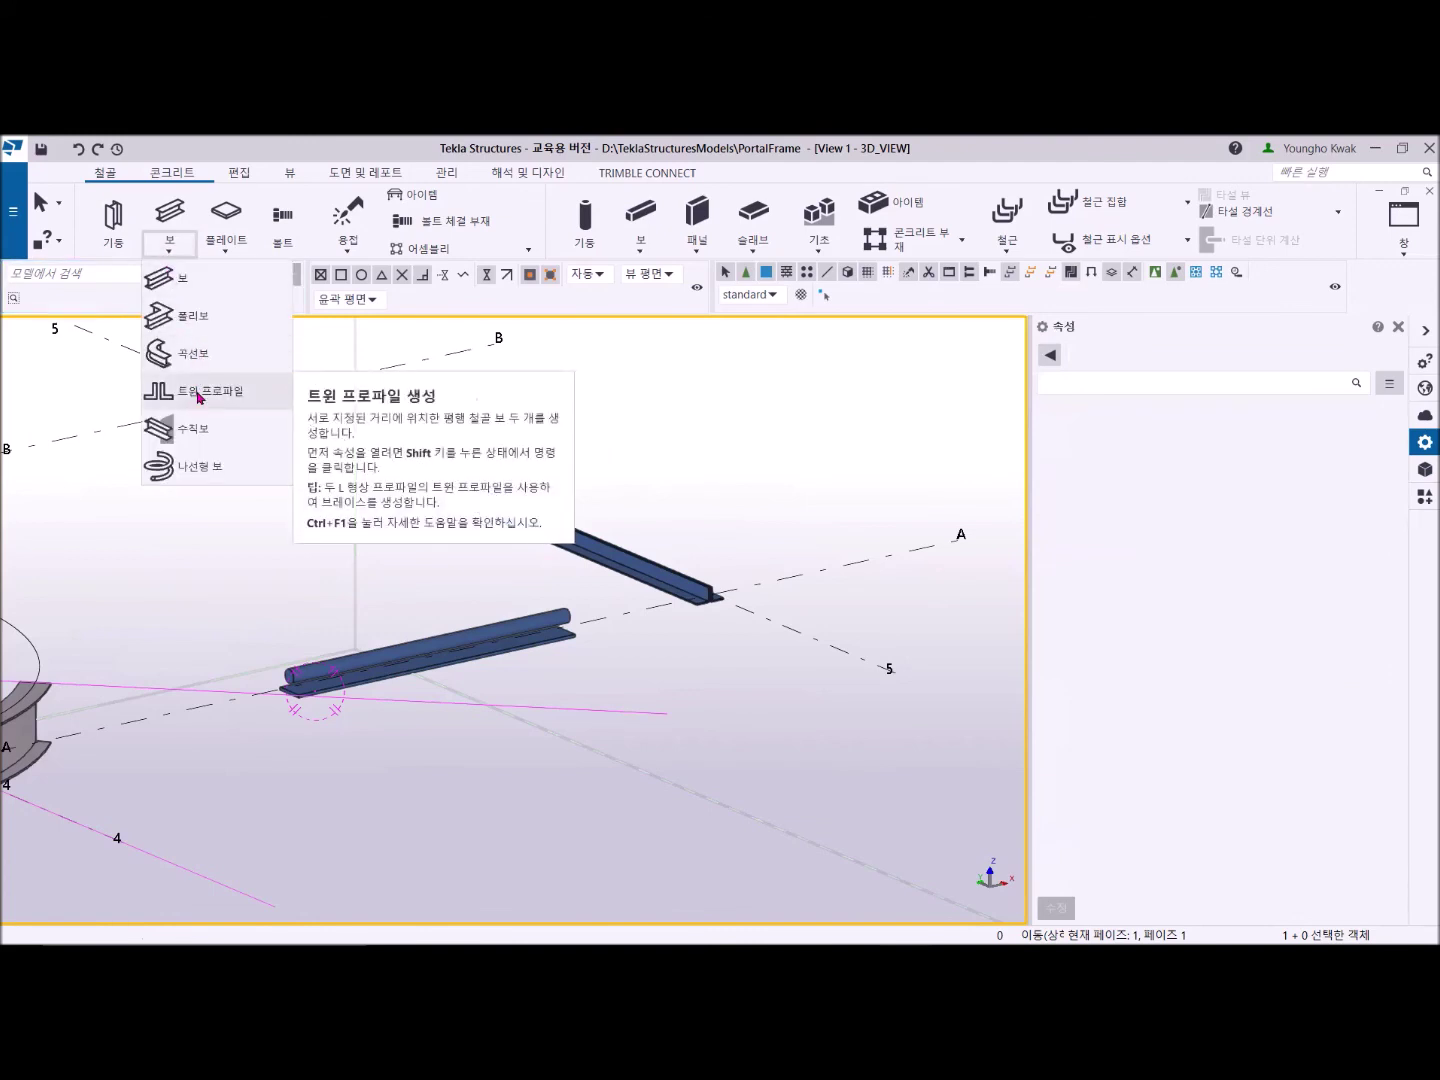